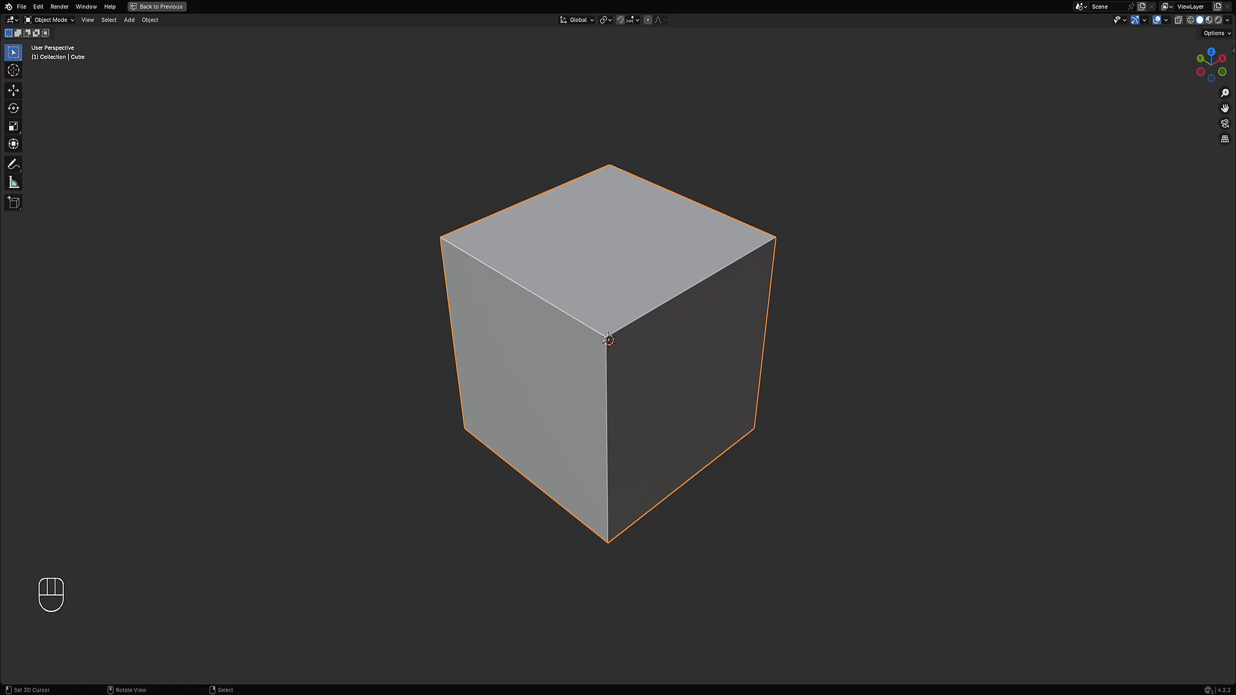
- Snap the 3D cursor to the selected cube and delete the cube
{"action": "key", "text": "shift+s"}
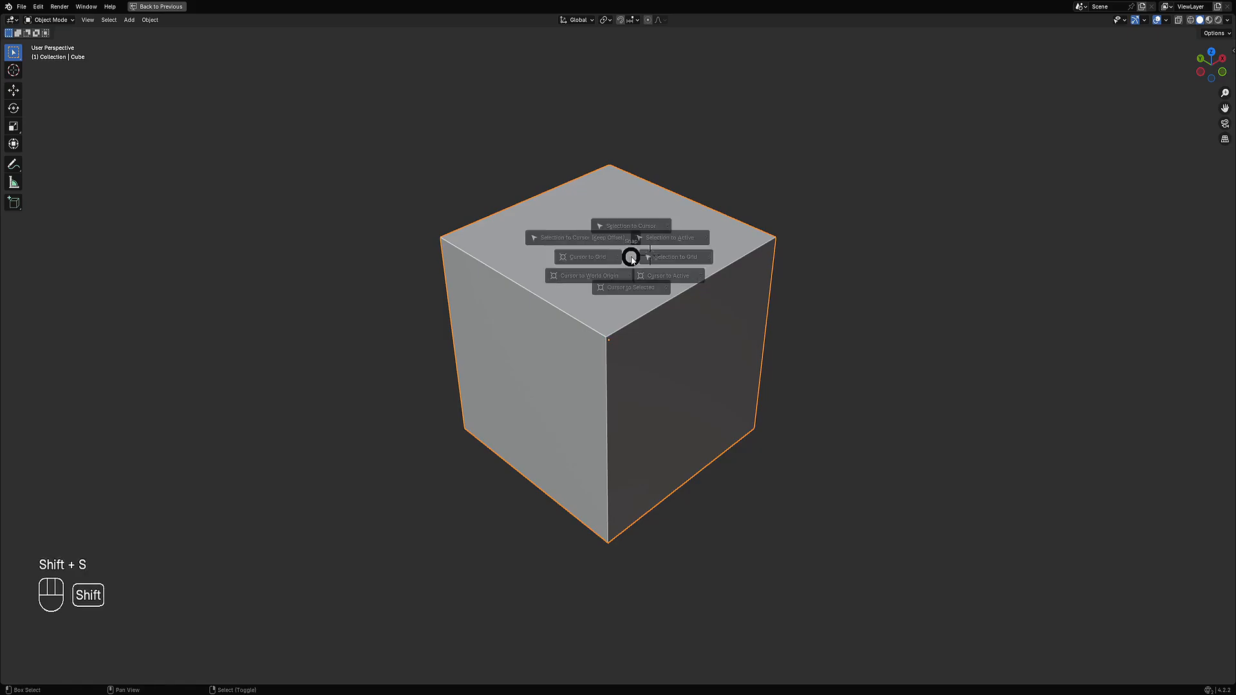
{"action": "left_click", "coordinate": [624, 314]}
{"action": "key", "text": "shift+a"}
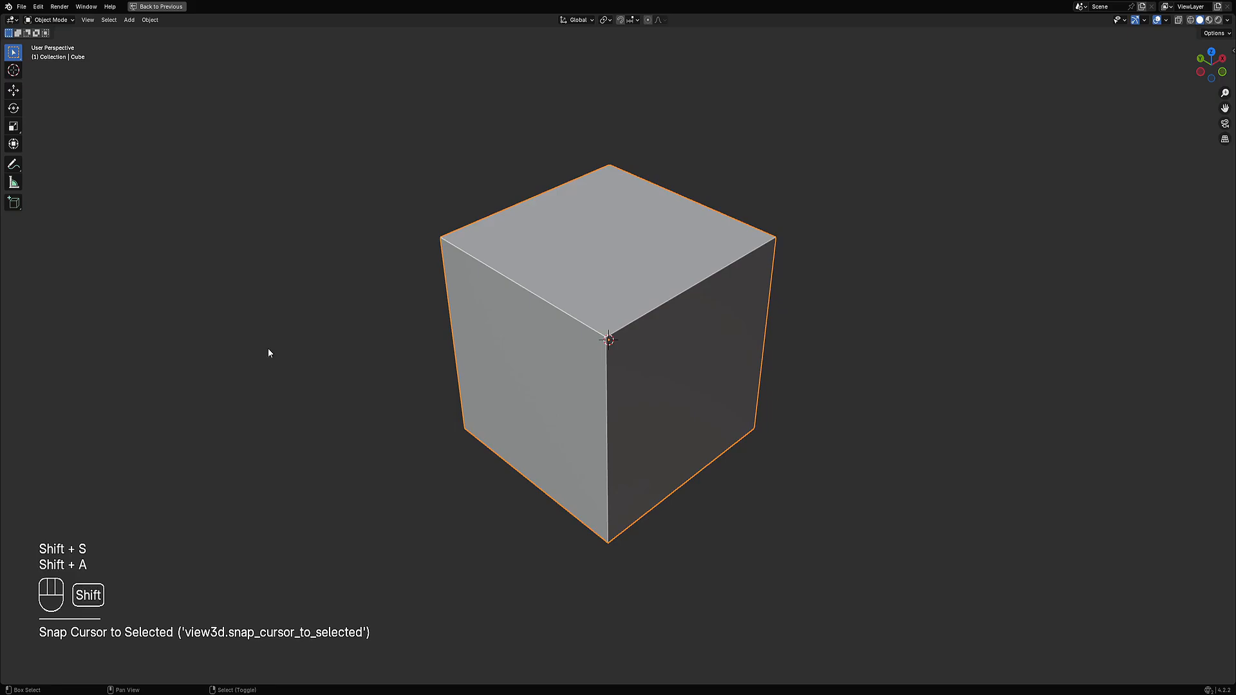
{"action": "key", "text": "x"}
{"action": "left_click", "coordinate": [571, 267]}
- Add a mesh cylinder at the 3D cursor and raise its vertex count for a smoother outline
{"action": "key", "text": "shift+a"}
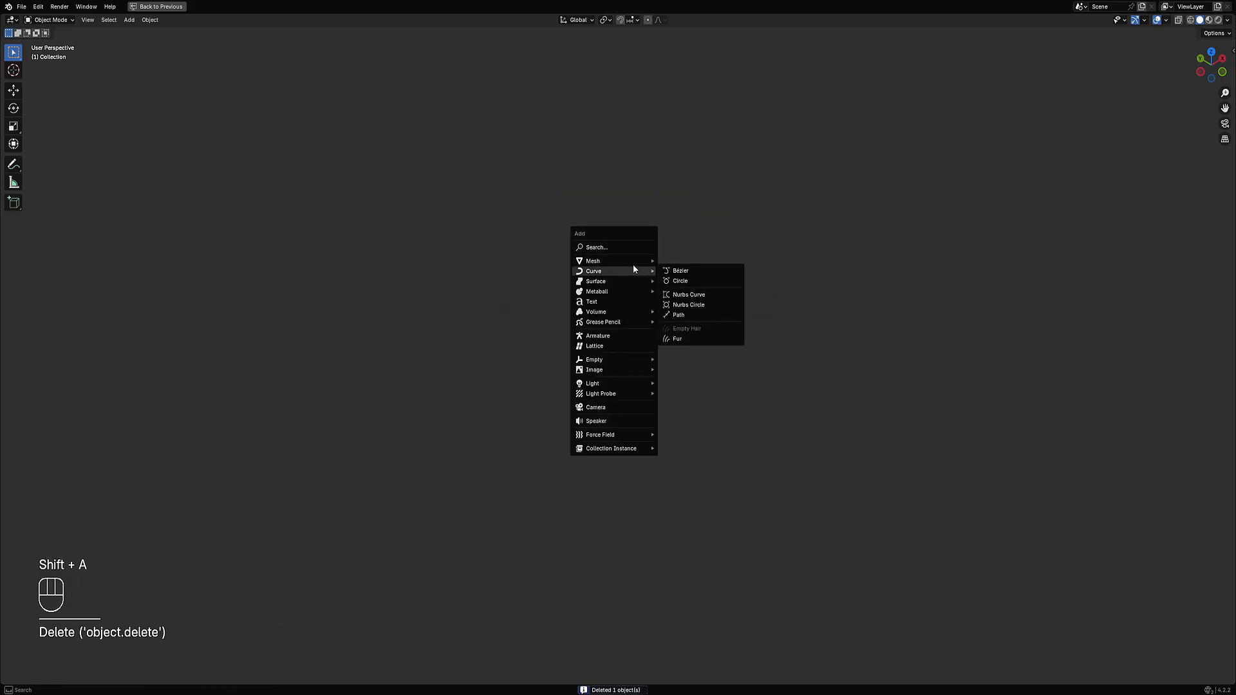
{"action": "mouse_move", "coordinate": [631, 262]}
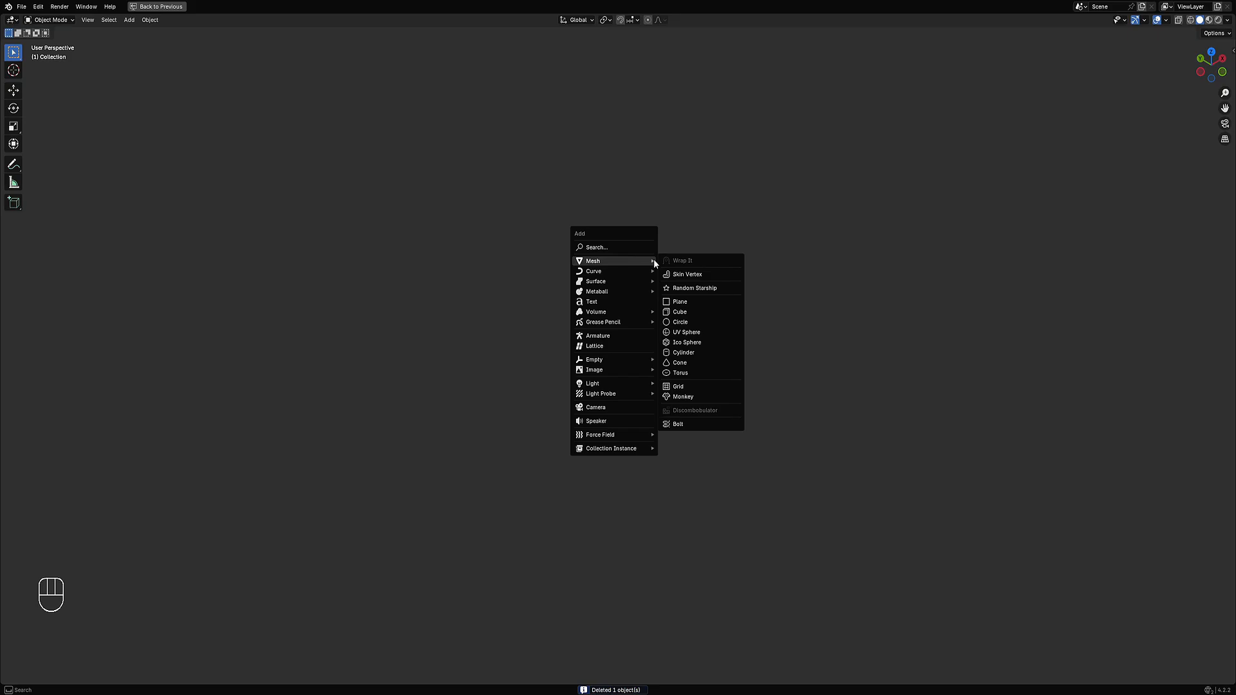
{"action": "left_click", "coordinate": [677, 353]}
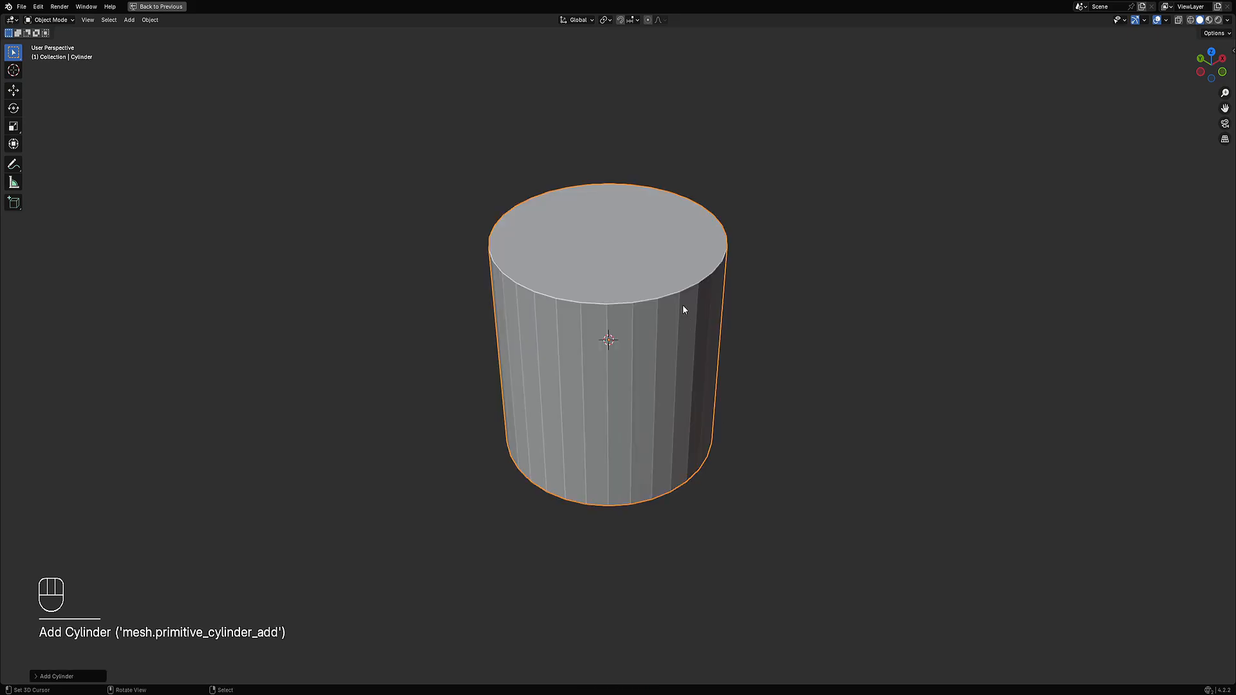
{"action": "key", "text": "F9"}
{"action": "left_click", "coordinate": [788, 324]}
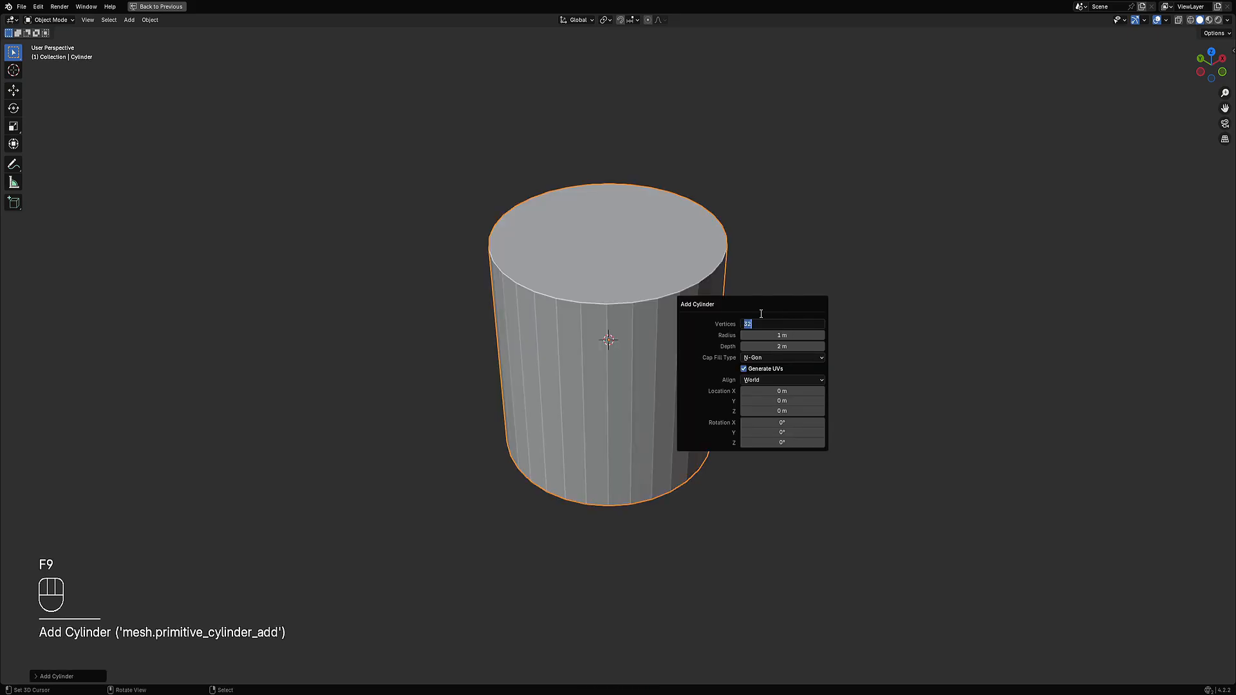
{"action": "key", "text": "Return"}
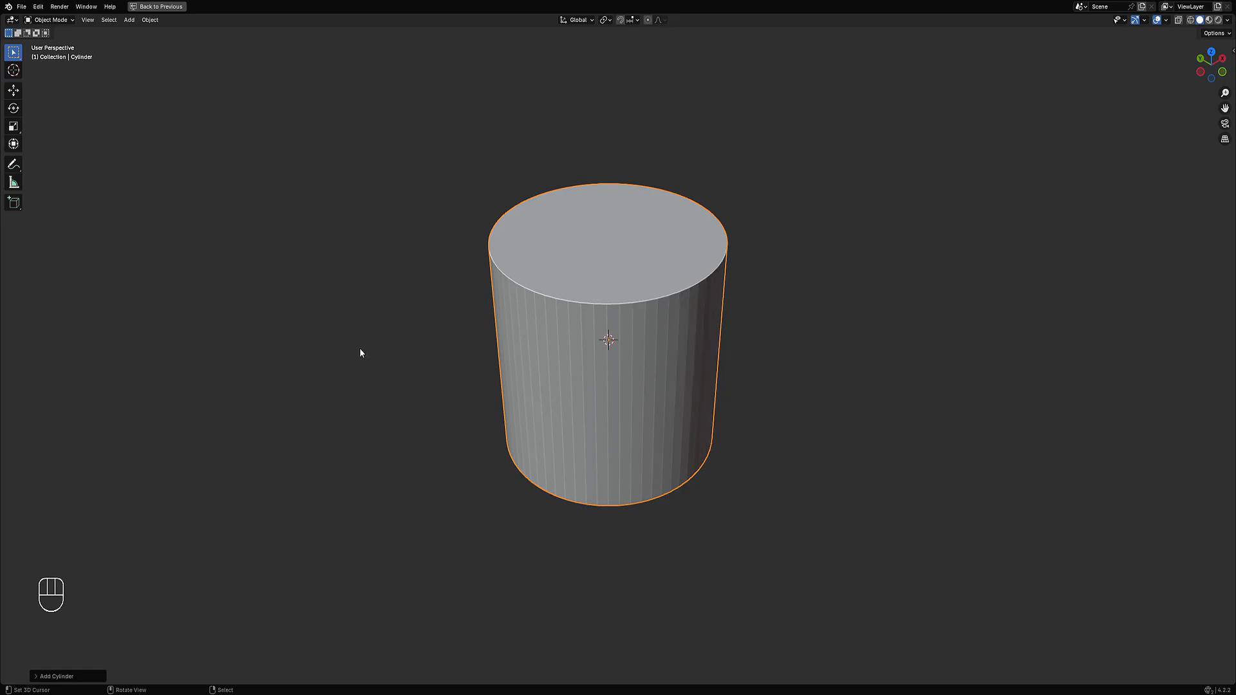
- In Edit Mode, stretch the whole cylinder mesh along Z to about 4 times its height
{"action": "scroll", "coordinate": [693, 322], "scroll_direction": "down", "scroll_amount": 3}
{"action": "key", "text": "Tab"}
{"action": "key", "text": "s"}
{"action": "key", "text": "z"}
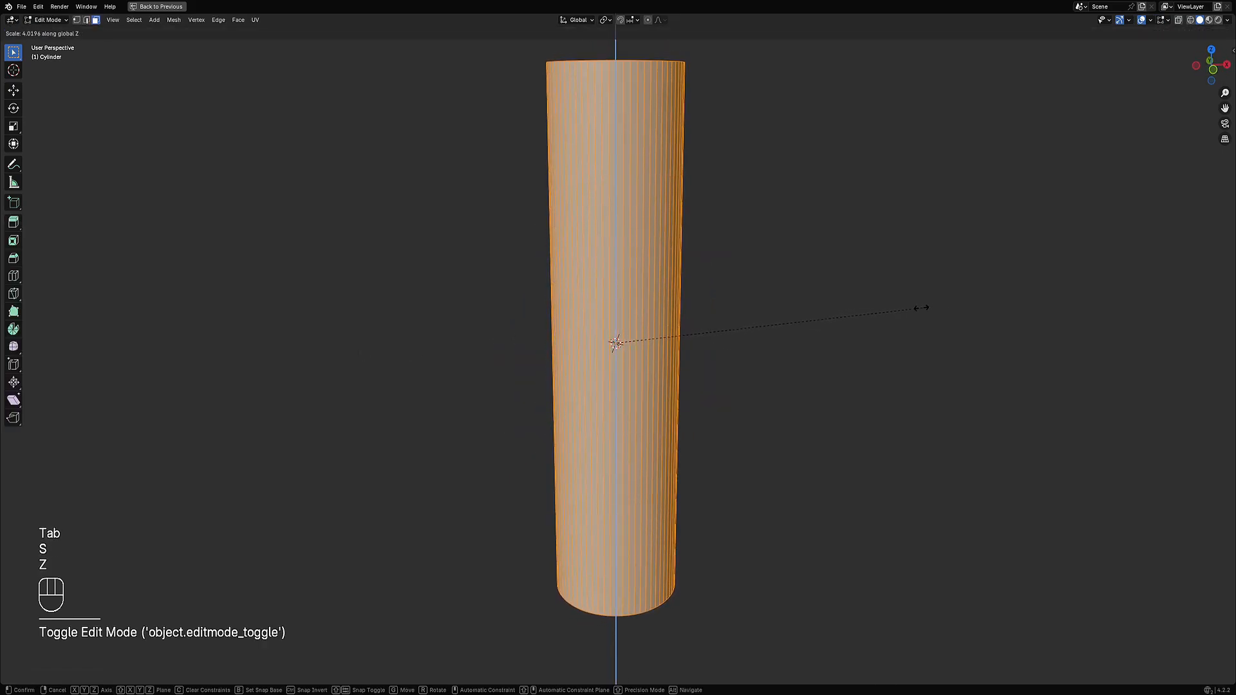
{"action": "left_click", "coordinate": [931, 307]}
- Add a centred horizontal loop cut and bevel it into a band spanning about two thirds of the cylinder's length
{"action": "scroll", "coordinate": [686, 354], "scroll_direction": "down", "scroll_amount": 2}
{"action": "key", "text": "ctrl+r"}
{"action": "left_click", "coordinate": [640, 322]}
{"action": "right_click", "coordinate": [640, 322]}
{"action": "key", "text": "ctrl+b"}
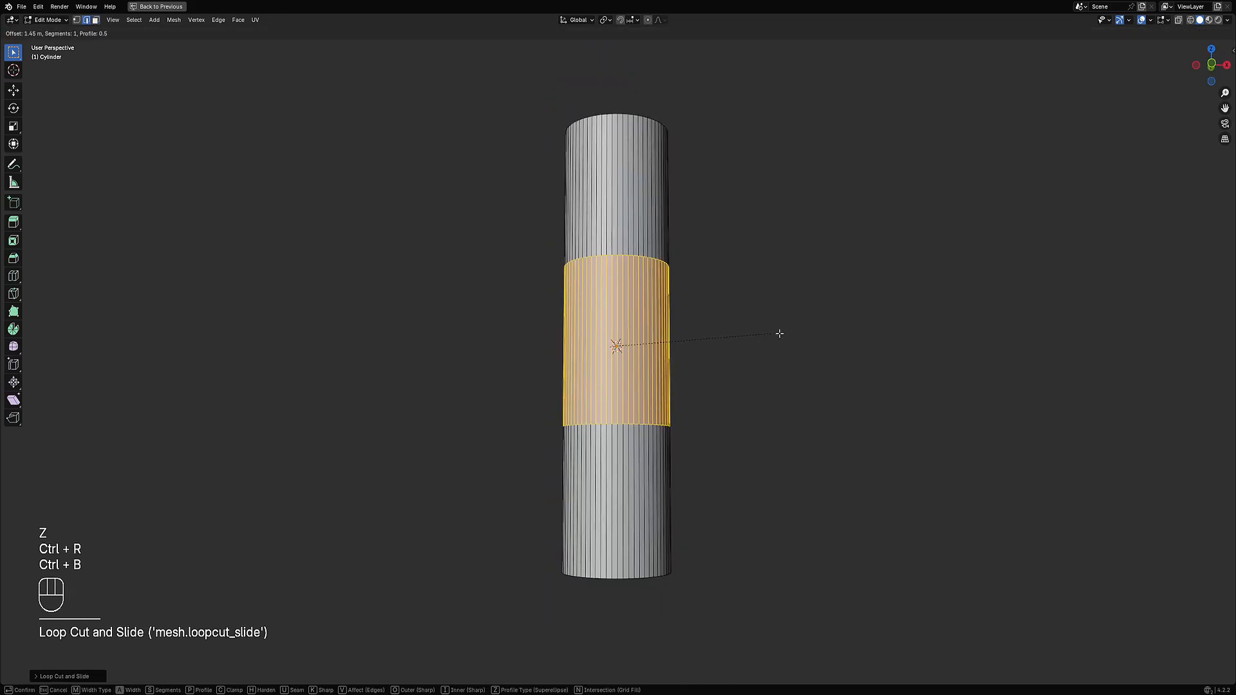
{"action": "left_click", "coordinate": [837, 324]}
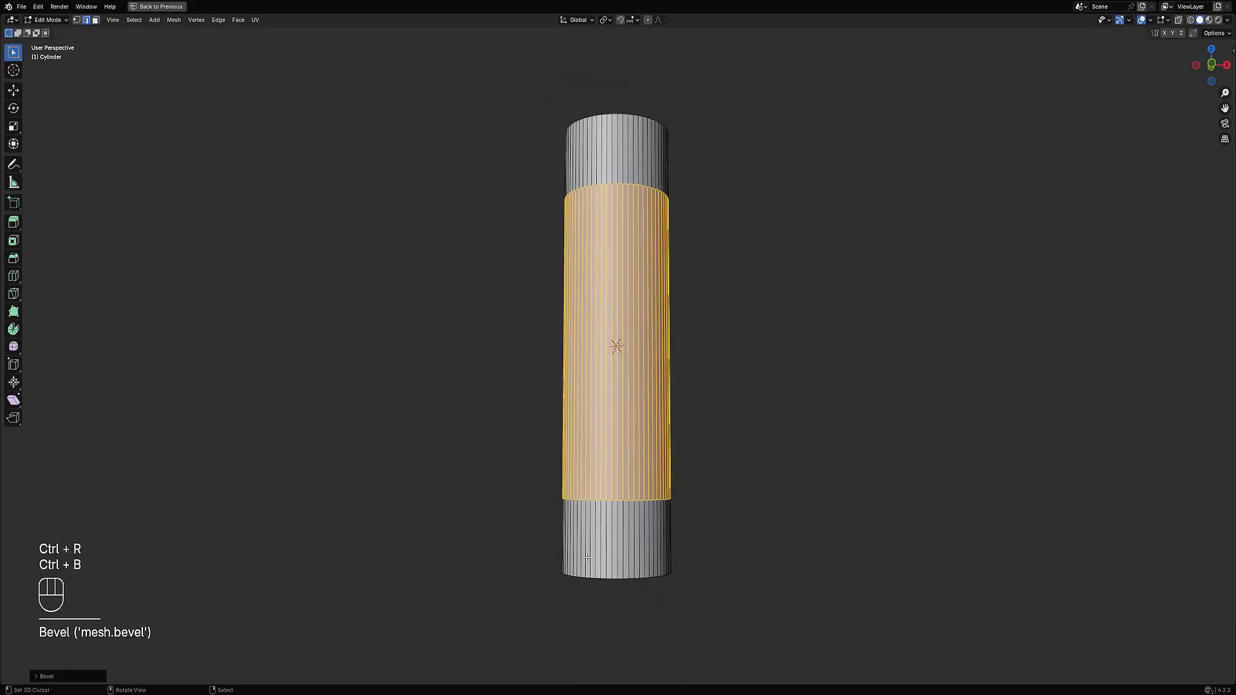
- Select the top and bottom cap faces and offset them along their normals with Shrink/Fatten
{"action": "key", "text": "3"}
{"action": "middle_click_drag", "start_coordinate": [837, 324], "coordinate": [696, 273]}
{"action": "left_click", "coordinate": [557, 541]}
{"action": "left_click", "coordinate": [622, 212]}
{"action": "key", "text": "alt+s"}
{"action": "left_click", "coordinate": [633, 199]}
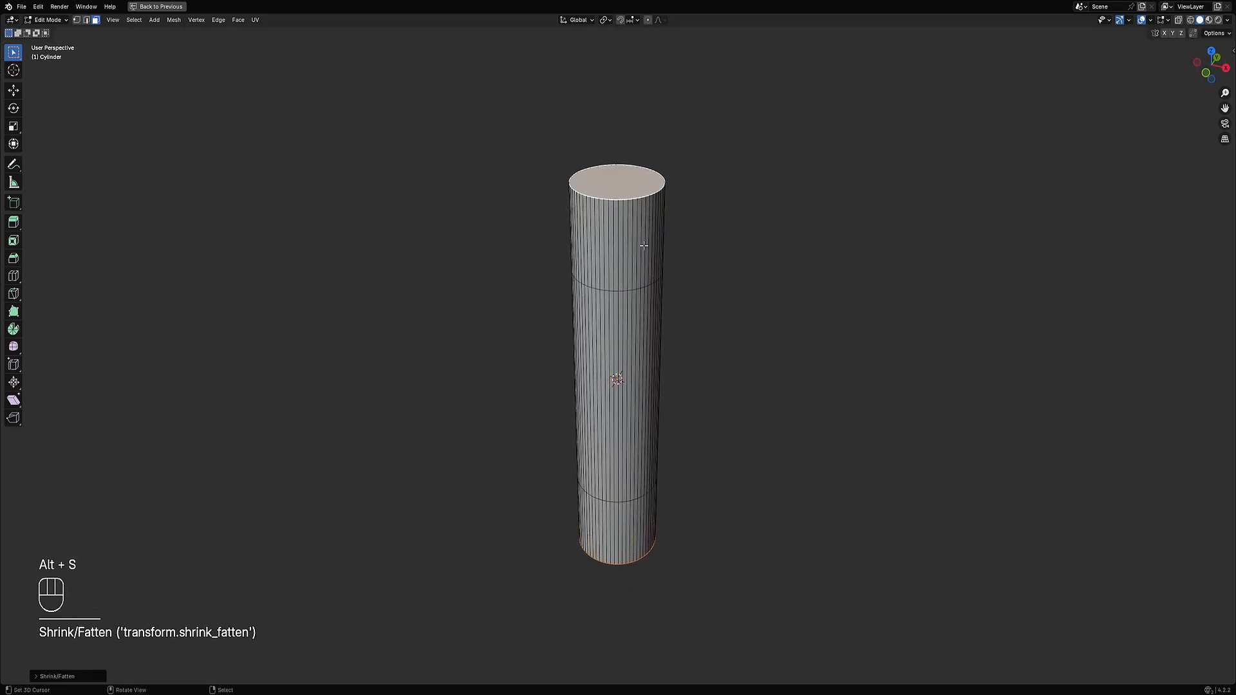
{"action": "middle_click_drag", "start_coordinate": [633, 199], "coordinate": [641, 247]}
{"action": "key", "text": "alt+a"}
{"action": "key", "text": "3"}
{"action": "left_click", "coordinate": [640, 245]}
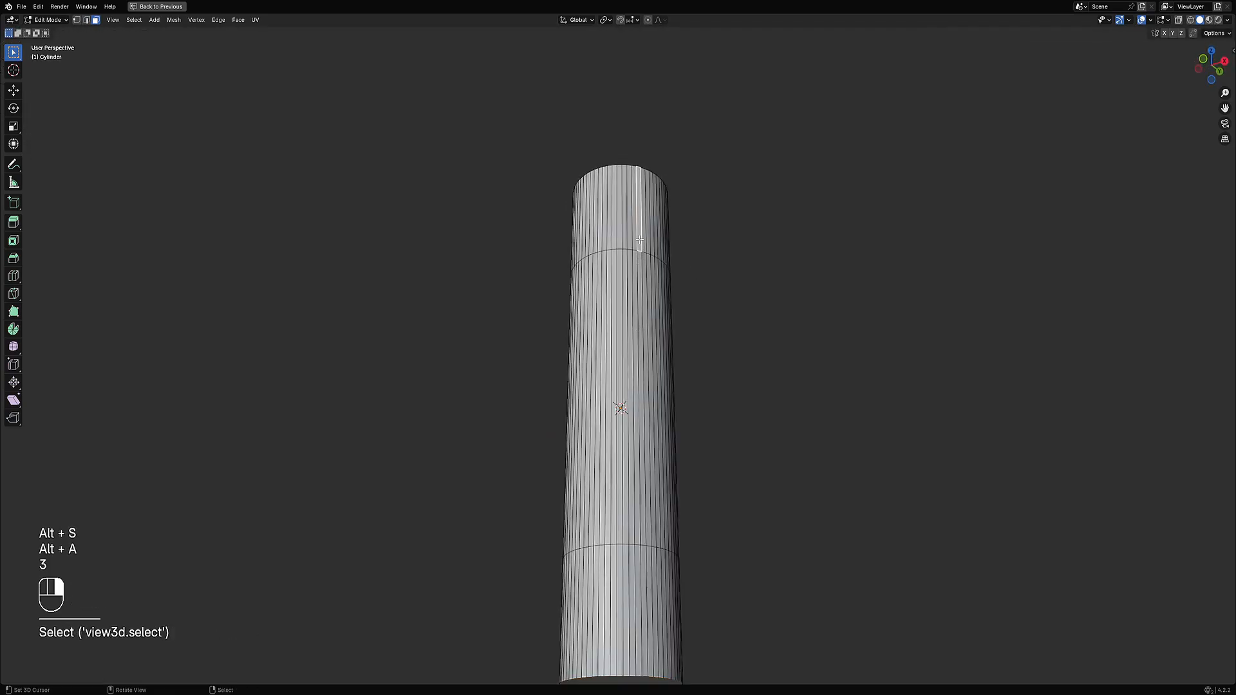
{"action": "key", "text": "alt+a"}
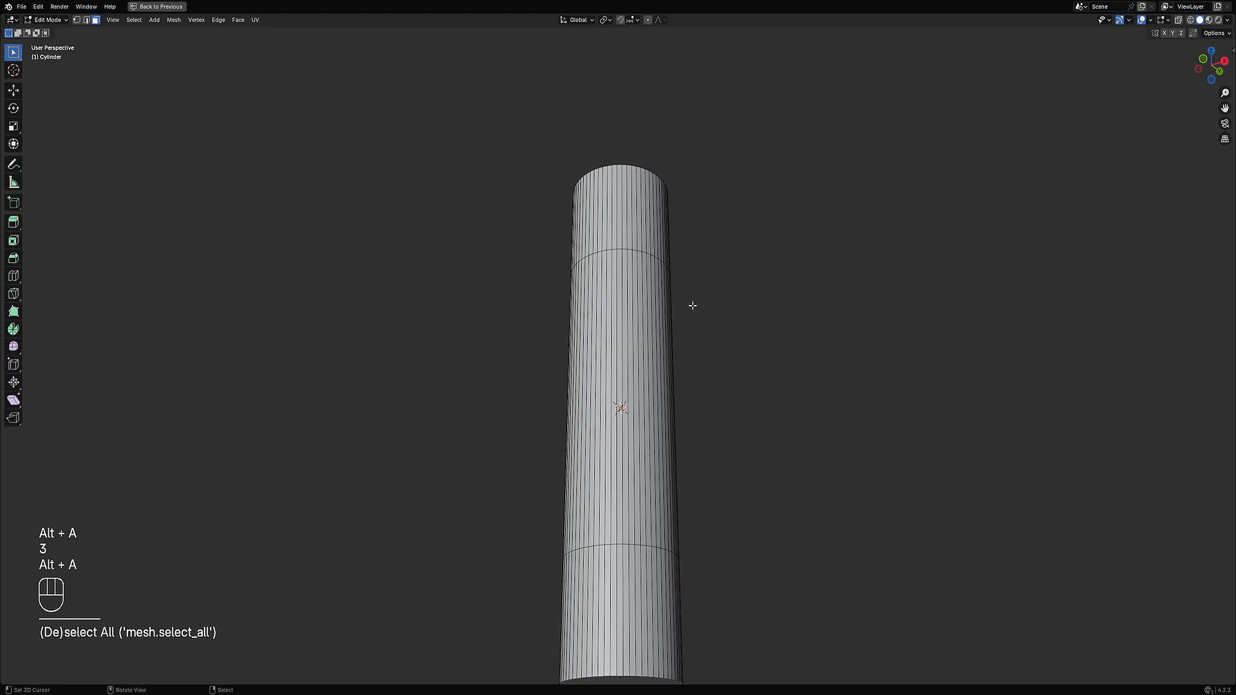
{"action": "left_click", "coordinate": [645, 240], "text": "alt+shift"}
{"action": "right_click", "coordinate": [608, 583], "text": "alt+shift"}
{"action": "middle_click_drag", "start_coordinate": [742, 505], "coordinate": [725, 417], "text": "shift"}
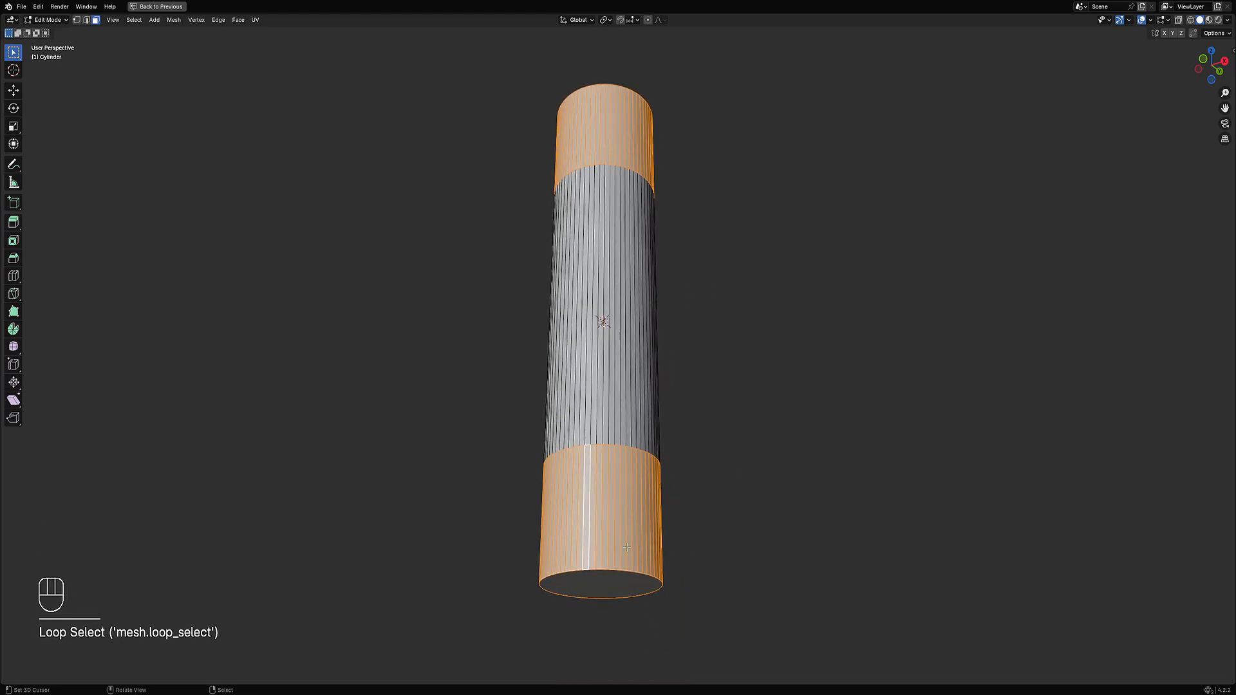
- Reselect both cap faces and push them outward with Shrink/Fatten to lengthen the end sections
{"action": "key", "text": "3"}
{"action": "right_click", "coordinate": [612, 581]}
{"action": "middle_click_drag", "start_coordinate": [681, 134], "coordinate": [693, 201], "text": "shift"}
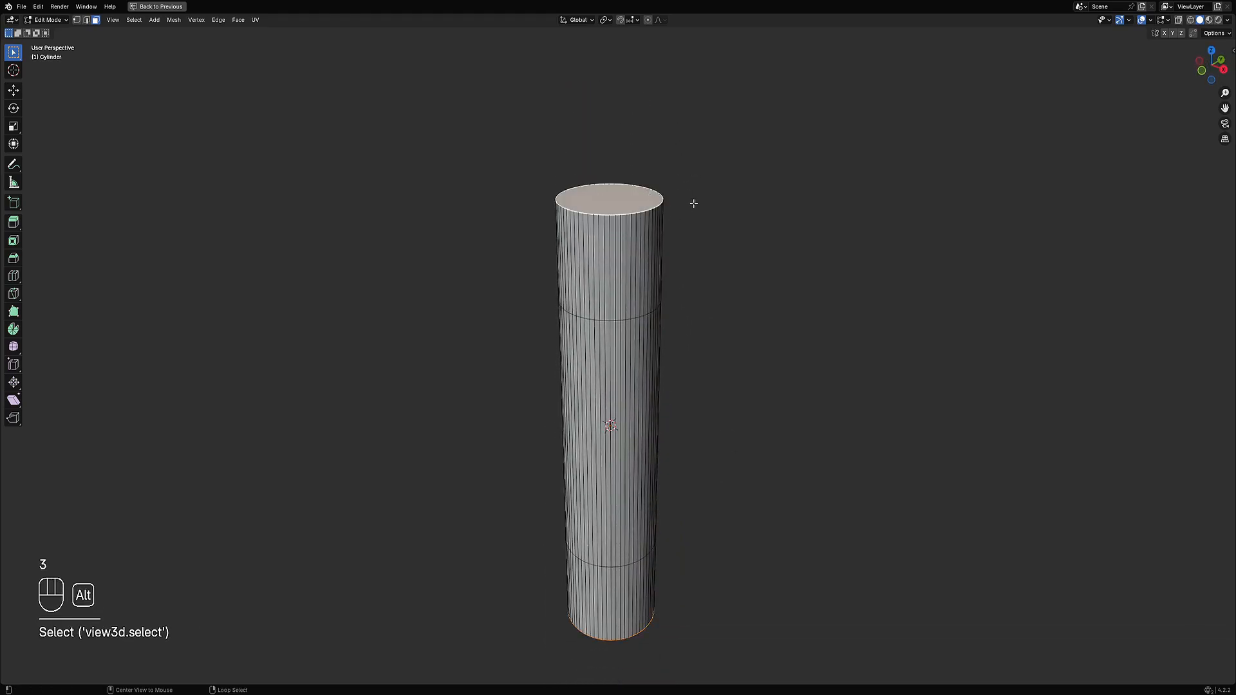
{"action": "key", "text": "alt+s"}
{"action": "left_click", "coordinate": [683, 328]}
{"action": "middle_click_drag", "start_coordinate": [683, 327], "coordinate": [636, 286]}
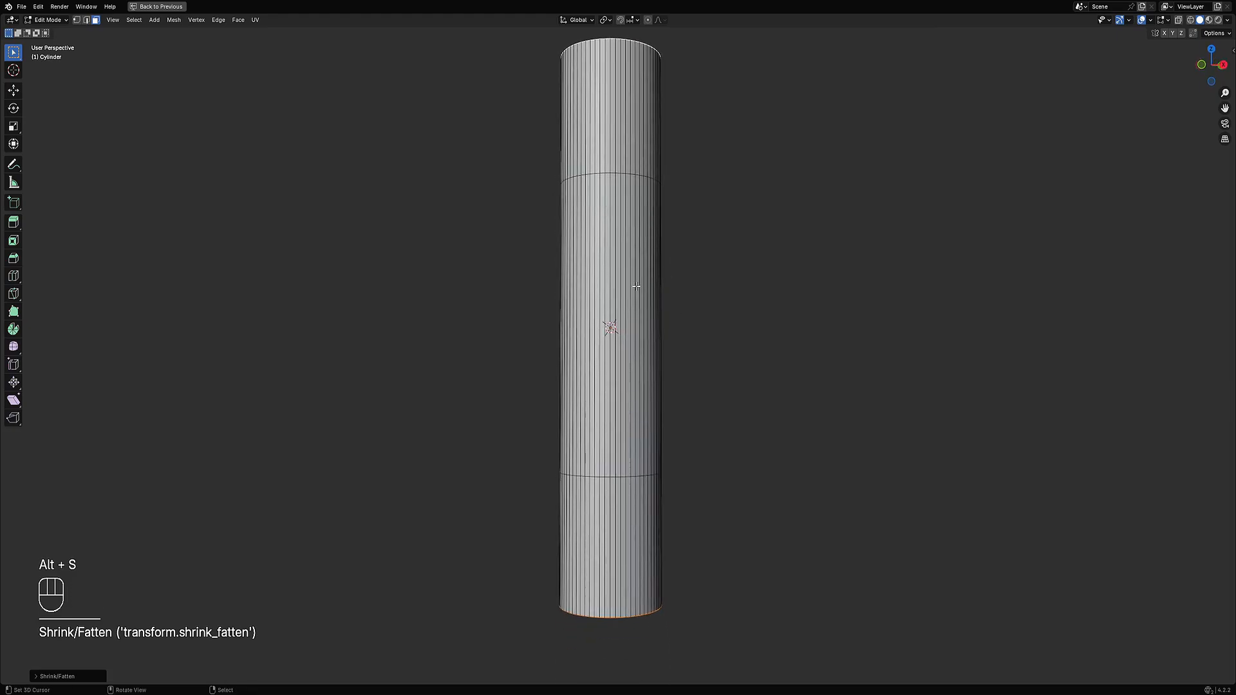
{"action": "right_click", "coordinate": [634, 283], "text": "alt+shift"}
{"action": "key", "text": "s"}
{"action": "key", "text": "z"}
{"action": "right_click", "coordinate": [612, 326]}
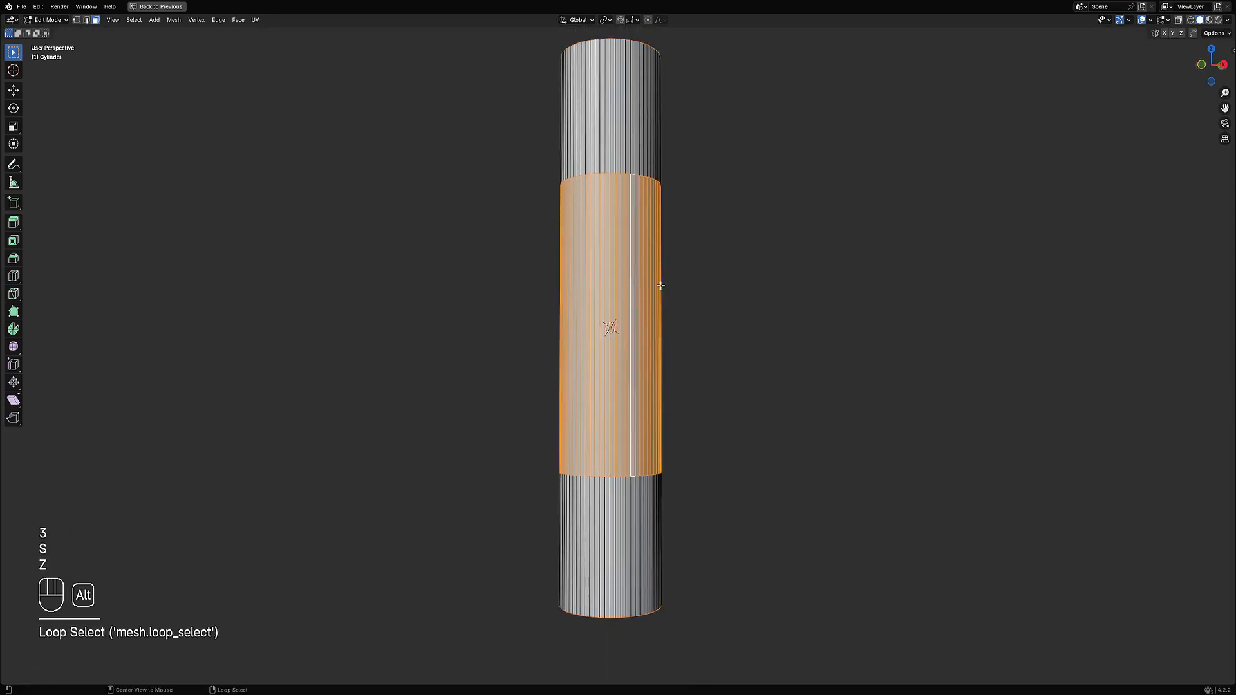
- Select only the middle face band and scale it slightly taller along Z
{"action": "key", "text": "alt+a"}
{"action": "right_click", "coordinate": [642, 289], "text": "alt+shift"}
{"action": "key", "text": "s"}
{"action": "key", "text": "z"}
{"action": "left_click", "coordinate": [682, 286]}
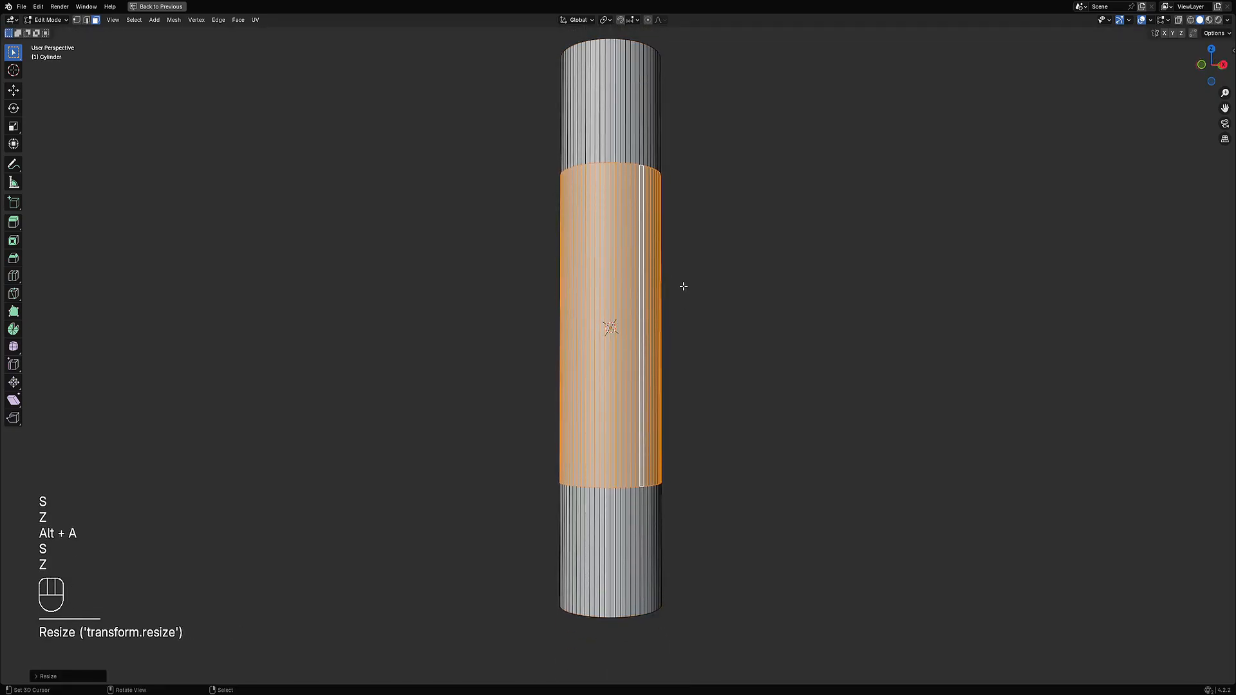
- Separate the selected middle band into its own object and open its mesh for editing
{"action": "key", "text": "p"}
{"action": "left_click", "coordinate": [682, 289]}
{"action": "key", "text": "Tab"}
{"action": "key", "text": "Tab"}
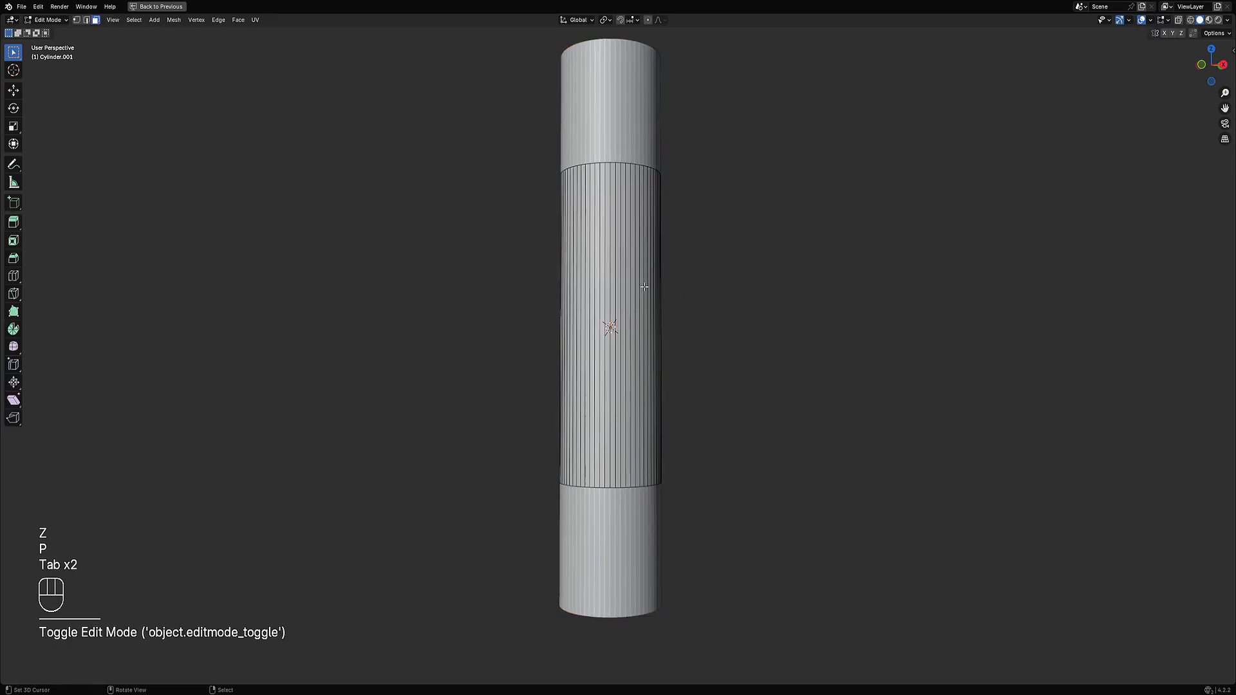
- Add a centred loop cut on the middle object and bevel it wide, leaving narrow rims at both ends
{"action": "middle_click_drag", "start_coordinate": [678, 325], "coordinate": [657, 277]}
{"action": "key", "text": "ctrl+r"}
{"action": "left_click", "coordinate": [657, 276]}
{"action": "right_click", "coordinate": [658, 277]}
{"action": "key", "text": "ctrl+b"}
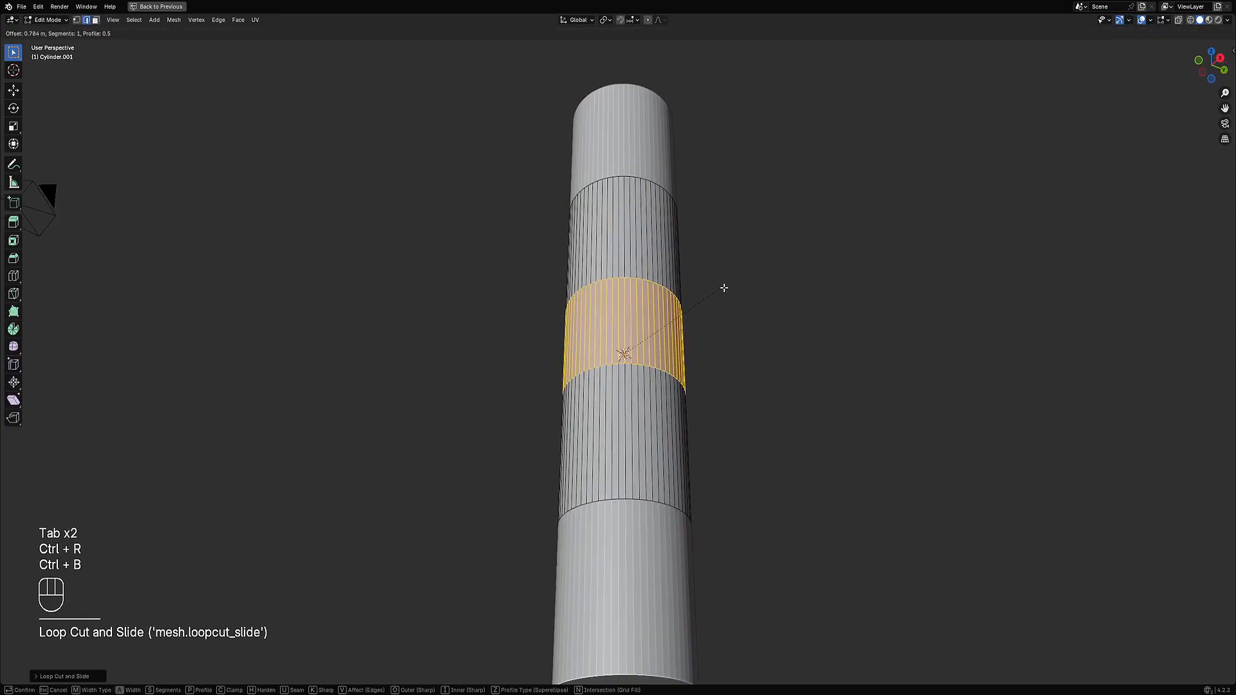
{"action": "left_click", "coordinate": [823, 282]}
- Check the end sections and the middle section as separate objects, returning to the middle section's mesh
{"action": "key", "text": "Tab"}
{"action": "left_click", "coordinate": [638, 127]}
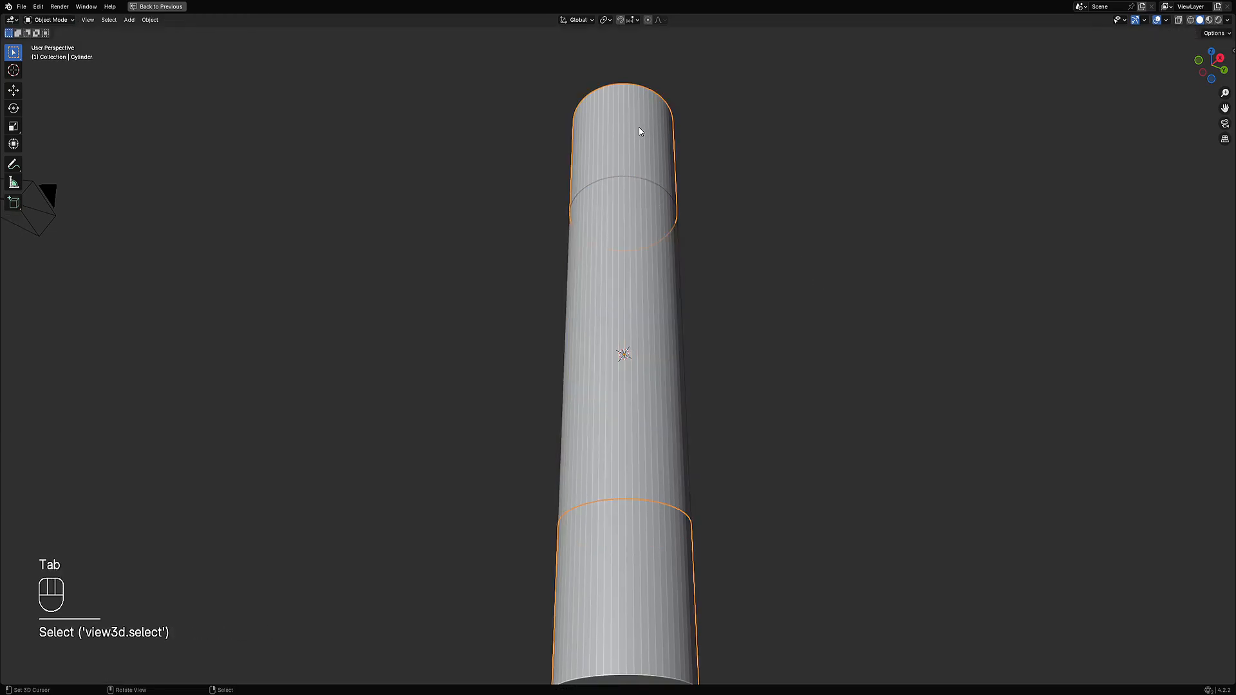
{"action": "key", "text": "Tab"}
{"action": "key", "text": "Tab"}
{"action": "key", "text": "Tab"}
{"action": "left_click", "coordinate": [653, 290]}
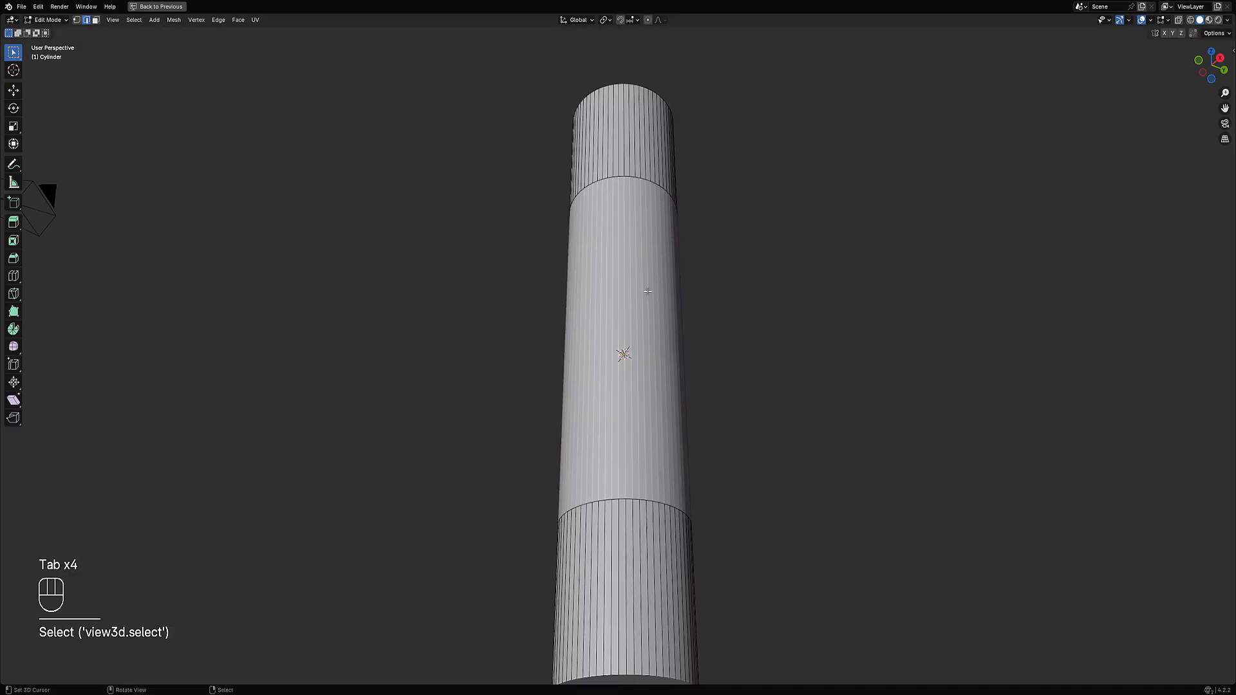
{"action": "key", "text": "Tab"}
{"action": "left_click", "coordinate": [654, 289]}
{"action": "key", "text": "Tab"}
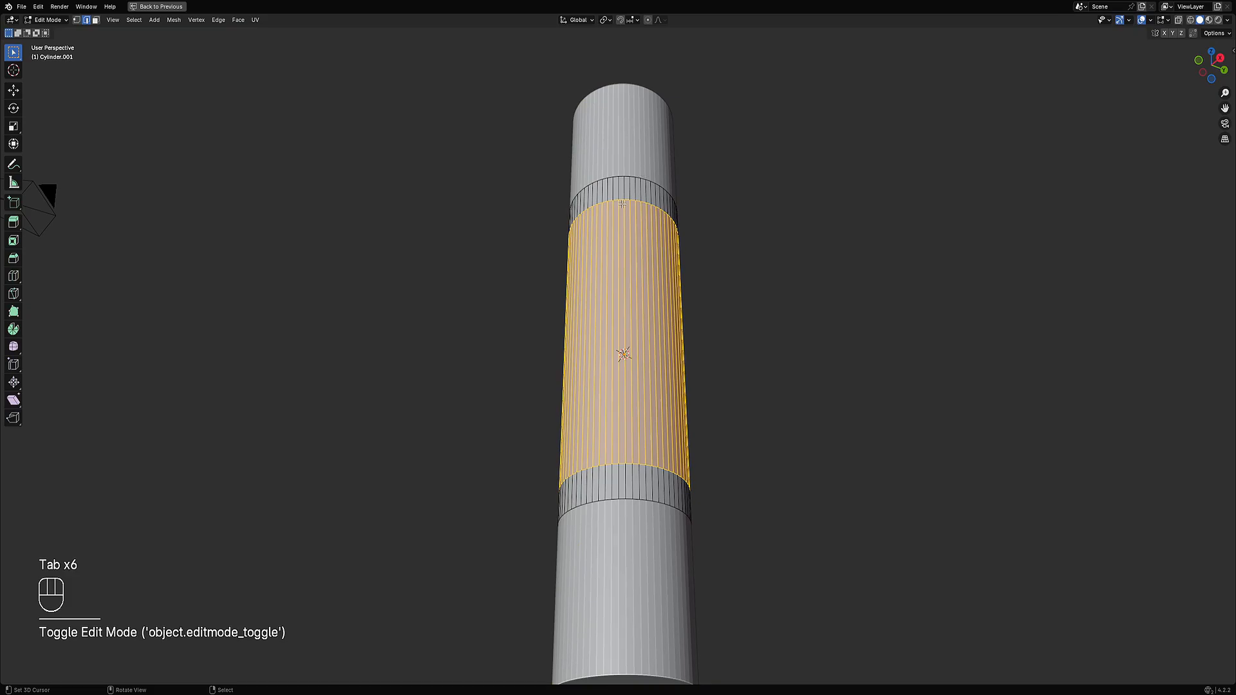
- Scale the selected band slightly taller along Z and recess it with a zero-thickness Inset into a thin central shaft
{"action": "middle_click_drag", "start_coordinate": [720, 262], "coordinate": [747, 258]}
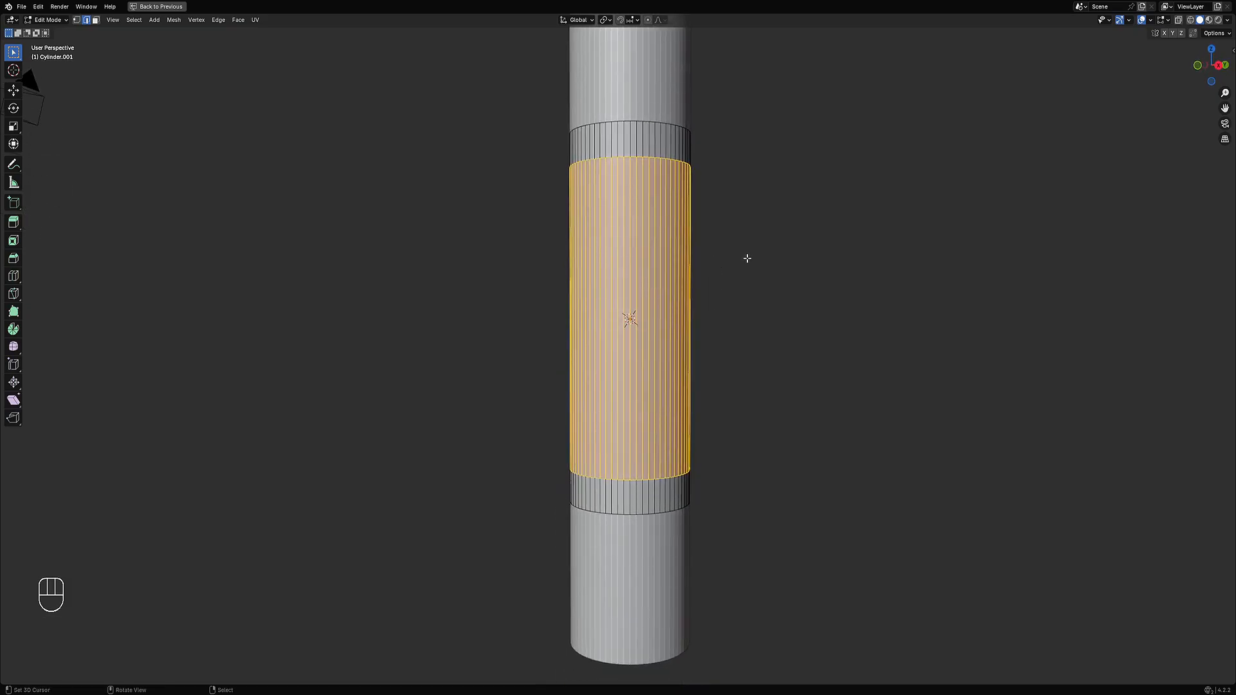
{"action": "key", "text": "s"}
{"action": "key", "text": "z"}
{"action": "left_click", "coordinate": [798, 257]}
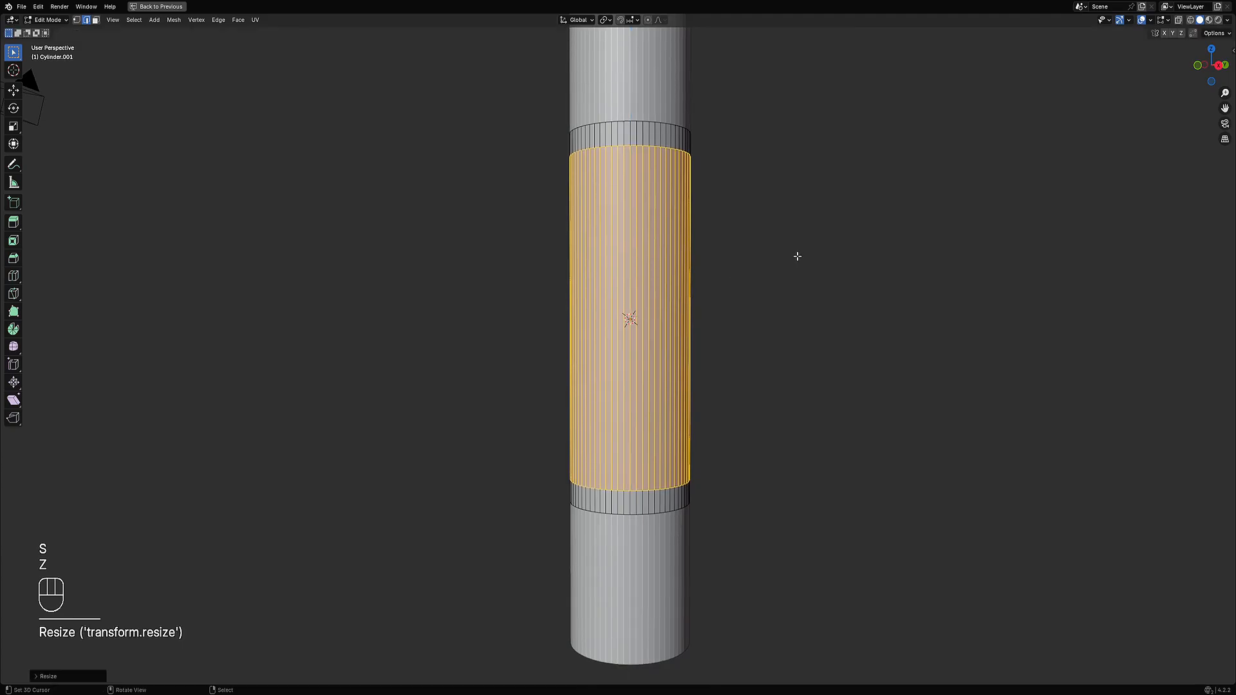
{"action": "key", "text": "i"}
{"action": "key", "text": "ctrl"}
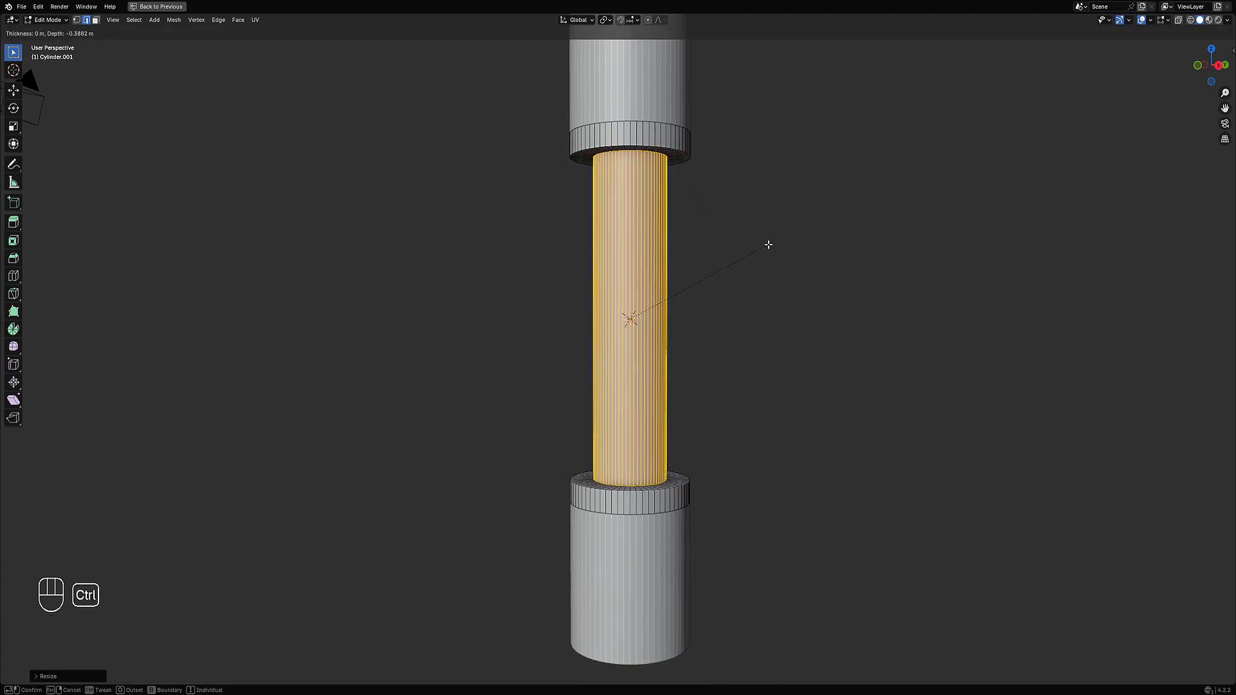
{"action": "left_click", "coordinate": [756, 240], "text": "ctrl"}
- Add a centred loop cut on the thin shaft and bevel it to an offset of about 1.74 m
{"action": "key", "text": "ctrl+r"}
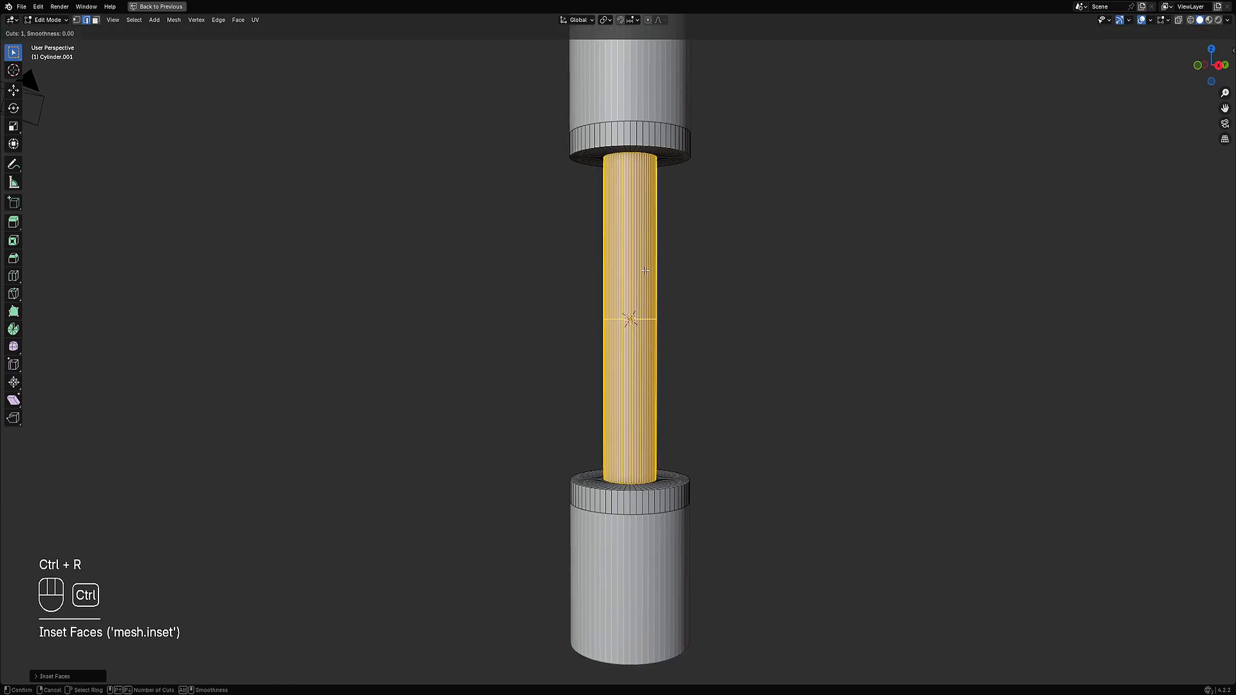
{"action": "left_click", "coordinate": [646, 272]}
{"action": "key", "text": "ctrl+b"}
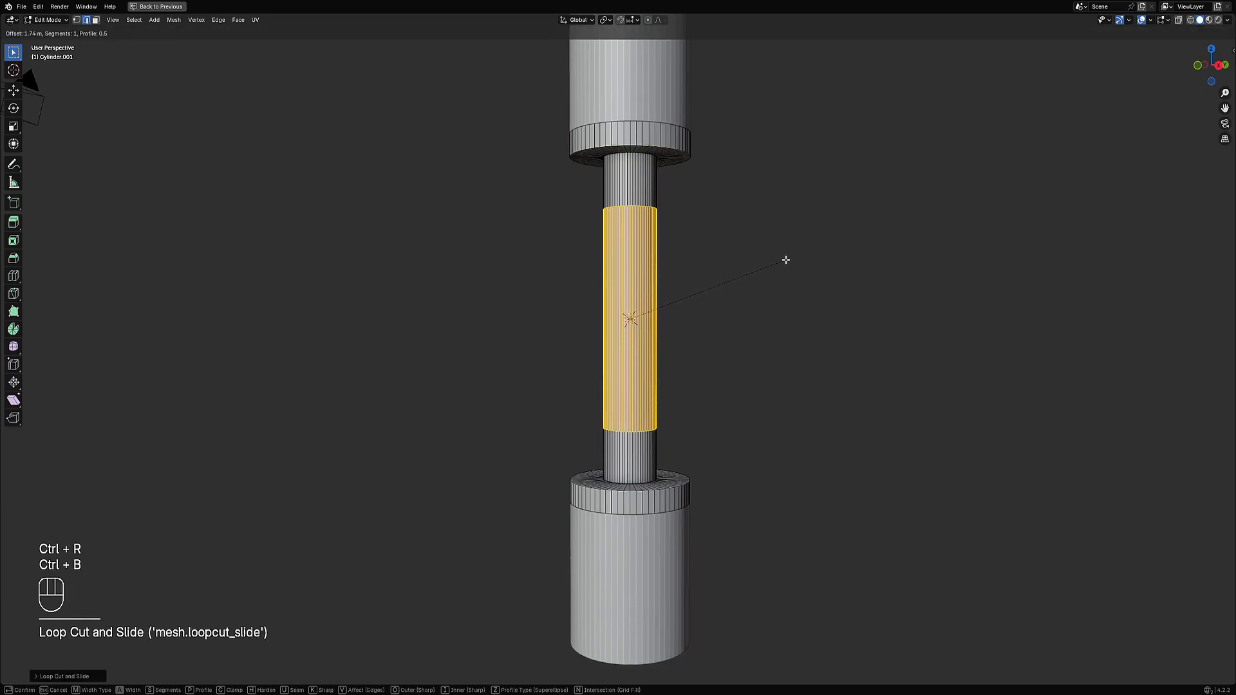
{"action": "left_click", "coordinate": [787, 260]}
- Inset the shaft's middle band outward about 0.35 m into a thicker body and shorten it along Z for sloped shoulders
{"action": "key", "text": "i"}
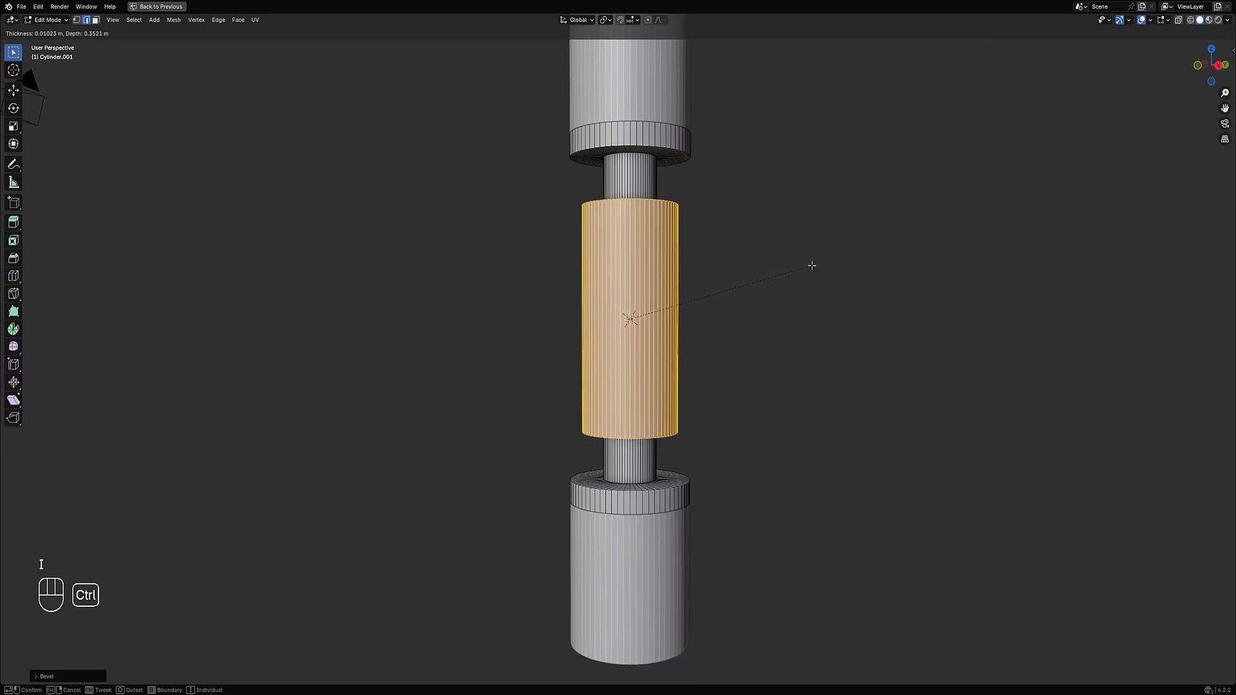
{"action": "left_click", "coordinate": [811, 268]}
{"action": "middle_click_drag", "start_coordinate": [811, 268], "coordinate": [788, 254]}
{"action": "key", "text": "s"}
{"action": "key", "text": "z"}
{"action": "left_click", "coordinate": [785, 256]}
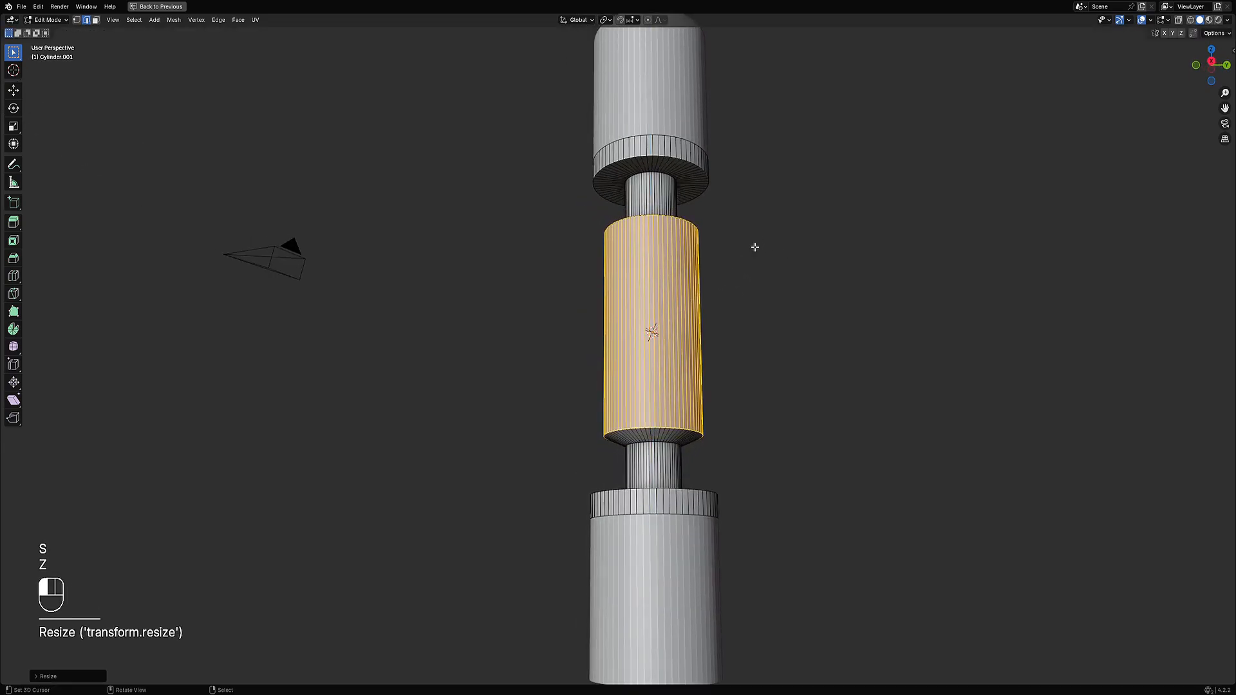
- Sketch a curved annotation stroke above the whole model and erase it
{"action": "key", "text": "Tab"}
{"action": "scroll", "coordinate": [751, 296], "scroll_direction": "down", "scroll_amount": 4}
{"action": "scroll", "coordinate": [751, 297], "scroll_direction": "up", "scroll_amount": 2}
{"action": "scroll", "coordinate": [731, 304], "scroll_direction": "down", "scroll_amount": 2}
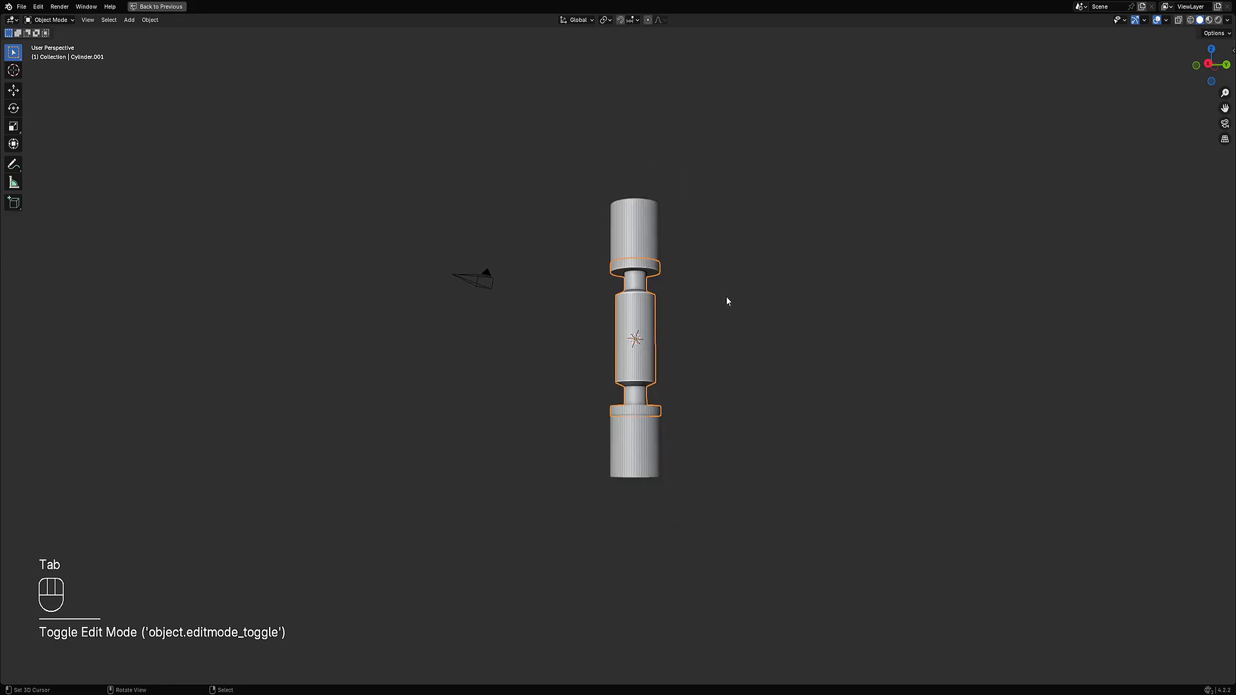
{"action": "left_click_drag", "start_coordinate": [711, 71], "coordinate": [706, 77]}
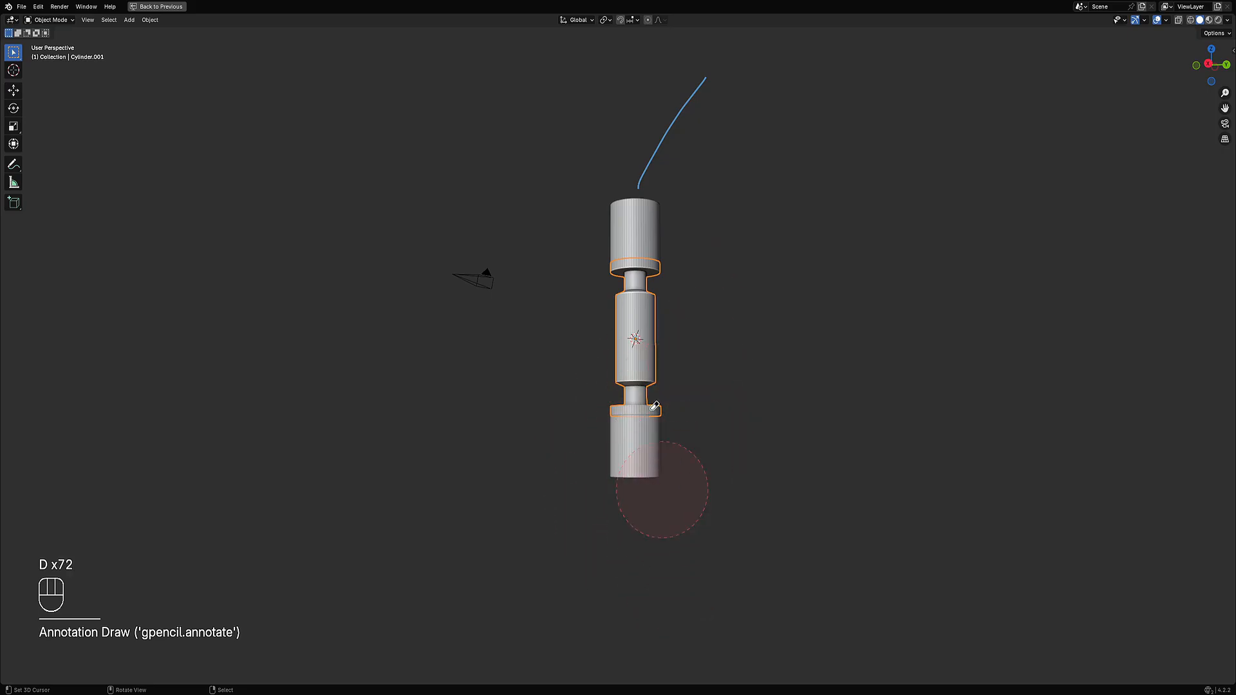
- Add a loop cut near the upper end of the thick central body and bevel it into a narrow band
{"action": "scroll", "coordinate": [706, 254], "scroll_direction": "up", "scroll_amount": 4}
{"action": "mouse_move", "coordinate": [707, 255]}
{"action": "middle_mouse_down", "text": "shift"}
{"action": "mouse_move", "coordinate": [693, 363]}
{"action": "mouse_move", "coordinate": [697, 333]}
{"action": "middle_mouse_up", "text": "shift"}
{"action": "key", "text": "Tab"}
{"action": "key", "text": "alt+a"}
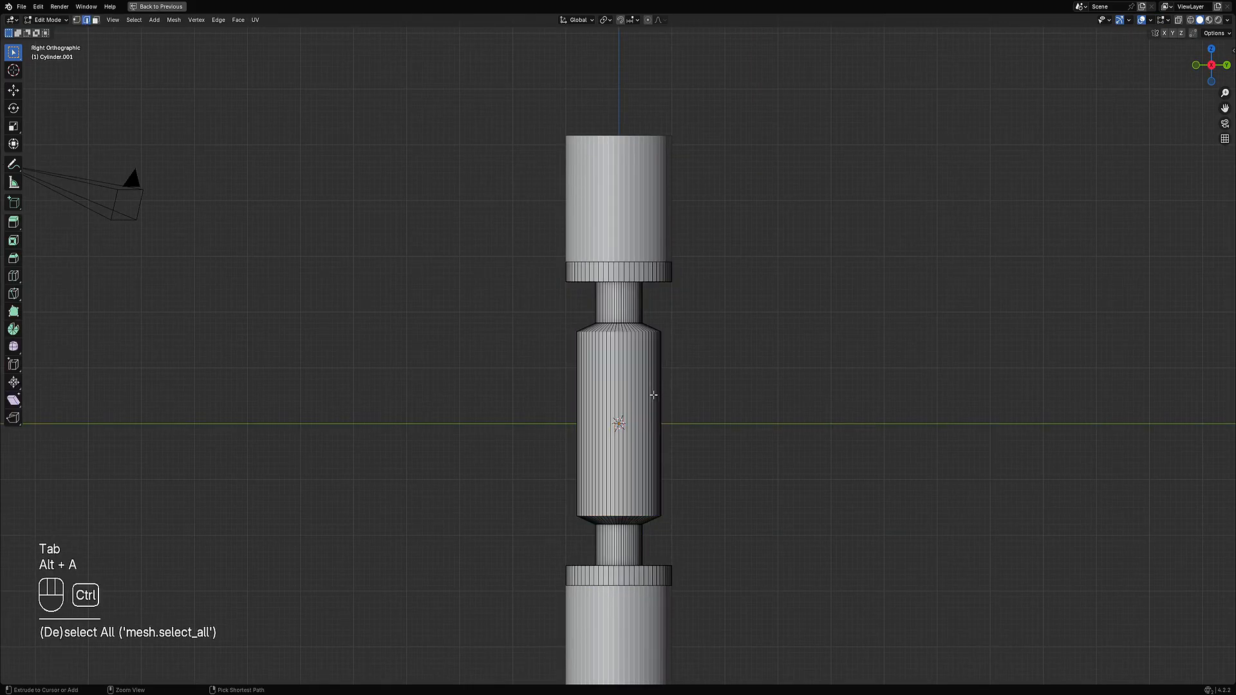
{"action": "scroll", "coordinate": [641, 368], "scroll_direction": "up", "scroll_amount": 3}
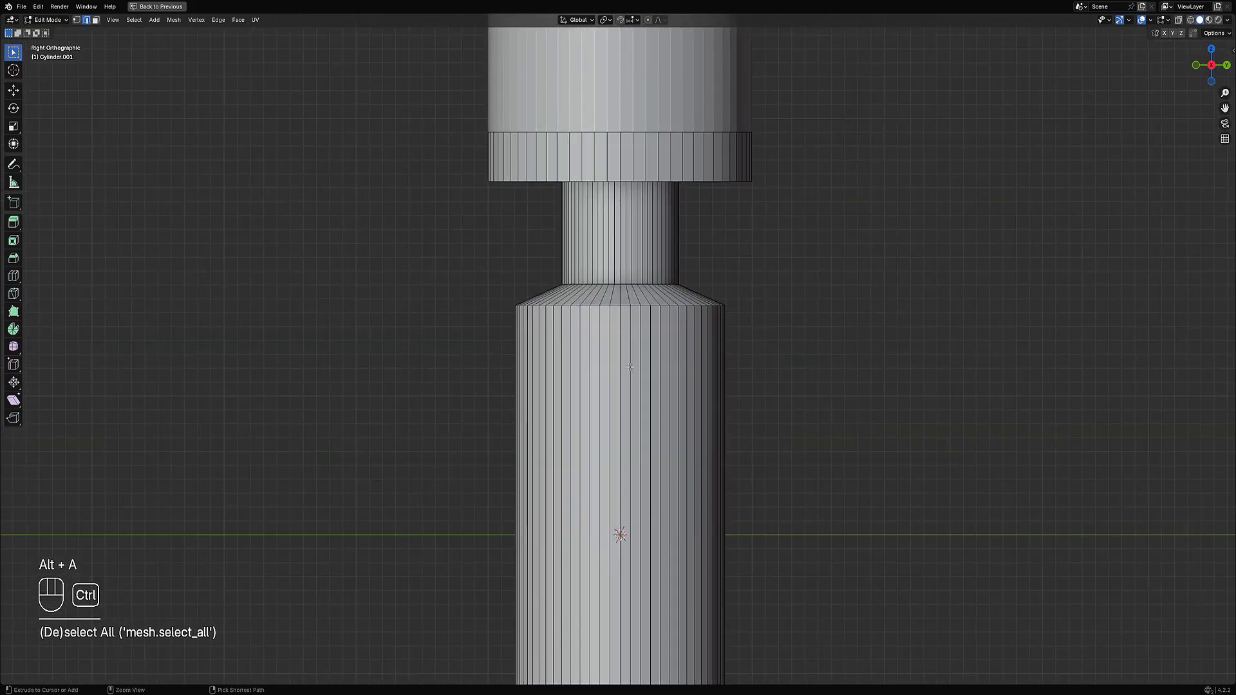
{"action": "key", "text": "ctrl+r"}
{"action": "left_click", "coordinate": [623, 354]}
{"action": "left_click", "coordinate": [622, 193]}
{"action": "key", "text": "ctrl+b"}
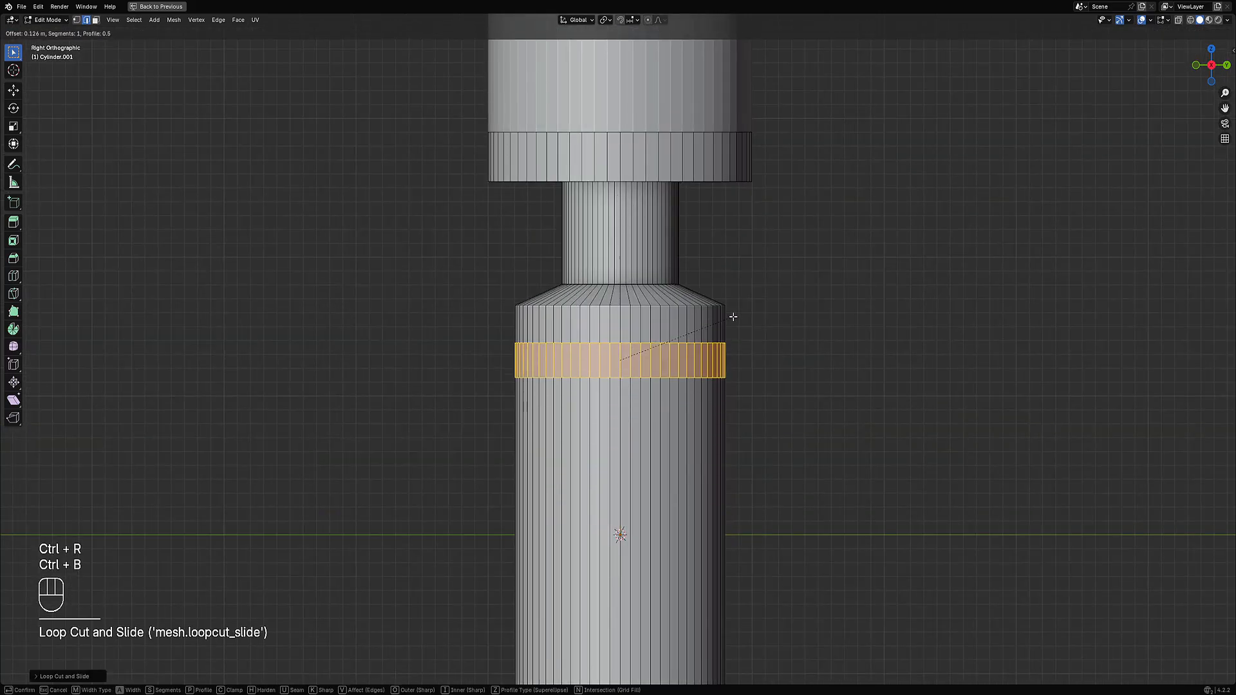
{"action": "left_click", "coordinate": [737, 318]}
- Recess the band into a groove with a zero-thickness Inset and scale it to about 0.91 along Z
{"action": "key", "text": "i"}
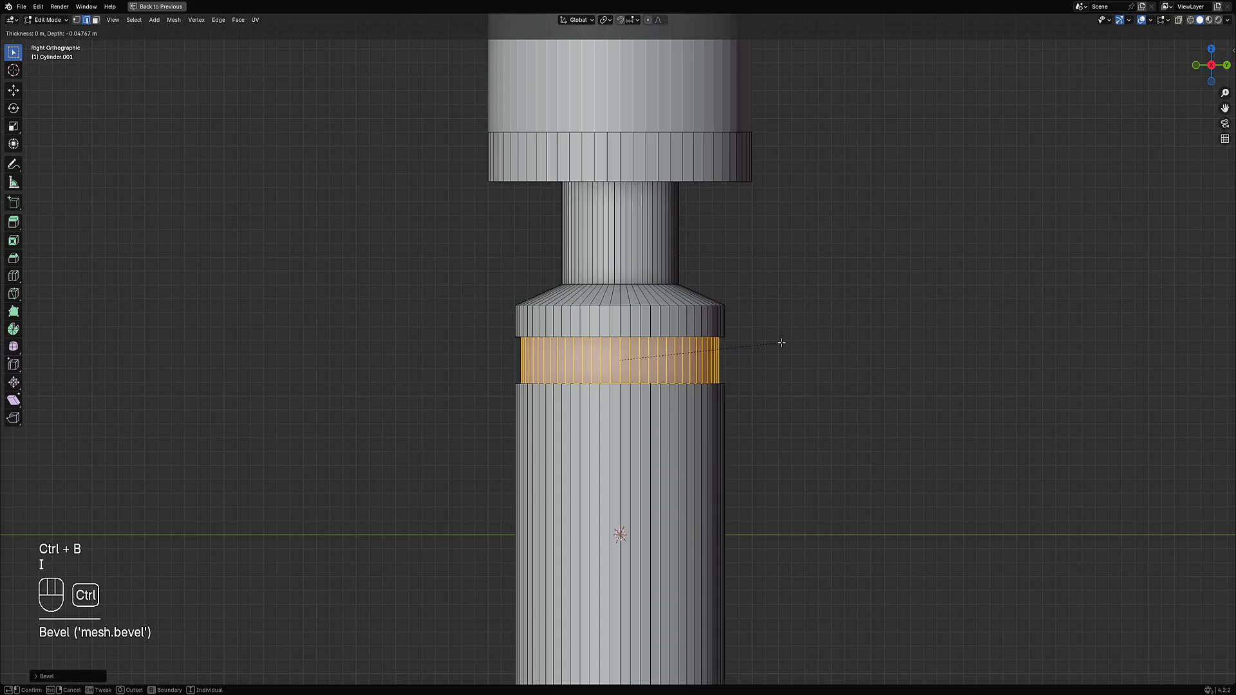
{"action": "left_click", "coordinate": [766, 340], "text": "ctrl"}
{"action": "key", "text": "s"}
{"action": "key", "text": "z"}
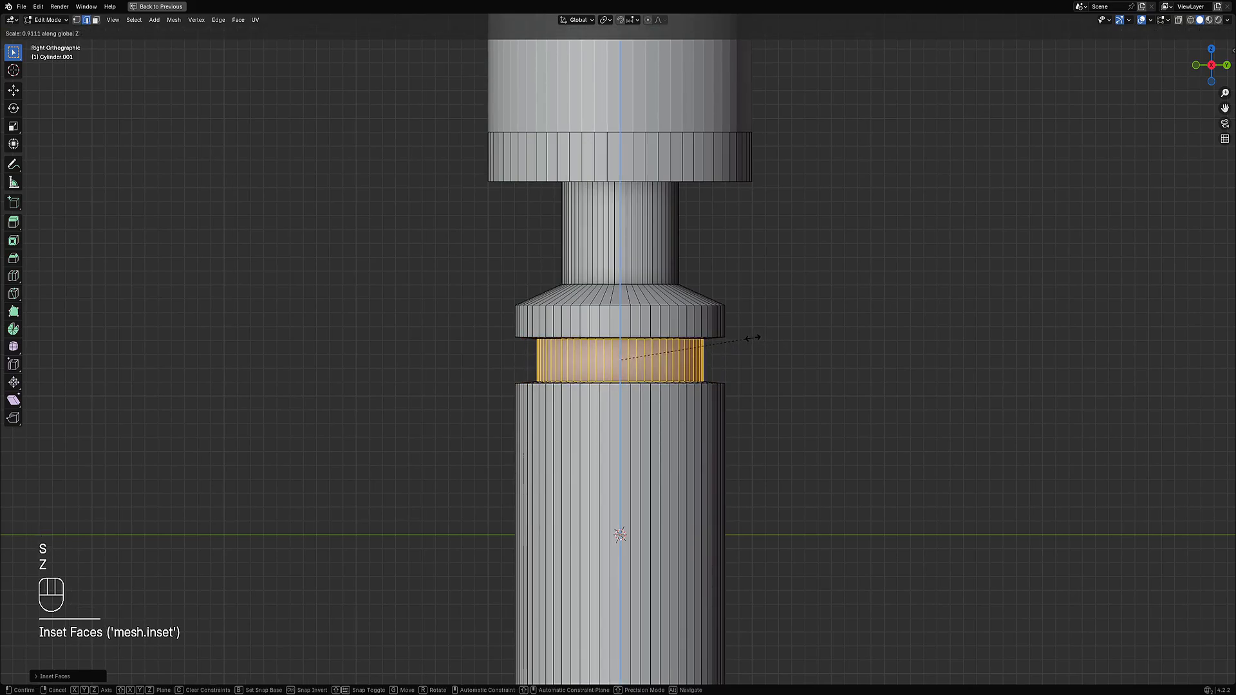
{"action": "left_click", "coordinate": [753, 338]}
- Deselect the whole mesh, return to Object Mode and save the file
{"action": "key", "text": "Tab"}
{"action": "scroll", "coordinate": [757, 356], "scroll_direction": "down", "scroll_amount": 6}
{"action": "middle_click_drag", "start_coordinate": [758, 357], "coordinate": [725, 338]}
{"action": "key", "text": "Tab"}
{"action": "key", "text": "alt+a"}
{"action": "key", "text": "Tab"}
{"action": "key", "text": "ctrl+s"}
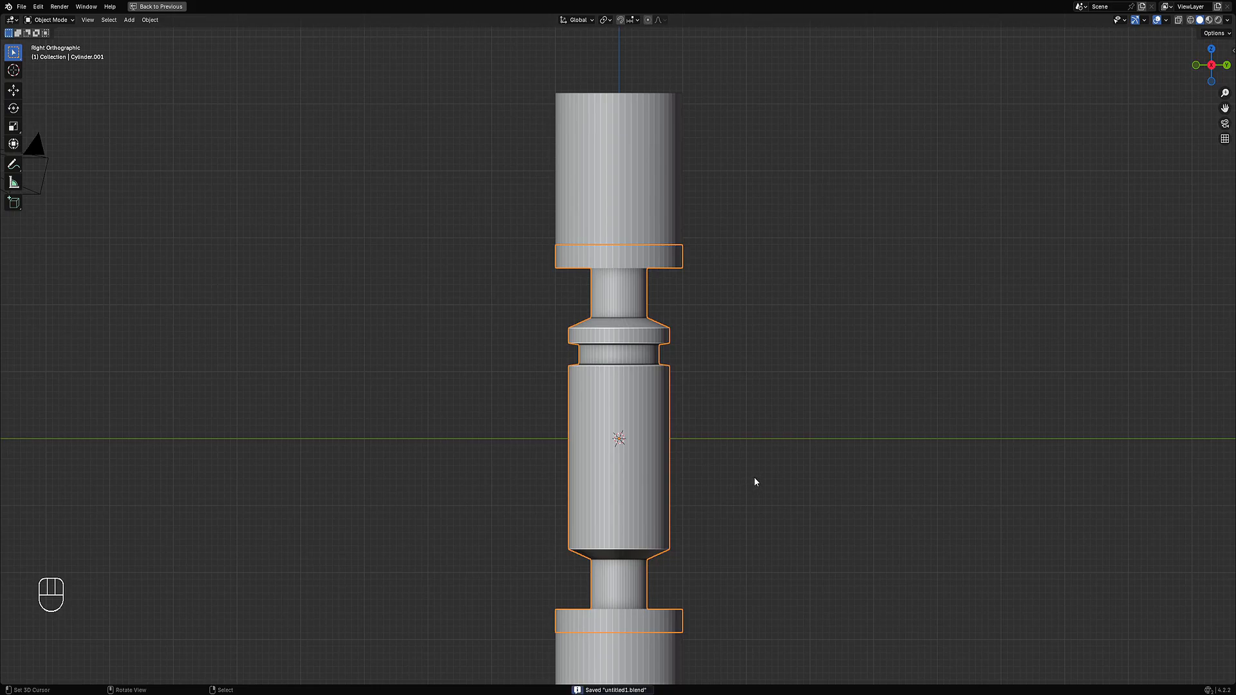
{"action": "key", "text": "Tab"}
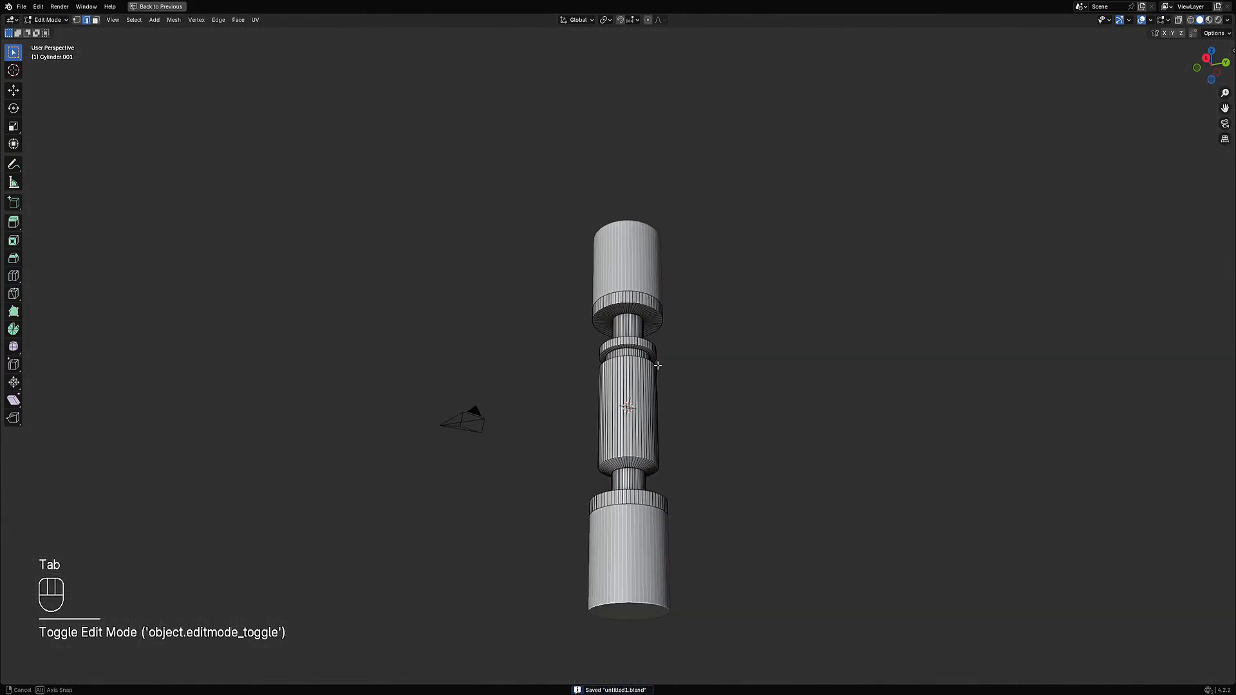
{"action": "key", "text": "Tab"}
{"action": "key", "text": "shift+ctrl+x"}
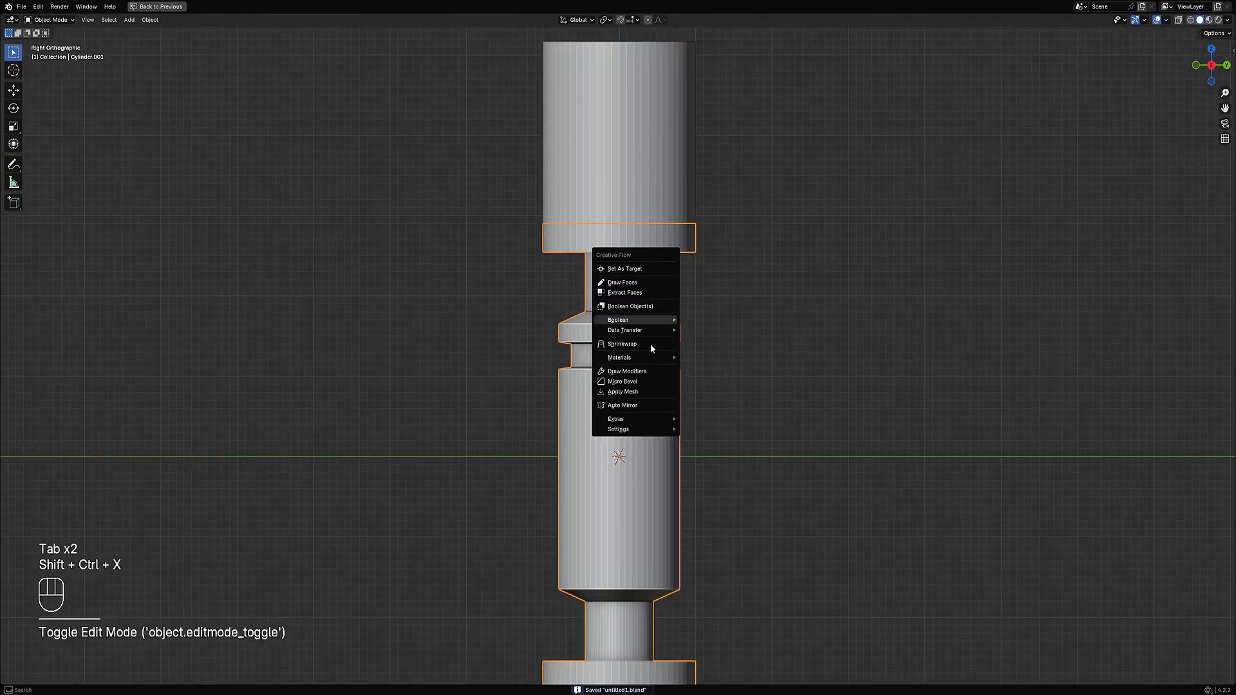
{"action": "left_click", "coordinate": [638, 407]}
{"action": "key", "text": "Tab"}
{"action": "middle_click_drag", "start_coordinate": [553, 442], "coordinate": [548, 379], "text": "shift"}
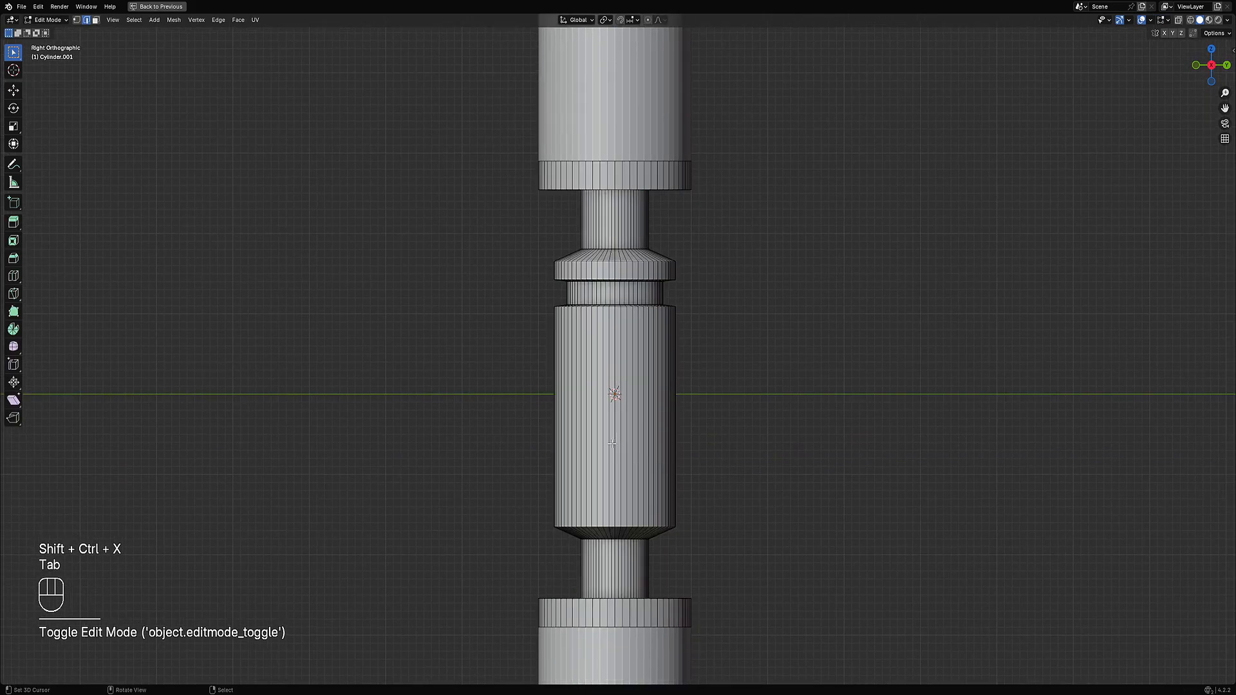
- Try a horizontal loop cut on the central body and undo it
{"action": "key", "text": "ctrl+r"}
{"action": "right_click", "coordinate": [593, 400]}
{"action": "scroll", "coordinate": [646, 389], "scroll_direction": "down", "scroll_amount": 5}
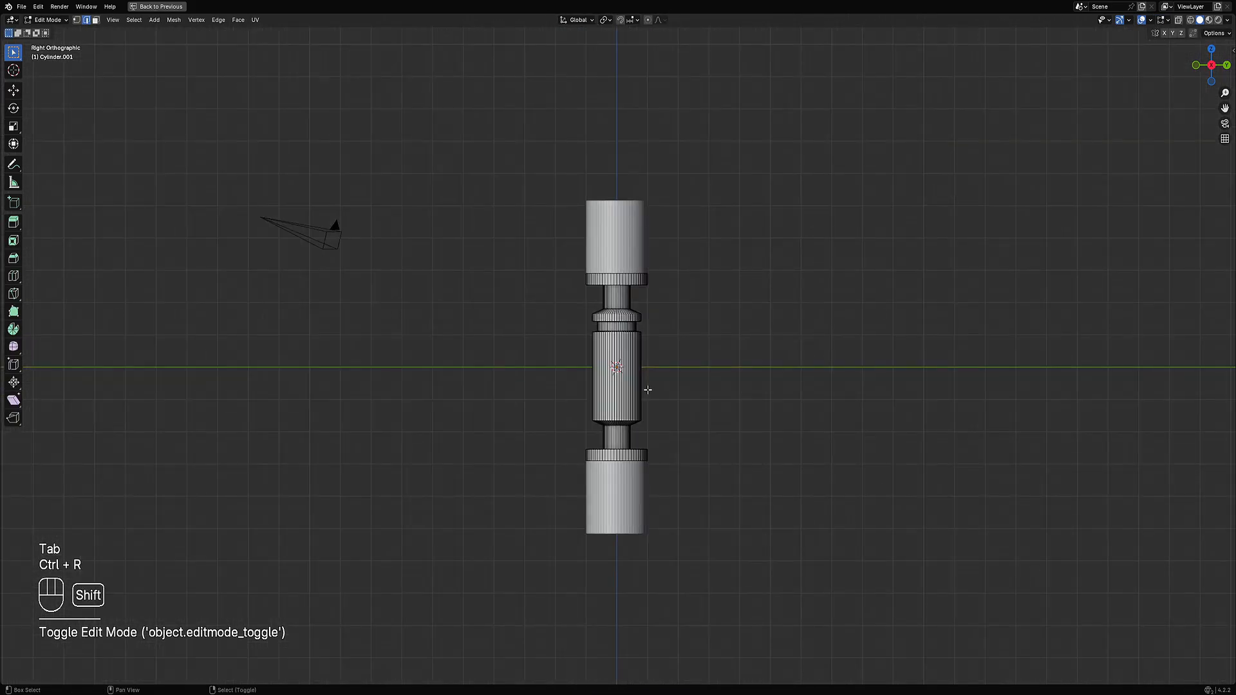
{"action": "key", "text": "shift+z"}
{"action": "key", "text": "shift+z"}
{"action": "scroll", "coordinate": [646, 389], "scroll_direction": "up", "scroll_amount": 4}
{"action": "key", "text": "ctrl+r"}
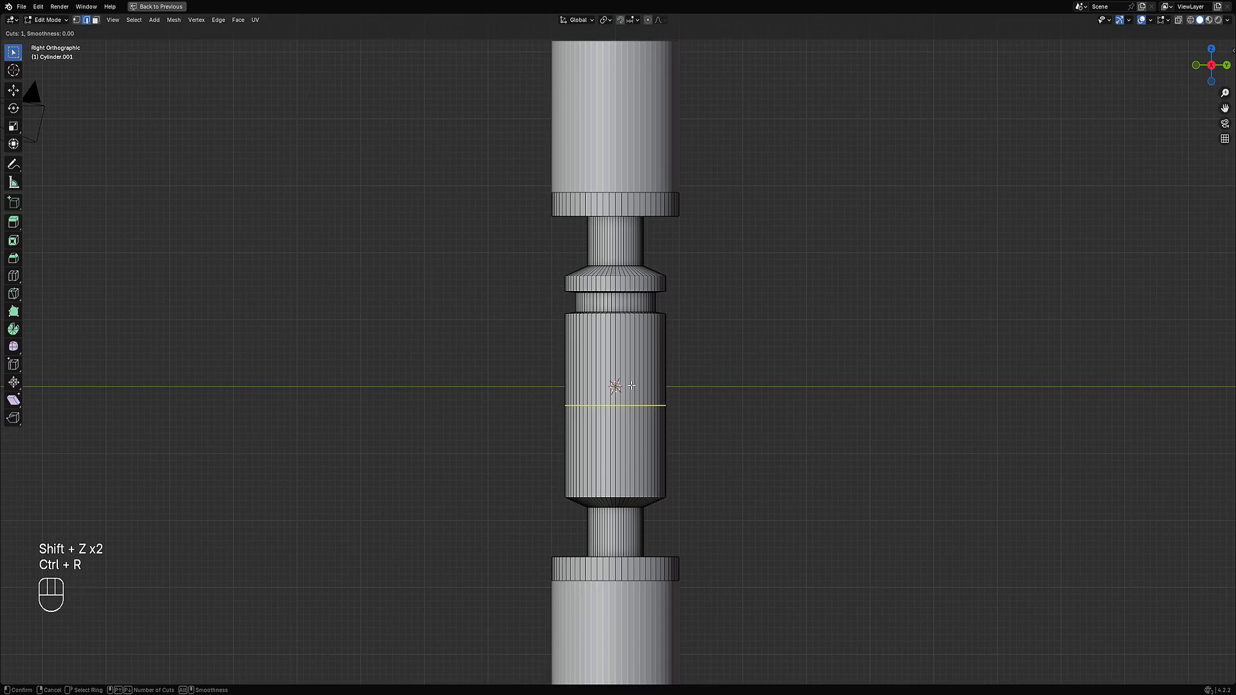
{"action": "left_click", "coordinate": [628, 367]}
{"action": "left_click", "coordinate": [627, 364]}
{"action": "key", "text": "ctrl+z"}
{"action": "key", "text": "Tab"}
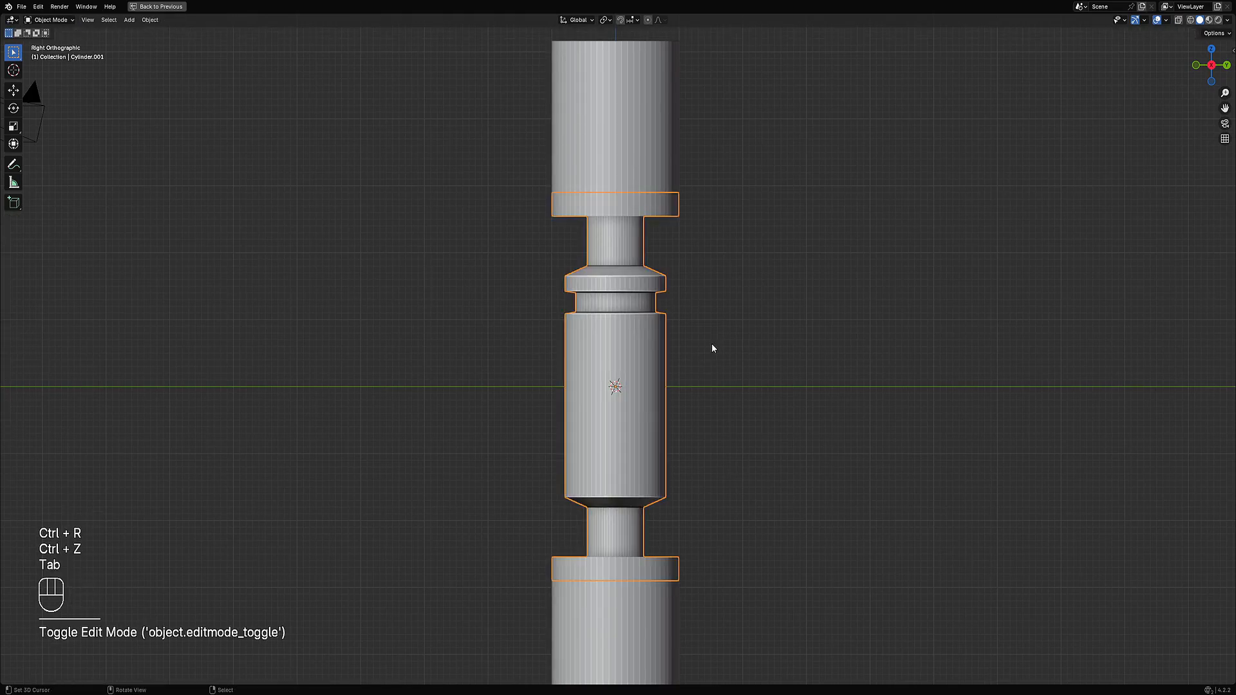
- Auto Mirror the shaft object along the Z axis and apply the result to the mesh
{"action": "key", "text": "shift+ctrl+x"}
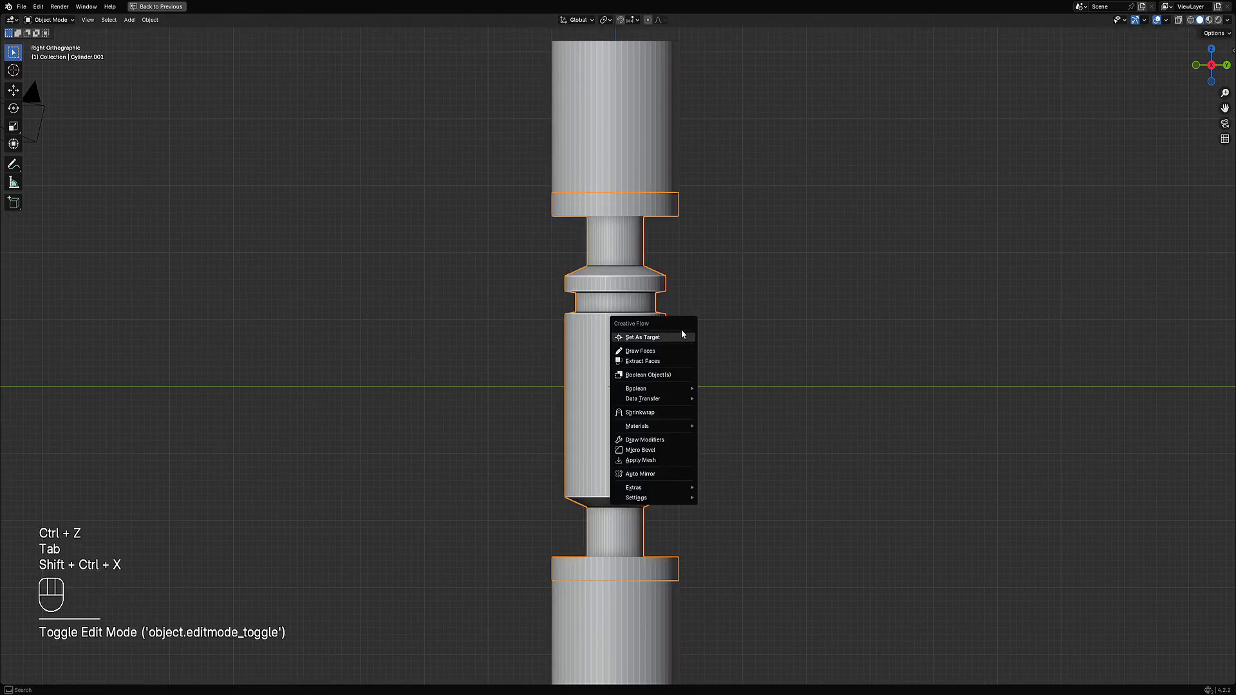
{"action": "left_click", "coordinate": [641, 478]}
{"action": "key", "text": "z"}
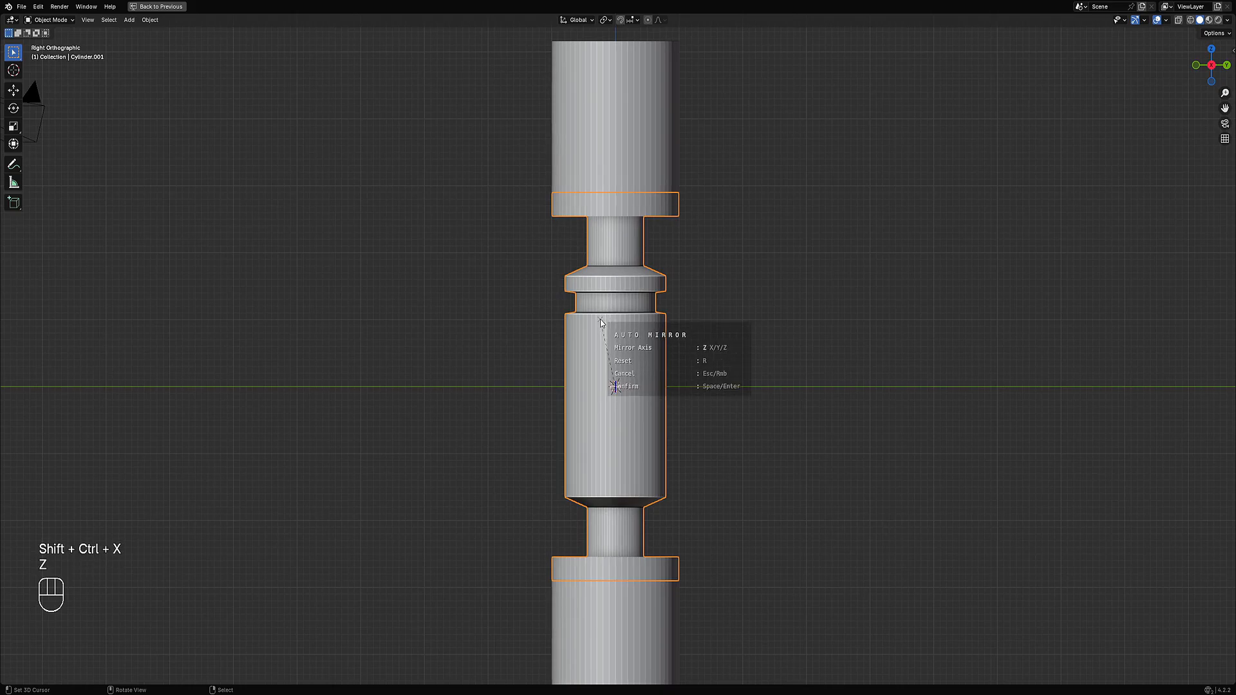
{"action": "key", "text": "space"}
{"action": "key", "text": "Tab"}
{"action": "key", "text": "Tab"}
{"action": "key", "text": "shift+ctrl+x"}
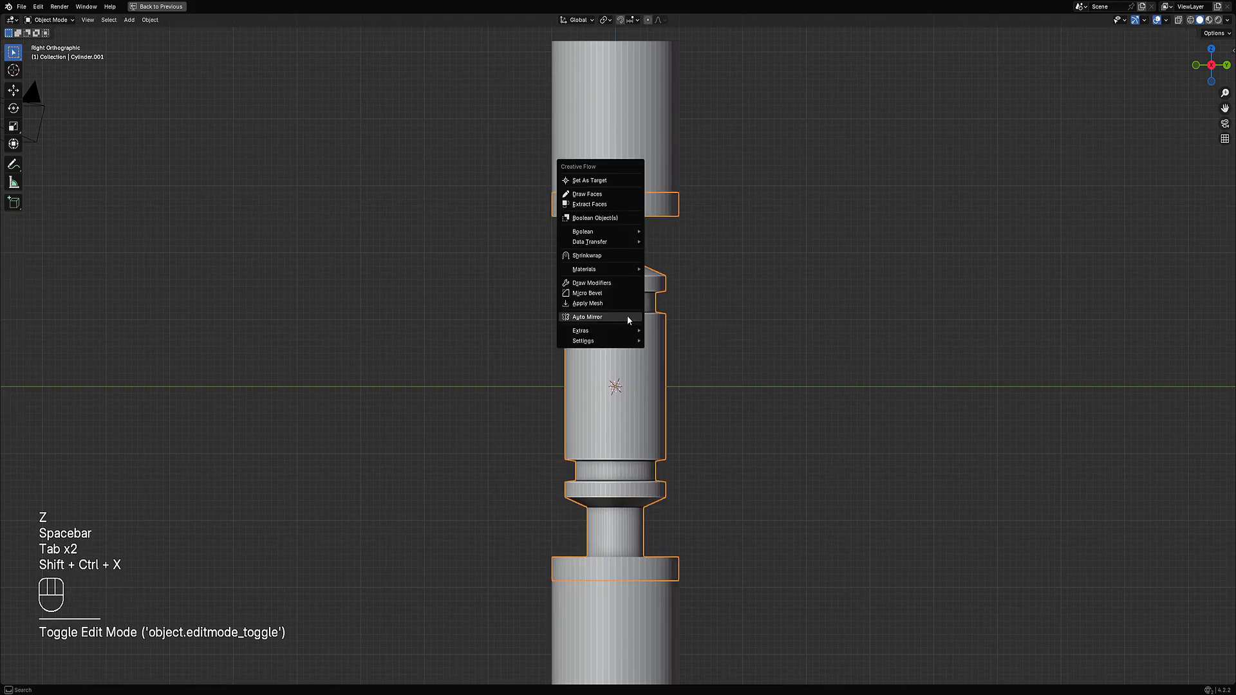
{"action": "left_click", "coordinate": [619, 303]}
- Add a loop cut on the upper half of the central body and bevel it into a narrow band
{"action": "key", "text": "Tab"}
{"action": "scroll", "coordinate": [618, 374], "scroll_direction": "up", "scroll_amount": 3}
{"action": "key", "text": "alt+a"}
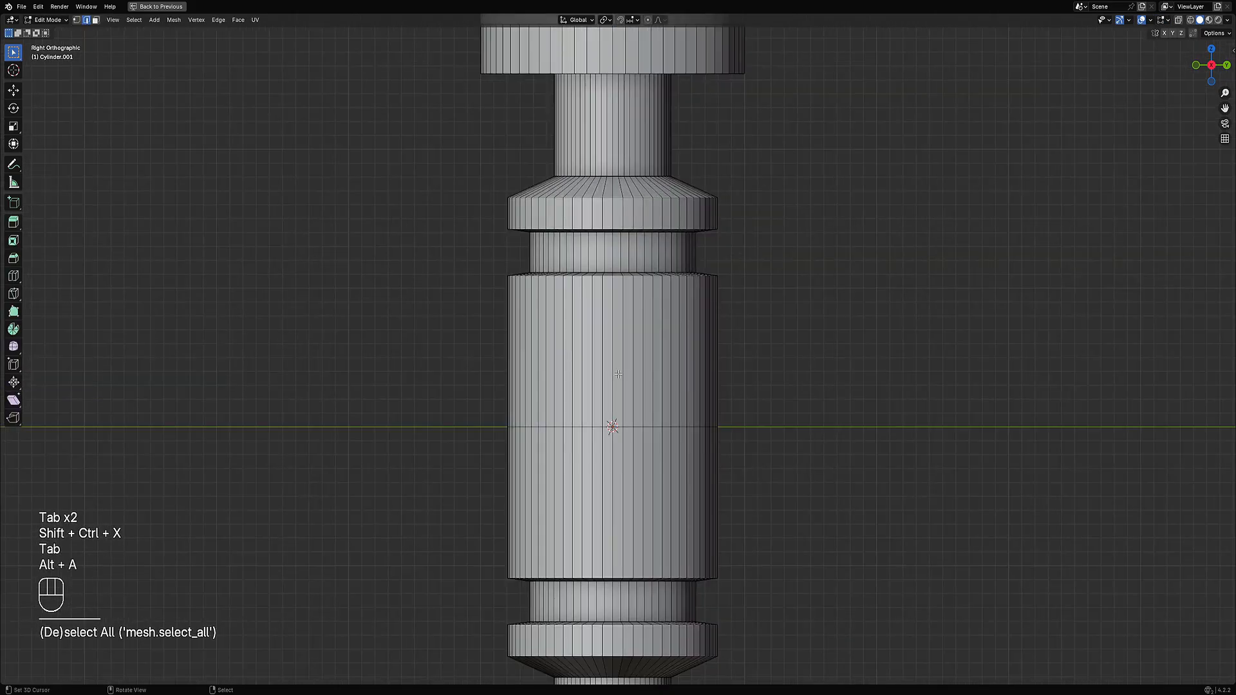
{"action": "scroll", "coordinate": [618, 374], "scroll_direction": "down", "scroll_amount": 3}
{"action": "middle_click_drag", "start_coordinate": [619, 374], "coordinate": [619, 400]}
{"action": "key", "text": "ctrl+r"}
{"action": "left_click", "coordinate": [620, 400]}
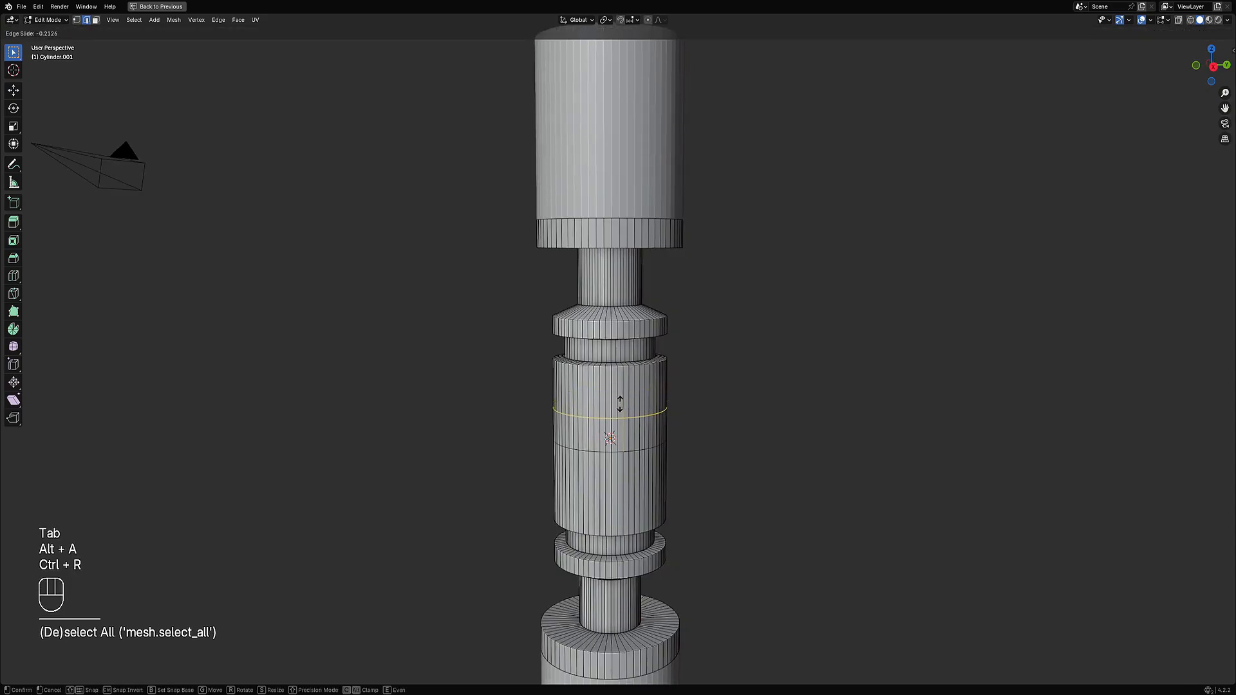
{"action": "left_click", "coordinate": [620, 404]}
{"action": "key", "text": "ctrl+b"}
{"action": "left_click", "coordinate": [691, 409]}
- Inset the narrow band outward with zero thickness into a raised flange and shorten it slightly along Z
{"action": "key", "text": "i"}
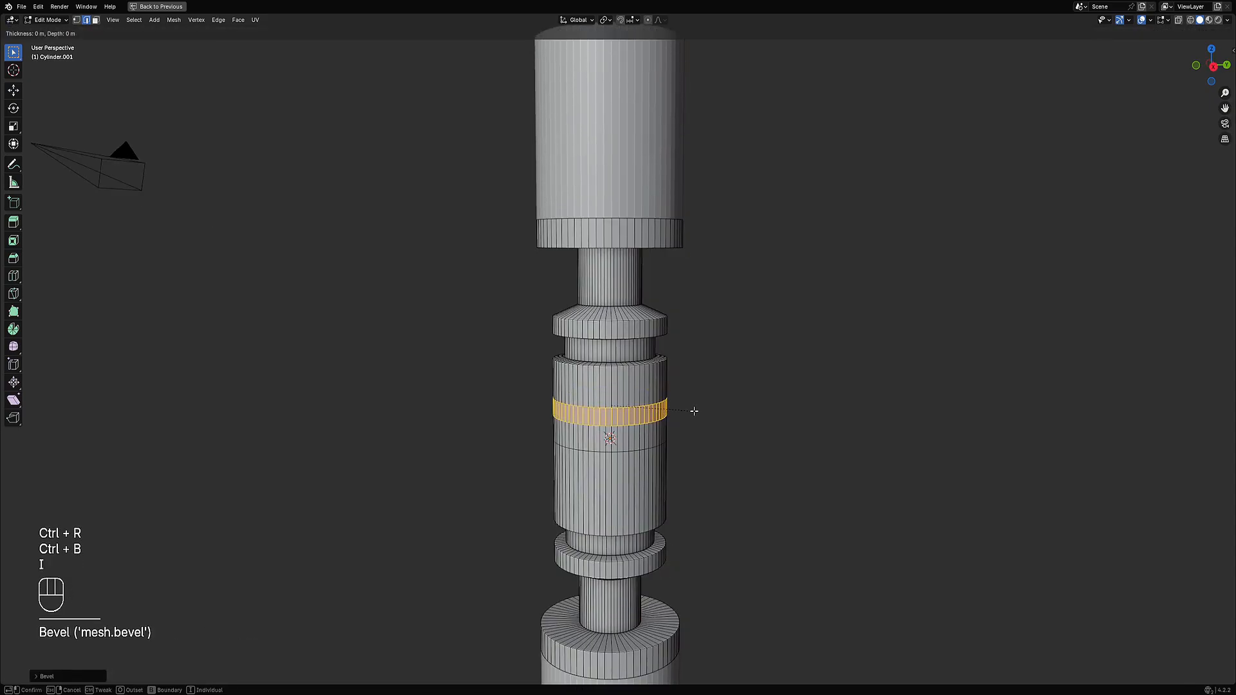
{"action": "left_click", "coordinate": [701, 414]}
{"action": "key", "text": "s"}
{"action": "key", "text": "z"}
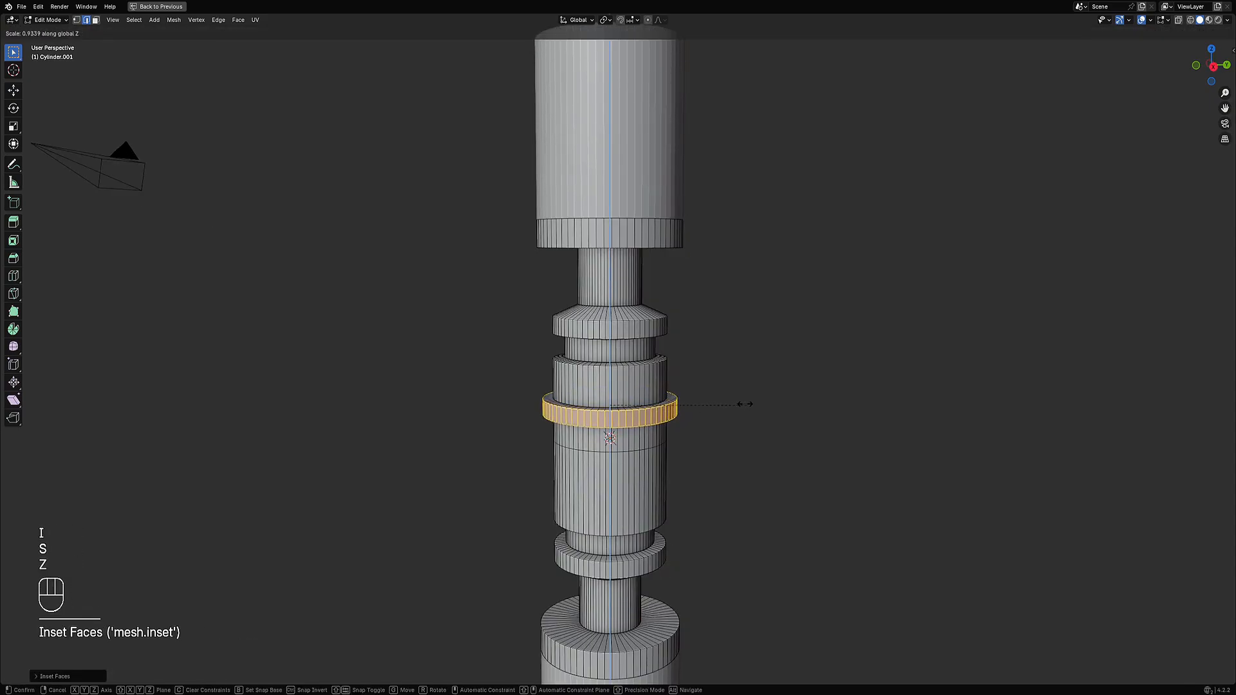
{"action": "left_click", "coordinate": [737, 405]}
- Apply the shaft object's mesh and Auto Mirror it along the X, Y and Z axes
{"action": "key", "text": "Tab"}
{"action": "key", "text": "ctrl+shift+x"}
{"action": "left_click", "coordinate": [649, 329]}
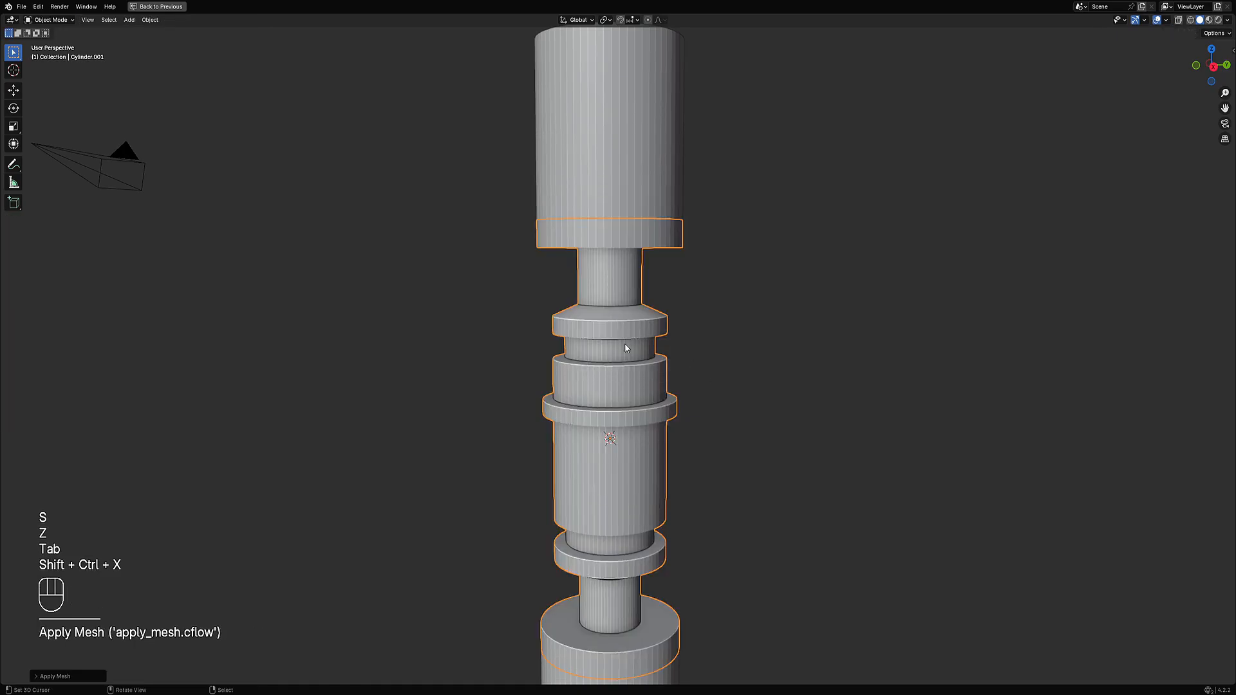
{"action": "scroll", "coordinate": [625, 348], "scroll_direction": "down", "scroll_amount": 2}
{"action": "left_click", "coordinate": [628, 361]}
{"action": "key", "text": "ctrl+shift+x"}
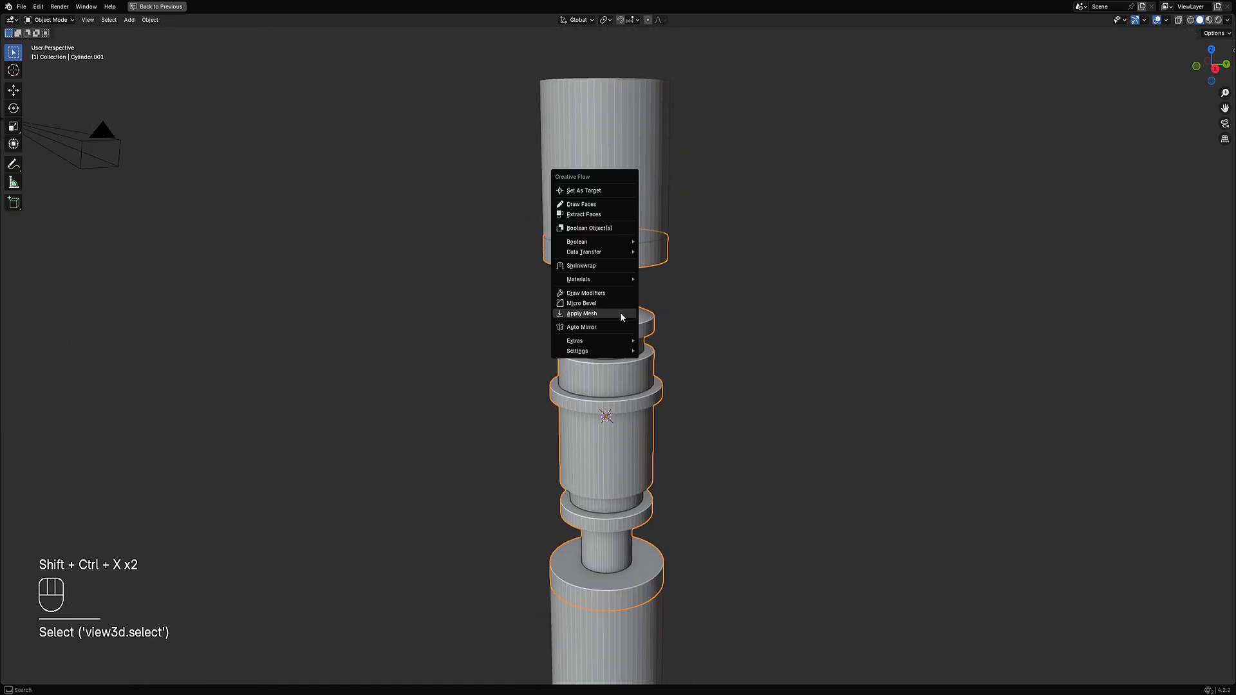
{"action": "left_click", "coordinate": [609, 327]}
{"action": "key", "text": "x"}
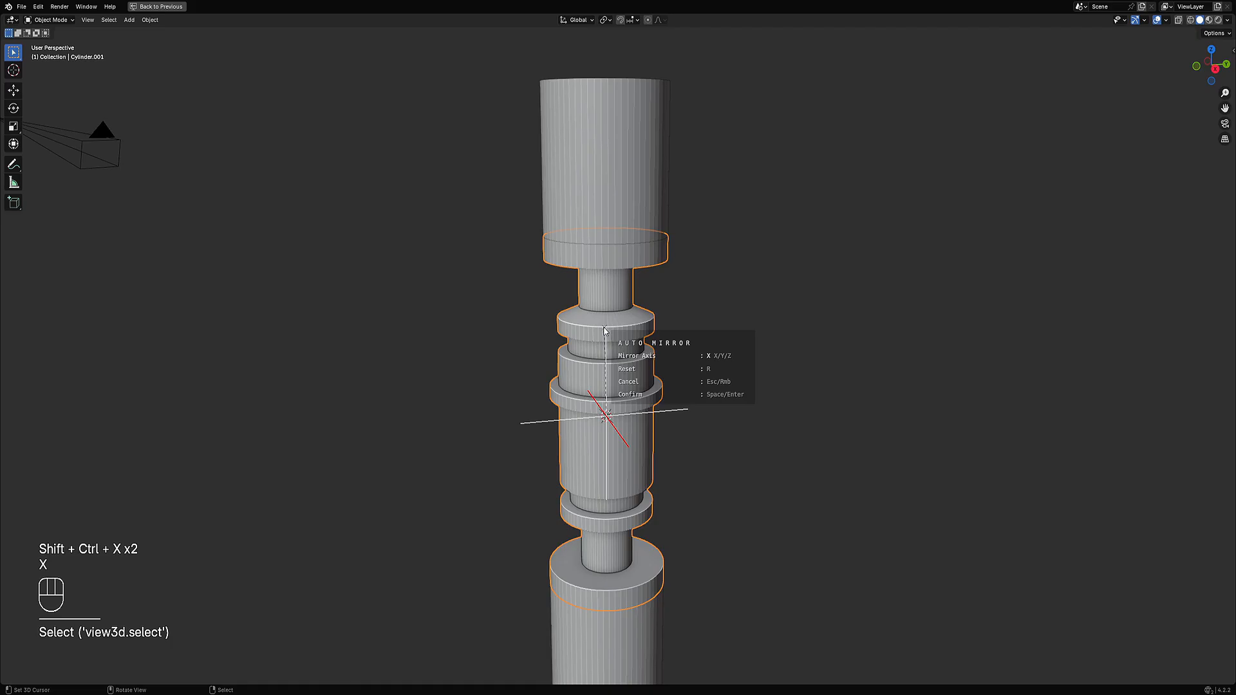
{"action": "key", "text": "y"}
{"action": "key", "text": "z"}
{"action": "key", "text": "space"}
- Add evenly spaced horizontal loop cuts to the body band above the flange and to the recessed groove
{"action": "key", "text": "Tab"}
{"action": "scroll", "coordinate": [707, 356], "scroll_direction": "down", "scroll_amount": 4}
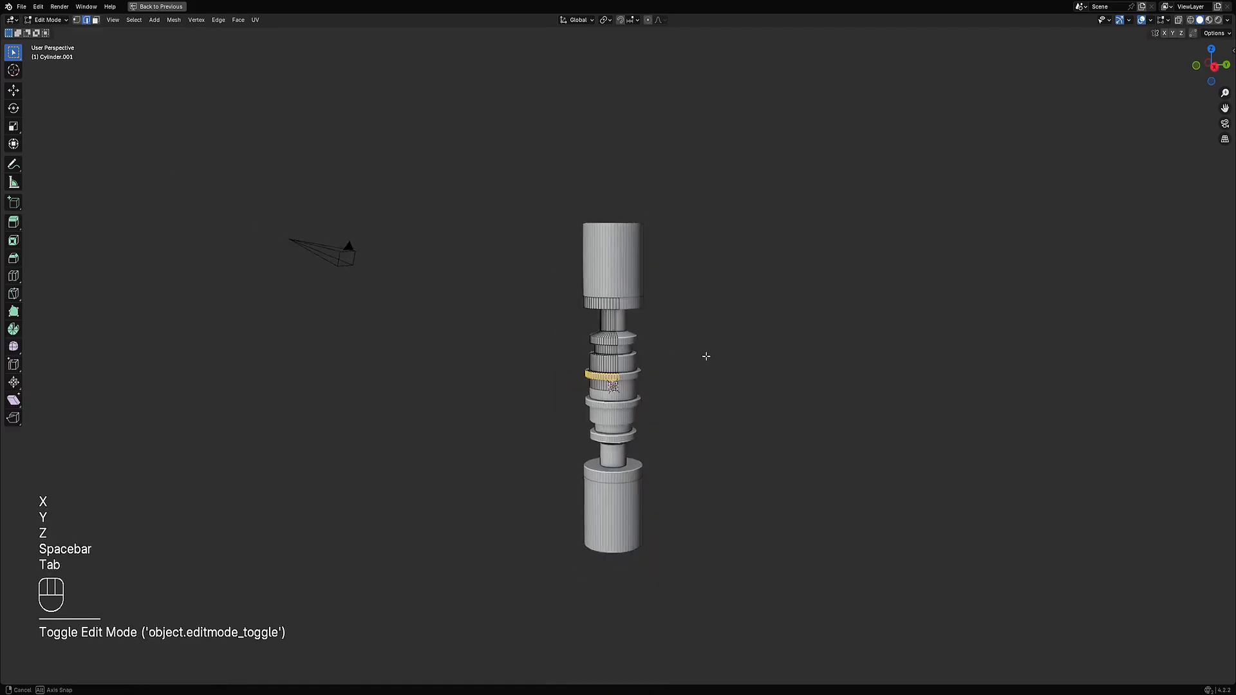
{"action": "key", "text": "a"}
{"action": "scroll", "coordinate": [688, 351], "scroll_direction": "up", "scroll_amount": 8}
{"action": "key", "text": "alt+a"}
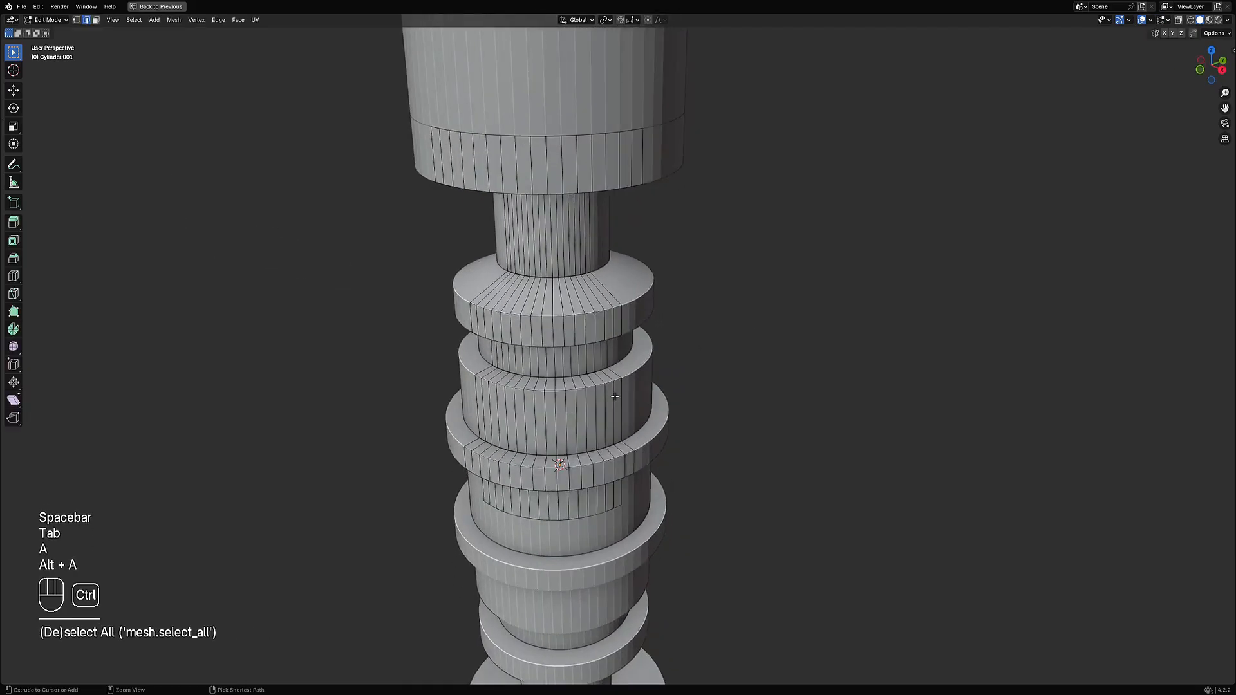
{"action": "key", "text": "ctrl+r"}
{"action": "scroll", "coordinate": [611, 405], "scroll_direction": "up", "scroll_amount": 2}
{"action": "left_click", "coordinate": [609, 407]}
{"action": "middle_click_drag", "start_coordinate": [609, 407], "coordinate": [599, 351]}
{"action": "key", "text": "ctrl+r"}
{"action": "left_click", "coordinate": [599, 351]}
- Add horizontal loop cuts to the flange and to the body band just below it
{"action": "key", "text": "ctrl+r"}
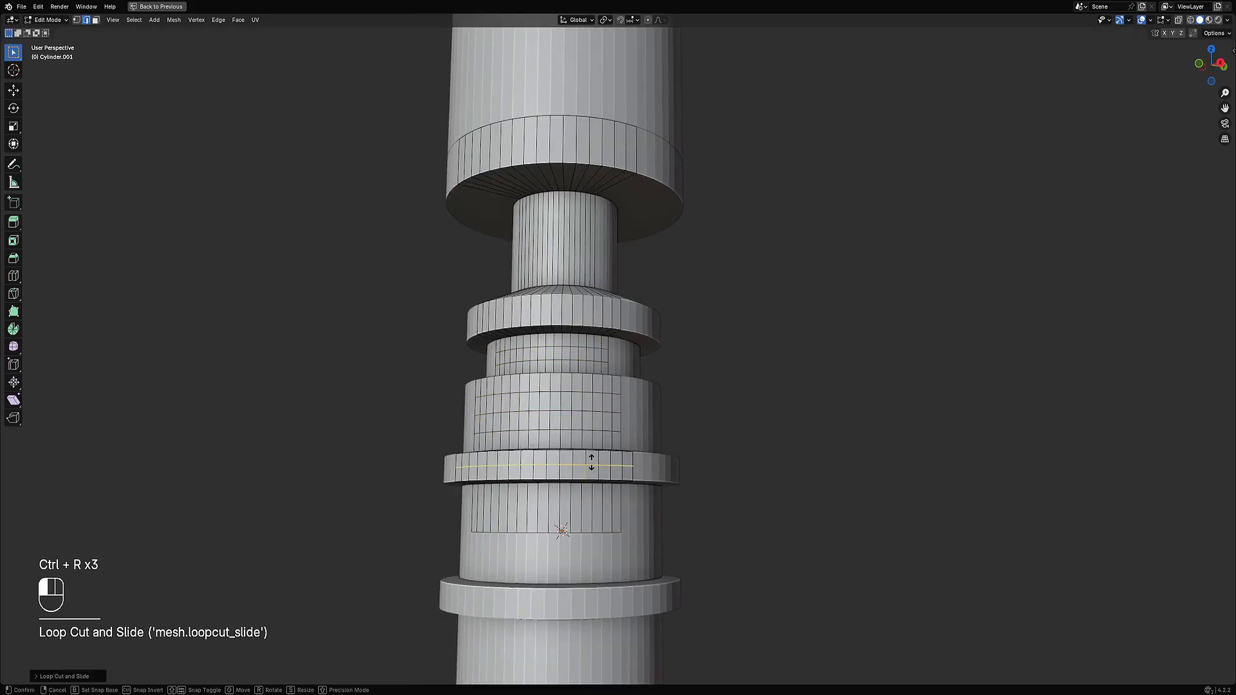
{"action": "middle_click_drag", "start_coordinate": [599, 455], "coordinate": [603, 357]}
{"action": "key", "text": "ctrl+r"}
{"action": "key", "text": "ctrl+r"}
{"action": "left_click", "coordinate": [571, 427]}
- Add two loop cuts each to the sloped shoulder and the collar rim beneath it
{"action": "key", "text": "ctrl+r"}
{"action": "key", "text": "ctrl+r"}
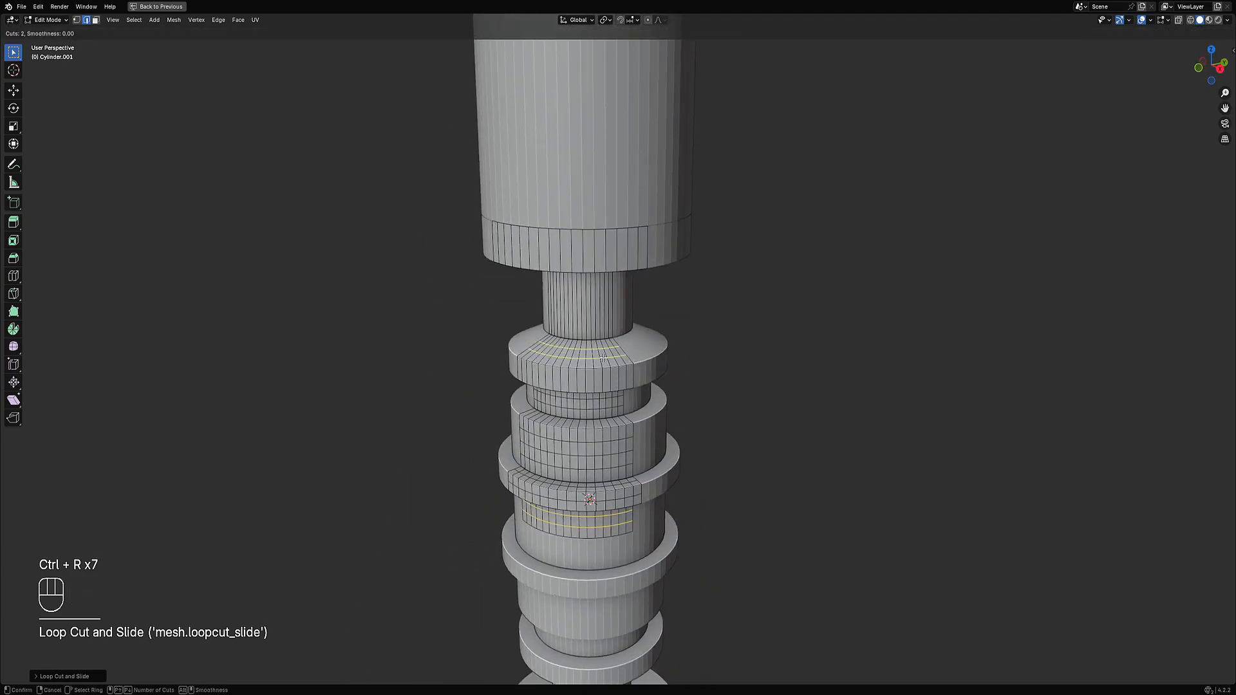
{"action": "left_click", "coordinate": [604, 358]}
{"action": "key", "text": "ctrl+r"}
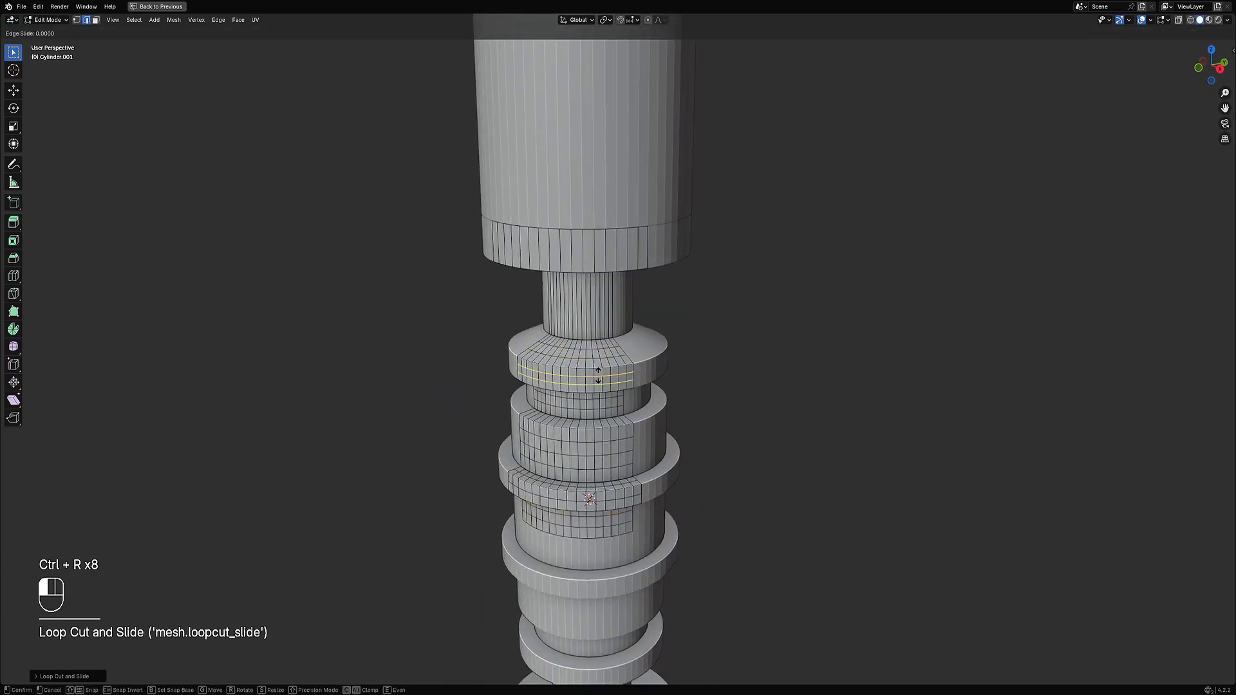
- Add loop cuts to the underside of the collar and closely spaced ones along the thin upper shaft
{"action": "middle_click_drag", "start_coordinate": [606, 406], "coordinate": [615, 330]}
{"action": "key", "text": "ctrl+r"}
{"action": "key", "text": "ctrl+r"}
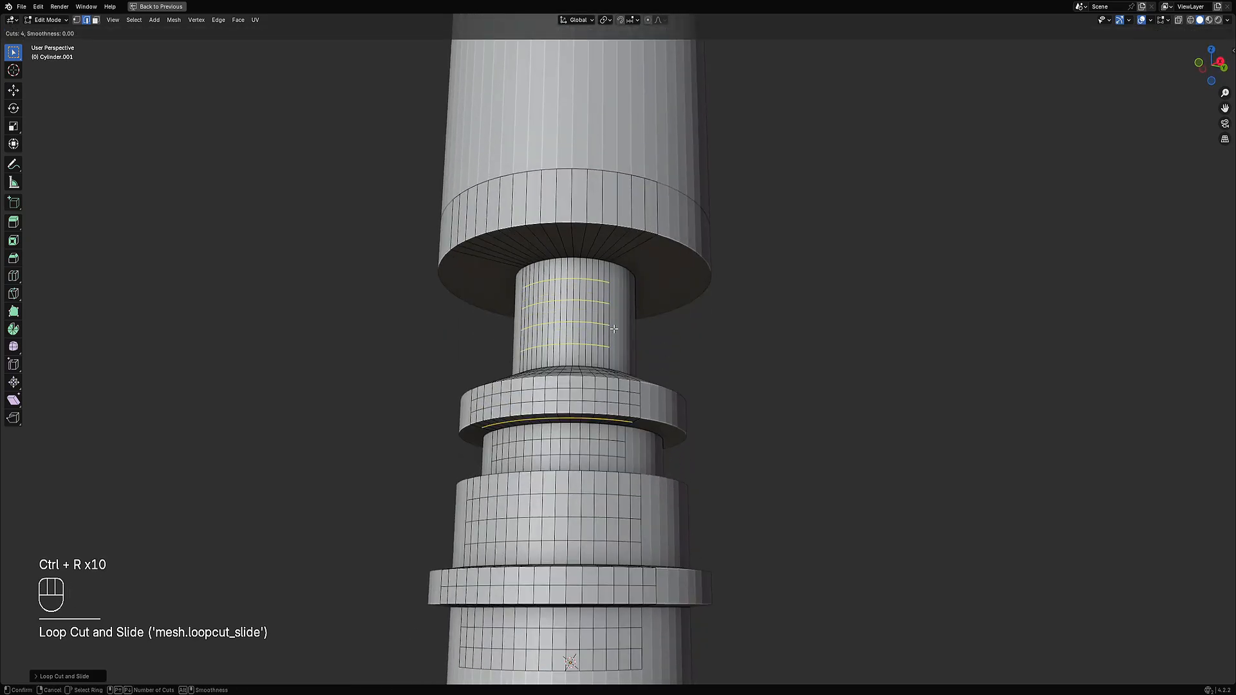
{"action": "left_click", "coordinate": [614, 328]}
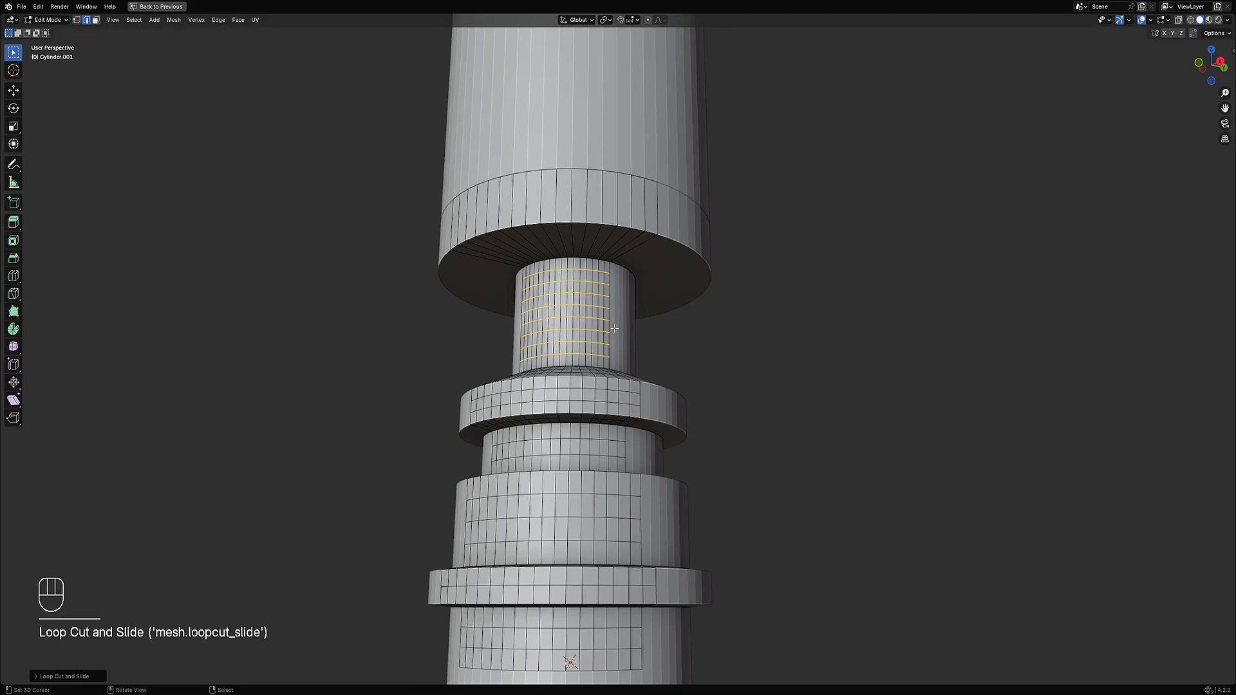
- Add four loop cuts to the underside of the large upper ring and two to its outer rim
{"action": "middle_click_drag", "start_coordinate": [614, 328], "coordinate": [613, 279]}
{"action": "key", "text": "ctrl+r"}
{"action": "scroll", "coordinate": [607, 275], "scroll_direction": "down", "scroll_amount": 5}
{"action": "left_click", "coordinate": [607, 274]}
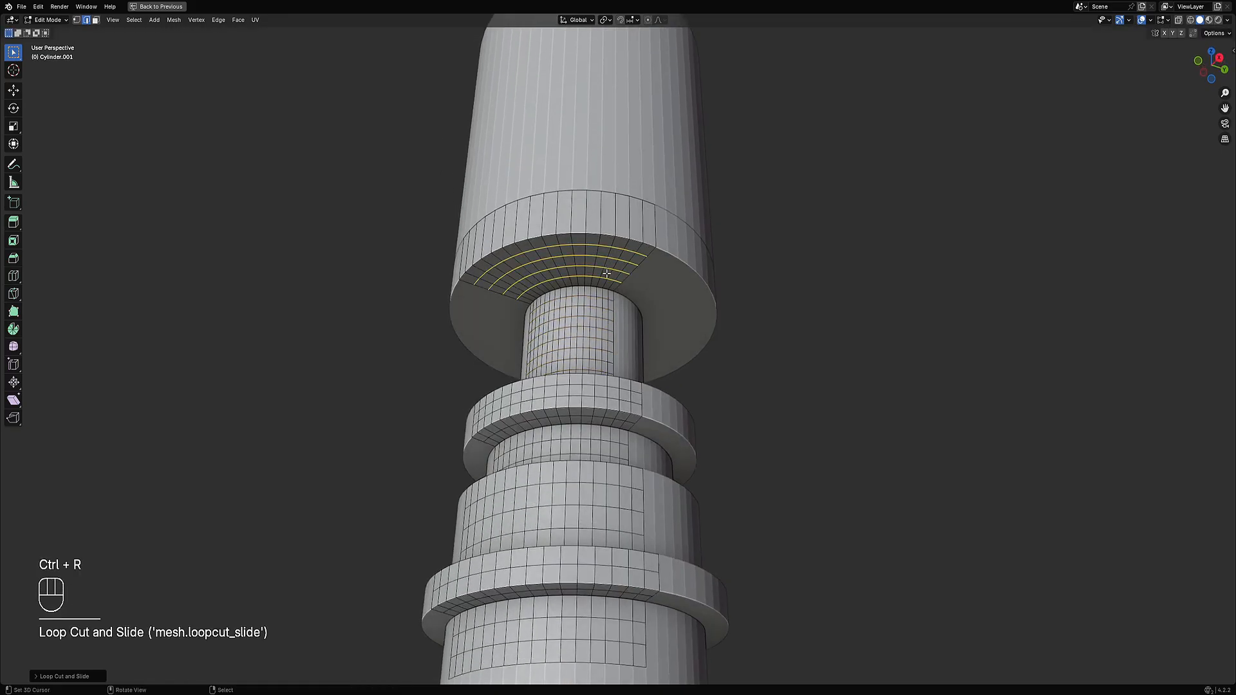
{"action": "key", "text": "ctrl+r"}
{"action": "left_click", "coordinate": [626, 210]}
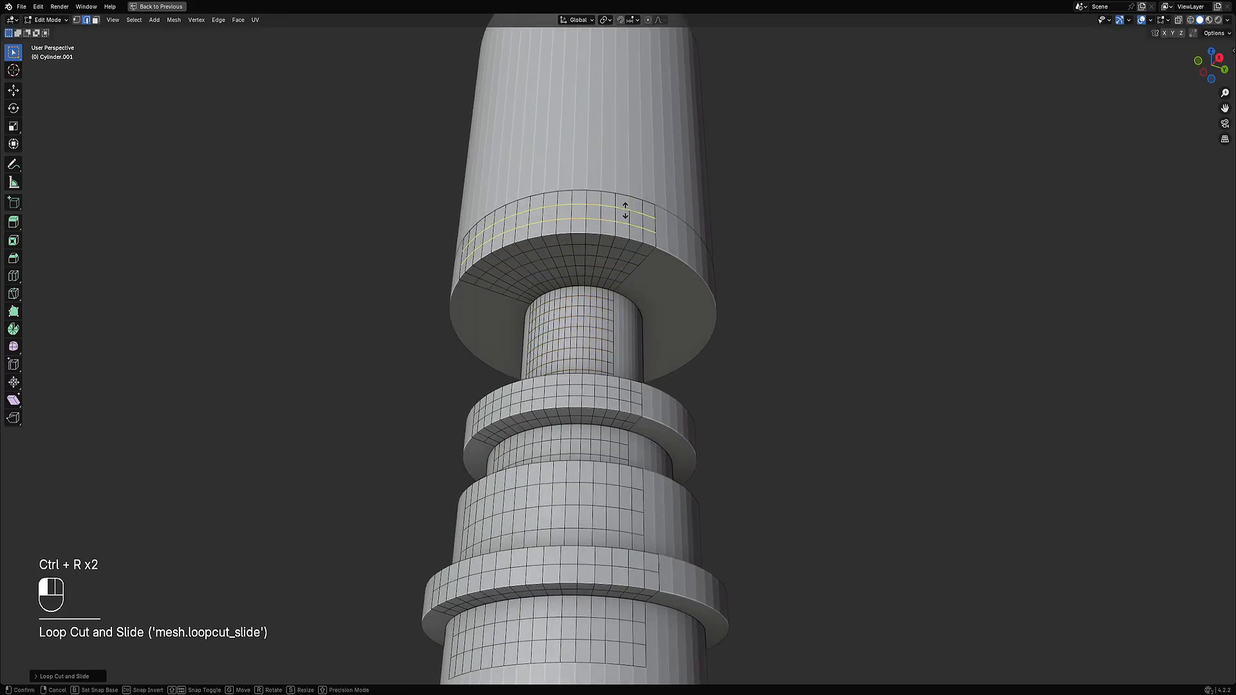
- Deselect the mesh and apply Shade Auto Smooth to the shaft object
{"action": "scroll", "coordinate": [681, 307], "scroll_direction": "down", "scroll_amount": 5}
{"action": "middle_click_drag", "start_coordinate": [681, 307], "coordinate": [684, 384]}
{"action": "key", "text": "alt+a"}
{"action": "key", "text": "Tab"}
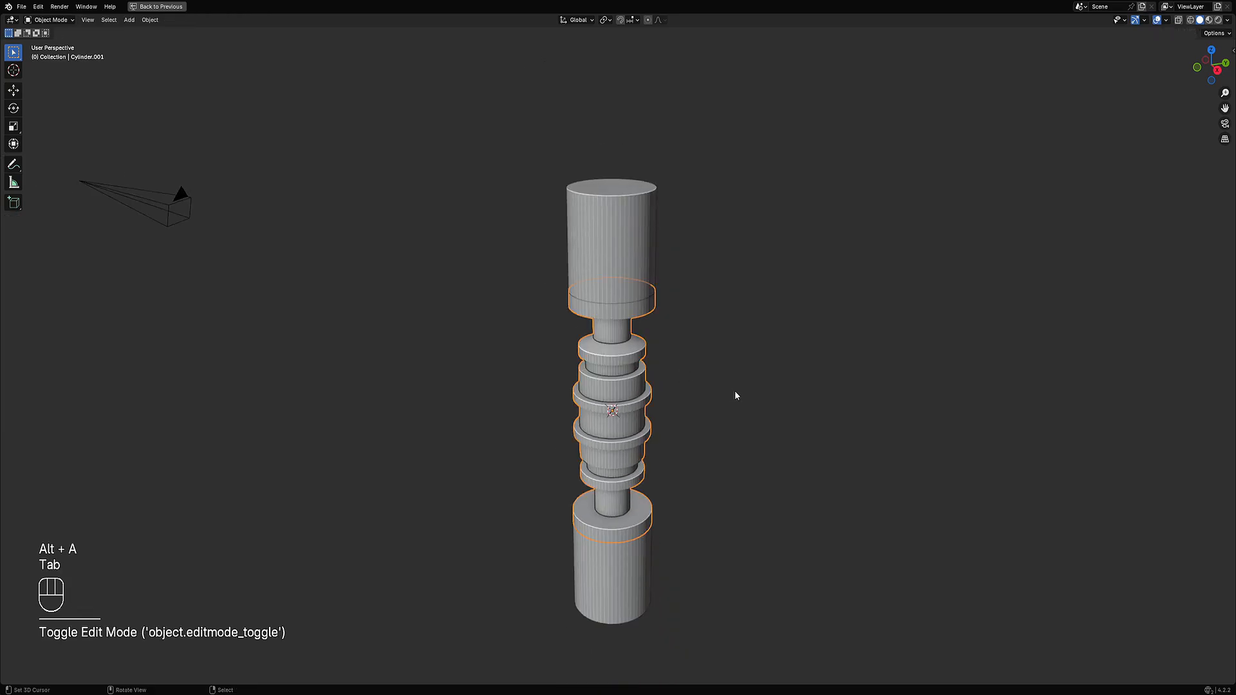
{"action": "key", "text": "w"}
{"action": "left_click", "coordinate": [701, 433]}
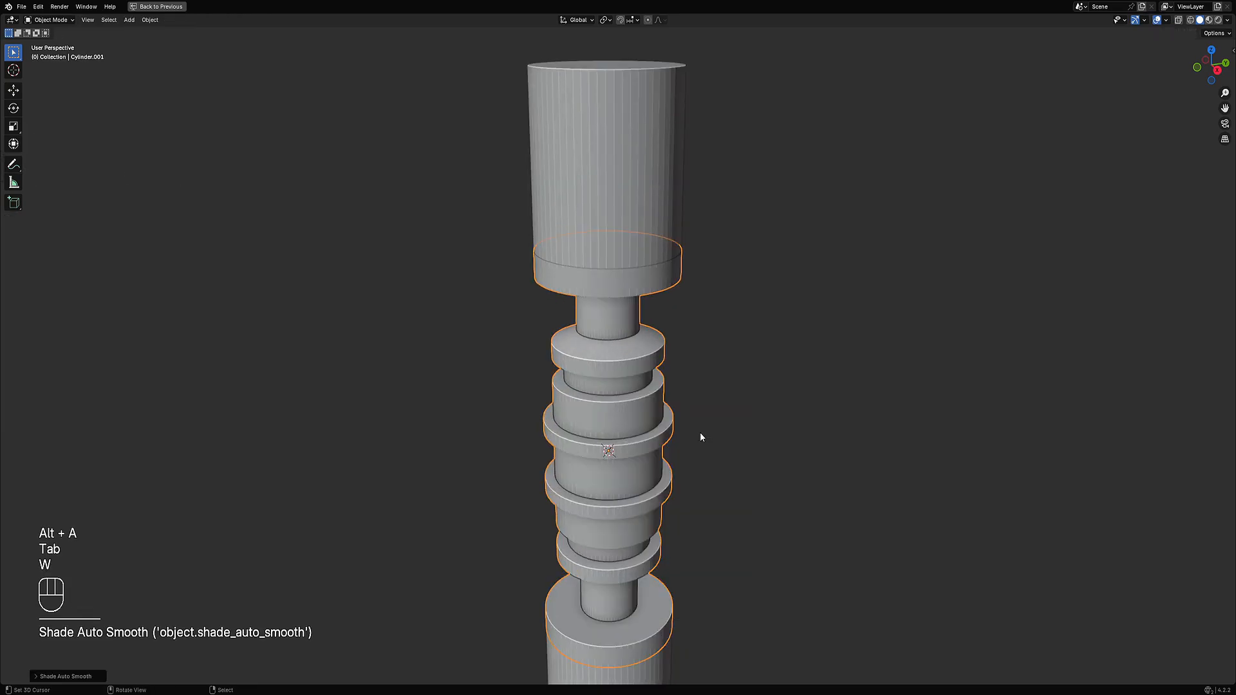
- Shrink the outer rim faces of the upper central ring slightly inward along their normals
{"action": "key", "text": "Tab"}
{"action": "scroll", "coordinate": [627, 393], "scroll_direction": "up", "scroll_amount": 5}
{"action": "key", "text": "3"}
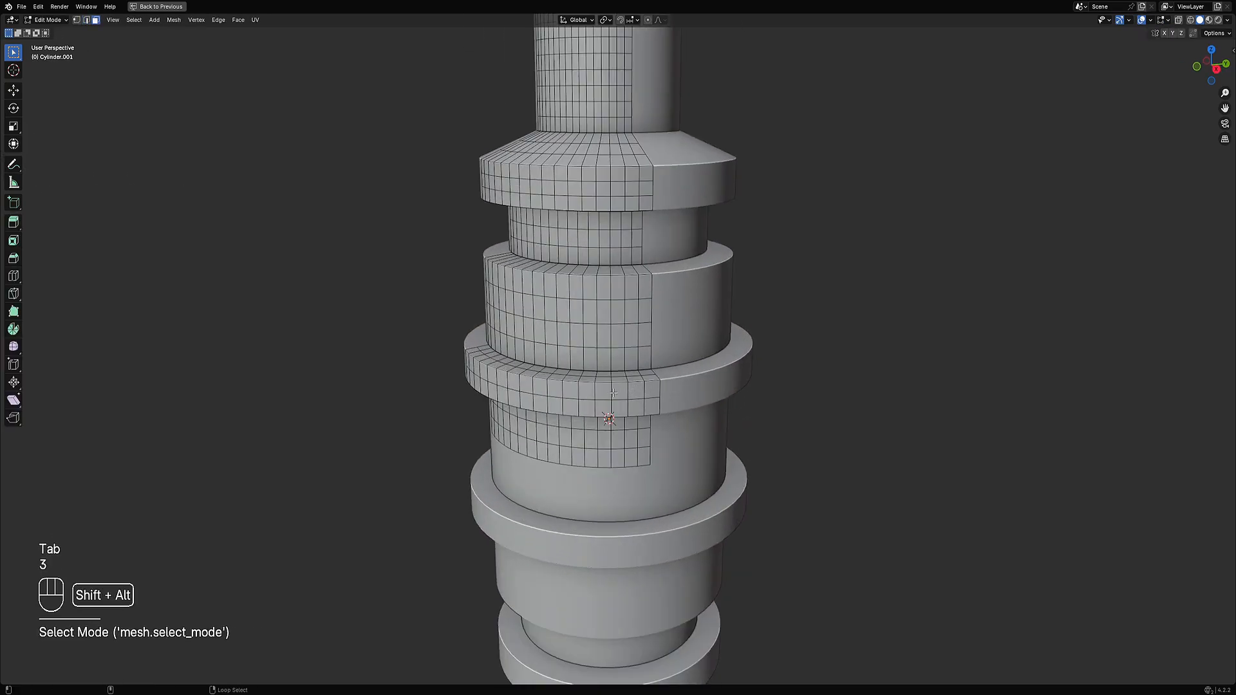
{"action": "left_click", "coordinate": [613, 392], "text": "alt+shift"}
{"action": "key", "text": "alt+s"}
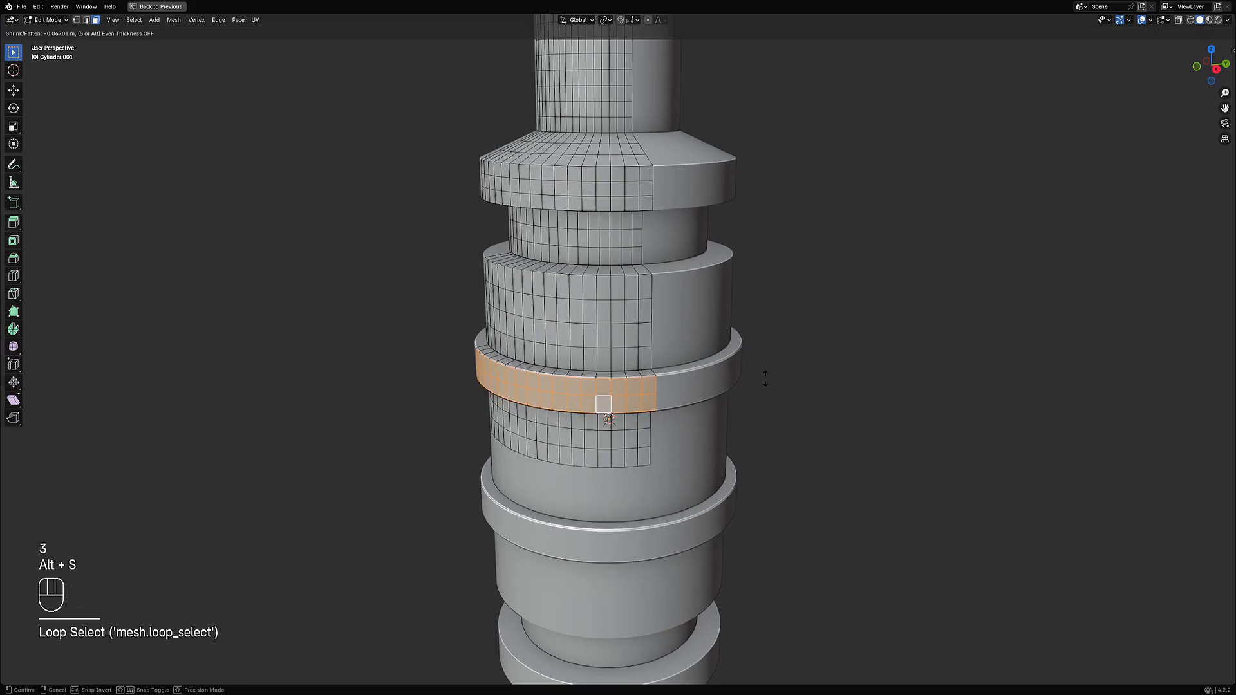
{"action": "left_click", "coordinate": [765, 378]}
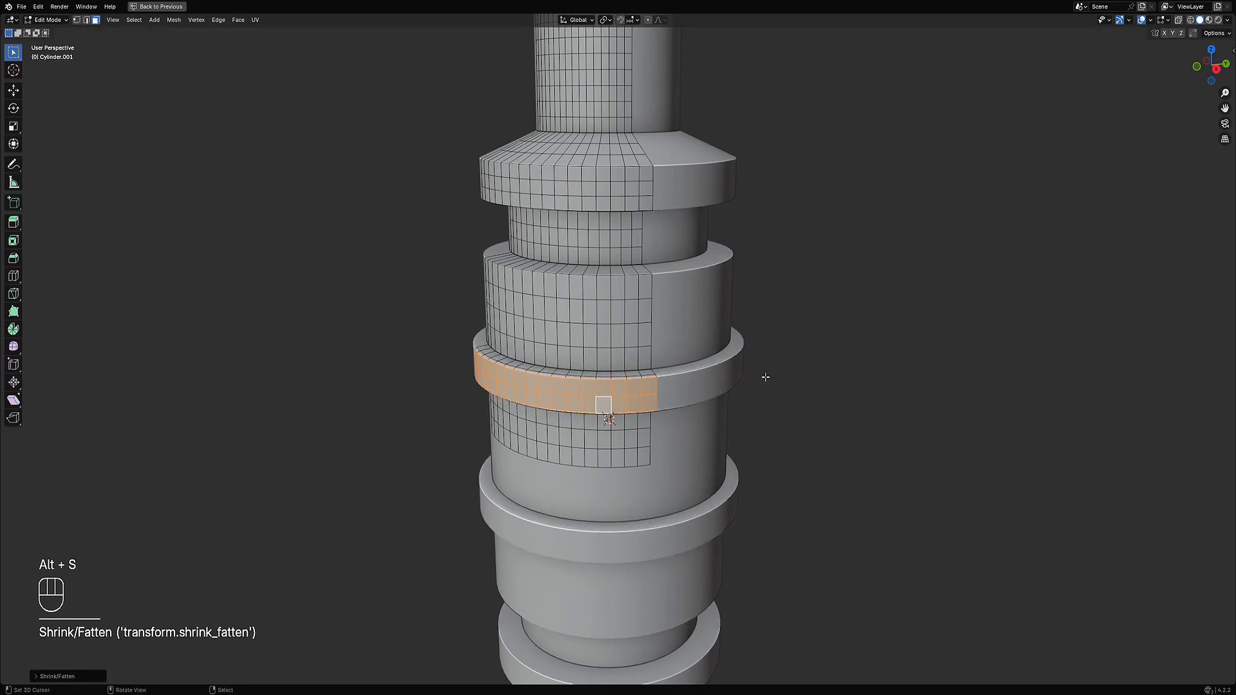
- Dissolve the surplus edge loop at the lower edge of the upper central ring and apply a loop cut there
{"action": "scroll", "coordinate": [765, 377], "scroll_direction": "up", "scroll_amount": 3}
{"action": "key", "text": "2"}
{"action": "key", "text": "alt+a"}
{"action": "middle_click_drag", "start_coordinate": [766, 378], "coordinate": [639, 283]}
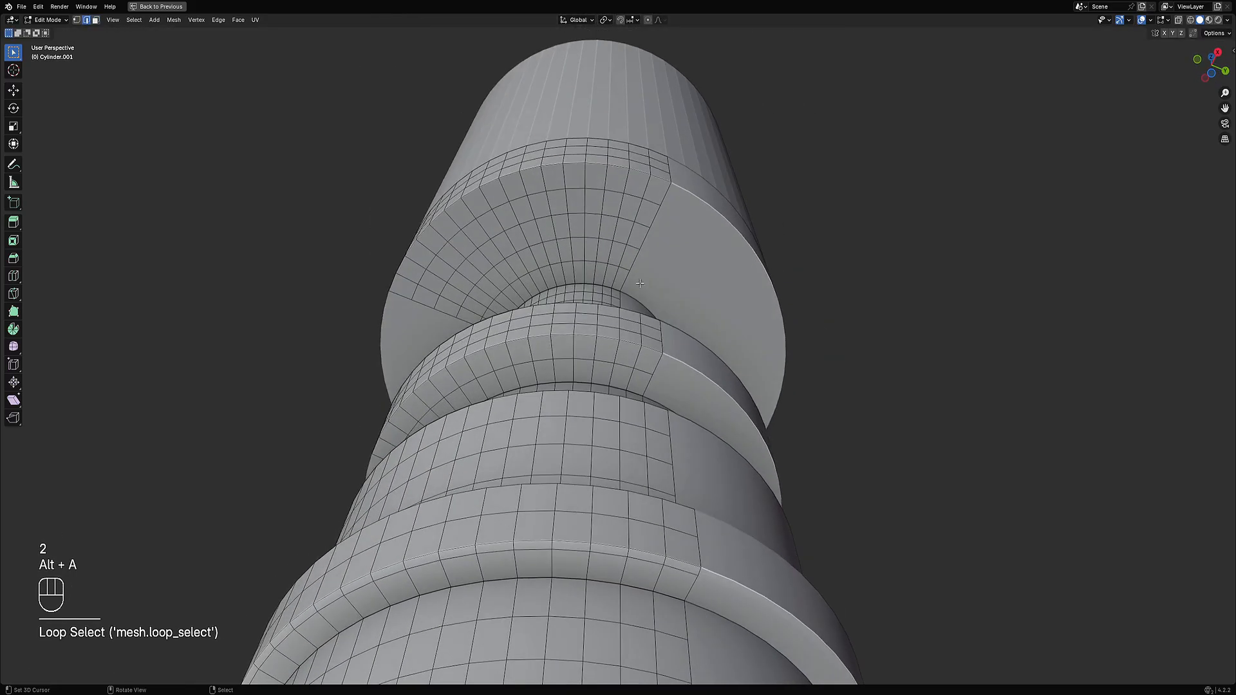
{"action": "middle_click_drag", "start_coordinate": [659, 203], "coordinate": [645, 337]}
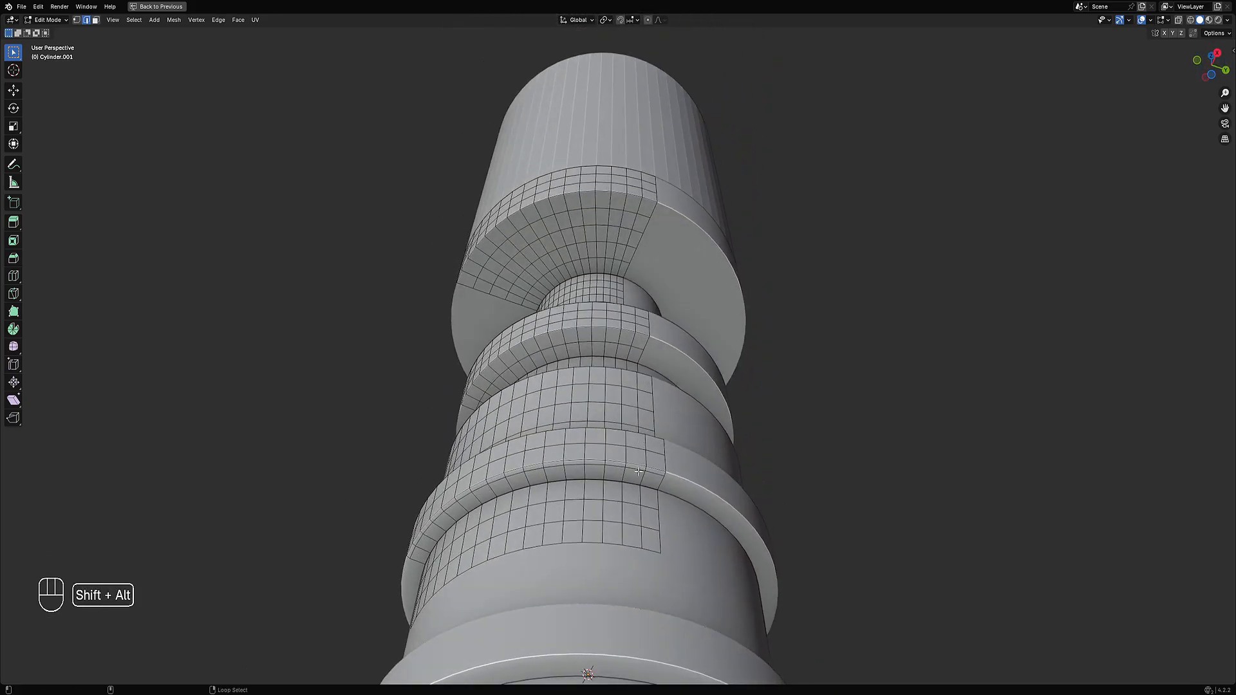
{"action": "left_click", "coordinate": [646, 478], "text": "alt"}
{"action": "key", "text": "ctrl+x"}
{"action": "key", "text": "ctrl+r"}
{"action": "middle_click_drag", "start_coordinate": [646, 477], "coordinate": [677, 486]}
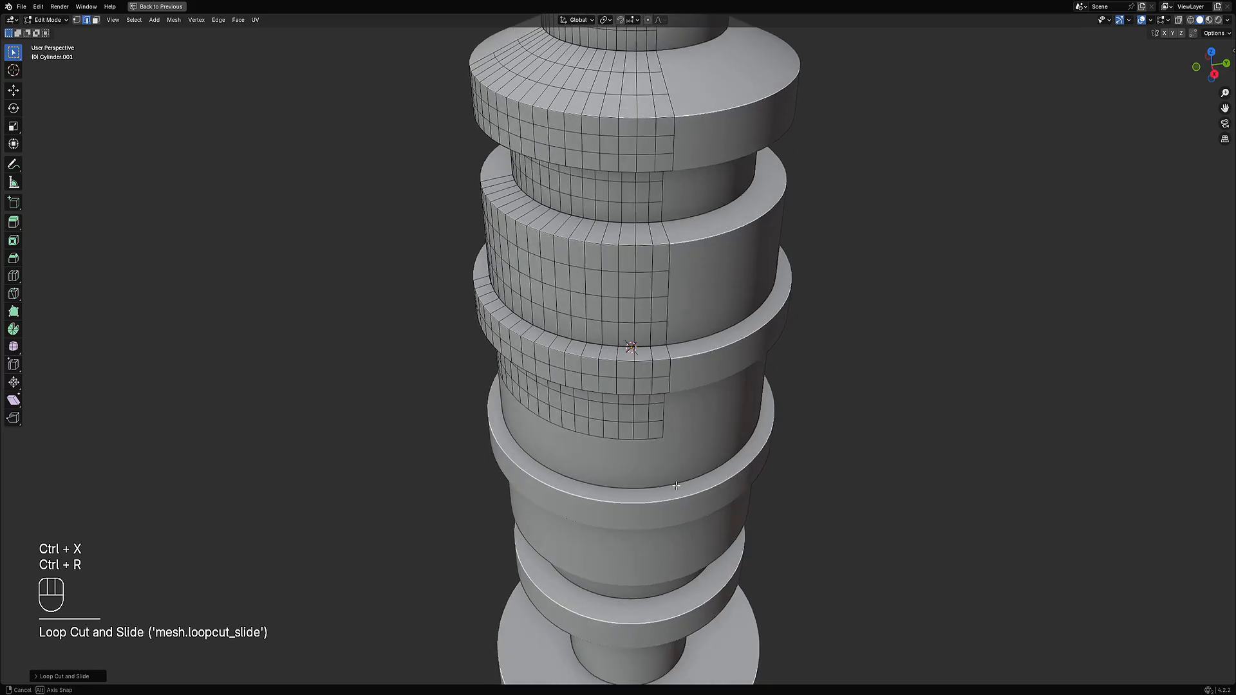
{"action": "key", "text": "ctrl+r"}
- Leave mesh editing, apply Shade Auto Smooth to the large mirrored end cylinders and save the file
{"action": "key", "text": "a"}
{"action": "scroll", "coordinate": [712, 353], "scroll_direction": "down", "scroll_amount": 5}
{"action": "key", "text": "Tab"}
{"action": "middle_click_drag", "start_coordinate": [712, 353], "coordinate": [719, 284], "text": "alt"}
{"action": "left_click", "coordinate": [695, 159]}
{"action": "key", "text": "w"}
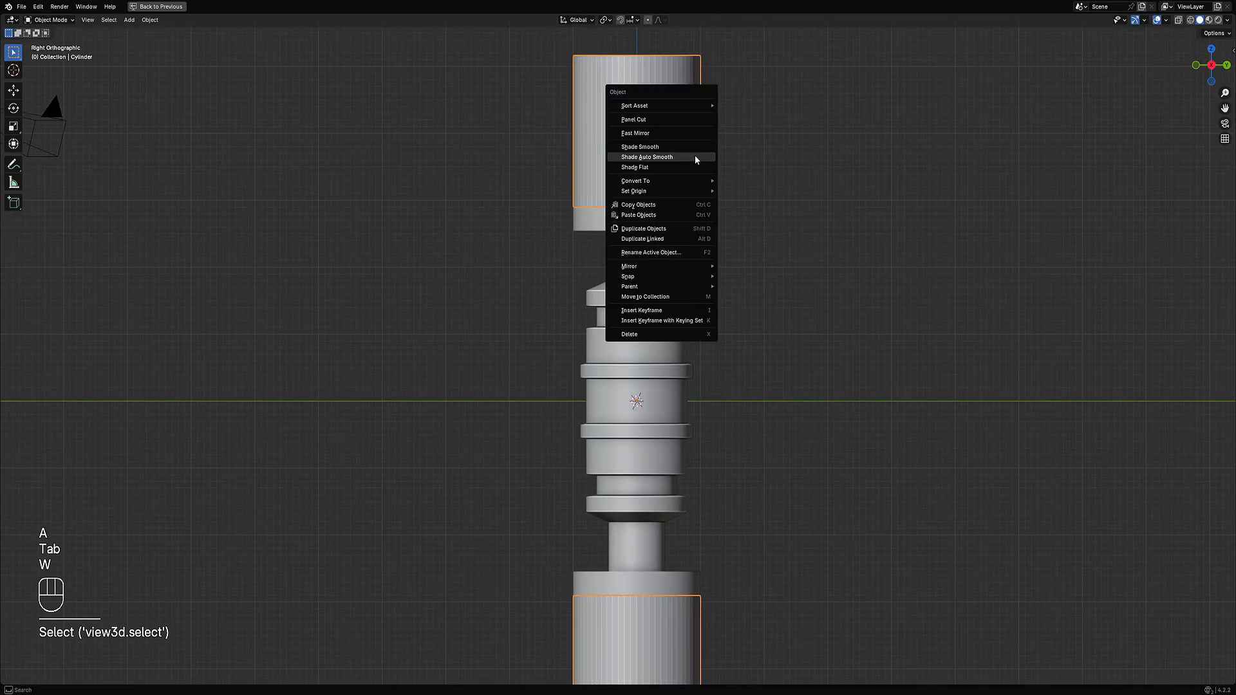
{"action": "left_click", "coordinate": [694, 156]}
{"action": "middle_click_drag", "start_coordinate": [705, 406], "coordinate": [674, 390], "text": "shift"}
{"action": "scroll", "coordinate": [671, 313], "scroll_direction": "up", "scroll_amount": 1}
{"action": "key", "text": "ctrl+s"}
- Select the central shaft object and clear its mesh selection with Deselect Faces
{"action": "right_click", "coordinate": [660, 316]}
{"action": "key", "text": "Tab"}
{"action": "key", "text": "alt+a"}
{"action": "key", "text": "Tab"}
{"action": "scroll", "coordinate": [639, 369], "scroll_direction": "up", "scroll_amount": 3}
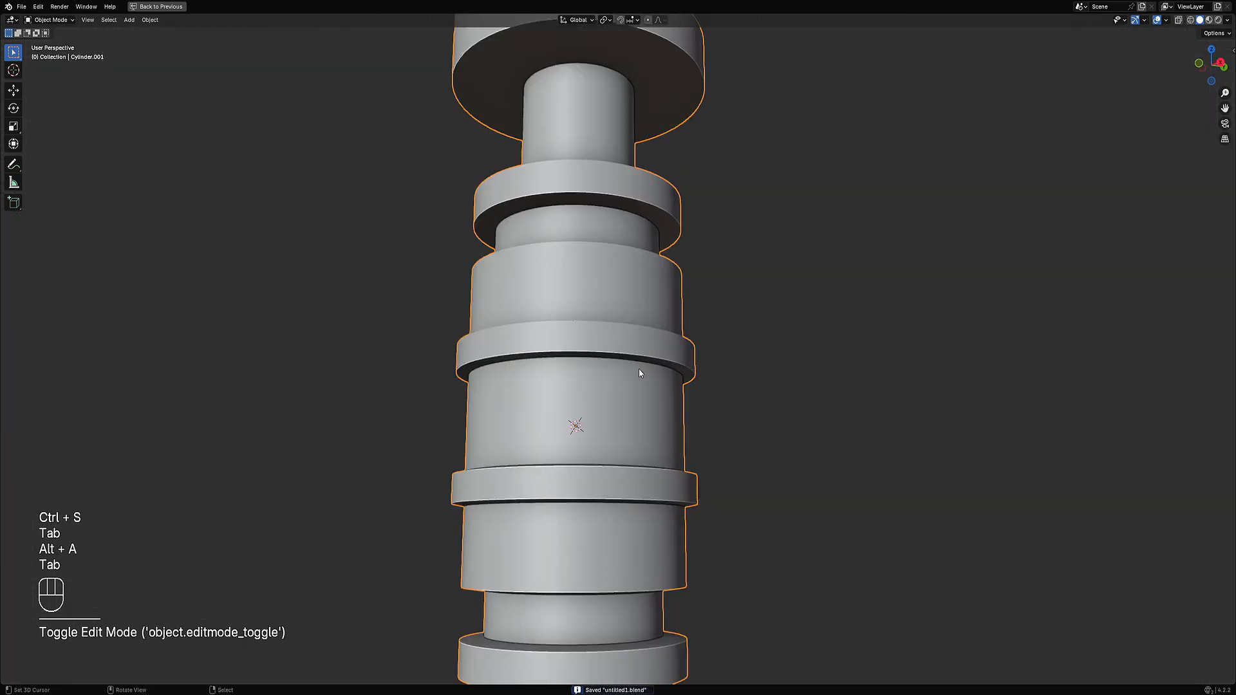
{"action": "scroll", "coordinate": [655, 361], "scroll_direction": "down", "scroll_amount": 4}
{"action": "key", "text": "Tab"}
{"action": "key", "text": "Tab"}
{"action": "left_click", "coordinate": [649, 372]}
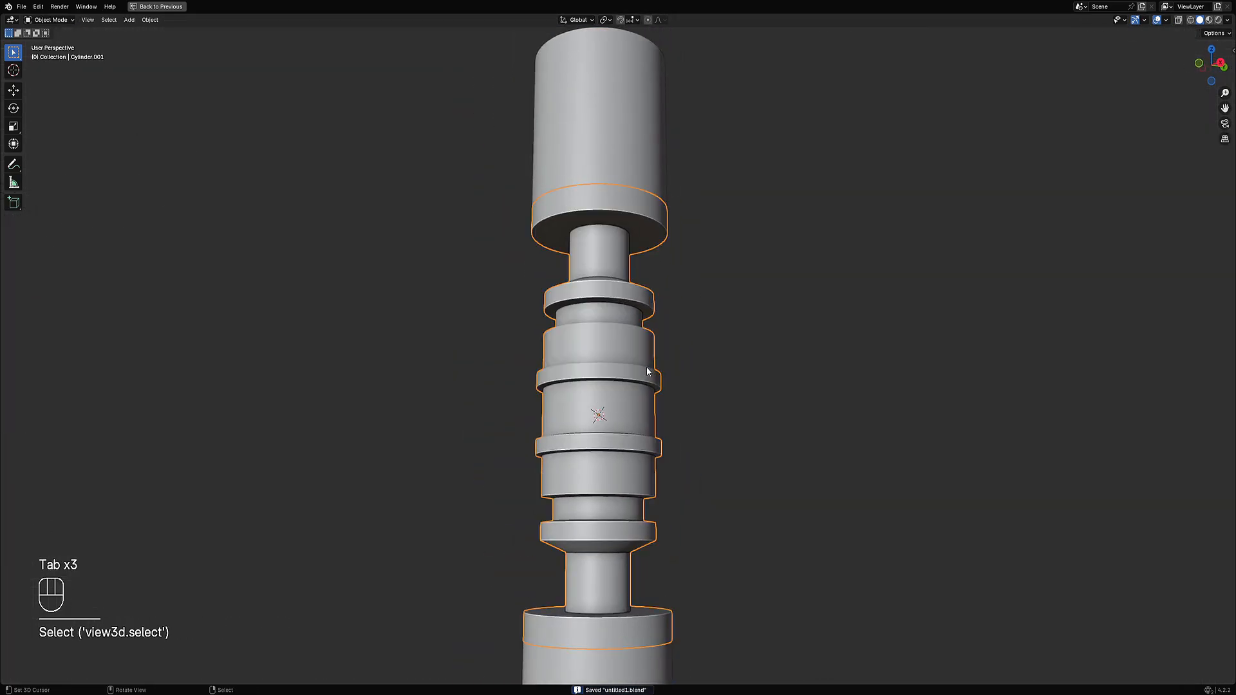
{"action": "key", "text": "ctrl+shift+a"}
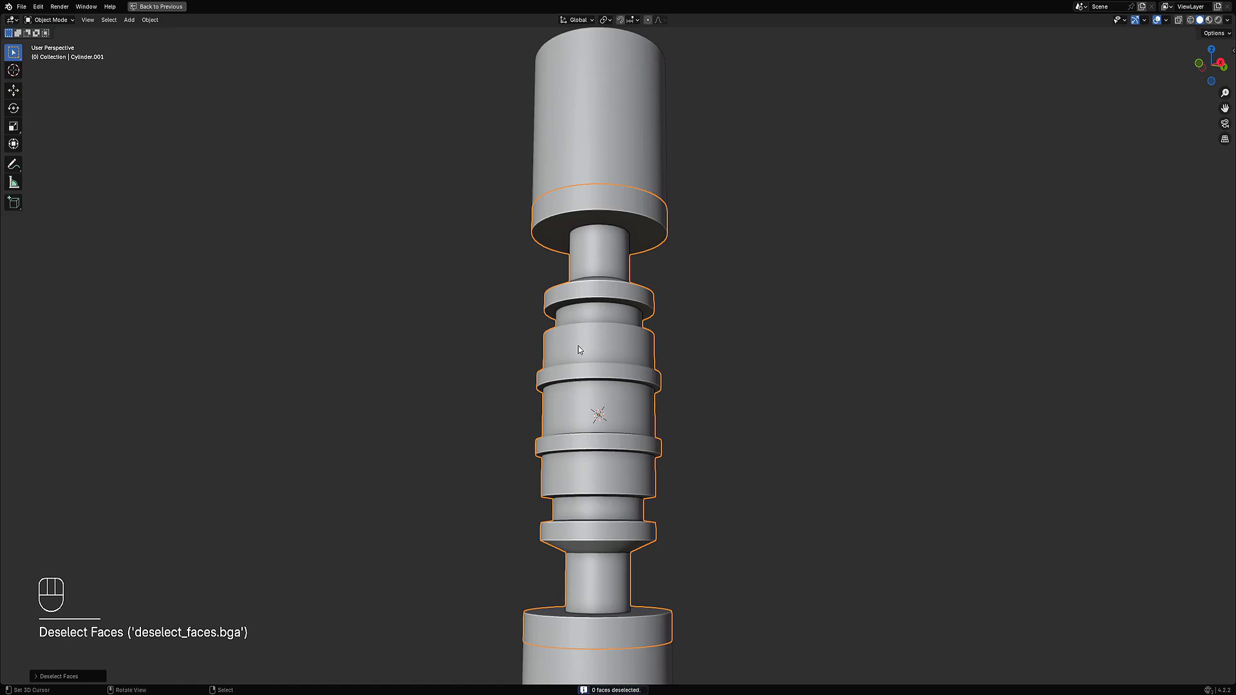
- Try selecting and deselecting the linked flat faces of the upper central ring and the wall beneath it
{"action": "scroll", "coordinate": [660, 337], "scroll_direction": "up", "scroll_amount": 2}
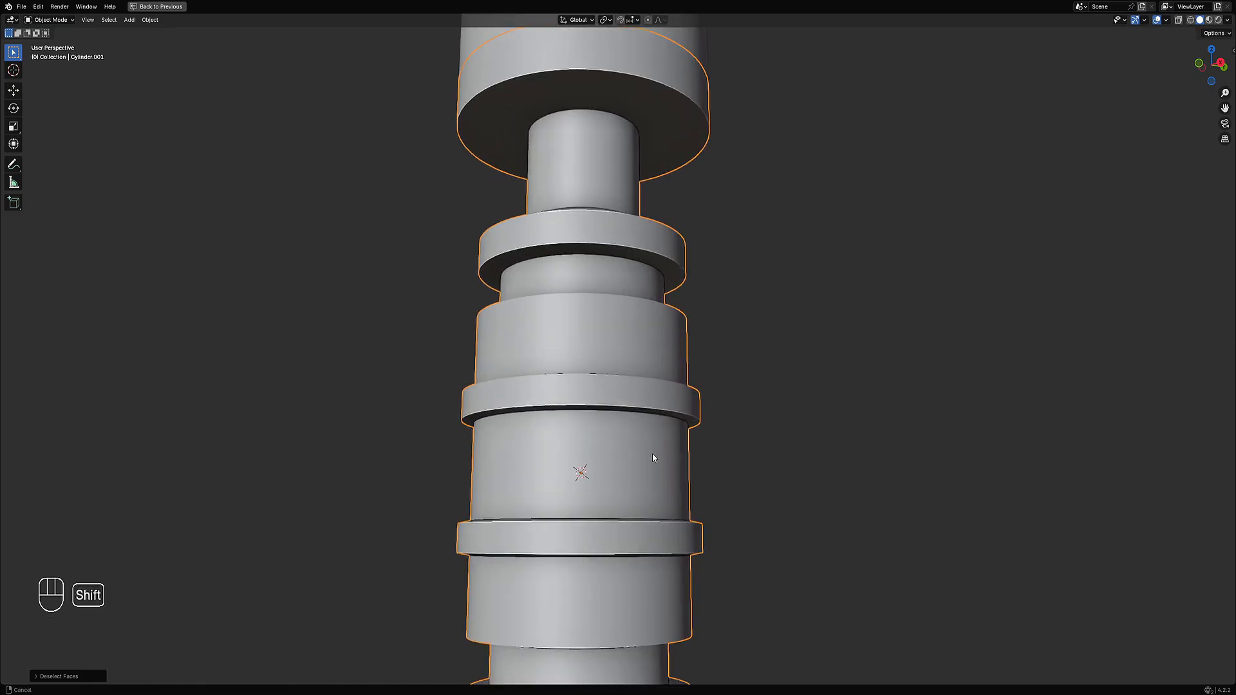
{"action": "middle_click_drag", "start_coordinate": [651, 456], "coordinate": [592, 314], "text": "shift"}
{"action": "key", "text": "shift+f"}
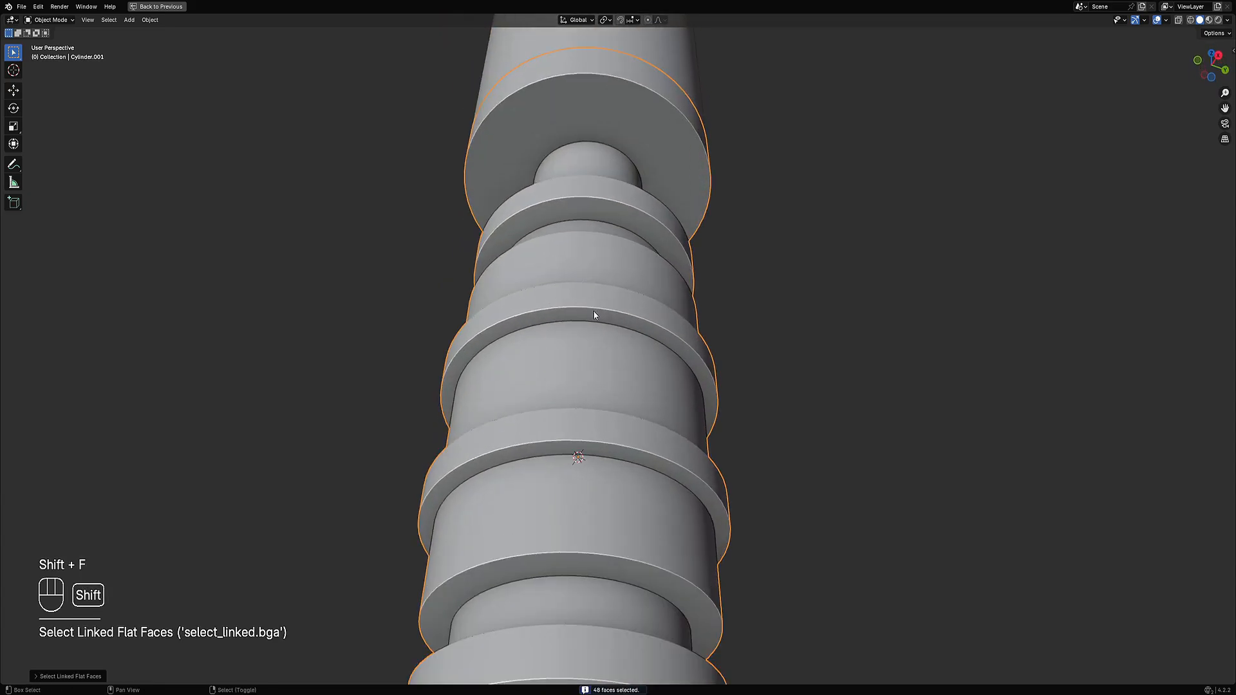
{"action": "key", "text": "shift+f"}
{"action": "middle_click_drag", "start_coordinate": [604, 269], "coordinate": [618, 326]}
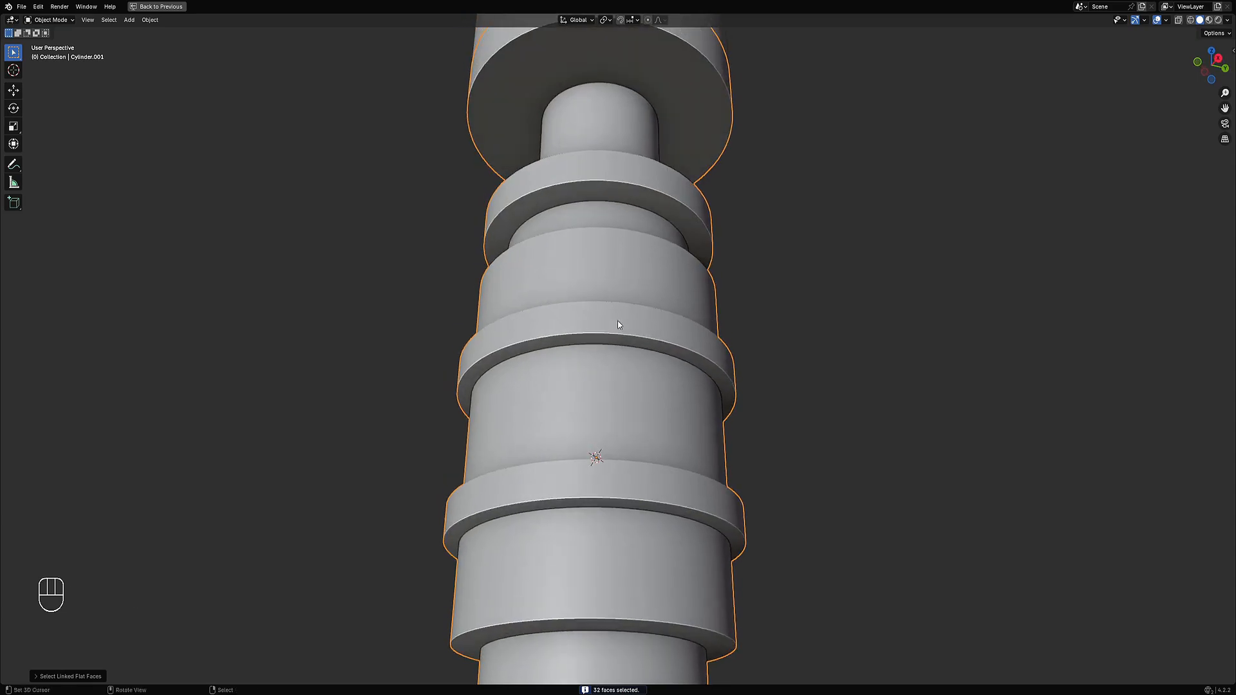
{"action": "key", "text": "shift+ctrl+f"}
{"action": "key", "text": "shift+ctrl+f"}
{"action": "key", "text": "shift+ctrl+f"}
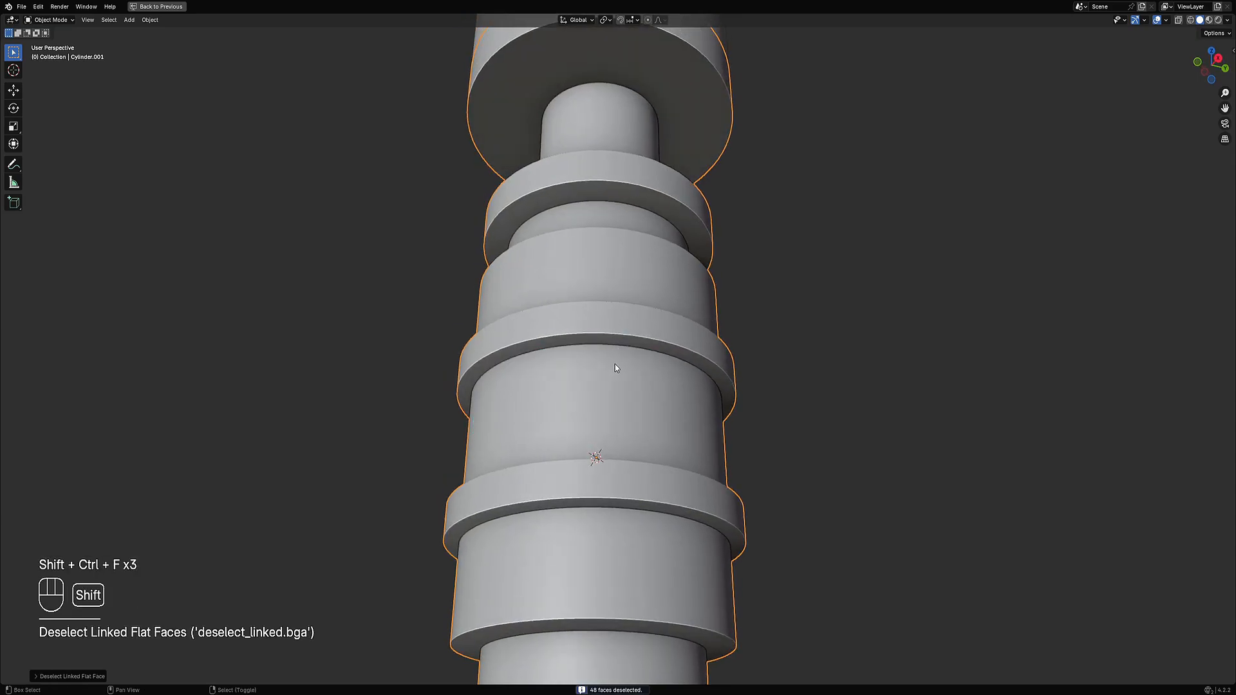
{"action": "key", "text": "shift+f"}
{"action": "key", "text": "shift+f"}
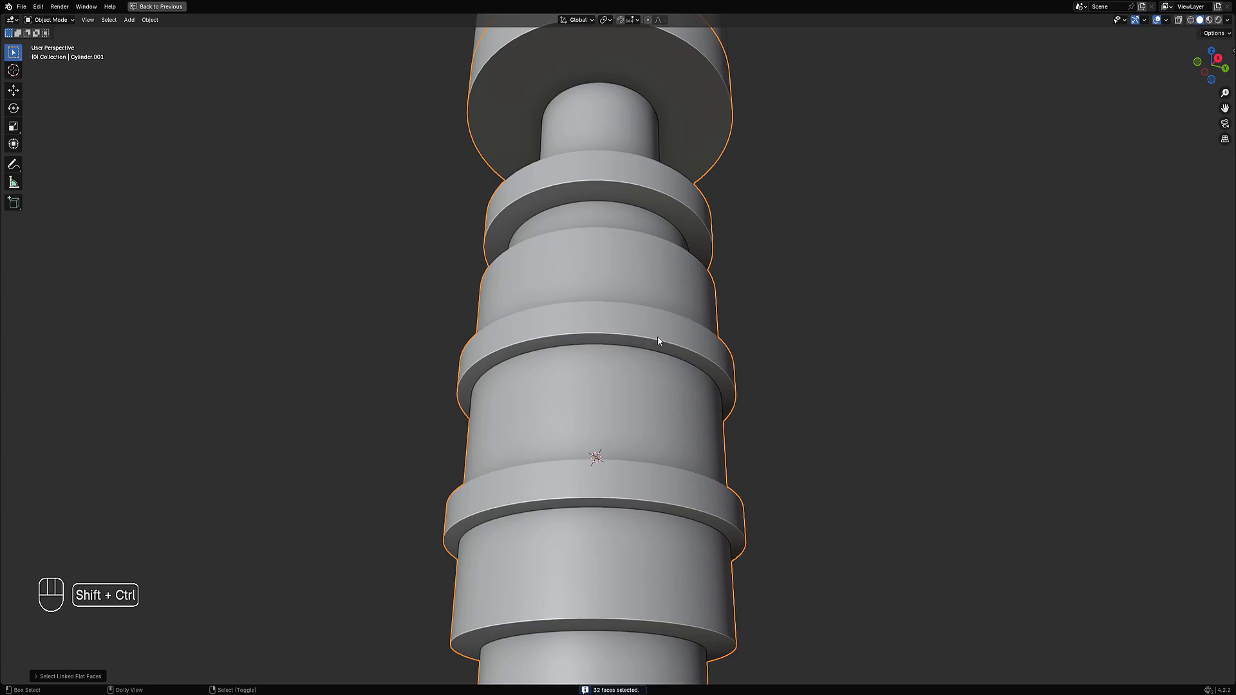
{"action": "key", "text": "shift+ctrl+a"}
- Select the linked flat faces of the upper central ring and the central wall beneath it
{"action": "key", "text": "shift+f"}
{"action": "key", "text": "shift+f"}
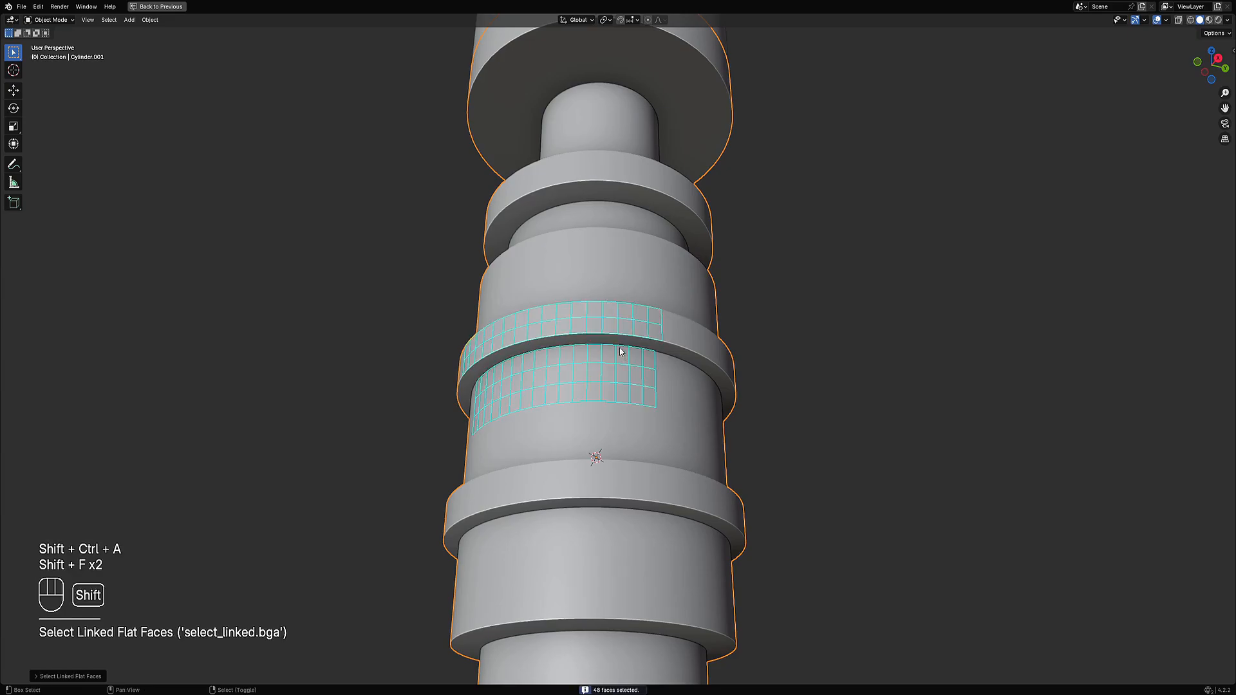
{"action": "key", "text": "shift+f"}
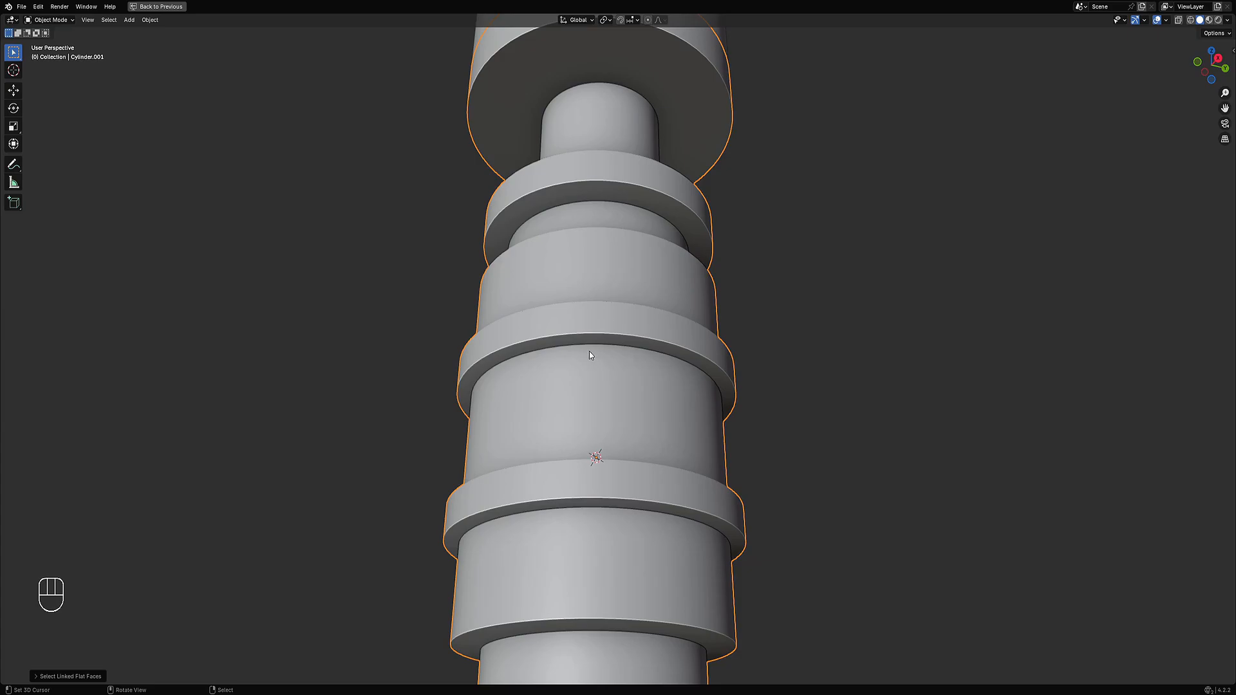
{"action": "middle_click_drag", "start_coordinate": [570, 298], "coordinate": [585, 376]}
{"action": "key", "text": "shift+f"}
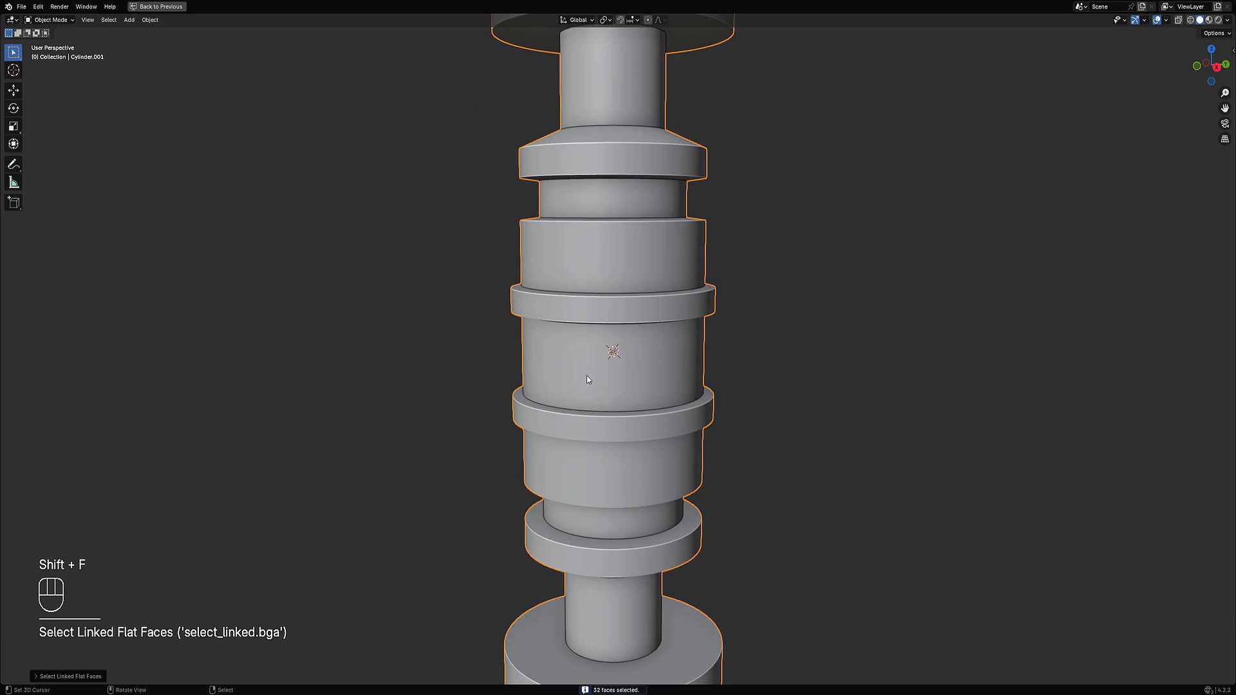
- Apply Random Panels to the selected faces using the "square 100 perc angle" preset
{"action": "key", "text": "shift+q"}
{"action": "left_click", "coordinate": [764, 214]}
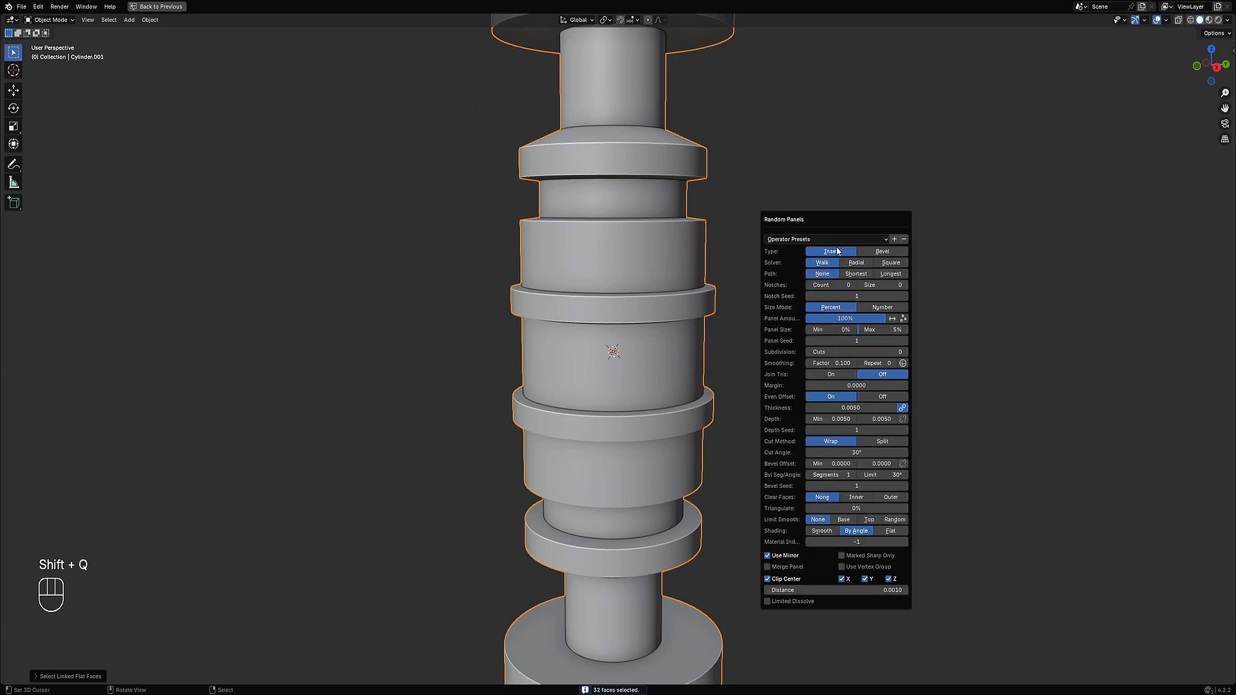
{"action": "left_click", "coordinate": [840, 238]}
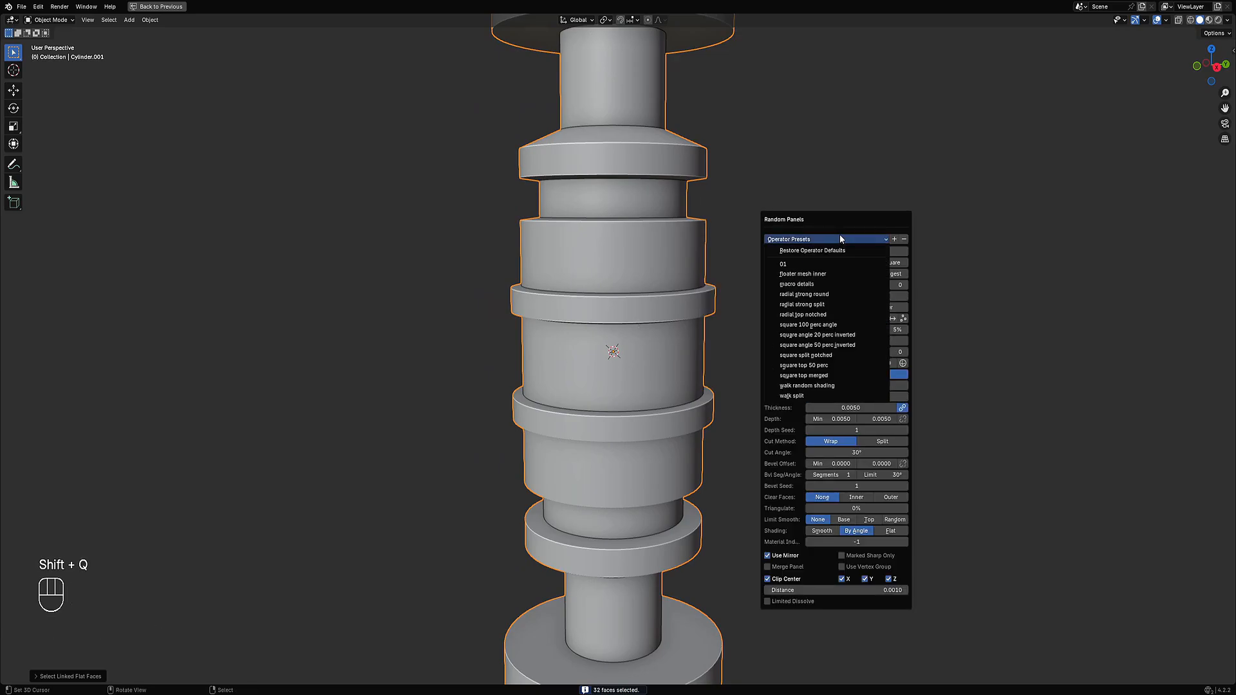
{"action": "left_click", "coordinate": [829, 325]}
{"action": "scroll", "coordinate": [742, 334], "scroll_direction": "down", "scroll_amount": 3}
{"action": "scroll", "coordinate": [782, 346], "scroll_direction": "up", "scroll_amount": 5}
- Turn on Even Offset for the random panels and set the Clip Center distance to 0.0110
{"action": "key", "text": "F9"}
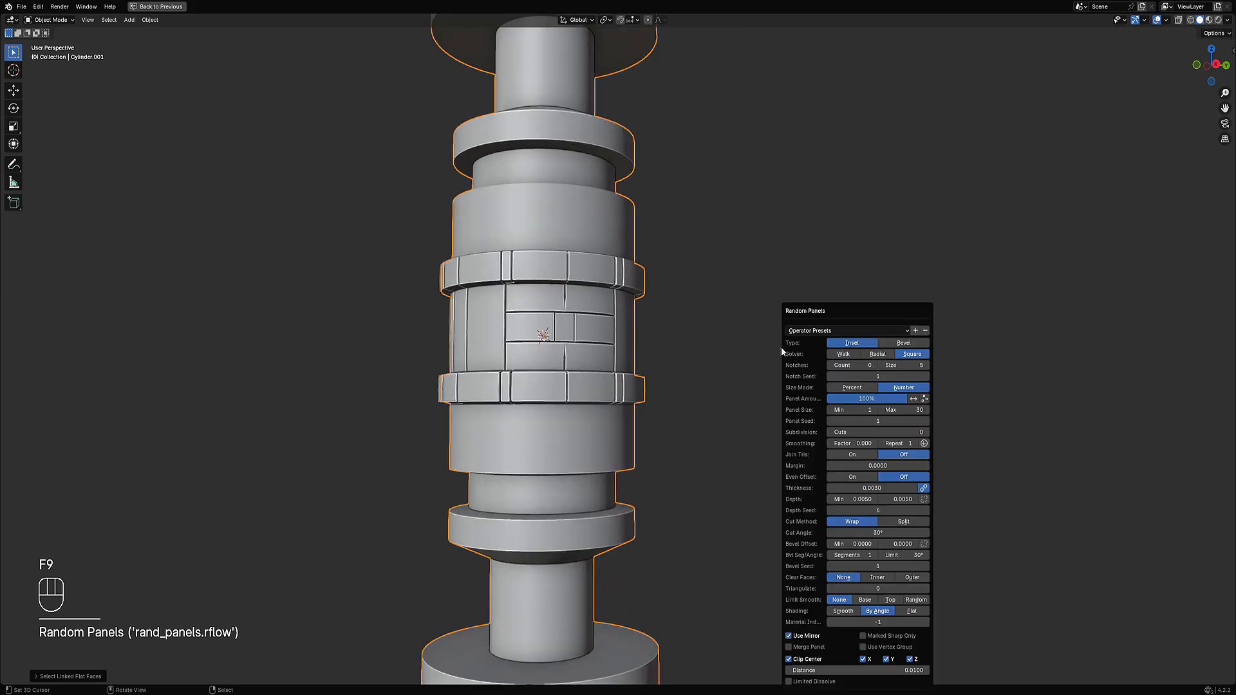
{"action": "left_click", "coordinate": [848, 477]}
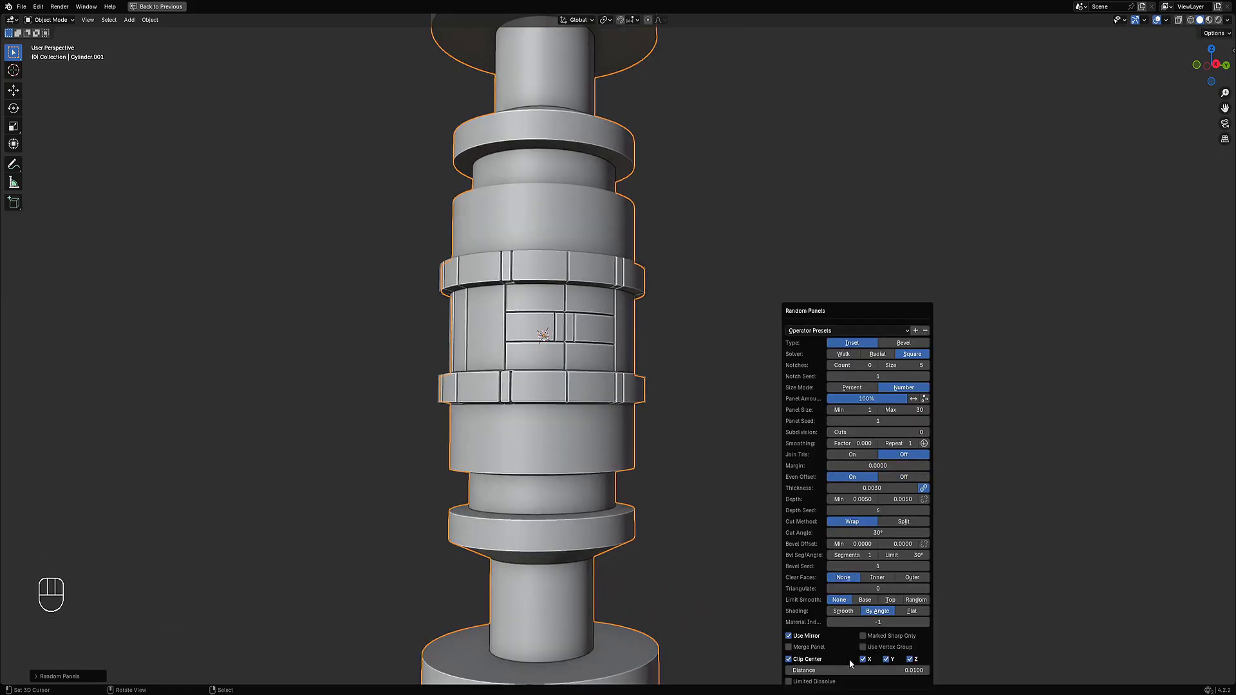
{"action": "scroll", "coordinate": [852, 670], "scroll_direction": "up", "scroll_amount": 1, "text": "ctrl"}
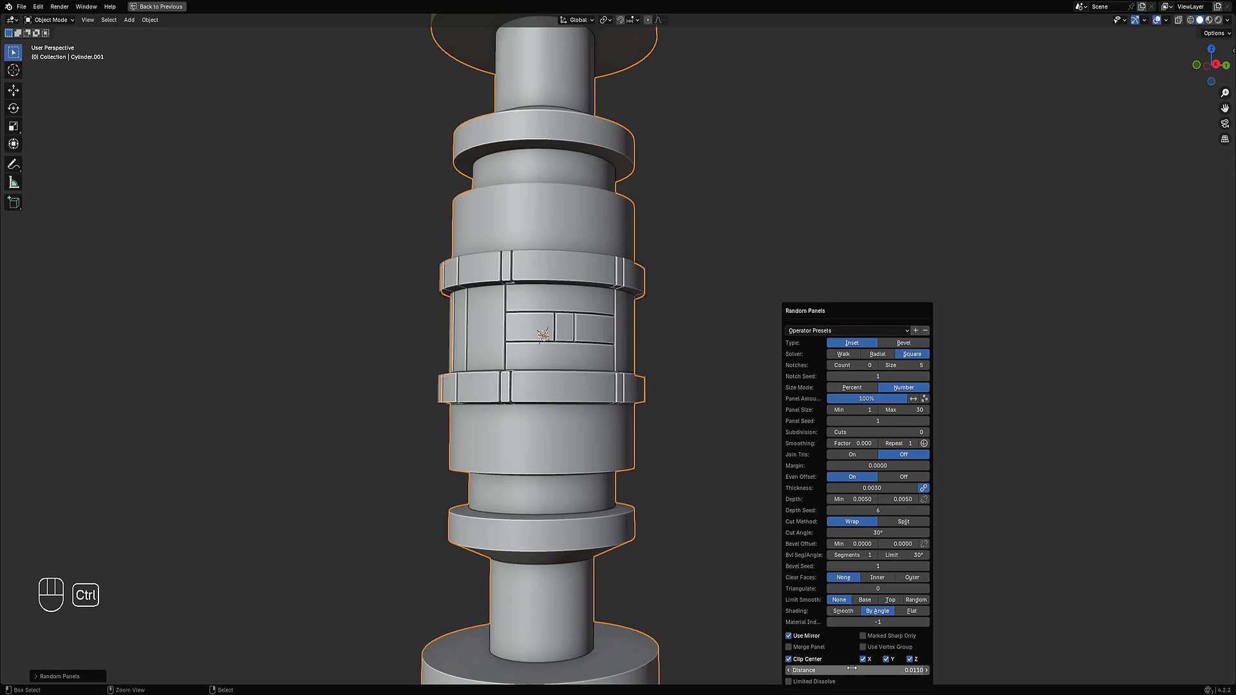
{"action": "middle_click_drag", "start_coordinate": [519, 390], "coordinate": [570, 388]}
{"action": "middle_click_drag", "start_coordinate": [711, 368], "coordinate": [734, 326], "text": "shift"}
- Set the random panels' subdivision to 2 cuts
{"action": "key", "text": "F9"}
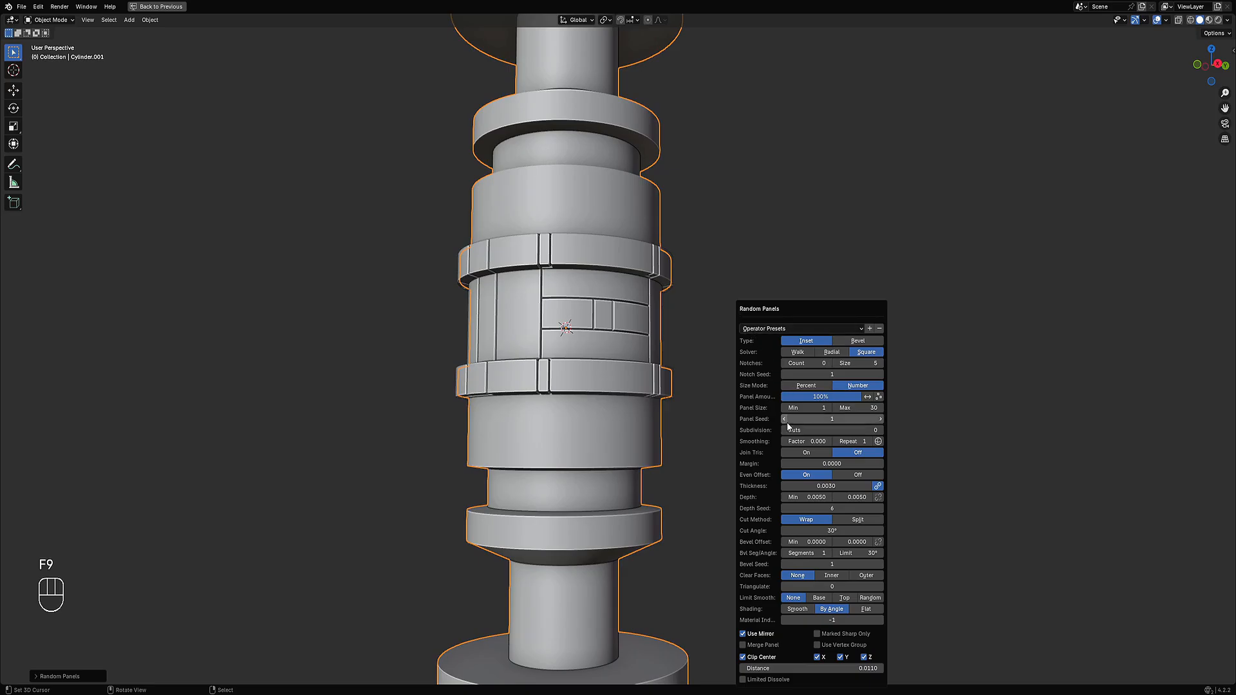
{"action": "scroll", "coordinate": [800, 431], "scroll_direction": "up", "scroll_amount": 3, "text": "ctrl"}
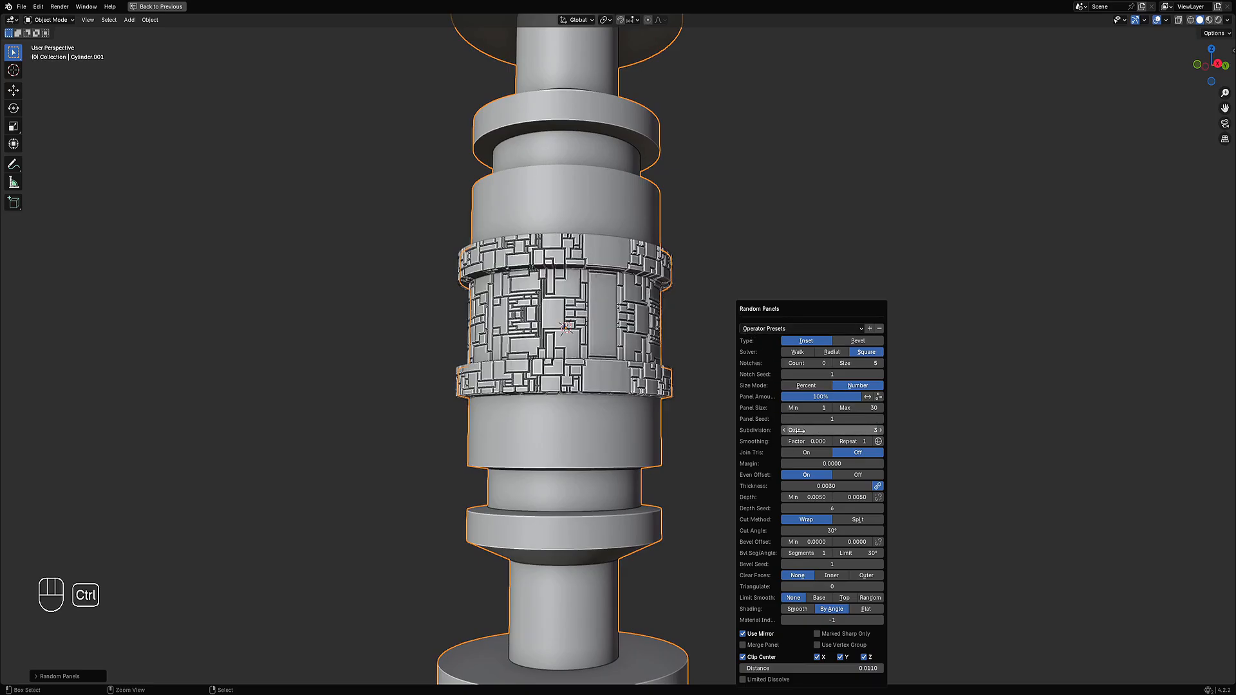
{"action": "scroll", "coordinate": [800, 431], "scroll_direction": "down", "scroll_amount": 2, "text": "ctrl"}
{"action": "scroll", "coordinate": [800, 431], "scroll_direction": "up", "scroll_amount": 1, "text": "ctrl"}
{"action": "scroll", "coordinate": [699, 380], "scroll_direction": "down", "scroll_amount": 2}
{"action": "middle_click_drag", "start_coordinate": [704, 379], "coordinate": [650, 402]}
{"action": "middle_click_drag", "start_coordinate": [712, 364], "coordinate": [721, 362]}
- Set the panels' Limit Smooth option to Random and compare one subdivision cut with two, keeping two
{"action": "key", "text": "F9"}
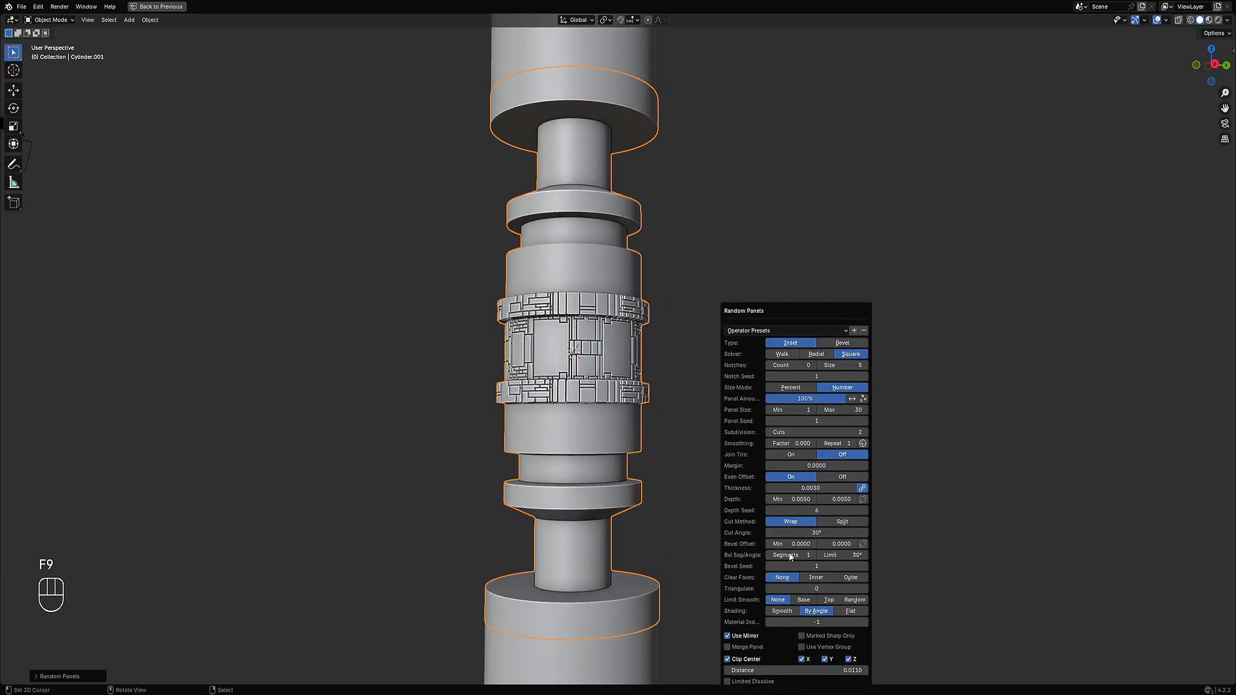
{"action": "left_click", "coordinate": [855, 601]}
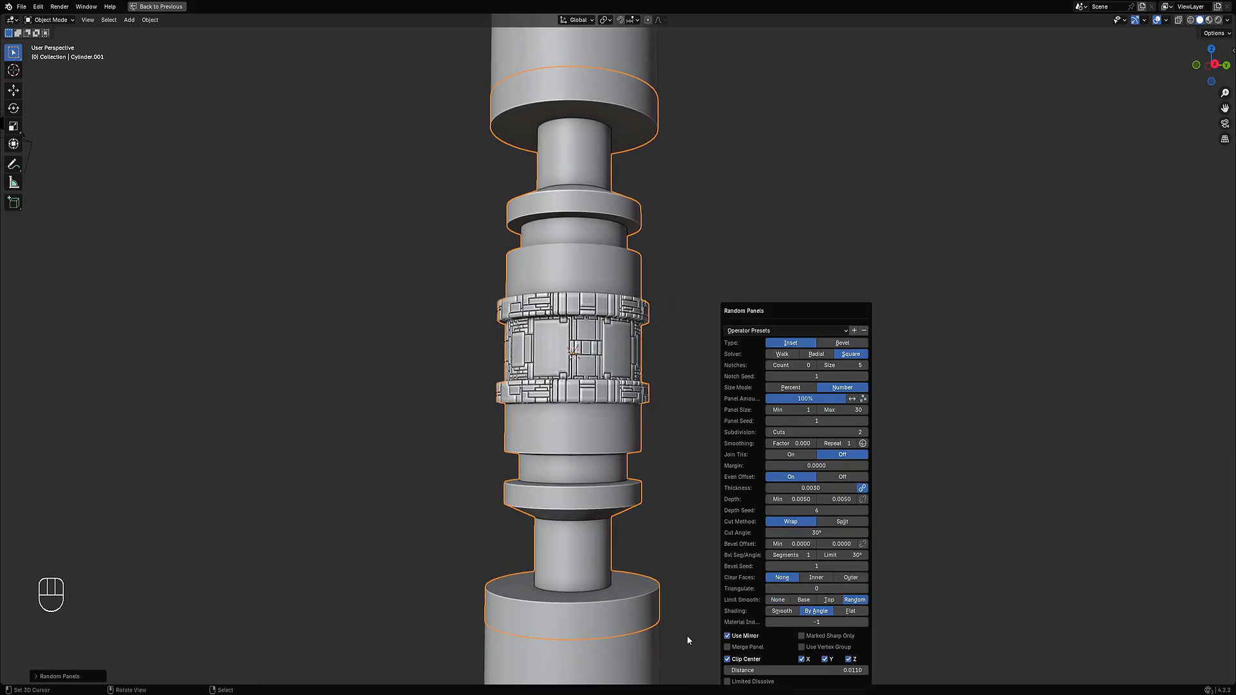
{"action": "scroll", "coordinate": [923, 157], "scroll_direction": "up", "scroll_amount": 2}
{"action": "key", "text": "F9"}
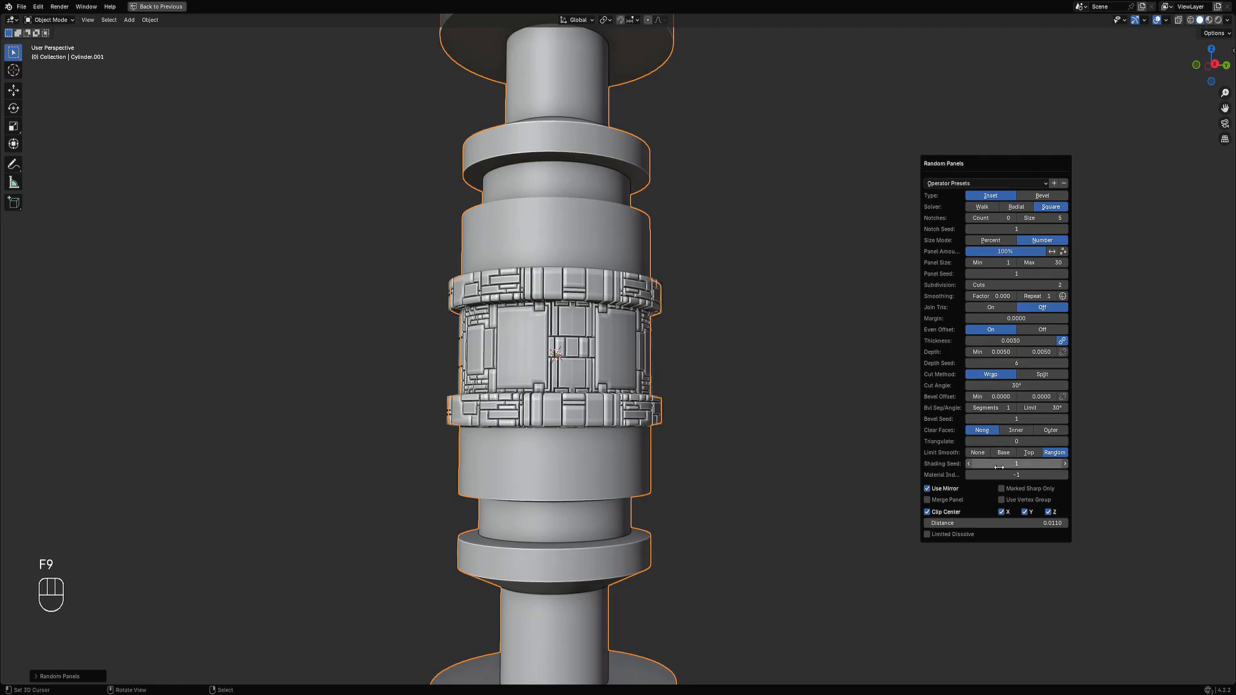
{"action": "scroll", "coordinate": [1001, 285], "scroll_direction": "down", "scroll_amount": 1, "text": "ctrl"}
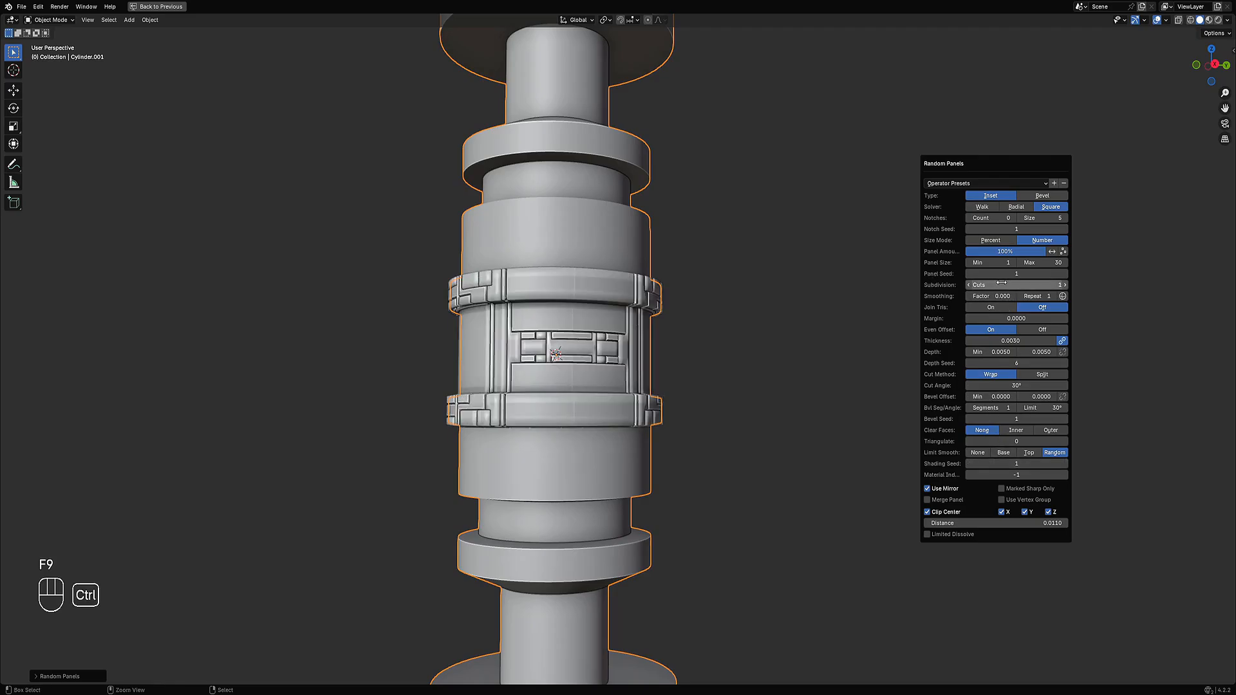
{"action": "scroll", "coordinate": [1001, 285], "scroll_direction": "up", "scroll_amount": 1, "text": "ctrl"}
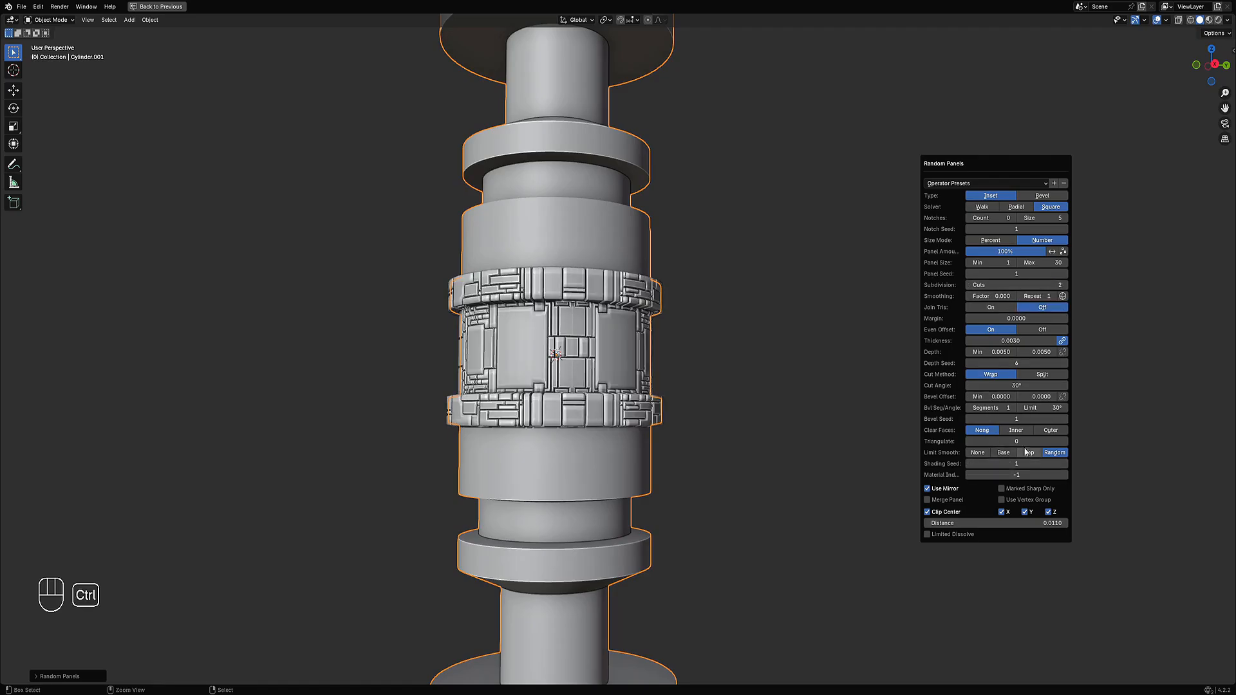
- Set the random panels' maximum panel size to 50
{"action": "left_click", "coordinate": [1040, 262]}
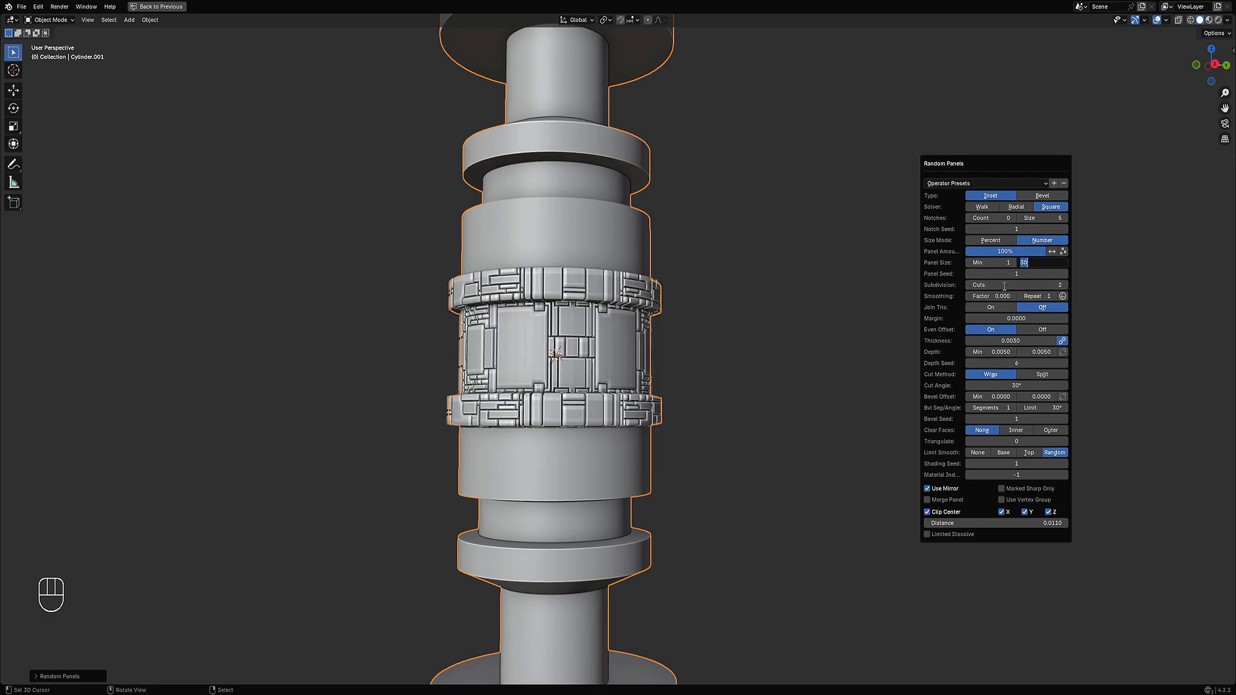
{"action": "key", "text": "Return"}
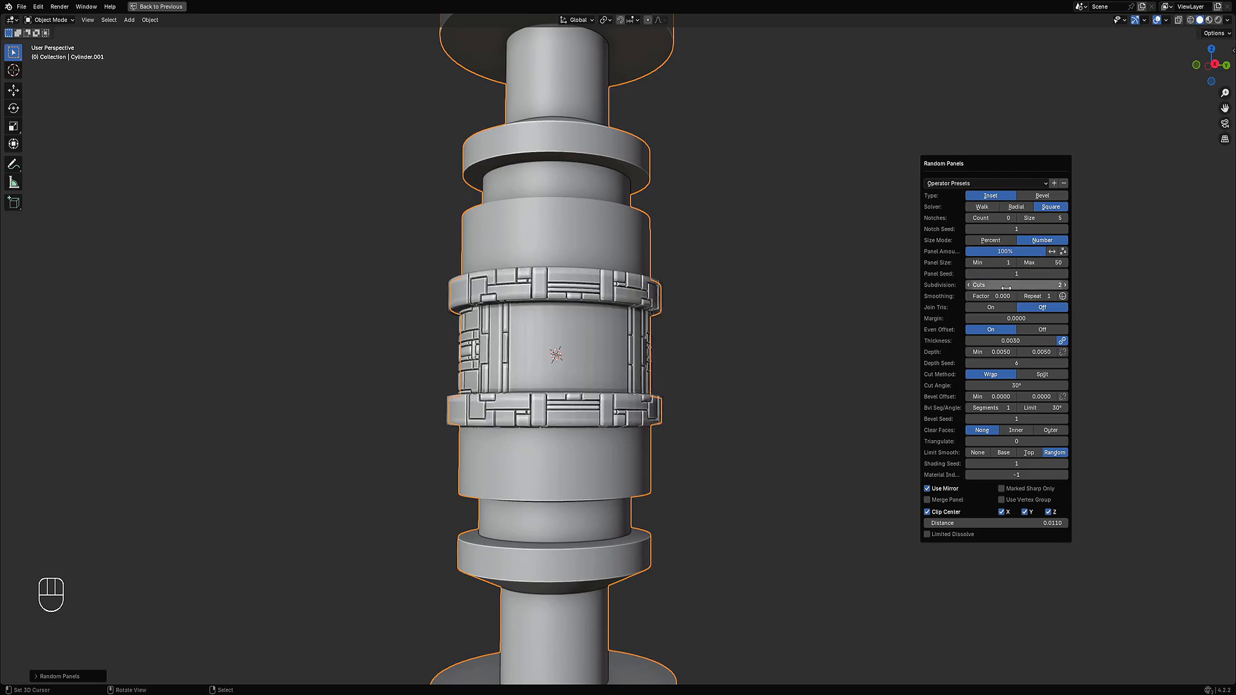
{"action": "middle_click_drag", "start_coordinate": [682, 331], "coordinate": [718, 350]}
{"action": "scroll", "coordinate": [777, 319], "scroll_direction": "down", "scroll_amount": 2}
{"action": "scroll", "coordinate": [806, 357], "scroll_direction": "up", "scroll_amount": 3}
- Set the random panels' minimum panel size to 4
{"action": "key", "text": "F9"}
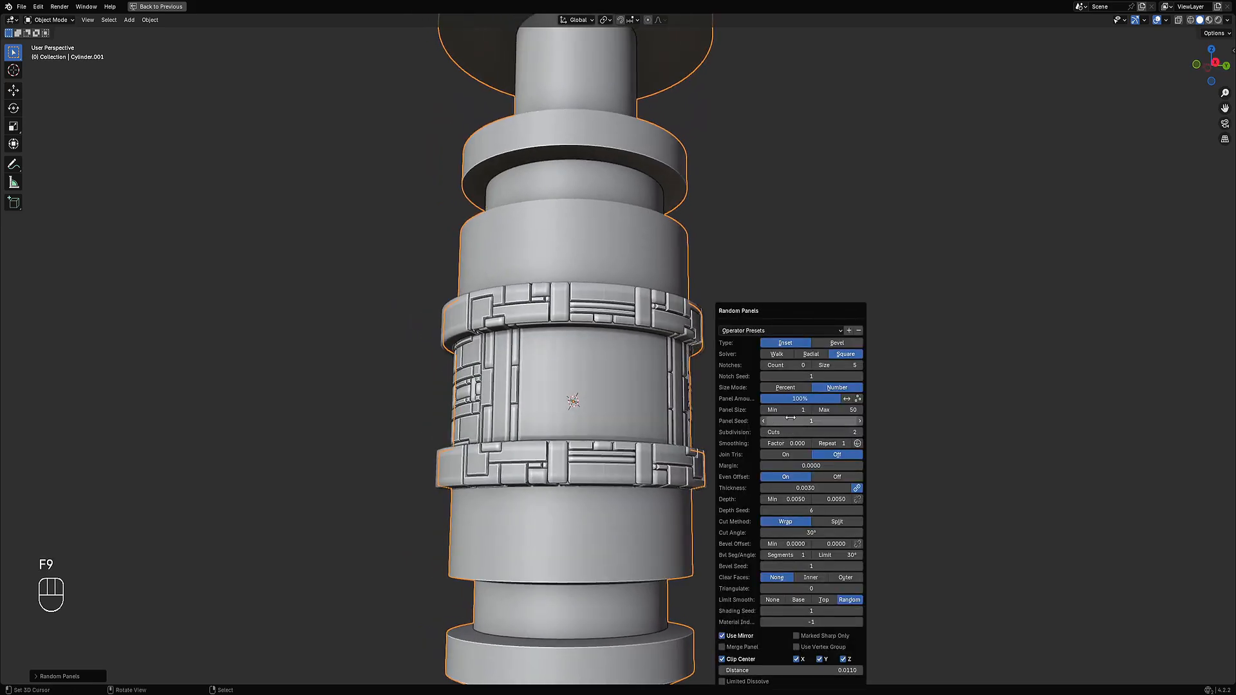
{"action": "left_click_drag", "start_coordinate": [785, 410], "coordinate": [831, 410], "text": "ctrl"}
{"action": "scroll", "coordinate": [411, 378], "scroll_direction": "down", "scroll_amount": 3}
{"action": "middle_click_drag", "start_coordinate": [411, 378], "coordinate": [722, 380]}
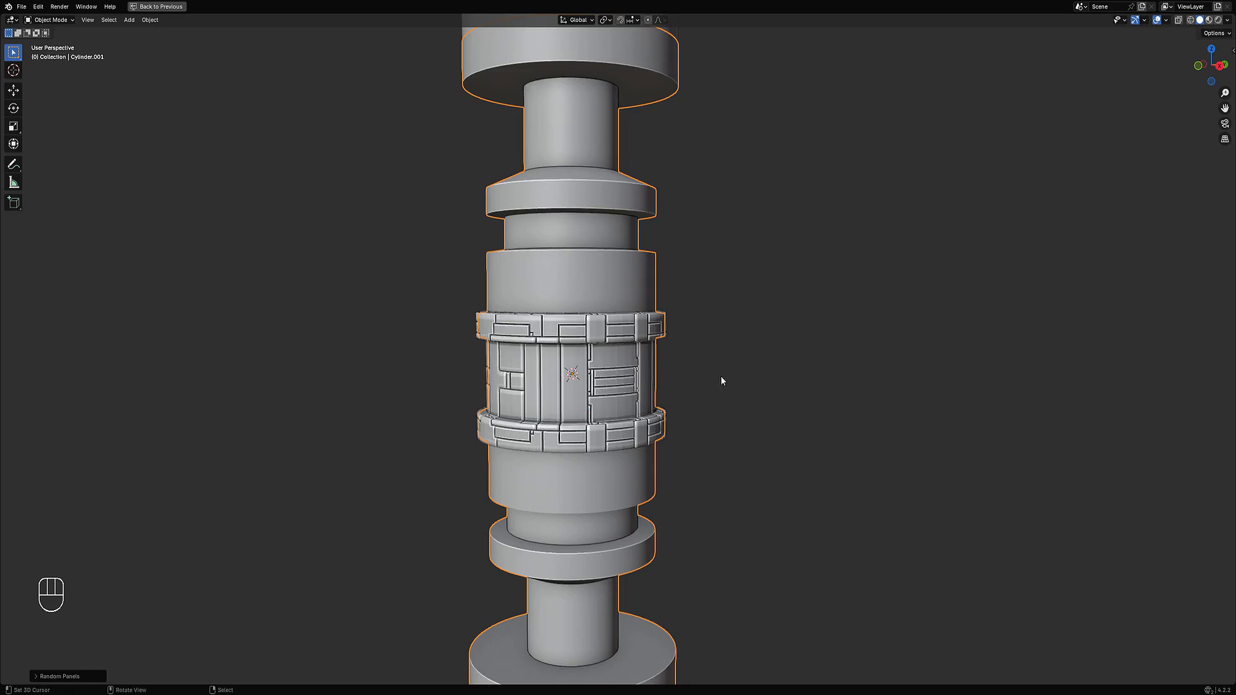
- Set the random panels' maximum depth to 0.025
{"action": "key", "text": "F9"}
{"action": "left_click", "coordinate": [933, 499]}
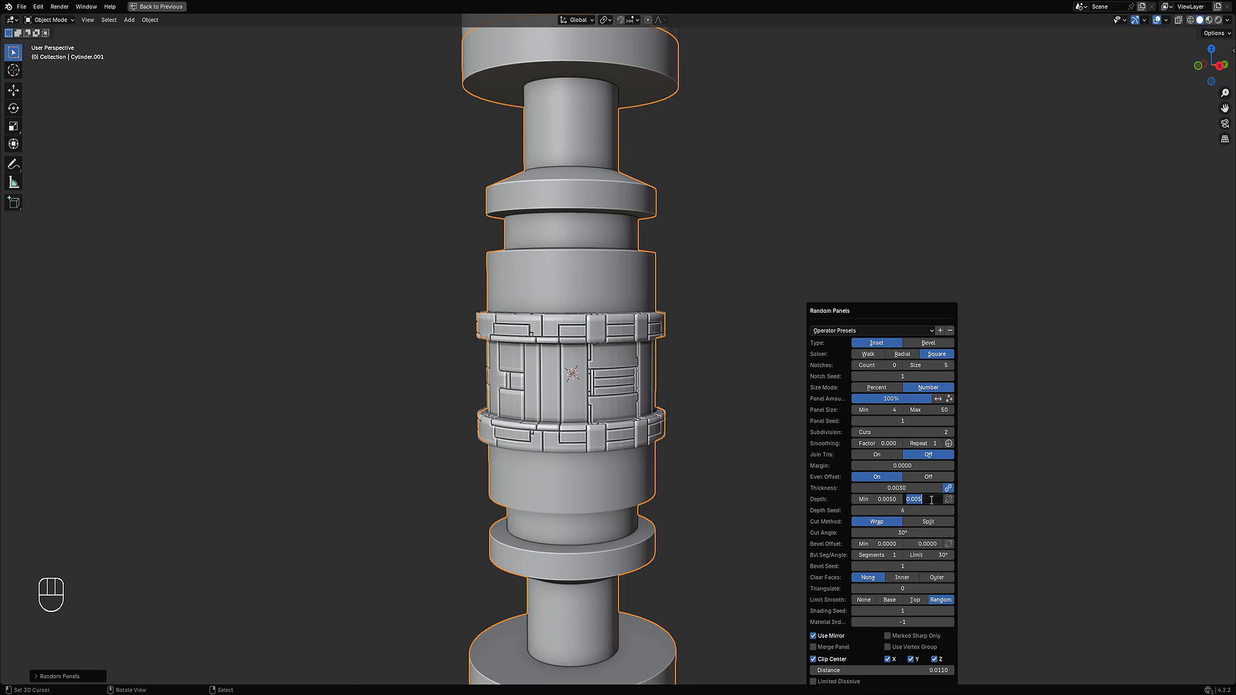
{"action": "type", "text": ".01"}
{"action": "key", "text": "Return"}
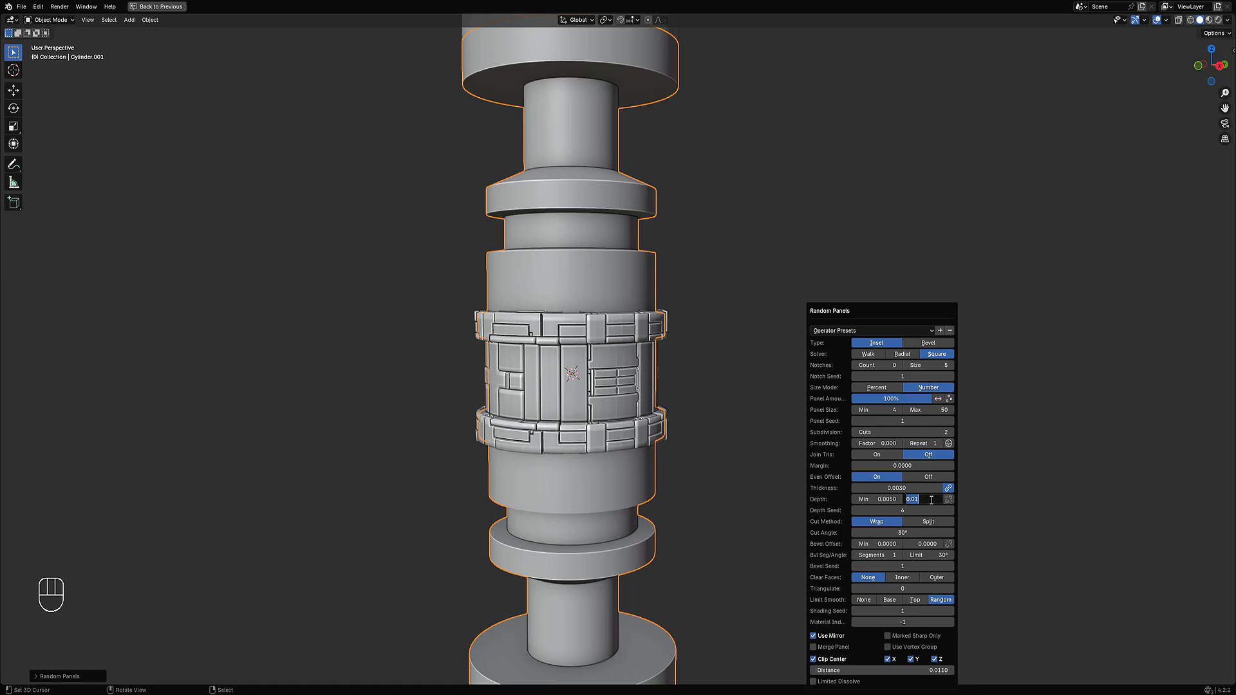
{"action": "key", "text": "Return"}
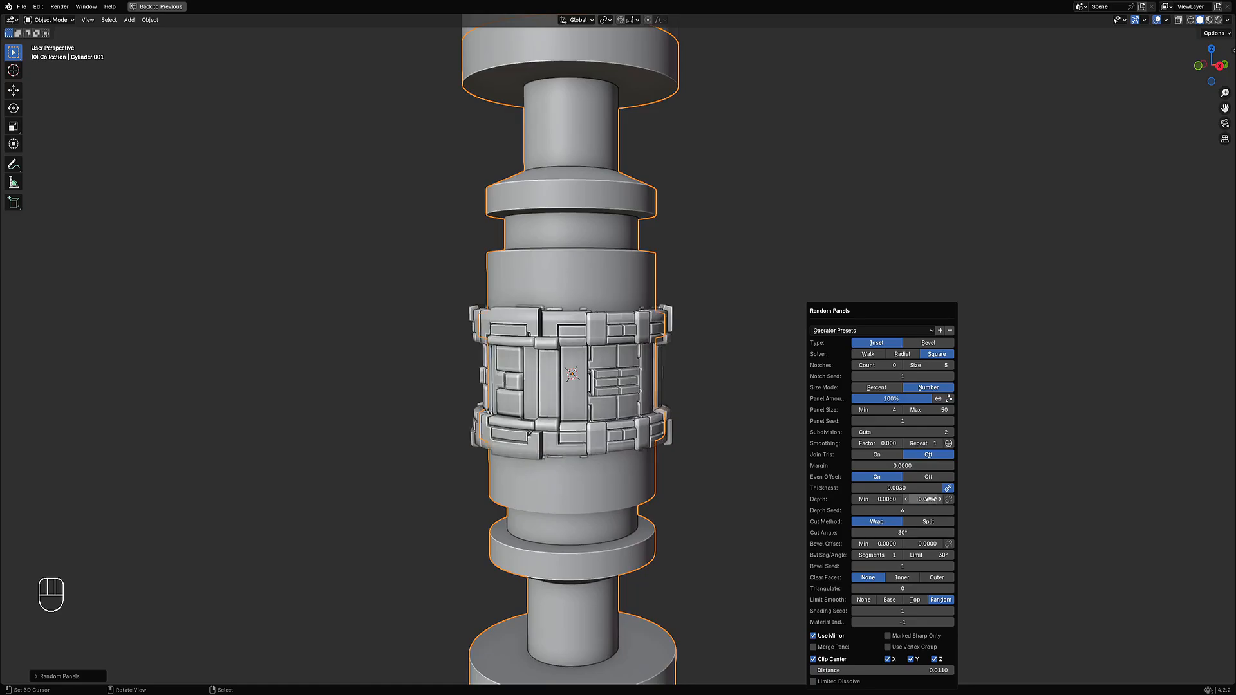
- Raise the random panels' Clip Center distance to 0.014
{"action": "middle_click_drag", "start_coordinate": [705, 383], "coordinate": [573, 240]}
{"action": "scroll", "coordinate": [640, 372], "scroll_direction": "down", "scroll_amount": 3}
{"action": "scroll", "coordinate": [690, 375], "scroll_direction": "up", "scroll_amount": 5}
{"action": "scroll", "coordinate": [590, 354], "scroll_direction": "up", "scroll_amount": 4}
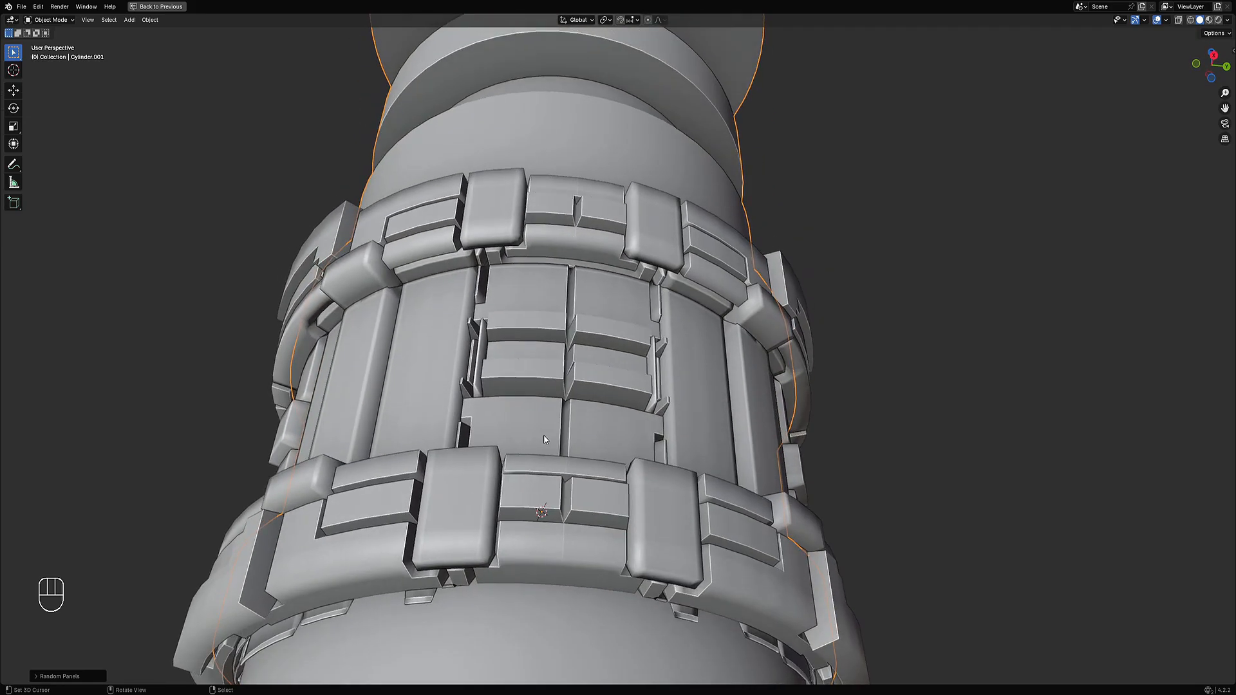
{"action": "middle_click_drag", "start_coordinate": [544, 440], "coordinate": [580, 376]}
{"action": "key", "text": "F9"}
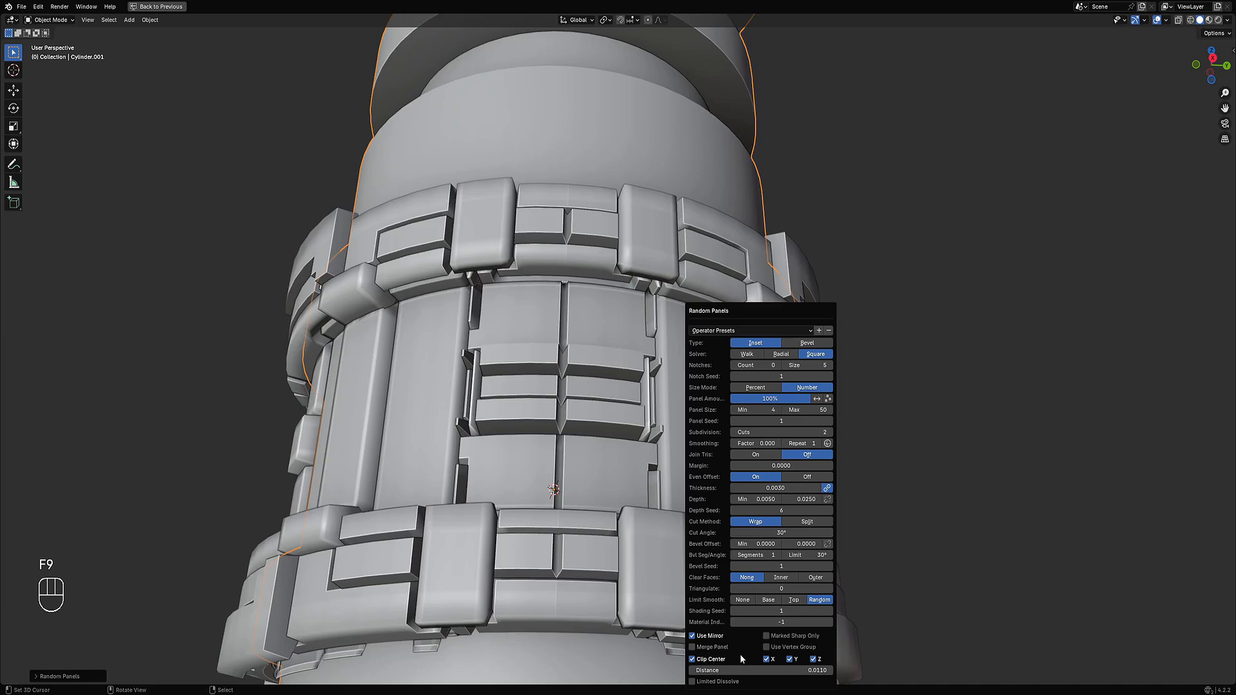
{"action": "scroll", "coordinate": [741, 667], "scroll_direction": "up", "scroll_amount": 2, "text": "ctrl"}
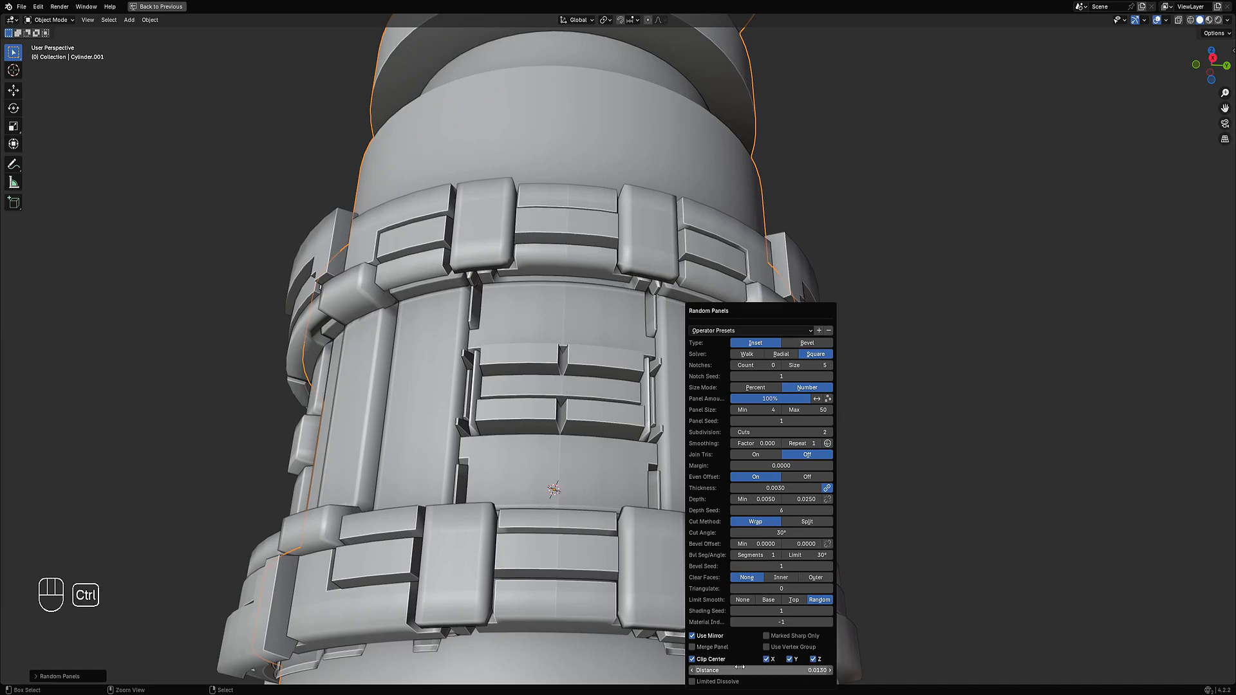
{"action": "scroll", "coordinate": [740, 667], "scroll_direction": "up", "scroll_amount": 1, "text": "ctrl"}
- Cycle through the random panel layouts and set the panel seed to 6
{"action": "scroll", "coordinate": [767, 387], "scroll_direction": "down", "scroll_amount": 9}
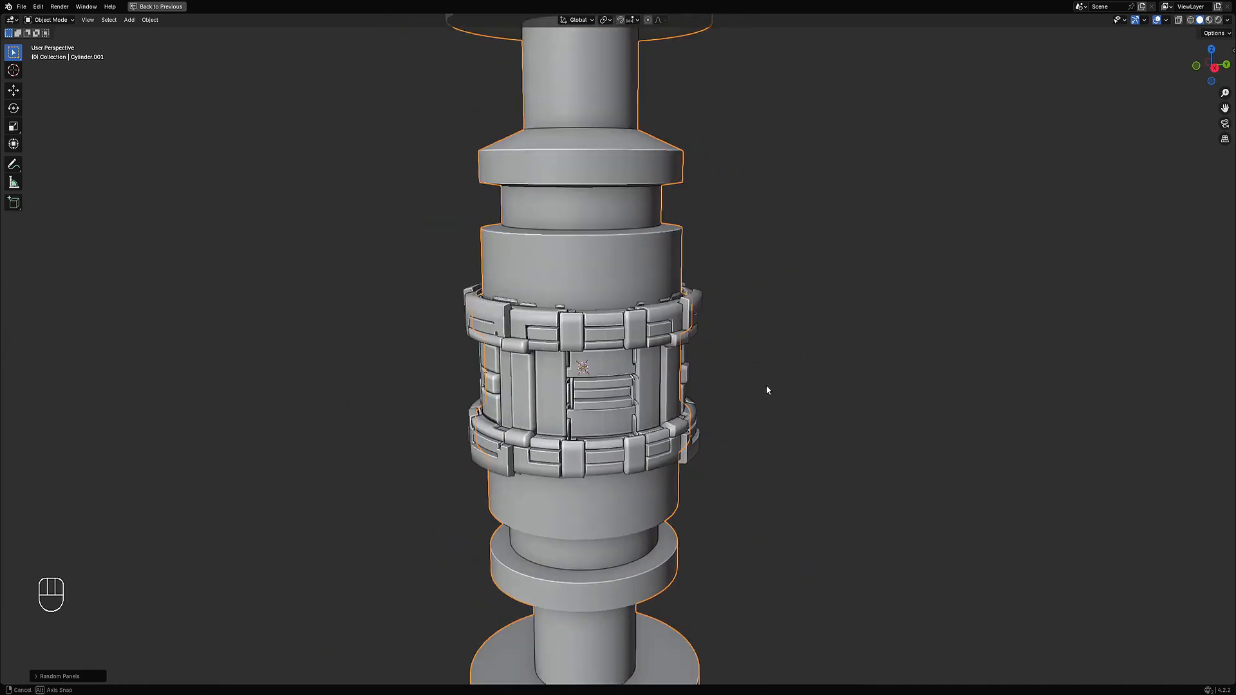
{"action": "scroll", "coordinate": [763, 380], "scroll_direction": "up", "scroll_amount": 5}
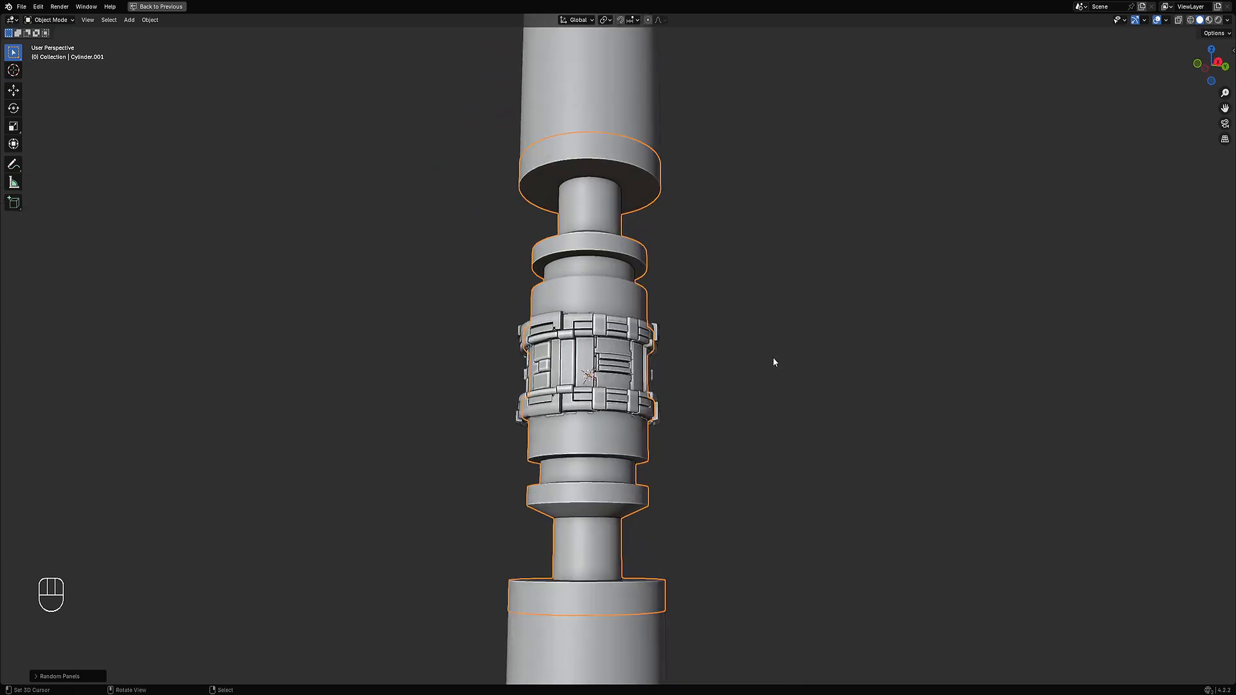
{"action": "key", "text": "F9"}
{"action": "scroll", "coordinate": [863, 420], "scroll_direction": "up", "scroll_amount": 4, "text": "ctrl"}
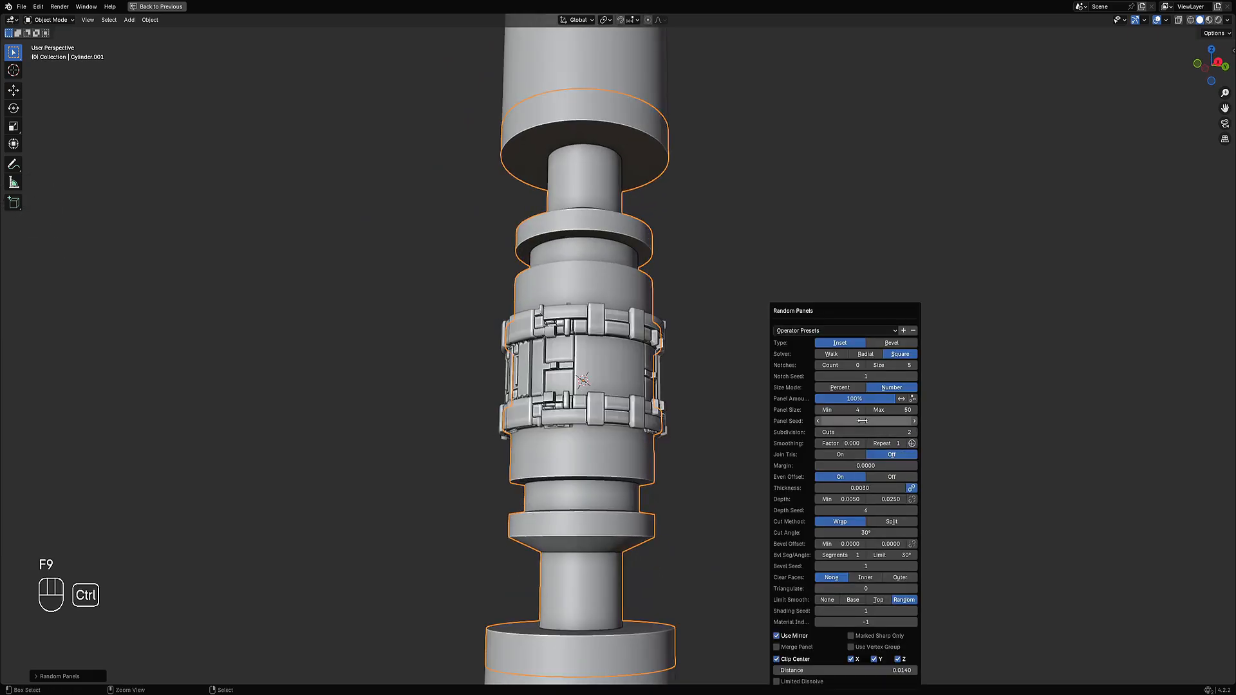
{"action": "scroll", "coordinate": [862, 421], "scroll_direction": "up", "scroll_amount": 4, "text": "ctrl"}
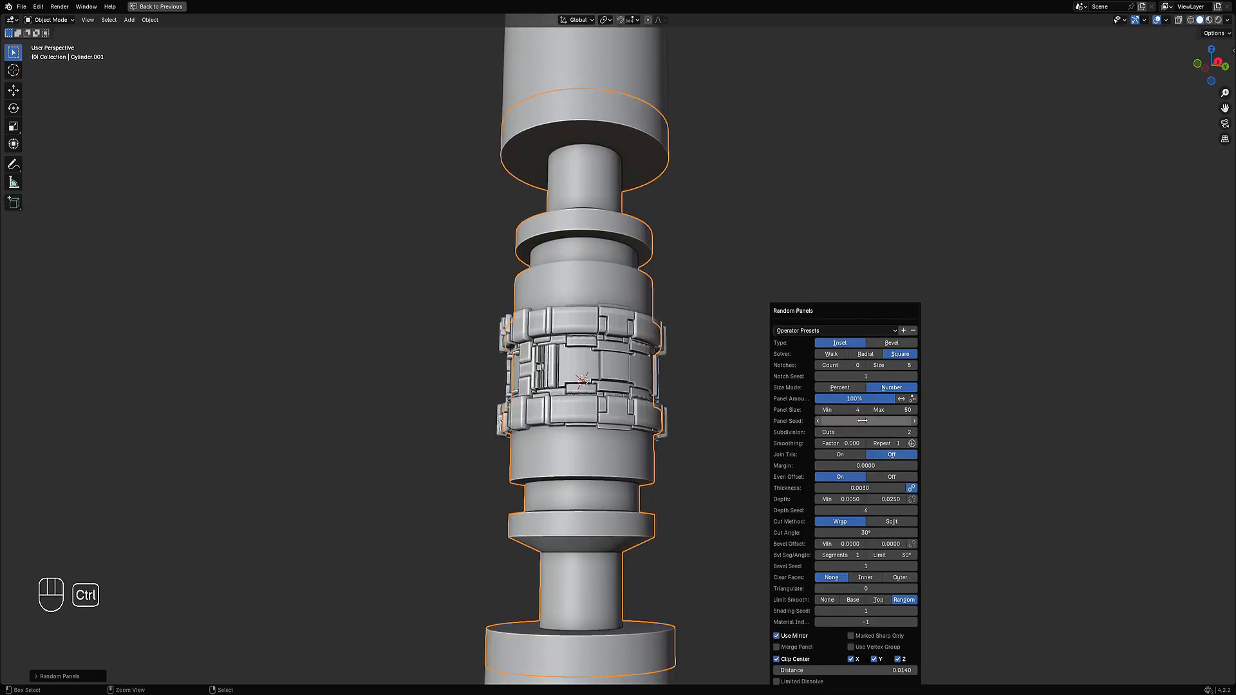
{"action": "scroll", "coordinate": [863, 421], "scroll_direction": "up", "scroll_amount": 2, "text": "ctrl"}
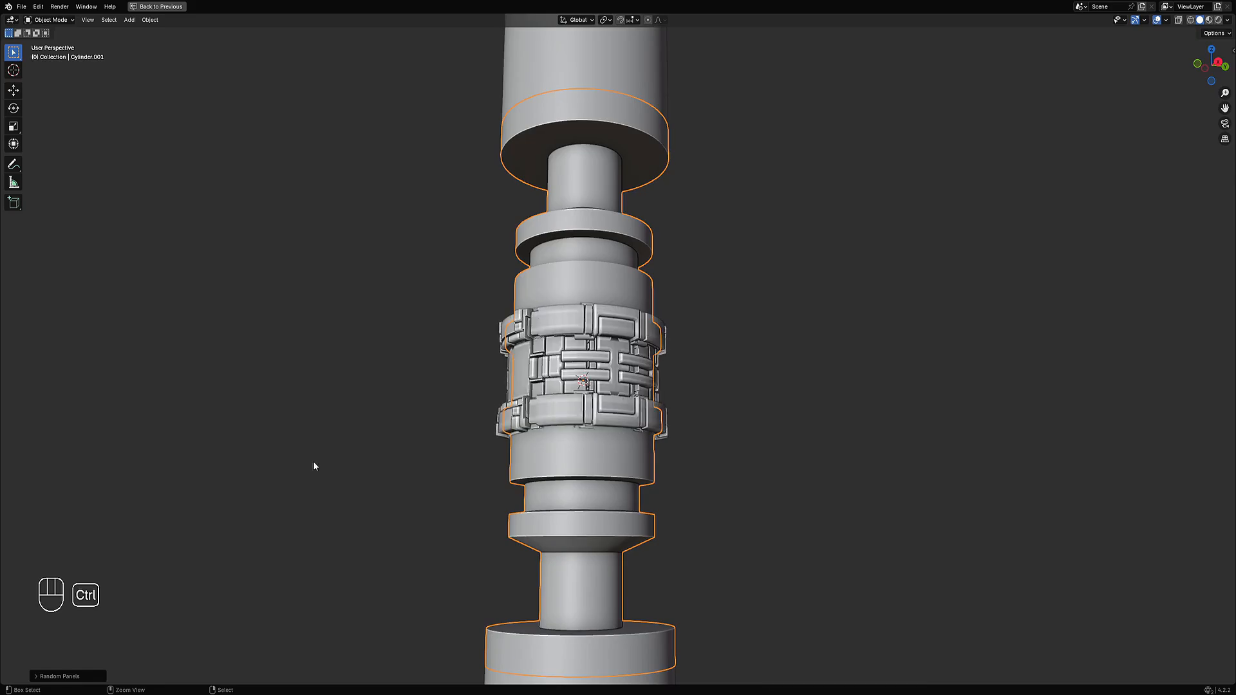
- Fine-tune the random panels' Clip Center distance to 0.0147
{"action": "scroll", "coordinate": [721, 367], "scroll_direction": "down", "scroll_amount": 3}
{"action": "middle_click_drag", "start_coordinate": [721, 367], "coordinate": [543, 395]}
{"action": "scroll", "coordinate": [542, 394], "scroll_direction": "up", "scroll_amount": 6}
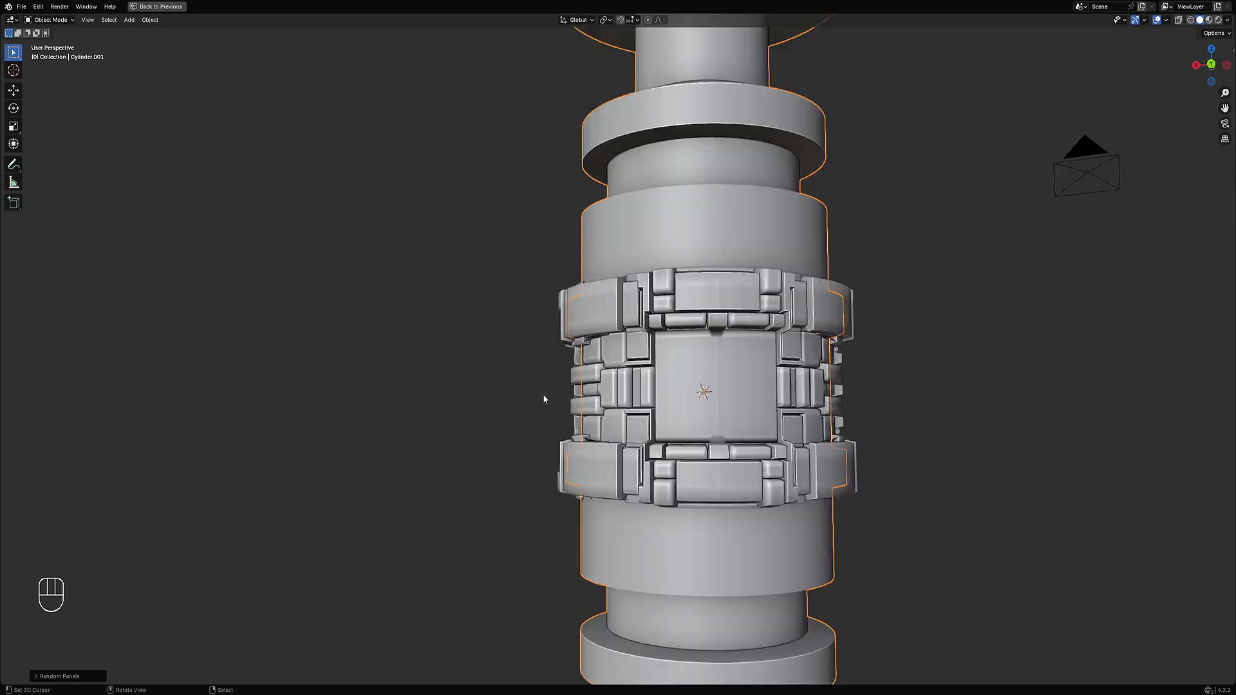
{"action": "middle_click_drag", "start_coordinate": [756, 451], "coordinate": [686, 377], "text": "shift"}
{"action": "key", "text": "F9"}
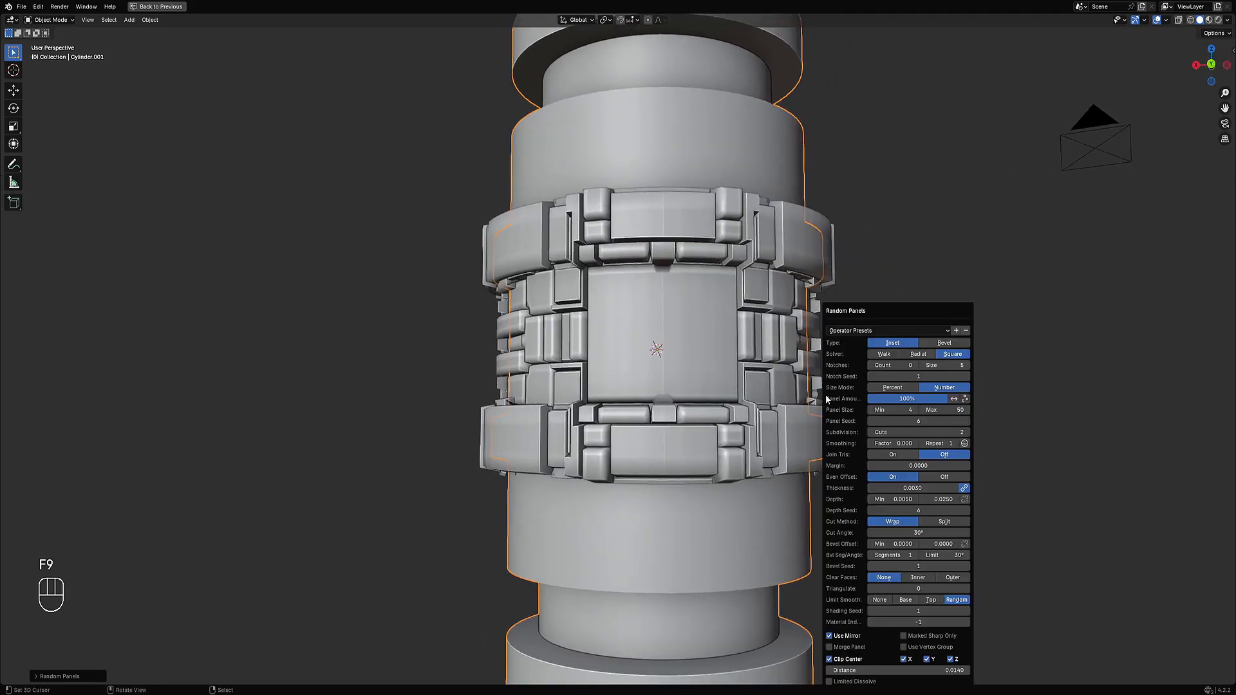
{"action": "left_click_drag", "start_coordinate": [916, 669], "coordinate": [831, 670], "text": "shift"}
- Clear the stored face selection left on the panelled middle section
{"action": "scroll", "coordinate": [630, 351], "scroll_direction": "down", "scroll_amount": 4}
{"action": "middle_click_drag", "start_coordinate": [618, 353], "coordinate": [691, 338]}
{"action": "scroll", "coordinate": [692, 315], "scroll_direction": "up", "scroll_amount": 5}
{"action": "middle_click_drag", "start_coordinate": [695, 290], "coordinate": [709, 384]}
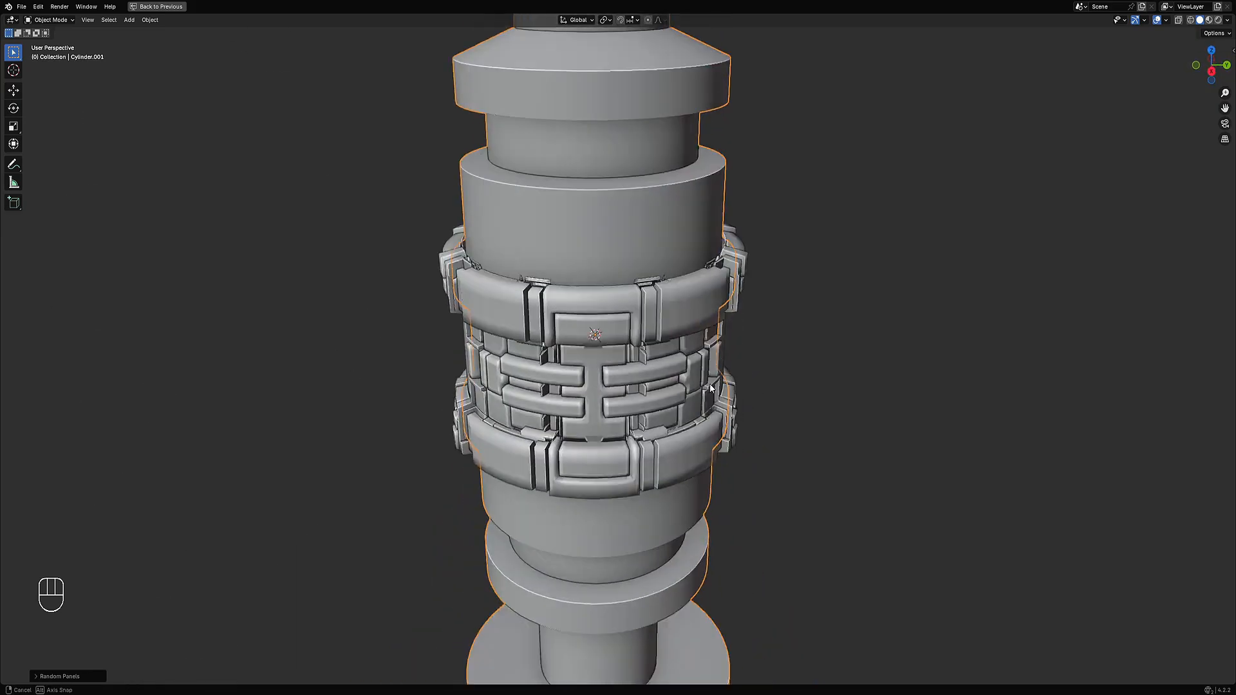
{"action": "scroll", "coordinate": [707, 360], "scroll_direction": "down", "scroll_amount": 3}
{"action": "middle_click_drag", "start_coordinate": [699, 322], "coordinate": [728, 395], "text": "shift"}
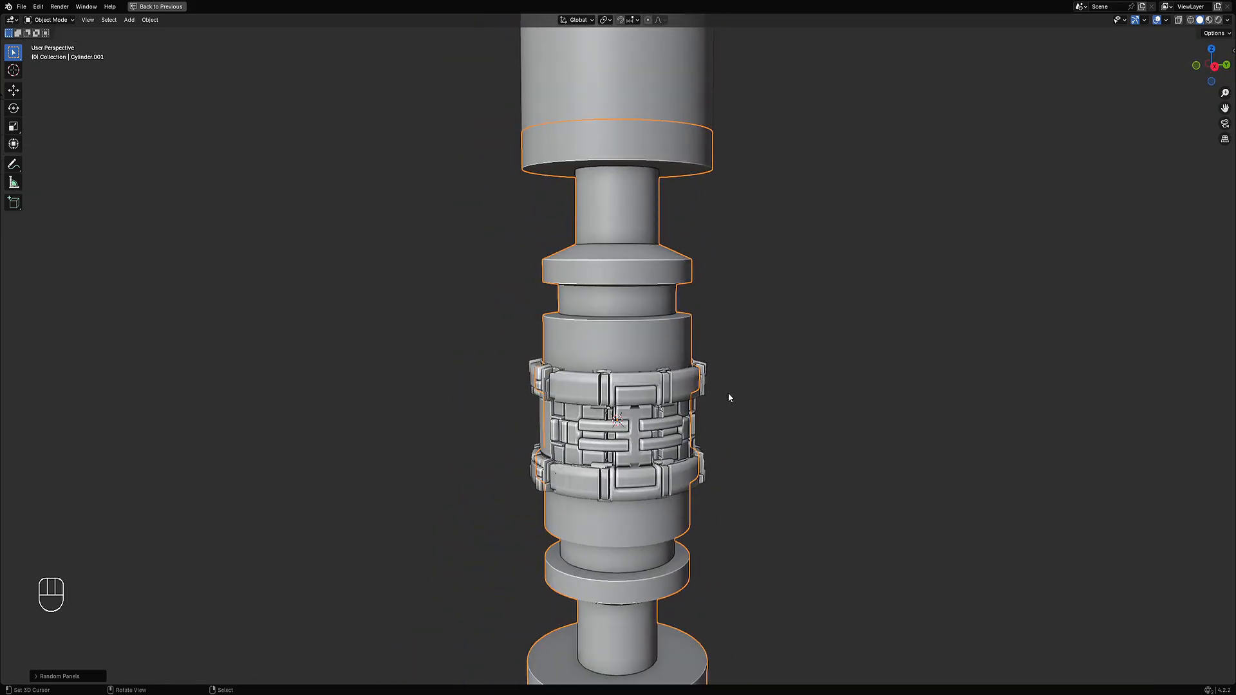
{"action": "key", "text": "shift+ctrl+a"}
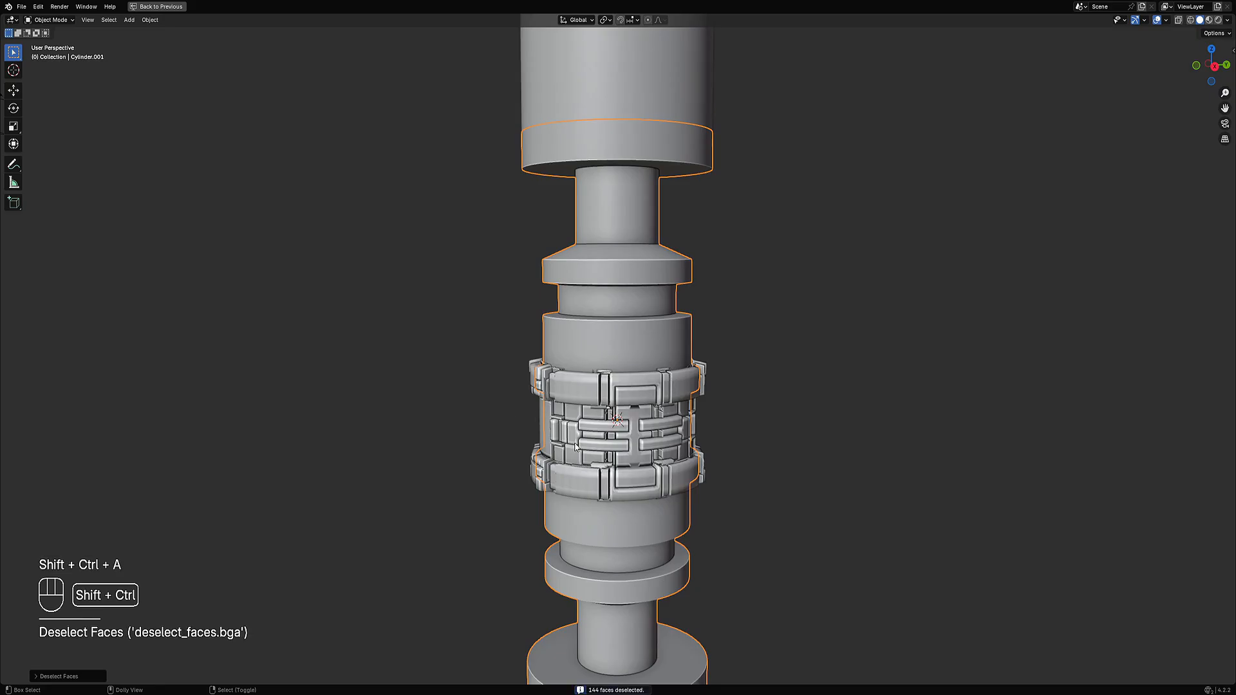
- Select the linked flat faces of the wide band above the upper panelled ring, the narrow neck above it and the ledge between them
{"action": "key", "text": "shift+f"}
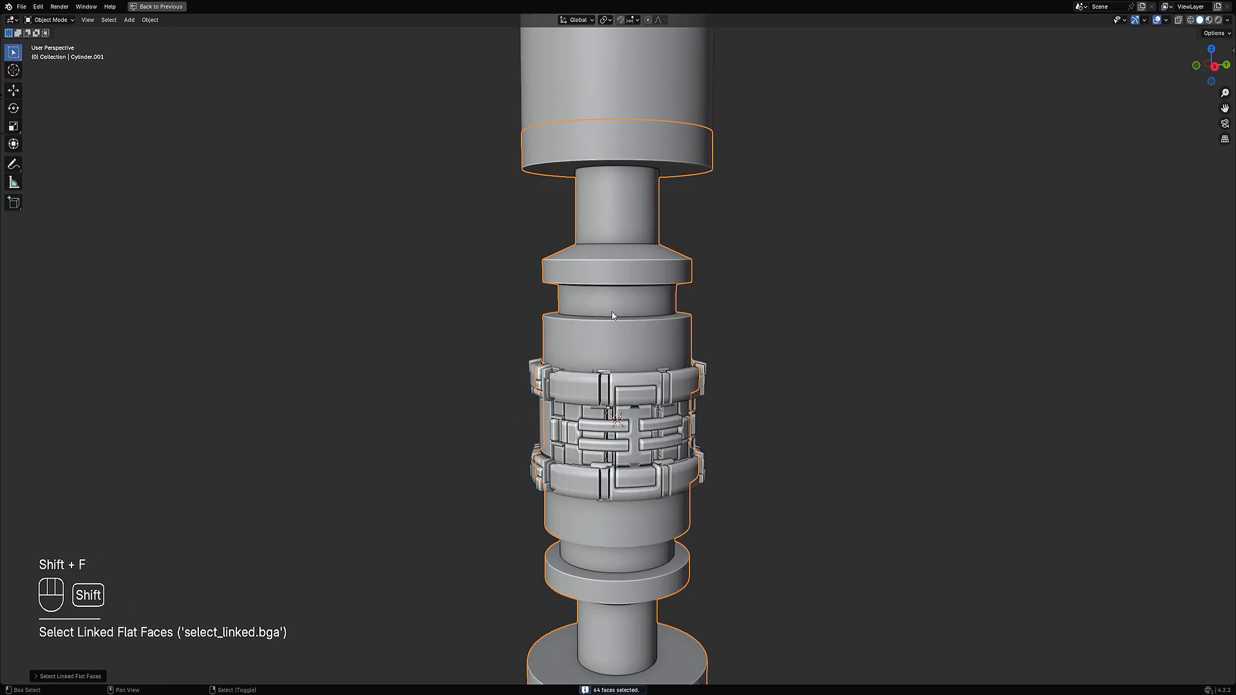
{"action": "middle_click_drag", "start_coordinate": [607, 349], "coordinate": [642, 351]}
{"action": "scroll", "coordinate": [613, 353], "scroll_direction": "up", "scroll_amount": 3}
{"action": "key", "text": "shift+f"}
{"action": "key", "text": "shift+f"}
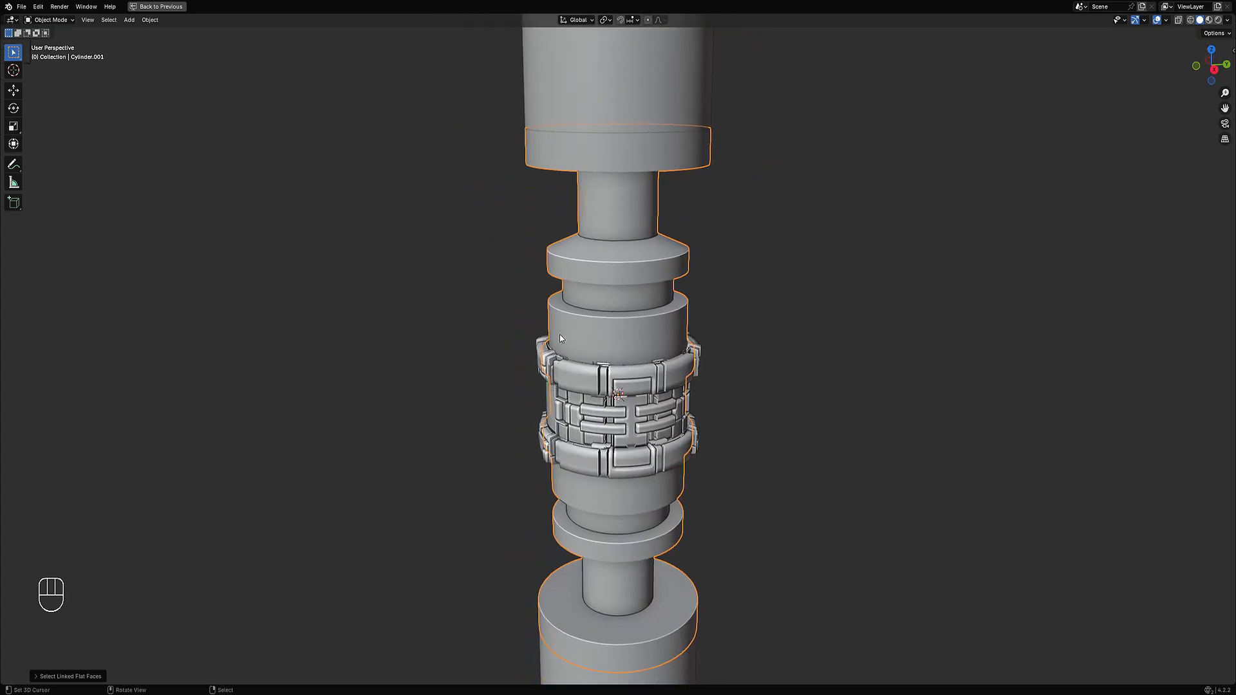
{"action": "key", "text": "Tab"}
{"action": "middle_click_drag", "start_coordinate": [740, 367], "coordinate": [635, 331]}
{"action": "key", "text": "Tab"}
{"action": "key", "text": "shift+f"}
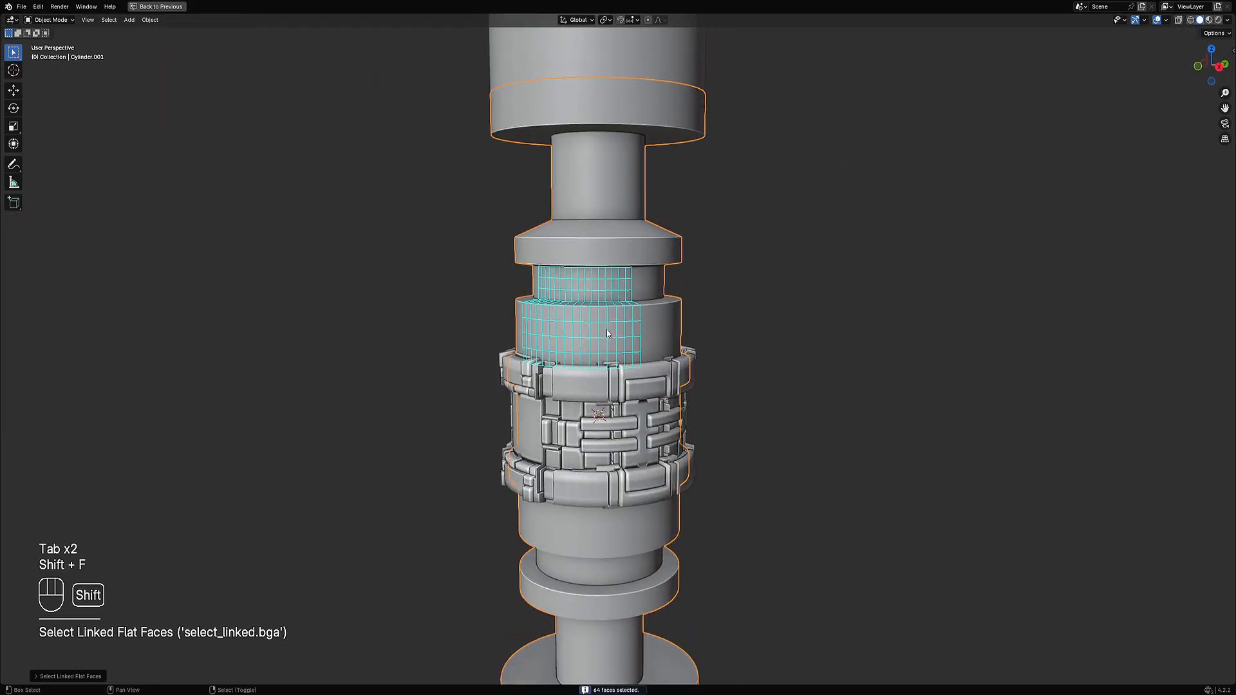
- Apply Random Panels to the selected band, ledge and neck faces with one subdivision cut
{"action": "key", "text": "shift+q"}
{"action": "left_click", "coordinate": [787, 288]}
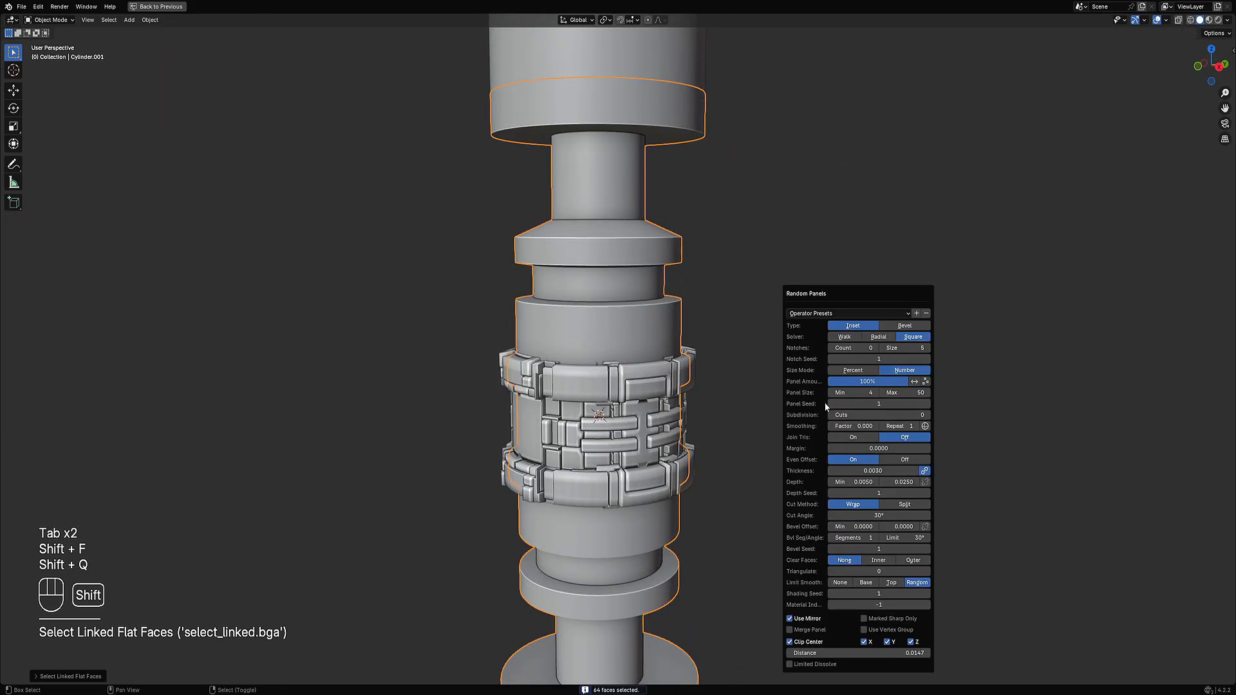
{"action": "left_click_drag", "start_coordinate": [854, 416], "coordinate": [866, 416]}
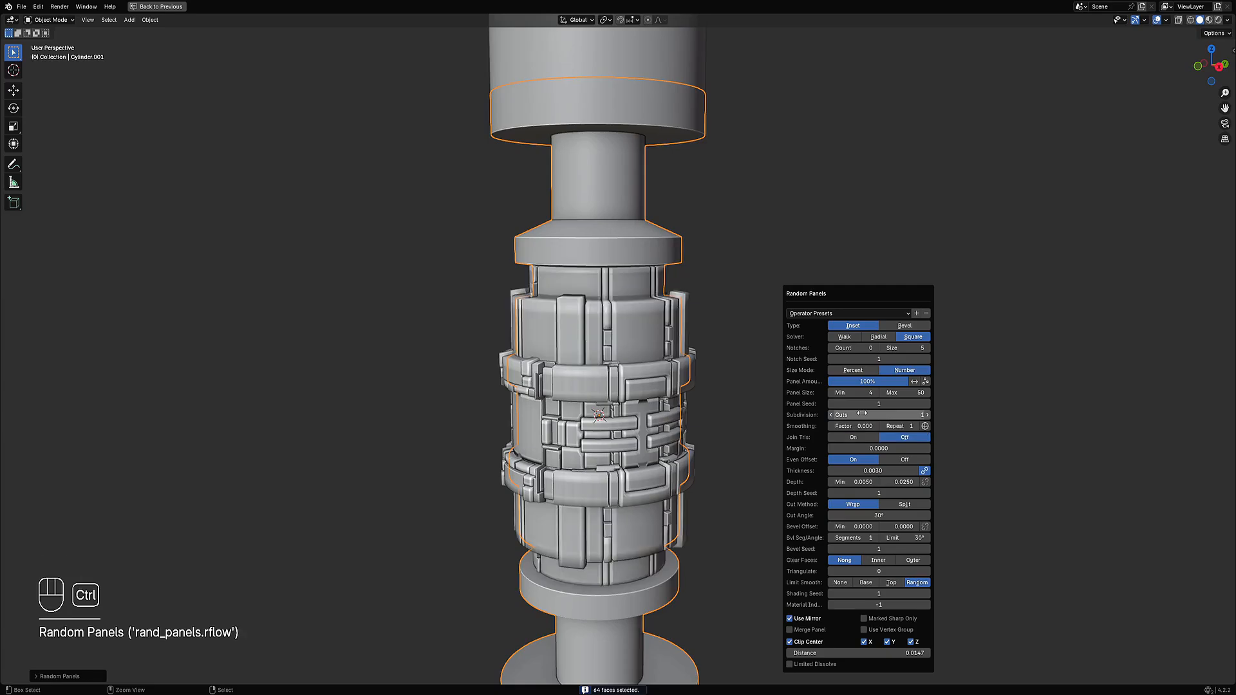
- Set the maximum panel size of the band and neck panels to 70
{"action": "scroll", "coordinate": [740, 409], "scroll_direction": "down", "scroll_amount": 4}
{"action": "middle_click_drag", "start_coordinate": [747, 407], "coordinate": [707, 406]}
{"action": "scroll", "coordinate": [715, 431], "scroll_direction": "up", "scroll_amount": 3}
{"action": "middle_click_drag", "start_coordinate": [721, 459], "coordinate": [759, 456]}
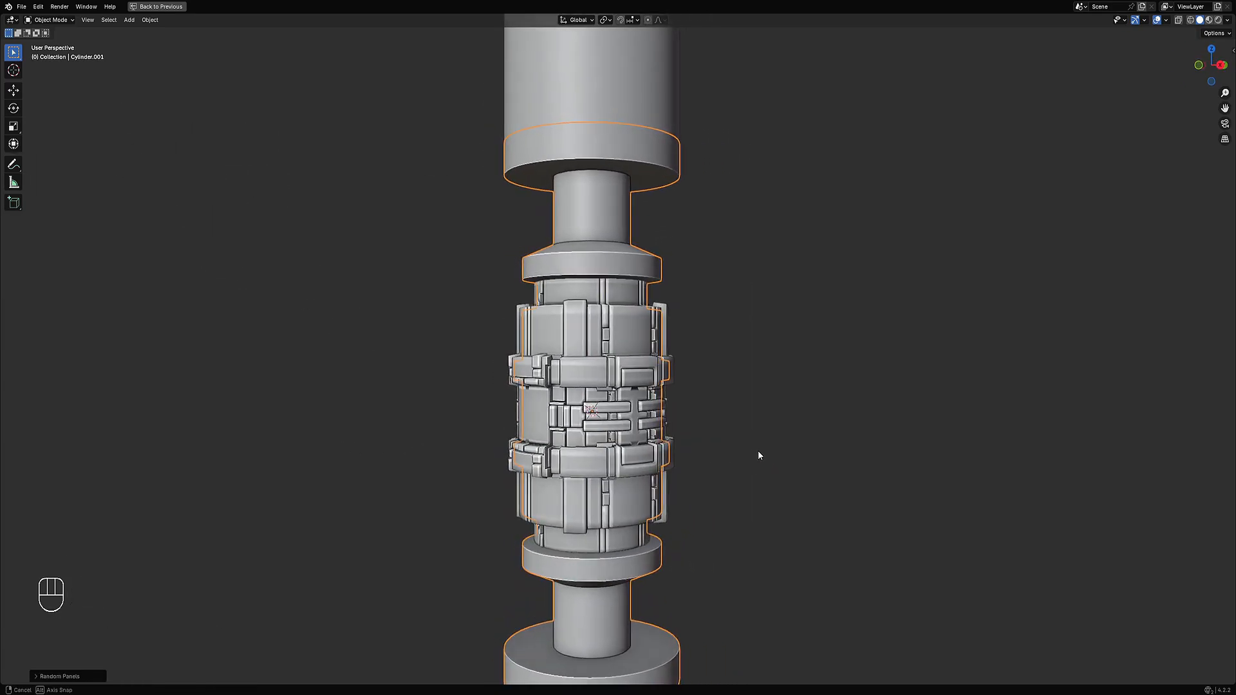
{"action": "scroll", "coordinate": [759, 455], "scroll_direction": "up", "scroll_amount": 2}
{"action": "key", "text": "F9"}
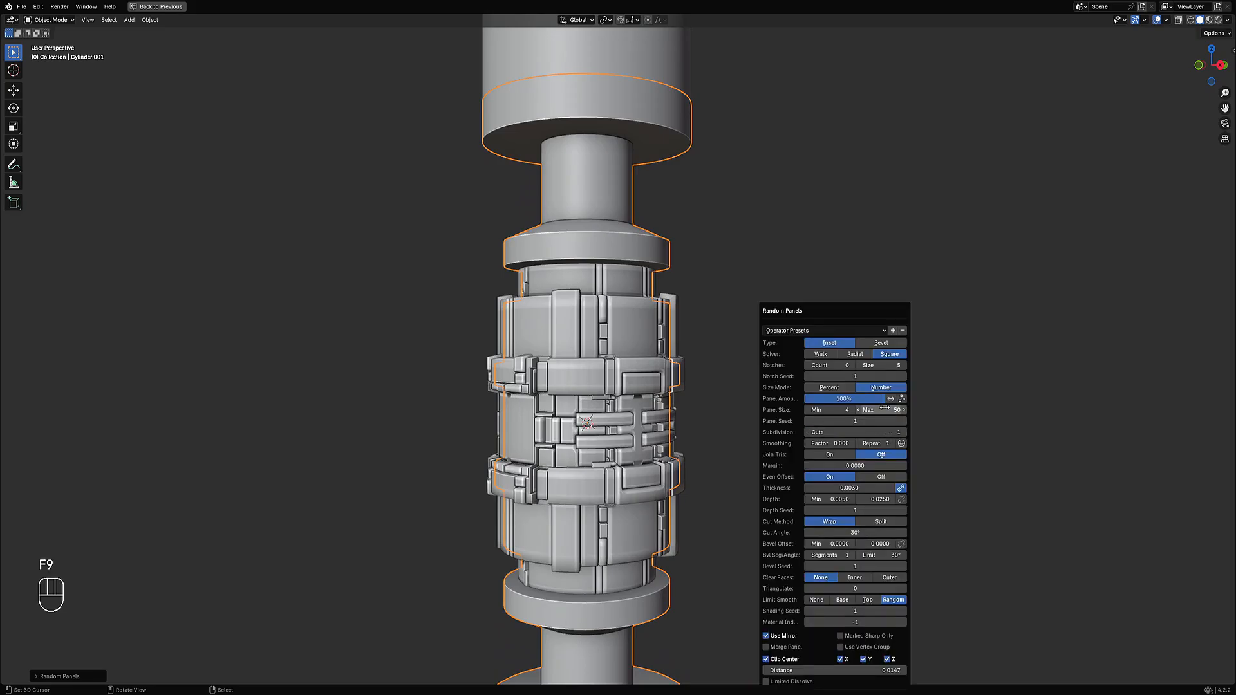
{"action": "left_click", "coordinate": [864, 410]}
{"action": "type", "text": "70"}
{"action": "key", "text": "Return"}
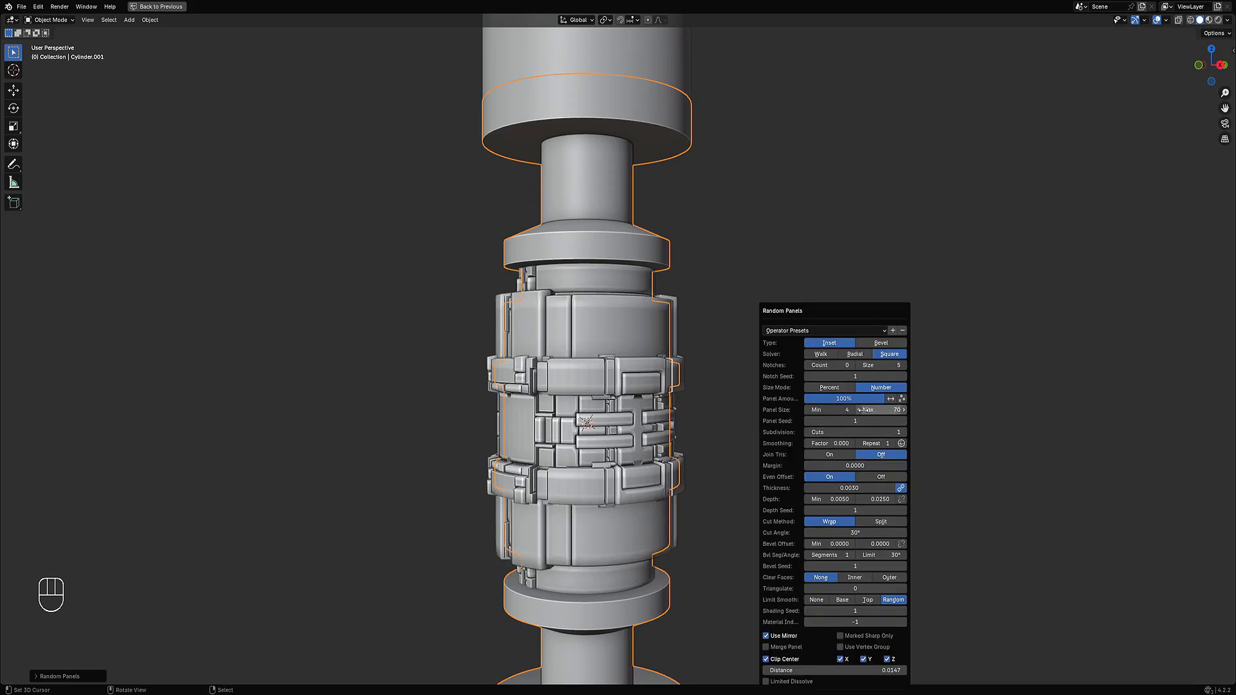
- Clear the face selection and select the linked flat faces of the sloped collar above the panelled neck
{"action": "middle_click_drag", "start_coordinate": [775, 380], "coordinate": [622, 358]}
{"action": "scroll", "coordinate": [622, 358], "scroll_direction": "up", "scroll_amount": 5}
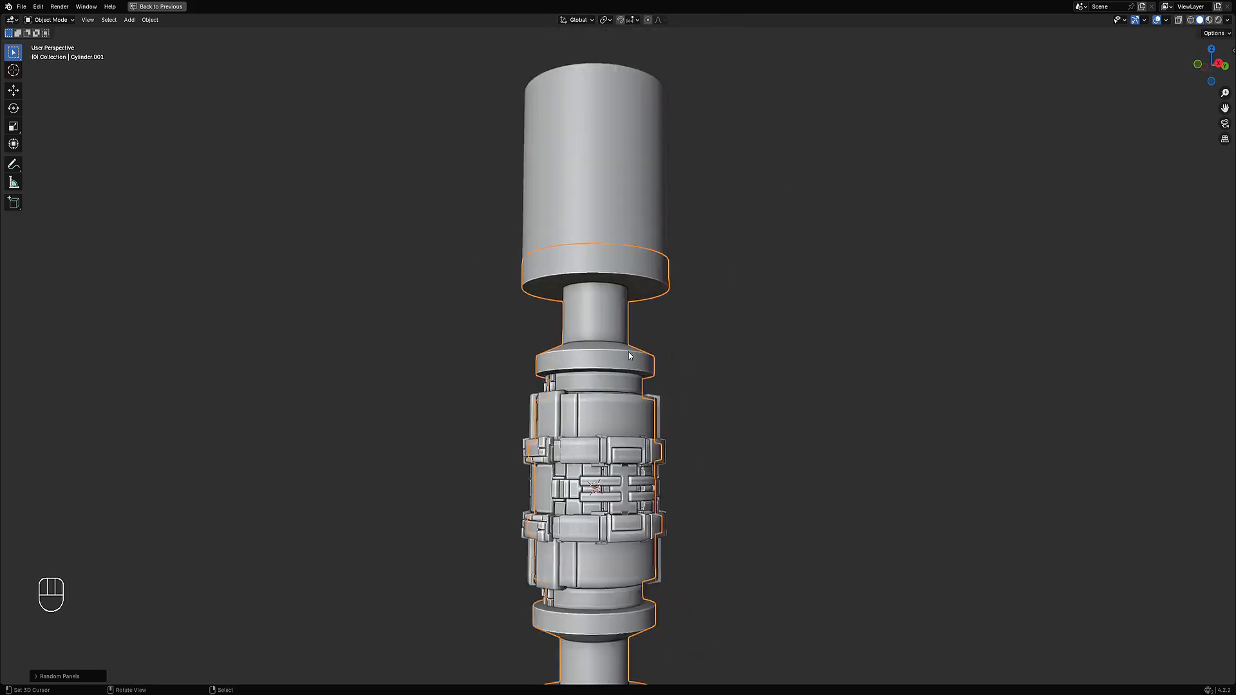
{"action": "key", "text": "shift+ctrl+a"}
{"action": "key", "text": "shift+f"}
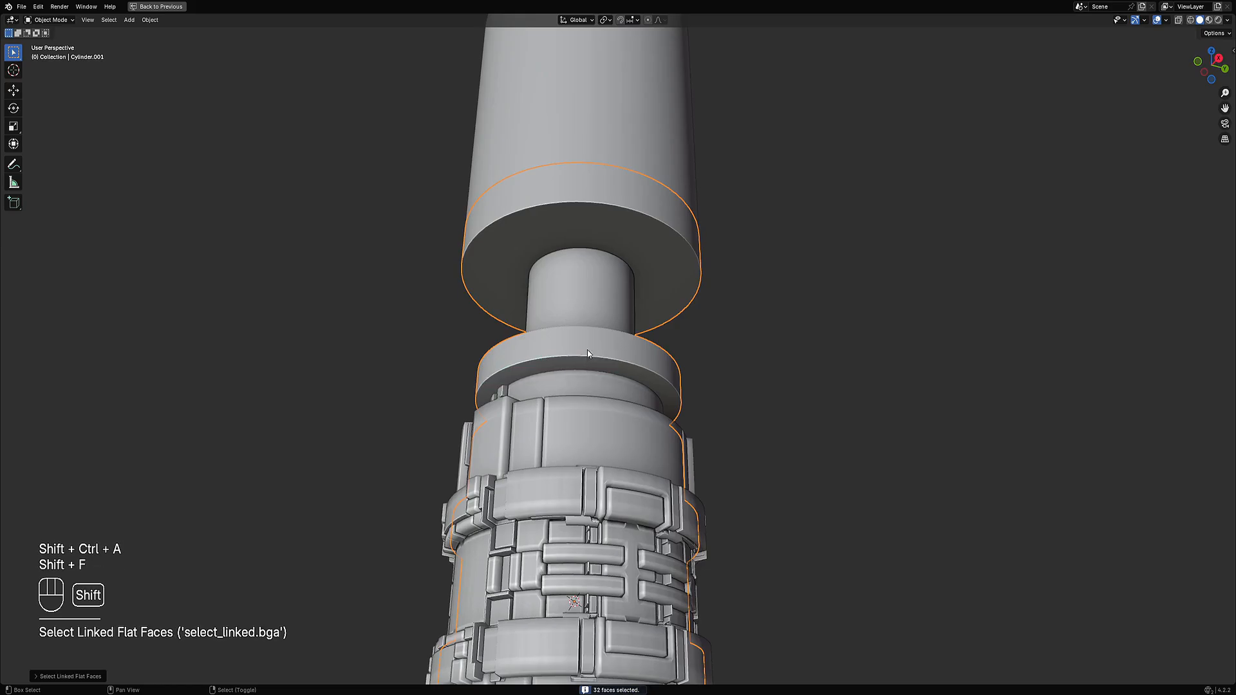
{"action": "key", "text": "shift+f"}
{"action": "middle_click_drag", "start_coordinate": [587, 353], "coordinate": [733, 328]}
{"action": "key", "text": "shift+f"}
- Apply Random Panels to the collar with panel seed 4 and one subdivision cut
{"action": "key", "text": "shift+q"}
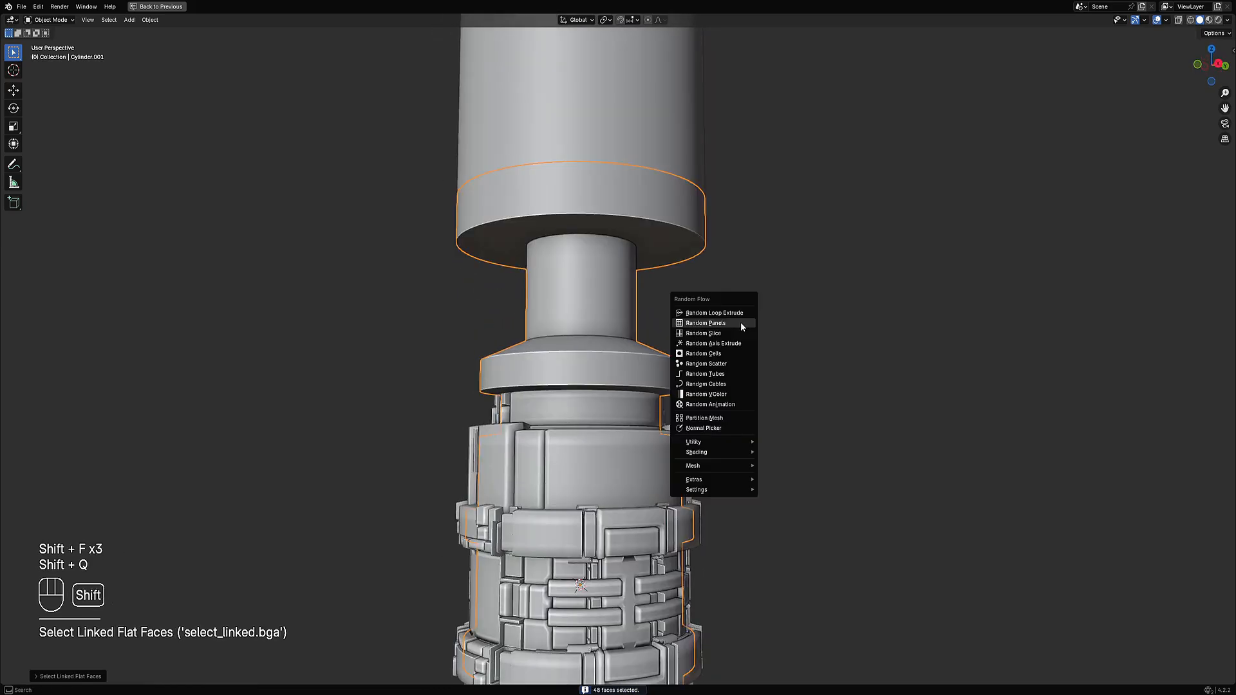
{"action": "left_click", "coordinate": [741, 322]}
{"action": "scroll", "coordinate": [850, 421], "scroll_direction": "up", "scroll_amount": 1, "text": "ctrl"}
{"action": "scroll", "coordinate": [850, 420], "scroll_direction": "up", "scroll_amount": 2, "text": "ctrl"}
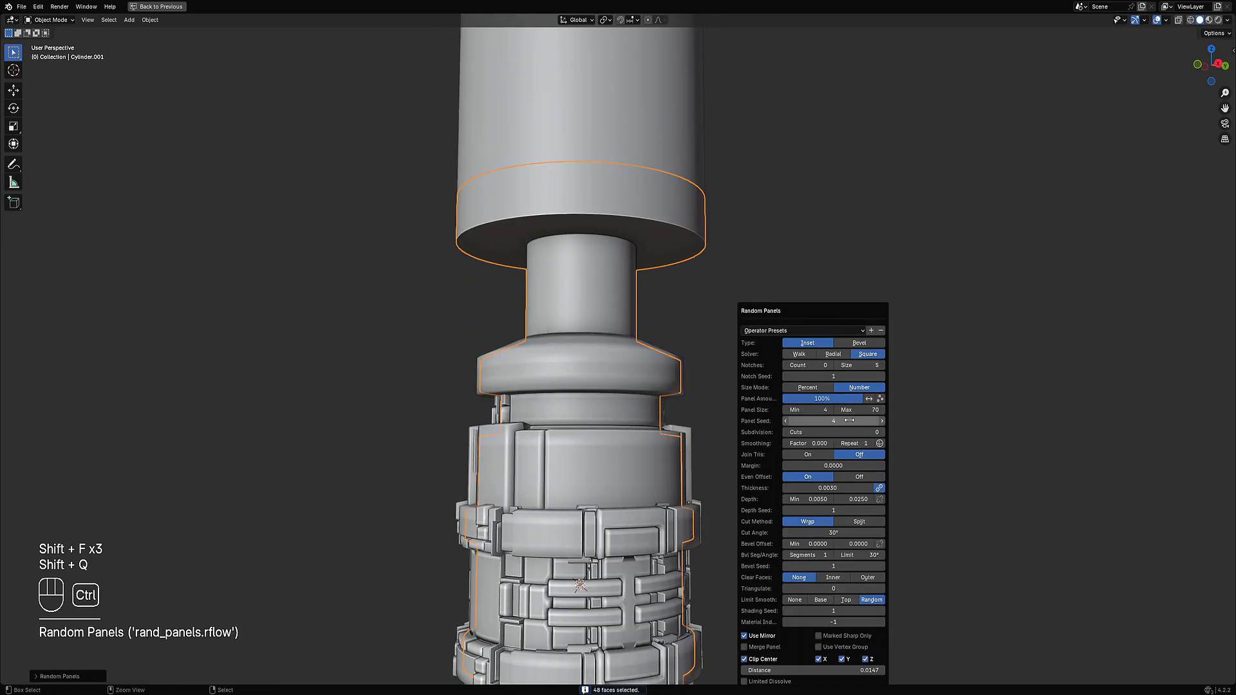
{"action": "scroll", "coordinate": [843, 430], "scroll_direction": "up", "scroll_amount": 1, "text": "ctrl"}
- Raise the collar panels' maximum size to 72 and cycle the panel seed for a different layout
{"action": "scroll", "coordinate": [844, 410], "scroll_direction": "up", "scroll_amount": 2, "text": "ctrl"}
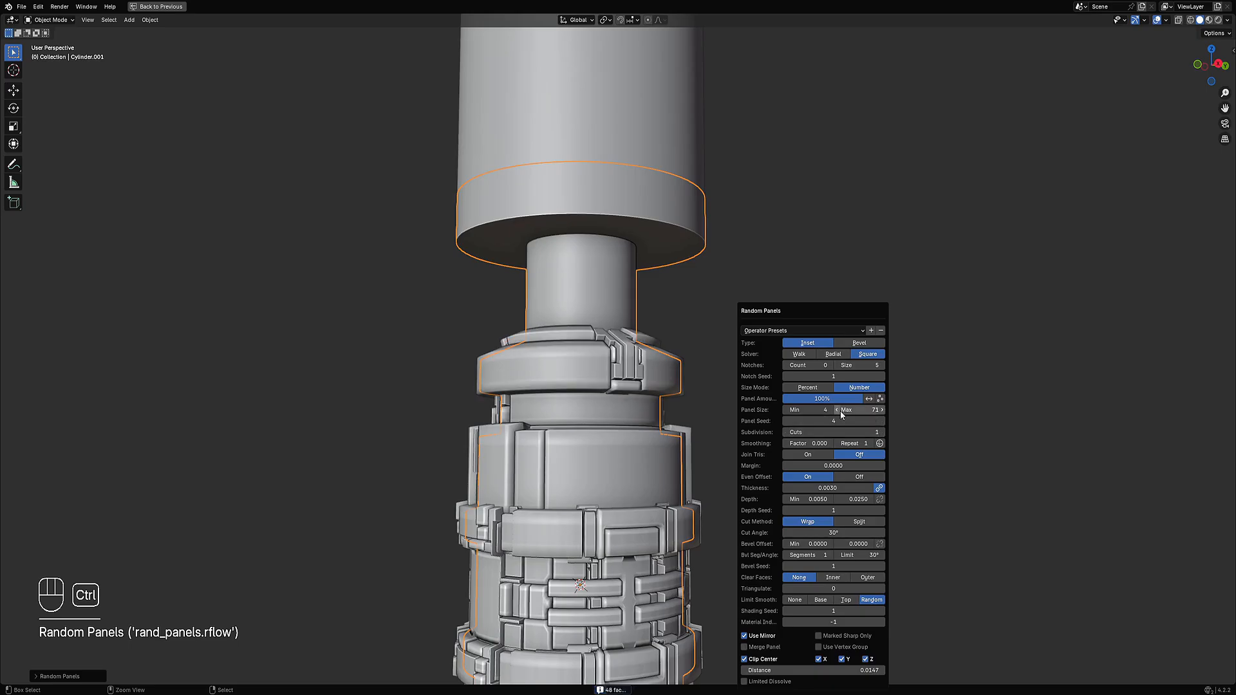
{"action": "scroll", "coordinate": [840, 419], "scroll_direction": "up", "scroll_amount": 1, "text": "ctrl"}
{"action": "scroll", "coordinate": [840, 419], "scroll_direction": "up", "scroll_amount": 9, "text": "ctrl"}
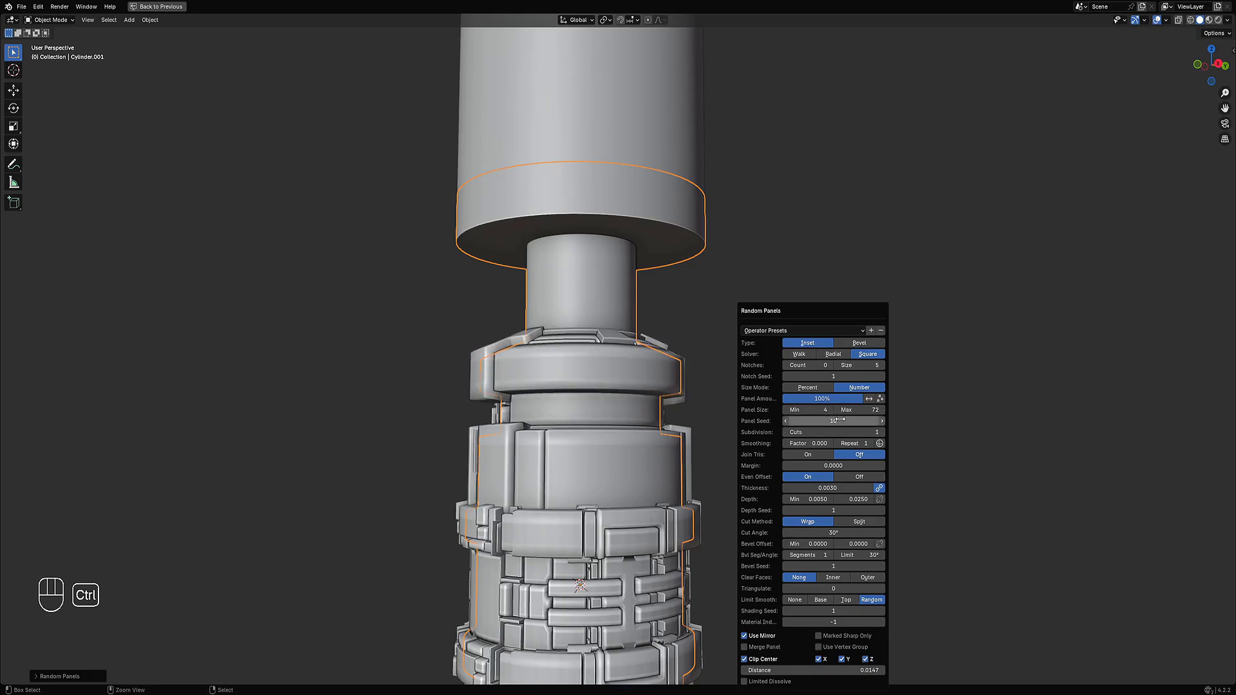
{"action": "scroll", "coordinate": [841, 419], "scroll_direction": "up", "scroll_amount": 8, "text": "ctrl"}
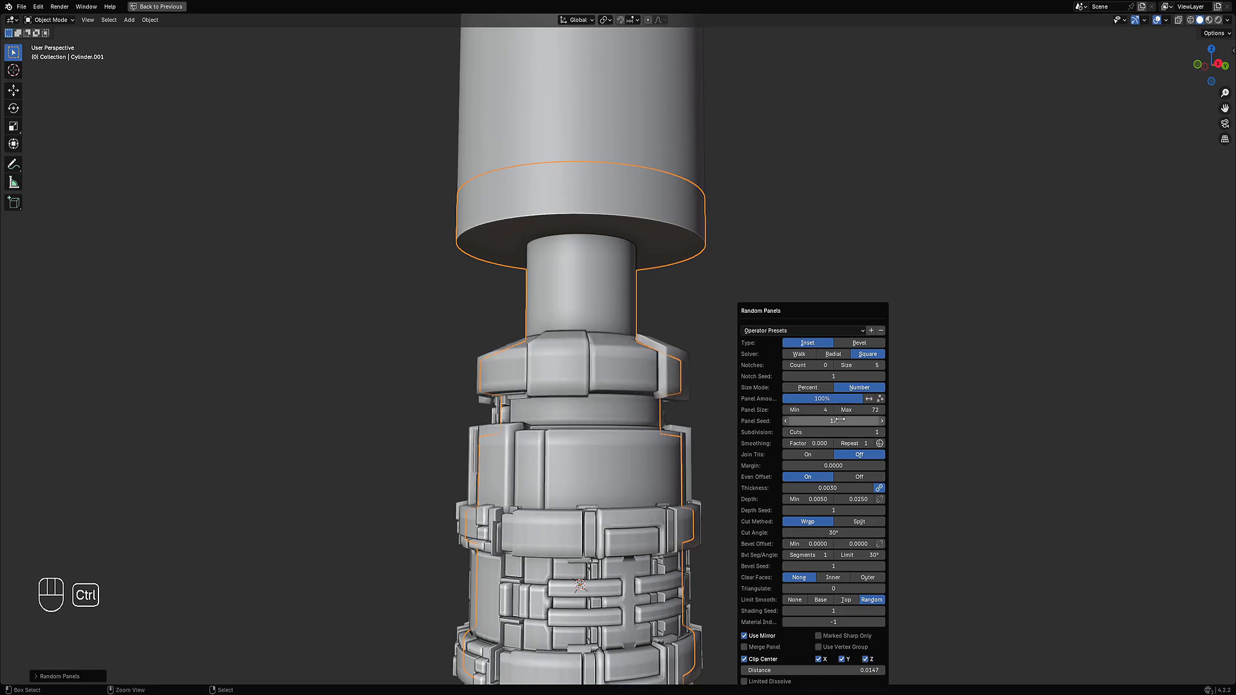
{"action": "scroll", "coordinate": [841, 419], "scroll_direction": "up", "scroll_amount": 1, "text": "ctrl"}
- Cycle the sloped collar's panel seed upward past 47 to try other panel layouts
{"action": "scroll", "coordinate": [684, 390], "scroll_direction": "down", "scroll_amount": 3}
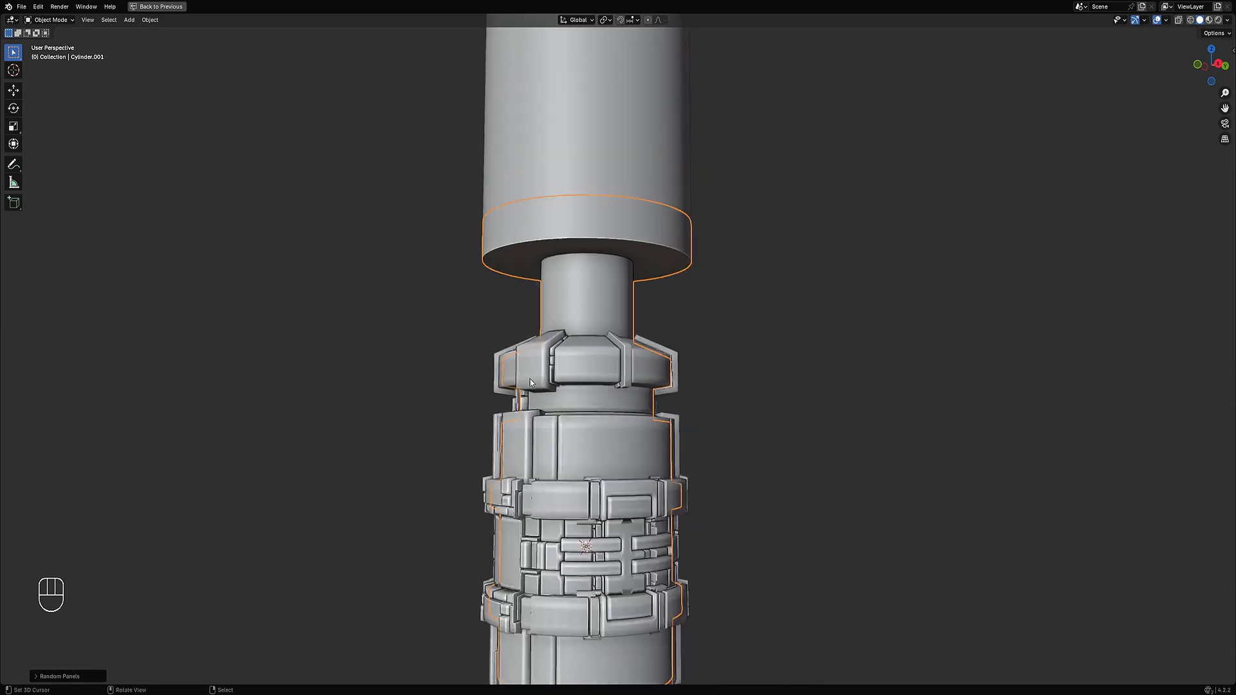
{"action": "middle_click_drag", "start_coordinate": [684, 389], "coordinate": [707, 419]}
{"action": "scroll", "coordinate": [616, 400], "scroll_direction": "down", "scroll_amount": 2}
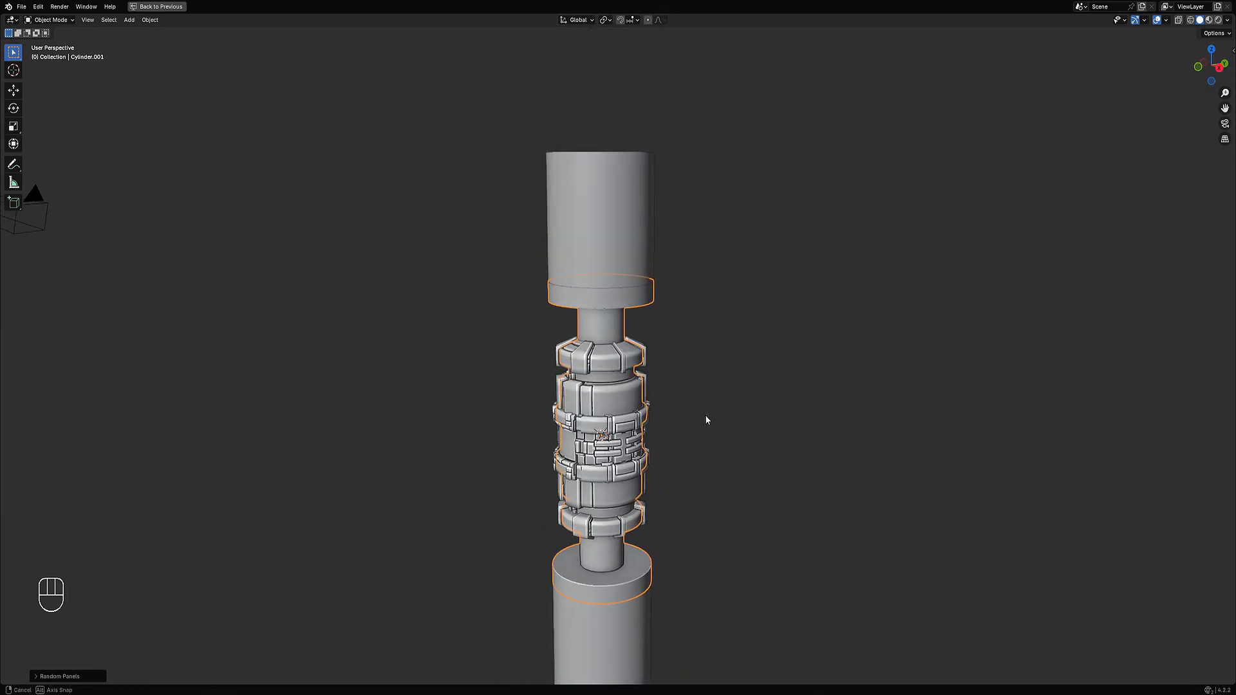
{"action": "scroll", "coordinate": [726, 375], "scroll_direction": "up", "scroll_amount": 3}
{"action": "key", "text": "F9"}
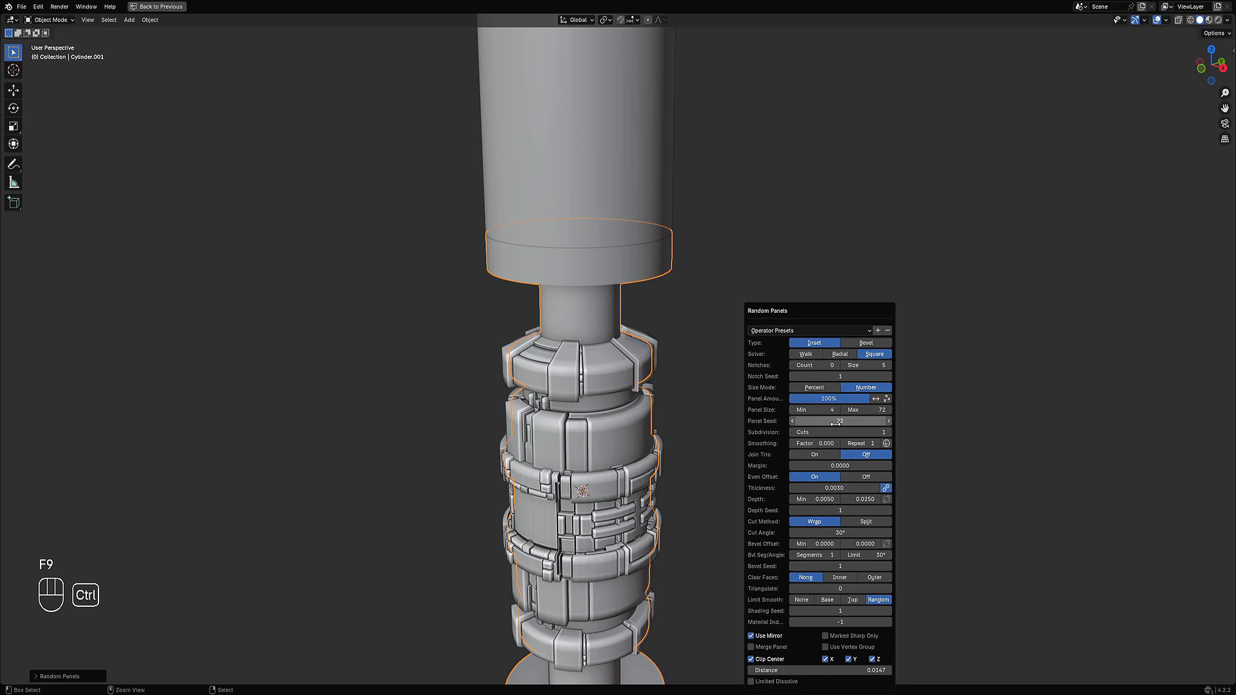
{"action": "scroll", "coordinate": [835, 421], "scroll_direction": "up", "scroll_amount": 7, "text": "ctrl"}
{"action": "scroll", "coordinate": [835, 421], "scroll_direction": "up", "scroll_amount": 7, "text": "ctrl"}
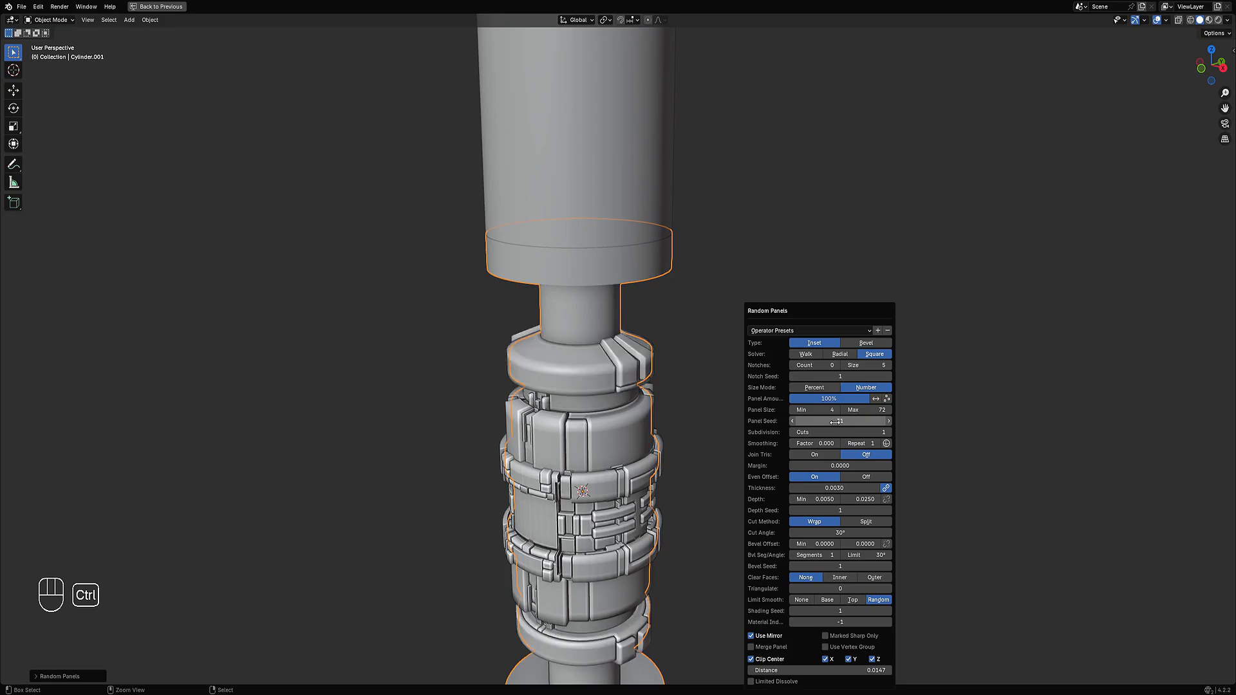
{"action": "scroll", "coordinate": [835, 421], "scroll_direction": "up", "scroll_amount": 7, "text": "ctrl"}
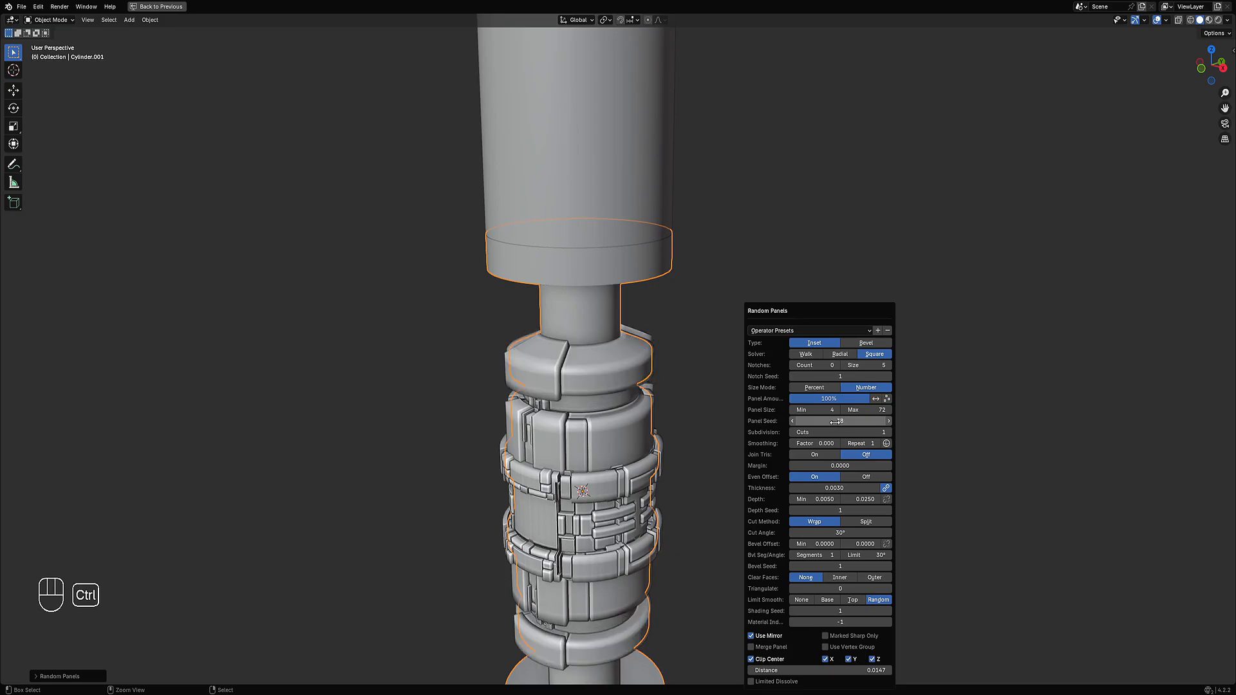
{"action": "scroll", "coordinate": [835, 422], "scroll_direction": "up", "scroll_amount": 4, "text": "ctrl"}
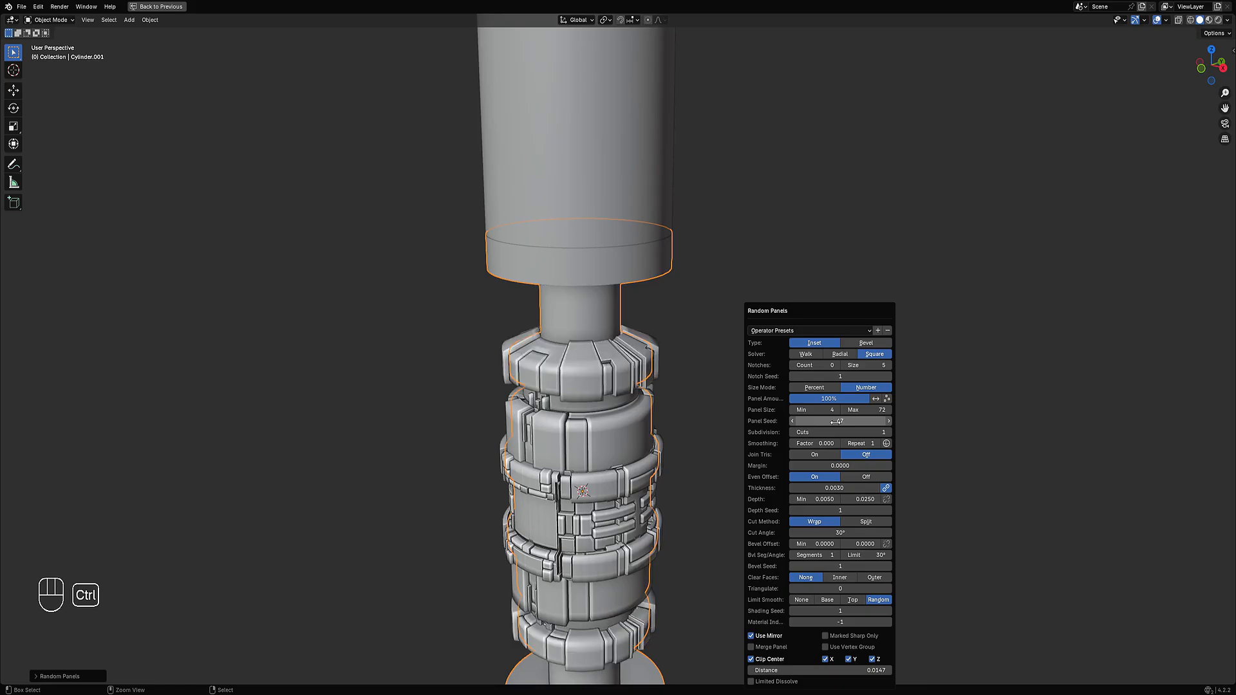
{"action": "scroll", "coordinate": [835, 422], "scroll_direction": "up", "scroll_amount": 9, "text": "ctrl"}
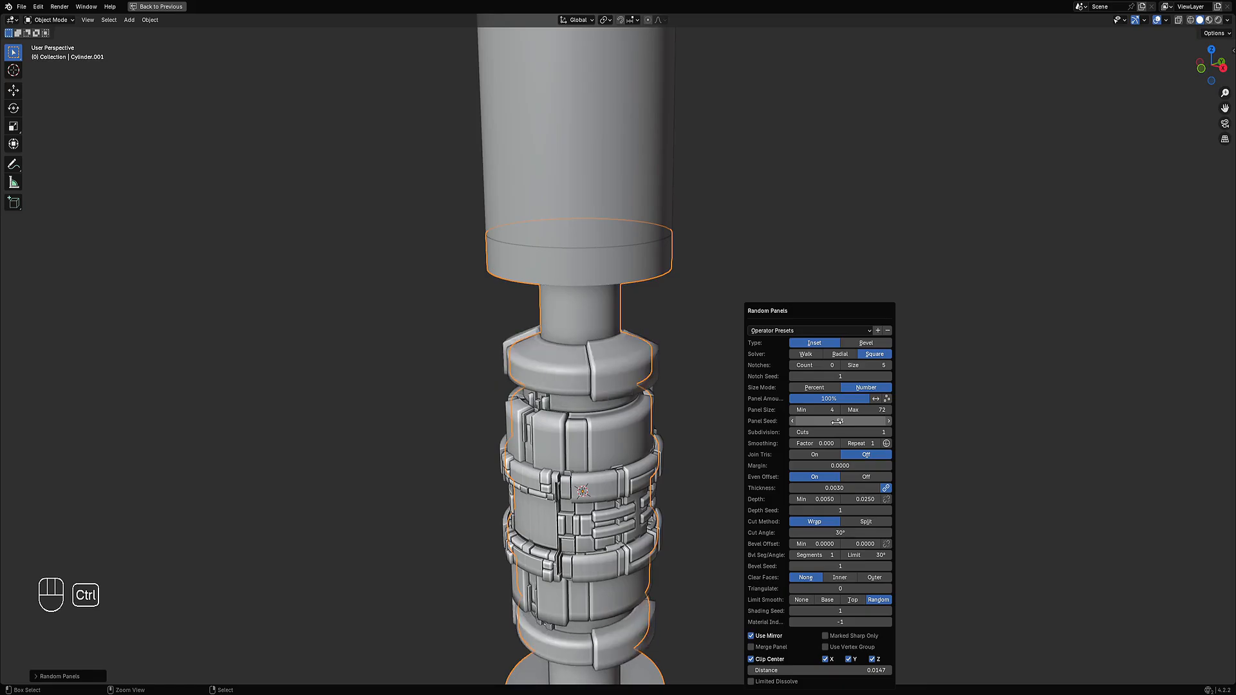
{"action": "scroll", "coordinate": [836, 423], "scroll_direction": "up", "scroll_amount": 1, "text": "ctrl"}
{"action": "scroll", "coordinate": [836, 422], "scroll_direction": "down", "scroll_amount": 1, "text": "ctrl"}
{"action": "scroll", "coordinate": [837, 422], "scroll_direction": "up", "scroll_amount": 1, "text": "ctrl"}
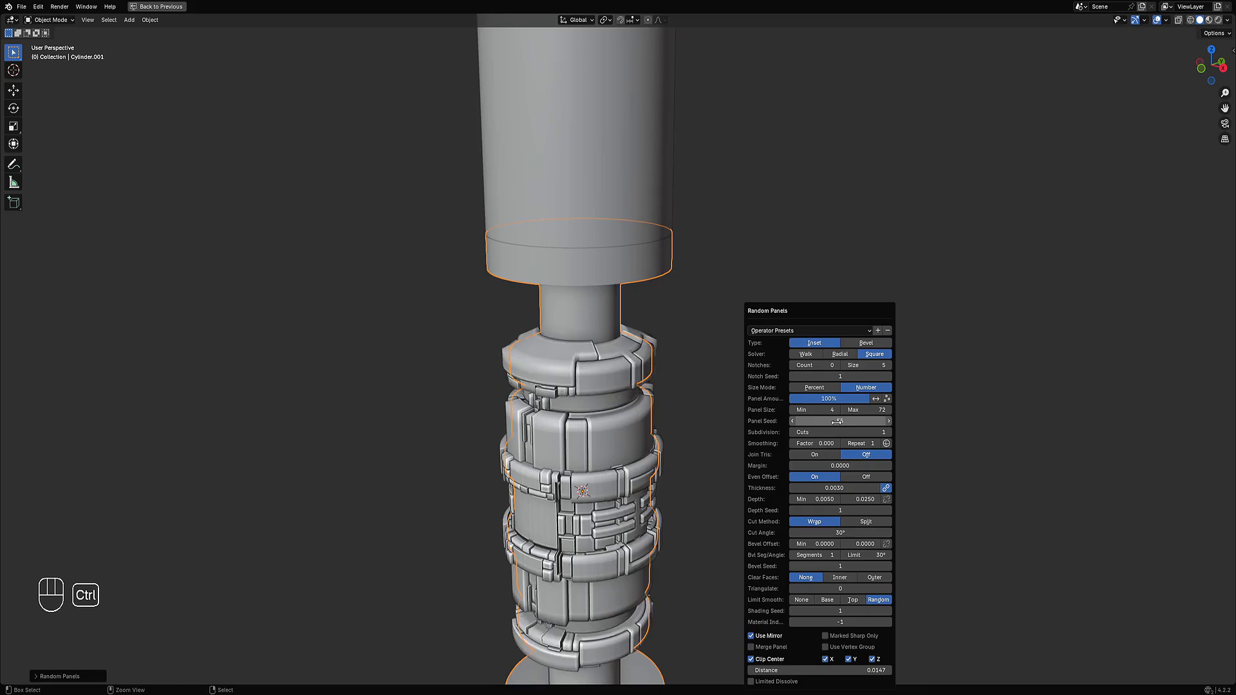
- Set the collar panels' minimum size to 0, the panel seed to 55 and the subdivision to two cuts
{"action": "middle_click_drag", "start_coordinate": [734, 386], "coordinate": [799, 391]}
{"action": "key", "text": "F9"}
{"action": "scroll", "coordinate": [758, 410], "scroll_direction": "down", "scroll_amount": 1, "text": "ctrl"}
{"action": "scroll", "coordinate": [799, 390], "scroll_direction": "down", "scroll_amount": 3}
{"action": "scroll", "coordinate": [708, 386], "scroll_direction": "up", "scroll_amount": 4}
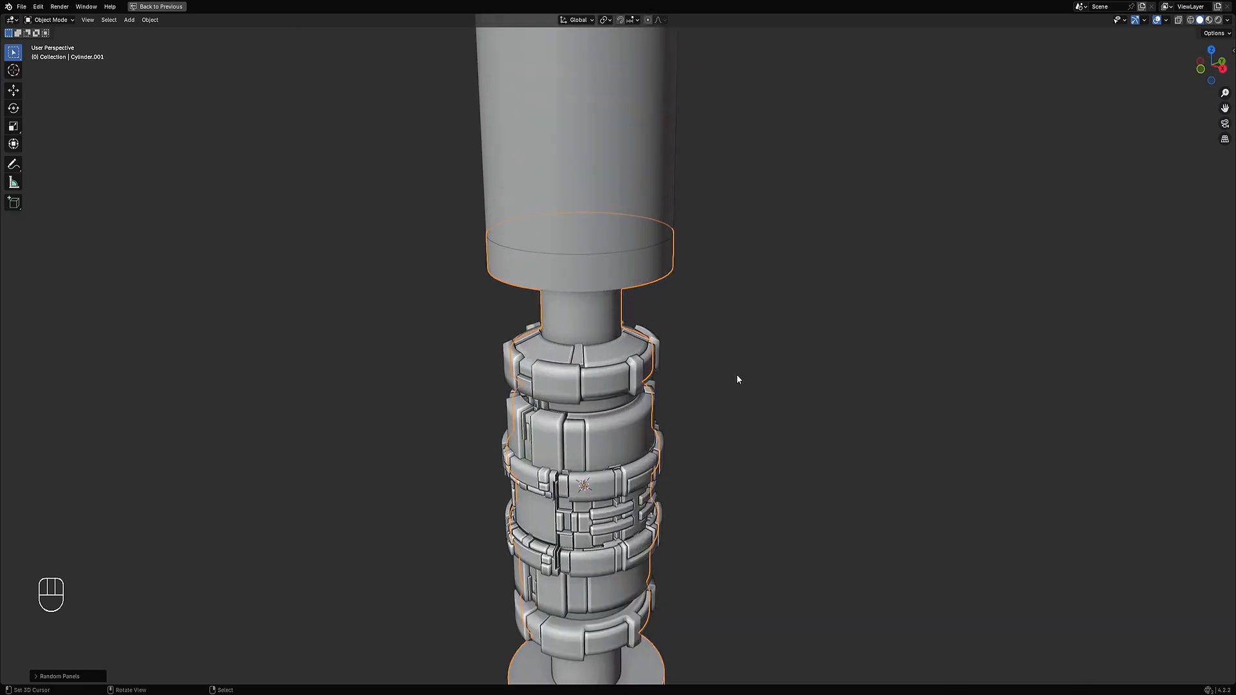
{"action": "key", "text": "F9"}
{"action": "scroll", "coordinate": [805, 431], "scroll_direction": "up", "scroll_amount": 2, "text": "ctrl"}
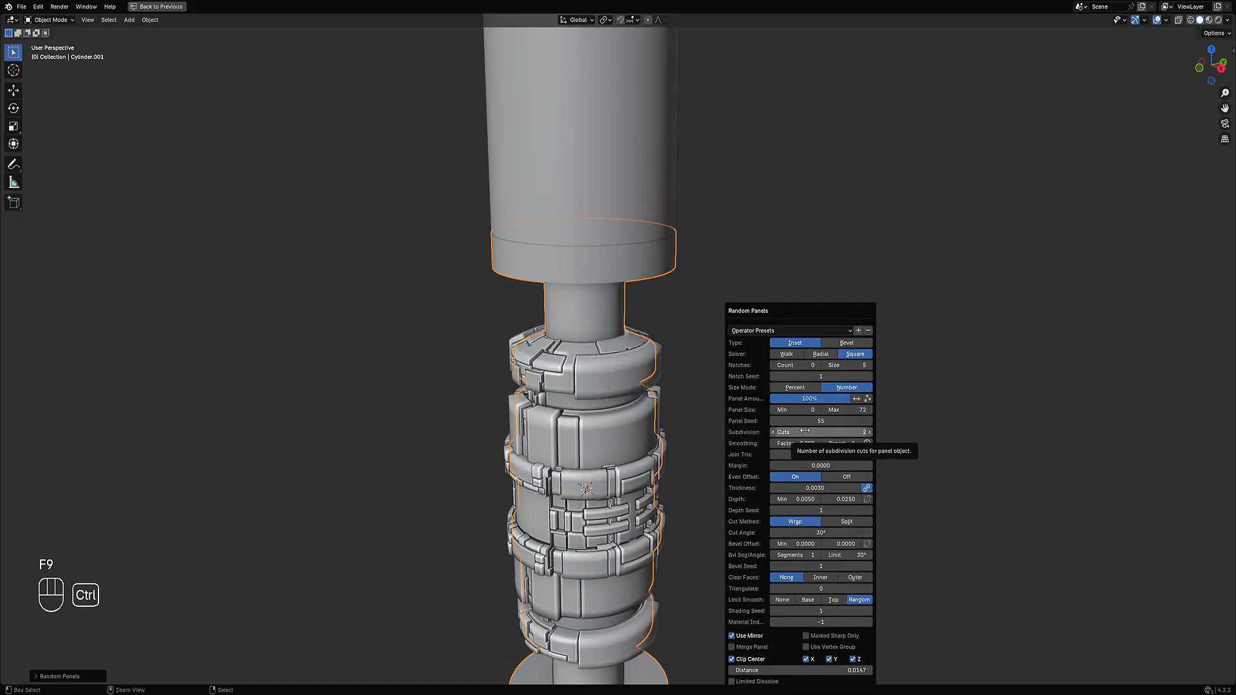
- Hide the viewport overlays and inspect the panelled part from several angles
{"action": "key", "text": "shift+alt+z"}
{"action": "scroll", "coordinate": [762, 383], "scroll_direction": "down", "scroll_amount": 3}
{"action": "middle_click_drag", "start_coordinate": [761, 384], "coordinate": [659, 429]}
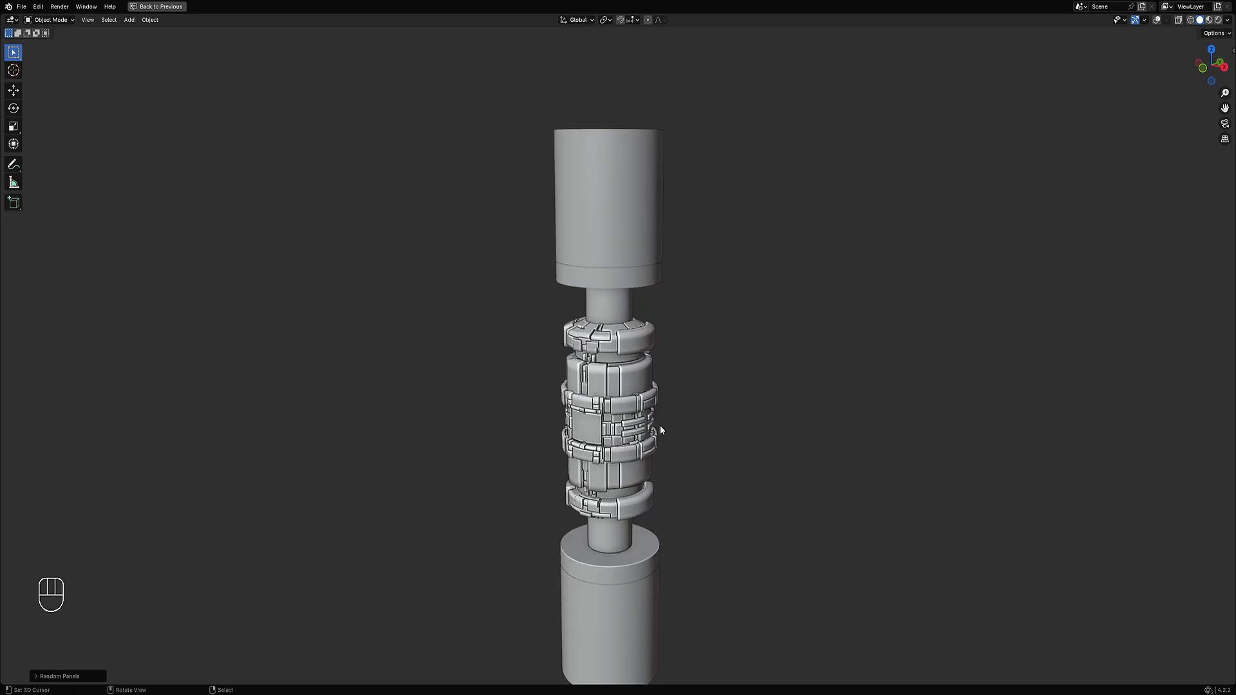
{"action": "middle_click_drag", "start_coordinate": [513, 451], "coordinate": [575, 423]}
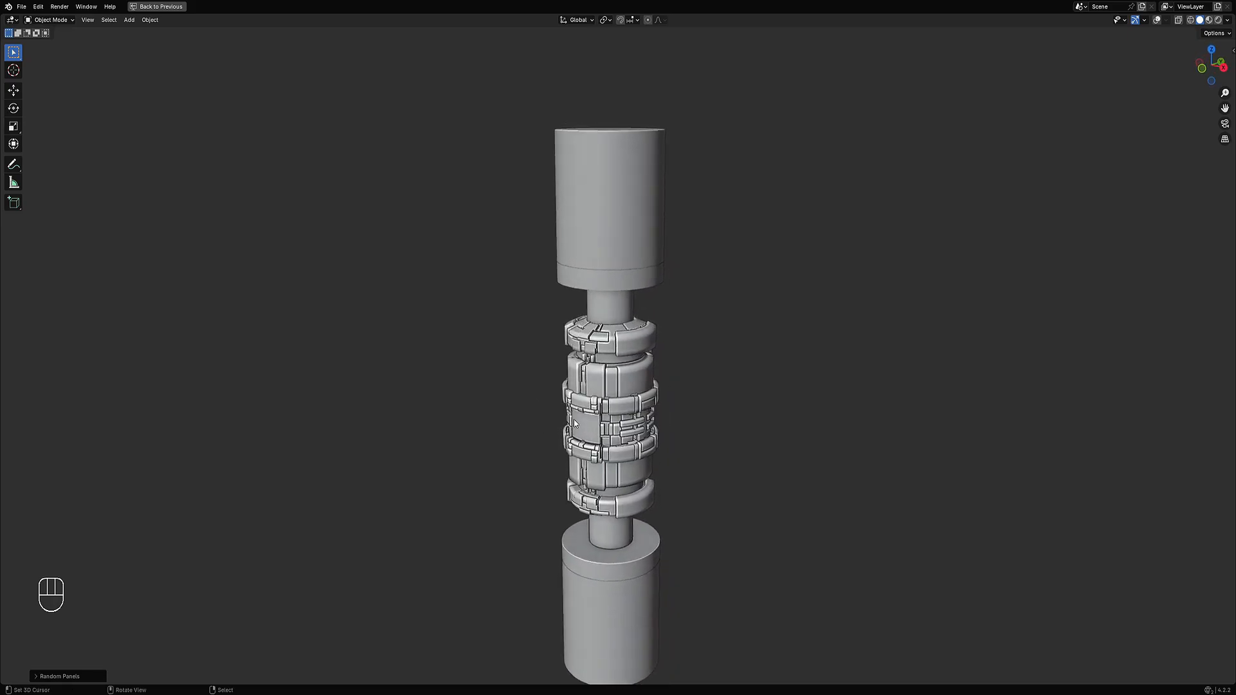
{"action": "middle_click_drag", "start_coordinate": [759, 297], "coordinate": [758, 302]}
- Raise the collar's panel seed step by step through 63 to 77, comparing the panel layouts
{"action": "key", "text": "F9"}
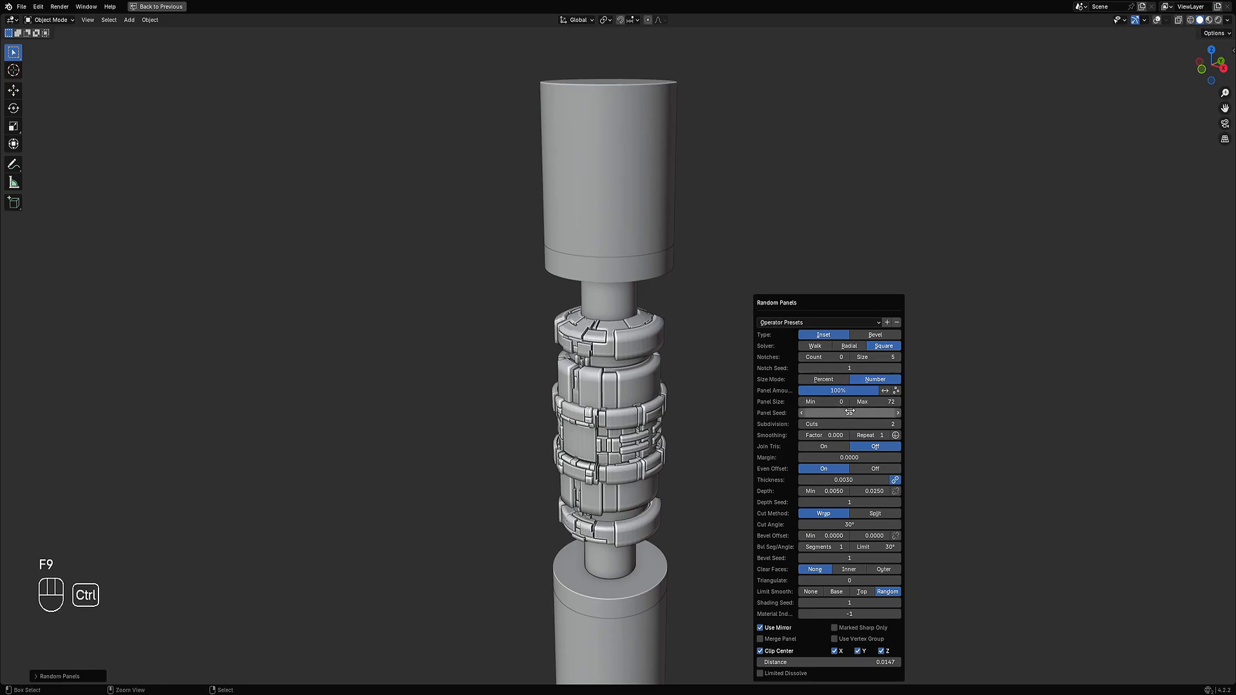
{"action": "scroll", "coordinate": [850, 412], "scroll_direction": "up", "scroll_amount": 1, "text": "ctrl"}
{"action": "scroll", "coordinate": [850, 413], "scroll_direction": "up", "scroll_amount": 6, "text": "ctrl"}
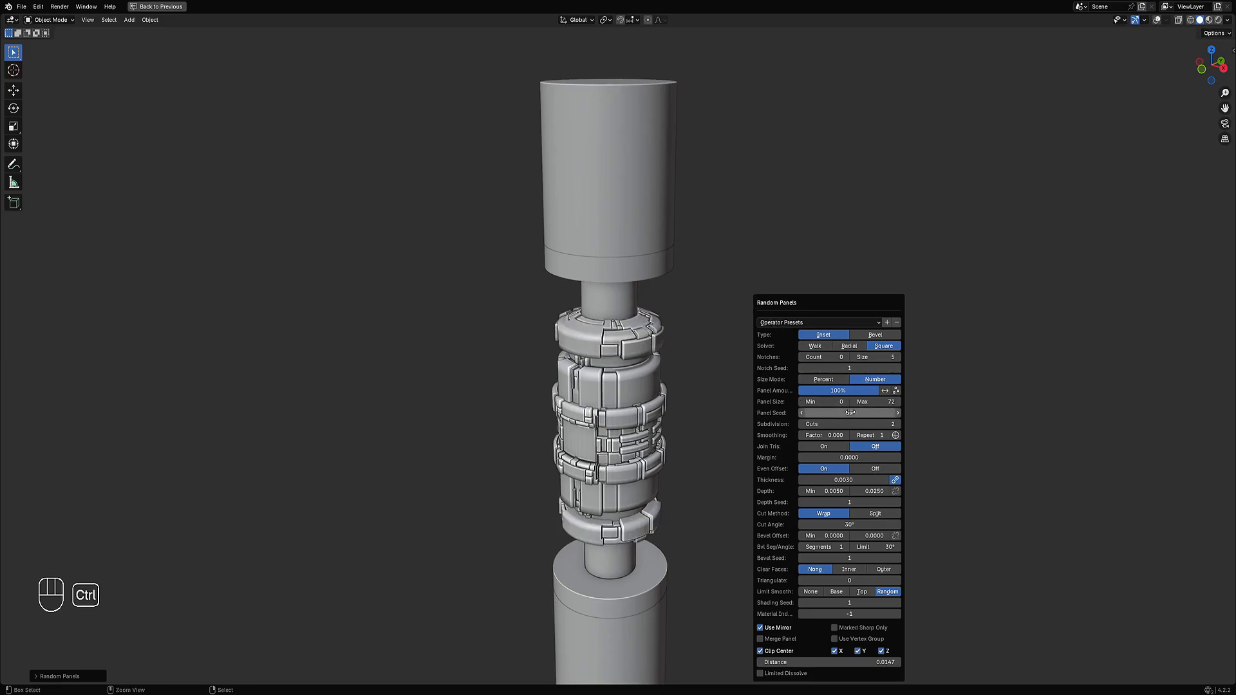
{"action": "scroll", "coordinate": [850, 413], "scroll_direction": "up", "scroll_amount": 1, "text": "ctrl"}
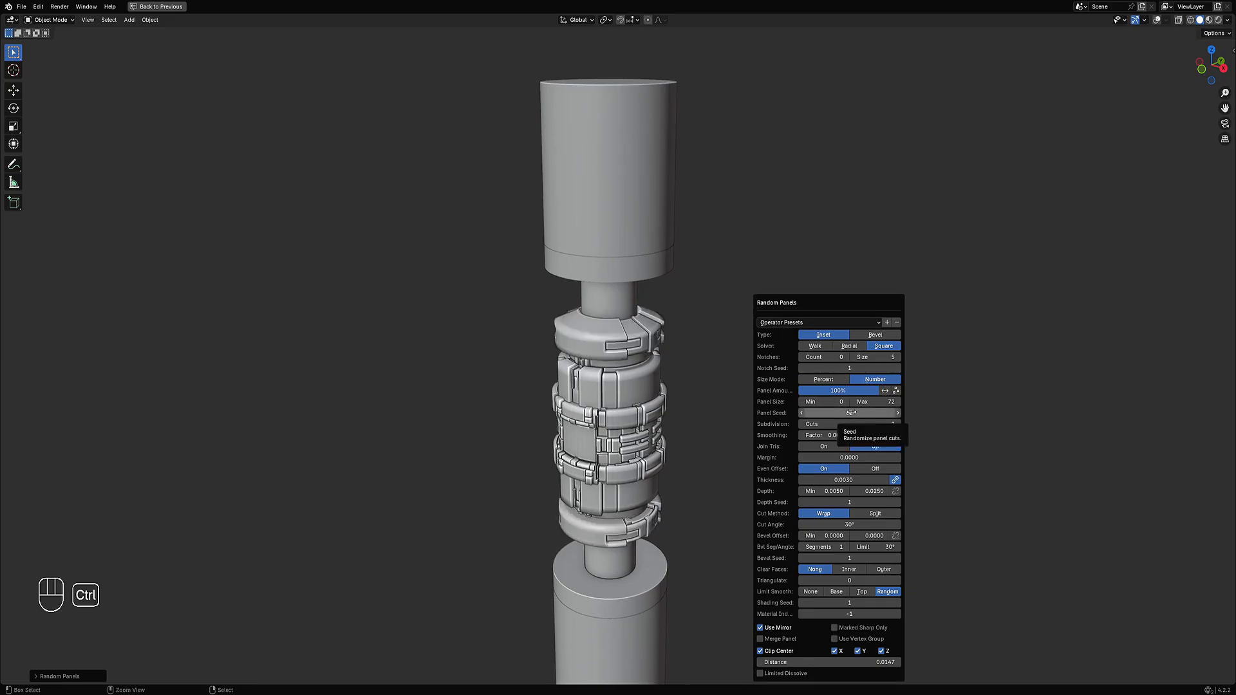
{"action": "scroll", "coordinate": [851, 413], "scroll_direction": "up", "scroll_amount": 3, "text": "ctrl"}
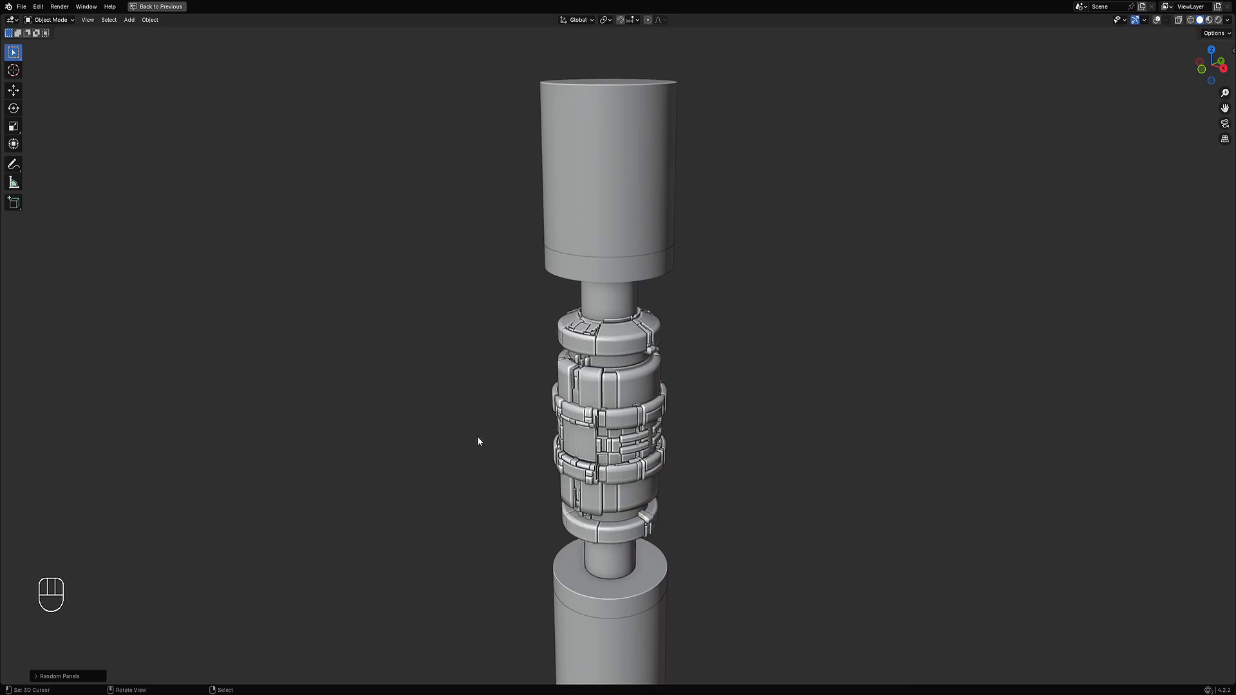
{"action": "middle_click_drag", "start_coordinate": [477, 442], "coordinate": [756, 364]}
{"action": "scroll", "coordinate": [579, 399], "scroll_direction": "up", "scroll_amount": 4}
{"action": "key", "text": "F9"}
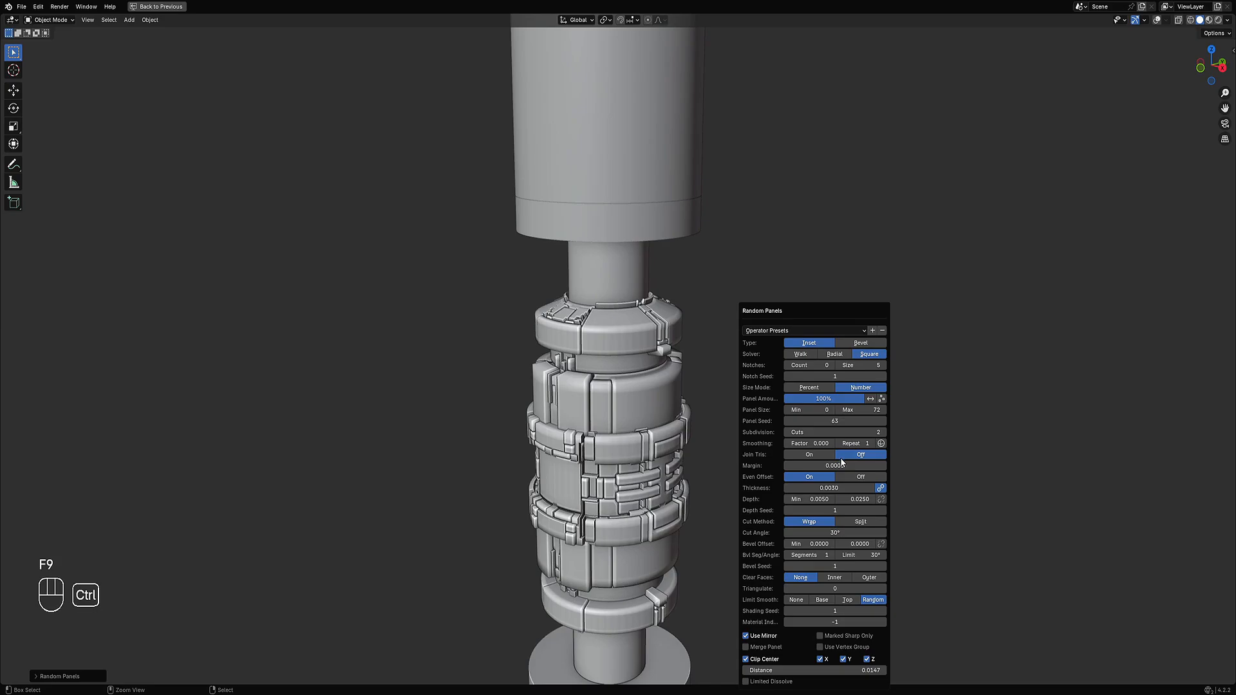
{"action": "scroll", "coordinate": [841, 419], "scroll_direction": "up", "scroll_amount": 1, "text": "ctrl"}
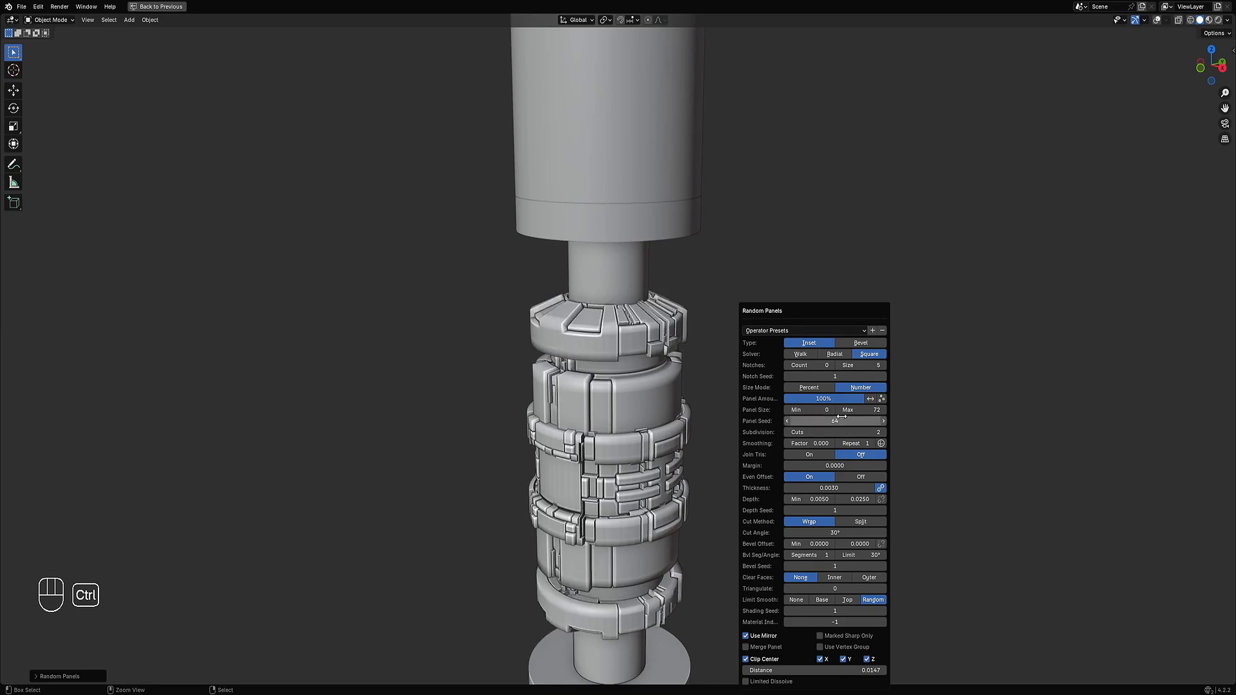
{"action": "scroll", "coordinate": [842, 418], "scroll_direction": "up", "scroll_amount": 1, "text": "ctrl"}
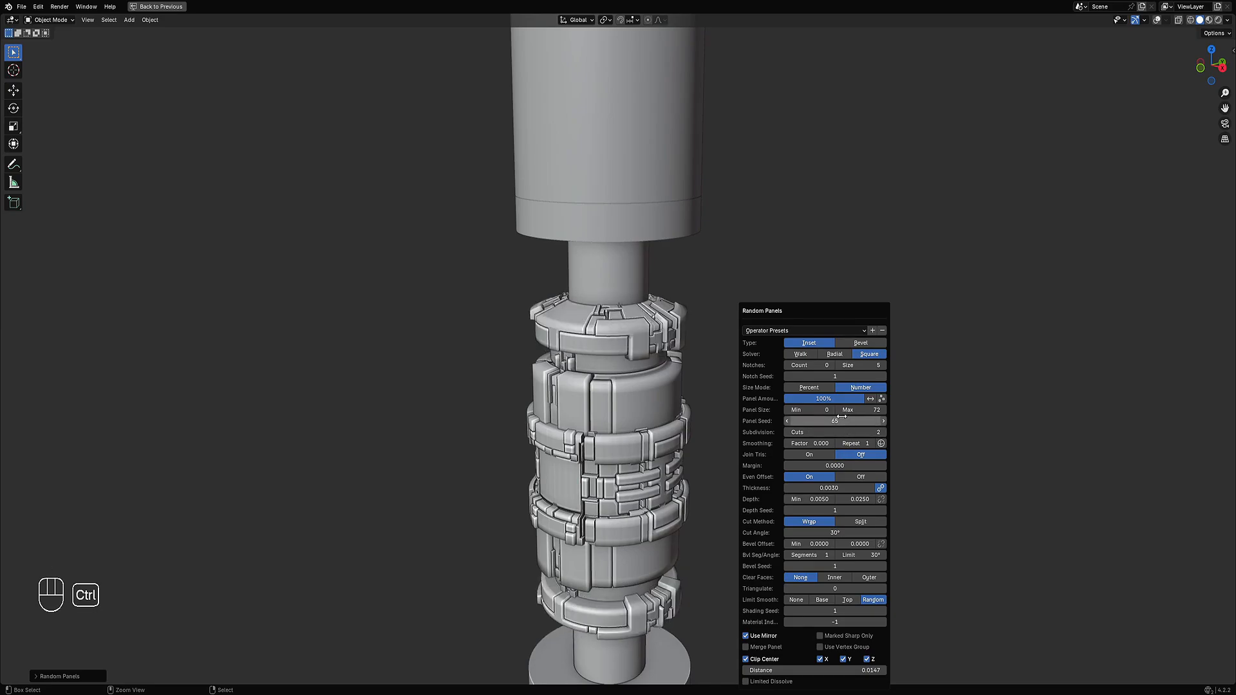
{"action": "scroll", "coordinate": [842, 418], "scroll_direction": "up", "scroll_amount": 4, "text": "ctrl"}
{"action": "scroll", "coordinate": [842, 418], "scroll_direction": "up", "scroll_amount": 3, "text": "ctrl"}
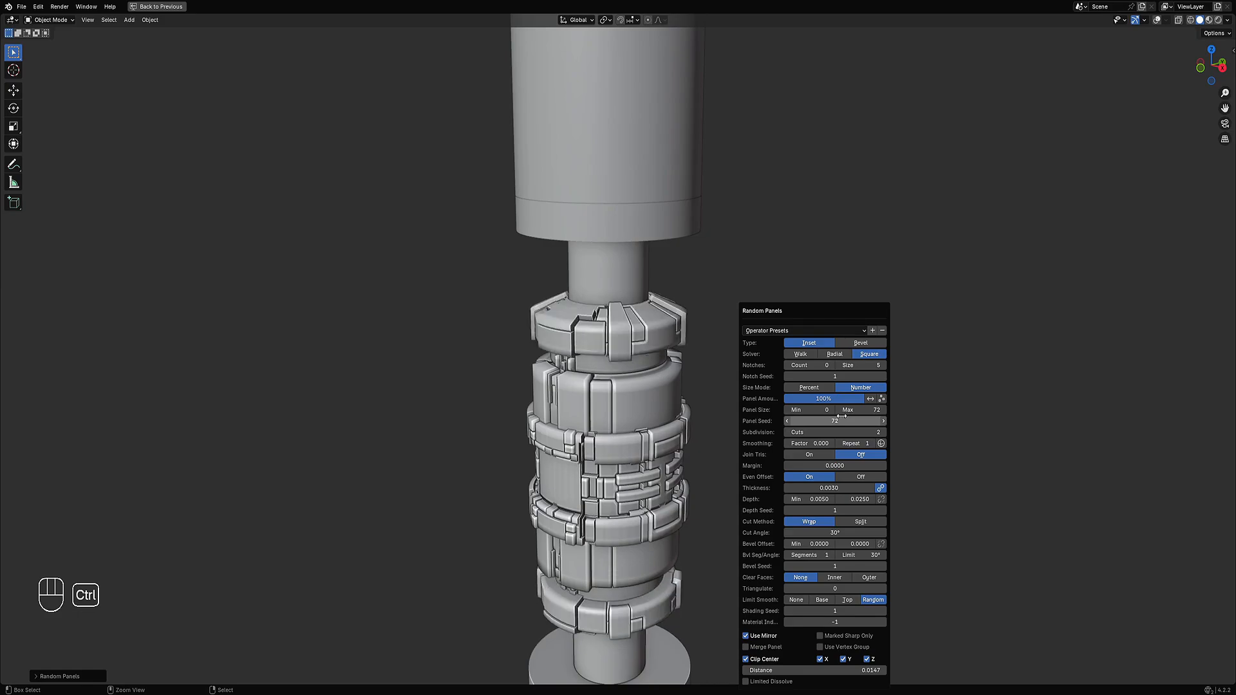
{"action": "scroll", "coordinate": [842, 416], "scroll_direction": "up", "scroll_amount": 4, "text": "ctrl"}
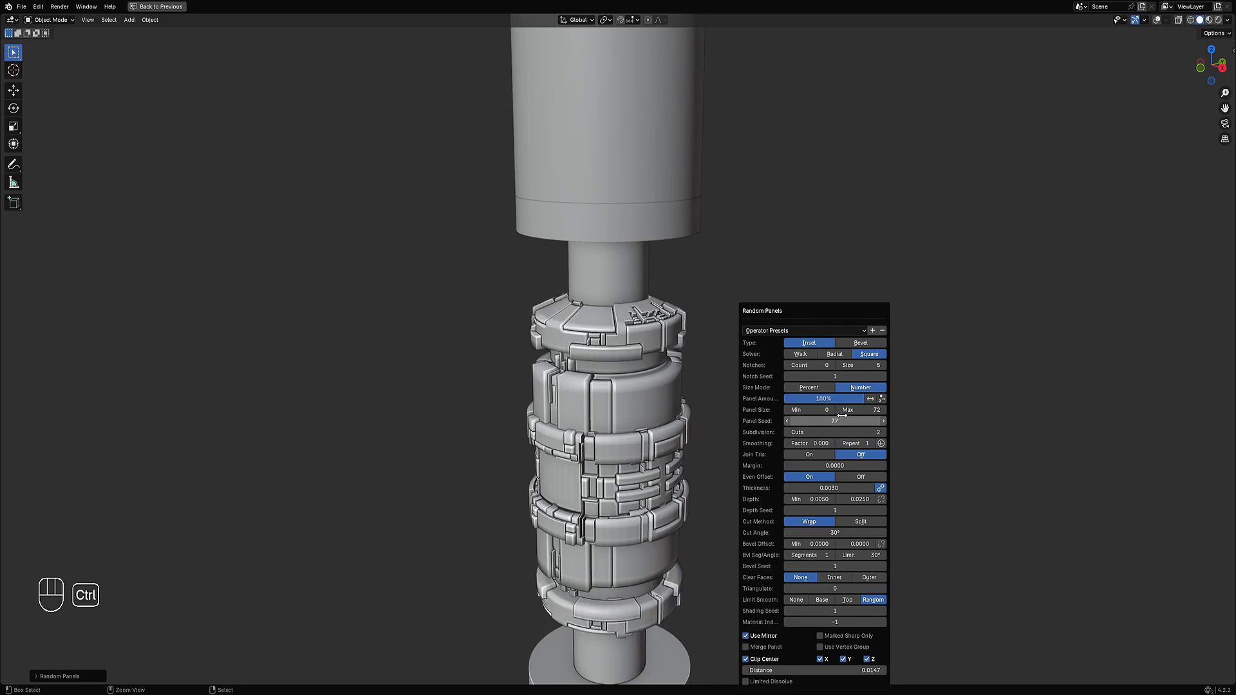
- Set the collar's panel size to minimum 5 and maximum 90, and cycle the panel seed past 83 for a new layout
{"action": "middle_click_drag", "start_coordinate": [661, 337], "coordinate": [771, 322]}
{"action": "key", "text": "F9"}
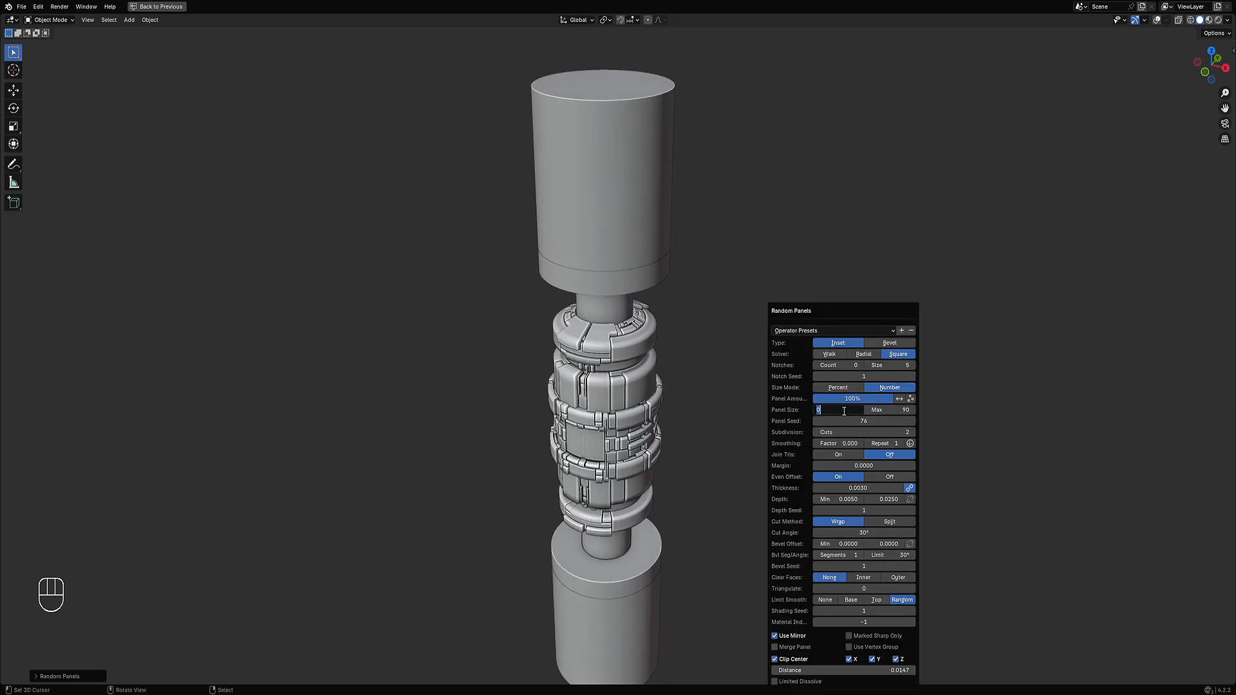
{"action": "type", "text": "5"}
{"action": "key", "text": "Return"}
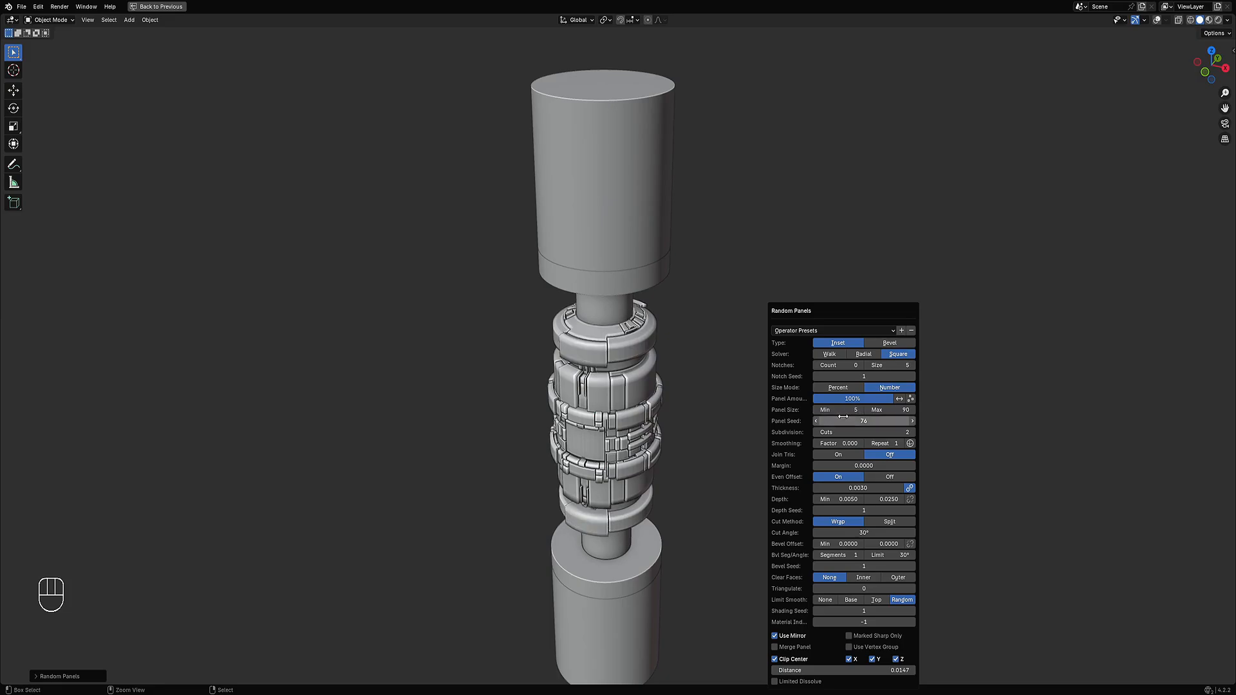
{"action": "scroll", "coordinate": [843, 417], "scroll_direction": "up", "scroll_amount": 7, "text": "ctrl"}
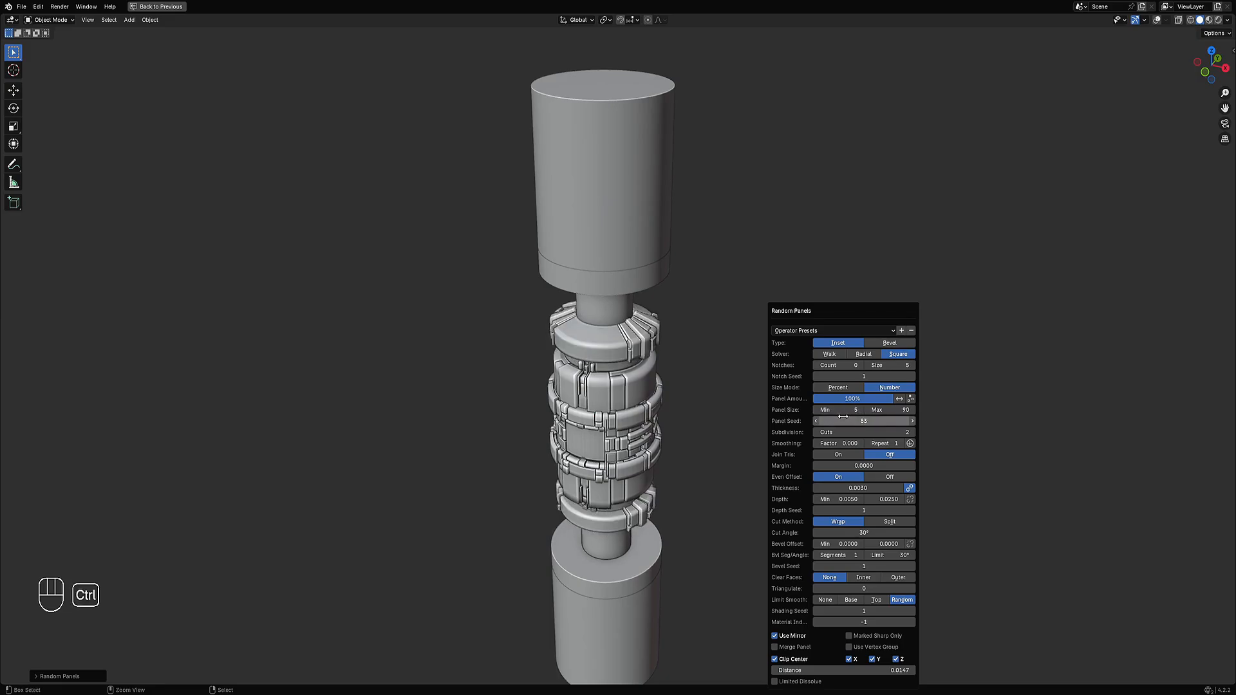
{"action": "scroll", "coordinate": [843, 417], "scroll_direction": "up", "scroll_amount": 6, "text": "ctrl"}
- Clear the face selection and select the linked flat faces of the narrow neck between the collar and the large cylinder
{"action": "middle_click_drag", "start_coordinate": [686, 386], "coordinate": [704, 406]}
{"action": "scroll", "coordinate": [693, 329], "scroll_direction": "up", "scroll_amount": 3}
{"action": "key", "text": "shift+ctrl+a"}
{"action": "scroll", "coordinate": [716, 419], "scroll_direction": "up", "scroll_amount": 3}
{"action": "key", "text": "shift+f"}
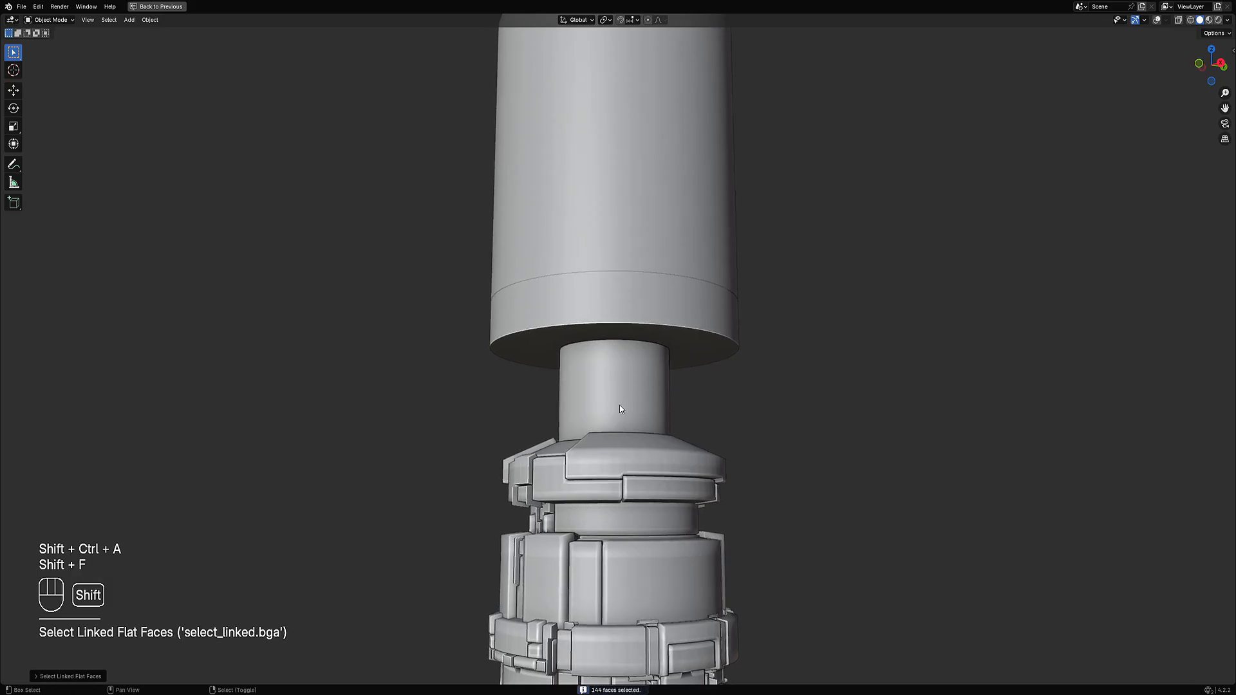
- Apply Random Panels to the narrow neck with two subdivision cuts
{"action": "middle_click_drag", "start_coordinate": [620, 409], "coordinate": [645, 412]}
{"action": "key", "text": "shift+q"}
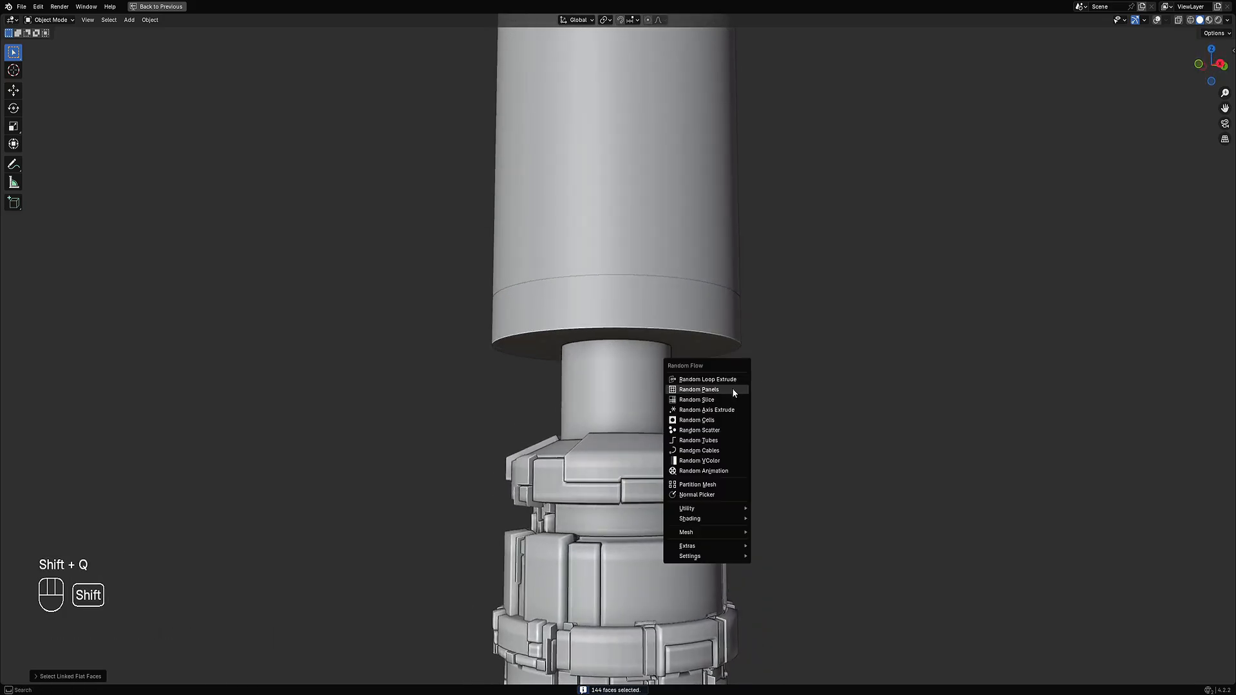
{"action": "left_click", "coordinate": [733, 393]}
{"action": "scroll", "coordinate": [816, 433], "scroll_direction": "up", "scroll_amount": 3, "text": "ctrl"}
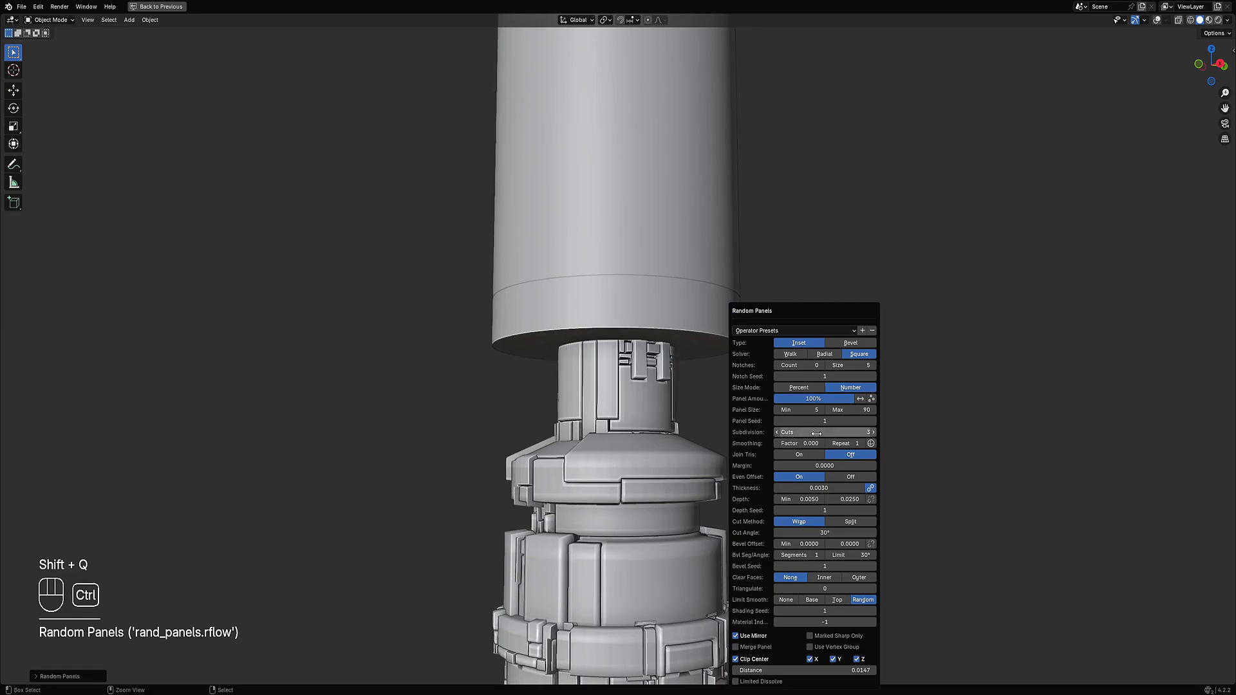
{"action": "scroll", "coordinate": [817, 433], "scroll_direction": "up", "scroll_amount": 2, "text": "ctrl"}
{"action": "scroll", "coordinate": [641, 447], "scroll_direction": "down", "scroll_amount": 7}
{"action": "scroll", "coordinate": [640, 447], "scroll_direction": "up", "scroll_amount": 3}
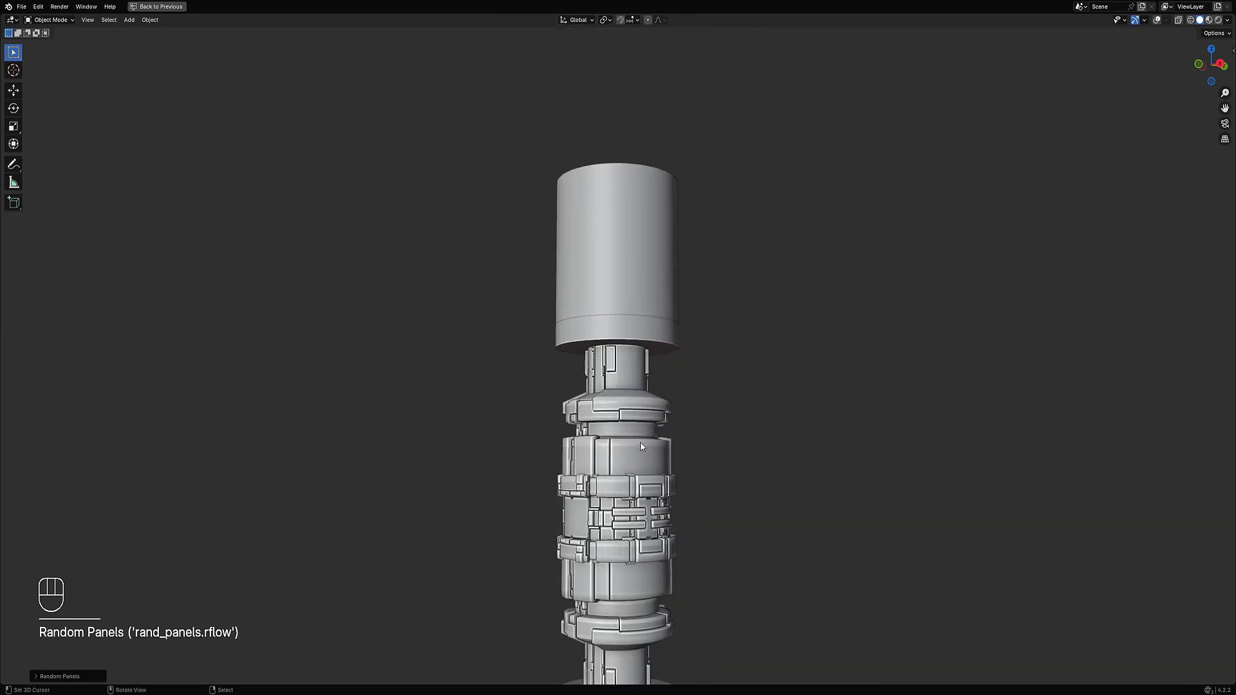
- Set the neck panels' maximum size to 40 and check the layout from another angle
{"action": "scroll", "coordinate": [743, 423], "scroll_direction": "up", "scroll_amount": 3}
{"action": "key", "text": "F9"}
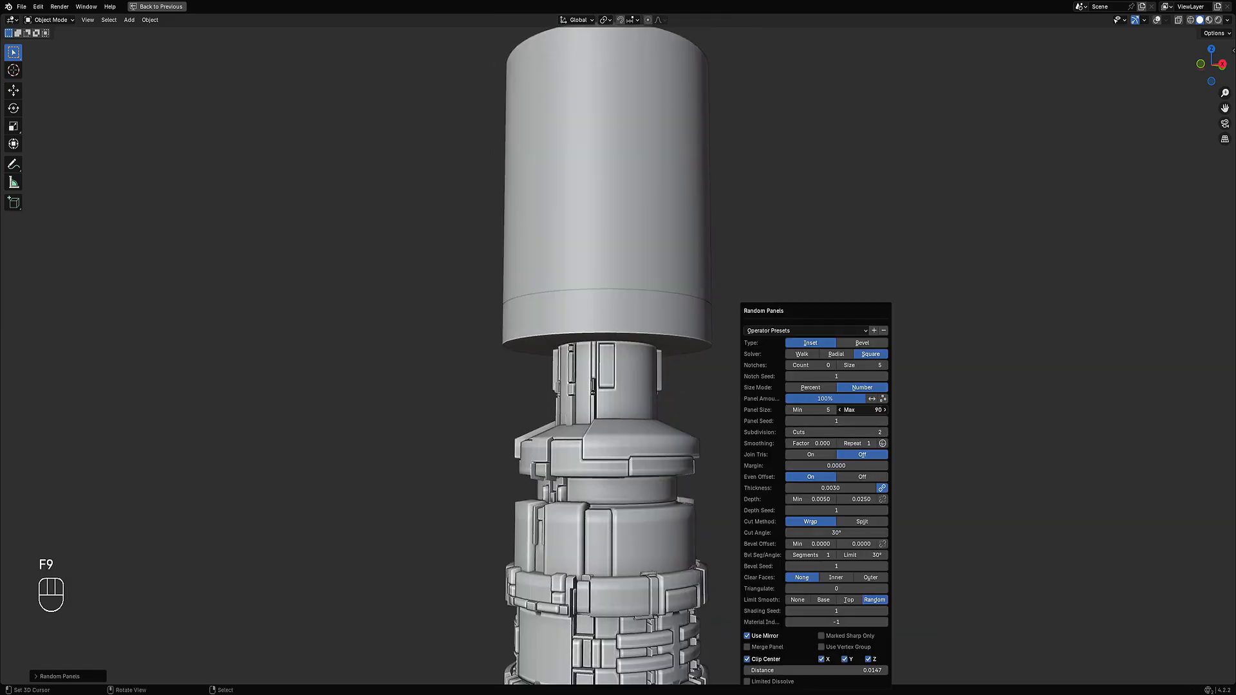
{"action": "type", "text": "0"}
{"action": "key", "text": "Return"}
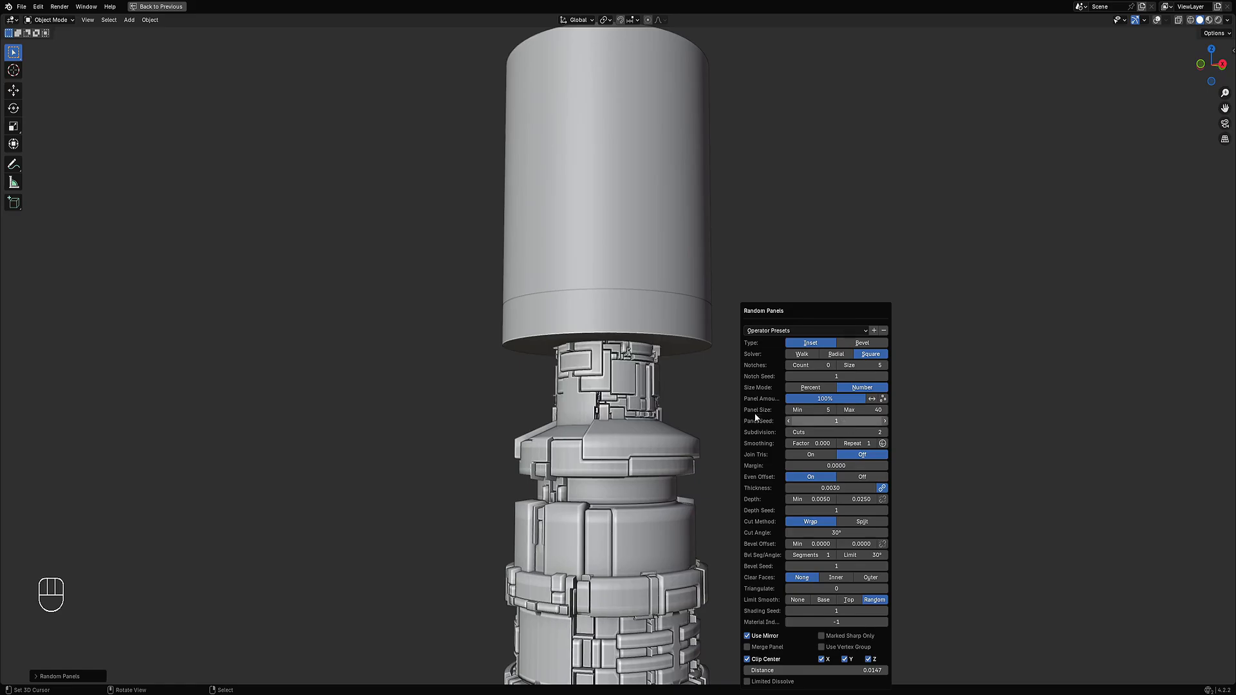
{"action": "scroll", "coordinate": [693, 396], "scroll_direction": "down", "scroll_amount": 6}
{"action": "scroll", "coordinate": [666, 383], "scroll_direction": "up", "scroll_amount": 7}
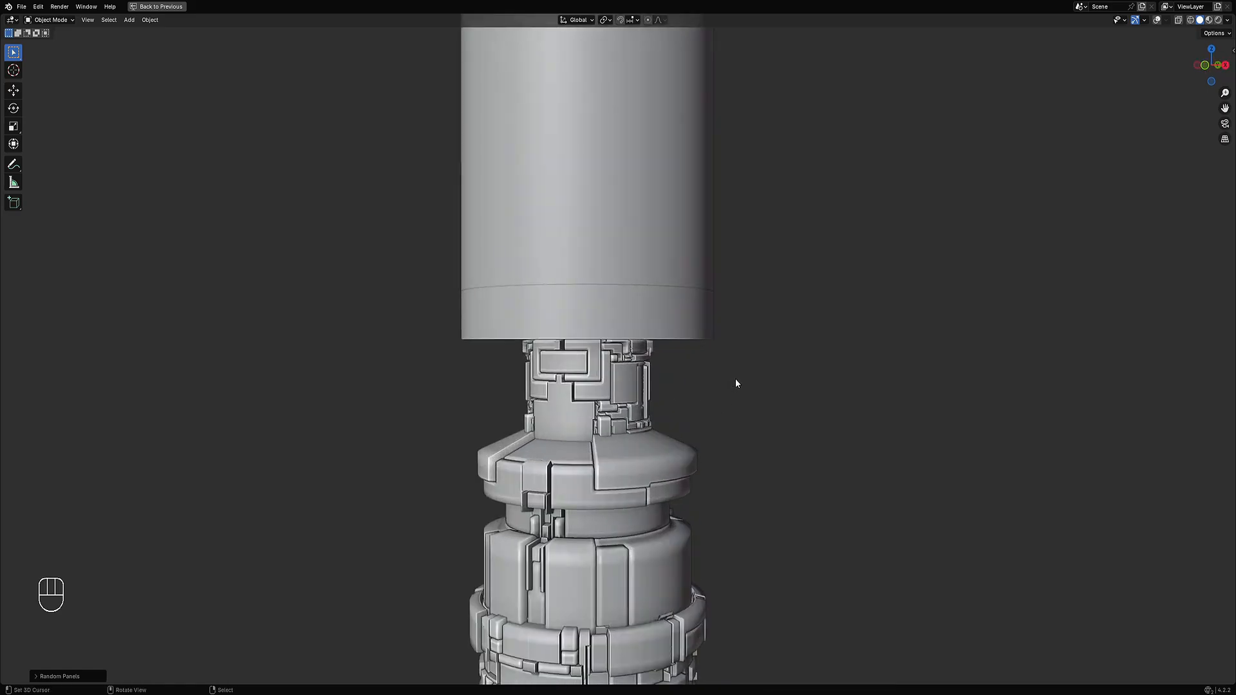
- Set the neck's panel seed to 8 and its maximum panel size to 60
{"action": "key", "text": "F9"}
{"action": "scroll", "coordinate": [815, 425], "scroll_direction": "up", "scroll_amount": 4, "text": "ctrl"}
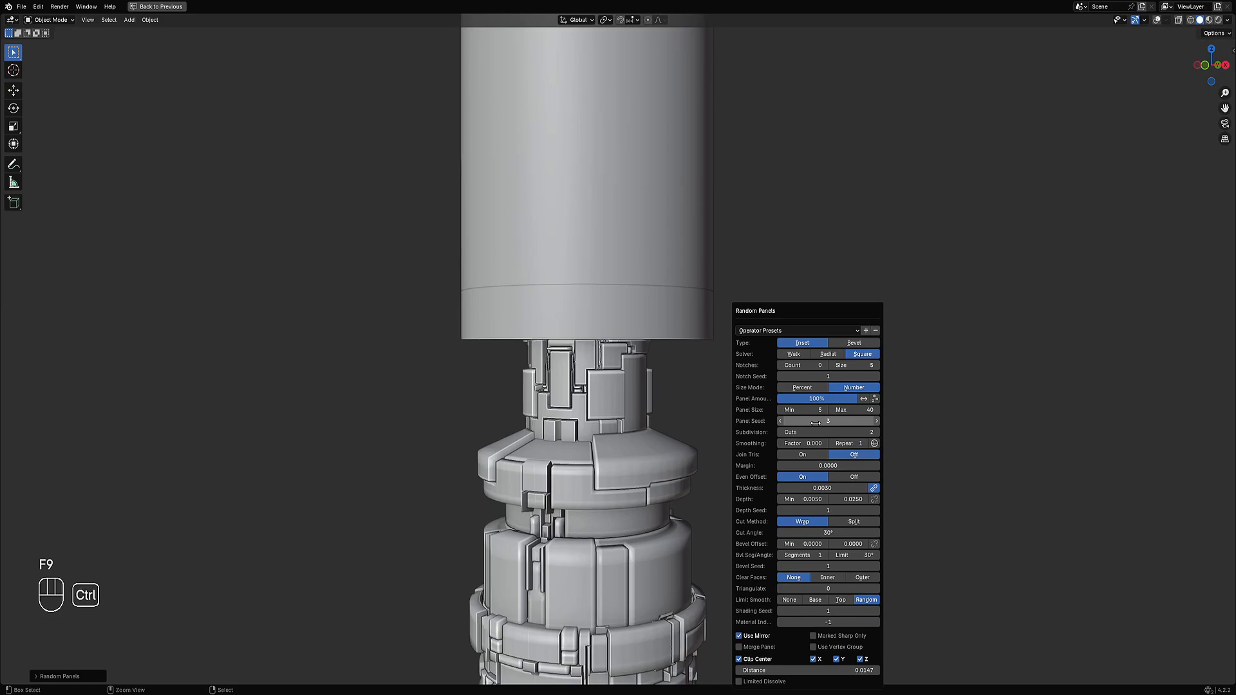
{"action": "scroll", "coordinate": [816, 423], "scroll_direction": "up", "scroll_amount": 2, "text": "ctrl"}
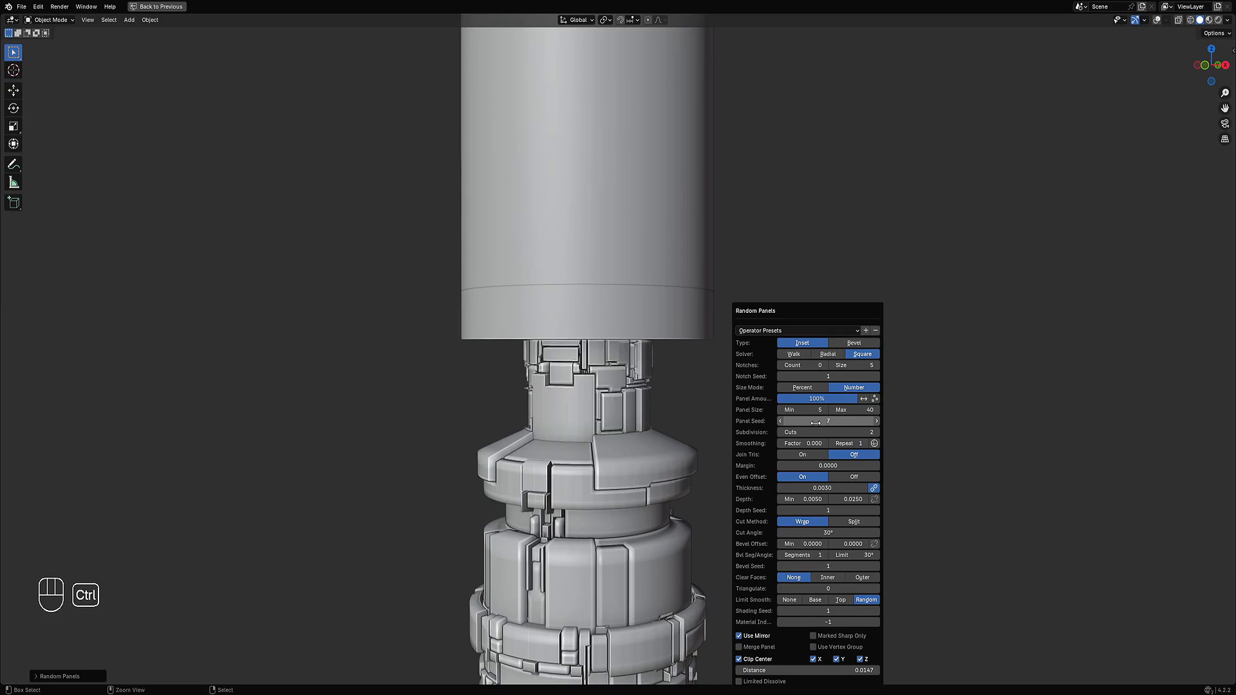
{"action": "scroll", "coordinate": [816, 422], "scroll_direction": "up", "scroll_amount": 1, "text": "ctrl"}
{"action": "double_click", "coordinate": [853, 410]}
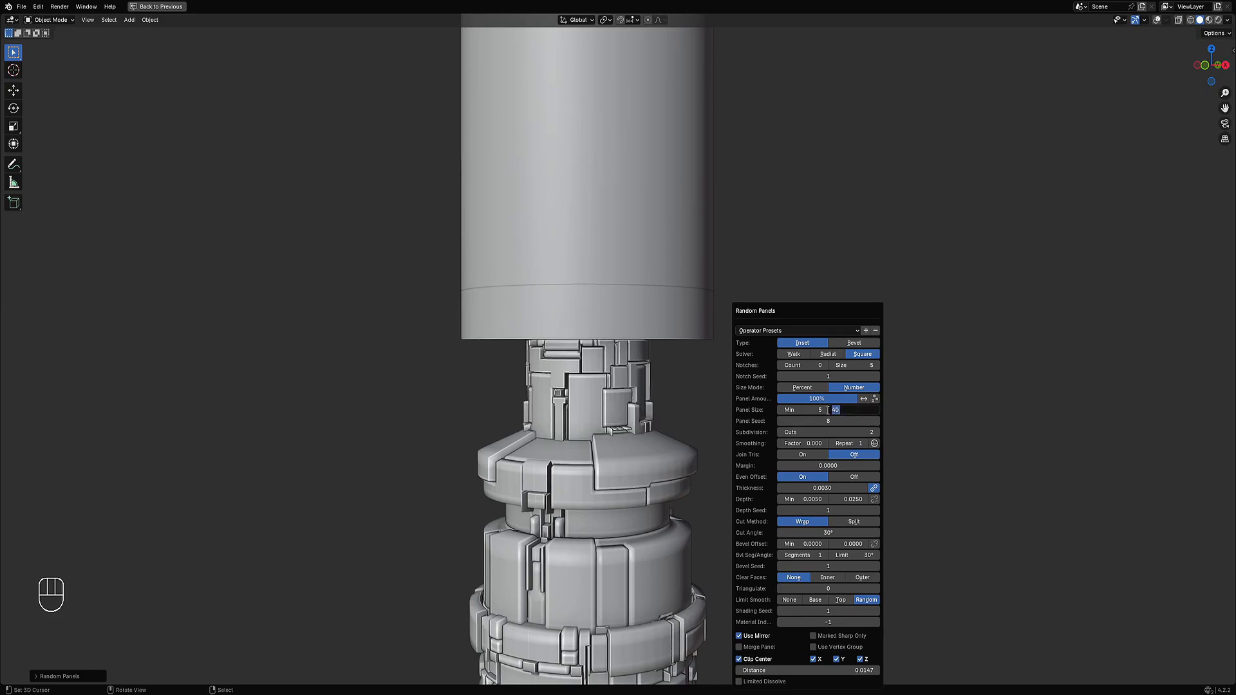
{"action": "type", "text": "60"}
{"action": "key", "text": "Return"}
{"action": "scroll", "coordinate": [894, 417], "scroll_direction": "down", "scroll_amount": 3}
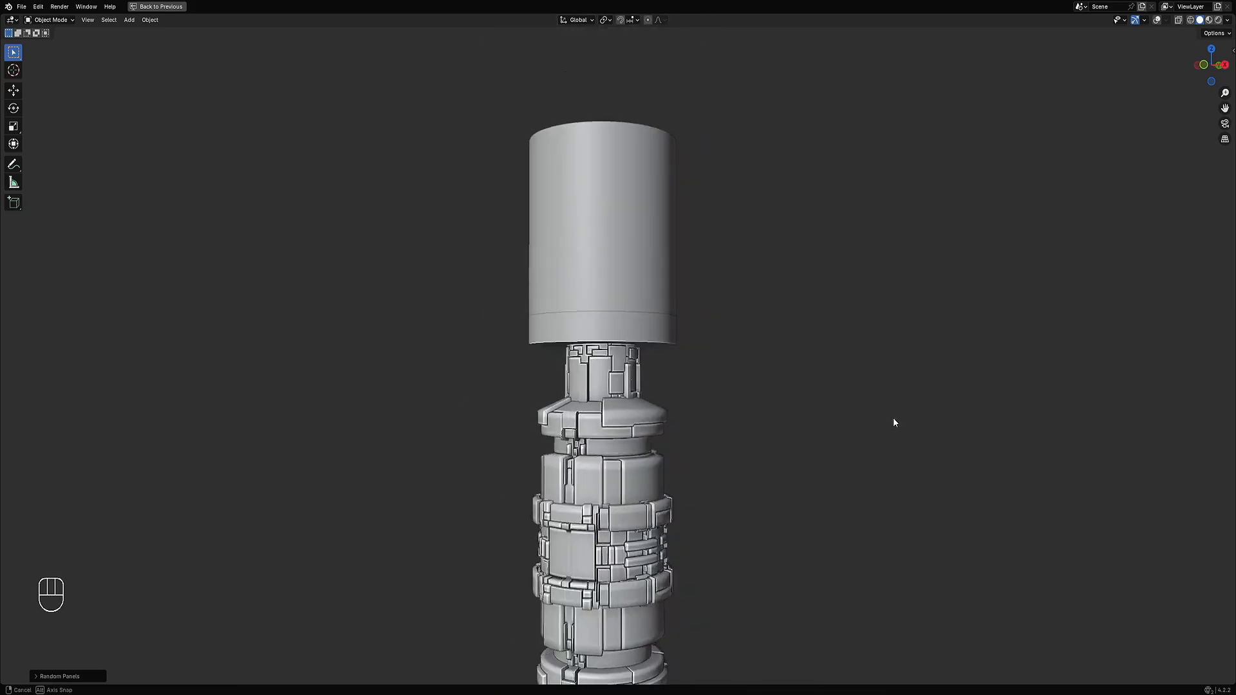
- Raise the neck's panel seed to 21
{"action": "middle_click_drag", "start_coordinate": [894, 418], "coordinate": [815, 436]}
{"action": "scroll", "coordinate": [815, 437], "scroll_direction": "down", "scroll_amount": 2}
{"action": "middle_click_drag", "start_coordinate": [753, 406], "coordinate": [747, 393], "text": "shift"}
{"action": "scroll", "coordinate": [747, 393], "scroll_direction": "up", "scroll_amount": 1}
{"action": "scroll", "coordinate": [749, 397], "scroll_direction": "up", "scroll_amount": 1}
{"action": "key", "text": "F9"}
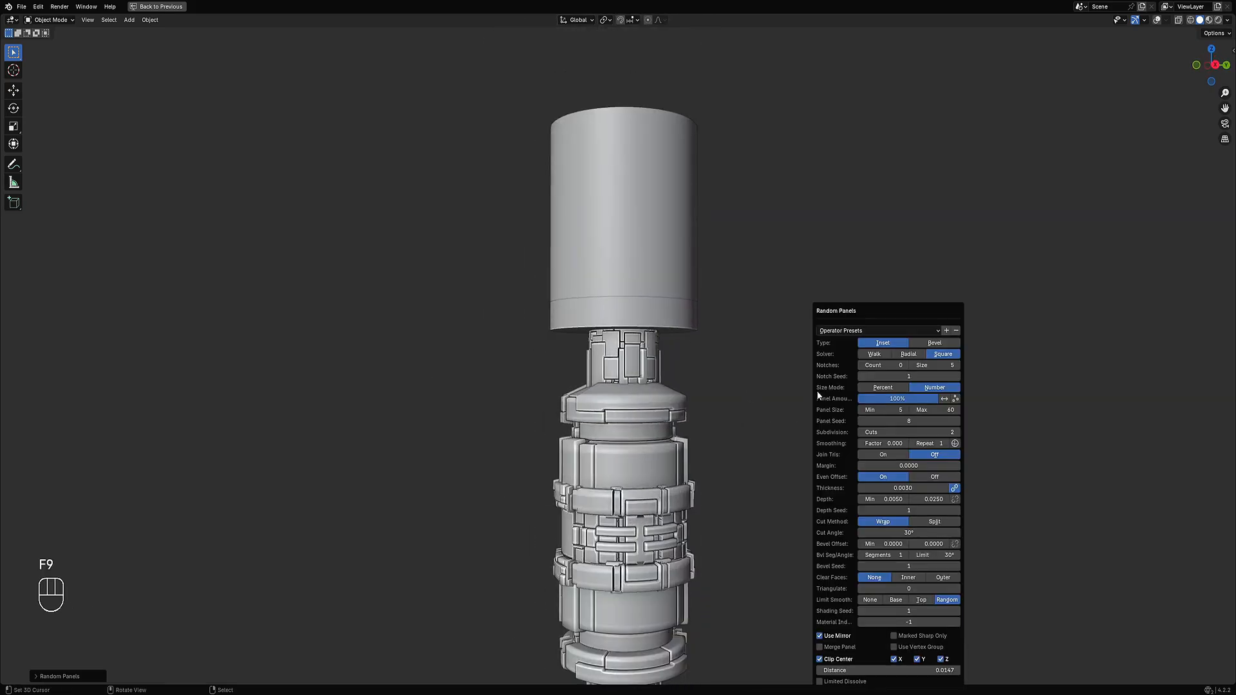
{"action": "scroll", "coordinate": [903, 420], "scroll_direction": "up", "scroll_amount": 4, "text": "ctrl"}
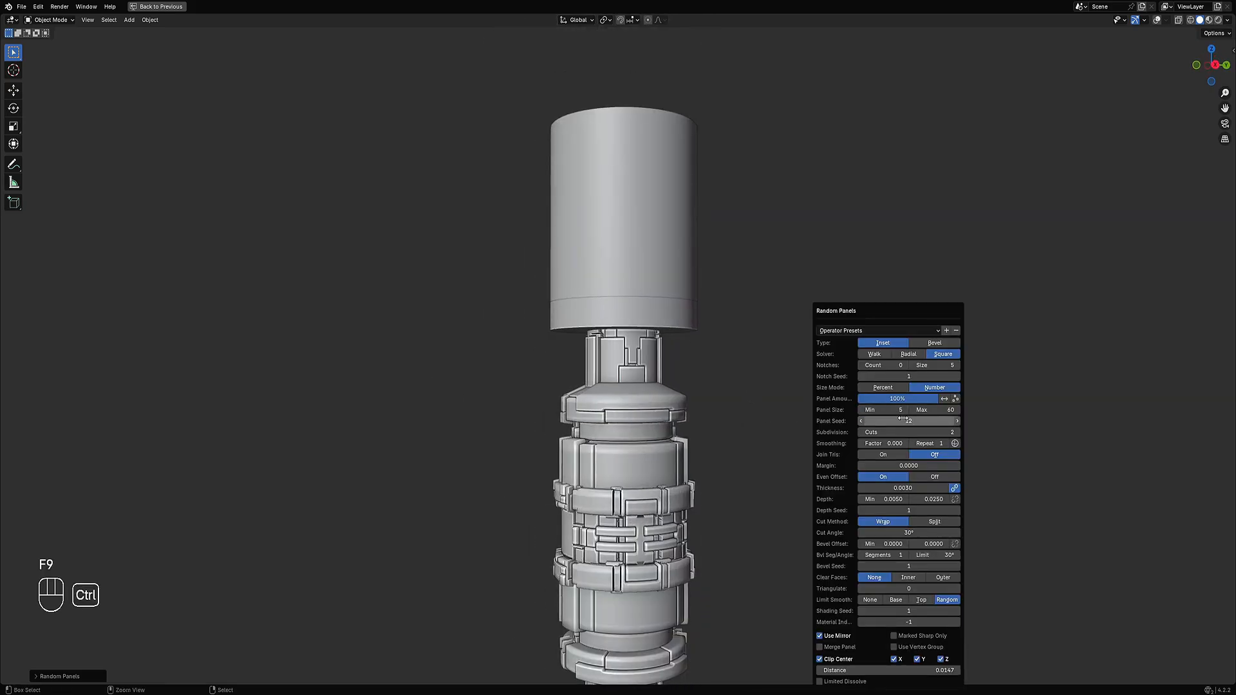
{"action": "scroll", "coordinate": [902, 420], "scroll_direction": "up", "scroll_amount": 5, "text": "ctrl"}
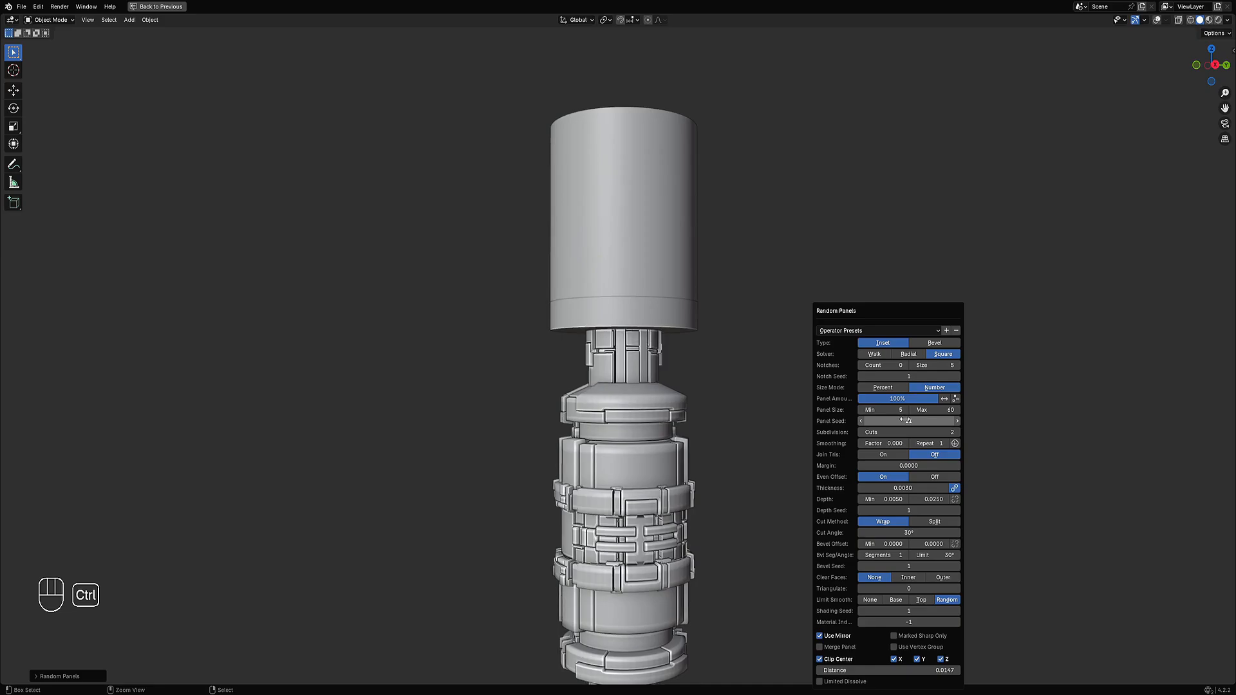
{"action": "scroll", "coordinate": [906, 420], "scroll_direction": "up", "scroll_amount": 2, "text": "ctrl"}
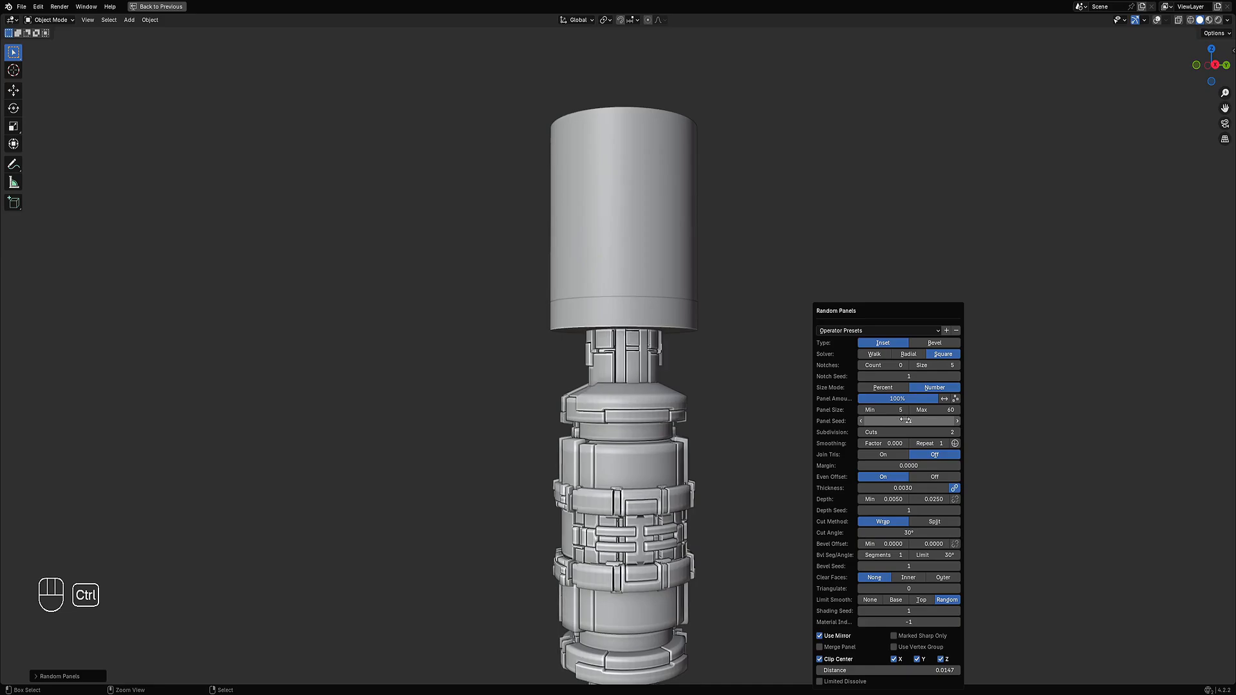
- Try the Radial, Square and Walk solvers on the neck panels and inspect the Walk layout up close
{"action": "left_click", "coordinate": [920, 355]}
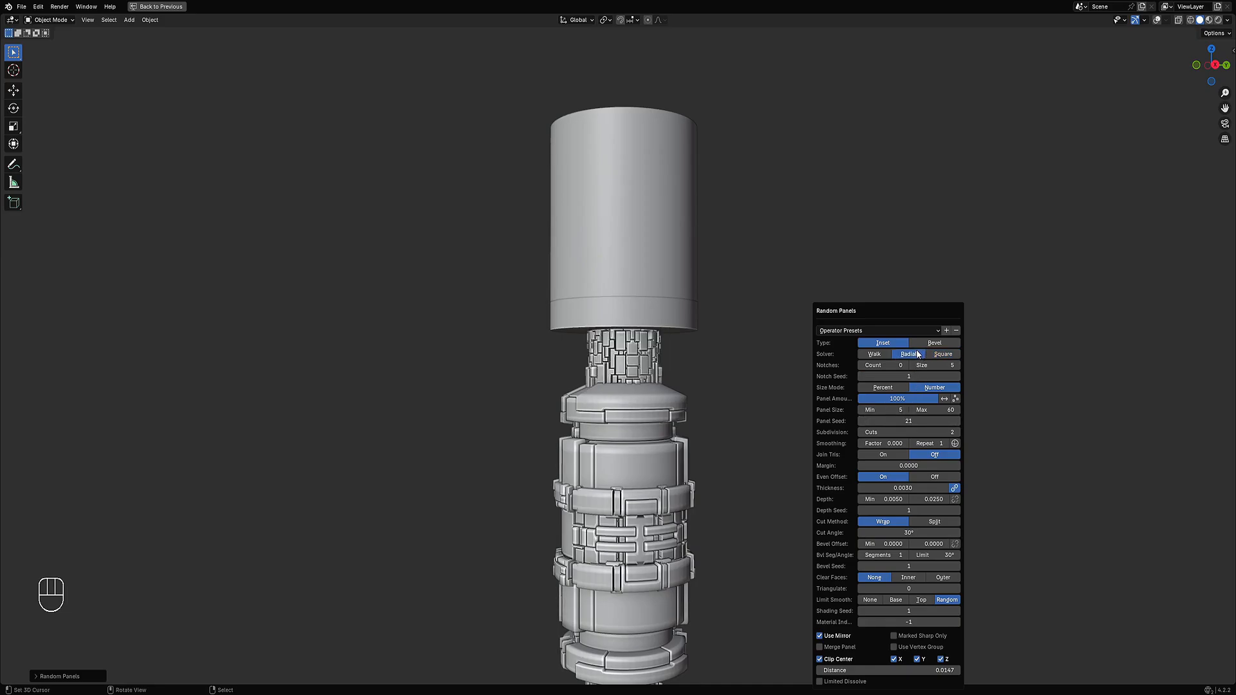
{"action": "left_click", "coordinate": [884, 355]}
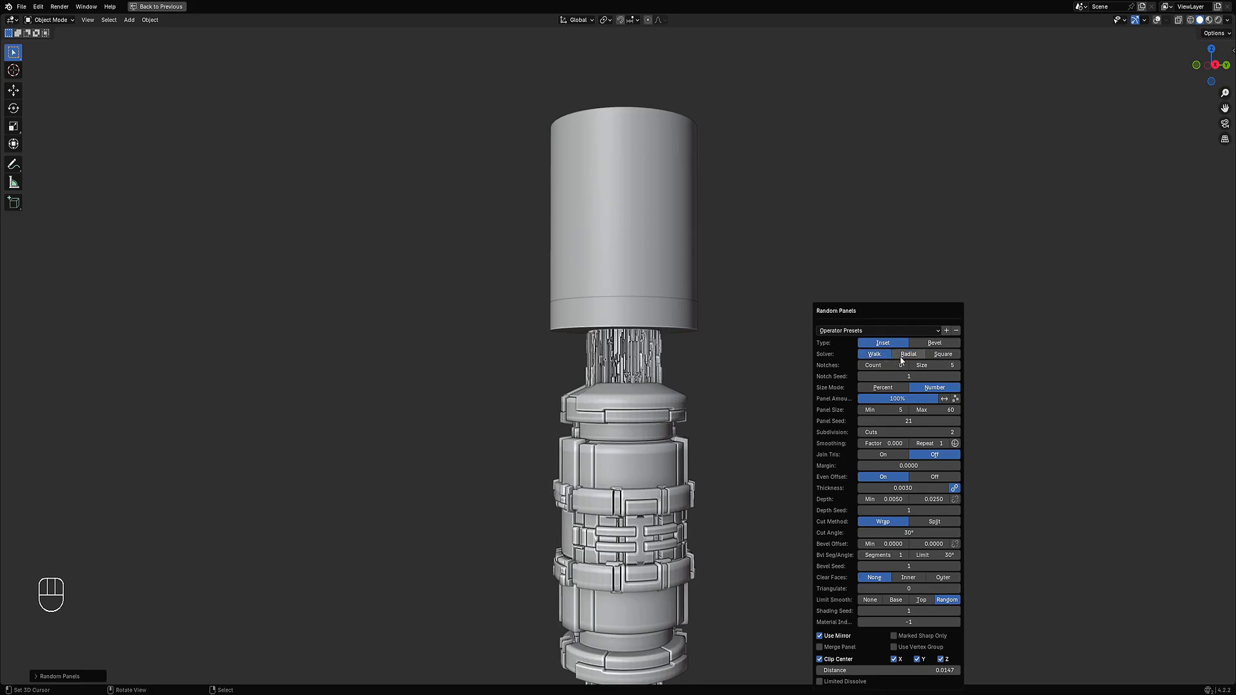
{"action": "left_click", "coordinate": [937, 356]}
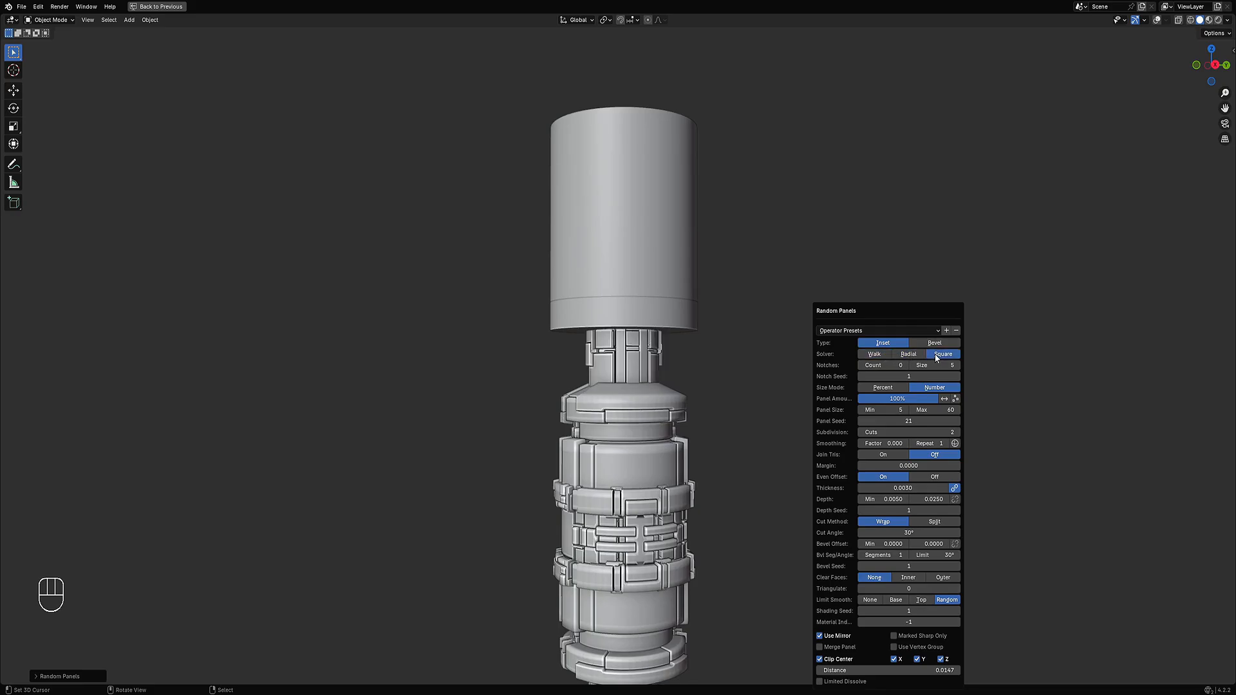
{"action": "left_click", "coordinate": [879, 358]}
{"action": "middle_click_drag", "start_coordinate": [392, 462], "coordinate": [535, 455]}
{"action": "scroll", "coordinate": [535, 455], "scroll_direction": "up", "scroll_amount": 5}
{"action": "mouse_move", "coordinate": [744, 438]}
{"action": "middle_mouse_down"}
{"action": "mouse_move", "coordinate": [712, 436]}
{"action": "mouse_move", "coordinate": [727, 427]}
{"action": "middle_mouse_up"}
{"action": "scroll", "coordinate": [778, 433], "scroll_direction": "down", "scroll_amount": 2}
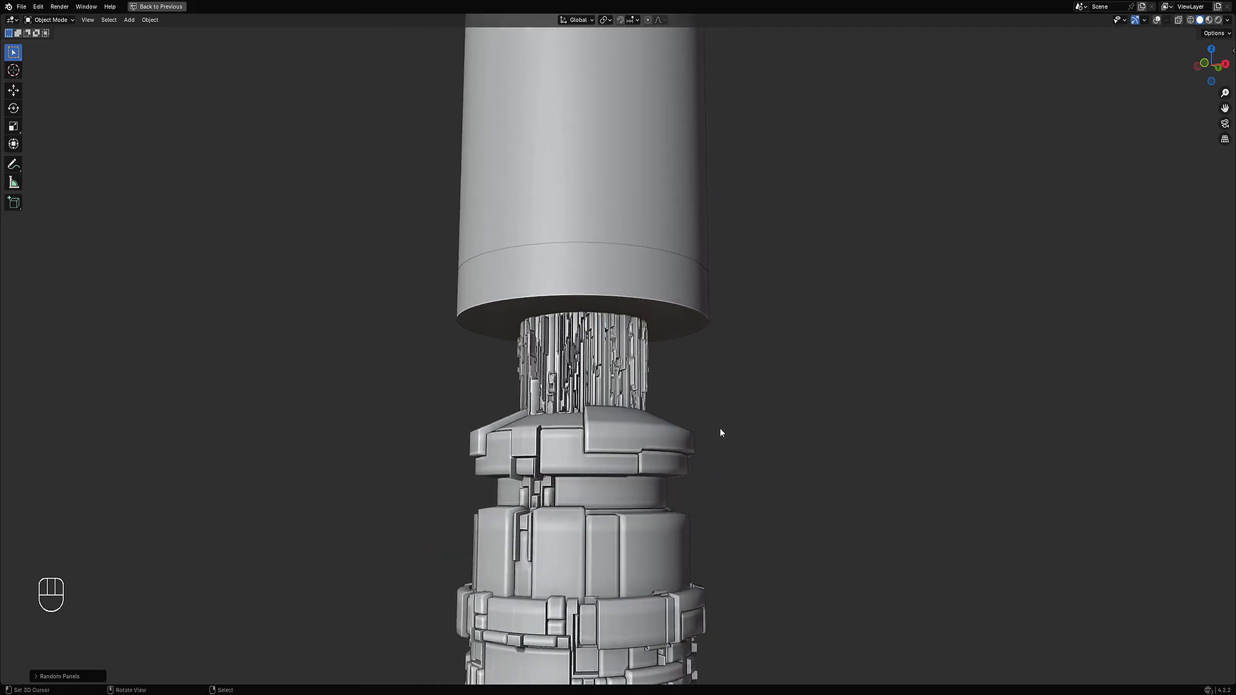
- Try the Walk solver's Shortest path on the neck panels with a maximum panel size of 396
{"action": "key", "text": "F9"}
{"action": "left_click", "coordinate": [804, 355]}
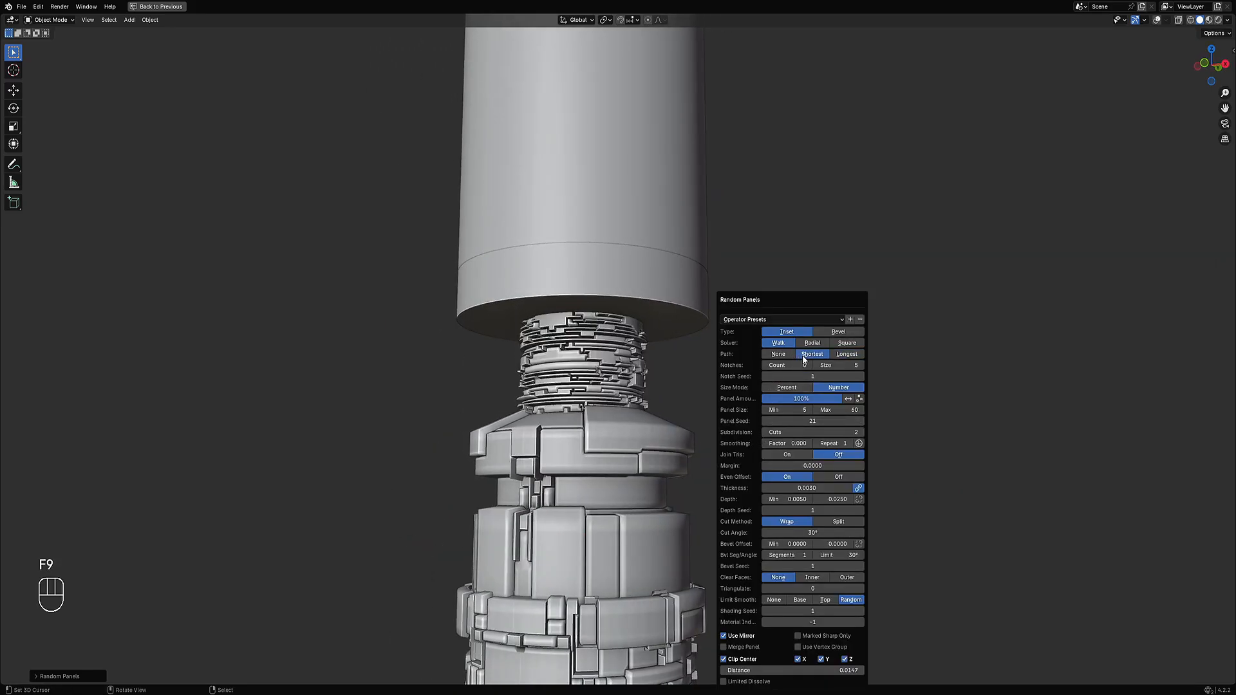
{"action": "left_click", "coordinate": [780, 355]}
{"action": "left_click", "coordinate": [806, 356]}
{"action": "left_click_drag", "start_coordinate": [834, 410], "coordinate": [946, 411]}
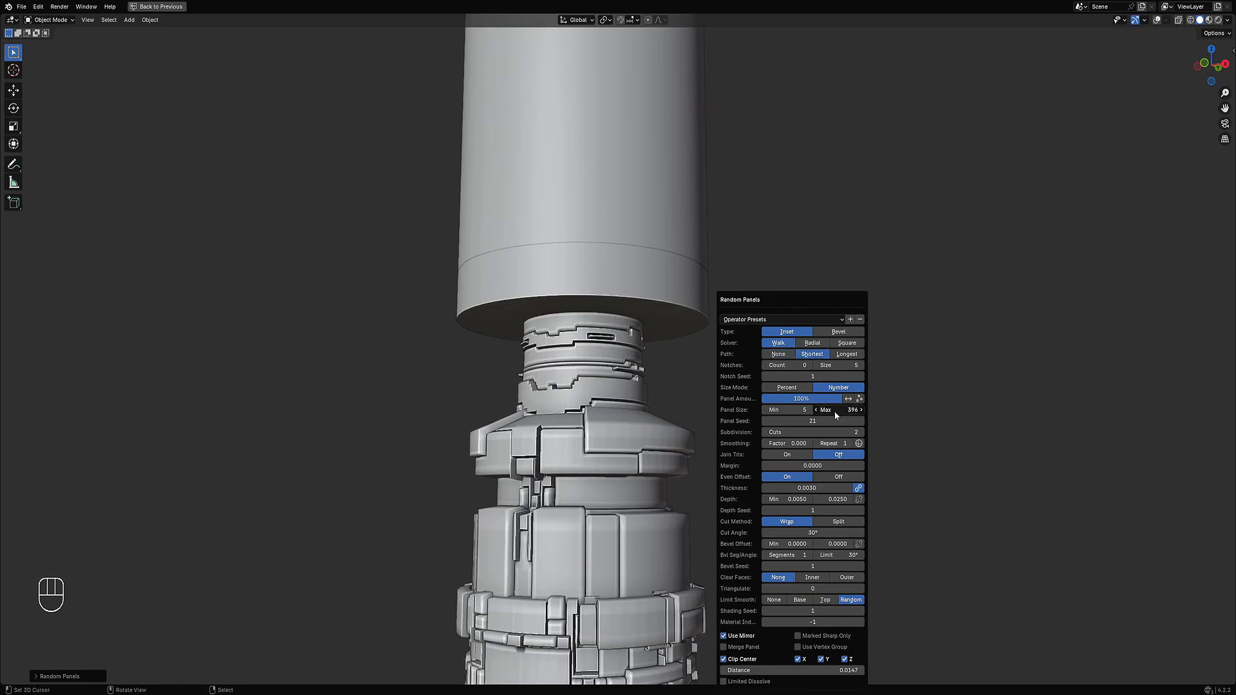
{"action": "key", "text": "BackSpace"}
- Try the Radial solver on the neck with a maximum panel size of 334 and return to the Square solver
{"action": "left_click", "coordinate": [810, 348]}
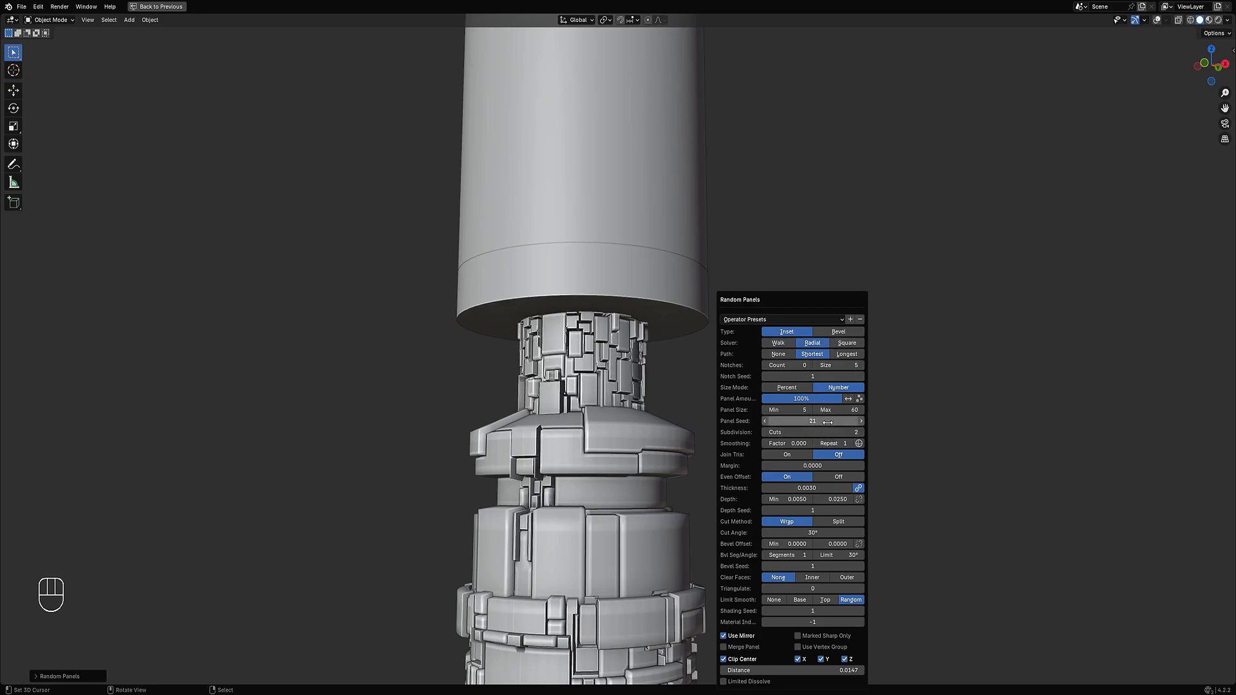
{"action": "left_click_drag", "start_coordinate": [838, 411], "coordinate": [933, 410]}
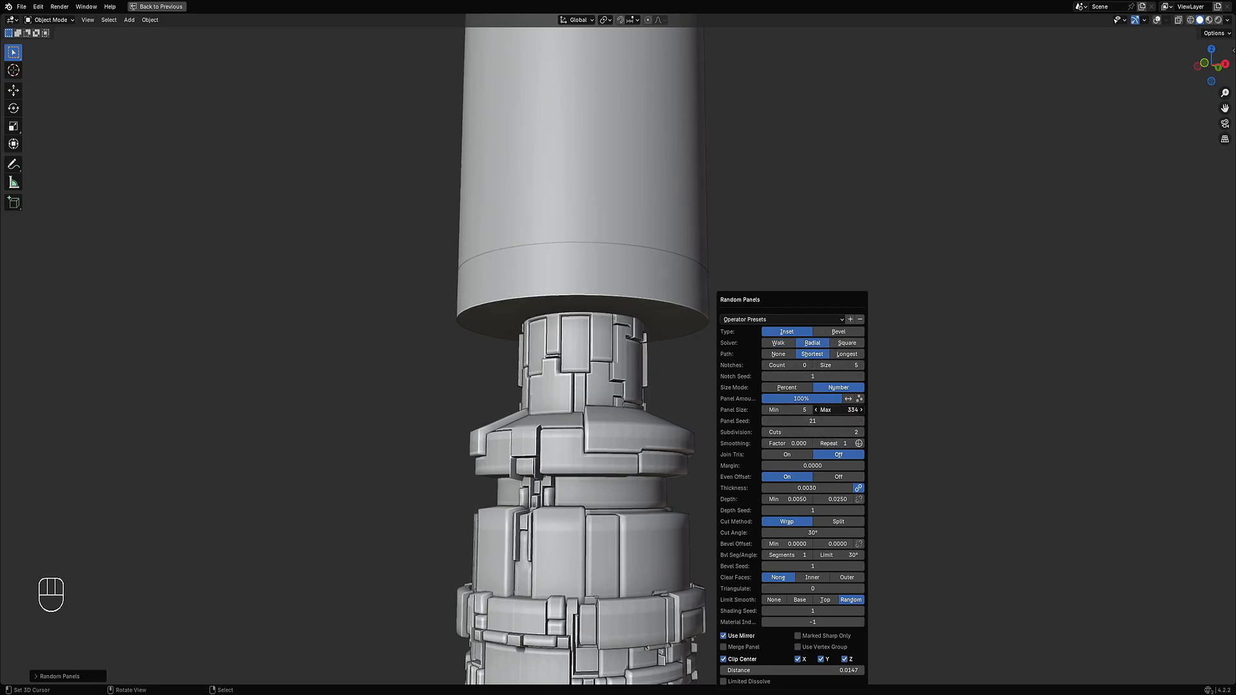
{"action": "right_click", "coordinate": [838, 410]}
{"action": "left_click", "coordinate": [842, 345]}
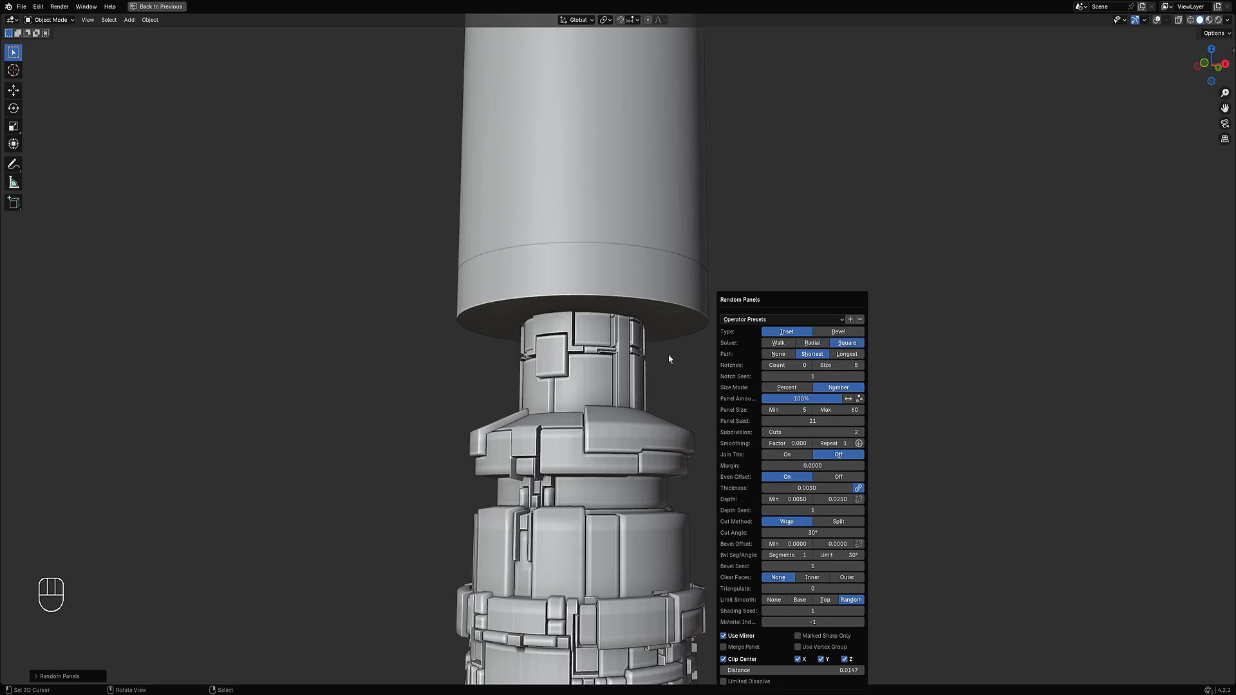
- Set the neck's panel seed to 25
{"action": "scroll", "coordinate": [668, 355], "scroll_direction": "down", "scroll_amount": 3}
{"action": "middle_click_drag", "start_coordinate": [669, 358], "coordinate": [745, 388]}
{"action": "key", "text": "F10"}
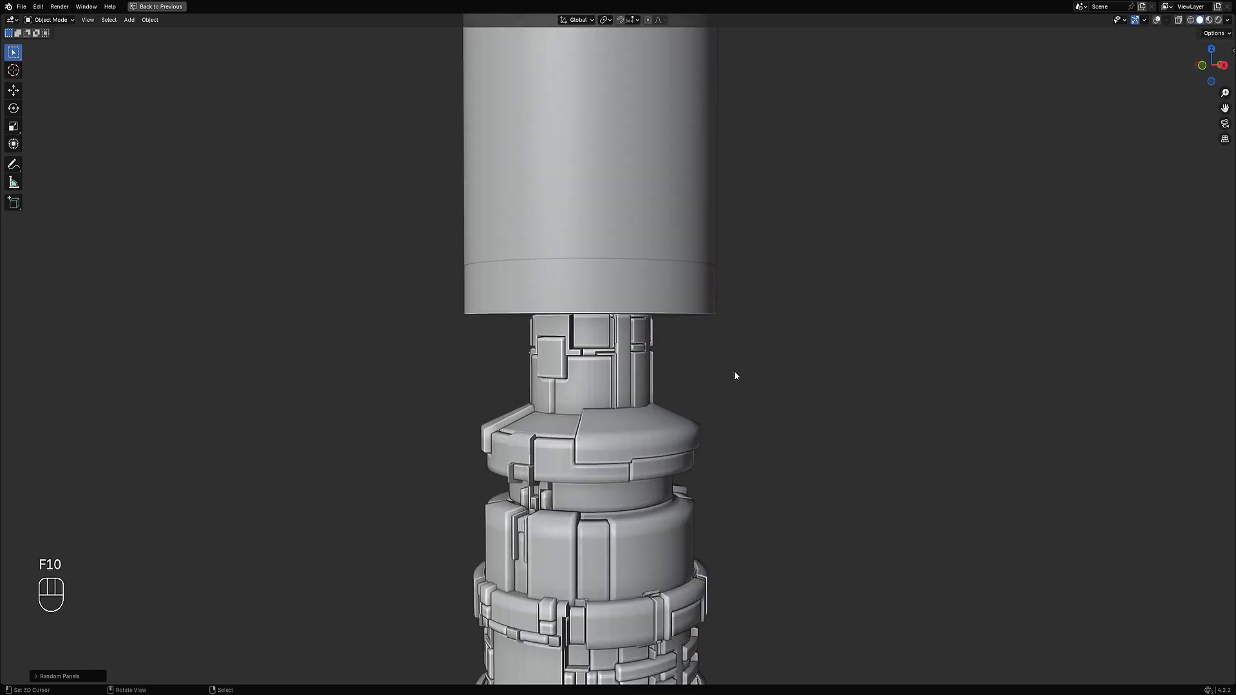
{"action": "key", "text": "F9"}
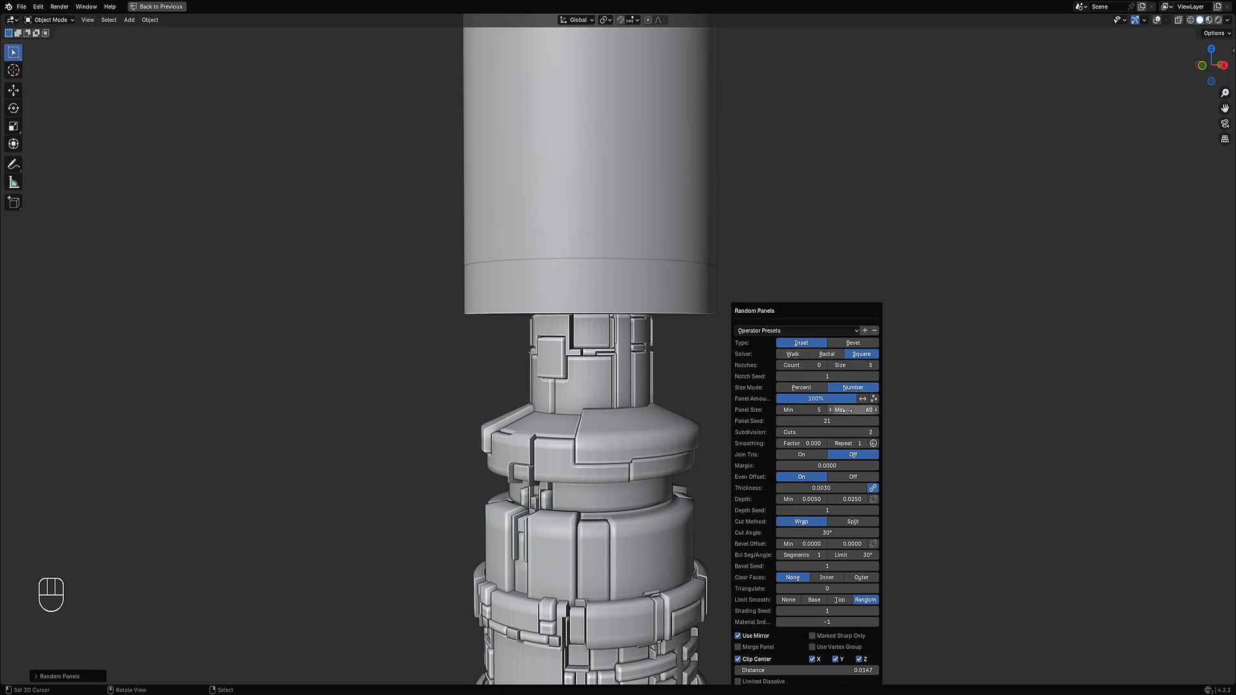
{"action": "scroll", "coordinate": [838, 422], "scroll_direction": "up", "scroll_amount": 4, "text": "ctrl"}
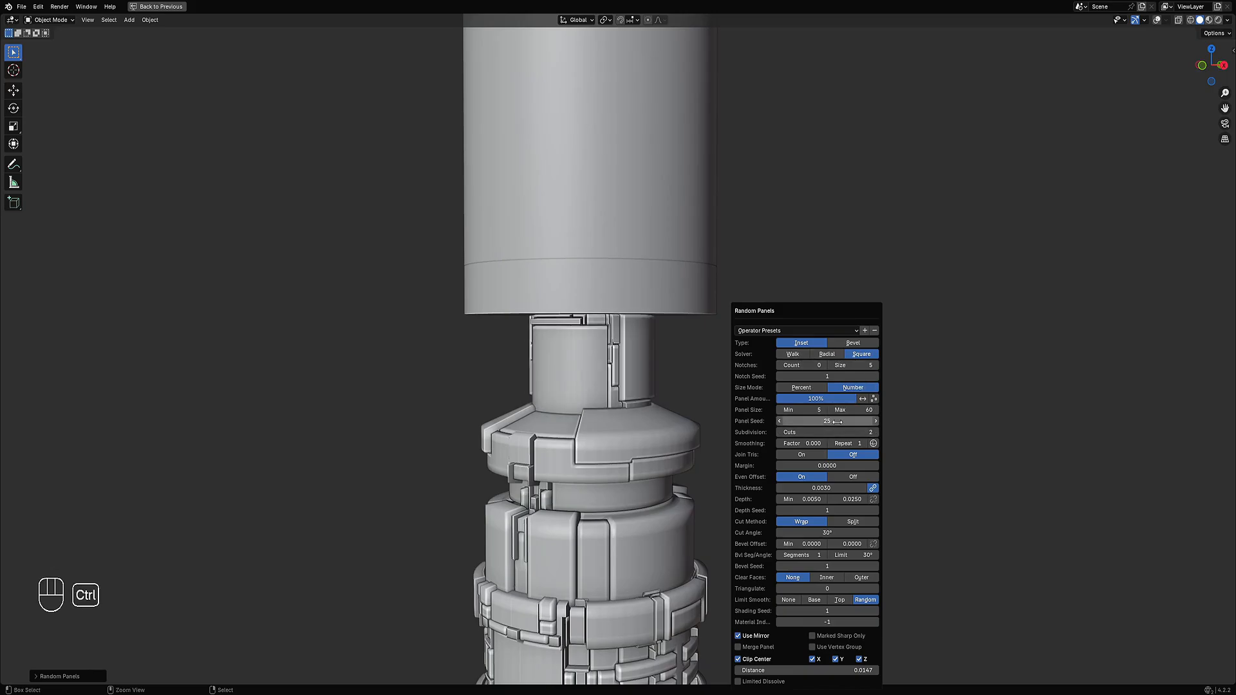
- Clear the face selection and select the linked flat faces on the underside of the large cylinder
{"action": "scroll", "coordinate": [770, 389], "scroll_direction": "down", "scroll_amount": 4}
{"action": "middle_click_drag", "start_coordinate": [770, 389], "coordinate": [623, 295]}
{"action": "scroll", "coordinate": [684, 291], "scroll_direction": "up", "scroll_amount": 3}
{"action": "key", "text": "shift+ctrl+a"}
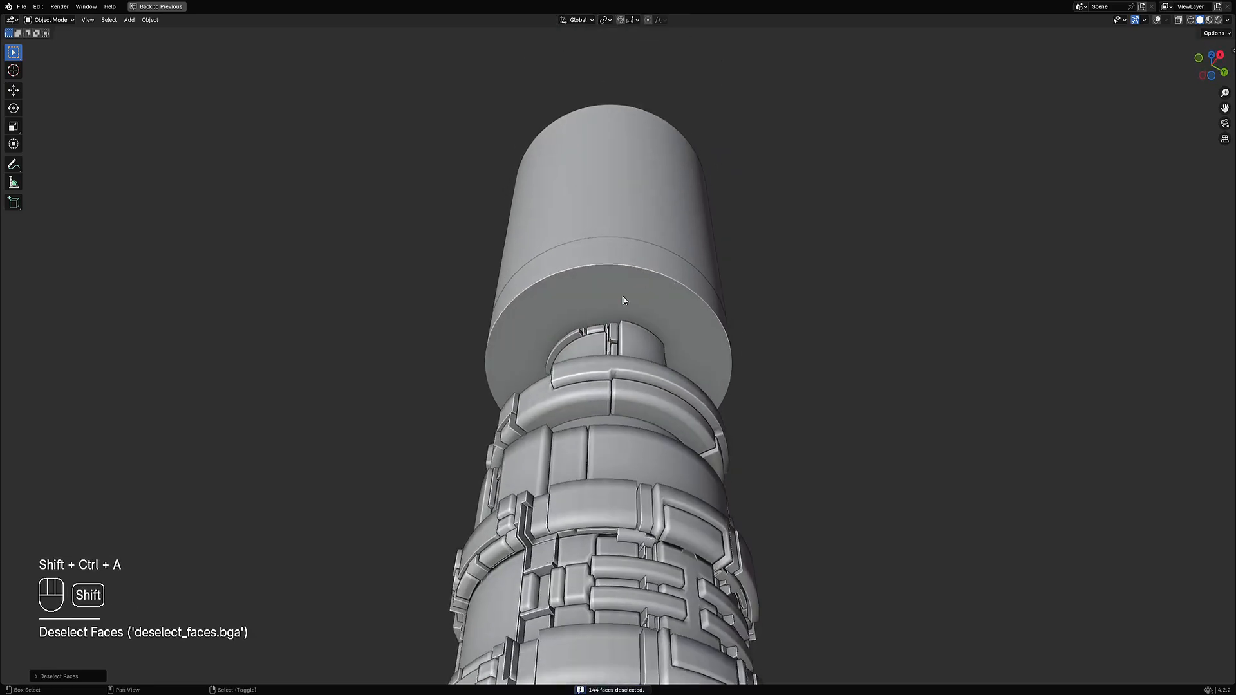
{"action": "key", "text": "shift+f"}
- Apply Random Panels to the large cylinder's underside with panel seed 3 and three subdivision cuts
{"action": "key", "text": "shift+q"}
{"action": "left_click", "coordinate": [748, 288]}
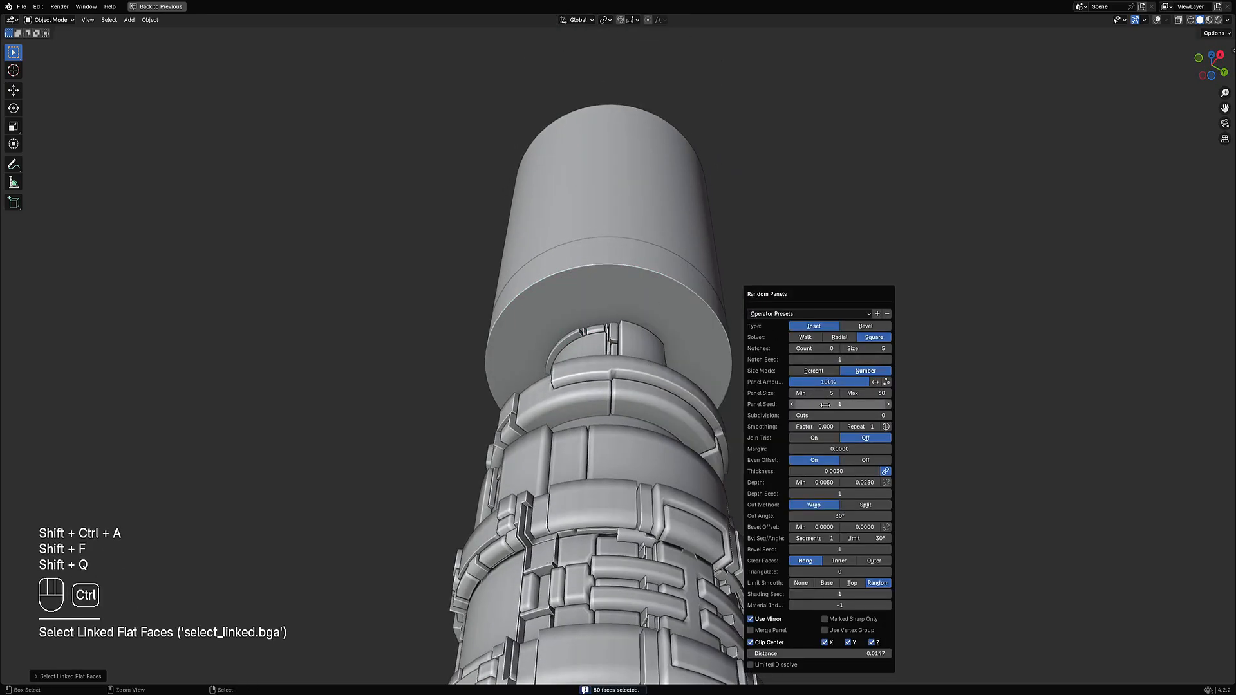
{"action": "scroll", "coordinate": [825, 404], "scroll_direction": "up", "scroll_amount": 1, "text": "ctrl"}
{"action": "scroll", "coordinate": [825, 404], "scroll_direction": "up", "scroll_amount": 1, "text": "ctrl"}
{"action": "scroll", "coordinate": [828, 415], "scroll_direction": "up", "scroll_amount": 3, "text": "ctrl"}
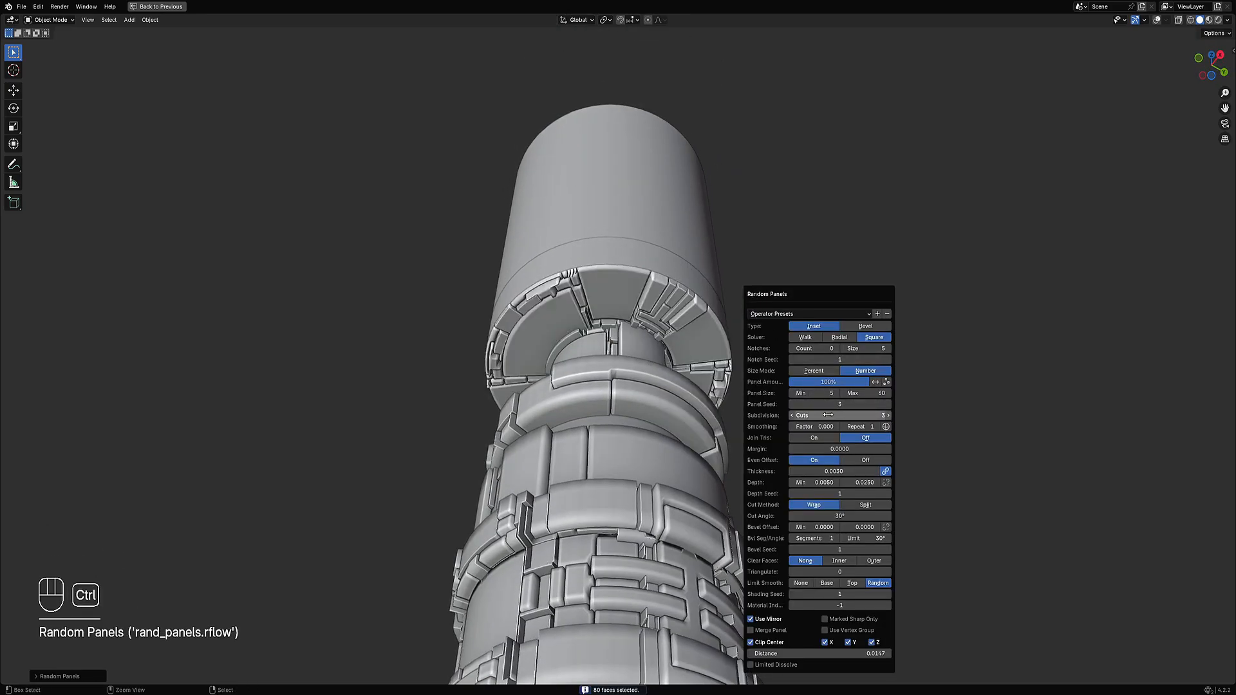
- Set the underside panels' thickness to 0.0020 and their maximum depth to 0.0350
{"action": "middle_click_drag", "start_coordinate": [722, 335], "coordinate": [762, 339]}
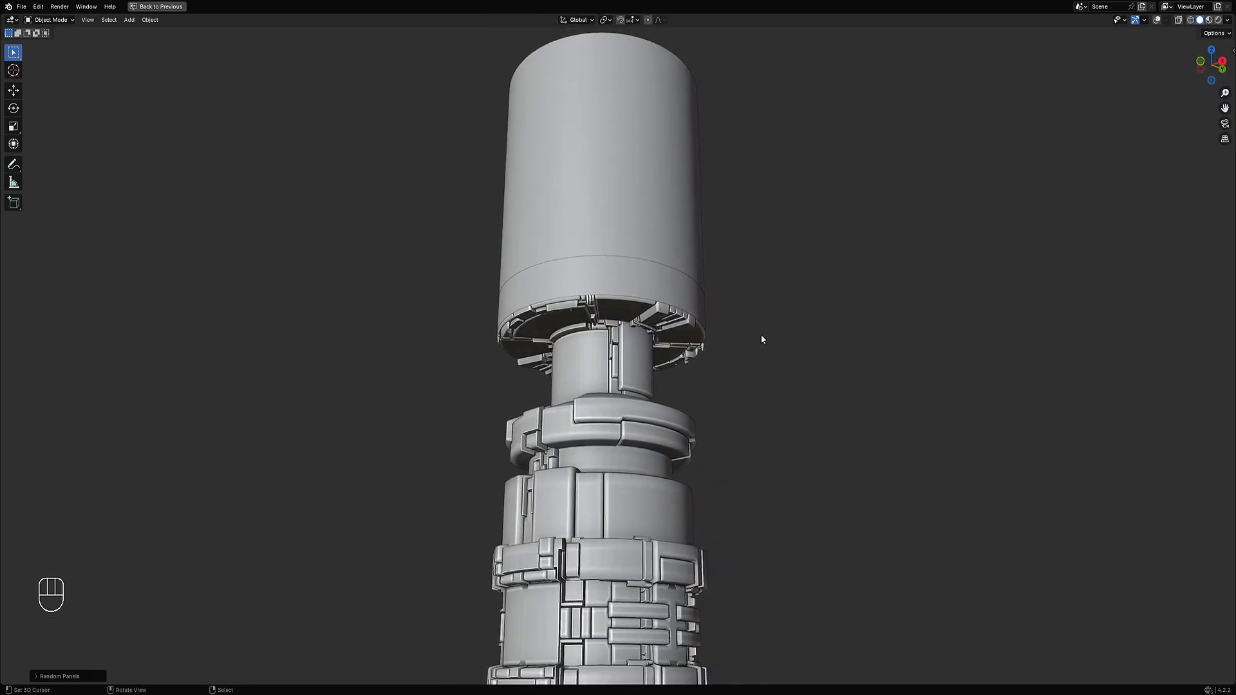
{"action": "key", "text": "F9"}
{"action": "scroll", "coordinate": [867, 499], "scroll_direction": "up", "scroll_amount": 4, "text": "ctrl"}
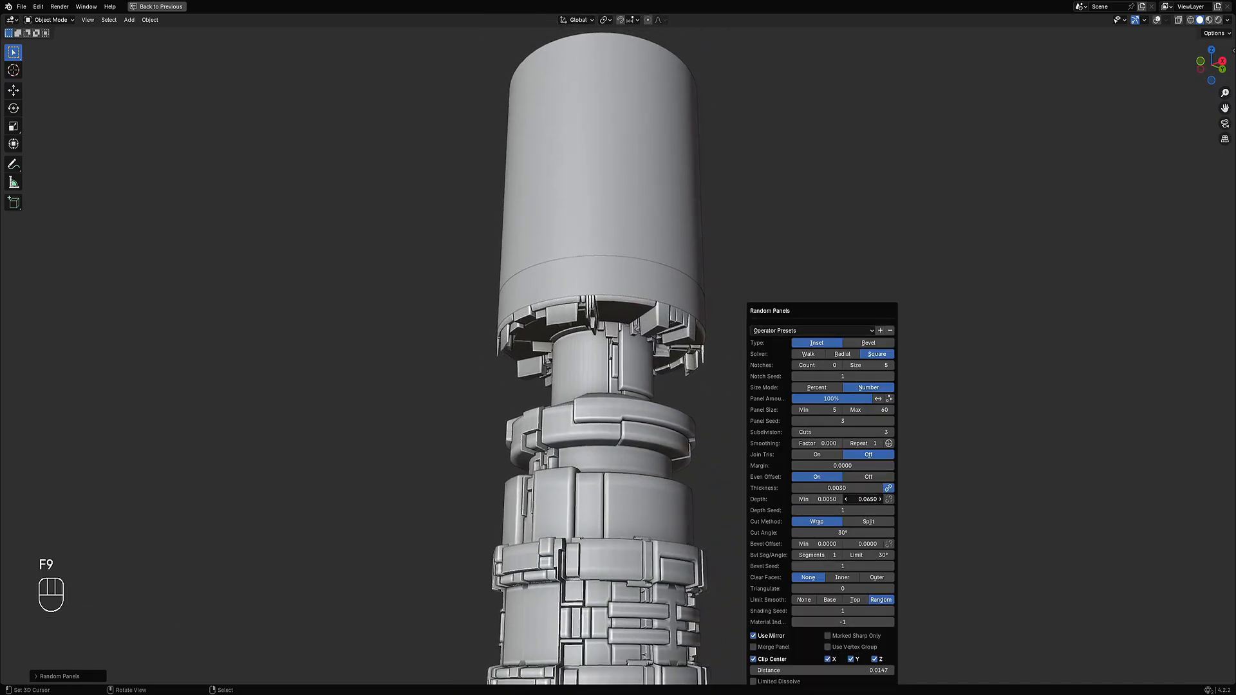
{"action": "scroll", "coordinate": [868, 499], "scroll_direction": "down", "scroll_amount": 7, "text": "ctrl"}
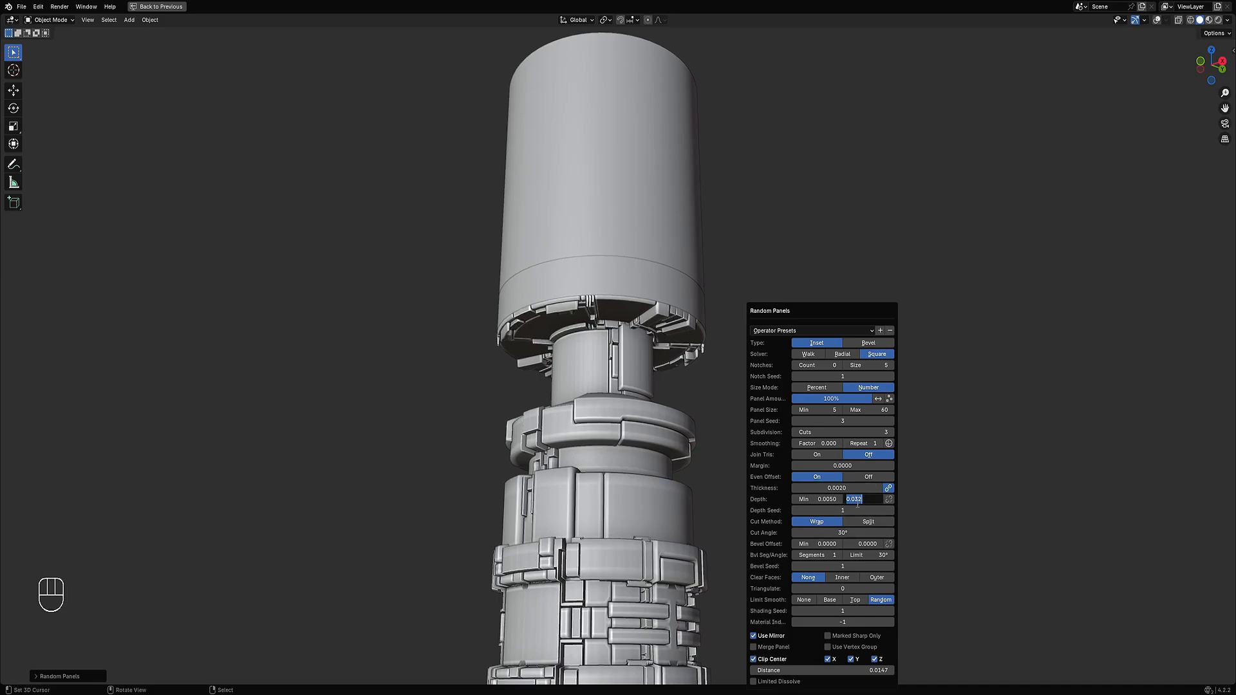
{"action": "key", "text": "Return"}
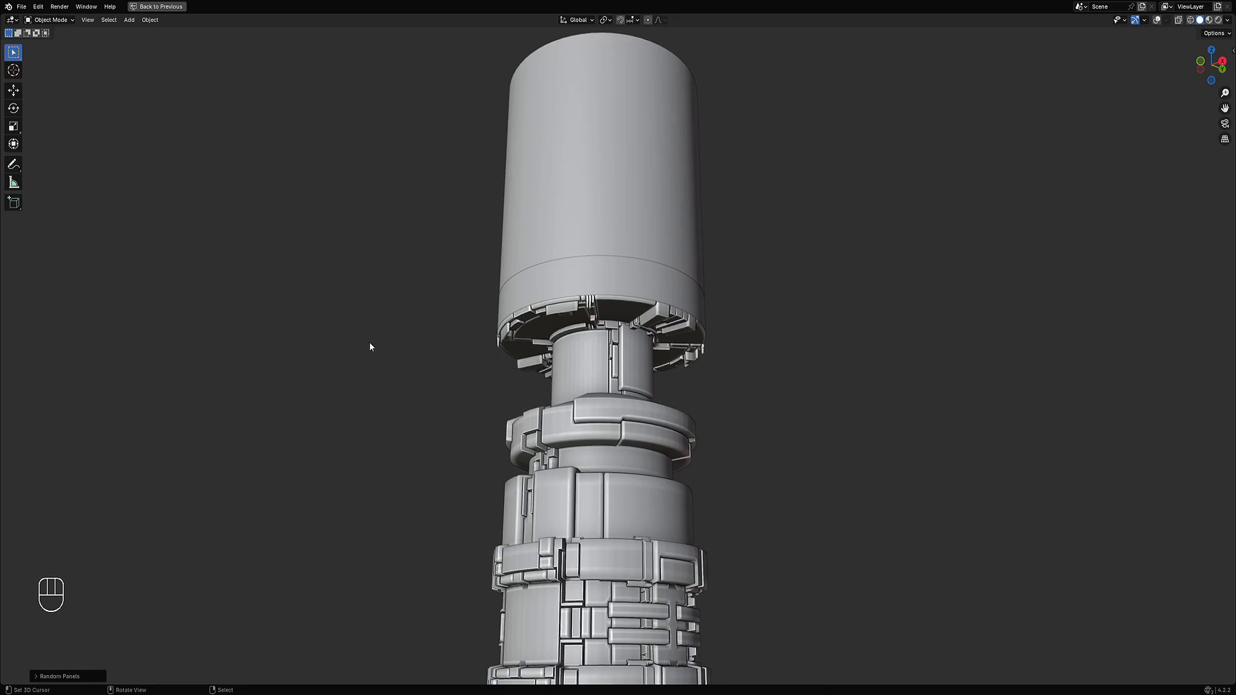
- Set the underside's panel seed to 15
{"action": "middle_click_drag", "start_coordinate": [369, 341], "coordinate": [771, 344]}
{"action": "key", "text": "F9"}
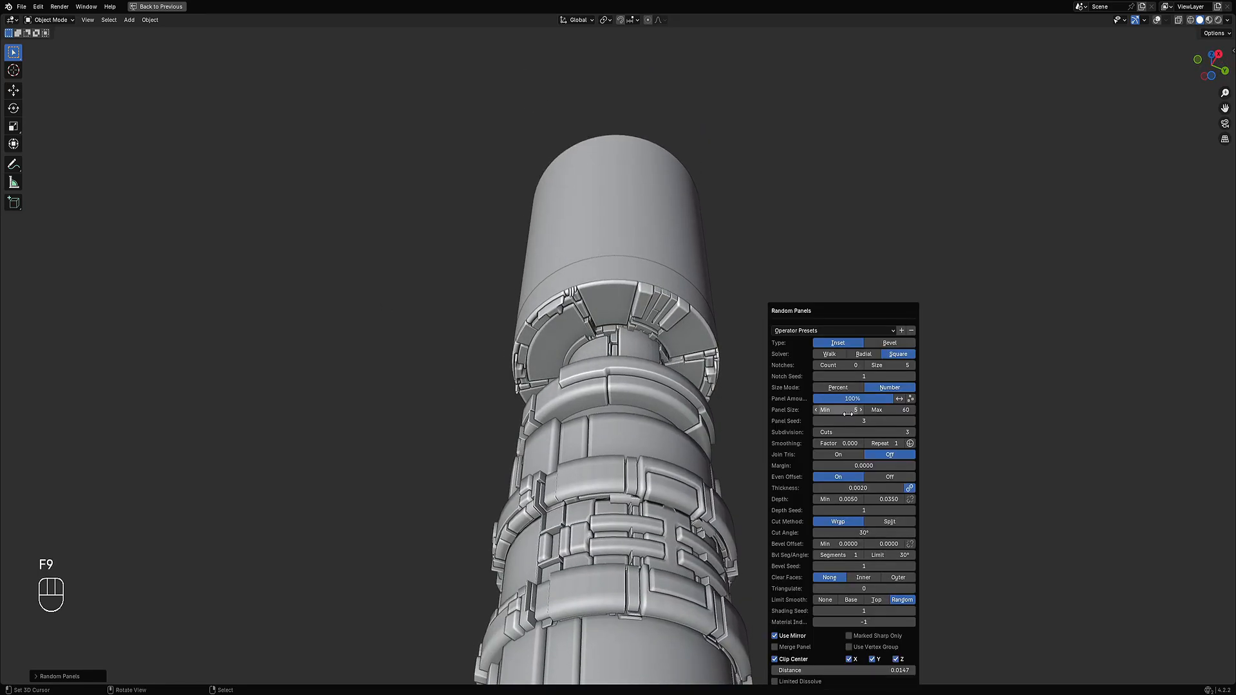
{"action": "scroll", "coordinate": [851, 420], "scroll_direction": "up", "scroll_amount": 2, "text": "ctrl"}
{"action": "scroll", "coordinate": [851, 418], "scroll_direction": "up", "scroll_amount": 6, "text": "ctrl"}
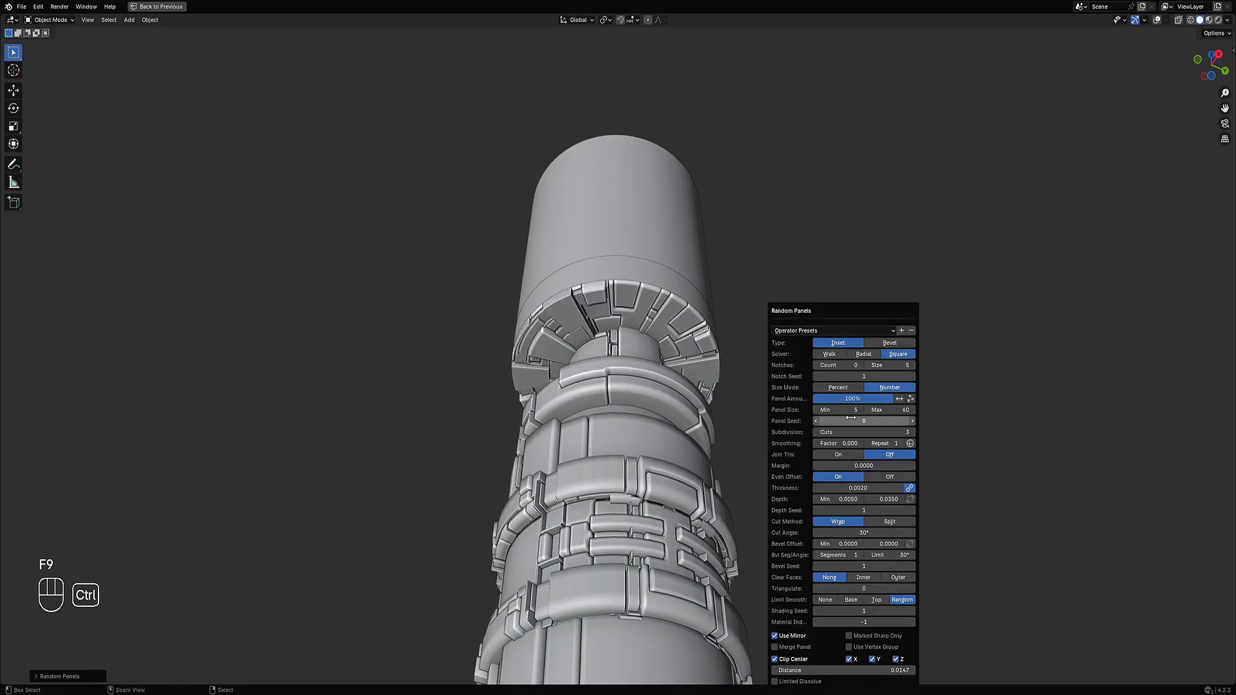
{"action": "scroll", "coordinate": [852, 419], "scroll_direction": "up", "scroll_amount": 4, "text": "ctrl"}
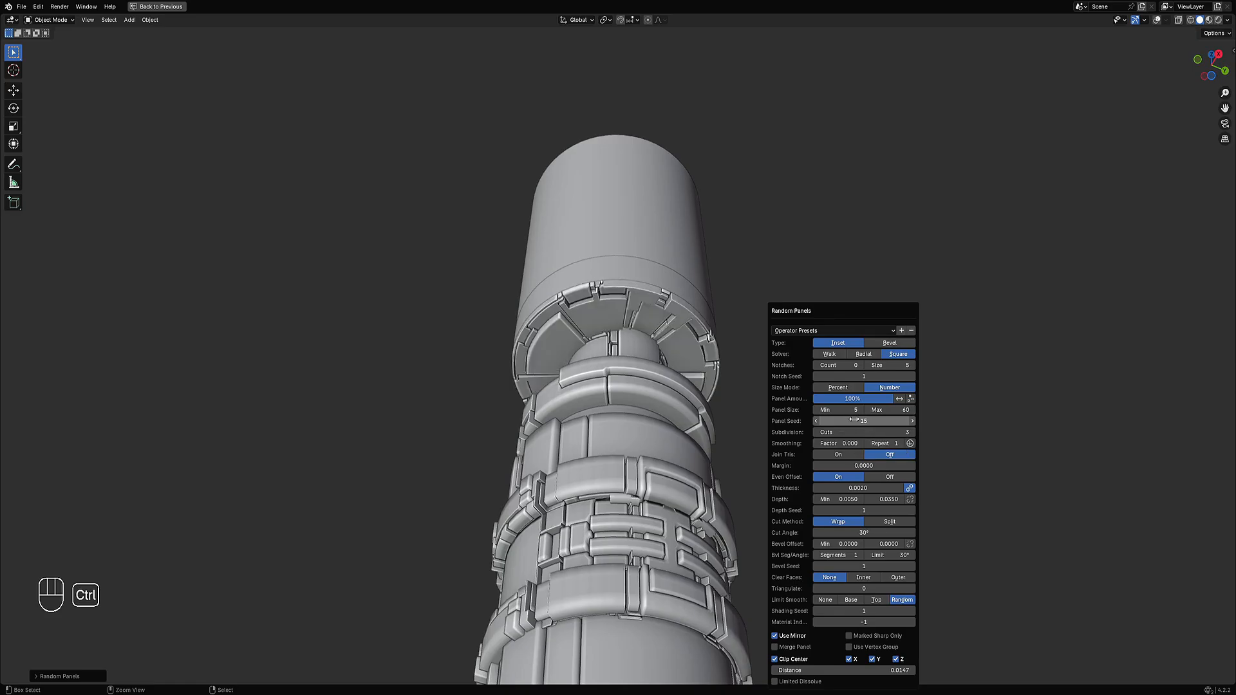
- Clear the face selection and select the linked flat faces of the band around the large cylinder's lower edge
{"action": "middle_click_drag", "start_coordinate": [624, 349], "coordinate": [697, 310]}
{"action": "key", "text": "shift+ctrl+a"}
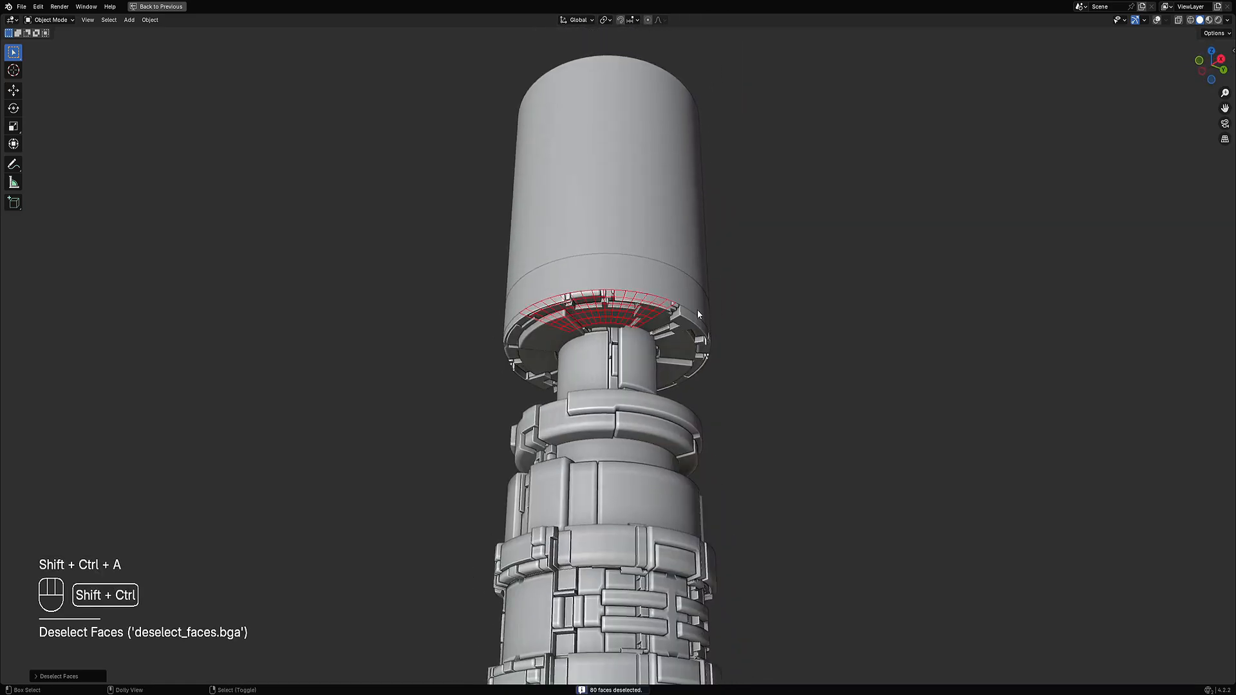
{"action": "key", "text": "shift+f"}
- Apply Random Panels to the large cylinder's lower band with three subdivision cuts
{"action": "key", "text": "shift+q"}
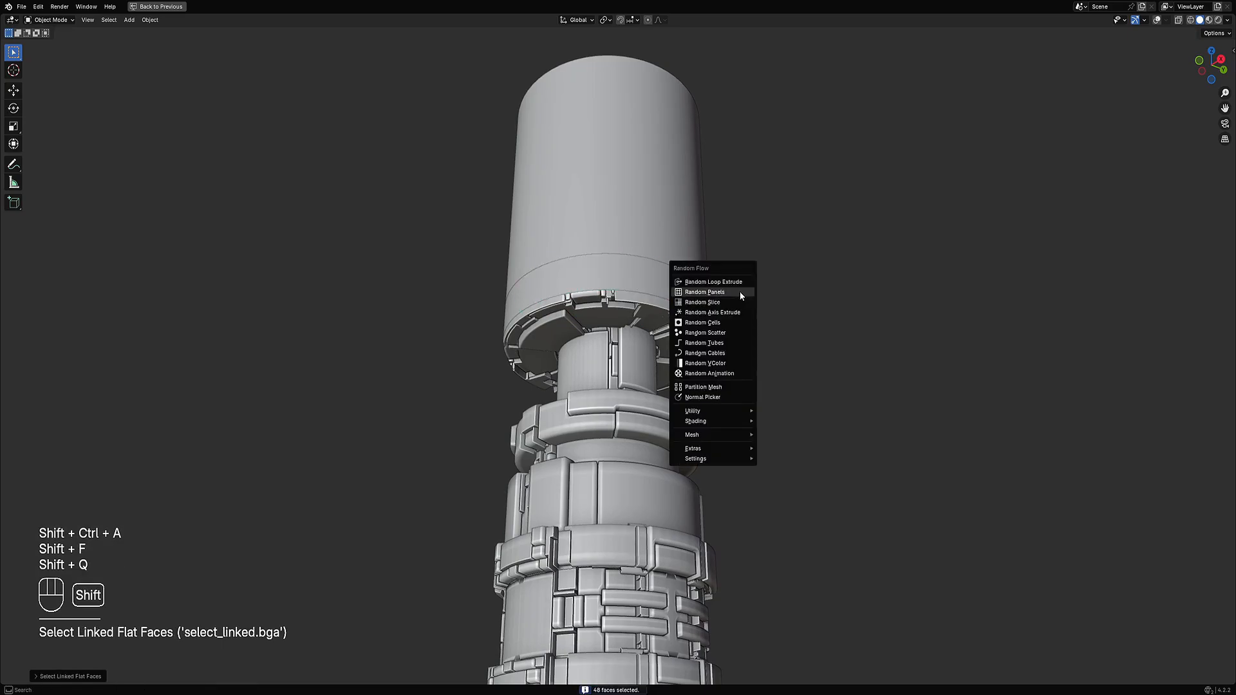
{"action": "left_click", "coordinate": [738, 295]}
{"action": "scroll", "coordinate": [824, 419], "scroll_direction": "up", "scroll_amount": 1, "text": "ctrl"}
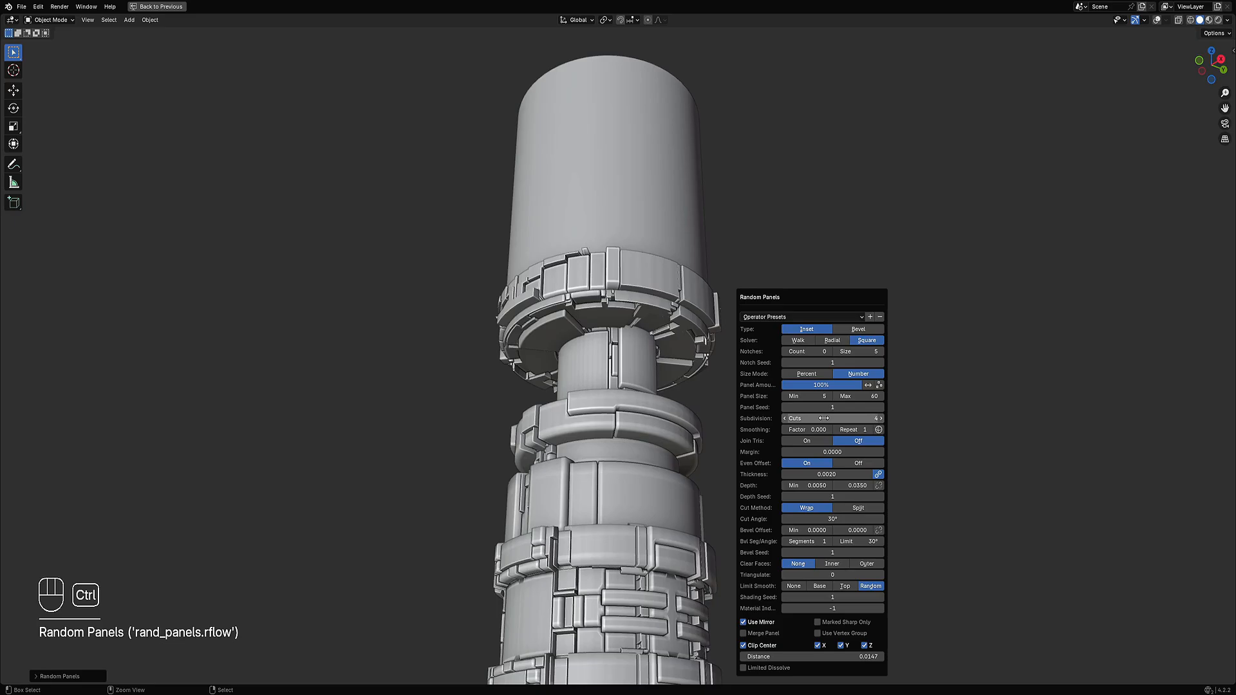
{"action": "scroll", "coordinate": [704, 386], "scroll_direction": "down", "scroll_amount": 4}
{"action": "middle_click_drag", "start_coordinate": [704, 387], "coordinate": [743, 365]}
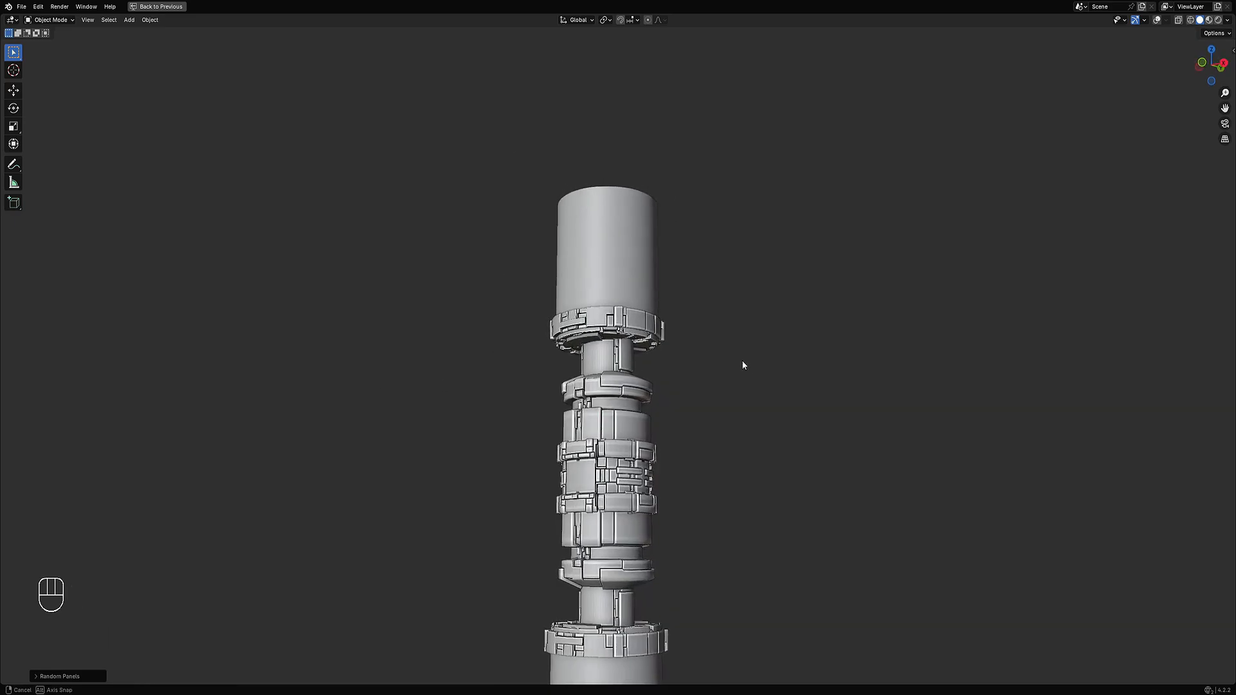
{"action": "scroll", "coordinate": [743, 365], "scroll_direction": "up", "scroll_amount": 2}
- Increase the lower band's maximum panel size to 250, trying smaller sizes such as 100 on the way
{"action": "key", "text": "F9"}
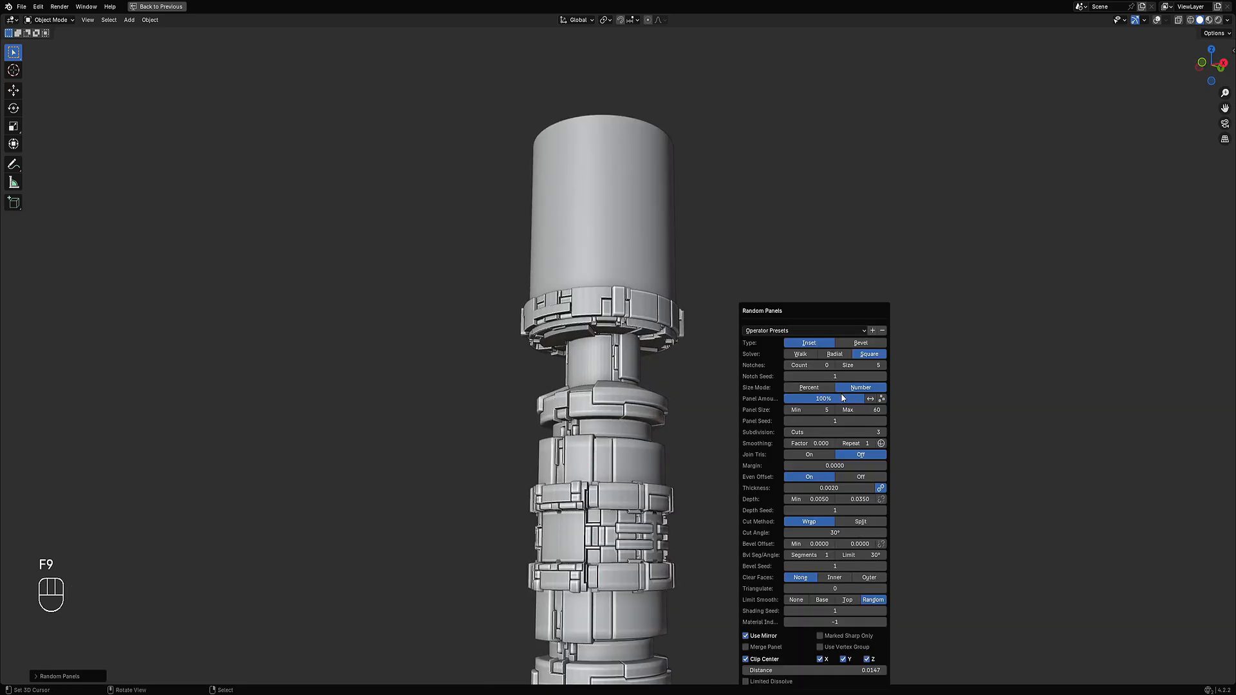
{"action": "left_click", "coordinate": [842, 416]}
{"action": "type", "text": "100"}
{"action": "key", "text": "Return"}
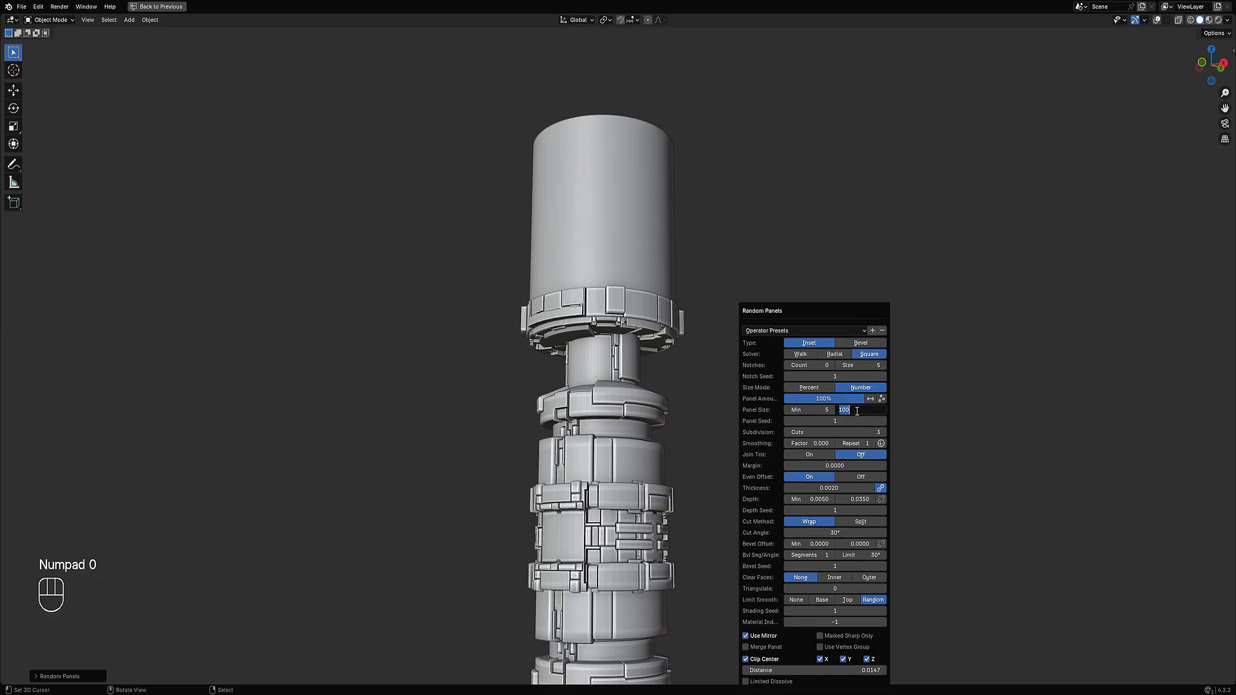
{"action": "type", "text": "0"}
{"action": "key", "text": "Return"}
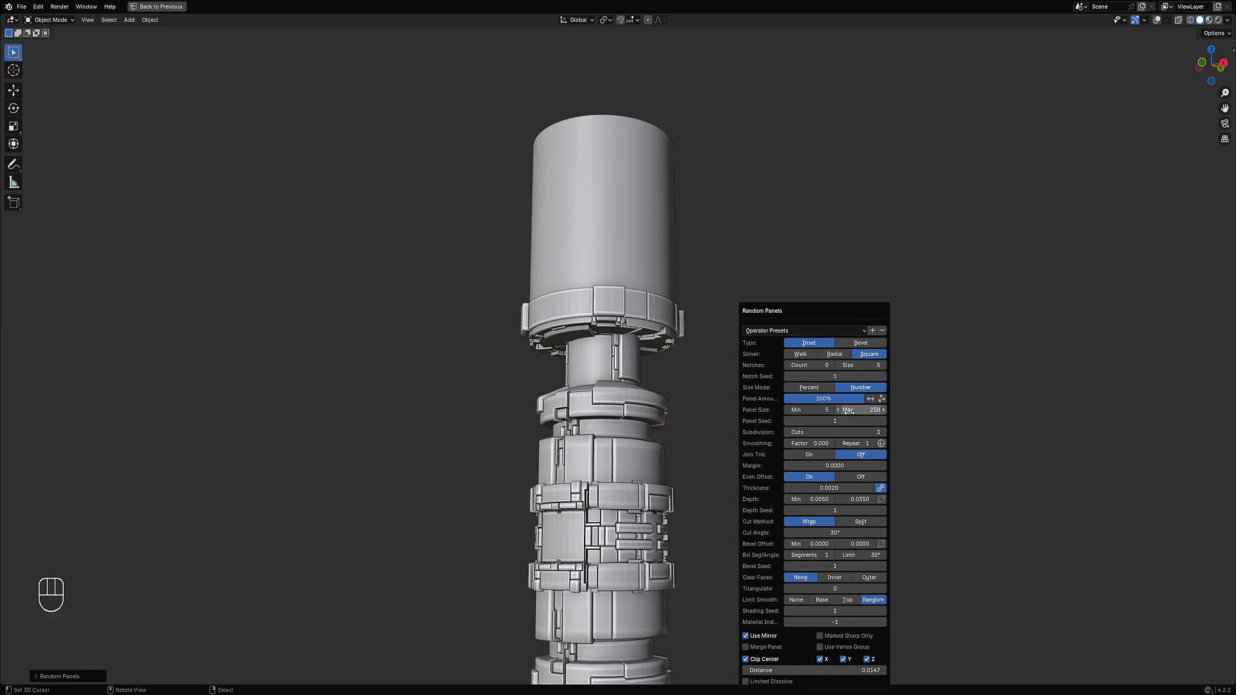
- Cycle the lower band's panel seed and settle on a layout with long stacked horizontal strips
{"action": "scroll", "coordinate": [858, 419], "scroll_direction": "up", "scroll_amount": 3, "text": "ctrl"}
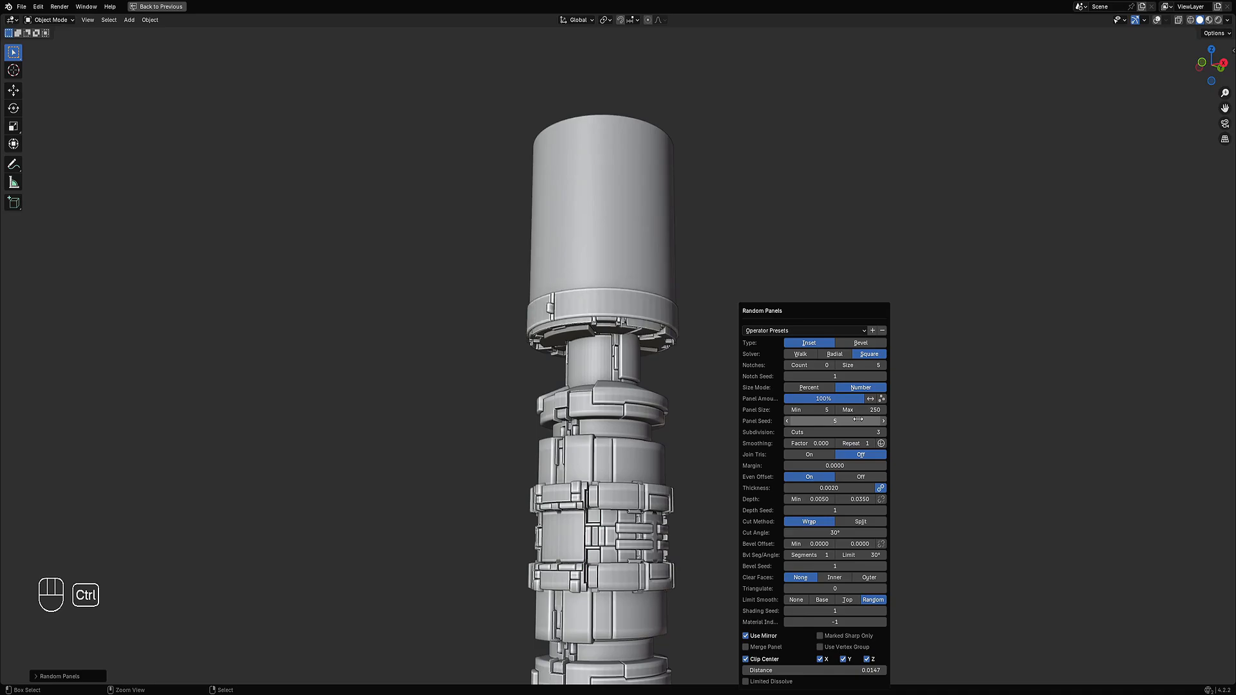
{"action": "scroll", "coordinate": [857, 419], "scroll_direction": "down", "scroll_amount": 4, "text": "ctrl"}
{"action": "scroll", "coordinate": [859, 421], "scroll_direction": "up", "scroll_amount": 4, "text": "ctrl"}
{"action": "scroll", "coordinate": [860, 421], "scroll_direction": "up", "scroll_amount": 4, "text": "ctrl"}
{"action": "scroll", "coordinate": [861, 421], "scroll_direction": "up", "scroll_amount": 1, "text": "ctrl"}
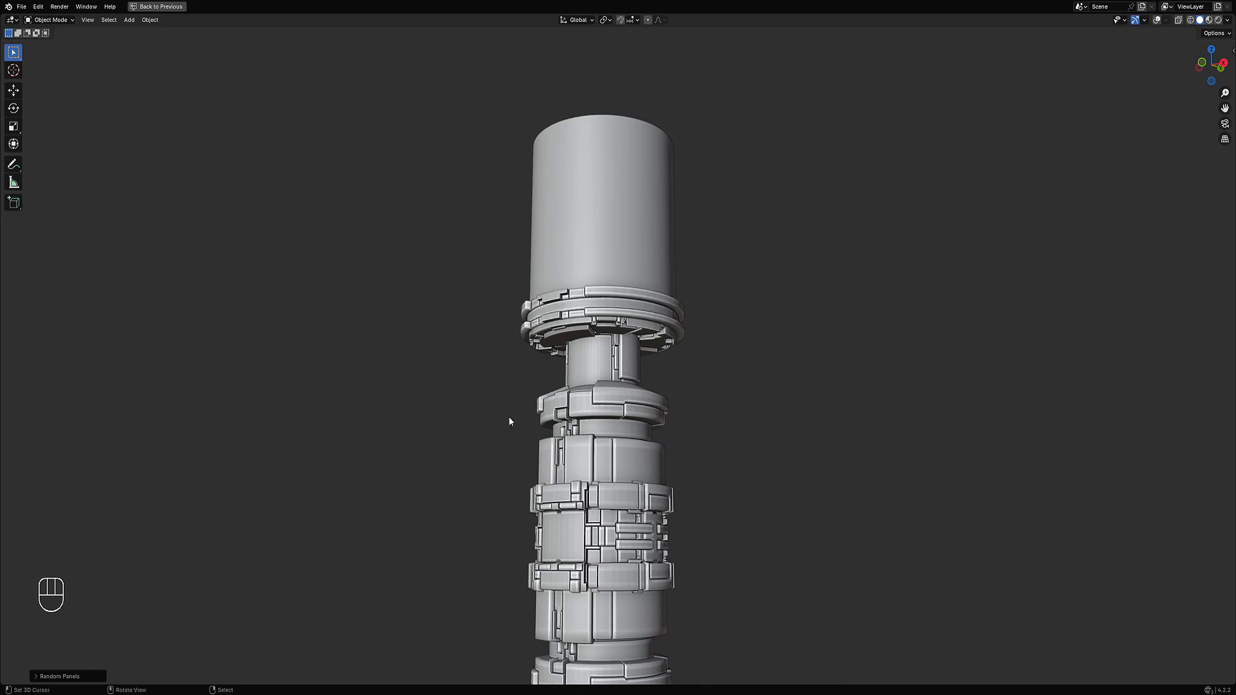
- Lower the panel amount on the large cylinder's lower band to 76%
{"action": "middle_click_drag", "start_coordinate": [508, 415], "coordinate": [603, 296]}
{"action": "scroll", "coordinate": [740, 362], "scroll_direction": "down", "scroll_amount": 3}
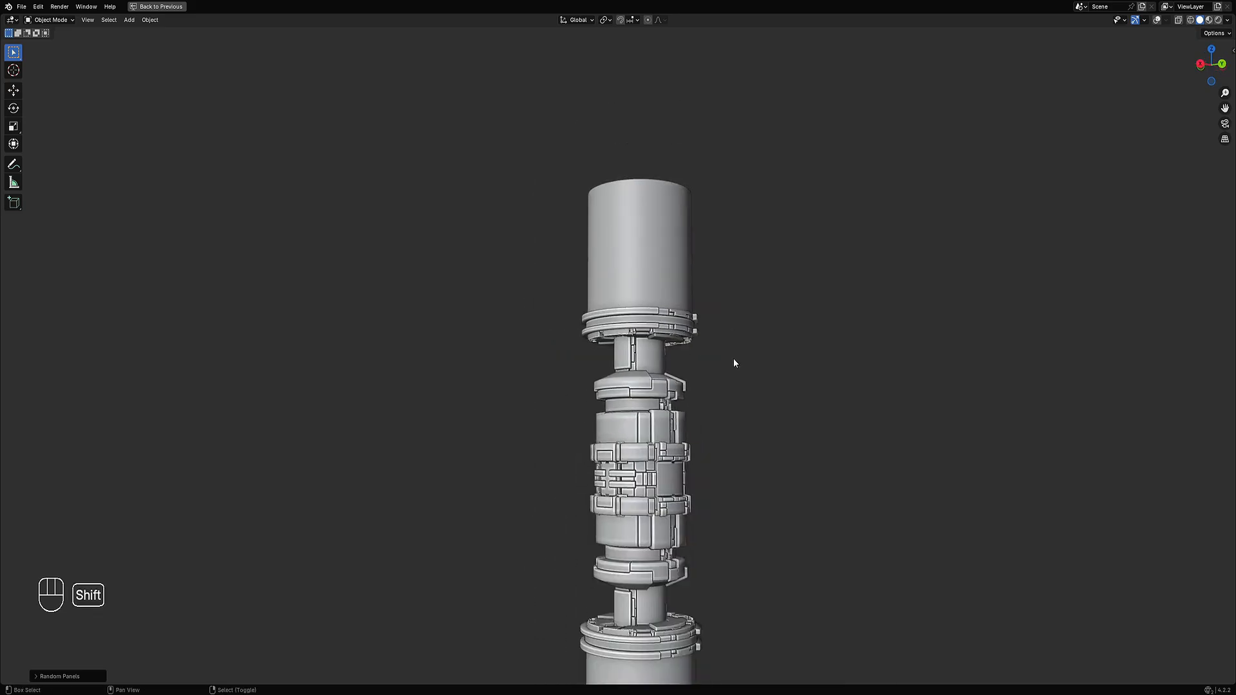
{"action": "middle_click_drag", "start_coordinate": [733, 358], "coordinate": [755, 391]}
{"action": "scroll", "coordinate": [760, 370], "scroll_direction": "up", "scroll_amount": 3}
{"action": "middle_click_drag", "start_coordinate": [767, 345], "coordinate": [792, 342]}
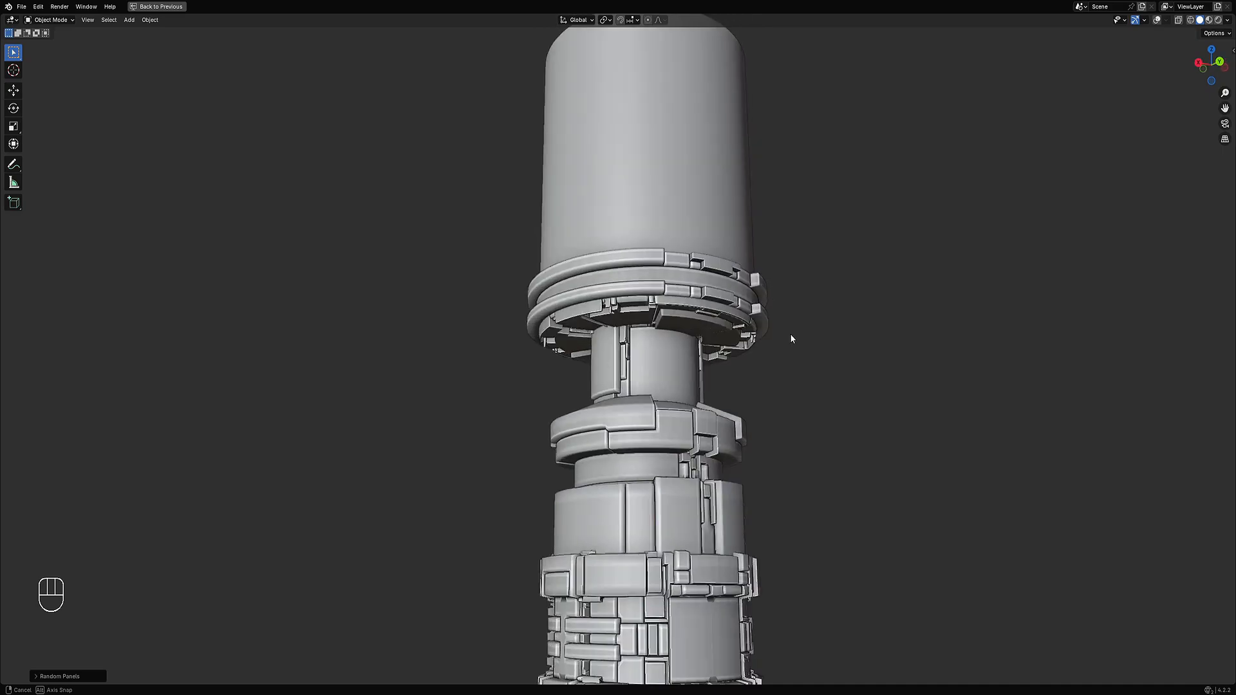
{"action": "key", "text": "F9"}
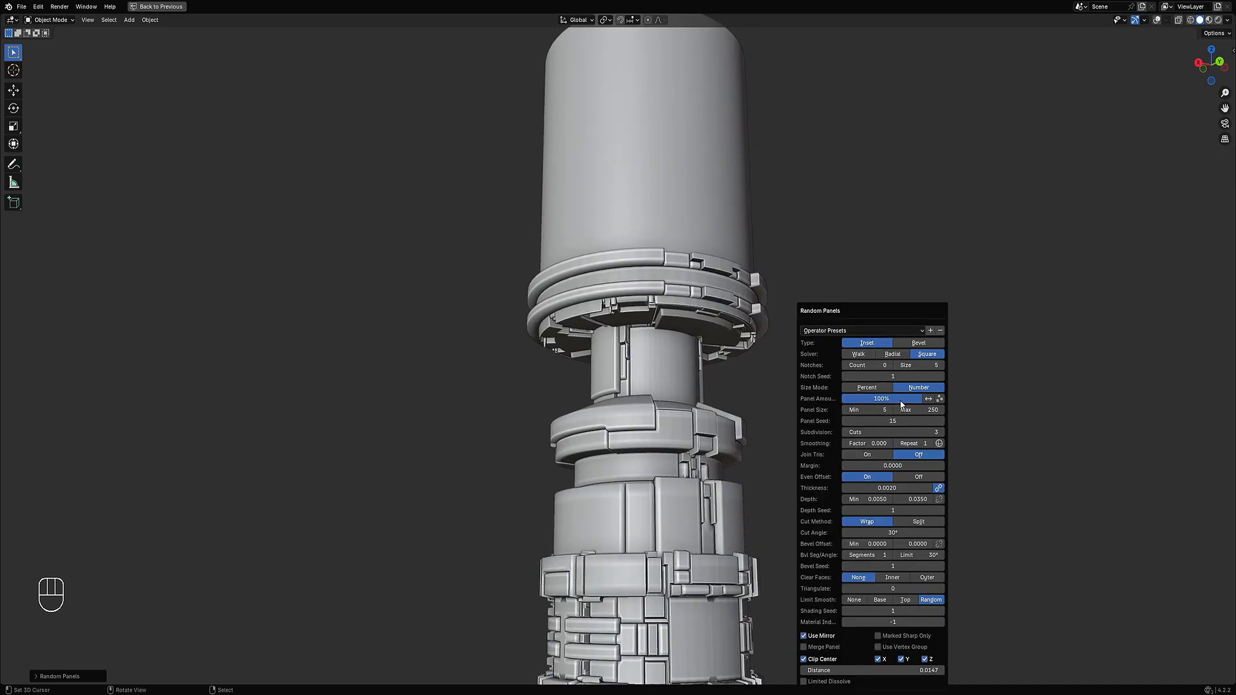
{"action": "mouse_move", "coordinate": [921, 399]}
{"action": "left_mouse_down"}
{"action": "mouse_move", "coordinate": [858, 398]}
{"action": "mouse_move", "coordinate": [910, 399]}
{"action": "left_mouse_up"}
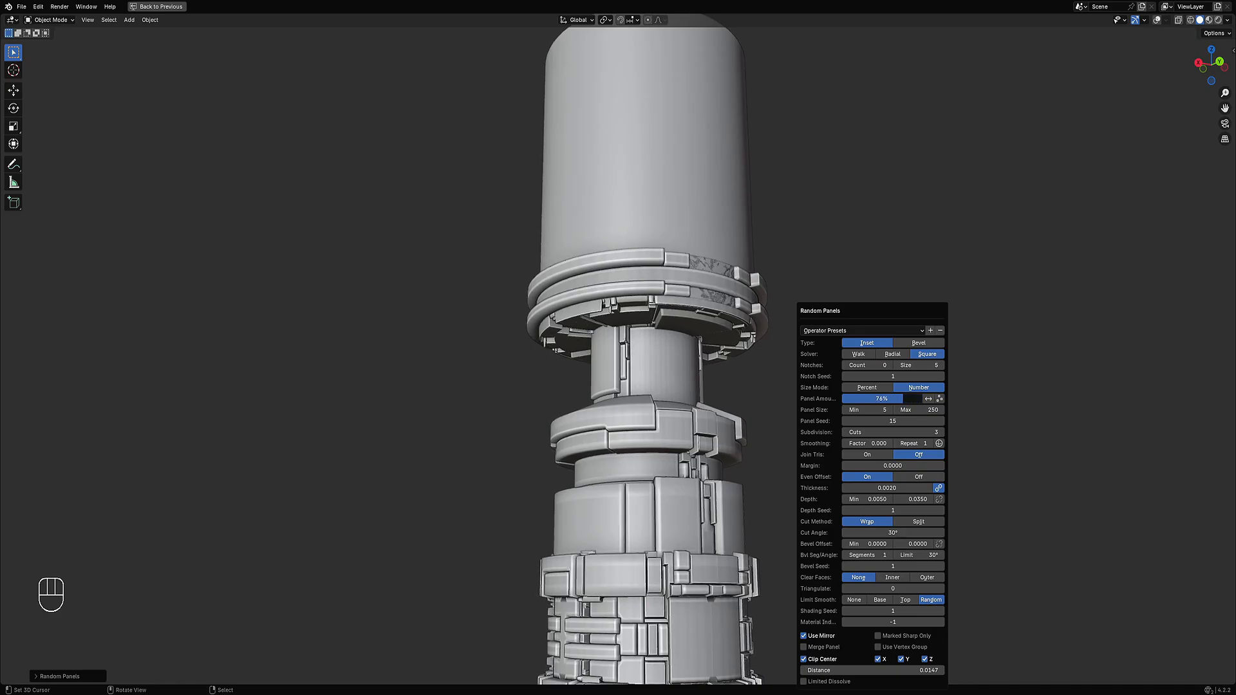
- Turn on the panel-amount option that cleans up the flickering unpanelled patches on the lower band
{"action": "middle_click_drag", "start_coordinate": [475, 389], "coordinate": [603, 321]}
{"action": "scroll", "coordinate": [655, 359], "scroll_direction": "up", "scroll_amount": 3}
{"action": "scroll", "coordinate": [636, 426], "scroll_direction": "up", "scroll_amount": 2}
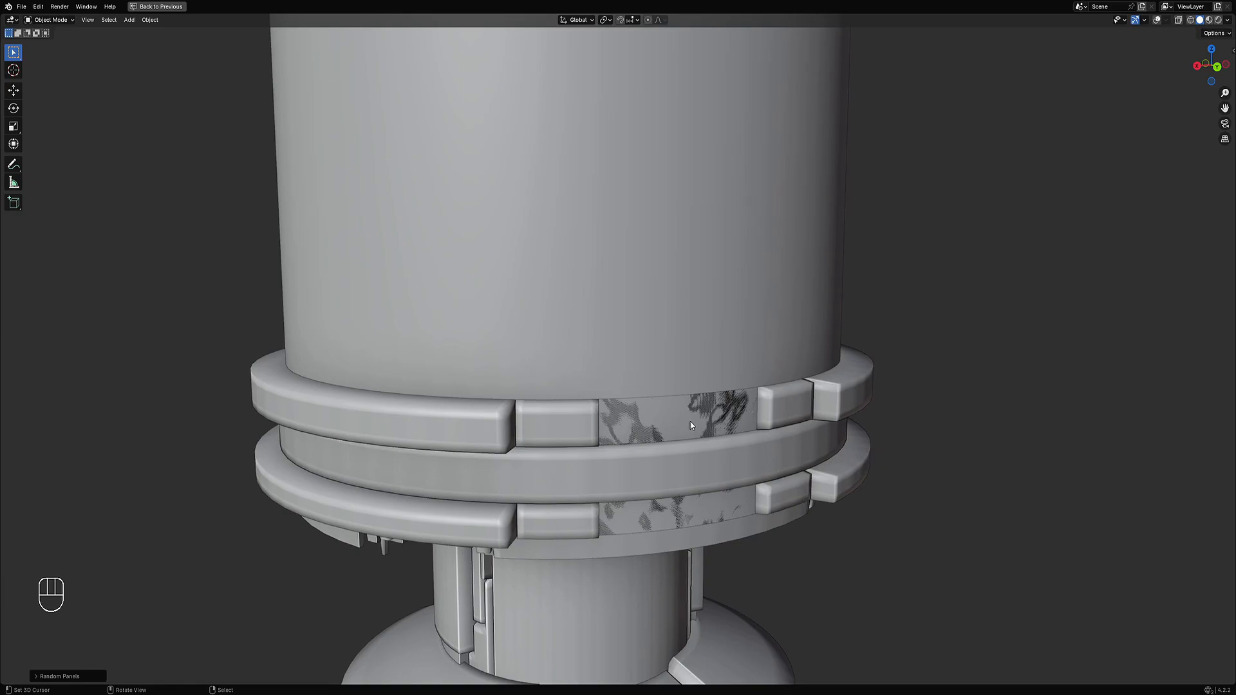
{"action": "middle_click_drag", "start_coordinate": [691, 425], "coordinate": [617, 318]}
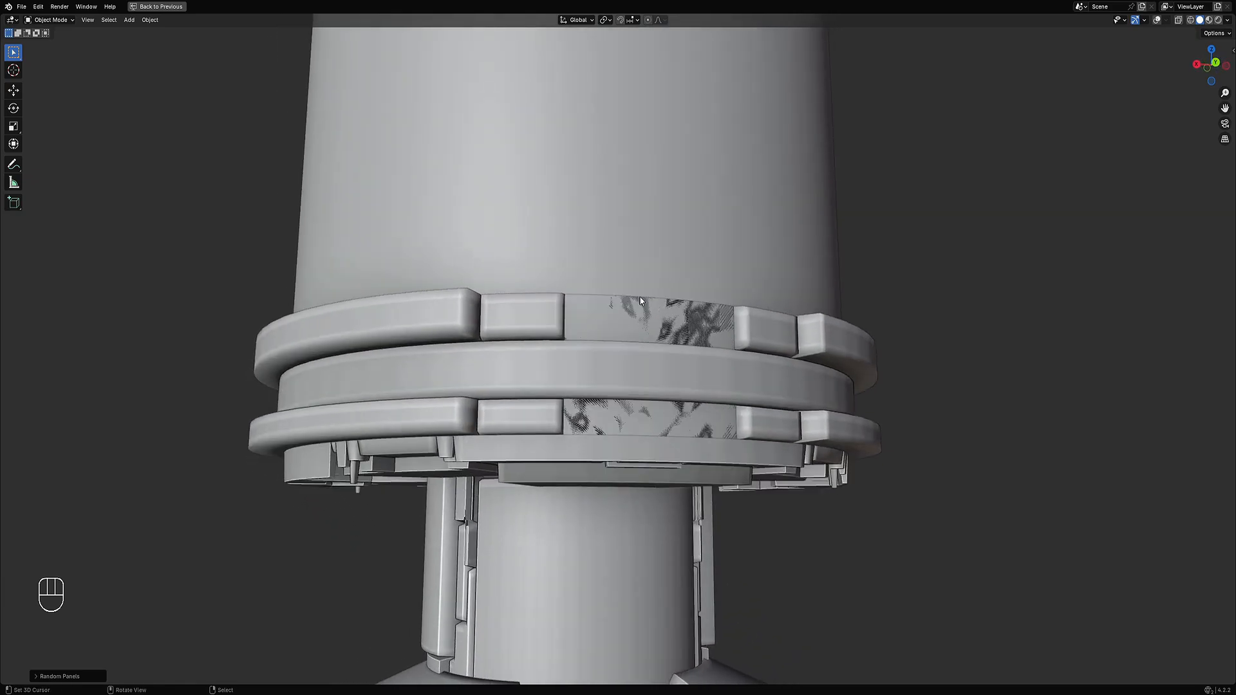
{"action": "key", "text": "F9"}
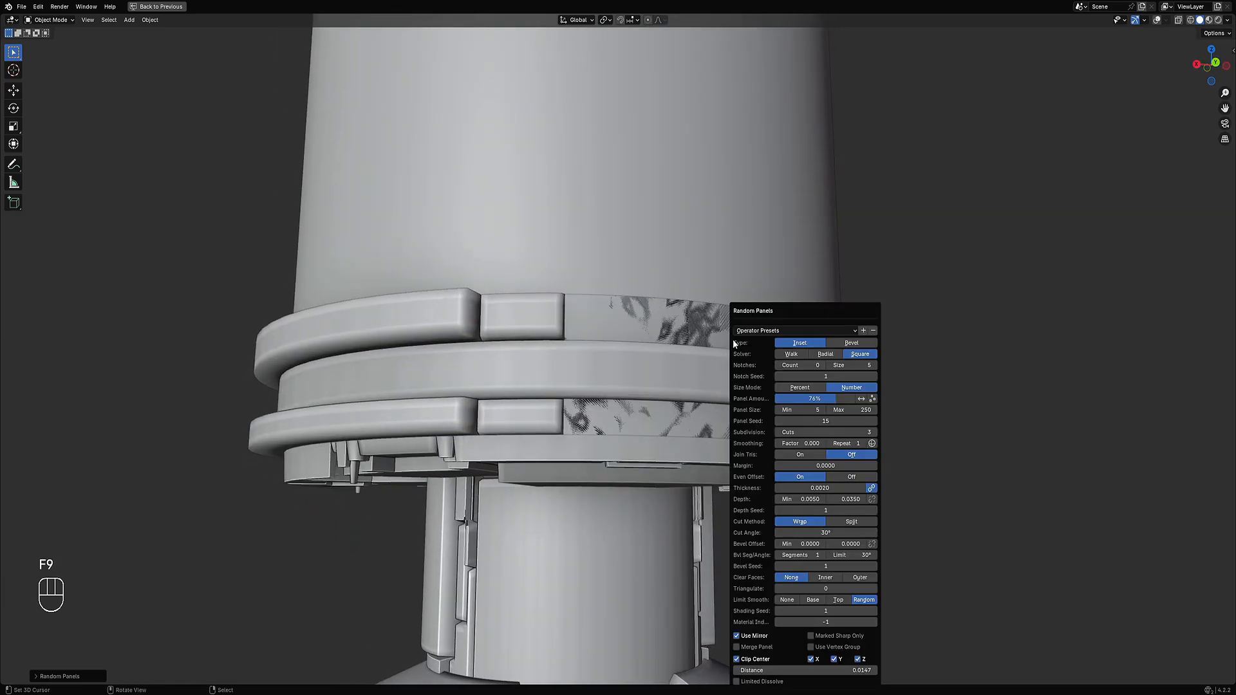
{"action": "left_click", "coordinate": [875, 402]}
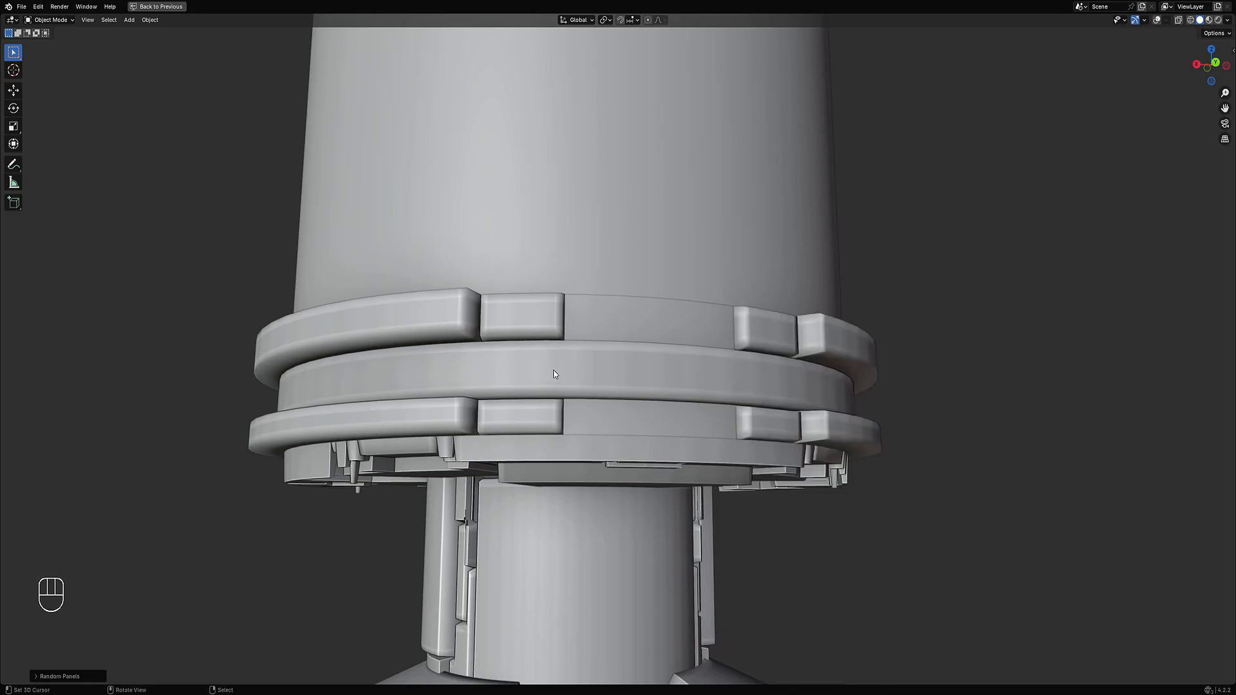
- Restore the lower band's panel amount to 100%
{"action": "scroll", "coordinate": [702, 422], "scroll_direction": "down", "scroll_amount": 4}
{"action": "key", "text": "F9"}
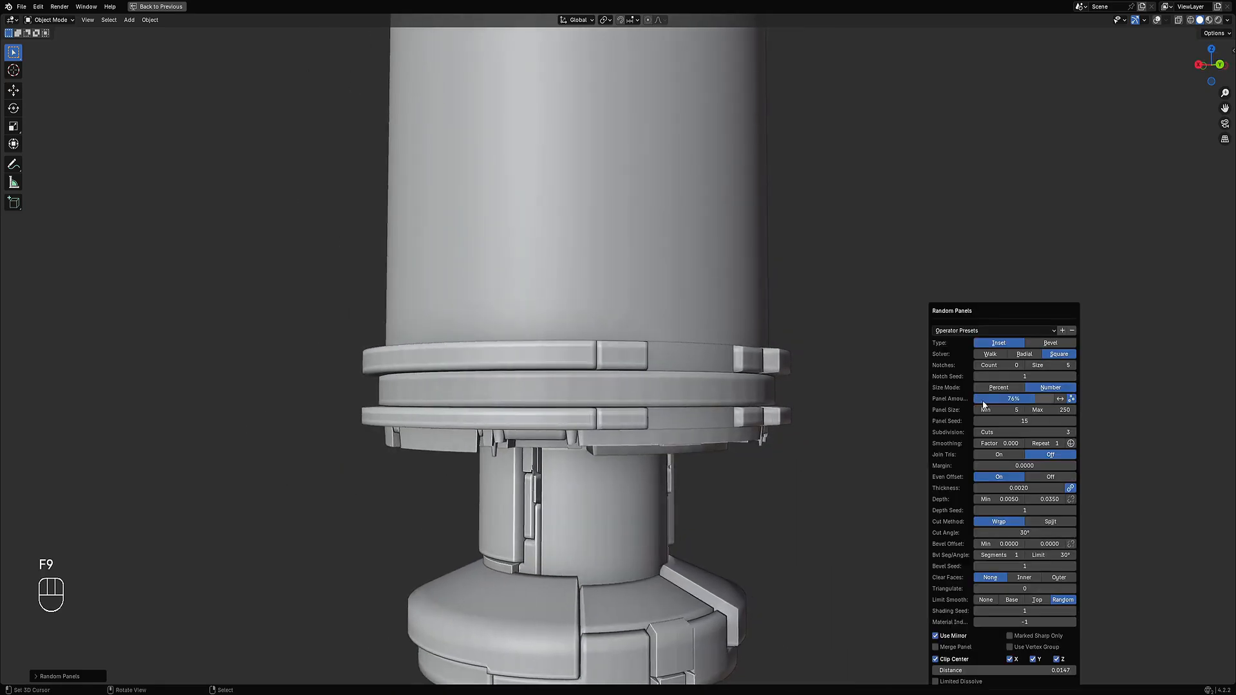
{"action": "left_click_drag", "start_coordinate": [1036, 402], "coordinate": [1059, 402]}
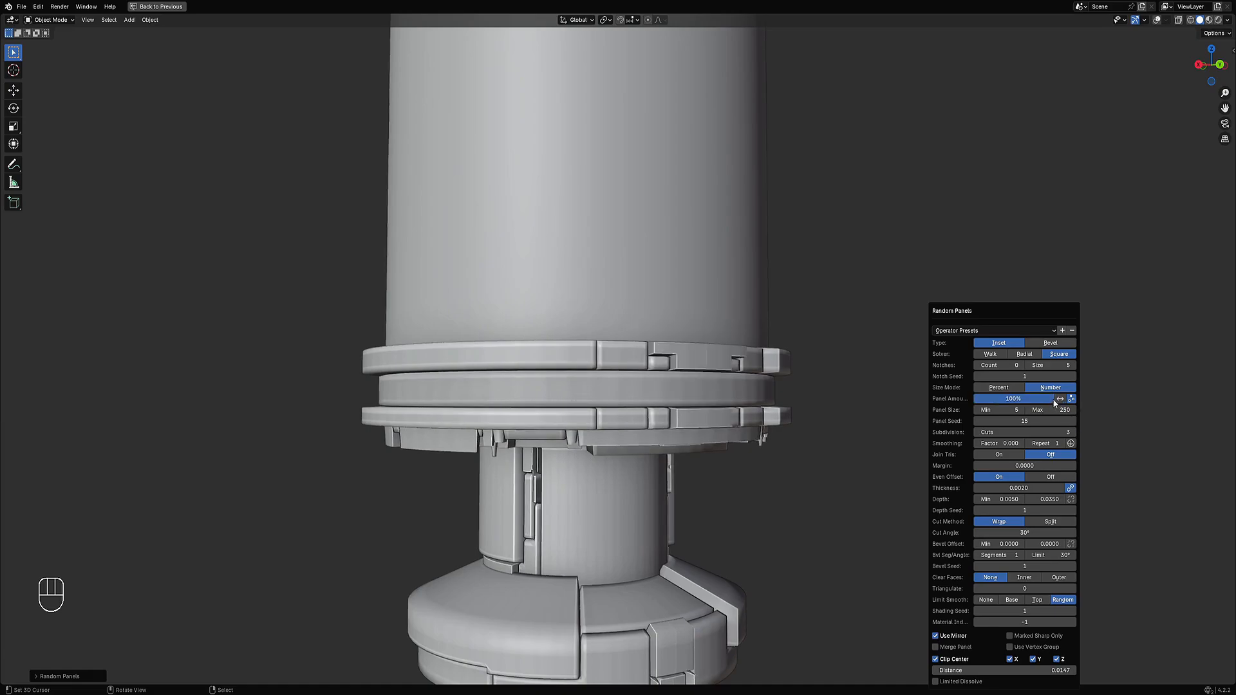
{"action": "mouse_move", "coordinate": [1054, 403]}
{"action": "left_mouse_down"}
{"action": "mouse_move", "coordinate": [1008, 403]}
{"action": "mouse_move", "coordinate": [1055, 403]}
{"action": "left_mouse_up"}
- Try four subdivision cuts on the lower band, return to three, and test a maximum panel size of 10
{"action": "scroll", "coordinate": [1040, 431], "scroll_direction": "down", "scroll_amount": 2, "text": "ctrl"}
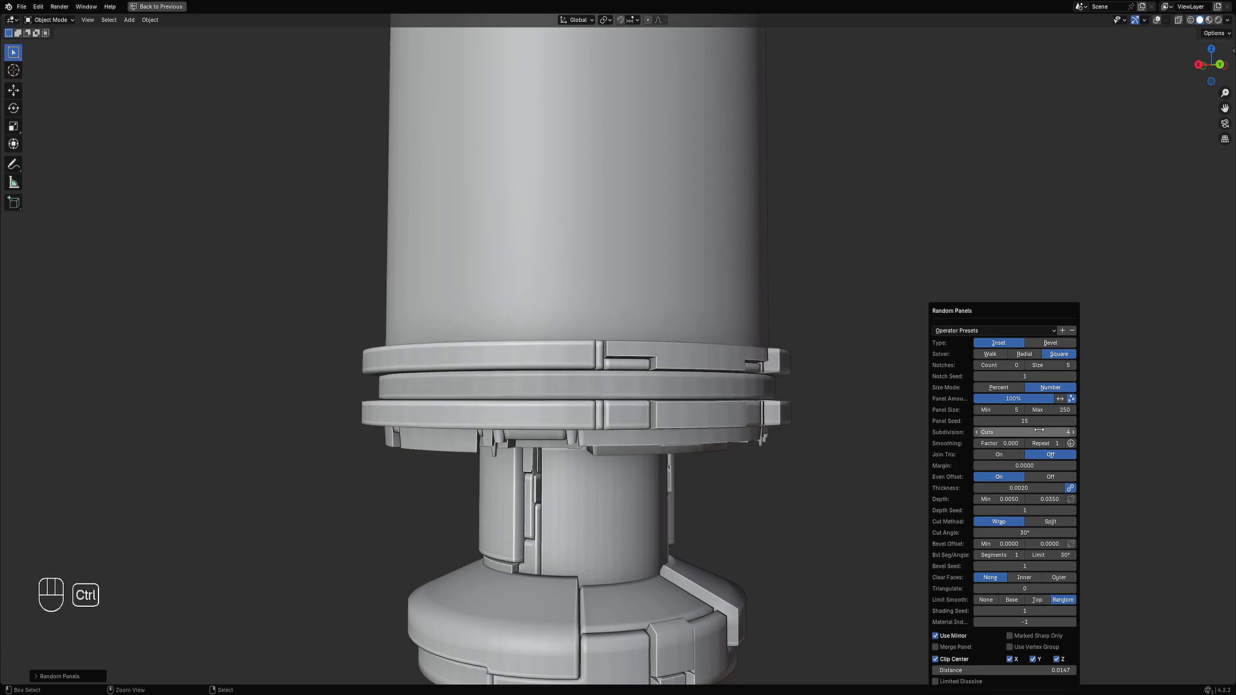
{"action": "scroll", "coordinate": [1040, 431], "scroll_direction": "up", "scroll_amount": 2, "text": "ctrl"}
{"action": "left_click", "coordinate": [1049, 410]}
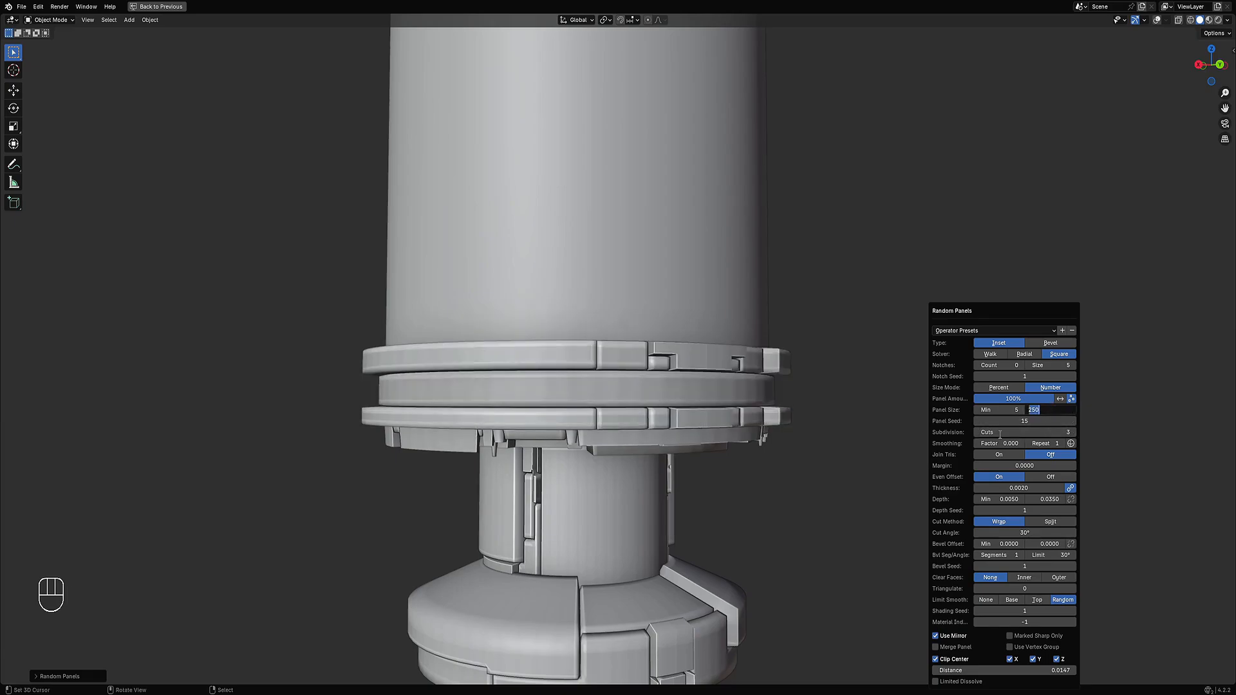
{"action": "key", "text": "Return"}
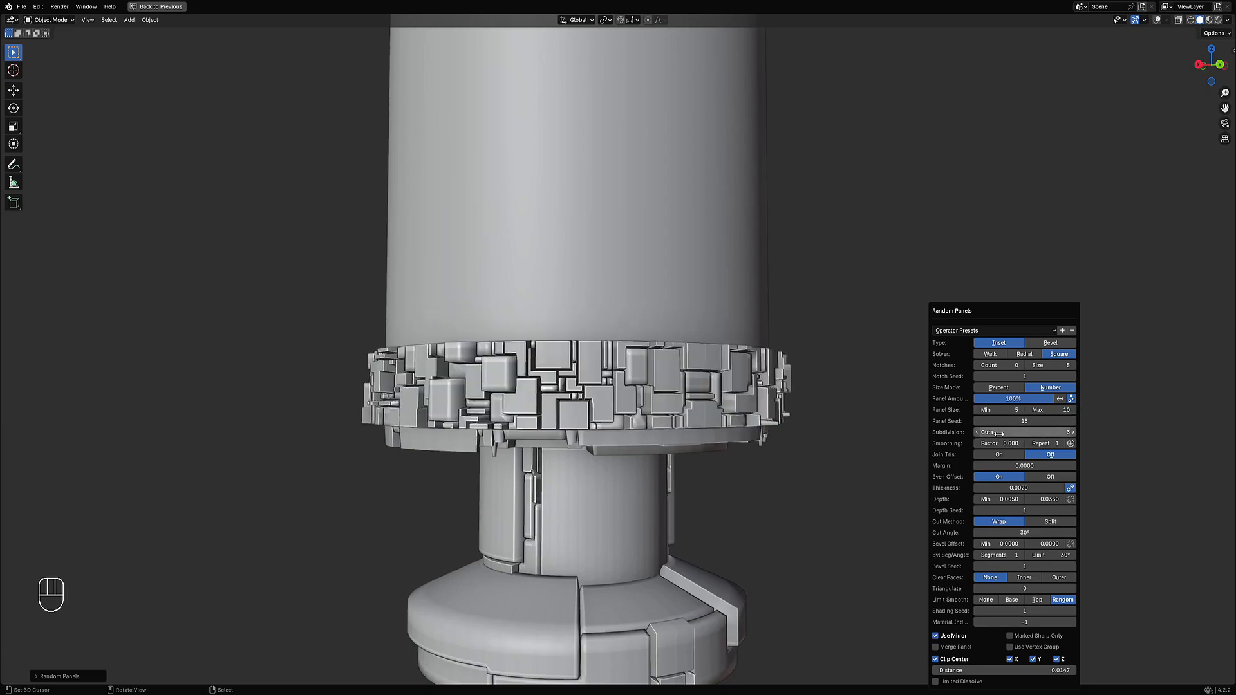
{"action": "mouse_move", "coordinate": [1029, 401]}
{"action": "left_mouse_down"}
{"action": "mouse_move", "coordinate": [1016, 400]}
{"action": "mouse_move", "coordinate": [1028, 401]}
{"action": "left_mouse_up"}
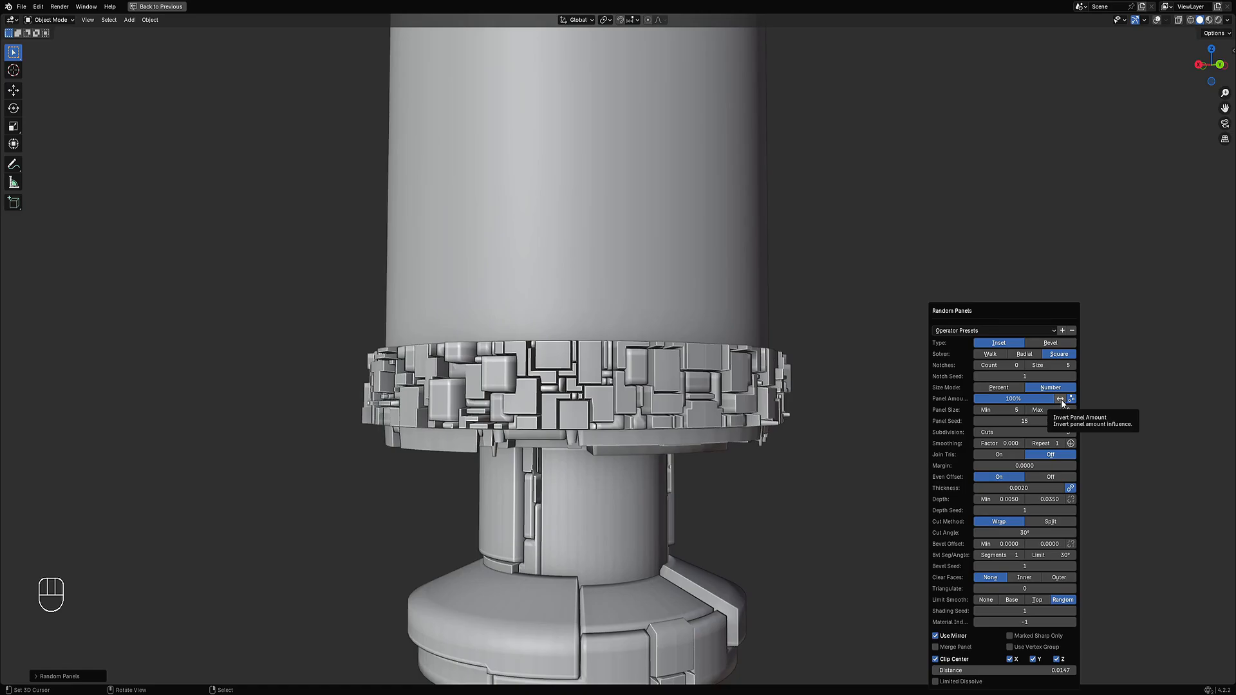
{"action": "mouse_move", "coordinate": [1050, 400]}
{"action": "left_mouse_down"}
{"action": "mouse_move", "coordinate": [998, 401]}
{"action": "mouse_move", "coordinate": [1051, 400]}
{"action": "left_mouse_up"}
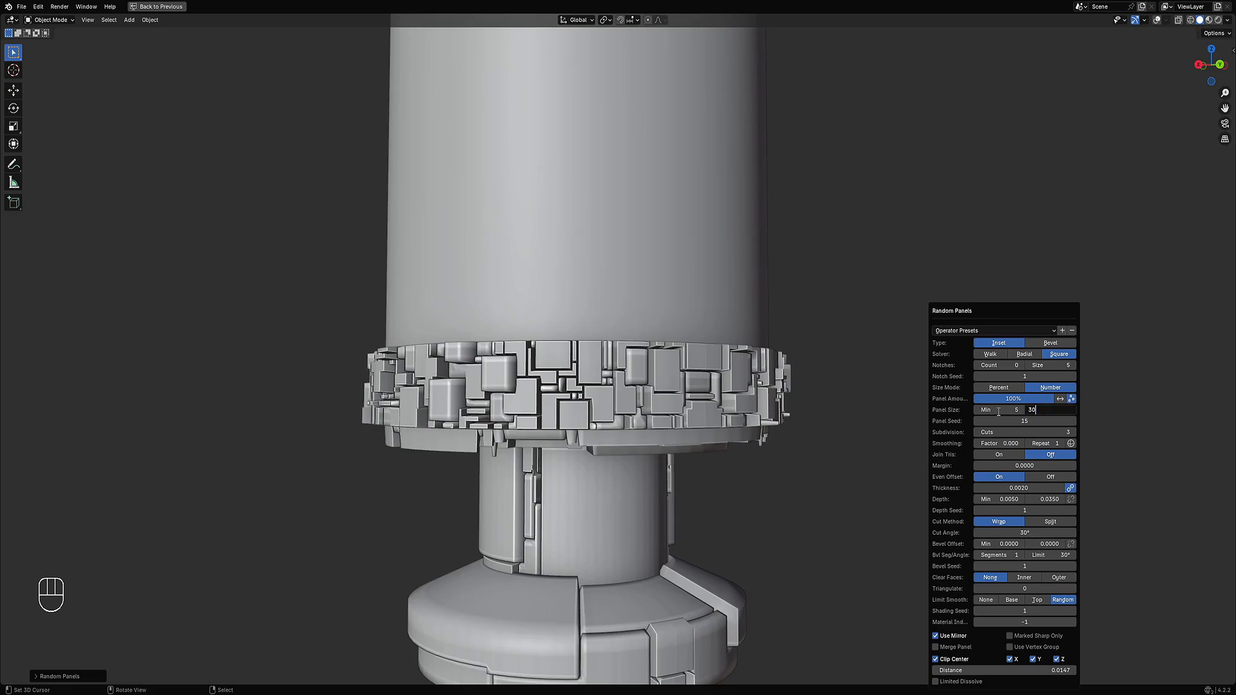
- Try other maximum panel sizes for the lower band, ending at 310
{"action": "key", "text": "Return"}
{"action": "scroll", "coordinate": [716, 410], "scroll_direction": "down", "scroll_amount": 4}
{"action": "middle_click_drag", "start_coordinate": [716, 394], "coordinate": [603, 405]}
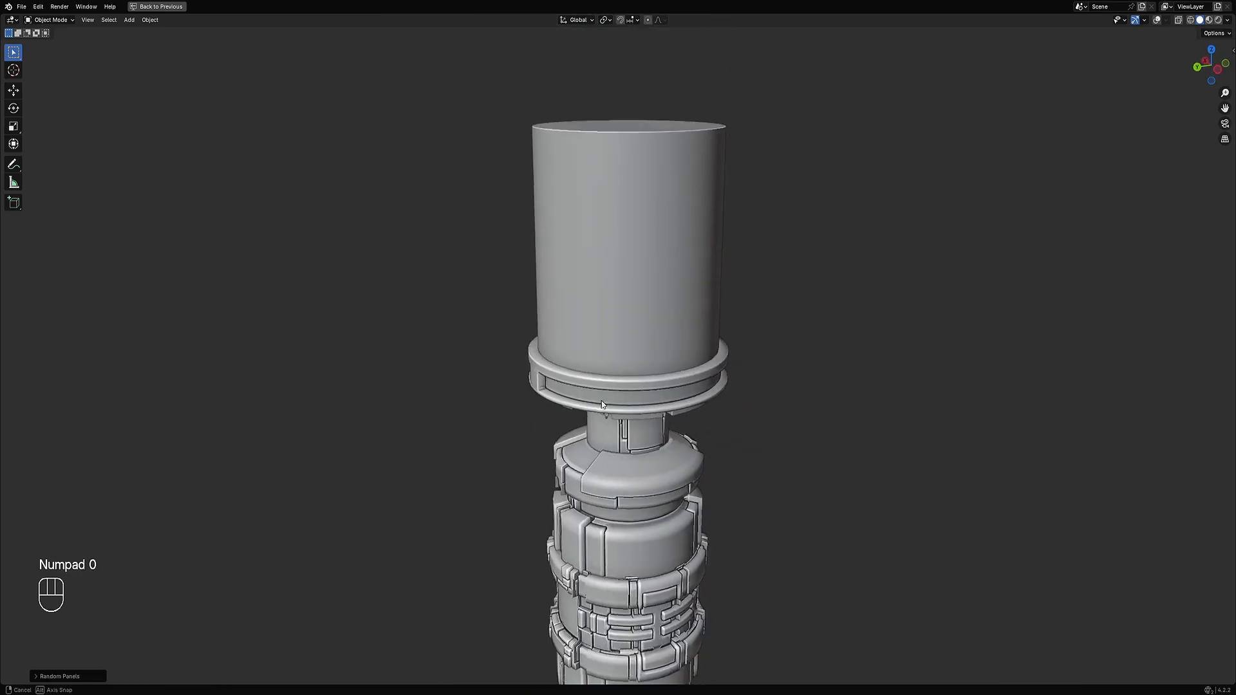
{"action": "key", "text": "F9"}
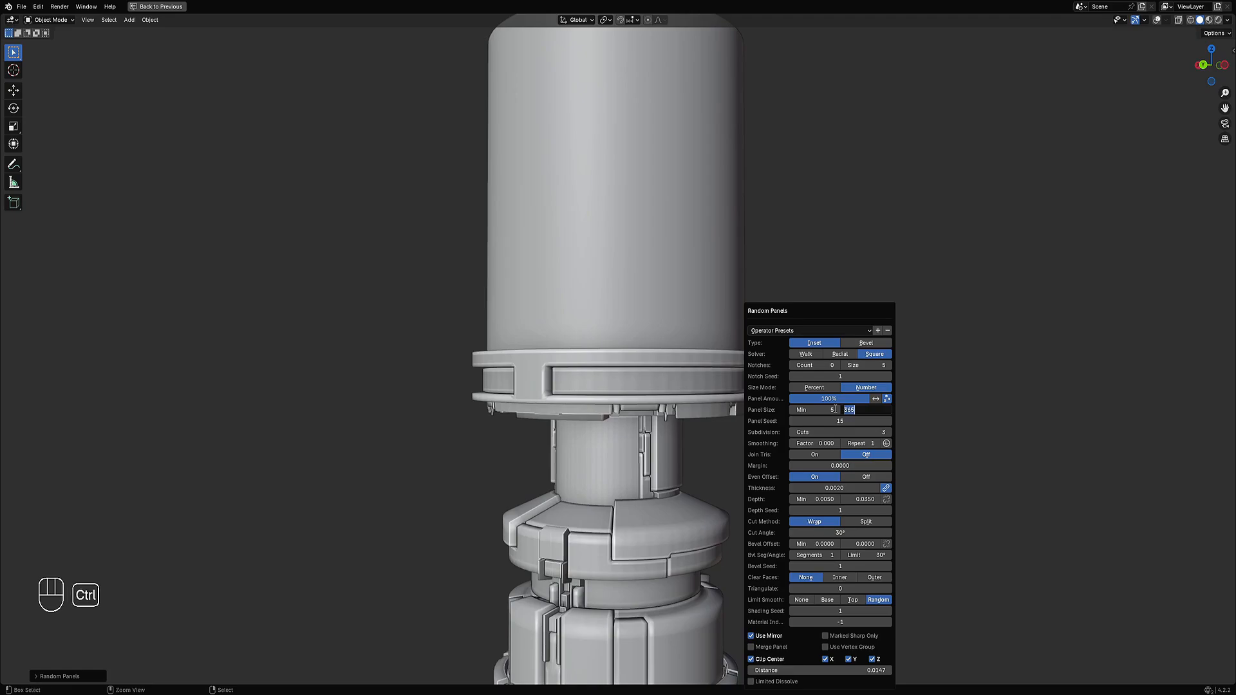
{"action": "key", "text": "Return"}
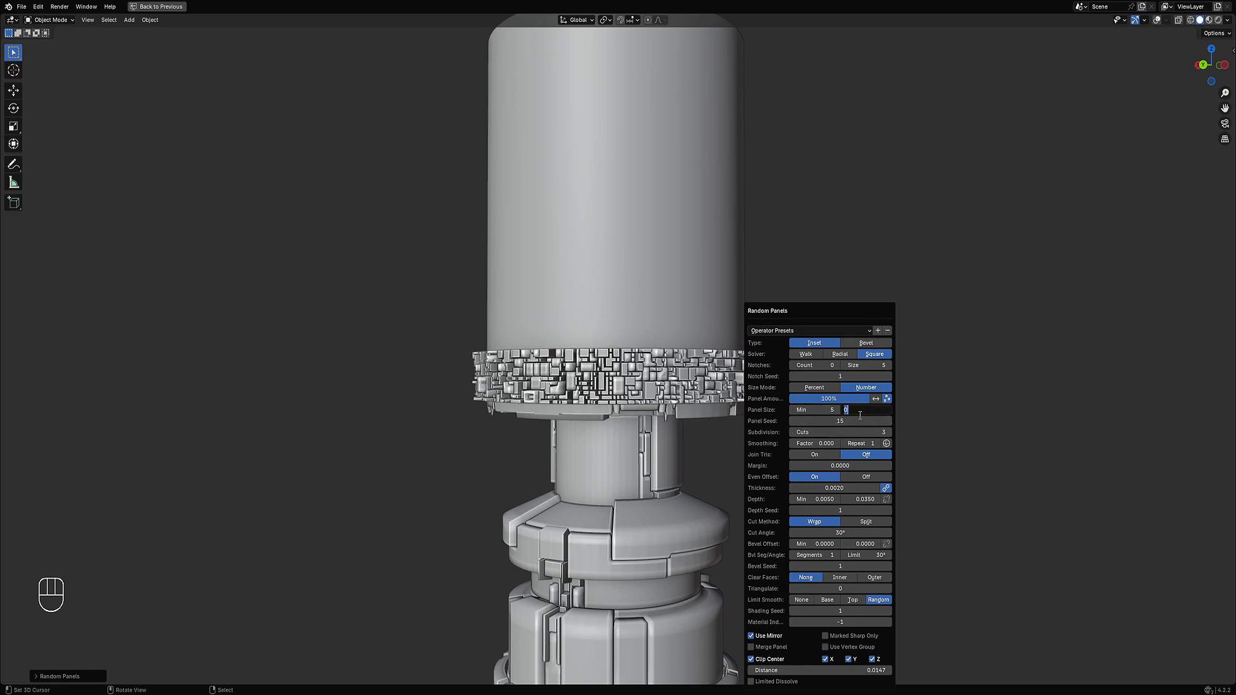
{"action": "key", "text": "Return"}
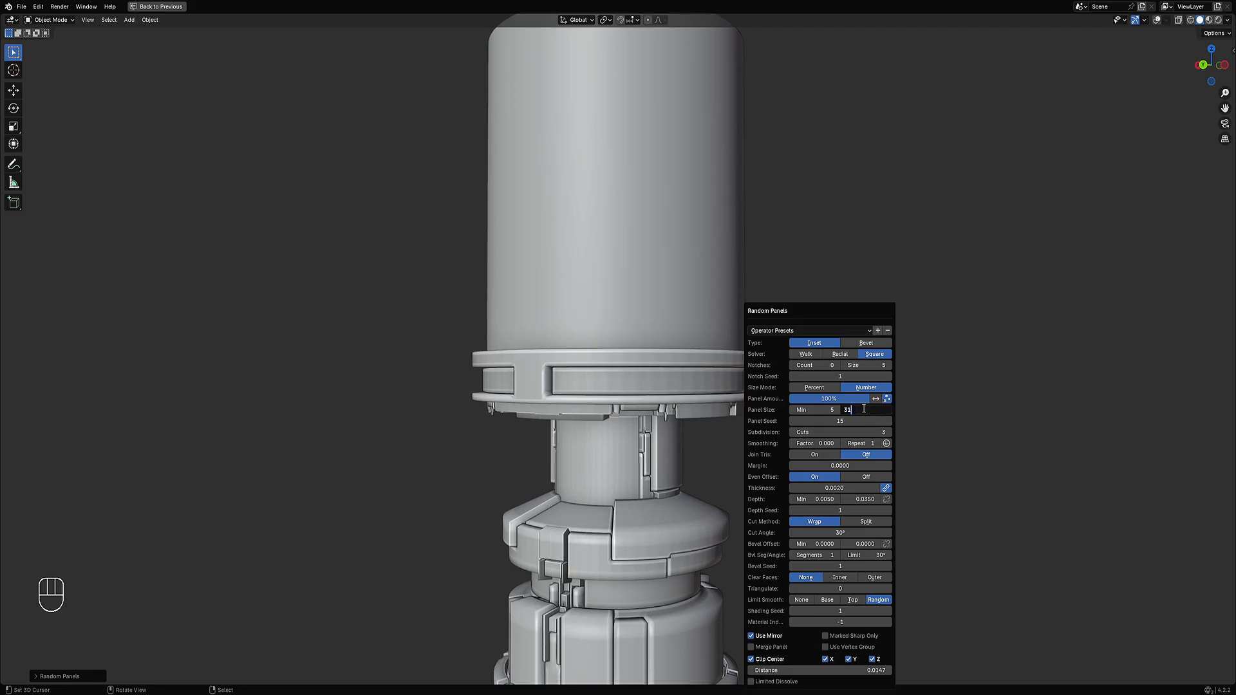
- Set the lower band's maximum panel size back to 250
{"action": "middle_click_drag", "start_coordinate": [436, 370], "coordinate": [727, 412]}
{"action": "key", "text": "F9"}
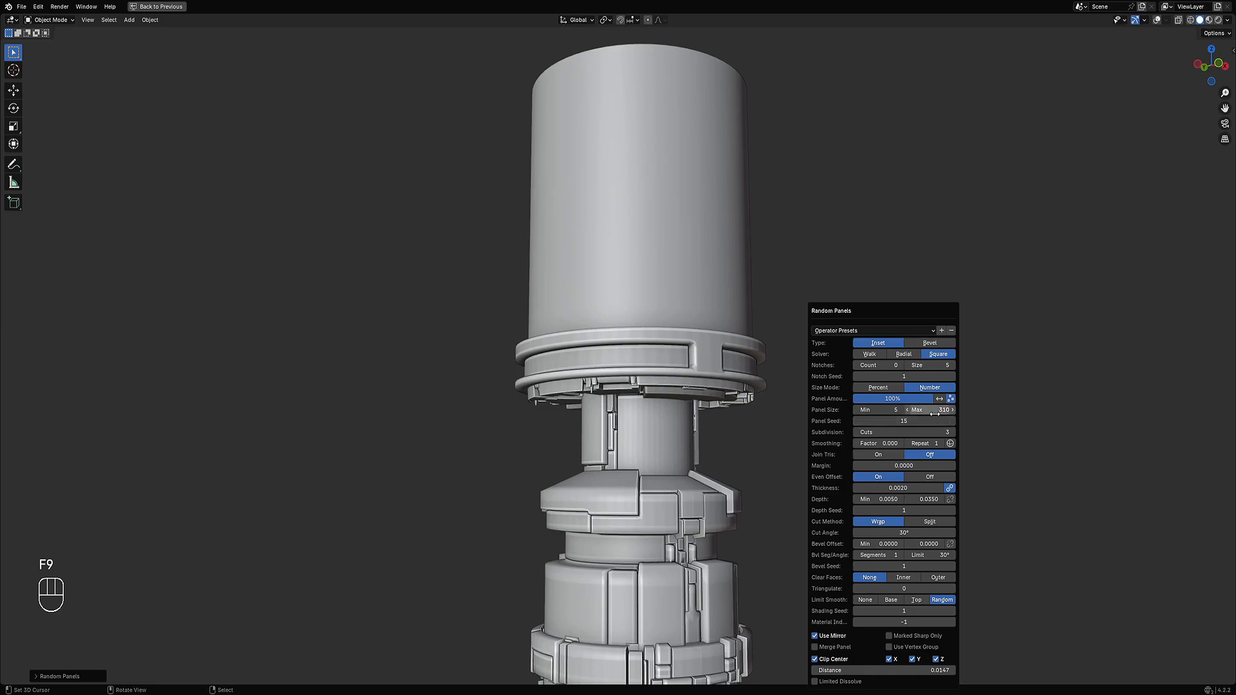
{"action": "left_click_drag", "start_coordinate": [934, 411], "coordinate": [905, 410], "text": "shift"}
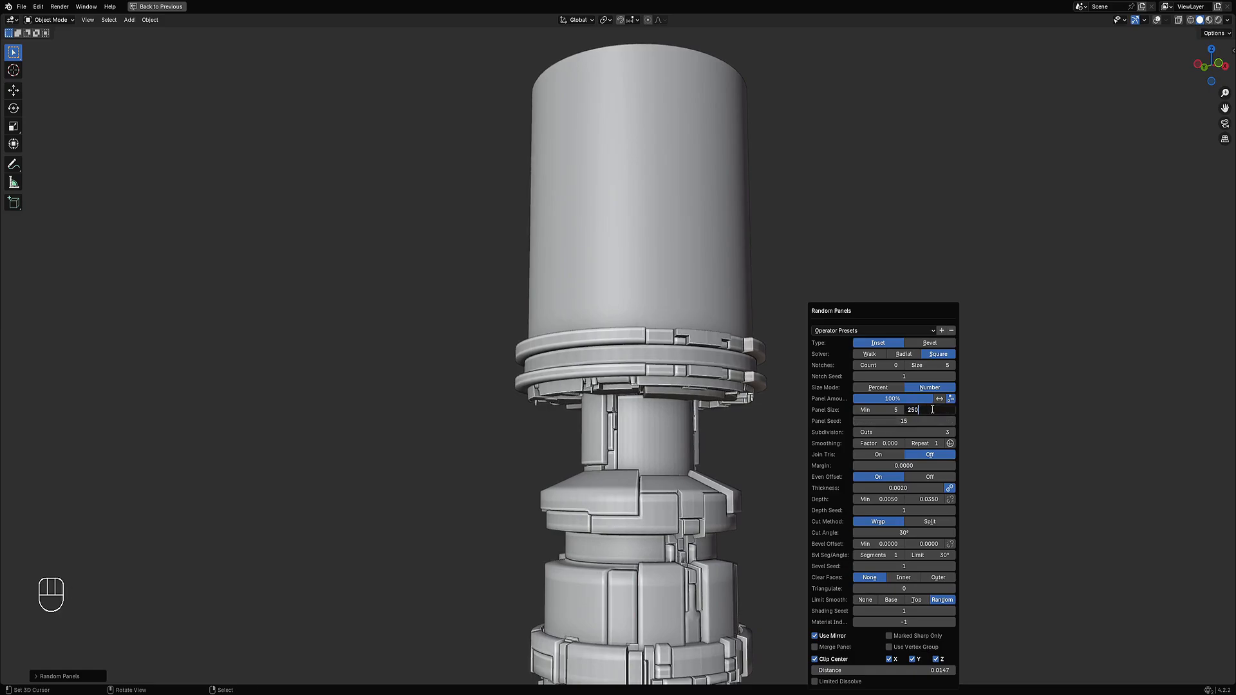
- Select the plain large end cylinder and open its mesh in Edit Mode with the viewport overlays shown
{"action": "middle_click_drag", "start_coordinate": [789, 381], "coordinate": [757, 365]}
{"action": "scroll", "coordinate": [756, 365], "scroll_direction": "up", "scroll_amount": 4}
{"action": "left_click", "coordinate": [659, 378]}
{"action": "key", "text": "Tab"}
{"action": "key", "text": "shift+alt+z"}
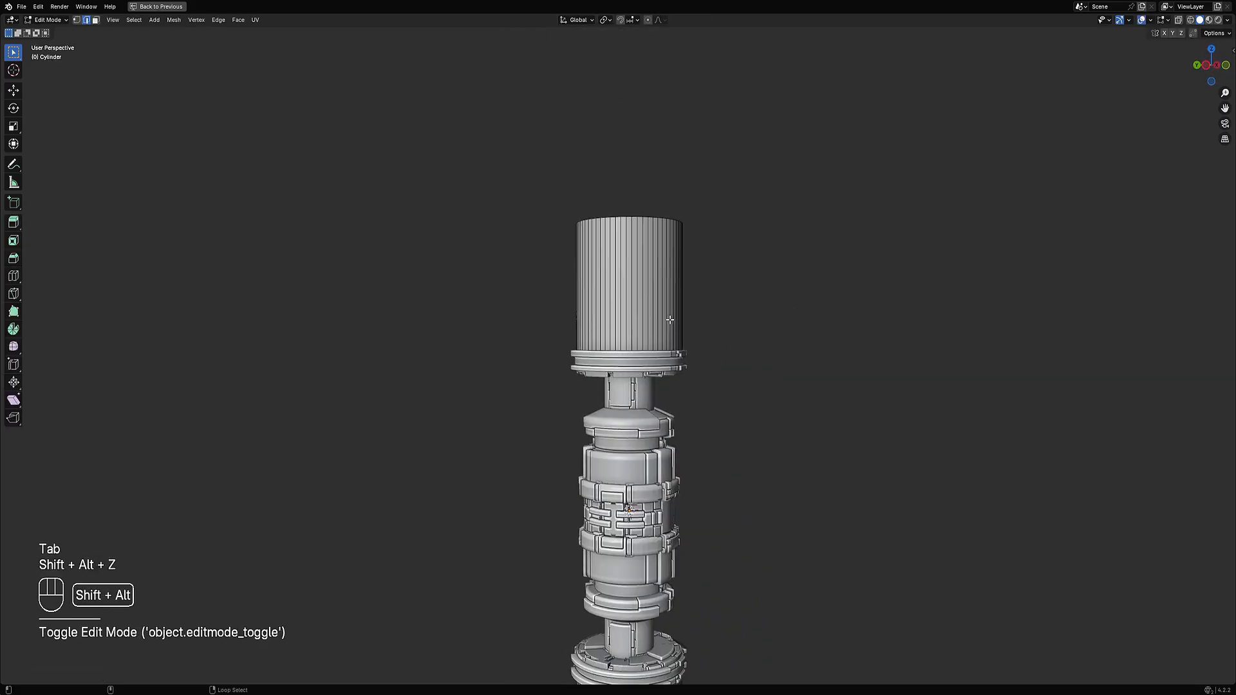
{"action": "scroll", "coordinate": [659, 378], "scroll_direction": "up", "scroll_amount": 2}
{"action": "key", "text": "ctrl+r"}
{"action": "scroll", "coordinate": [643, 358], "scroll_direction": "up", "scroll_amount": 20}
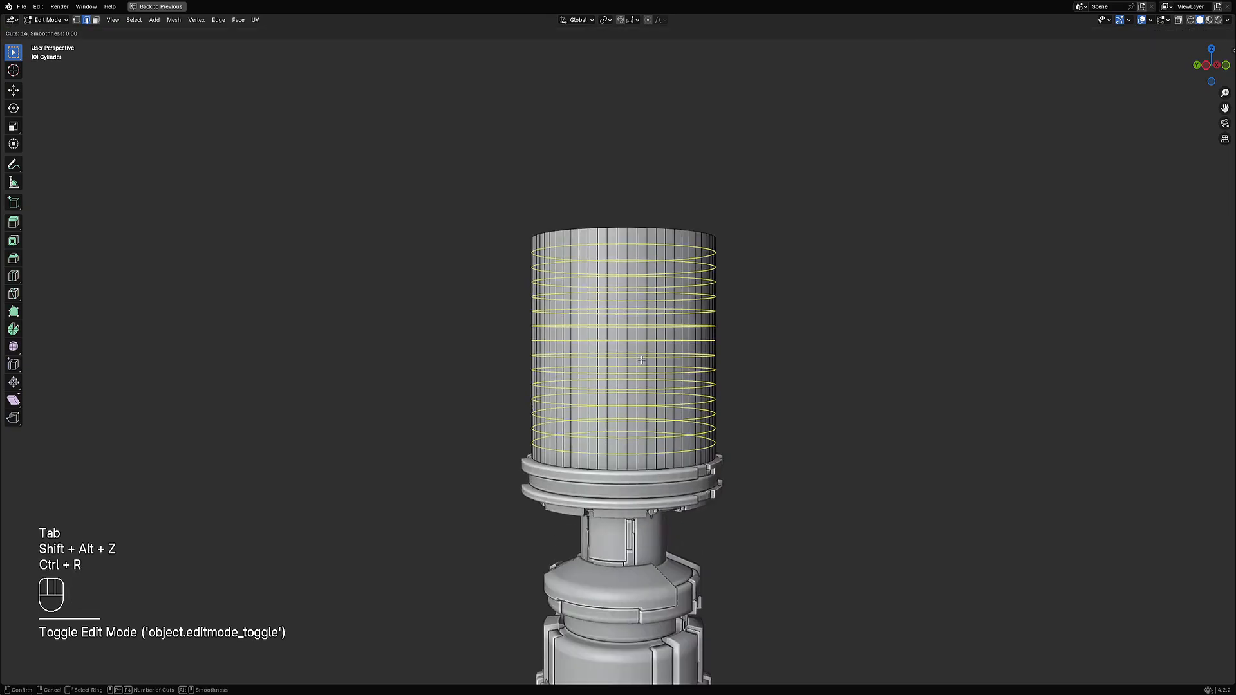
{"action": "scroll", "coordinate": [643, 358], "scroll_direction": "up", "scroll_amount": 13}
{"action": "scroll", "coordinate": [643, 359], "scroll_direction": "down", "scroll_amount": 7}
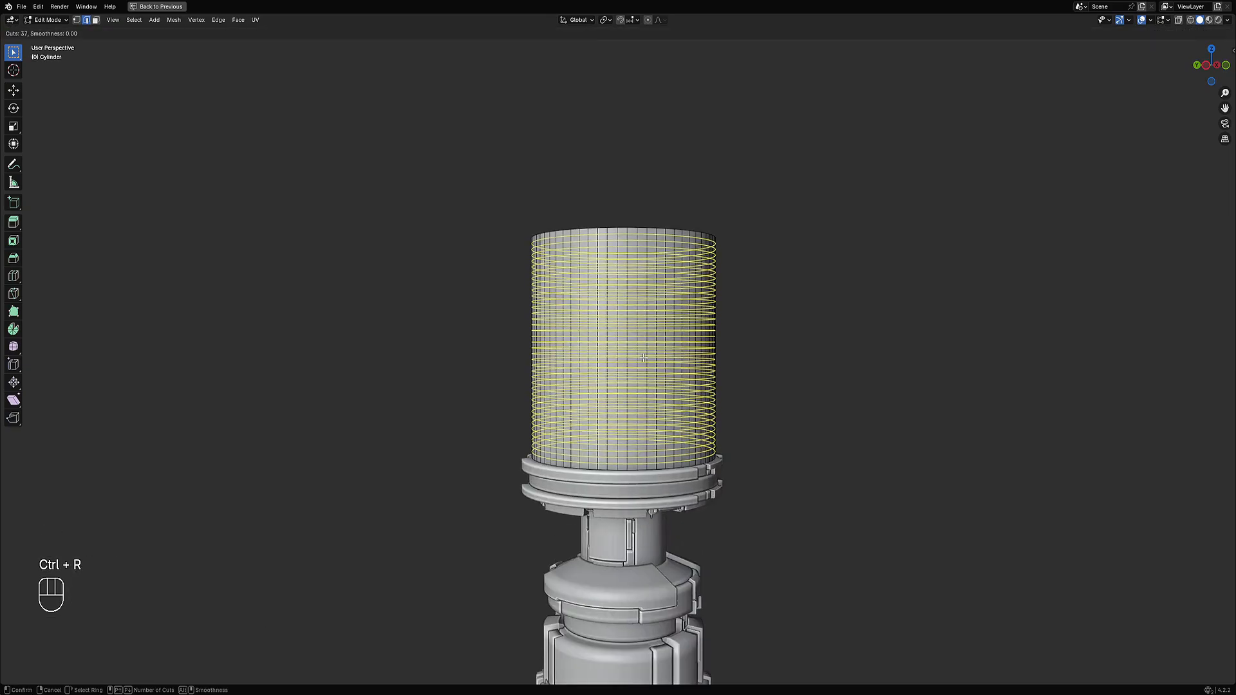
{"action": "scroll", "coordinate": [644, 359], "scroll_direction": "down", "scroll_amount": 4}
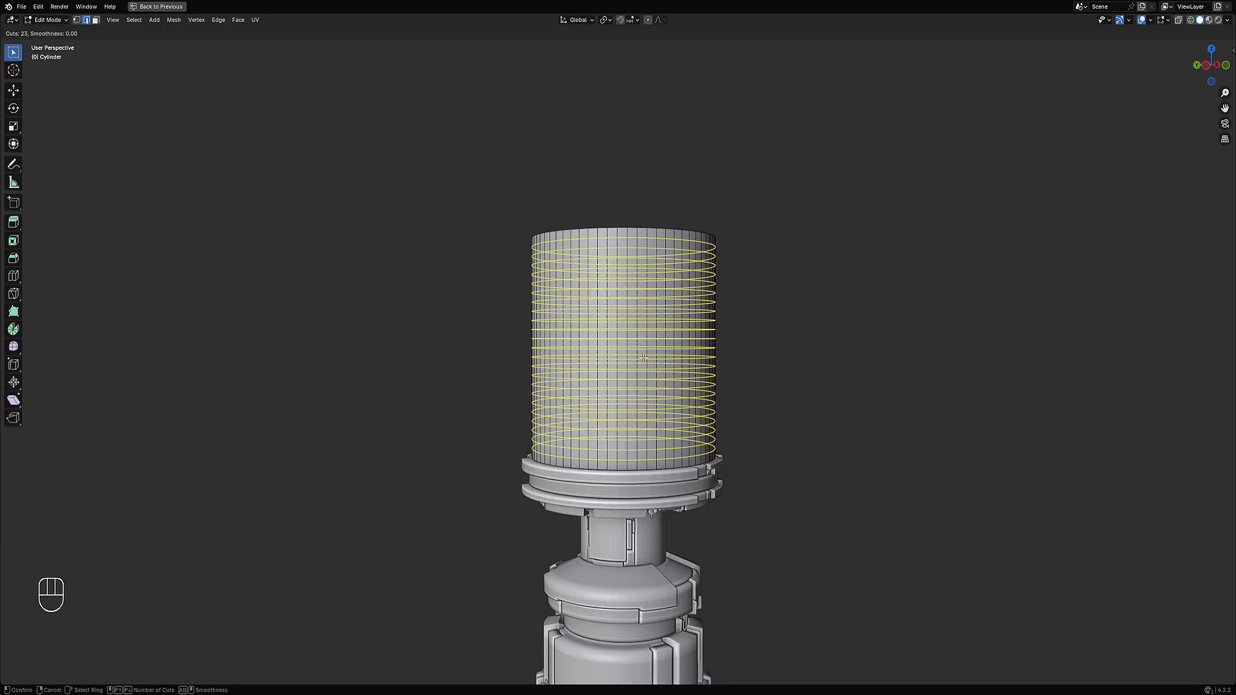
{"action": "right_click", "coordinate": [644, 358]}
- Add many evenly spaced horizontal loop cuts over the large cylinder's full height, dividing its side into roughly square faces
{"action": "middle_click_drag", "start_coordinate": [716, 260], "coordinate": [703, 385], "text": "shift"}
{"action": "scroll", "coordinate": [701, 388], "scroll_direction": "up", "scroll_amount": 5}
{"action": "key", "text": "ctrl+r"}
{"action": "scroll", "coordinate": [604, 498], "scroll_direction": "up", "scroll_amount": 7}
{"action": "scroll", "coordinate": [605, 497], "scroll_direction": "up", "scroll_amount": 20}
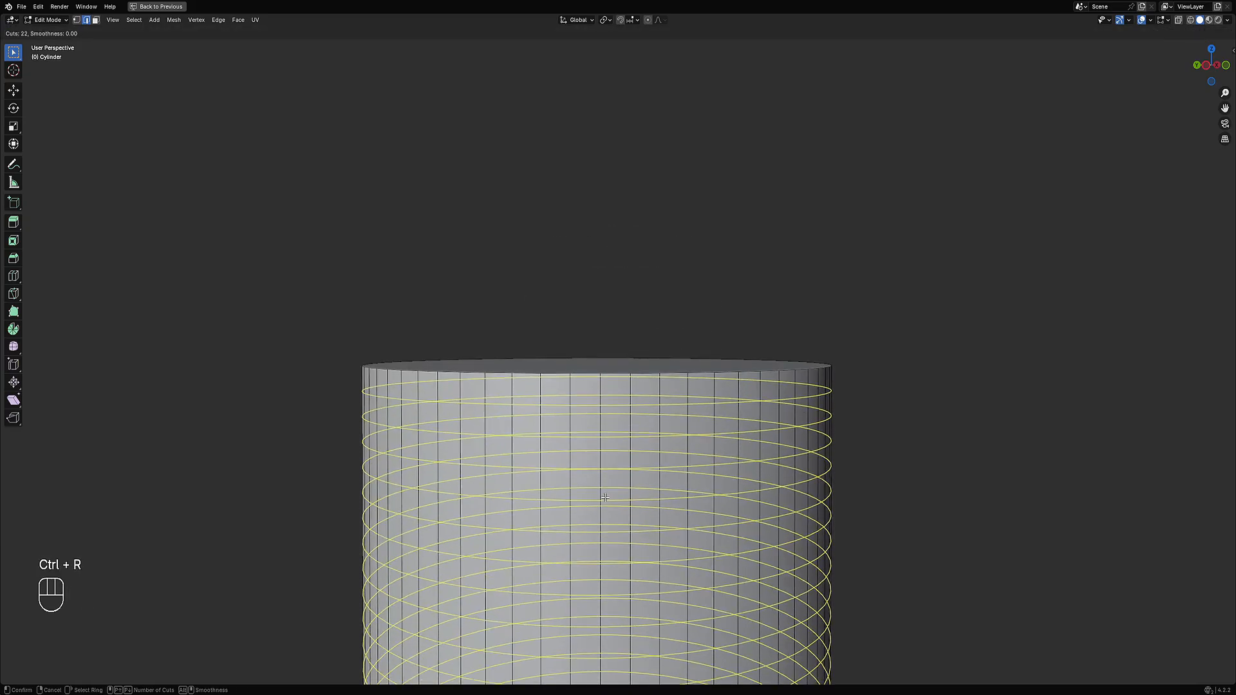
{"action": "left_click", "coordinate": [606, 494]}
{"action": "right_click", "coordinate": [606, 494]}
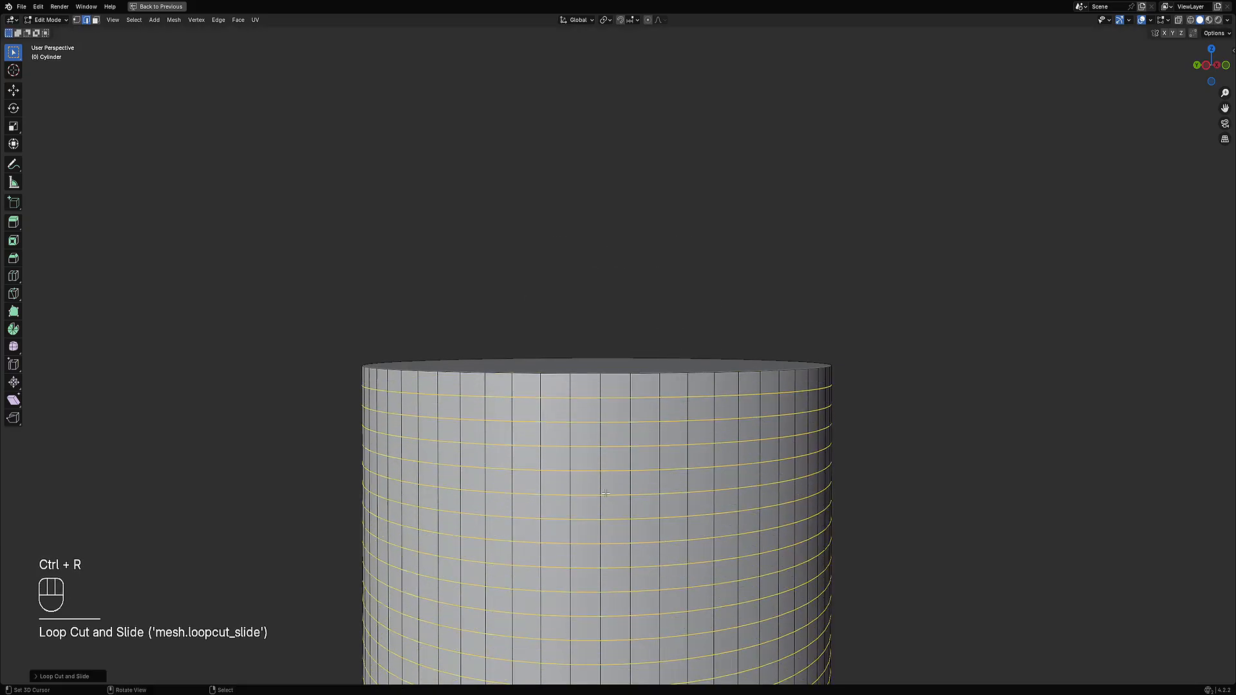
- Clear the loop selection, switch to face selection and return the large cylinder to Object Mode
{"action": "scroll", "coordinate": [606, 494], "scroll_direction": "down", "scroll_amount": 8}
{"action": "middle_click_drag", "start_coordinate": [692, 353], "coordinate": [637, 313], "text": "shift"}
{"action": "scroll", "coordinate": [690, 302], "scroll_direction": "up", "scroll_amount": 3}
{"action": "key", "text": "alt+a"}
{"action": "key", "text": "3"}
{"action": "key", "text": "Tab"}
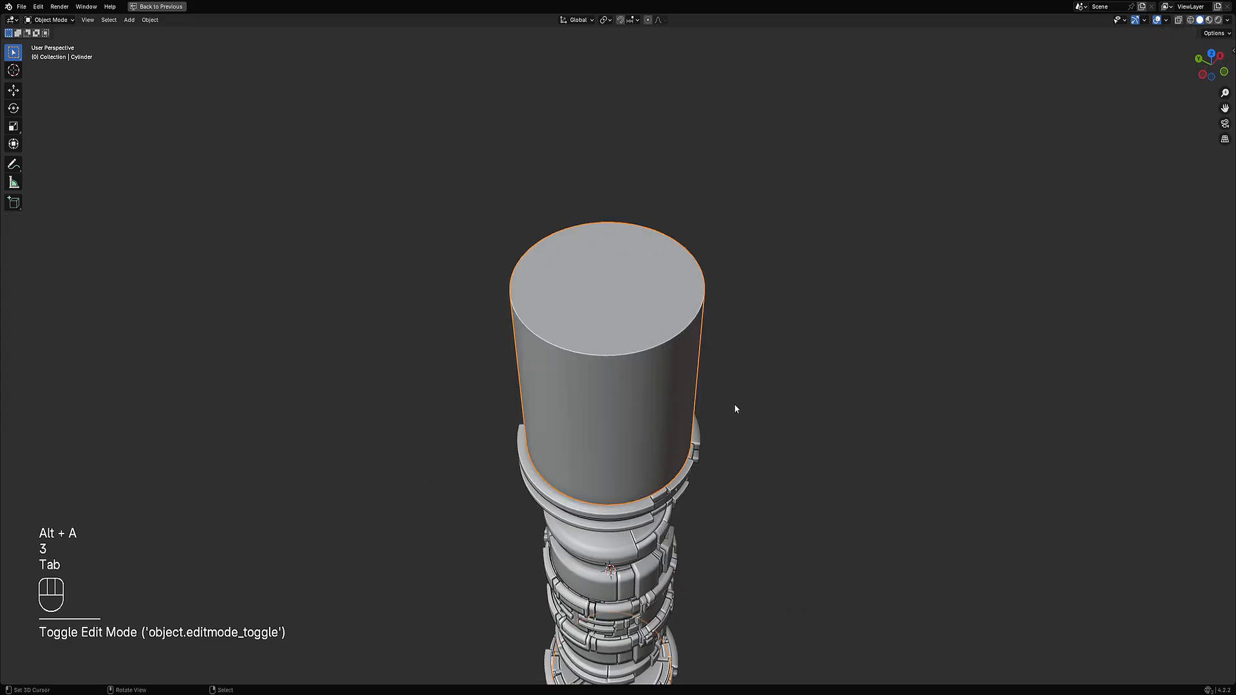
{"action": "key", "text": "Tab"}
{"action": "key", "text": "Tab"}
{"action": "middle_click_drag", "start_coordinate": [734, 408], "coordinate": [755, 351], "text": "alt"}
- Duplicate the large cylinder in place and shrink the copy's whole mesh slightly inward with Shrink/Fatten, checking it in wireframe
{"action": "key", "text": "shift+z"}
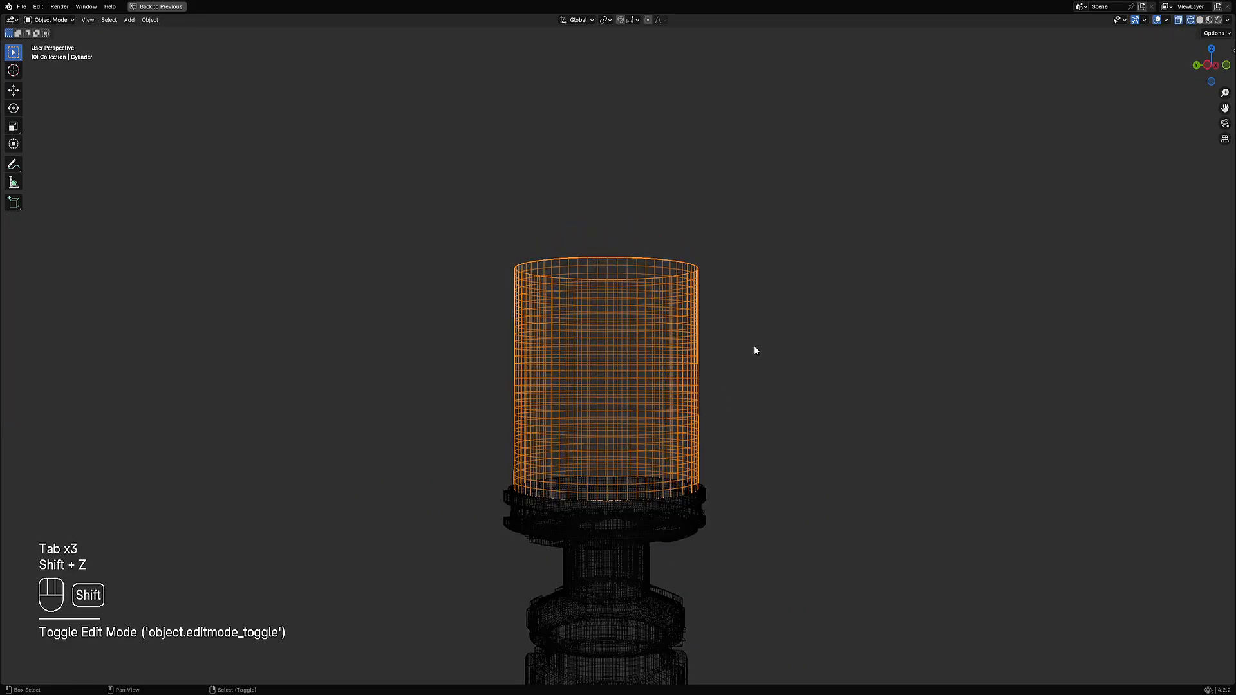
{"action": "key", "text": "shift+d"}
{"action": "right_click", "coordinate": [751, 360]}
{"action": "key", "text": "Tab"}
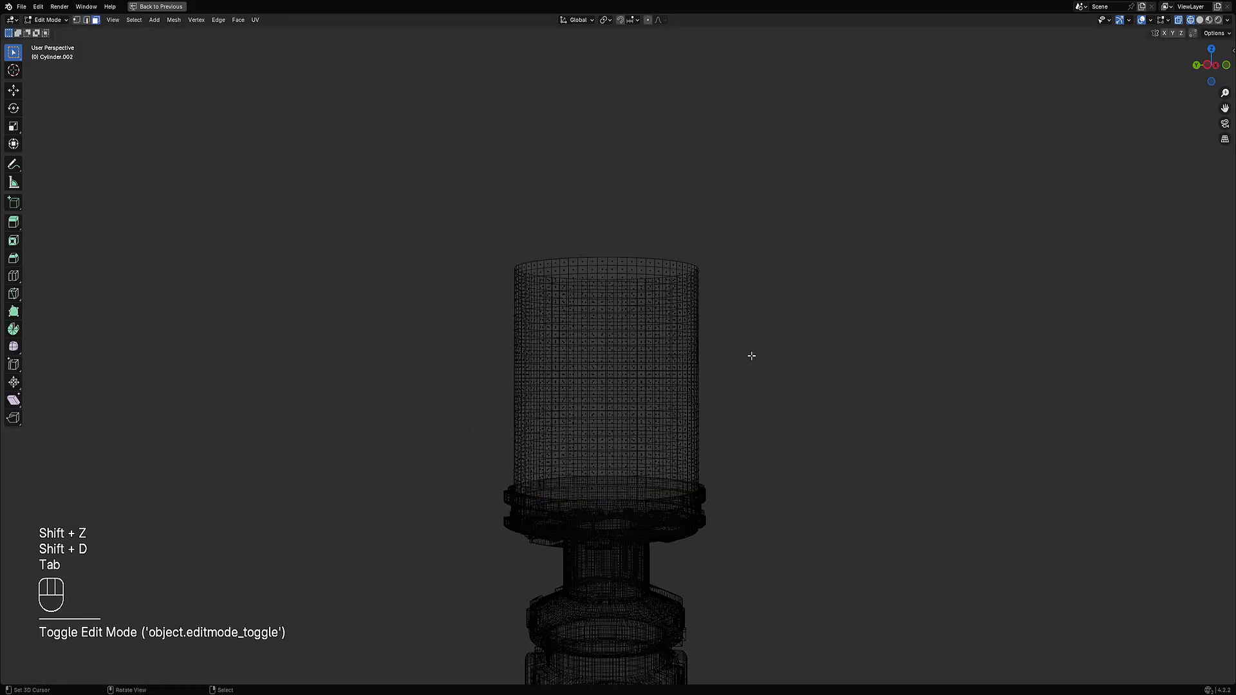
{"action": "key", "text": "a"}
{"action": "key", "text": "alt+s"}
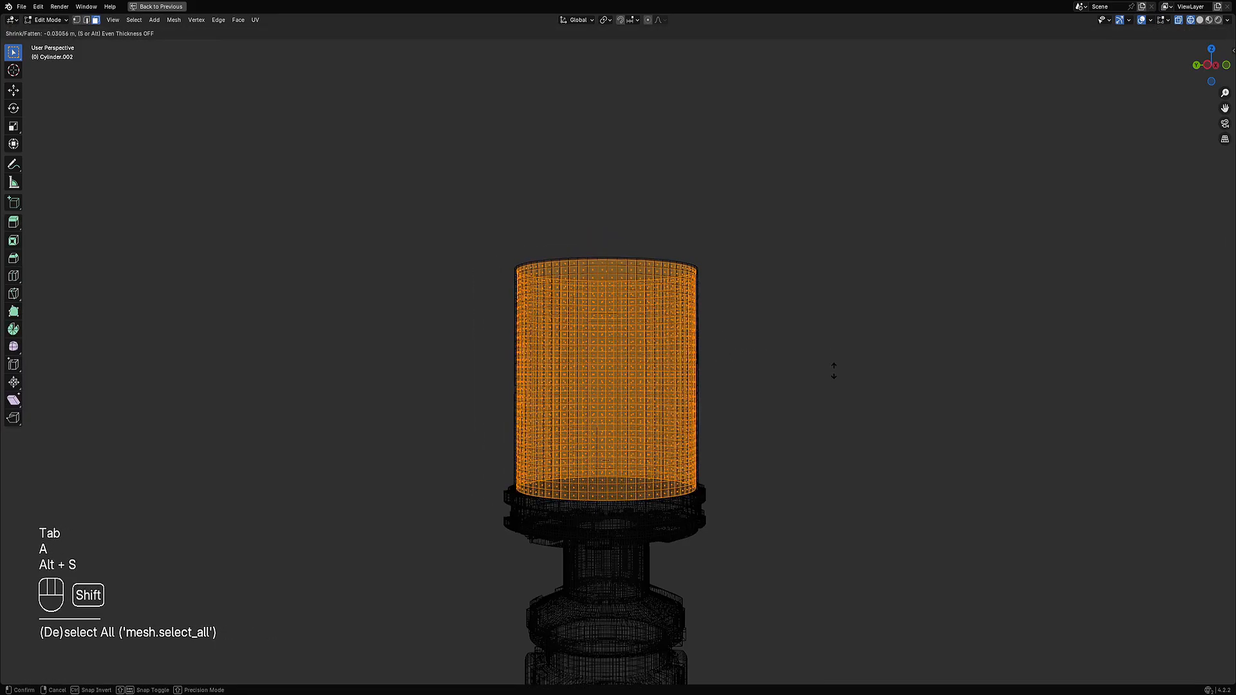
{"action": "key", "text": "alt+s"}
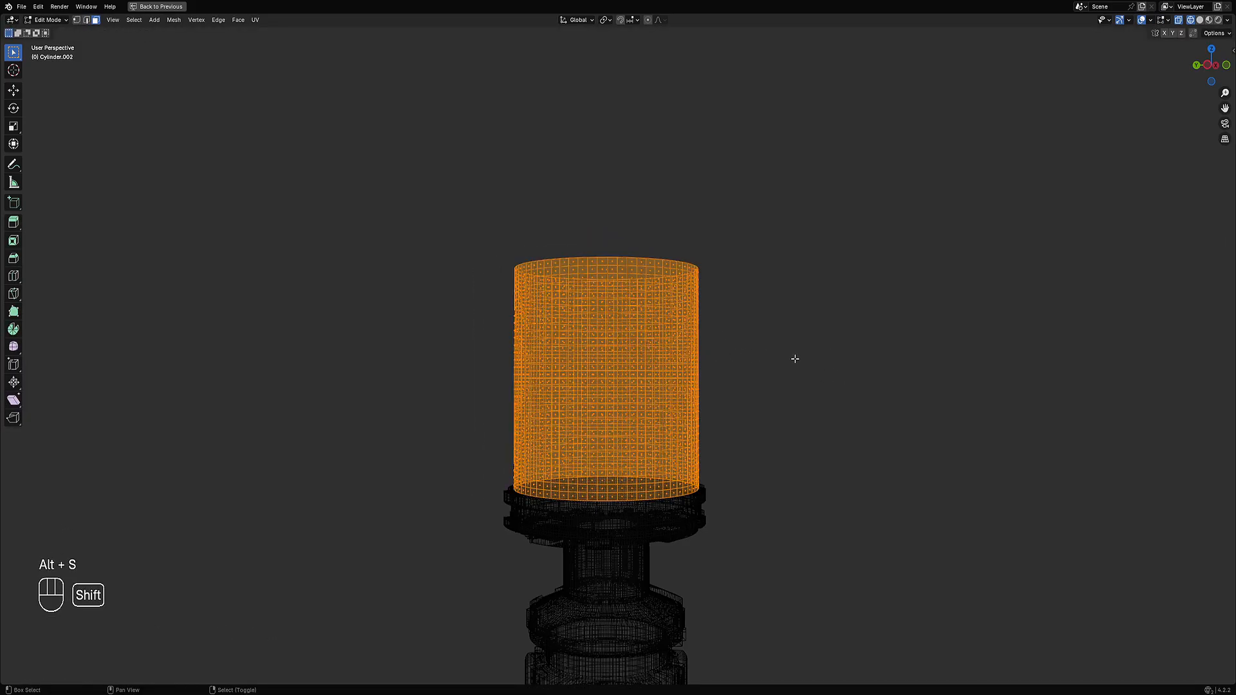
{"action": "left_click", "coordinate": [802, 372]}
{"action": "key", "text": "shift+z"}
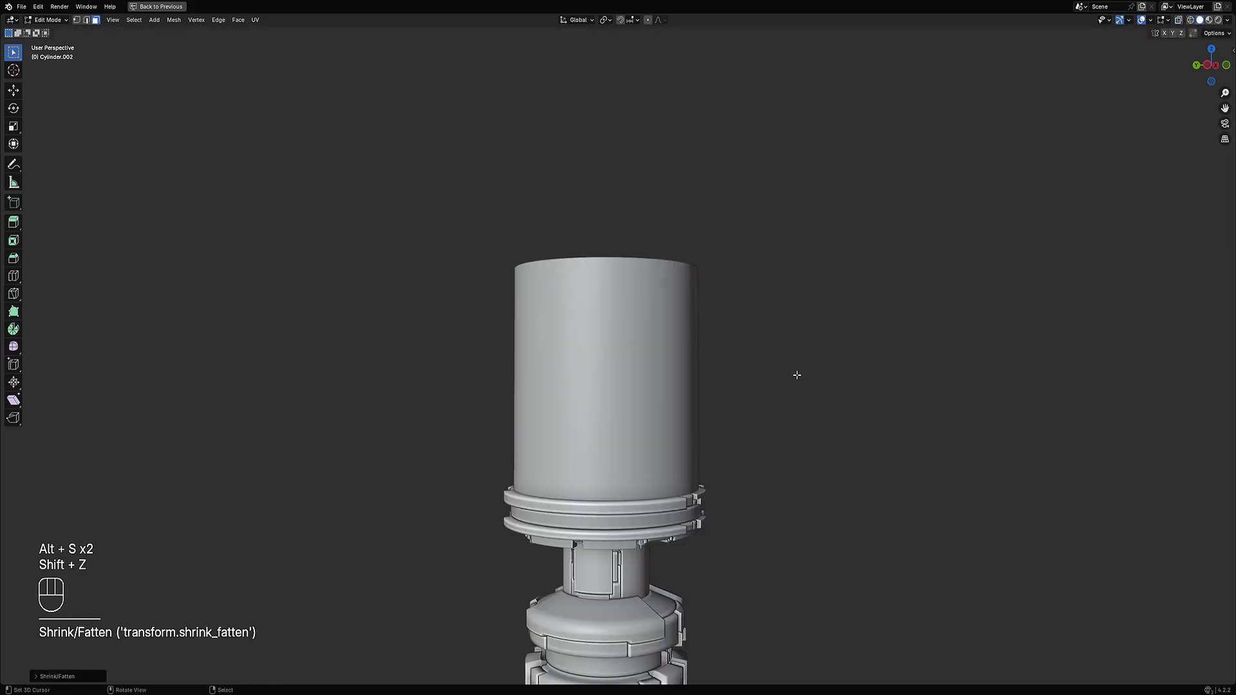
- Leave the shrunken inner copy's mesh and delete that copy
{"action": "key", "text": "Tab"}
{"action": "scroll", "coordinate": [850, 360], "scroll_direction": "up", "scroll_amount": 5}
{"action": "key", "text": "Tab"}
{"action": "key", "text": "Tab"}
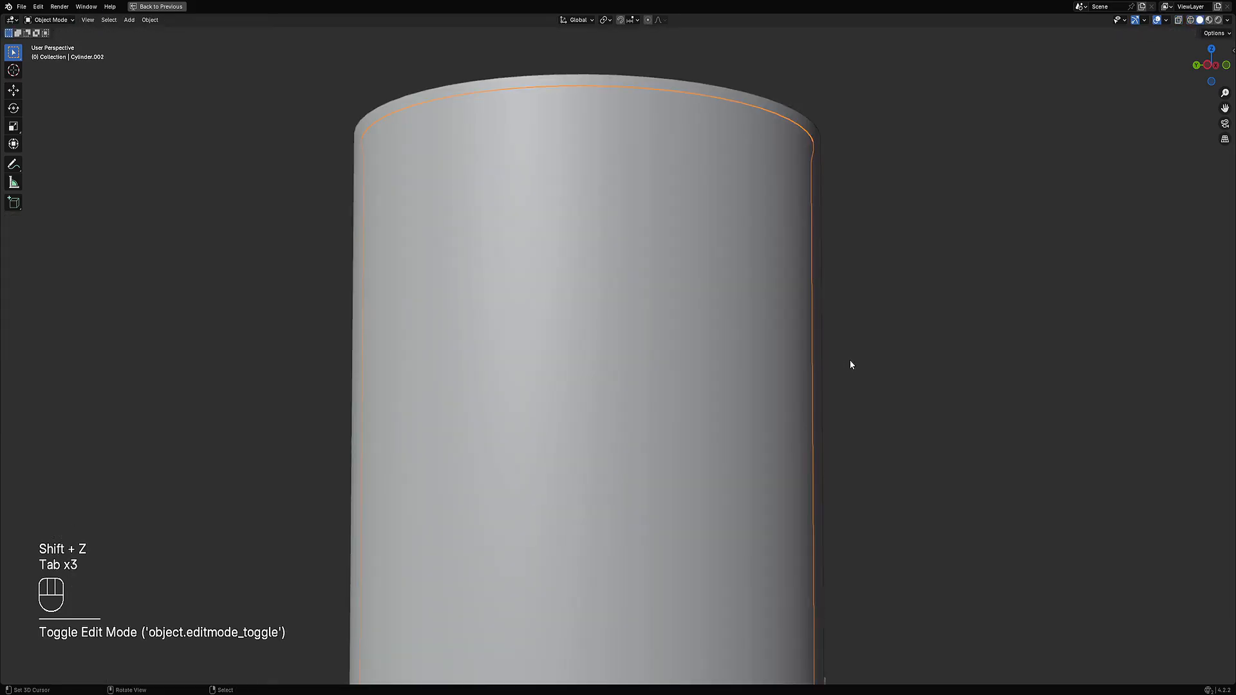
{"action": "key", "text": "x"}
{"action": "left_click", "coordinate": [851, 363]}
- Duplicate the large cylinder in place and open the copy's fully selected mesh for editing in wireframe
{"action": "key", "text": "Tab"}
{"action": "scroll", "coordinate": [789, 367], "scroll_direction": "down", "scroll_amount": 4}
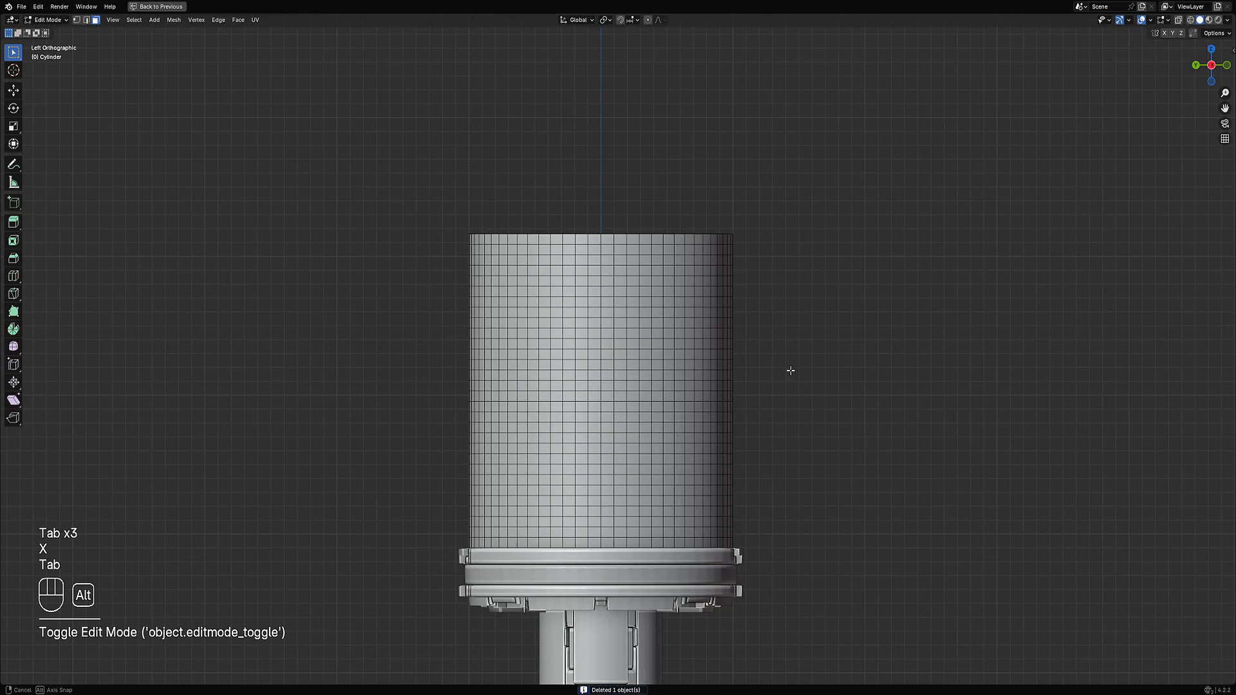
{"action": "key", "text": "a"}
{"action": "scroll", "coordinate": [797, 366], "scroll_direction": "up", "scroll_amount": 2}
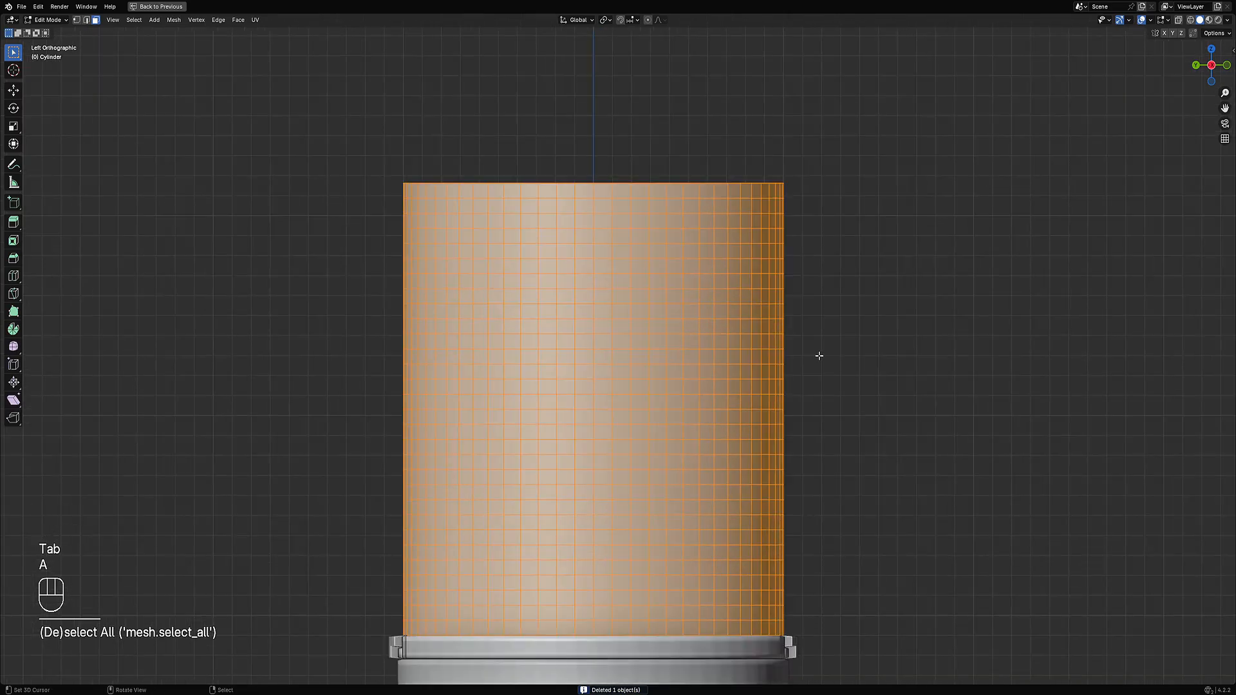
{"action": "key", "text": "shift+z"}
{"action": "key", "text": "Tab"}
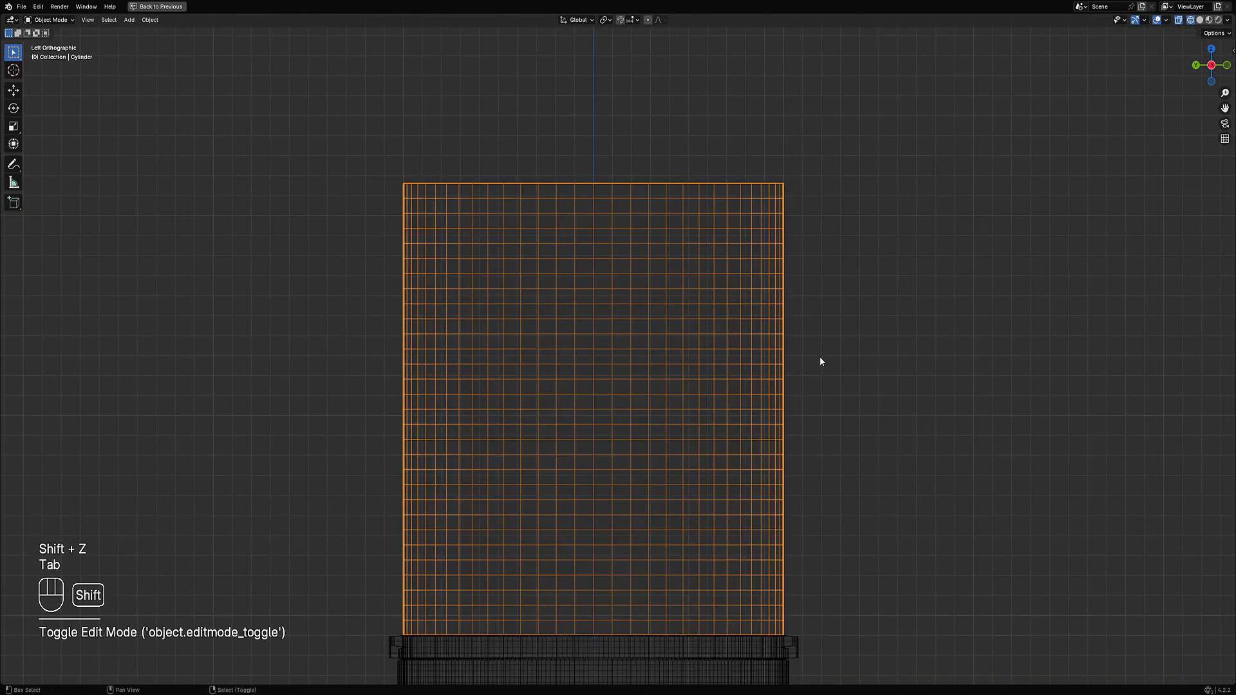
{"action": "key", "text": "shift+d"}
{"action": "right_click", "coordinate": [843, 371]}
{"action": "key", "text": "Tab"}
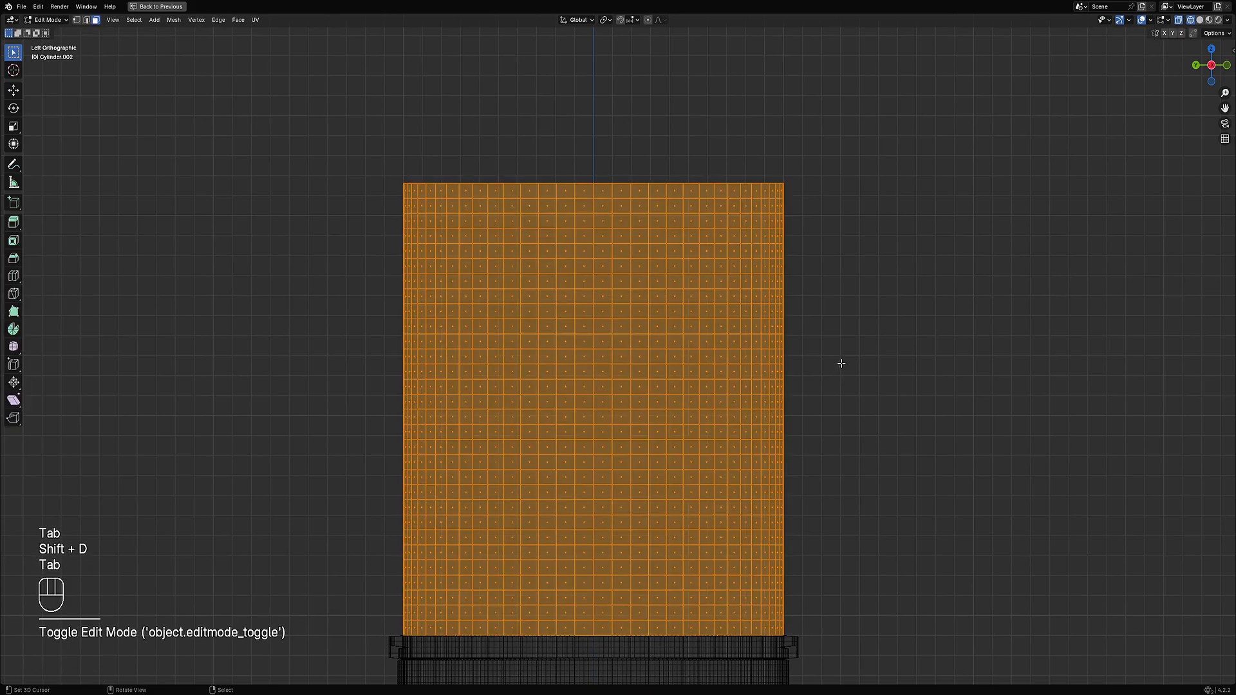
- Shrink the copy's whole mesh inward by about 0.05 m with Shrink/Fatten, using even thickness, and return to solid shading in Object Mode
{"action": "key", "text": "shift"}
{"action": "key", "text": "alt+s"}
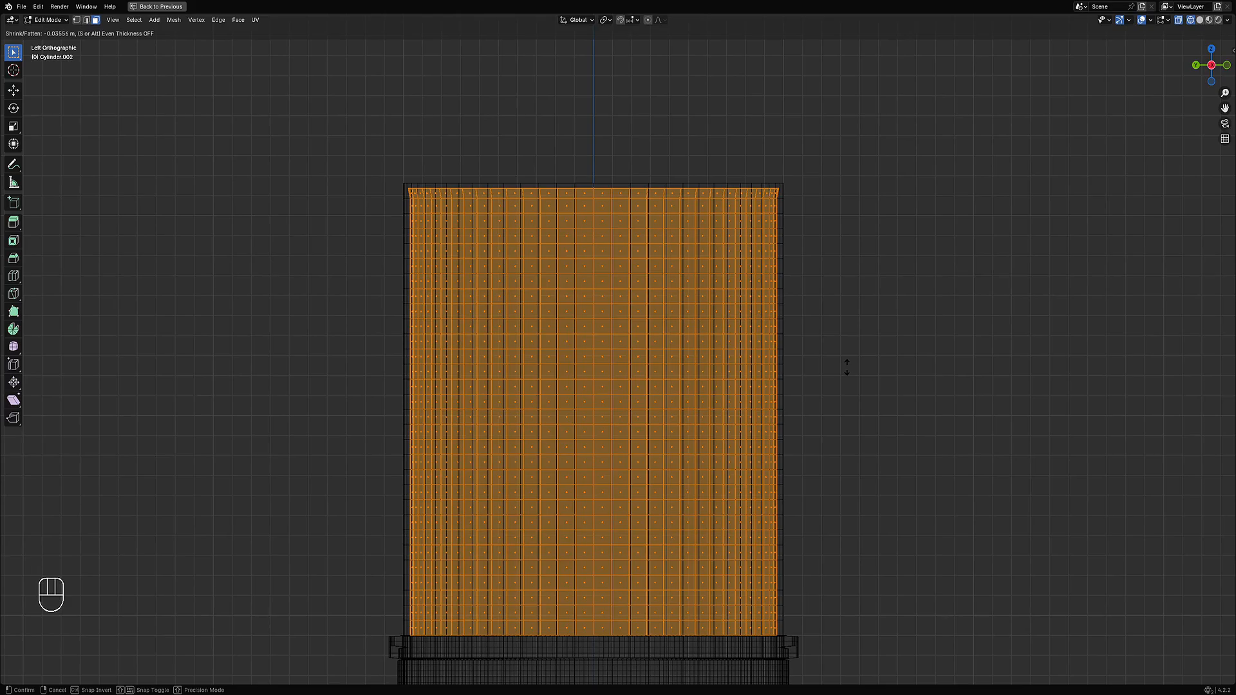
{"action": "key", "text": "s"}
{"action": "key", "text": "shift"}
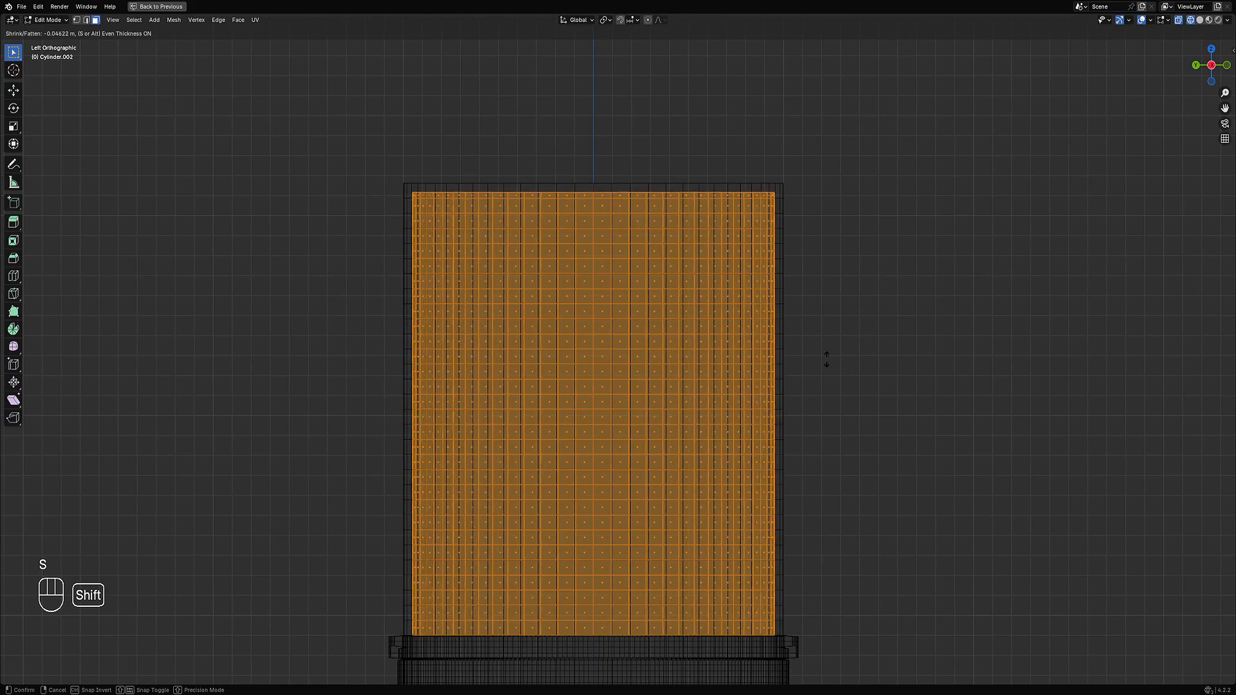
{"action": "left_click", "coordinate": [765, 334]}
{"action": "key", "text": "Tab"}
{"action": "scroll", "coordinate": [767, 340], "scroll_direction": "down", "scroll_amount": 6}
{"action": "key", "text": "shift+z"}
- Select the outer large cylinder and check its end cap face in wireframe
{"action": "middle_click_drag", "start_coordinate": [787, 353], "coordinate": [635, 277]}
{"action": "left_click", "coordinate": [640, 361]}
{"action": "key", "text": "Tab"}
{"action": "key", "text": "3"}
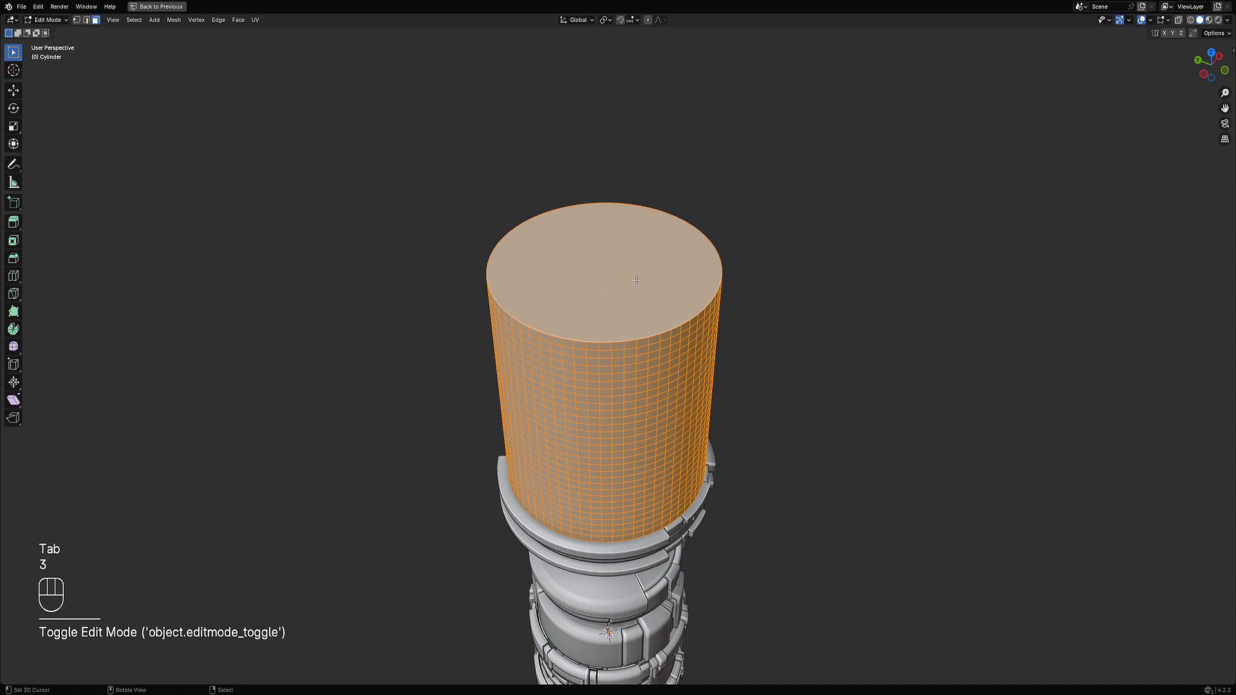
{"action": "left_click", "coordinate": [635, 276], "text": "shift"}
{"action": "key", "text": "shift+z"}
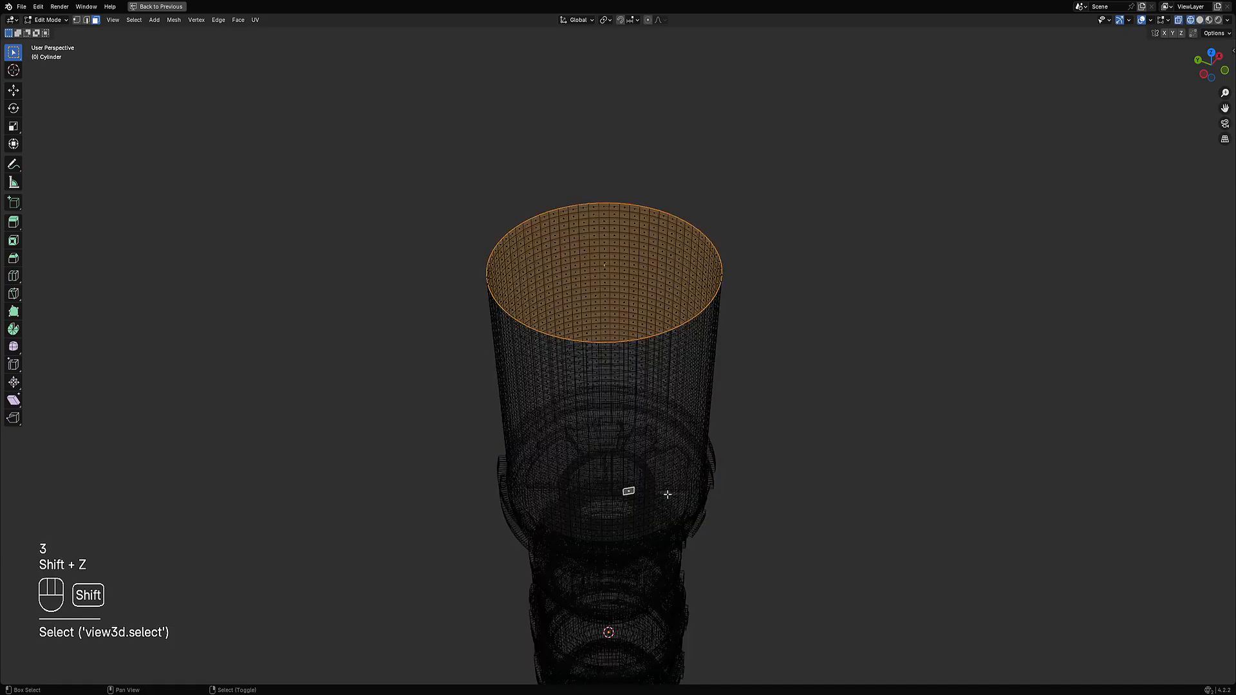
{"action": "key", "text": "shift+z"}
{"action": "key", "text": "Tab"}
{"action": "middle_click_drag", "start_coordinate": [667, 494], "coordinate": [791, 367]}
- Isolate the outer large cylinder, delete its end cap face and reveal the hidden objects again
{"action": "key", "text": "shift+g"}
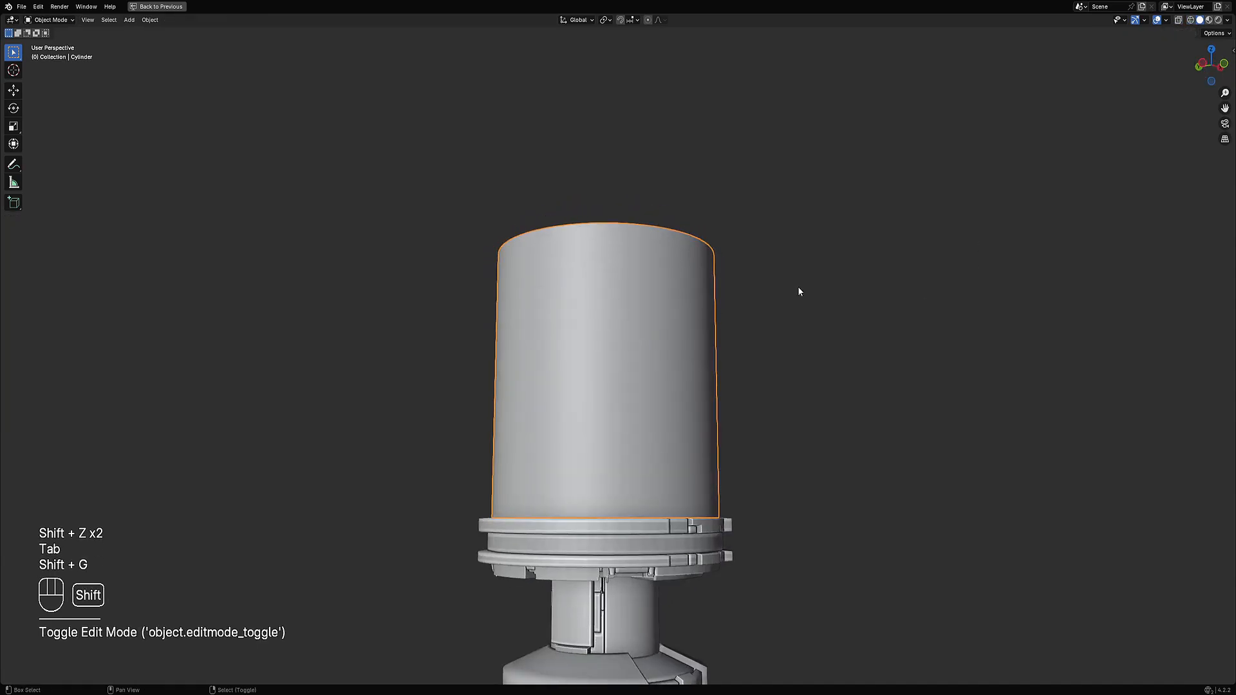
{"action": "key", "text": "shift+h"}
{"action": "key", "text": "Tab"}
{"action": "key", "text": "alt+a"}
{"action": "middle_click_drag", "start_coordinate": [745, 414], "coordinate": [634, 458]}
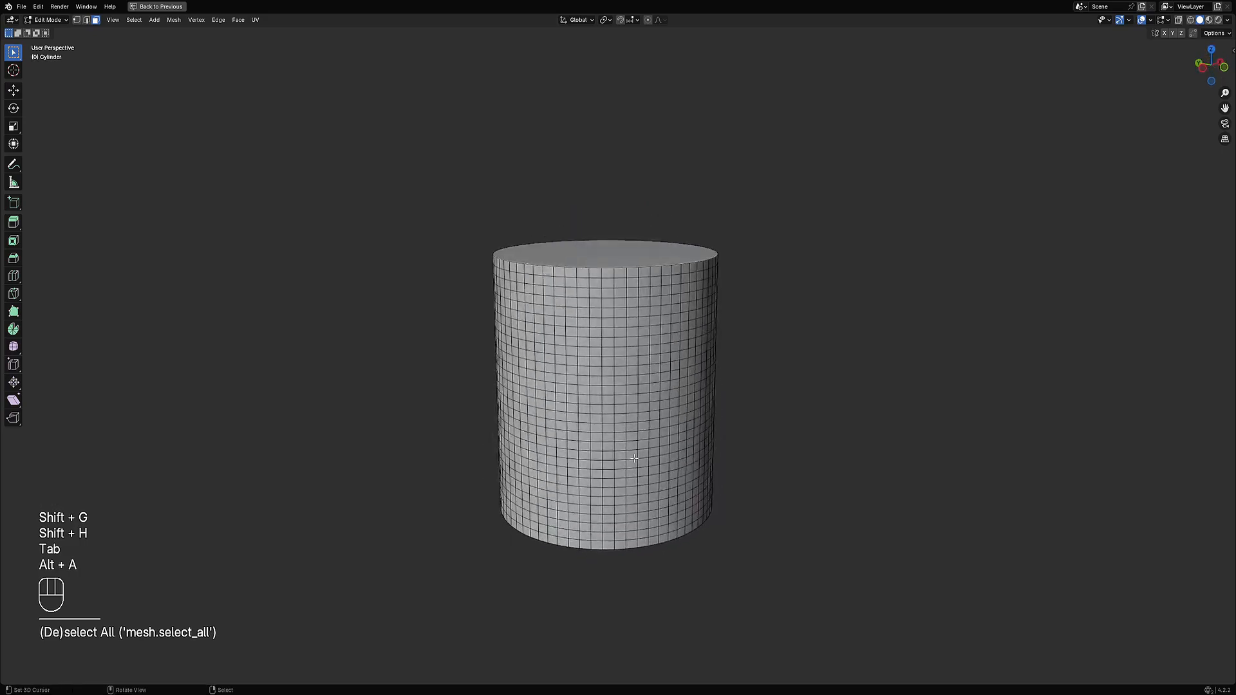
{"action": "left_click", "coordinate": [612, 265]}
{"action": "key", "text": "x"}
{"action": "left_click", "coordinate": [612, 261]}
{"action": "key", "text": "Tab"}
{"action": "key", "text": "alt+h"}
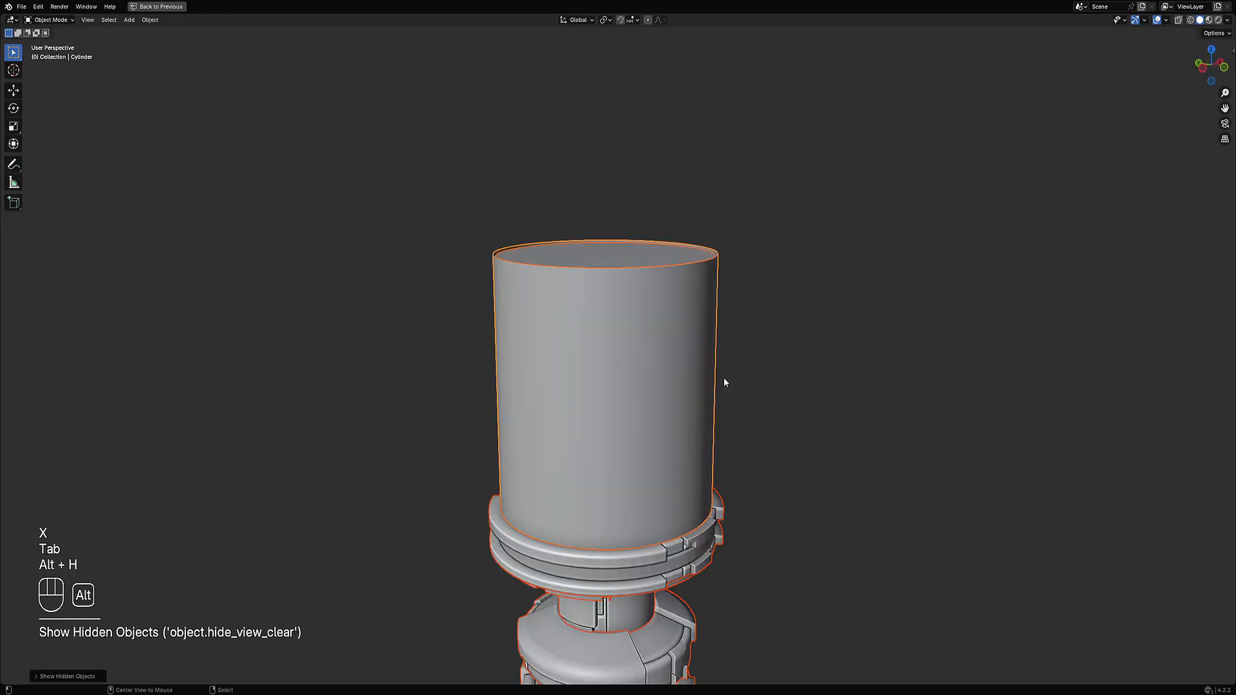
- Select all faces of the open outer cylinder and subdivide them
{"action": "key", "text": "alt+a"}
{"action": "left_click", "coordinate": [700, 383]}
{"action": "key", "text": "Tab"}
{"action": "key", "text": "a"}
{"action": "scroll", "coordinate": [712, 382], "scroll_direction": "up", "scroll_amount": 3}
{"action": "key", "text": "w"}
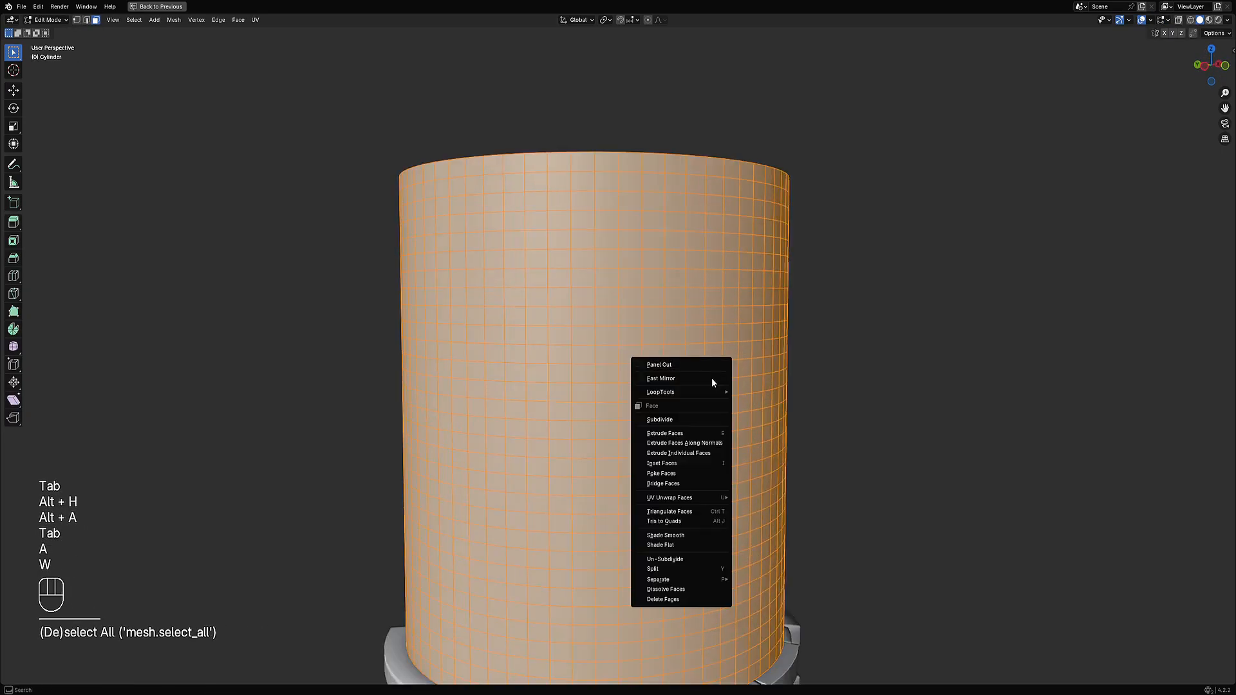
{"action": "key", "text": "s"}
{"action": "key", "text": "ctrl+z"}
{"action": "key", "text": "w"}
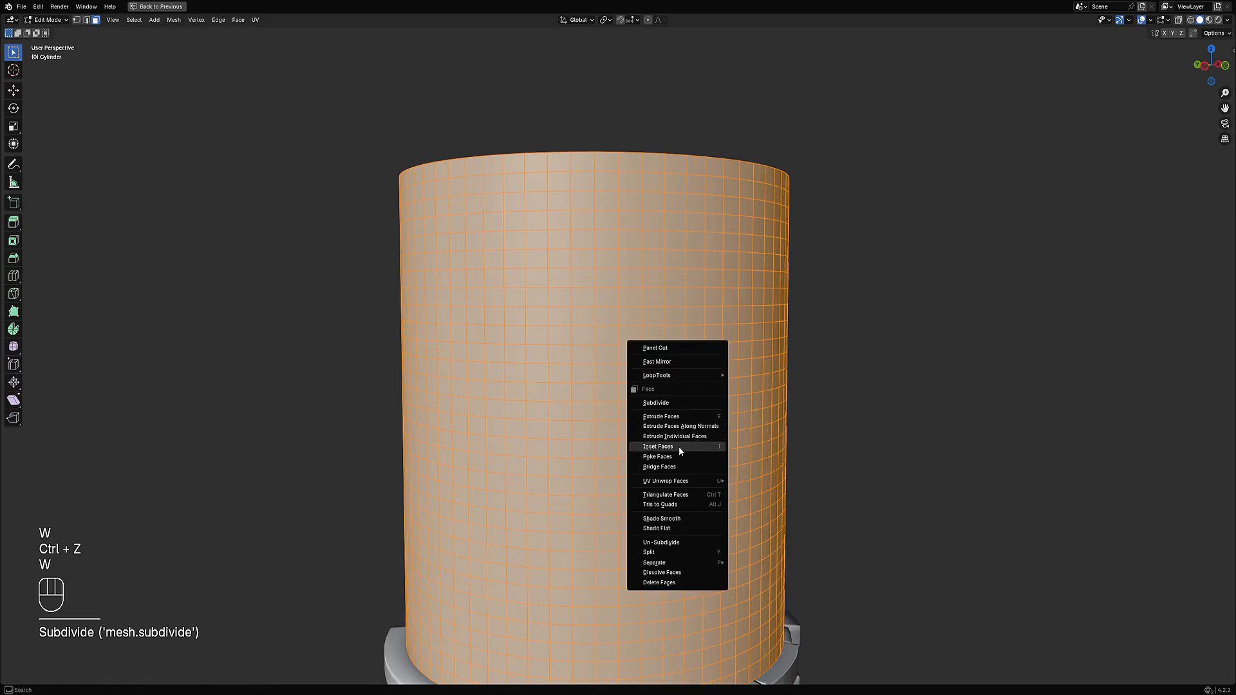
{"action": "left_click", "coordinate": [673, 405]}
{"action": "middle_click_drag", "start_coordinate": [673, 406], "coordinate": [734, 358]}
- Apply Un-Subdivide to the outer cylinder's faces with 3 iterations, turning the square grid into a diamond pattern
{"action": "key", "text": "ctrl+e"}
{"action": "left_click", "coordinate": [734, 368]}
{"action": "key", "text": "F9"}
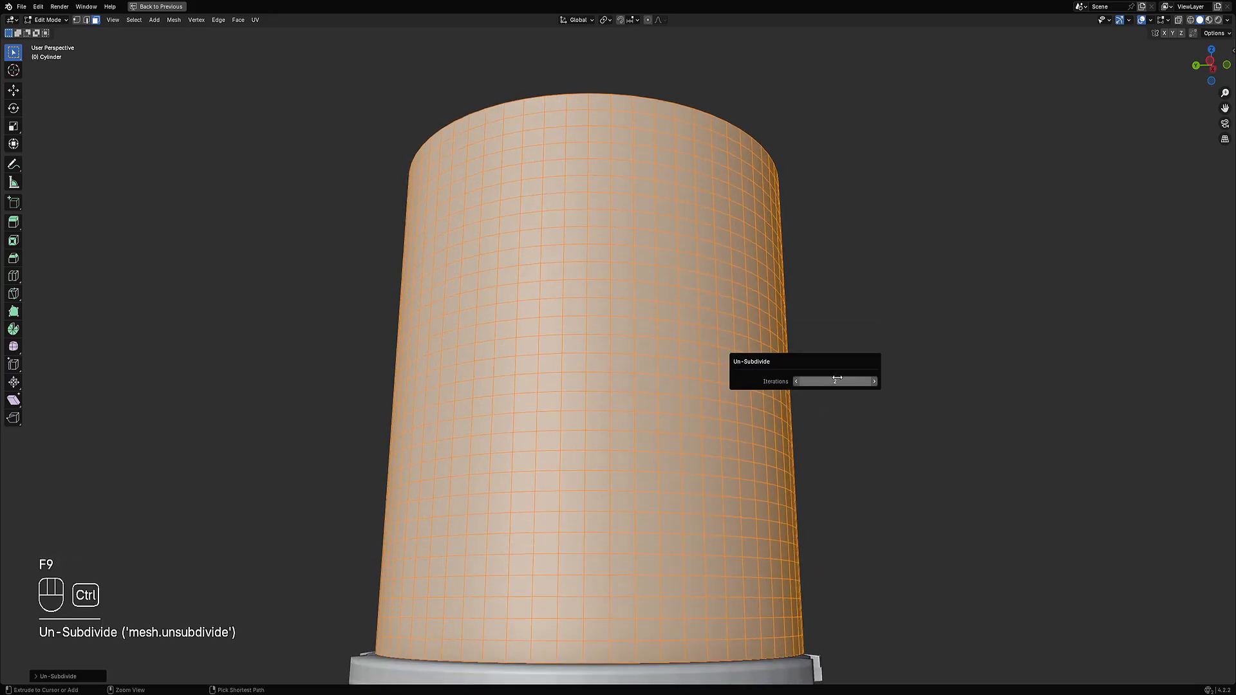
{"action": "left_click_drag", "start_coordinate": [837, 378], "coordinate": [841, 379], "text": "ctrl"}
{"action": "scroll", "coordinate": [640, 423], "scroll_direction": "down", "scroll_amount": 7}
{"action": "middle_click_drag", "start_coordinate": [639, 424], "coordinate": [704, 271], "text": "shift"}
{"action": "scroll", "coordinate": [640, 388], "scroll_direction": "up", "scroll_amount": 3}
{"action": "scroll", "coordinate": [639, 387], "scroll_direction": "down", "scroll_amount": 5}
{"action": "scroll", "coordinate": [687, 385], "scroll_direction": "up", "scroll_amount": 5}
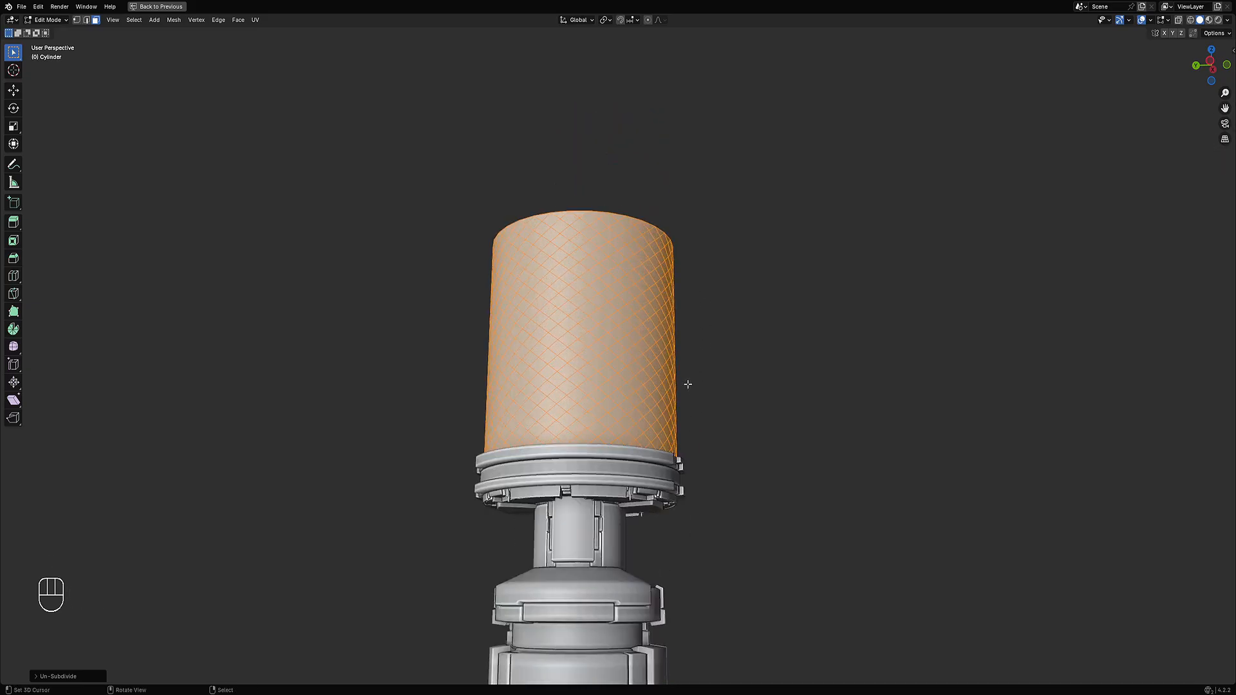
{"action": "scroll", "coordinate": [687, 384], "scroll_direction": "up", "scroll_amount": 5}
{"action": "middle_click_drag", "start_coordinate": [688, 384], "coordinate": [751, 351]}
{"action": "key", "text": "F9"}
{"action": "left_click", "coordinate": [829, 377]}
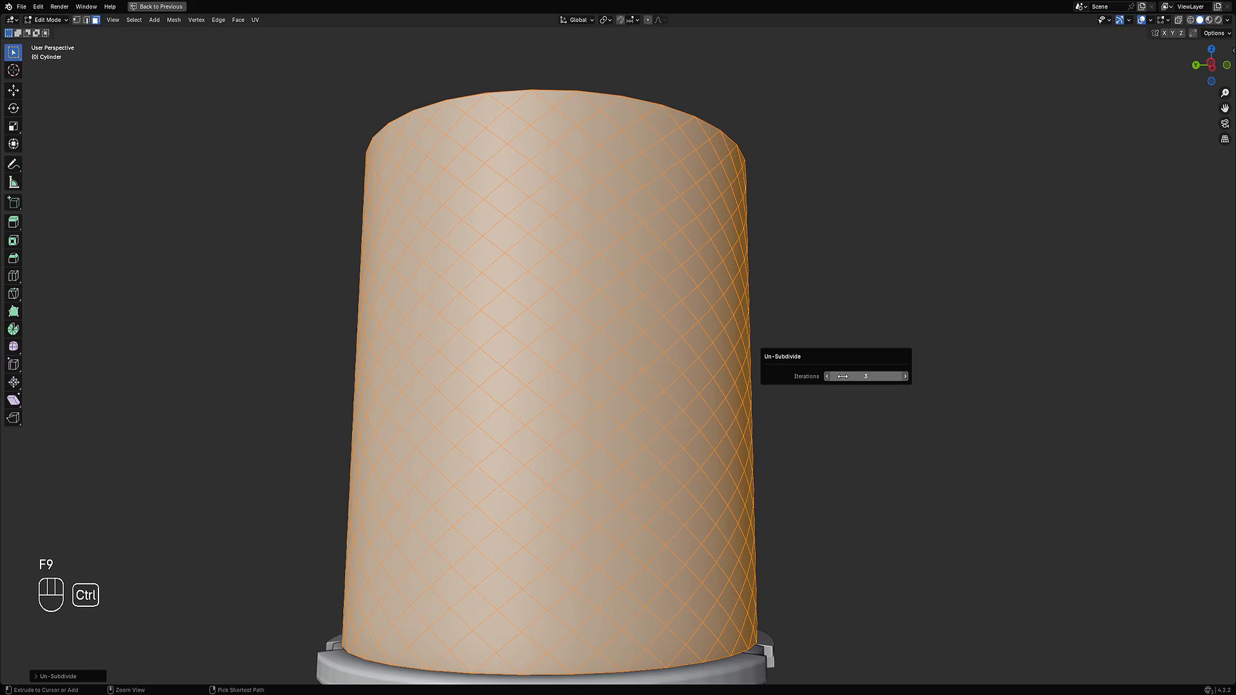
{"action": "scroll", "coordinate": [428, 417], "scroll_direction": "down", "scroll_amount": 6}
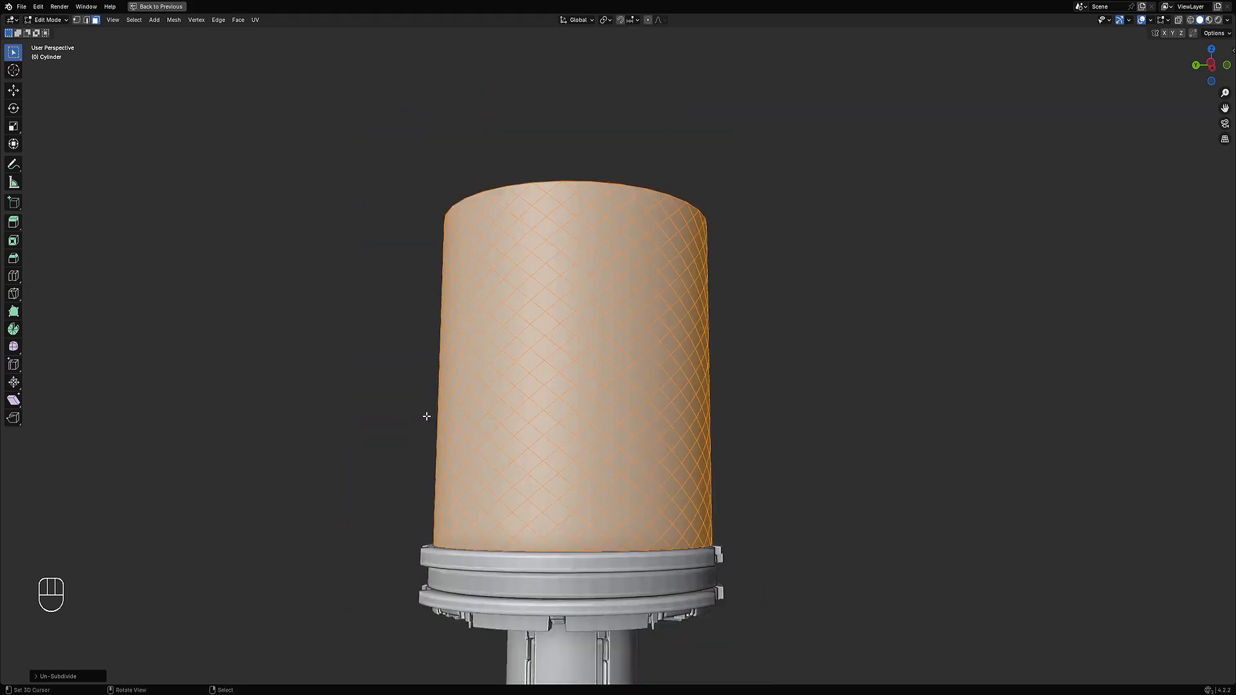
{"action": "middle_click_drag", "start_coordinate": [657, 379], "coordinate": [710, 359]}
- Select the outer cylinder's linked diamond faces and inset them individually by about 0.022 m
{"action": "scroll", "coordinate": [671, 350], "scroll_direction": "up", "scroll_amount": 2}
{"action": "key", "text": "alt+a"}
{"action": "key", "text": "l"}
{"action": "key", "text": "i"}
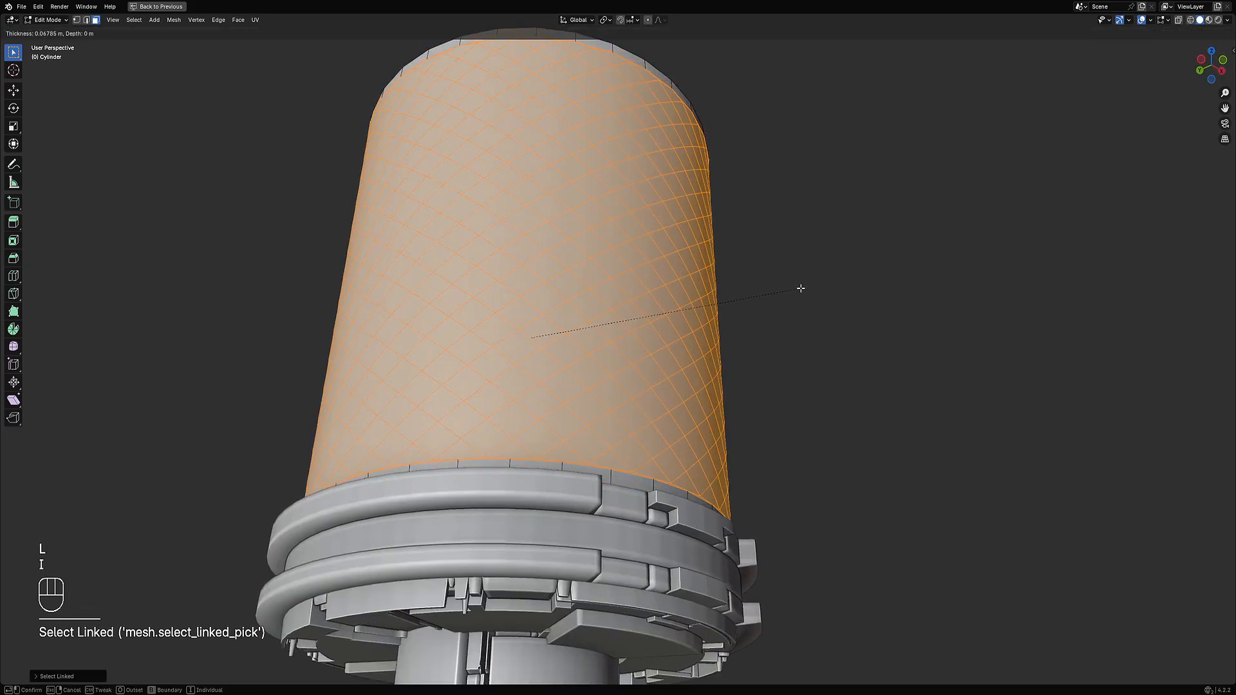
{"action": "key", "text": "i"}
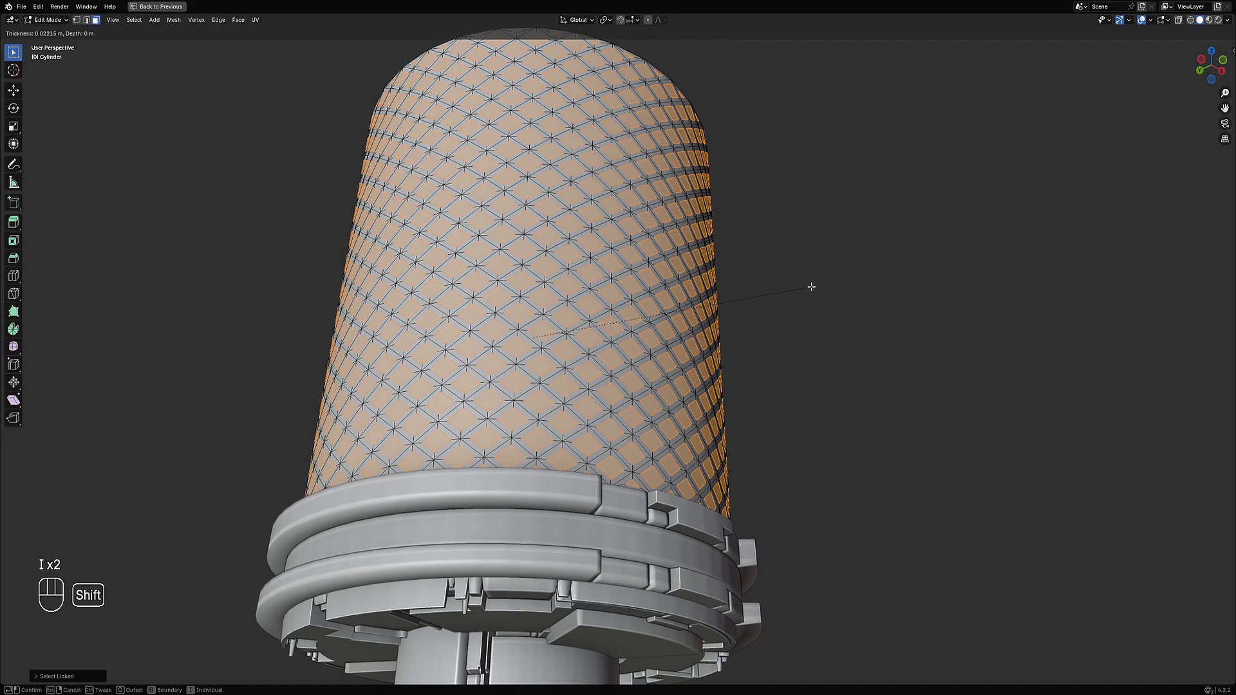
{"action": "left_click", "coordinate": [811, 286]}
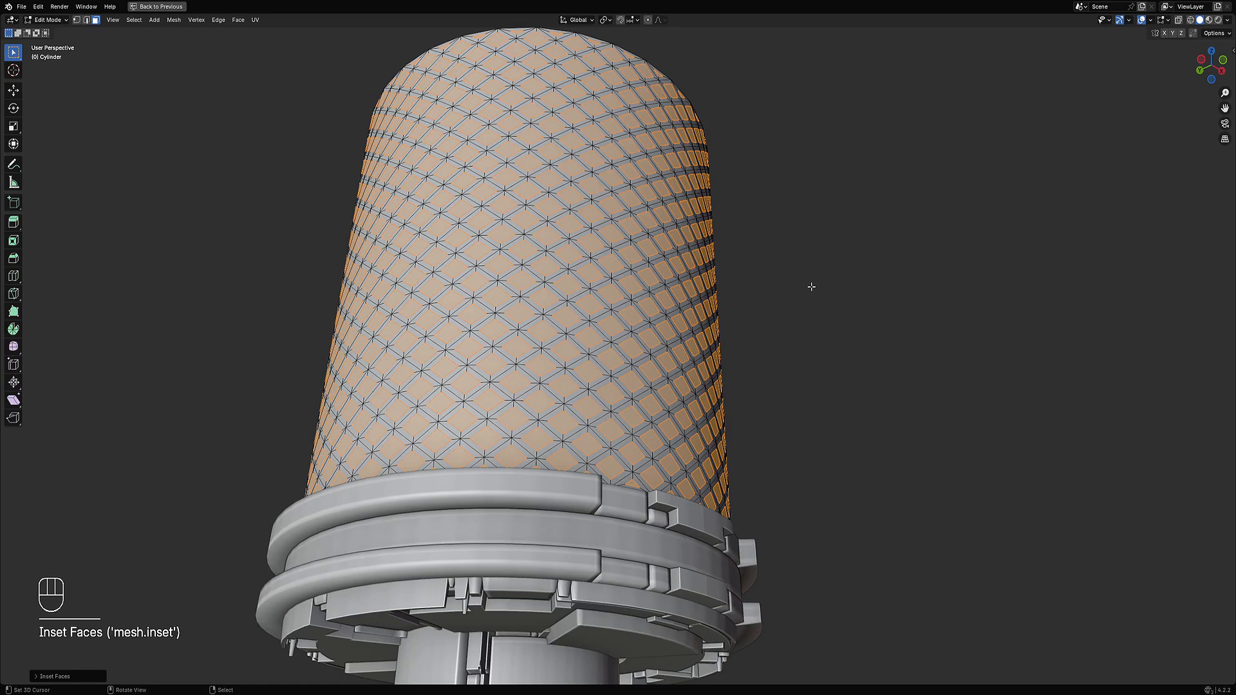
- Delete the inset diamond faces to leave an open lattice, return to Object Mode and clear the selection
{"action": "key", "text": "x"}
{"action": "left_click", "coordinate": [809, 284]}
{"action": "key", "text": "Tab"}
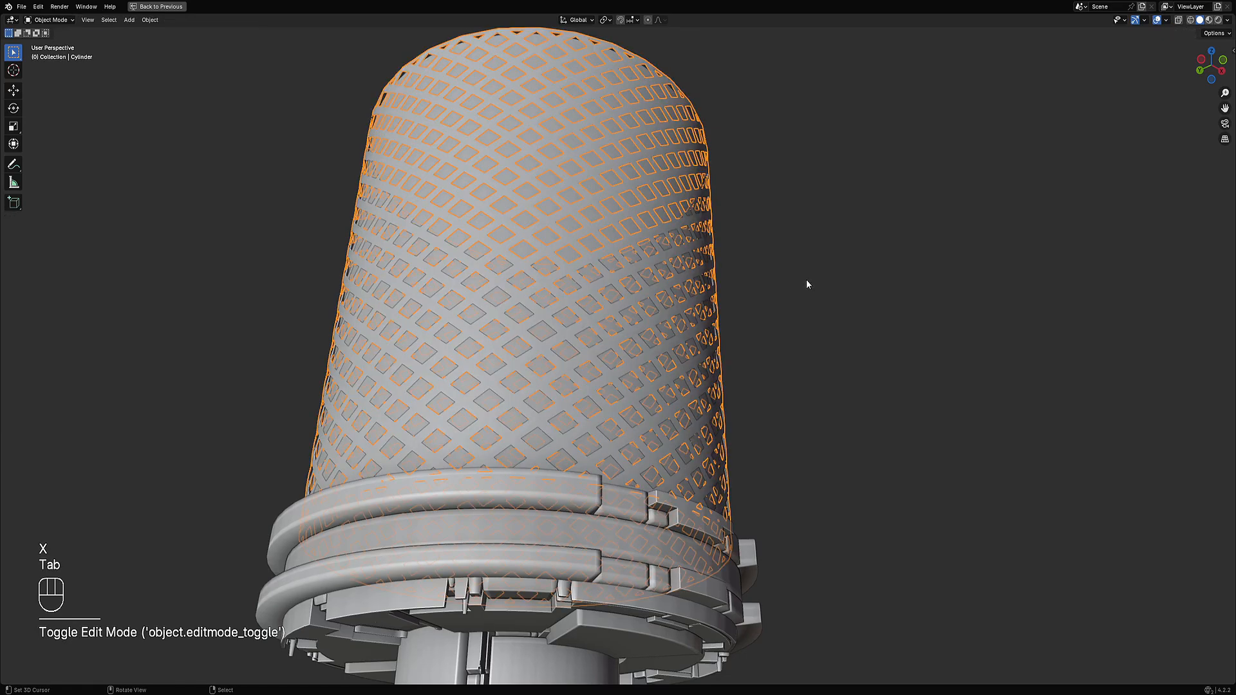
{"action": "scroll", "coordinate": [809, 279], "scroll_direction": "down", "scroll_amount": 8}
{"action": "middle_click_drag", "start_coordinate": [809, 279], "coordinate": [707, 331]}
{"action": "key", "text": "alt+a"}
{"action": "middle_click_drag", "start_coordinate": [697, 383], "coordinate": [663, 314]}
{"action": "scroll", "coordinate": [674, 387], "scroll_direction": "up", "scroll_amount": 8}
{"action": "scroll", "coordinate": [642, 395], "scroll_direction": "down", "scroll_amount": 10}
- Mirror the lattice cylinder along the Z axis with Auto Mirror and deselect everything
{"action": "left_click", "coordinate": [662, 310]}
{"action": "scroll", "coordinate": [756, 367], "scroll_direction": "down", "scroll_amount": 3}
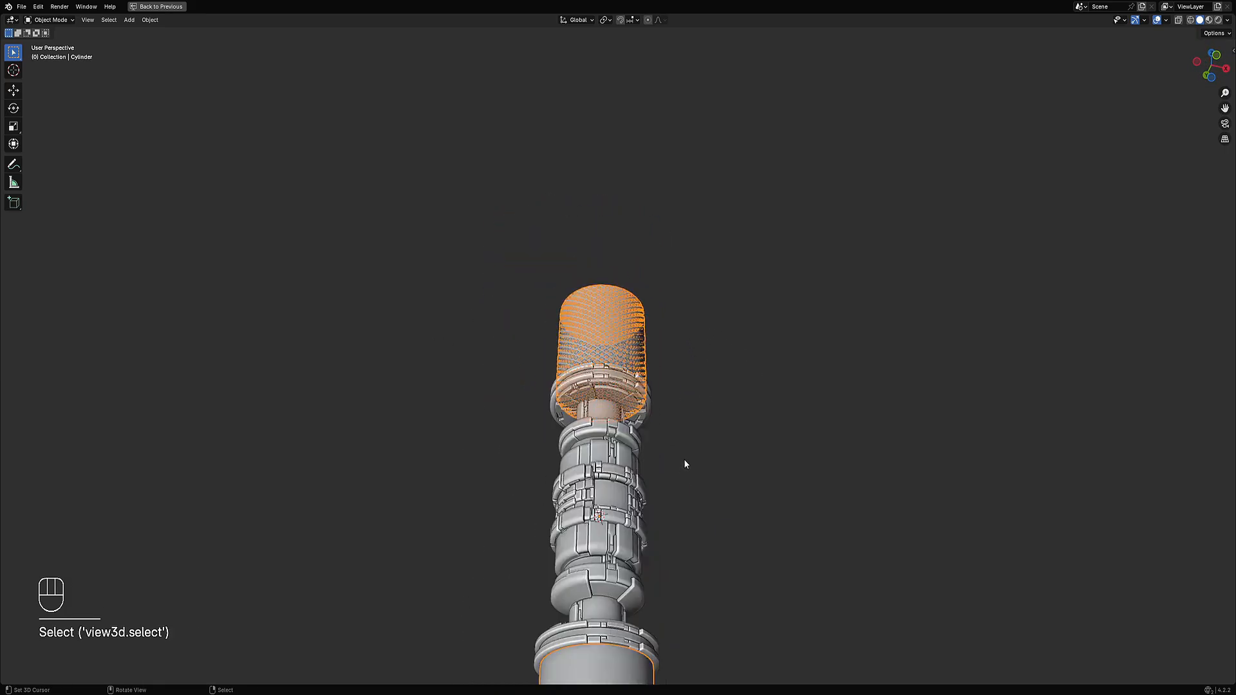
{"action": "middle_click_drag", "start_coordinate": [685, 464], "coordinate": [682, 293]}
{"action": "key", "text": "shift+ctrl+x"}
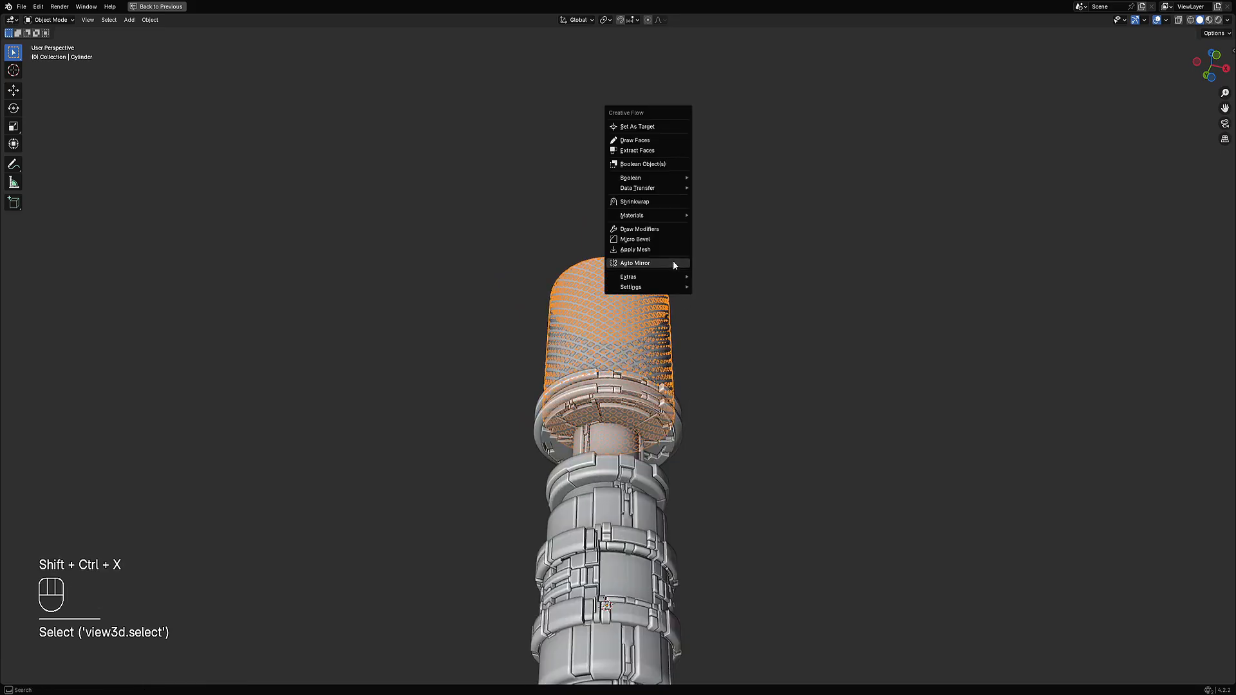
{"action": "left_click", "coordinate": [673, 260]}
{"action": "key", "text": "z"}
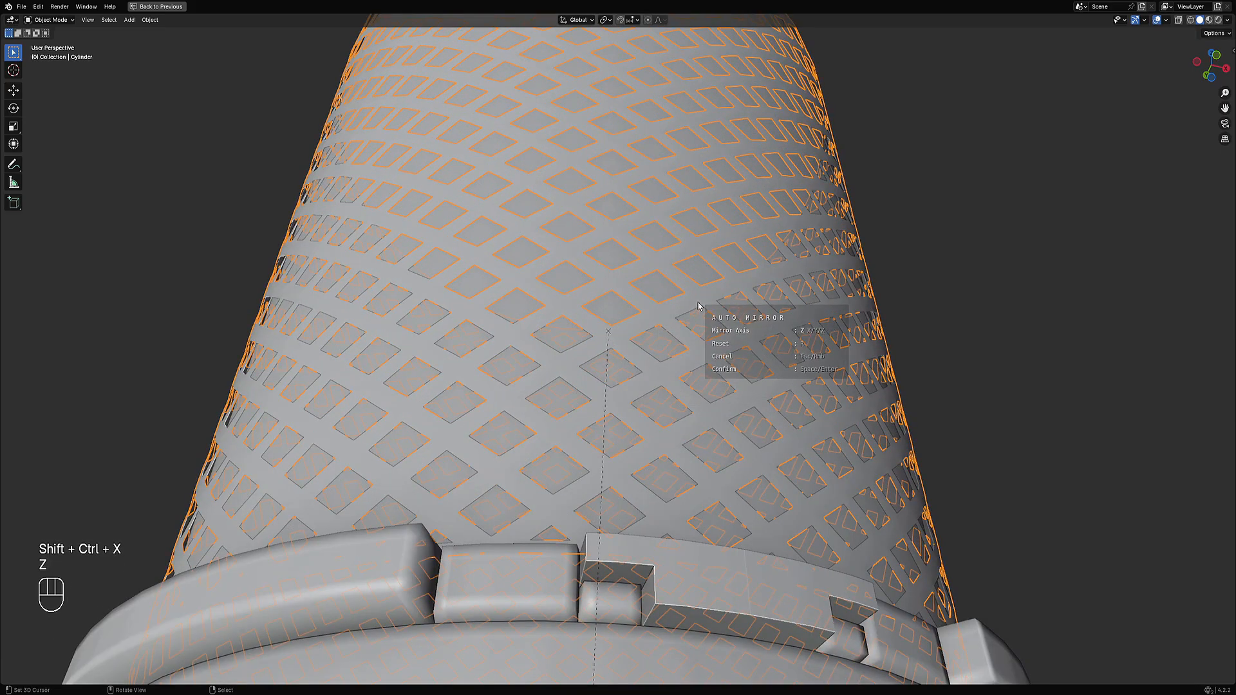
{"action": "key", "text": "space"}
{"action": "scroll", "coordinate": [701, 302], "scroll_direction": "down", "scroll_amount": 10}
{"action": "key", "text": "alt+a"}
{"action": "scroll", "coordinate": [697, 385], "scroll_direction": "up", "scroll_amount": 3}
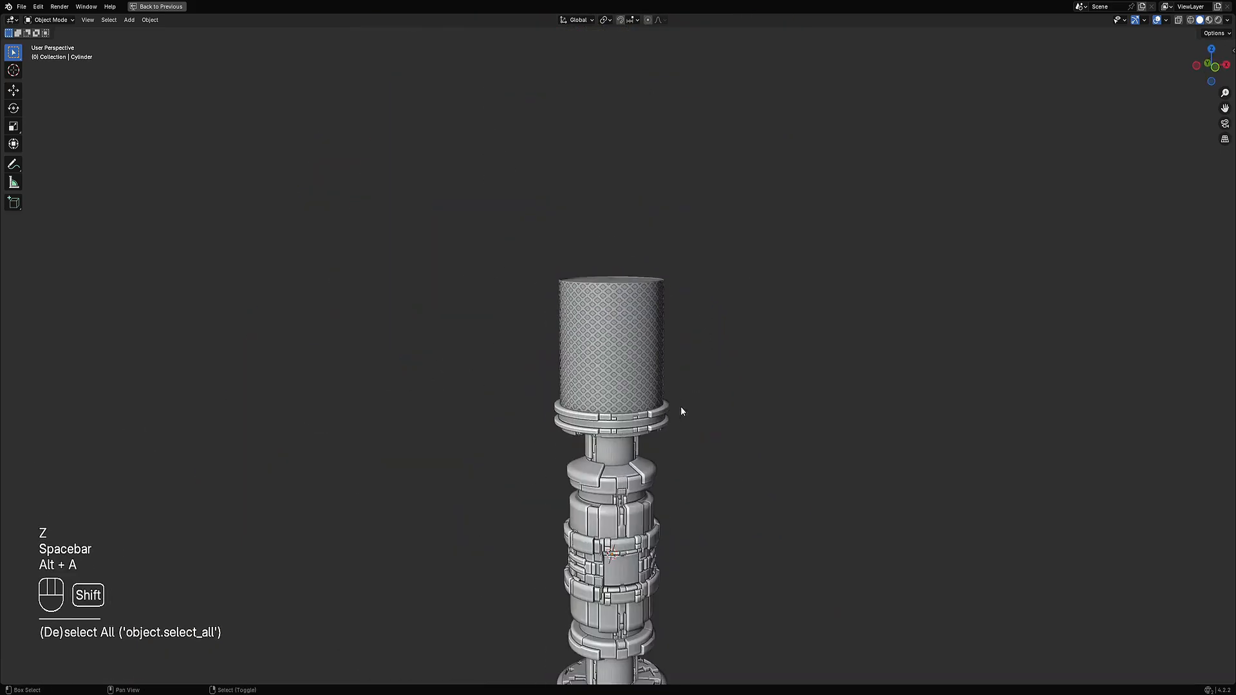
- Sketch temporary annotation strokes extending from both ends of the mirrored model
{"action": "mouse_move", "coordinate": [679, 414]}
{"action": "middle_mouse_down", "text": "shift"}
{"action": "mouse_move", "coordinate": [751, 430]}
{"action": "mouse_move", "coordinate": [731, 361]}
{"action": "mouse_move", "coordinate": [730, 251]}
{"action": "mouse_move", "coordinate": [636, 299]}
{"action": "middle_mouse_up", "text": "shift"}
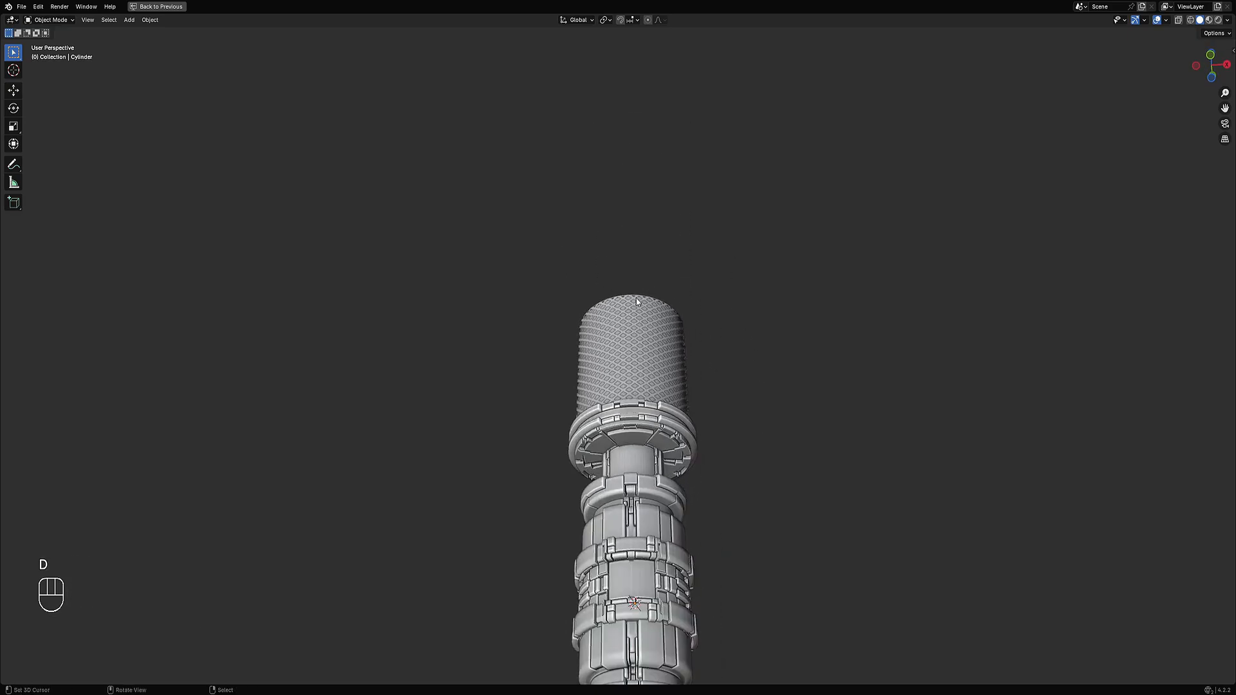
{"action": "left_click_drag", "start_coordinate": [634, 286], "coordinate": [775, 127]}
{"action": "mouse_move", "coordinate": [775, 127]}
{"action": "middle_mouse_down"}
{"action": "mouse_move", "coordinate": [661, 517]}
{"action": "mouse_move", "coordinate": [621, 433]}
{"action": "middle_mouse_up"}
{"action": "left_click_drag", "start_coordinate": [613, 454], "coordinate": [691, 566]}
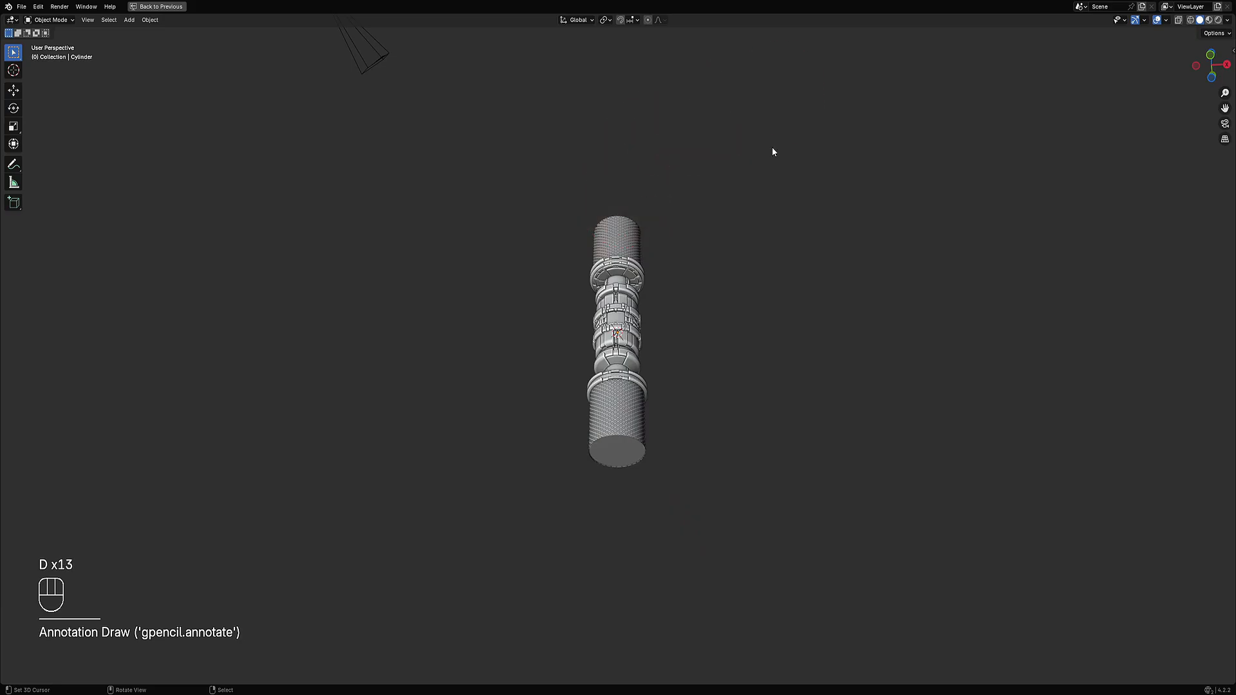
- Start animation playback and save the file
{"action": "key", "text": "space"}
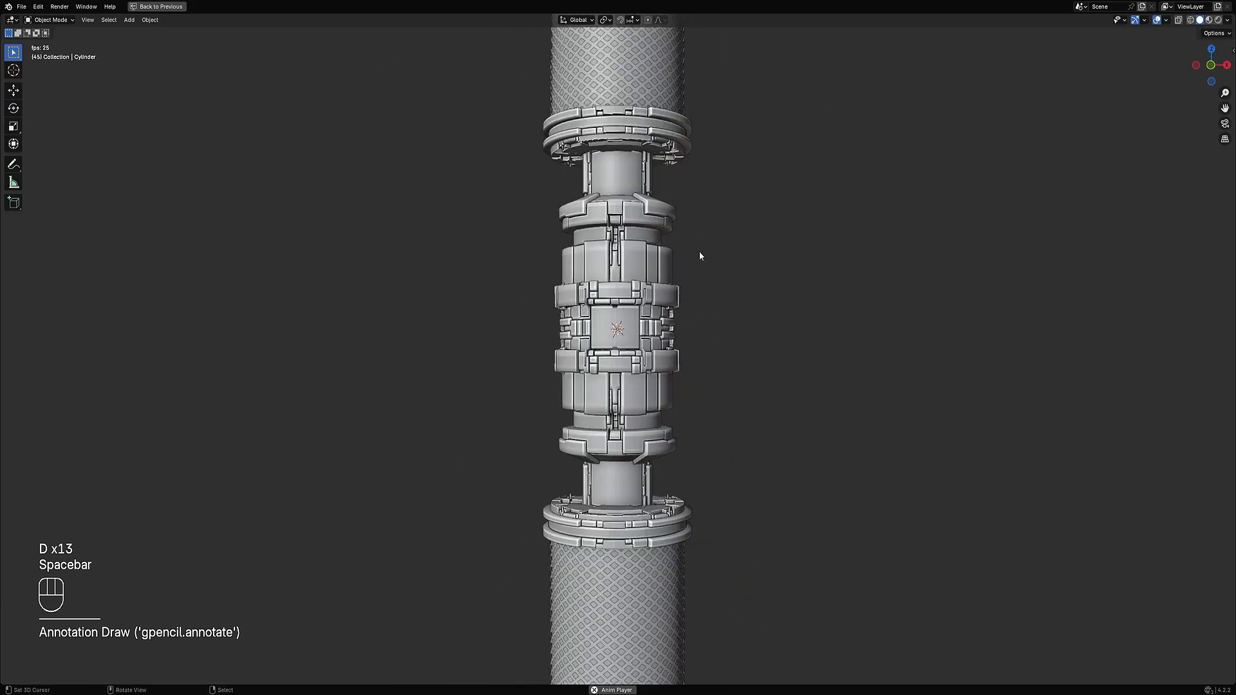
{"action": "key", "text": "ctrl+s"}
{"action": "middle_click_drag", "start_coordinate": [650, 384], "coordinate": [662, 345]}
{"action": "left_click", "coordinate": [642, 295], "text": "alt"}
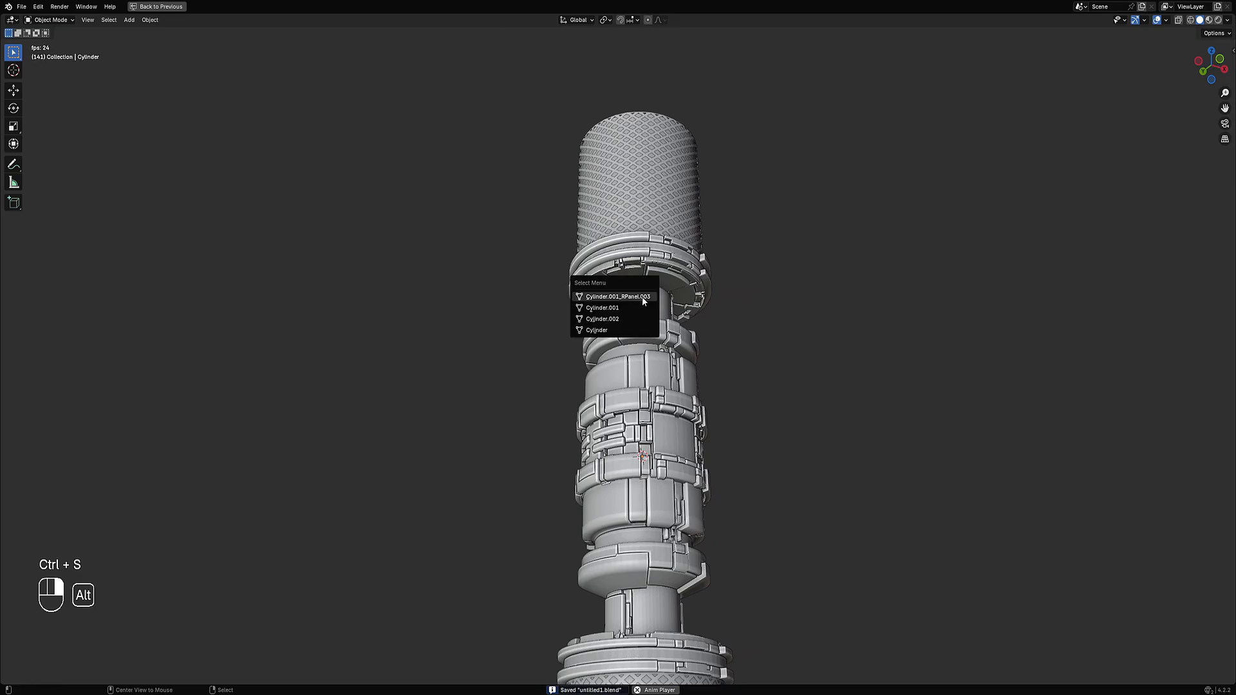
{"action": "key", "text": "alt+a"}
{"action": "scroll", "coordinate": [708, 381], "scroll_direction": "up", "scroll_amount": 4}
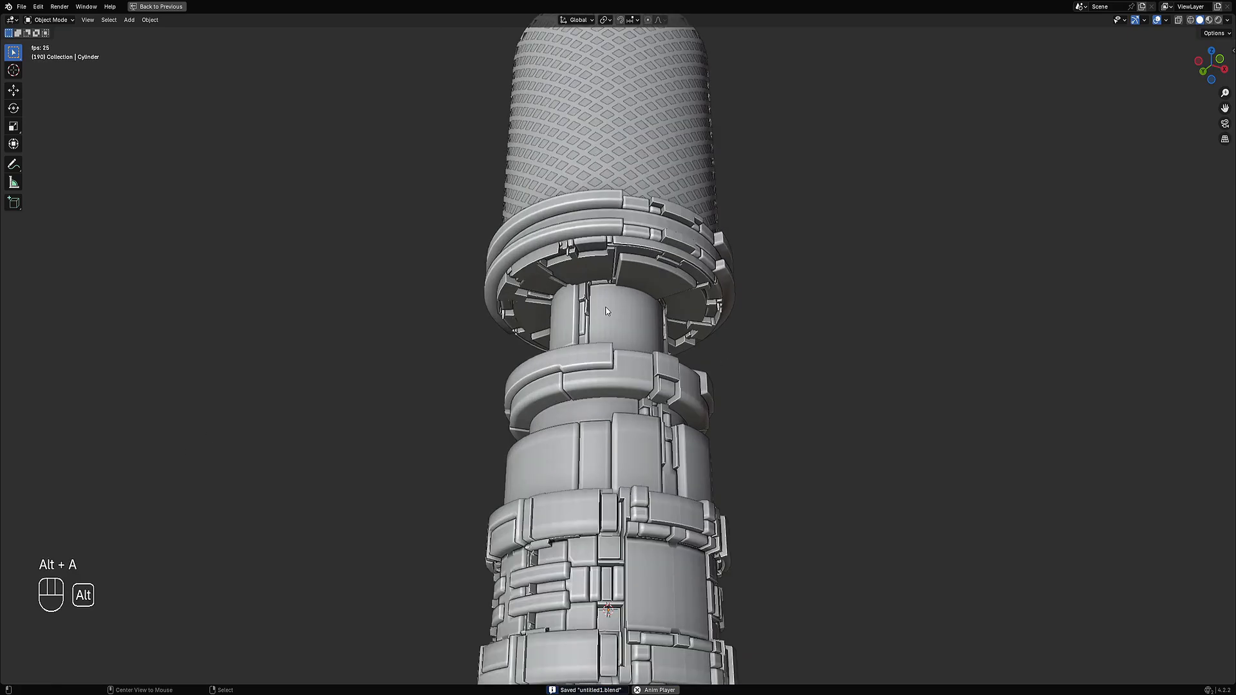
{"action": "left_click", "coordinate": [605, 314], "text": "alt"}
{"action": "left_click", "coordinate": [581, 344]}
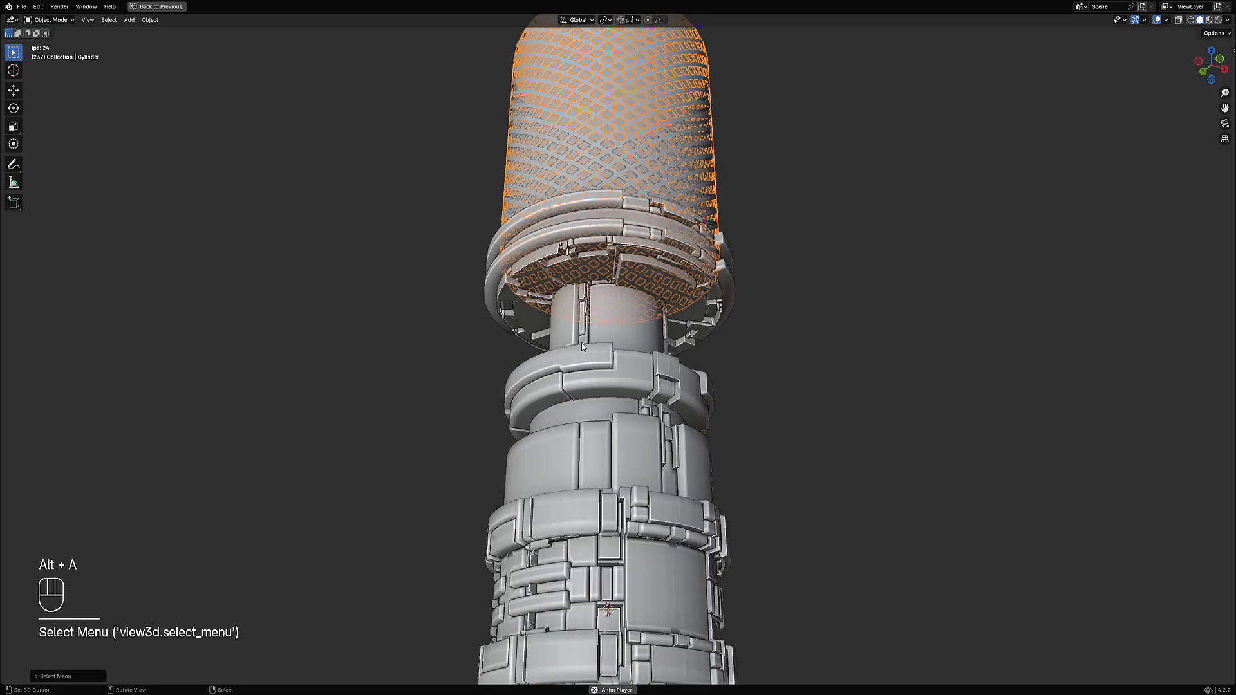
{"action": "key", "text": "alt+a"}
- Select the central body Cylinder.001 among the overlapping objects and clear its stored face selection with Deselect Faces
{"action": "left_click", "coordinate": [636, 471], "text": "alt"}
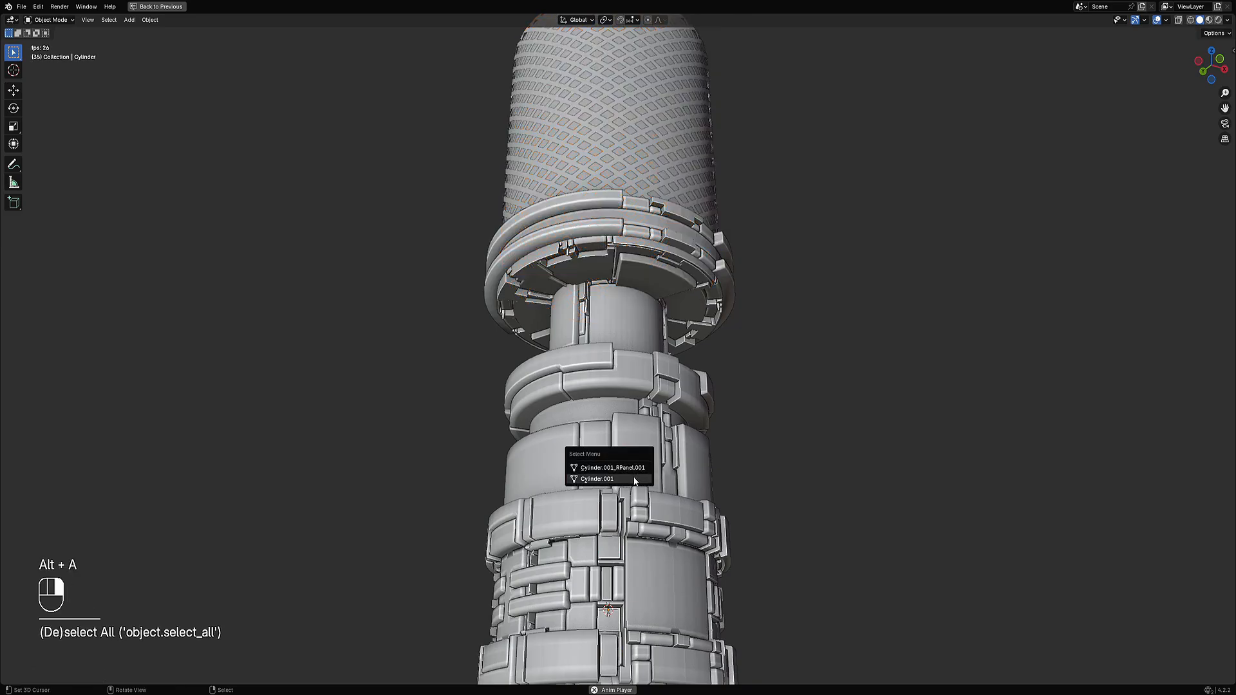
{"action": "left_click", "coordinate": [635, 477]}
{"action": "key", "text": "shift+z"}
{"action": "key", "text": "shift+z"}
{"action": "scroll", "coordinate": [658, 463], "scroll_direction": "down", "scroll_amount": 6}
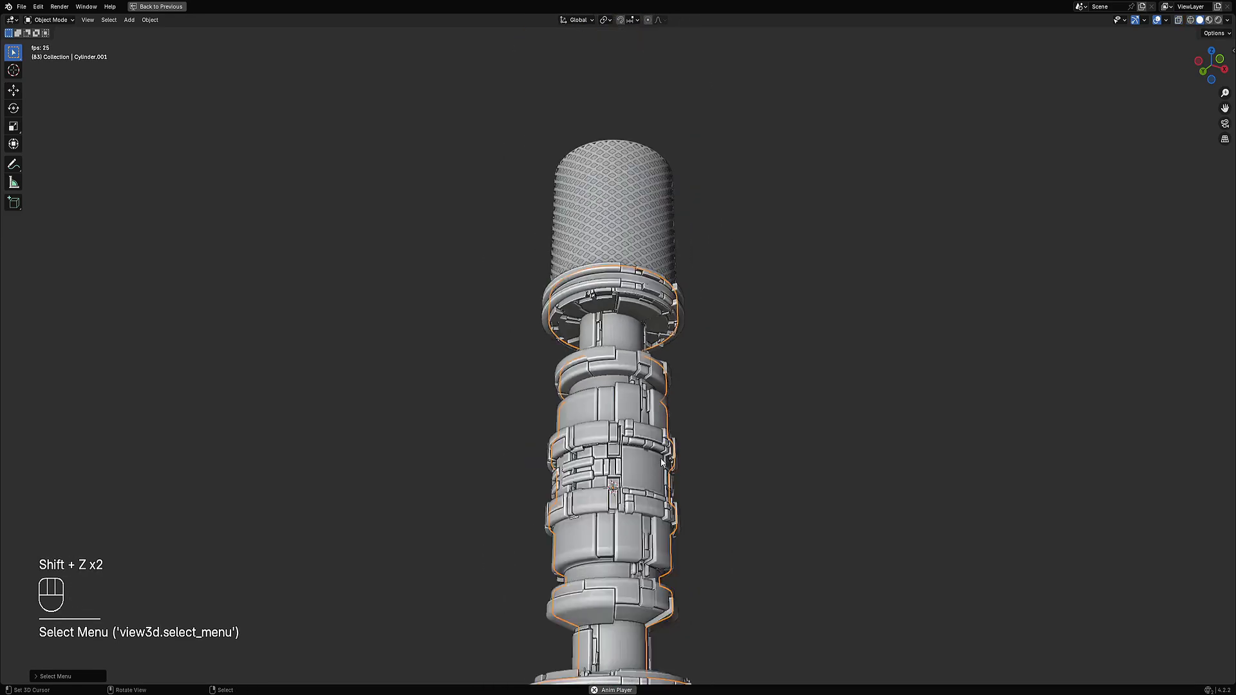
{"action": "key", "text": "g"}
{"action": "left_click", "coordinate": [736, 431]}
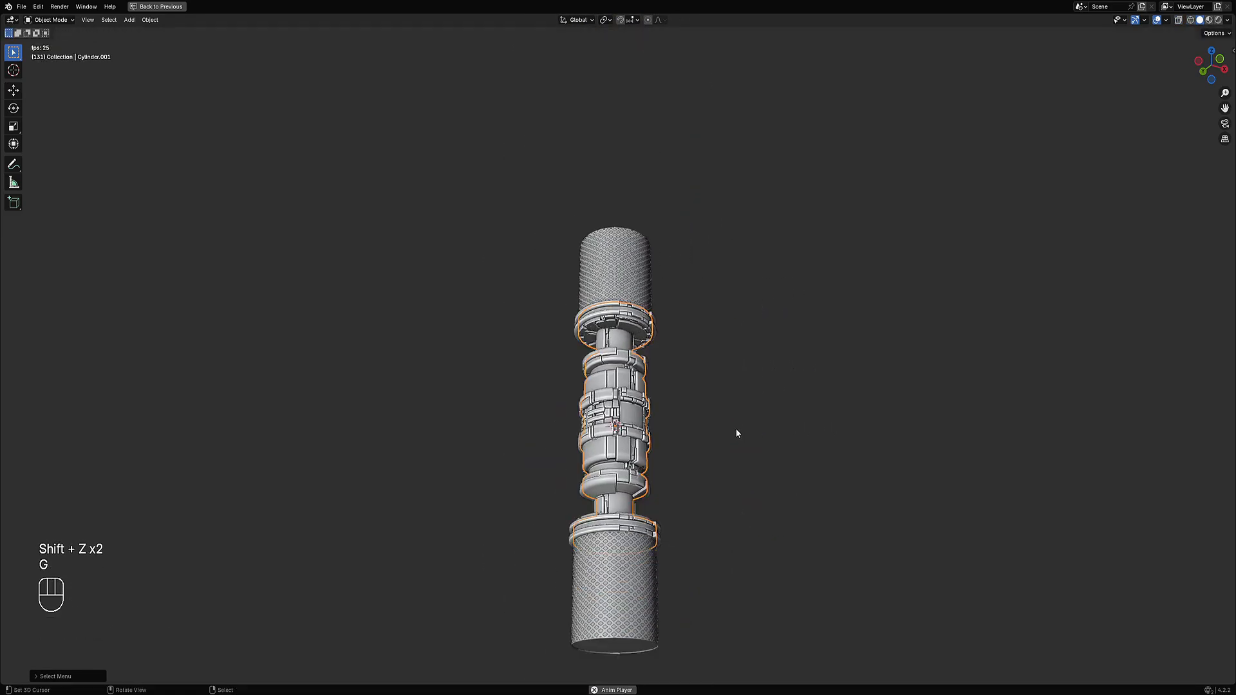
{"action": "scroll", "coordinate": [693, 304], "scroll_direction": "up", "scroll_amount": 8}
{"action": "key", "text": "ctrl+shift+a"}
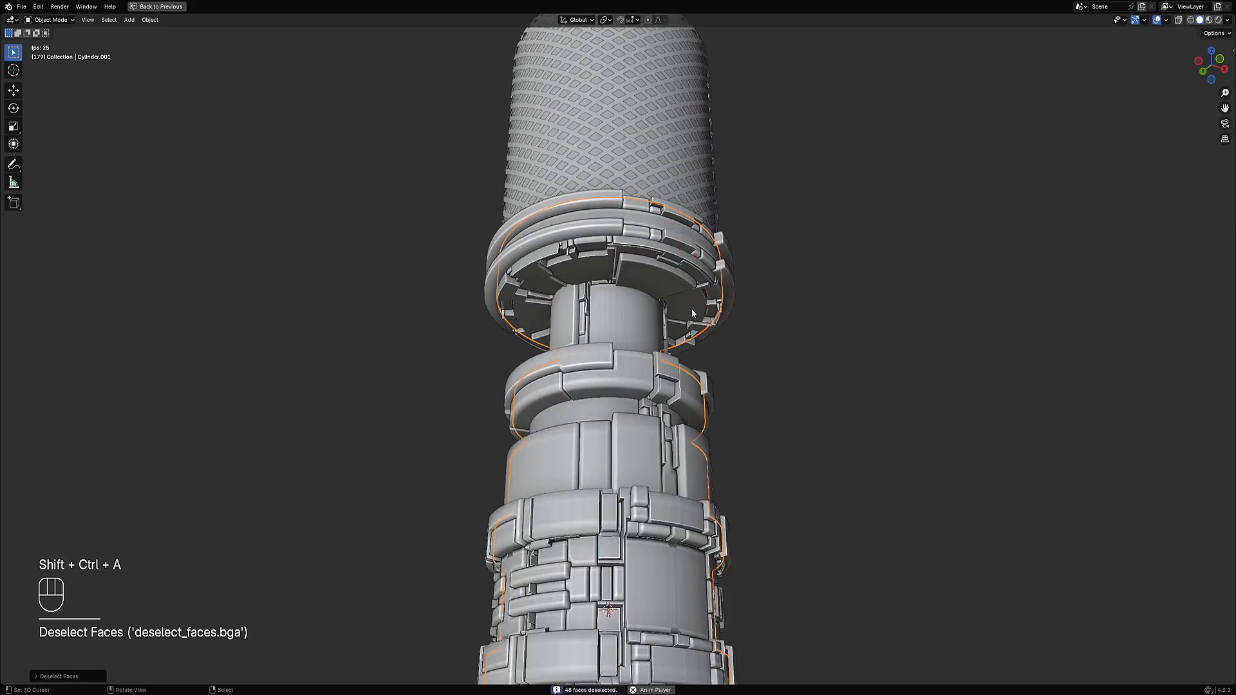
- Select the flat underside of the large end ring and the facing top of the collar with Select Linked Flat Faces
{"action": "middle_click_drag", "start_coordinate": [740, 329], "coordinate": [580, 301]}
{"action": "key", "text": "shift+f"}
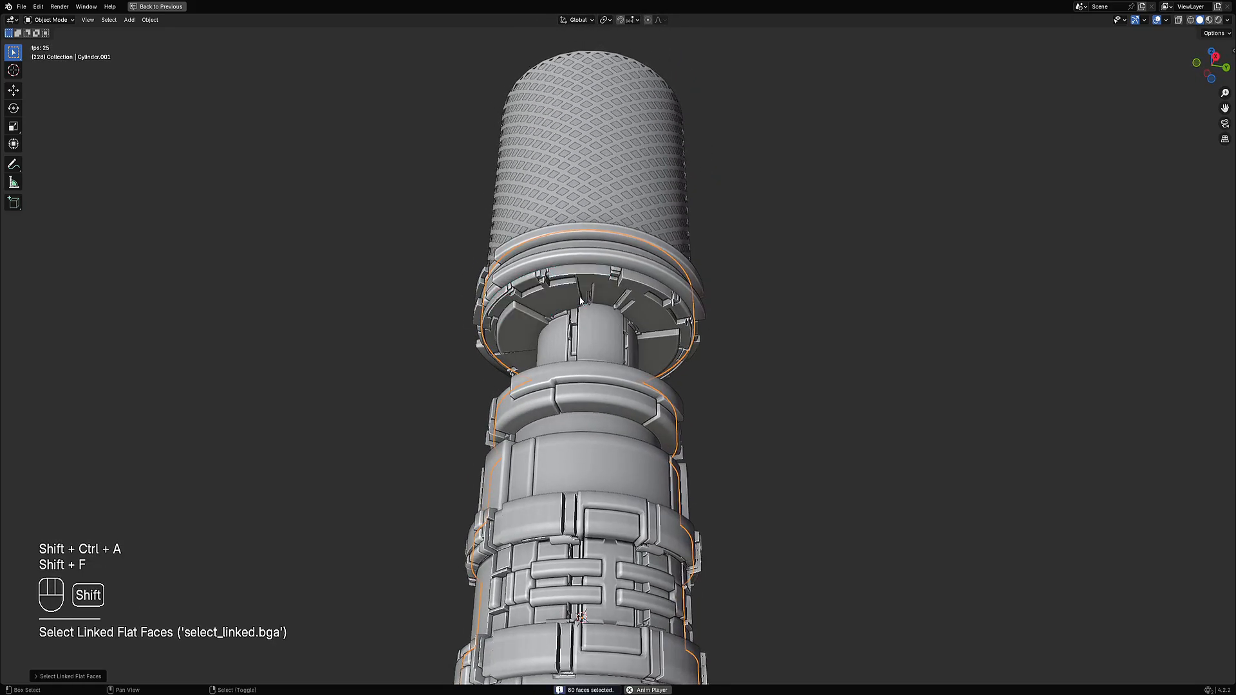
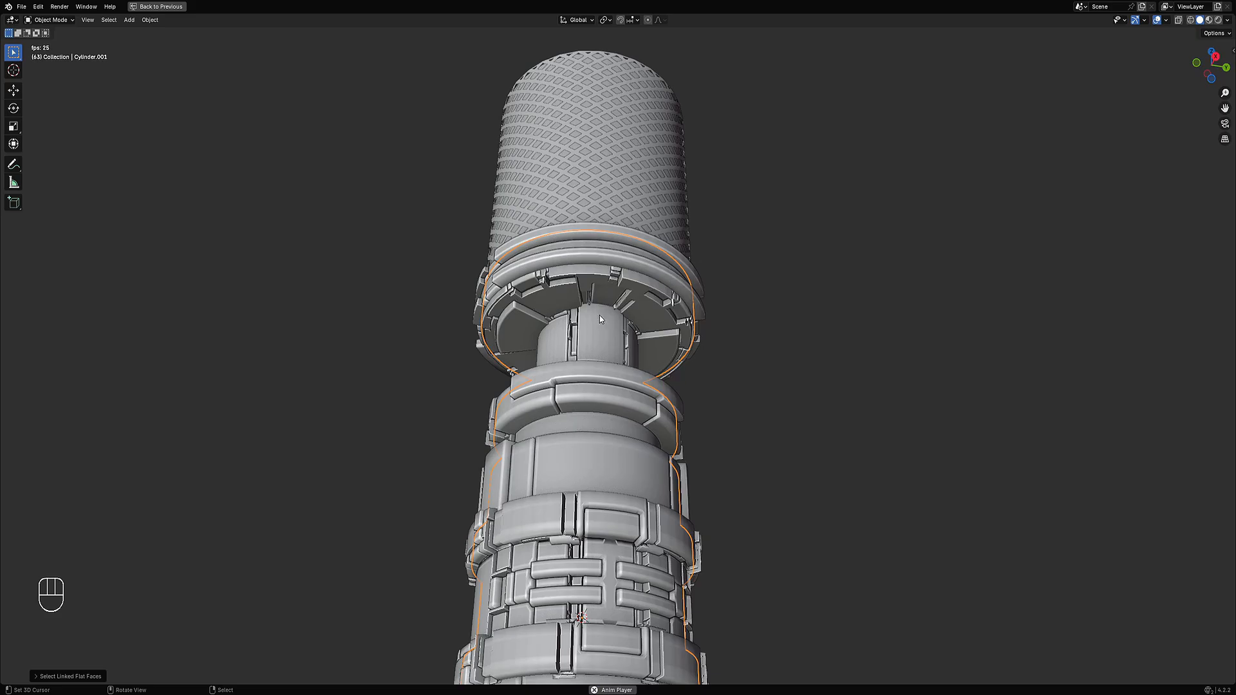
{"action": "key", "text": "ctrl+shift+a"}
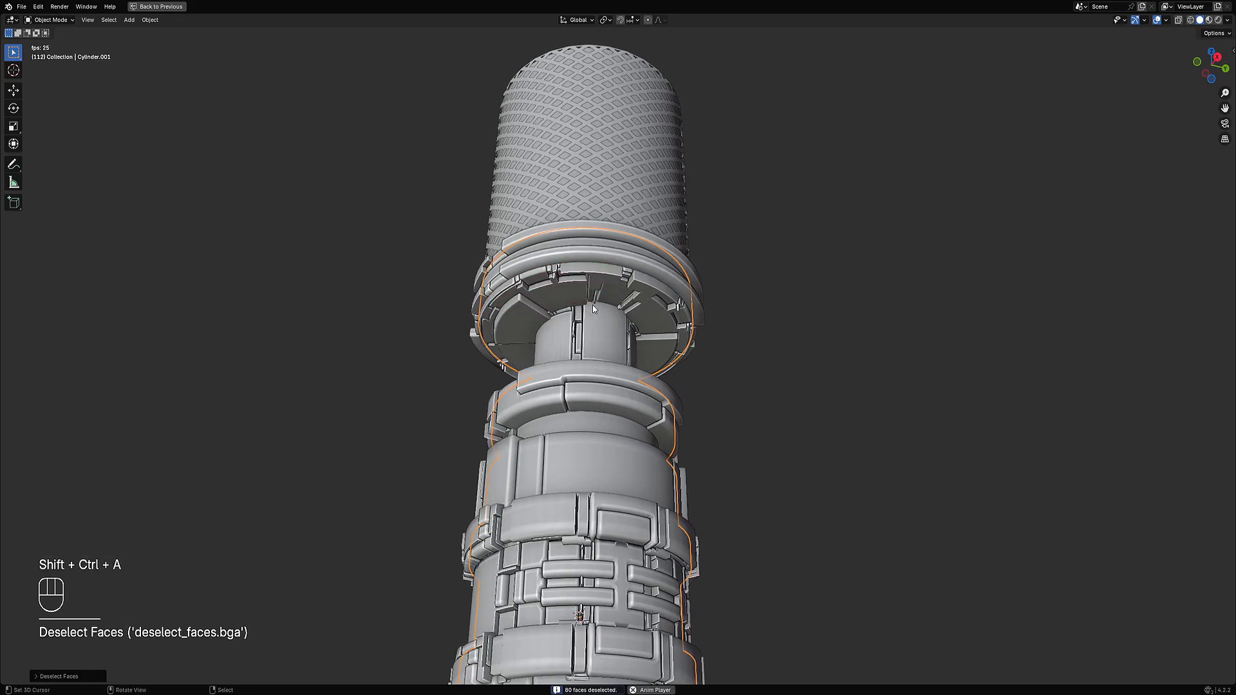
{"action": "key", "text": "shift+f"}
{"action": "key", "text": "shift+f"}
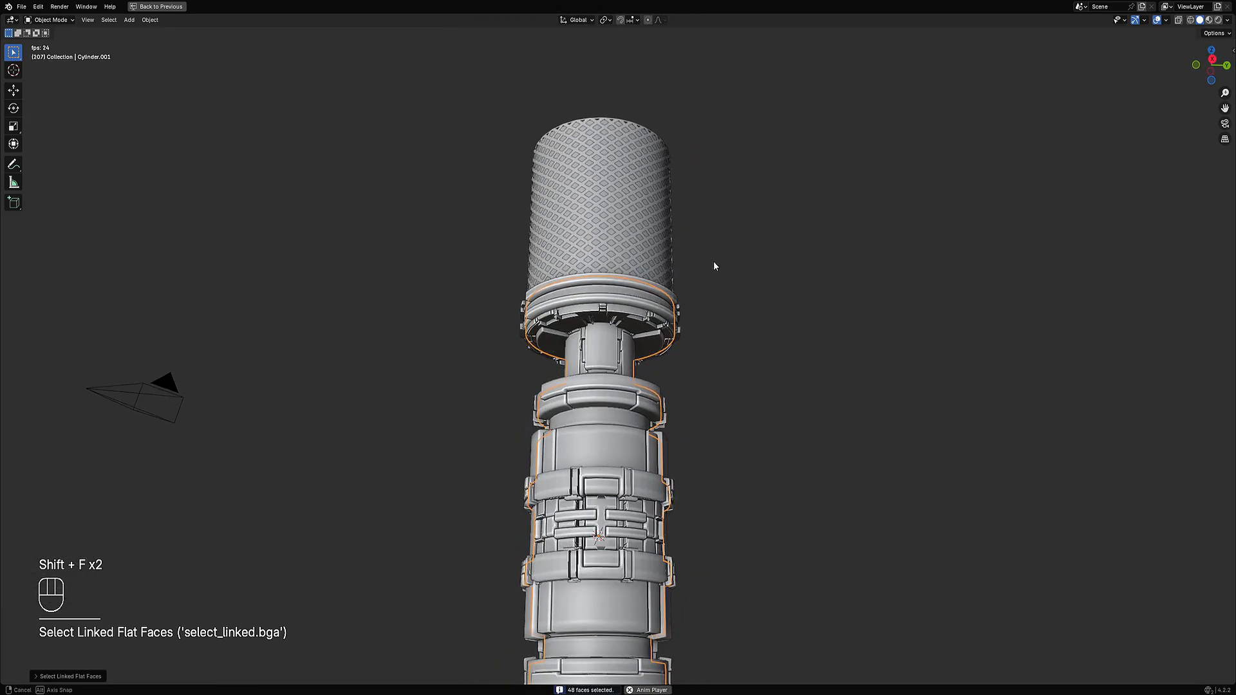
- Try Random Cables of type Curve between the selected ring and collar faces with Use Mirror disabled
{"action": "key", "text": "shift+q"}
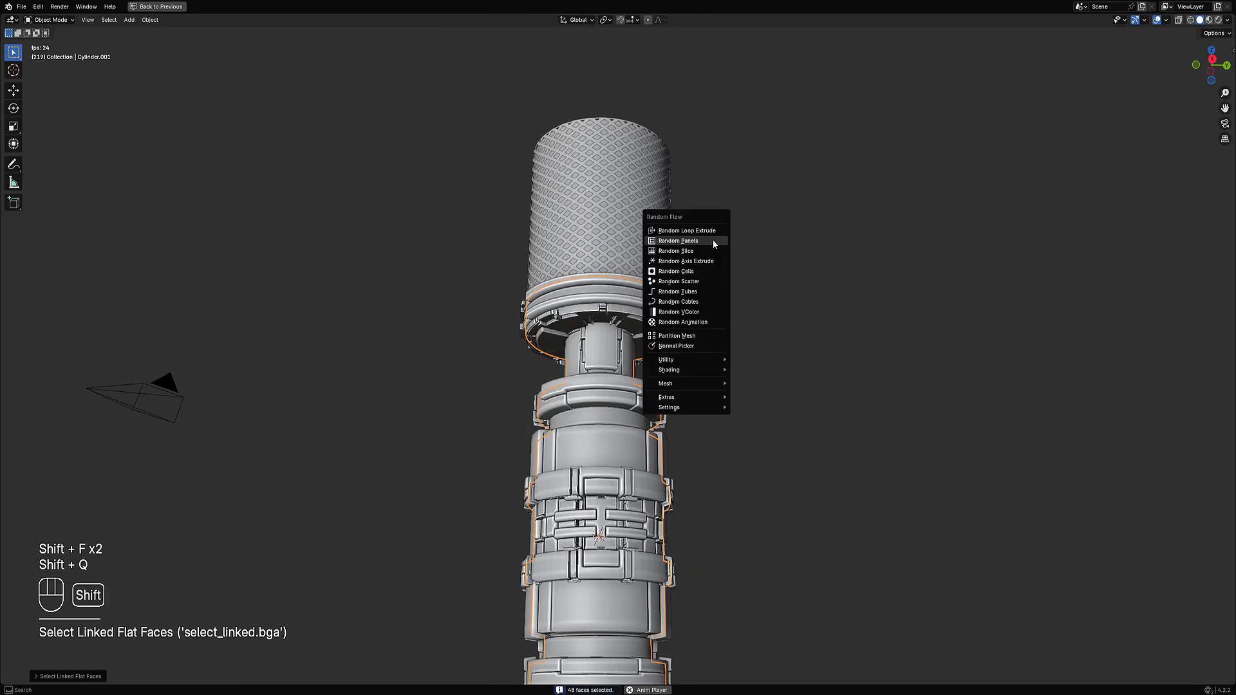
{"action": "left_click", "coordinate": [700, 304]}
{"action": "left_click", "coordinate": [797, 345]}
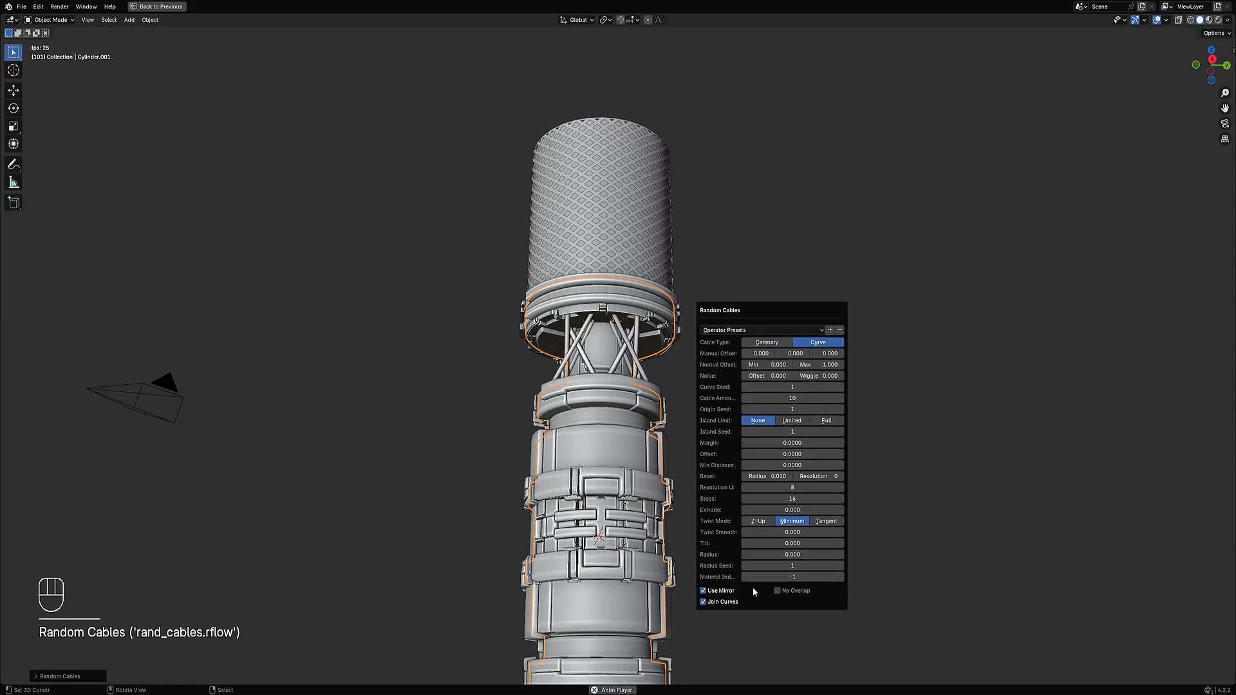
{"action": "left_click", "coordinate": [704, 592]}
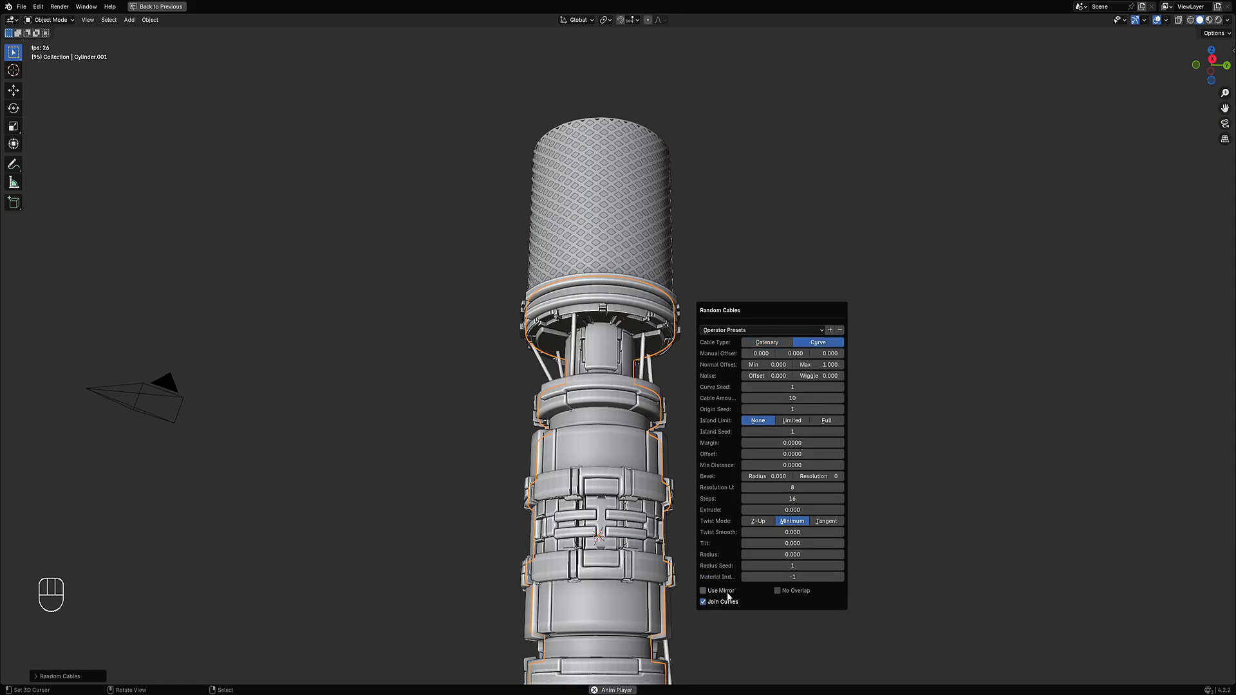
{"action": "left_click", "coordinate": [778, 591]}
- Try a higher cable amount for the random cables, check them along the whole model, and undo the cable generation
{"action": "middle_click_drag", "start_coordinate": [708, 375], "coordinate": [732, 358]}
{"action": "scroll", "coordinate": [732, 358], "scroll_direction": "up", "scroll_amount": 1}
{"action": "key", "text": "F9"}
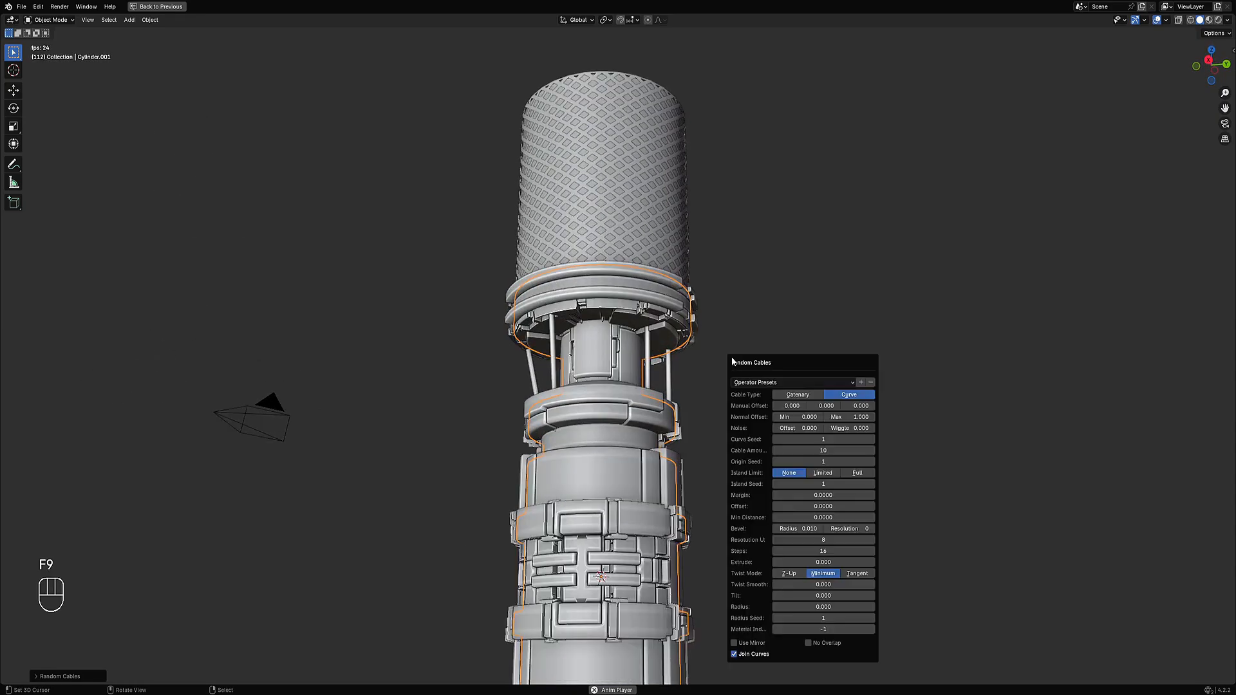
{"action": "left_click_drag", "start_coordinate": [827, 451], "coordinate": [895, 451]}
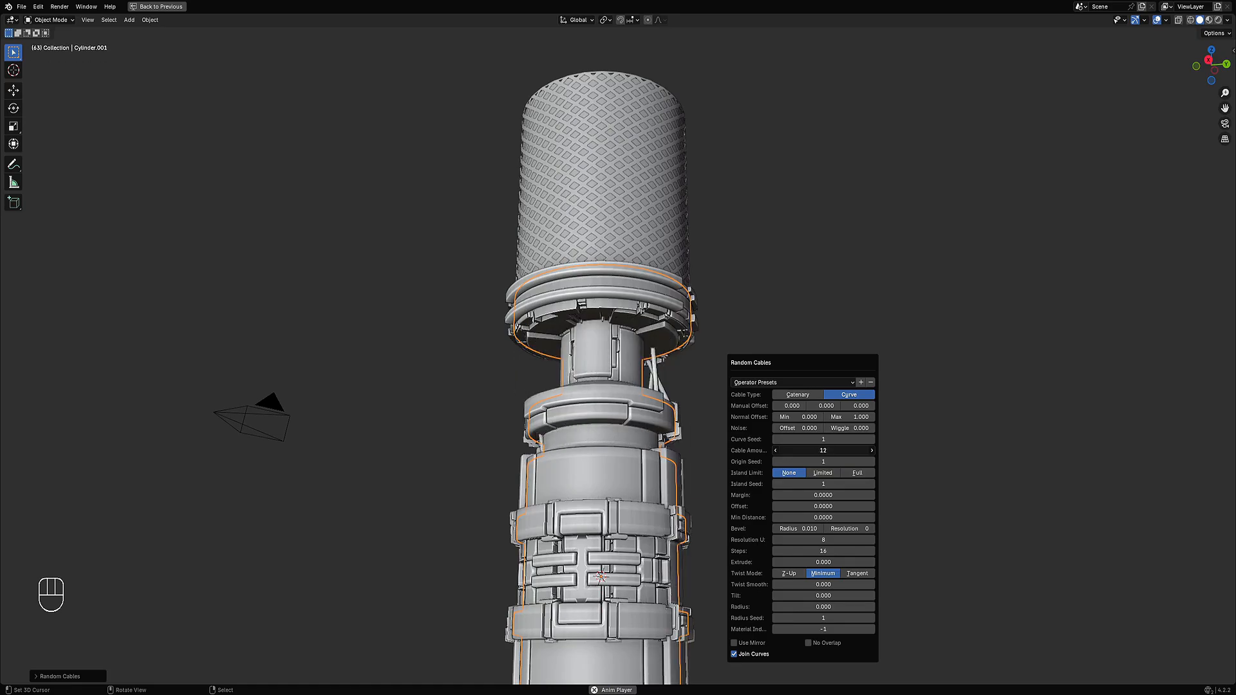
{"action": "scroll", "coordinate": [545, 428], "scroll_direction": "down", "scroll_amount": 5}
{"action": "middle_click_drag", "start_coordinate": [544, 427], "coordinate": [597, 499]}
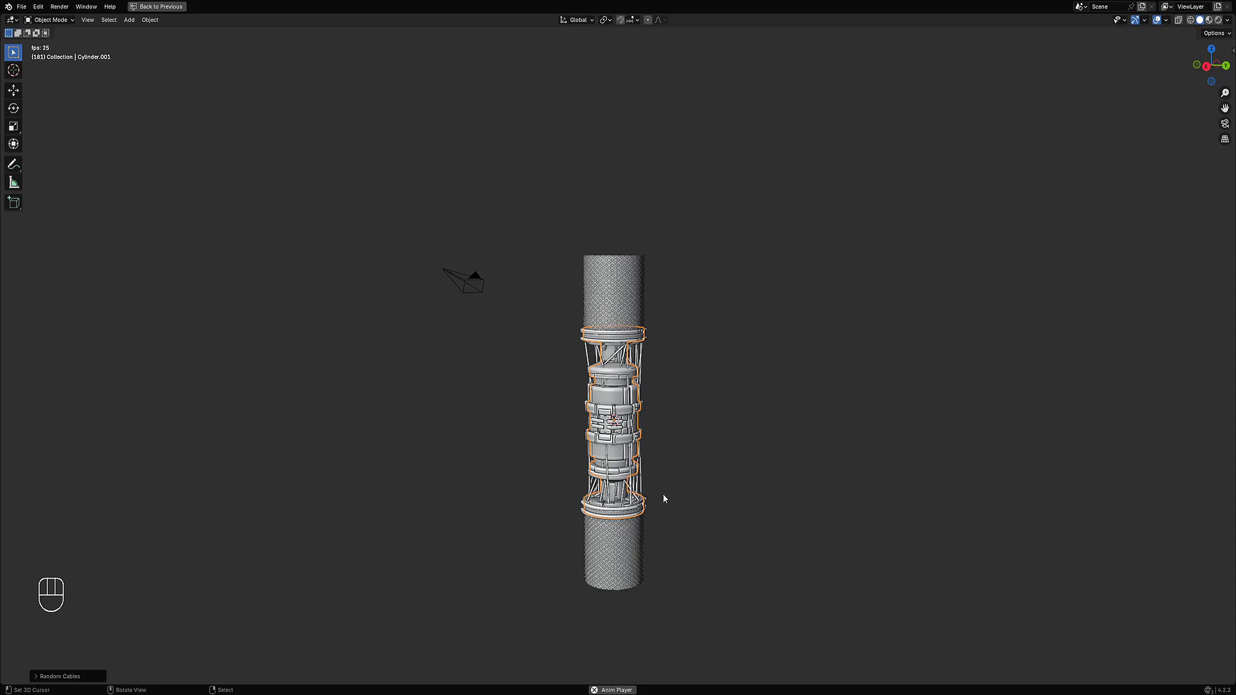
{"action": "scroll", "coordinate": [657, 412], "scroll_direction": "up", "scroll_amount": 5}
{"action": "key", "text": "ctrl+z"}
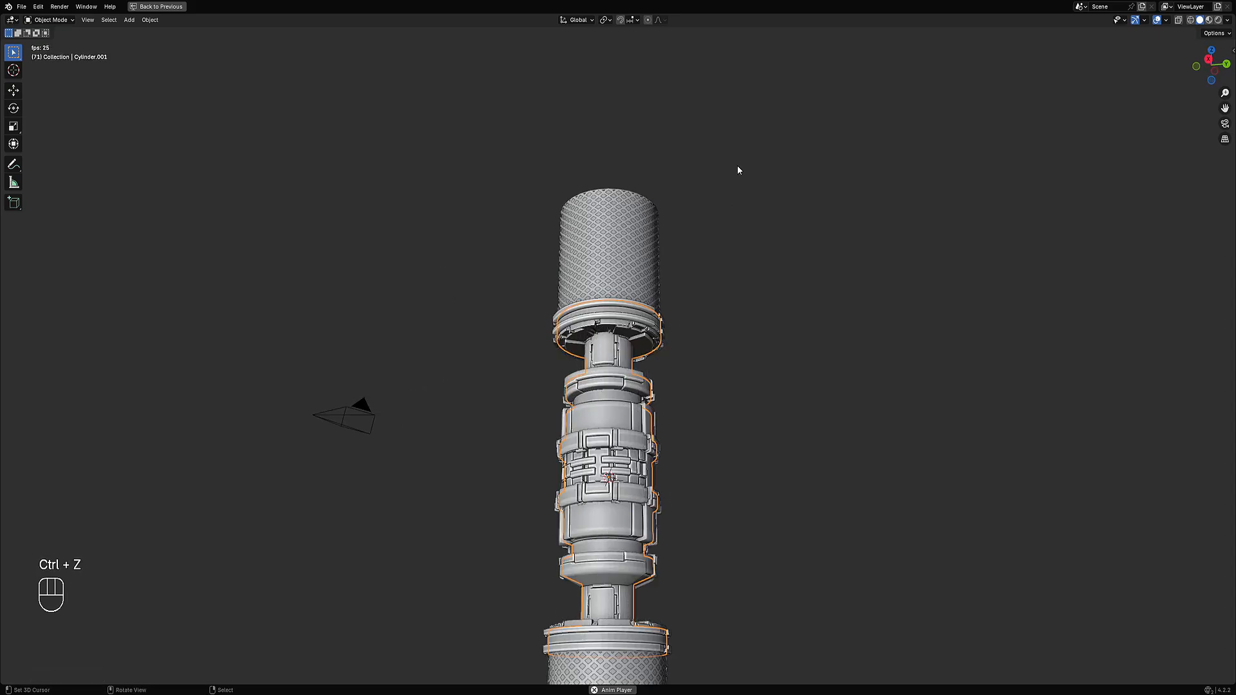
- Enter Edit Mode on the central body and use wireframe display to check the selected ring and collar faces
{"action": "key", "text": "Tab"}
{"action": "scroll", "coordinate": [737, 164], "scroll_direction": "up", "scroll_amount": 2}
{"action": "scroll", "coordinate": [737, 163], "scroll_direction": "up", "scroll_amount": 2}
{"action": "key", "text": "Tab"}
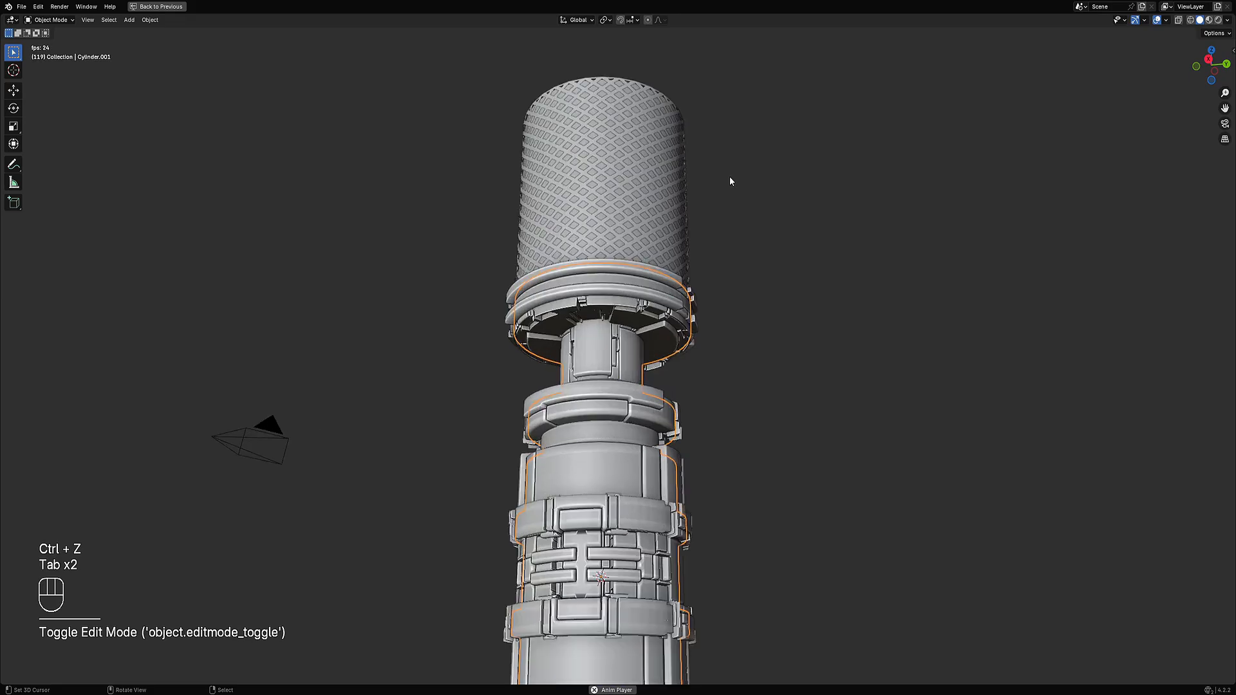
{"action": "key", "text": "Tab"}
{"action": "key", "text": "Tab"}
{"action": "key", "text": "Tab"}
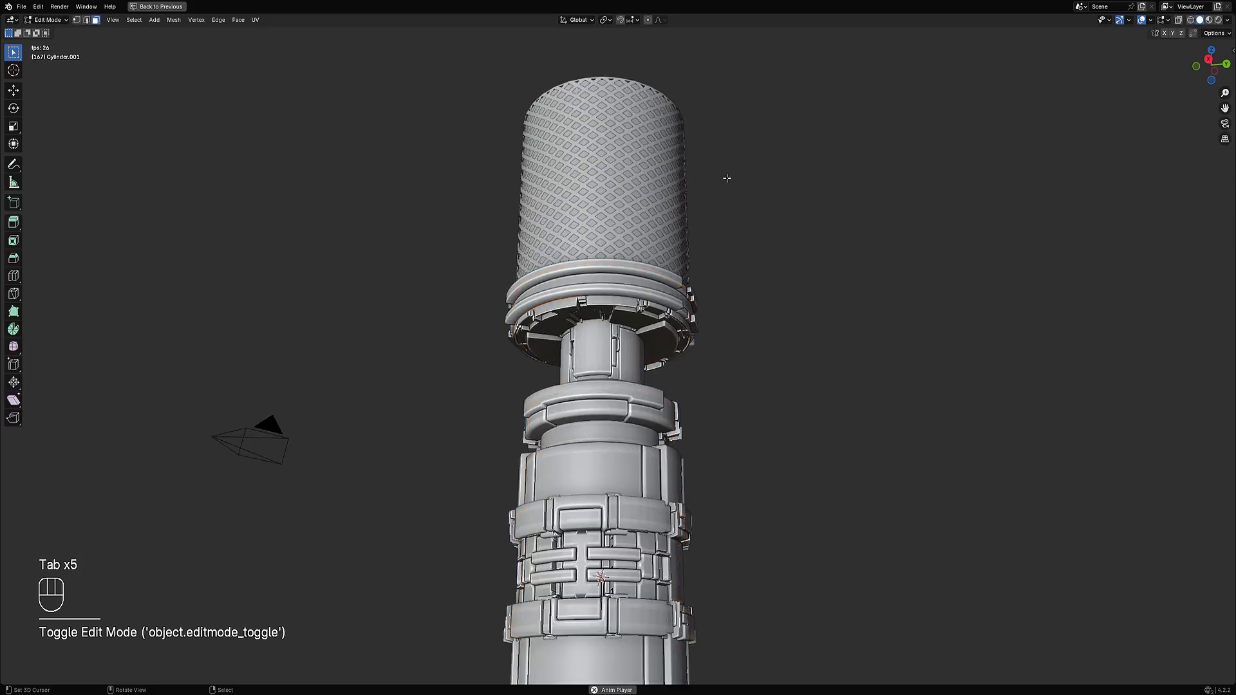
{"action": "key", "text": "shift+z"}
{"action": "mouse_move", "coordinate": [640, 399]}
{"action": "middle_mouse_down"}
{"action": "mouse_move", "coordinate": [662, 447]}
{"action": "mouse_move", "coordinate": [657, 411]}
{"action": "middle_mouse_up"}
{"action": "scroll", "coordinate": [657, 411], "scroll_direction": "down", "scroll_amount": 5}
{"action": "scroll", "coordinate": [657, 408], "scroll_direction": "up", "scroll_amount": 6}
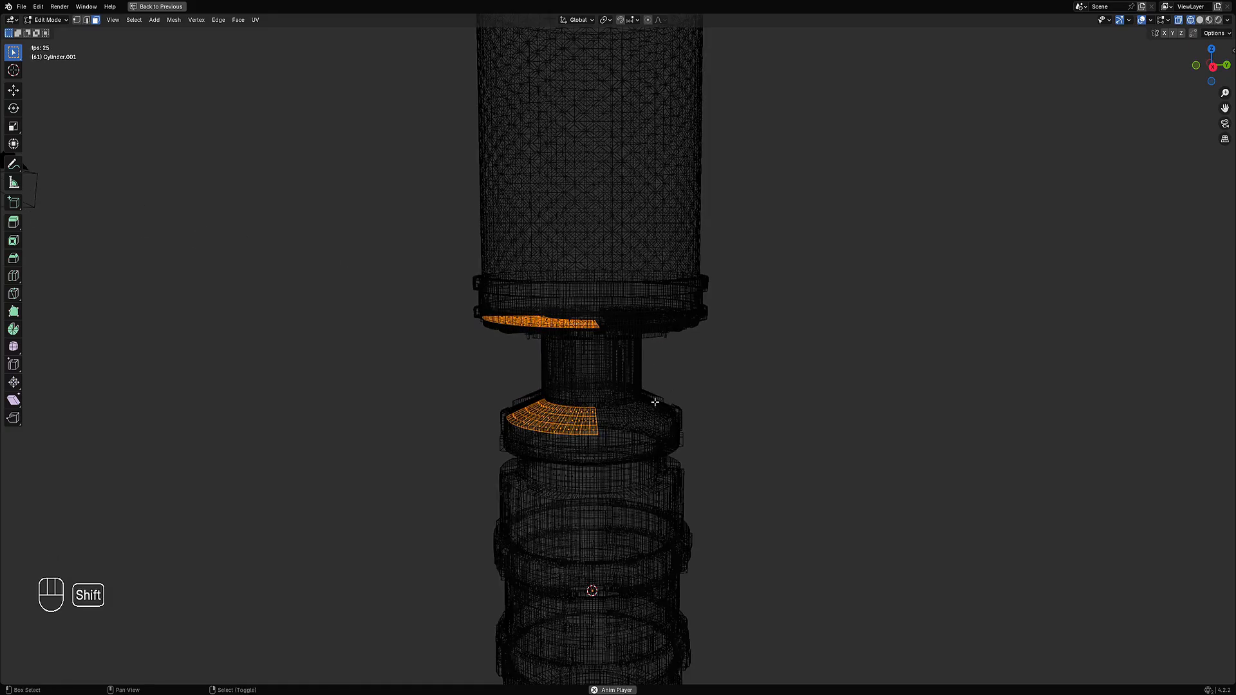
- Duplicate the selected ring and collar faces in place, separate them into their own object, and deselect everything in Object Mode
{"action": "key", "text": "shift+d"}
{"action": "right_click", "coordinate": [650, 388]}
{"action": "key", "text": "p"}
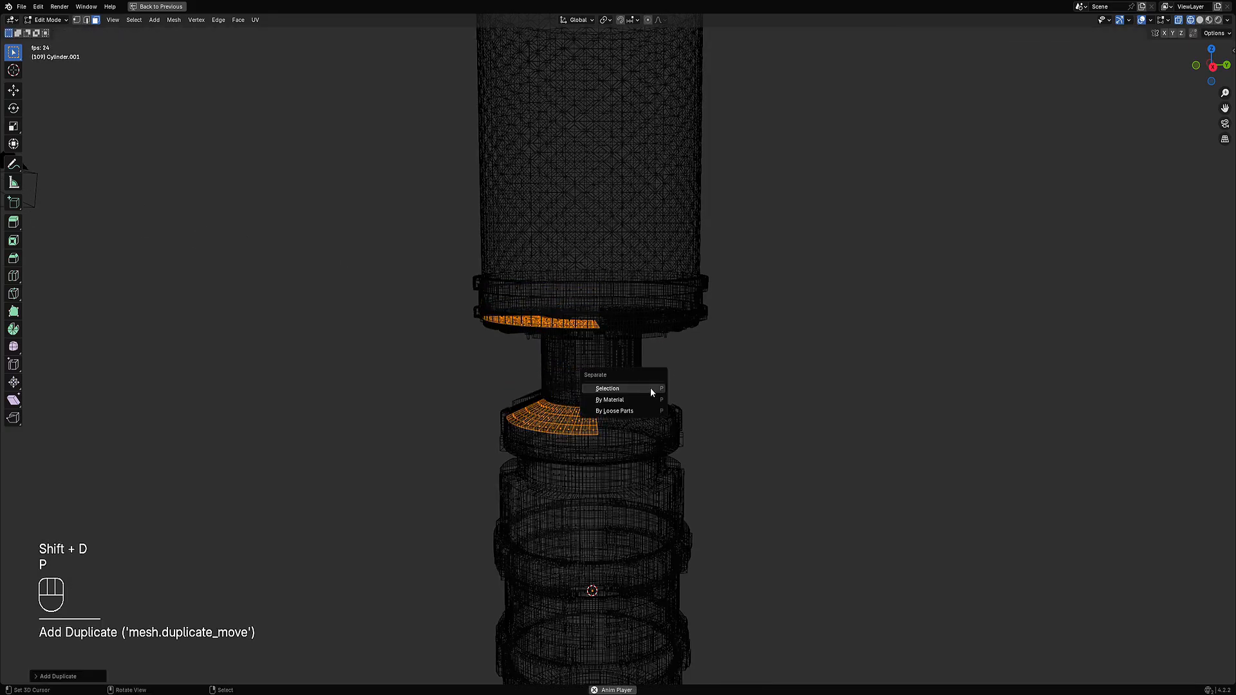
{"action": "left_click", "coordinate": [650, 388]}
{"action": "key", "text": "Tab"}
{"action": "key", "text": "alt+a"}
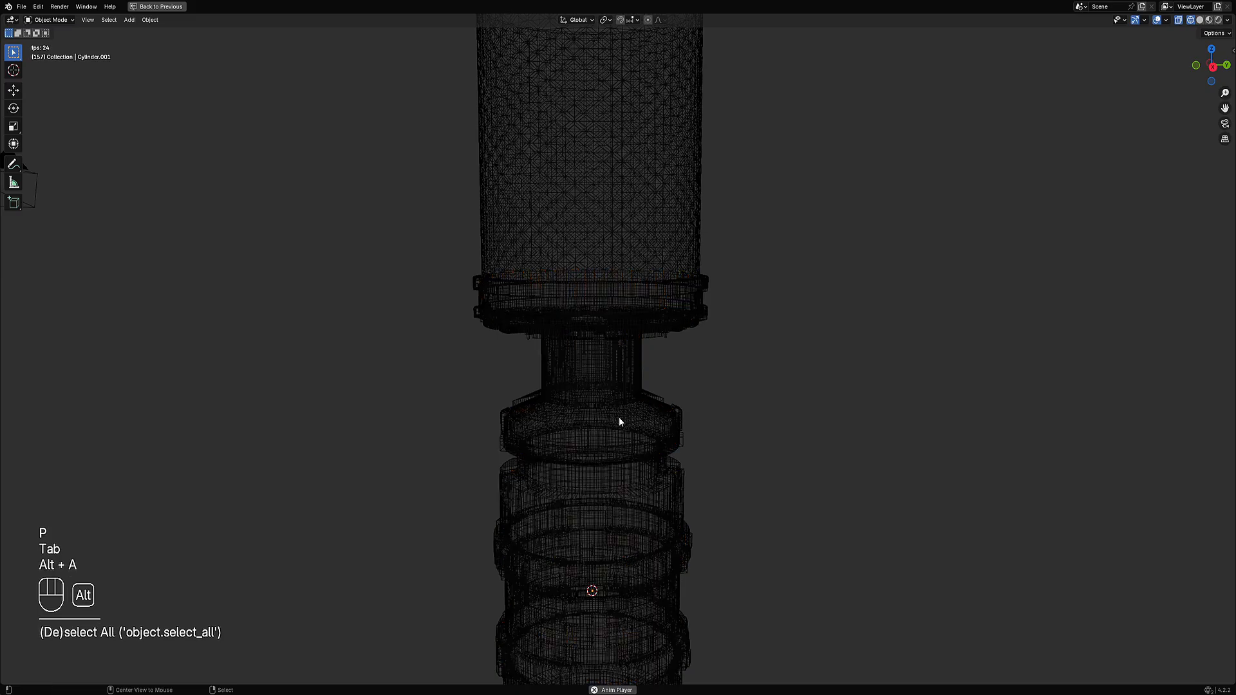
- Select the separated ring-face object among the overlapping objects, test-move it without keeping the move, and restore solid shading
{"action": "left_click", "coordinate": [569, 416], "text": "alt"}
{"action": "left_click", "coordinate": [569, 427]}
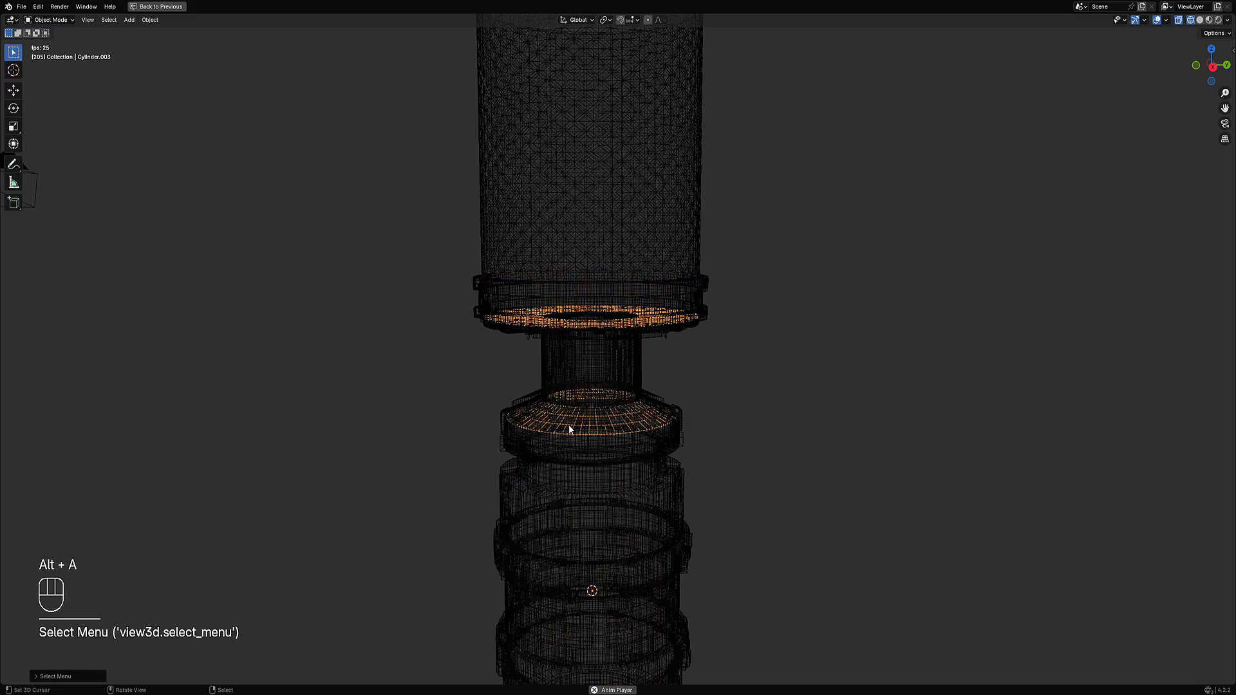
{"action": "scroll", "coordinate": [570, 421], "scroll_direction": "down", "scroll_amount": 4}
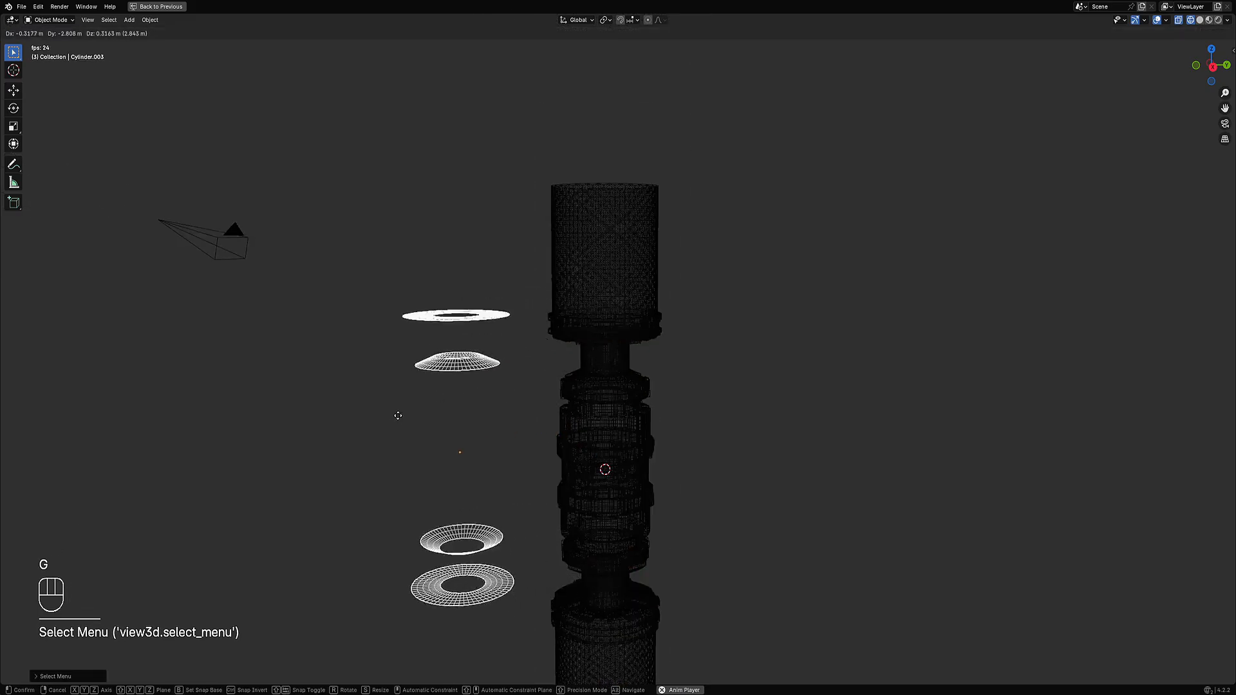
{"action": "key", "text": "g"}
{"action": "key", "text": "shift+z"}
- Select all faces of the separated ring-face object in Edit Mode and return to Object Mode
{"action": "scroll", "coordinate": [614, 379], "scroll_direction": "up", "scroll_amount": 5}
{"action": "key", "text": "Tab"}
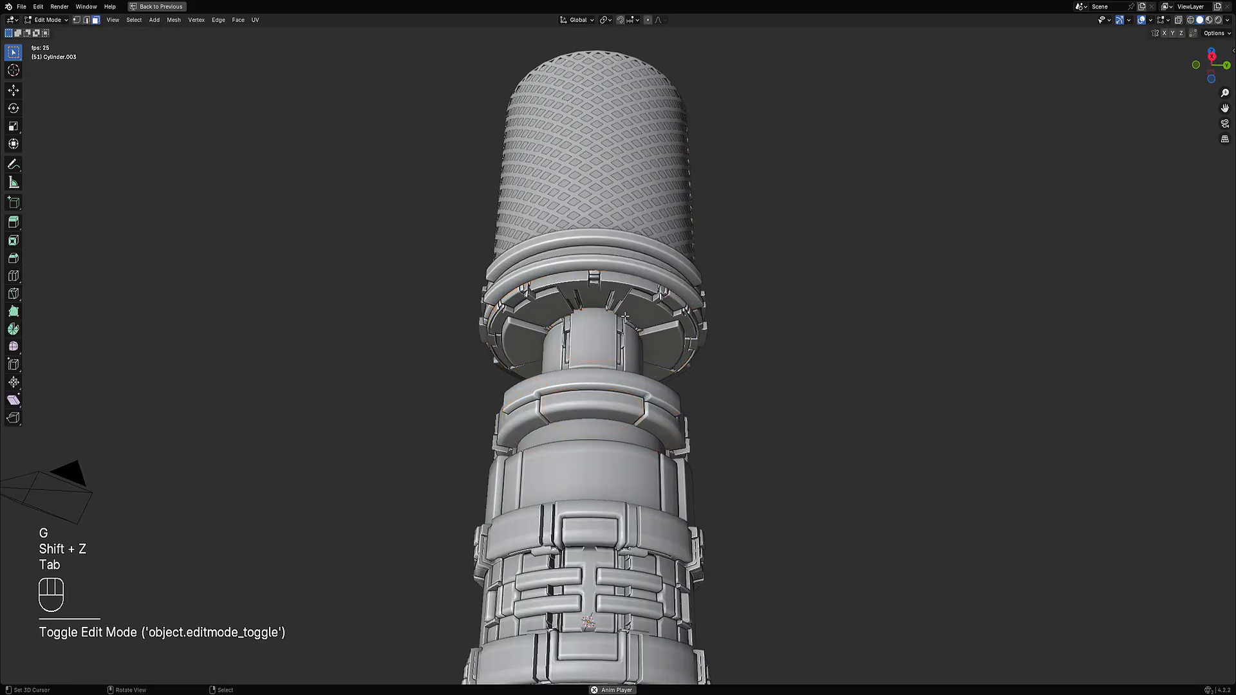
{"action": "key", "text": "shift+z"}
{"action": "key", "text": "a"}
{"action": "key", "text": "shift+z"}
{"action": "key", "text": "Tab"}
{"action": "scroll", "coordinate": [618, 261], "scroll_direction": "down", "scroll_amount": 3}
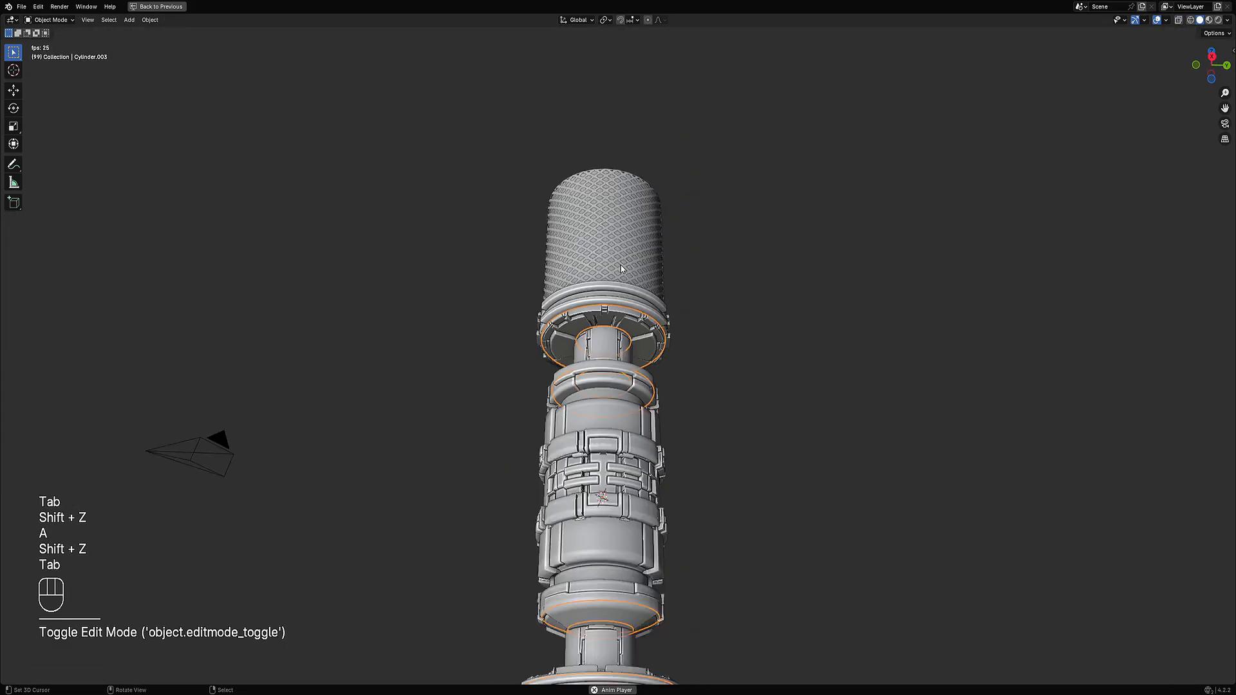
- Run Apply Mesh on the extracted ring-face object and clear any existing face selection on it
{"action": "key", "text": "shift+ctrl+x"}
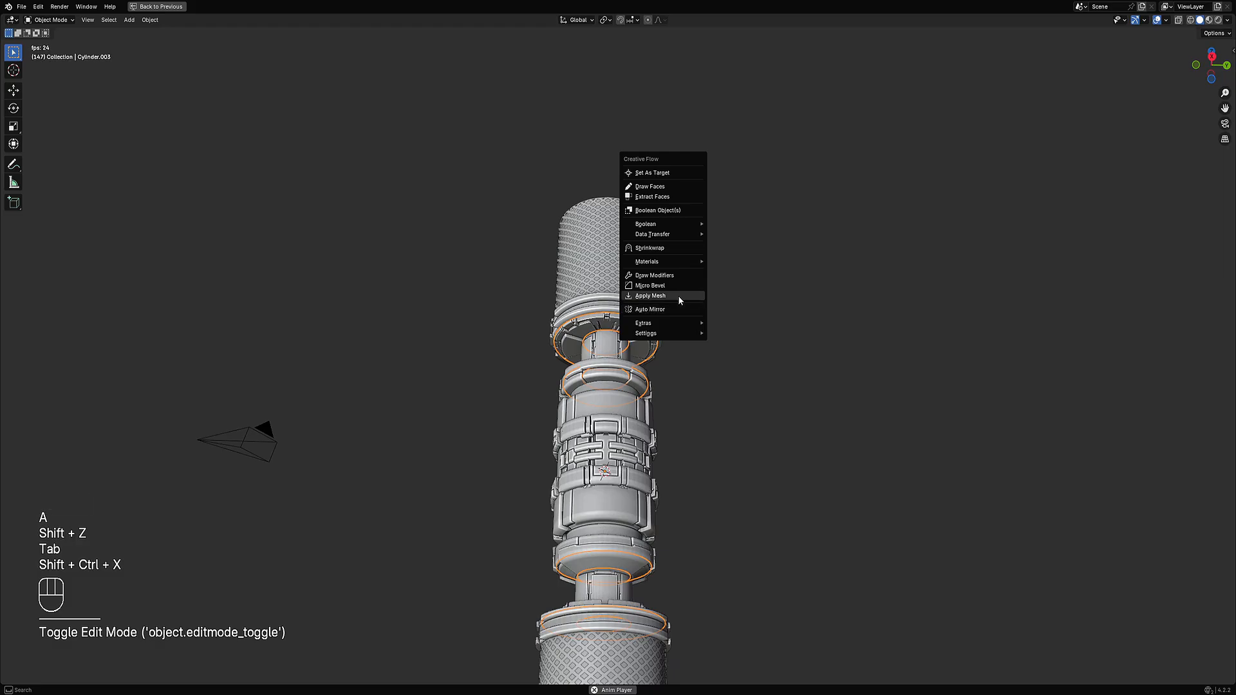
{"action": "key", "text": "Tab"}
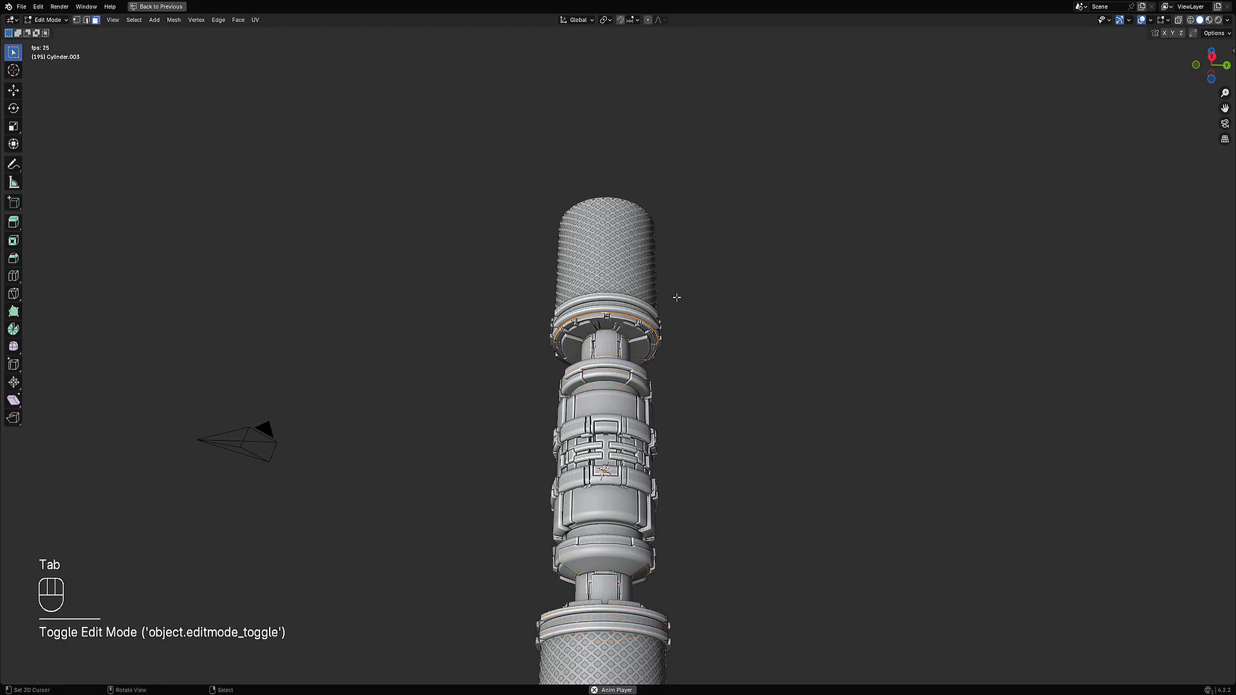
{"action": "key", "text": "Tab"}
{"action": "key", "text": "shift+ctrl+a"}
- On the extracted face object, select the linked flat faces under the upper collar and on the sloped ring below it
{"action": "scroll", "coordinate": [677, 303], "scroll_direction": "up", "scroll_amount": 4}
{"action": "key", "text": "shift+f"}
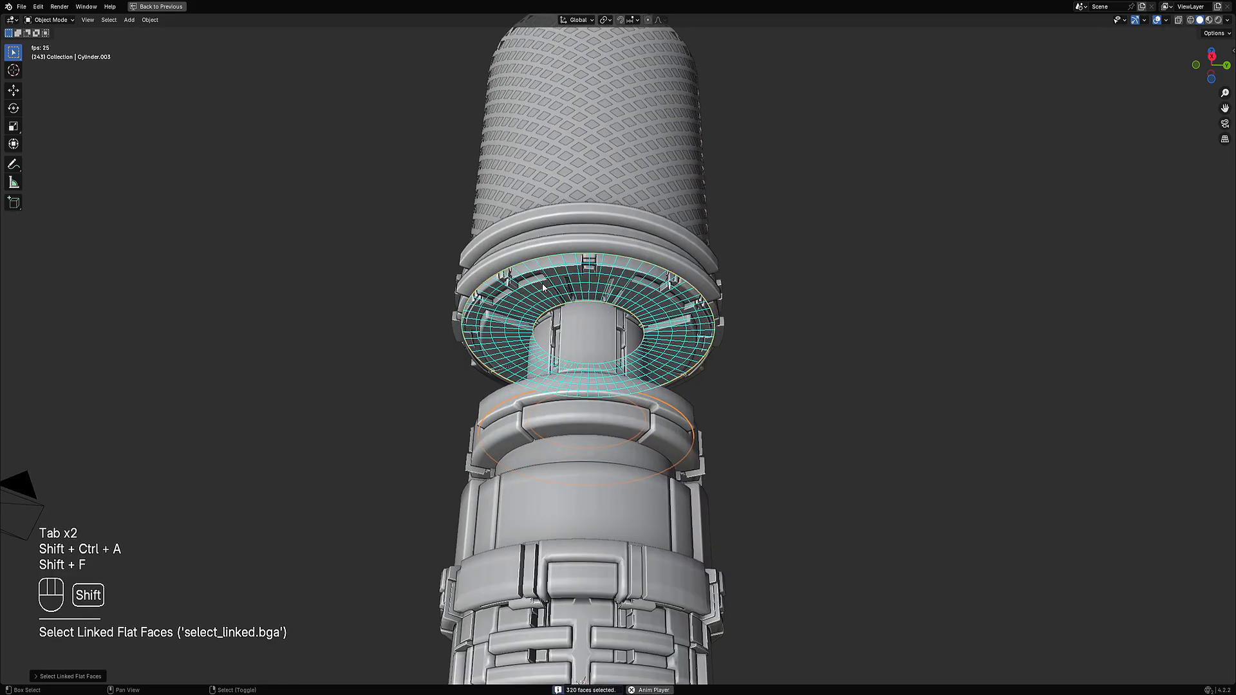
{"action": "middle_click_drag", "start_coordinate": [542, 287], "coordinate": [547, 389]}
{"action": "key", "text": "shift+f"}
{"action": "scroll", "coordinate": [623, 422], "scroll_direction": "down", "scroll_amount": 4}
{"action": "middle_click_drag", "start_coordinate": [624, 422], "coordinate": [629, 342]}
{"action": "scroll", "coordinate": [752, 288], "scroll_direction": "up", "scroll_amount": 3}
- Try Random Cables between the selected faces with cable type Curve and No Overlap enabled, toggle Overlap Self, and undo the cables
{"action": "key", "text": "shift+q"}
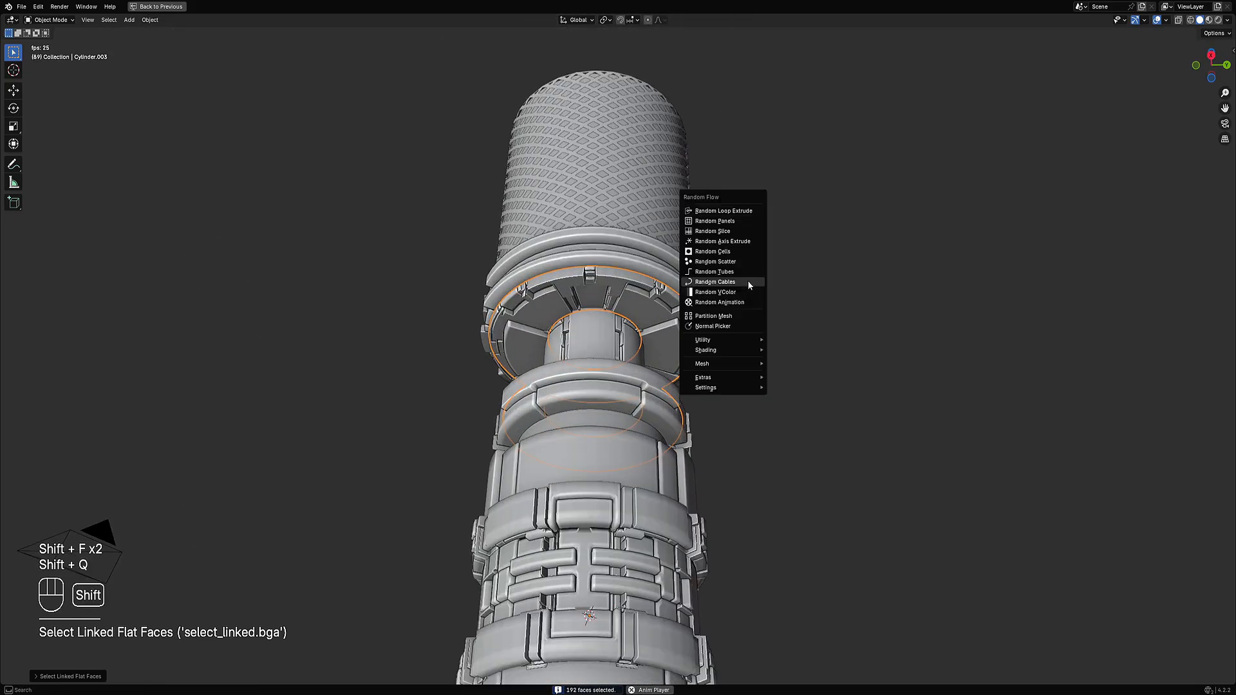
{"action": "scroll", "coordinate": [693, 462], "scroll_direction": "down", "scroll_amount": 4}
{"action": "middle_click_drag", "start_coordinate": [694, 464], "coordinate": [693, 406], "text": "shift"}
{"action": "middle_click_drag", "start_coordinate": [746, 240], "coordinate": [747, 263]}
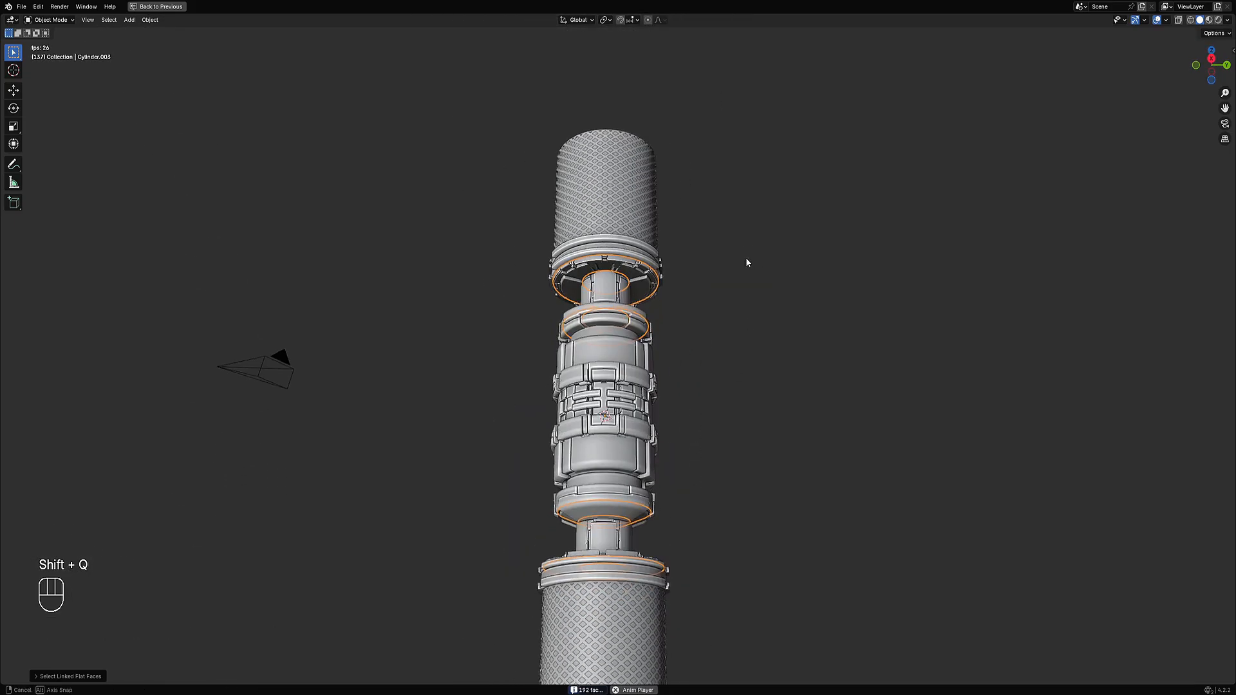
{"action": "middle_click_drag", "start_coordinate": [678, 315], "coordinate": [677, 385], "text": "shift"}
{"action": "scroll", "coordinate": [677, 385], "scroll_direction": "up", "scroll_amount": 5}
{"action": "key", "text": "shift+q"}
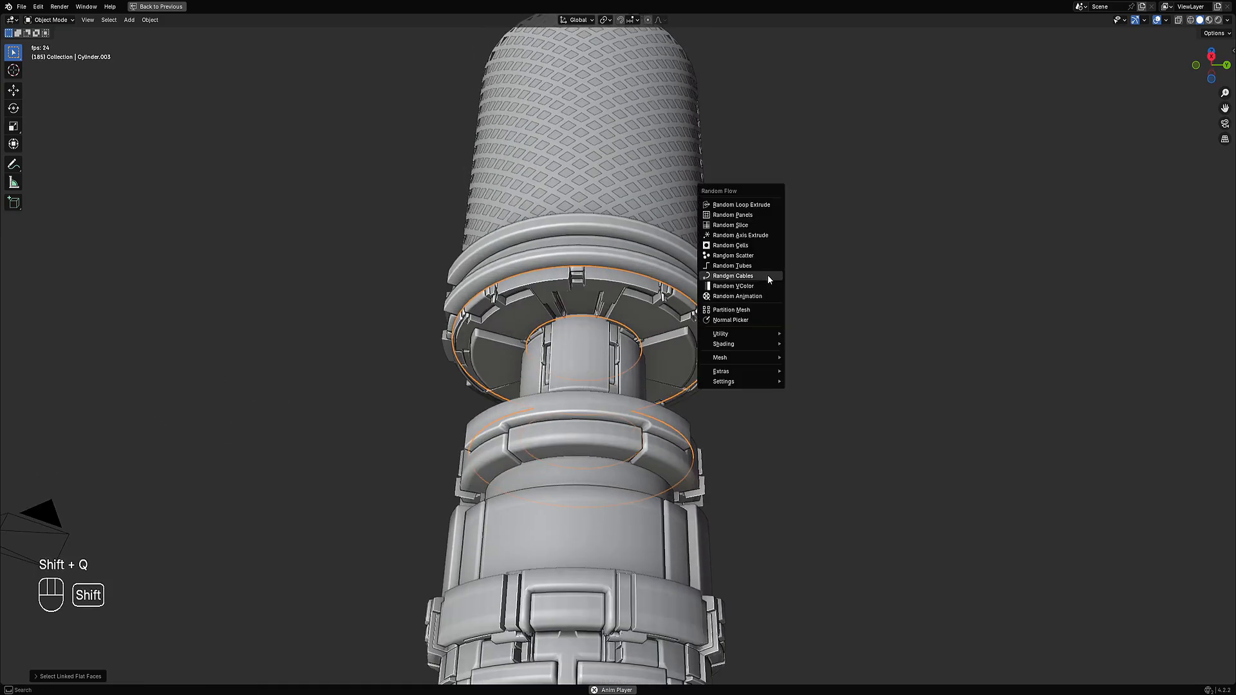
{"action": "left_click", "coordinate": [768, 275]}
{"action": "left_click", "coordinate": [895, 313]}
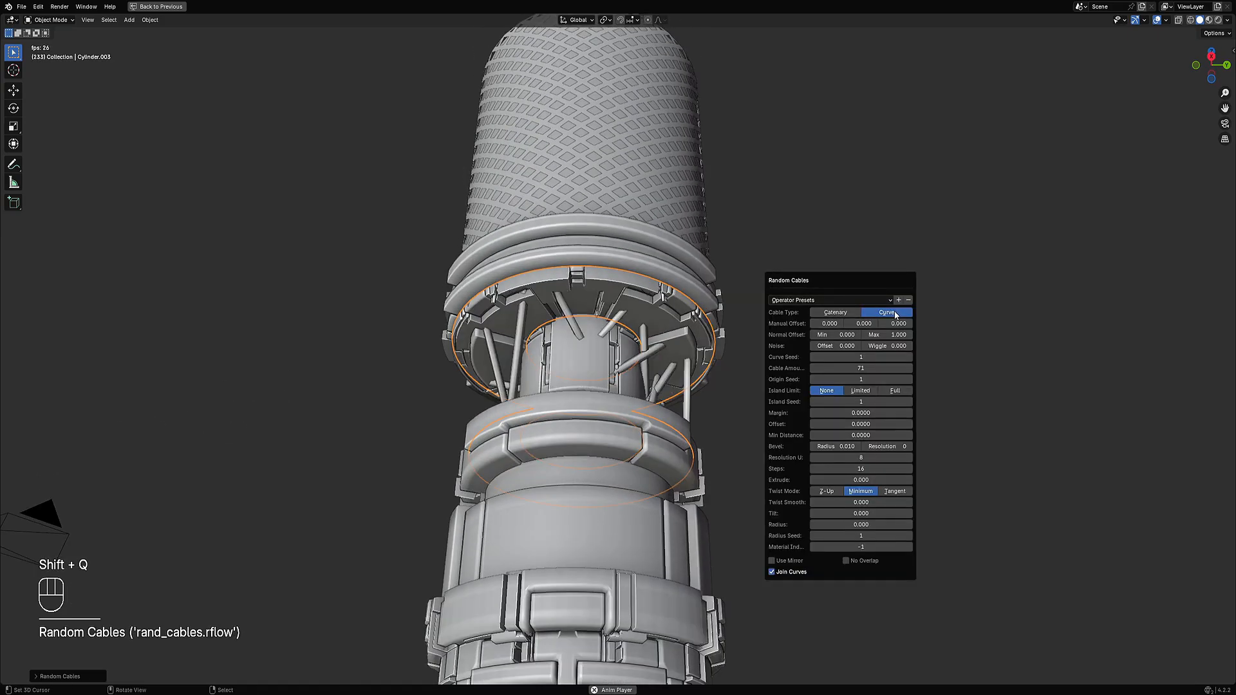
{"action": "left_click", "coordinate": [847, 561]}
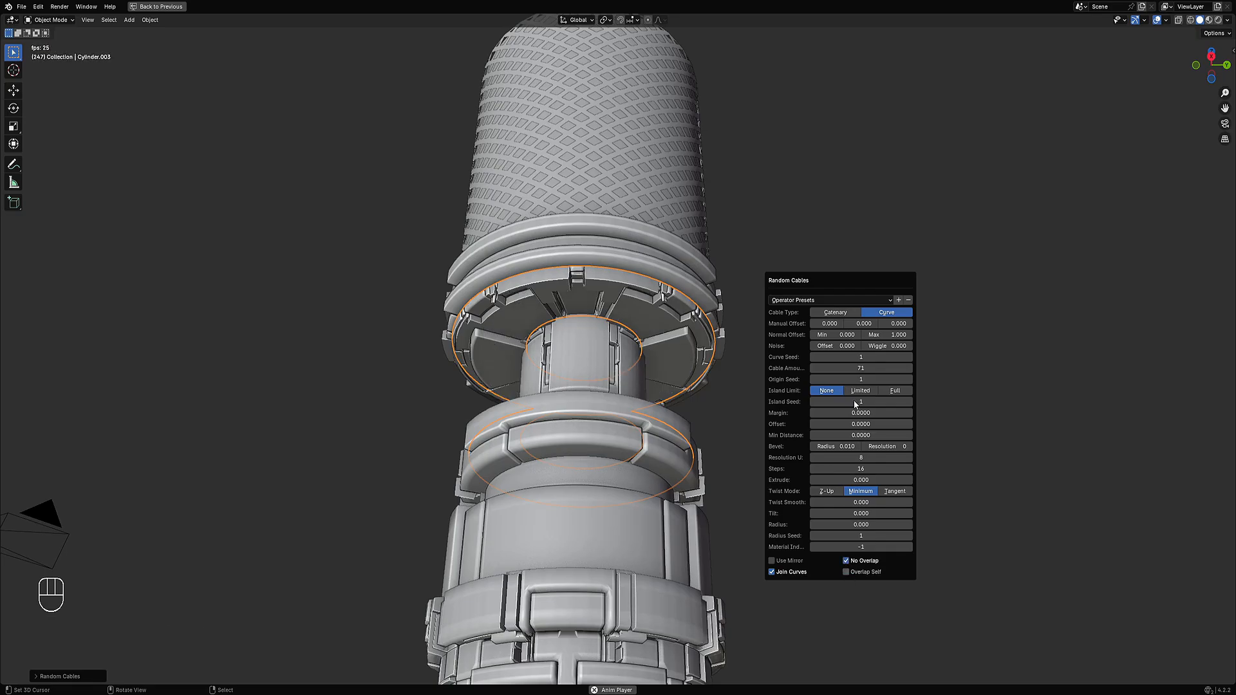
{"action": "left_click", "coordinate": [846, 572]}
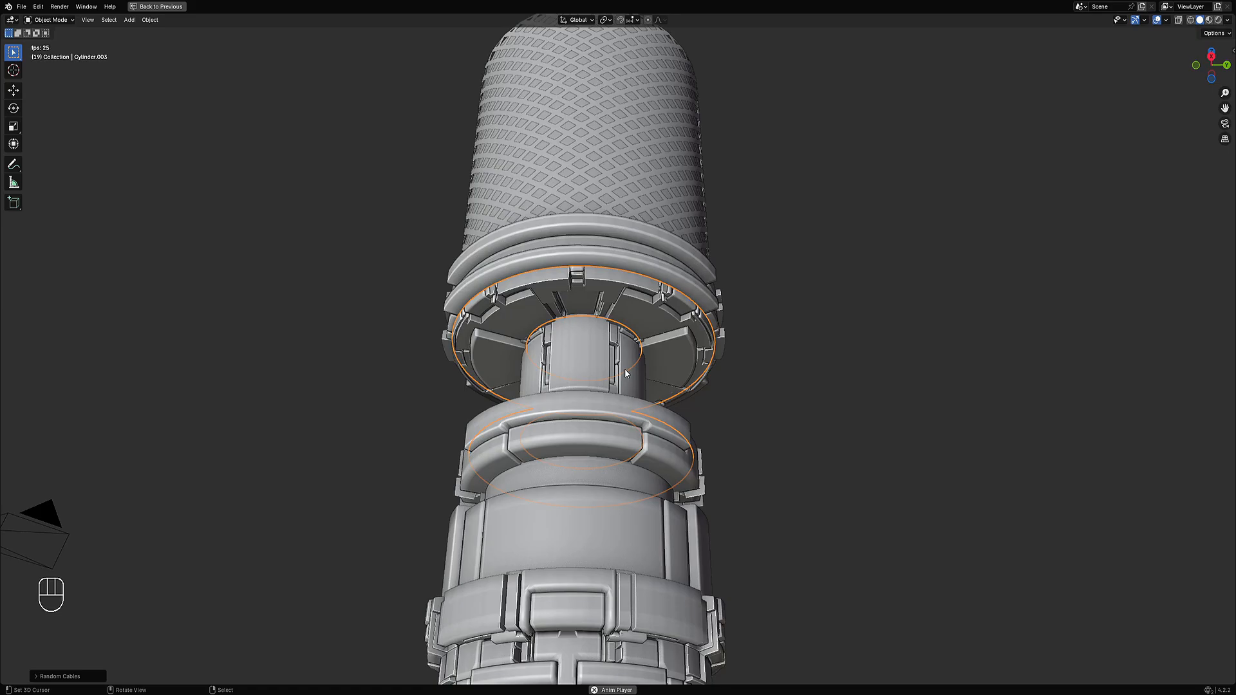
{"action": "key", "text": "ctrl+z"}
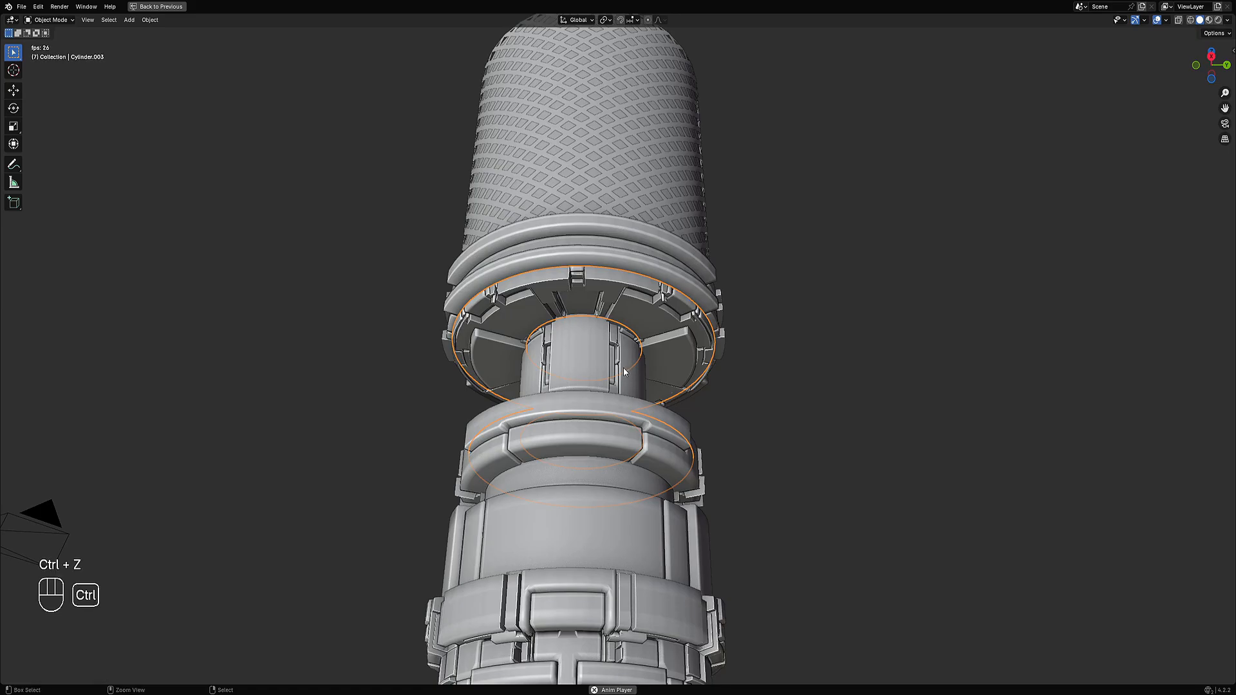
- Isolate the extracted ring-face object, inspect its mesh in Edit Mode, and unhide all other objects
{"action": "scroll", "coordinate": [623, 368], "scroll_direction": "down", "scroll_amount": 5}
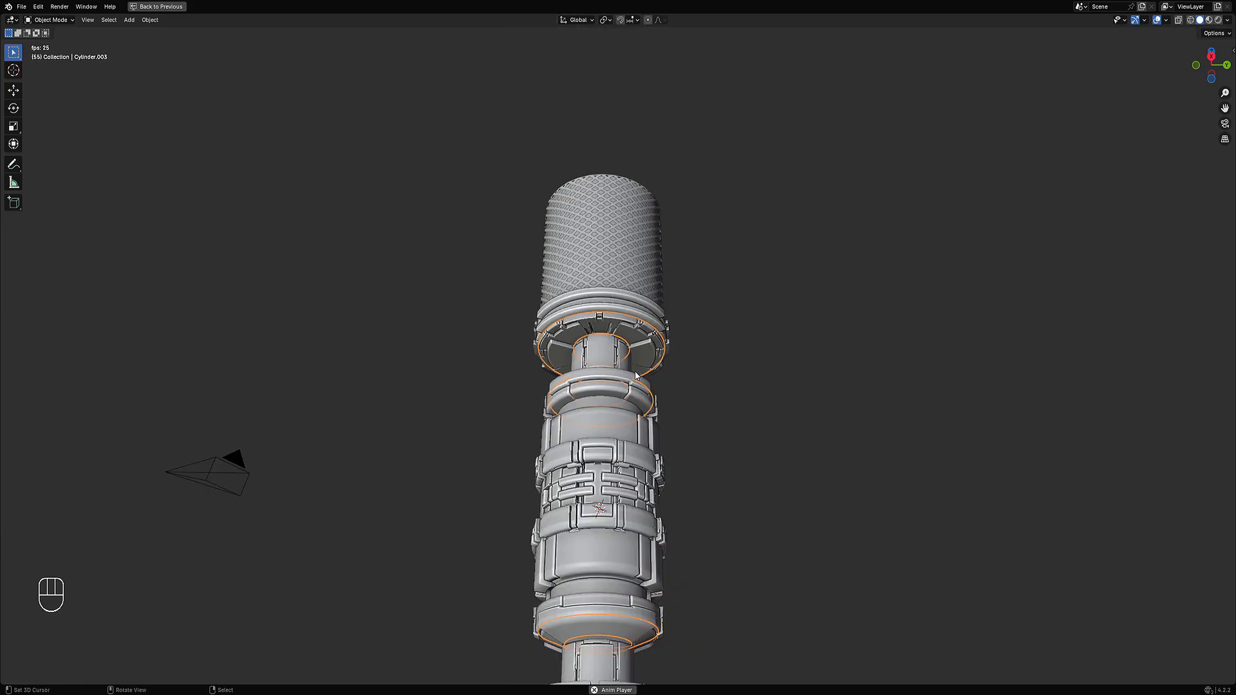
{"action": "key", "text": "g"}
{"action": "right_click", "coordinate": [717, 378]}
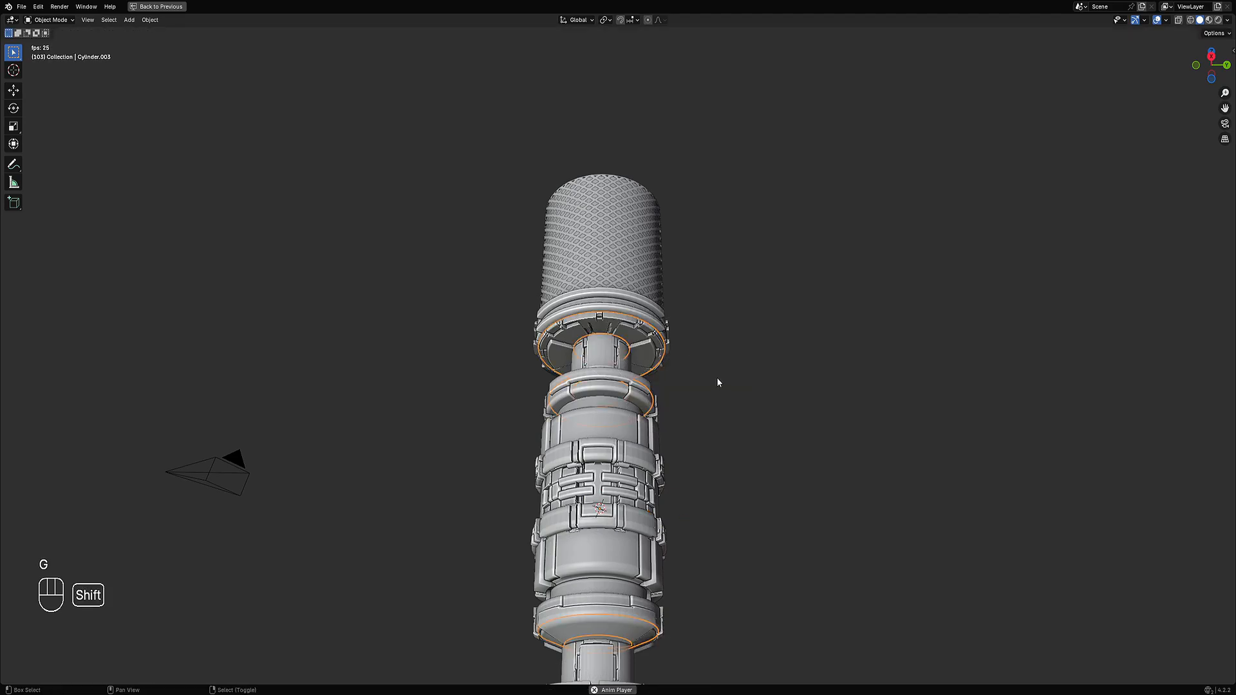
{"action": "key", "text": "shift+h"}
{"action": "key", "text": "Tab"}
{"action": "scroll", "coordinate": [715, 378], "scroll_direction": "up", "scroll_amount": 5}
{"action": "key", "text": "Tab"}
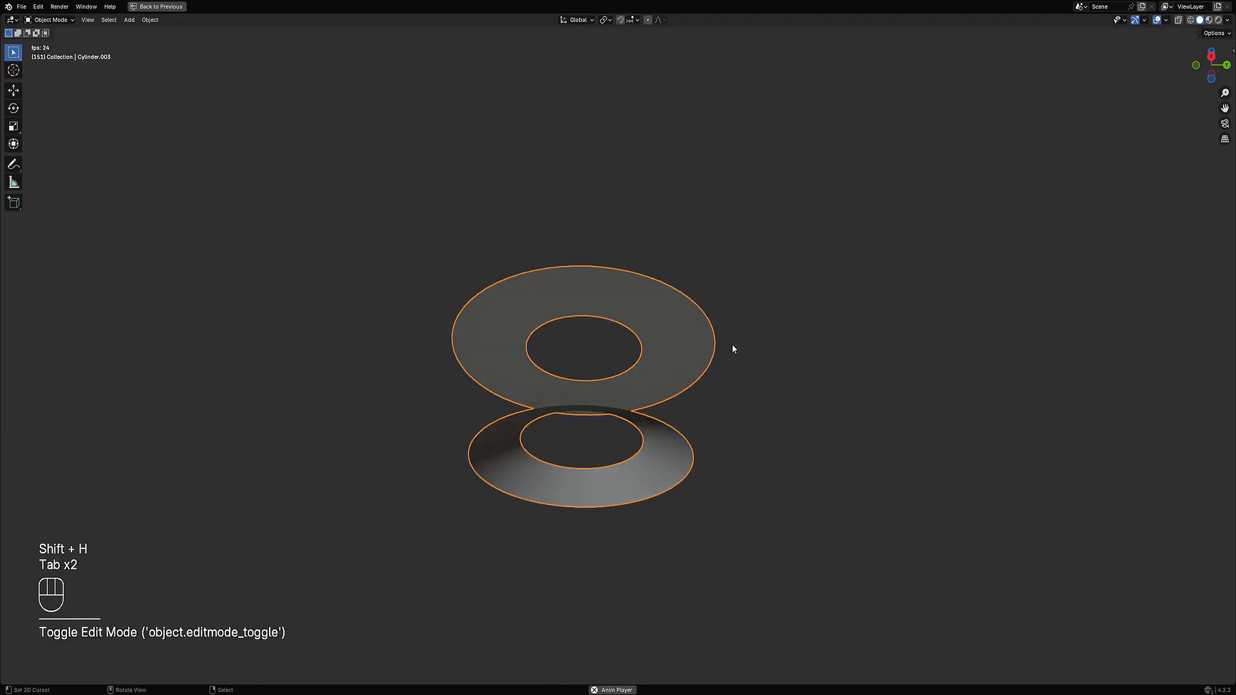
{"action": "key", "text": "Tab"}
{"action": "key", "text": "Tab"}
{"action": "key", "text": "alt+h"}
- Select the overlapping objects Cylinder.001 and Cylinder.003 and hide everything else
{"action": "key", "text": "alt+a"}
{"action": "left_click", "coordinate": [670, 352], "text": "alt"}
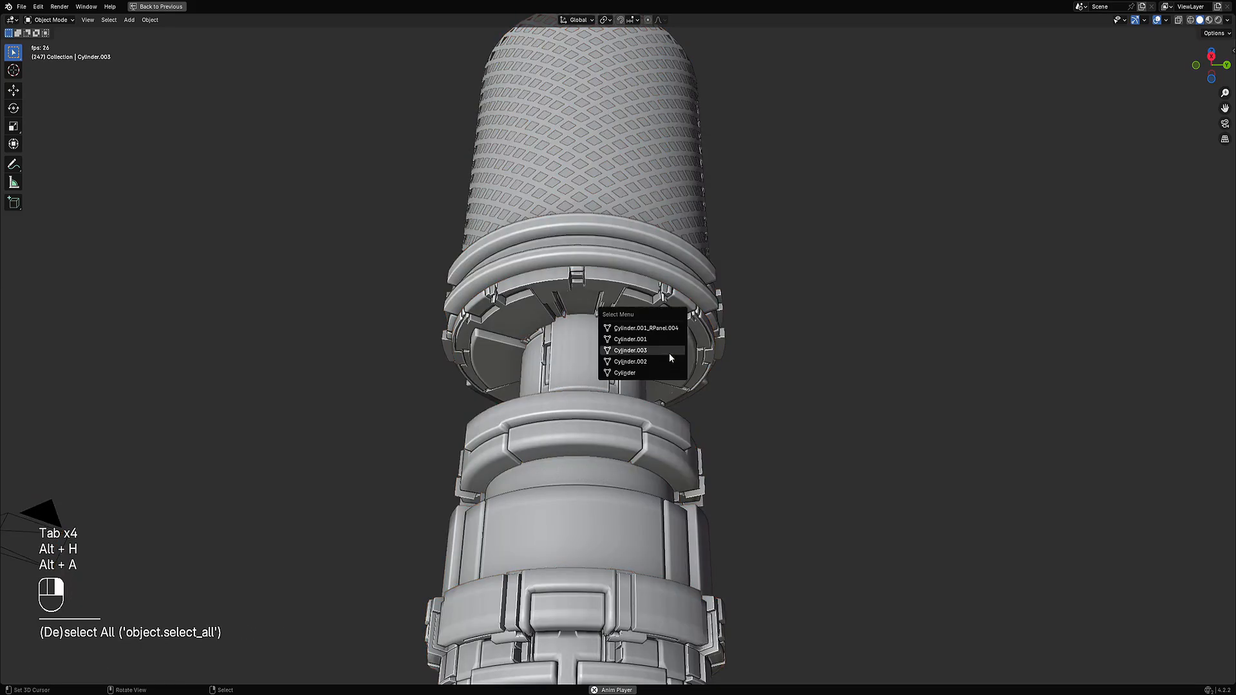
{"action": "left_click", "coordinate": [666, 371]}
{"action": "key", "text": "alt+a"}
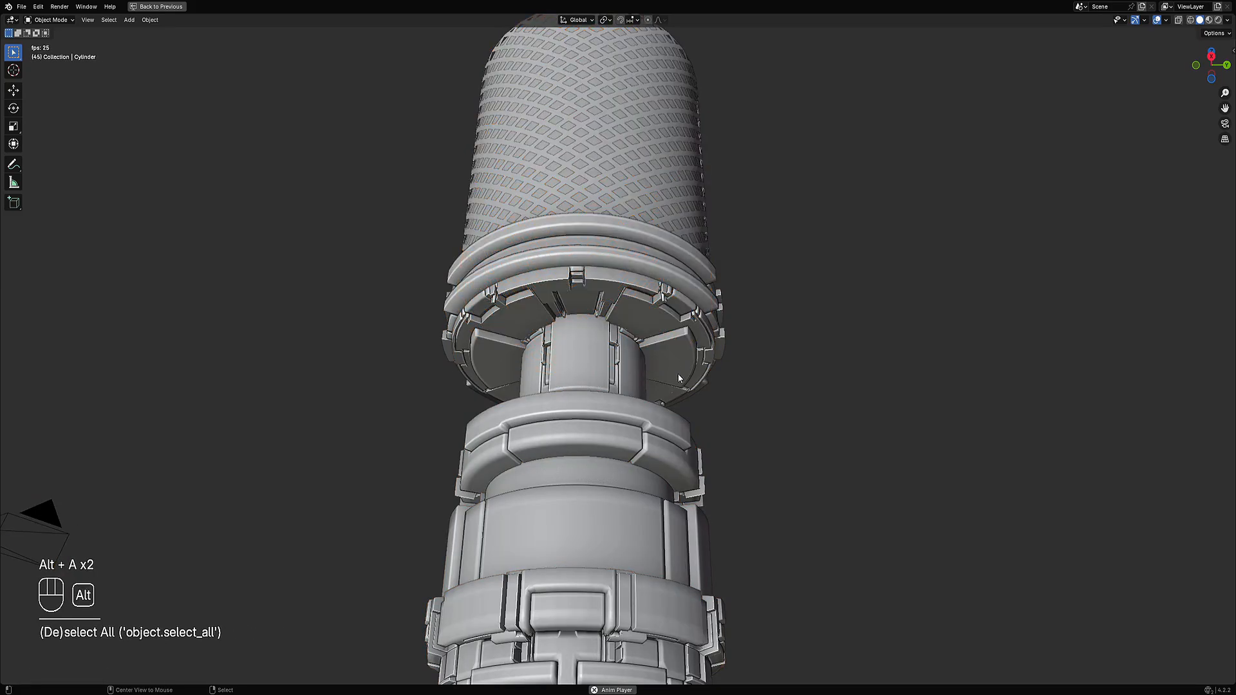
{"action": "left_click", "coordinate": [674, 375], "text": "alt"}
{"action": "left_click", "coordinate": [673, 394]}
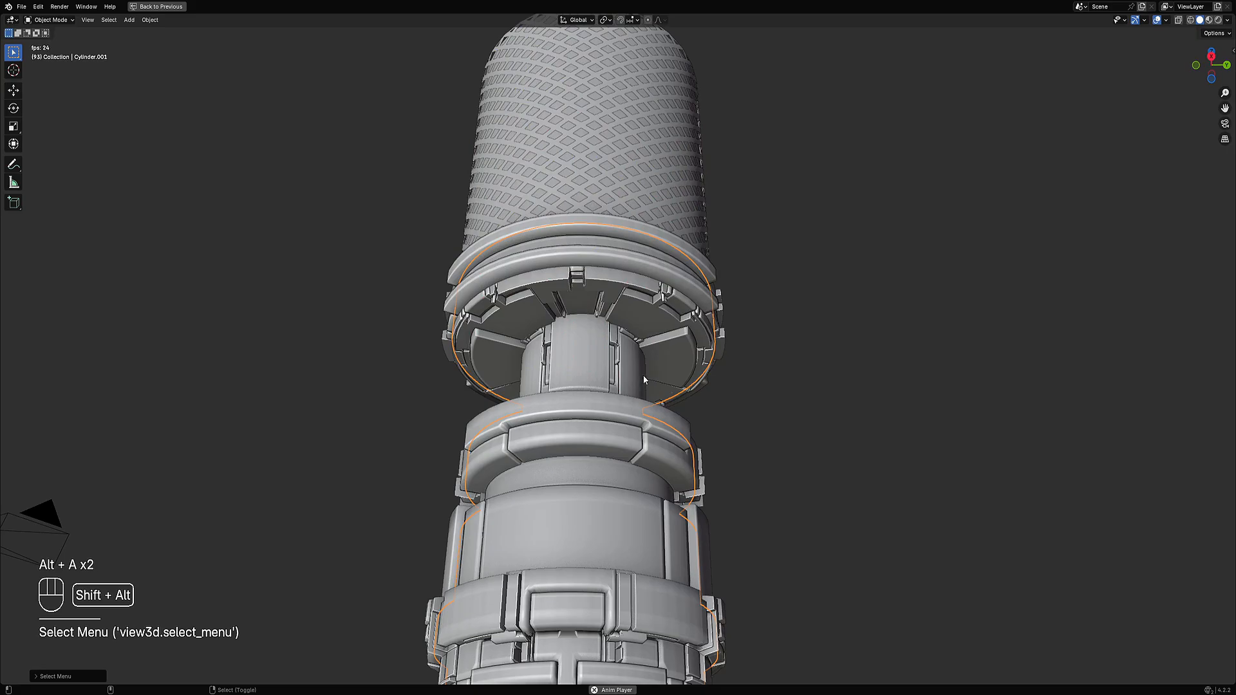
{"action": "left_click", "coordinate": [662, 381], "text": "alt+shift"}
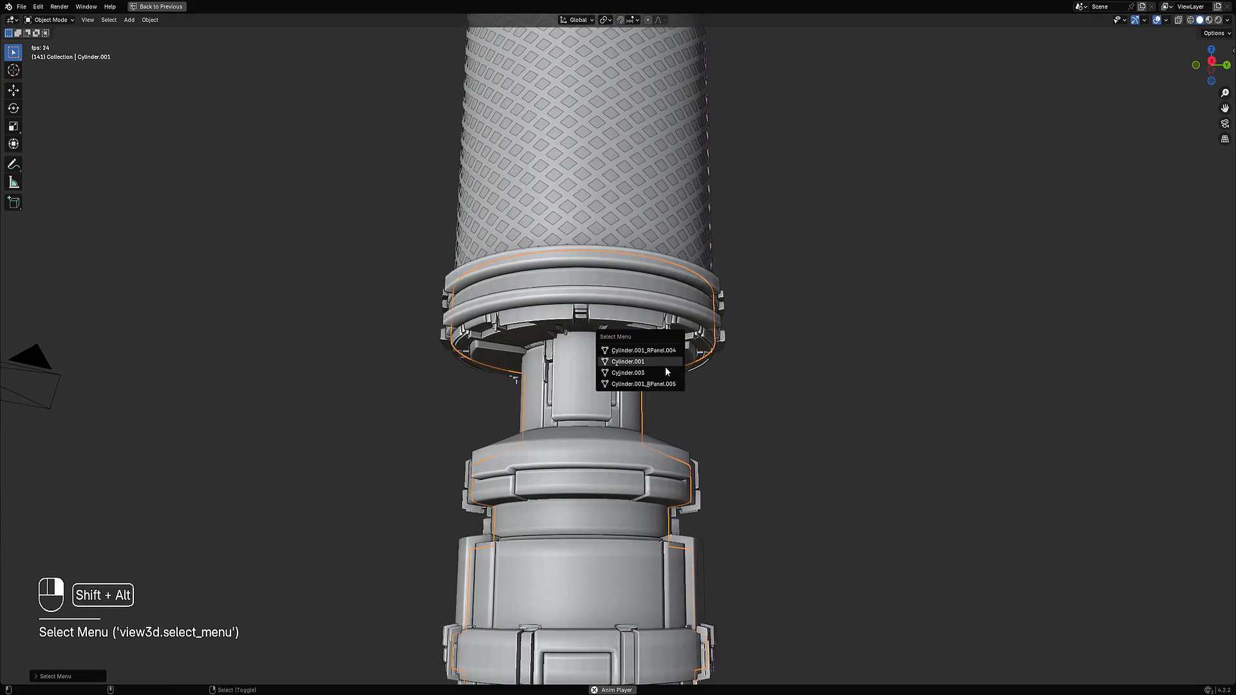
{"action": "left_click", "coordinate": [666, 372], "text": "alt+shift"}
{"action": "key", "text": "shift+h"}
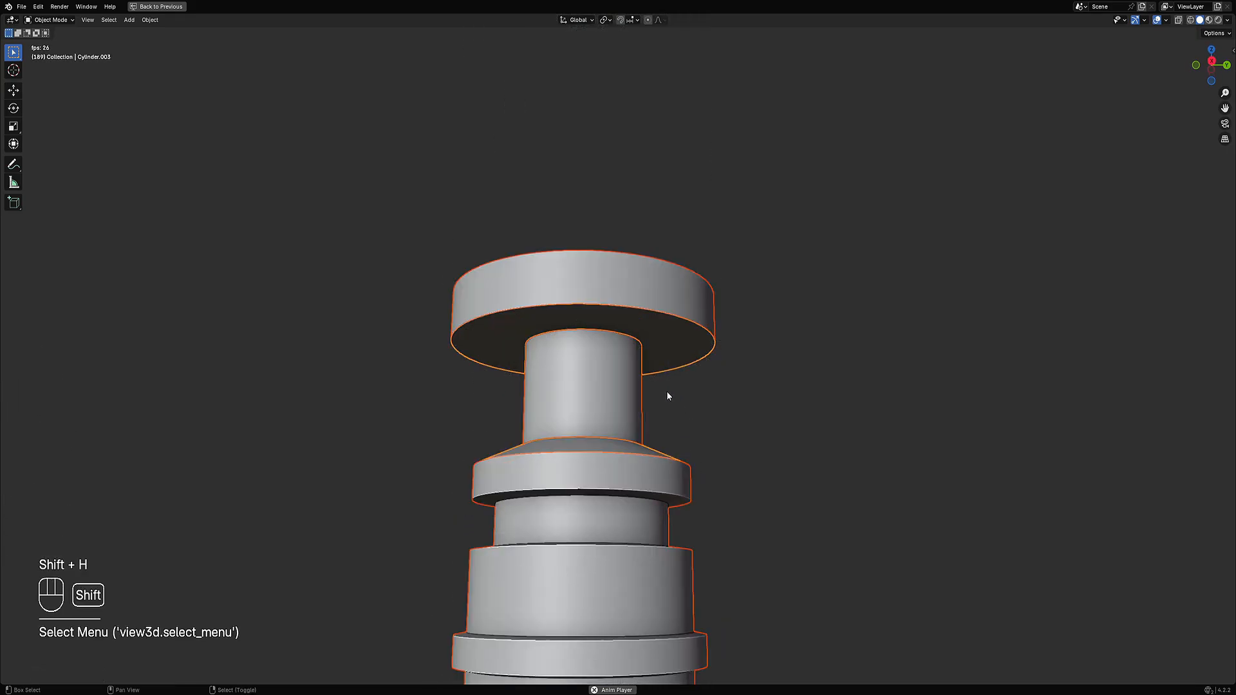
- Try Random Cables on the extracted face object with cable type Curve, No Overlap, a cable amount of 100 and an offset of 0
{"action": "left_click", "coordinate": [665, 354]}
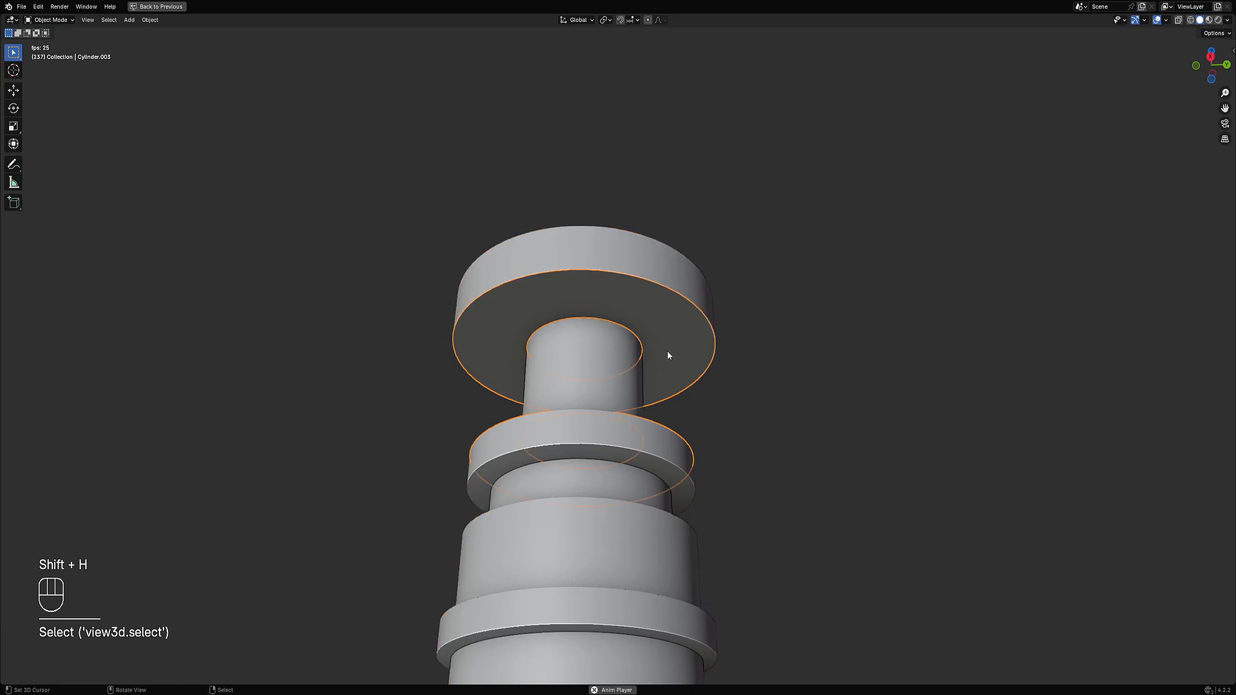
{"action": "key", "text": "Tab"}
{"action": "key", "text": "Tab"}
{"action": "key", "text": "shift+q"}
{"action": "left_click", "coordinate": [724, 349]}
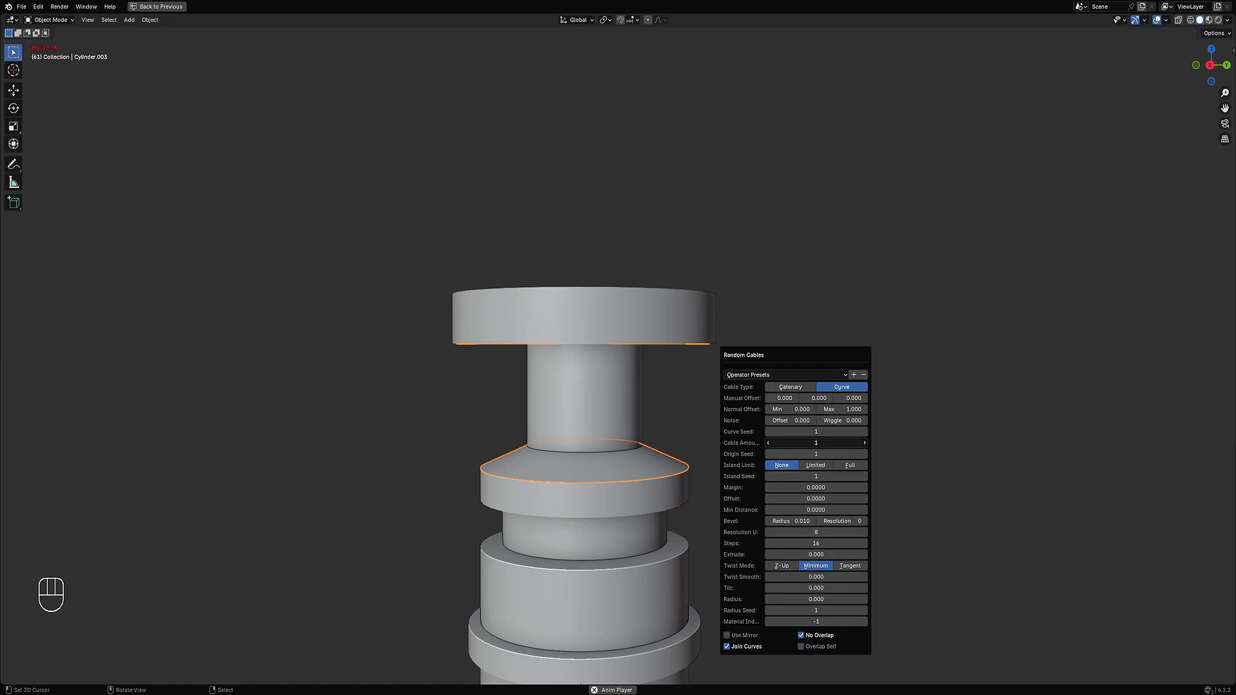
{"action": "left_click_drag", "start_coordinate": [816, 443], "coordinate": [837, 443]}
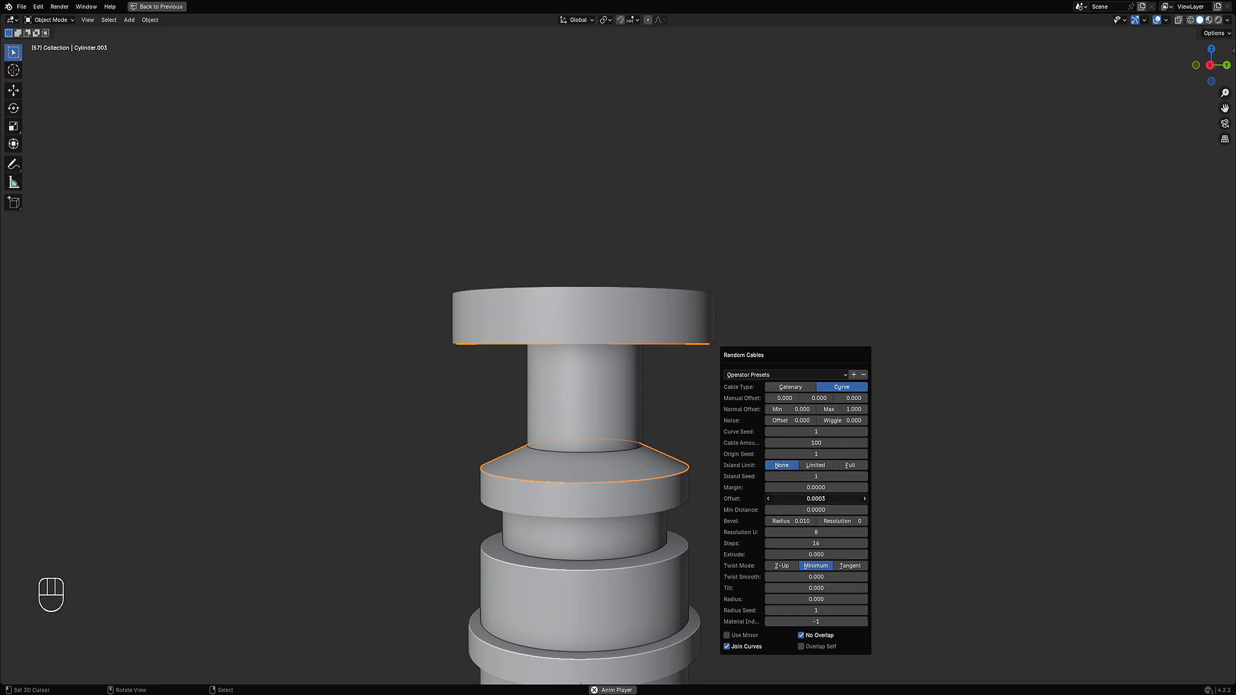
{"action": "mouse_move", "coordinate": [816, 499]}
{"action": "left_mouse_down"}
{"action": "mouse_move", "coordinate": [773, 499]}
{"action": "mouse_move", "coordinate": [808, 499]}
{"action": "left_mouse_up"}
{"action": "key", "text": "BackSpace"}
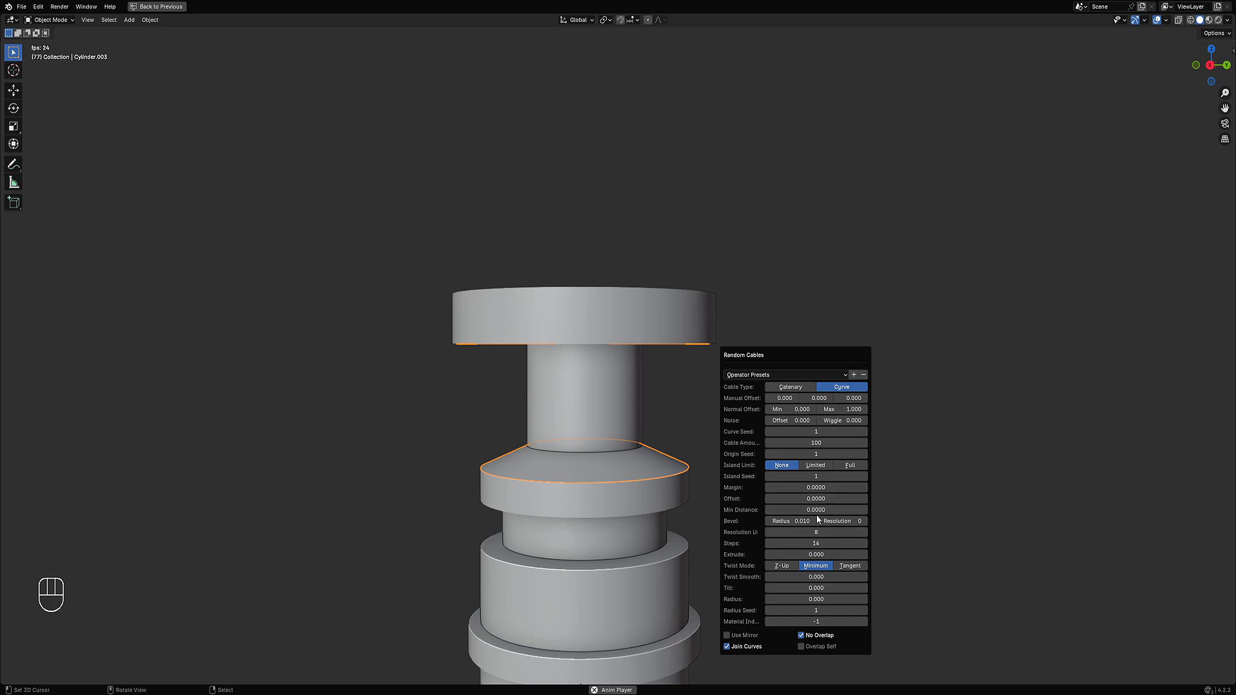
- Delete the extracted ring-face object, keeping only the main cylinder body in the isolated view
{"action": "middle_click_drag", "start_coordinate": [651, 412], "coordinate": [693, 370]}
{"action": "scroll", "coordinate": [693, 369], "scroll_direction": "down", "scroll_amount": 2}
{"action": "key", "text": "x"}
{"action": "scroll", "coordinate": [686, 403], "scroll_direction": "down", "scroll_amount": 4}
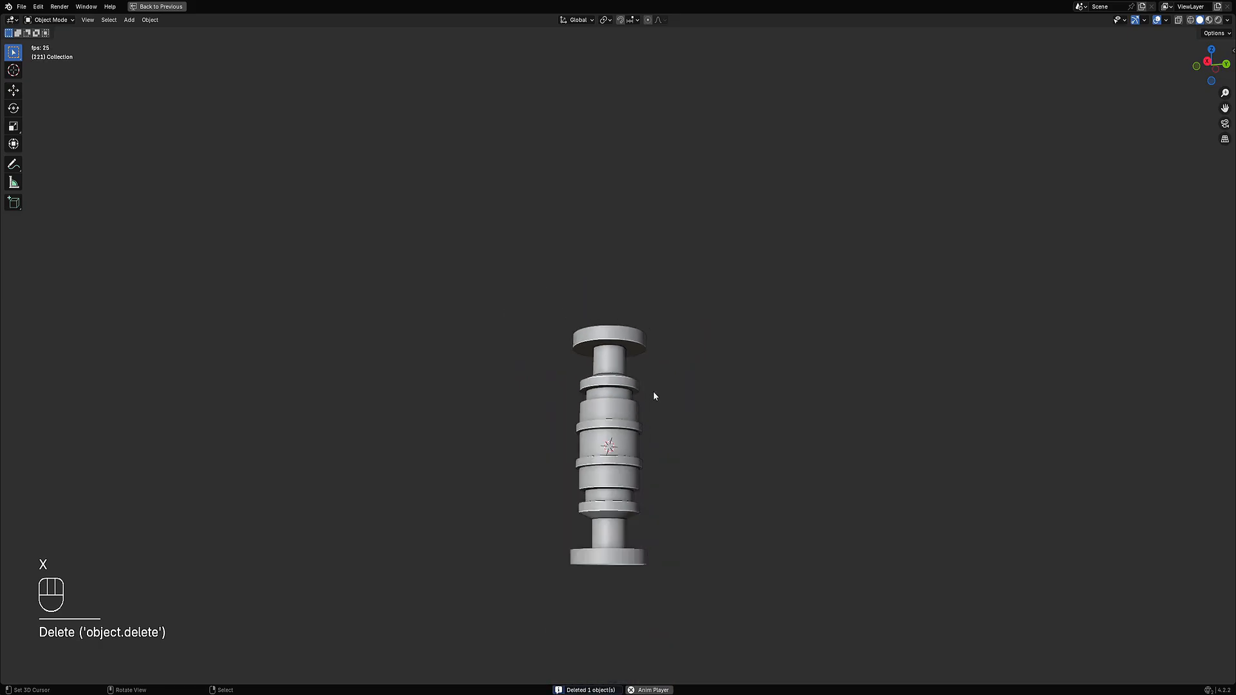
- Examine the main cylinder body's mesh in Edit Mode and keep the body selected in Object Mode
{"action": "scroll", "coordinate": [654, 396], "scroll_direction": "up", "scroll_amount": 5}
{"action": "left_click", "coordinate": [642, 353]}
{"action": "key", "text": "Tab"}
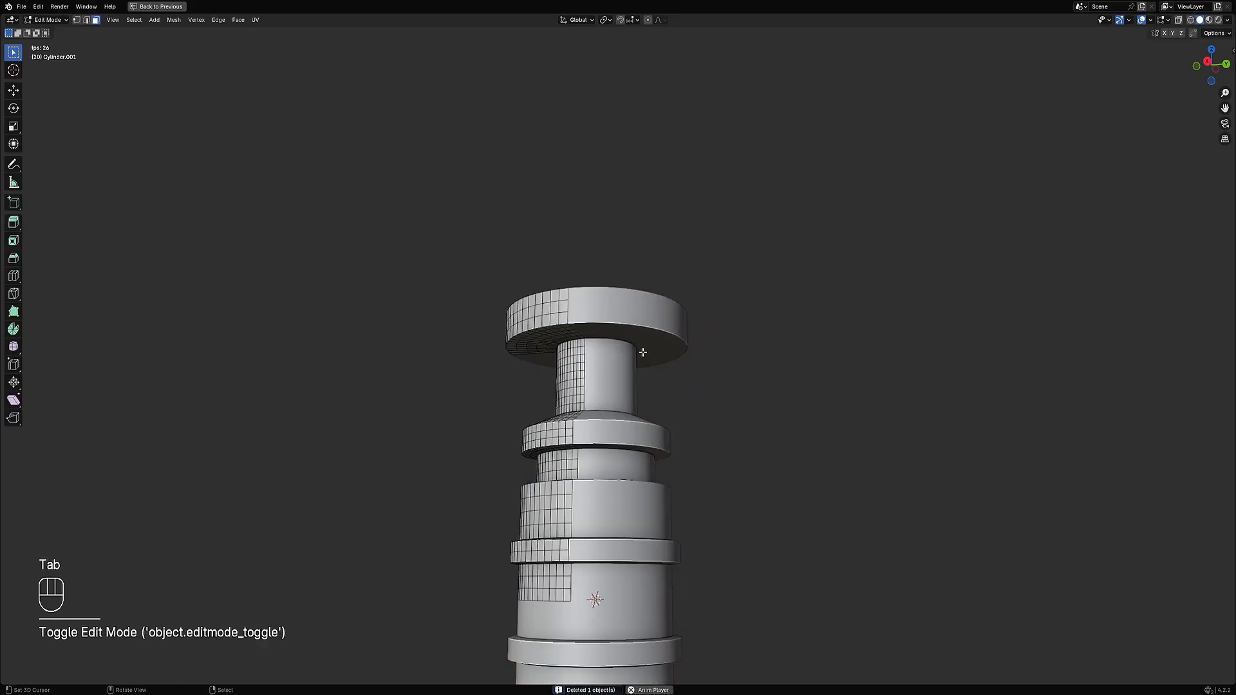
{"action": "middle_click_drag", "start_coordinate": [643, 353], "coordinate": [720, 345]}
{"action": "key", "text": "Tab"}
{"action": "left_click", "coordinate": [653, 310]}
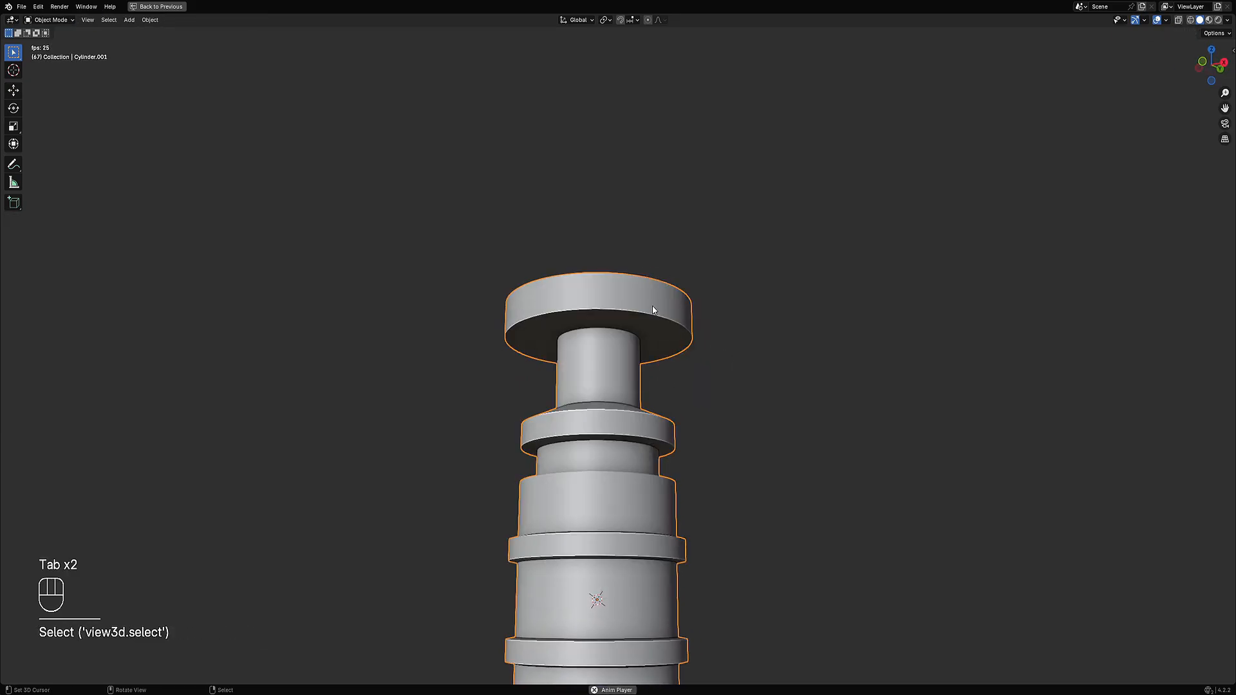
- Run Apply Mesh on the main cylinder body and check its full topology in Edit Mode
{"action": "key", "text": "ctrl+shift+s"}
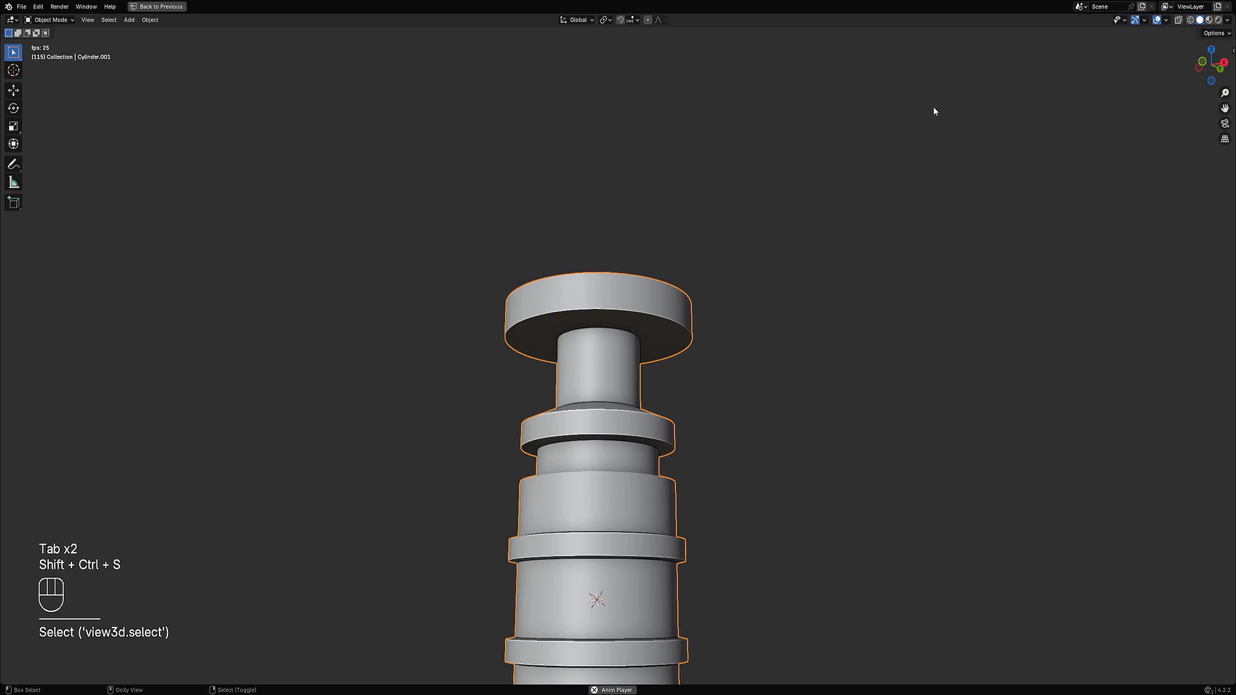
{"action": "scroll", "coordinate": [687, 273], "scroll_direction": "up", "scroll_amount": 4}
{"action": "key", "text": "ctrl+shift+x"}
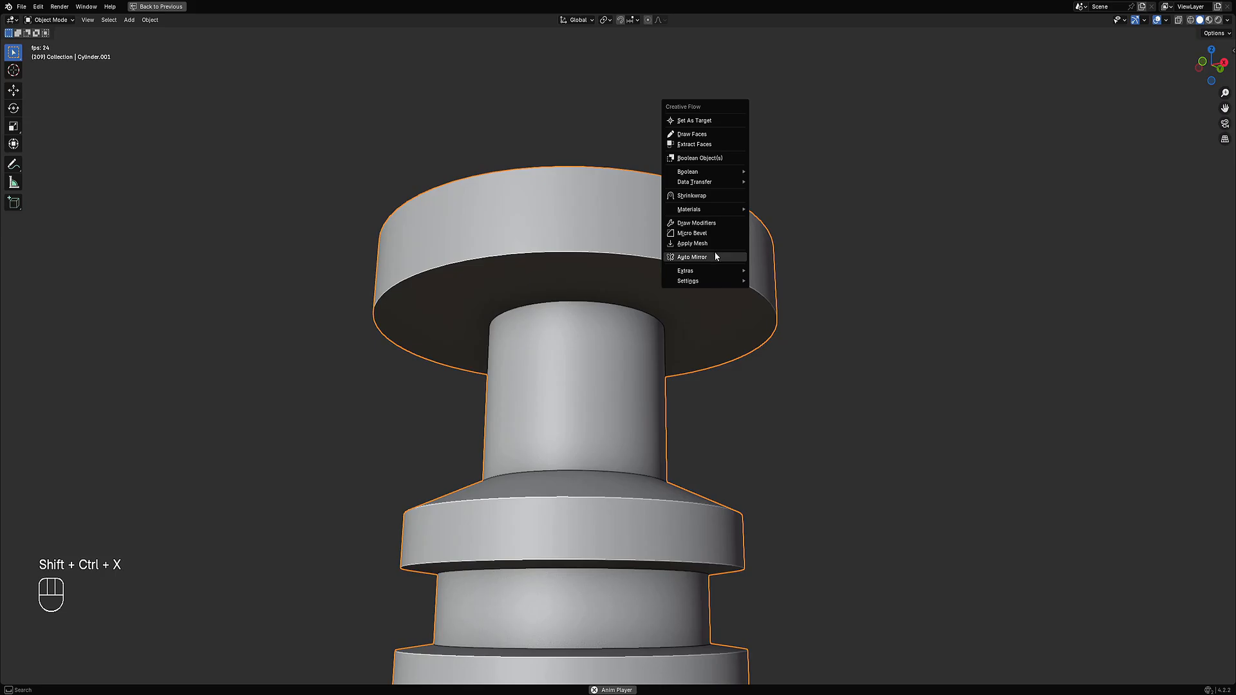
{"action": "left_click", "coordinate": [708, 244]}
{"action": "key", "text": "Tab"}
{"action": "scroll", "coordinate": [721, 258], "scroll_direction": "down", "scroll_amount": 4}
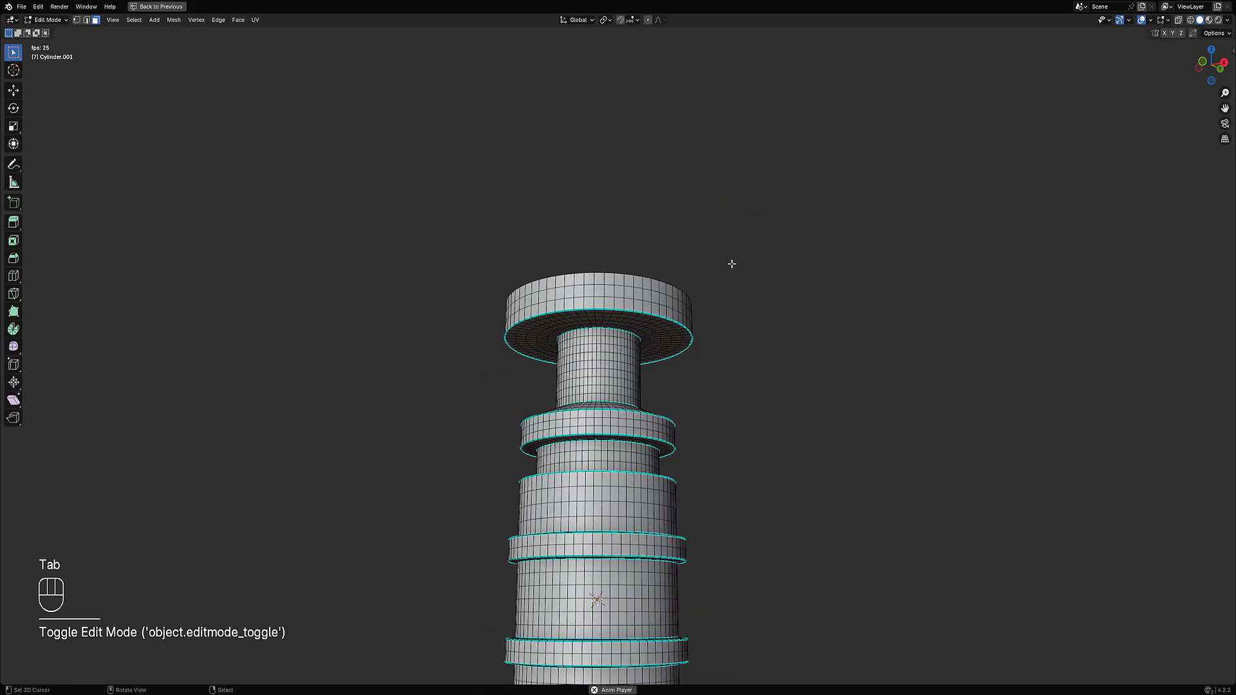
{"action": "key", "text": "Tab"}
- Select the body's linked flat faces under the upper collar and on the sloped ring, and clear that face selection
{"action": "key", "text": "Tab"}
{"action": "scroll", "coordinate": [681, 329], "scroll_direction": "up", "scroll_amount": 3}
{"action": "key", "text": "shift+f"}
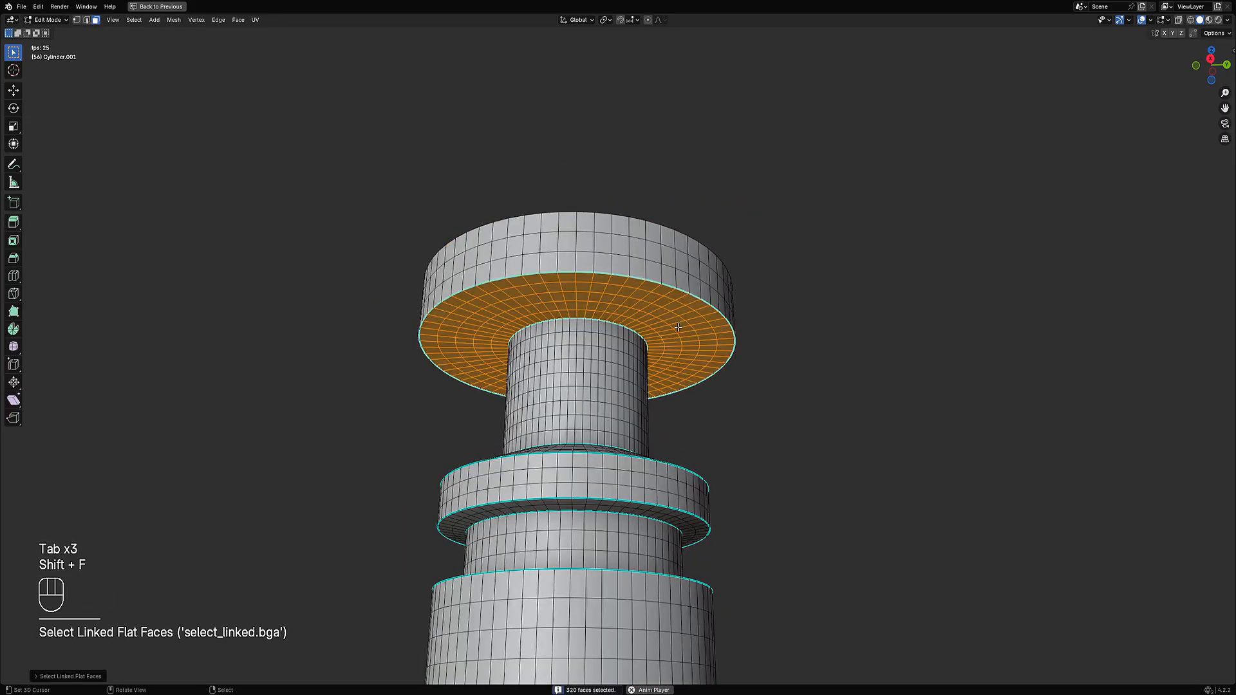
{"action": "mouse_move", "coordinate": [716, 395]}
{"action": "middle_mouse_down"}
{"action": "mouse_move", "coordinate": [711, 335]}
{"action": "mouse_move", "coordinate": [714, 392]}
{"action": "middle_mouse_up"}
{"action": "key", "text": "shift+f"}
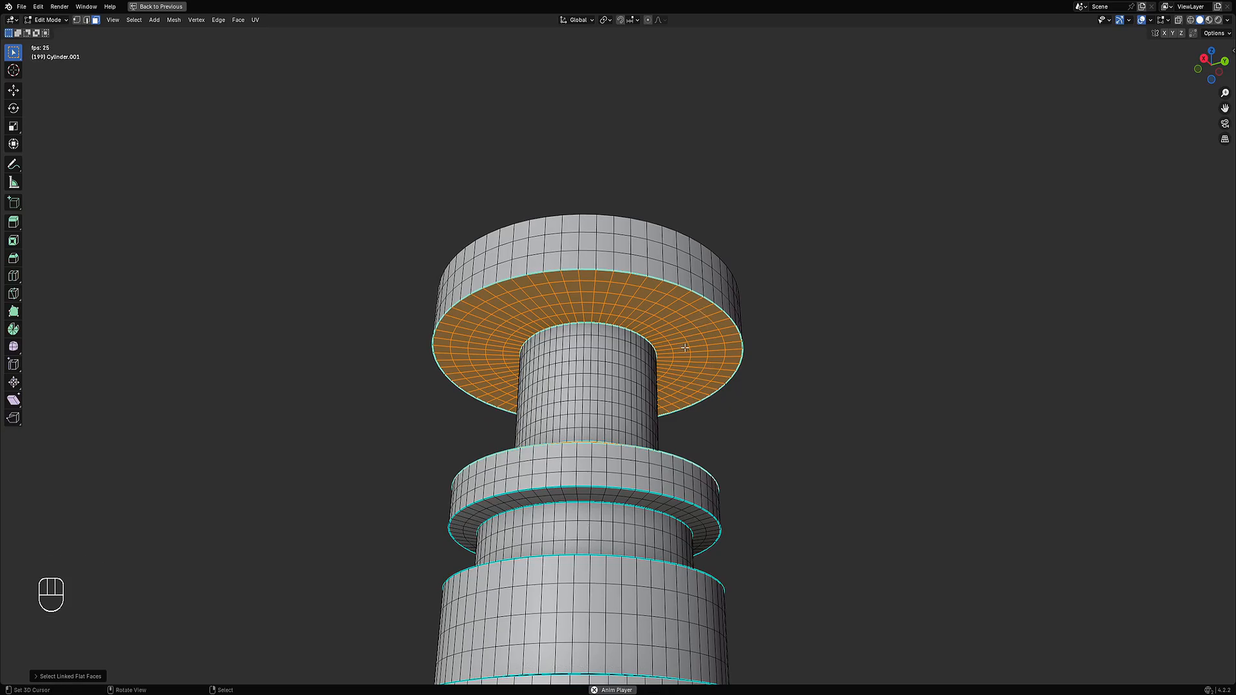
{"action": "key", "text": "Tab"}
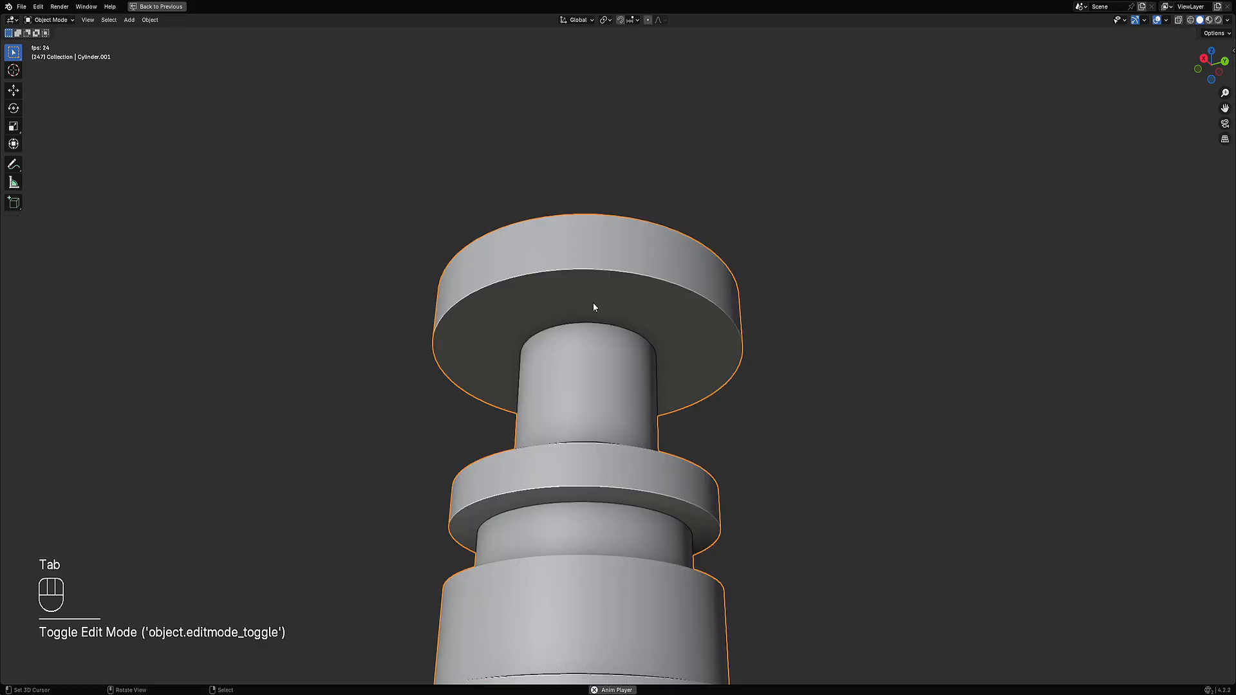
{"action": "key", "text": "Tab"}
{"action": "key", "text": "shift+f"}
{"action": "key", "text": "Tab"}
{"action": "key", "text": "shift+ctrl+a"}
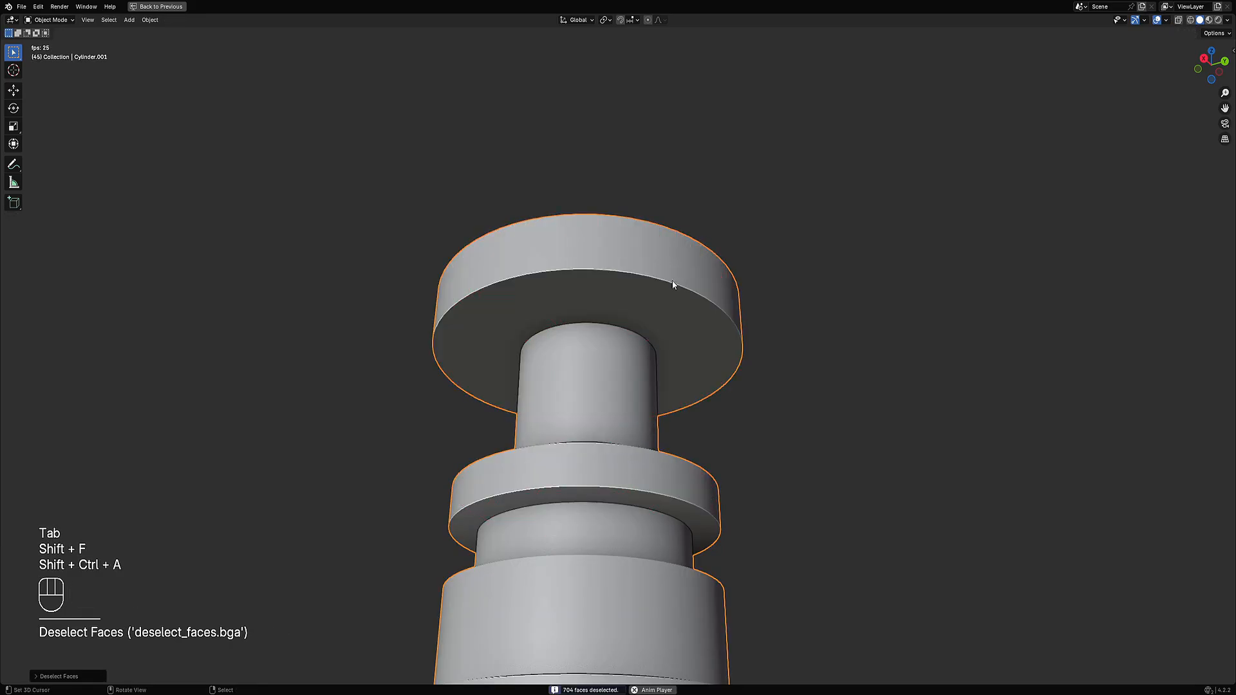
- Reselect the linked flat faces on the main body's upper collar underside and on the sloped ring facing it
{"action": "key", "text": "shift+f"}
{"action": "left_click", "coordinate": [708, 362], "text": "shift"}
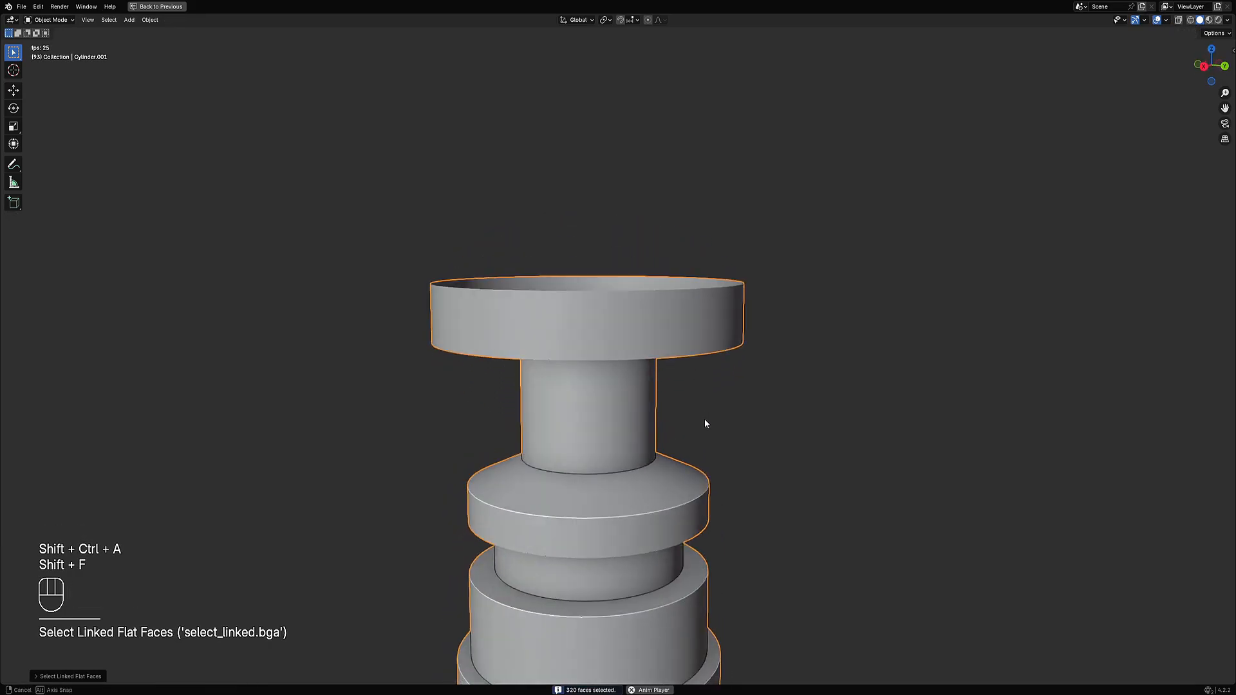
{"action": "key", "text": "shift+f"}
{"action": "key", "text": "Tab"}
{"action": "key", "text": "shift+f"}
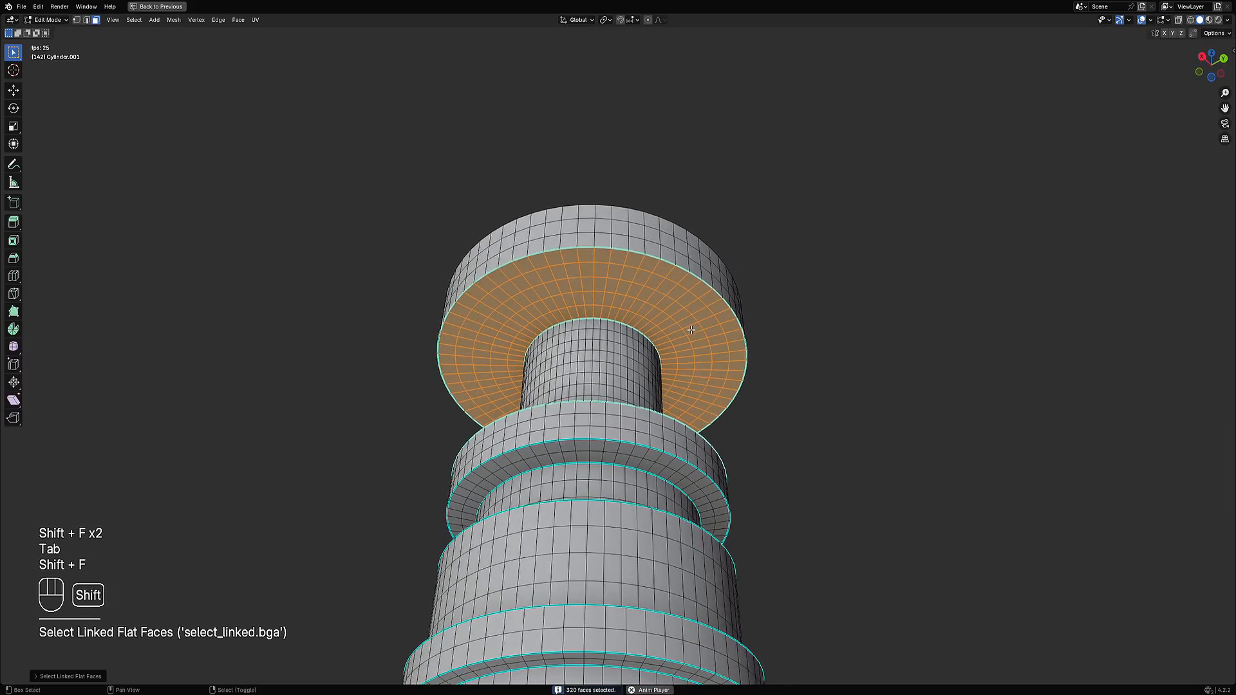
- Generate Random Cables between the upper collar's underside and the sloped ring in Object Mode, with Island Limit set to Limited
{"action": "middle_click_drag", "start_coordinate": [701, 278], "coordinate": [696, 307]}
{"action": "scroll", "coordinate": [699, 317], "scroll_direction": "up", "scroll_amount": 3}
{"action": "key", "text": "shift+q"}
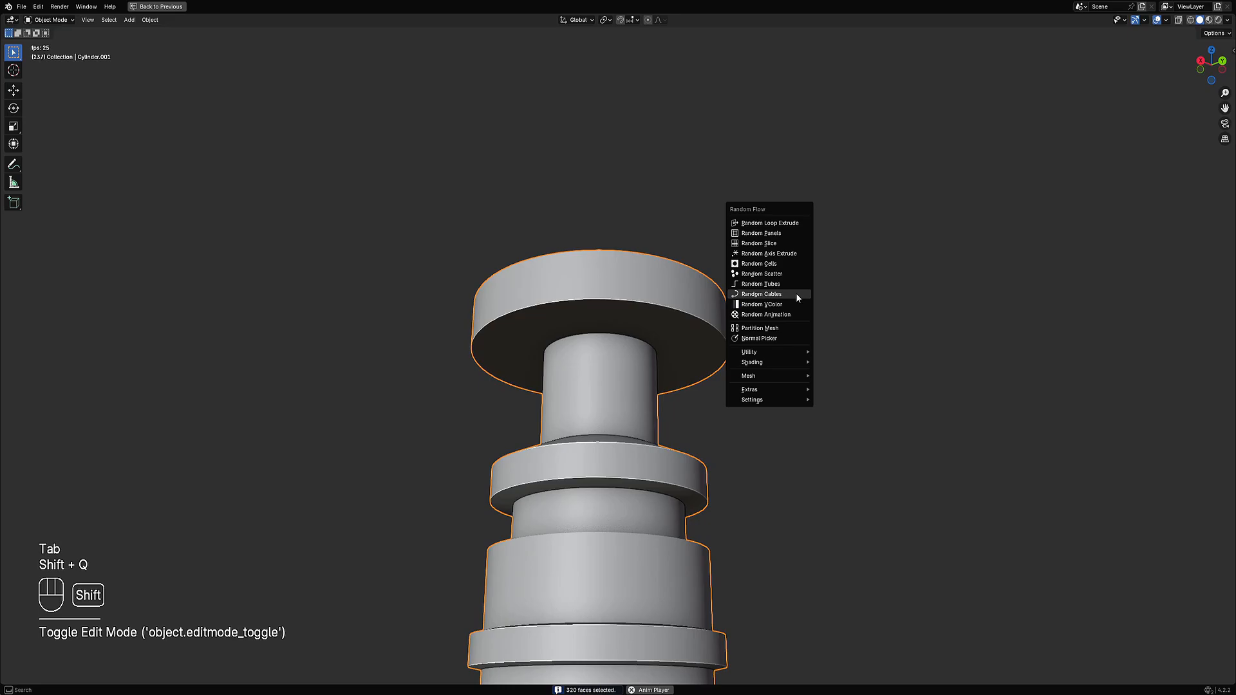
{"action": "left_click", "coordinate": [796, 295]}
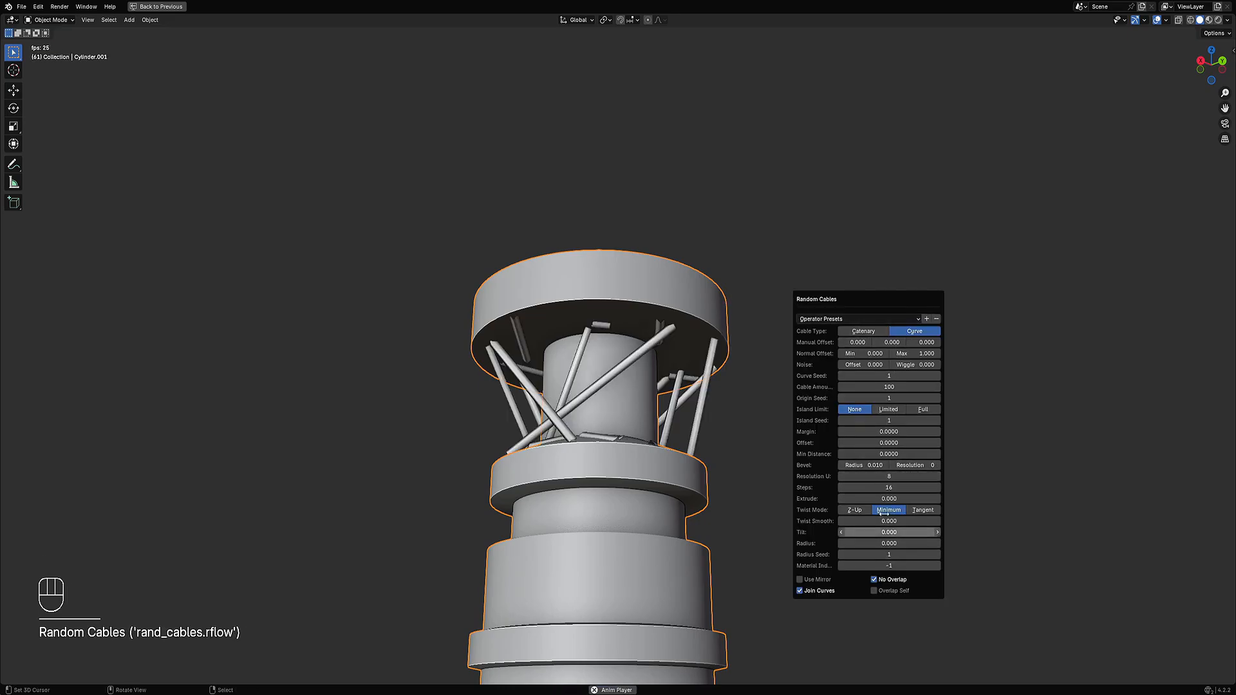
{"action": "left_click", "coordinate": [889, 413]}
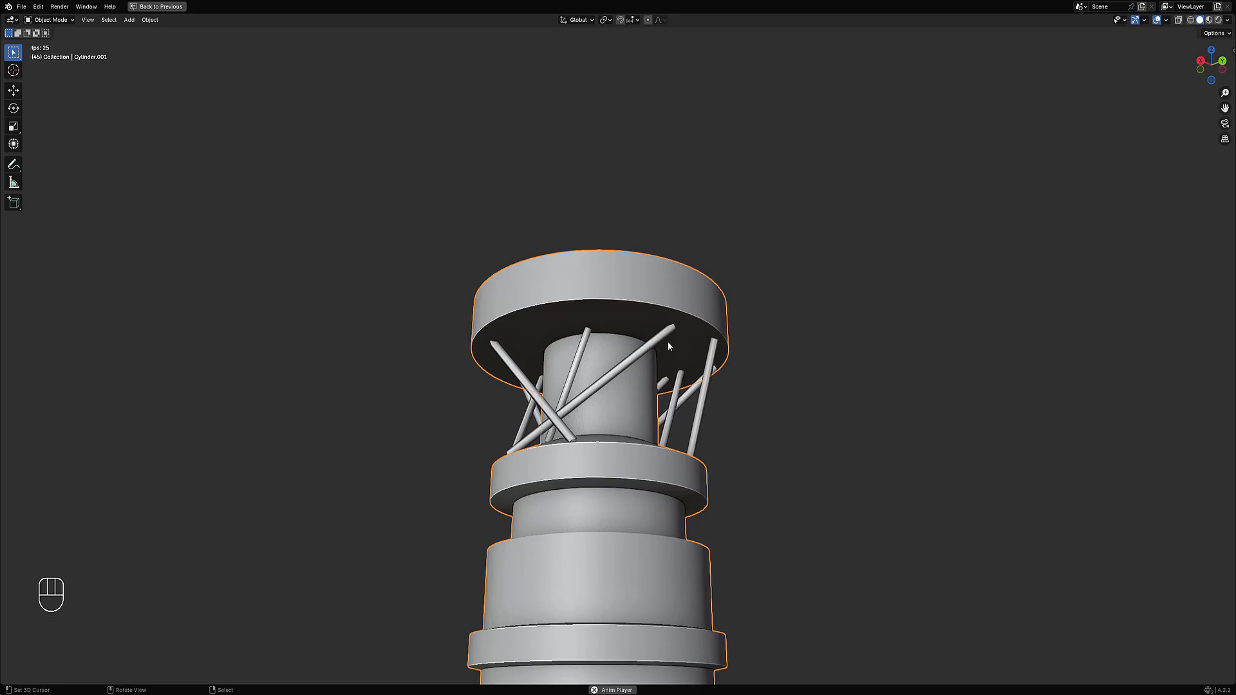
- Set the cable amount to 250
{"action": "middle_click_drag", "start_coordinate": [668, 347], "coordinate": [777, 366]}
{"action": "key", "text": "F9"}
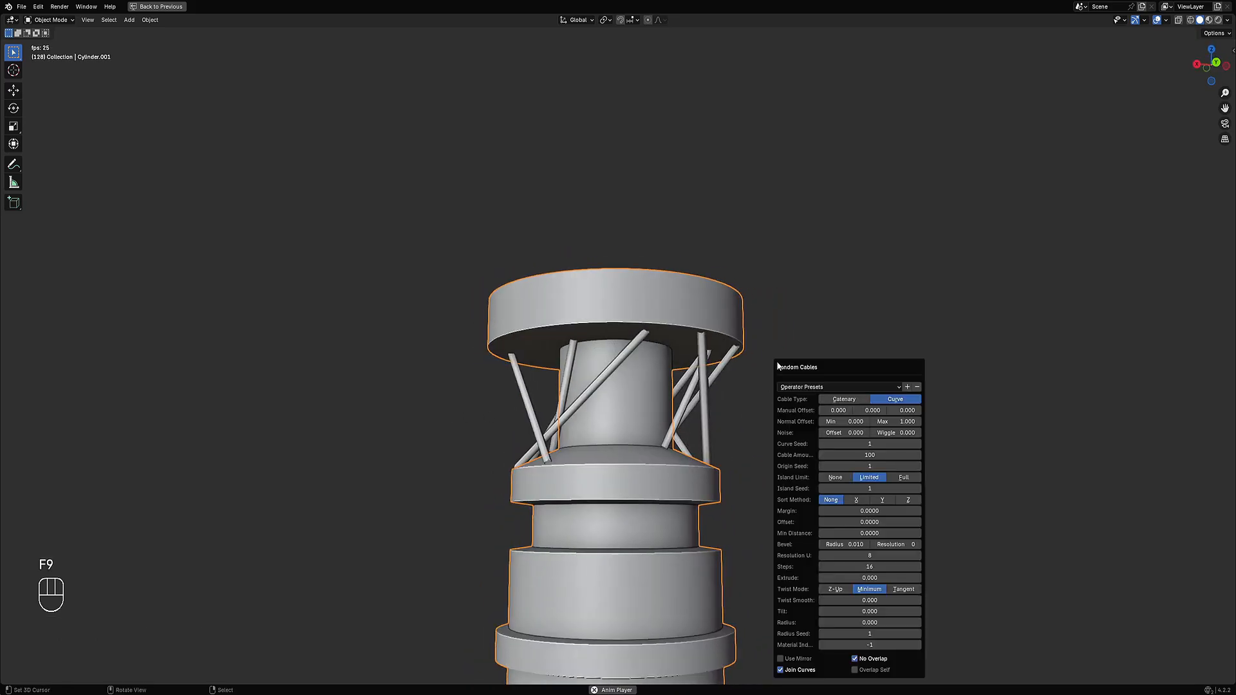
{"action": "left_click", "coordinate": [859, 455]}
{"action": "type", "text": "250"}
{"action": "key", "text": "Return"}
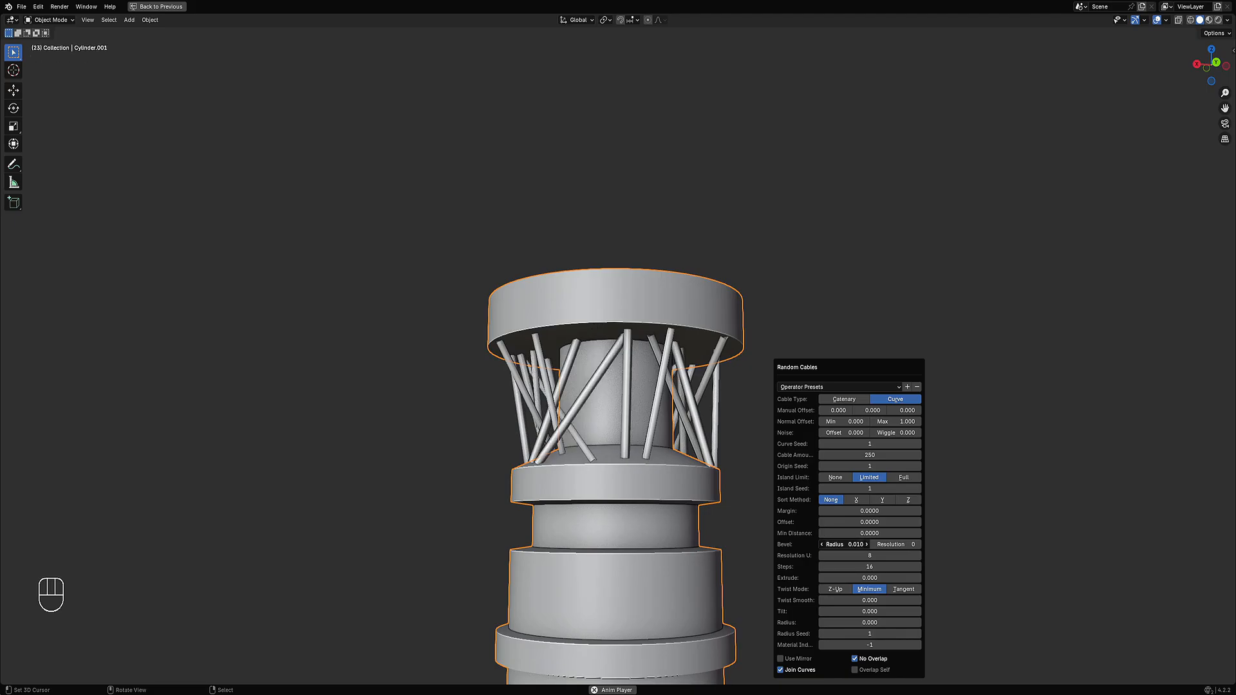
- Try bevel radii of 0 and 0.0025 on the cables, then clear the entered radius
{"action": "left_click", "coordinate": [821, 545]}
{"action": "left_click_drag", "start_coordinate": [847, 546], "coordinate": [834, 546]}
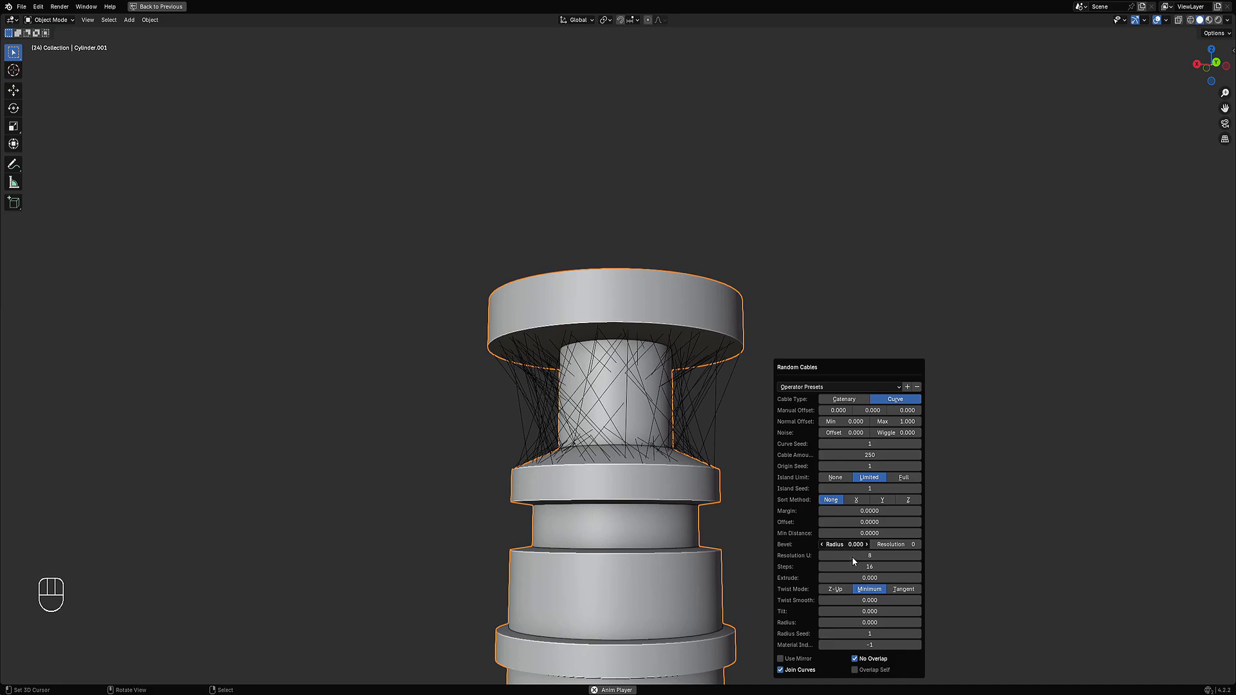
{"action": "left_click", "coordinate": [856, 544]}
{"action": "type", "text": ".00"}
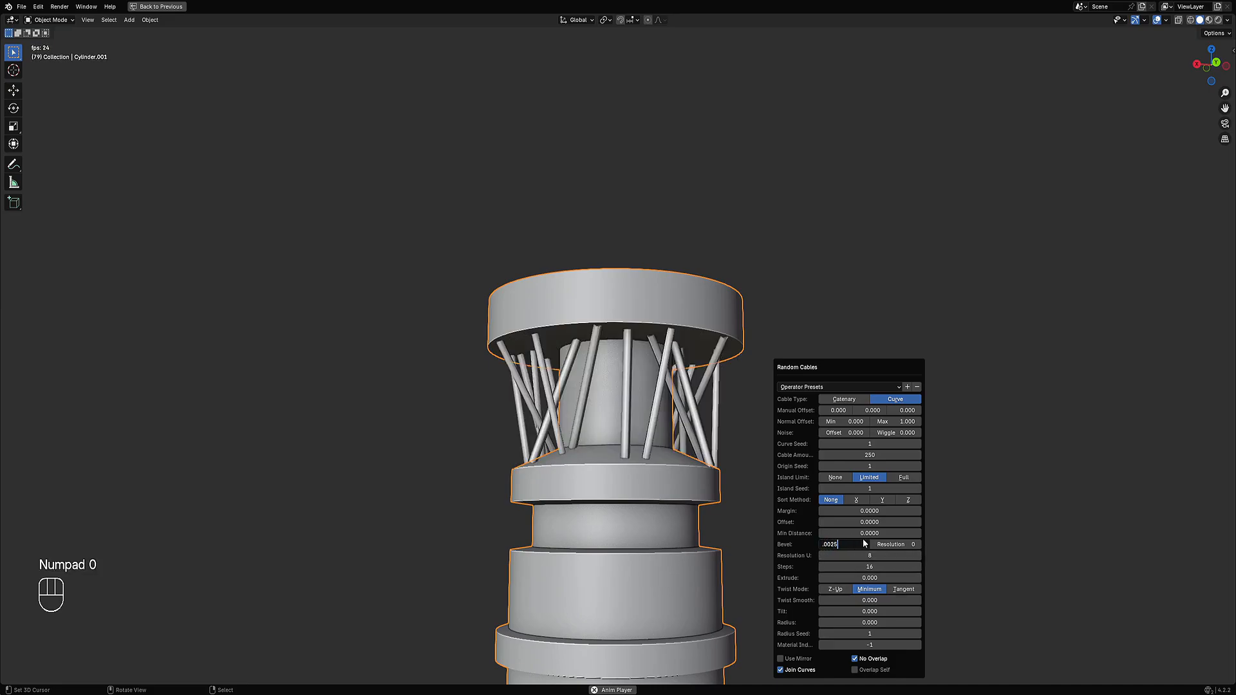
{"action": "key", "text": "Return"}
{"action": "left_click", "coordinate": [854, 544]}
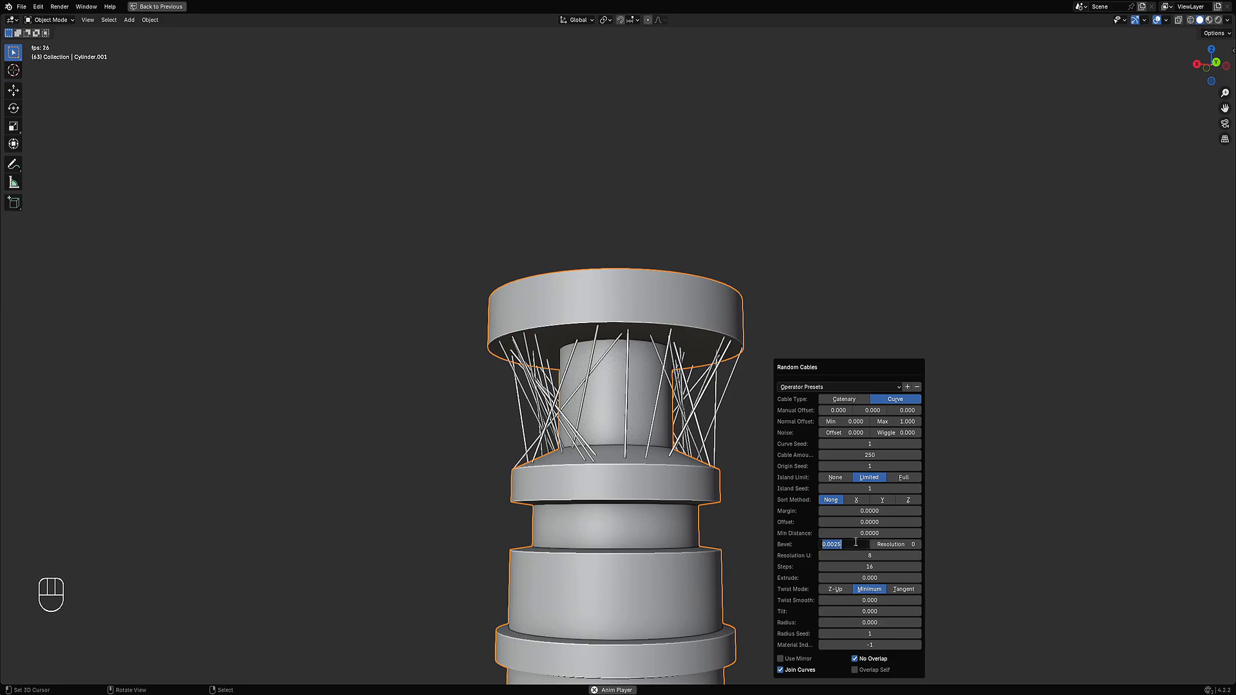
{"action": "key", "text": "BackSpace"}
{"action": "key", "text": "Return"}
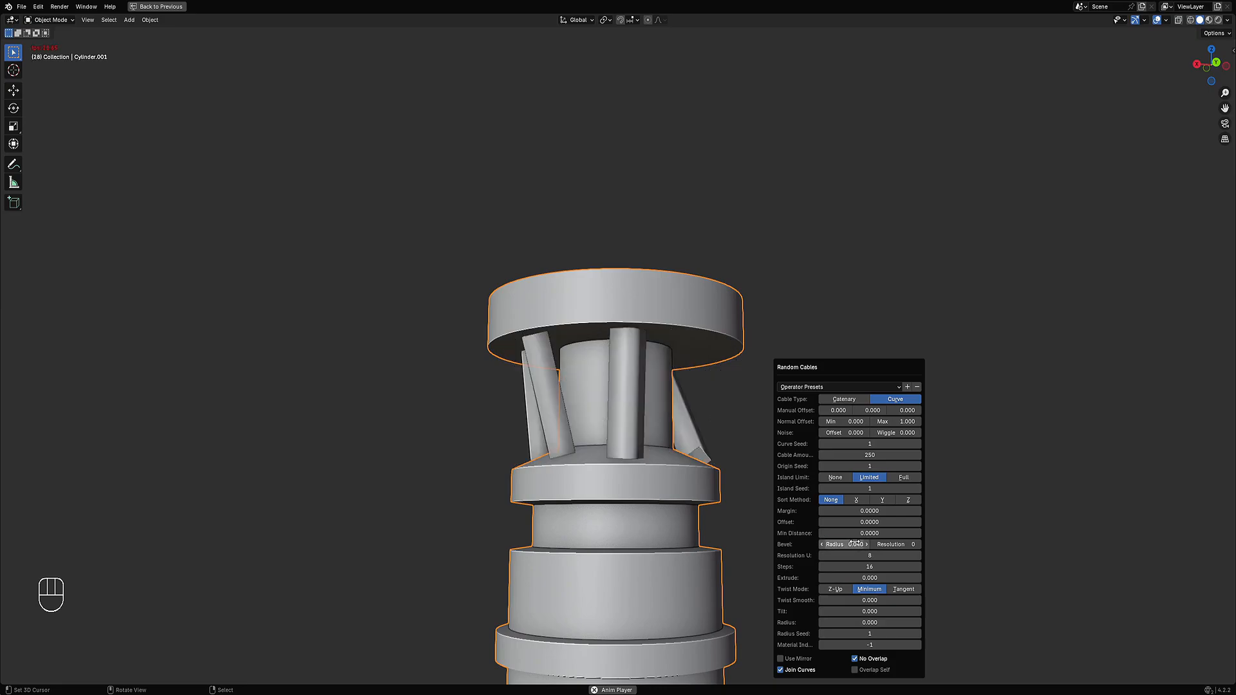
- Set the cables' bevel radius to 0.005
{"action": "left_click", "coordinate": [855, 544]}
{"action": "key", "text": "BackSpace"}
{"action": "type", "text": ".005"}
{"action": "key", "text": "Return"}
- Set the cable amount to 400 and inspect the cables around the neck
{"action": "left_click", "coordinate": [863, 451]}
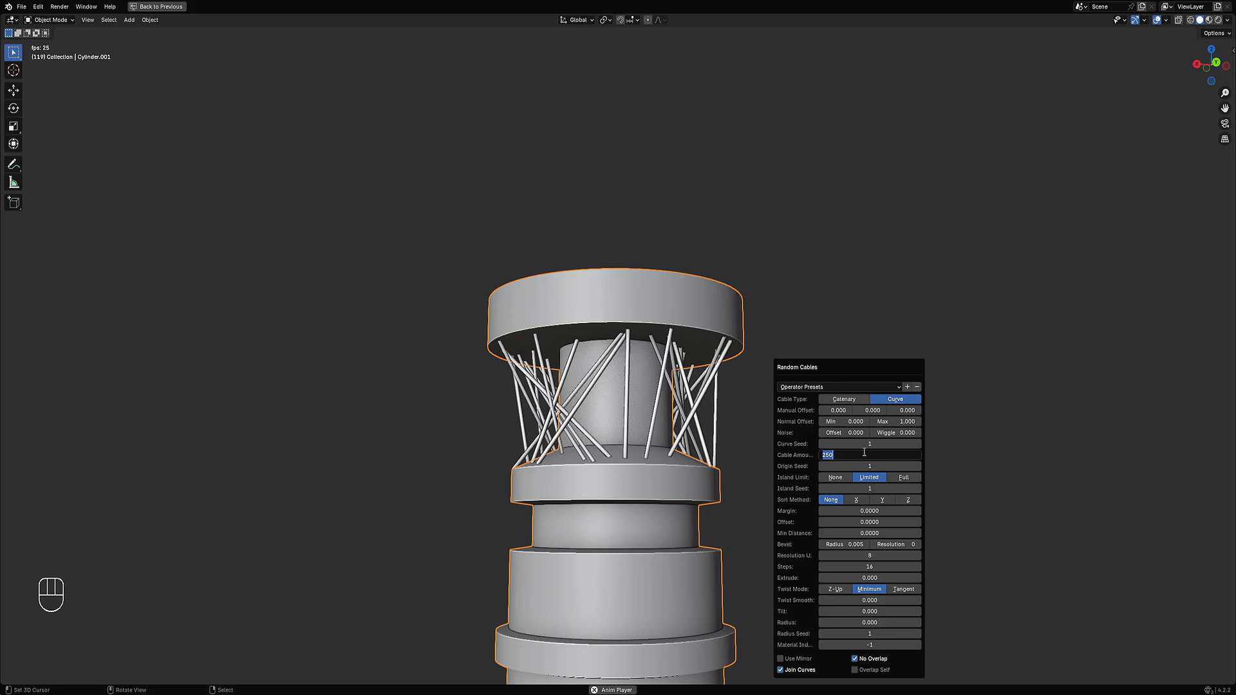
{"action": "type", "text": "400"}
{"action": "key", "text": "Return"}
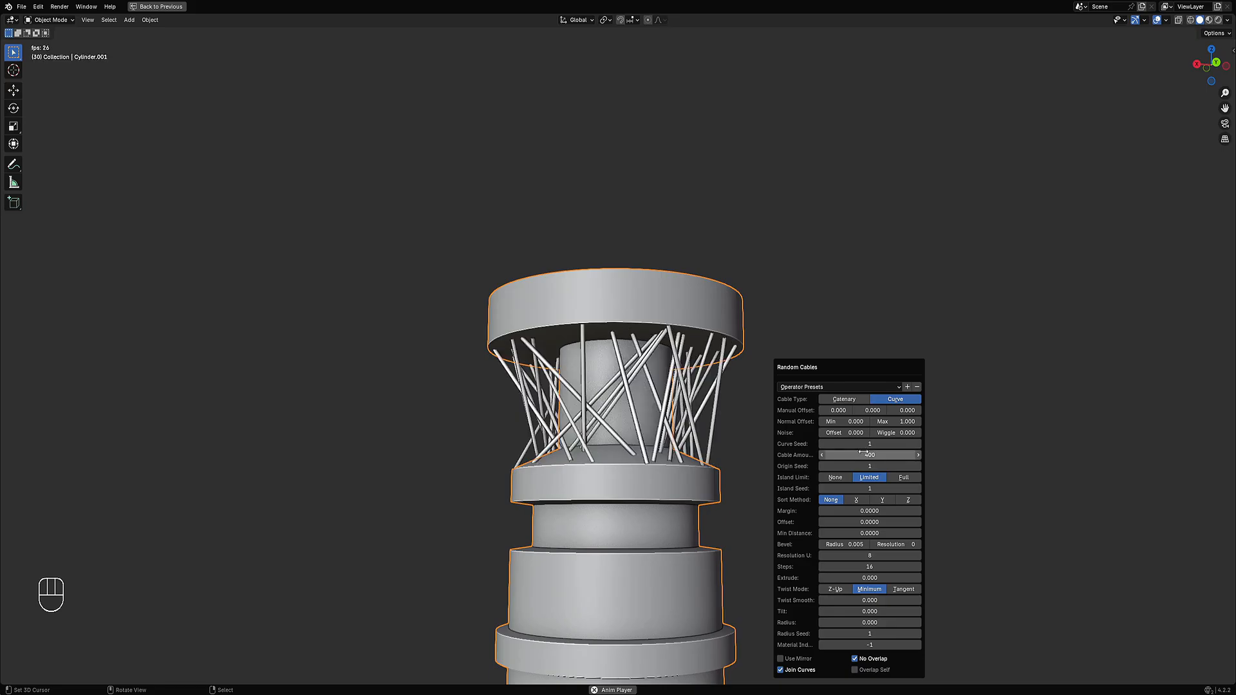
{"action": "scroll", "coordinate": [676, 431], "scroll_direction": "down", "scroll_amount": 4}
{"action": "middle_click_drag", "start_coordinate": [647, 422], "coordinate": [691, 415]}
{"action": "scroll", "coordinate": [657, 443], "scroll_direction": "down", "scroll_amount": 4}
{"action": "scroll", "coordinate": [691, 419], "scroll_direction": "up", "scroll_amount": 5}
- Increase the cable amount to 600
{"action": "key", "text": "F9"}
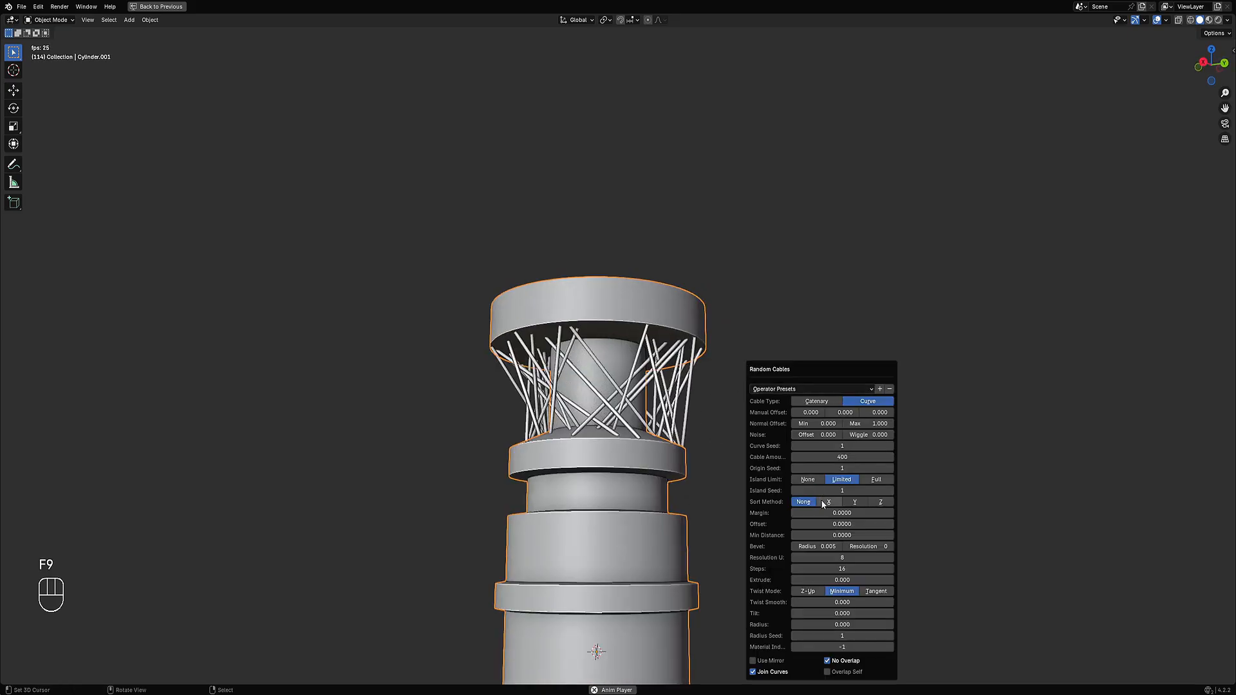
{"action": "left_click", "coordinate": [833, 456]}
{"action": "type", "text": "600"}
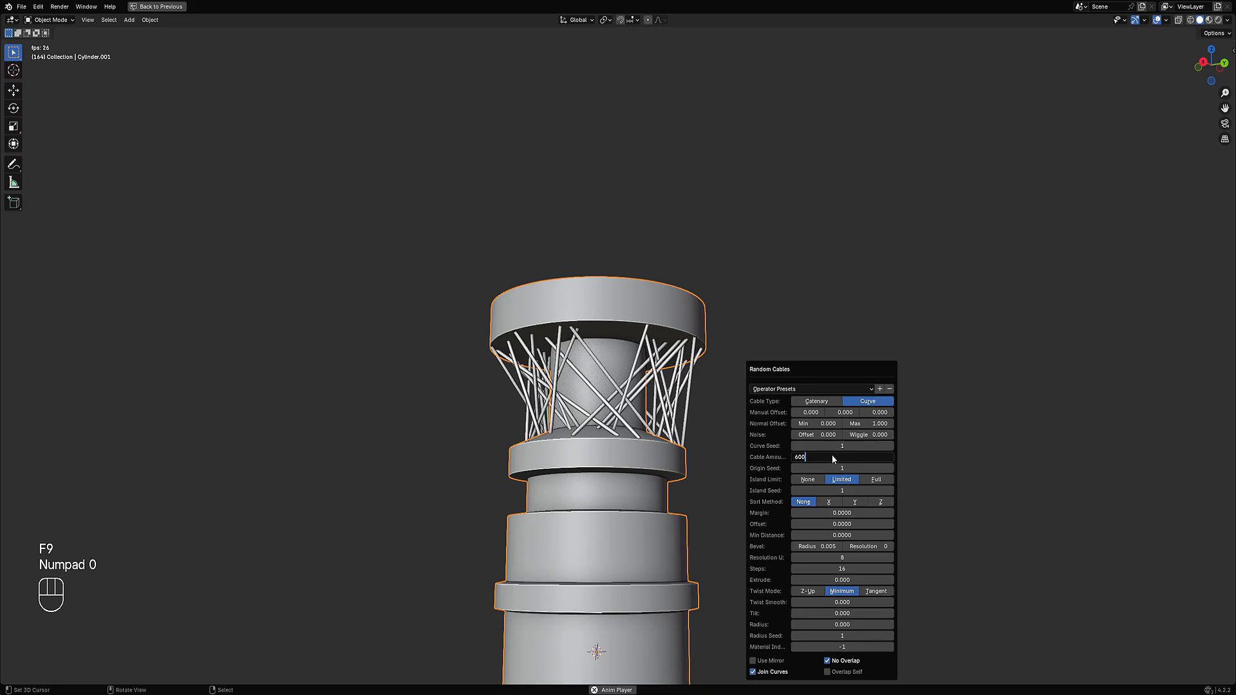
{"action": "key", "text": "Return"}
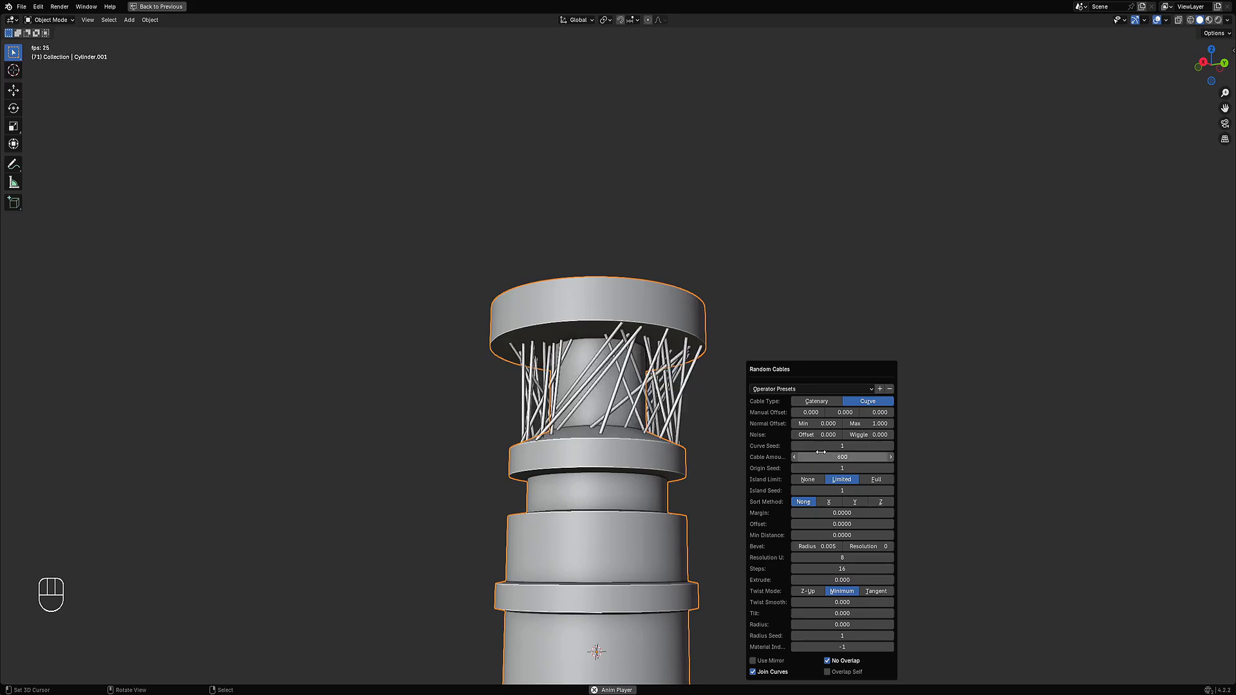
- Set the cables' noise wiggle to 0.05 and their steps to 4
{"action": "left_click", "coordinate": [863, 432]}
{"action": "key", "text": "BackSpace"}
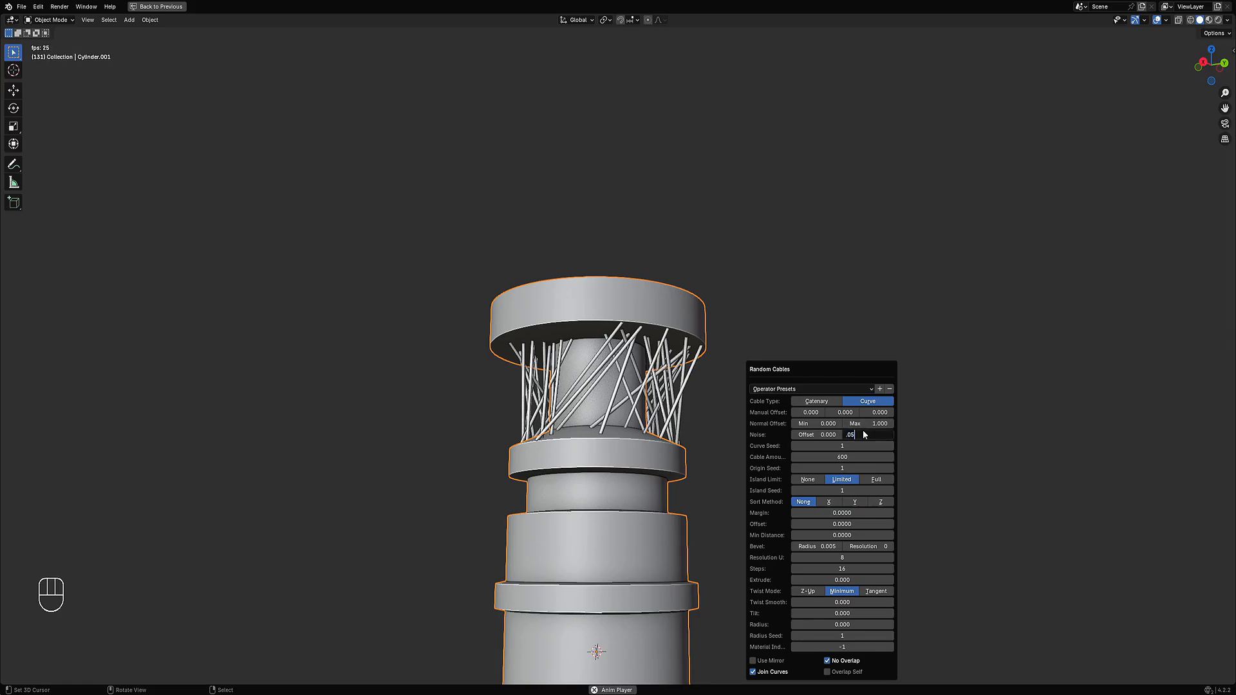
{"action": "key", "text": "Return"}
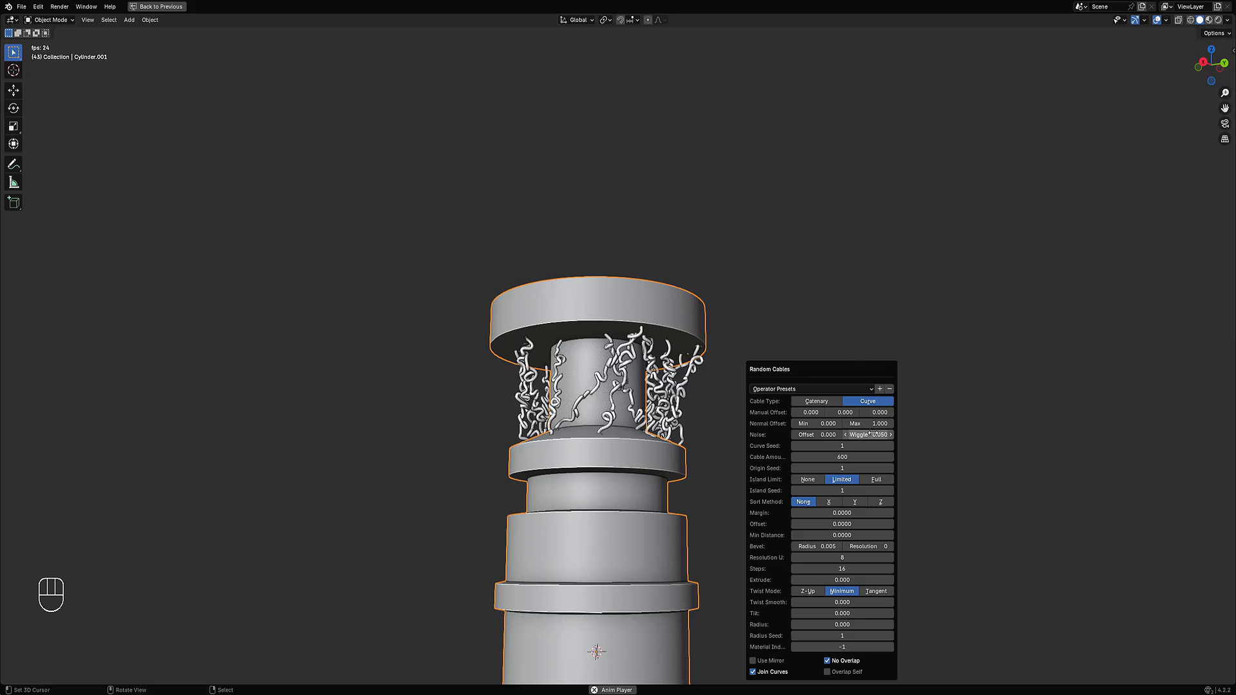
{"action": "left_click", "coordinate": [843, 569]}
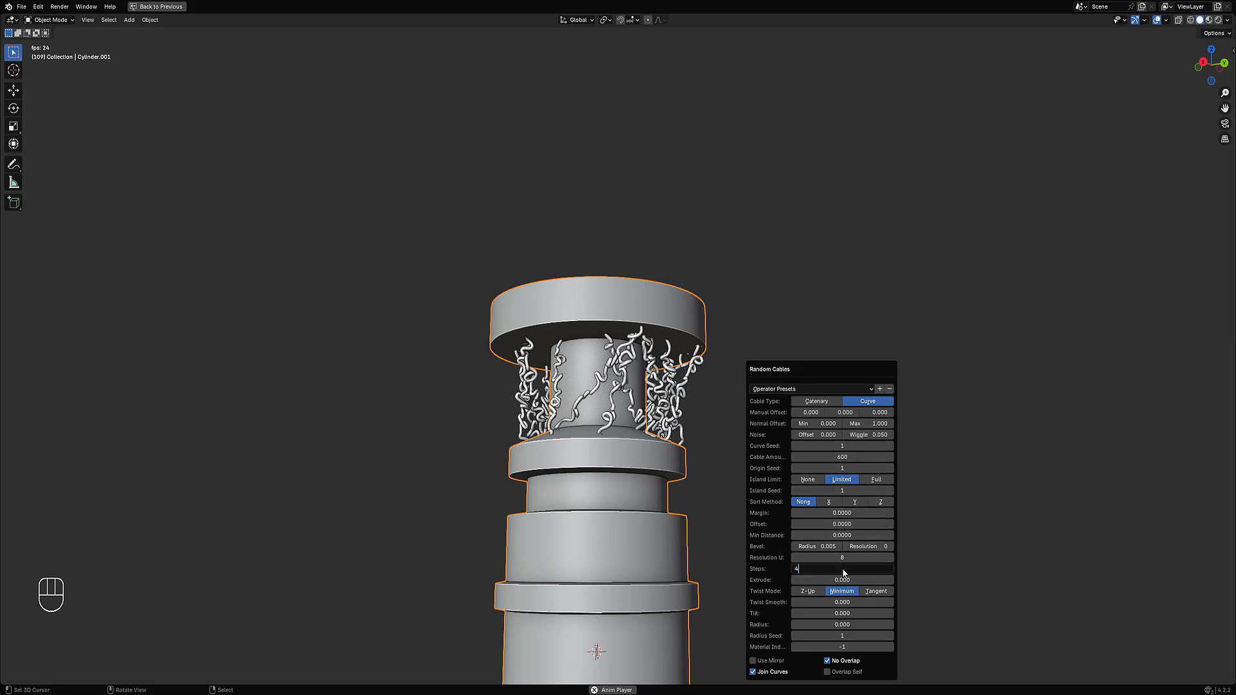
{"action": "key", "text": "Return"}
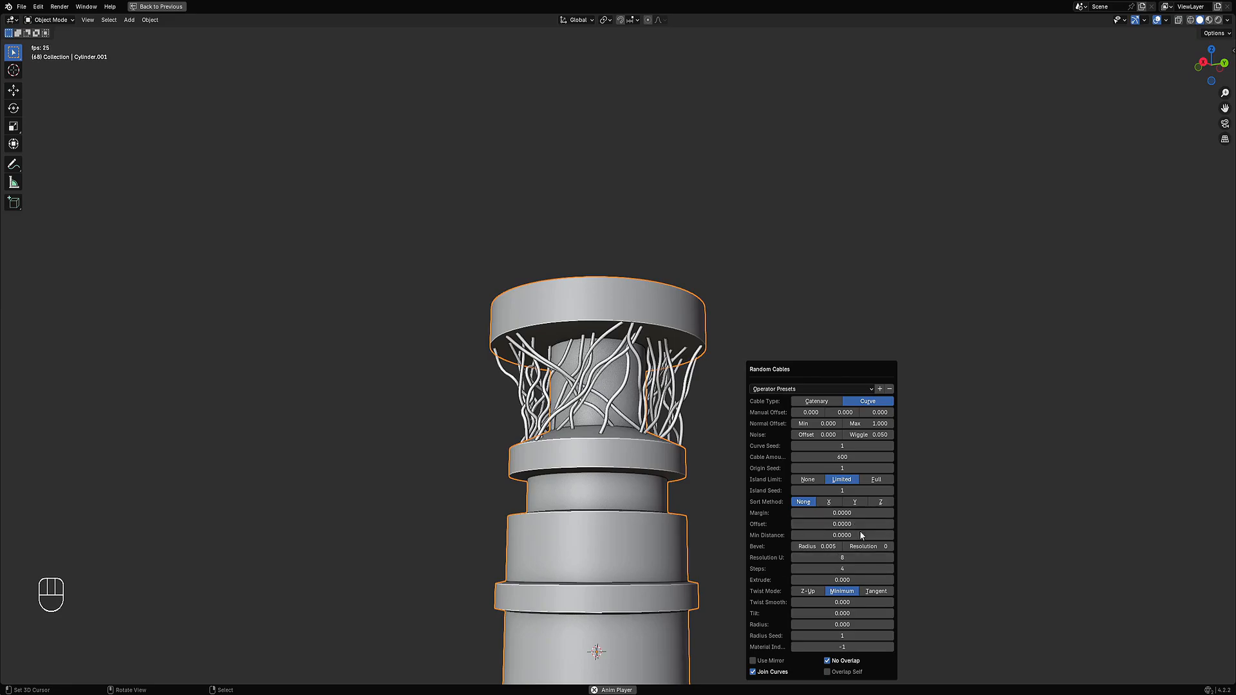
- Try 30 steps on the wiggled cables
{"action": "left_click", "coordinate": [845, 569]}
{"action": "type", "text": "3"}
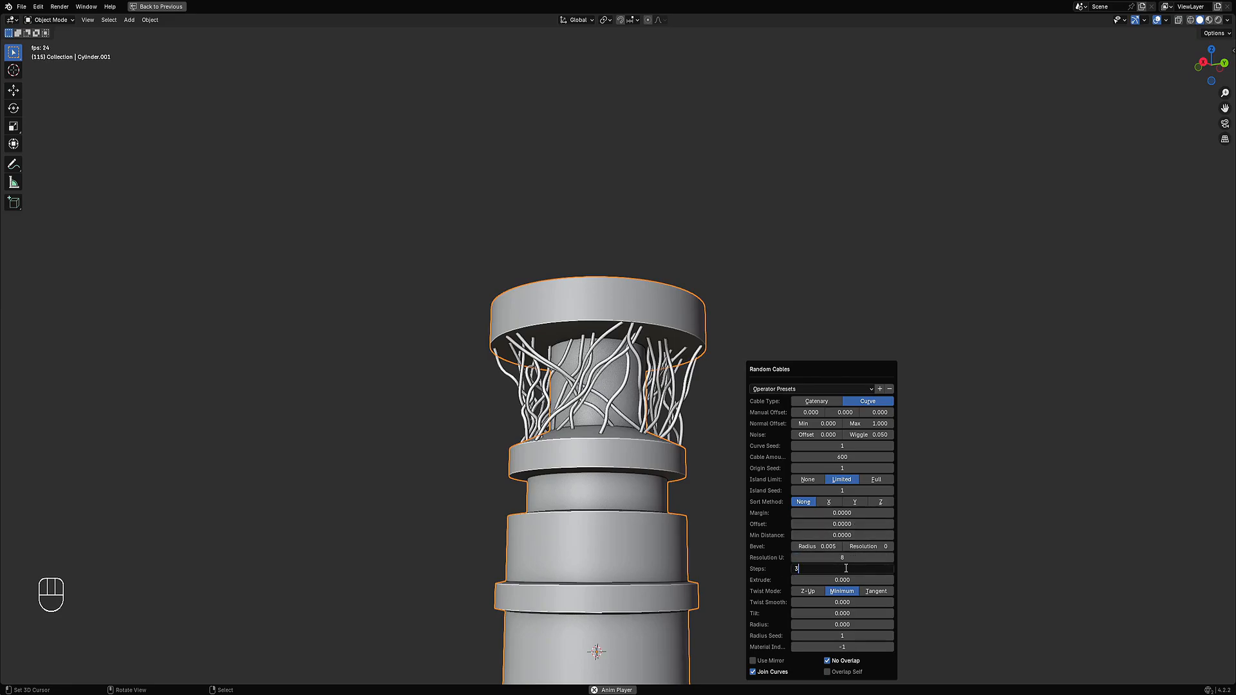
{"action": "type", "text": "0"}
{"action": "key", "text": "Return"}
- Set the cables' steps to 3 and their noise wiggle to 0.01
{"action": "left_click", "coordinate": [844, 570]}
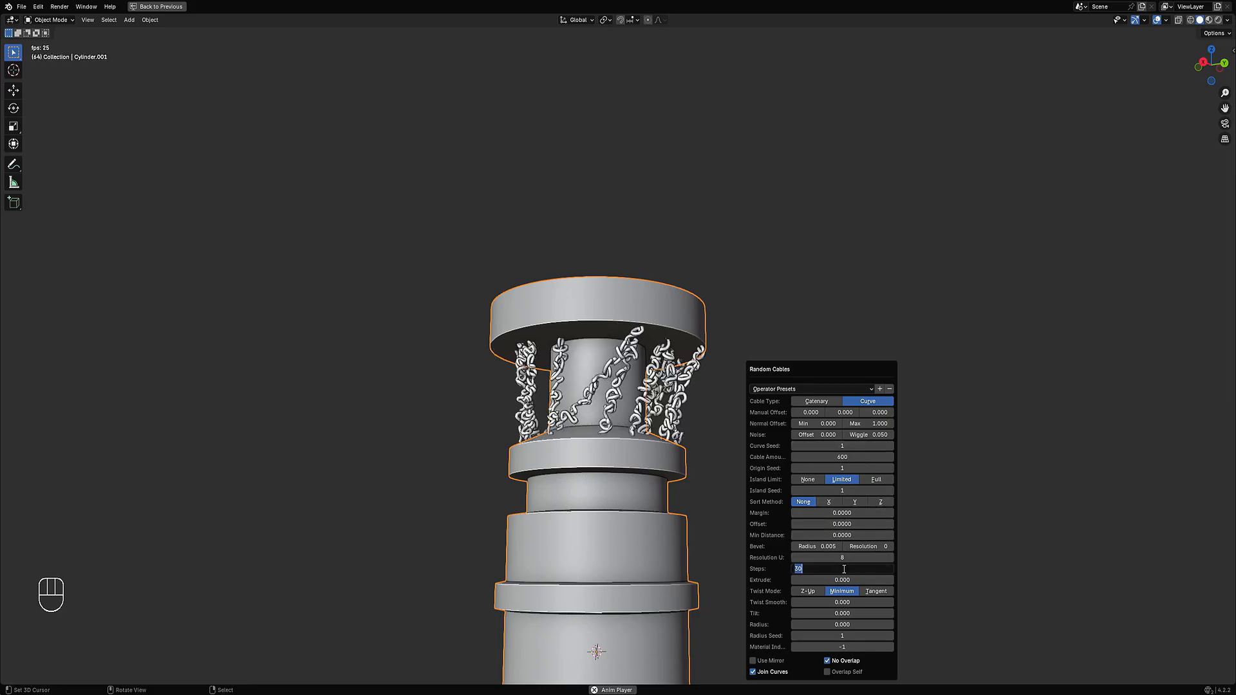
{"action": "type", "text": "3"}
{"action": "key", "text": "Return"}
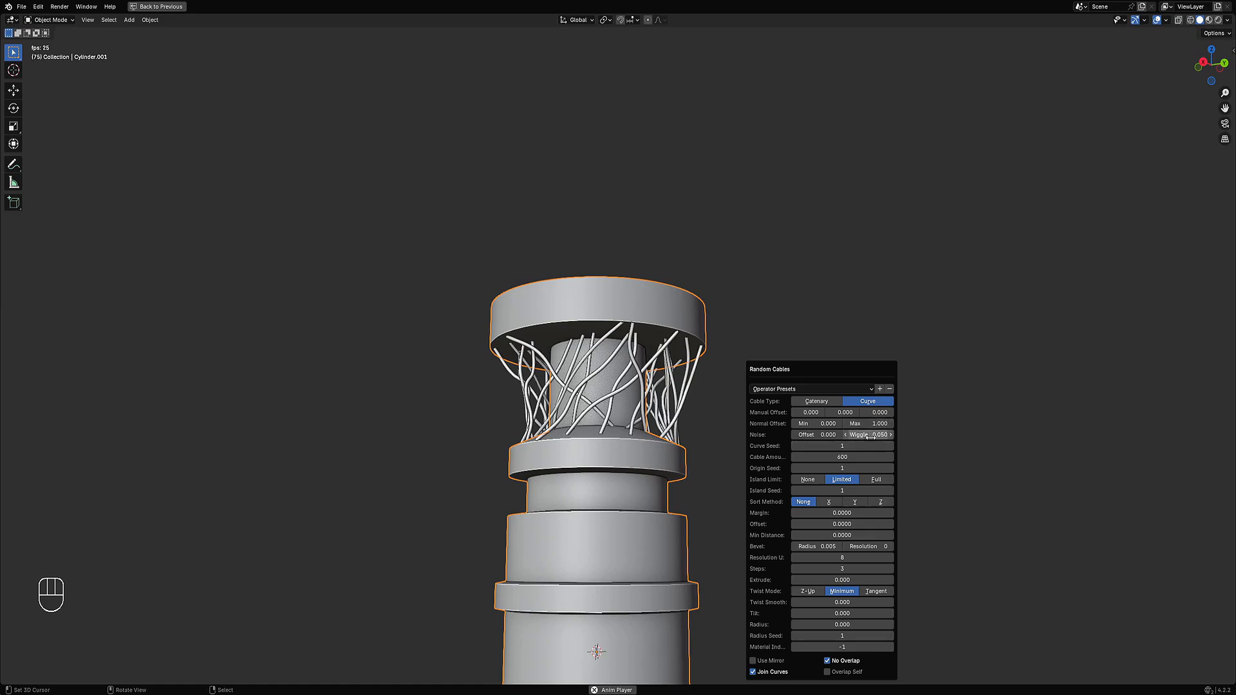
{"action": "left_click", "coordinate": [868, 435]}
{"action": "key", "text": "BackSpace"}
{"action": "type", "text": ".01"}
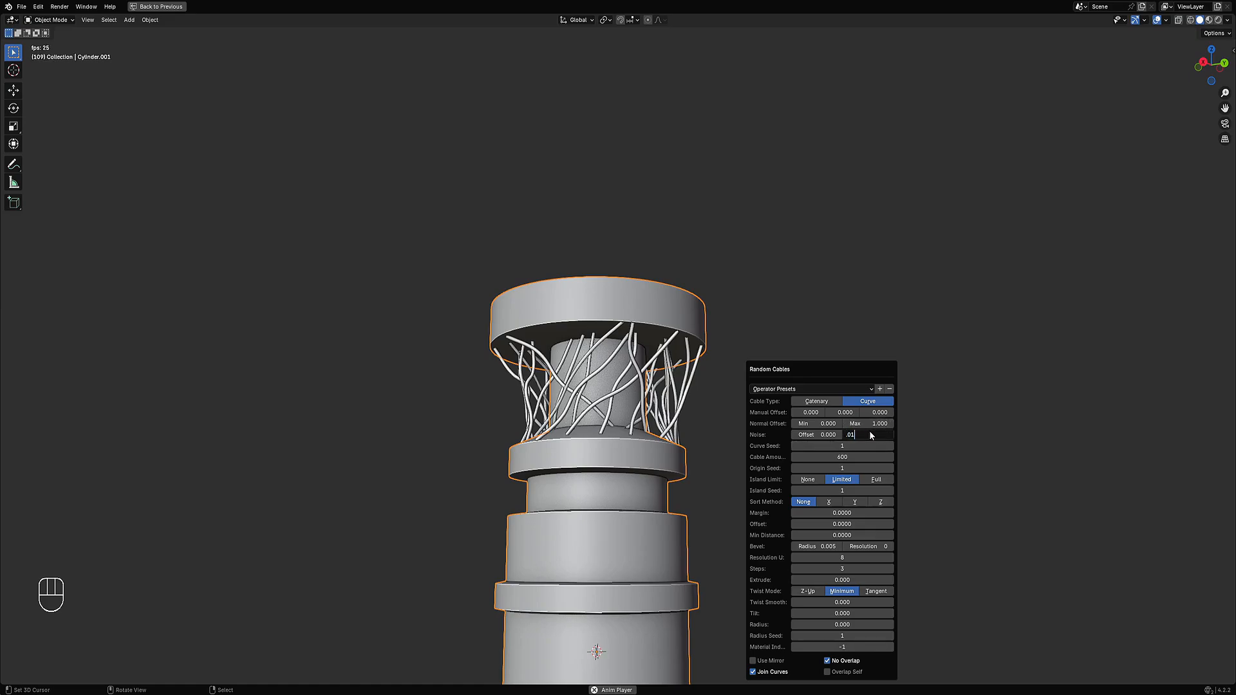
{"action": "key", "text": "Return"}
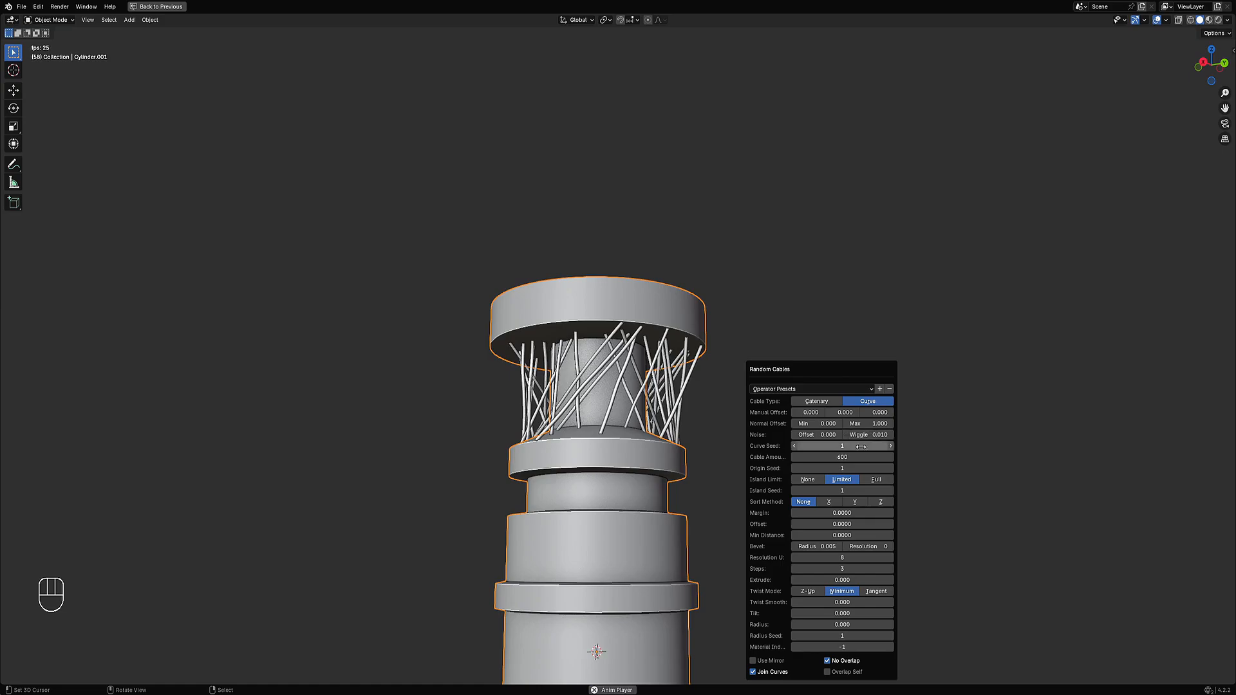
- Try random radius values of 0.5 and 2 for the cables' thickness variation
{"action": "left_click", "coordinate": [818, 623]}
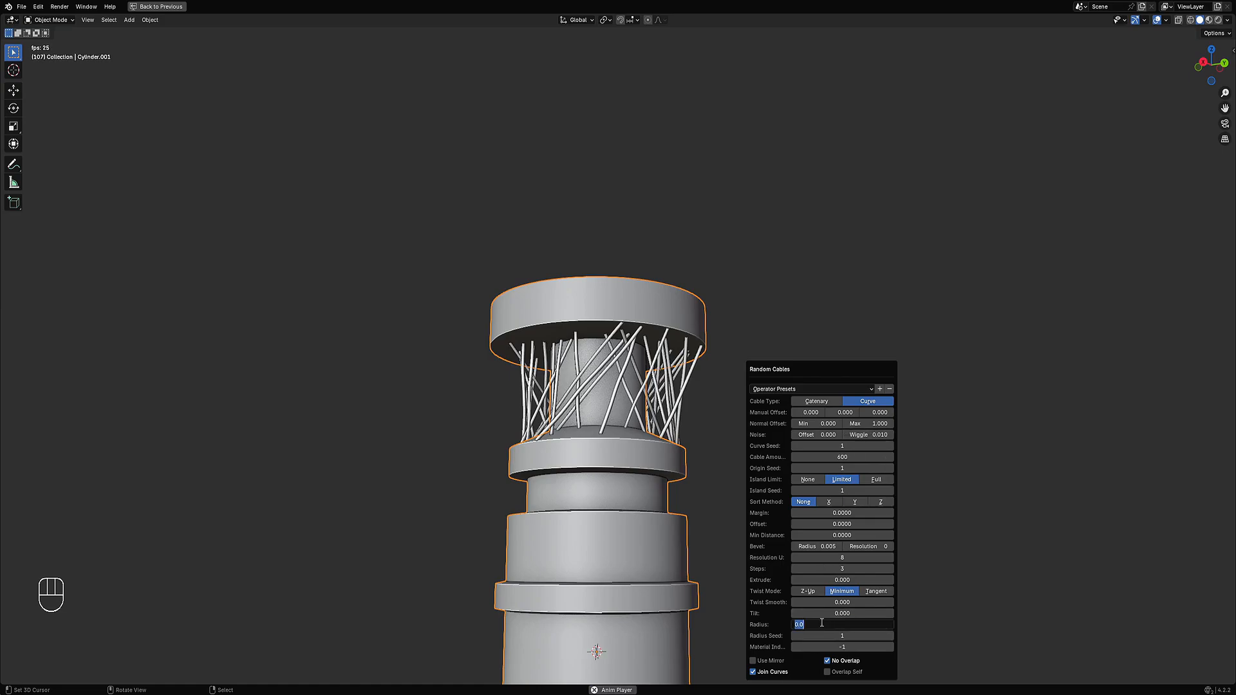
{"action": "type", "text": ".5"}
{"action": "key", "text": "Return"}
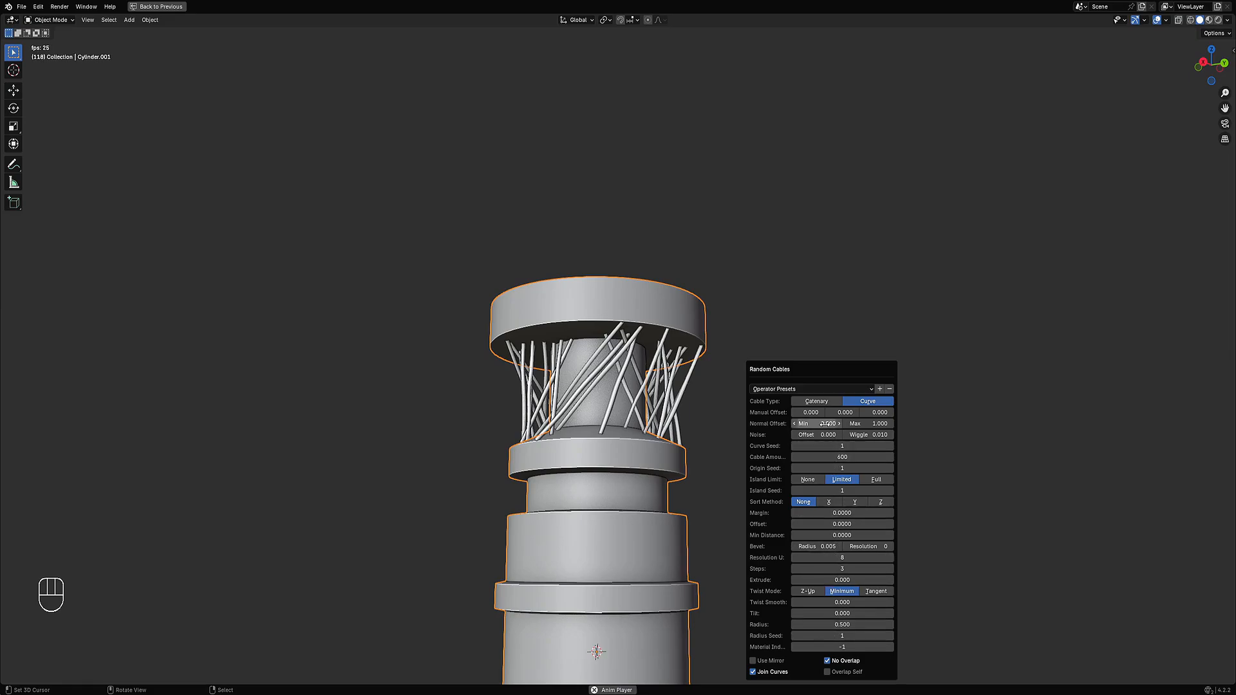
{"action": "left_click", "coordinate": [839, 625]}
{"action": "type", "text": "2"}
{"action": "key", "text": "Return"}
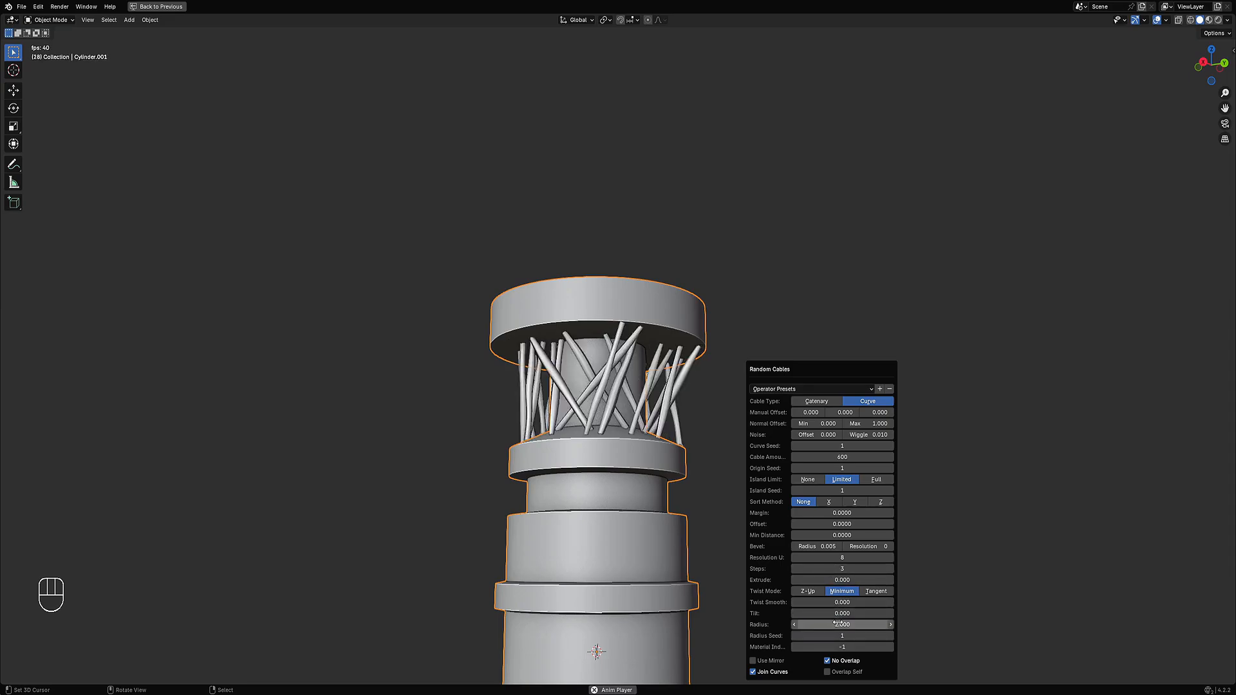
- Set the cables' random radius value to 1
{"action": "left_click", "coordinate": [837, 624]}
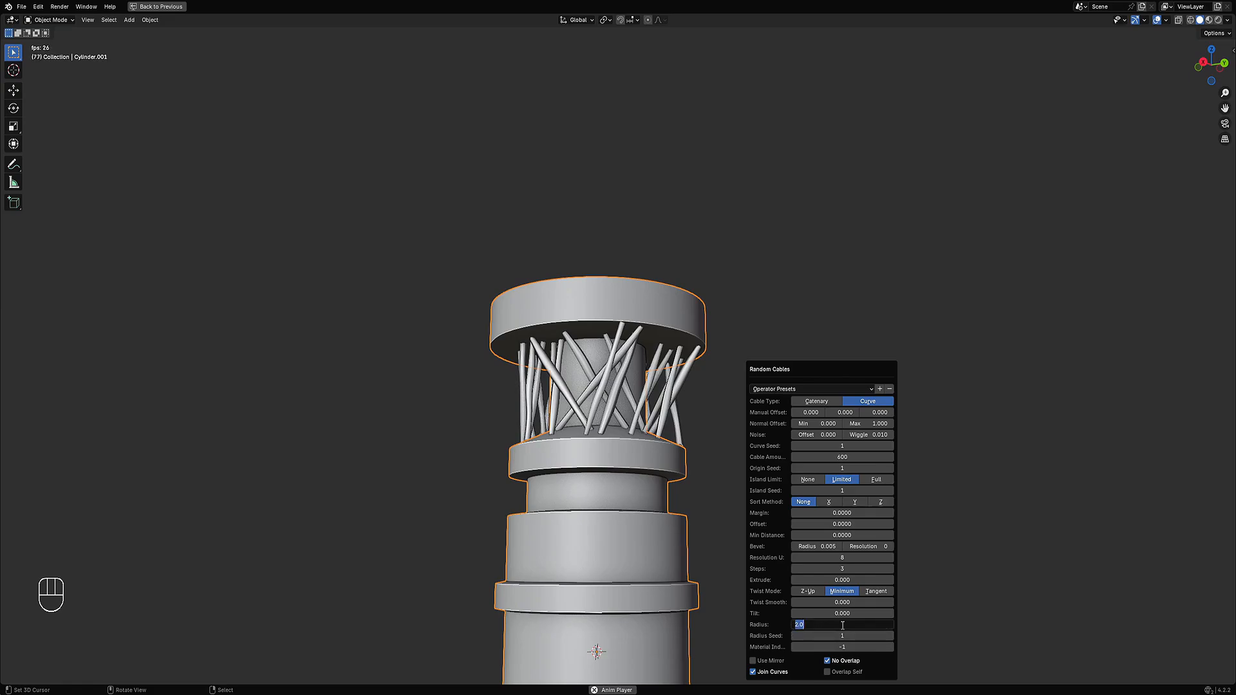
{"action": "type", "text": "1"}
{"action": "key", "text": "Return"}
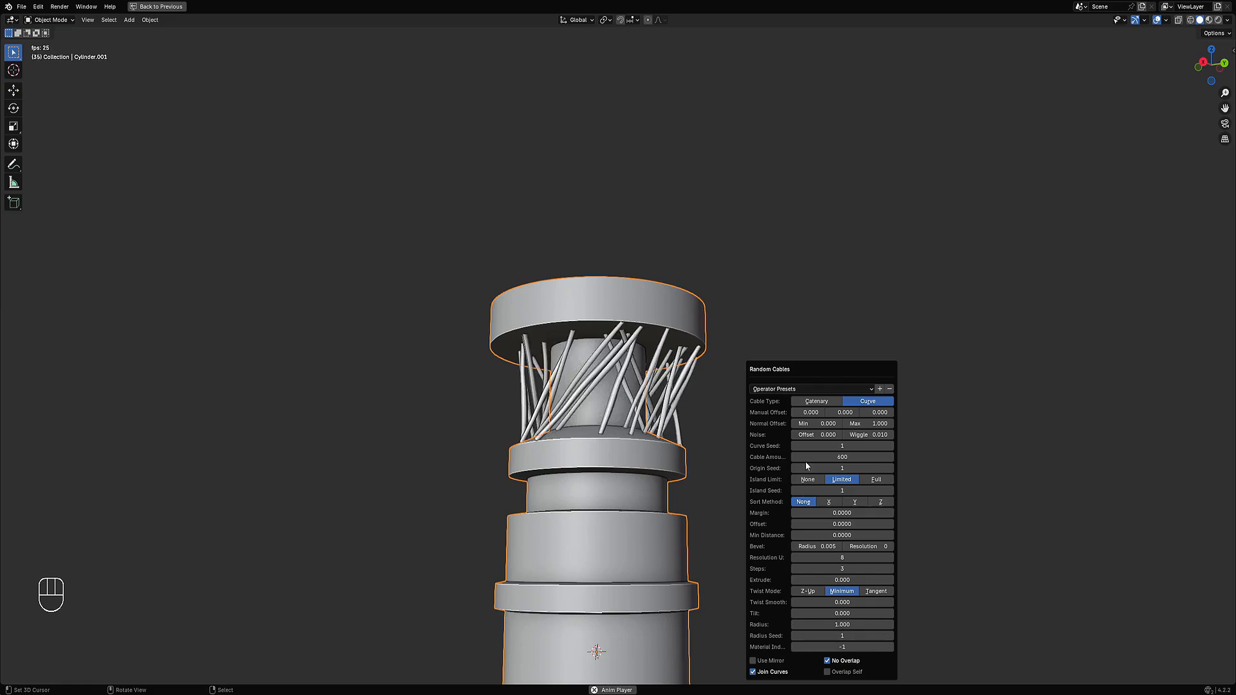
- Raise the origin seed to 3 to change the distribution of the upper cables
{"action": "middle_click_drag", "start_coordinate": [651, 438], "coordinate": [579, 436]}
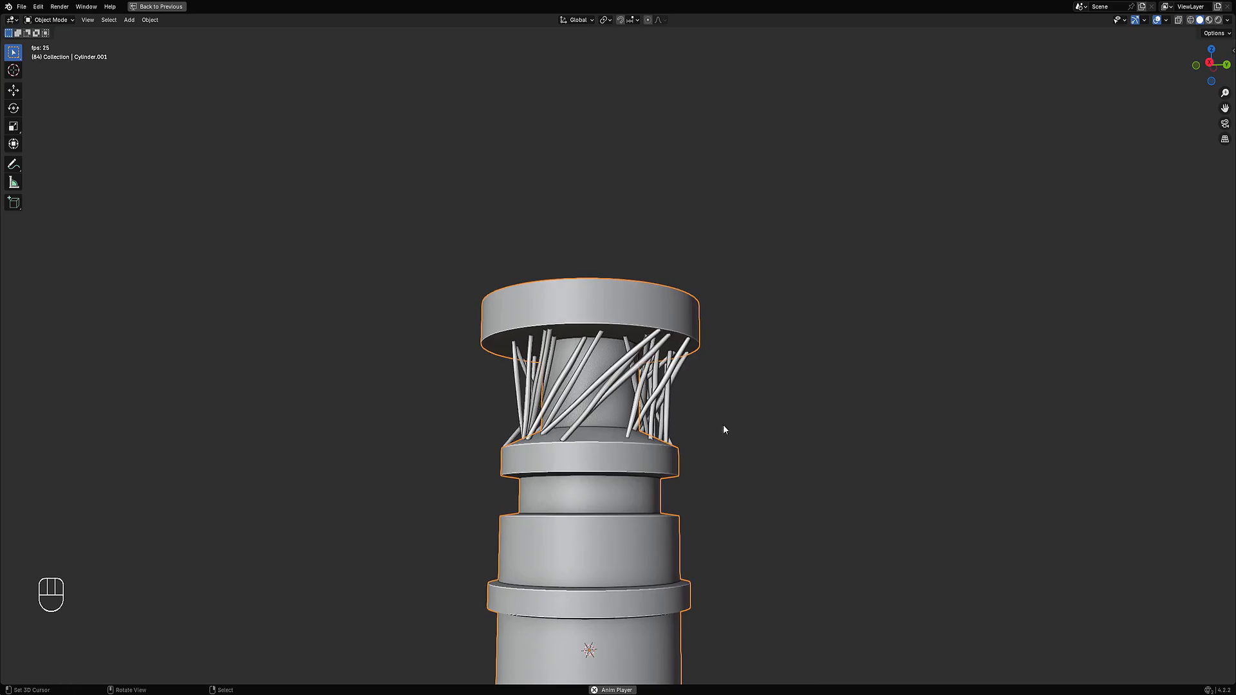
{"action": "key", "text": "F9"}
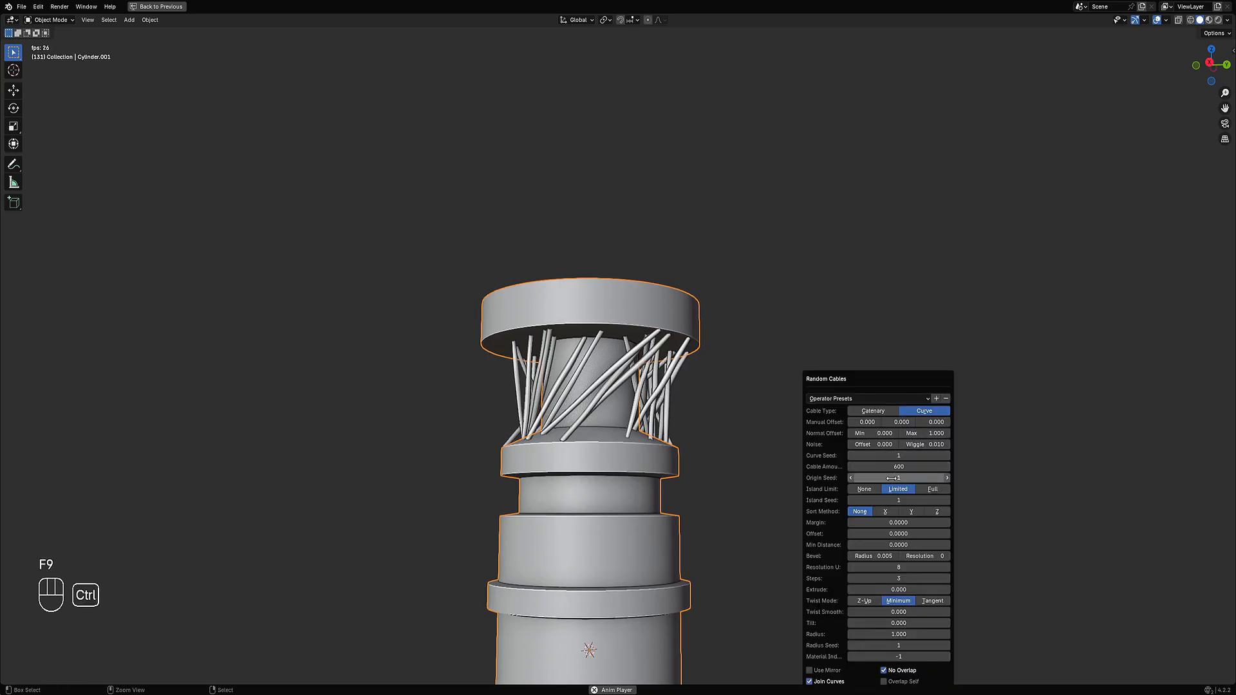
{"action": "scroll", "coordinate": [891, 478], "scroll_direction": "up", "scroll_amount": 1, "text": "ctrl"}
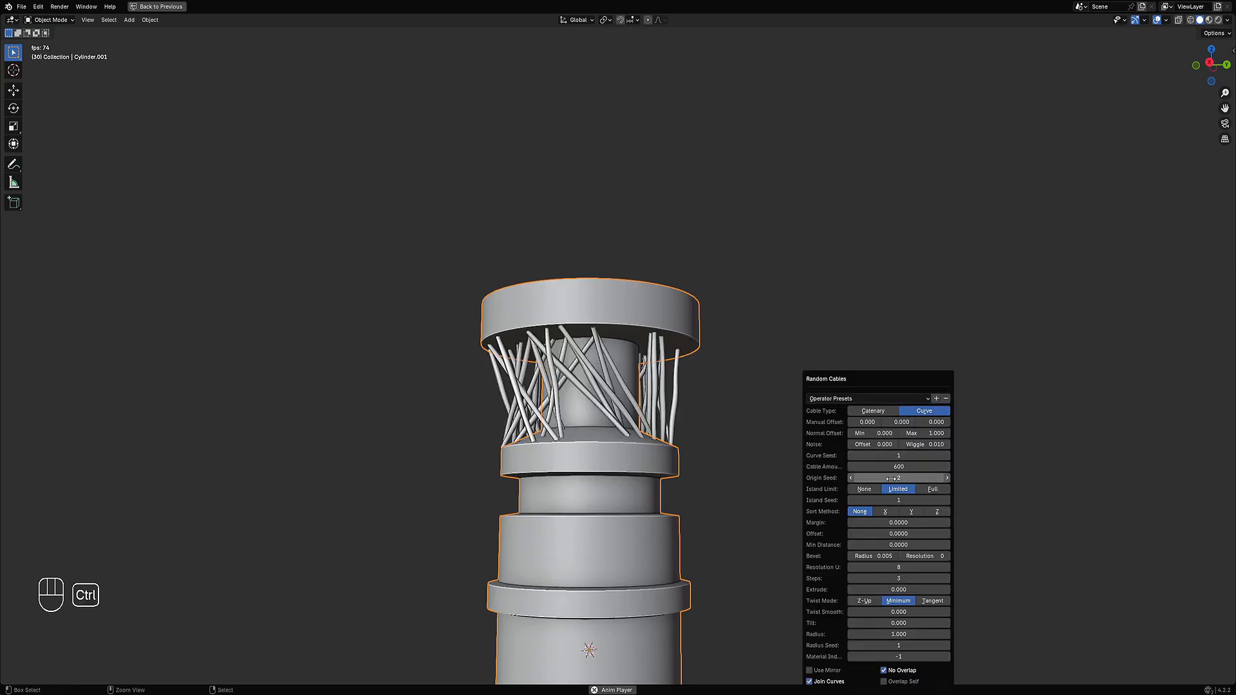
{"action": "scroll", "coordinate": [891, 479], "scroll_direction": "up", "scroll_amount": 1, "text": "ctrl"}
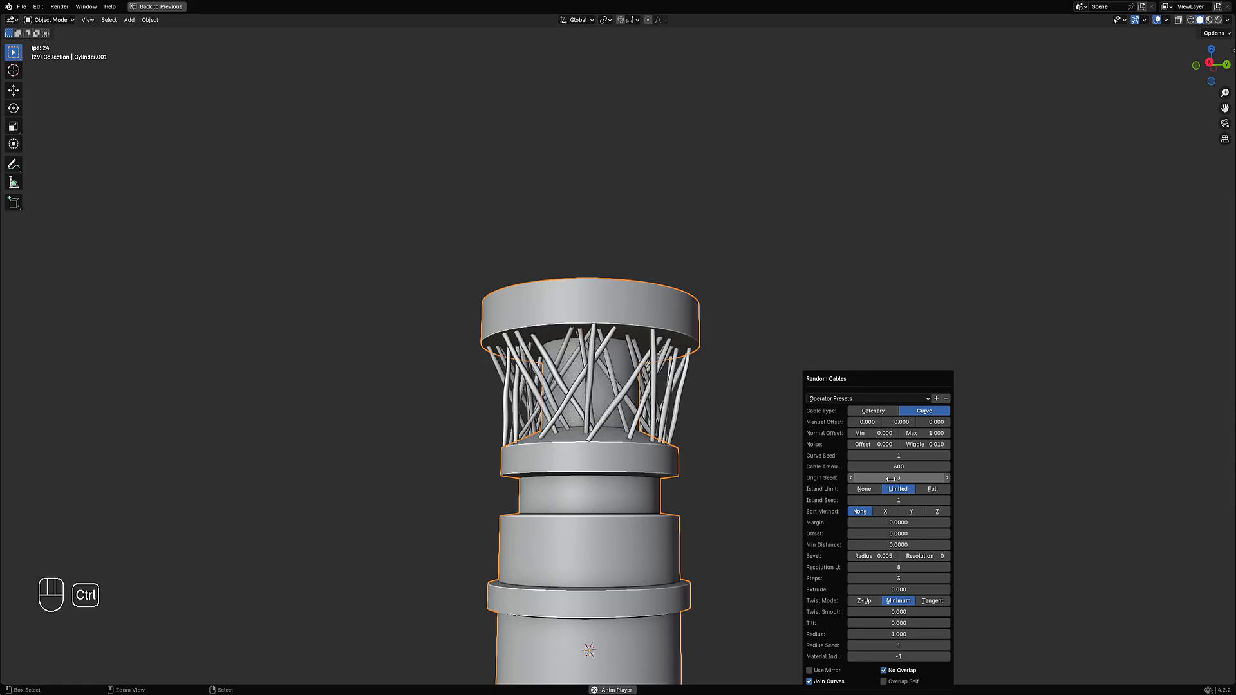
- Replace the face selection with the linked flat faces of the lower sloped ring and base collar, and generate Random Cables between them
{"action": "scroll", "coordinate": [667, 430], "scroll_direction": "down", "scroll_amount": 6}
{"action": "middle_click_drag", "start_coordinate": [667, 430], "coordinate": [674, 323], "text": "shift"}
{"action": "scroll", "coordinate": [674, 322], "scroll_direction": "up", "scroll_amount": 3}
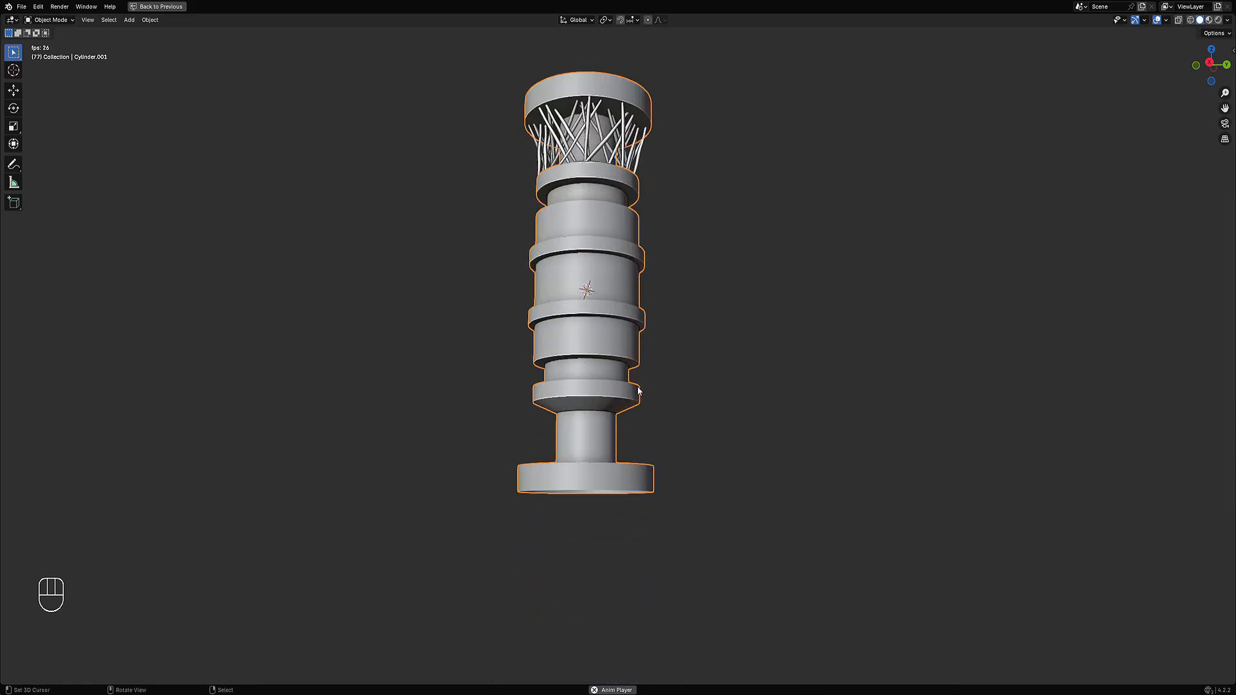
{"action": "right_click", "coordinate": [634, 389]}
{"action": "key", "text": "Tab"}
{"action": "key", "text": "shift+ctrl+a"}
{"action": "mouse_move", "coordinate": [634, 393]}
{"action": "middle_mouse_down"}
{"action": "mouse_move", "coordinate": [643, 477]}
{"action": "mouse_move", "coordinate": [618, 403]}
{"action": "middle_mouse_up"}
{"action": "key", "text": "shift+f"}
{"action": "key", "text": "shift+f"}
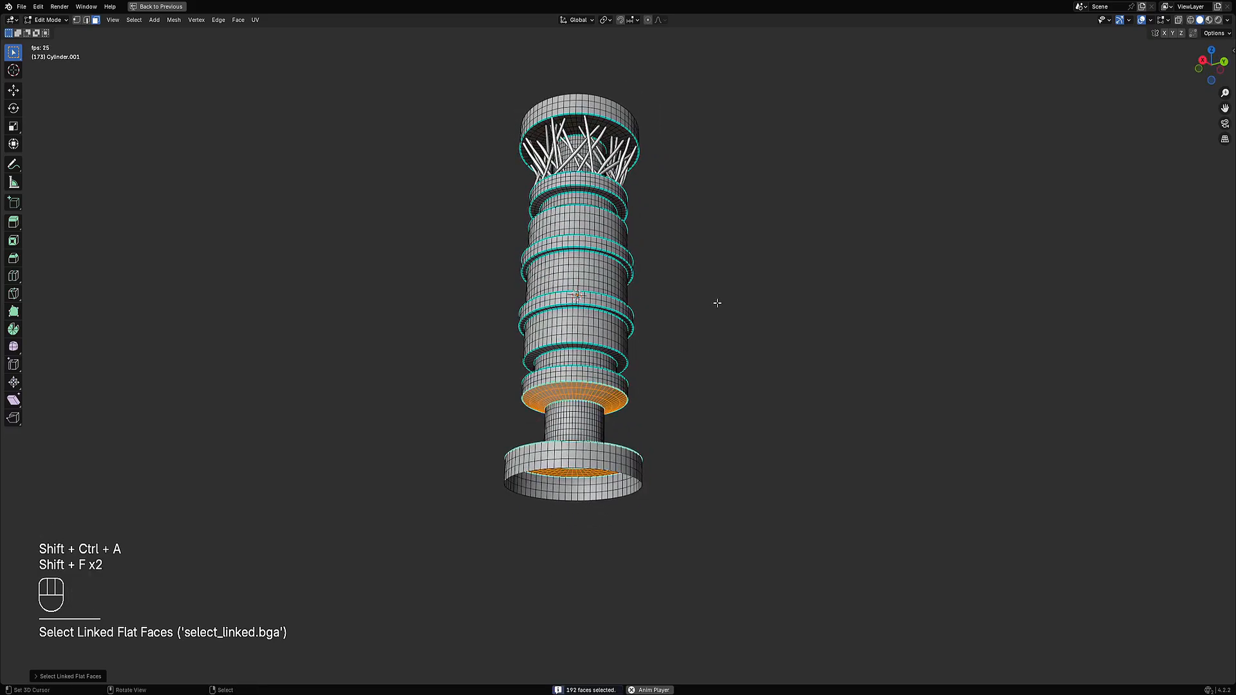
{"action": "key", "text": "shift+q"}
{"action": "left_click", "coordinate": [732, 285]}
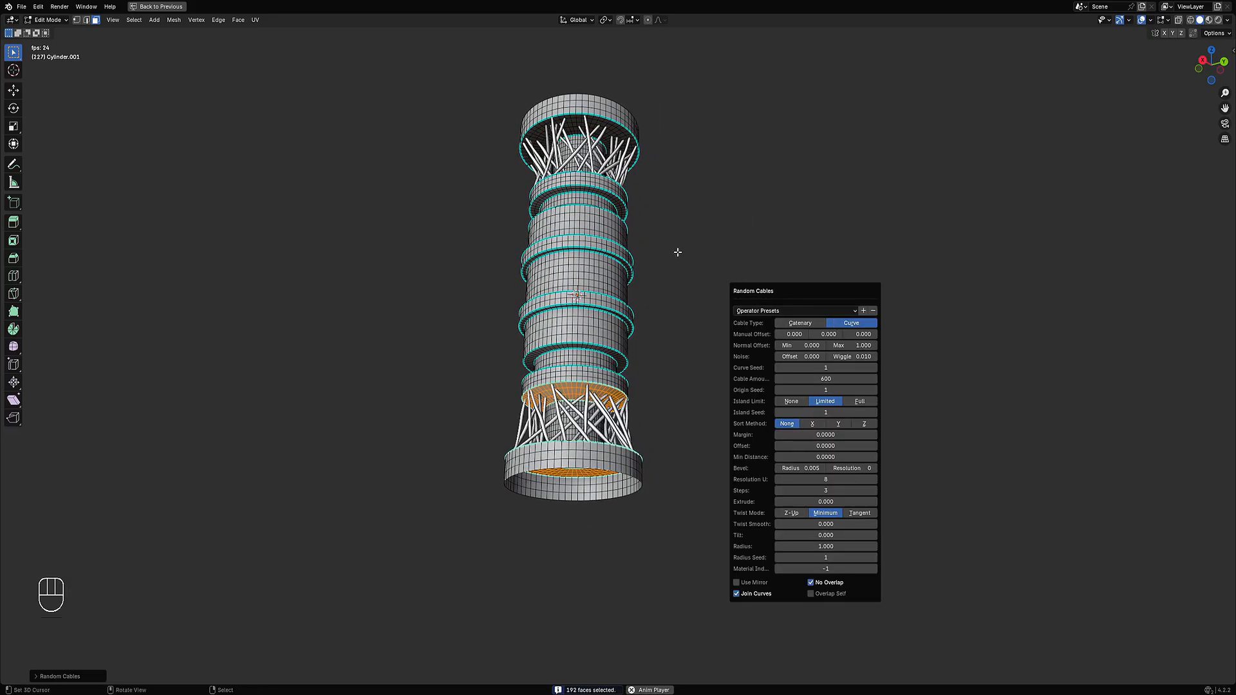
- Leave mesh editing, reveal all hidden objects of the model and clear the object selection
{"action": "mouse_move", "coordinate": [663, 309]}
{"action": "middle_mouse_down"}
{"action": "mouse_move", "coordinate": [647, 274]}
{"action": "mouse_move", "coordinate": [646, 427]}
{"action": "mouse_move", "coordinate": [643, 304]}
{"action": "mouse_move", "coordinate": [613, 289]}
{"action": "mouse_move", "coordinate": [583, 297]}
{"action": "mouse_move", "coordinate": [634, 376]}
{"action": "mouse_move", "coordinate": [618, 381]}
{"action": "mouse_move", "coordinate": [593, 369]}
{"action": "mouse_move", "coordinate": [591, 350]}
{"action": "mouse_move", "coordinate": [658, 313]}
{"action": "middle_mouse_up"}
{"action": "key", "text": "Tab"}
{"action": "key", "text": "alt+h"}
{"action": "key", "text": "alt+a"}
{"action": "scroll", "coordinate": [583, 297], "scroll_direction": "up", "scroll_amount": 2}
{"action": "scroll", "coordinate": [584, 300], "scroll_direction": "down", "scroll_amount": 3}
{"action": "scroll", "coordinate": [618, 381], "scroll_direction": "up", "scroll_amount": 4}
- Select the object with the body's wide bands, clear all its selected faces and save the file
{"action": "left_click", "coordinate": [591, 350]}
{"action": "scroll", "coordinate": [588, 345], "scroll_direction": "up", "scroll_amount": 3}
{"action": "key", "text": "Tab"}
{"action": "key", "text": "alt+a"}
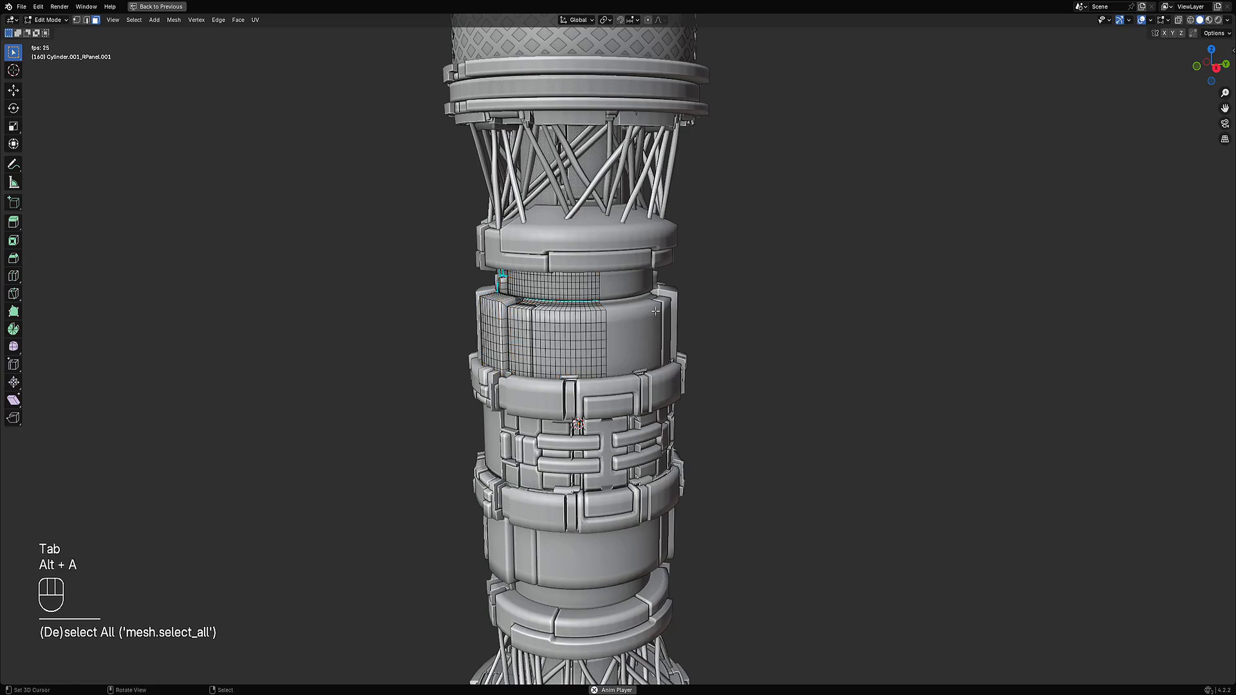
{"action": "middle_click_drag", "start_coordinate": [652, 311], "coordinate": [646, 292]}
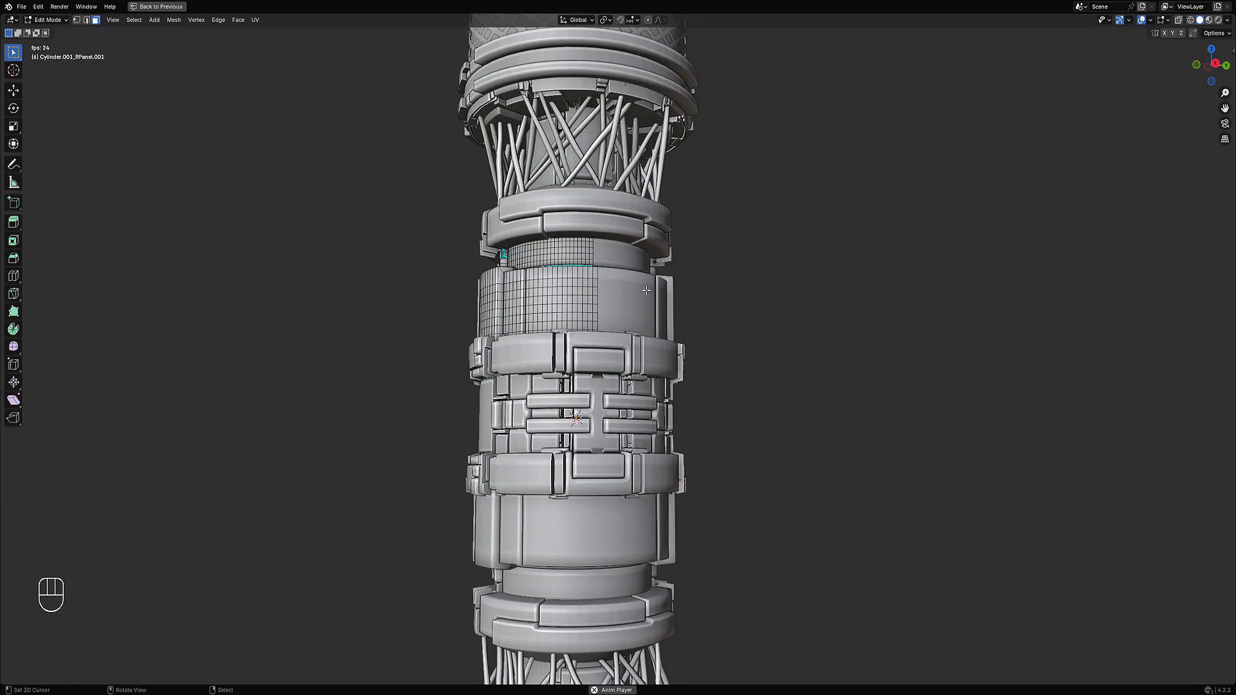
{"action": "key", "text": "Tab"}
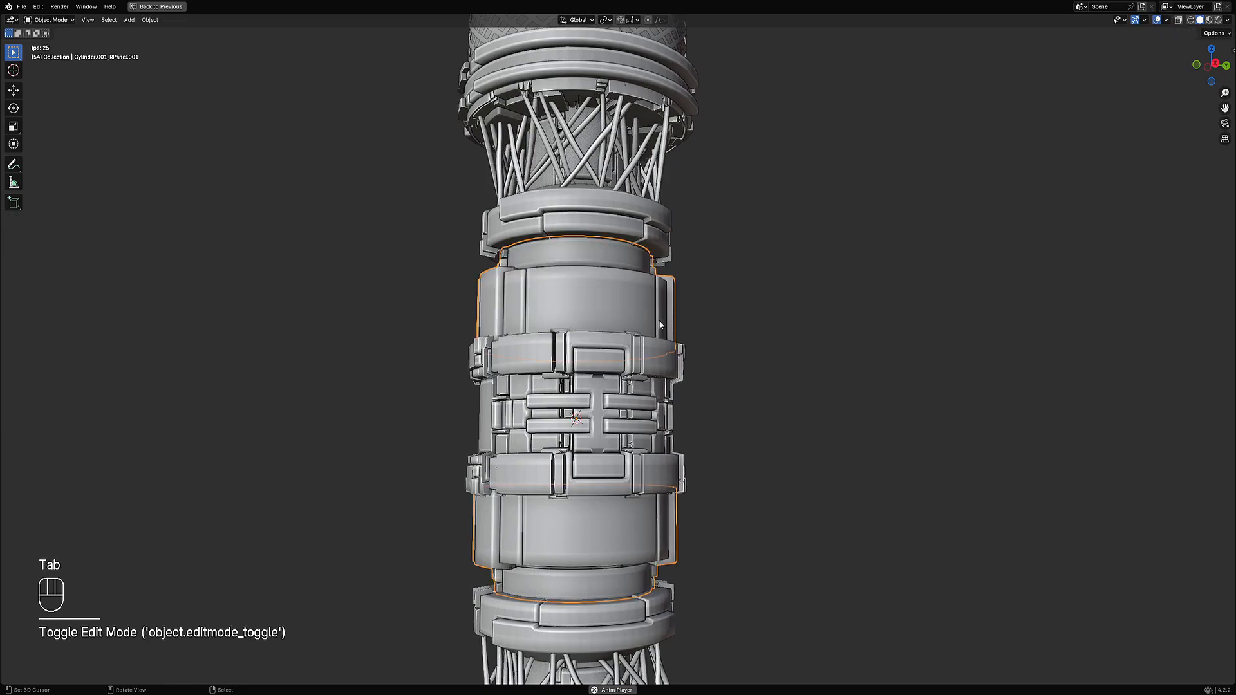
{"action": "key", "text": "shift+q"}
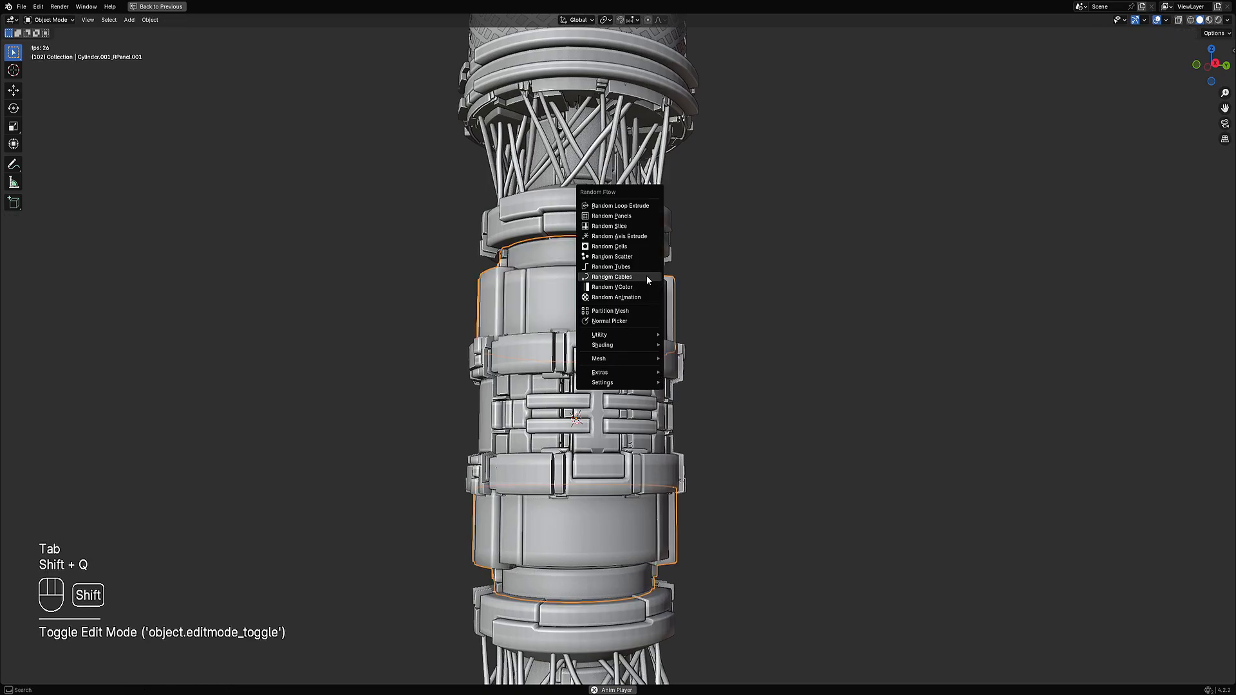
{"action": "key", "text": "shift+ctrl+a"}
{"action": "key", "text": "ctrl+s"}
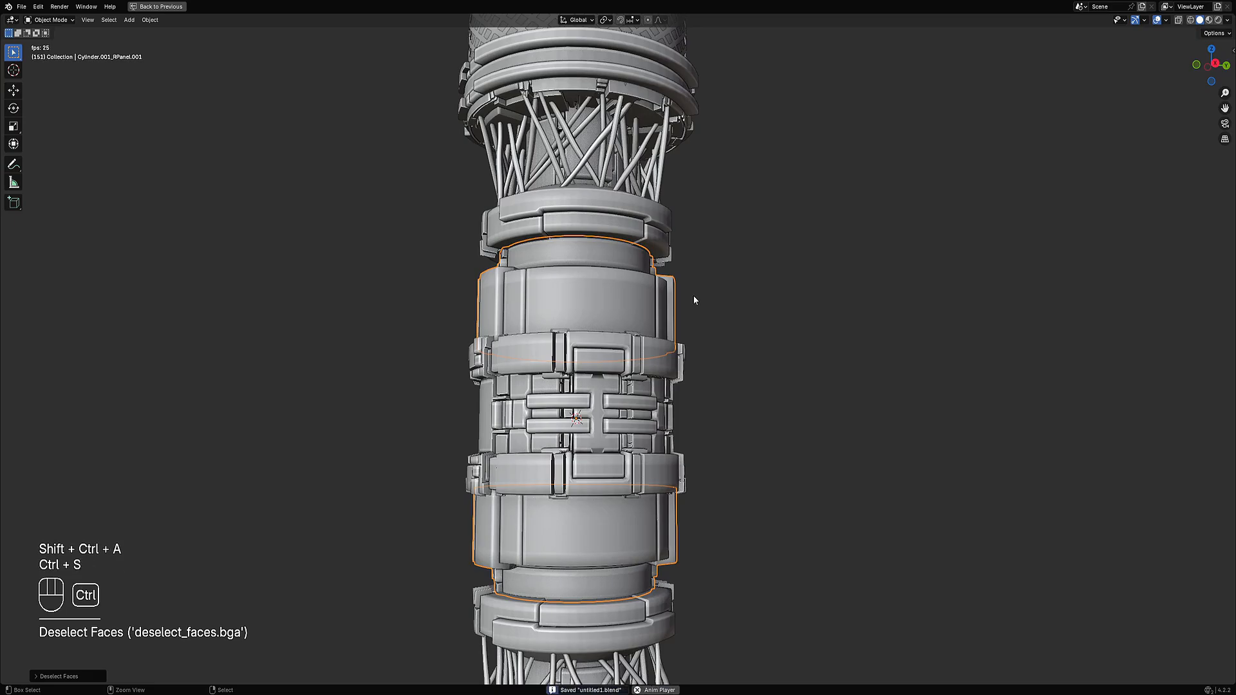
- Select the linked flat faces of the wide band below the upper sloped ring and generate Random Panels with 1 subdivision cut
{"action": "scroll", "coordinate": [721, 311], "scroll_direction": "up", "scroll_amount": 5}
{"action": "middle_click_drag", "start_coordinate": [612, 306], "coordinate": [683, 237]}
{"action": "scroll", "coordinate": [615, 330], "scroll_direction": "down", "scroll_amount": 3}
{"action": "key", "text": "shift+f"}
{"action": "key", "text": "shift+f"}
{"action": "key", "text": "shift+q"}
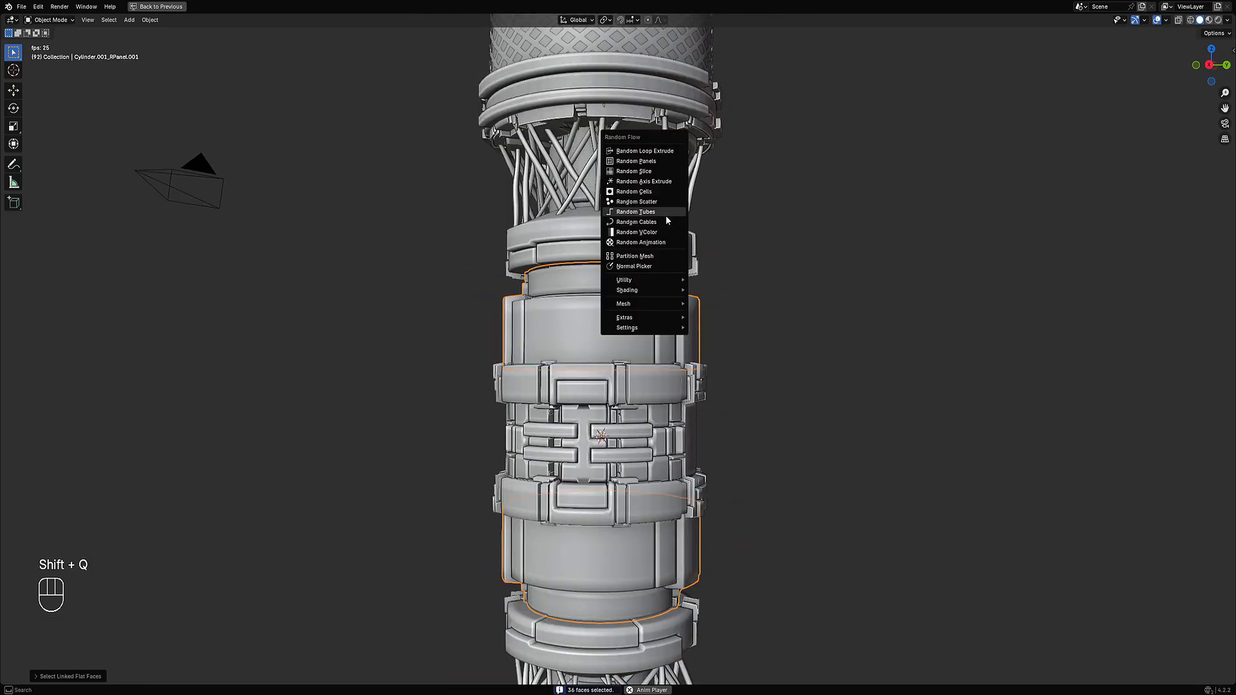
{"action": "left_click", "coordinate": [669, 161]}
{"action": "left_click_drag", "start_coordinate": [694, 168], "coordinate": [796, 146]}
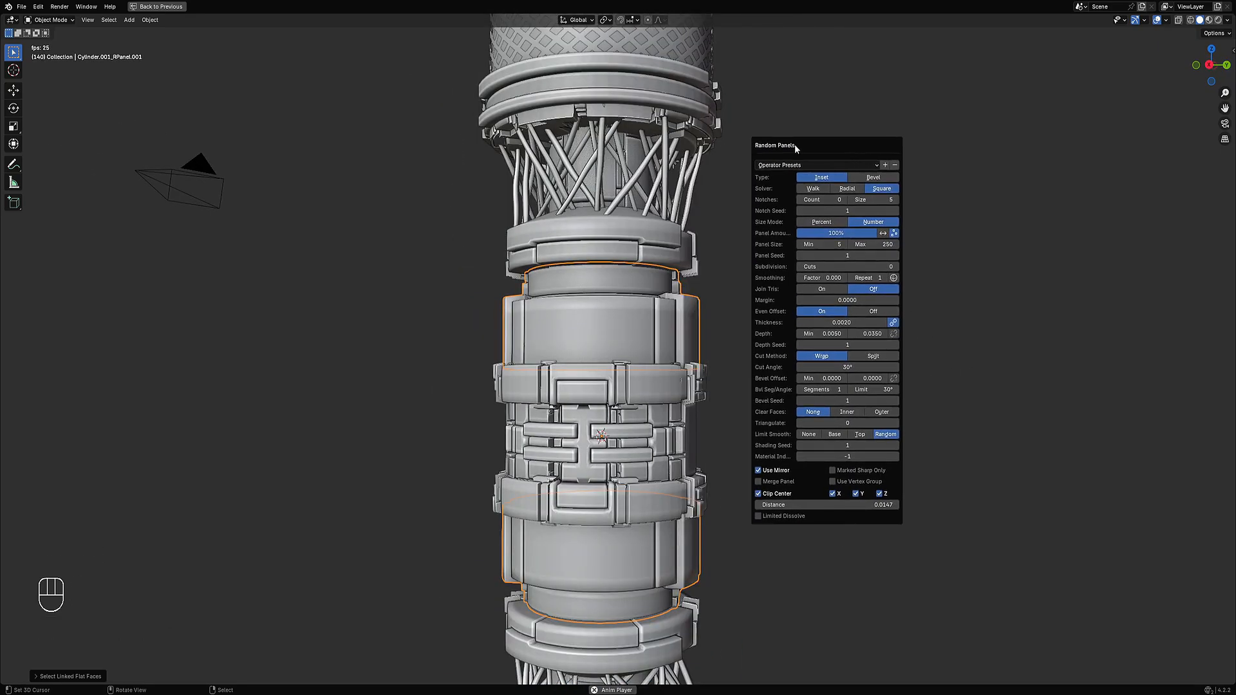
{"action": "scroll", "coordinate": [836, 266], "scroll_direction": "up", "scroll_amount": 1, "text": "ctrl"}
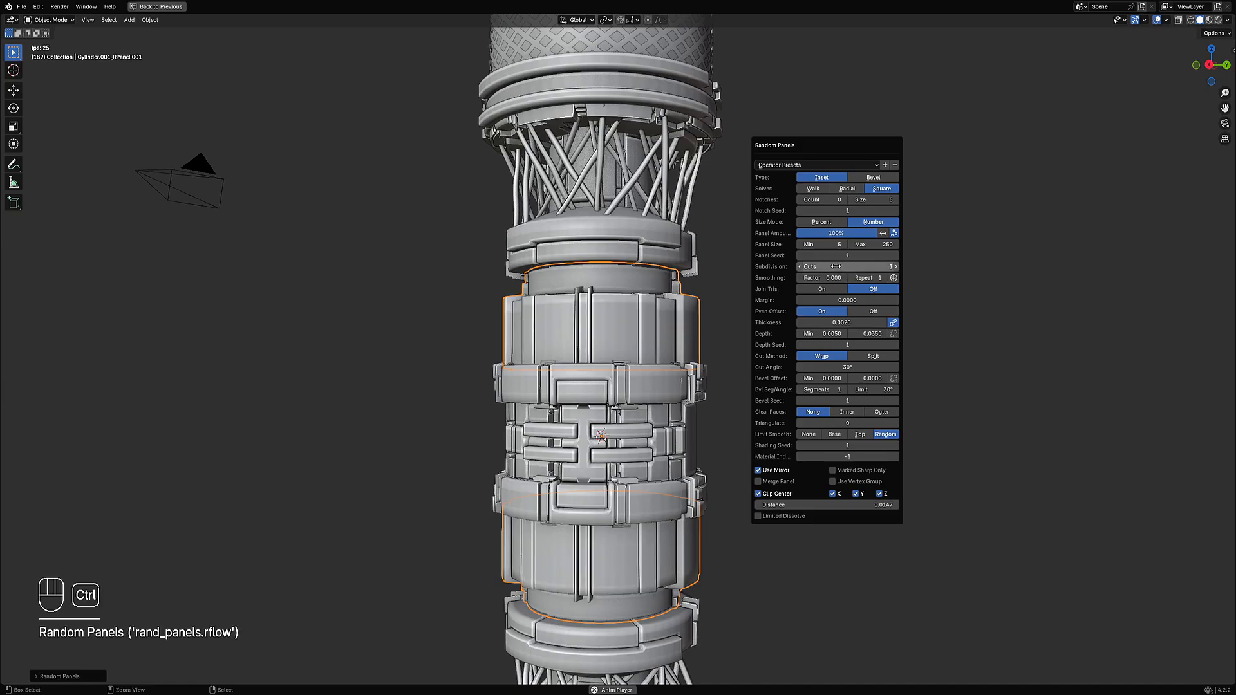
- Set the maximum panel size to 18 and reduce the panel amount to 39%
{"action": "left_click_drag", "start_coordinate": [879, 244], "coordinate": [837, 244]}
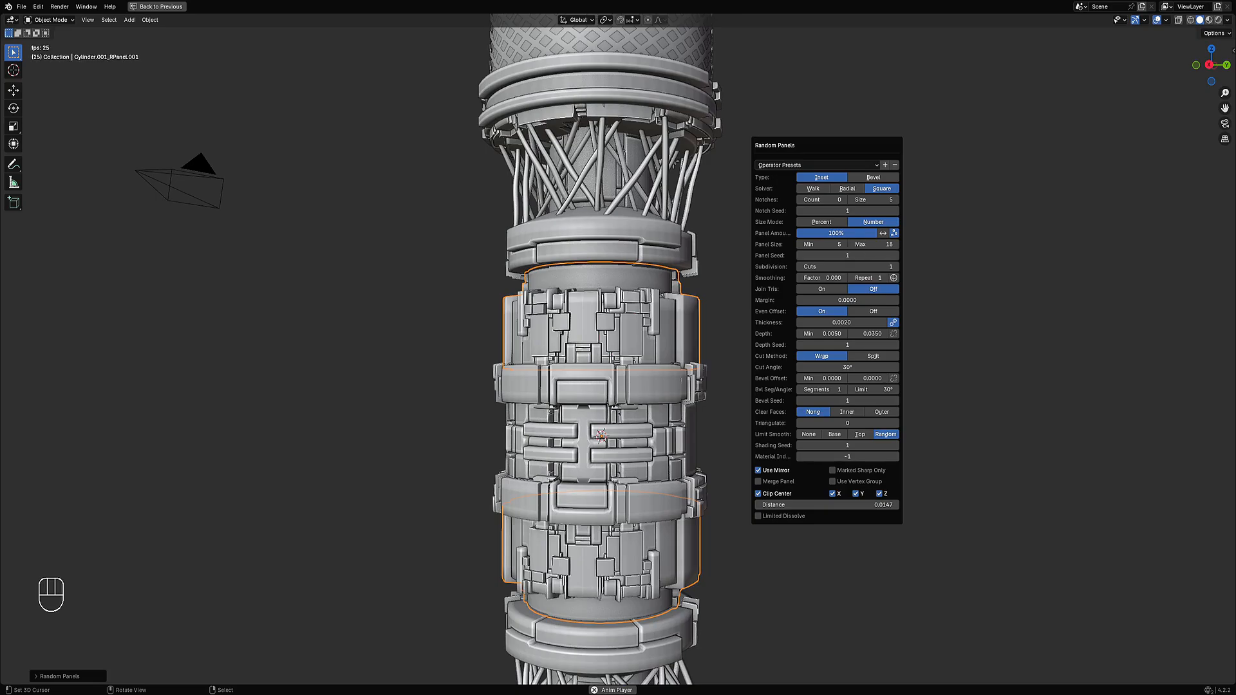
{"action": "left_click_drag", "start_coordinate": [862, 233], "coordinate": [831, 235]}
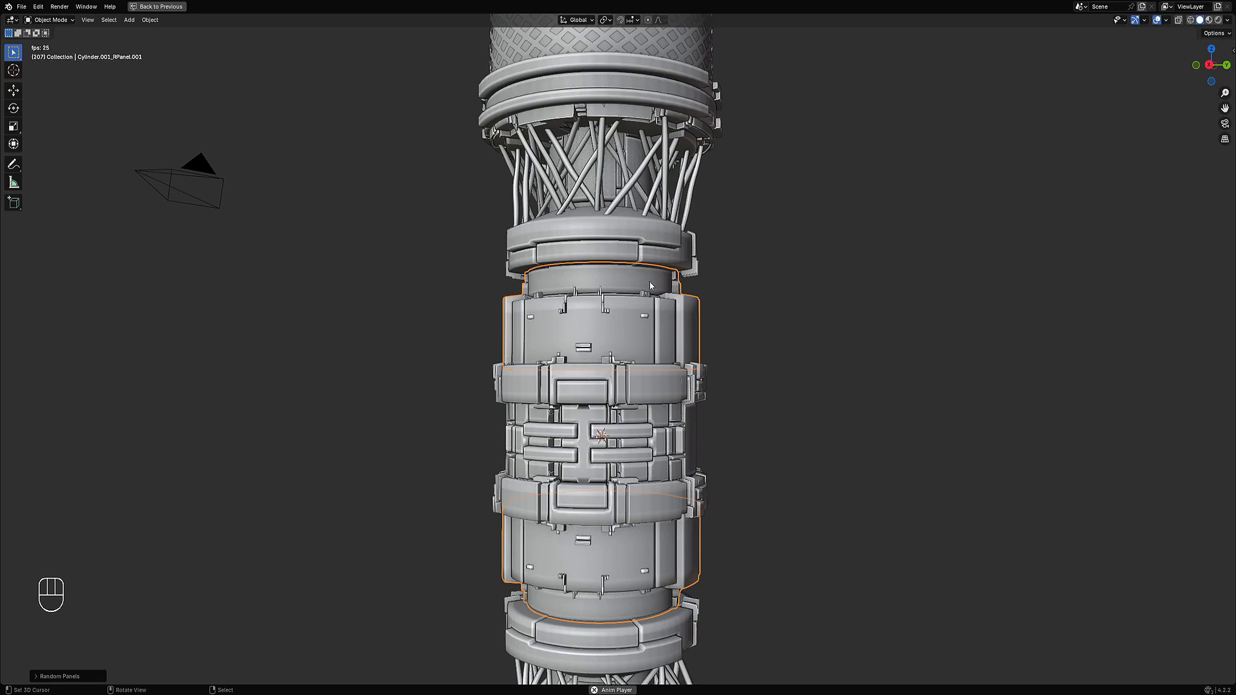
{"action": "scroll", "coordinate": [650, 286], "scroll_direction": "up", "scroll_amount": 3}
{"action": "mouse_move", "coordinate": [650, 286]}
{"action": "middle_mouse_down"}
{"action": "mouse_move", "coordinate": [566, 402]}
{"action": "mouse_move", "coordinate": [676, 290]}
{"action": "mouse_move", "coordinate": [621, 326]}
{"action": "mouse_move", "coordinate": [712, 295]}
{"action": "mouse_move", "coordinate": [713, 276]}
{"action": "mouse_move", "coordinate": [655, 292]}
{"action": "middle_mouse_up"}
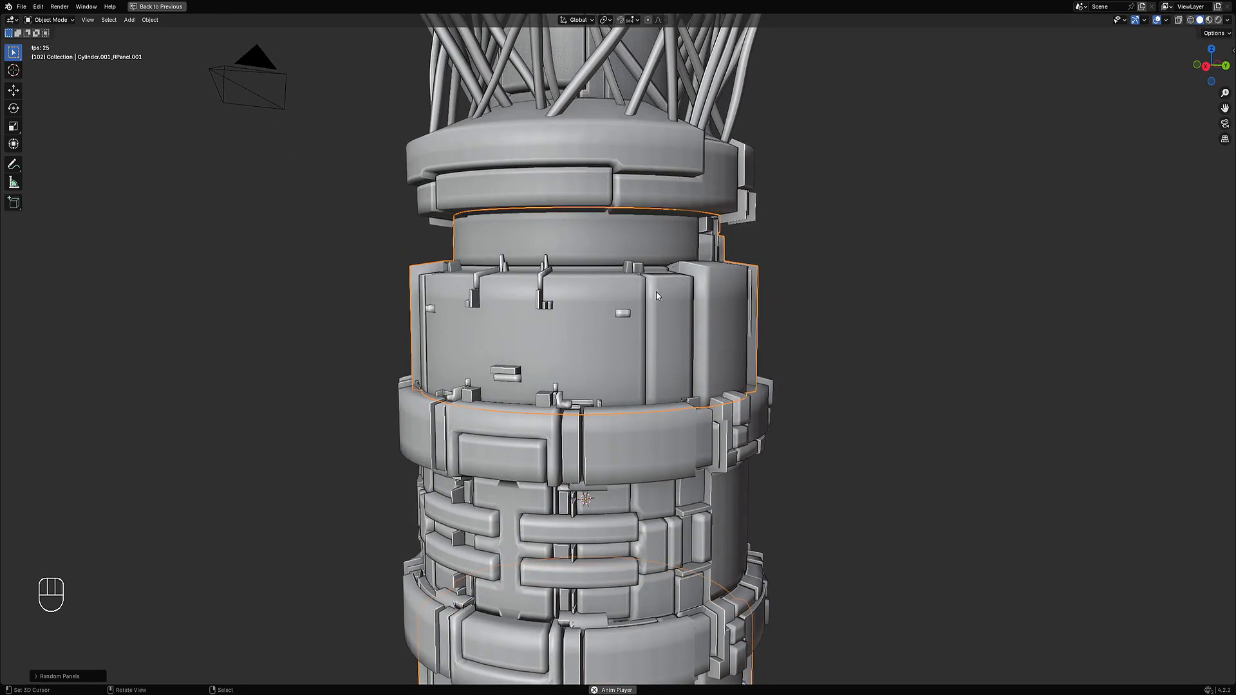
- Link the panels' minimum and maximum depth and set the depth to 0.005
{"action": "key", "text": "F9"}
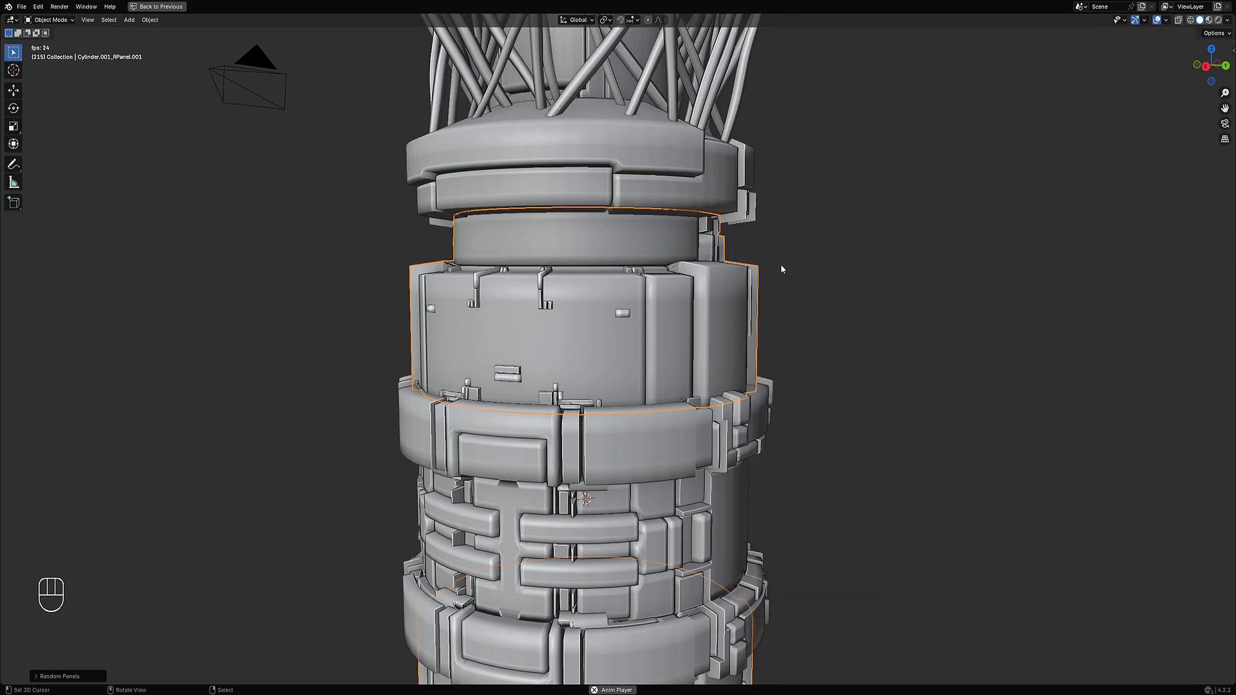
{"action": "key", "text": "F9"}
{"action": "left_click", "coordinate": [904, 450]}
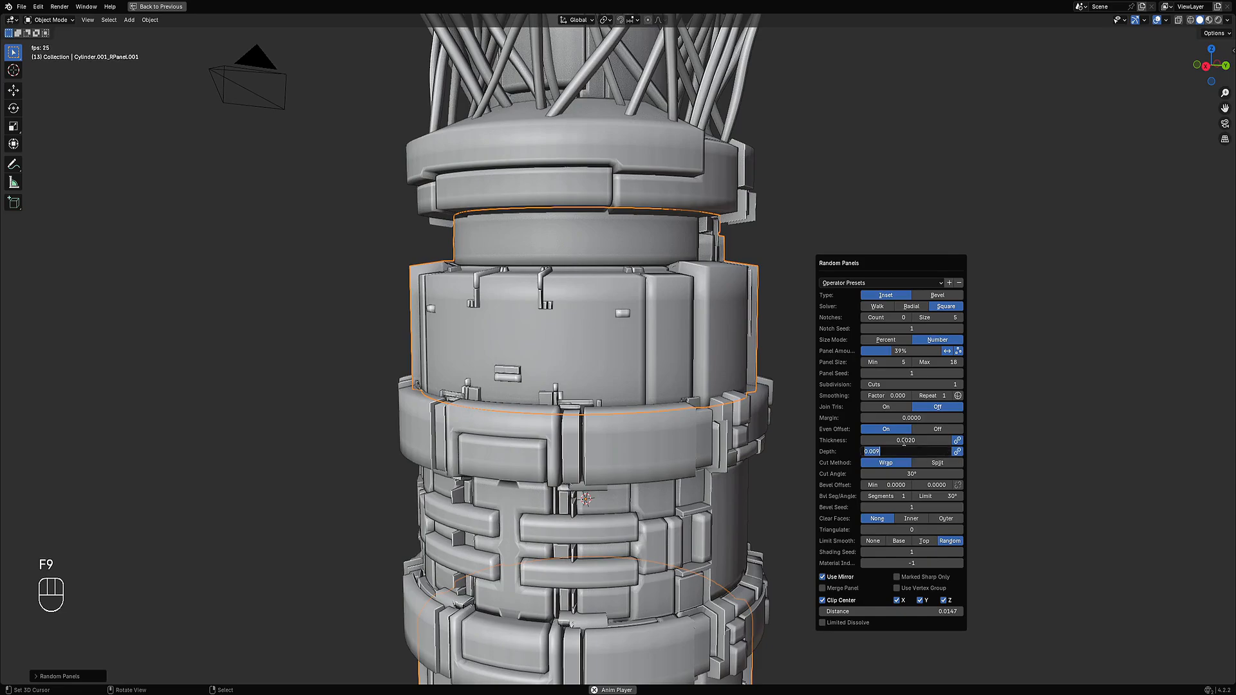
{"action": "type", "text": ".005"}
{"action": "key", "text": "Return"}
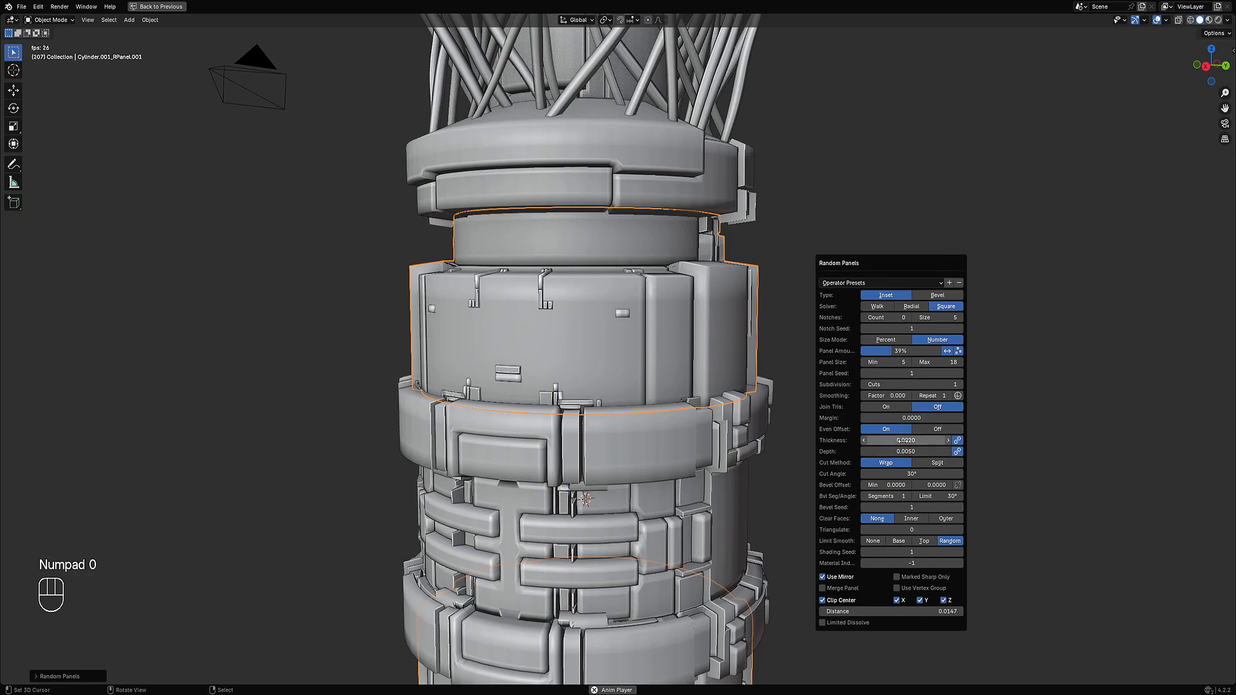
- Raise the panel seed to 5 and set the panel amount to 40% with a maximum panel size of 20
{"action": "scroll", "coordinate": [469, 338], "scroll_direction": "down", "scroll_amount": 3}
{"action": "middle_click_drag", "start_coordinate": [579, 332], "coordinate": [631, 349]}
{"action": "scroll", "coordinate": [708, 296], "scroll_direction": "up", "scroll_amount": 2}
{"action": "key", "text": "F9"}
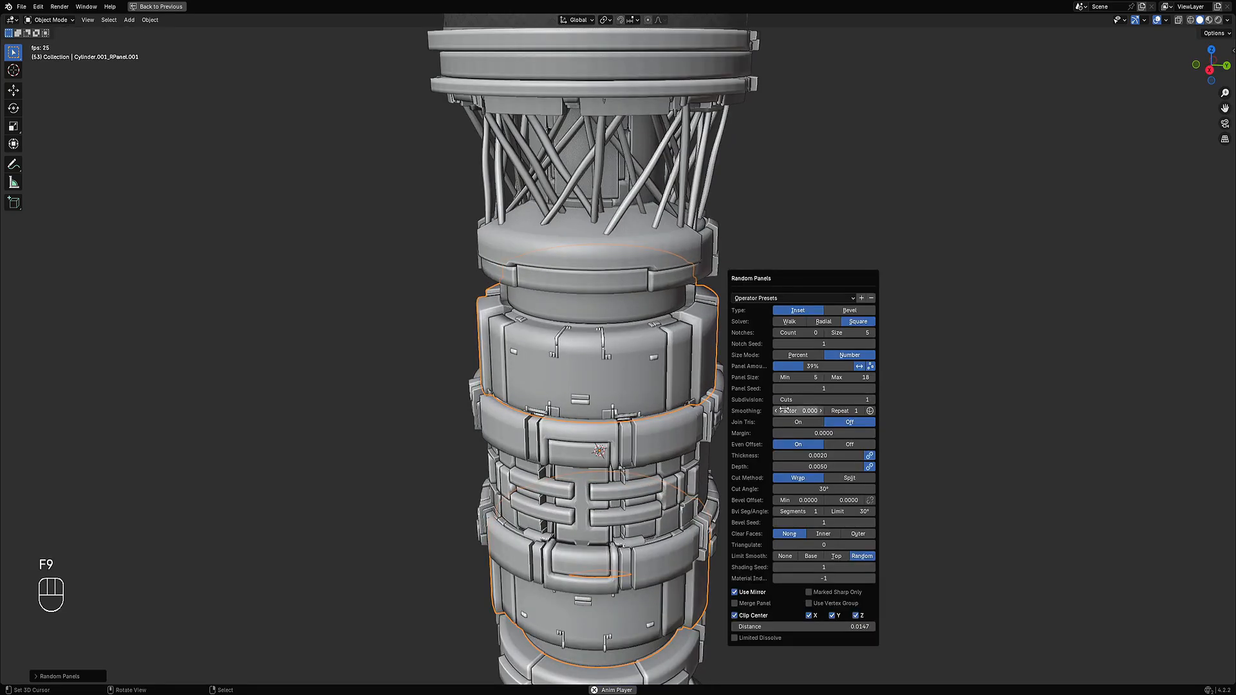
{"action": "scroll", "coordinate": [818, 391], "scroll_direction": "up", "scroll_amount": 4, "text": "ctrl"}
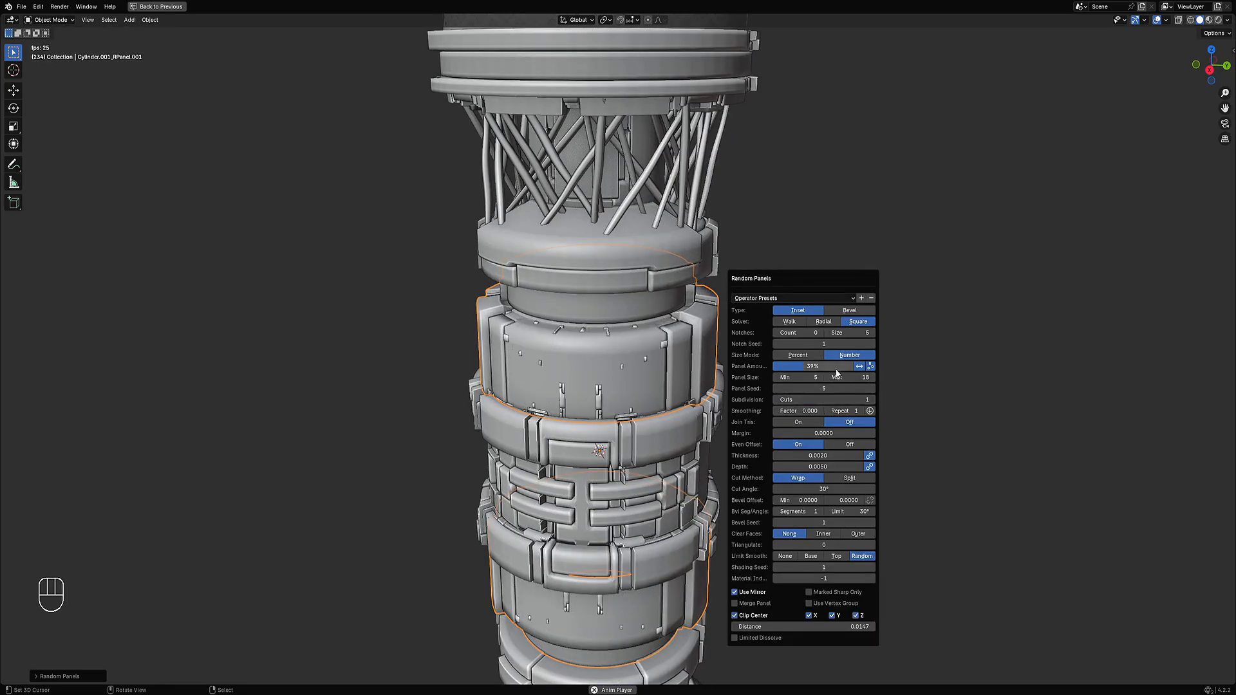
{"action": "left_click_drag", "start_coordinate": [834, 369], "coordinate": [828, 370]}
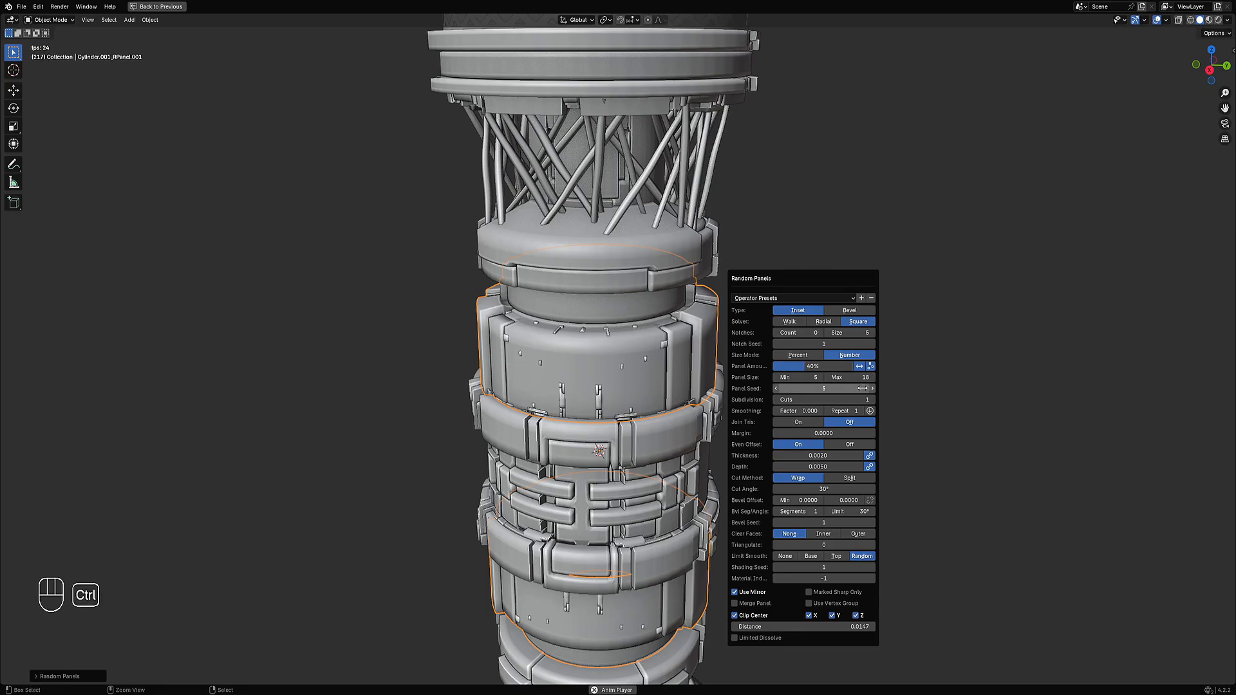
{"action": "left_click", "coordinate": [862, 376]}
{"action": "type", "text": "20"}
{"action": "key", "text": "Return"}
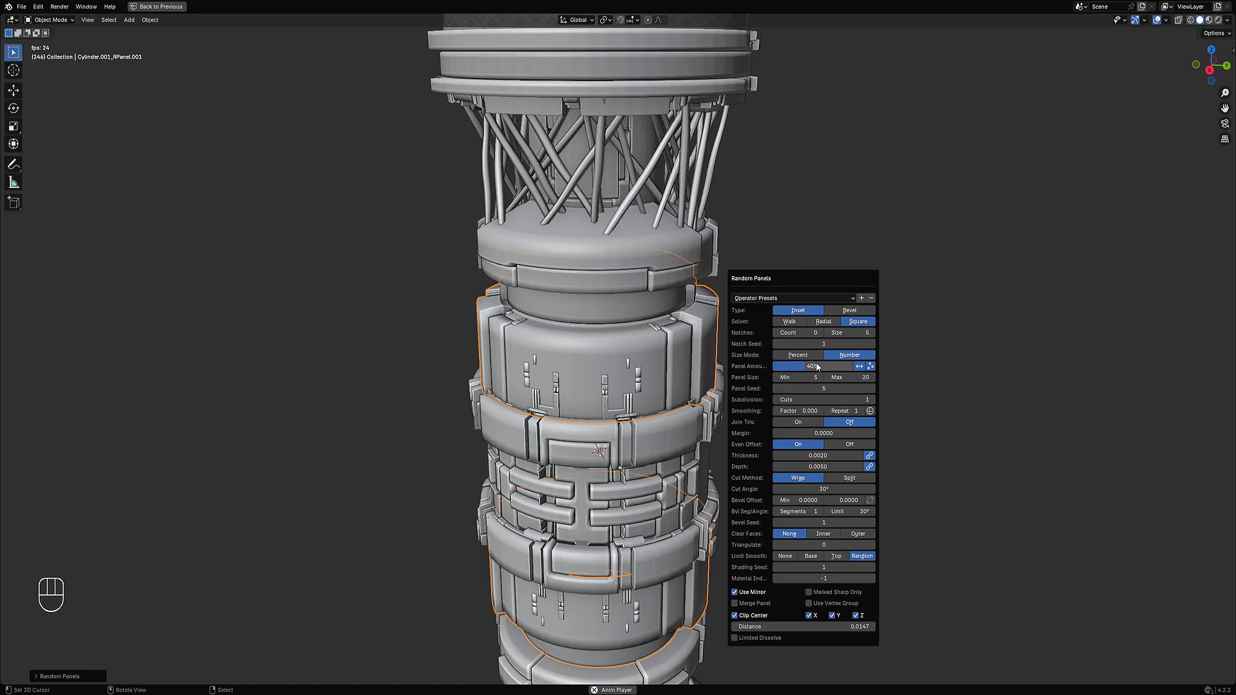
- Reduce the panel amount to 30% and raise the panel seed to 9
{"action": "left_click", "coordinate": [817, 366]}
{"action": "type", "text": "30"}
{"action": "key", "text": "Return"}
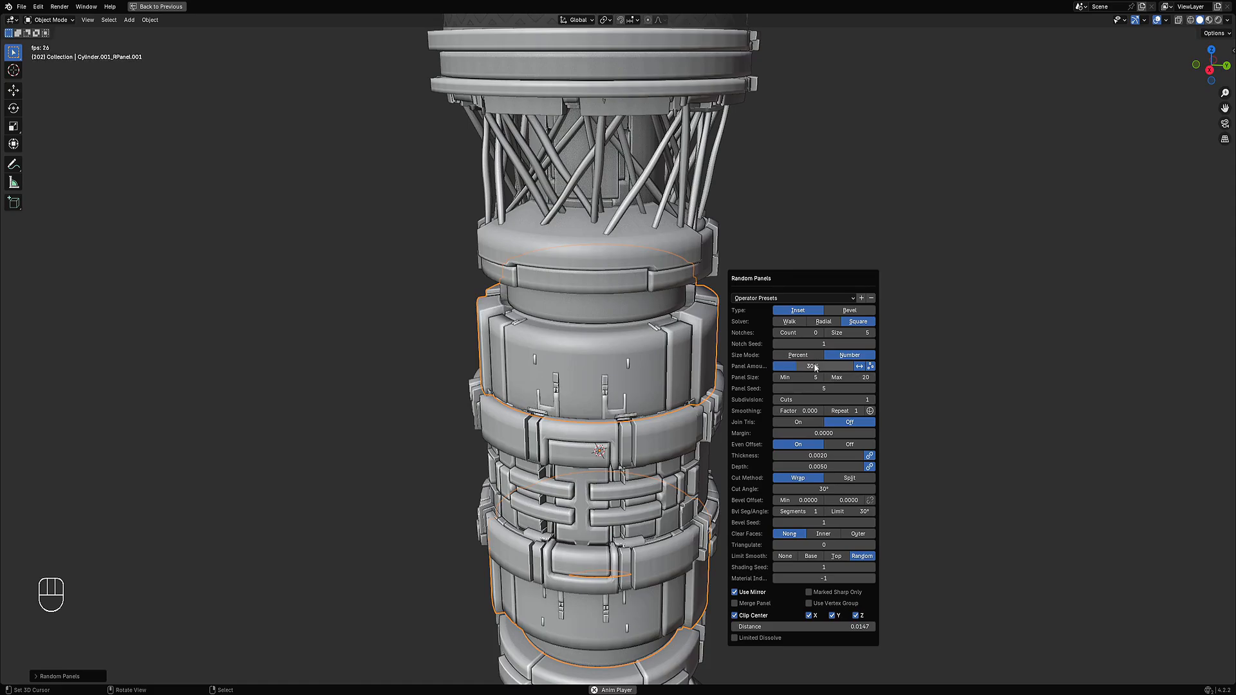
{"action": "scroll", "coordinate": [833, 386], "scroll_direction": "up", "scroll_amount": 4, "text": "ctrl"}
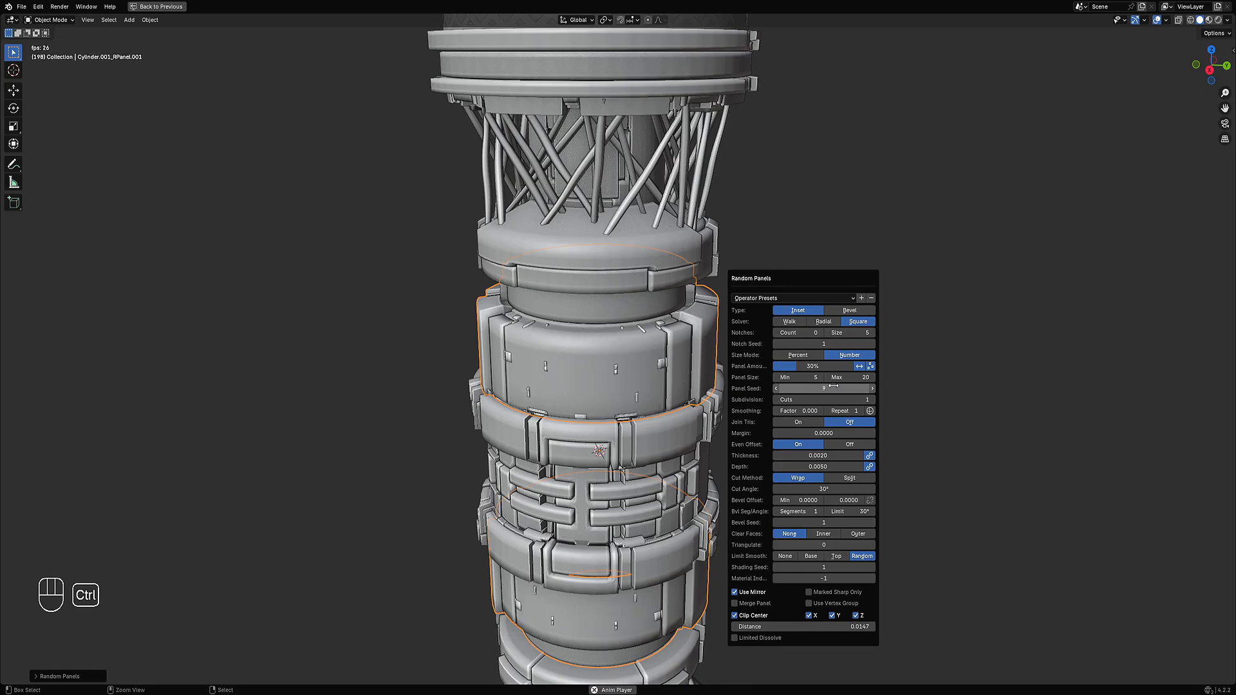
- Try a panel amount of 20%, settle on 15%, and raise the panel seed further for another layout
{"action": "left_click", "coordinate": [812, 366]}
{"action": "type", "text": "2"}
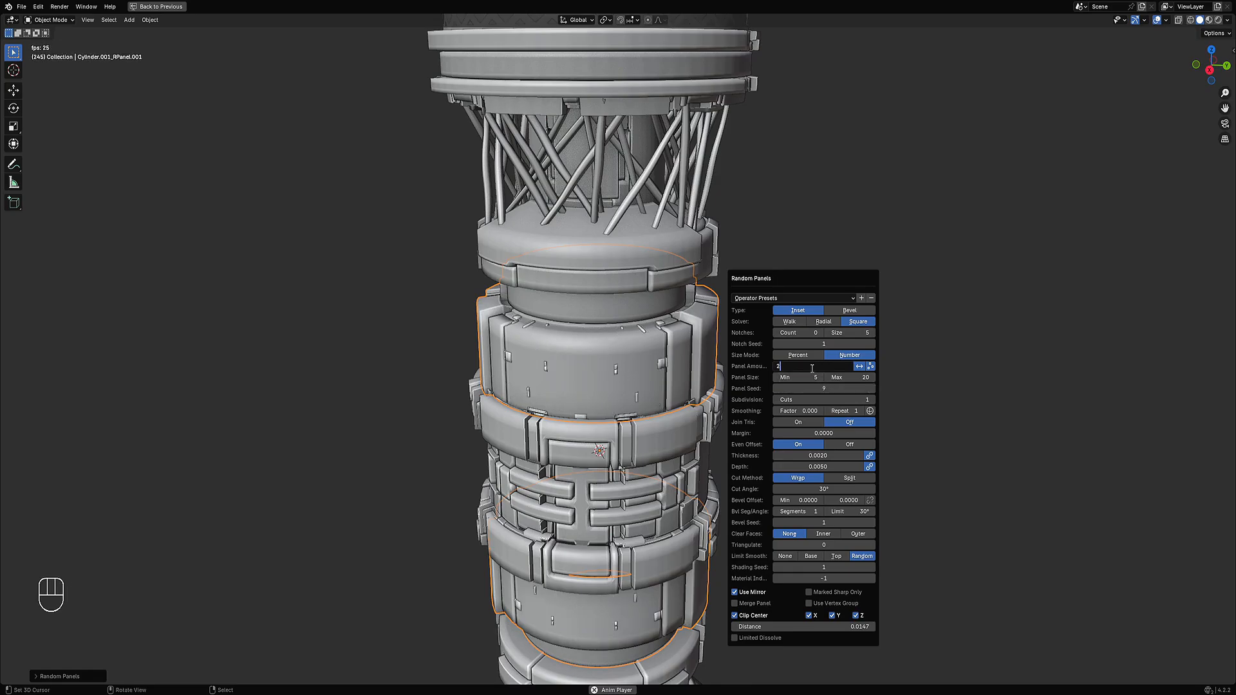
{"action": "type", "text": "0"}
{"action": "key", "text": "Return"}
{"action": "left_click", "coordinate": [807, 365]}
{"action": "type", "text": "15"}
{"action": "key", "text": "Return"}
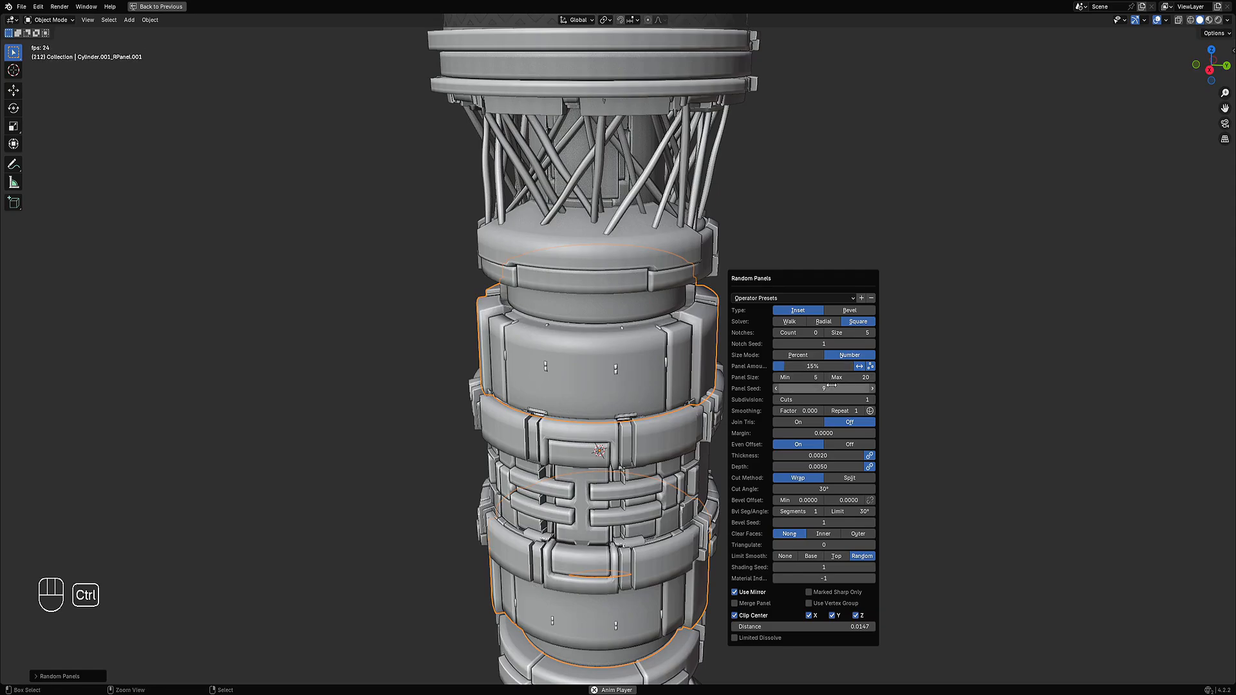
{"action": "scroll", "coordinate": [831, 387], "scroll_direction": "up", "scroll_amount": 3, "text": "ctrl"}
- Clear the band's face selection and make the upper sloped ring object the selected object
{"action": "scroll", "coordinate": [623, 384], "scroll_direction": "down", "scroll_amount": 1}
{"action": "middle_click_drag", "start_coordinate": [623, 384], "coordinate": [622, 353]}
{"action": "key", "text": "ctrl+shift+a"}
{"action": "middle_click_drag", "start_coordinate": [622, 310], "coordinate": [622, 364], "text": "shift"}
{"action": "key", "text": "shift+f"}
{"action": "left_click", "coordinate": [605, 283]}
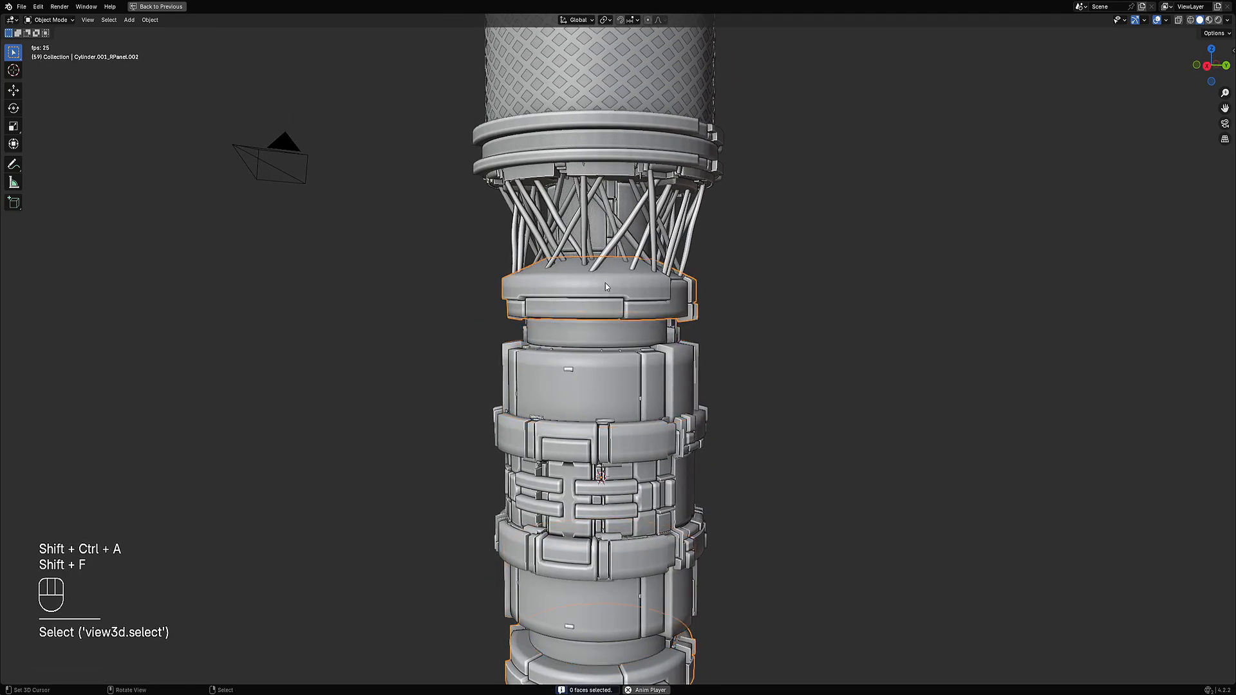
{"action": "middle_click_drag", "start_coordinate": [605, 283], "coordinate": [605, 303]}
{"action": "key", "text": "shift+f"}
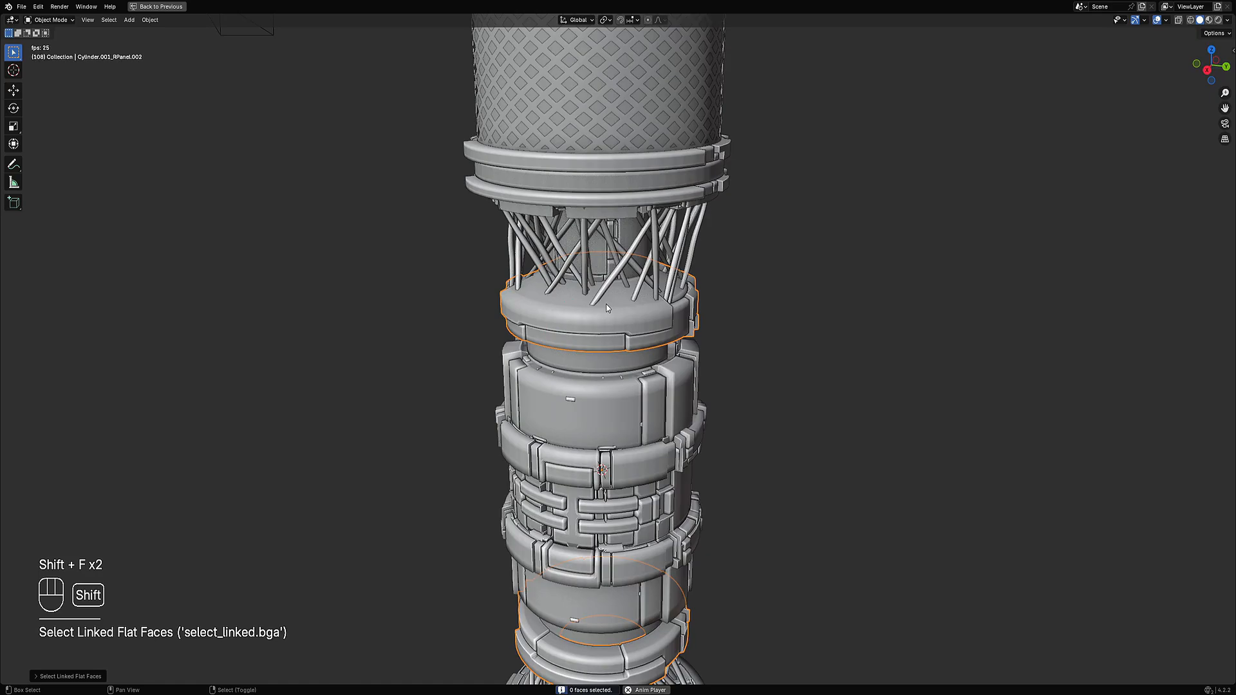
- Select the linked flat faces around the upper sloped ring and generate Random Panels on them
{"action": "key", "text": "ctrl+shift+a"}
{"action": "key", "text": "shift+f"}
{"action": "key", "text": "shift+f"}
{"action": "middle_click_drag", "start_coordinate": [543, 305], "coordinate": [588, 320]}
{"action": "key", "text": "shift+f"}
{"action": "scroll", "coordinate": [744, 284], "scroll_direction": "up", "scroll_amount": 2}
{"action": "key", "text": "shift+q"}
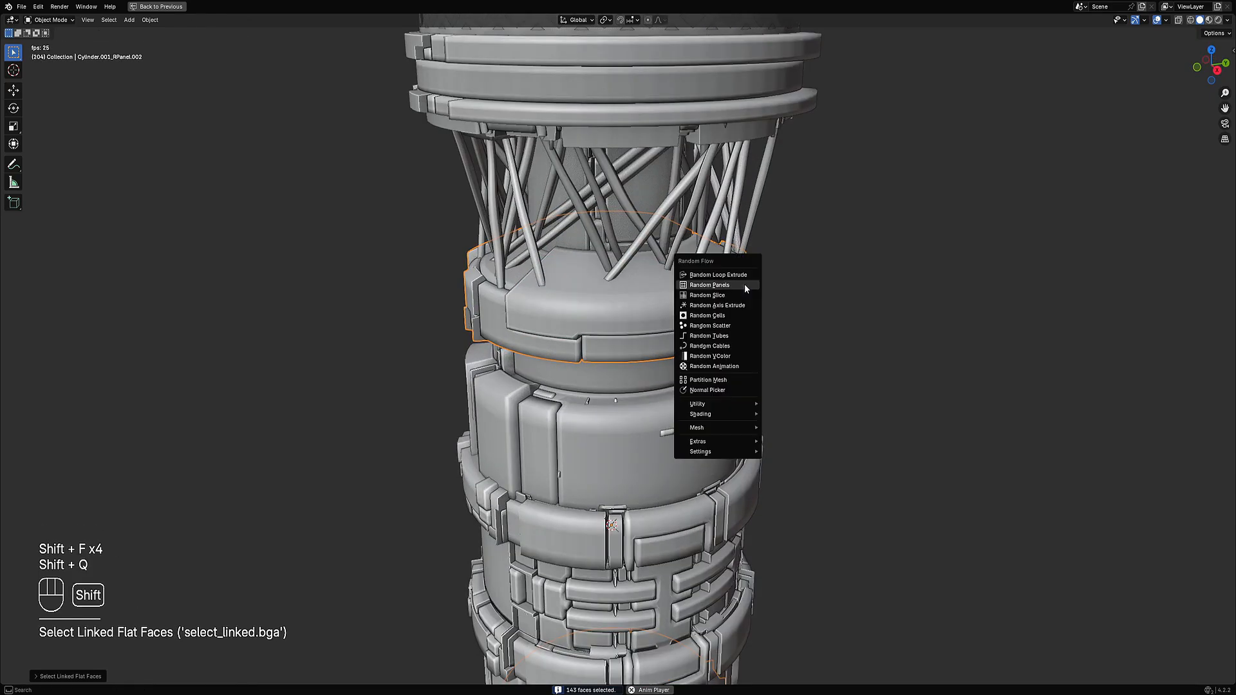
{"action": "left_click", "coordinate": [744, 285]}
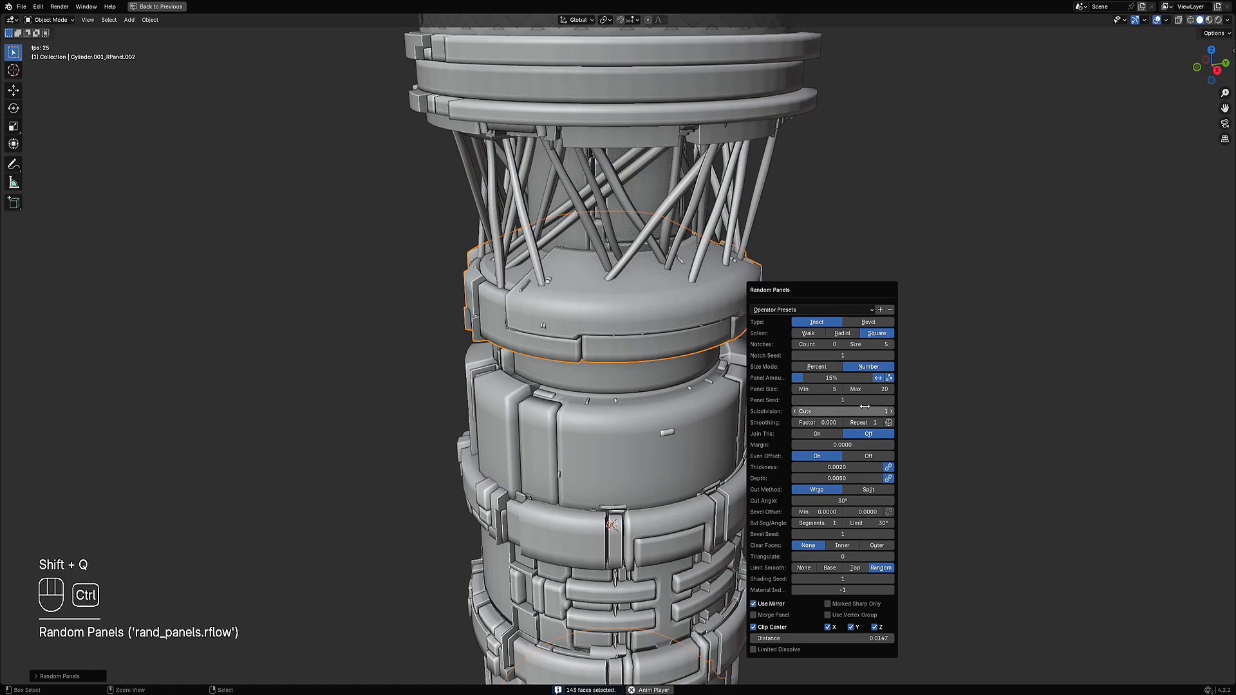
- Set the ring panels' subdivision cuts to 0 and cycle the panel seed up to 32
{"action": "scroll", "coordinate": [860, 408], "scroll_direction": "up", "scroll_amount": 1, "text": "ctrl"}
{"action": "scroll", "coordinate": [860, 408], "scroll_direction": "down", "scroll_amount": 1, "text": "ctrl"}
{"action": "scroll", "coordinate": [854, 399], "scroll_direction": "up", "scroll_amount": 3, "text": "ctrl"}
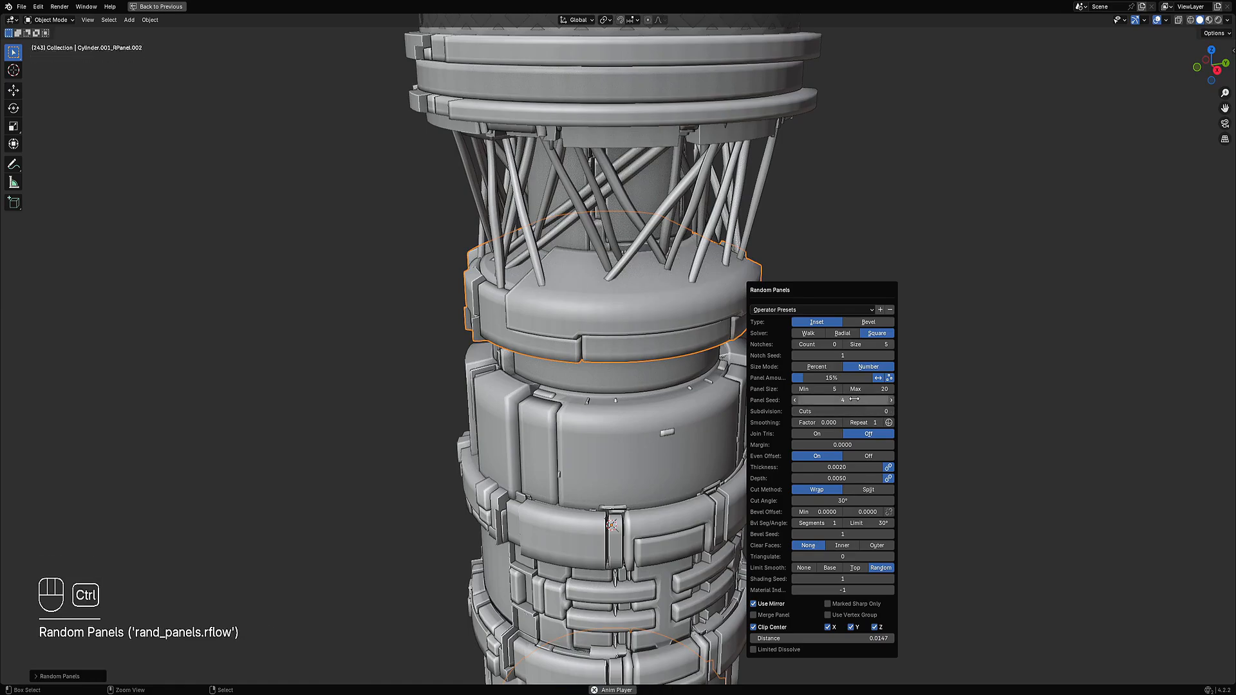
{"action": "scroll", "coordinate": [855, 400], "scroll_direction": "up", "scroll_amount": 5, "text": "ctrl"}
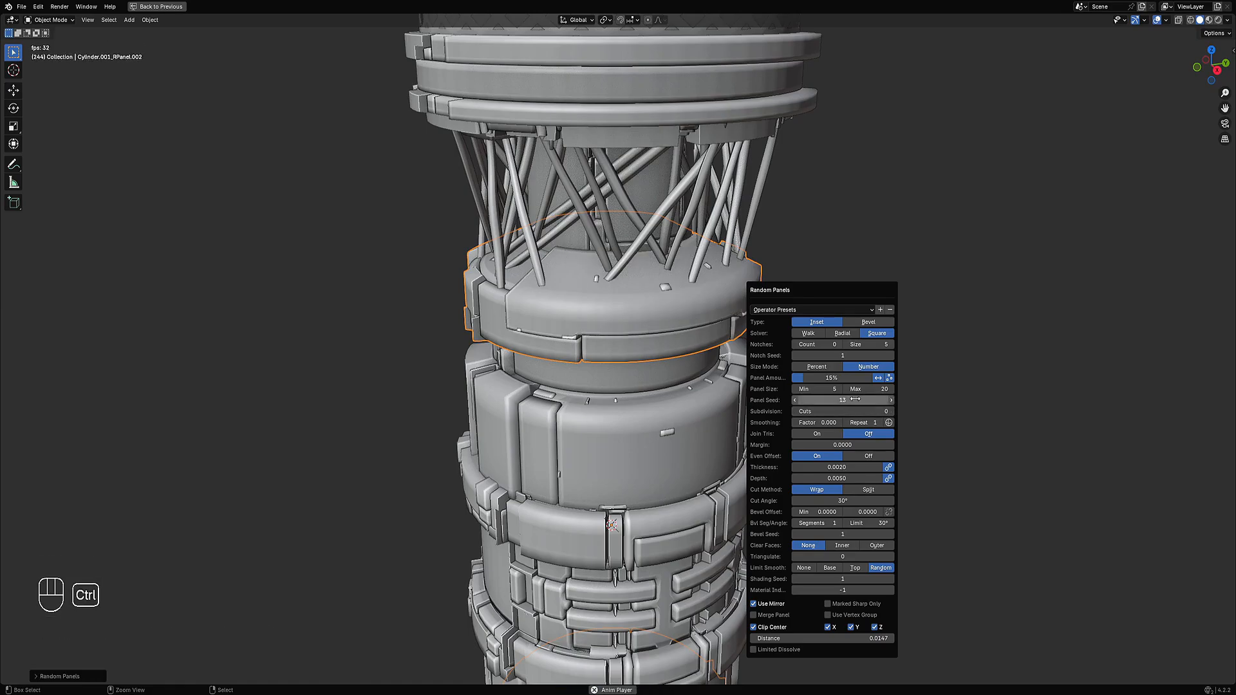
{"action": "scroll", "coordinate": [856, 399], "scroll_direction": "up", "scroll_amount": 3, "text": "ctrl"}
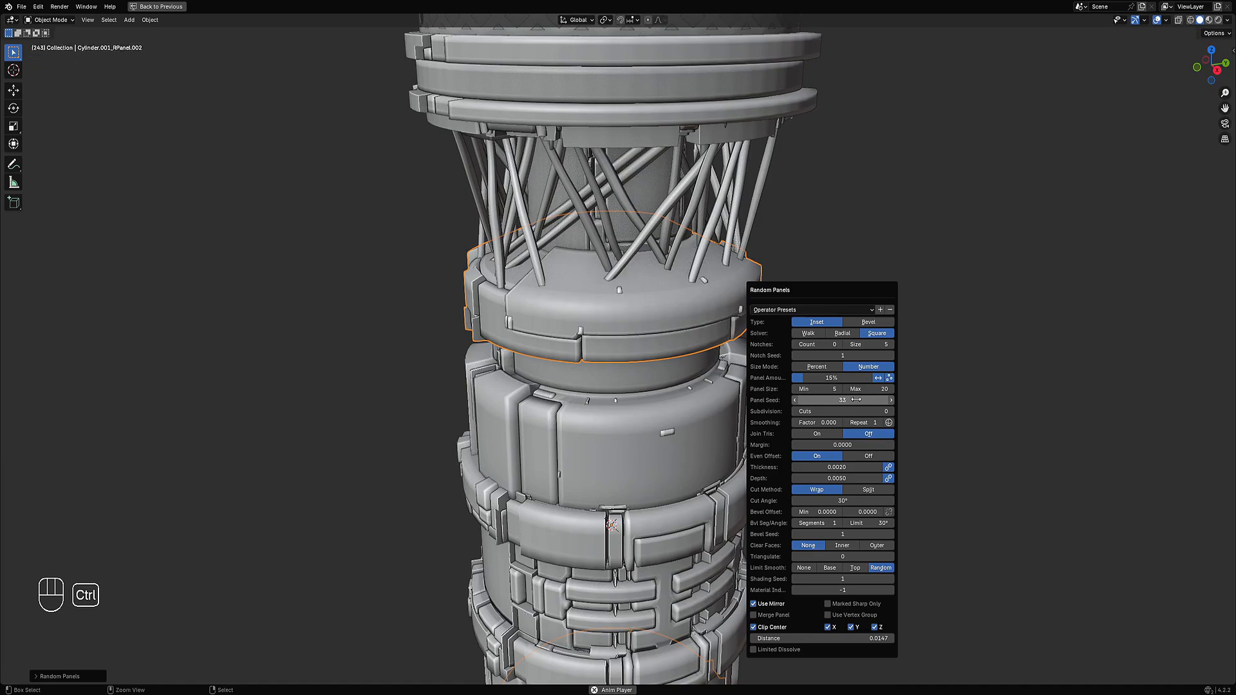
{"action": "scroll", "coordinate": [856, 400], "scroll_direction": "up", "scroll_amount": 4, "text": "ctrl"}
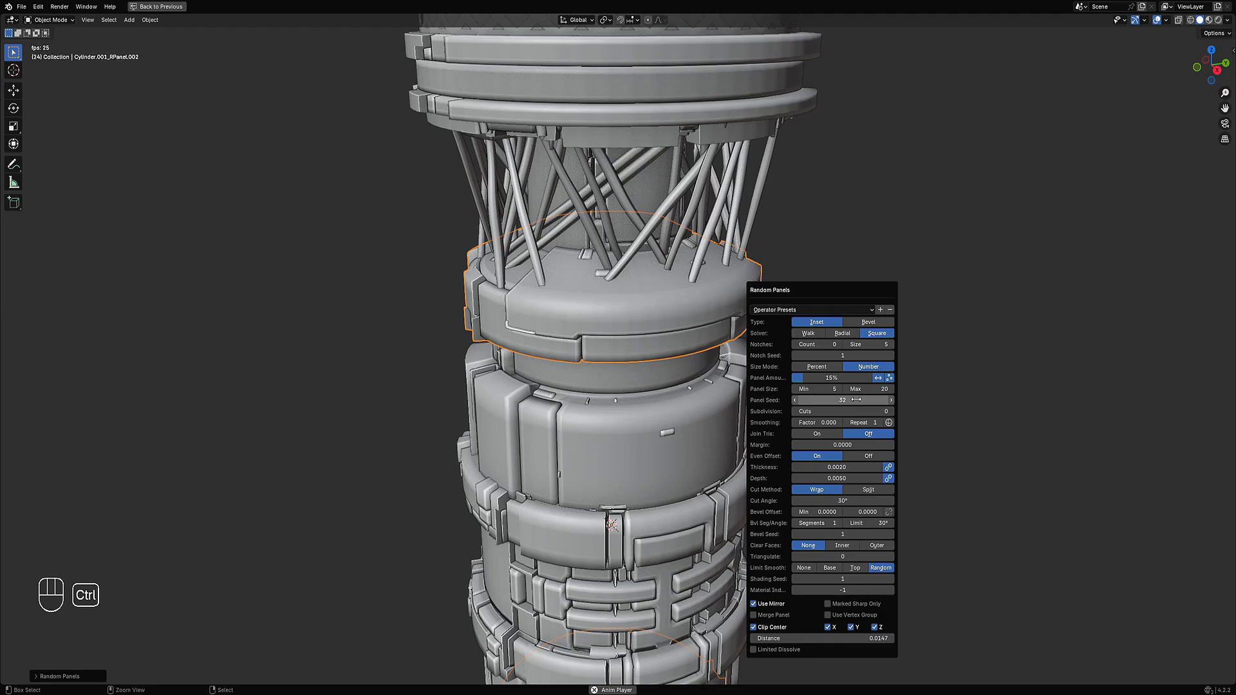
- Clear the sloped ring's face selection and select the object with the body's bands again
{"action": "scroll", "coordinate": [609, 385], "scroll_direction": "down", "scroll_amount": 5}
{"action": "middle_click_drag", "start_coordinate": [608, 385], "coordinate": [637, 387]}
{"action": "scroll", "coordinate": [608, 389], "scroll_direction": "up", "scroll_amount": 4}
{"action": "scroll", "coordinate": [664, 402], "scroll_direction": "down", "scroll_amount": 4}
{"action": "key", "text": "shift+ctrl+a"}
{"action": "middle_click_drag", "start_coordinate": [629, 191], "coordinate": [639, 354], "text": "shift"}
{"action": "scroll", "coordinate": [639, 354], "scroll_direction": "up", "scroll_amount": 1}
{"action": "right_click", "coordinate": [640, 331]}
{"action": "scroll", "coordinate": [639, 330], "scroll_direction": "up", "scroll_amount": 3}
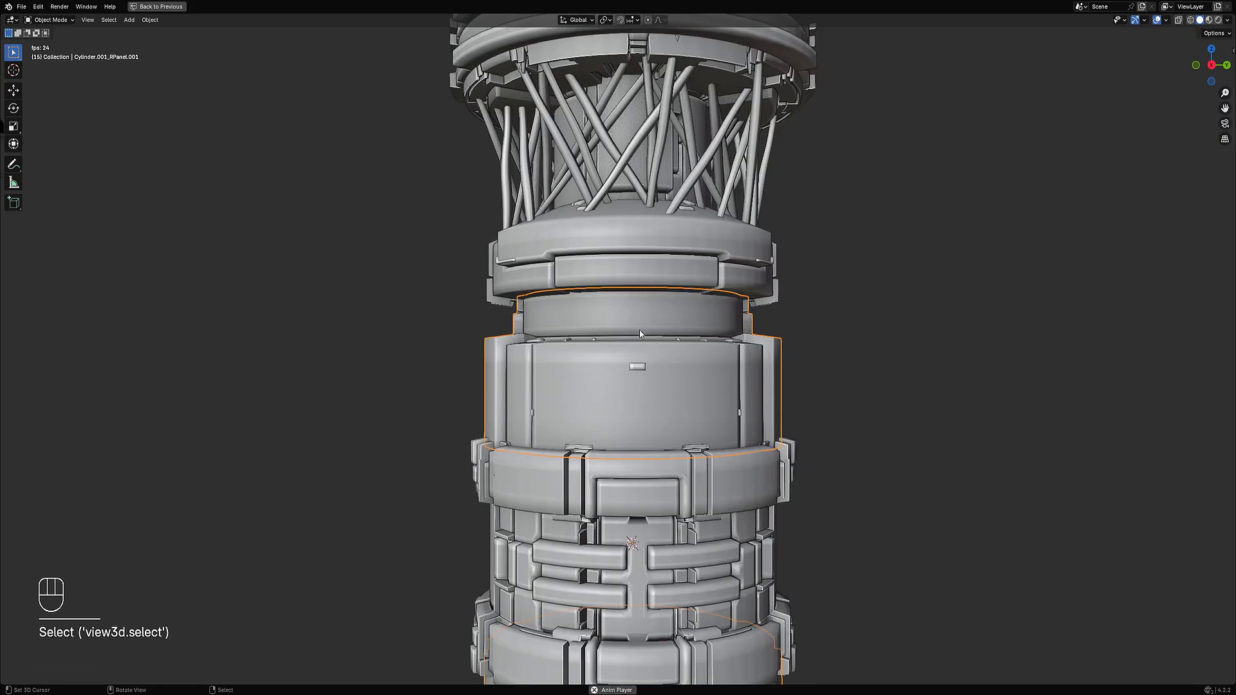
- Replace the face selection with the narrow band directly below the upper sloped ring and generate Random Panels on it
{"action": "key", "text": "shift+f"}
{"action": "key", "text": "shift+ctrl+a"}
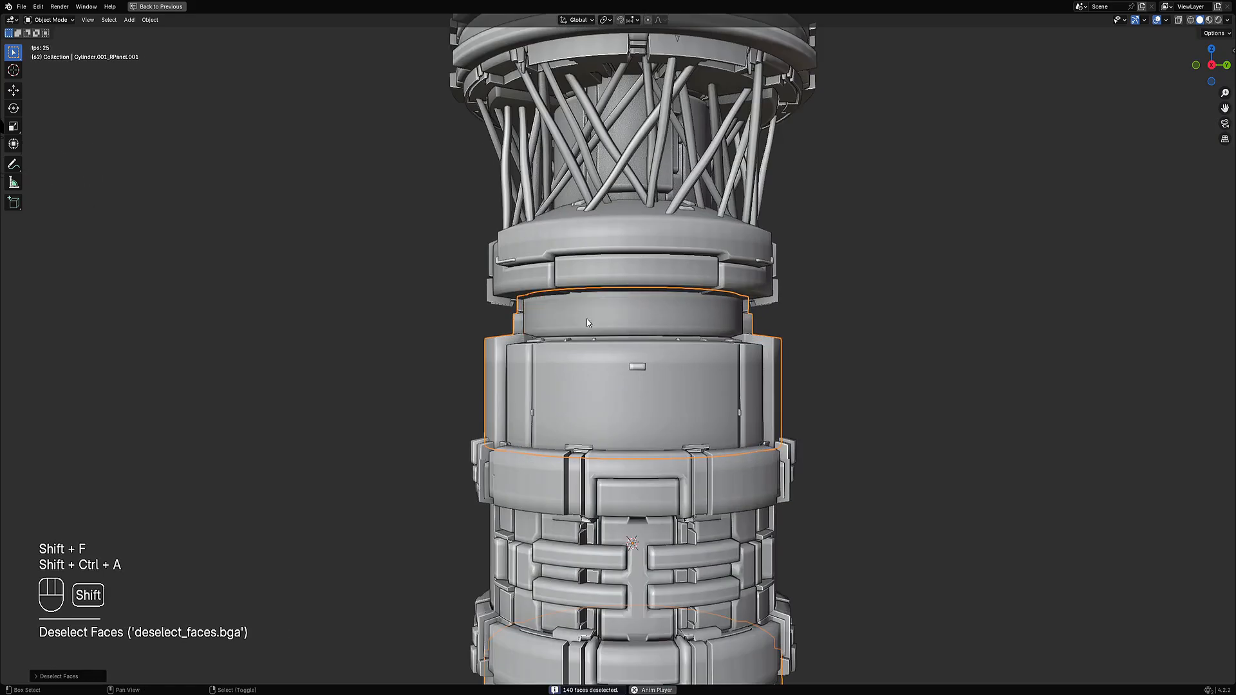
{"action": "key", "text": "shift+f"}
{"action": "key", "text": "shift+q"}
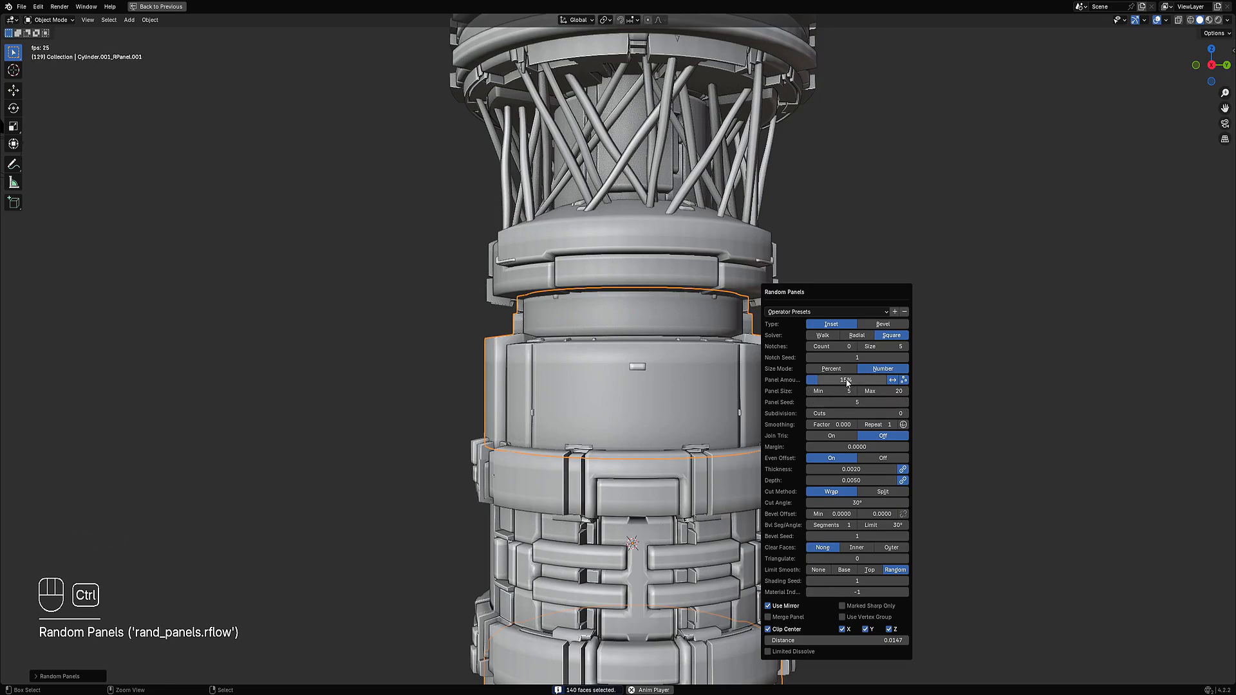
- Set the narrow band's panel amount to 40% and cycle the panel seed to 7
{"action": "mouse_move", "coordinate": [848, 382]}
{"action": "left_mouse_down"}
{"action": "mouse_move", "coordinate": [870, 382]}
{"action": "mouse_move", "coordinate": [847, 382]}
{"action": "left_mouse_up"}
{"action": "scroll", "coordinate": [847, 399], "scroll_direction": "up", "scroll_amount": 4, "text": "ctrl"}
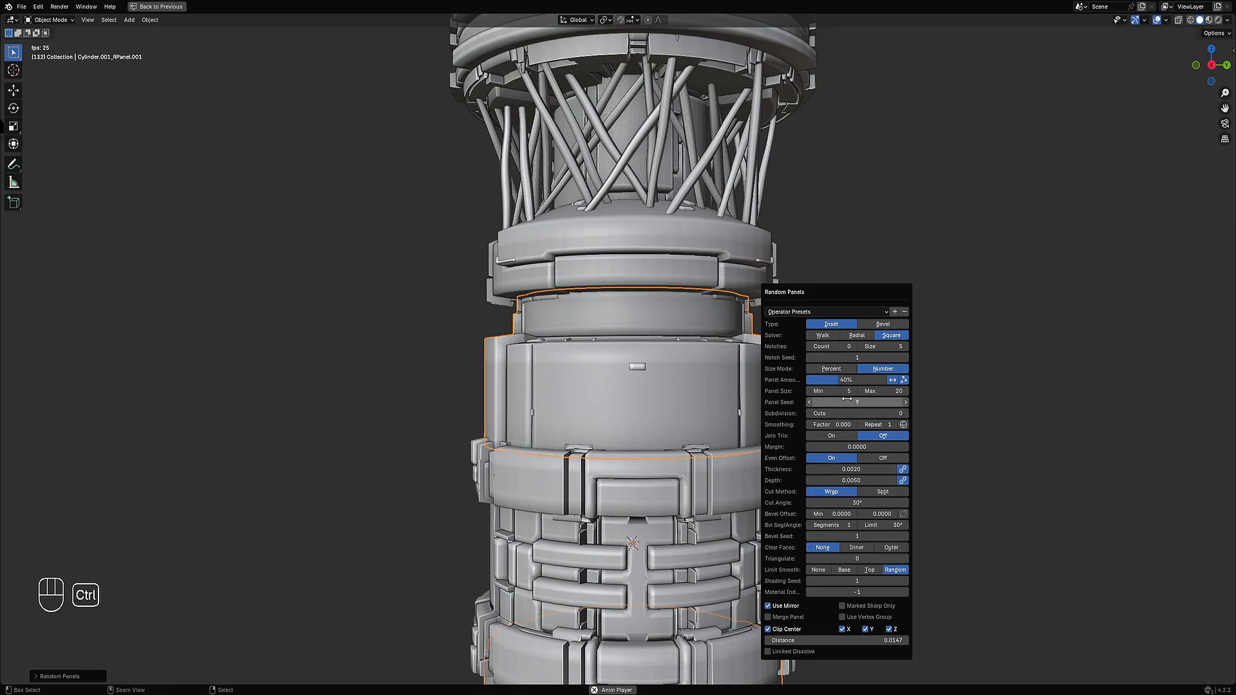
{"action": "scroll", "coordinate": [847, 399], "scroll_direction": "up", "scroll_amount": 5, "text": "ctrl"}
{"action": "scroll", "coordinate": [848, 399], "scroll_direction": "down", "scroll_amount": 3, "text": "ctrl"}
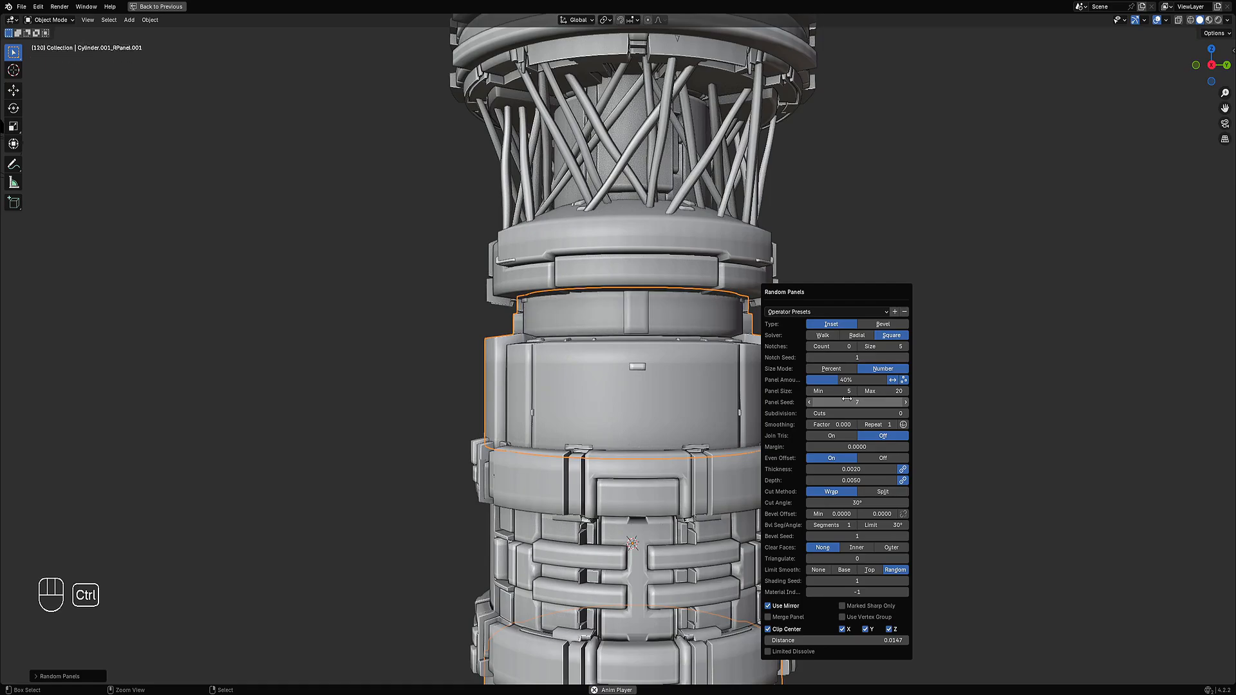
- Cycle the narrow band's panel seed to another panel layout and check it across the whole model
{"action": "scroll", "coordinate": [848, 400], "scroll_direction": "down", "scroll_amount": 3, "text": "ctrl"}
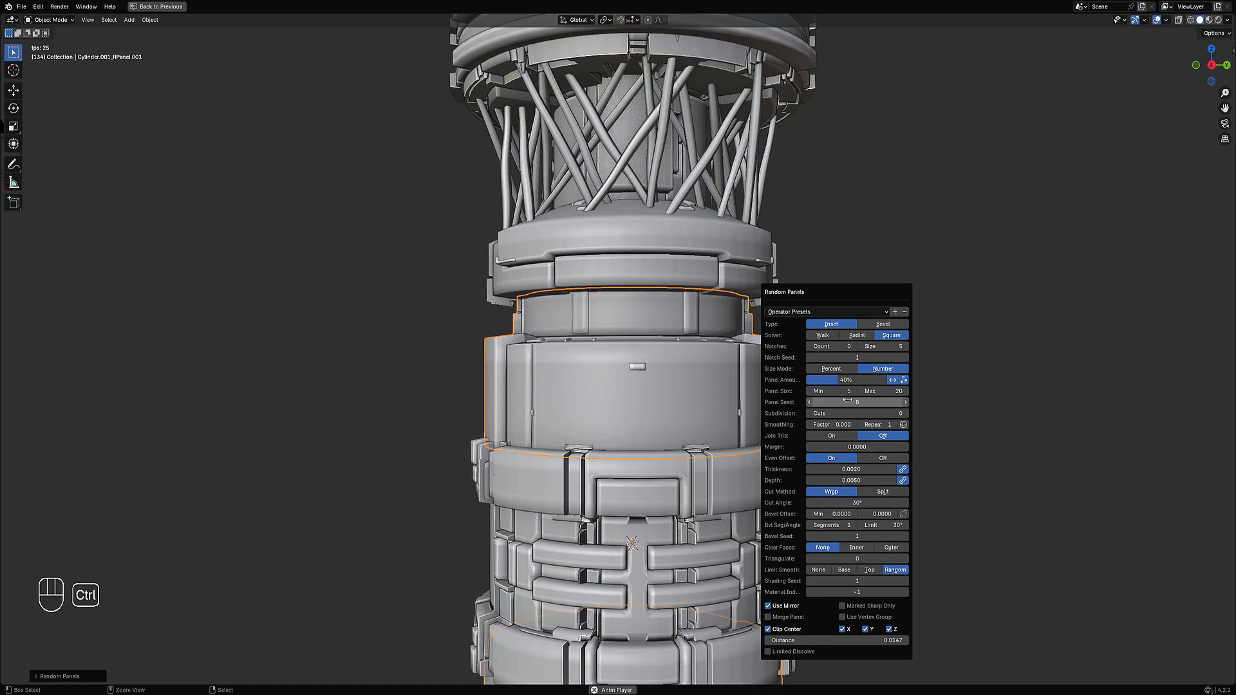
{"action": "scroll", "coordinate": [599, 335], "scroll_direction": "down", "scroll_amount": 4}
{"action": "middle_click_drag", "start_coordinate": [586, 328], "coordinate": [626, 333]}
{"action": "scroll", "coordinate": [699, 366], "scroll_direction": "down", "scroll_amount": 2}
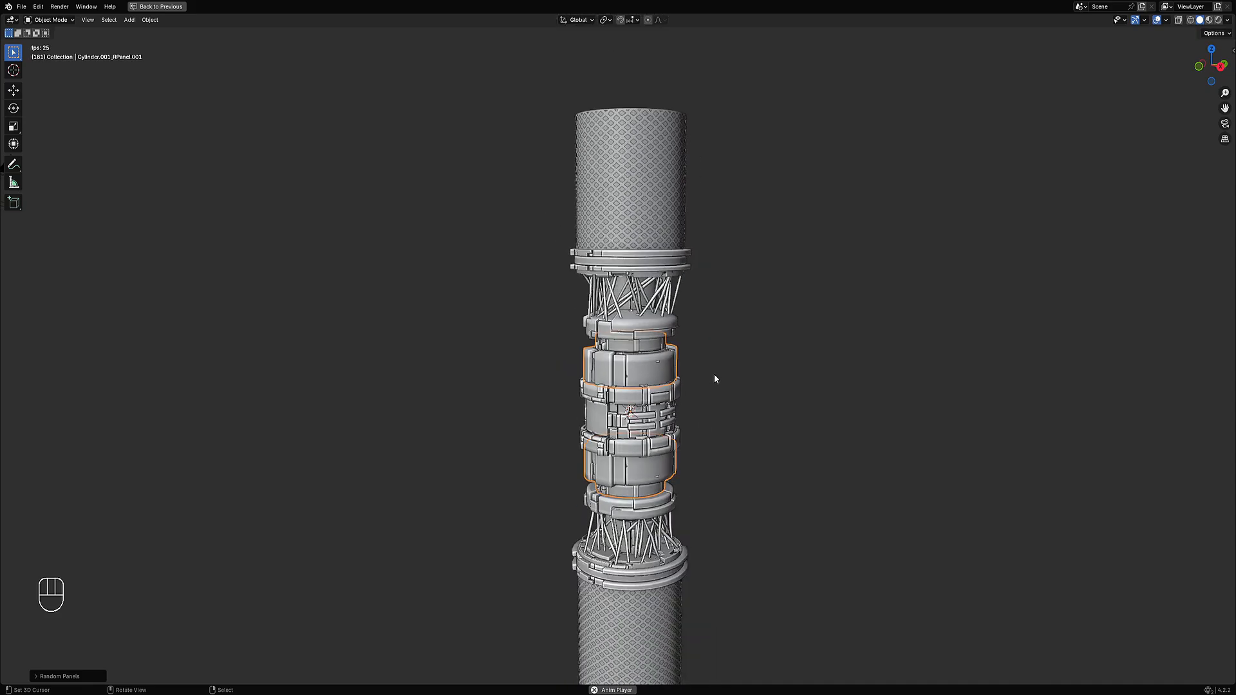
{"action": "mouse_move", "coordinate": [714, 373]}
{"action": "middle_mouse_down"}
{"action": "mouse_move", "coordinate": [699, 358]}
{"action": "mouse_move", "coordinate": [762, 369]}
{"action": "mouse_move", "coordinate": [717, 365]}
{"action": "middle_mouse_up"}
{"action": "scroll", "coordinate": [628, 330], "scroll_direction": "up", "scroll_amount": 3}
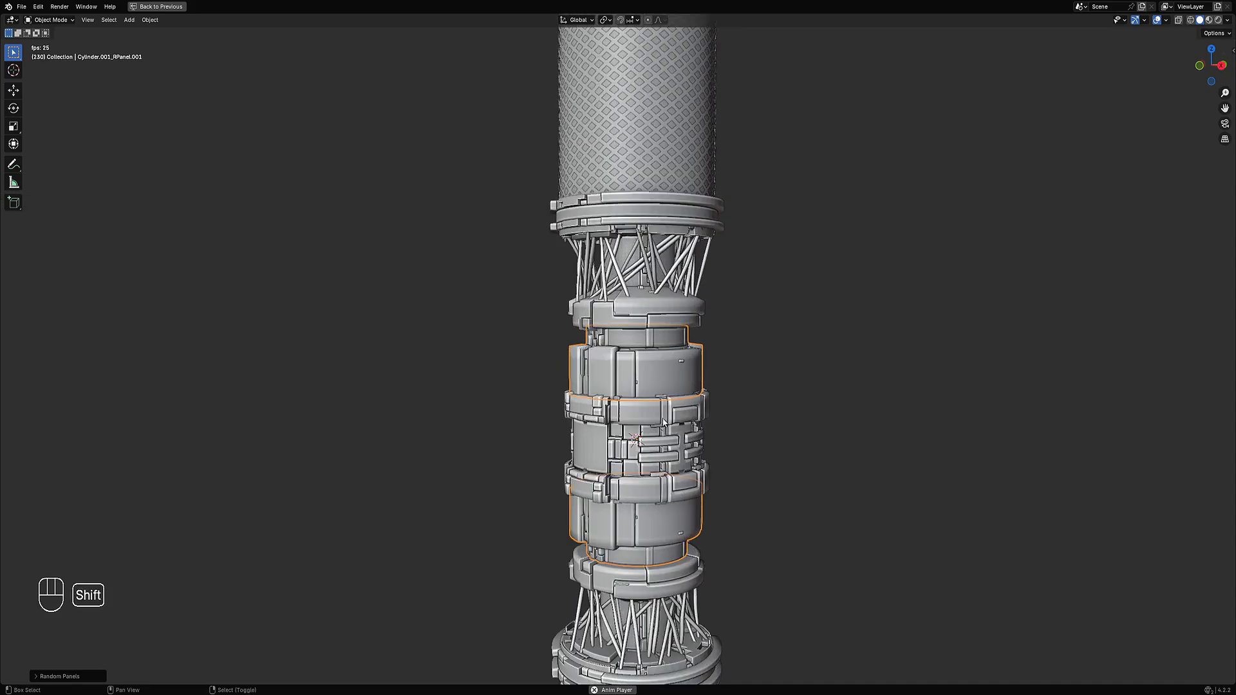
{"action": "middle_click_drag", "start_coordinate": [627, 331], "coordinate": [592, 331]}
- Select the central panelled object, replace its face selection with the large plain square plate, and generate Random Panels on it
{"action": "left_click", "coordinate": [587, 331]}
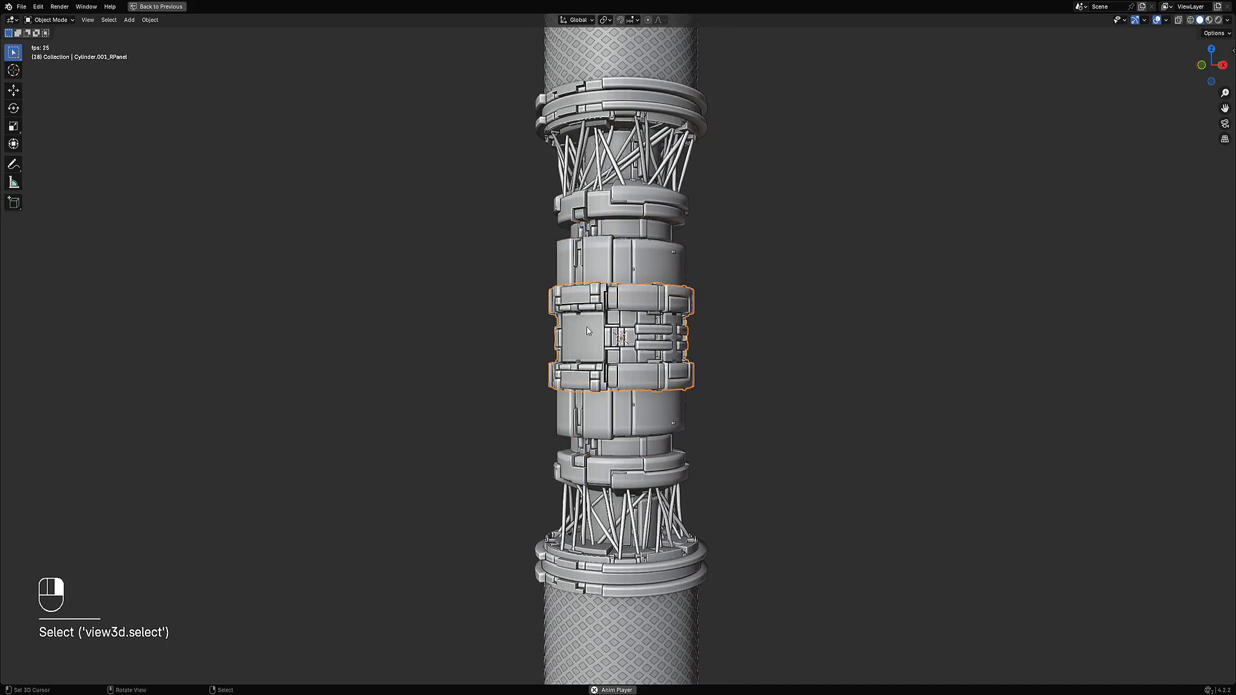
{"action": "scroll", "coordinate": [586, 328], "scroll_direction": "up", "scroll_amount": 4}
{"action": "key", "text": "ctrl+shift+a"}
{"action": "key", "text": "shift+f"}
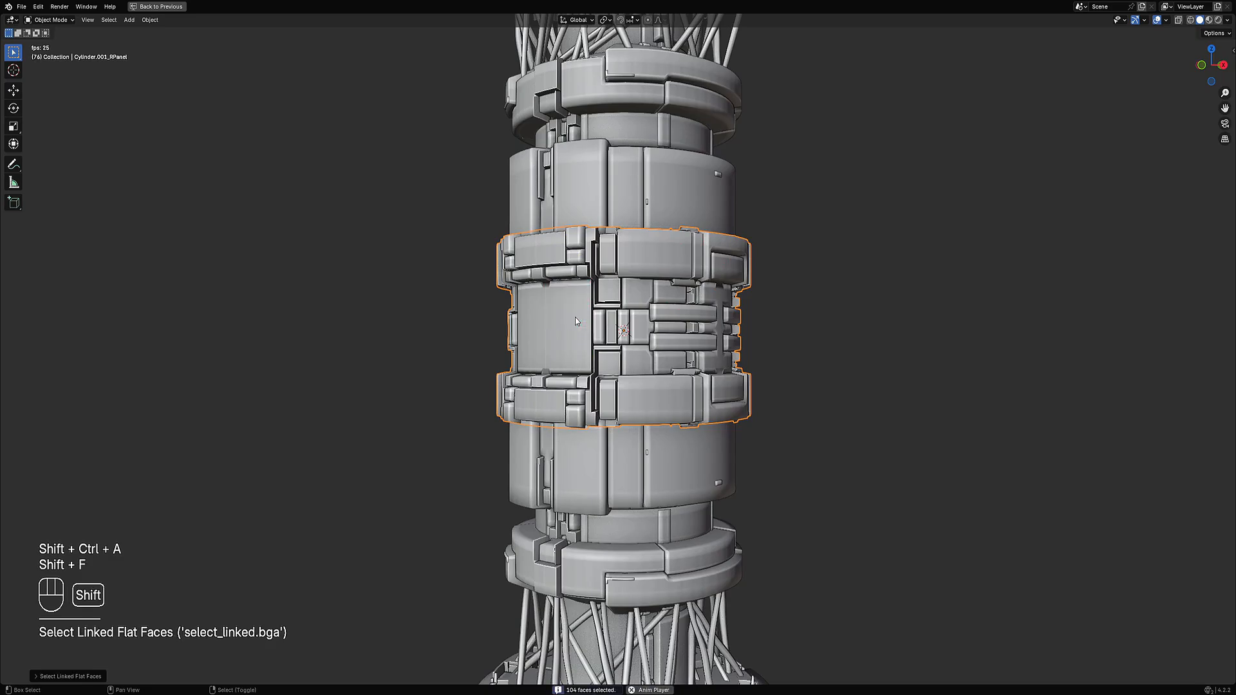
{"action": "key", "text": "shift+q"}
{"action": "left_click", "coordinate": [669, 307]}
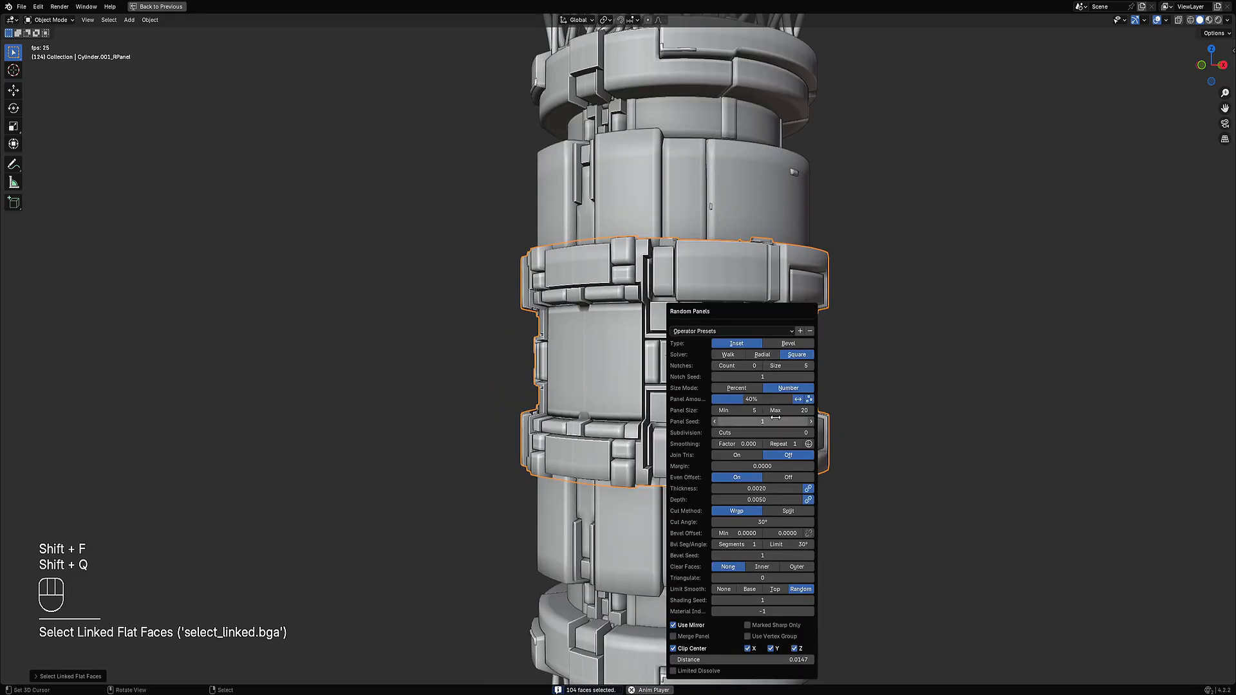
- Cycle the square plate's panel seed up past 20 and set its subdivision cuts to 1
{"action": "scroll", "coordinate": [777, 421], "scroll_direction": "up", "scroll_amount": 5, "text": "ctrl"}
{"action": "scroll", "coordinate": [777, 421], "scroll_direction": "up", "scroll_amount": 11, "text": "ctrl"}
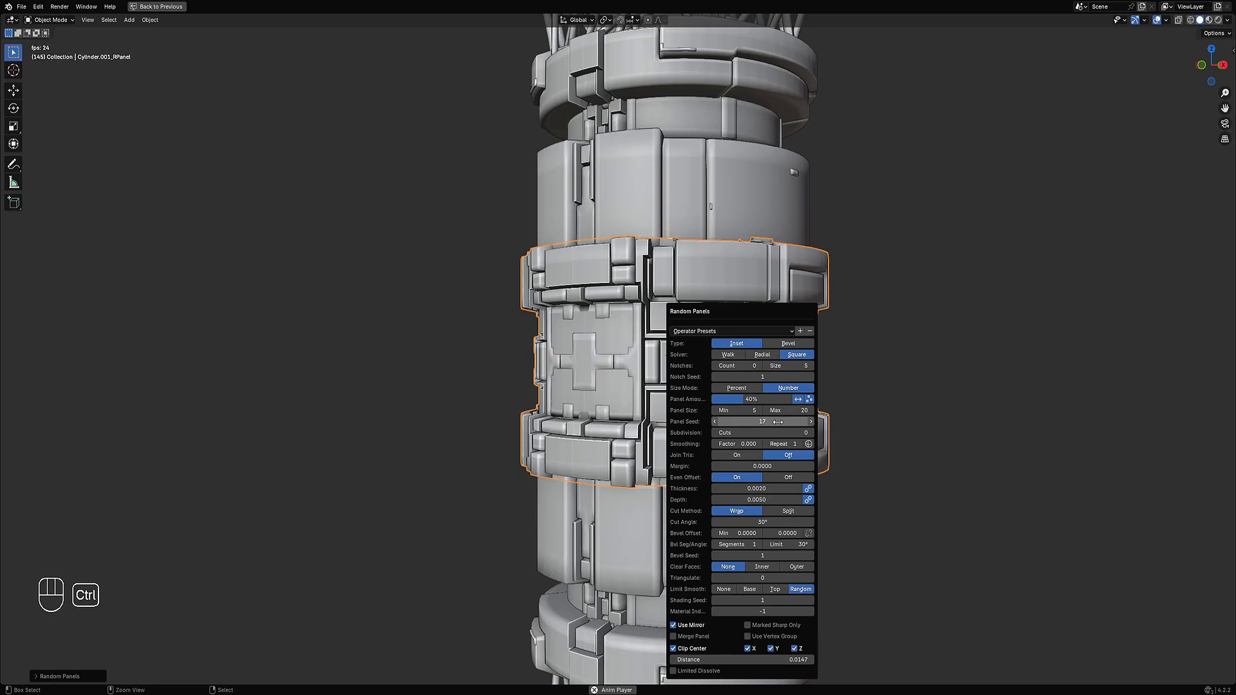
{"action": "scroll", "coordinate": [778, 421], "scroll_direction": "up", "scroll_amount": 2, "text": "ctrl"}
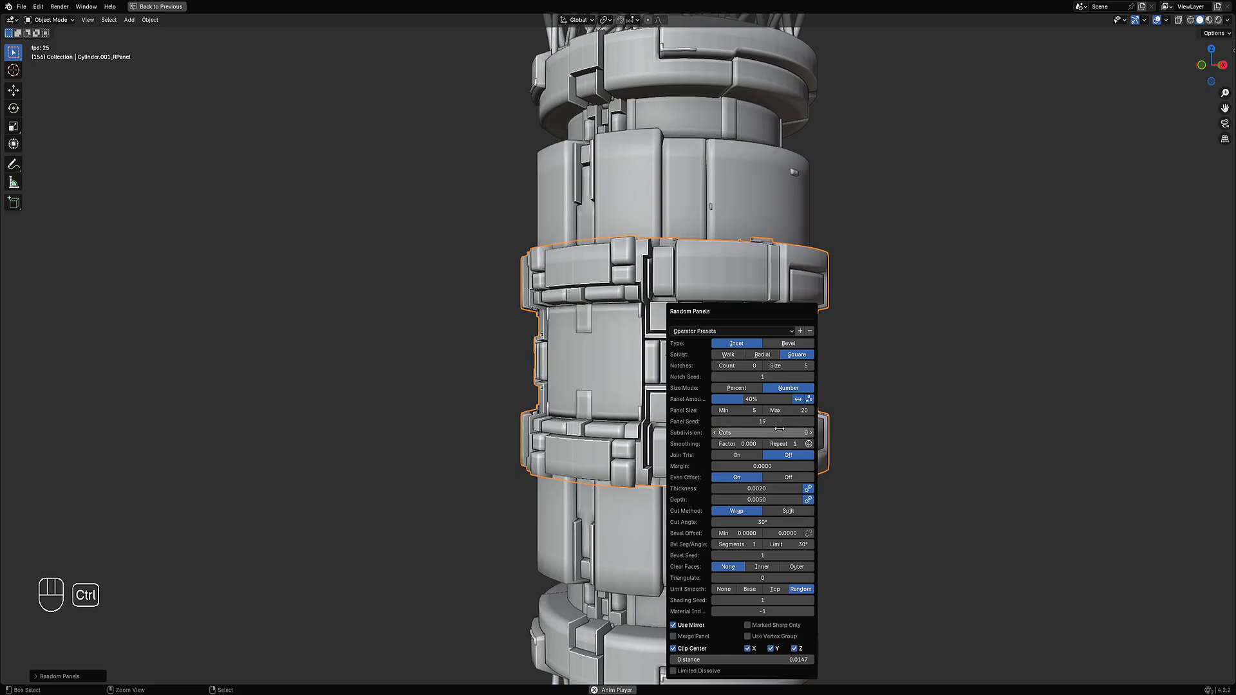
{"action": "scroll", "coordinate": [779, 431], "scroll_direction": "up", "scroll_amount": 1, "text": "ctrl"}
{"action": "scroll", "coordinate": [777, 421], "scroll_direction": "up", "scroll_amount": 3, "text": "ctrl"}
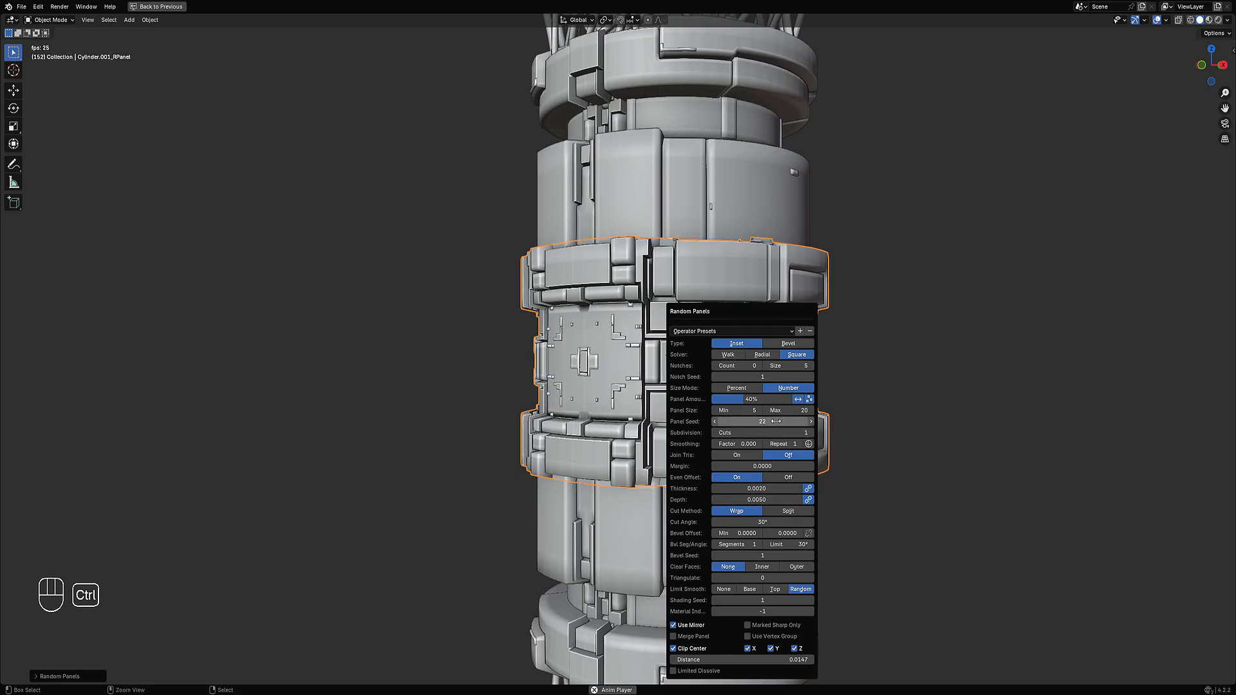
{"action": "scroll", "coordinate": [776, 421], "scroll_direction": "up", "scroll_amount": 1, "text": "ctrl"}
- Reduce the square plate's panel amount to about 15% and cycle the panel seed to 33
{"action": "left_click_drag", "start_coordinate": [765, 401], "coordinate": [728, 401]}
{"action": "scroll", "coordinate": [751, 422], "scroll_direction": "up", "scroll_amount": 2, "text": "ctrl"}
{"action": "scroll", "coordinate": [751, 422], "scroll_direction": "down", "scroll_amount": 1, "text": "ctrl"}
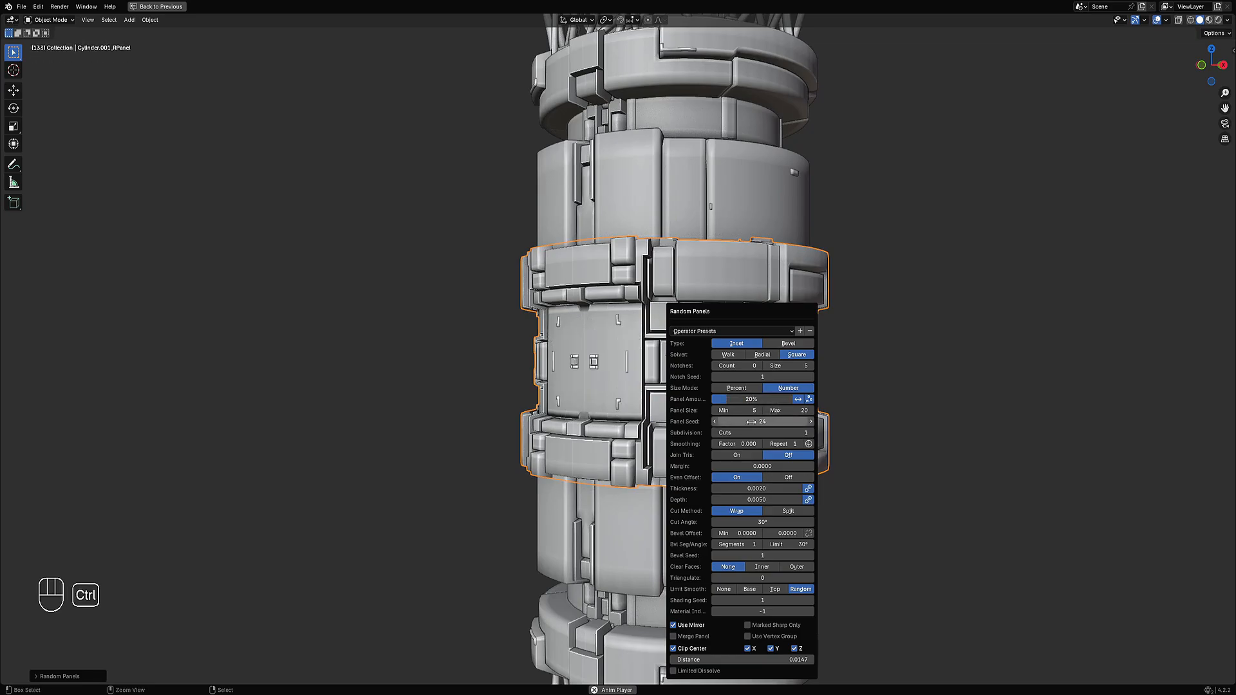
{"action": "scroll", "coordinate": [751, 421], "scroll_direction": "up", "scroll_amount": 1, "text": "ctrl"}
{"action": "scroll", "coordinate": [751, 422], "scroll_direction": "down", "scroll_amount": 1, "text": "ctrl"}
{"action": "left_click_drag", "start_coordinate": [745, 402], "coordinate": [737, 401]}
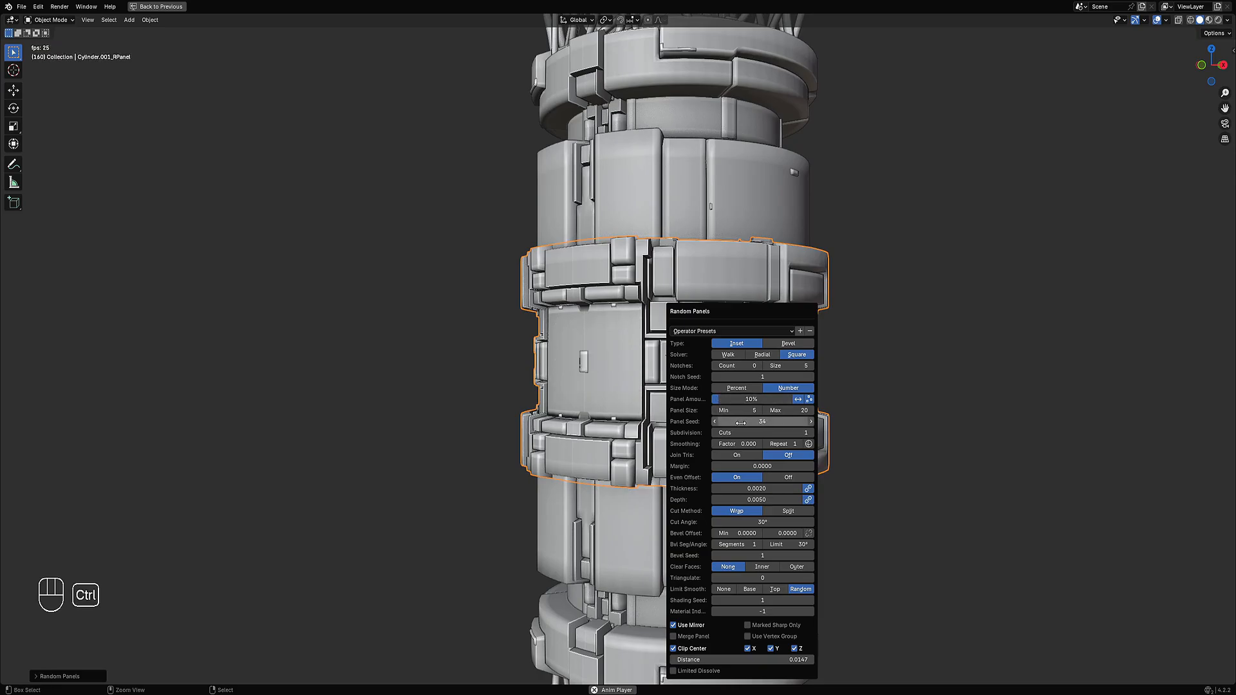
{"action": "scroll", "coordinate": [741, 423], "scroll_direction": "down", "scroll_amount": 2, "text": "ctrl"}
{"action": "left_click_drag", "start_coordinate": [727, 404], "coordinate": [711, 403]}
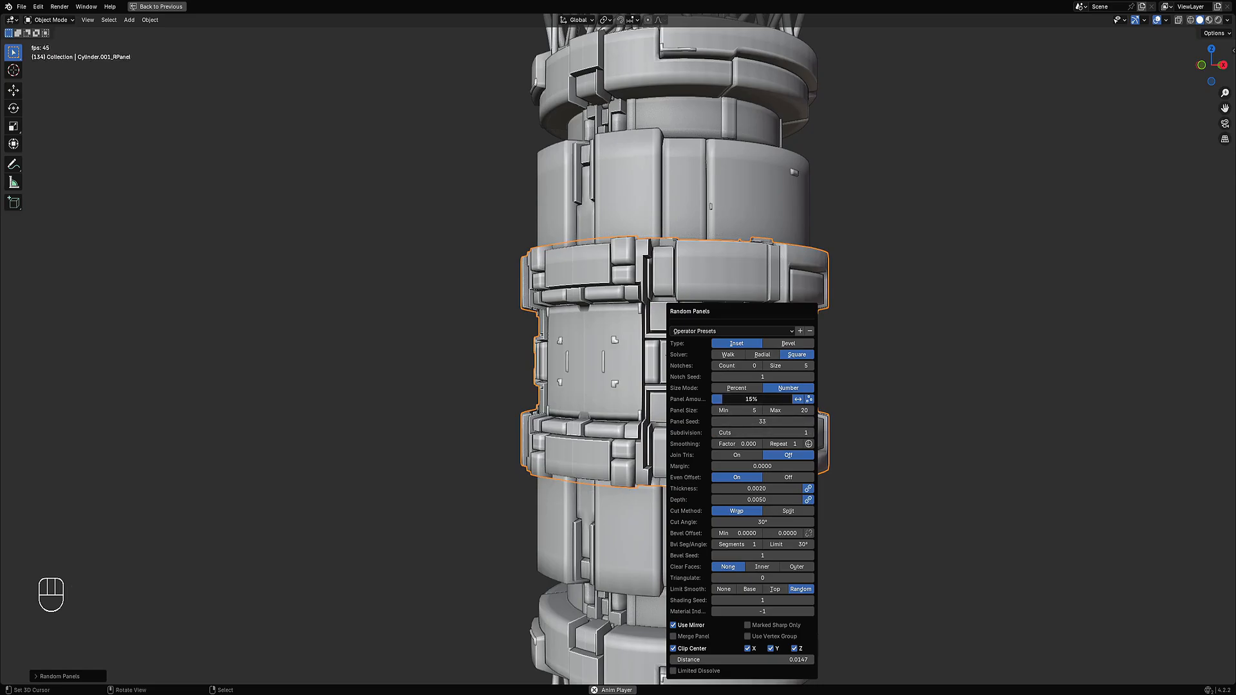
- Deselect the central object and select the grooved double ring at the base of the upper patterned cylinder
{"action": "scroll", "coordinate": [625, 406], "scroll_direction": "down", "scroll_amount": 3}
{"action": "middle_click_drag", "start_coordinate": [631, 403], "coordinate": [660, 370]}
{"action": "scroll", "coordinate": [682, 391], "scroll_direction": "up", "scroll_amount": 3}
{"action": "scroll", "coordinate": [683, 411], "scroll_direction": "down", "scroll_amount": 3}
{"action": "scroll", "coordinate": [659, 370], "scroll_direction": "down", "scroll_amount": 2}
{"action": "key", "text": "alt+a"}
{"action": "middle_click_drag", "start_coordinate": [655, 282], "coordinate": [652, 452], "text": "shift"}
{"action": "scroll", "coordinate": [653, 452], "scroll_direction": "up", "scroll_amount": 2}
{"action": "right_click", "coordinate": [655, 324]}
{"action": "middle_click_drag", "start_coordinate": [655, 324], "coordinate": [693, 347], "text": "shift"}
{"action": "scroll", "coordinate": [663, 349], "scroll_direction": "up", "scroll_amount": 4}
- Clear the double ring's existing face selection and run Deselect Faces on it
{"action": "key", "text": "Tab"}
{"action": "key", "text": "alt+a"}
{"action": "scroll", "coordinate": [664, 351], "scroll_direction": "down", "scroll_amount": 5}
{"action": "scroll", "coordinate": [694, 347], "scroll_direction": "up", "scroll_amount": 3}
{"action": "key", "text": "Tab"}
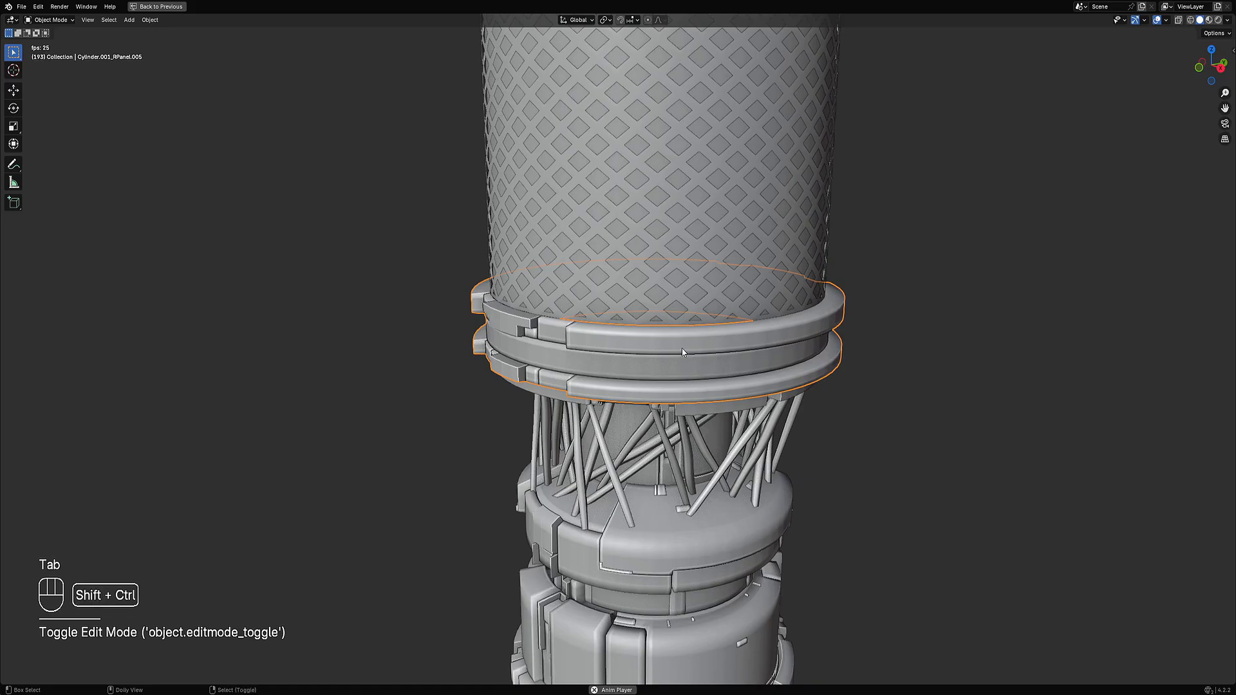
{"action": "key", "text": "shift+ctrl+a"}
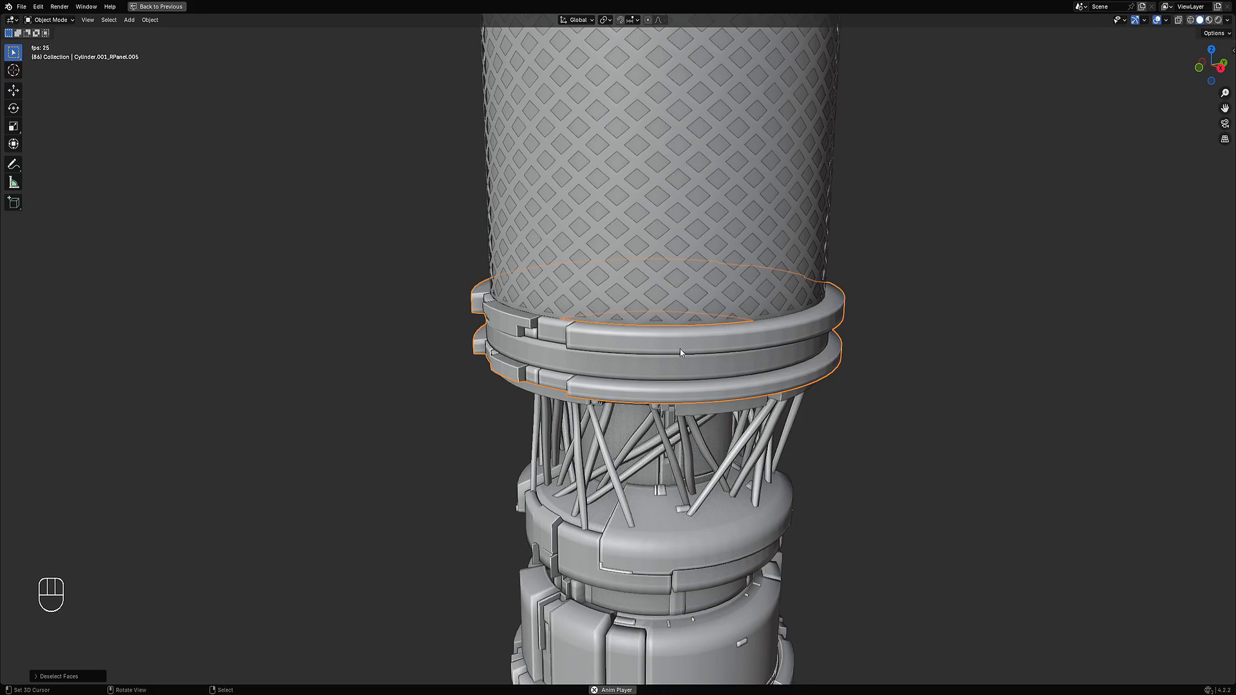
{"action": "key", "text": "shift+ctrl+a"}
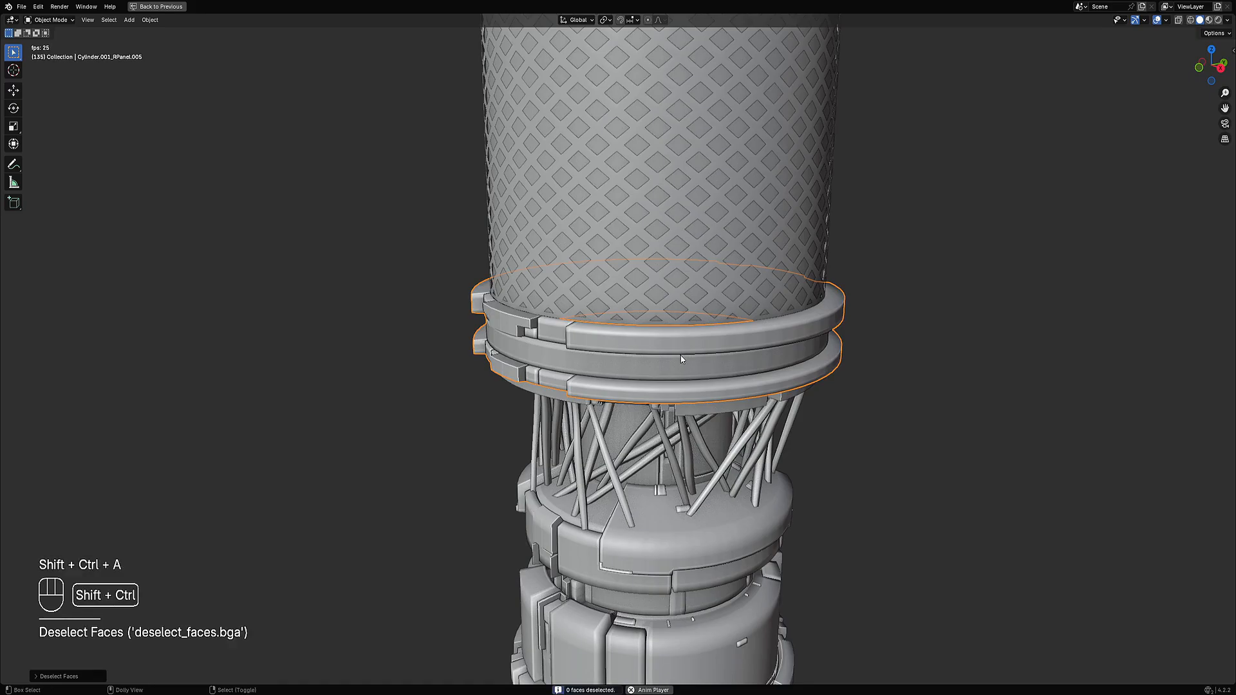
- Select all faces of the double ring, then clear them with Deselect Faces
{"action": "key", "text": "Tab"}
{"action": "key", "text": "a"}
{"action": "key", "text": "Tab"}
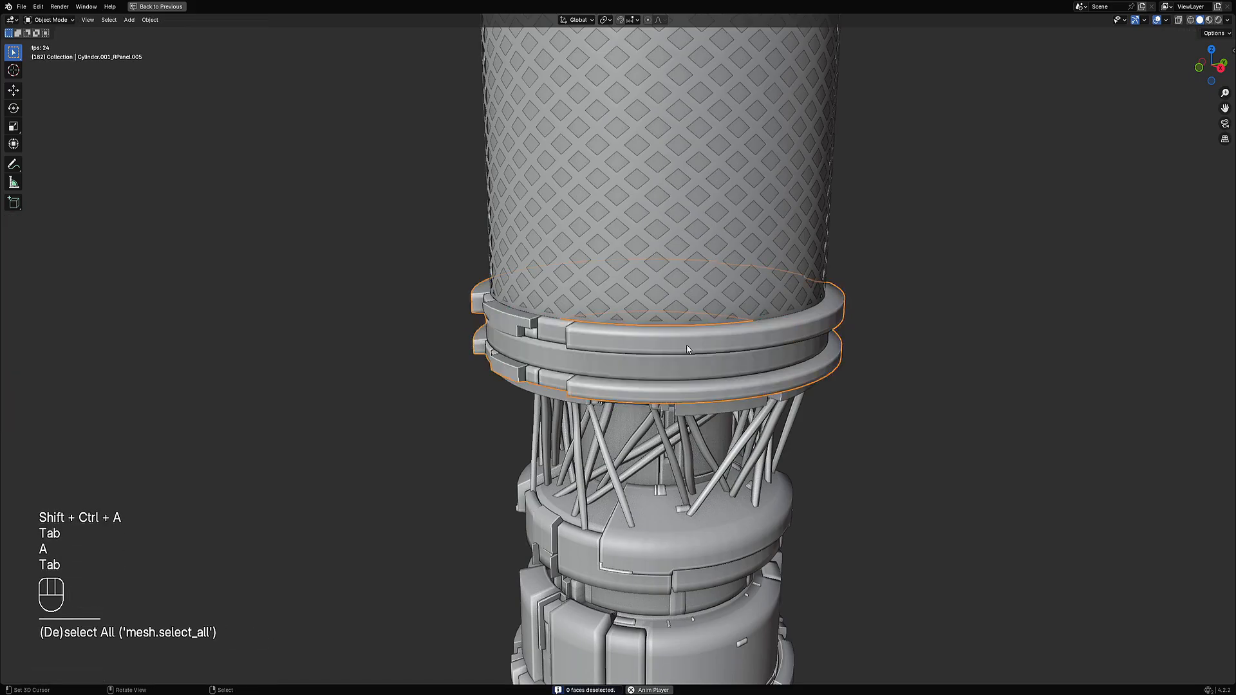
{"action": "mouse_move", "coordinate": [687, 349]}
{"action": "middle_mouse_down"}
{"action": "mouse_move", "coordinate": [673, 332]}
{"action": "mouse_move", "coordinate": [689, 336]}
{"action": "middle_mouse_up"}
{"action": "key", "text": "Tab"}
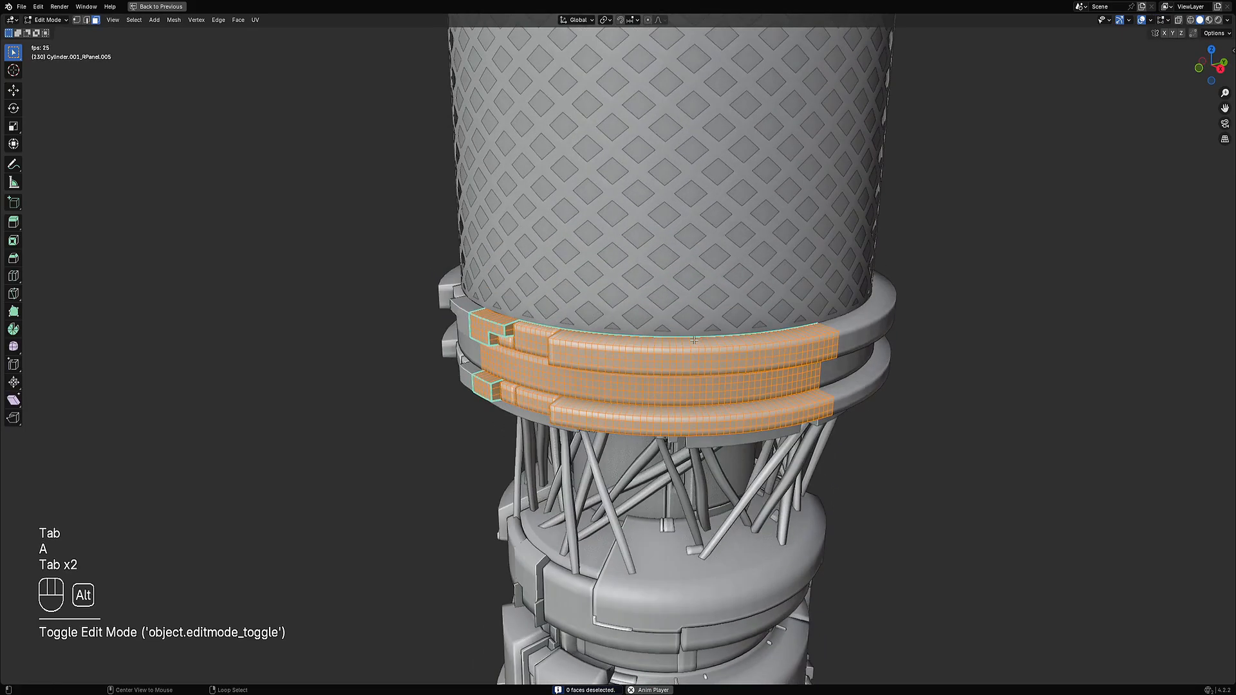
{"action": "key", "text": "Tab"}
{"action": "key", "text": "shift+ctrl+a"}
- Select the linked flat faces of the double ring's outer bands and middle groove and generate Random Panels on them
{"action": "key", "text": "shift+f"}
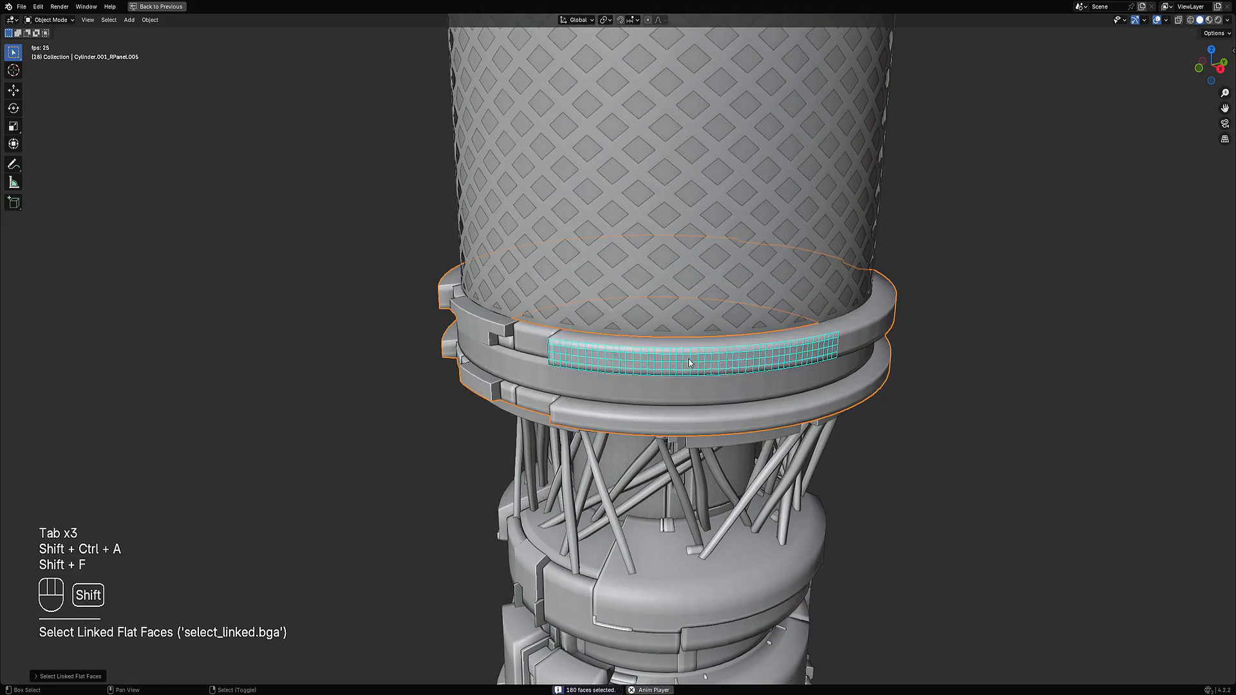
{"action": "key", "text": "shift+f"}
{"action": "middle_click_drag", "start_coordinate": [692, 380], "coordinate": [696, 350]}
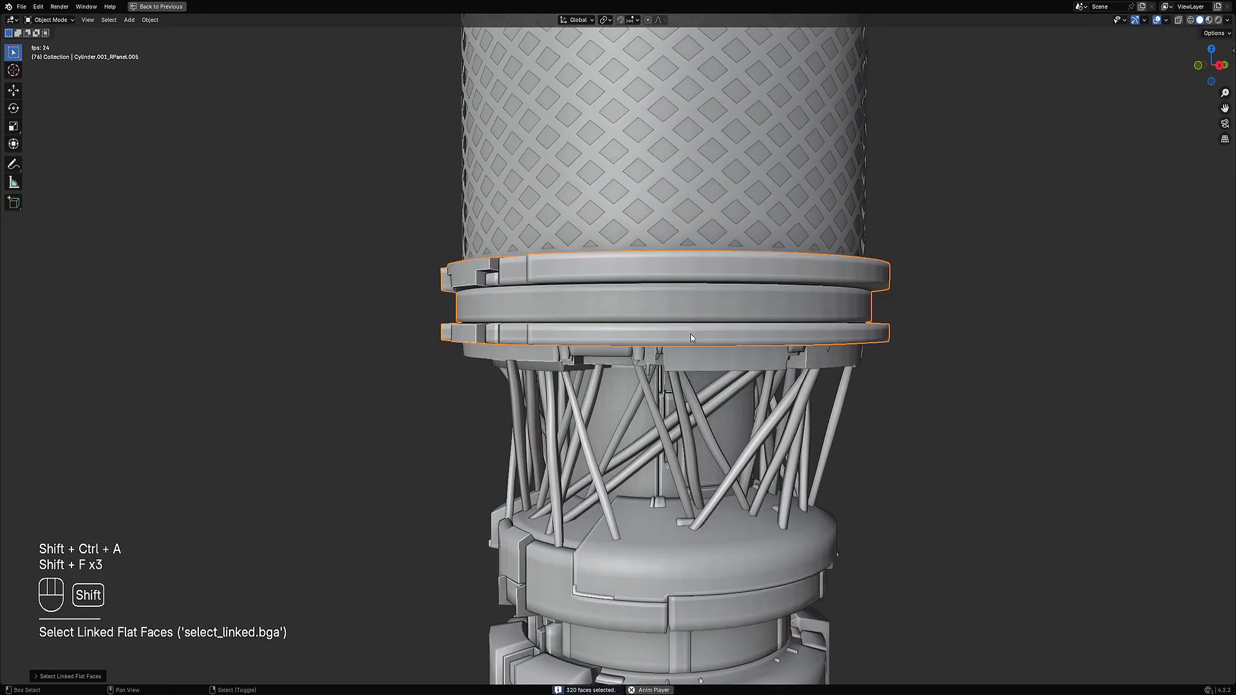
{"action": "key", "text": "shift+f"}
{"action": "key", "text": "shift+f"}
{"action": "key", "text": "shift+q"}
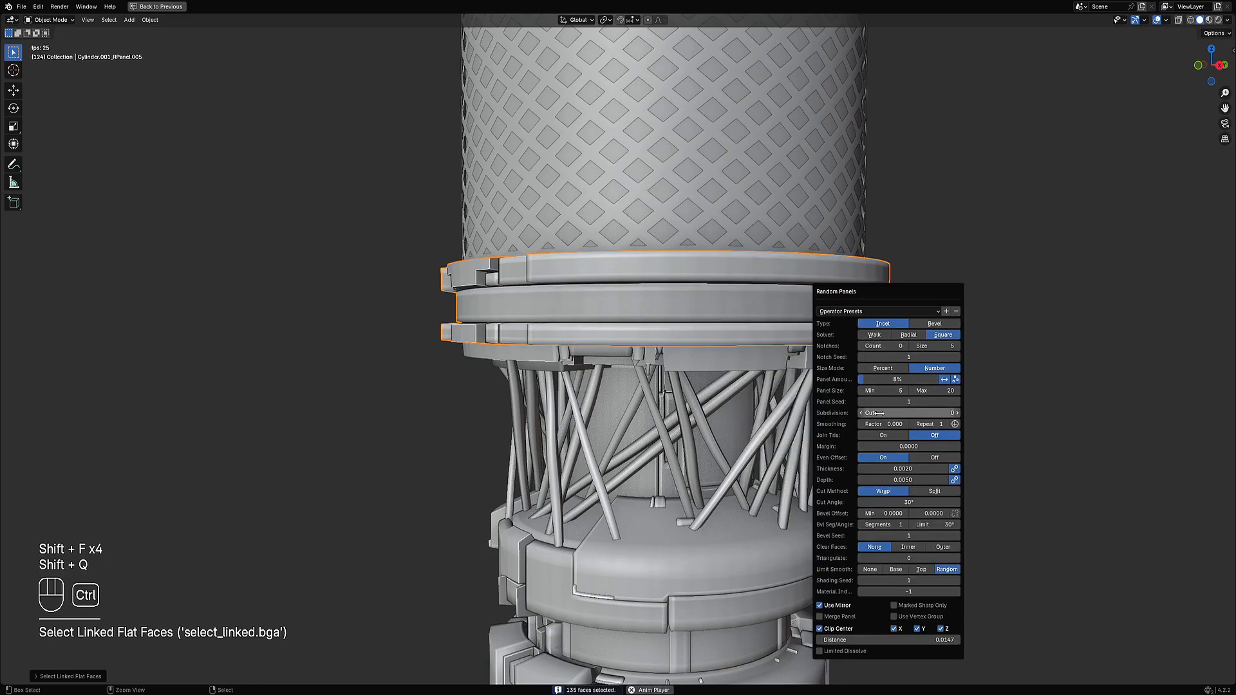
- Set the ring panels' seed to 4, subdivision cuts to 1, thickness to 0 and depth to 0.0040, and increase the panel amount
{"action": "scroll", "coordinate": [880, 413], "scroll_direction": "up", "scroll_amount": 1, "text": "ctrl"}
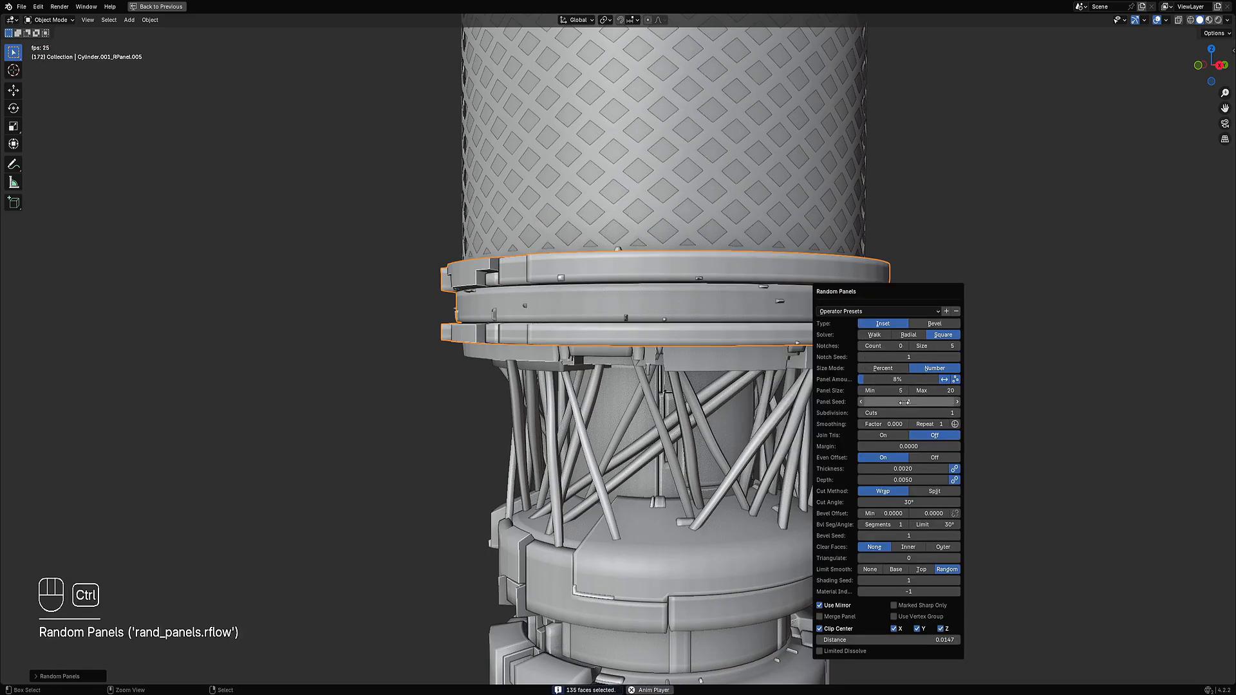
{"action": "scroll", "coordinate": [906, 403], "scroll_direction": "down", "scroll_amount": 2, "text": "ctrl"}
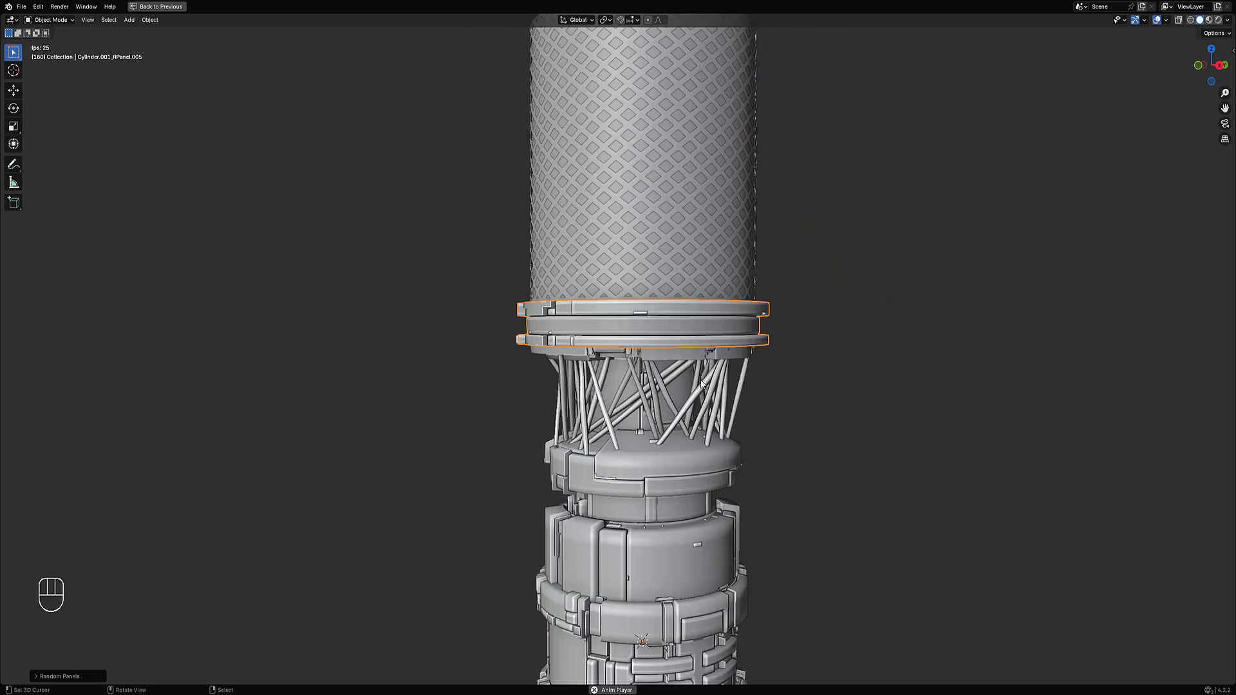
{"action": "key", "text": "F9"}
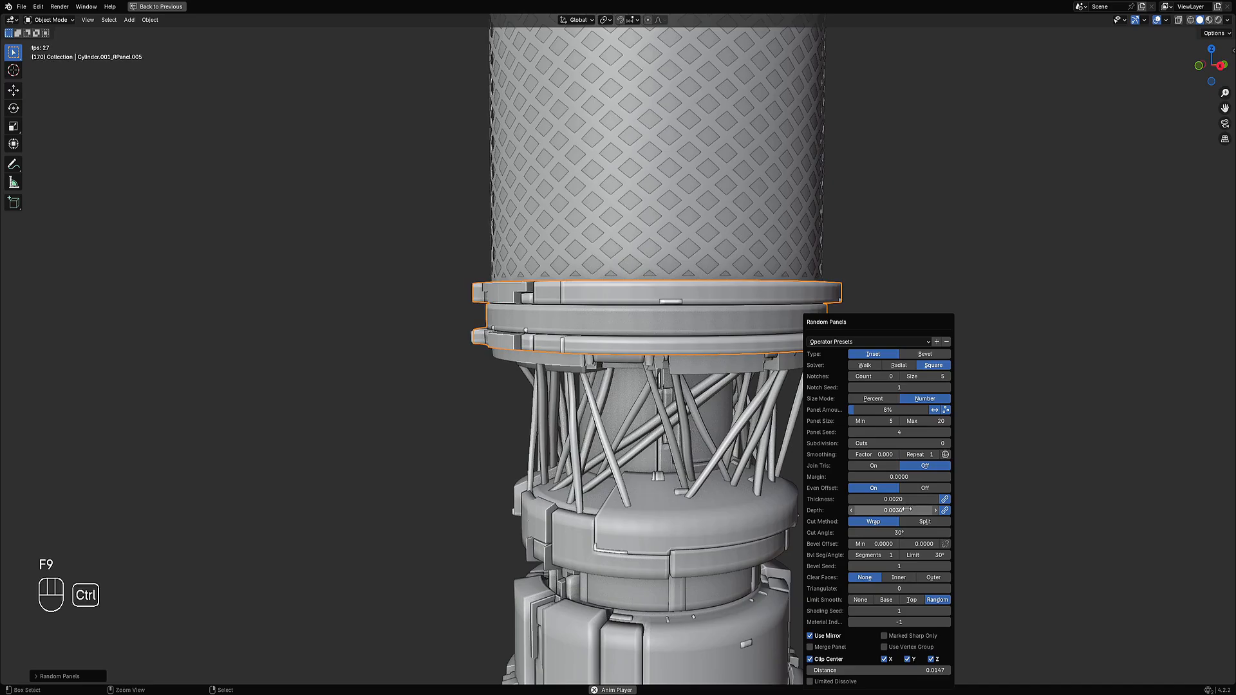
{"action": "scroll", "coordinate": [906, 510], "scroll_direction": "up", "scroll_amount": 1, "text": "ctrl"}
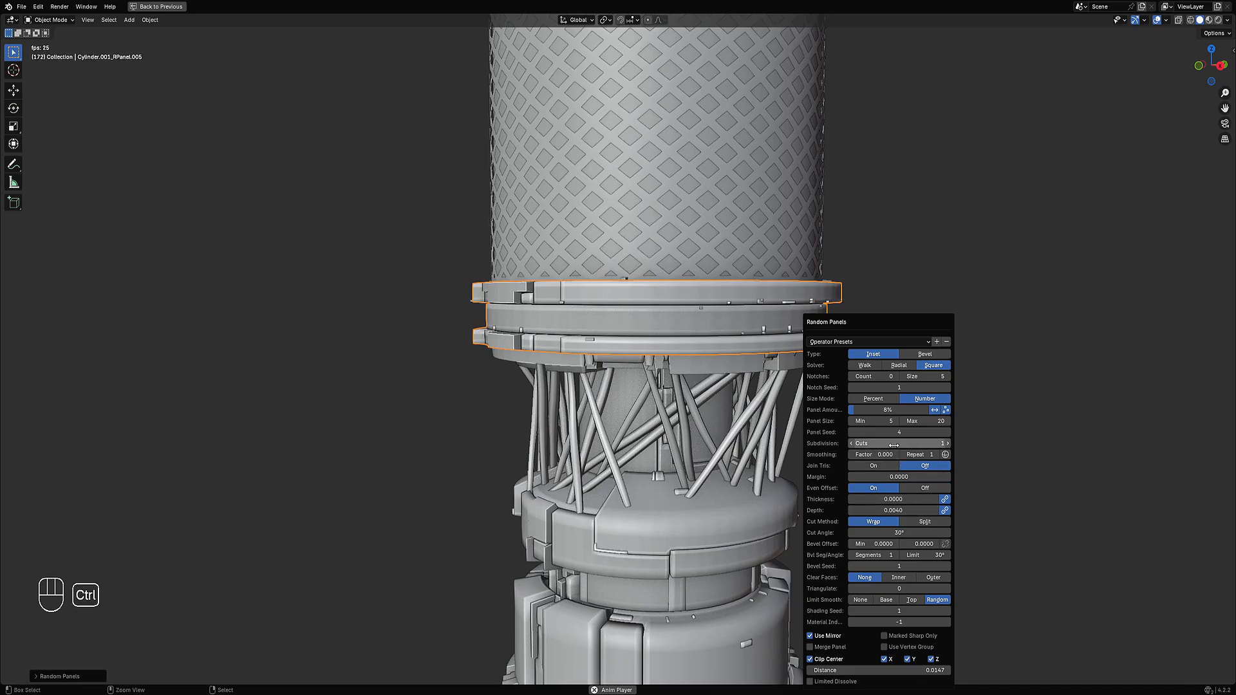
{"action": "left_click_drag", "start_coordinate": [868, 410], "coordinate": [889, 410]}
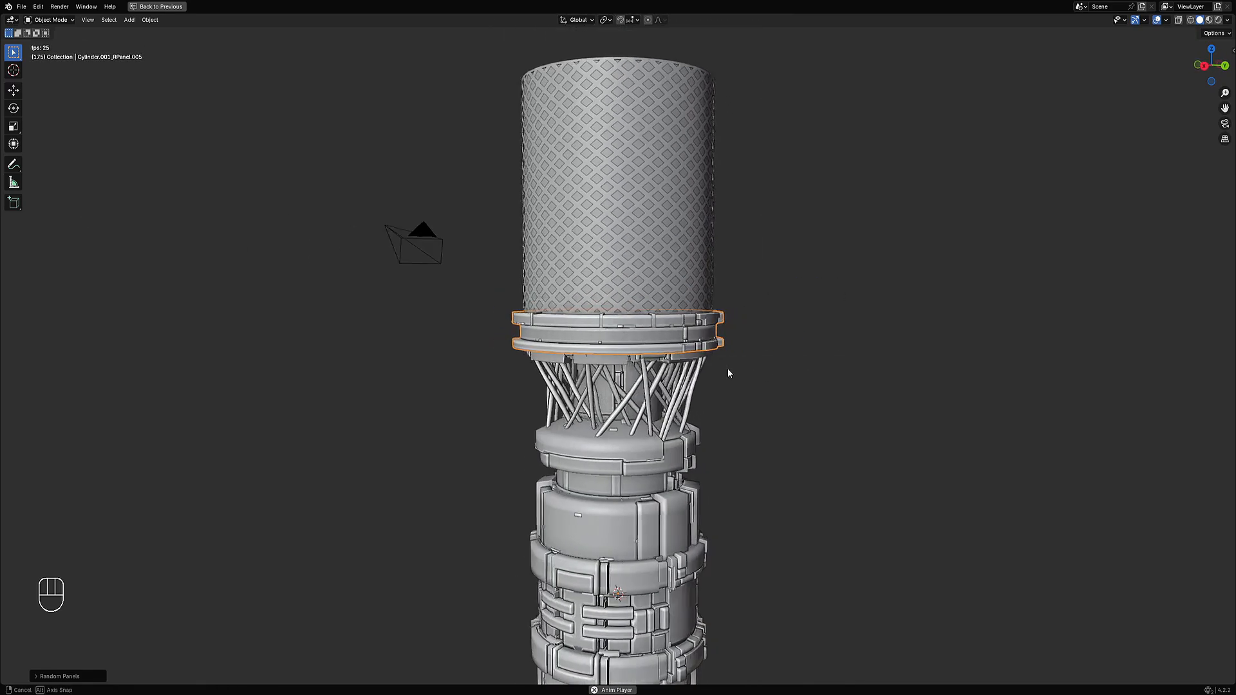
- Deselect the double ring, select the object with the body's wide bands, and replace its face selection with flat panel areas there
{"action": "key", "text": "alt+a"}
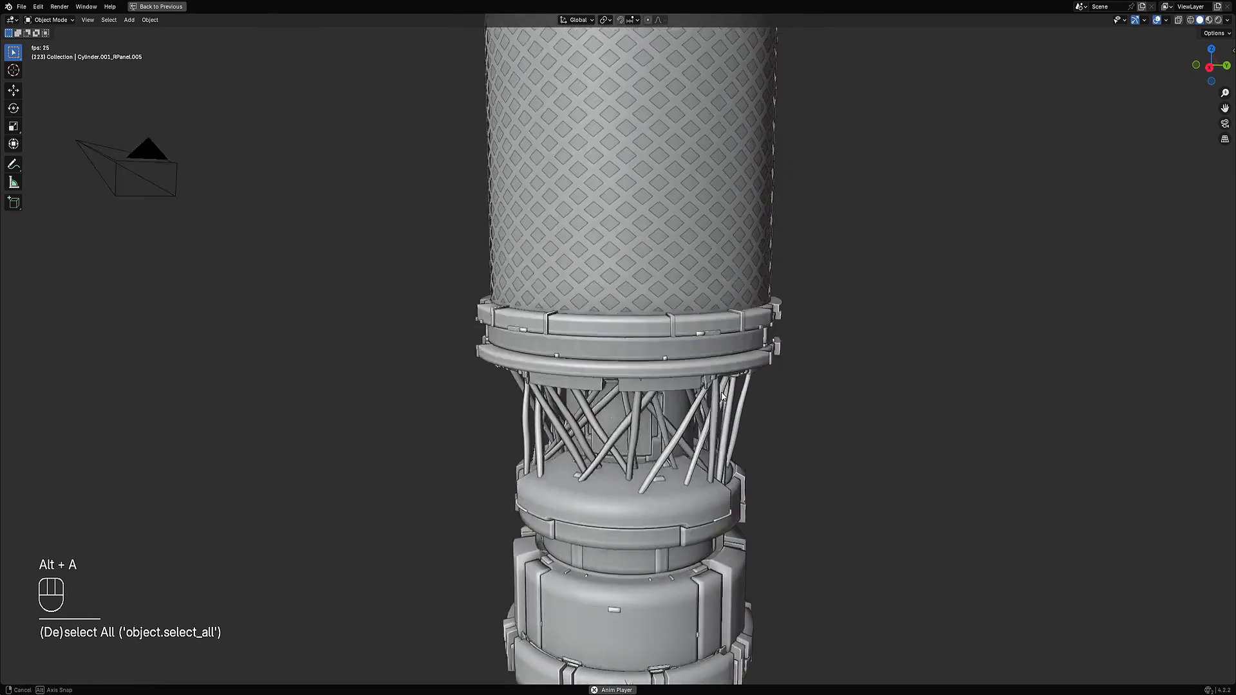
{"action": "middle_click_drag", "start_coordinate": [716, 370], "coordinate": [641, 375]}
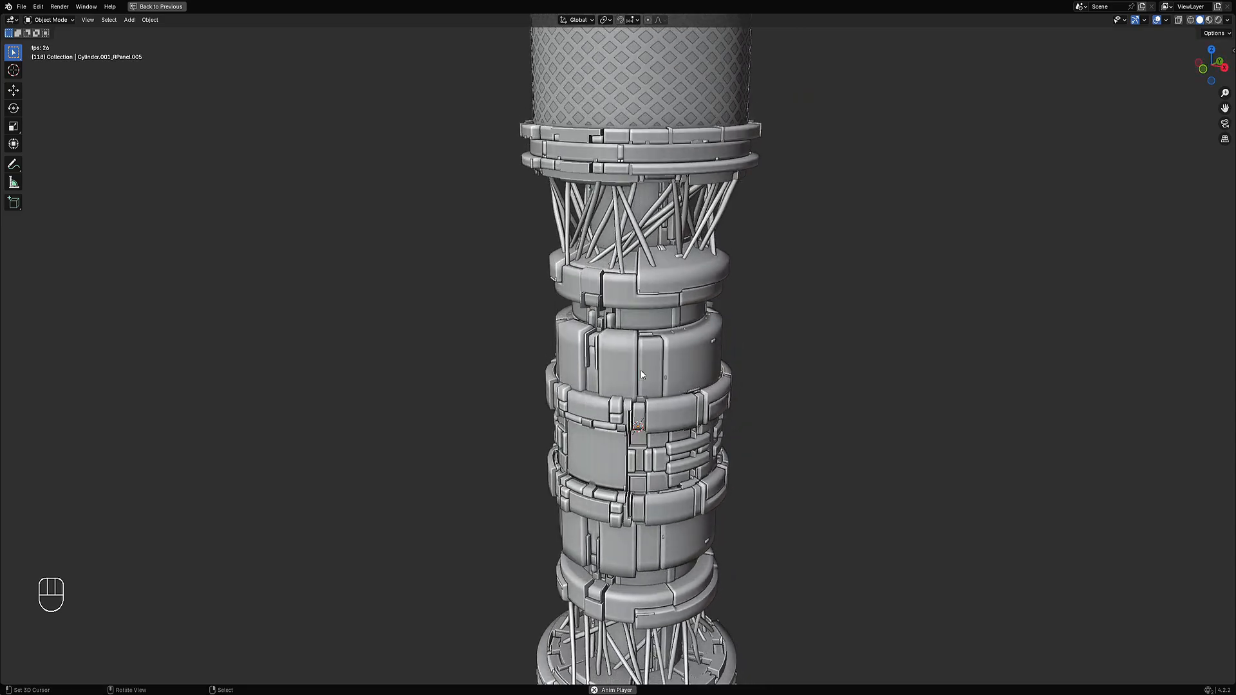
{"action": "left_click", "coordinate": [609, 369]}
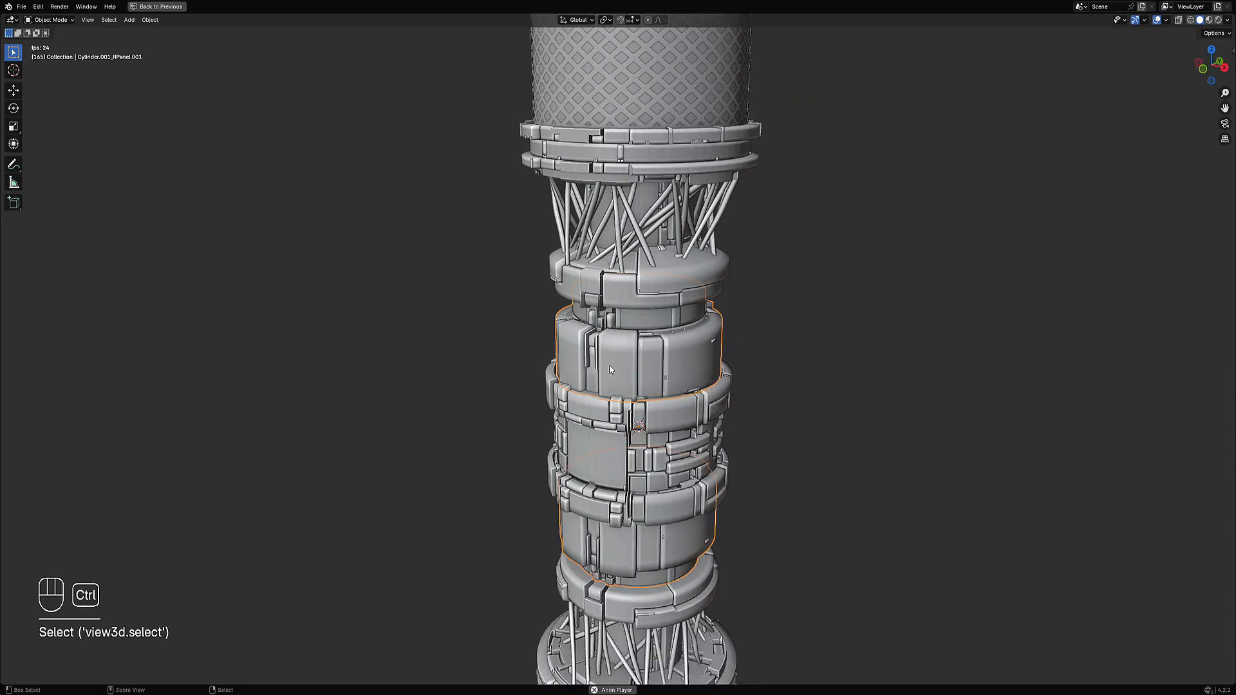
{"action": "key", "text": "shift+ctrl+a"}
{"action": "key", "text": "shift+f"}
{"action": "key", "text": "shift+f"}
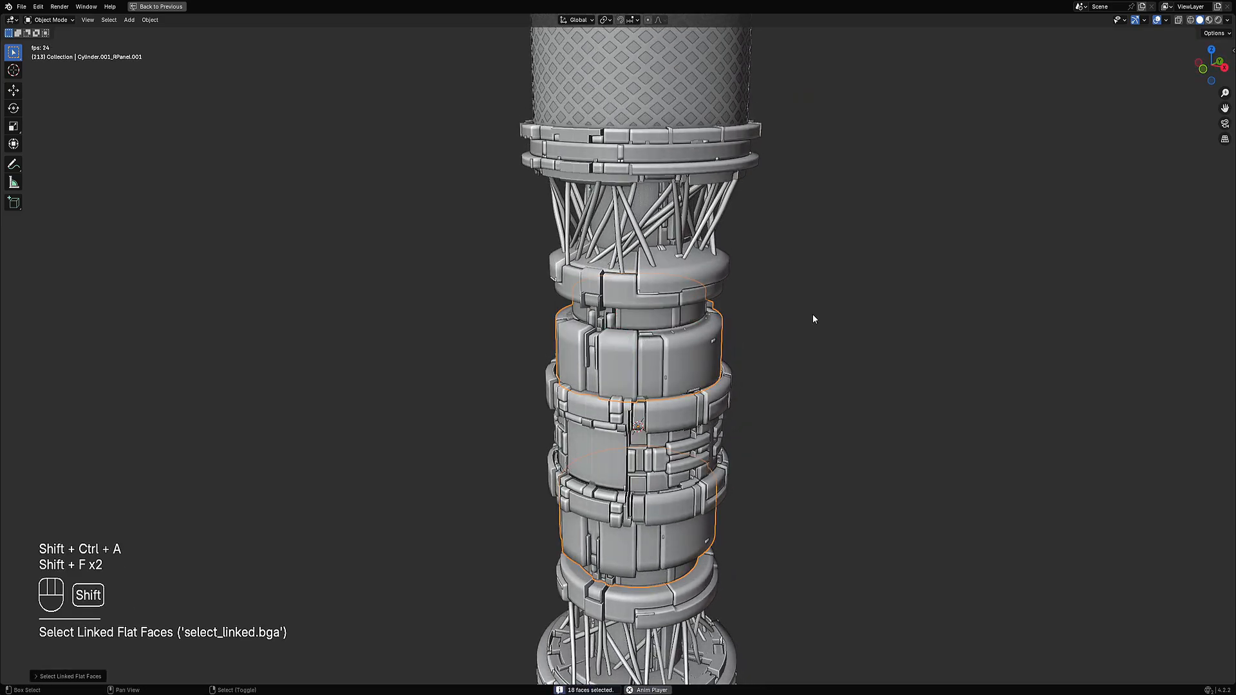
- Generate Random Panels on the wide bands' selected faces and cycle the panel seed to a suitable layout
{"action": "key", "text": "shift+q"}
{"action": "scroll", "coordinate": [947, 434], "scroll_direction": "up", "scroll_amount": 1, "text": "ctrl"}
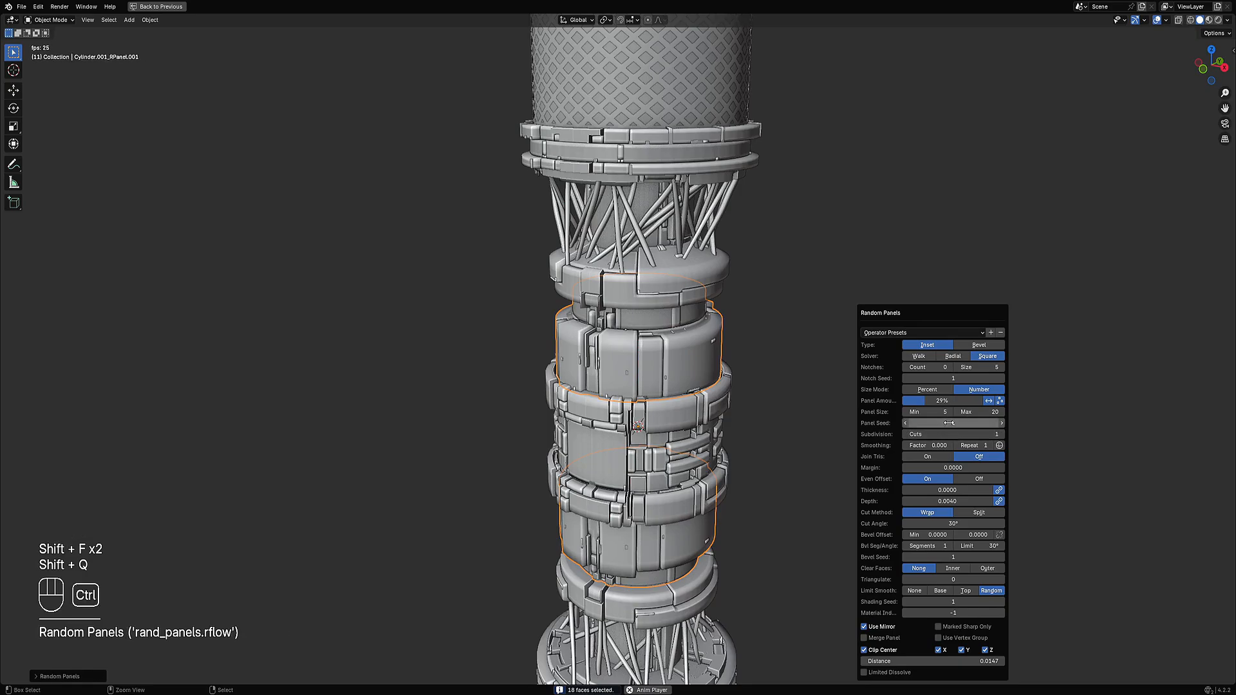
{"action": "scroll", "coordinate": [950, 422], "scroll_direction": "up", "scroll_amount": 2, "text": "ctrl"}
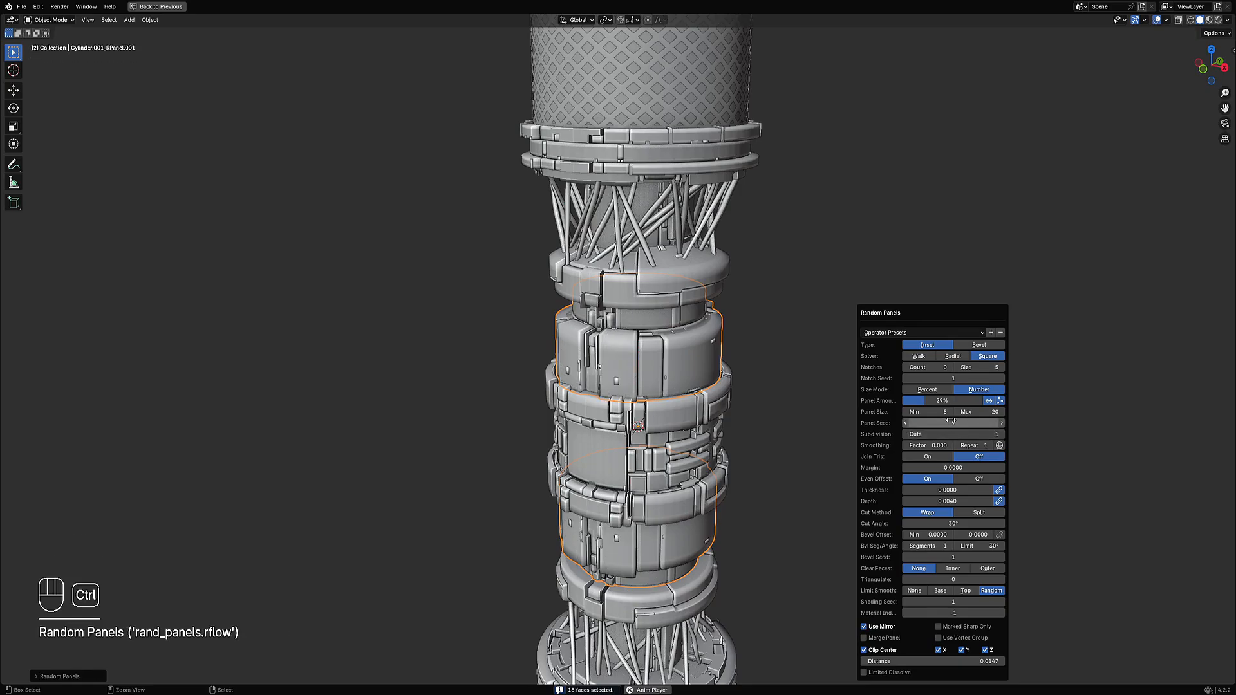
{"action": "scroll", "coordinate": [709, 374], "scroll_direction": "down", "scroll_amount": 4}
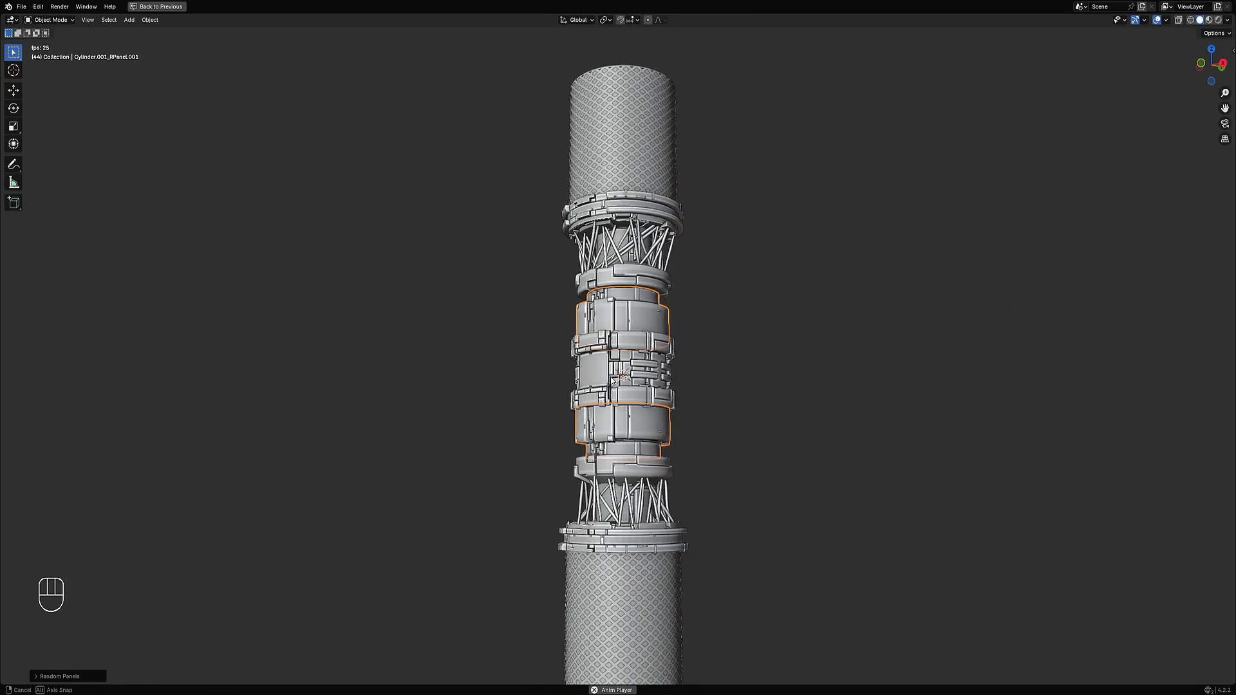
- Deselect everything and save the file
{"action": "key", "text": "alt+a"}
{"action": "middle_click_drag", "start_coordinate": [739, 373], "coordinate": [711, 371]}
{"action": "key", "text": "ctrl+s"}
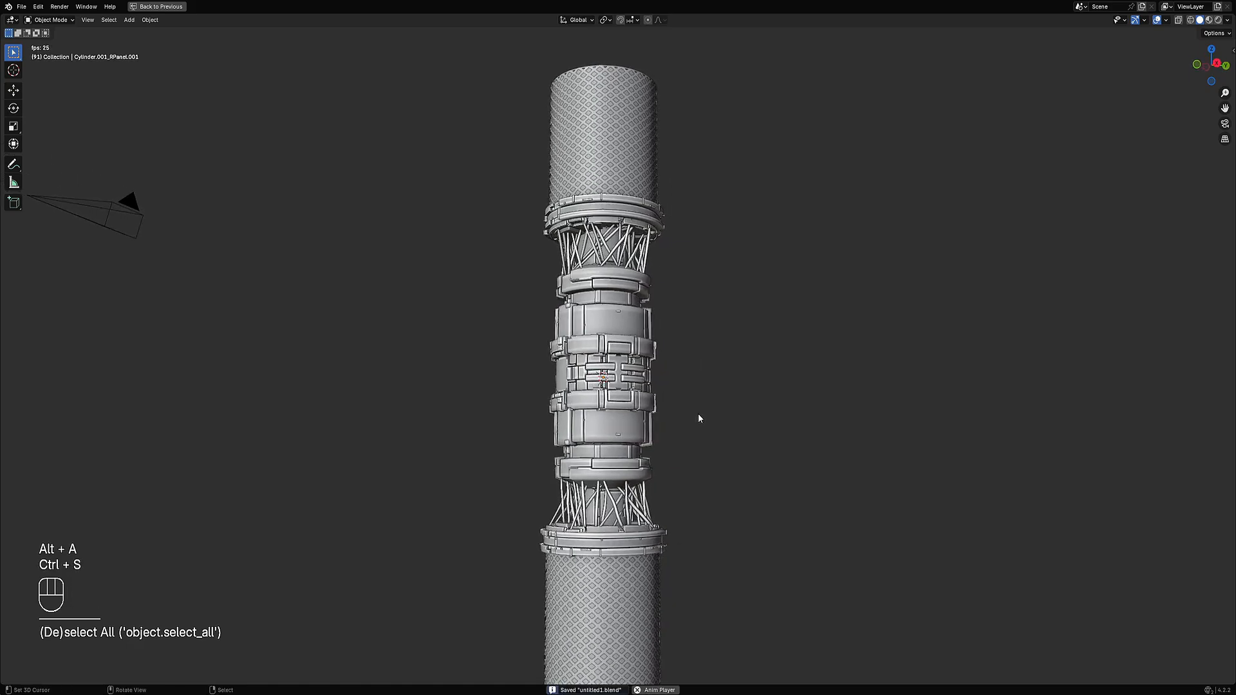
- Select the upper neck cables and extend the selection to the lower cables by grouping on object type
{"action": "middle_click_drag", "start_coordinate": [696, 416], "coordinate": [657, 361]}
{"action": "left_click", "coordinate": [644, 264]}
{"action": "key", "text": "shift+ctrl+a"}
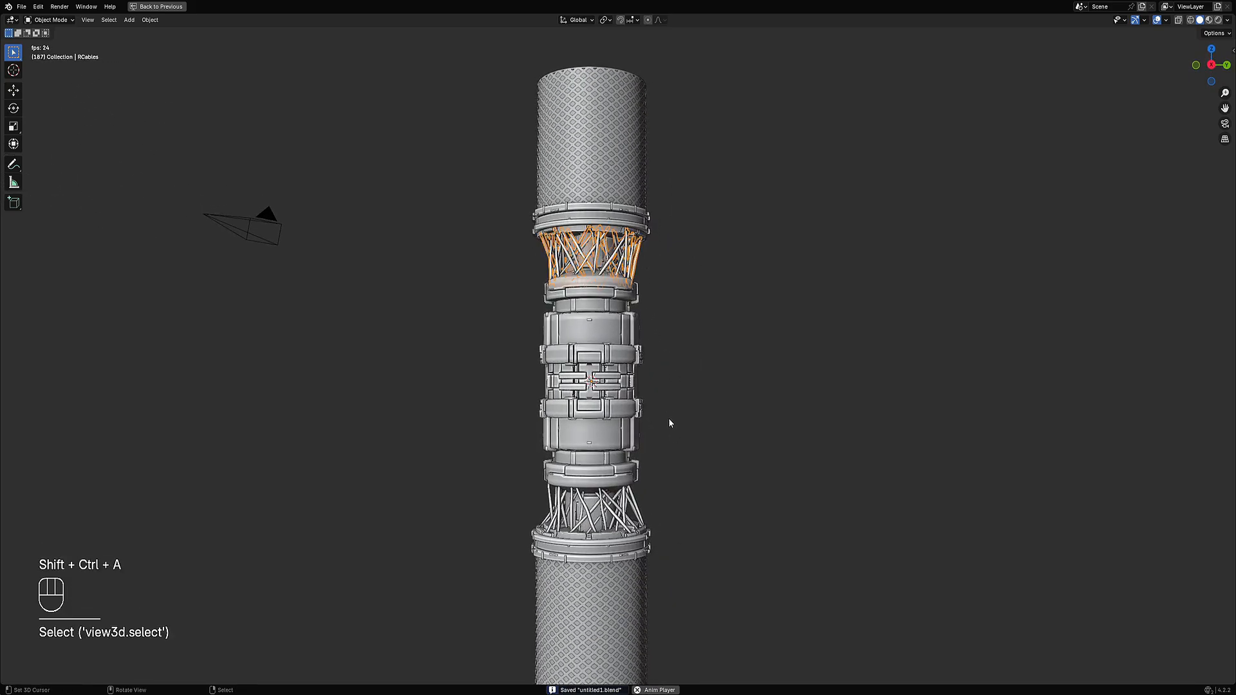
{"action": "key", "text": "shift+g"}
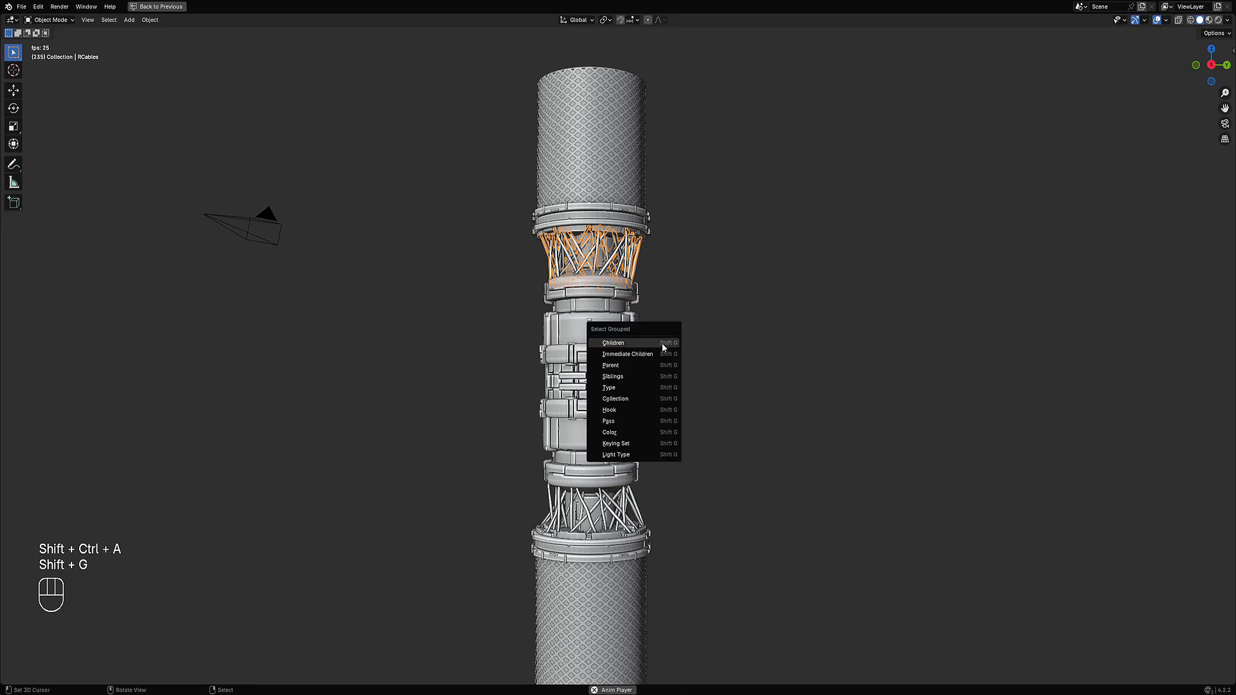
{"action": "left_click", "coordinate": [647, 387]}
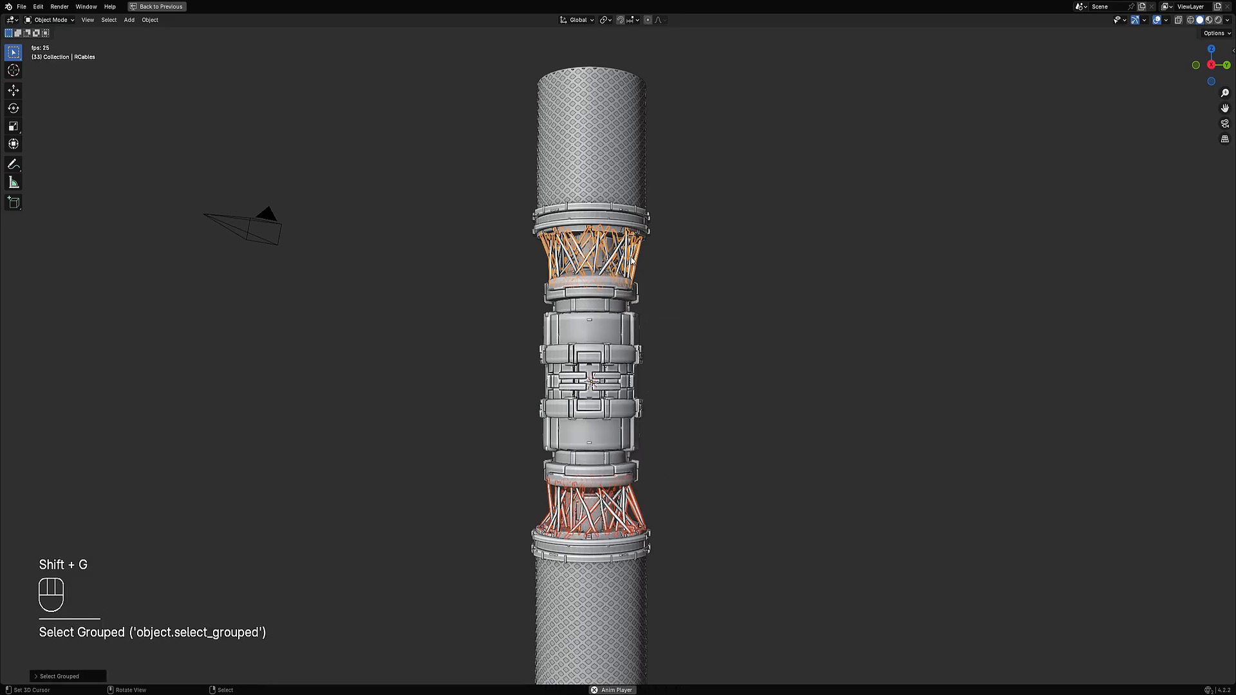
{"action": "middle_click_drag", "start_coordinate": [676, 267], "coordinate": [667, 296]}
{"action": "scroll", "coordinate": [670, 291], "scroll_direction": "up", "scroll_amount": 1}
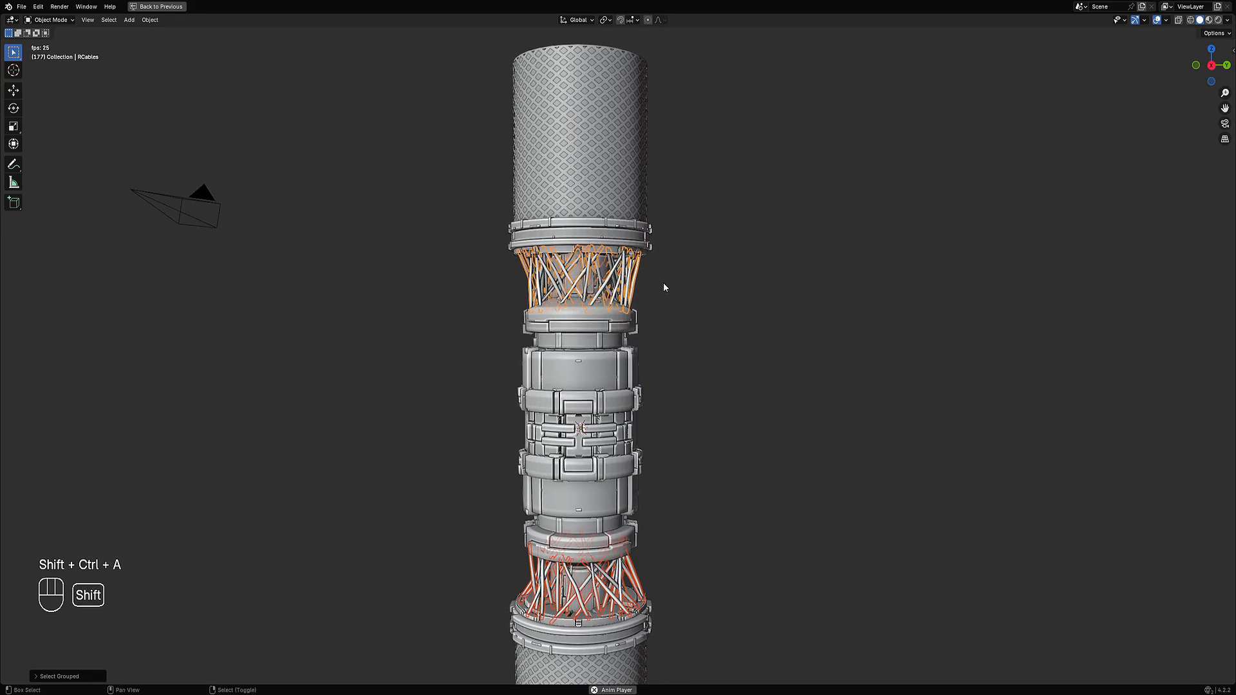
{"action": "left_click", "coordinate": [637, 282], "text": "shift"}
{"action": "left_click", "coordinate": [638, 284], "text": "shift"}
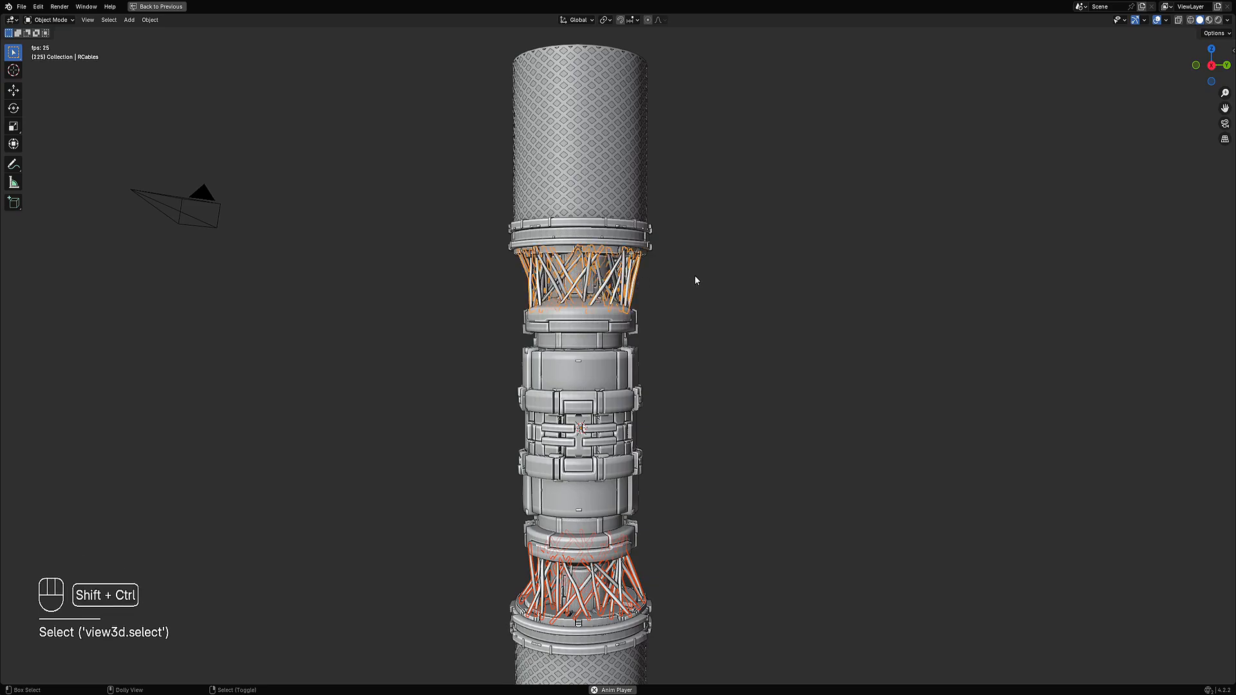
- Convert both selected cable objects to editable meshes with Apply Mesh and check their geometry in Edit Mode
{"action": "key", "text": "ctrl+shift+x"}
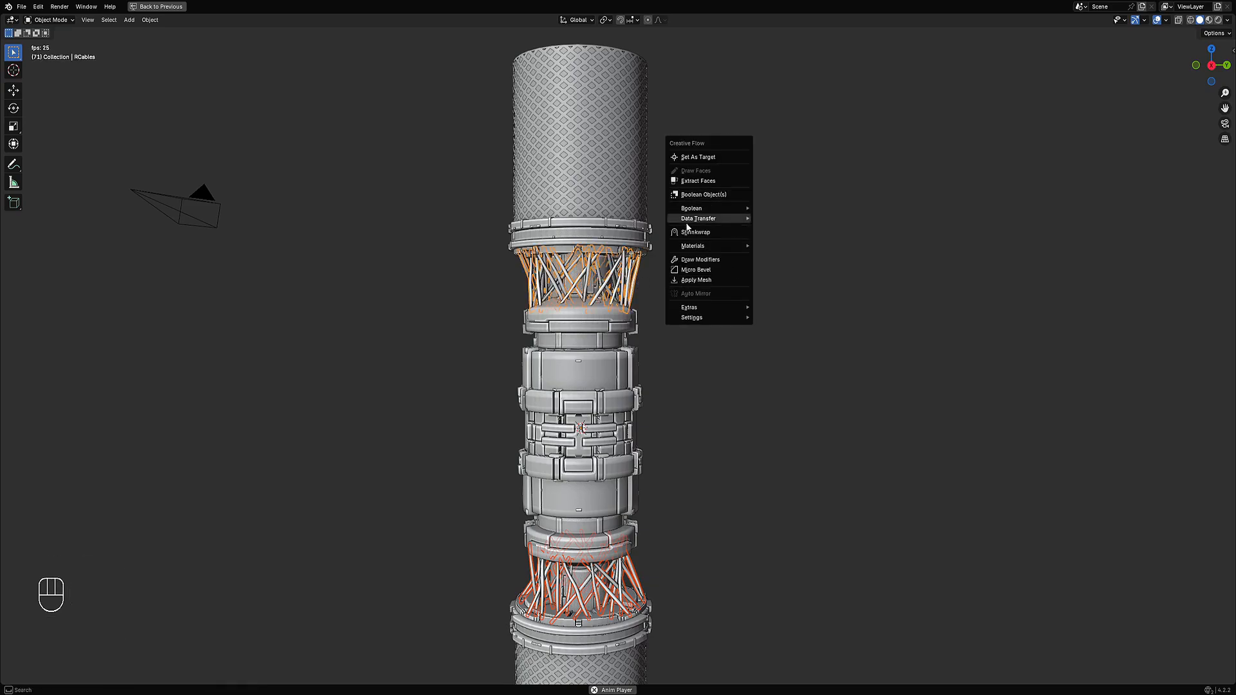
{"action": "key", "text": "shift+q"}
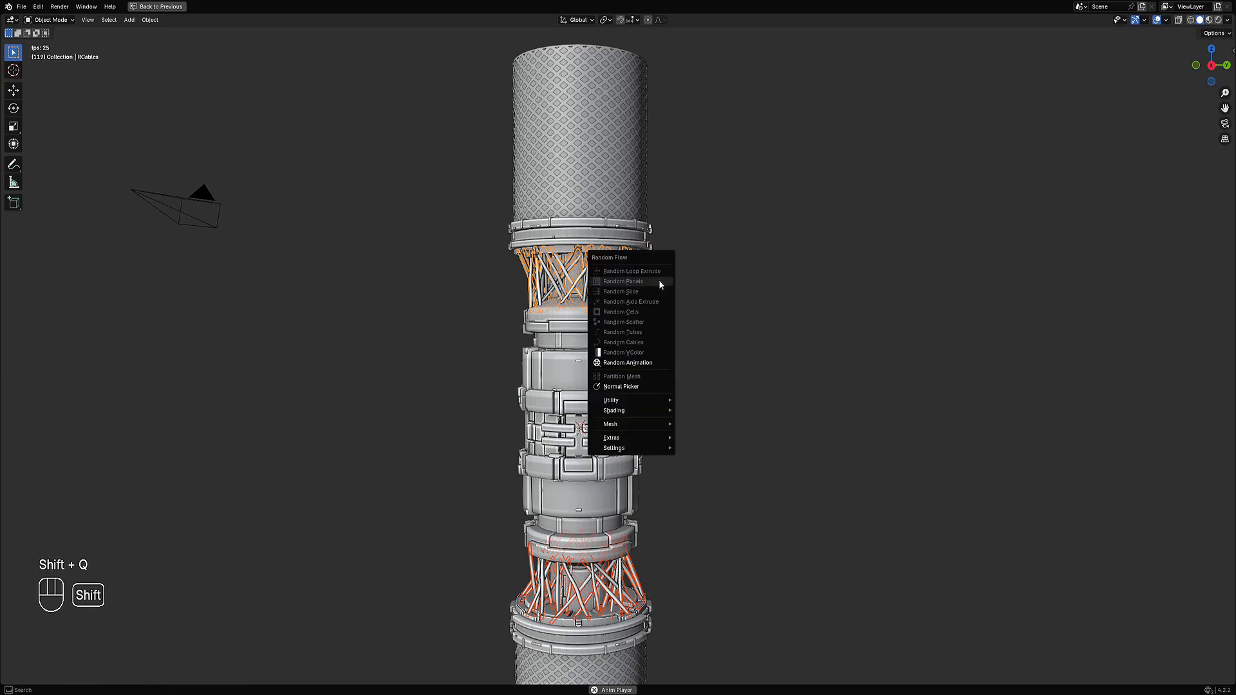
{"action": "mouse_move", "coordinate": [634, 412]}
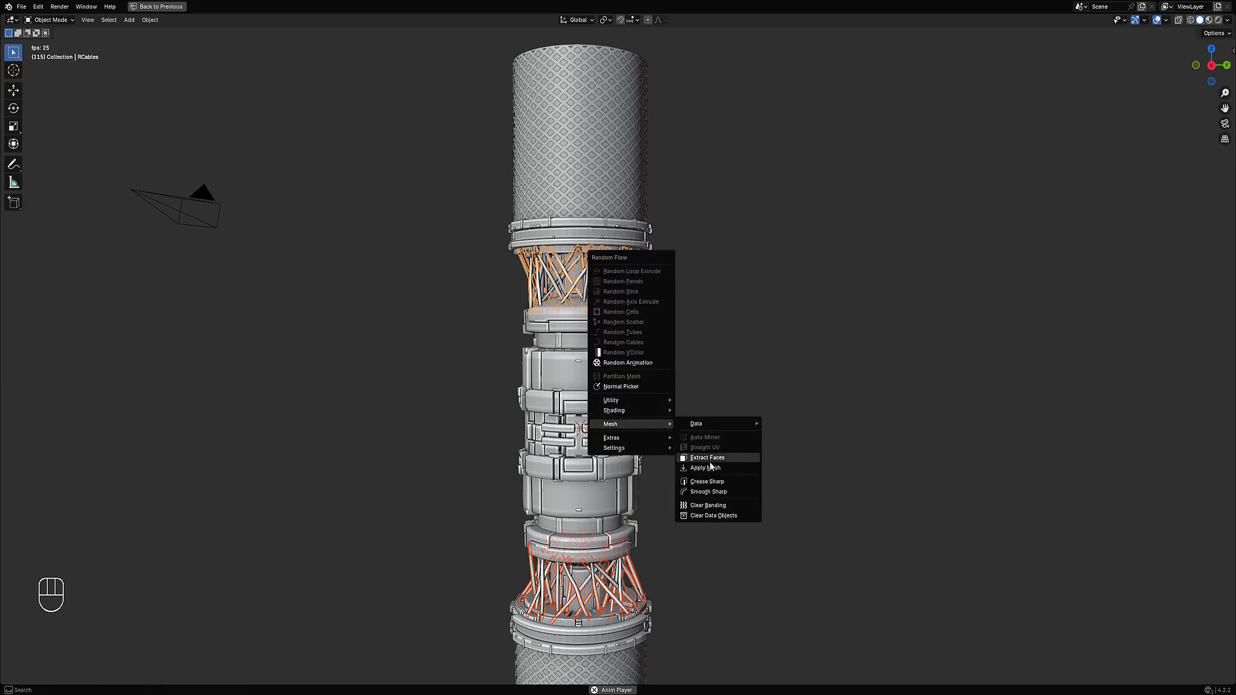
{"action": "key", "text": "w"}
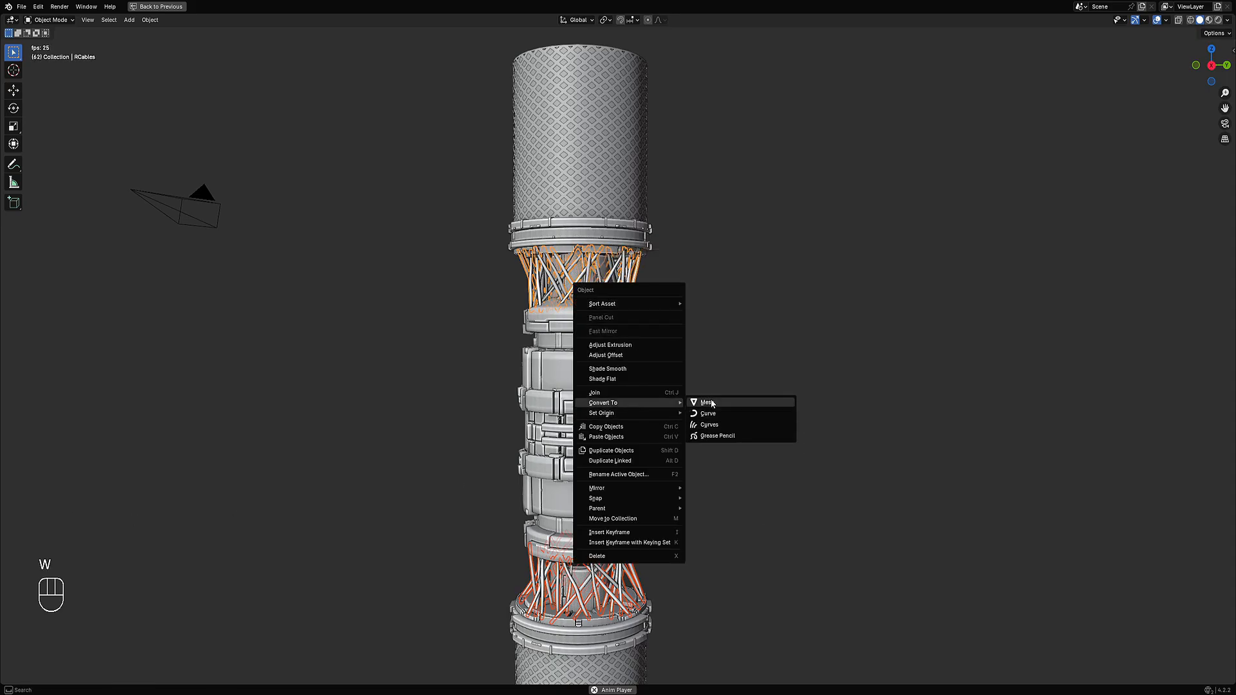
{"action": "key", "text": "shift+ctrl+a"}
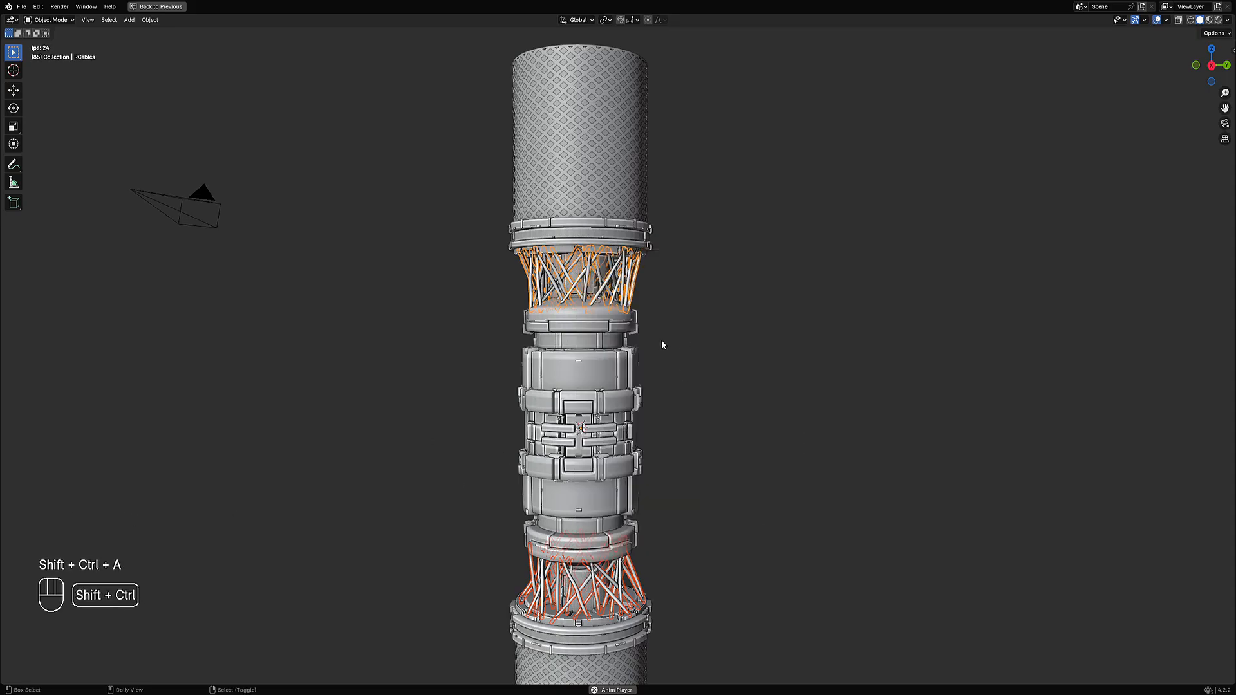
{"action": "key", "text": "shift+ctrl+x"}
{"action": "left_click", "coordinate": [704, 302]}
{"action": "key", "text": "Tab"}
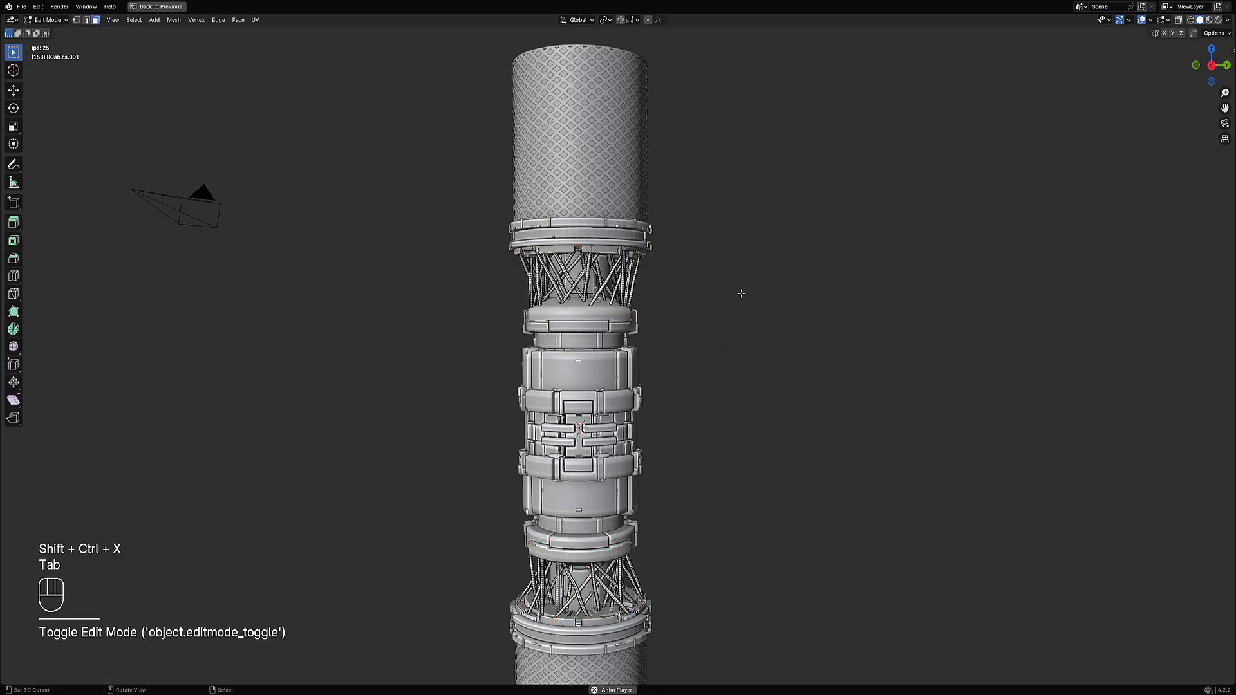
{"action": "mouse_move", "coordinate": [741, 293]}
{"action": "middle_mouse_down"}
{"action": "mouse_move", "coordinate": [690, 296]}
{"action": "mouse_move", "coordinate": [679, 323]}
{"action": "mouse_move", "coordinate": [739, 288]}
{"action": "middle_mouse_up"}
{"action": "key", "text": "Tab"}
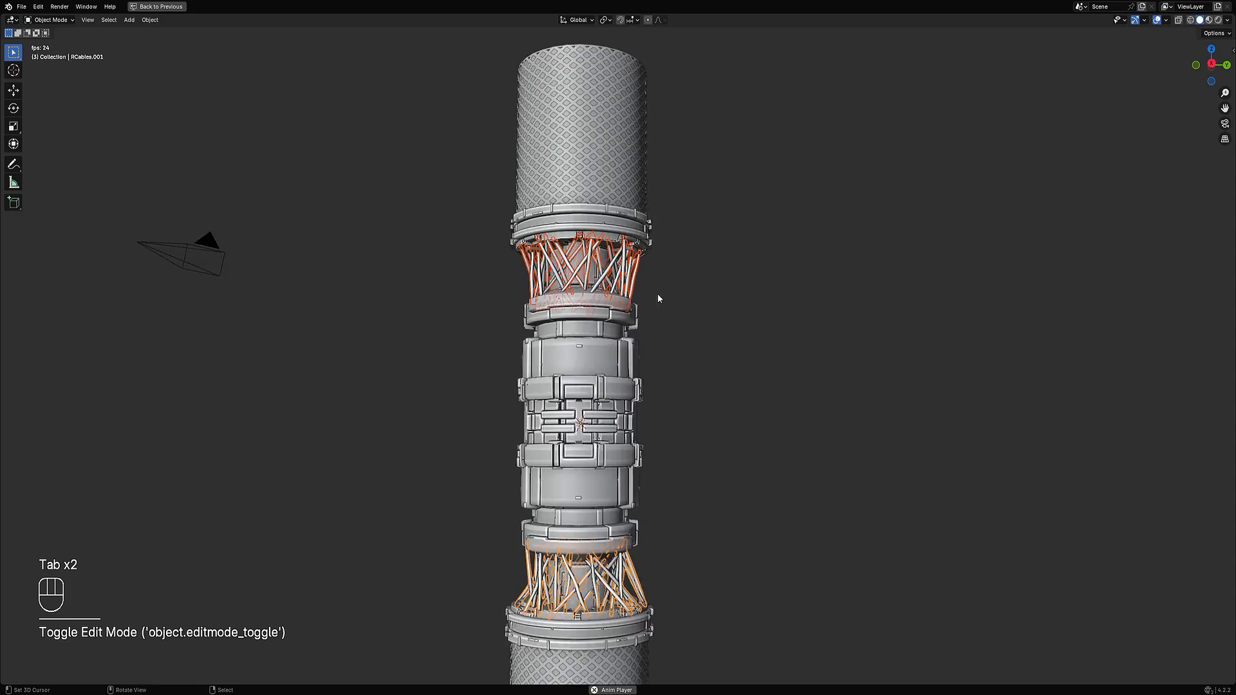
- Select all objects of the same mesh type and apply Random VColor with the "no saturation value 3" preset
{"action": "key", "text": "shift+g"}
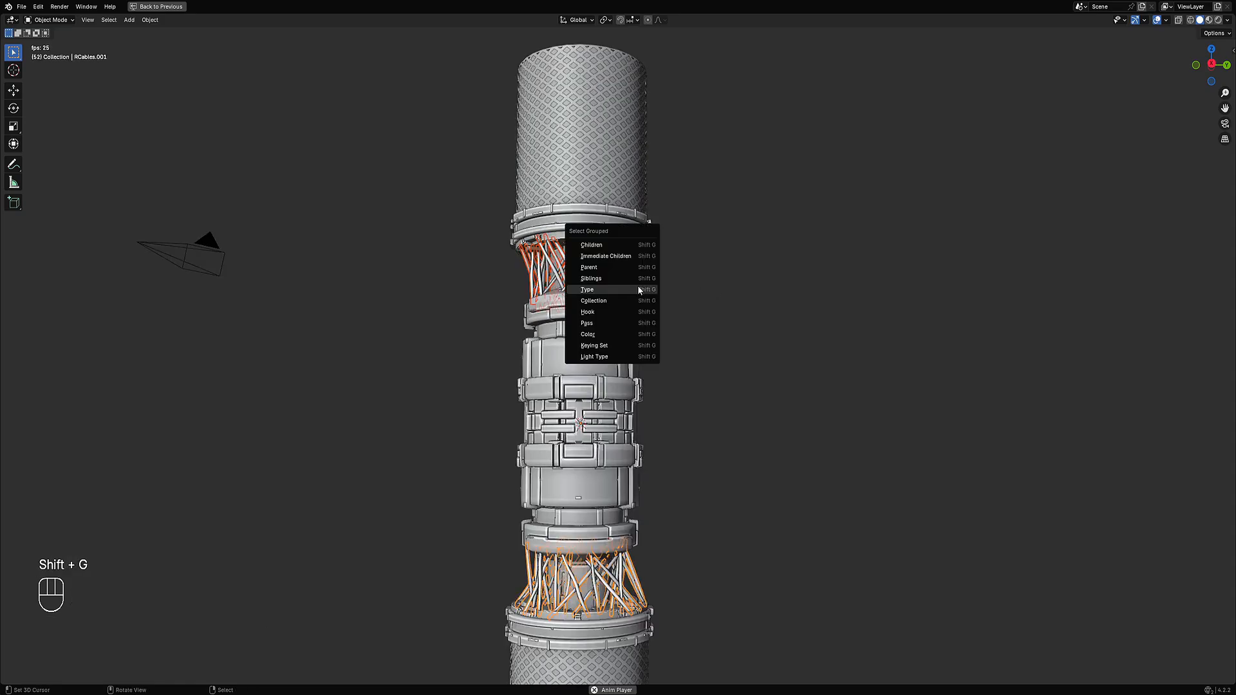
{"action": "left_click", "coordinate": [638, 285]}
{"action": "key", "text": "shift+q"}
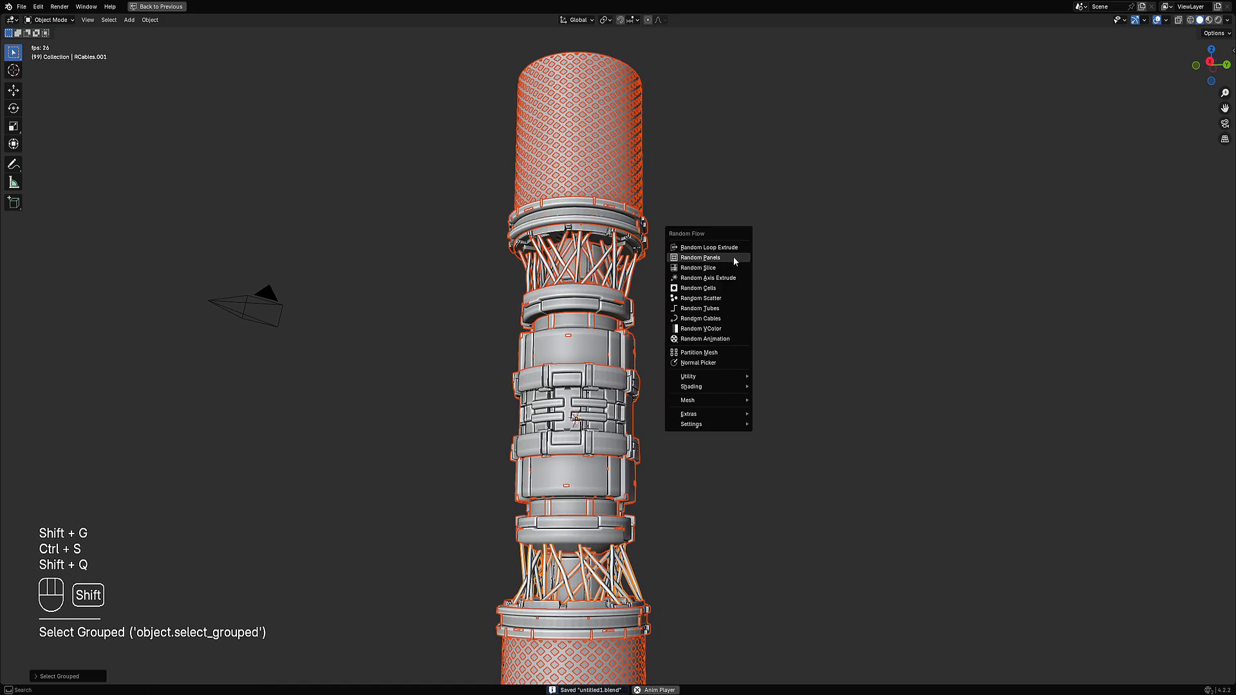
{"action": "left_click", "coordinate": [725, 325]}
{"action": "left_click", "coordinate": [822, 346]}
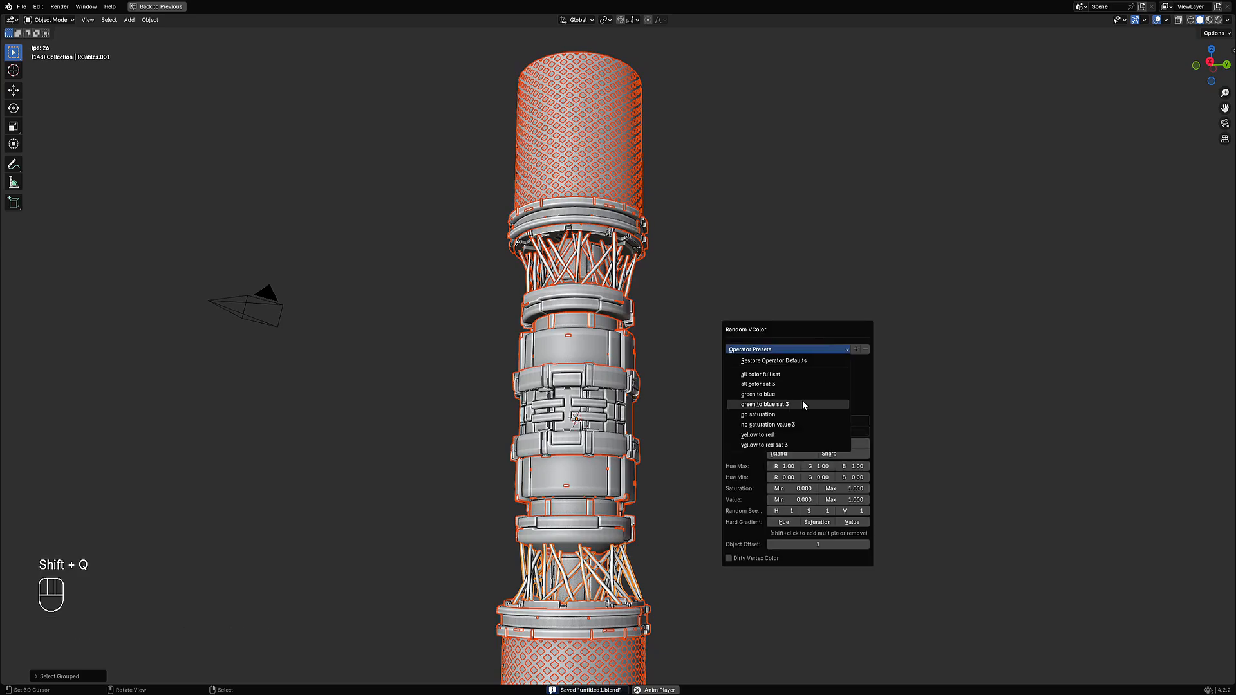
{"action": "left_click", "coordinate": [799, 420]}
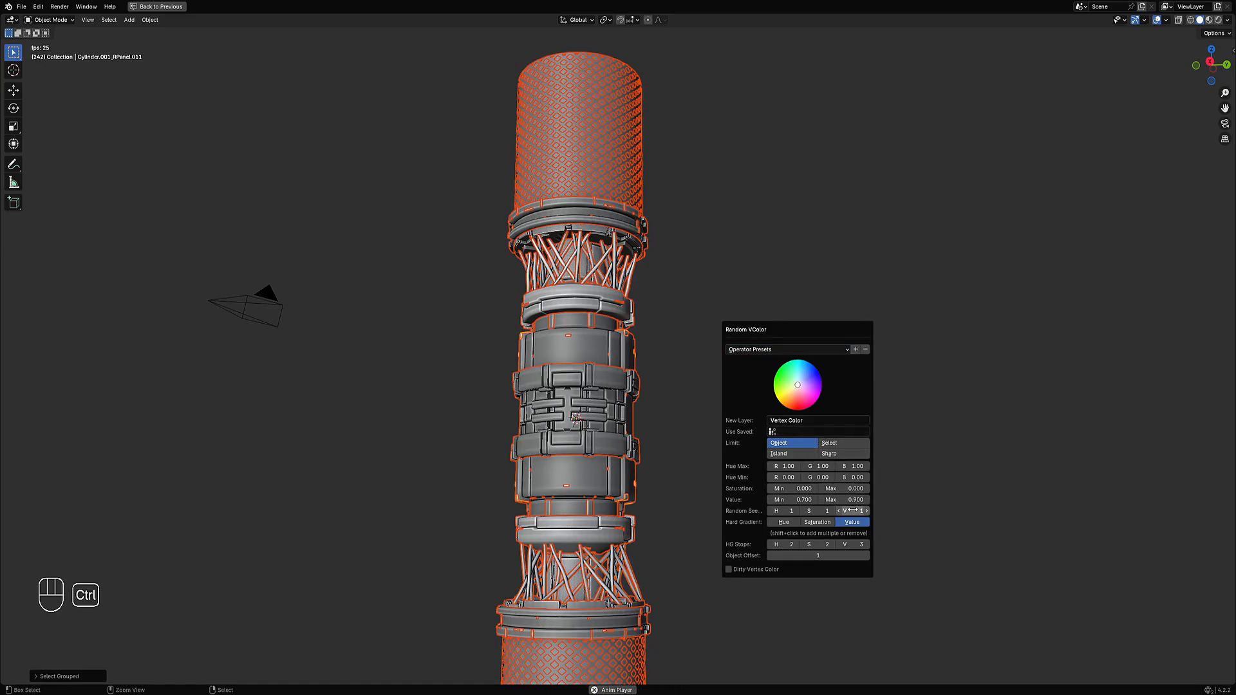
- Set Random VColor's value seed to 13 and hide the viewport overlays to judge the grey shades
{"action": "scroll", "coordinate": [852, 511], "scroll_direction": "up", "scroll_amount": 4, "text": "ctrl"}
{"action": "scroll", "coordinate": [852, 511], "scroll_direction": "up", "scroll_amount": 5, "text": "ctrl"}
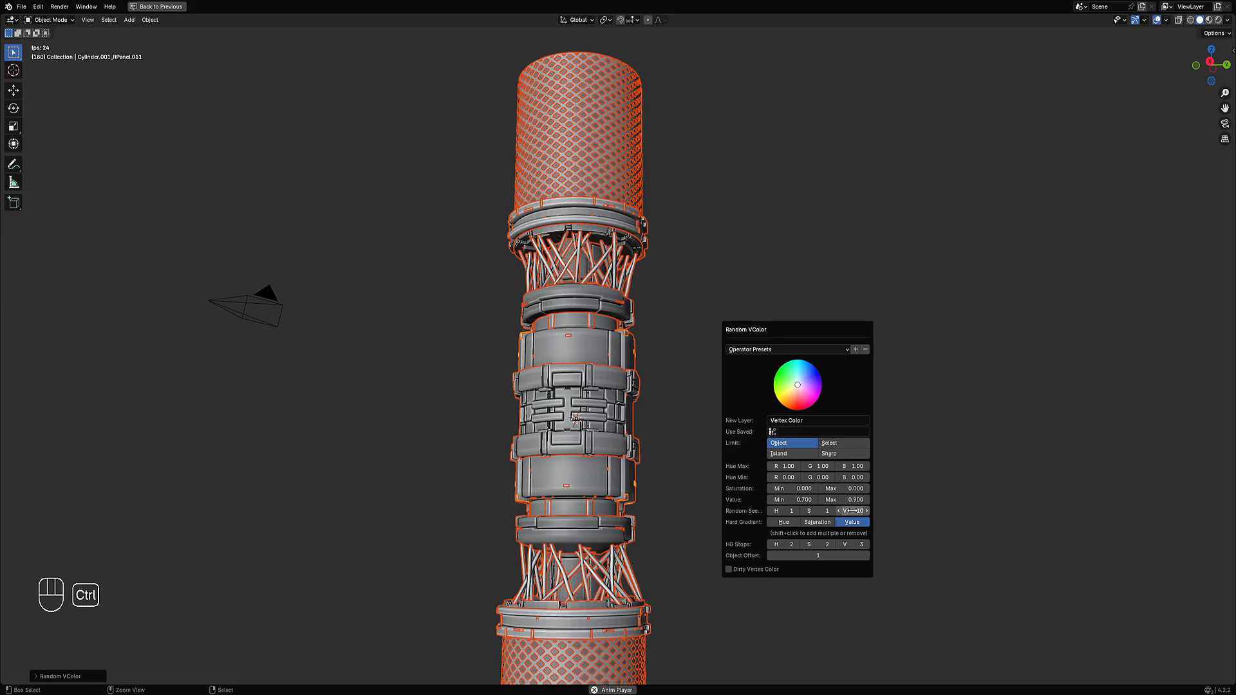
{"action": "scroll", "coordinate": [852, 511], "scroll_direction": "up", "scroll_amount": 3, "text": "ctrl"}
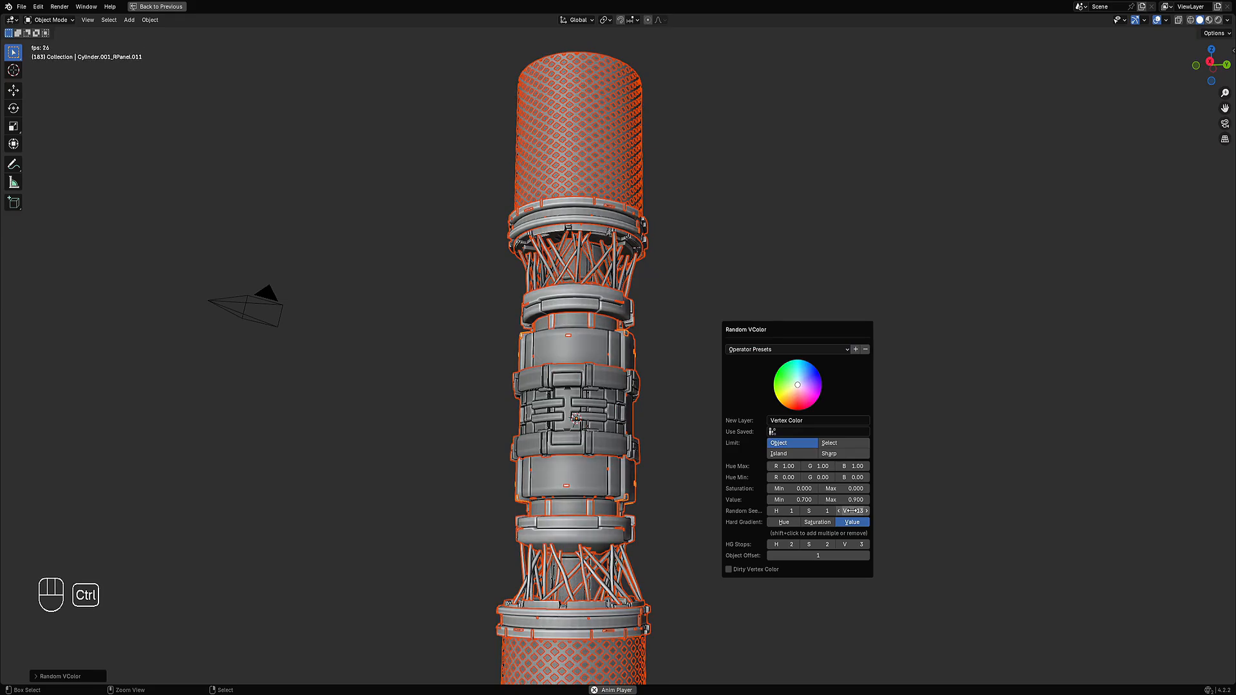
{"action": "key", "text": "shift+alt+z"}
{"action": "mouse_move", "coordinate": [709, 347]}
{"action": "middle_mouse_down"}
{"action": "mouse_move", "coordinate": [689, 361]}
{"action": "mouse_move", "coordinate": [690, 346]}
{"action": "middle_mouse_up"}
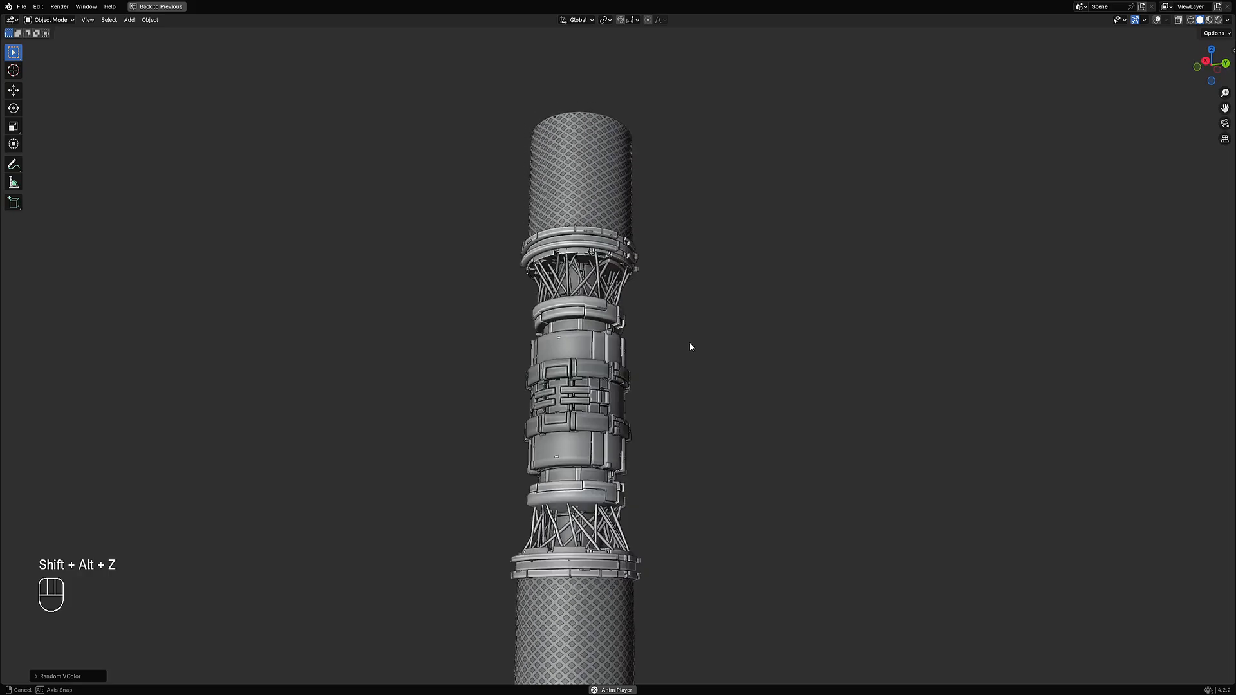
- Apply Random VColor to the middle section's plates, limited by Island, and cycle the value seed to vary their grey shades
{"action": "left_click", "coordinate": [603, 374]}
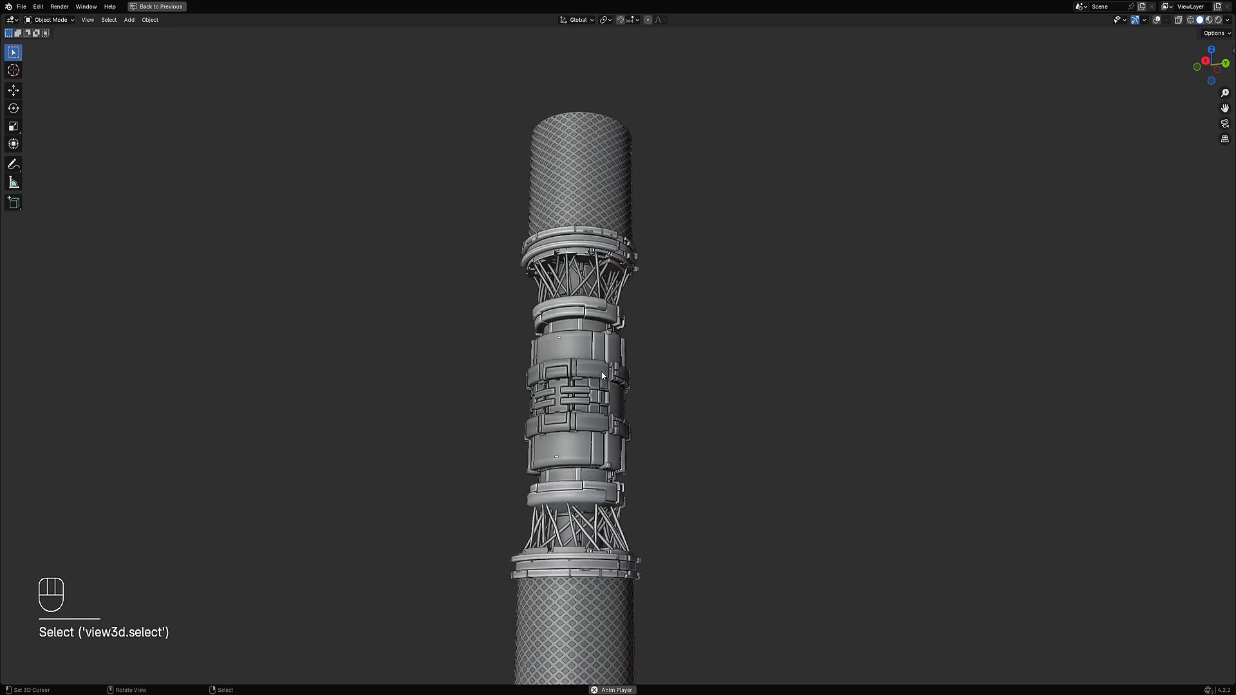
{"action": "key", "text": "g"}
{"action": "key", "text": "shift+ctrl+x"}
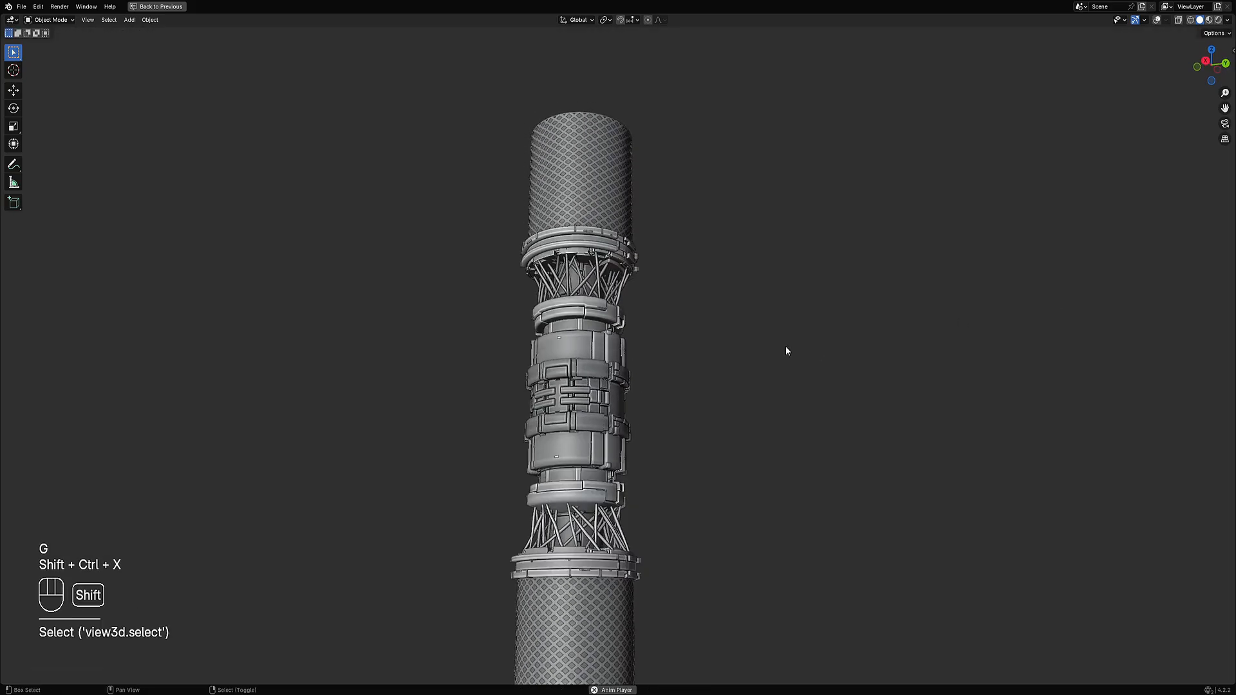
{"action": "key", "text": "shift+q"}
{"action": "left_click", "coordinate": [780, 349]}
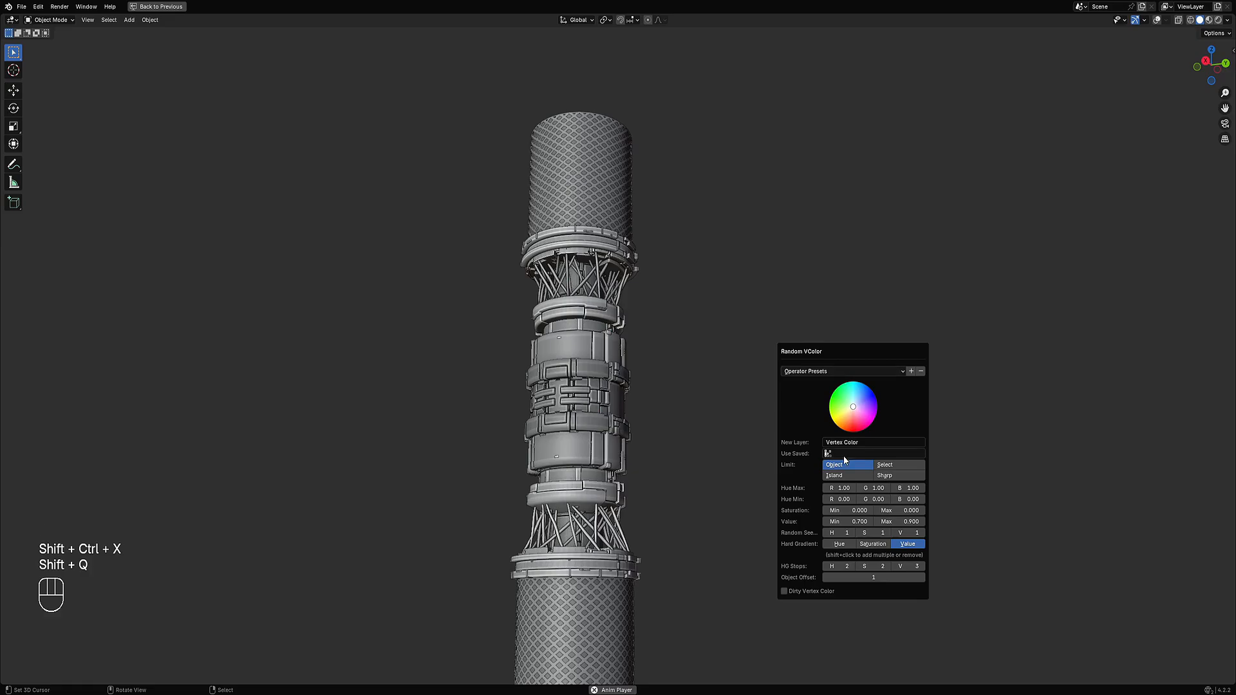
{"action": "left_click", "coordinate": [854, 475]}
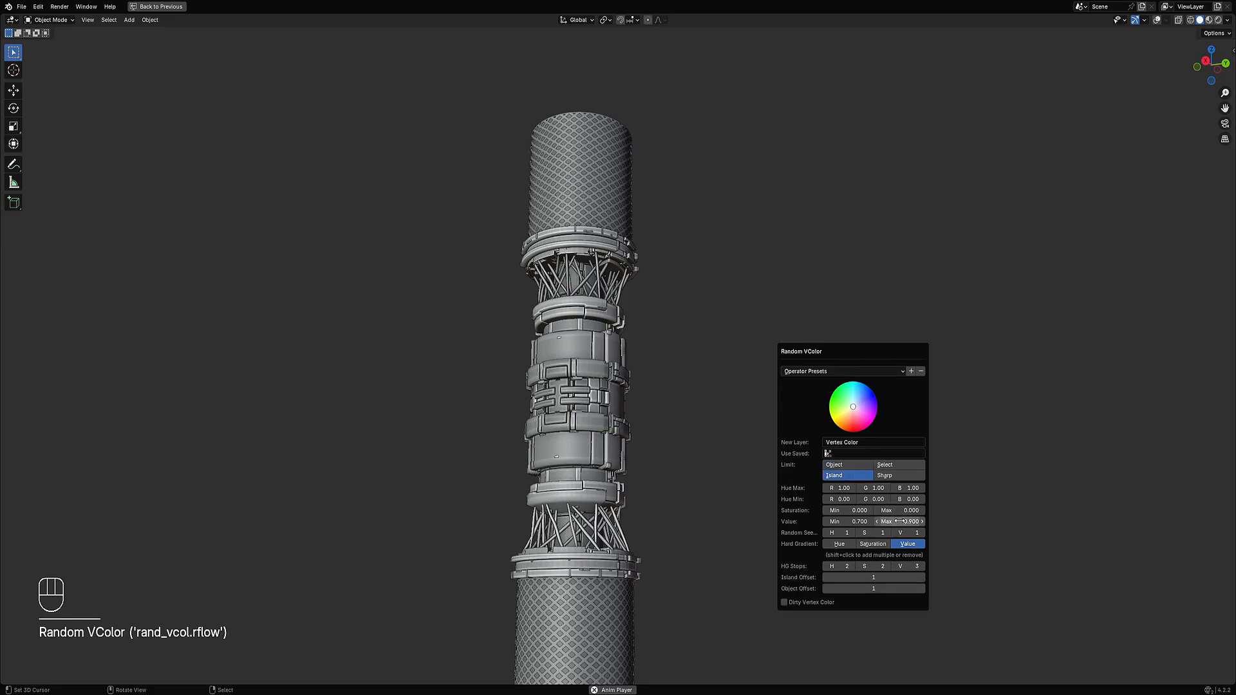
{"action": "scroll", "coordinate": [918, 533], "scroll_direction": "up", "scroll_amount": 7, "text": "ctrl"}
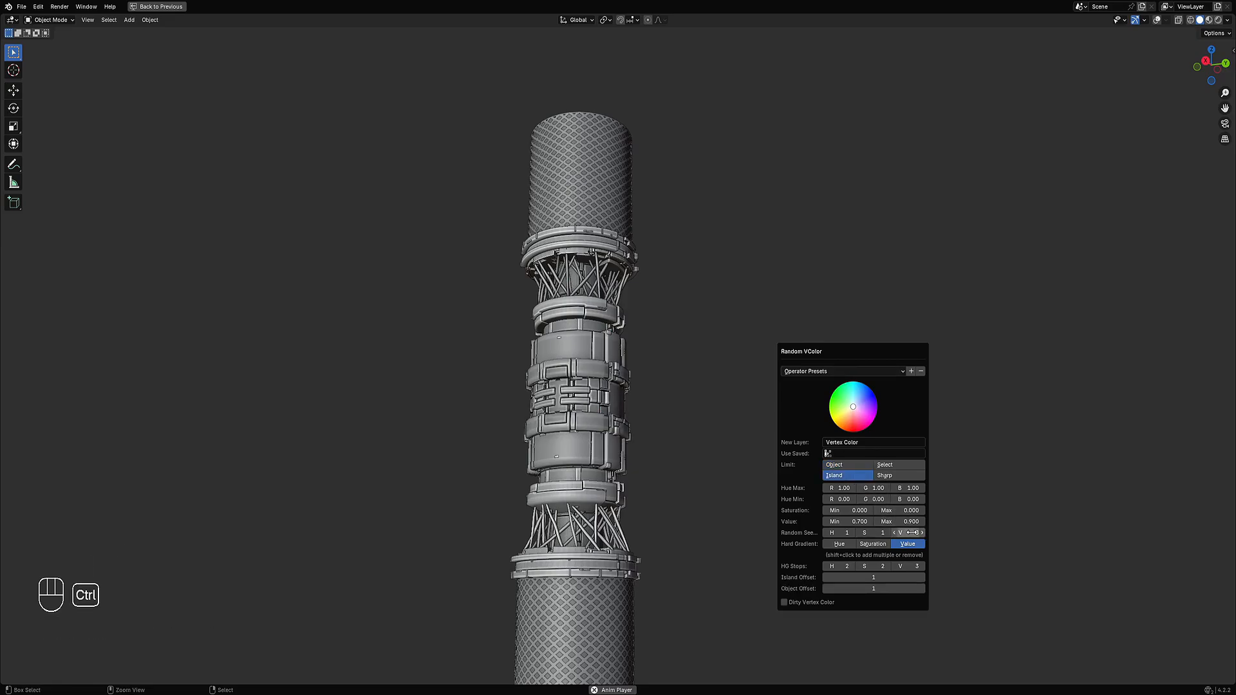
{"action": "scroll", "coordinate": [913, 533], "scroll_direction": "up", "scroll_amount": 3, "text": "ctrl"}
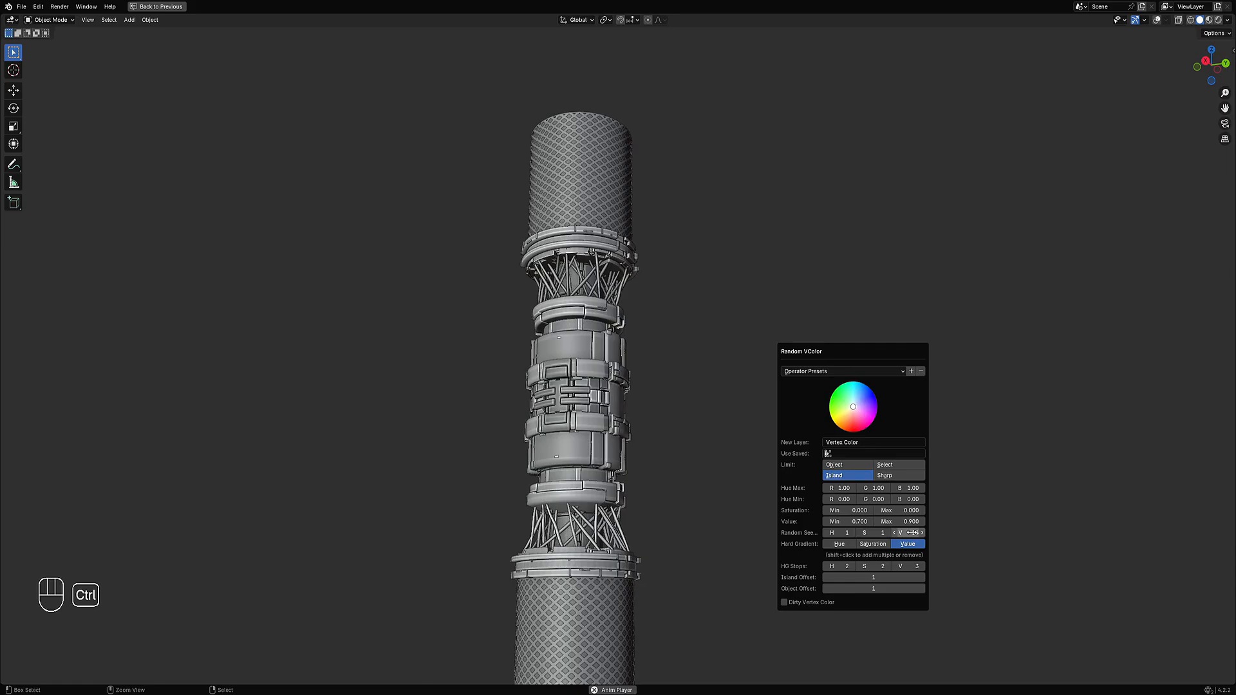
- Enter Edit Mode on the wide bands with overlays shown, clear the old selection, and select two adjacent face rows across the upper band
{"action": "middle_click_drag", "start_coordinate": [644, 454], "coordinate": [590, 424]}
{"action": "middle_click_drag", "start_coordinate": [687, 333], "coordinate": [697, 436], "text": "shift"}
{"action": "scroll", "coordinate": [687, 426], "scroll_direction": "up", "scroll_amount": 4}
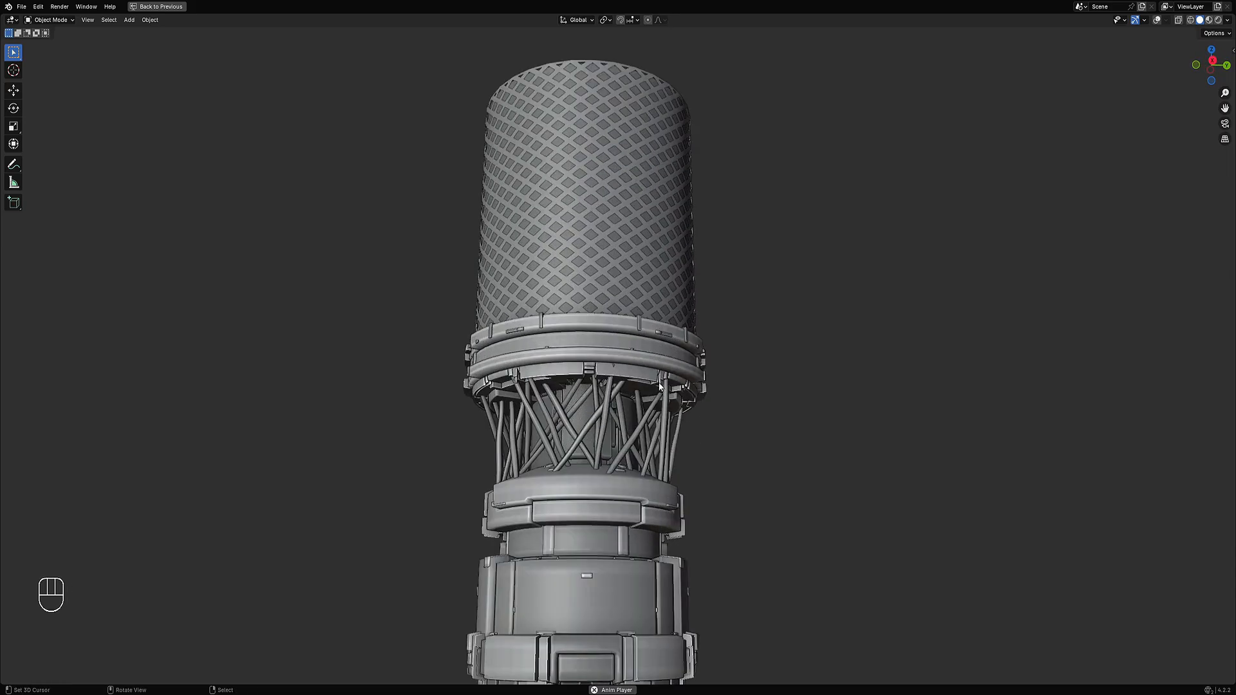
{"action": "scroll", "coordinate": [654, 378], "scroll_direction": "down", "scroll_amount": 5}
{"action": "middle_click_drag", "start_coordinate": [739, 389], "coordinate": [625, 402]}
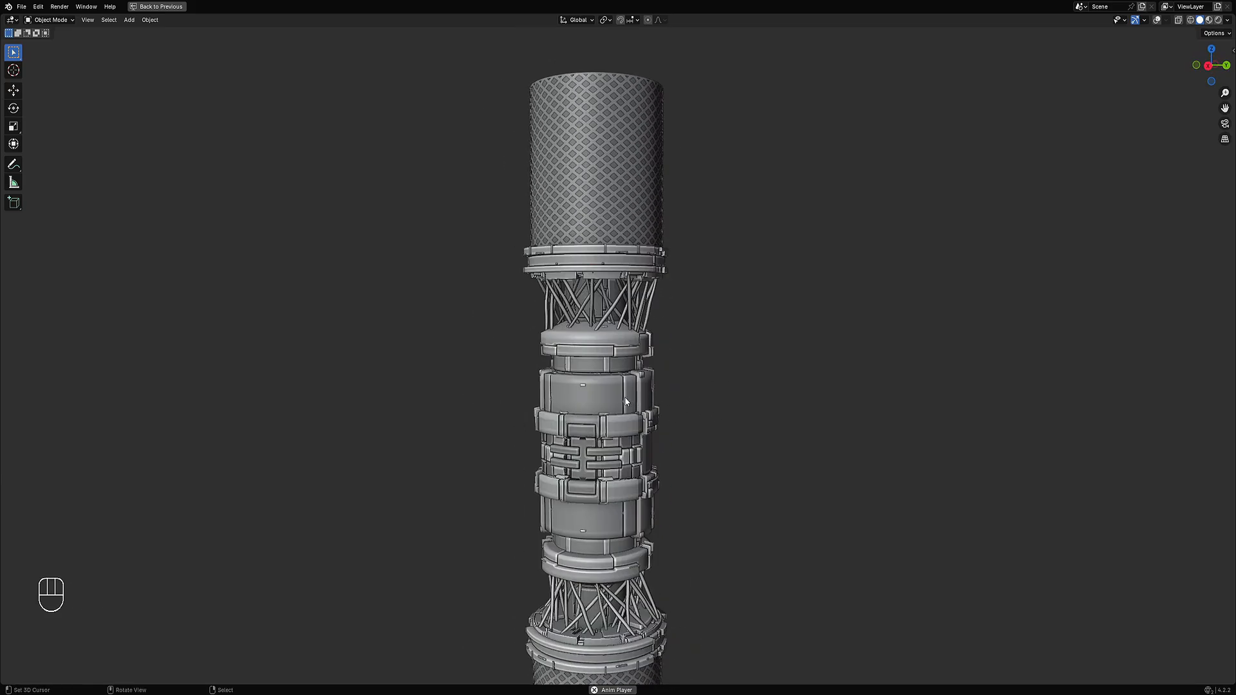
{"action": "left_click", "coordinate": [620, 401]}
{"action": "key", "text": "Tab"}
{"action": "key", "text": "shift+alt+z"}
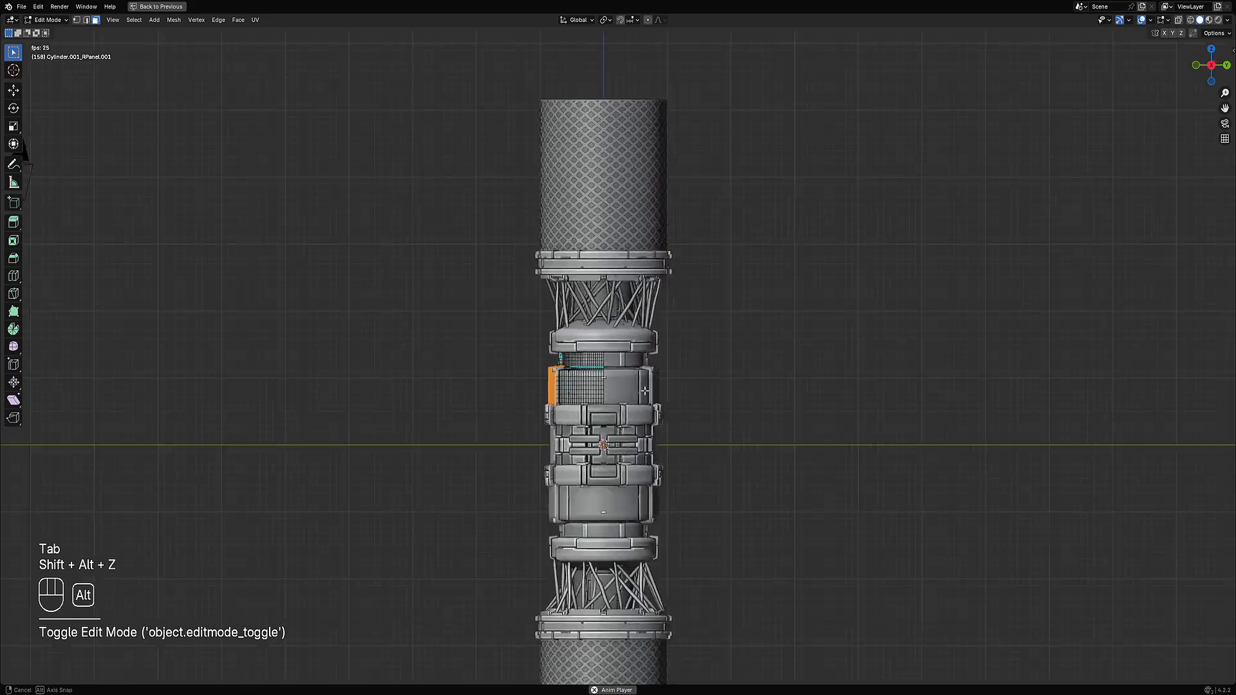
{"action": "key", "text": "alt+a"}
{"action": "scroll", "coordinate": [628, 391], "scroll_direction": "up", "scroll_amount": 4}
{"action": "key", "text": "3"}
{"action": "right_click", "coordinate": [575, 429], "text": "alt+shift"}
{"action": "right_click", "coordinate": [575, 438], "text": "alt+shift"}
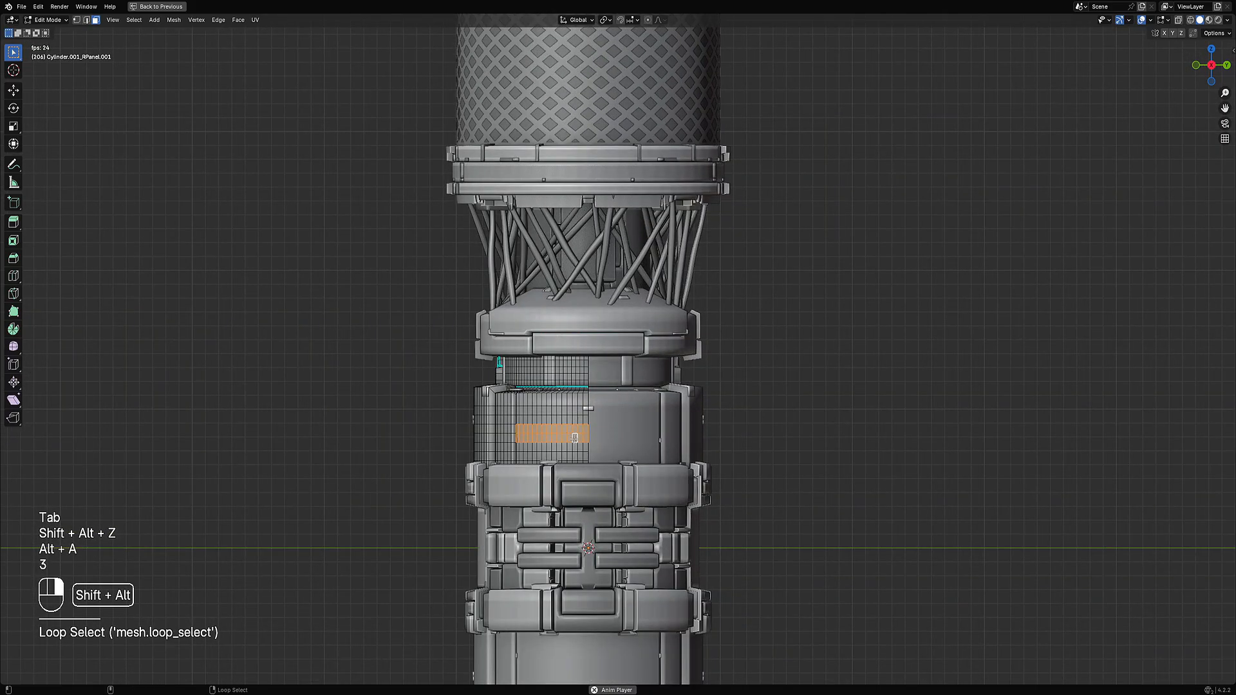
- Set the selected band strip's vertex color to a muted orange in Replace mode and clear the face selection
{"action": "middle_click_drag", "start_coordinate": [690, 389], "coordinate": [721, 336]}
{"action": "key", "text": "shift+ctrl+x"}
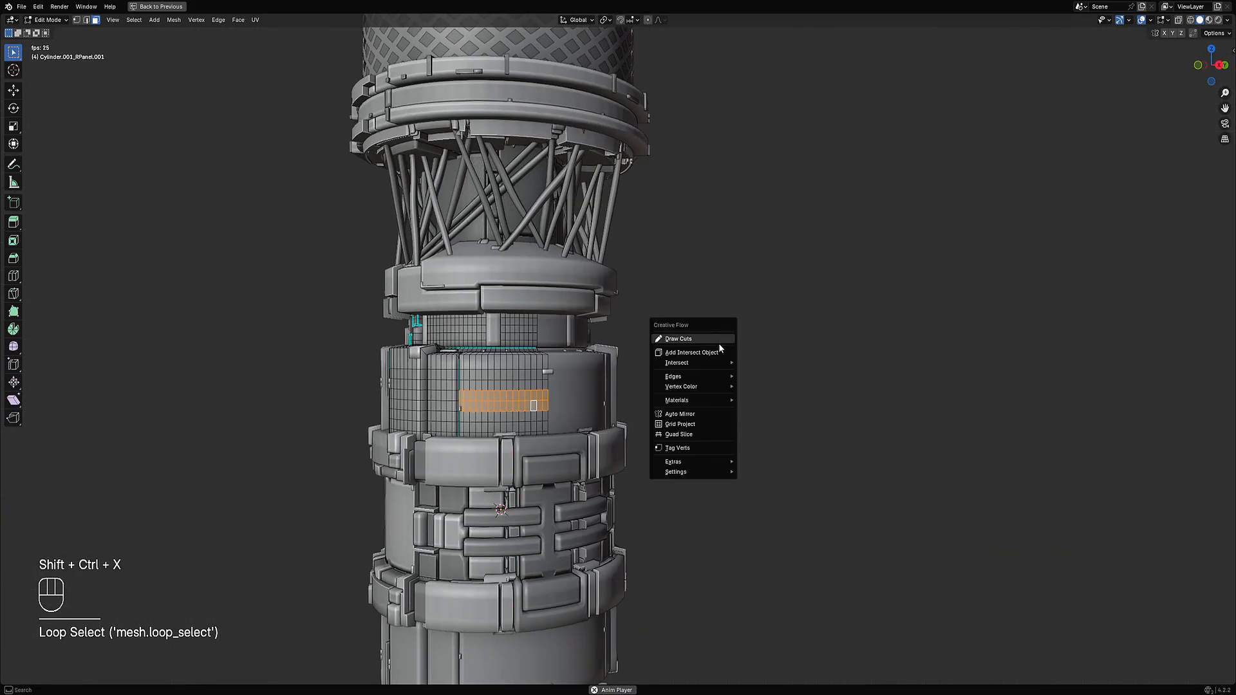
{"action": "mouse_move", "coordinate": [696, 391]}
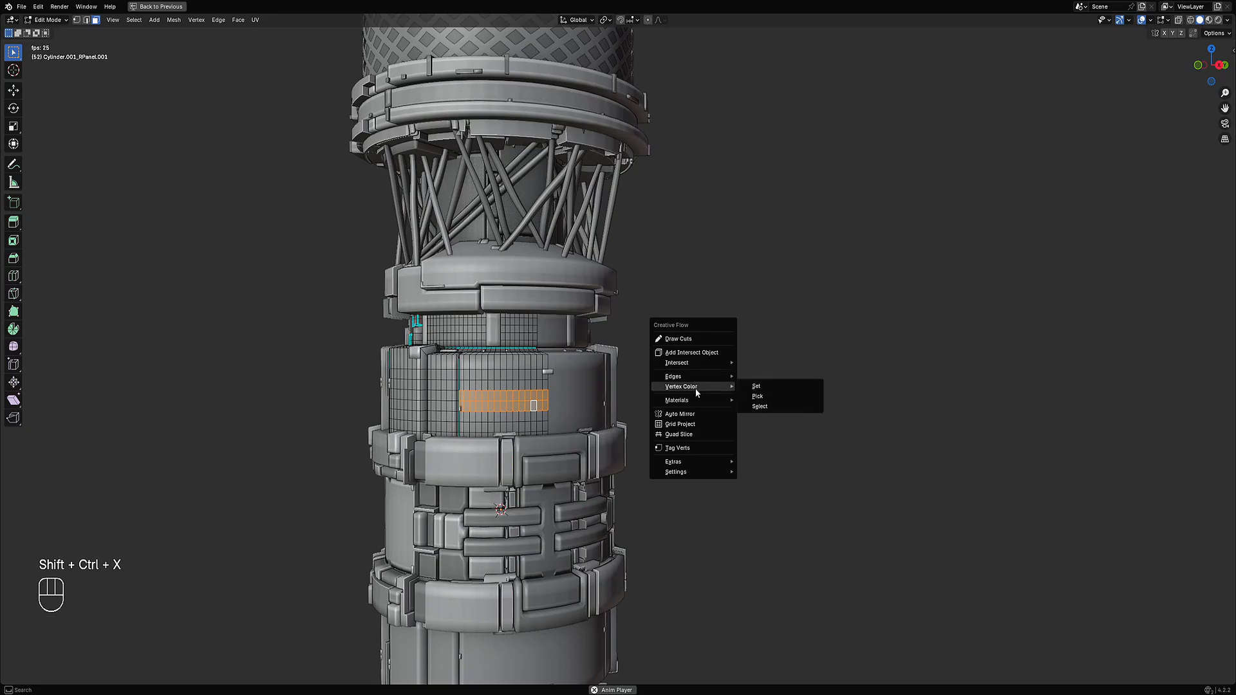
{"action": "left_click", "coordinate": [754, 387]}
{"action": "left_click_drag", "start_coordinate": [832, 435], "coordinate": [815, 441]}
{"action": "left_click_drag", "start_coordinate": [899, 419], "coordinate": [893, 408]}
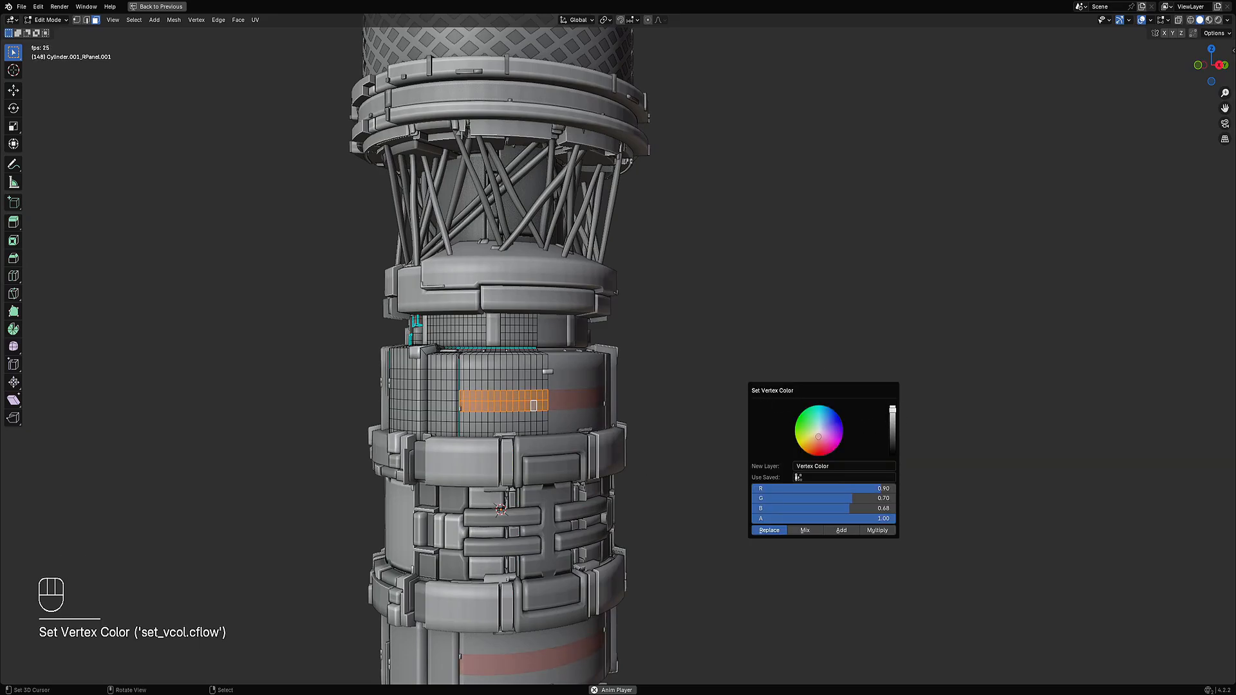
{"action": "left_click_drag", "start_coordinate": [822, 439], "coordinate": [816, 440]}
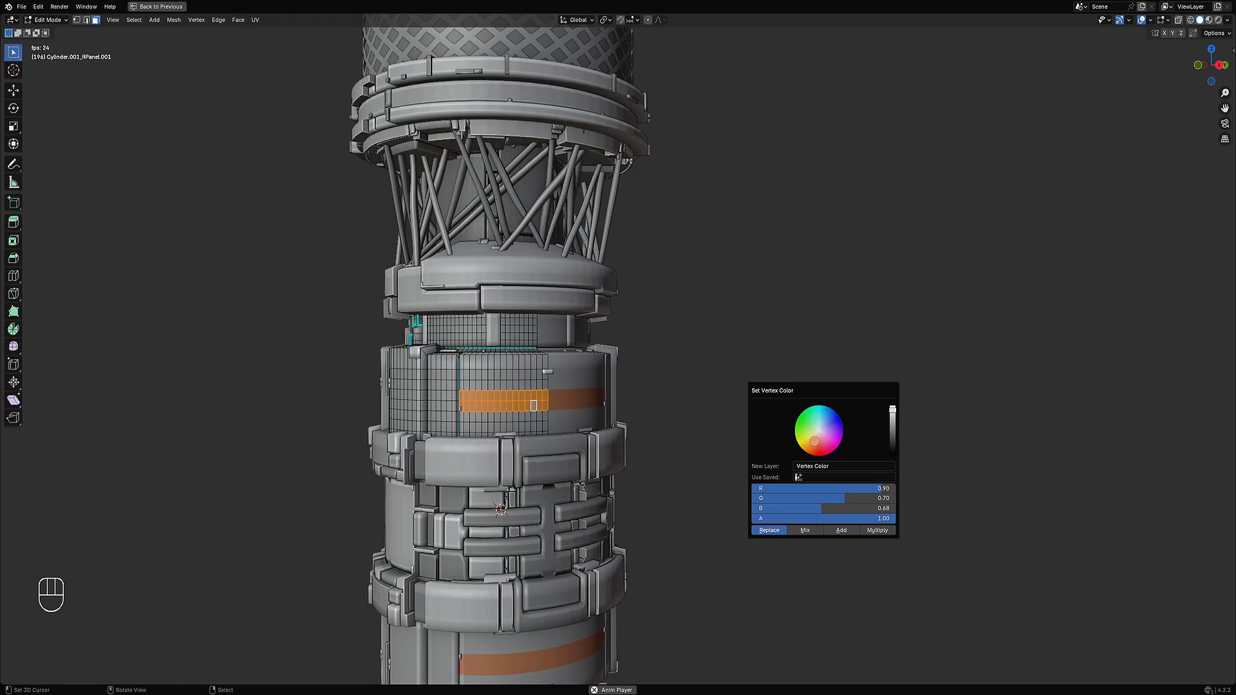
{"action": "key", "text": "Tab"}
{"action": "scroll", "coordinate": [671, 371], "scroll_direction": "down", "scroll_amount": 6}
{"action": "scroll", "coordinate": [628, 364], "scroll_direction": "up", "scroll_amount": 4}
{"action": "key", "text": "Tab"}
{"action": "key", "text": "alt+a"}
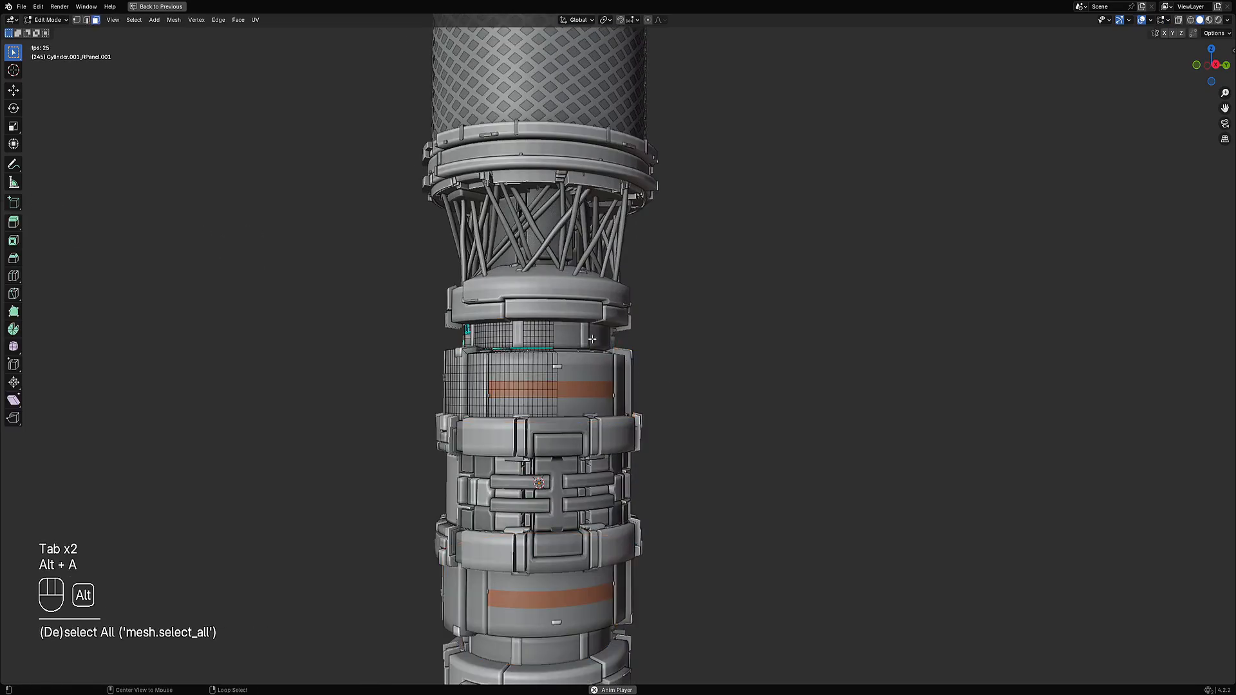
- Enter Edit Mode on the rounded collars next to the cables, in face select mode with nothing selected
{"action": "middle_click_drag", "start_coordinate": [592, 340], "coordinate": [644, 402], "text": "shift"}
{"action": "scroll", "coordinate": [616, 353], "scroll_direction": "up", "scroll_amount": 2}
{"action": "key", "text": "Tab"}
{"action": "right_click", "coordinate": [615, 351]}
{"action": "key", "text": "Tab"}
{"action": "middle_click_drag", "start_coordinate": [592, 349], "coordinate": [584, 387]}
{"action": "key", "text": "alt+a"}
{"action": "key", "text": "3"}
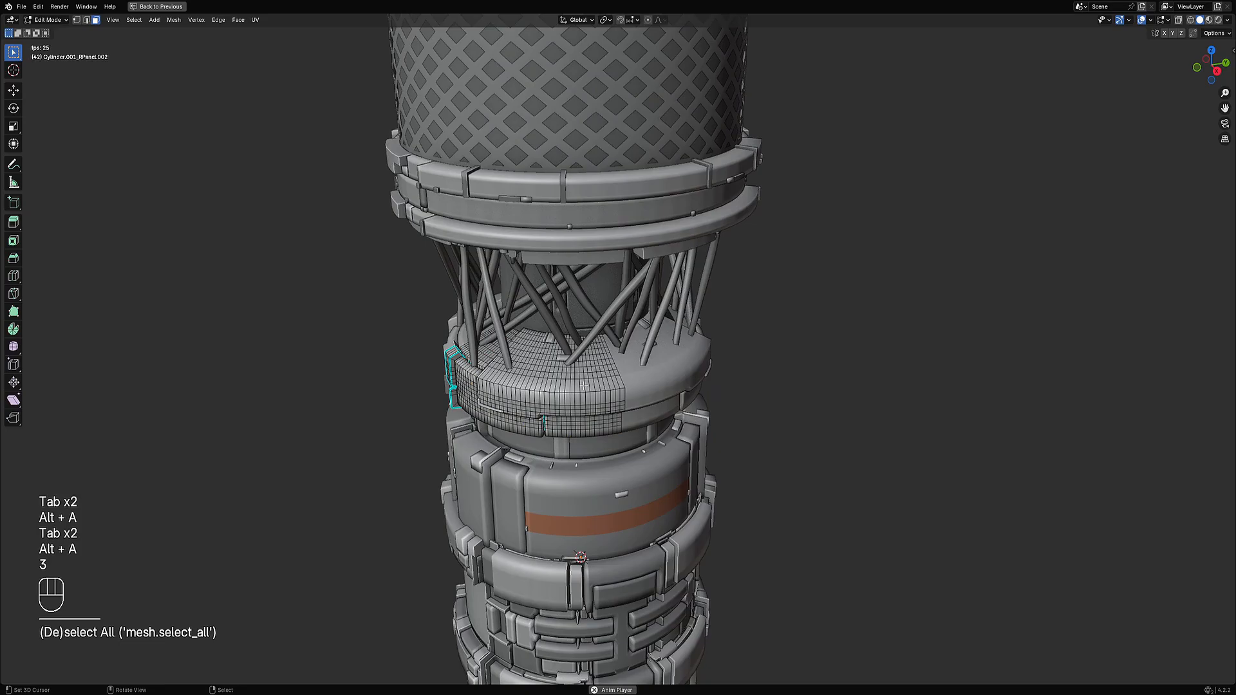
- Try to select a vertical strip of faces running down the upper collar, clearing unwanted loop selections between attempts
{"action": "left_click", "coordinate": [583, 385], "text": "alt+shift"}
{"action": "key", "text": "alt+a"}
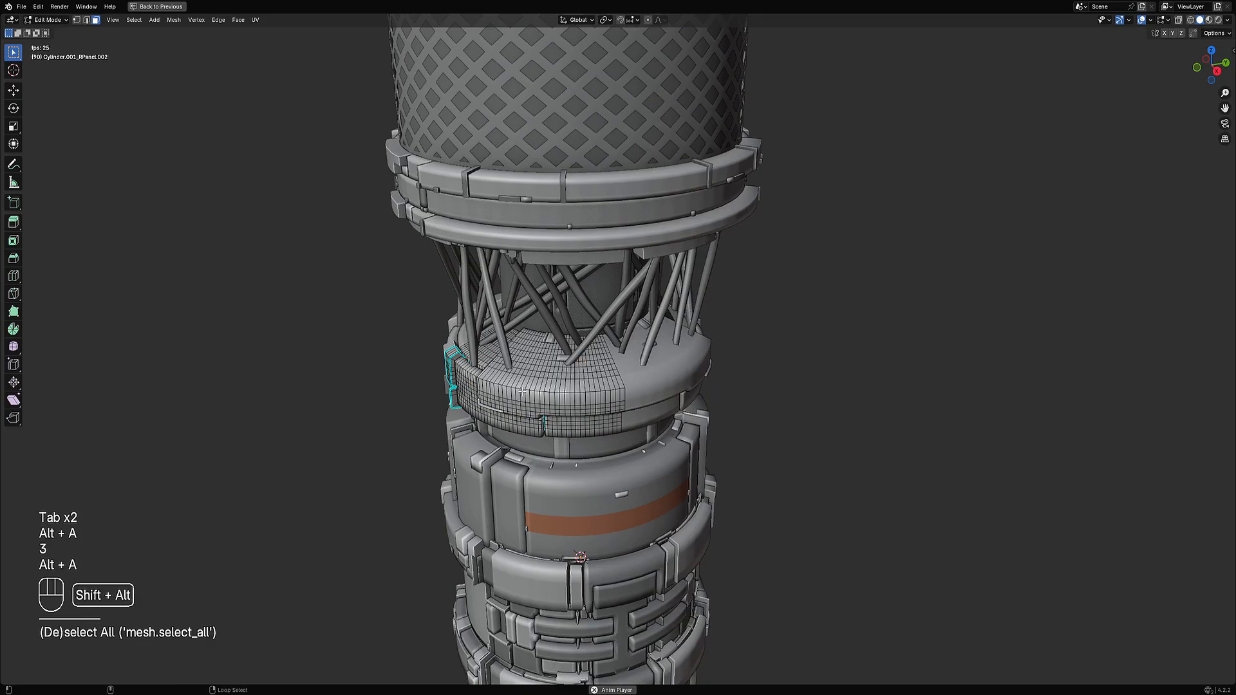
{"action": "left_click", "coordinate": [521, 390], "text": "alt+shift"}
{"action": "key", "text": "a"}
{"action": "key", "text": "ctrl+z"}
{"action": "key", "text": "alt+a"}
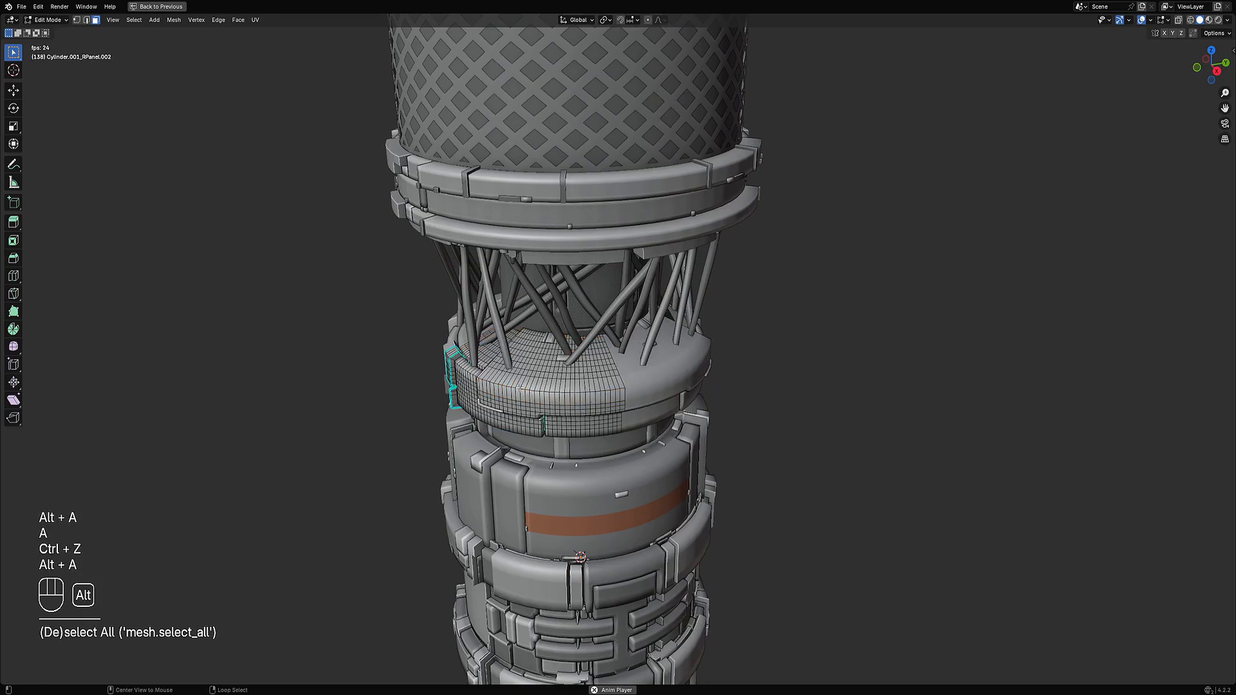
{"action": "left_click", "coordinate": [519, 392], "text": "alt+shift"}
- Set the vertical strip's vertex color to R 0.90, G 0.64, B 0.52 in Replace mode and leave Edit Mode
{"action": "key", "text": "shift+ctrl+x"}
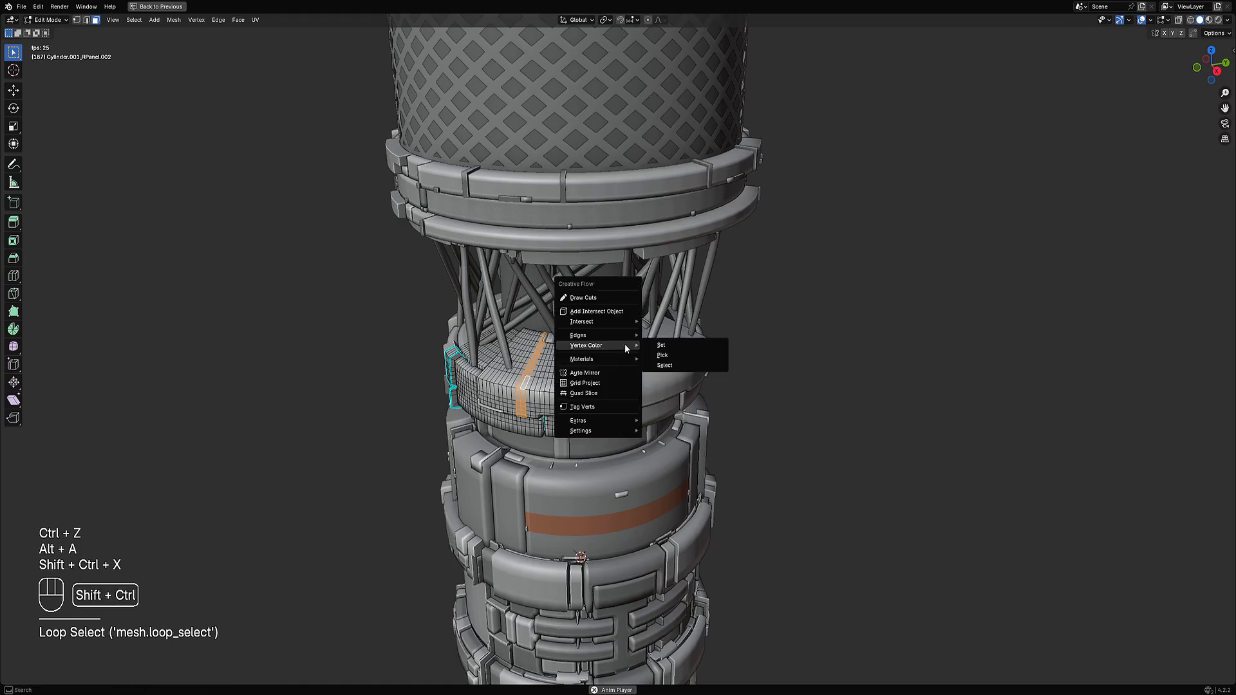
{"action": "left_click", "coordinate": [660, 351]}
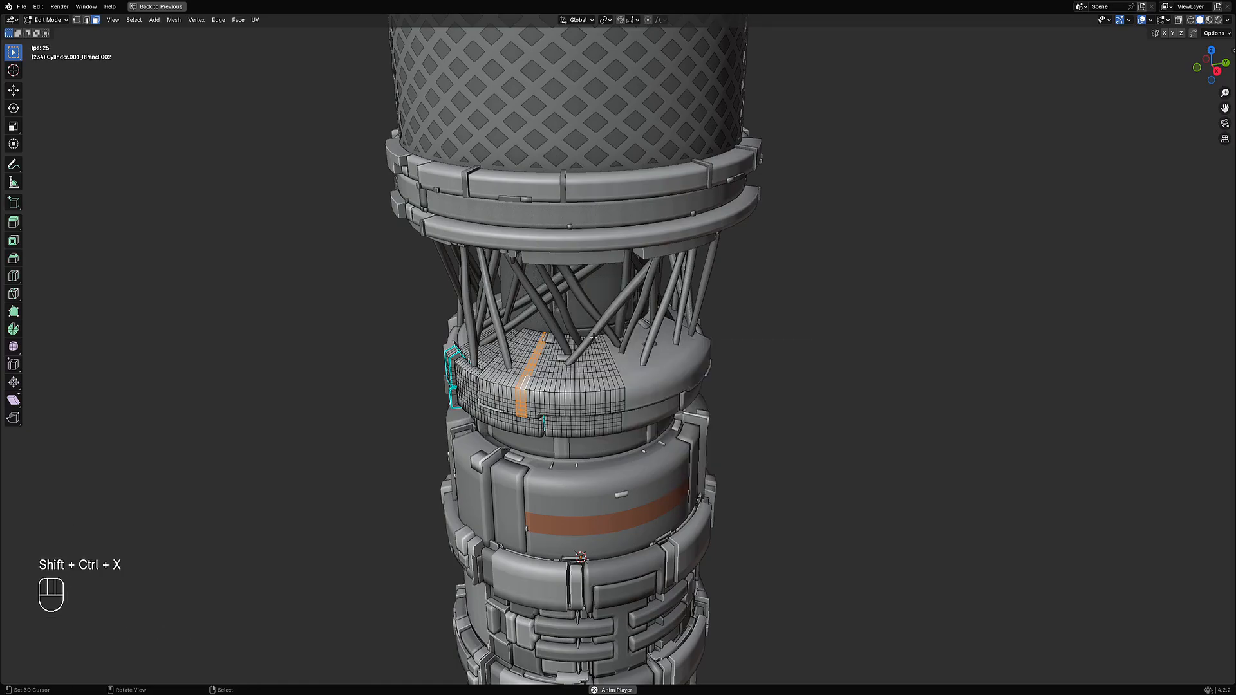
{"action": "key", "text": "shift+ctrl+x"}
{"action": "mouse_move", "coordinate": [602, 330]}
{"action": "left_click", "coordinate": [643, 333]}
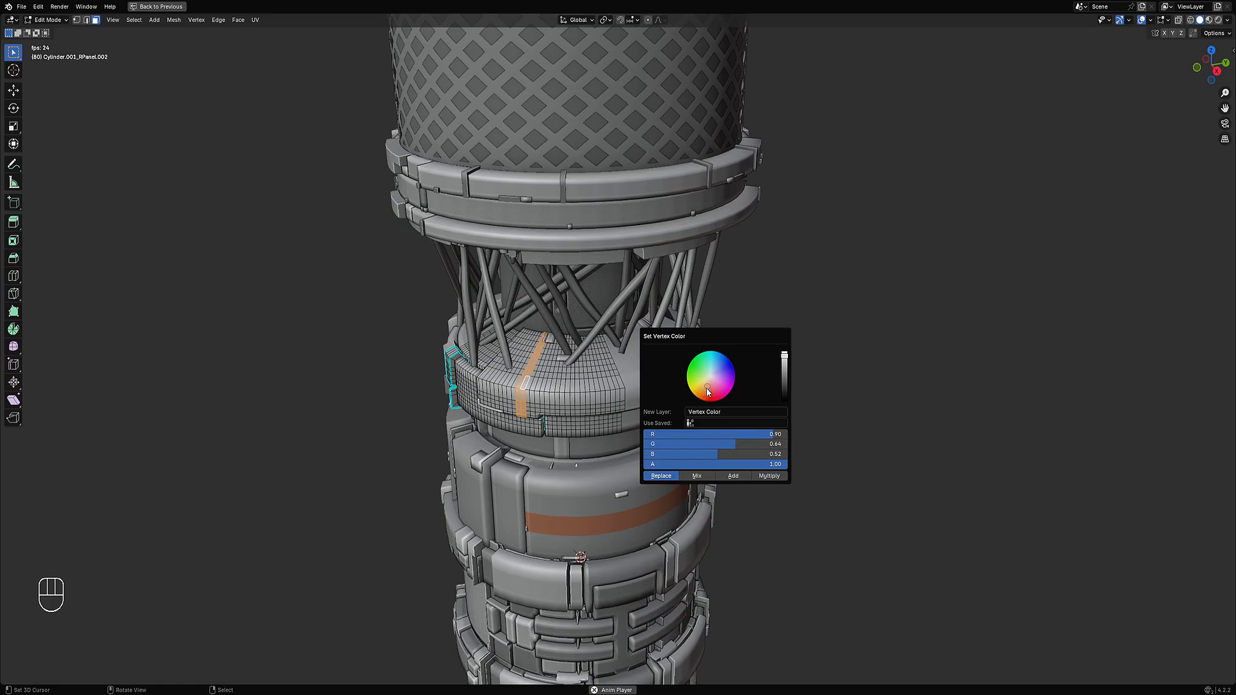
{"action": "left_click", "coordinate": [663, 477]}
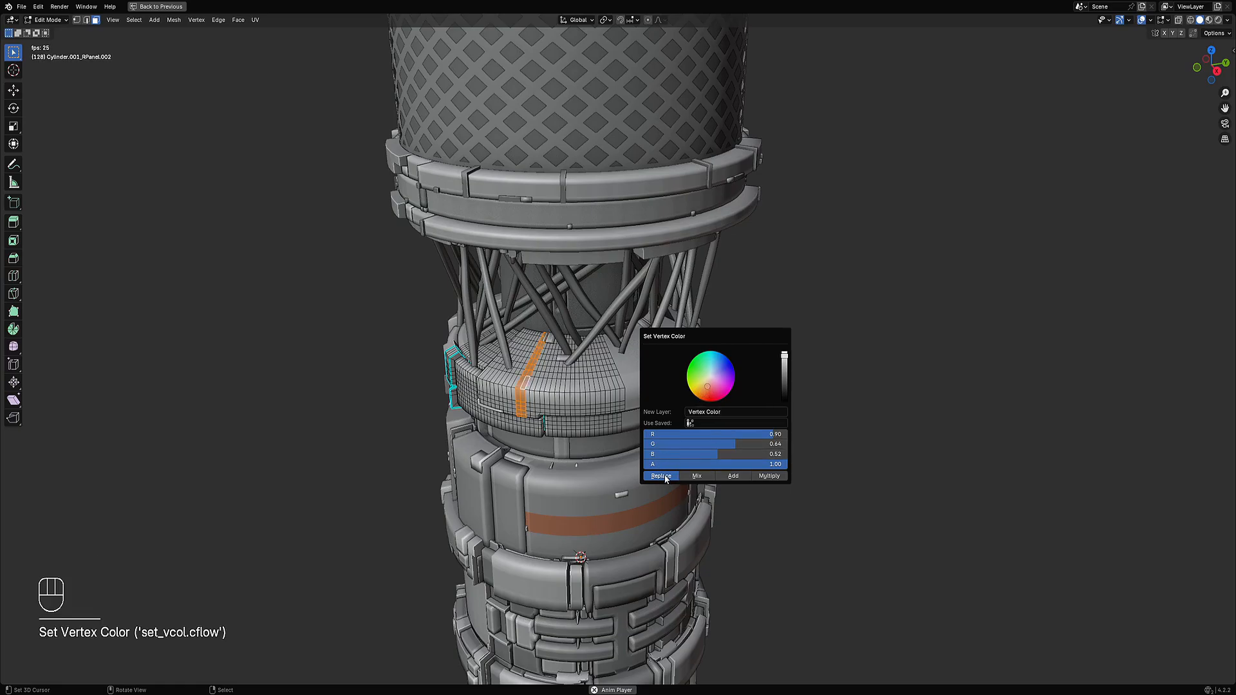
{"action": "scroll", "coordinate": [639, 376], "scroll_direction": "down", "scroll_amount": 6}
{"action": "key", "text": "Tab"}
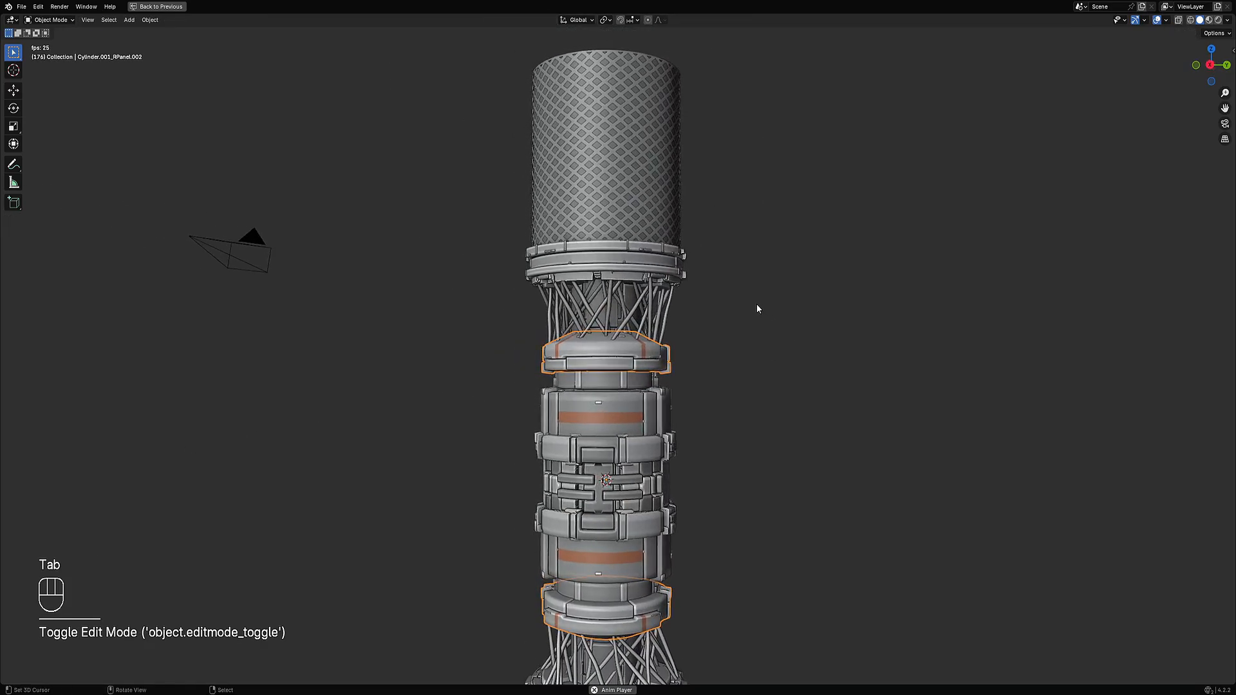
- Undo the vertical orange strip on the collar and clear the face selection in Edit Mode
{"action": "key", "text": "Tab"}
{"action": "key", "text": "ctrl+z"}
{"action": "key", "text": "ctrl+z"}
{"action": "key", "text": "ctrl+z"}
{"action": "key", "text": "ctrl+z"}
{"action": "key", "text": "alt+a"}
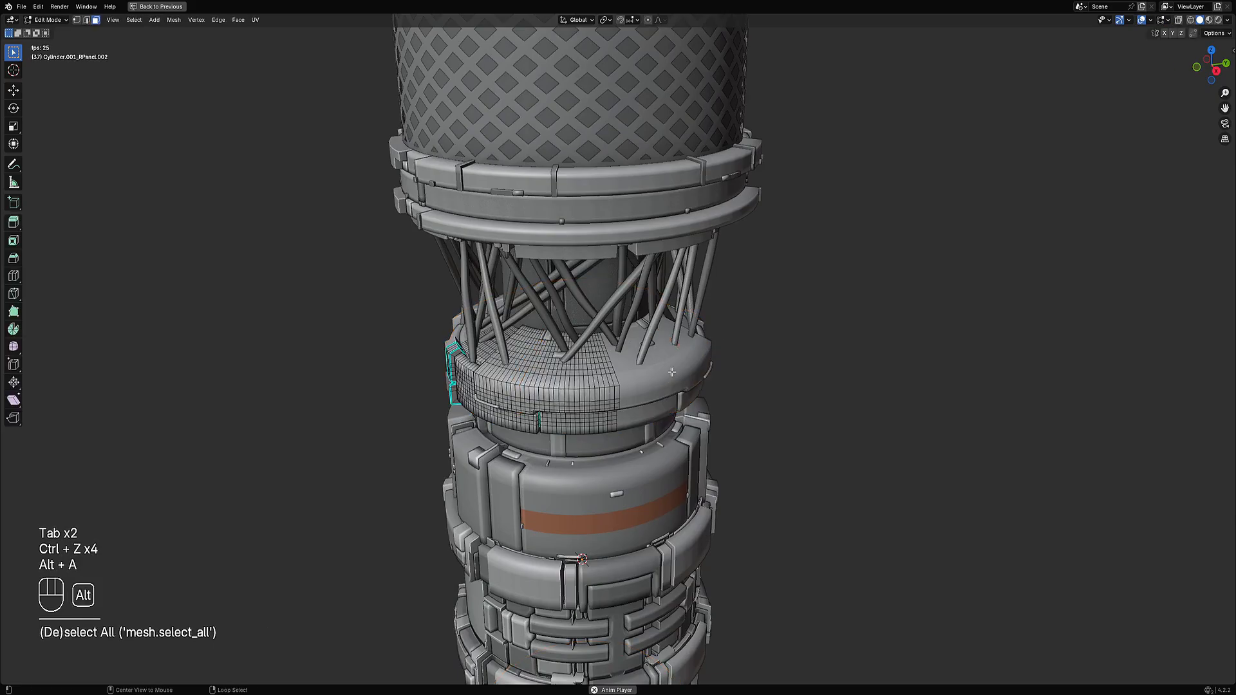
- Select the middle face row of the upper collar's lower rim panel and replace its vertex color with R 0.90, G 0.64, B 0.52
{"action": "scroll", "coordinate": [595, 398], "scroll_direction": "up", "scroll_amount": 5}
{"action": "key", "text": "3"}
{"action": "left_click", "coordinate": [595, 398], "text": "alt+shift"}
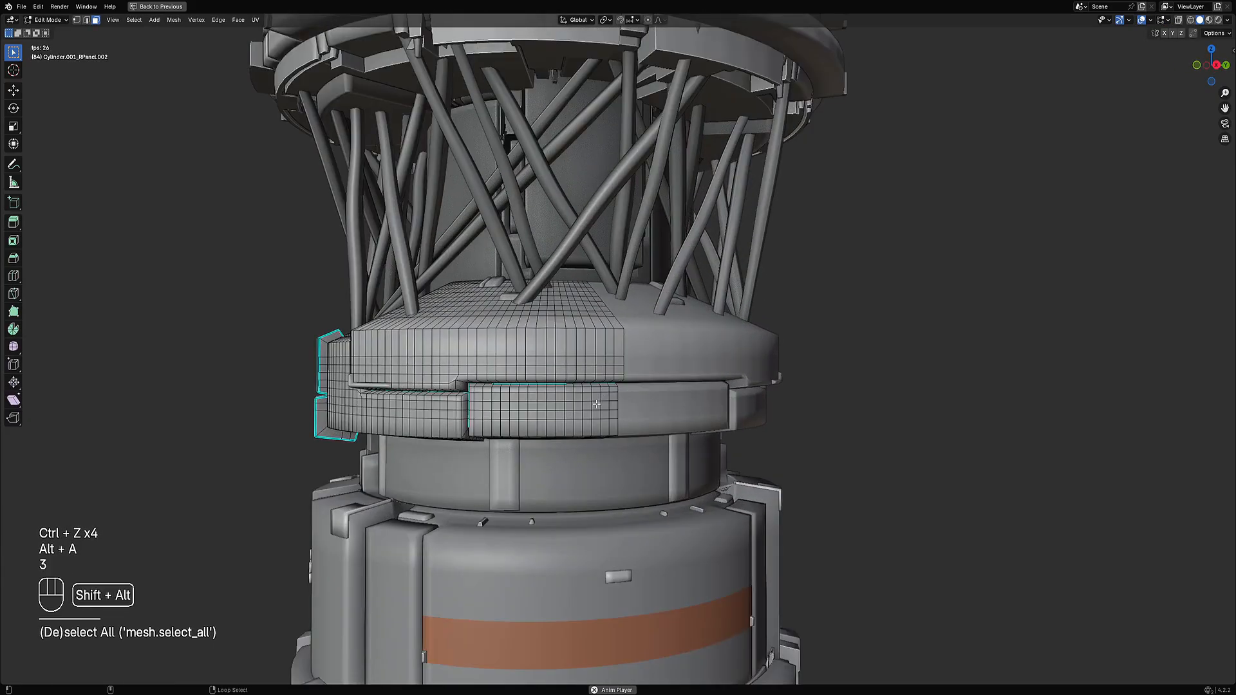
{"action": "key", "text": "alt+a"}
{"action": "left_click", "coordinate": [603, 405], "text": "alt+shift"}
{"action": "key", "text": "ctrl+shift+x"}
{"action": "mouse_move", "coordinate": [731, 347]}
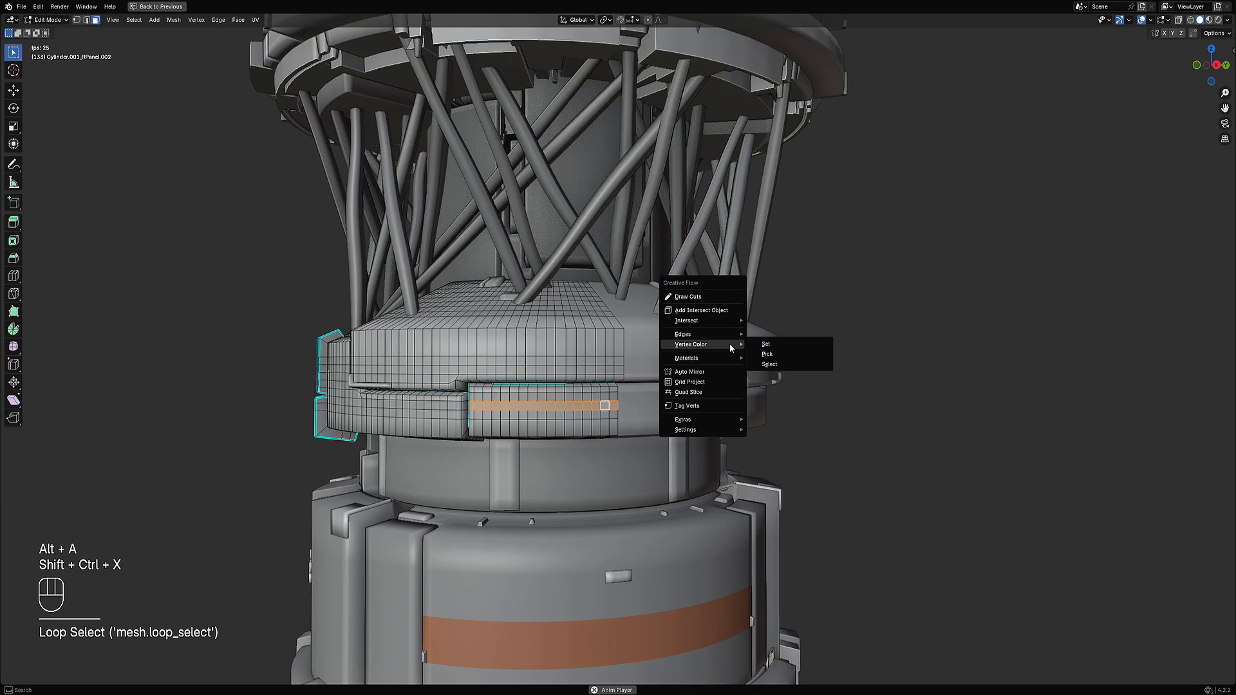
{"action": "left_click", "coordinate": [767, 344]}
{"action": "left_click", "coordinate": [799, 487]}
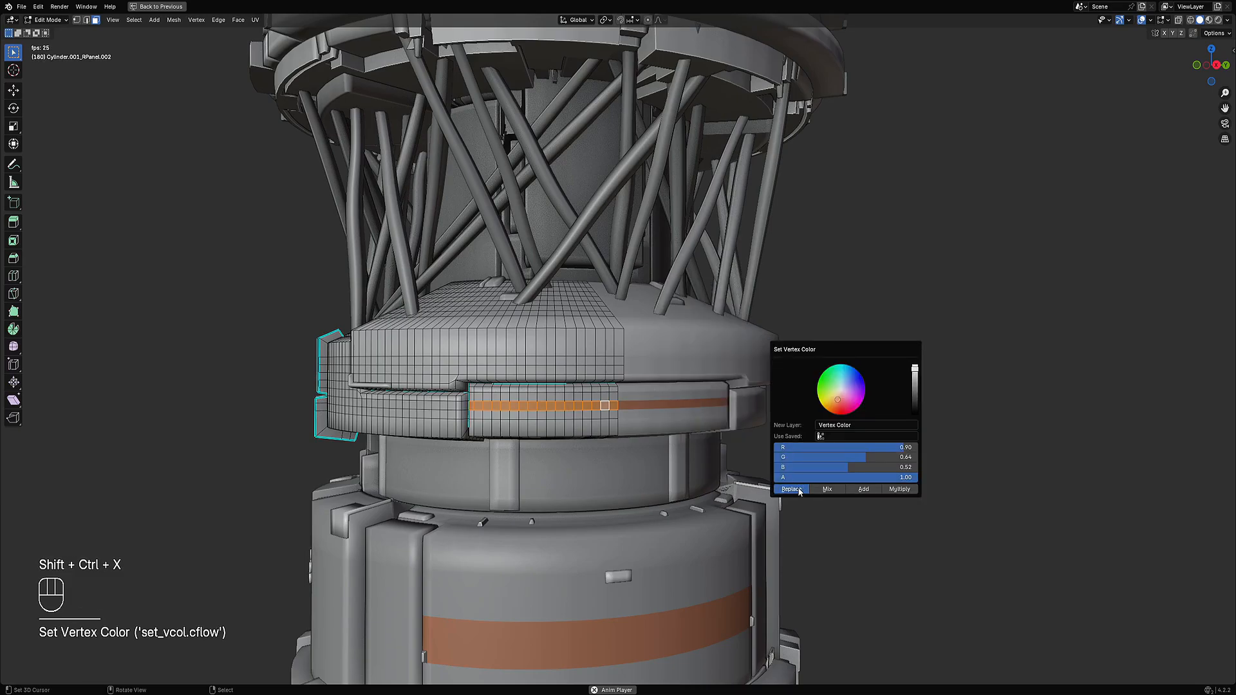
{"action": "key", "text": "Tab"}
- Switch Edit Mode to the wide bands and clear their face selection, with the plain side panel facing the view
{"action": "scroll", "coordinate": [686, 323], "scroll_direction": "down", "scroll_amount": 8}
{"action": "scroll", "coordinate": [700, 308], "scroll_direction": "up", "scroll_amount": 2}
{"action": "key", "text": "Tab"}
{"action": "middle_click_drag", "start_coordinate": [567, 323], "coordinate": [621, 324]}
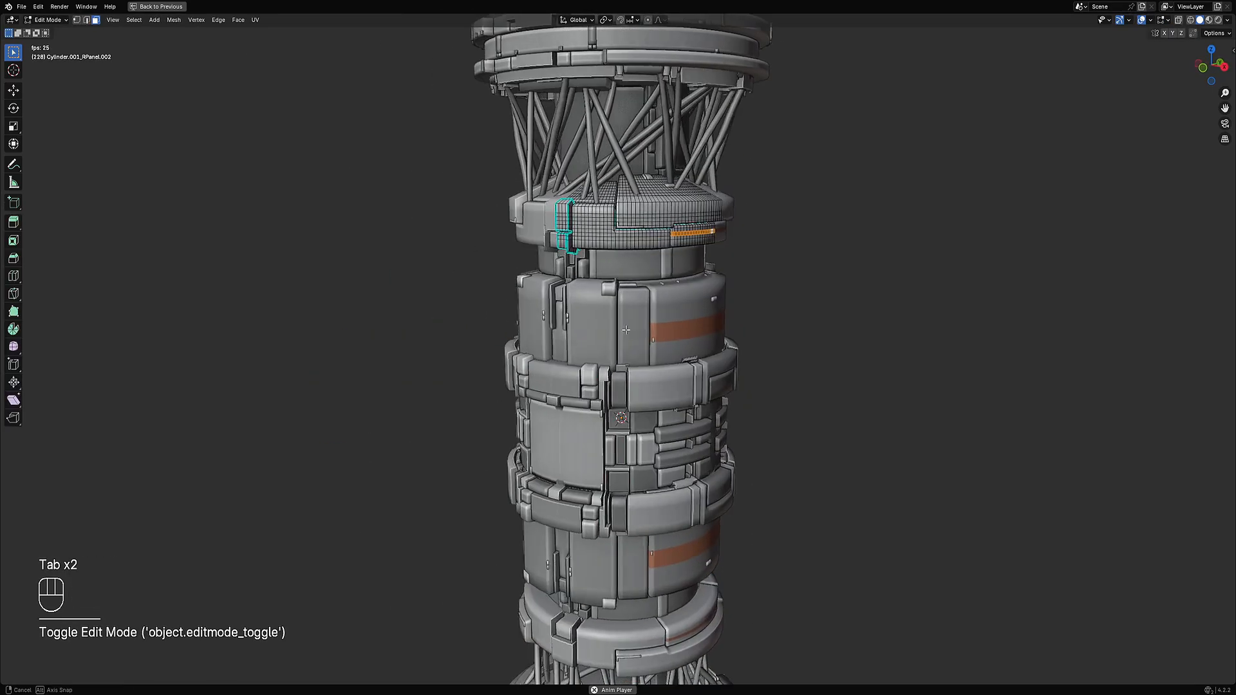
{"action": "key", "text": "Tab"}
{"action": "right_click", "coordinate": [622, 324]}
{"action": "key", "text": "Tab"}
{"action": "scroll", "coordinate": [615, 322], "scroll_direction": "up", "scroll_amount": 2}
{"action": "key", "text": "alt+a"}
- Select two separate faces, one above the other, on the upper band's side panel and color them by picking the orange strip's vertex color
{"action": "left_click", "coordinate": [564, 319], "text": "shift"}
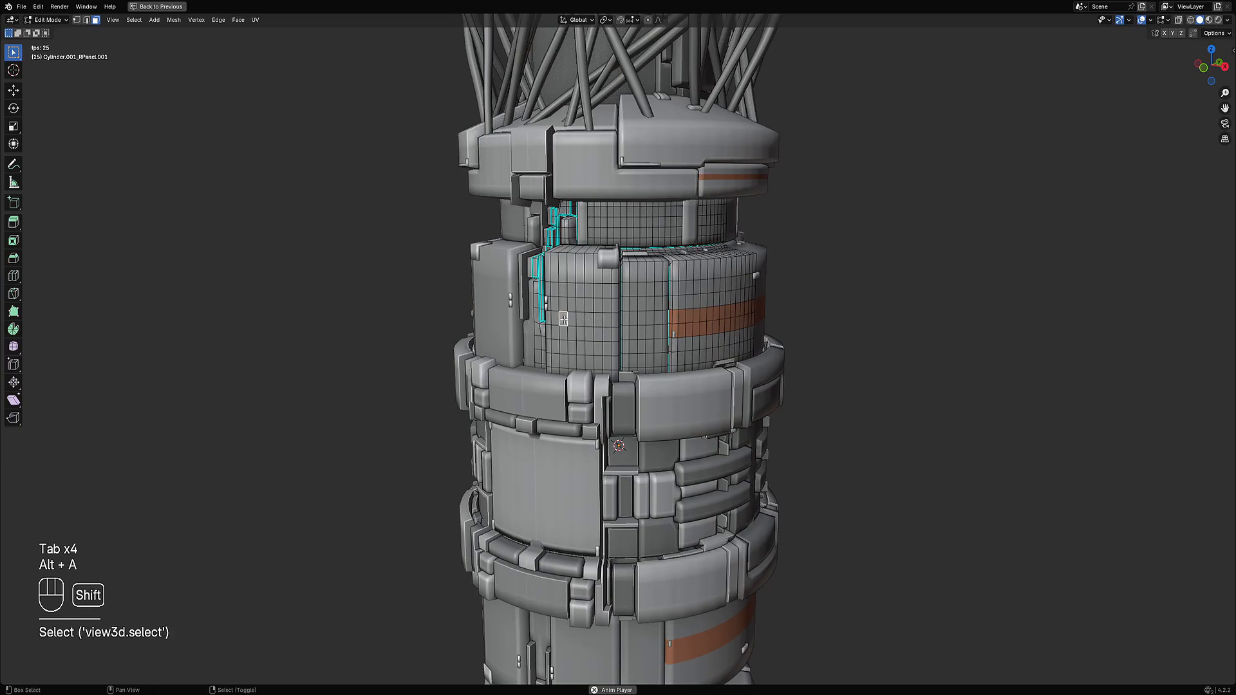
{"action": "key", "text": "alt+a"}
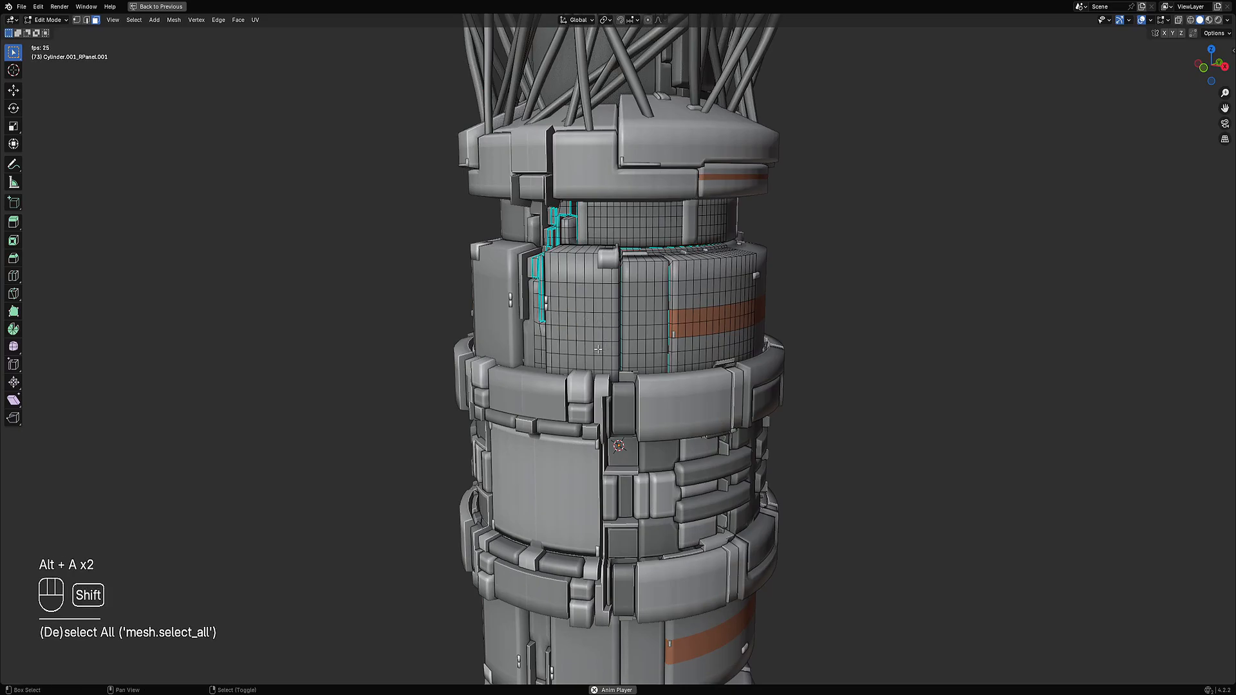
{"action": "left_click", "coordinate": [599, 348], "text": "shift"}
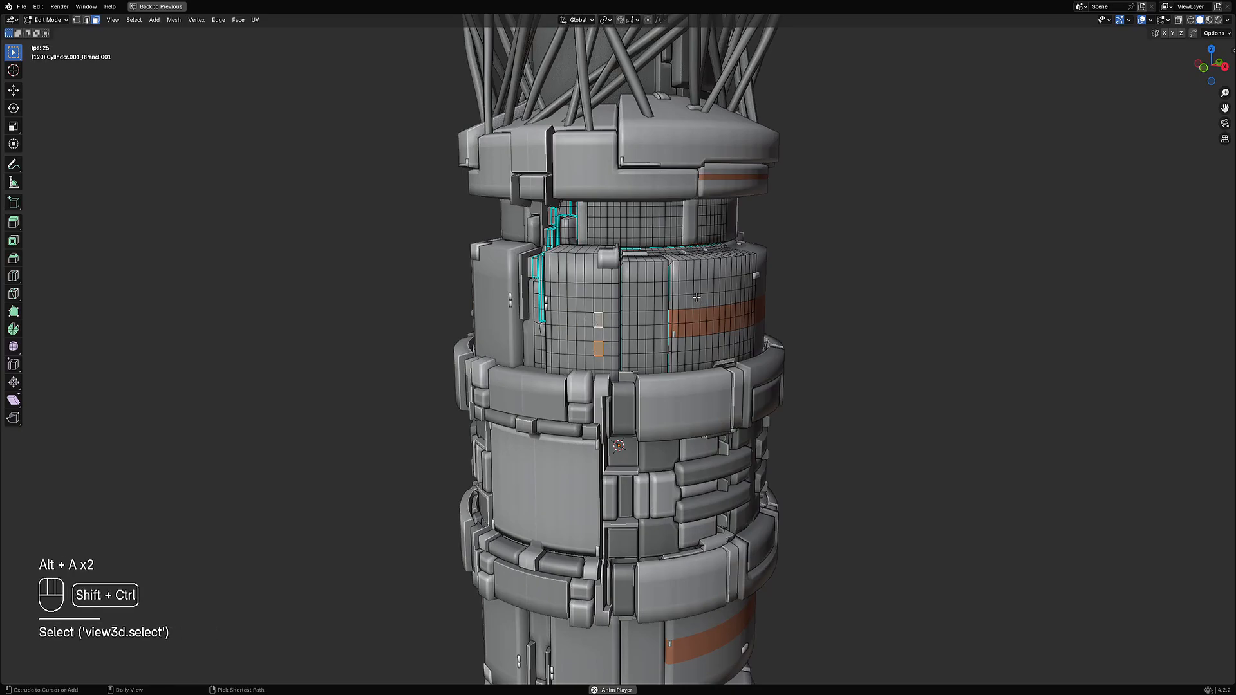
{"action": "key", "text": "shift+ctrl+x"}
{"action": "mouse_move", "coordinate": [697, 297]}
{"action": "left_click", "coordinate": [732, 310]}
{"action": "left_click", "coordinate": [720, 313]}
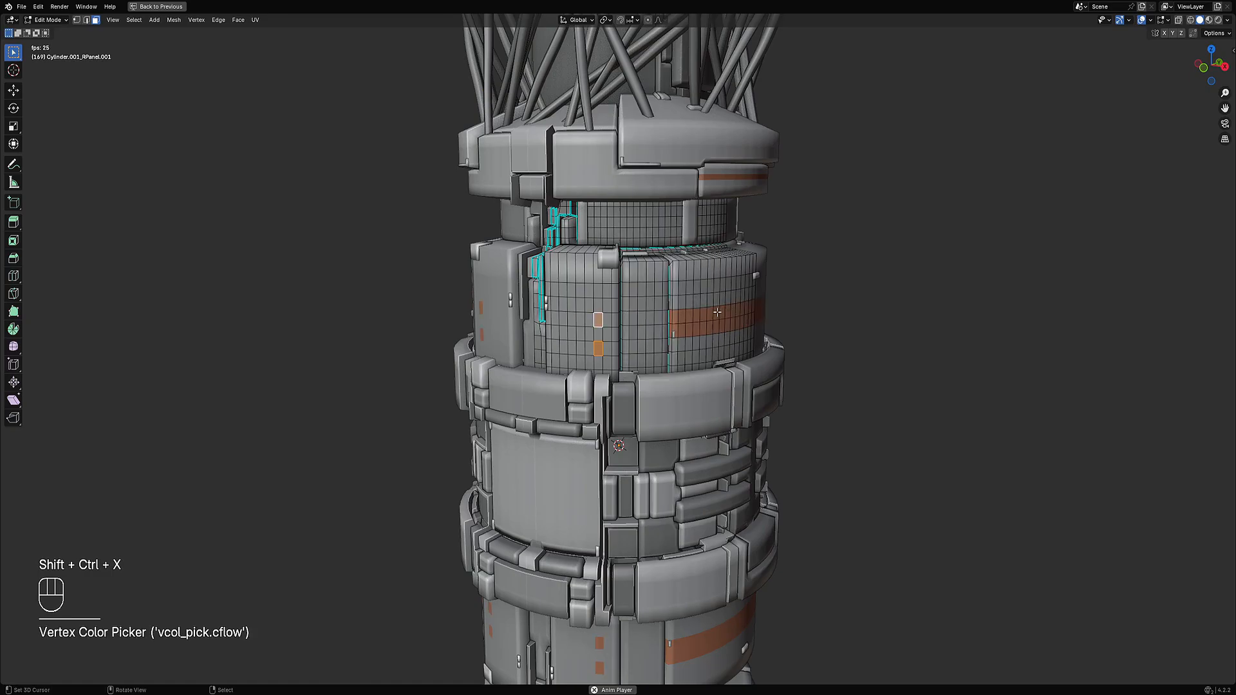
{"action": "key", "text": "Tab"}
- Enter Edit Mode on the stacked rings below the diamond-patterned cylinder, with face selection active and nothing selected
{"action": "scroll", "coordinate": [717, 311], "scroll_direction": "down", "scroll_amount": 6}
{"action": "middle_click_drag", "start_coordinate": [717, 310], "coordinate": [681, 320]}
{"action": "key", "text": "alt+a"}
{"action": "scroll", "coordinate": [683, 419], "scroll_direction": "up", "scroll_amount": 4}
{"action": "scroll", "coordinate": [663, 347], "scroll_direction": "up", "scroll_amount": 1}
{"action": "right_click", "coordinate": [651, 356]}
{"action": "key", "text": "Tab"}
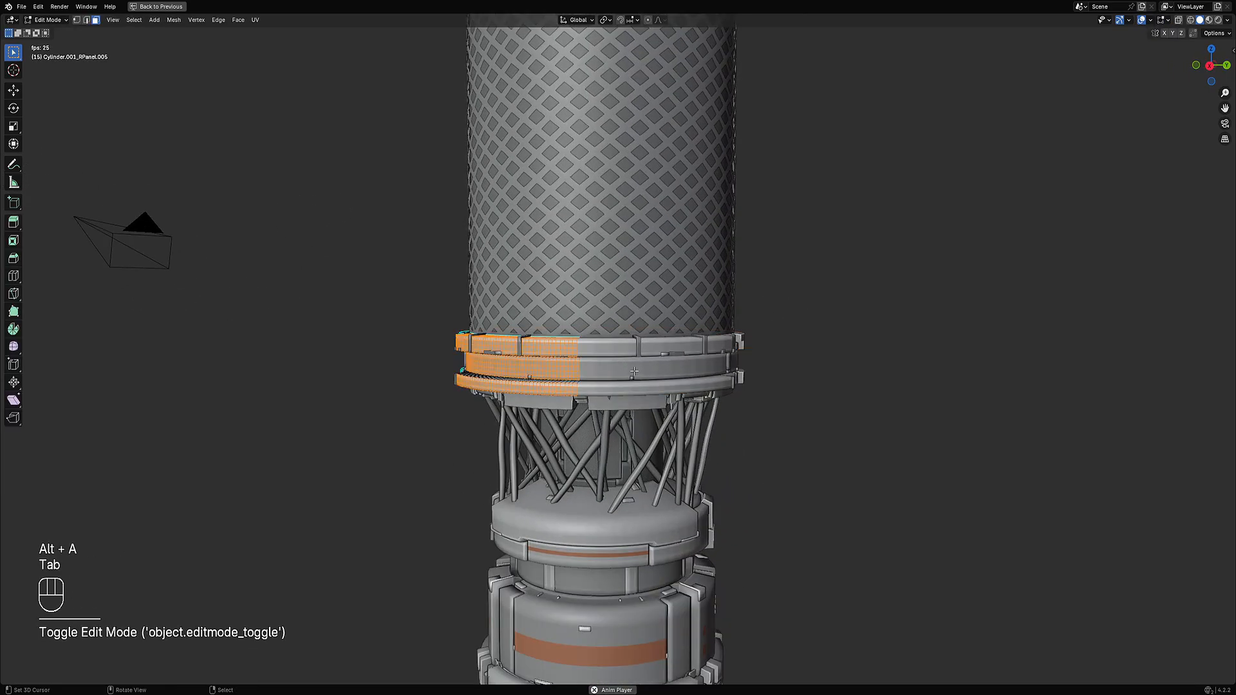
{"action": "middle_click_drag", "start_coordinate": [644, 358], "coordinate": [656, 351]}
{"action": "scroll", "coordinate": [612, 358], "scroll_direction": "up", "scroll_amount": 3}
{"action": "key", "text": "alt+a"}
{"action": "key", "text": "3"}
- Select three adjacent face rows around the middle ring and set their vertex color to a muted green
{"action": "left_click", "coordinate": [574, 365], "text": "alt+shift"}
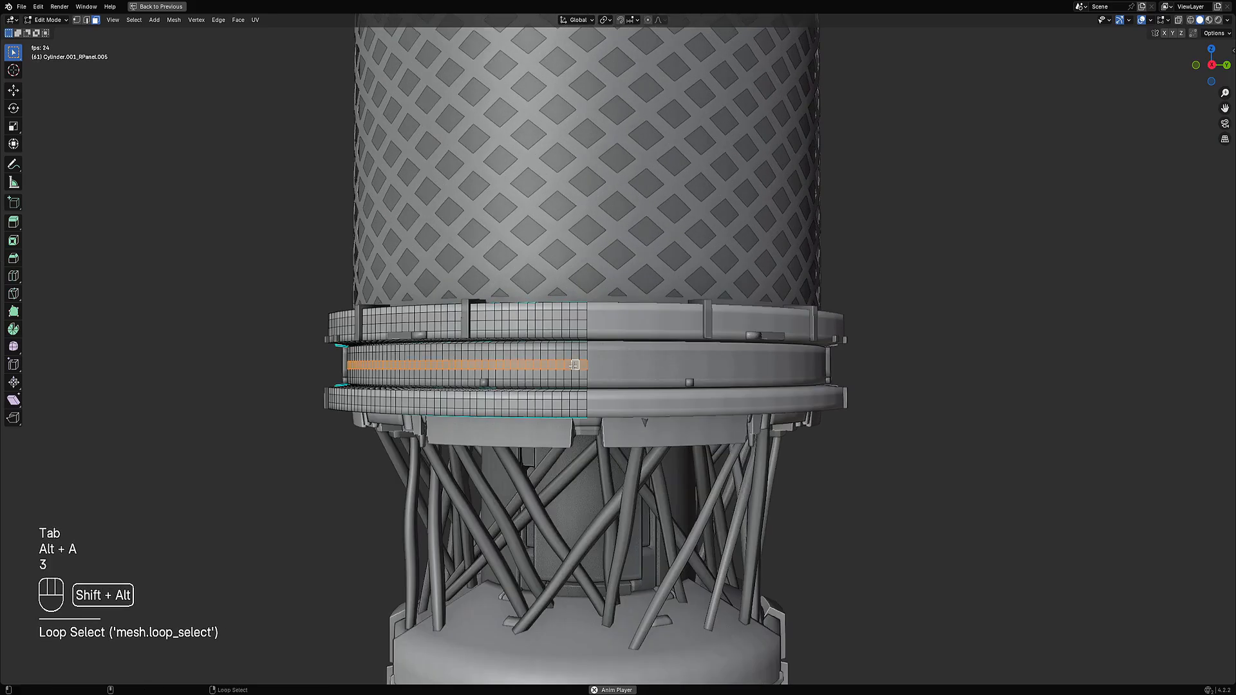
{"action": "left_click", "coordinate": [570, 356], "text": "alt+shift"}
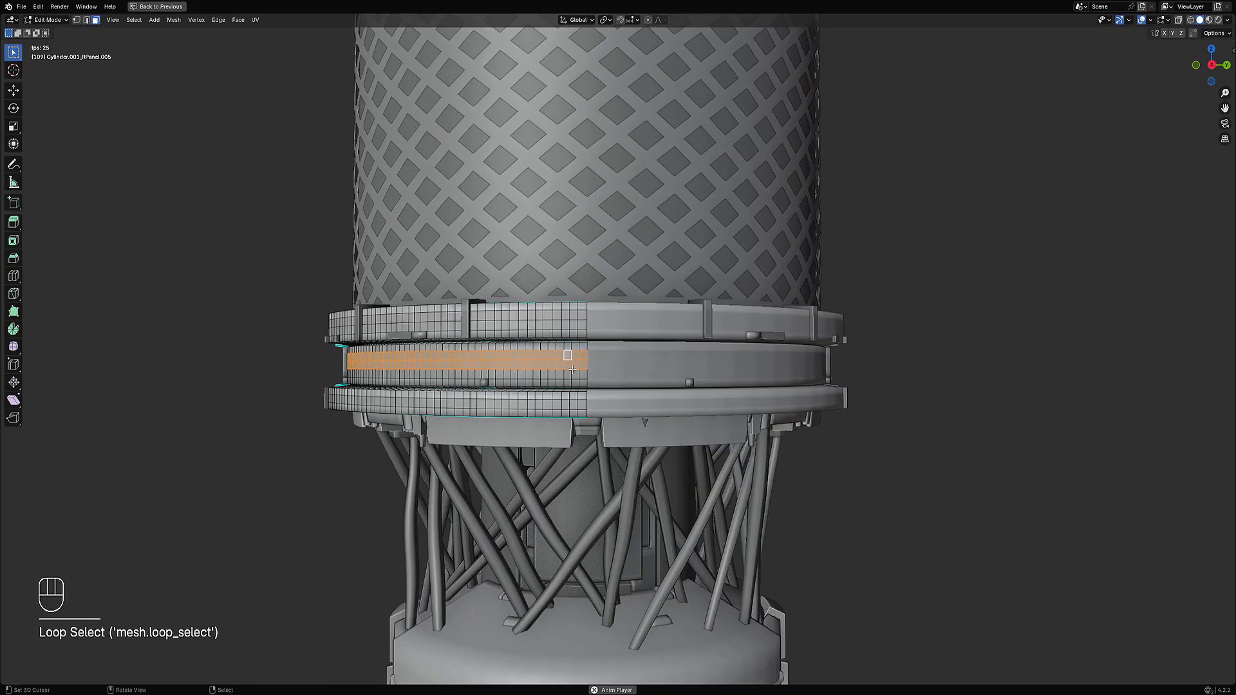
{"action": "left_click", "coordinate": [571, 373], "text": "alt+shift"}
{"action": "key", "text": "shift+ctrl+x"}
{"action": "mouse_move", "coordinate": [656, 322]}
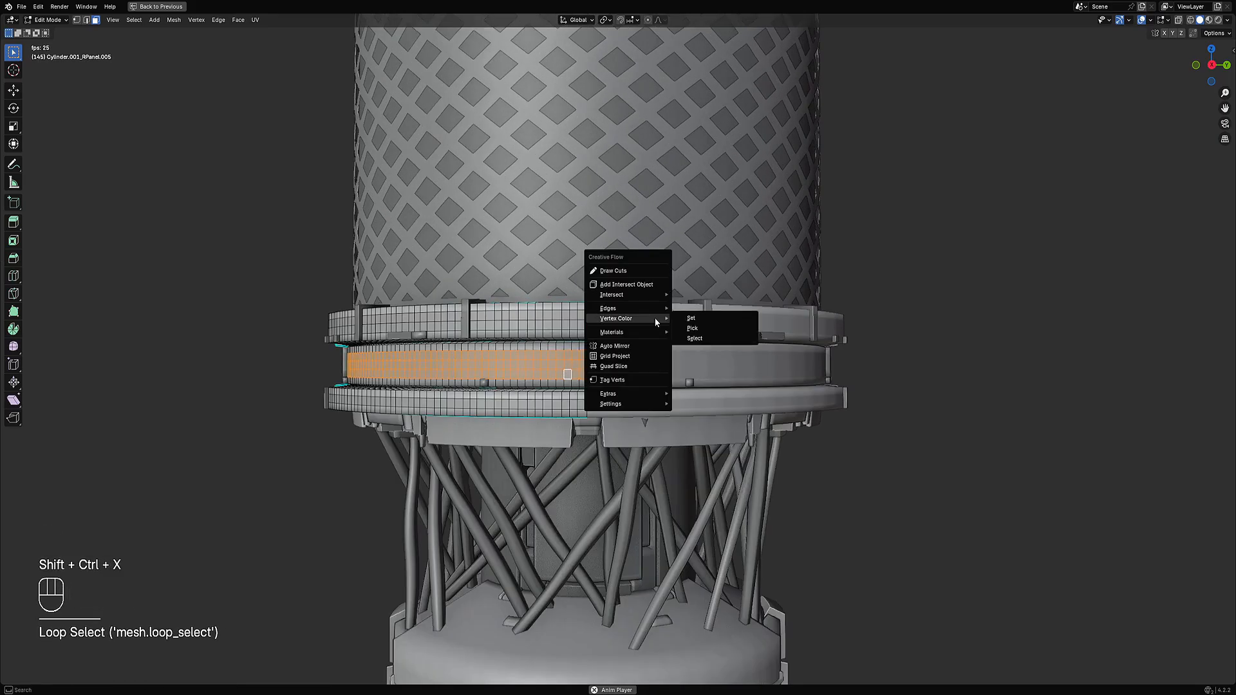
{"action": "left_click", "coordinate": [712, 319]}
{"action": "left_click_drag", "start_coordinate": [776, 362], "coordinate": [773, 358]}
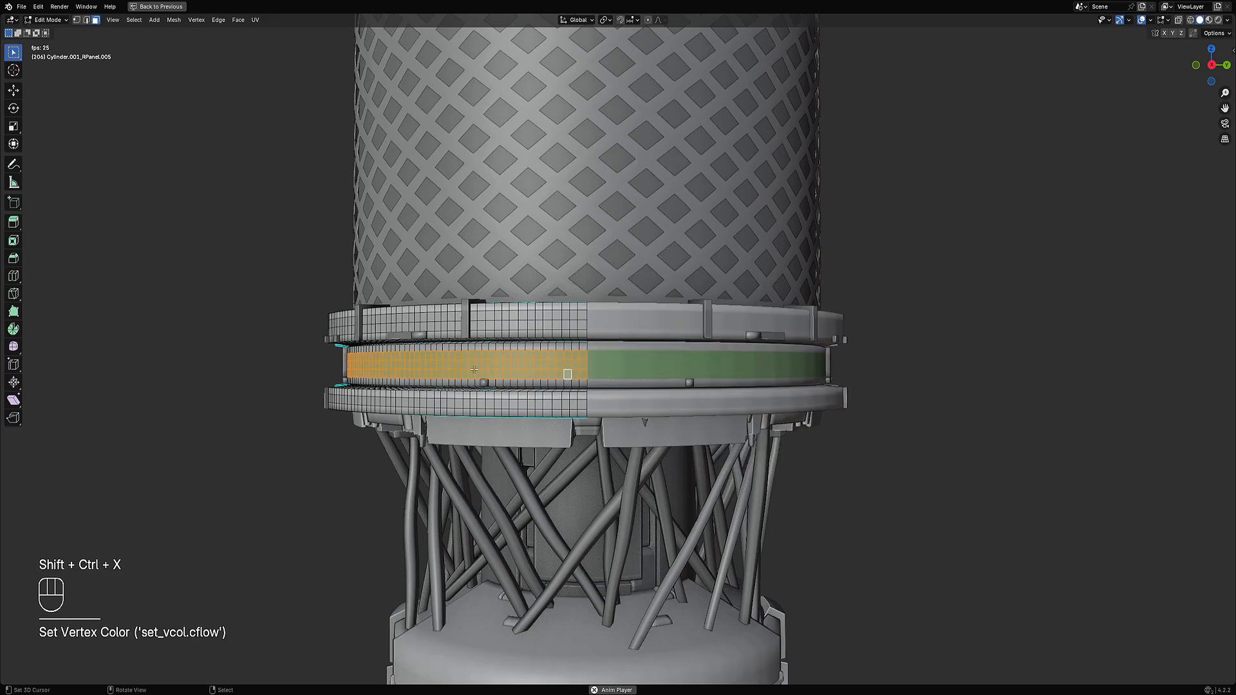
- Leave Edit Mode, deselect all objects and save the file
{"action": "key", "text": "Tab"}
{"action": "scroll", "coordinate": [636, 300], "scroll_direction": "down", "scroll_amount": 11}
{"action": "key", "text": "alt+a"}
{"action": "middle_click_drag", "start_coordinate": [638, 291], "coordinate": [720, 345]}
{"action": "scroll", "coordinate": [678, 310], "scroll_direction": "up", "scroll_amount": 5}
{"action": "key", "text": "ctrl+s"}
{"action": "scroll", "coordinate": [714, 335], "scroll_direction": "up", "scroll_amount": 3}
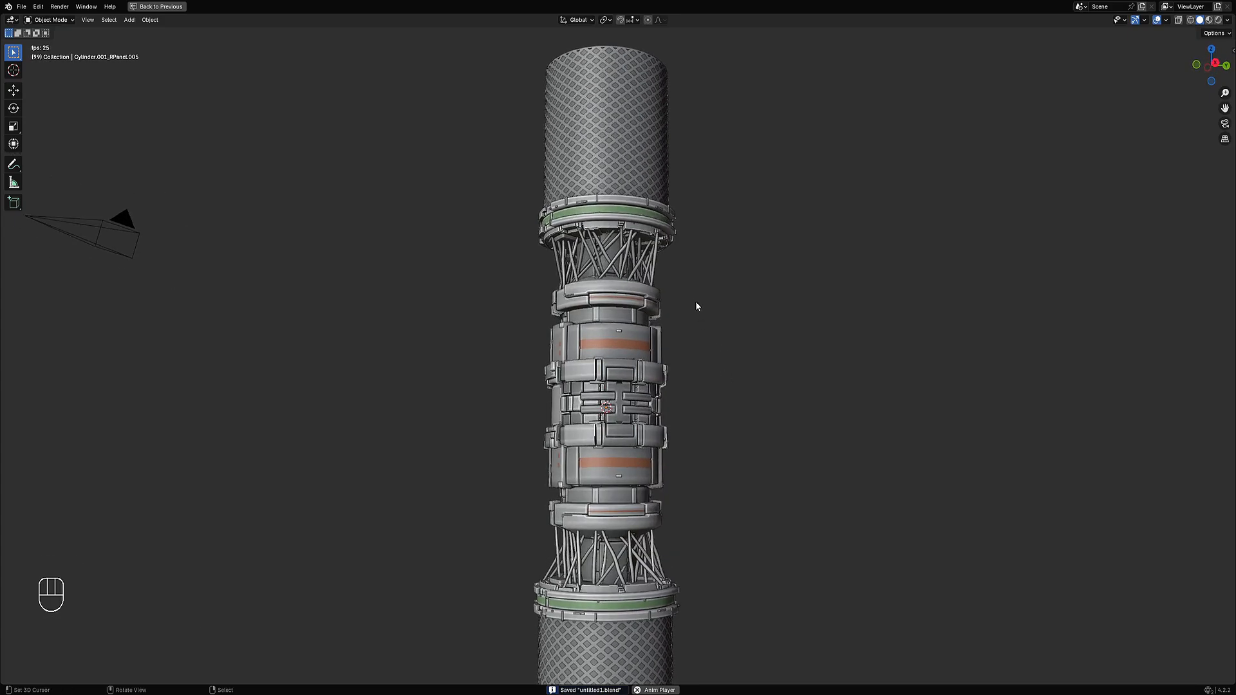
- Append the Random Flow shading materials to the file
{"action": "key", "text": "shift+q"}
{"action": "mouse_move", "coordinate": [689, 348]}
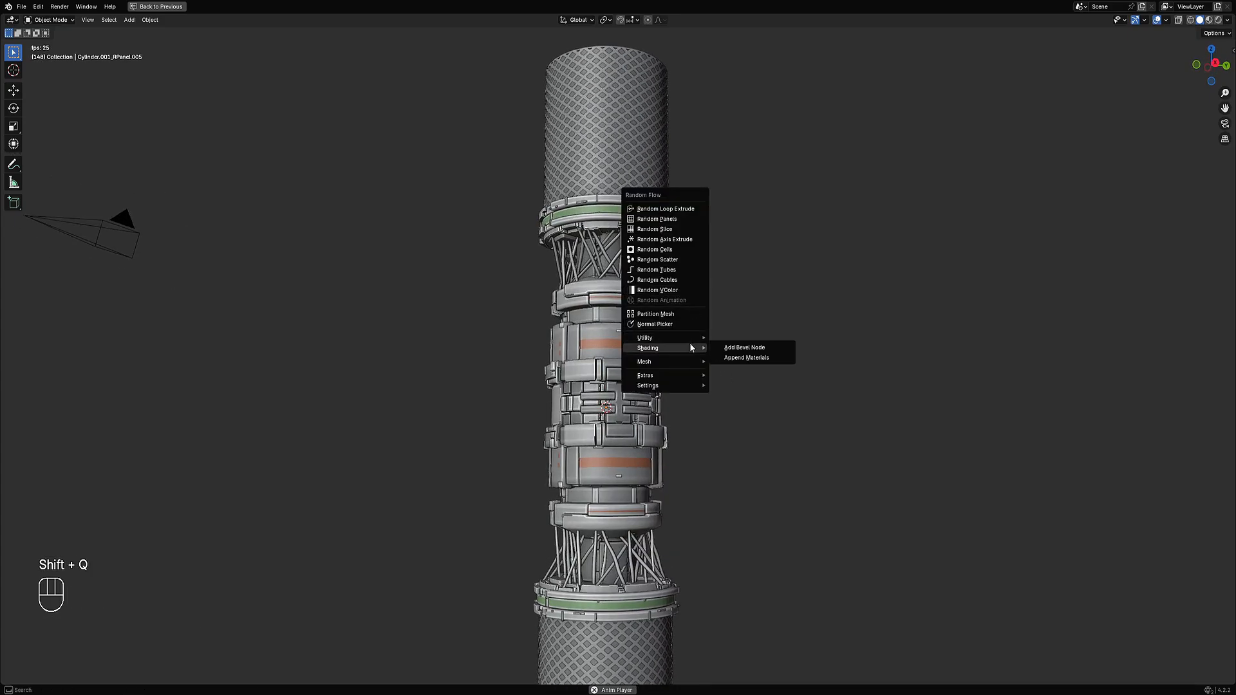
{"action": "left_click", "coordinate": [756, 358]}
- Hide the upper and lower cable bundles
{"action": "left_click", "coordinate": [646, 377]}
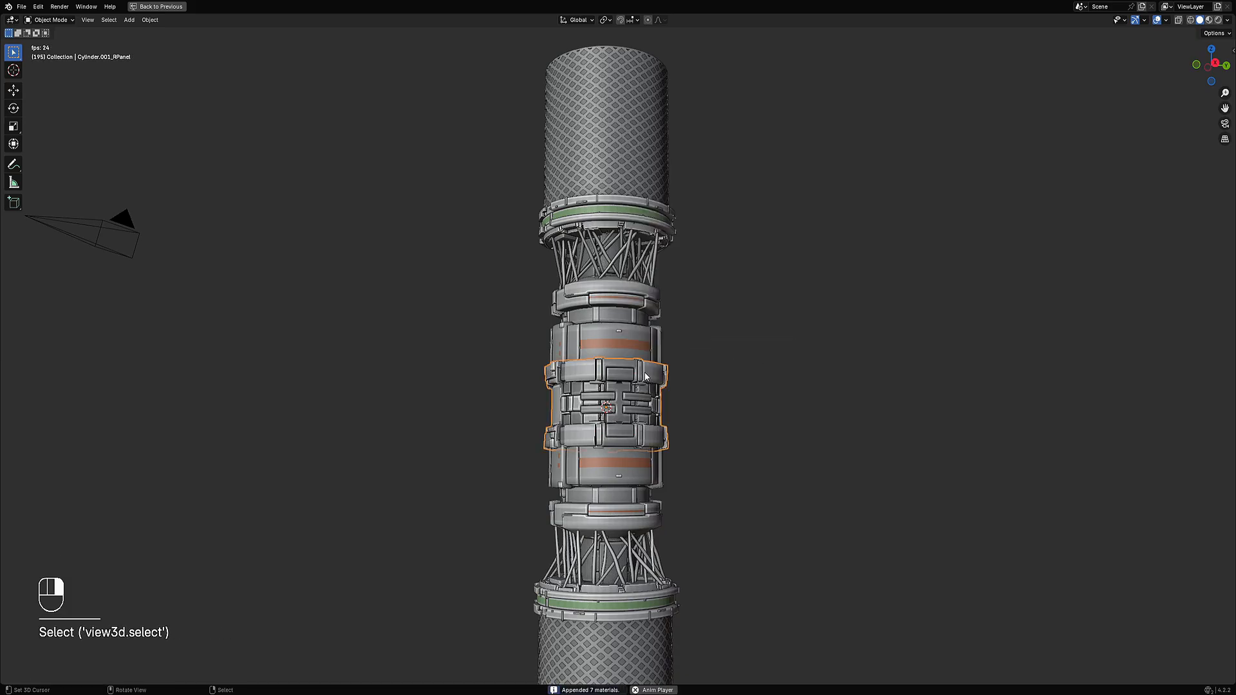
{"action": "left_click", "coordinate": [654, 261]}
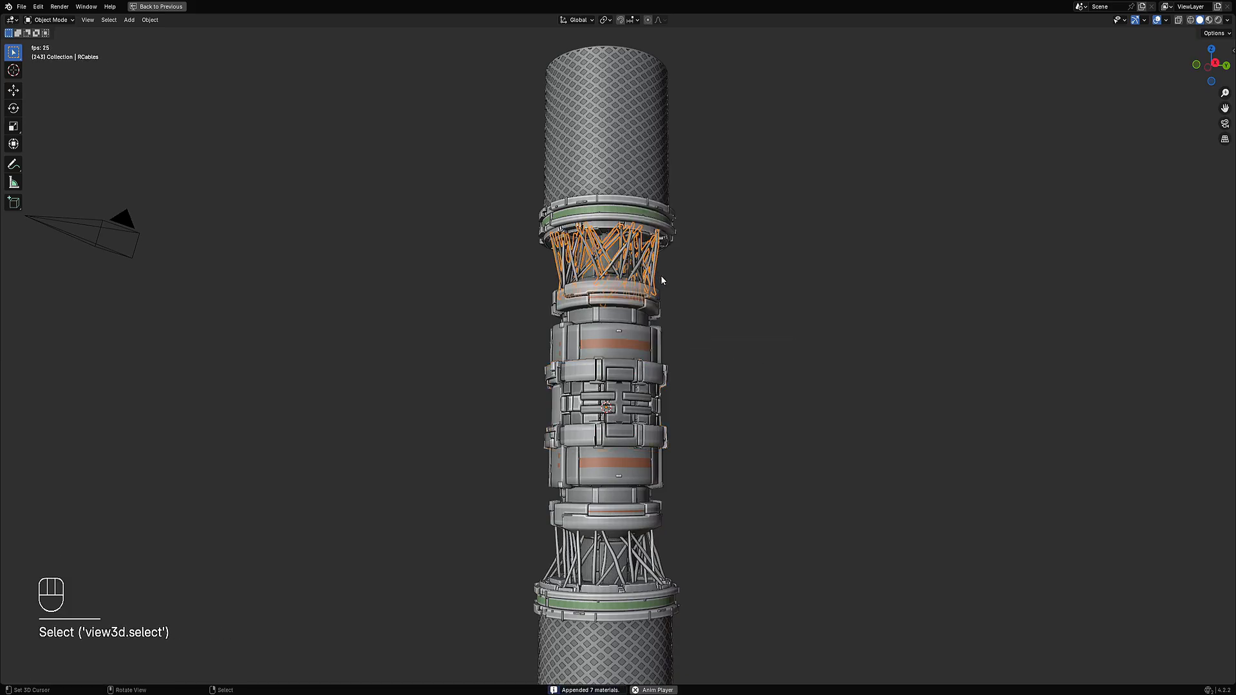
{"action": "key", "text": "h"}
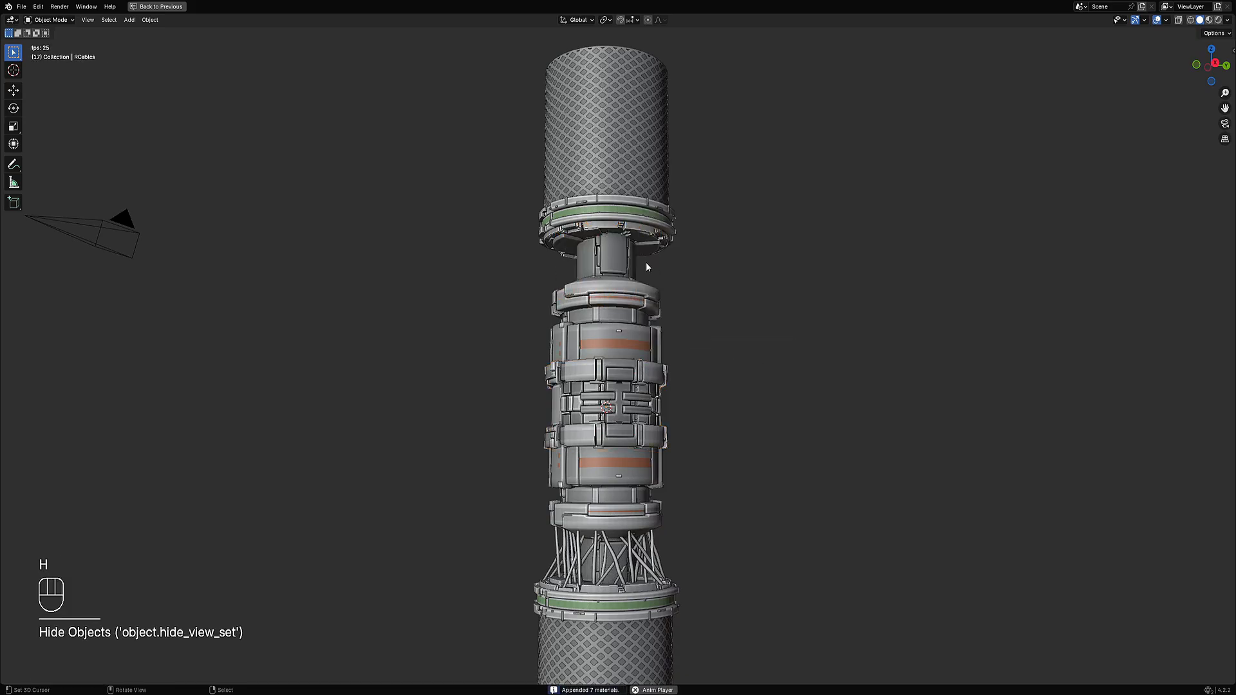
{"action": "left_click", "coordinate": [655, 552]}
{"action": "key", "text": "h"}
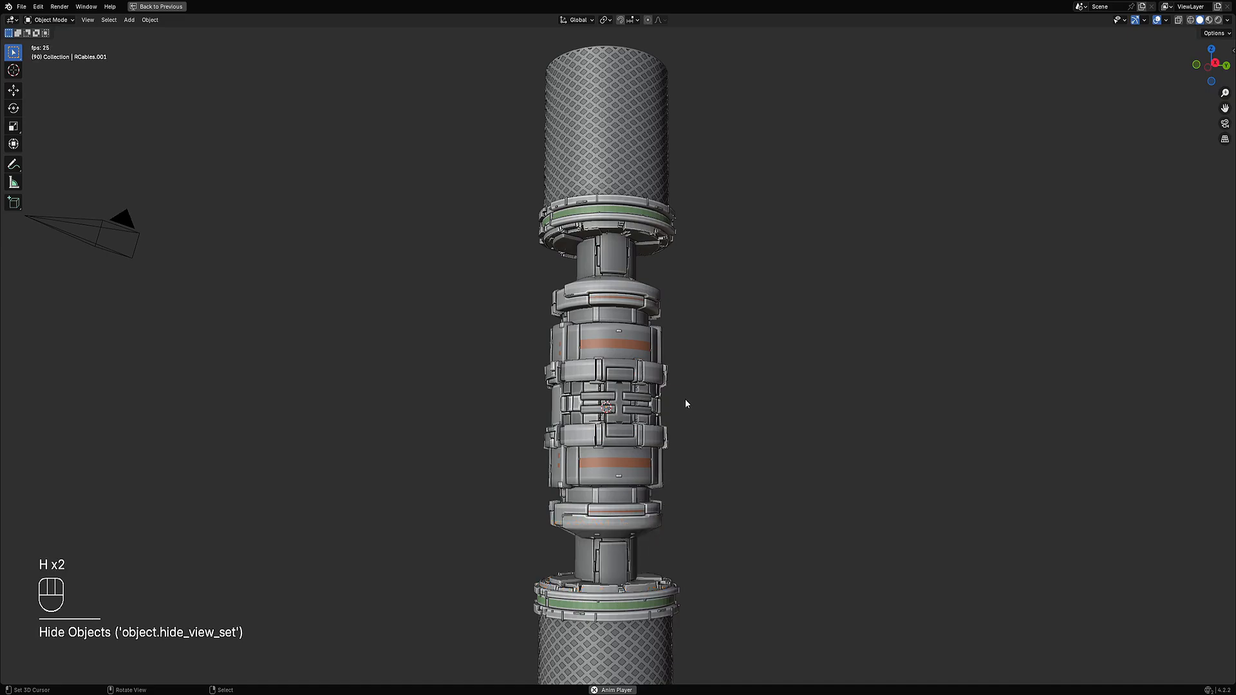
- Select the plate under the upper rings and extend the selection to all visible objects of the same type
{"action": "left_click", "coordinate": [628, 239]}
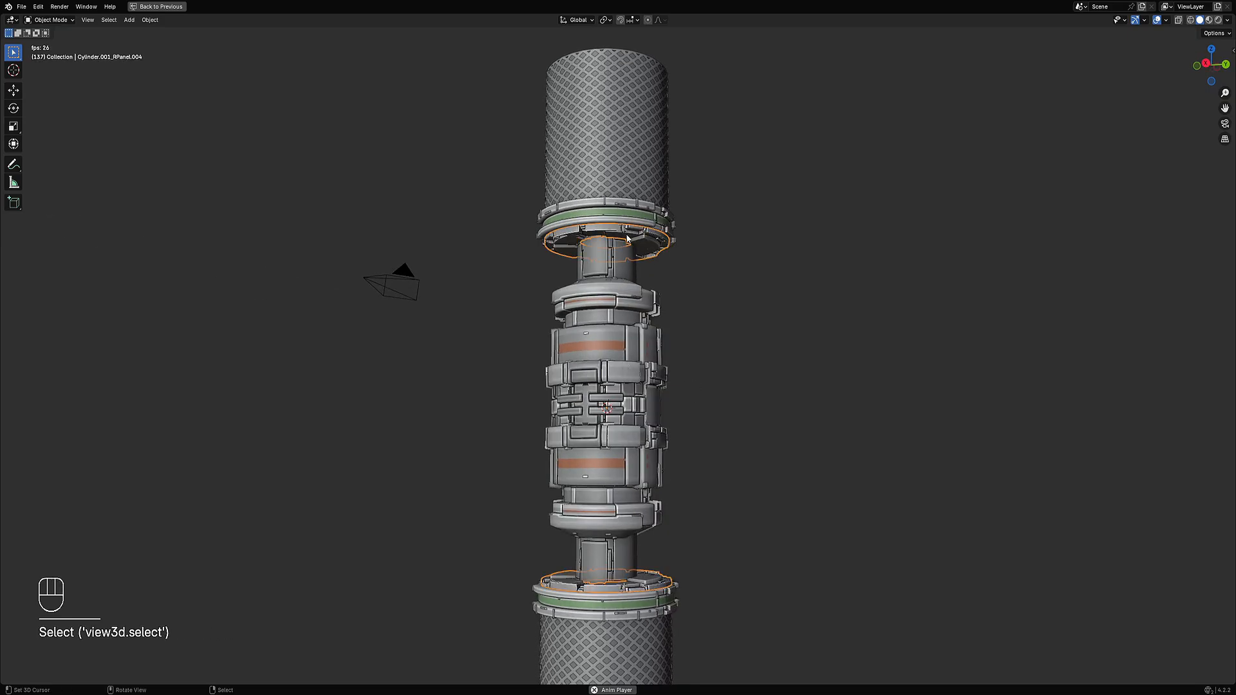
{"action": "key", "text": "shift+g"}
{"action": "left_click", "coordinate": [633, 265]}
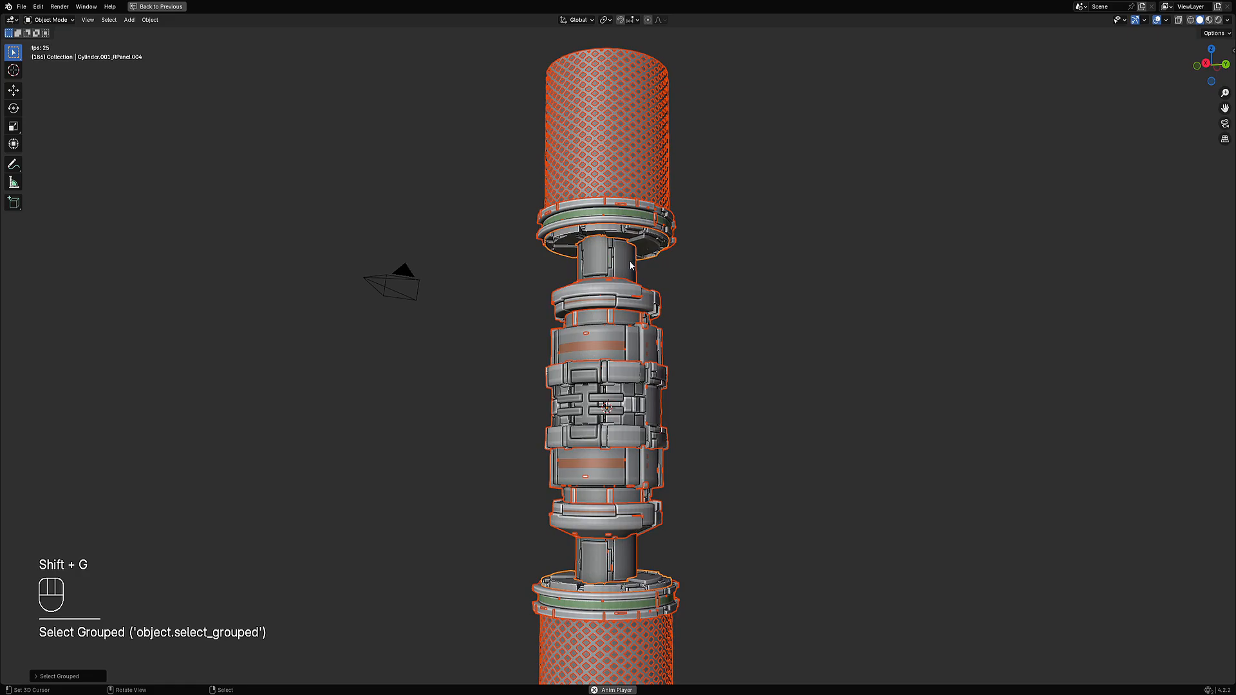
{"action": "key", "text": "shift+g"}
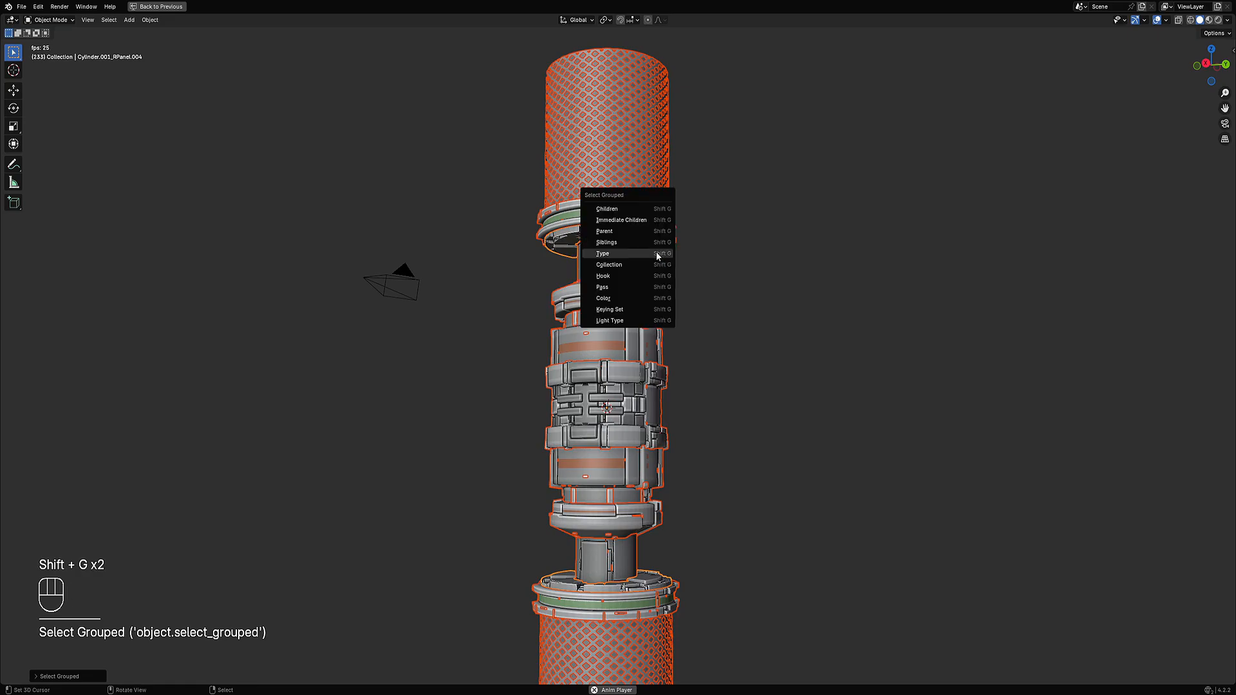
{"action": "left_click", "coordinate": [654, 253]}
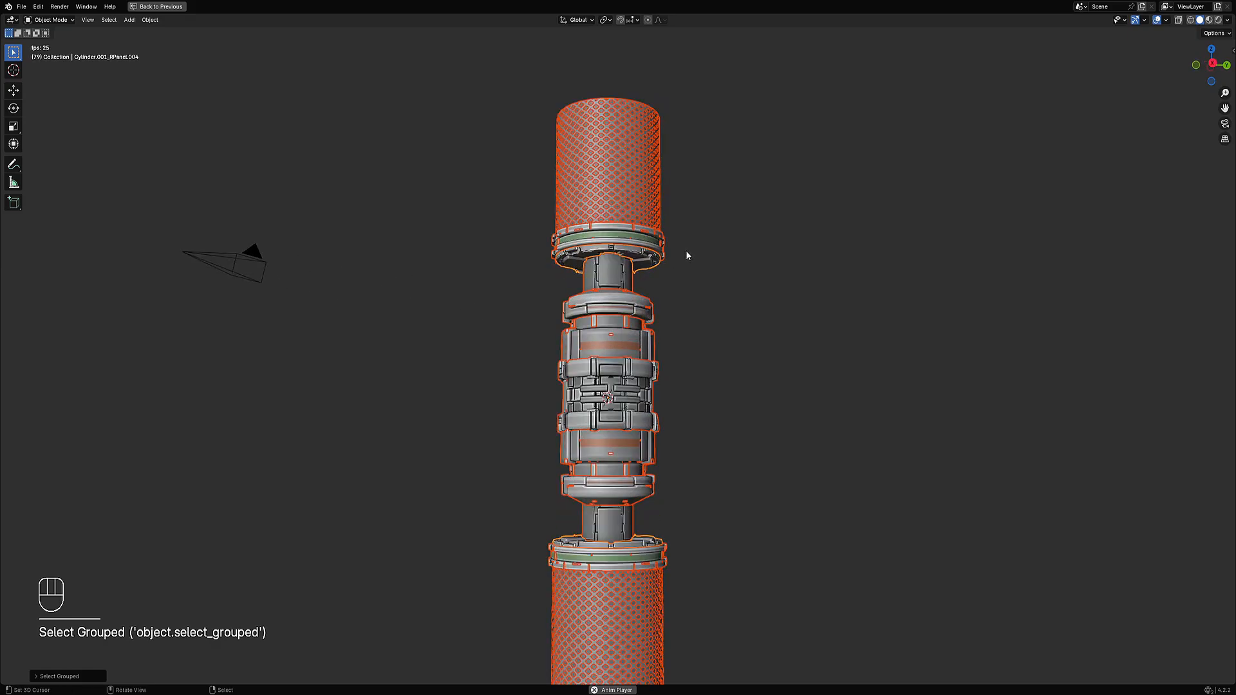
- Assign one of the appended materials to all selected objects with Creative Flow's Assign Material
{"action": "key", "text": "shift+ctrl+x"}
{"action": "mouse_move", "coordinate": [683, 340]}
{"action": "left_click", "coordinate": [724, 341]}
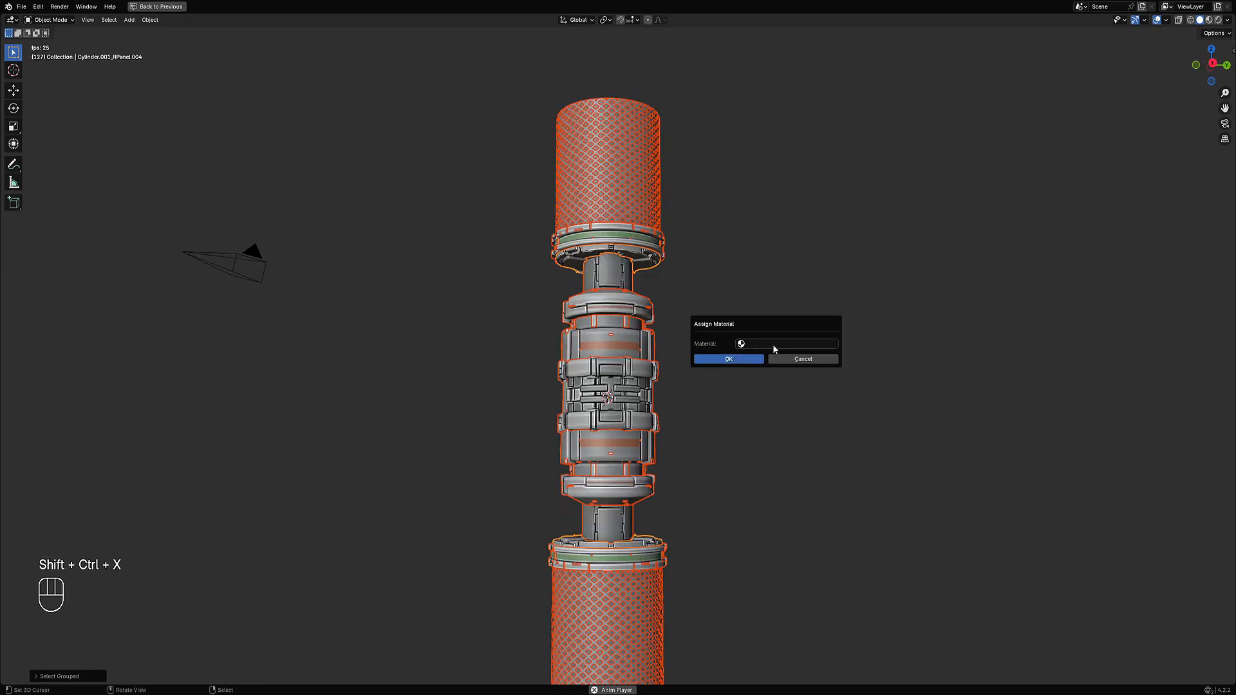
{"action": "left_click", "coordinate": [785, 344]}
{"action": "left_click", "coordinate": [763, 390]}
{"action": "left_click", "coordinate": [733, 361]}
- Deselect all objects and switch the viewport to Rendered shading
{"action": "key", "text": "alt+a"}
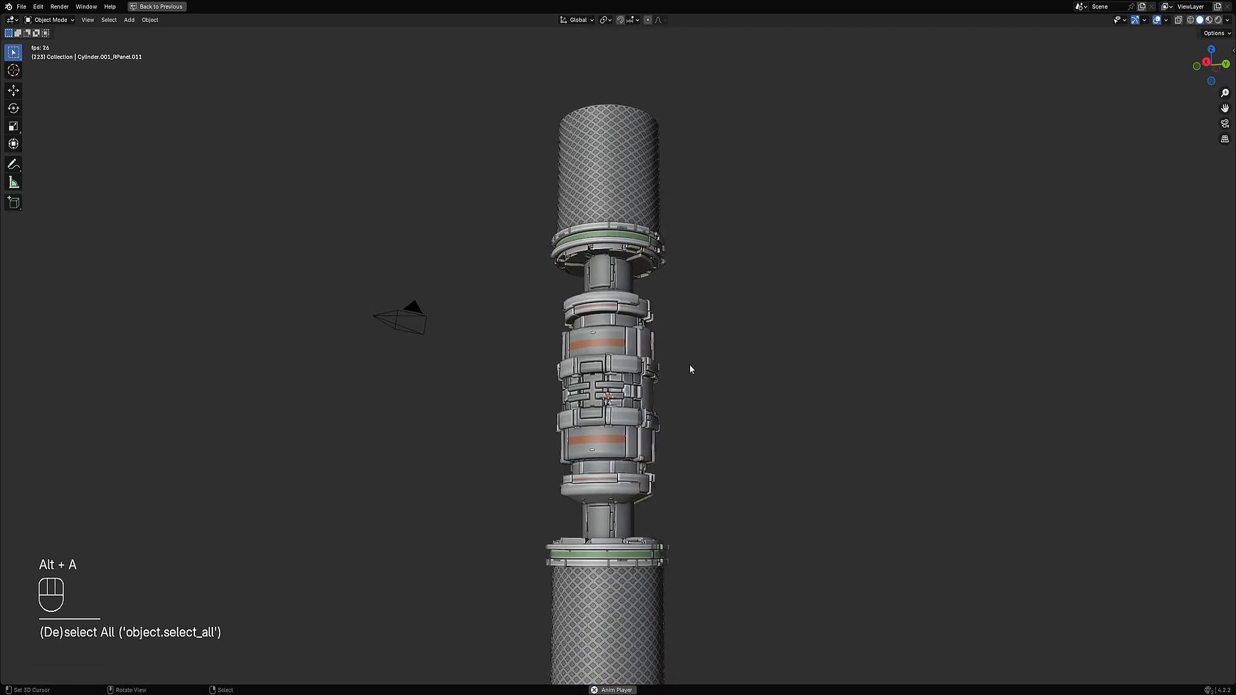
{"action": "key", "text": "z"}
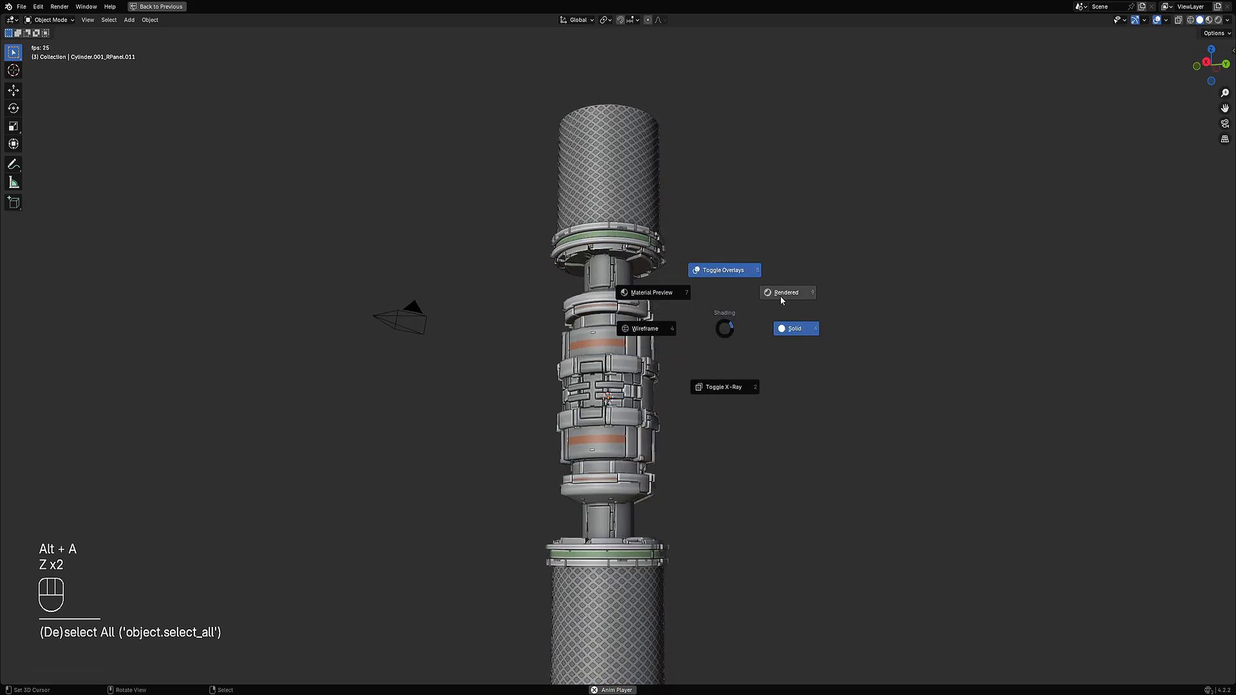
{"action": "left_click", "coordinate": [785, 297]}
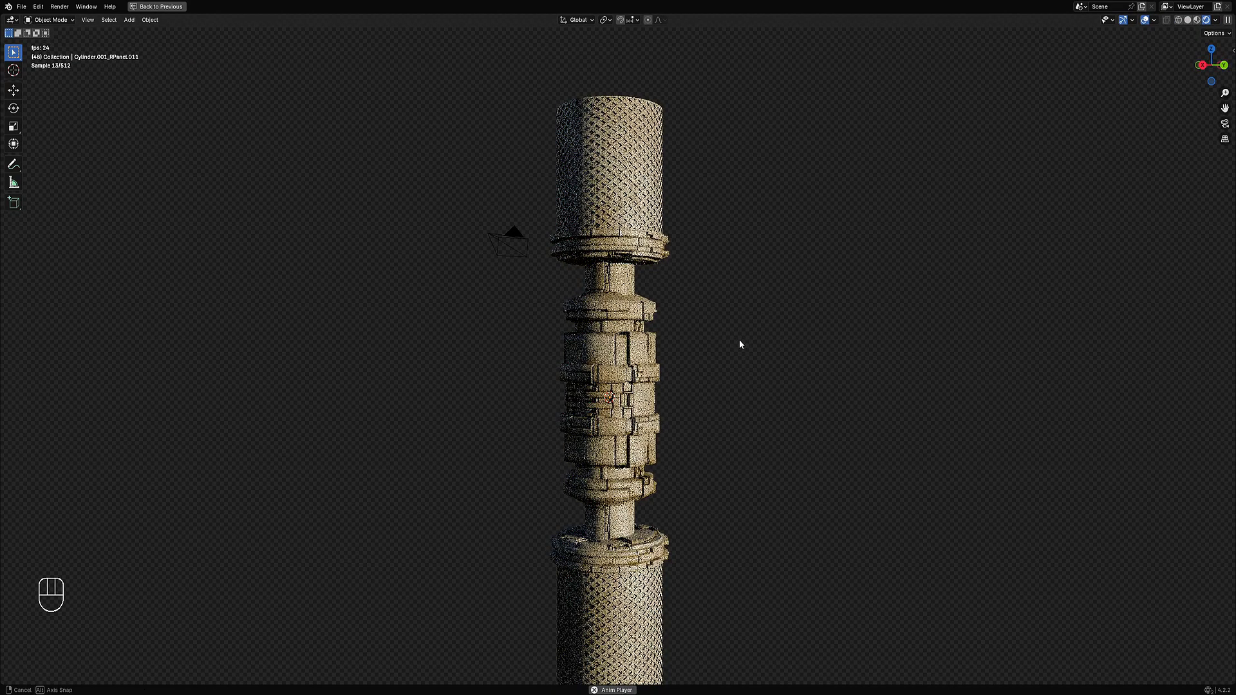
- Restore the full layout and randomize the world HDRI until Kloofendal 43d Clear Puresky lights the model
{"action": "key", "text": "ctrl+space"}
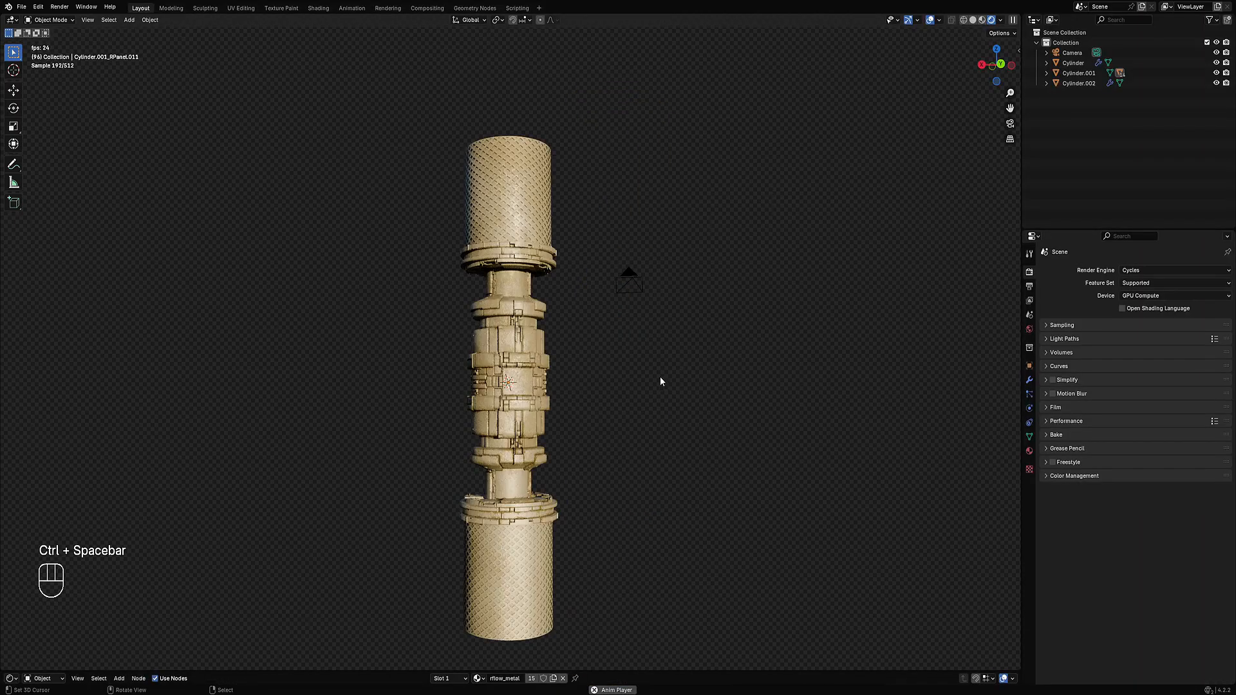
{"action": "mouse_move", "coordinate": [610, 400]}
{"action": "middle_mouse_down"}
{"action": "mouse_move", "coordinate": [534, 430]}
{"action": "mouse_move", "coordinate": [611, 415]}
{"action": "middle_mouse_up"}
{"action": "scroll", "coordinate": [534, 429], "scroll_direction": "up", "scroll_amount": 3}
{"action": "left_click", "coordinate": [1029, 329]}
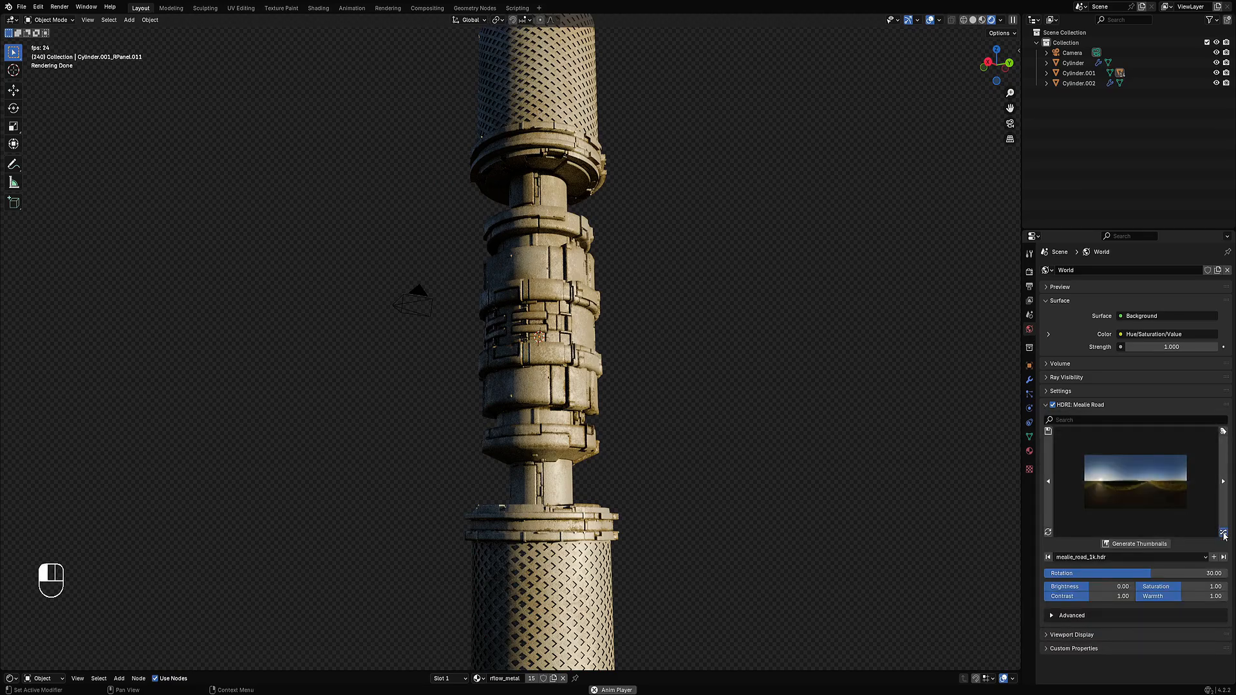
{"action": "left_click", "coordinate": [1225, 534]}
{"action": "left_click", "coordinate": [1224, 534]}
{"action": "left_click", "coordinate": [1224, 535]}
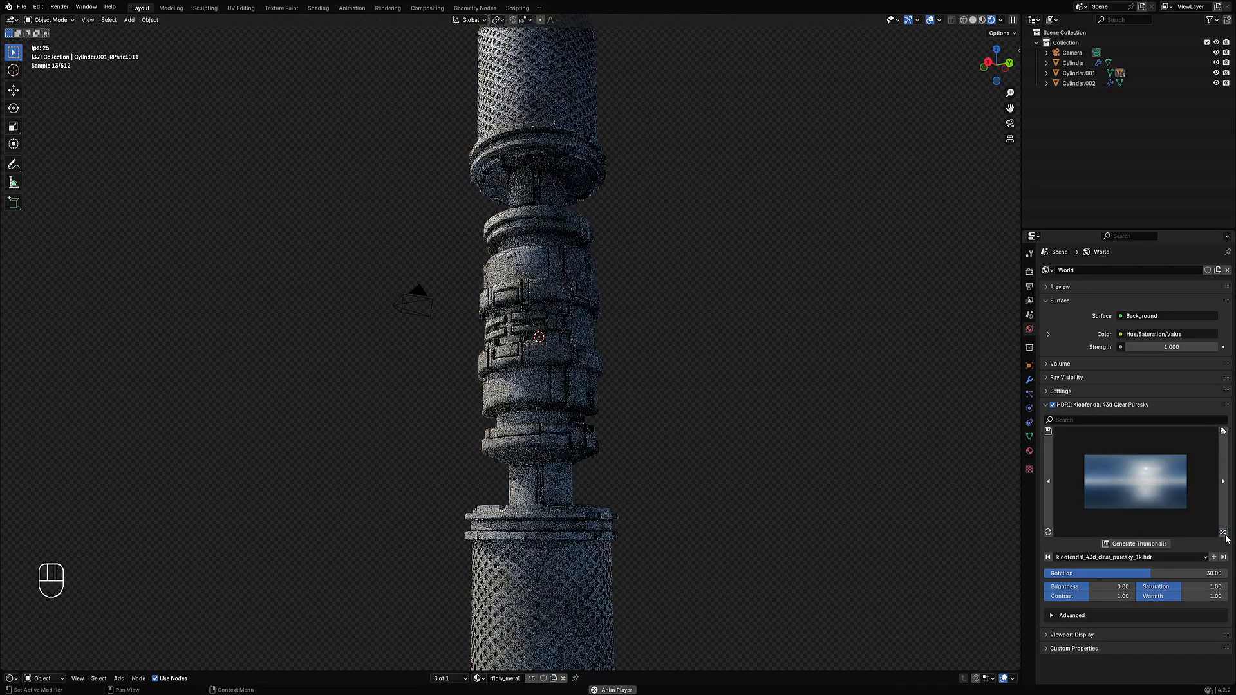
{"action": "middle_click_drag", "start_coordinate": [740, 373], "coordinate": [690, 378]}
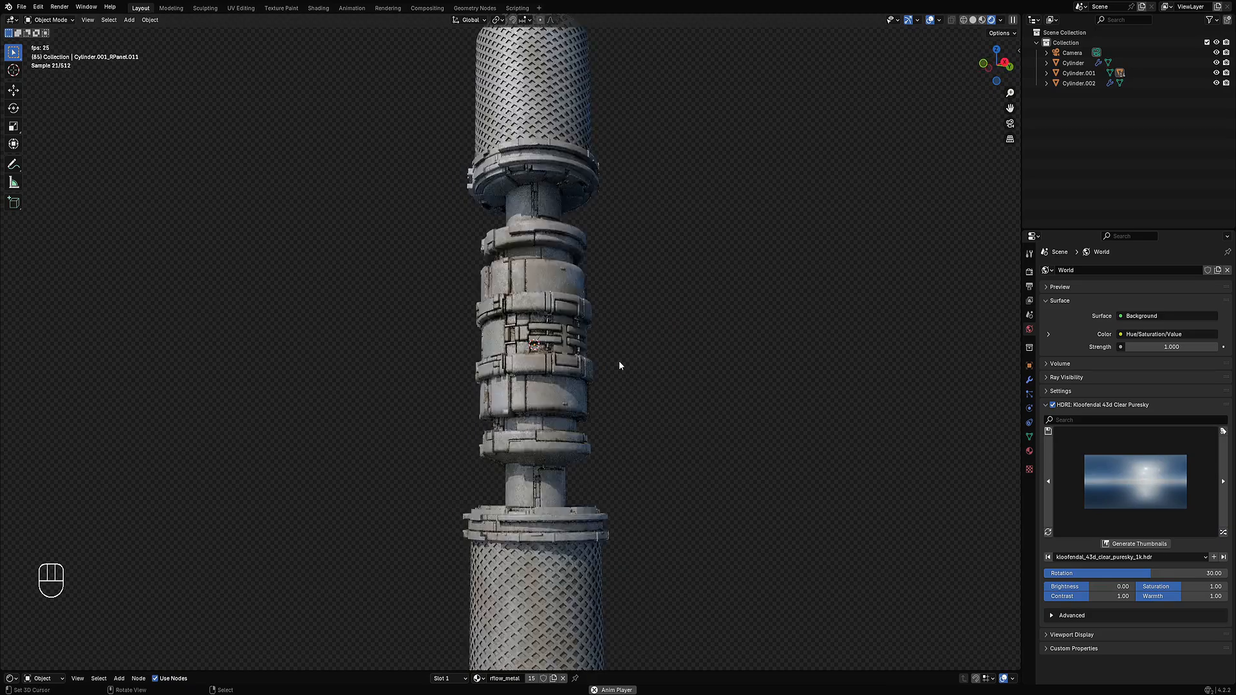
- Return the viewport to Solid shading and enlarge the shader editor to show the start of the rflow_metal node chain
{"action": "key", "text": "z"}
{"action": "left_click", "coordinate": [670, 340]}
{"action": "key", "text": "ctrl+space"}
{"action": "key", "text": "ctrl+space"}
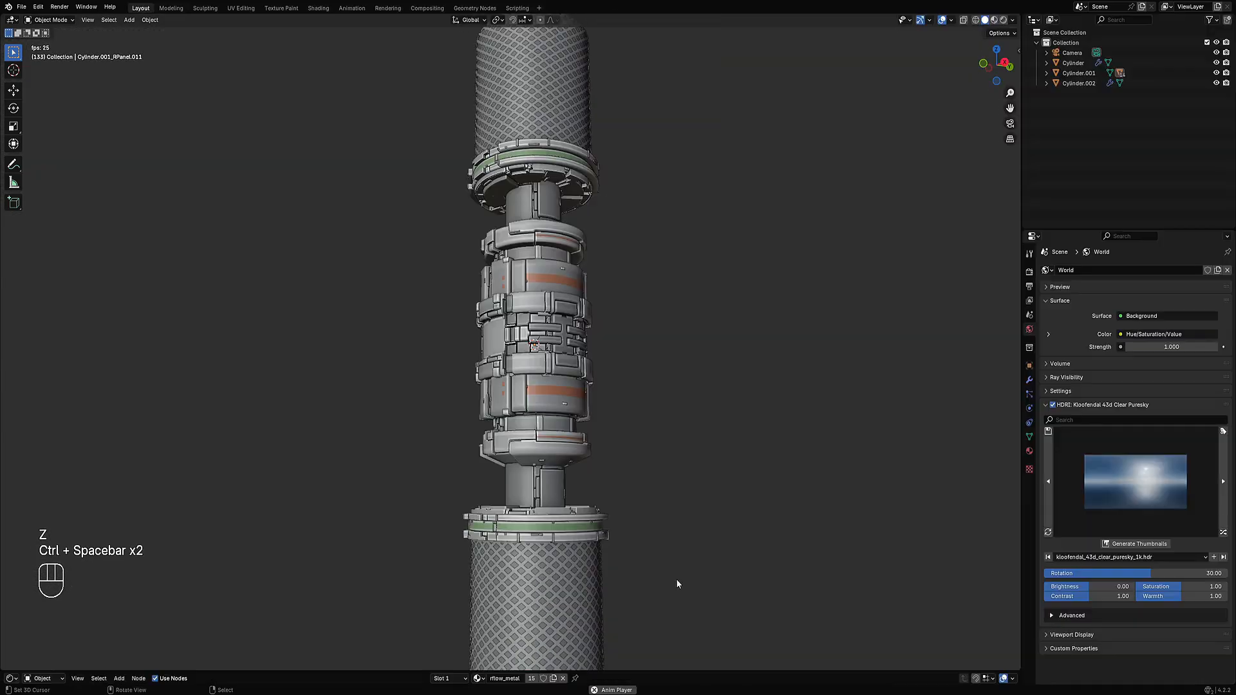
{"action": "left_click_drag", "start_coordinate": [658, 678], "coordinate": [621, 451]}
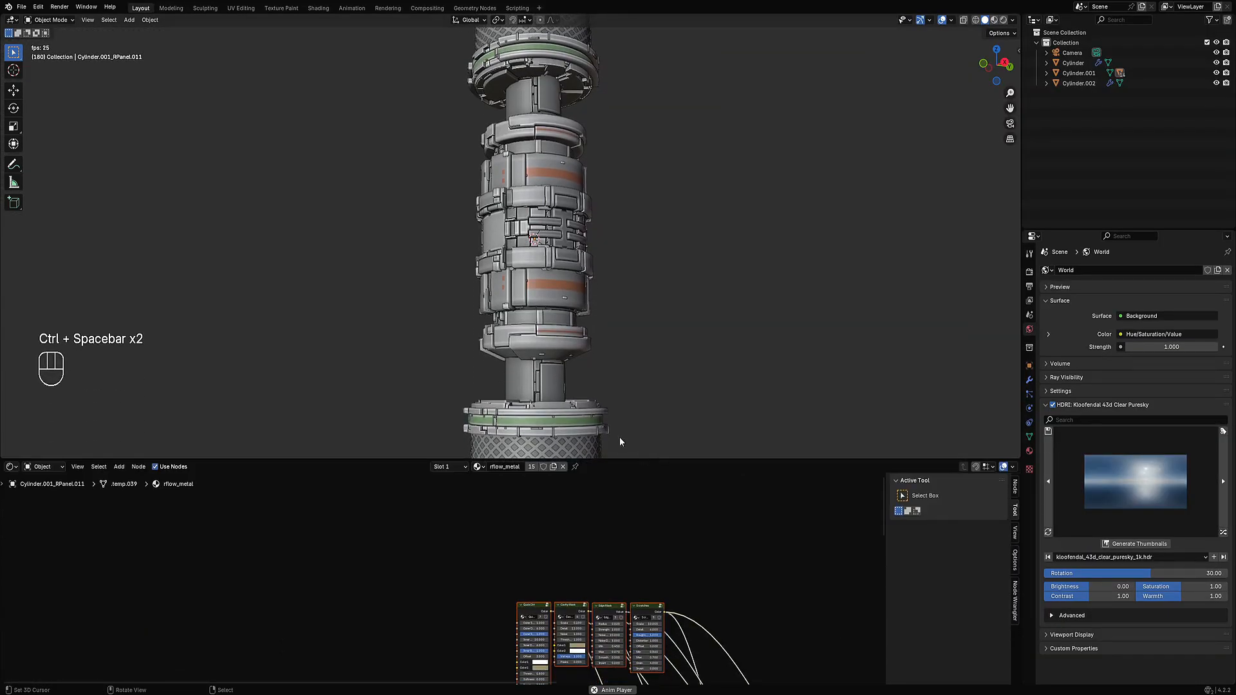
{"action": "scroll", "coordinate": [579, 322], "scroll_direction": "down", "scroll_amount": 5}
{"action": "scroll", "coordinate": [528, 580], "scroll_direction": "up", "scroll_amount": 4}
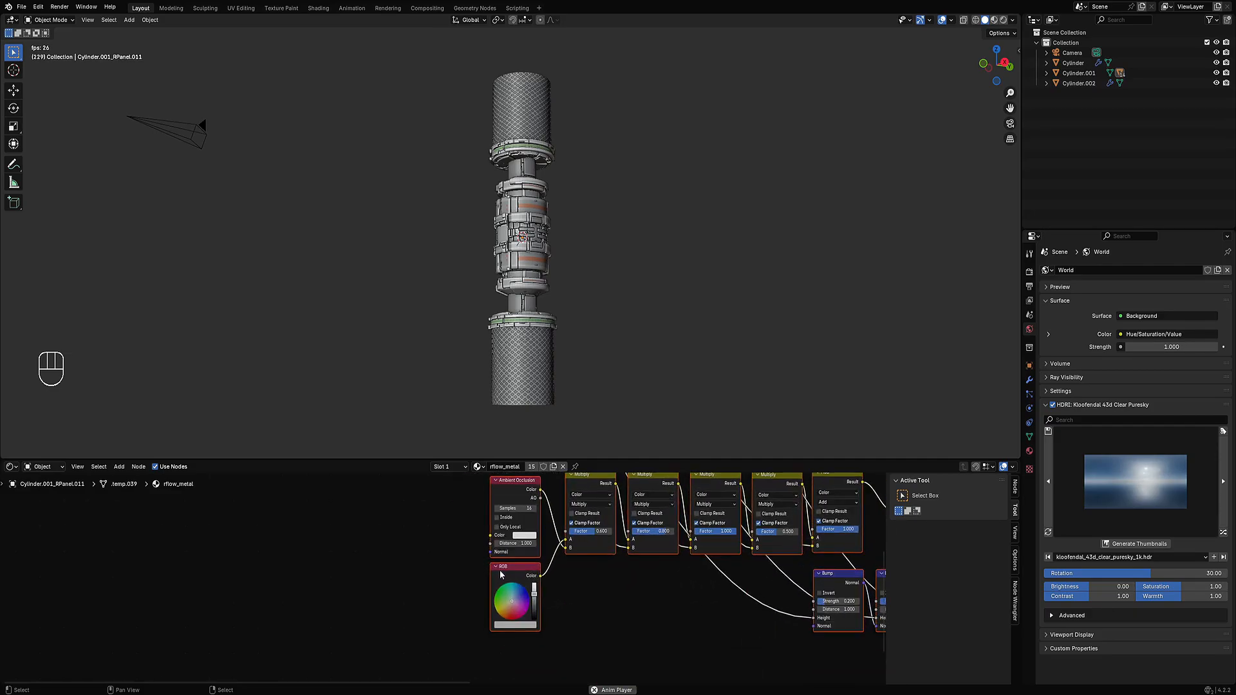
- Replace the RGB node in rflow_metal with an Attribute node that reads Vertex Color
{"action": "key", "text": "x"}
{"action": "key", "text": "shift+a"}
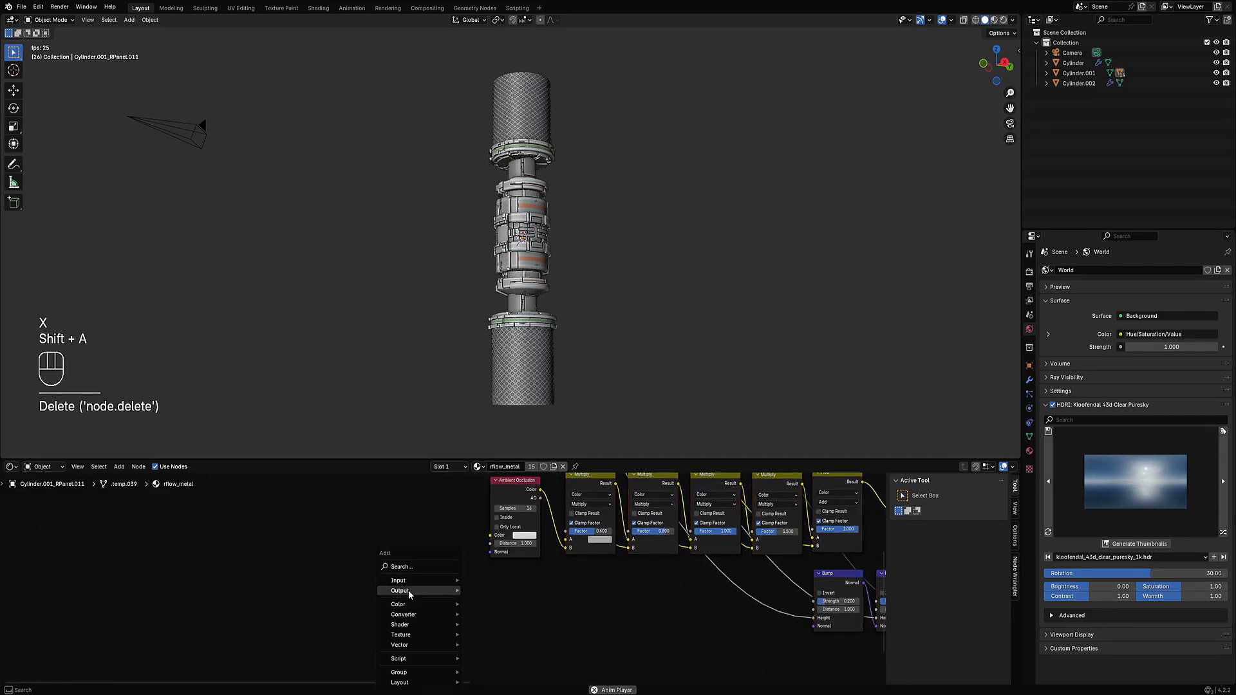
{"action": "mouse_move", "coordinate": [444, 580]}
{"action": "mouse_move", "coordinate": [515, 379]}
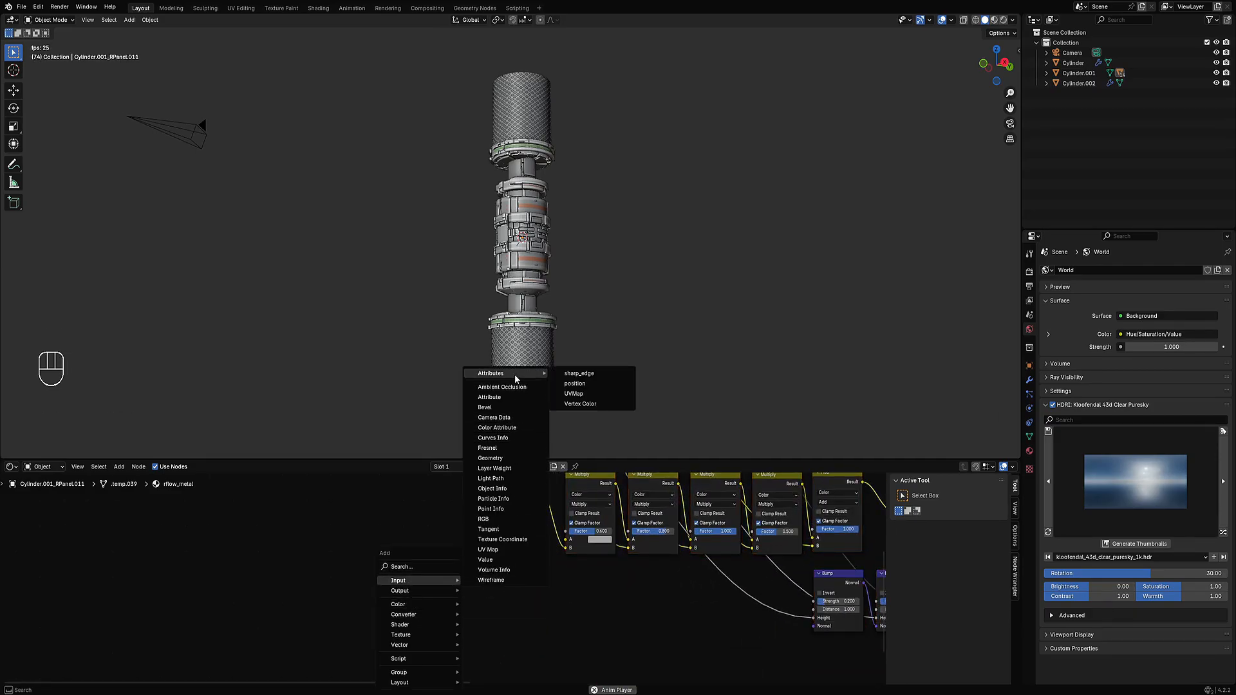
{"action": "left_click", "coordinate": [580, 404]}
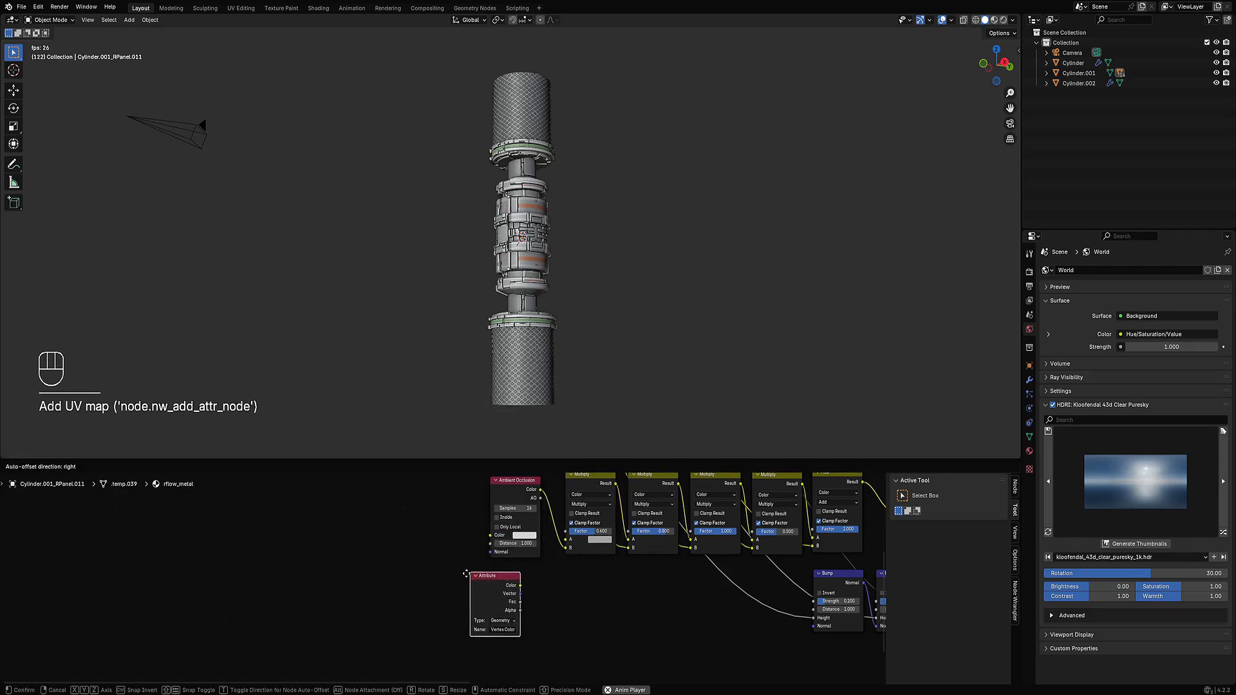
{"action": "left_click_drag", "start_coordinate": [505, 591], "coordinate": [510, 586]}
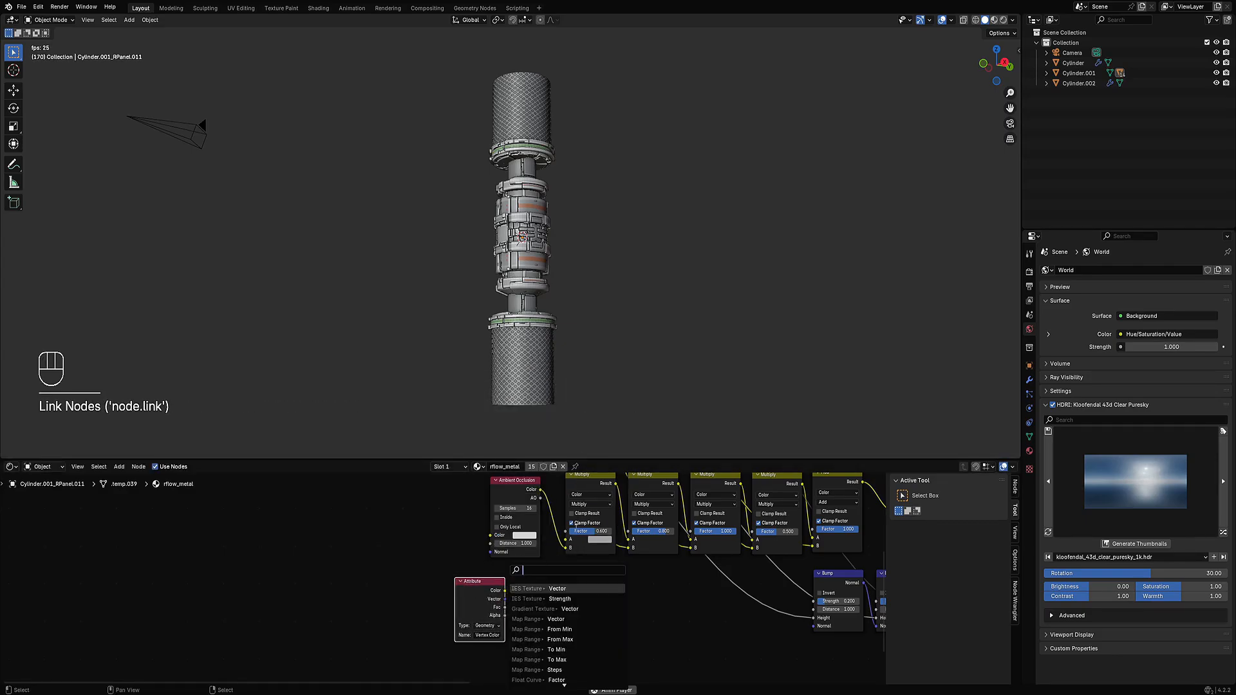
- Duplicate the first Multiply node, place the copy beside the Attribute node, and link its result into the first Multiply node
{"action": "left_click", "coordinate": [587, 487]}
{"action": "key", "text": "shift+d"}
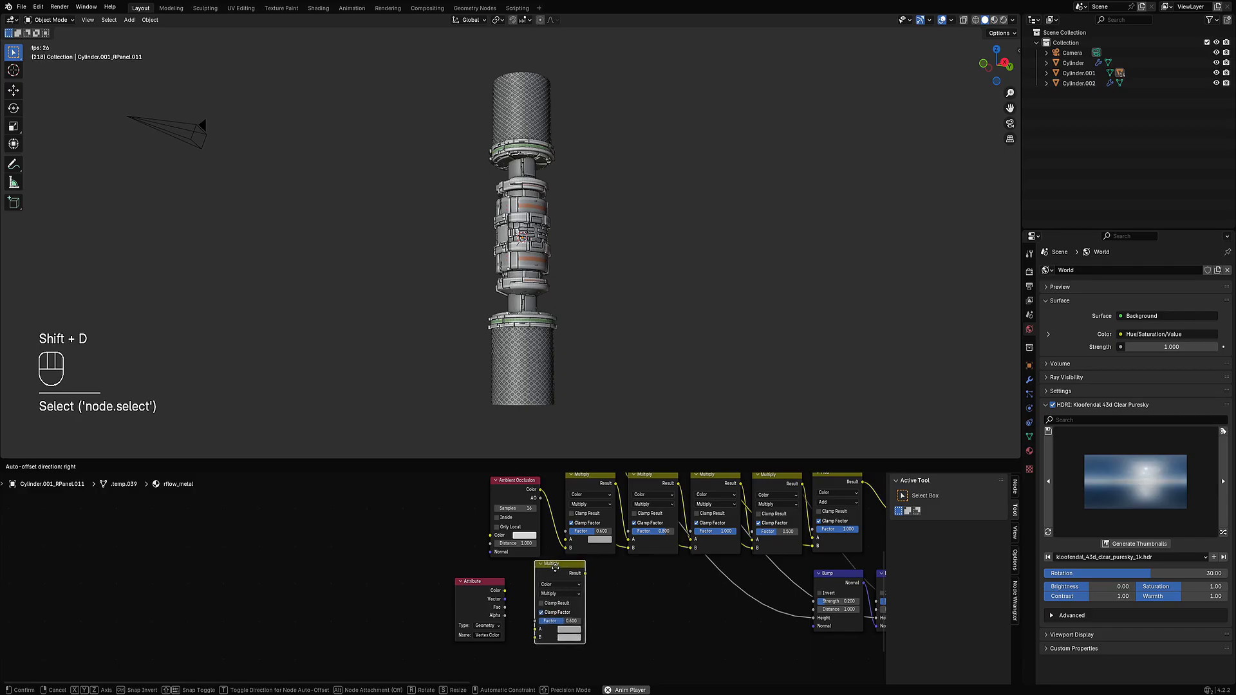
{"action": "left_click", "coordinate": [491, 591]}
{"action": "left_click_drag", "start_coordinate": [491, 591], "coordinate": [451, 598]}
{"action": "left_click_drag", "start_coordinate": [561, 584], "coordinate": [530, 589]}
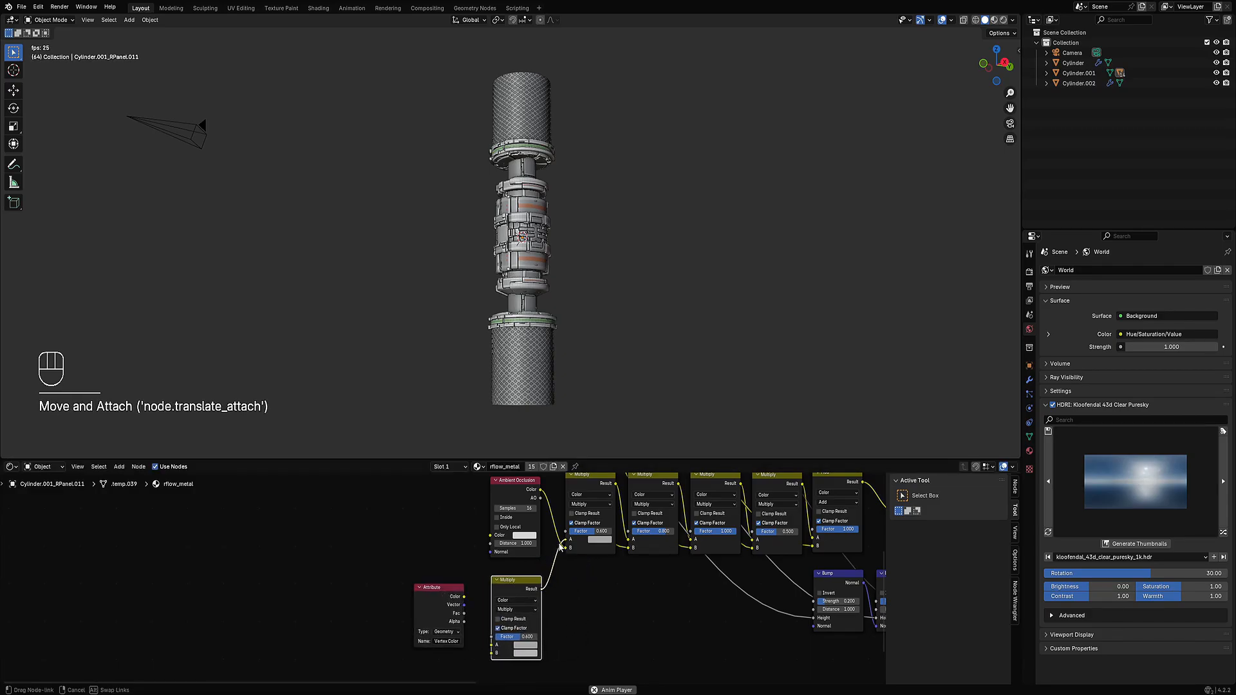
{"action": "left_click_drag", "start_coordinate": [562, 546], "coordinate": [565, 547]}
- Set the duplicated node to Overlay with a factor of 1.000 and feed the Attribute node's color into input A
{"action": "scroll", "coordinate": [547, 580], "scroll_direction": "up", "scroll_amount": 2}
{"action": "left_click", "coordinate": [535, 564]}
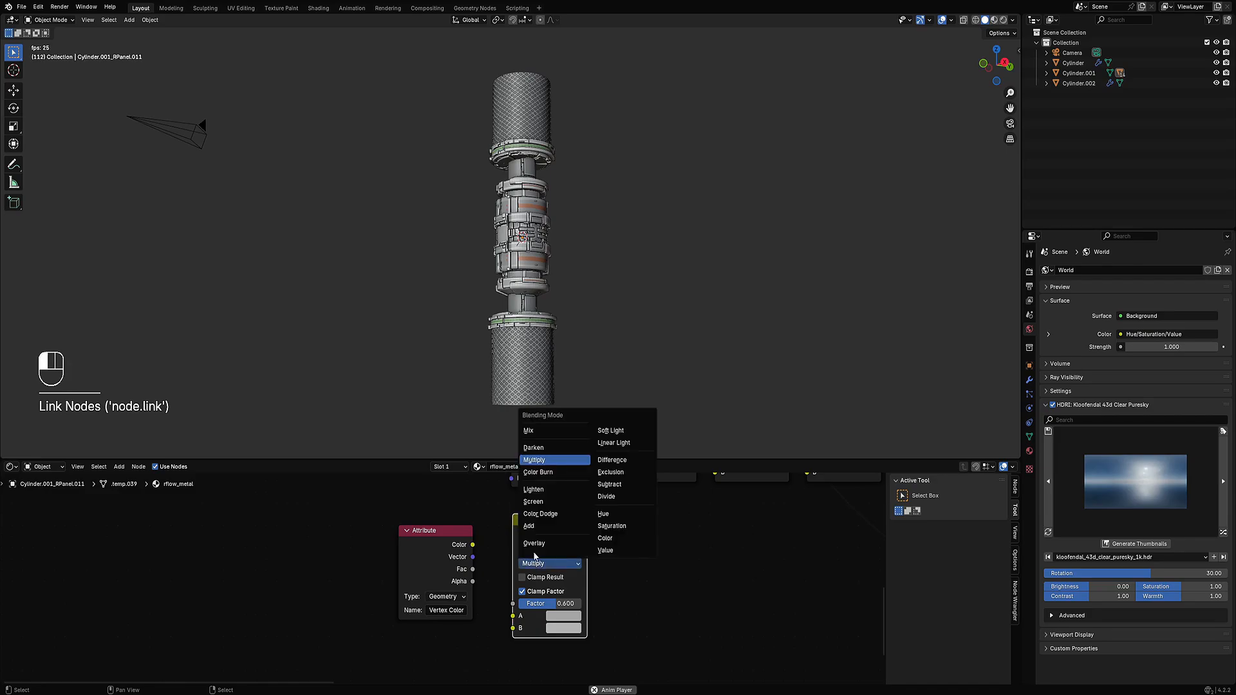
{"action": "left_click", "coordinate": [536, 545]}
{"action": "left_click_drag", "start_coordinate": [459, 547], "coordinate": [459, 570]}
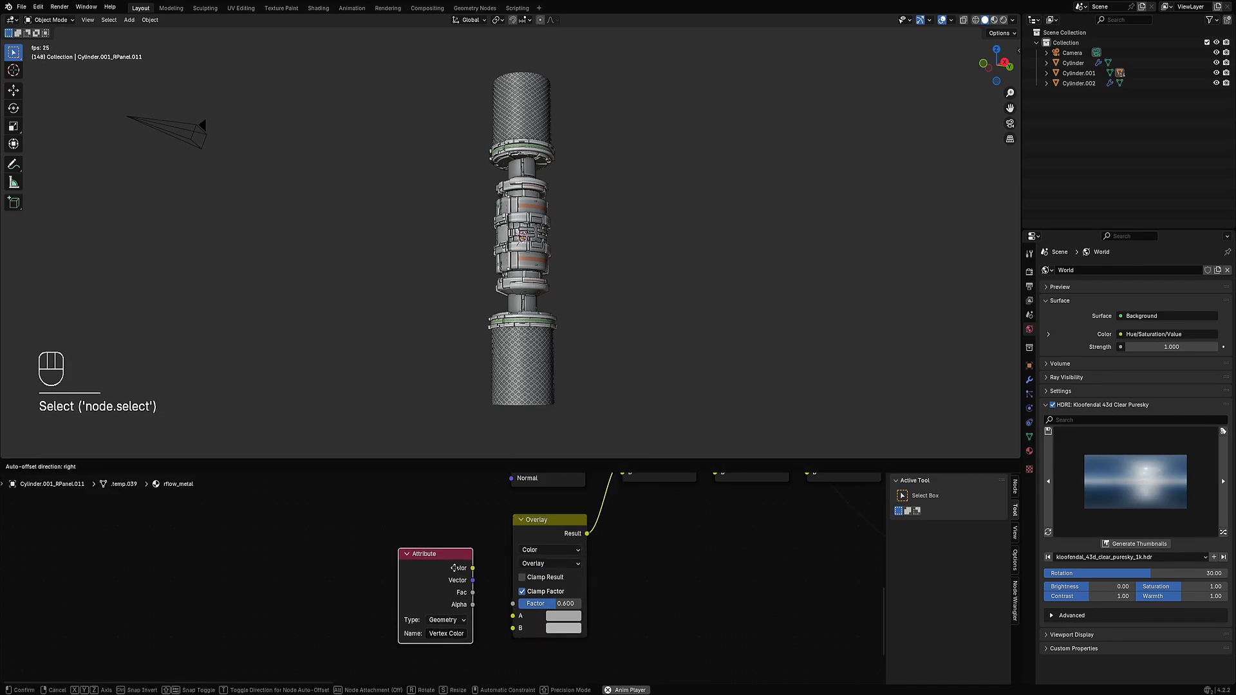
{"action": "left_click", "coordinate": [528, 565]}
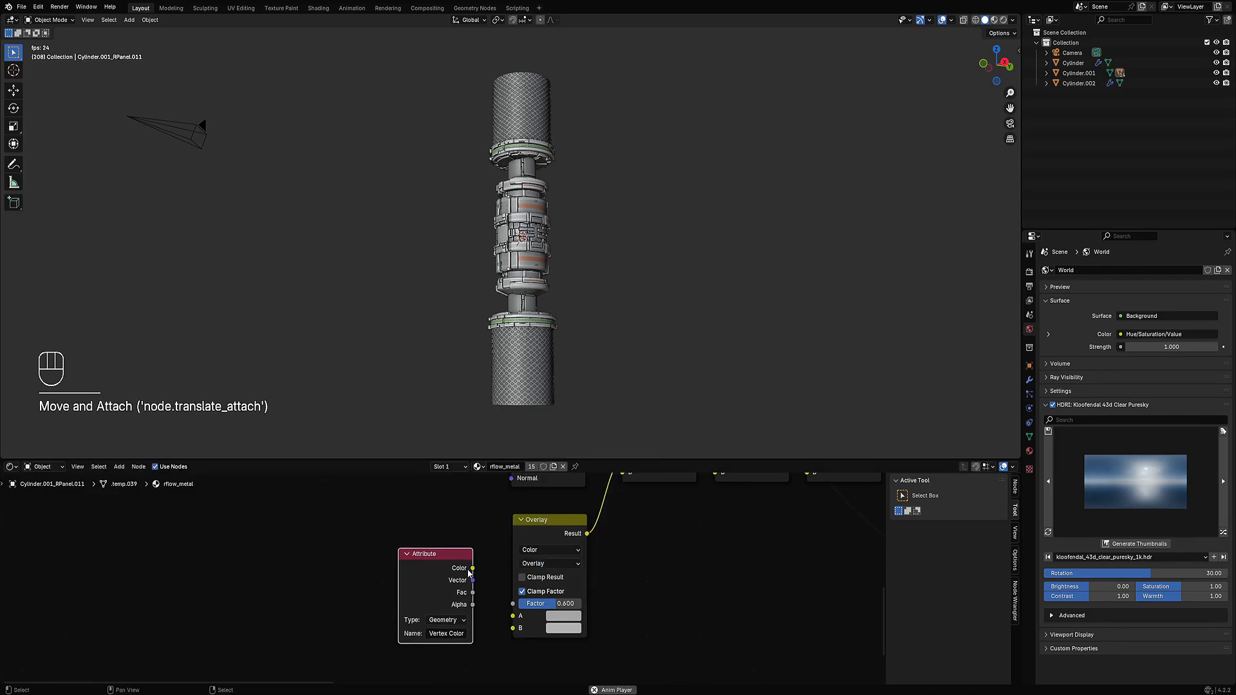
{"action": "left_click_drag", "start_coordinate": [471, 572], "coordinate": [474, 574]}
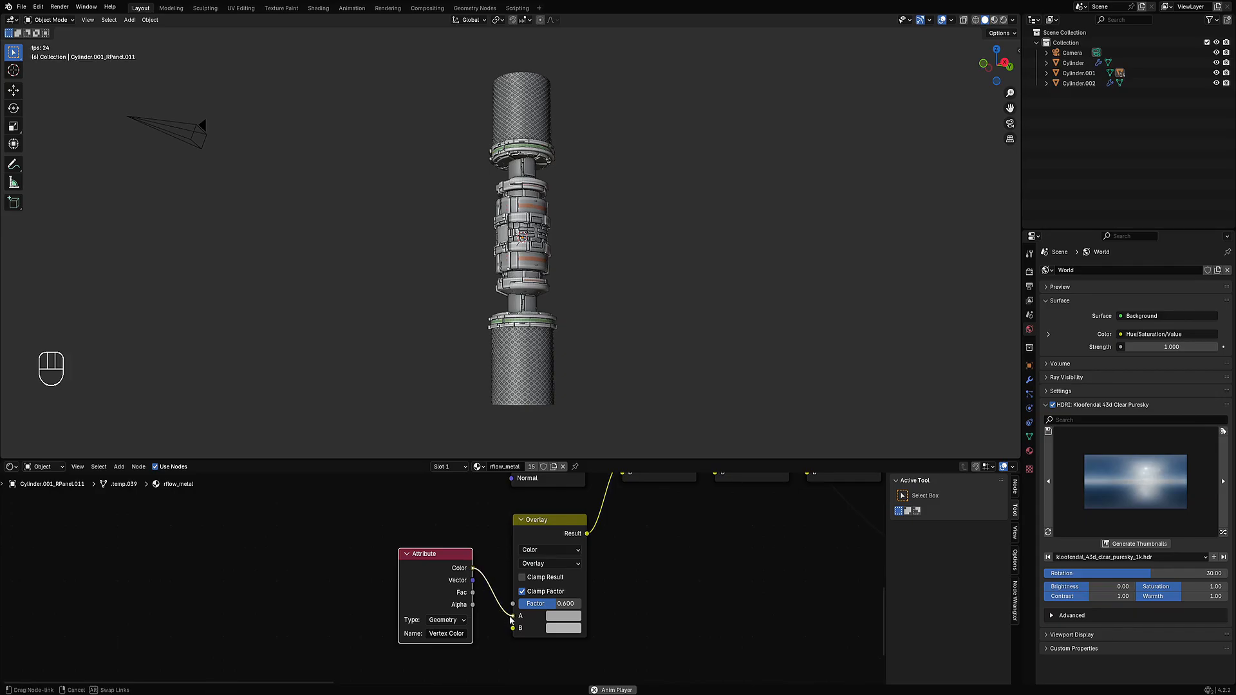
{"action": "left_click_drag", "start_coordinate": [515, 620], "coordinate": [514, 617]}
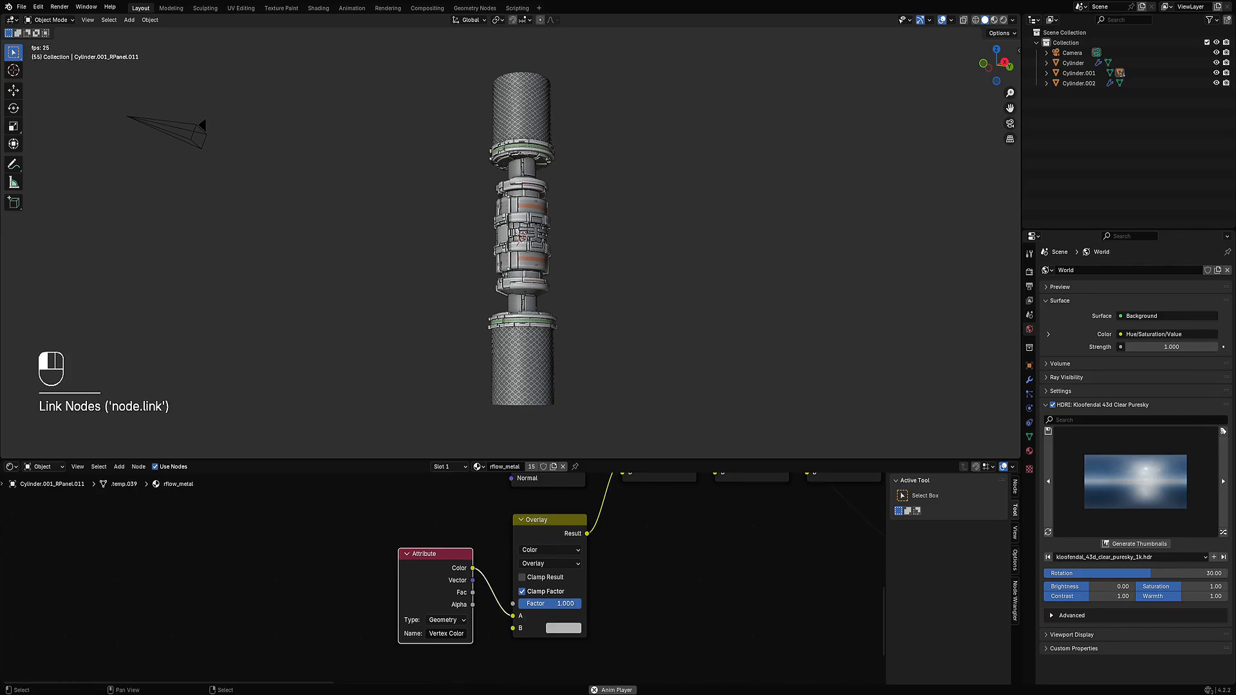
- Switch the viewport to Rendered shading and darken the Overlay node's B color to a value of 0.267
{"action": "key", "text": "z"}
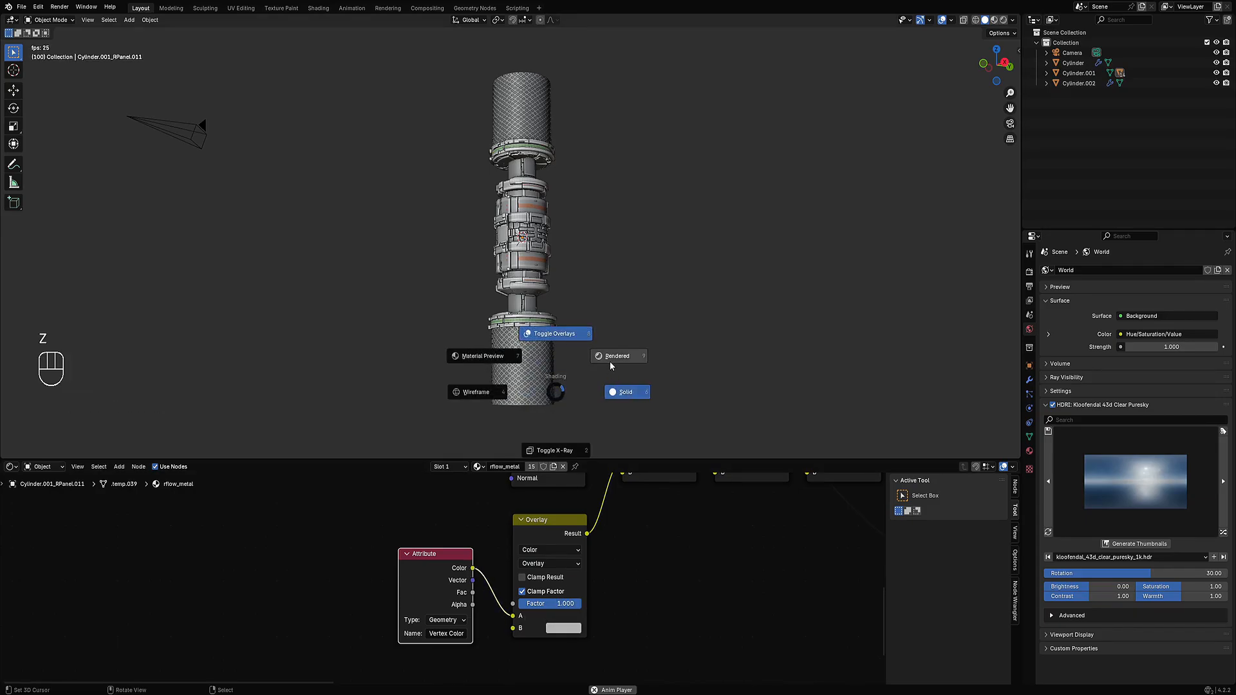
{"action": "left_click", "coordinate": [609, 361]}
{"action": "scroll", "coordinate": [611, 377], "scroll_direction": "up", "scroll_amount": 2}
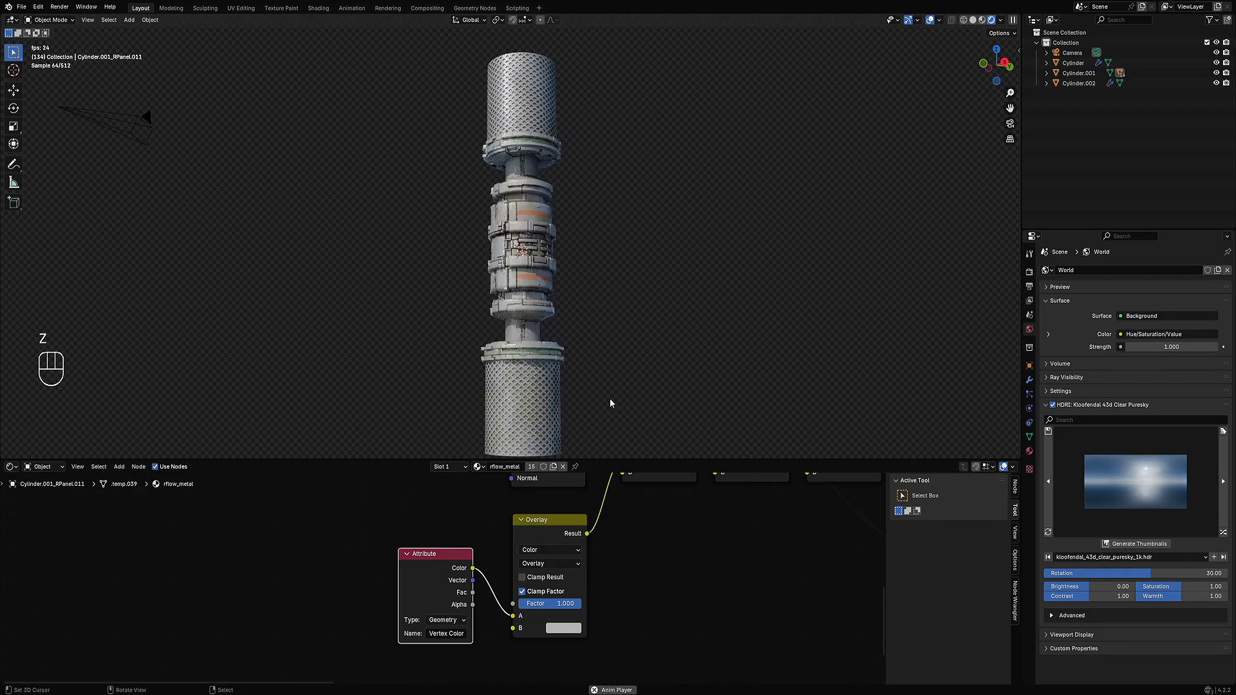
{"action": "left_click", "coordinate": [569, 631]}
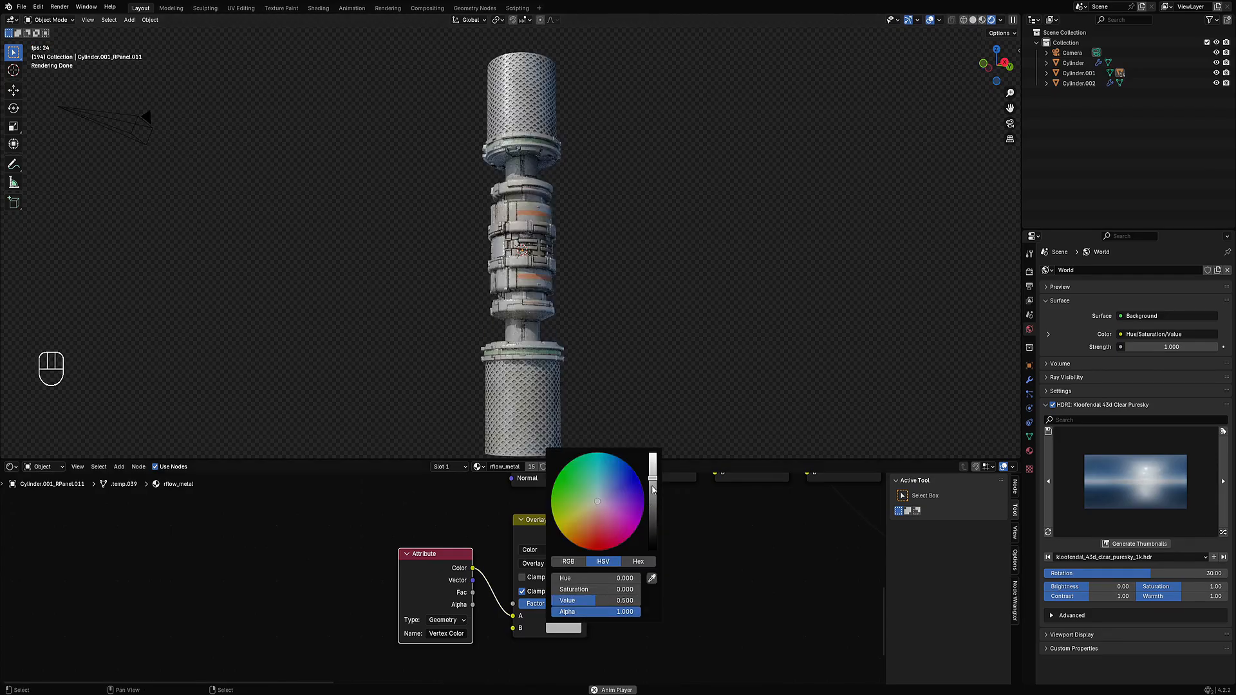
{"action": "mouse_move", "coordinate": [653, 482]}
{"action": "left_mouse_down"}
{"action": "mouse_move", "coordinate": [653, 508]}
{"action": "mouse_move", "coordinate": [653, 453]}
{"action": "mouse_move", "coordinate": [653, 495]}
{"action": "left_mouse_up"}
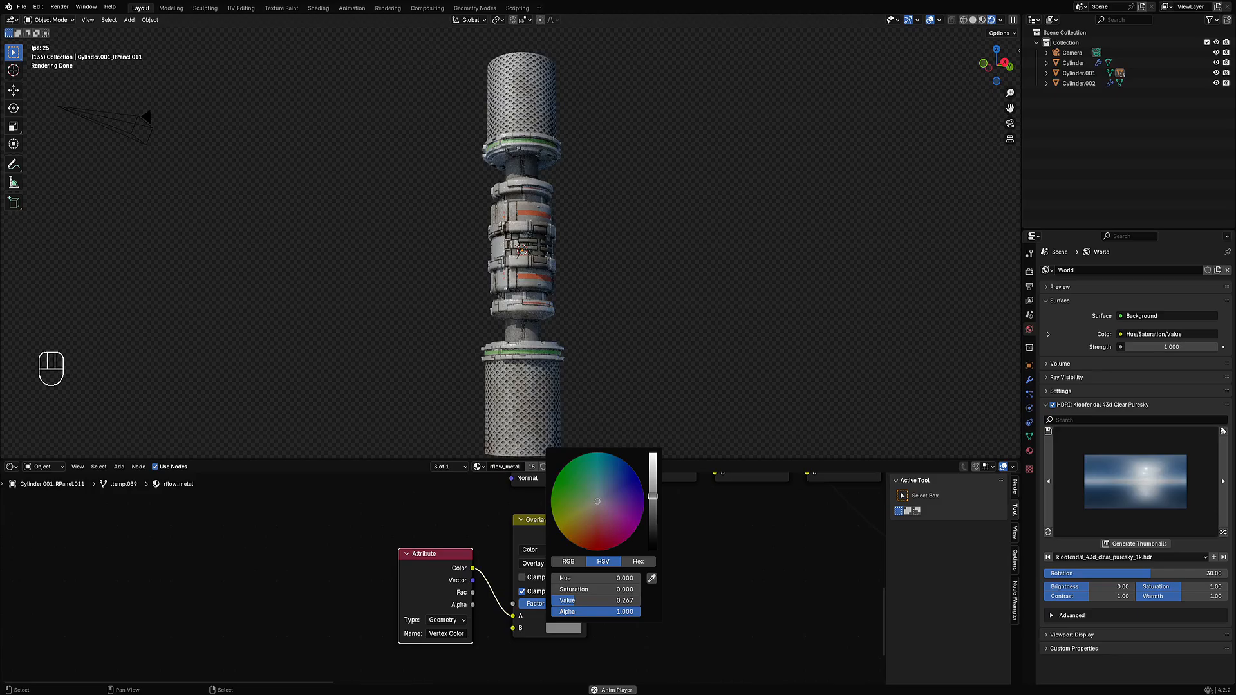
- Inspect the rendered vertex-color bands up close and preview the Scratches node's output on the model
{"action": "scroll", "coordinate": [743, 331], "scroll_direction": "up", "scroll_amount": 4}
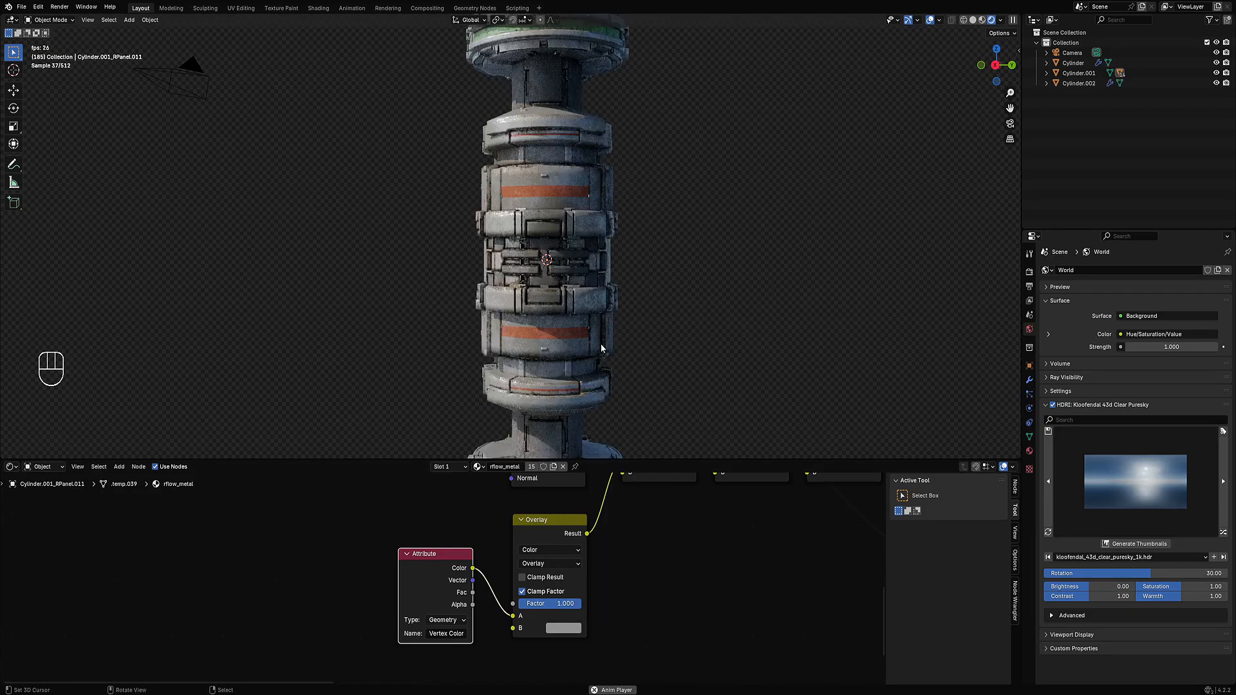
{"action": "middle_click_drag", "start_coordinate": [600, 348], "coordinate": [618, 287]}
{"action": "scroll", "coordinate": [615, 274], "scroll_direction": "down", "scroll_amount": 3}
{"action": "scroll", "coordinate": [540, 534], "scroll_direction": "down", "scroll_amount": 5}
{"action": "middle_click_drag", "start_coordinate": [509, 483], "coordinate": [458, 679]}
{"action": "scroll", "coordinate": [451, 583], "scroll_direction": "up", "scroll_amount": 6}
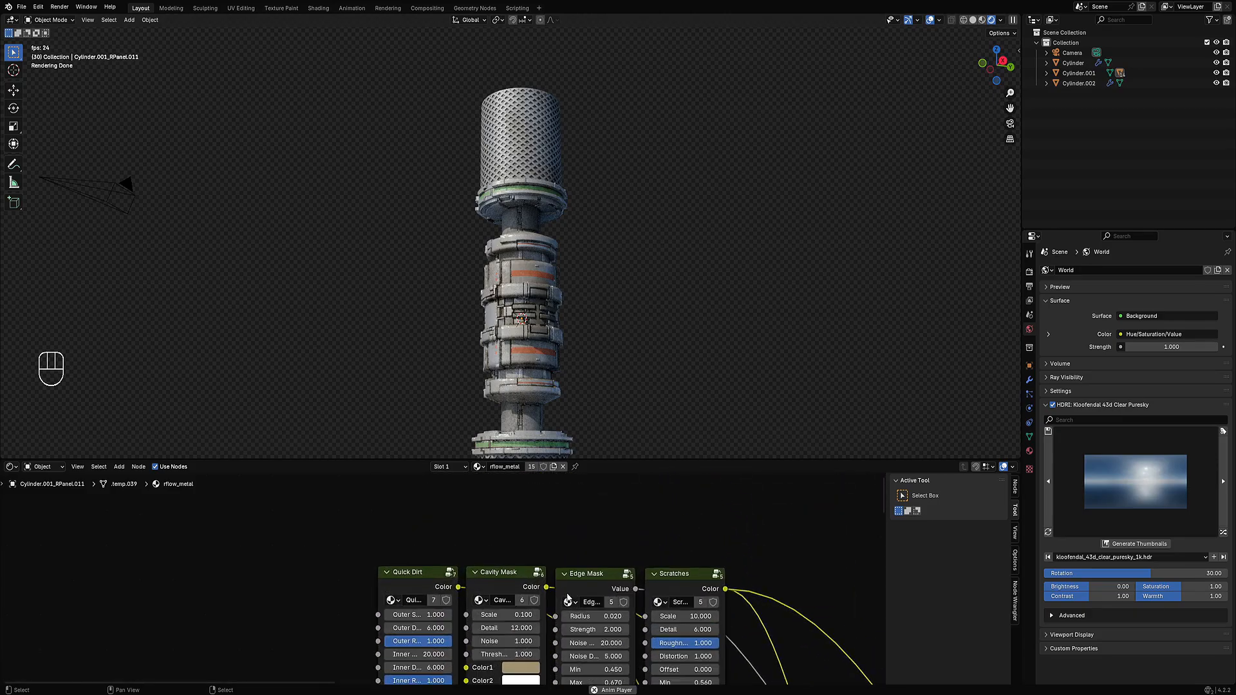
{"action": "left_click", "coordinate": [651, 593], "text": "ctrl+shift"}
{"action": "scroll", "coordinate": [581, 315], "scroll_direction": "up", "scroll_amount": 3}
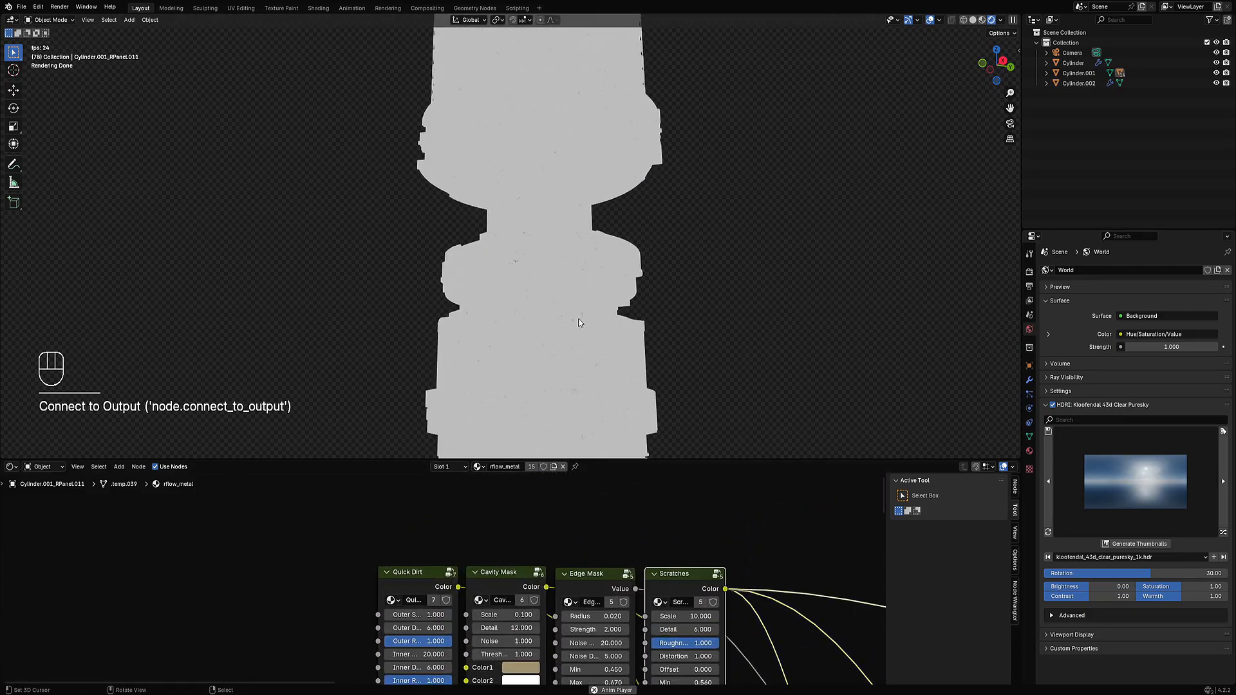
- Preview the Edge Mask node and set its strength to 1, noise scale to 40, min to 0.370 and max to 0.580
{"action": "left_click", "coordinate": [585, 578], "text": "ctrl+shift"}
{"action": "middle_click_drag", "start_coordinate": [588, 615], "coordinate": [570, 517]}
{"action": "scroll", "coordinate": [569, 519], "scroll_direction": "up", "scroll_amount": 3}
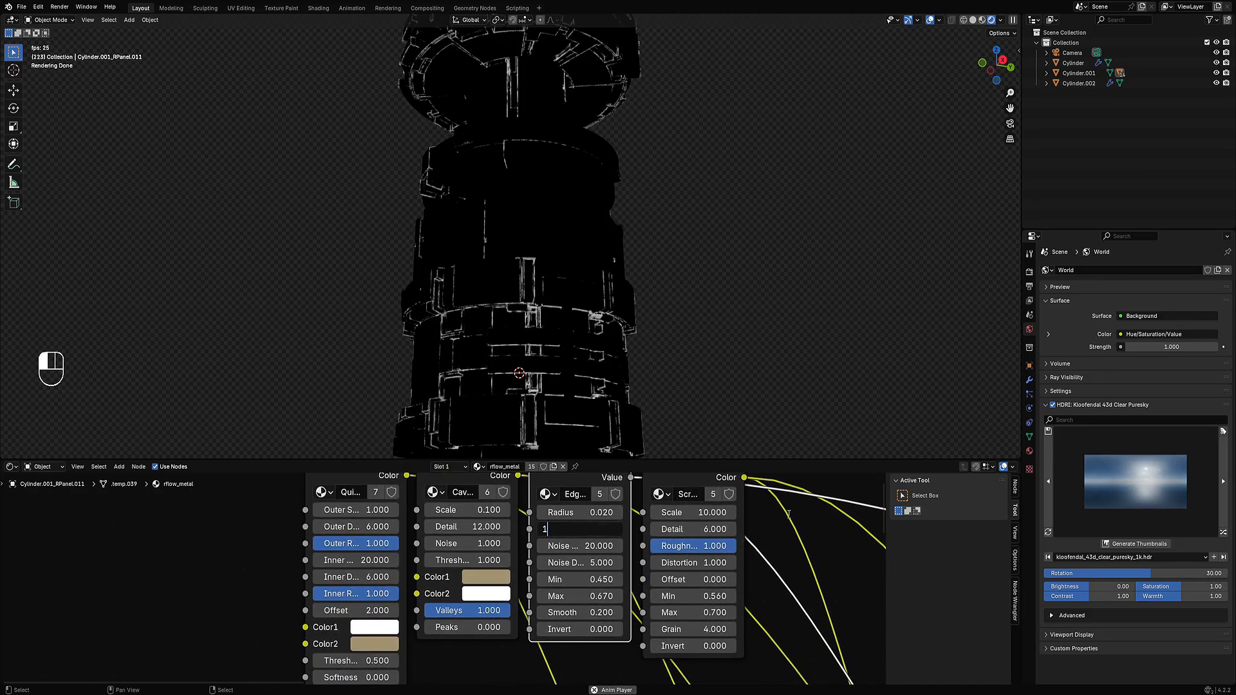
{"action": "key", "text": "Return"}
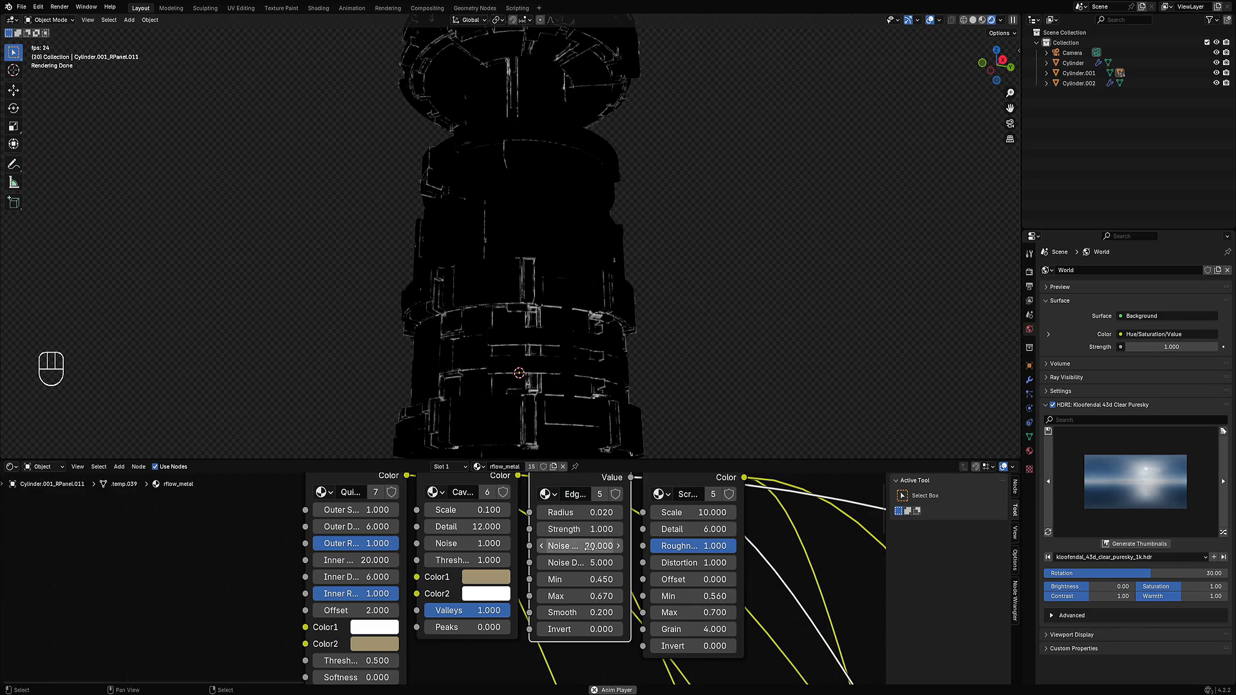
{"action": "type", "text": "40"}
{"action": "key", "text": "Return"}
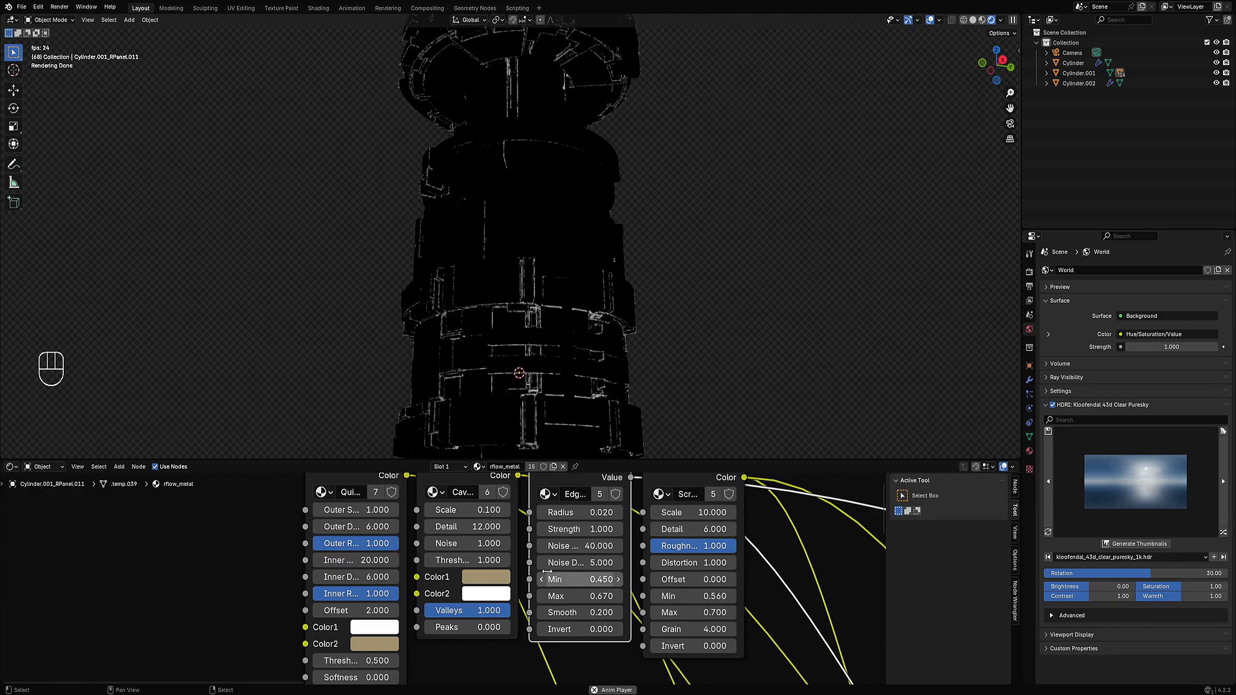
{"action": "left_click_drag", "start_coordinate": [559, 581], "coordinate": [582, 596], "text": "shift"}
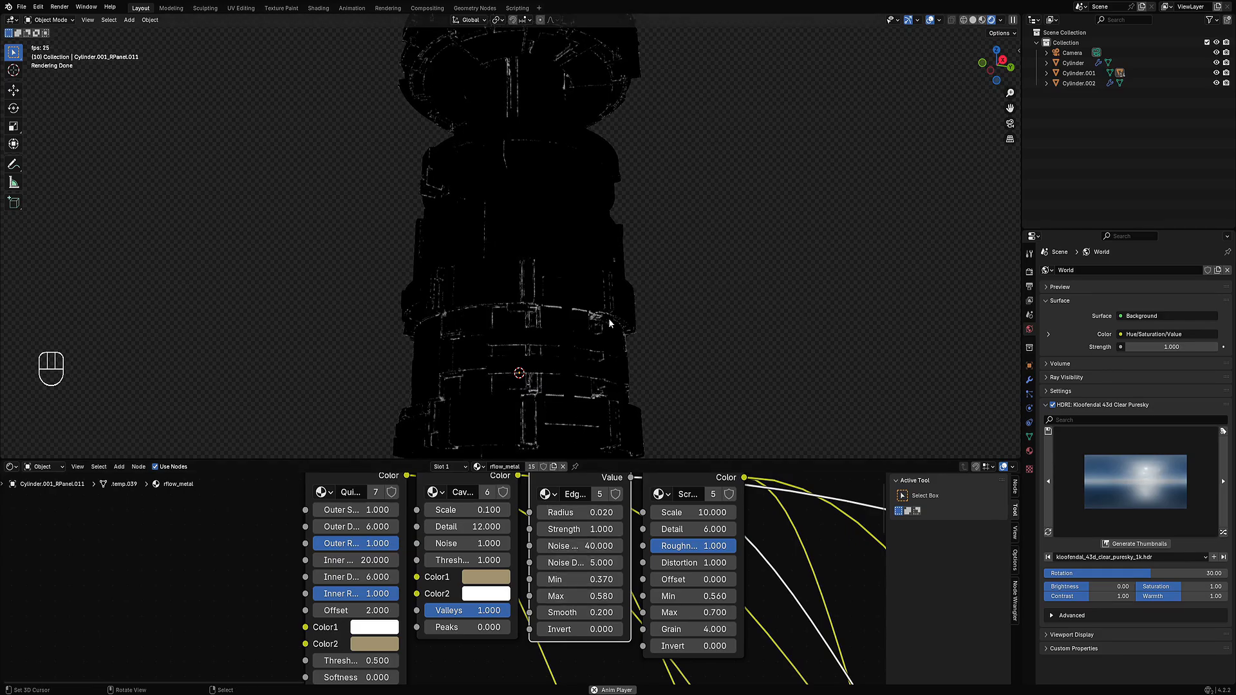
- Preview the Cavity Mask node and set its threshold to 0.850 and peaks to 1.000
{"action": "scroll", "coordinate": [445, 580], "scroll_direction": "down", "scroll_amount": 1}
{"action": "left_click", "coordinate": [475, 489], "text": "ctrl+shift"}
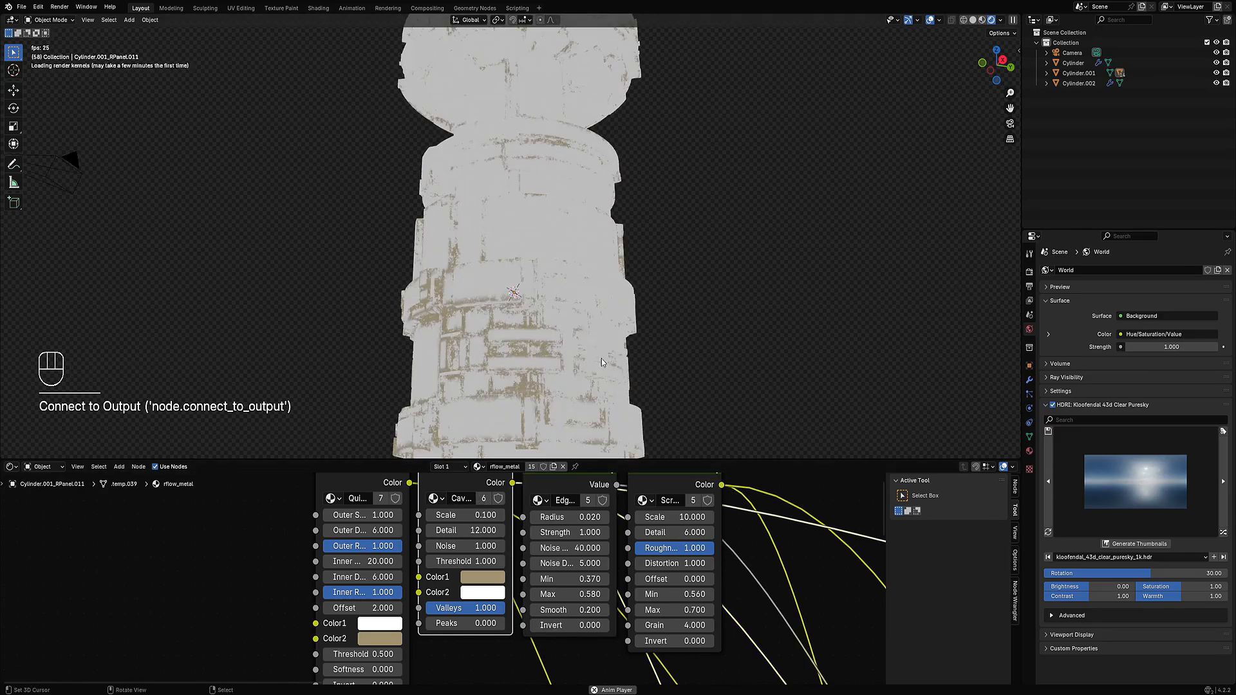
{"action": "scroll", "coordinate": [467, 559], "scroll_direction": "up", "scroll_amount": 1}
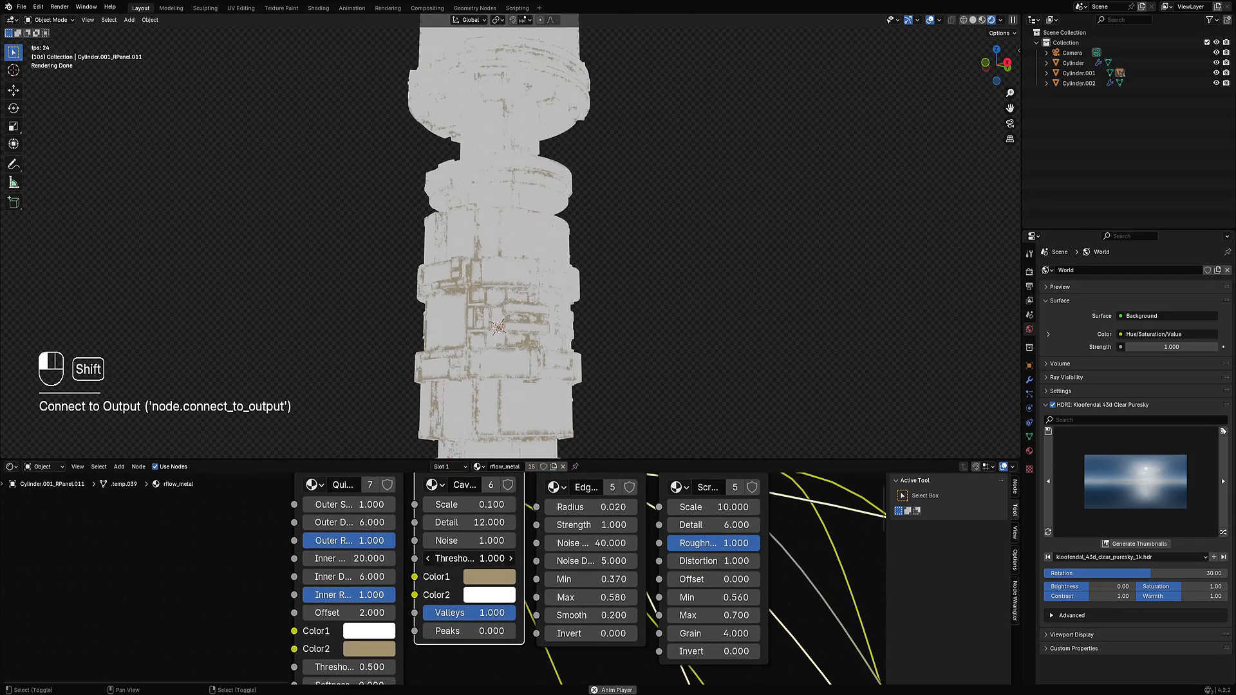
{"action": "mouse_move", "coordinate": [467, 559]}
{"action": "left_mouse_down", "text": "shift"}
{"action": "mouse_move", "coordinate": [436, 559]}
{"action": "mouse_move", "coordinate": [446, 559]}
{"action": "left_mouse_up", "text": "shift"}
{"action": "left_click_drag", "start_coordinate": [474, 631], "coordinate": [570, 631]}
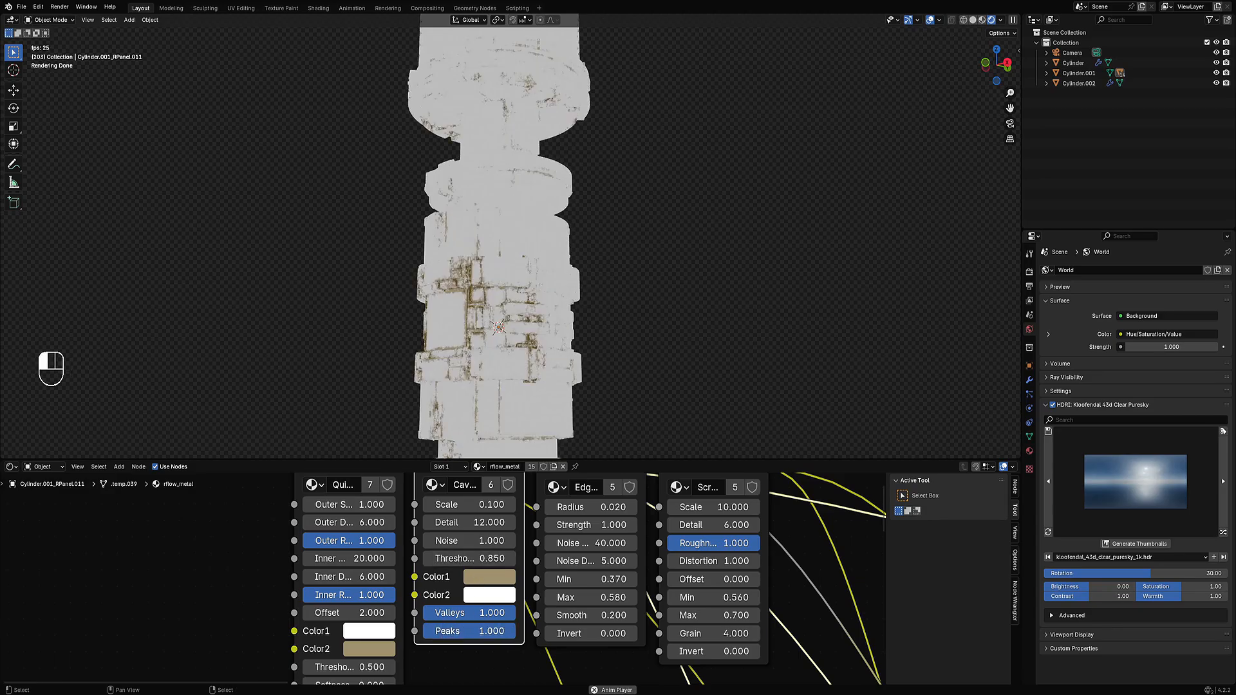
- Desaturate the Cavity Mask node's Color1 and copy that color into the Quick Dirt node's Color2
{"action": "left_click", "coordinate": [498, 583]}
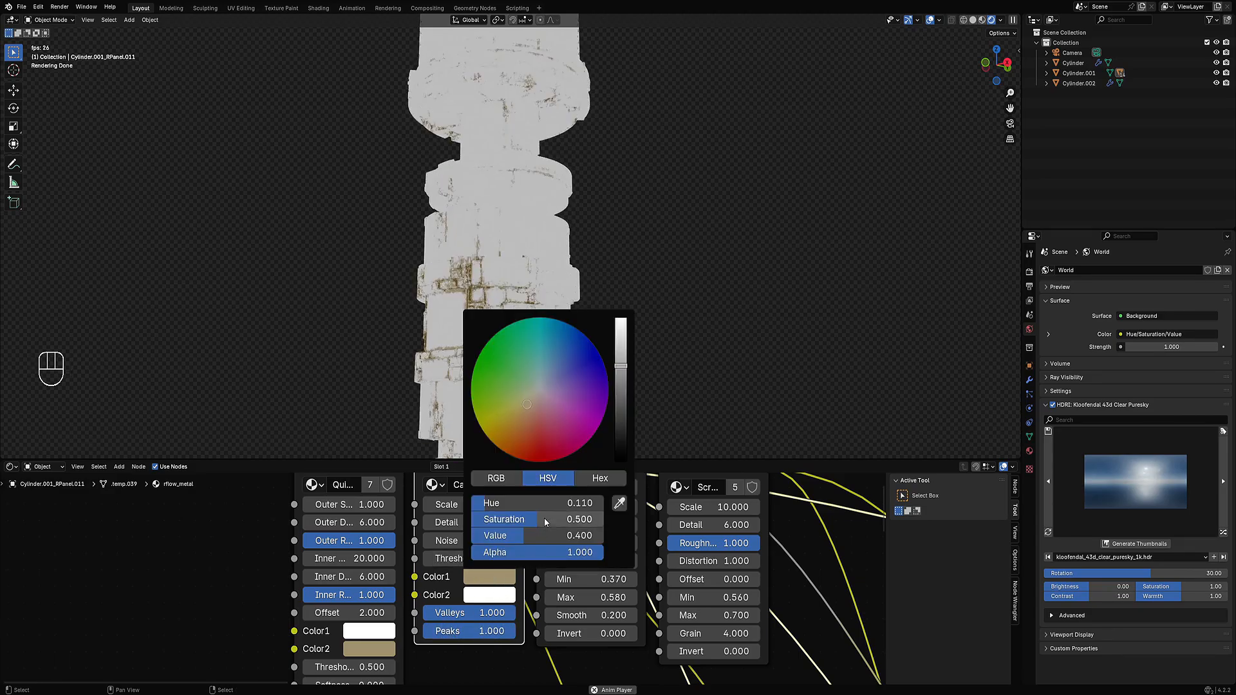
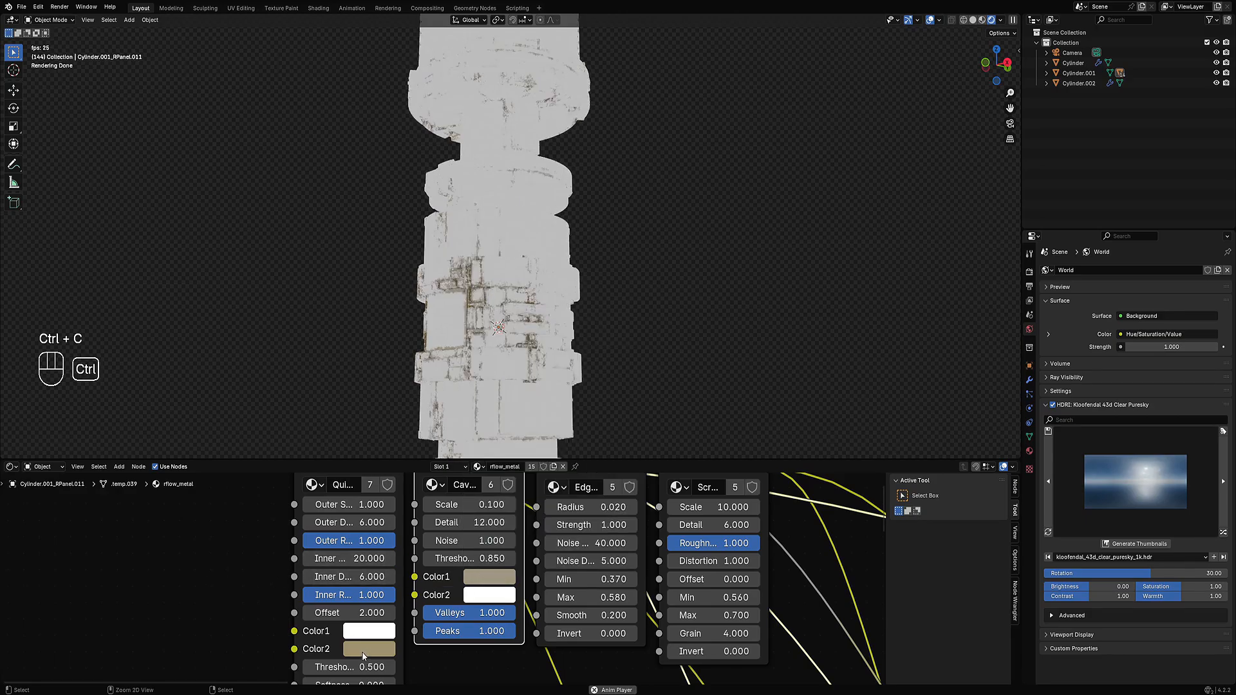
{"action": "key", "text": "ctrl+v"}
{"action": "scroll", "coordinate": [400, 541], "scroll_direction": "down", "scroll_amount": 3}
{"action": "middle_click_drag", "start_coordinate": [400, 541], "coordinate": [399, 586]}
- Preview the Quick Dirt node's output on the model and examine the dirt distribution
{"action": "left_click", "coordinate": [382, 541], "text": "ctrl+shift"}
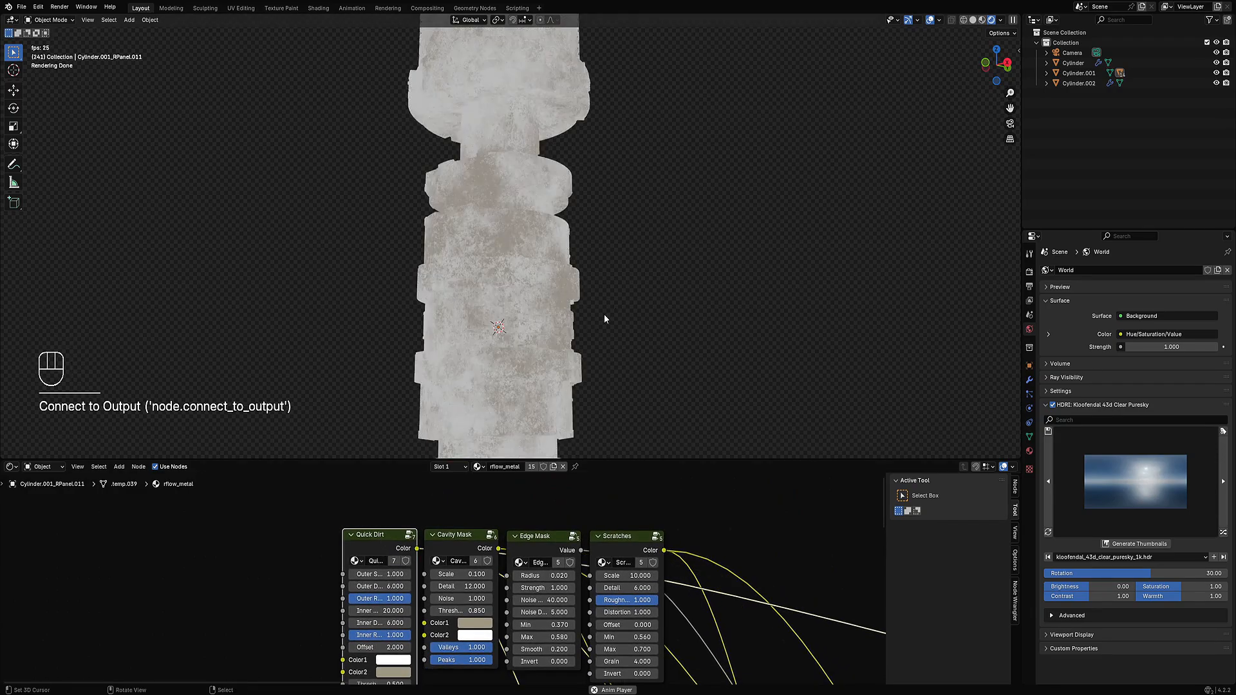
{"action": "scroll", "coordinate": [601, 318], "scroll_direction": "down", "scroll_amount": 5}
{"action": "middle_click_drag", "start_coordinate": [600, 318], "coordinate": [532, 336]}
{"action": "scroll", "coordinate": [532, 336], "scroll_direction": "up", "scroll_amount": 2}
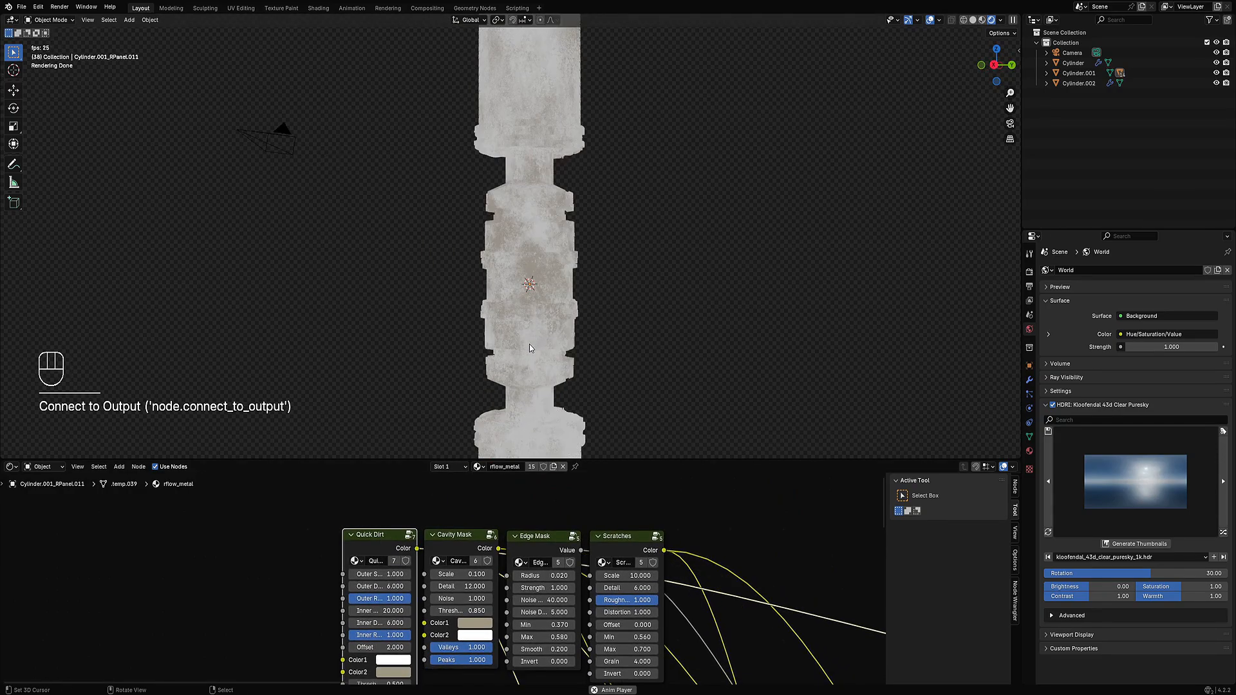
- Reconnect the Principled BSDF to the Material Output and inspect the full rendered material along the model
{"action": "middle_click_drag", "start_coordinate": [657, 657], "coordinate": [368, 531]}
{"action": "scroll", "coordinate": [425, 578], "scroll_direction": "down", "scroll_amount": 6}
{"action": "middle_click_drag", "start_coordinate": [851, 585], "coordinate": [486, 558]}
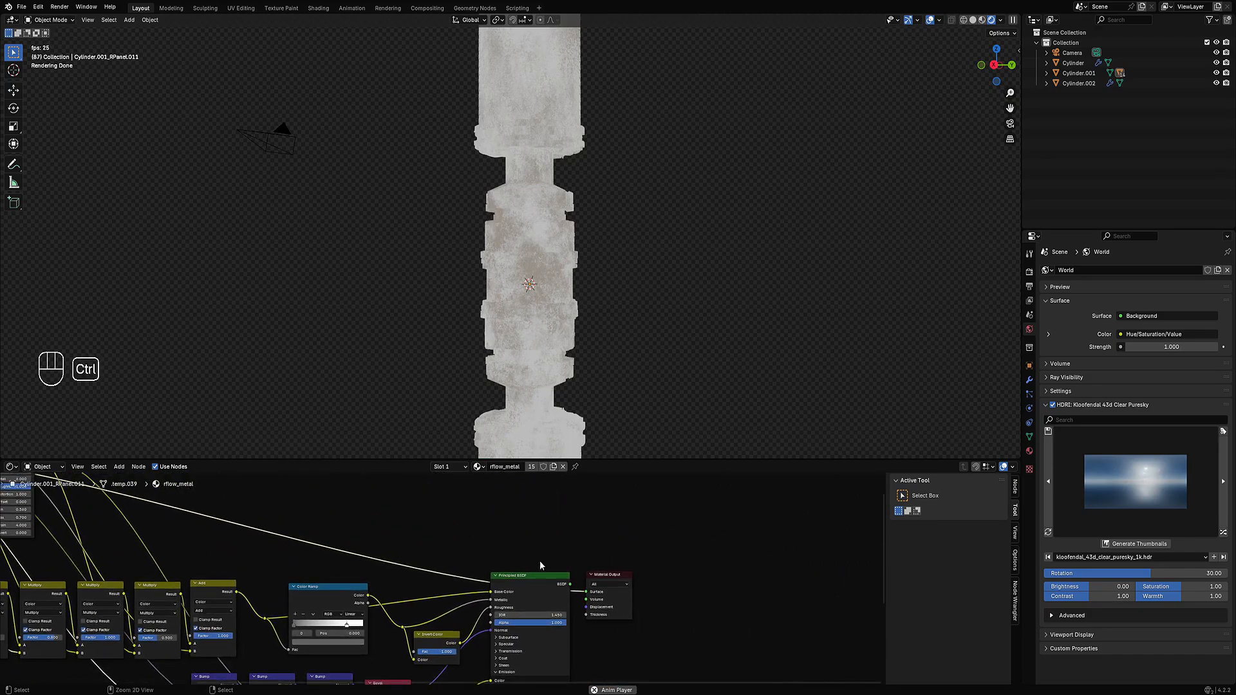
{"action": "left_click", "coordinate": [527, 577], "text": "ctrl+shift"}
{"action": "scroll", "coordinate": [546, 369], "scroll_direction": "up", "scroll_amount": 3}
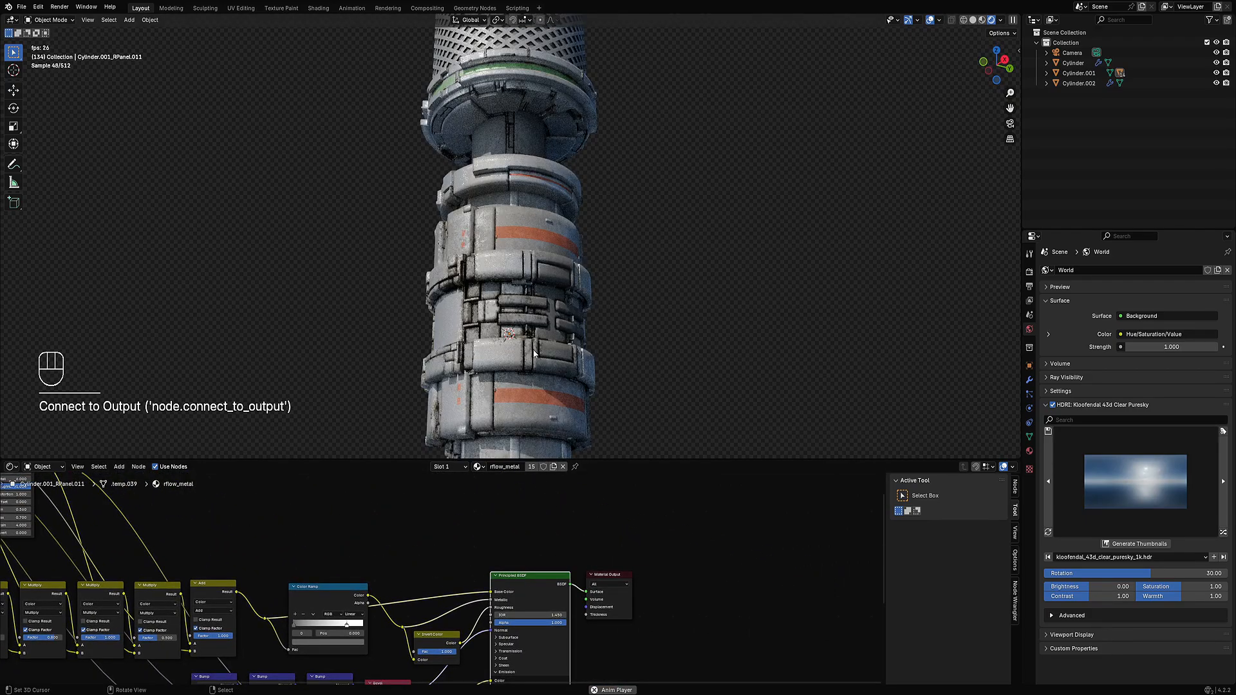
{"action": "scroll", "coordinate": [528, 358], "scroll_direction": "down", "scroll_amount": 3}
{"action": "middle_click_drag", "start_coordinate": [561, 332], "coordinate": [574, 215], "text": "shift"}
{"action": "scroll", "coordinate": [535, 387], "scroll_direction": "up", "scroll_amount": 2}
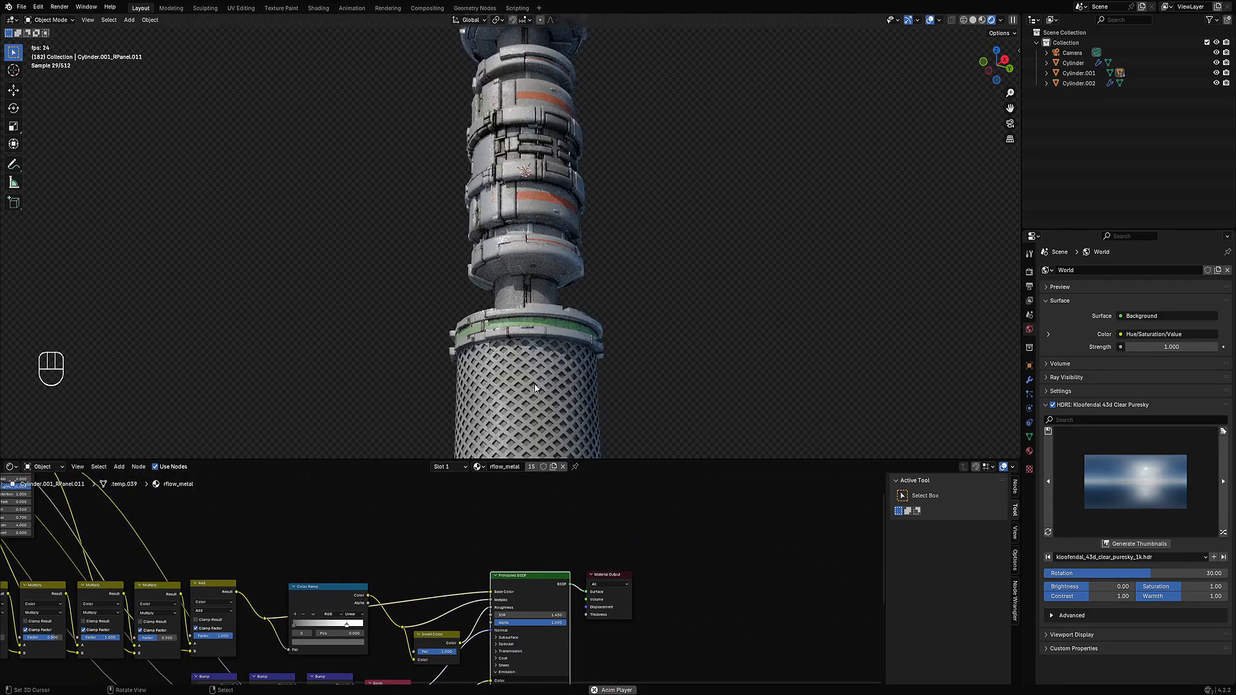
- Move the Color Ramp's stops closer together with the white stop at 0.478, preview its output, and restore the Principled BSDF output
{"action": "scroll", "coordinate": [406, 574], "scroll_direction": "up", "scroll_amount": 5}
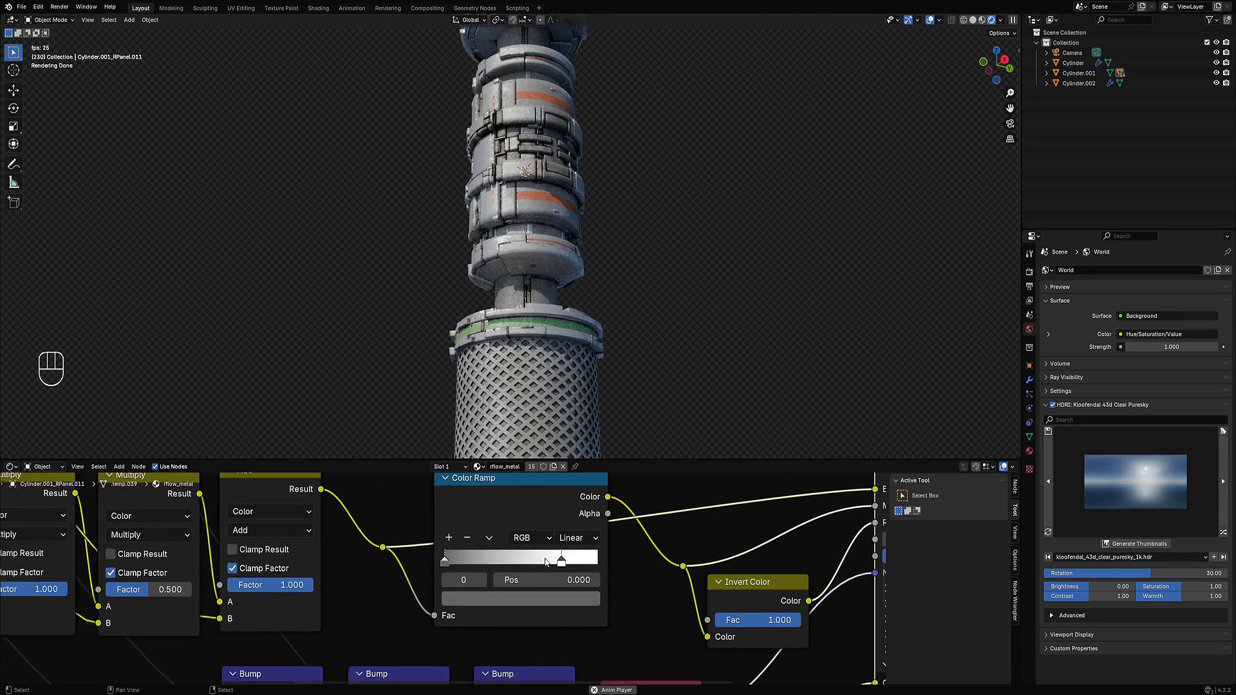
{"action": "left_click_drag", "start_coordinate": [561, 562], "coordinate": [535, 562]}
{"action": "left_click_drag", "start_coordinate": [455, 566], "coordinate": [517, 563]}
{"action": "left_click", "coordinate": [537, 518], "text": "ctrl+shift"}
{"action": "scroll", "coordinate": [721, 528], "scroll_direction": "down", "scroll_amount": 5}
{"action": "middle_click_drag", "start_coordinate": [779, 519], "coordinate": [601, 540]}
{"action": "left_click", "coordinate": [570, 539], "text": "ctrl+shift"}
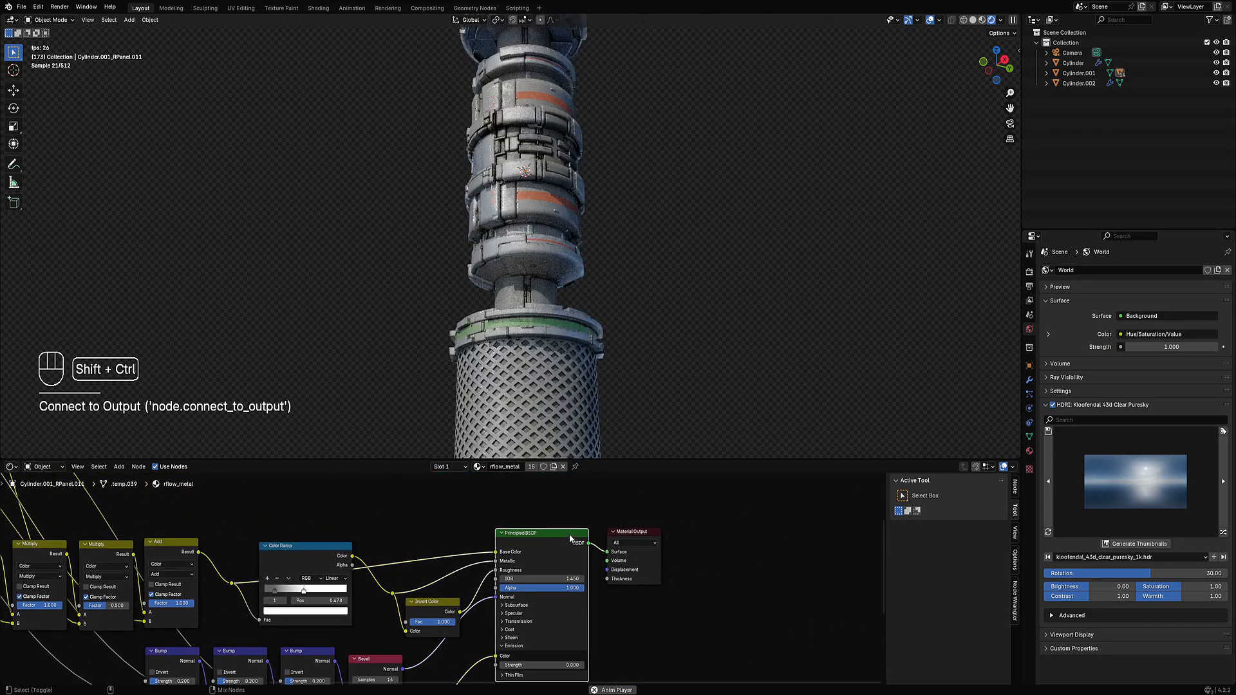
- Select every face of the upper lattice cylinder in Edit Mode and hide the viewport overlays
{"action": "scroll", "coordinate": [599, 316], "scroll_direction": "down", "scroll_amount": 4}
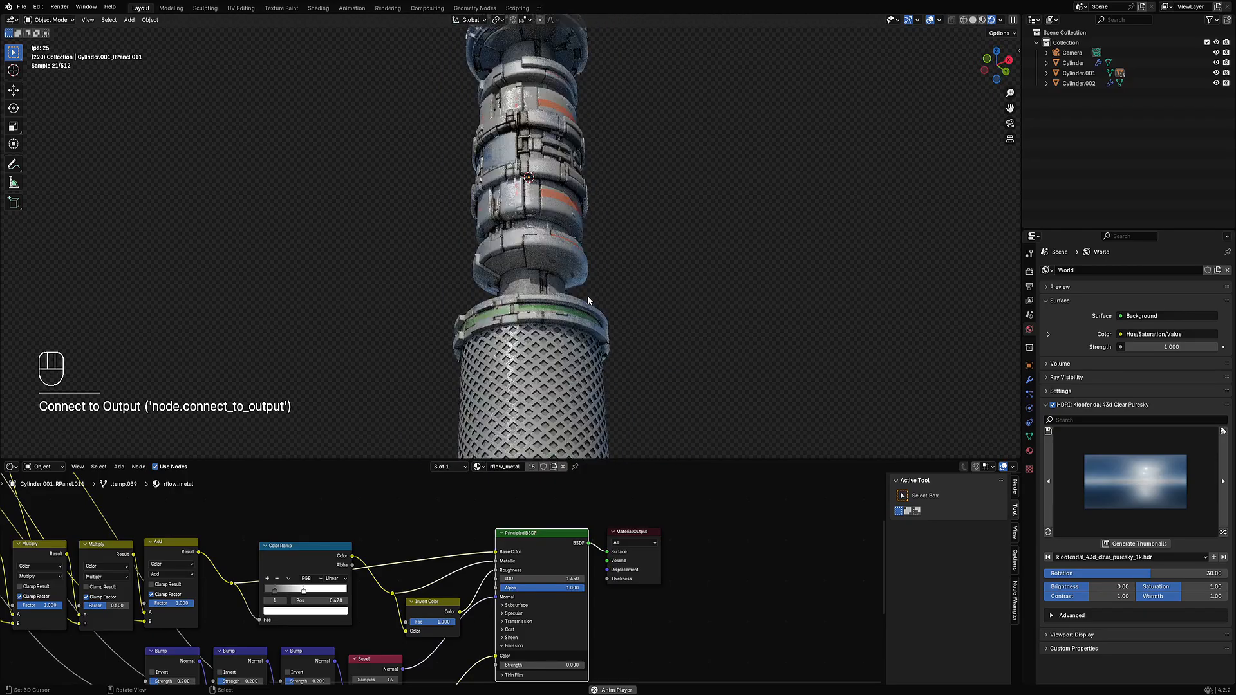
{"action": "middle_click_drag", "start_coordinate": [587, 295], "coordinate": [607, 332]}
{"action": "scroll", "coordinate": [593, 324], "scroll_direction": "up", "scroll_amount": 4}
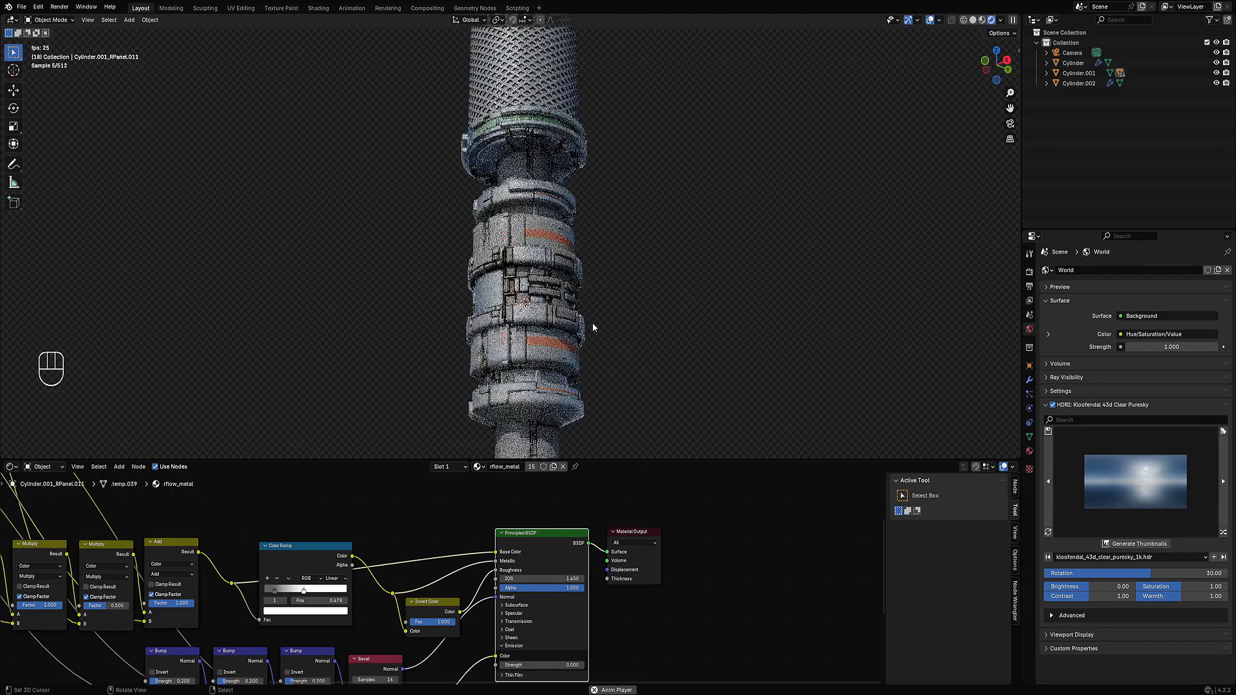
{"action": "middle_click_drag", "start_coordinate": [588, 127], "coordinate": [547, 152], "text": "shift"}
{"action": "left_click", "coordinate": [548, 152], "text": "shift"}
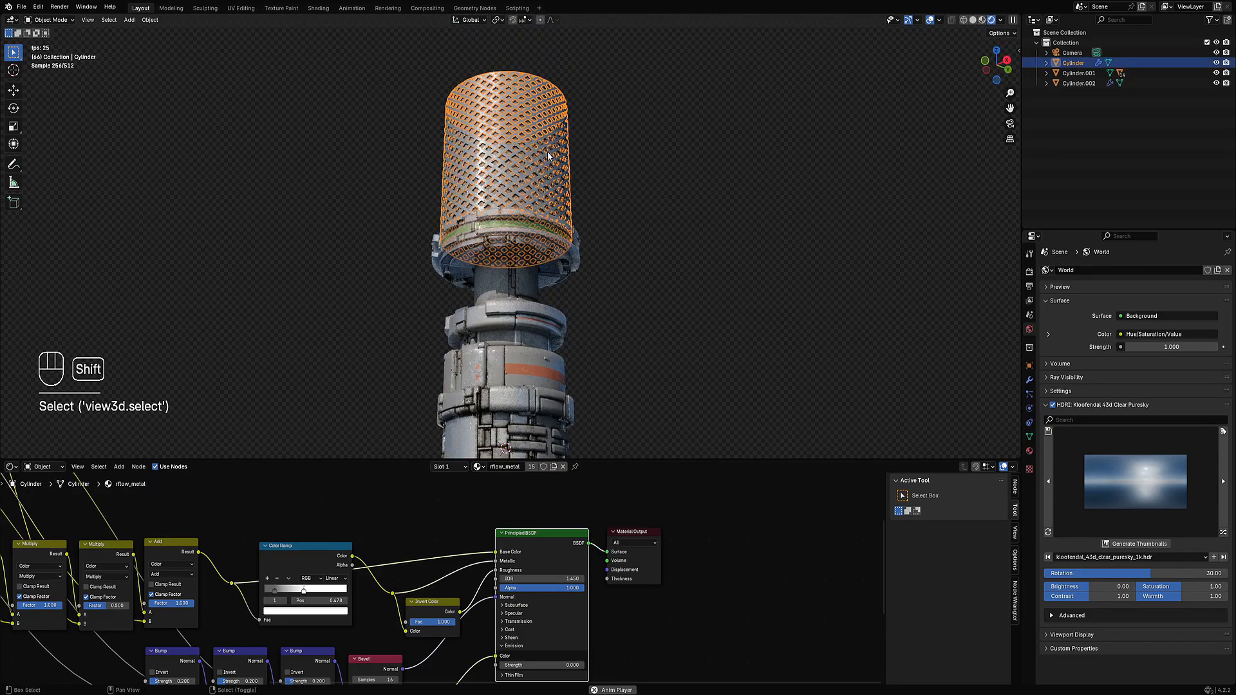
{"action": "key", "text": "shift+alt+z"}
{"action": "key", "text": "shift+alt+z"}
{"action": "key", "text": "Tab"}
{"action": "key", "text": "a"}
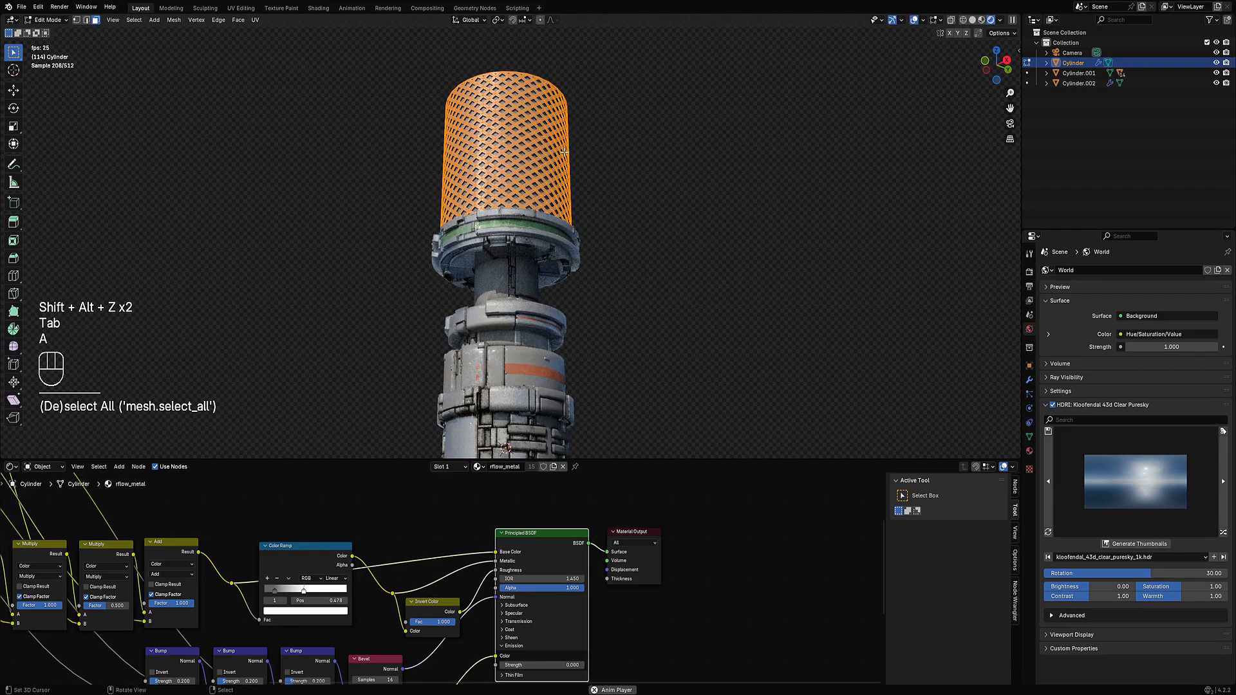
{"action": "key", "text": "shift+alt+z"}
- Replace the lattice cylinder's vertex color with a neutral gray by setting R, G and B to 1.00 and darkening it, and leave Edit Mode
{"action": "key", "text": "shift+ctrl+x"}
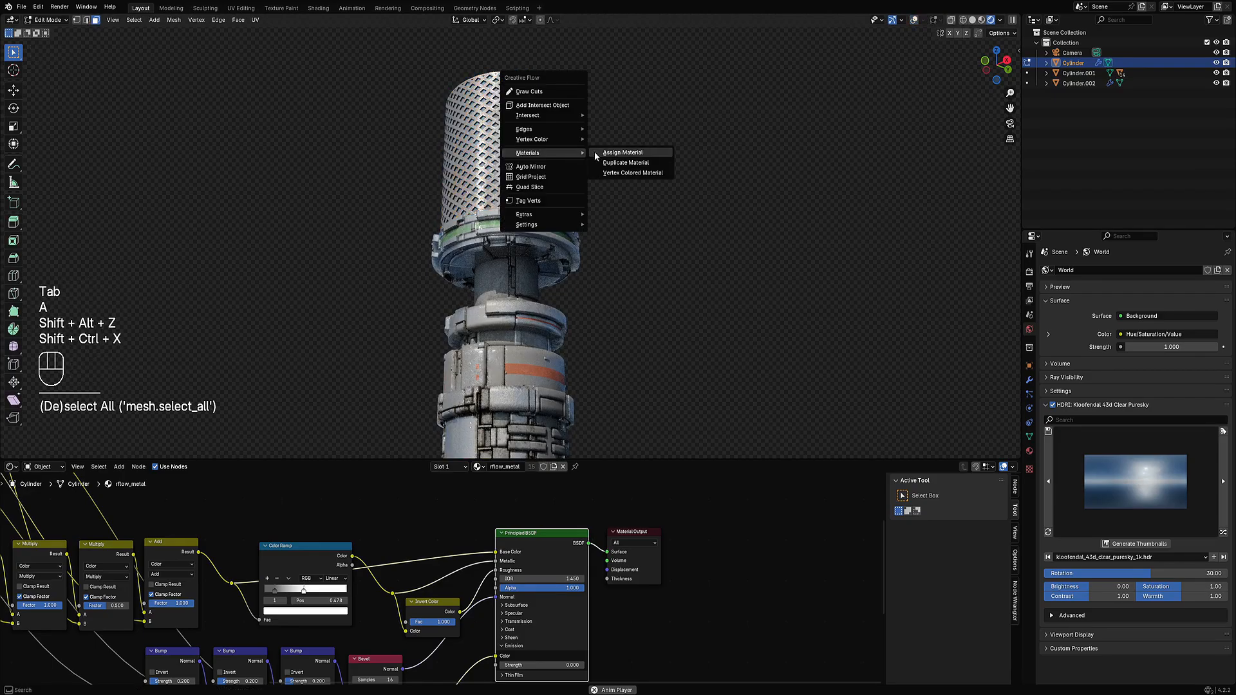
{"action": "left_click", "coordinate": [607, 139]}
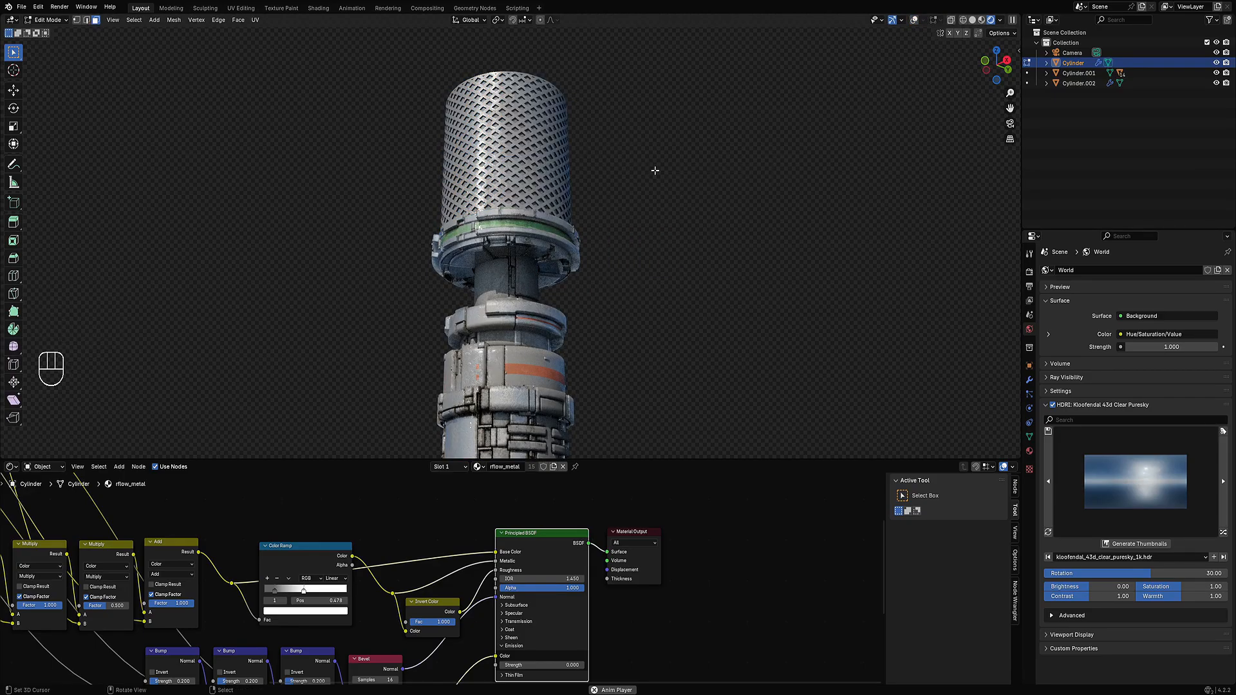
{"action": "key", "text": "shift+ctrl+x"}
{"action": "left_click", "coordinate": [687, 171]}
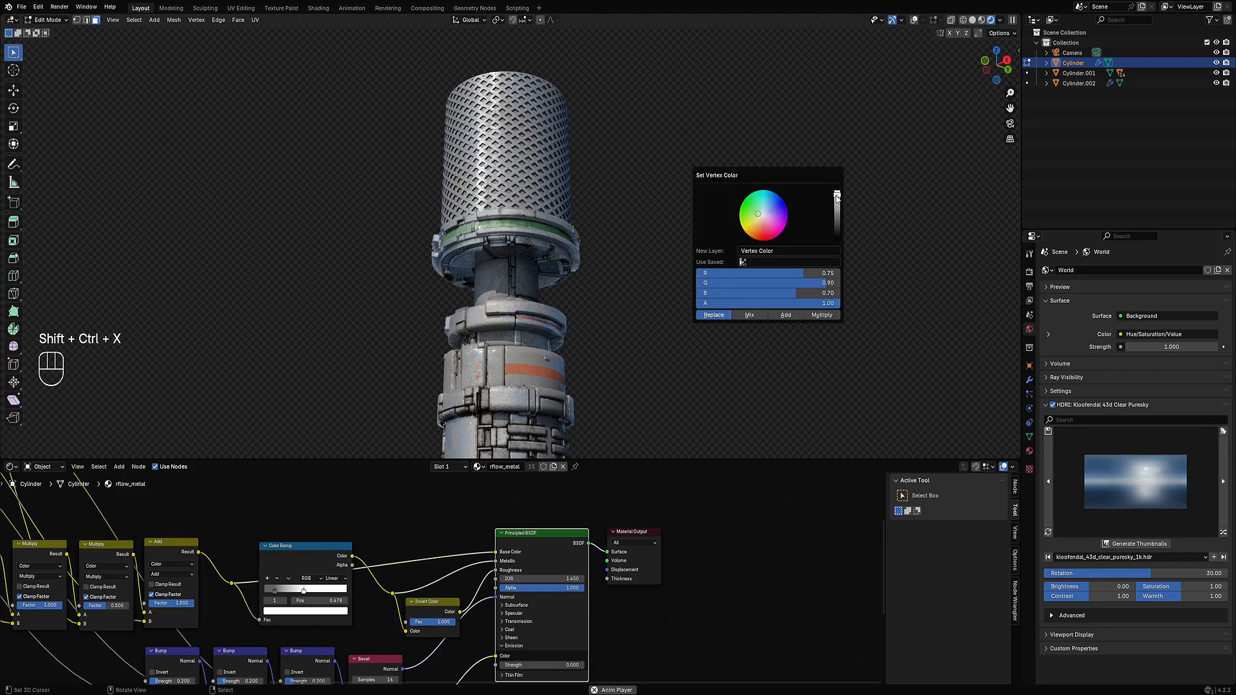
{"action": "left_click_drag", "start_coordinate": [836, 196], "coordinate": [837, 207]}
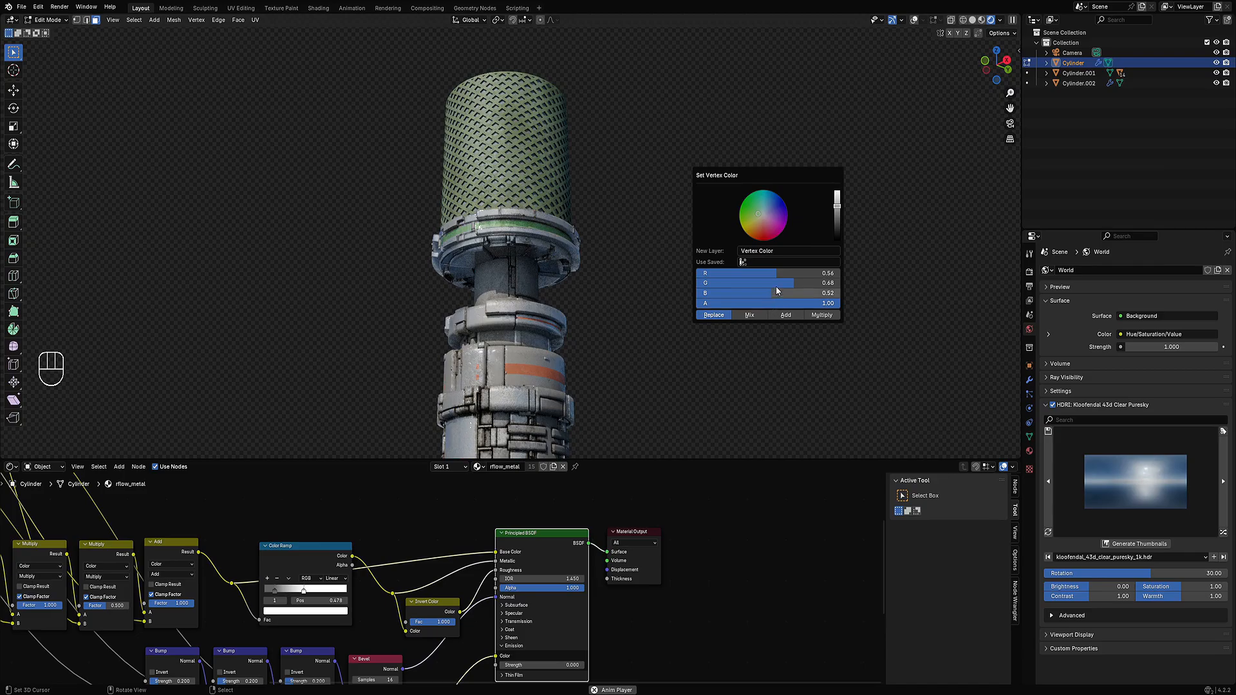
{"action": "left_click_drag", "start_coordinate": [778, 274], "coordinate": [840, 293]}
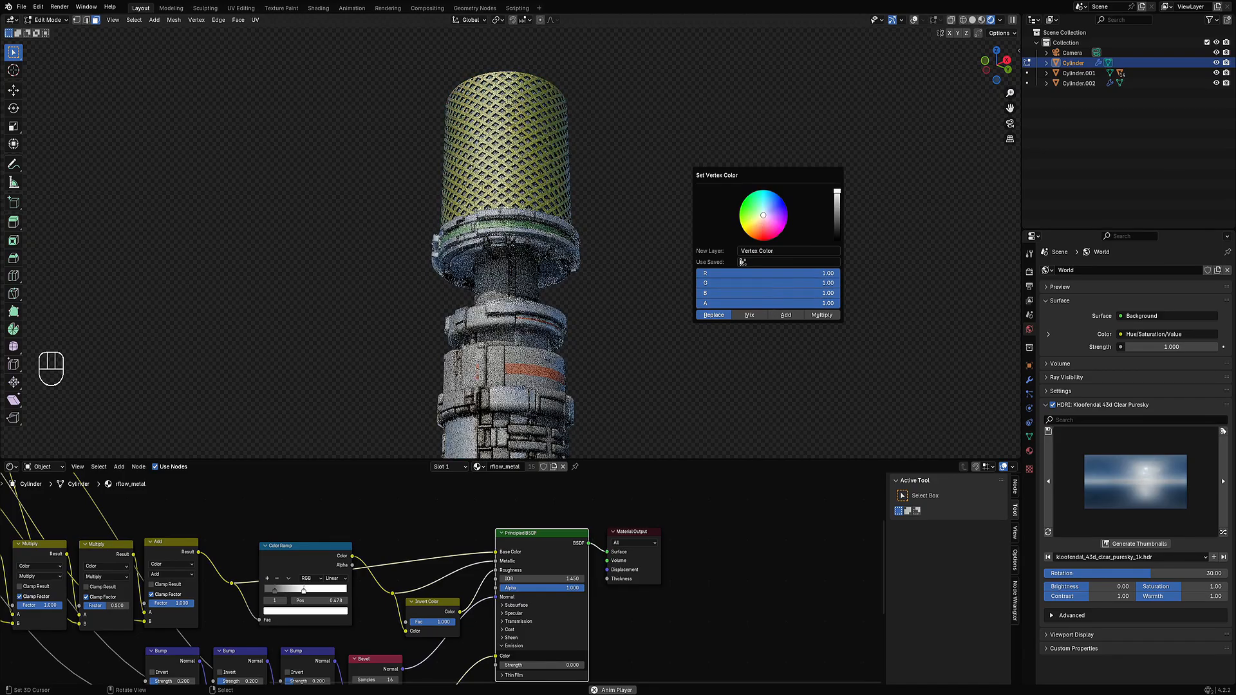
{"action": "left_click_drag", "start_coordinate": [837, 191], "coordinate": [837, 212]}
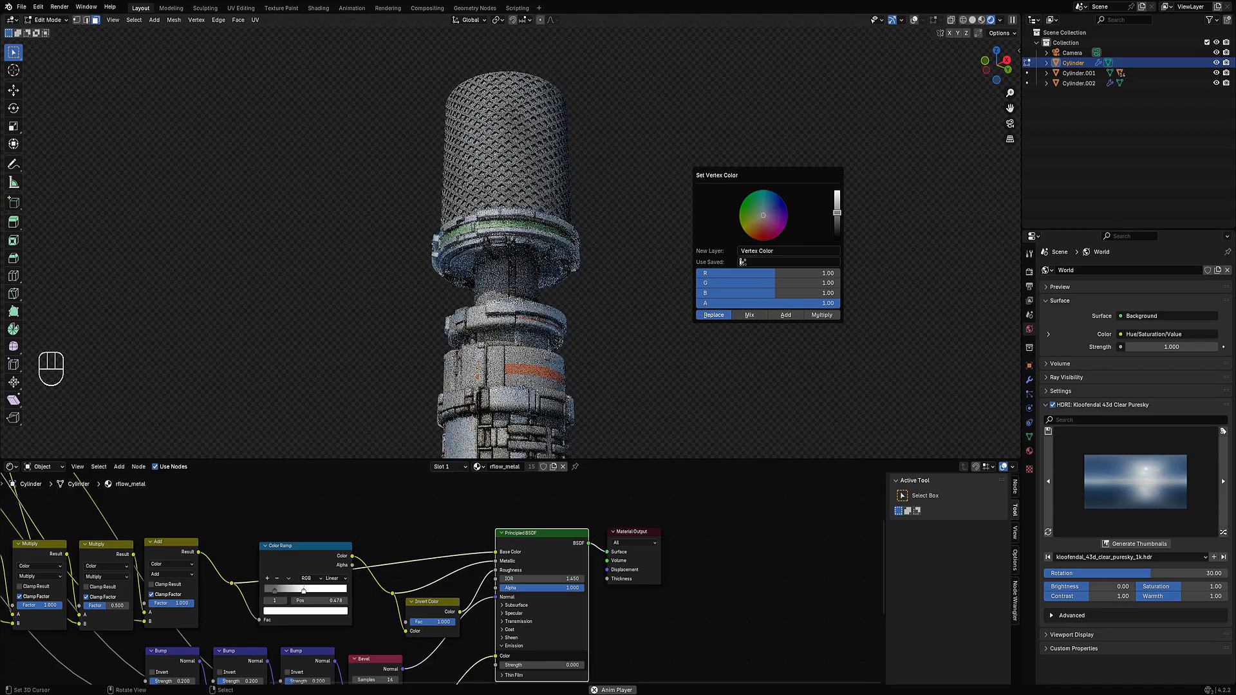
{"action": "scroll", "coordinate": [658, 186], "scroll_direction": "up", "scroll_amount": 4}
{"action": "key", "text": "Tab"}
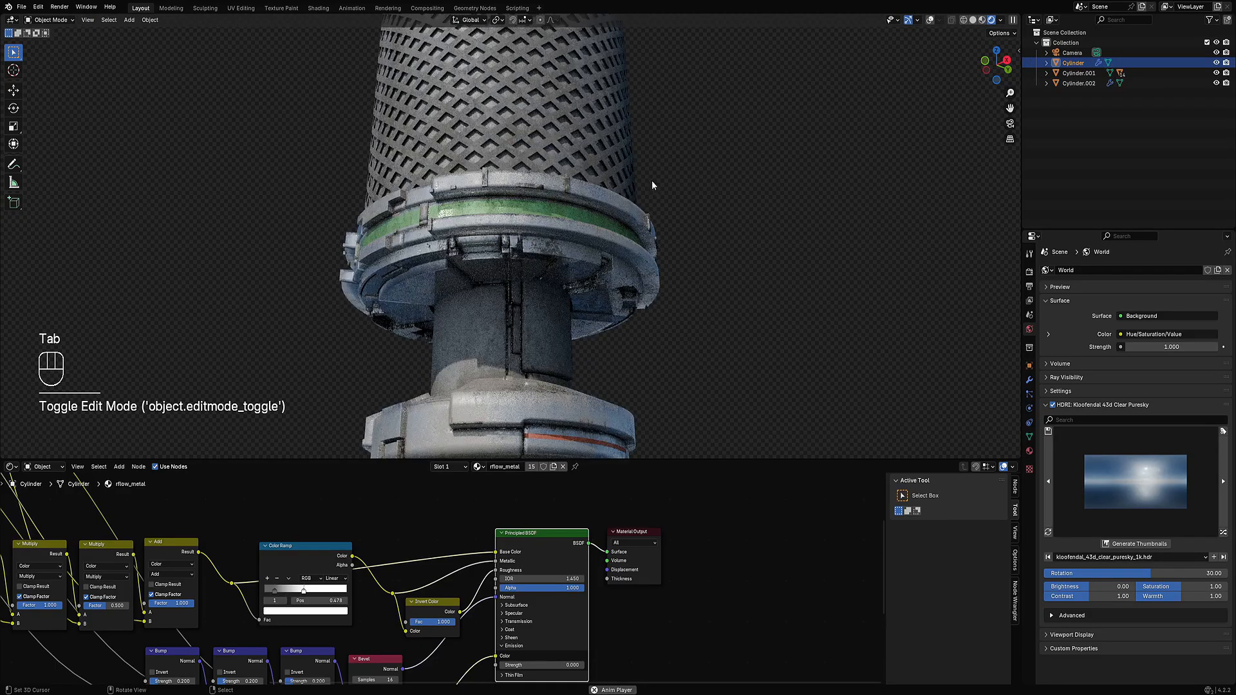
- Inspect the rendered lattice and its green-banded collar up close, with and without the selection overlays
{"action": "middle_click_drag", "start_coordinate": [640, 179], "coordinate": [662, 282], "text": "shift"}
{"action": "scroll", "coordinate": [647, 264], "scroll_direction": "up", "scroll_amount": 4}
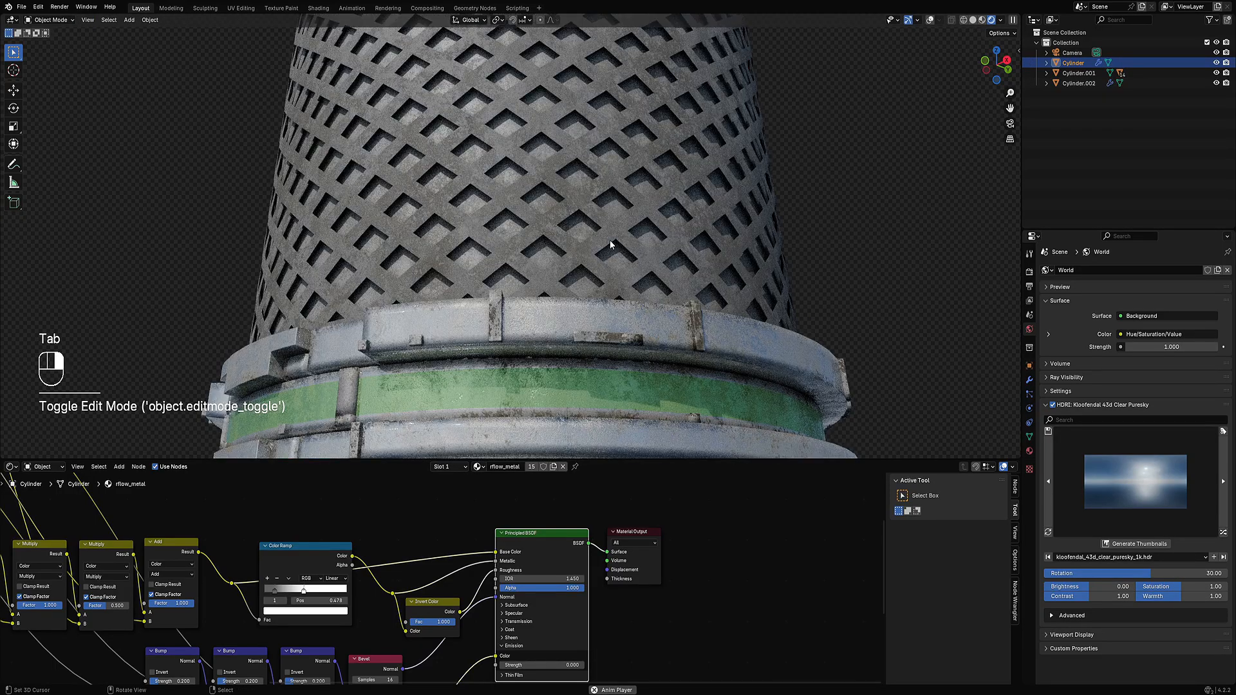
{"action": "left_click", "coordinate": [610, 243]}
{"action": "key", "text": "shift+alt+z"}
{"action": "key", "text": "shift+alt+z"}
{"action": "left_click", "coordinate": [608, 236]}
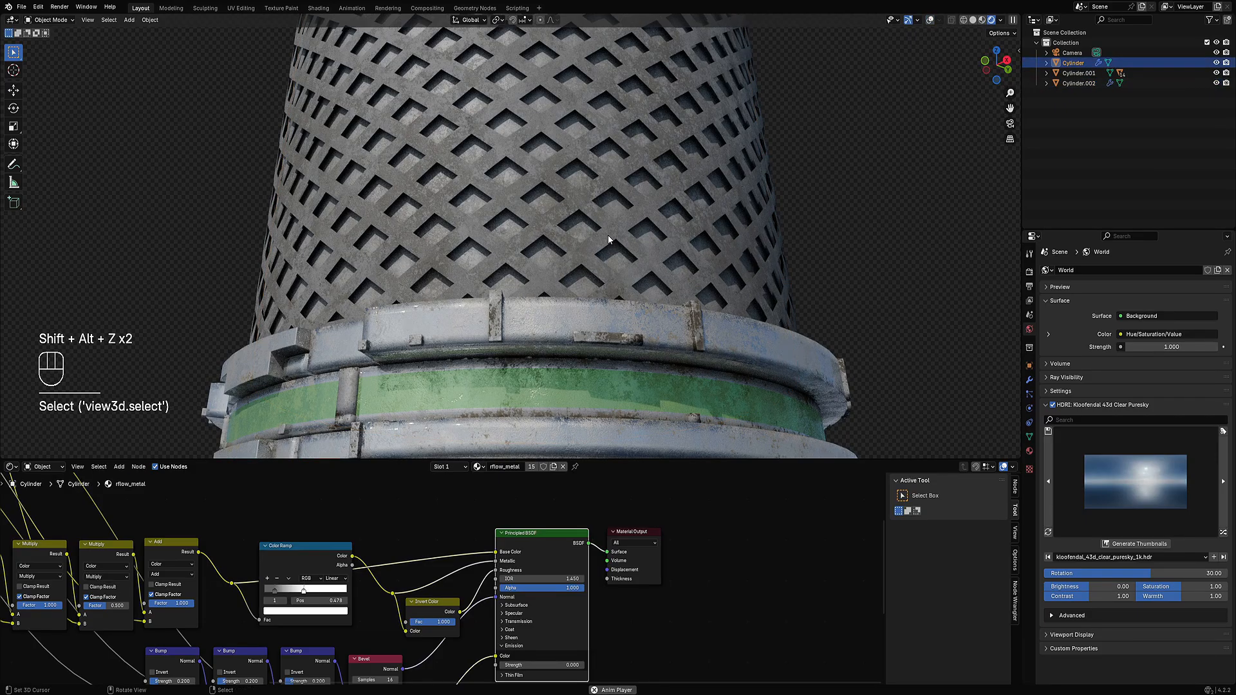
{"action": "key", "text": "shift+alt+z"}
{"action": "scroll", "coordinate": [608, 239], "scroll_direction": "up", "scroll_amount": 2}
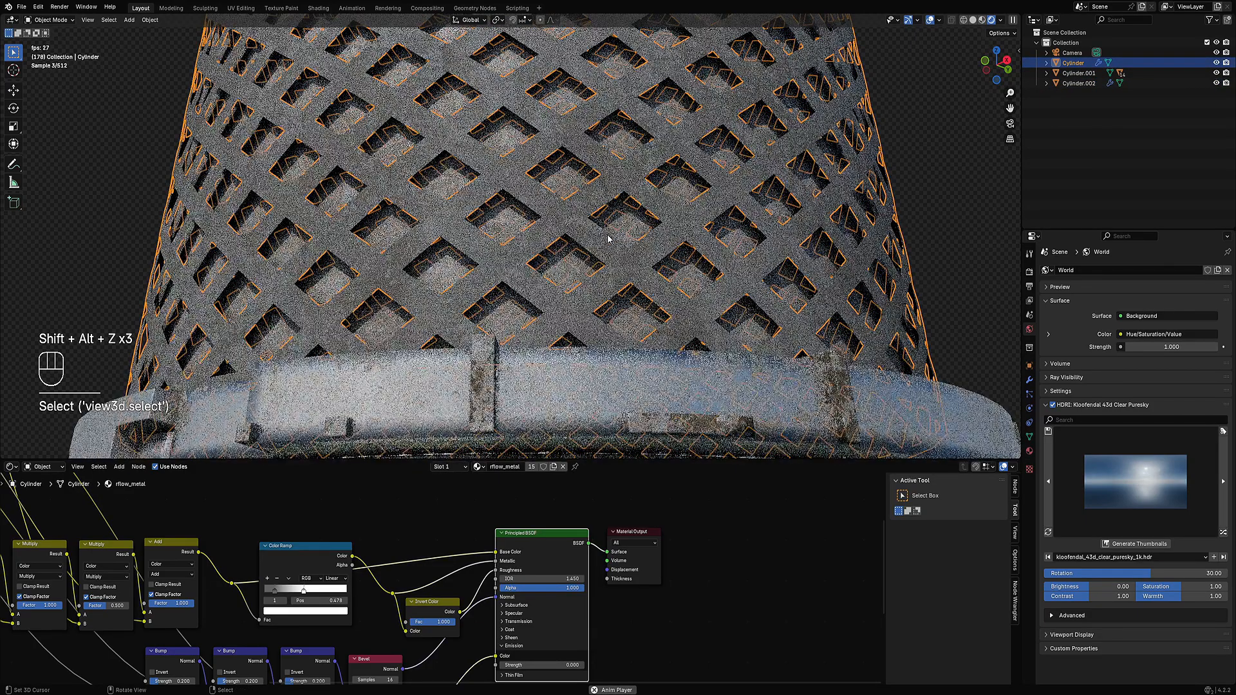
- Switch to Solid shading and enable Solidify on the lattice cylinder through Draw Modifiers alongside its Z mirror
{"action": "scroll", "coordinate": [607, 238], "scroll_direction": "down", "scroll_amount": 4}
{"action": "key", "text": "z"}
{"action": "left_click", "coordinate": [656, 237]}
{"action": "scroll", "coordinate": [655, 235], "scroll_direction": "down", "scroll_amount": 2}
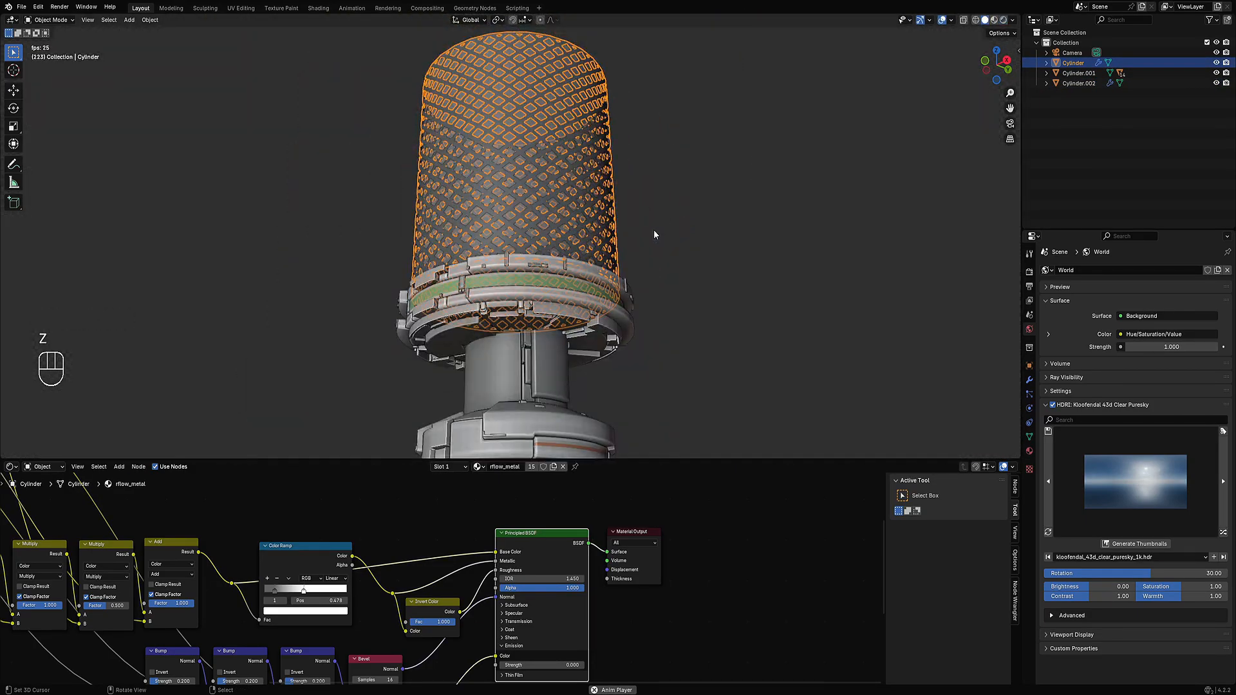
{"action": "key", "text": "z"}
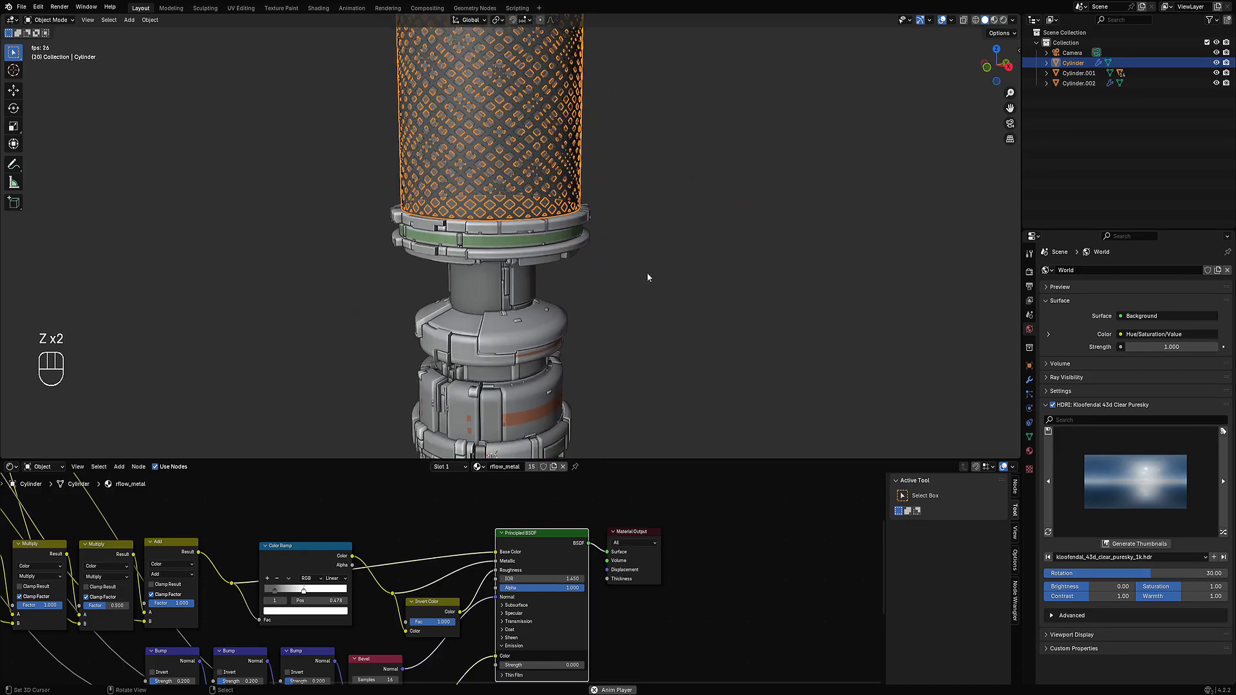
{"action": "key", "text": "alt+a"}
{"action": "left_click", "coordinate": [643, 272]}
{"action": "key", "text": "ctrl+shift+x"}
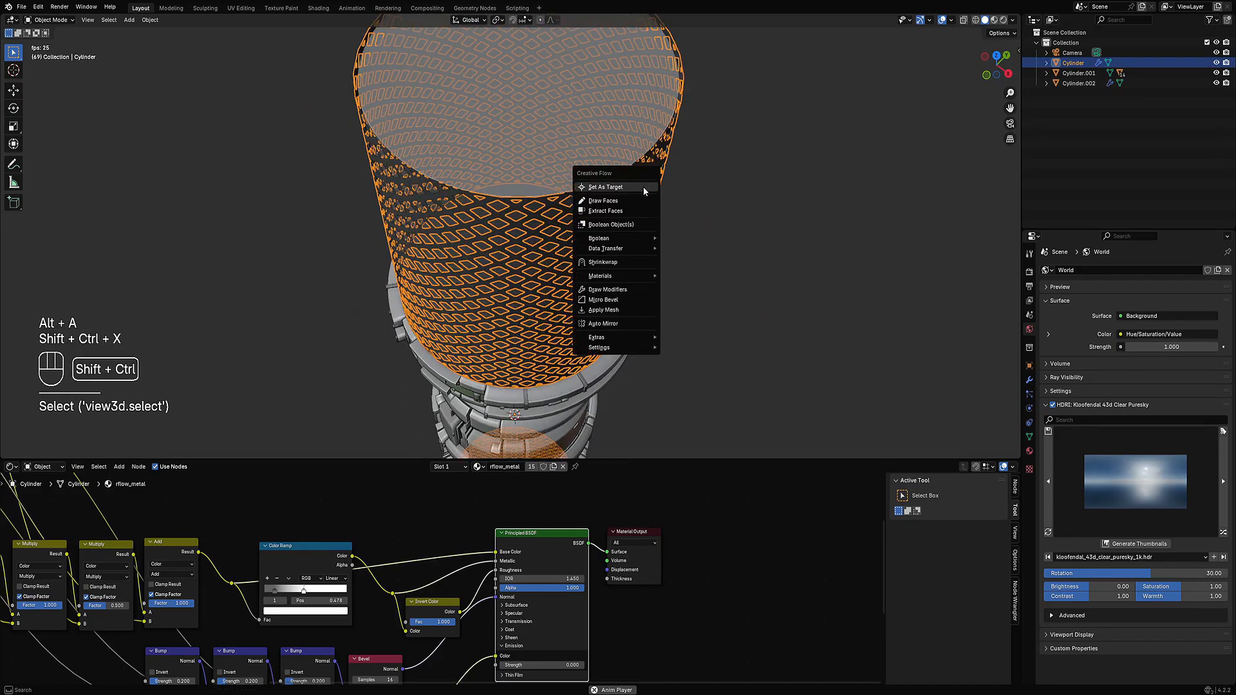
{"action": "left_click", "coordinate": [615, 290]}
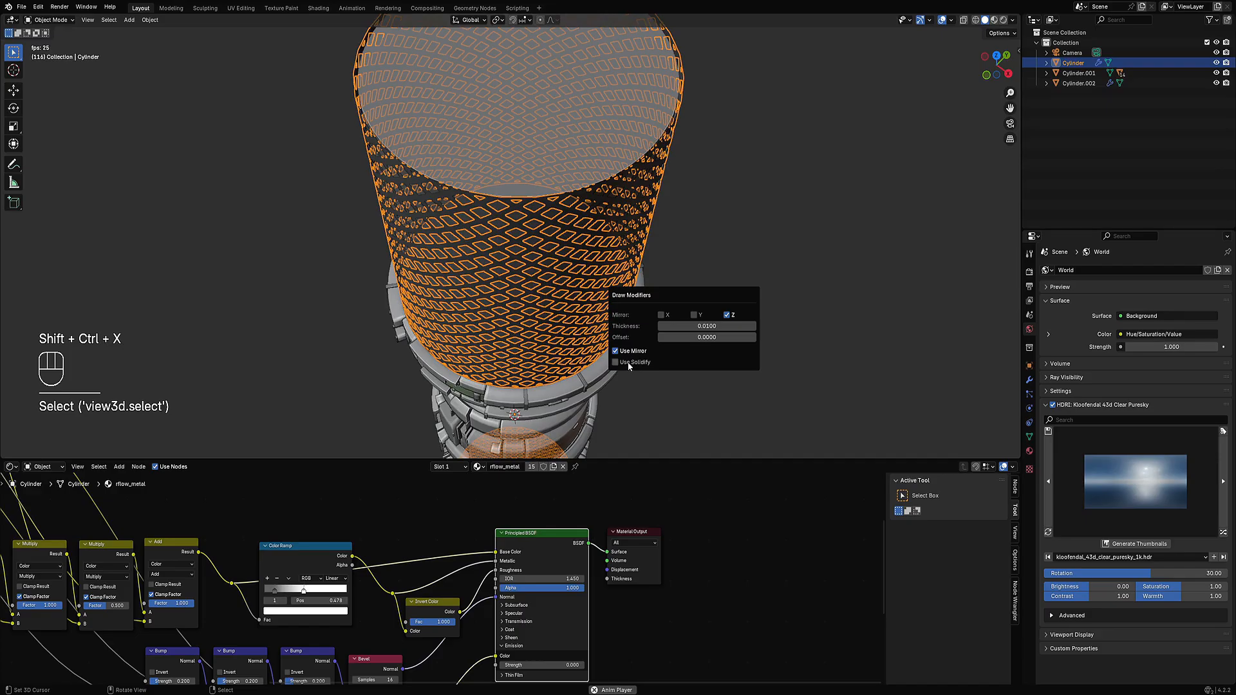
{"action": "key", "text": "alt+a"}
- Return the viewport to Rendered shading and examine the wear and dirt on the lattice up close
{"action": "key", "text": "z"}
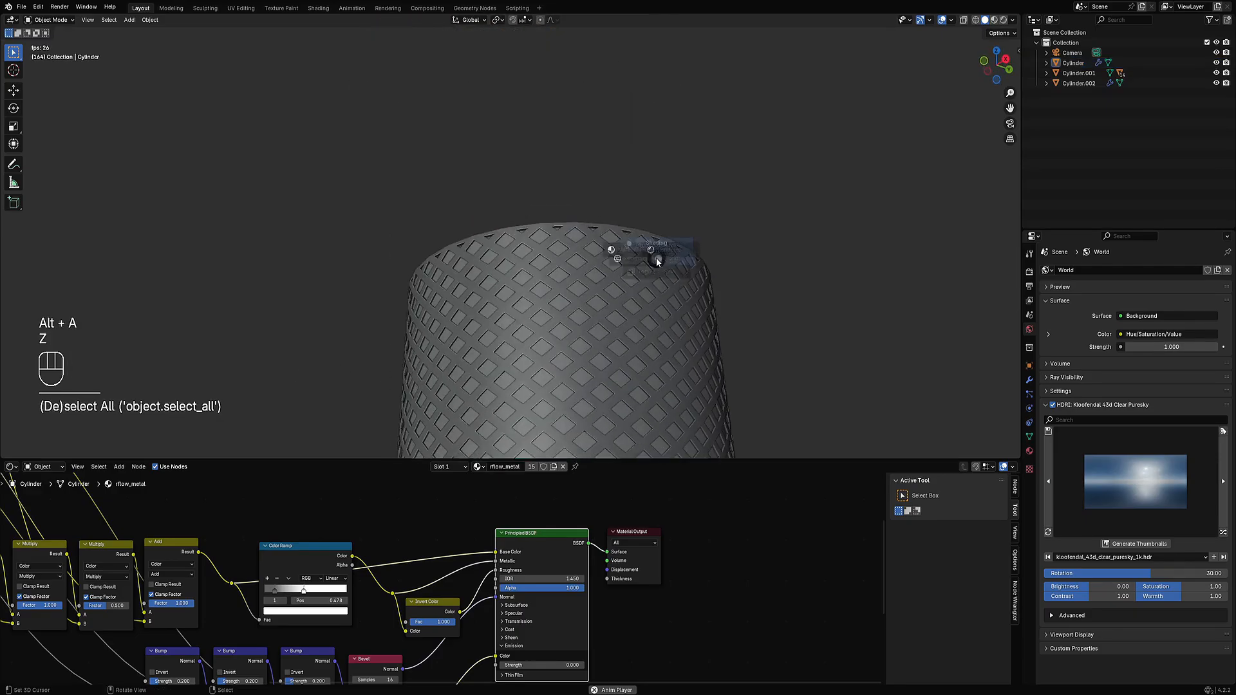
{"action": "left_click", "coordinate": [702, 216]}
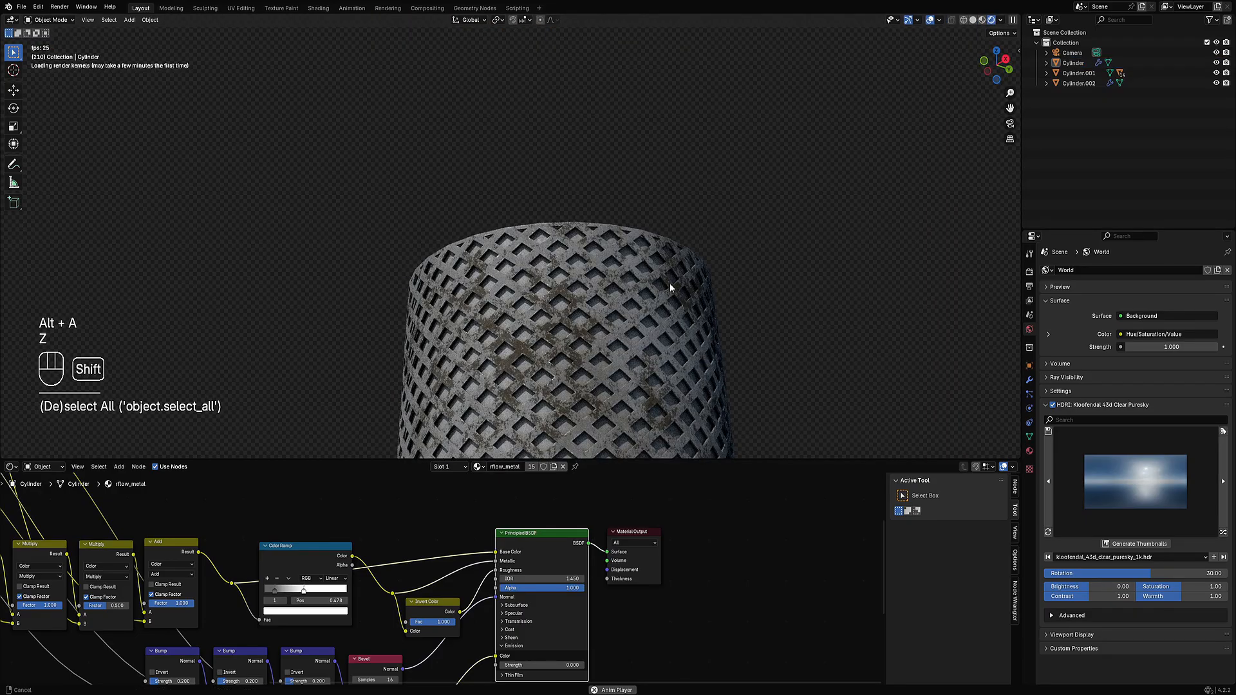
{"action": "scroll", "coordinate": [669, 286], "scroll_direction": "up", "scroll_amount": 8}
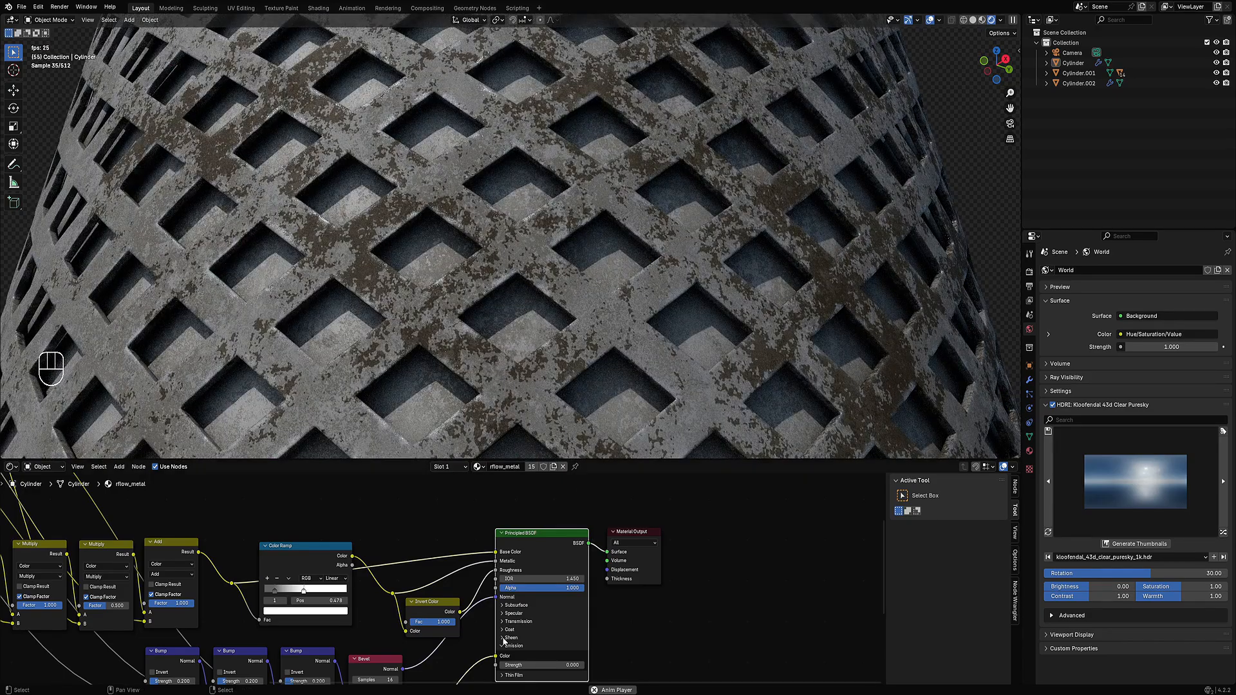
{"action": "scroll", "coordinate": [431, 626], "scroll_direction": "down", "scroll_amount": 3}
{"action": "scroll", "coordinate": [611, 335], "scroll_direction": "down", "scroll_amount": 8}
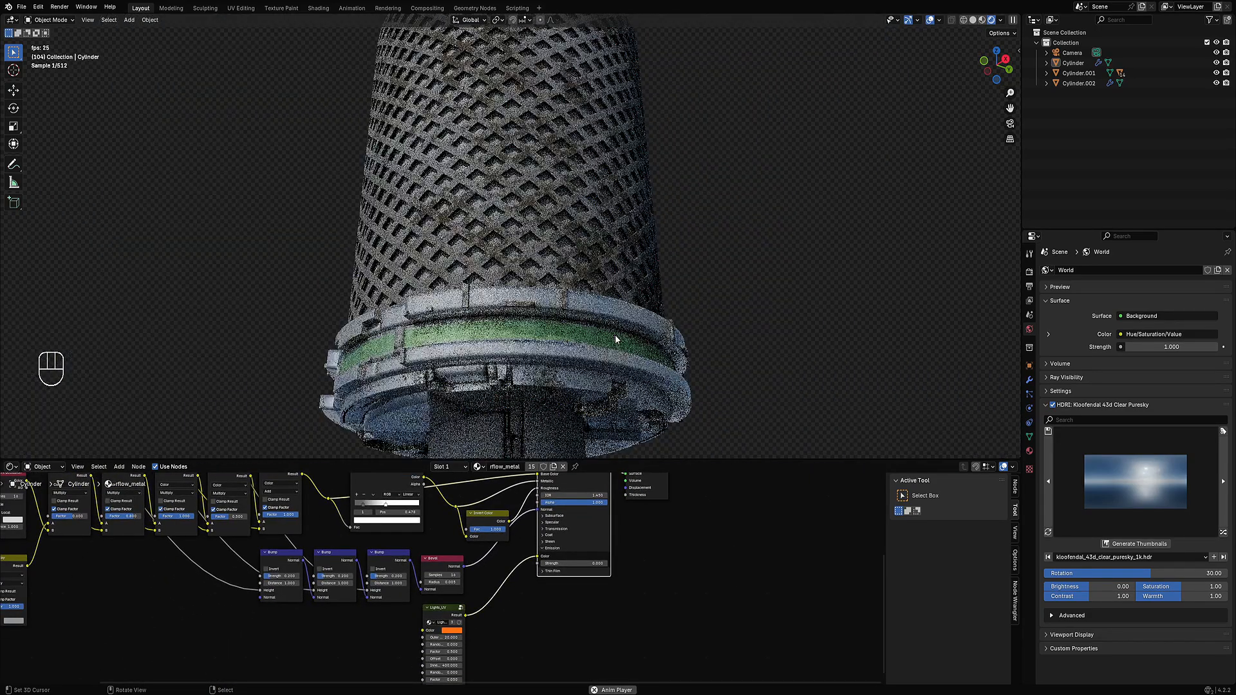
- Select the lattice cylinder above the green-banded collar and compare its rendered surface with and without overlays
{"action": "key", "text": "alt+a"}
{"action": "scroll", "coordinate": [560, 322], "scroll_direction": "up", "scroll_amount": 6}
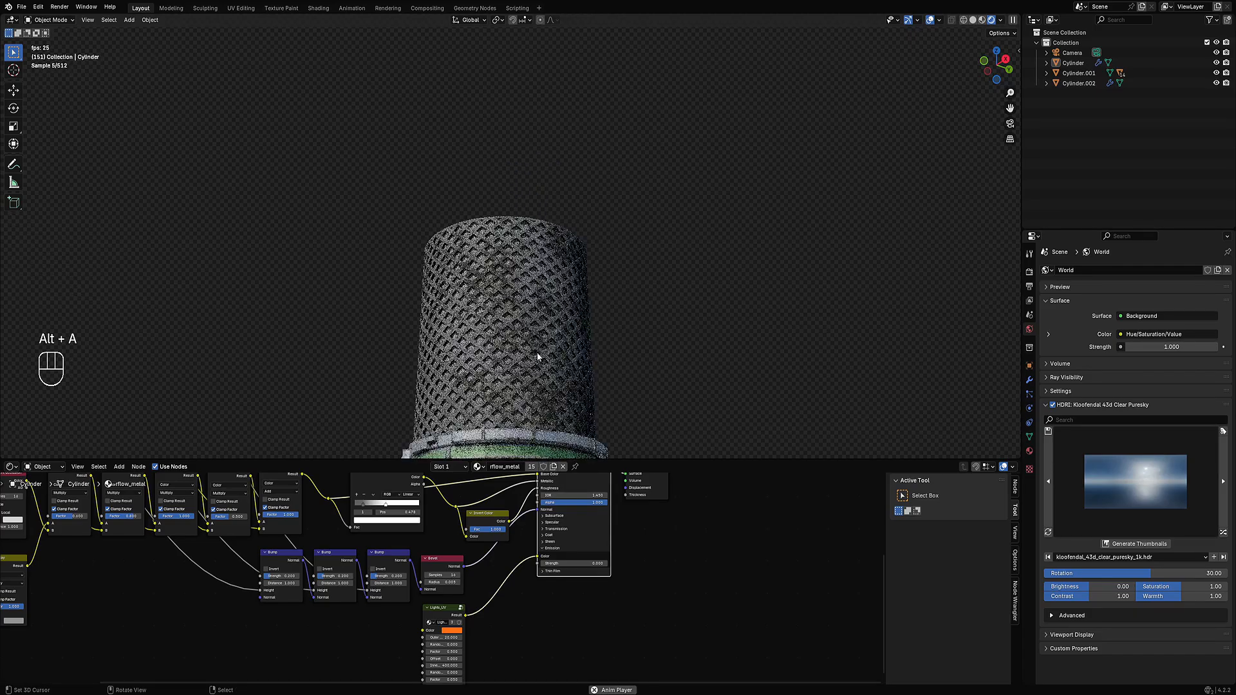
{"action": "left_click", "coordinate": [615, 318], "text": "alt+shift"}
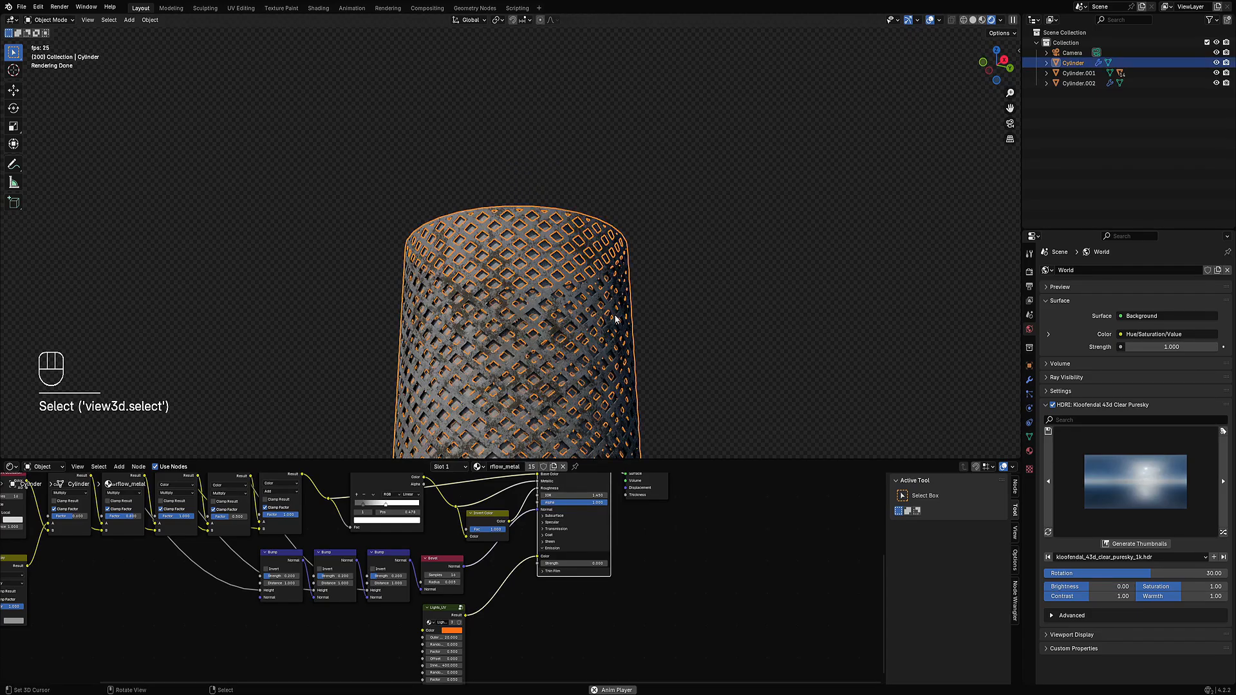
{"action": "key", "text": "shift+alt+z"}
{"action": "key", "text": "shift+alt+z"}
{"action": "key", "text": "shift+alt+z"}
{"action": "key", "text": "shift+alt+z"}
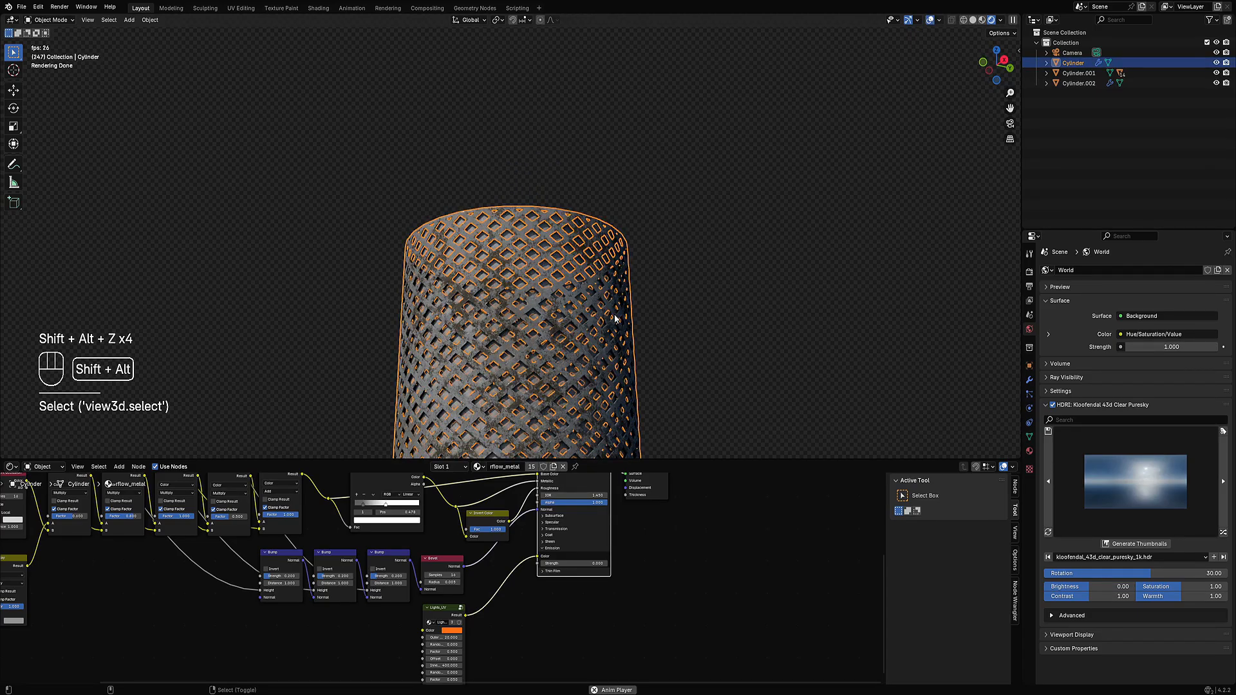
- Hide the viewport overlays and give the lattice cylinder its own copy of rflow_metal, named rflow_metal.001
{"action": "middle_click_drag", "start_coordinate": [624, 365], "coordinate": [628, 267], "text": "shift"}
{"action": "scroll", "coordinate": [437, 567], "scroll_direction": "down", "scroll_amount": 4}
{"action": "middle_click_drag", "start_coordinate": [166, 554], "coordinate": [392, 578]}
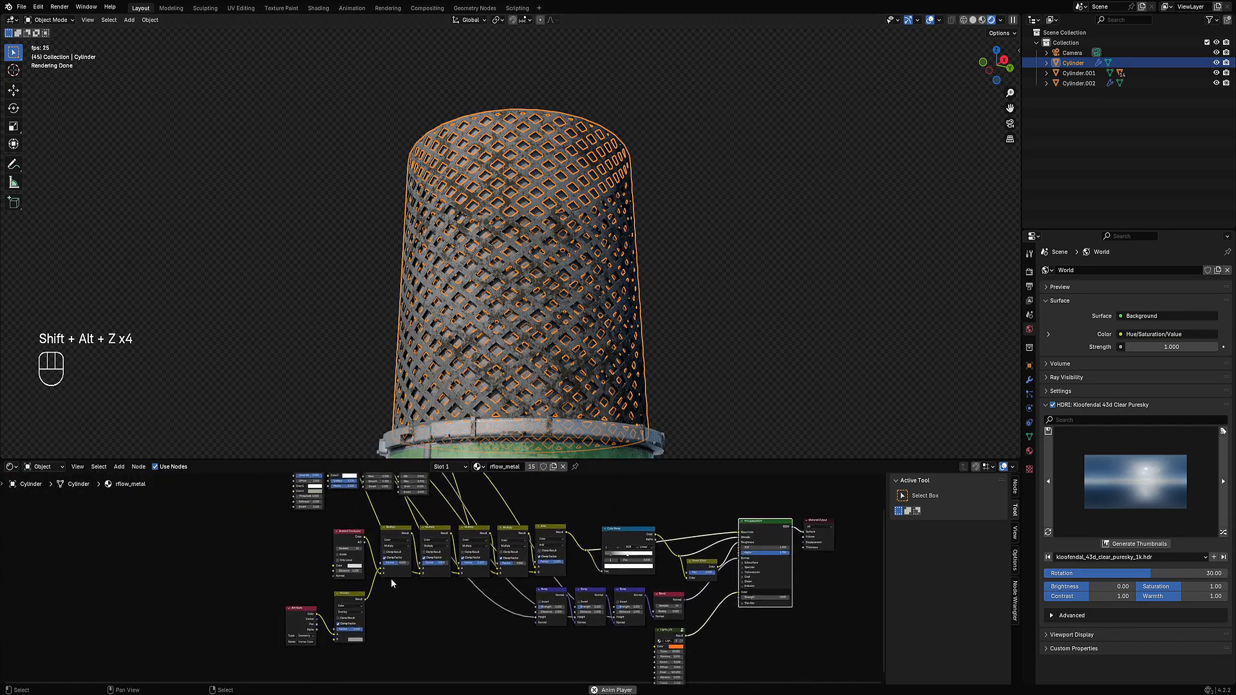
{"action": "scroll", "coordinate": [422, 538], "scroll_direction": "up", "scroll_amount": 3}
{"action": "middle_click_drag", "start_coordinate": [423, 534], "coordinate": [527, 675]}
{"action": "scroll", "coordinate": [442, 558], "scroll_direction": "up", "scroll_amount": 3}
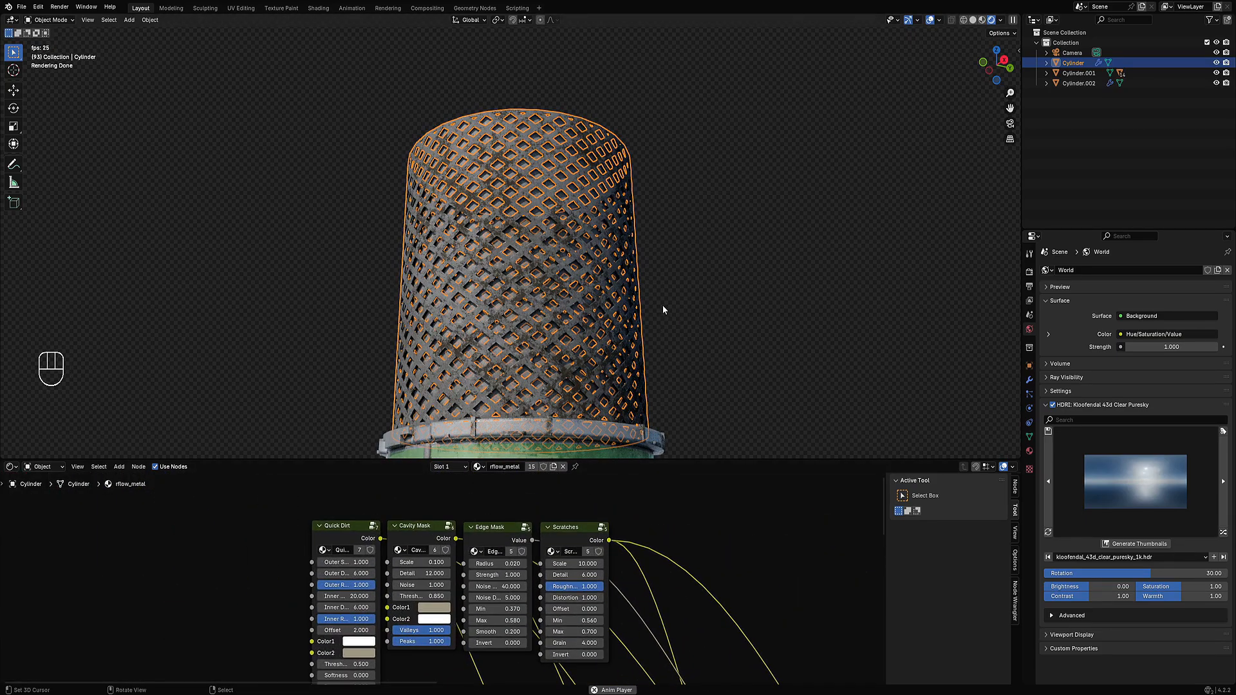
{"action": "key", "text": "shift+alt+z"}
{"action": "key", "text": "shift+ctrl+x"}
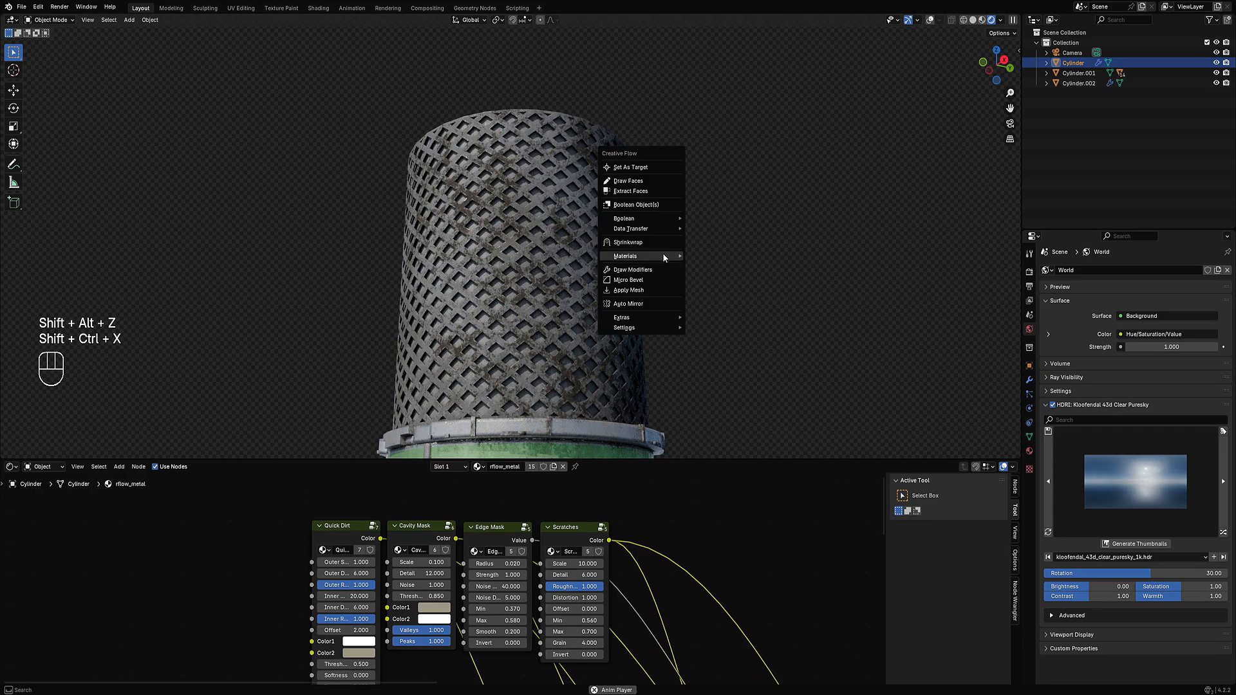
{"action": "key", "text": "shift+alt+z"}
{"action": "key", "text": "shift+alt+z"}
{"action": "key", "text": "shift+ctrl+x"}
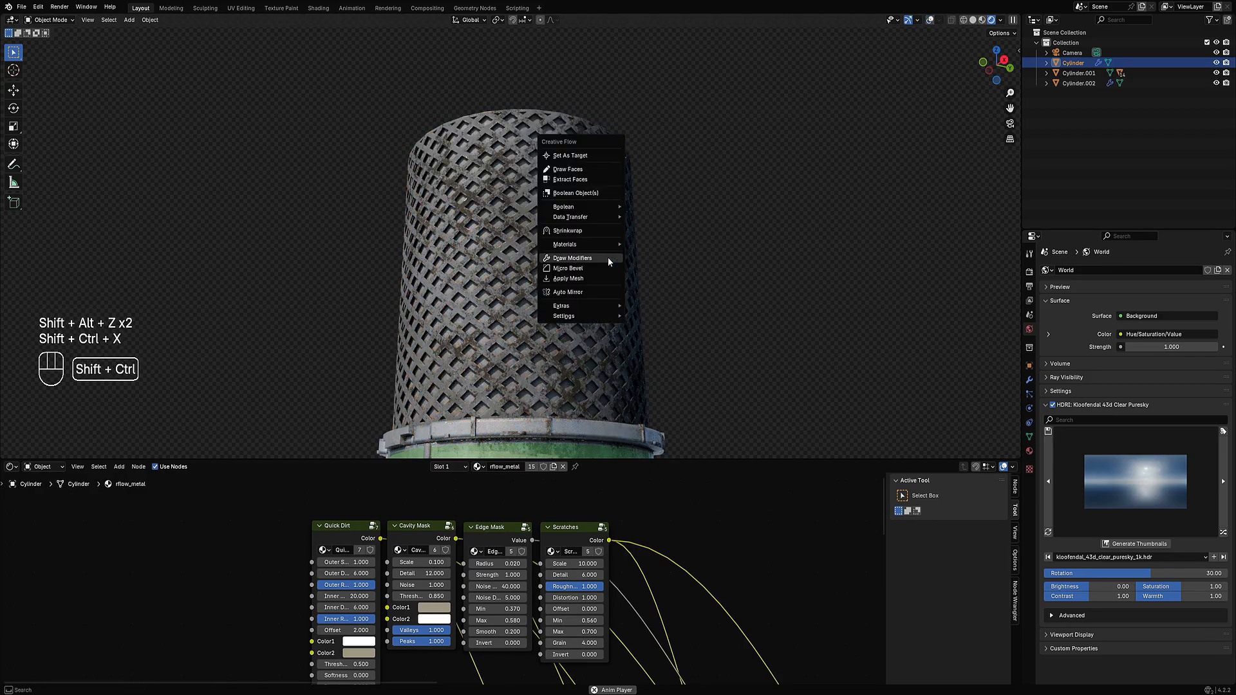
{"action": "mouse_move", "coordinate": [604, 245]}
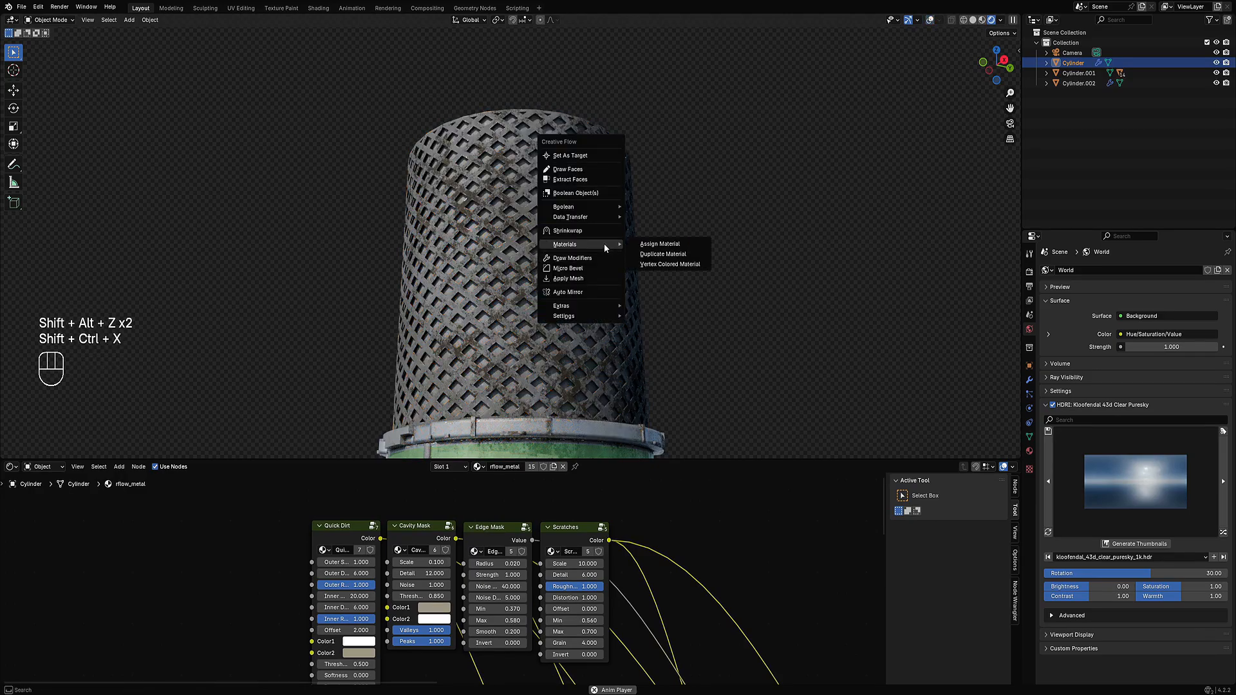
{"action": "left_click", "coordinate": [644, 249]}
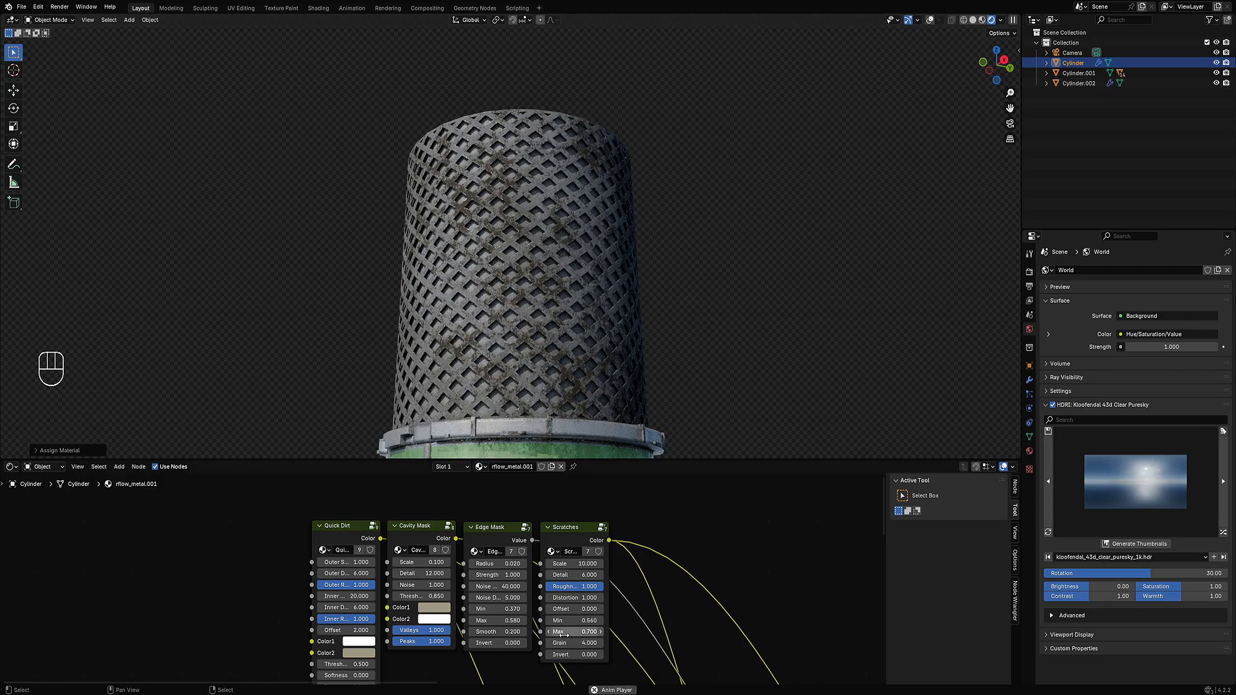
- Set Peaks to 0.300 on the Cavity Mask node of the lattice's rflow_metal.001 material
{"action": "scroll", "coordinate": [564, 633], "scroll_direction": "up", "scroll_amount": 2}
{"action": "left_click_drag", "start_coordinate": [428, 624], "coordinate": [377, 625]}
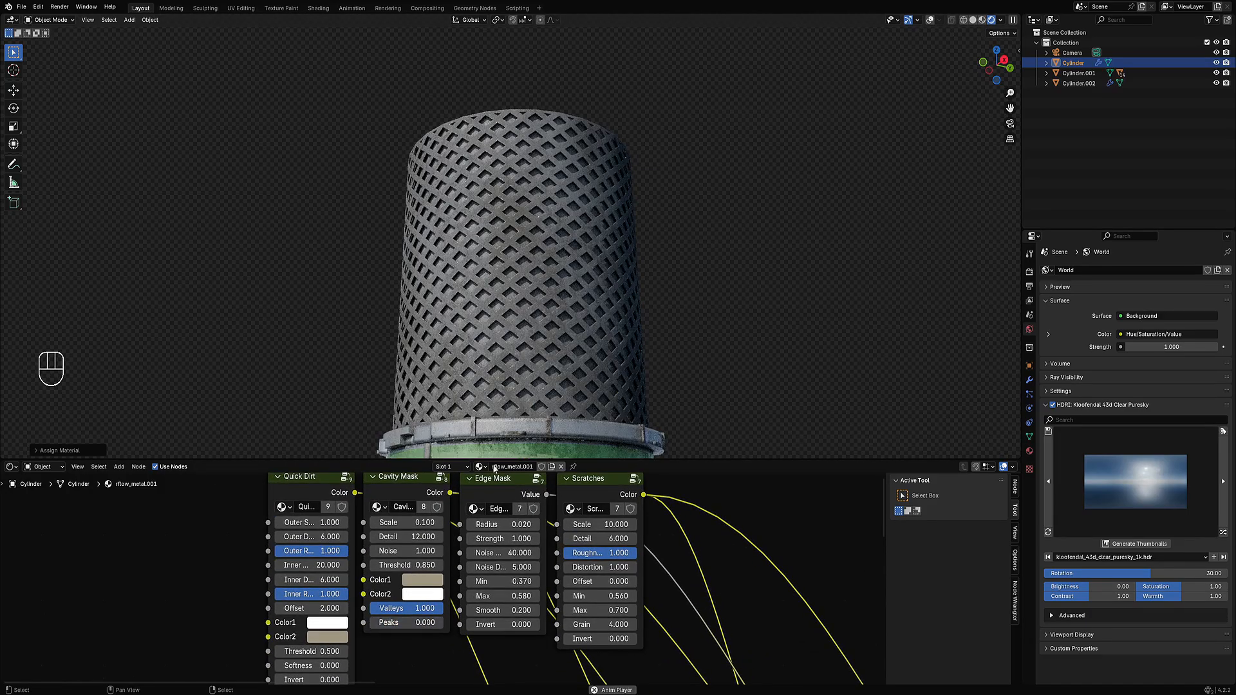
{"action": "scroll", "coordinate": [573, 373], "scroll_direction": "down", "scroll_amount": 8}
{"action": "scroll", "coordinate": [565, 384], "scroll_direction": "up", "scroll_amount": 8}
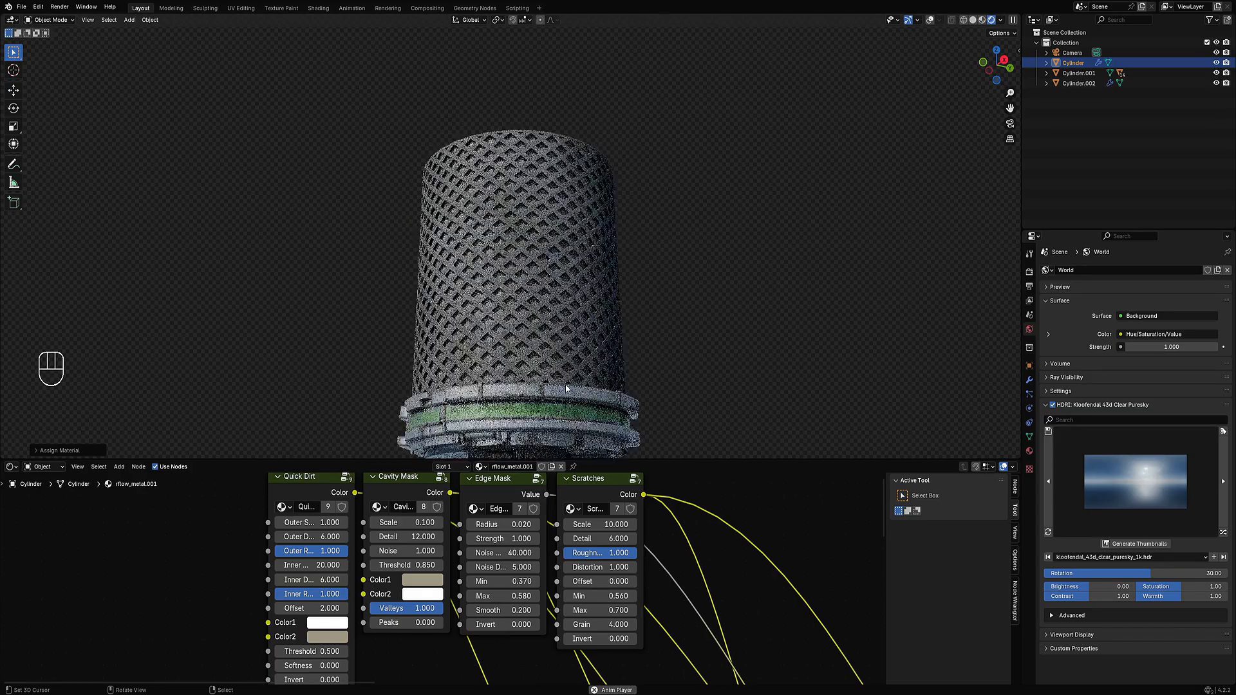
{"action": "left_click_drag", "start_coordinate": [404, 619], "coordinate": [421, 616]}
- Unhide the hidden cable objects, clear the selection and frame the upper half of the model
{"action": "scroll", "coordinate": [650, 282], "scroll_direction": "down", "scroll_amount": 5}
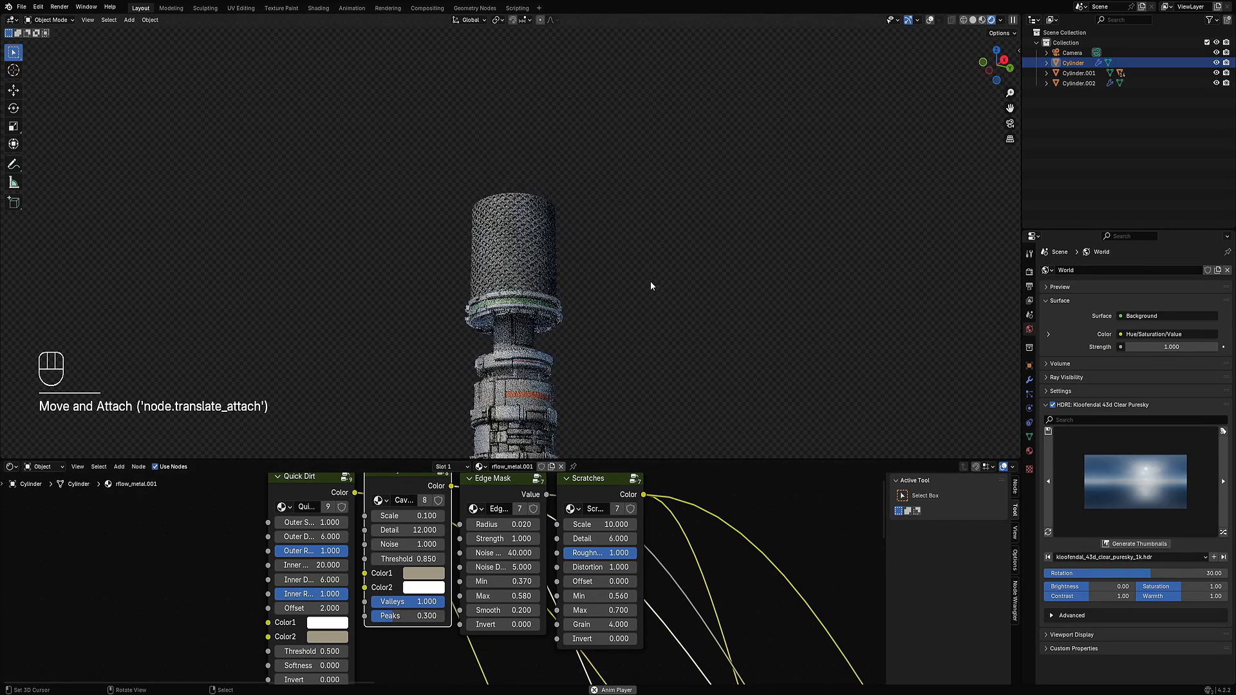
{"action": "scroll", "coordinate": [634, 303], "scroll_direction": "down", "scroll_amount": 3}
{"action": "scroll", "coordinate": [611, 271], "scroll_direction": "up", "scroll_amount": 6}
{"action": "key", "text": "alt+a"}
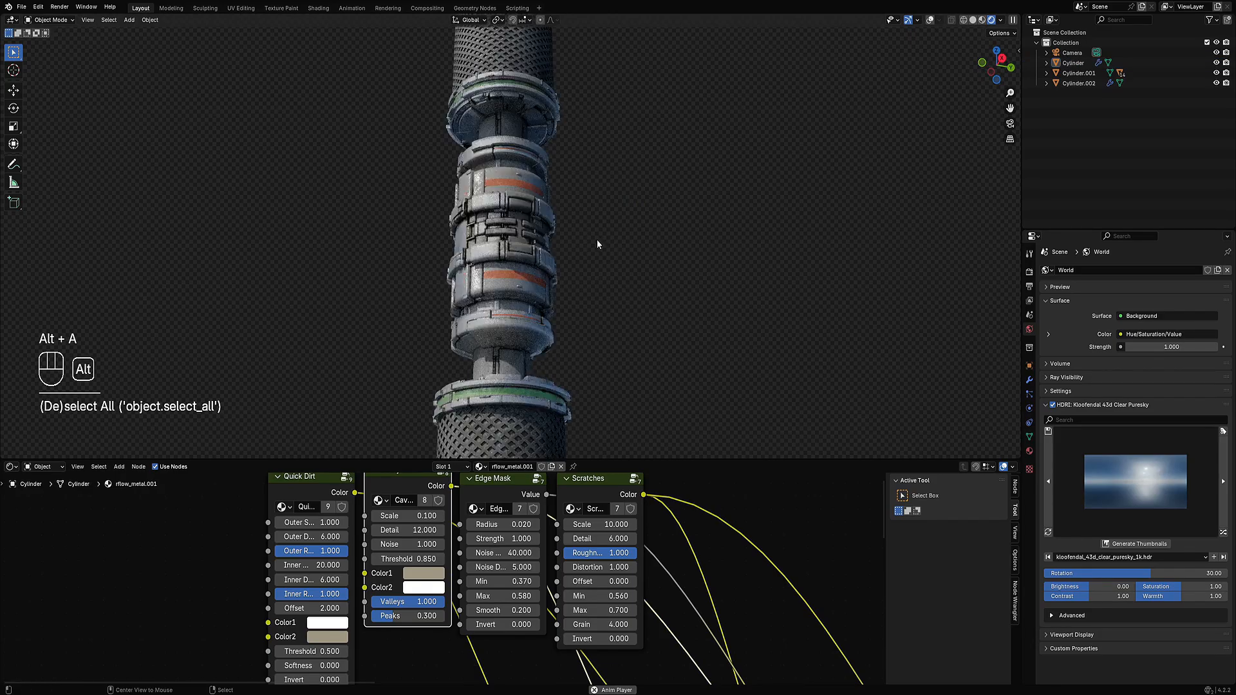
{"action": "key", "text": "alt+h"}
{"action": "key", "text": "alt+a"}
{"action": "middle_click_drag", "start_coordinate": [596, 230], "coordinate": [600, 312], "text": "shift"}
{"action": "scroll", "coordinate": [546, 248], "scroll_direction": "up", "scroll_amount": 2}
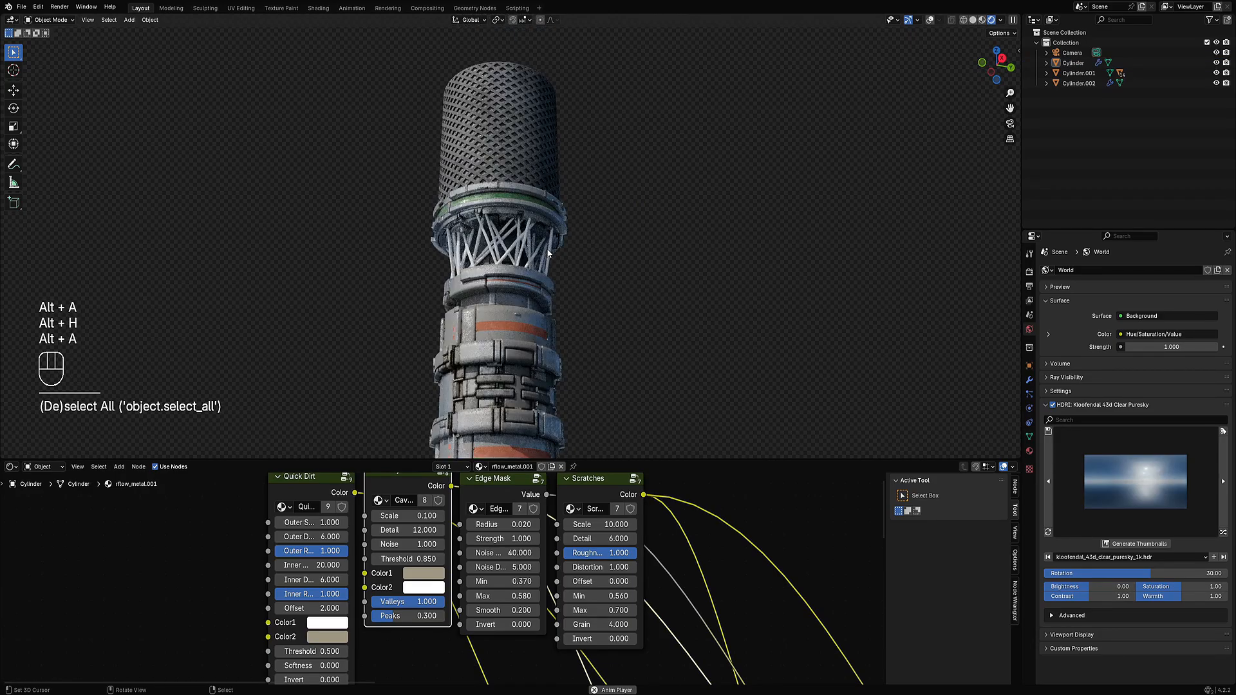
- Turn the viewport overlays back on to identify the cables under the green-banded collar, and clear the selection
{"action": "left_click", "coordinate": [547, 249], "text": "alt+shift"}
{"action": "key", "text": "shift+alt+z"}
{"action": "key", "text": "shift+alt+z"}
{"action": "key", "text": "shift+alt+z"}
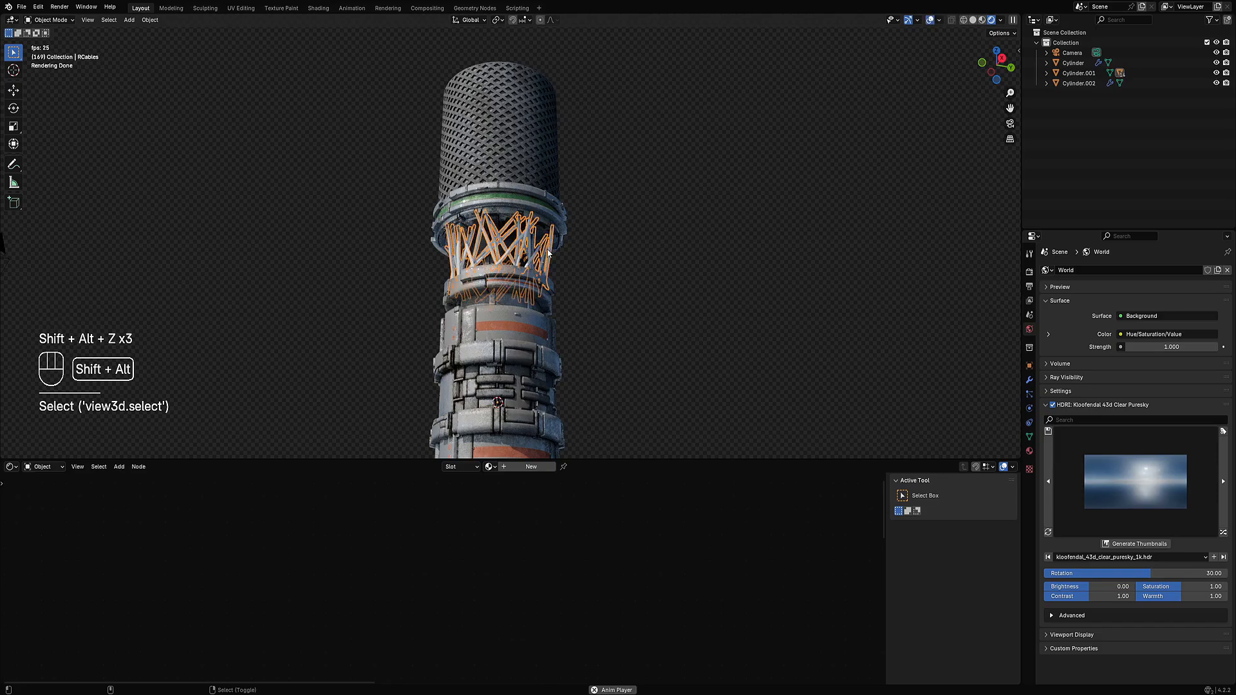
{"action": "key", "text": "alt+a"}
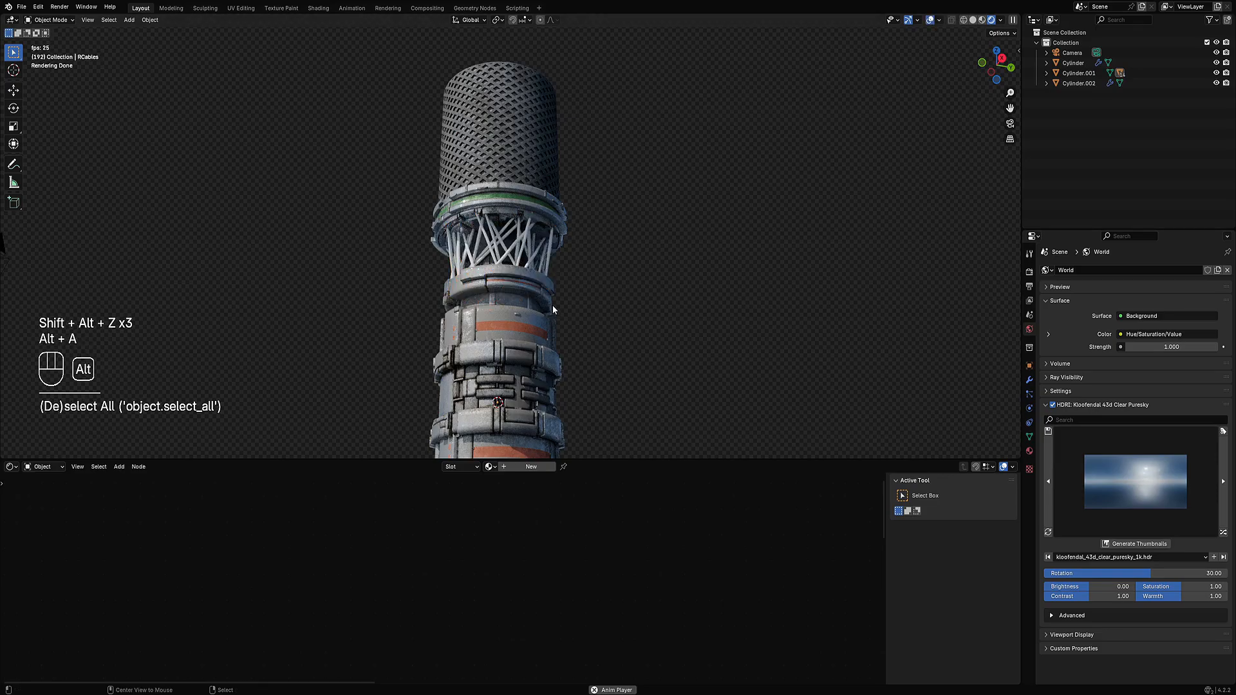
- Select the cables under the green-banded collar and choose an existing material for them with Assign Material
{"action": "left_click", "coordinate": [550, 266]}
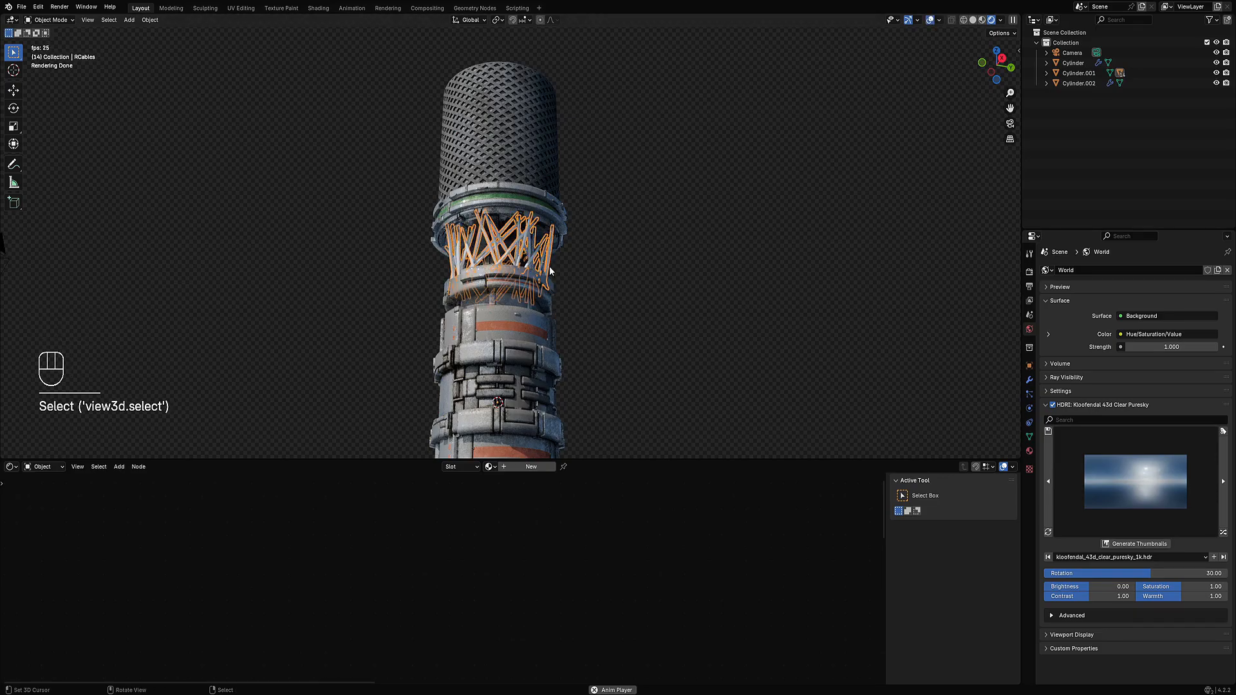
{"action": "key", "text": "shift+ctrl+x"}
{"action": "mouse_move", "coordinate": [574, 257]}
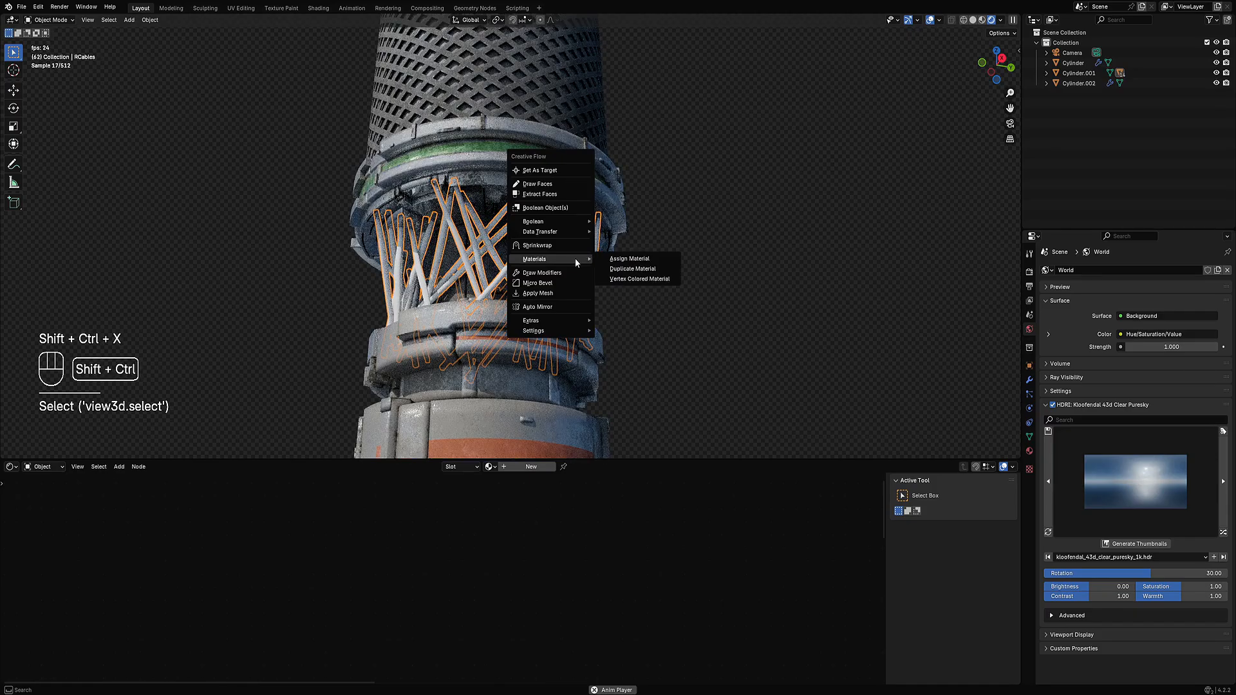
{"action": "left_click", "coordinate": [622, 258]}
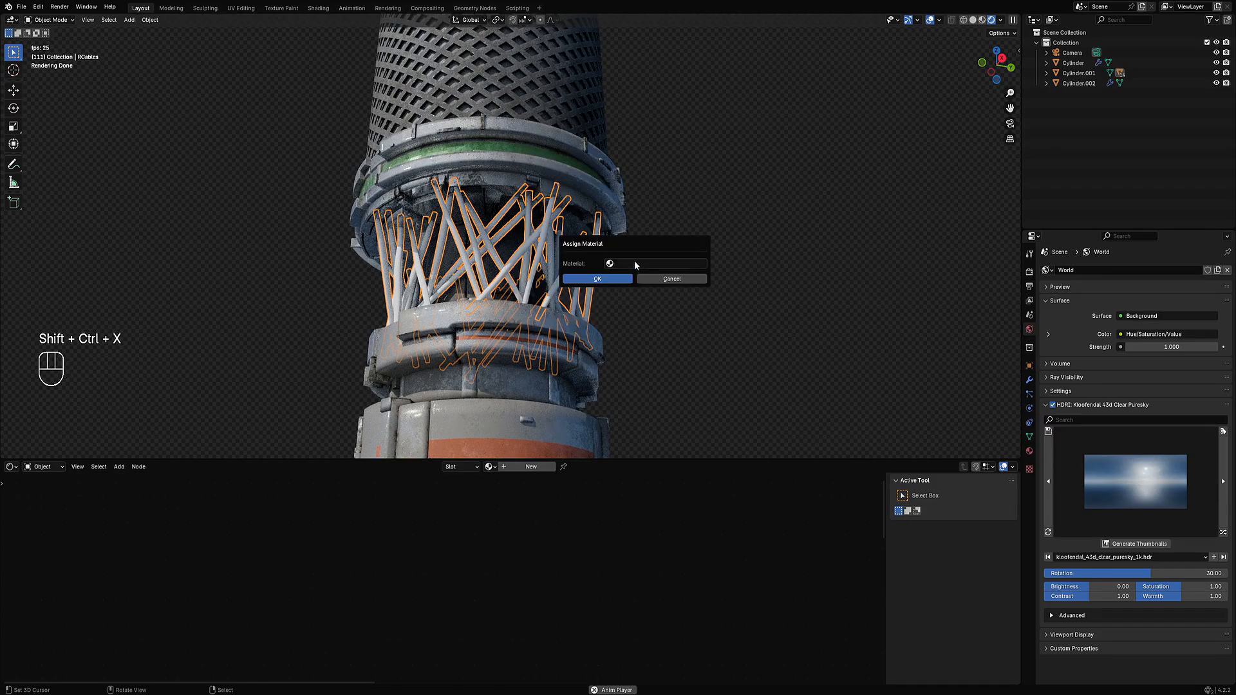
{"action": "left_click", "coordinate": [635, 263]}
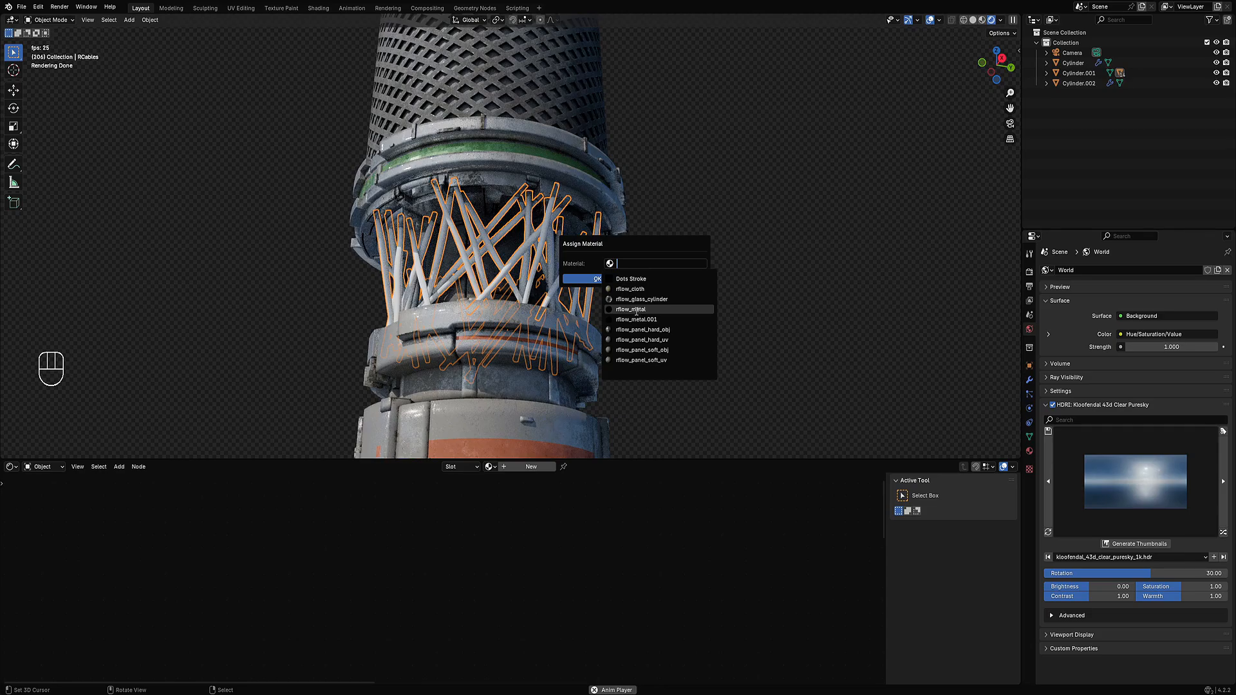
- Assign the rflow_metal material to the selected cables and give them their own separate copy of it
{"action": "left_click", "coordinate": [636, 310]}
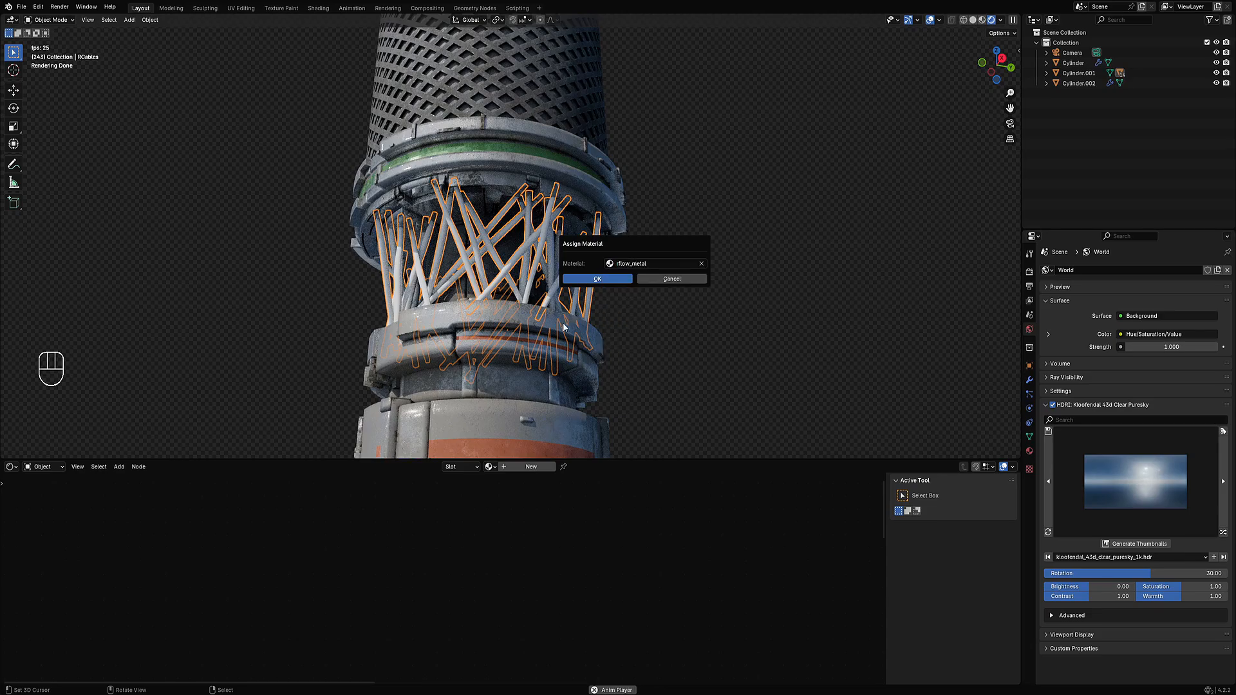
{"action": "left_click", "coordinate": [598, 279]}
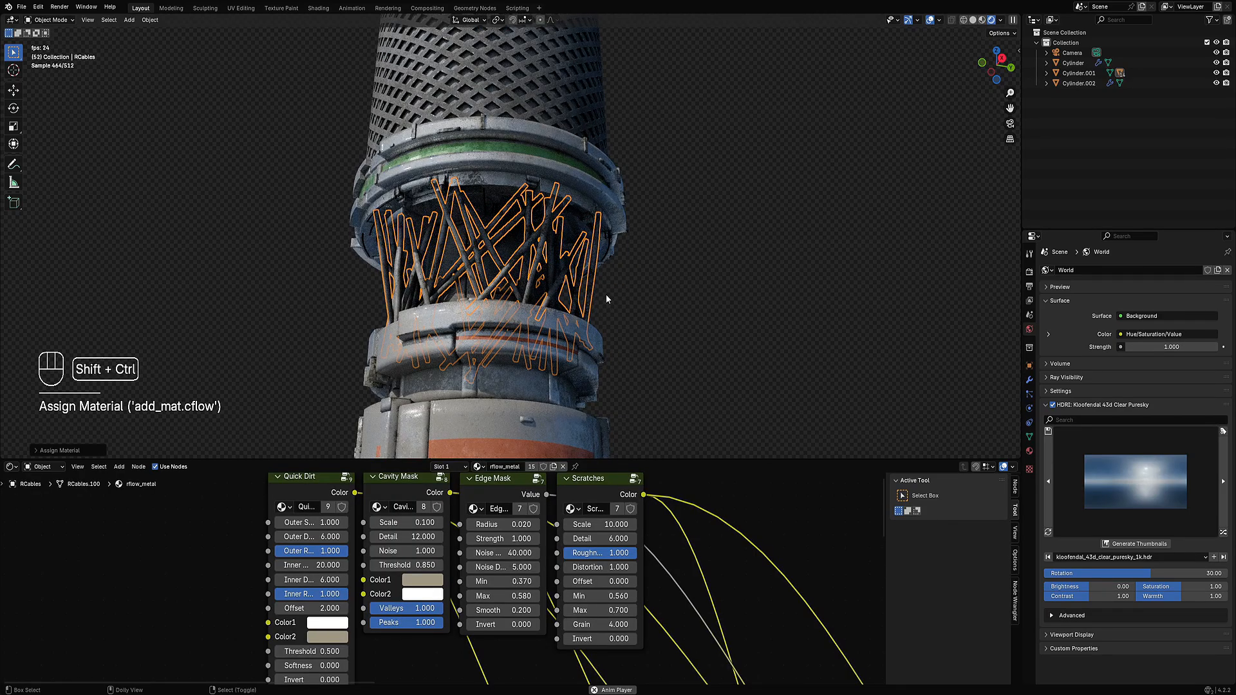
{"action": "key", "text": "shift+ctrl+x"}
{"action": "mouse_move", "coordinate": [607, 293]}
{"action": "left_click", "coordinate": [641, 303]}
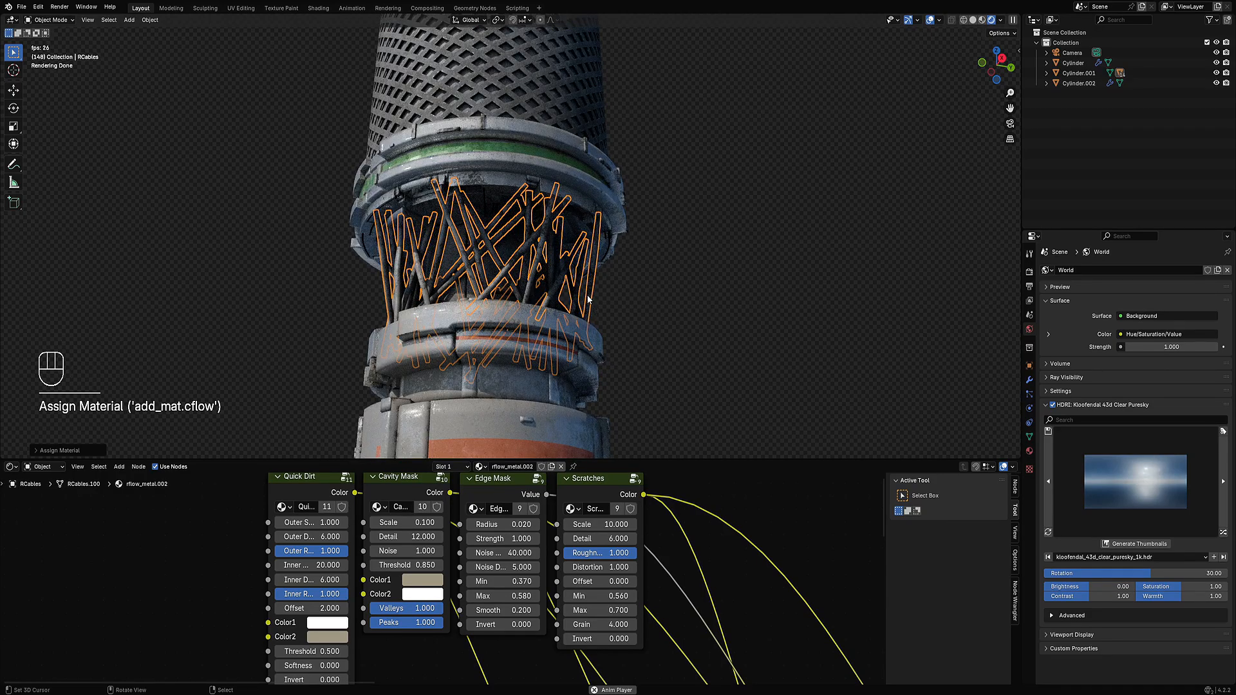
- Select all of the cables' geometry in Edit Mode, return to Object Mode and hide the viewport overlays
{"action": "key", "text": "Tab"}
{"action": "key", "text": "a"}
{"action": "key", "text": "Tab"}
{"action": "key", "text": "shift+alt+z"}
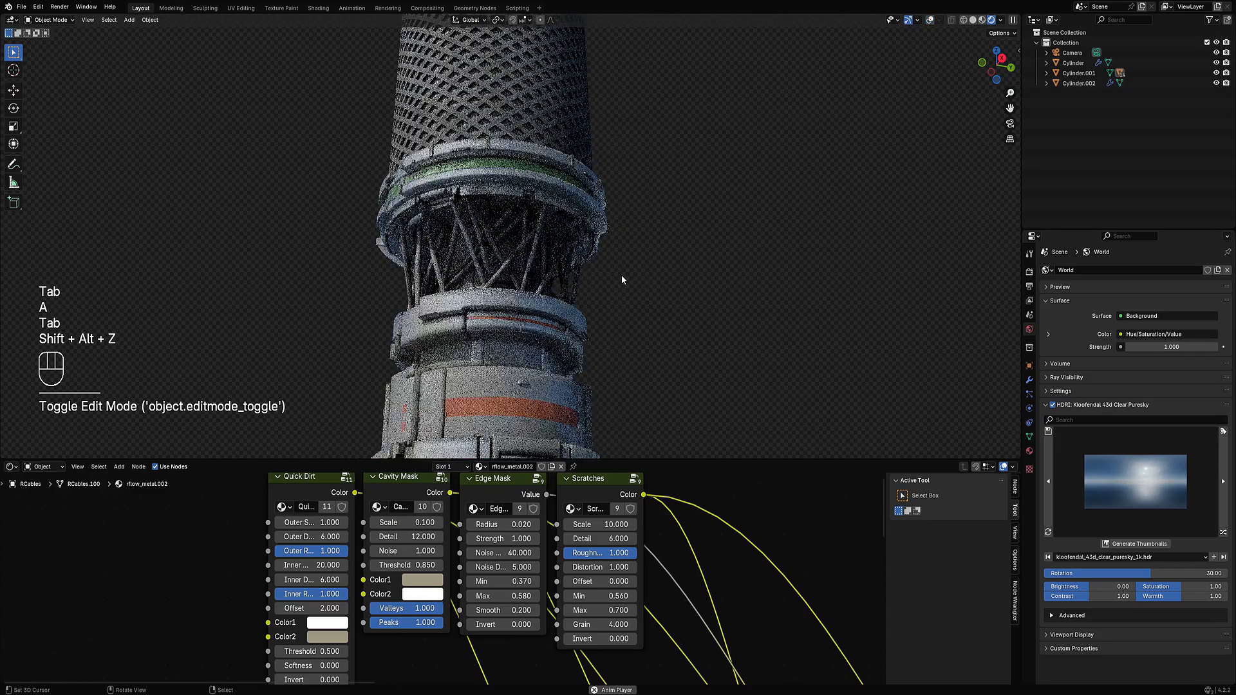
{"action": "scroll", "coordinate": [647, 288], "scroll_direction": "down", "scroll_amount": 4}
{"action": "scroll", "coordinate": [641, 285], "scroll_direction": "up", "scroll_amount": 4}
- Apply Random VColor to the upper cables from a saved red-to-yellow preset, limited to Island, with value seed 4
{"action": "key", "text": "shift+q"}
{"action": "mouse_move", "coordinate": [643, 276]}
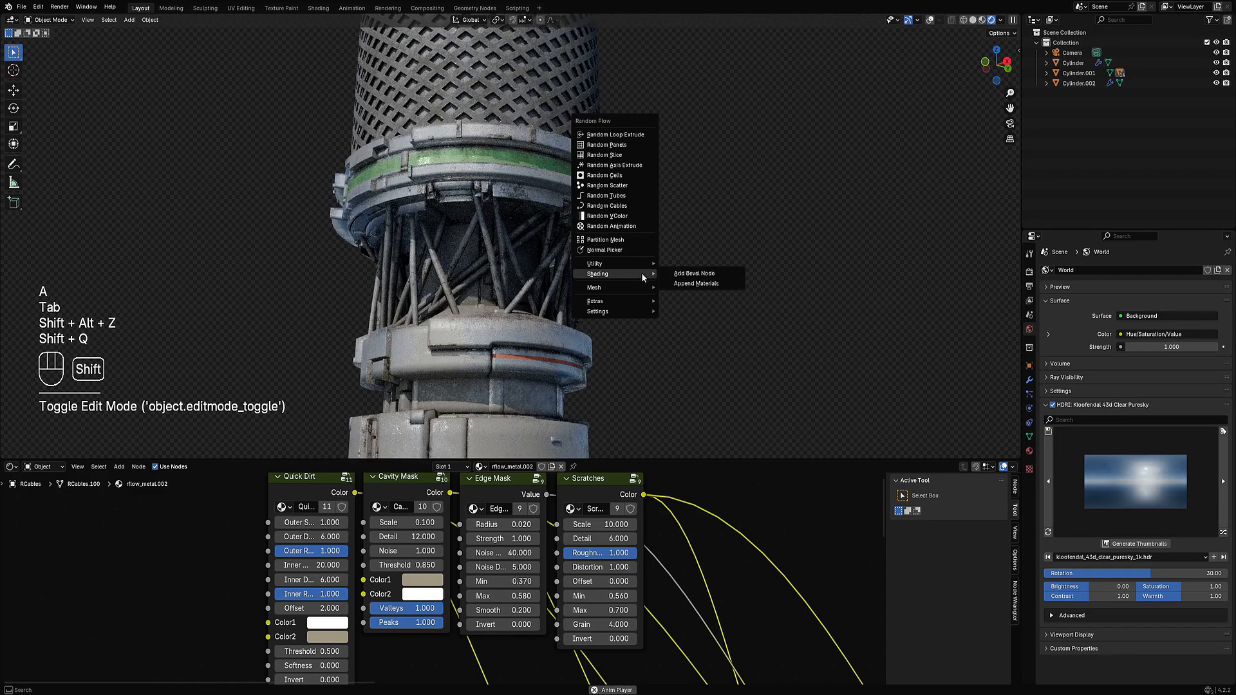
{"action": "left_click", "coordinate": [642, 217]}
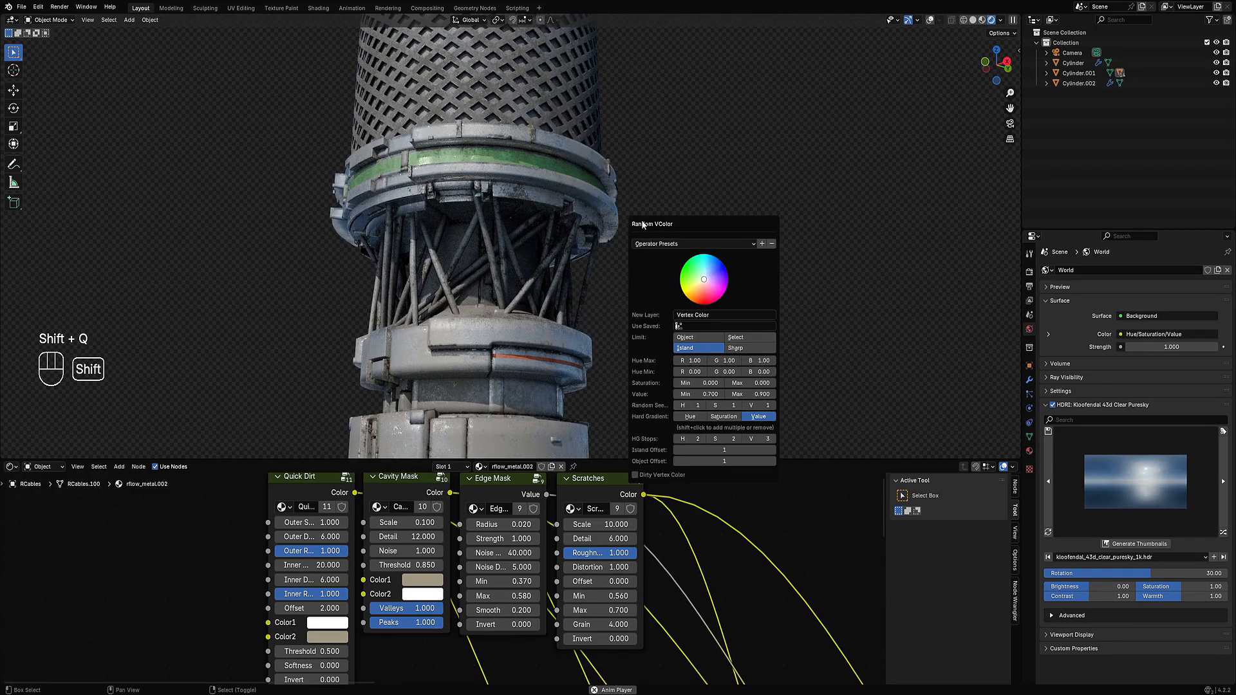
{"action": "left_click", "coordinate": [692, 244]}
{"action": "left_click", "coordinate": [690, 340]}
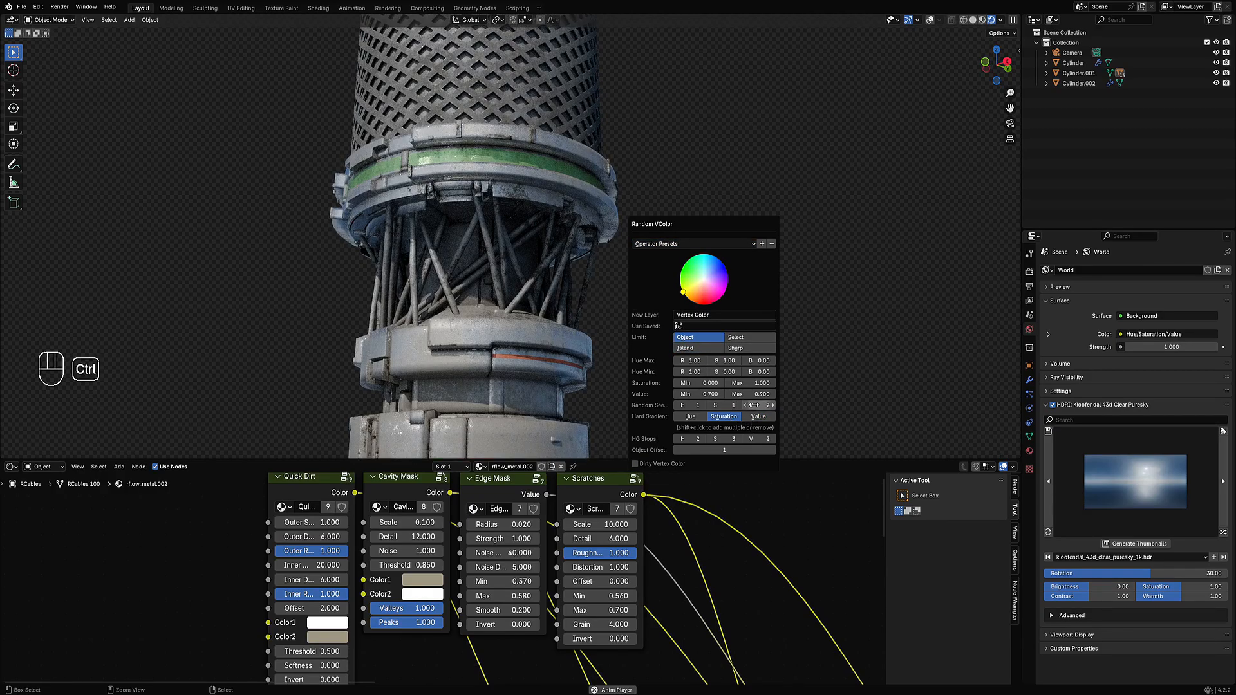
{"action": "scroll", "coordinate": [755, 405], "scroll_direction": "up", "scroll_amount": 3, "text": "ctrl"}
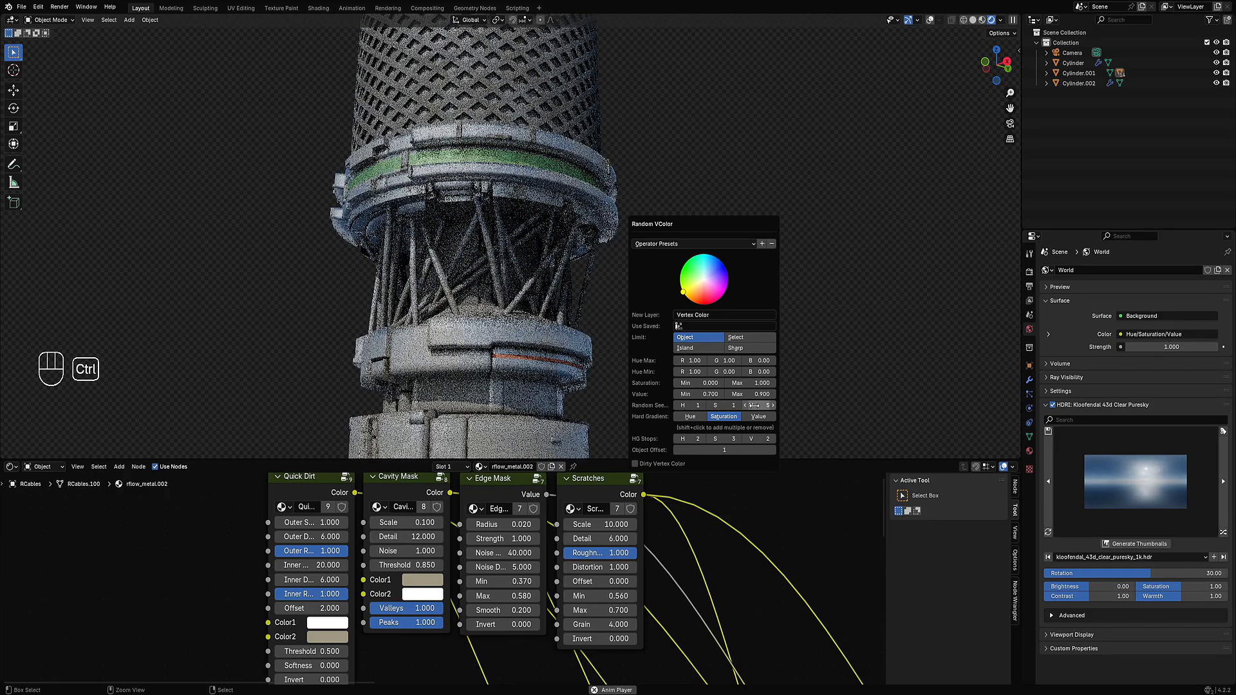
{"action": "left_click", "coordinate": [717, 347]}
{"action": "scroll", "coordinate": [542, 344], "scroll_direction": "down", "scroll_amount": 3}
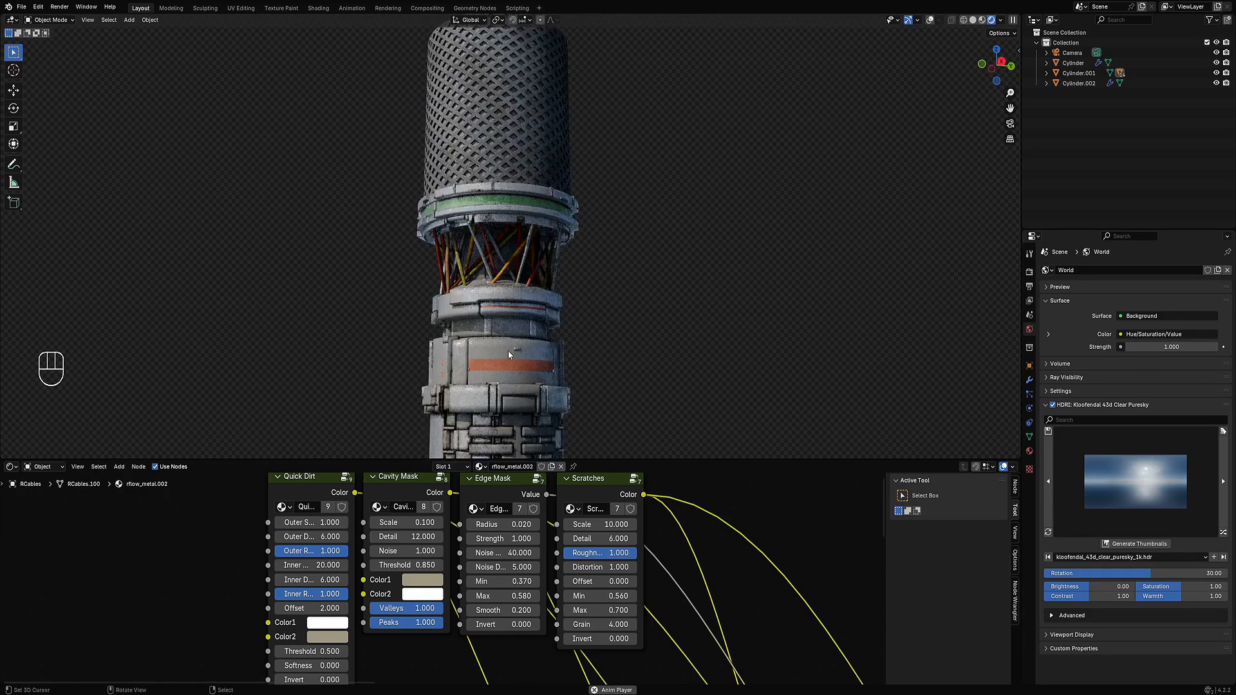
- Adjust the upper cables' Random VColor to value seed 26 and a minimum saturation of 1.000
{"action": "scroll", "coordinate": [508, 350], "scroll_direction": "up", "scroll_amount": 2}
{"action": "key", "text": "F9"}
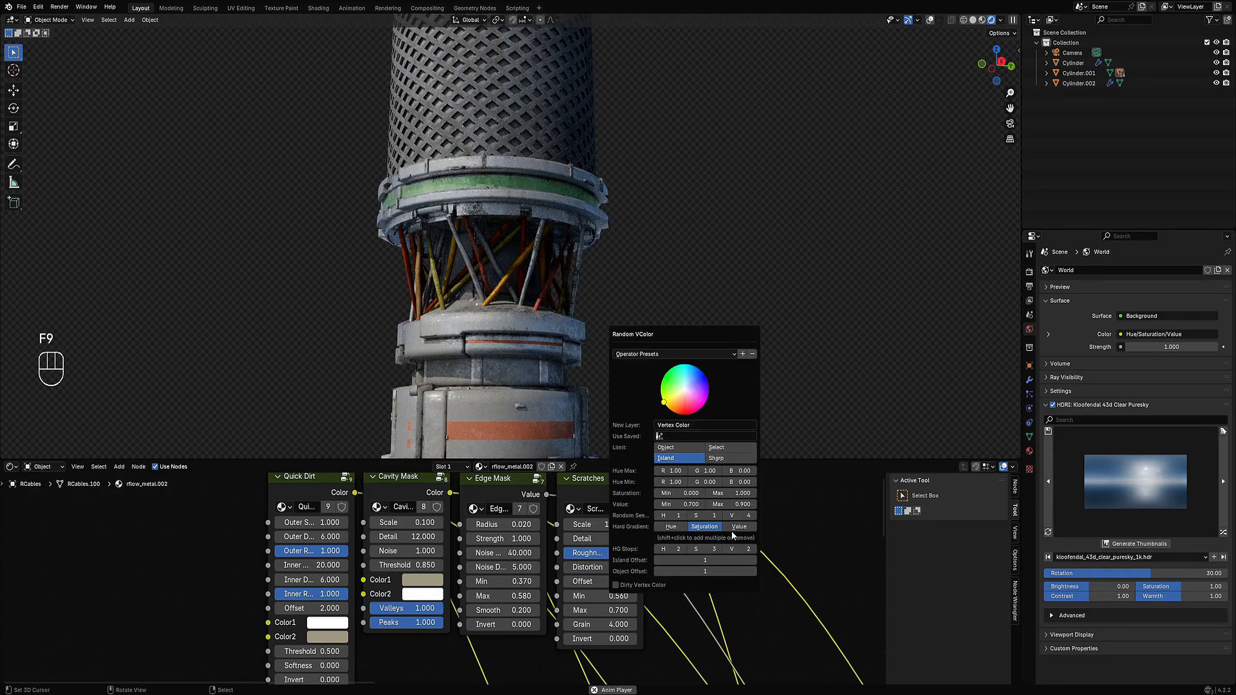
{"action": "left_click_drag", "start_coordinate": [733, 516], "coordinate": [692, 494]}
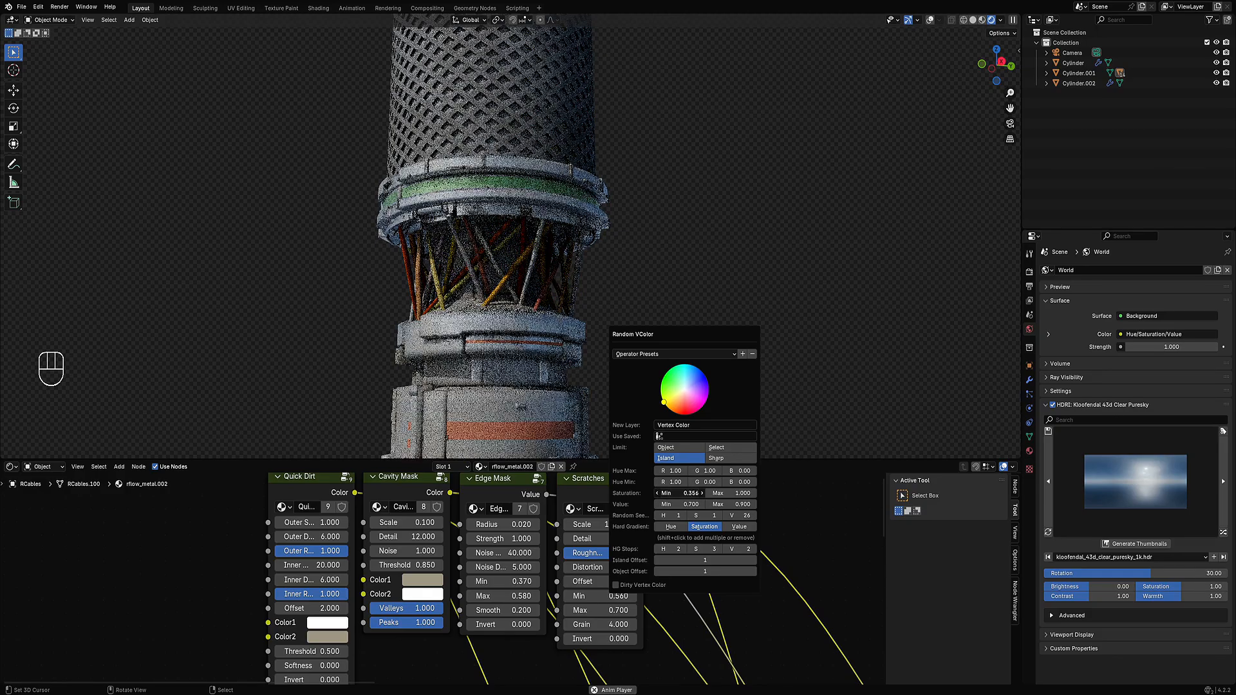
- Join the coloured upper cables into the uncoloured cables at the lower end of the tube
{"action": "scroll", "coordinate": [548, 308], "scroll_direction": "down", "scroll_amount": 4}
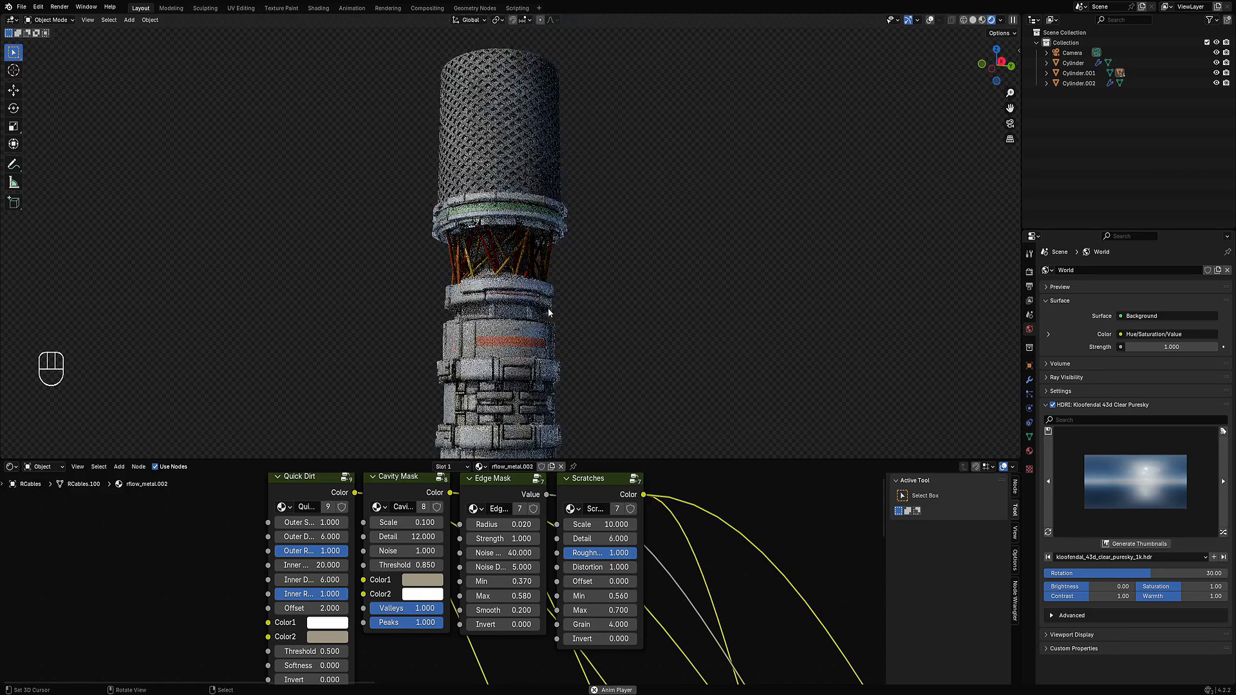
{"action": "mouse_move", "coordinate": [548, 307]}
{"action": "middle_mouse_down"}
{"action": "mouse_move", "coordinate": [597, 323]}
{"action": "mouse_move", "coordinate": [519, 310]}
{"action": "mouse_move", "coordinate": [540, 325]}
{"action": "middle_mouse_up"}
{"action": "scroll", "coordinate": [512, 322], "scroll_direction": "down", "scroll_amount": 2}
{"action": "middle_click_drag", "start_coordinate": [623, 351], "coordinate": [624, 302], "text": "shift"}
{"action": "key", "text": "Tab"}
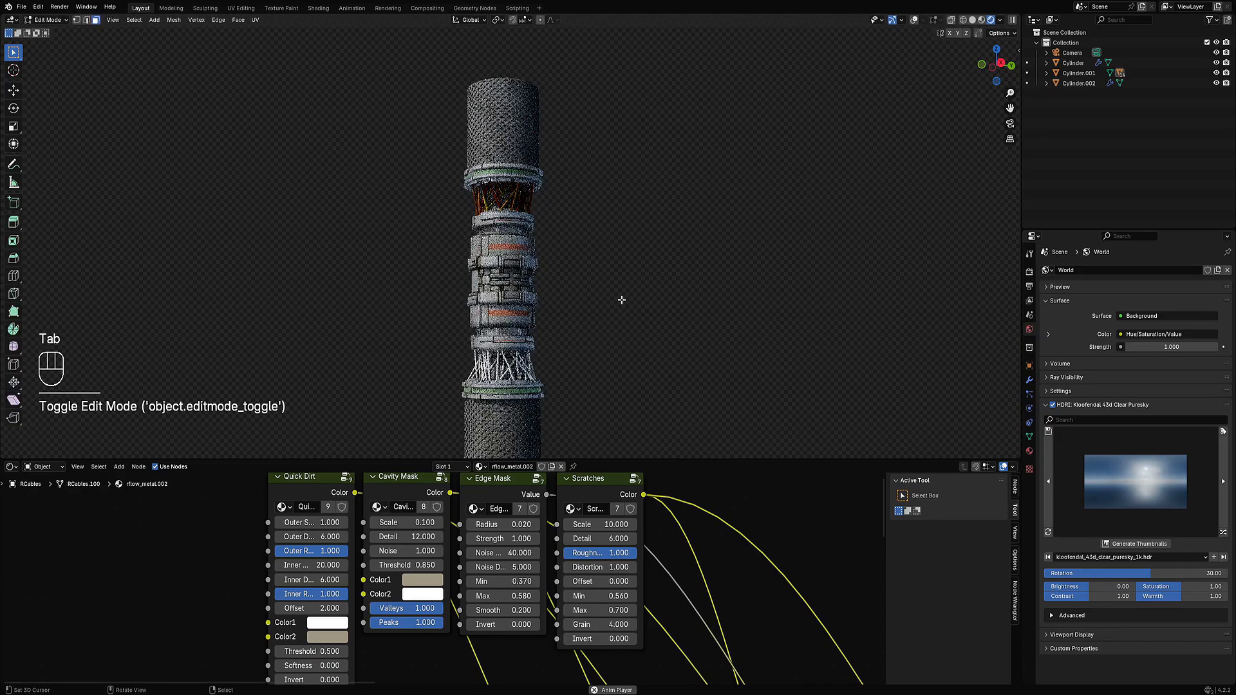
{"action": "key", "text": "Tab"}
{"action": "key", "text": "shift+alt+z"}
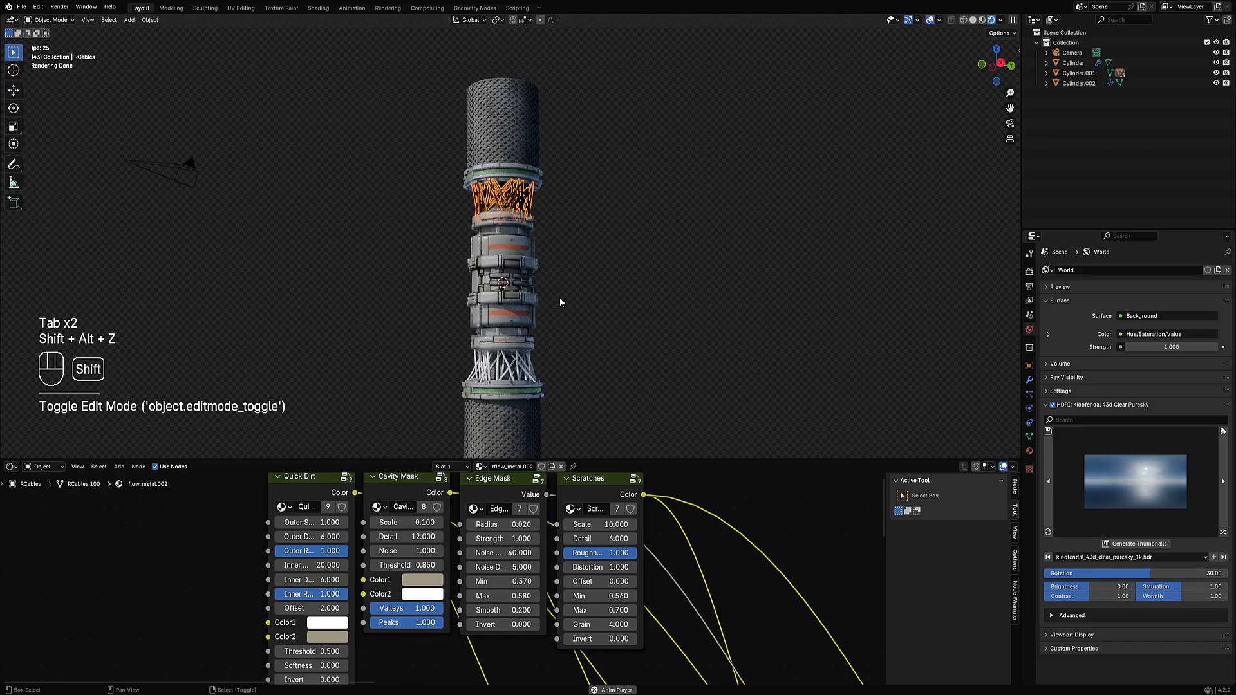
{"action": "left_click", "coordinate": [538, 366], "text": "shift"}
{"action": "key", "text": "ctrl+j"}
{"action": "scroll", "coordinate": [599, 296], "scroll_direction": "up", "scroll_amount": 2}
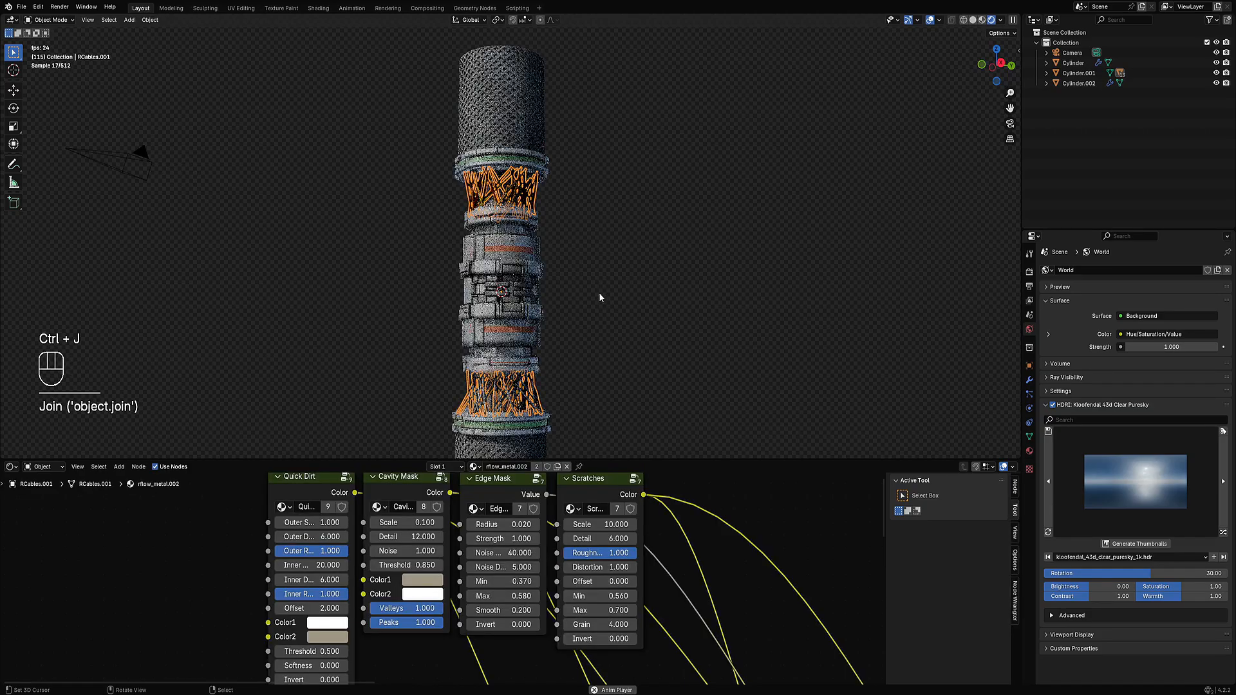
- Hide the overlays and apply Random VColor to the joined cables per Island with value seed 6
{"action": "key", "text": "shift+alt+z"}
{"action": "key", "text": "shift+q"}
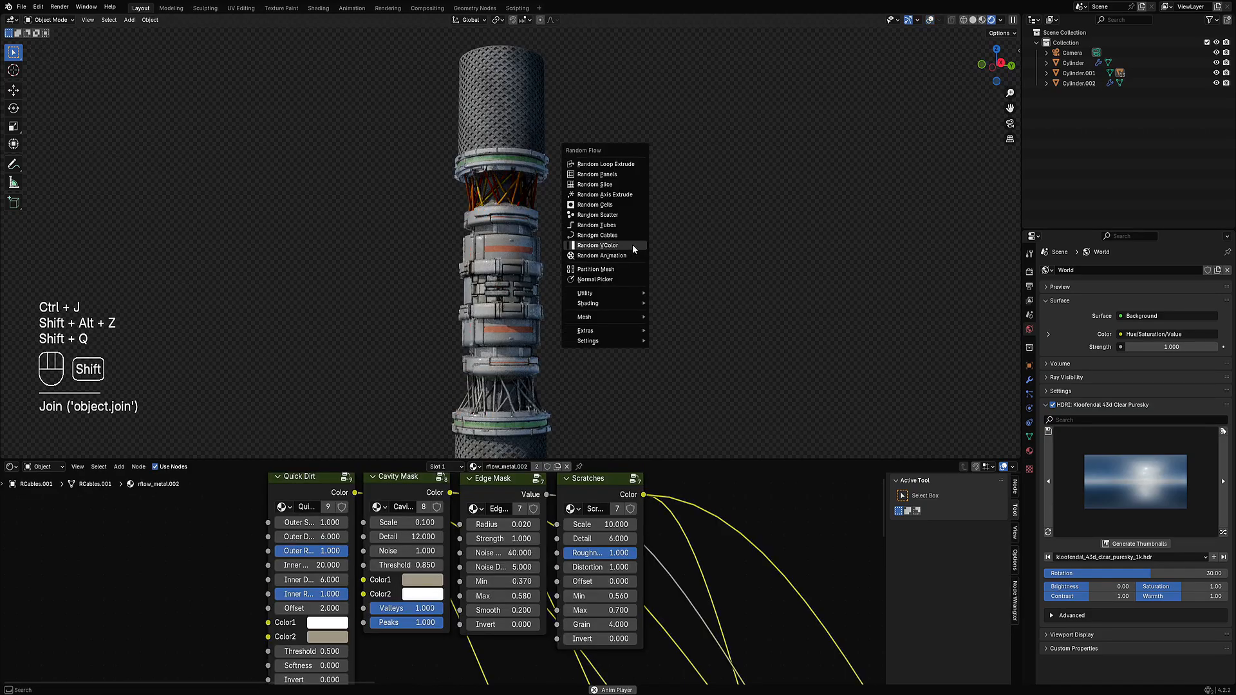
{"action": "left_click", "coordinate": [632, 245]}
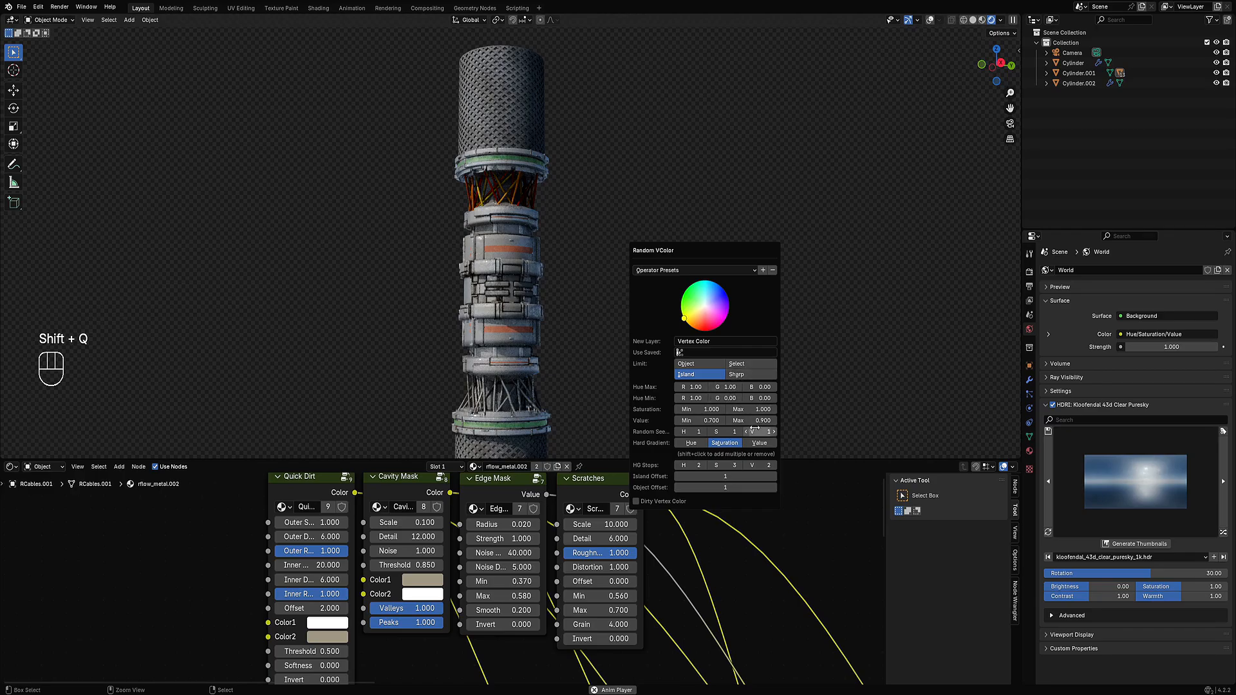
{"action": "scroll", "coordinate": [754, 430], "scroll_direction": "up", "scroll_amount": 3, "text": "ctrl"}
{"action": "scroll", "coordinate": [498, 273], "scroll_direction": "up", "scroll_amount": 6}
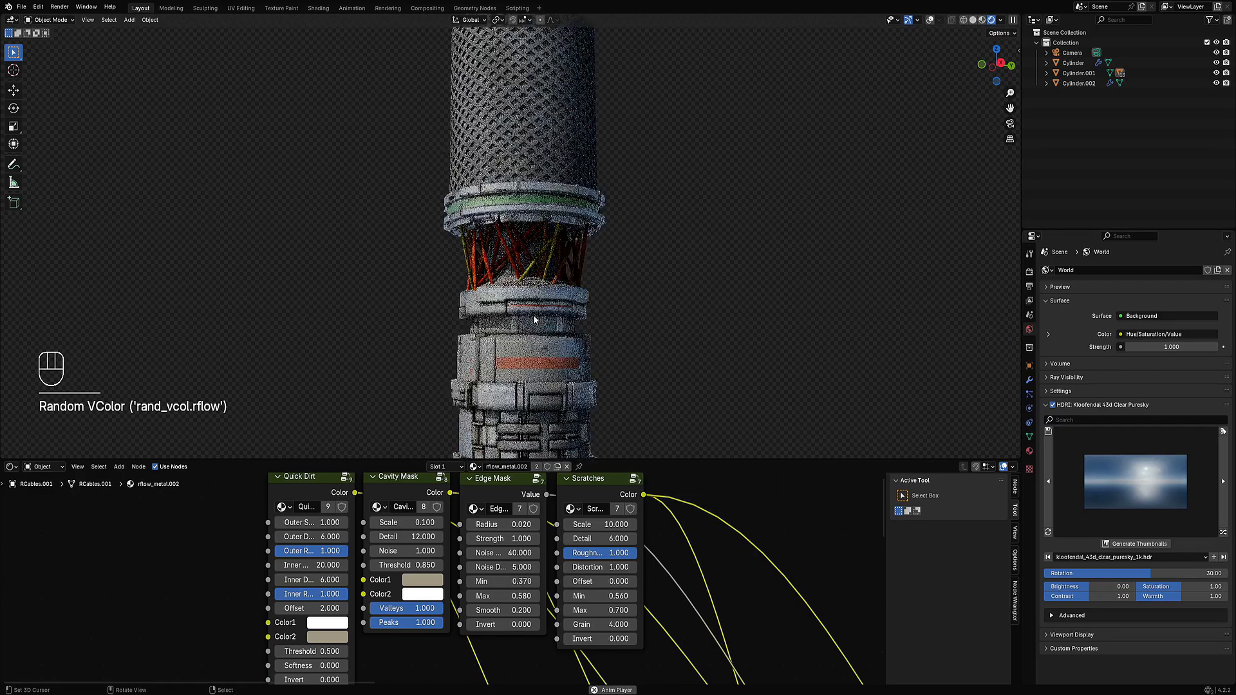
- Set both the minimum and maximum saturation of the cables' random vertex colours to 0.5
{"action": "key", "text": "F9"}
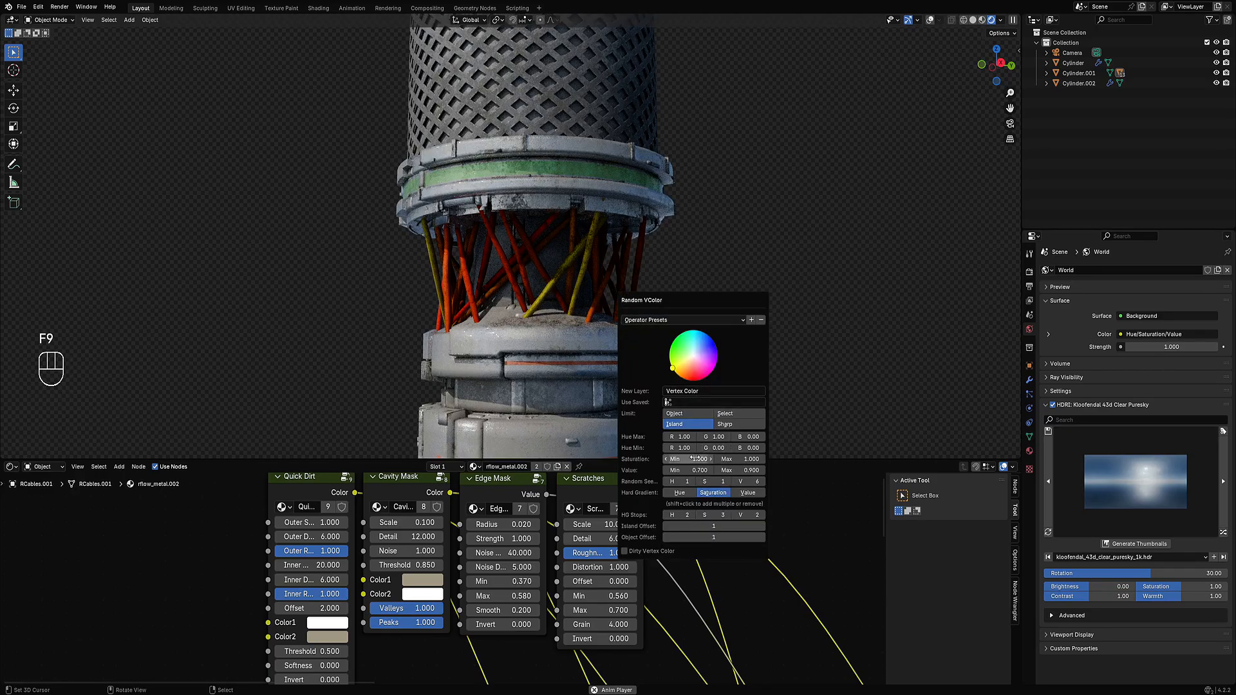
{"action": "type", "text": "0.5"}
{"action": "key", "text": "Return"}
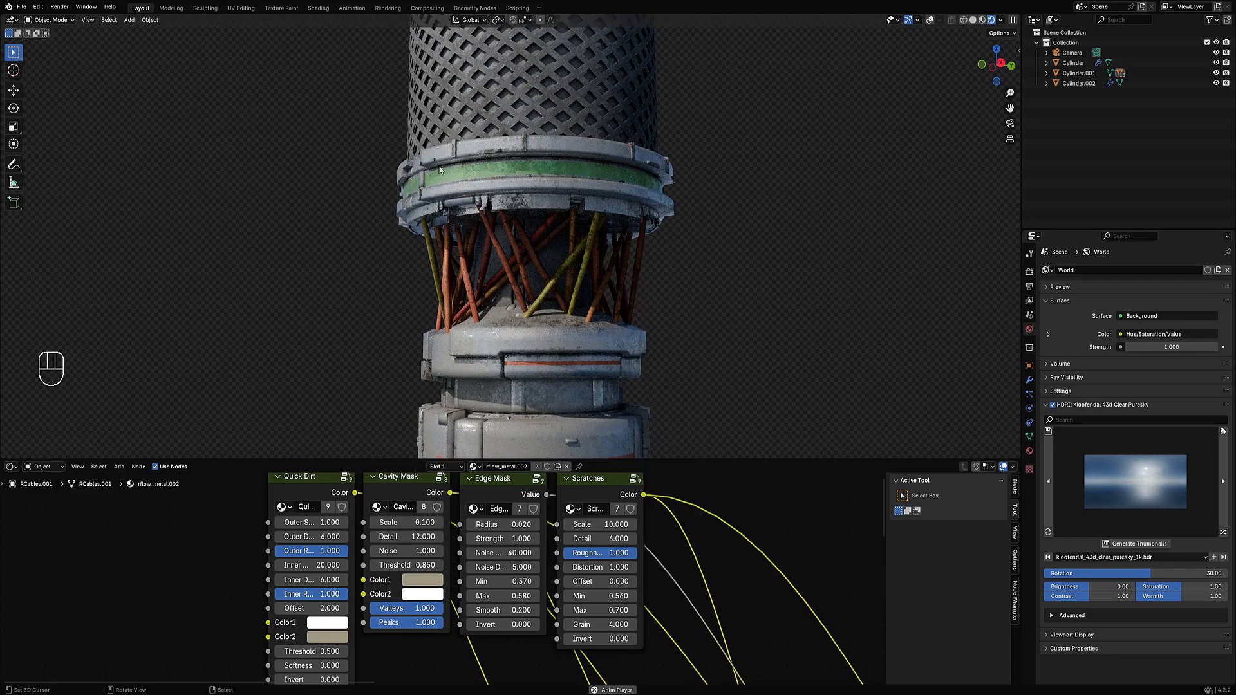
- Reduce the minimum and maximum saturation of the cables' random vertex colours to 0.2
{"action": "scroll", "coordinate": [555, 195], "scroll_direction": "down", "scroll_amount": 4}
{"action": "middle_click_drag", "start_coordinate": [555, 195], "coordinate": [609, 374]}
{"action": "scroll", "coordinate": [583, 241], "scroll_direction": "up", "scroll_amount": 1}
{"action": "scroll", "coordinate": [610, 254], "scroll_direction": "up", "scroll_amount": 2}
{"action": "middle_click_drag", "start_coordinate": [610, 254], "coordinate": [649, 264]}
{"action": "key", "text": "F9"}
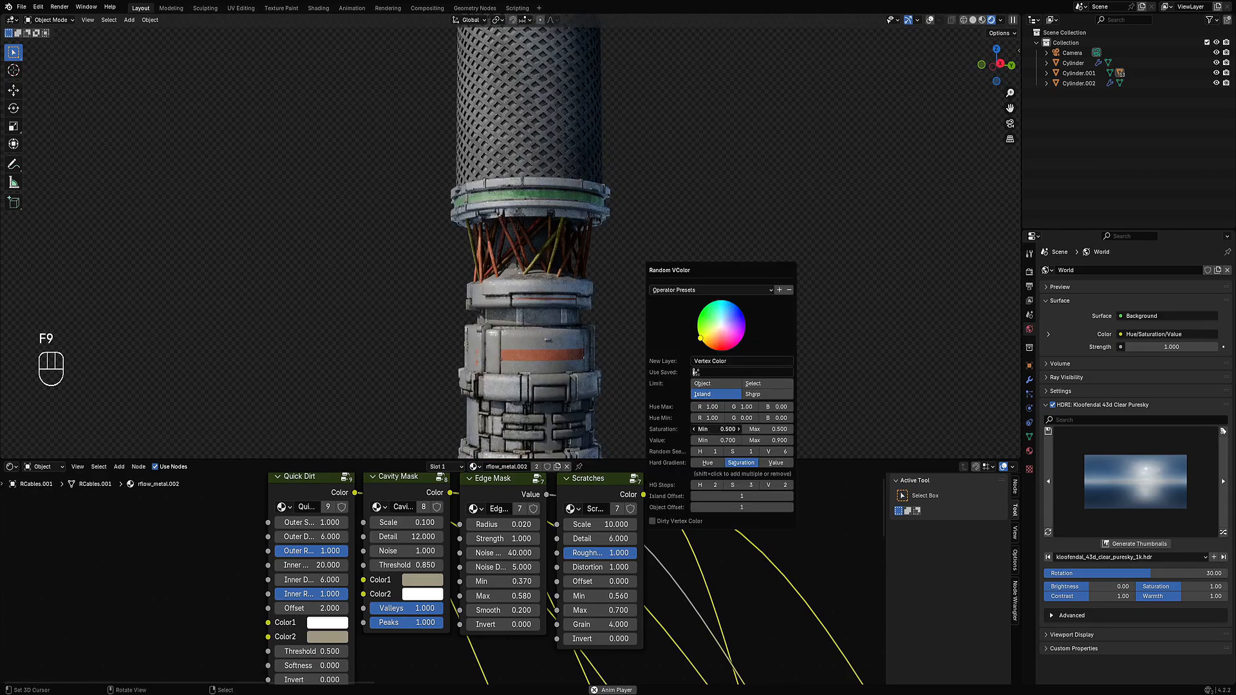
{"action": "key", "text": "Tab"}
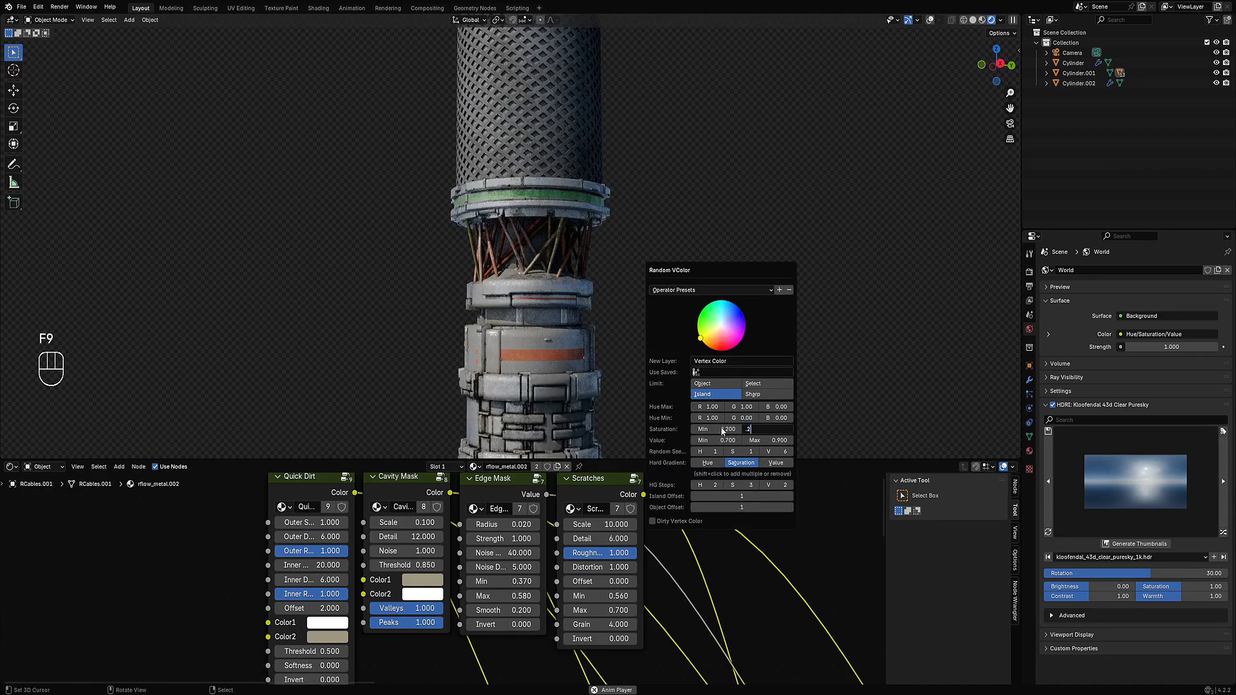
{"action": "type", "text": ".2"}
{"action": "key", "text": "Return"}
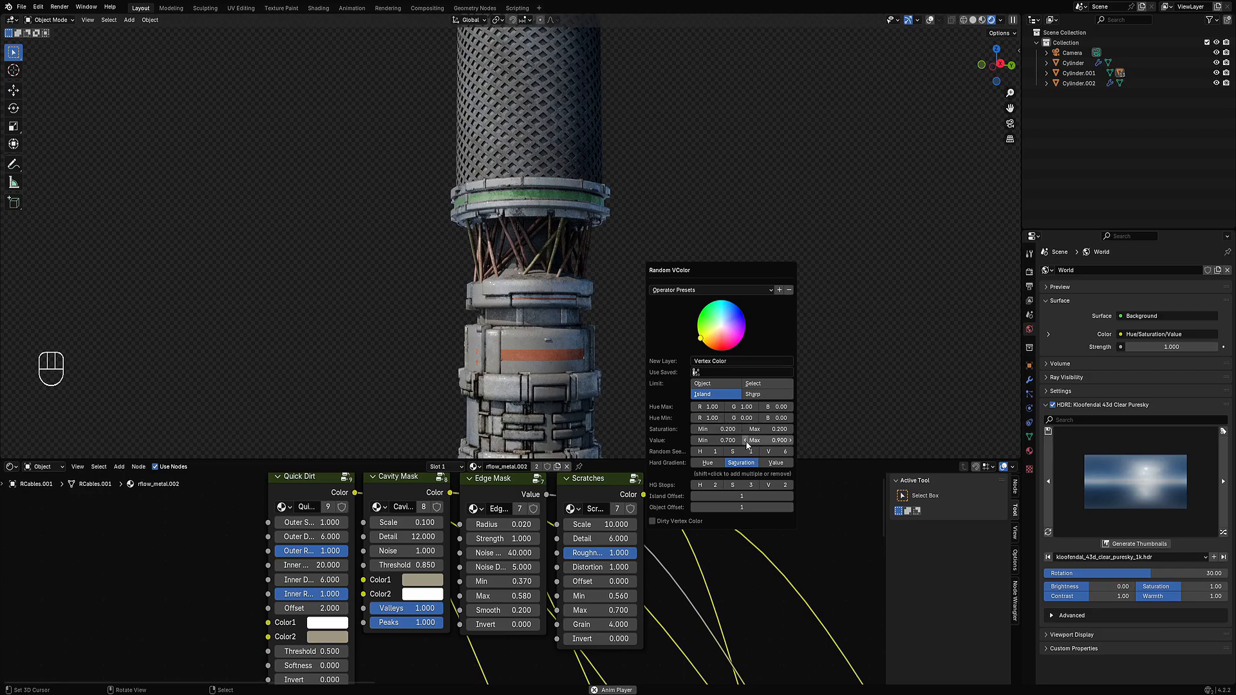
- Darken the cables' random vertex colours by setting Value to a minimum of 0.4 and a maximum of 0.6
{"action": "mouse_move", "coordinate": [727, 441]}
{"action": "left_mouse_down"}
{"action": "mouse_move", "coordinate": [760, 440]}
{"action": "mouse_move", "coordinate": [714, 441]}
{"action": "mouse_move", "coordinate": [741, 440]}
{"action": "left_mouse_up"}
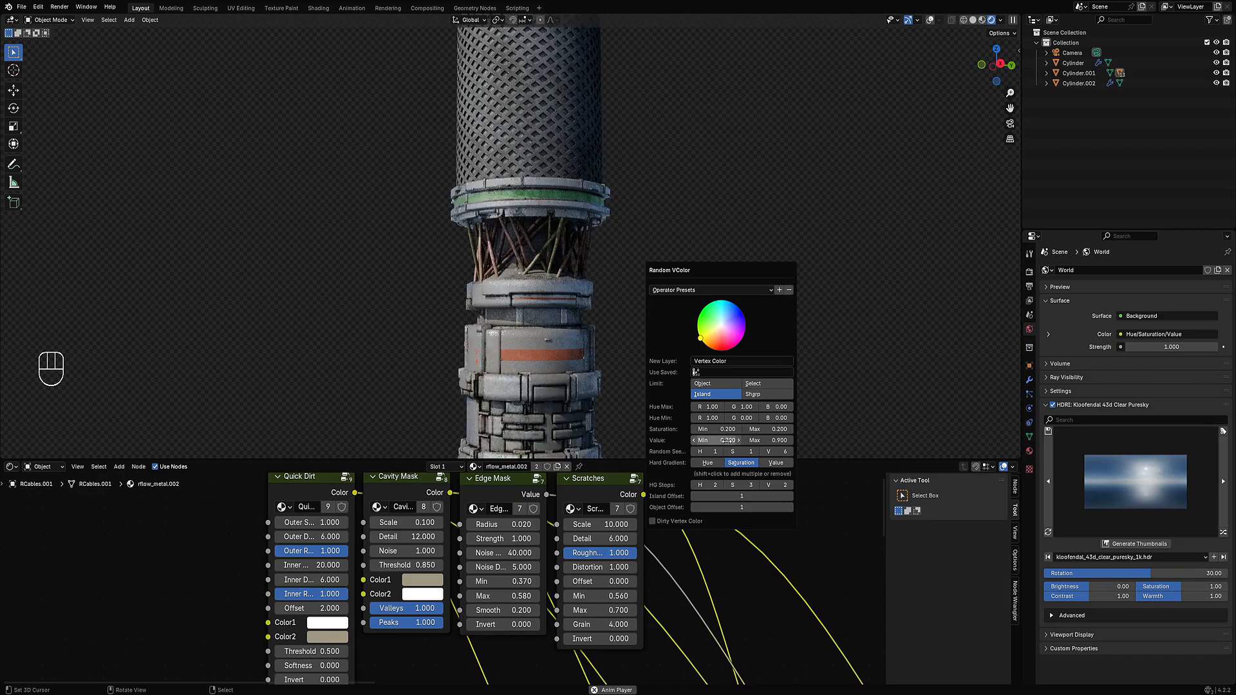
{"action": "type", "text": "0.4"}
{"action": "key", "text": "Return"}
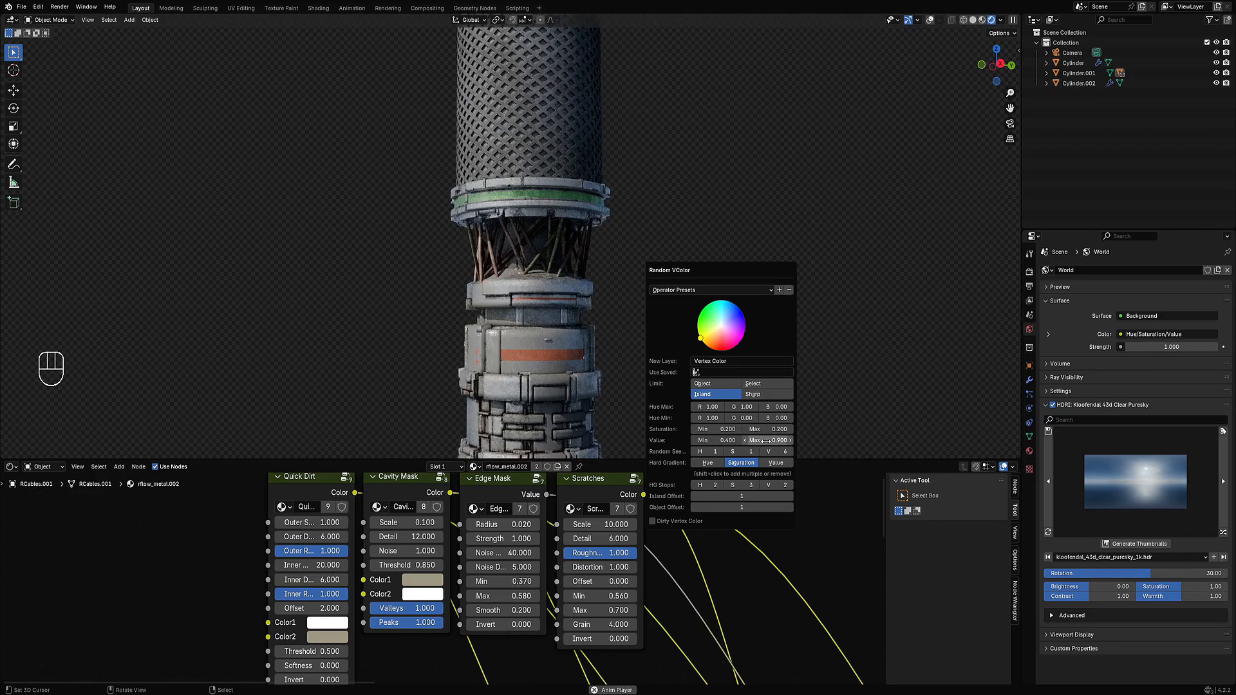
{"action": "left_click", "coordinate": [768, 441]}
{"action": "type", "text": ".4"}
{"action": "key", "text": "Return"}
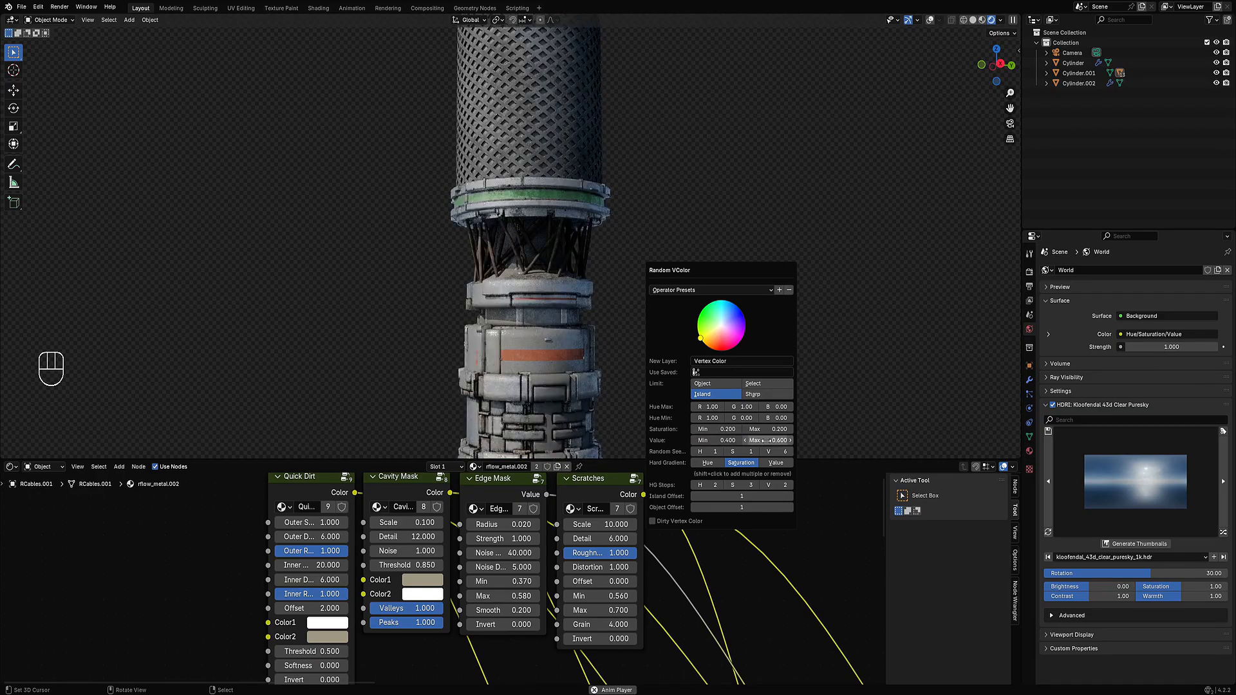
- Try shifting the white stop of the Color Ramp in the cables' rflow_metal.002 material
{"action": "middle_click_drag", "start_coordinate": [650, 241], "coordinate": [578, 249]}
{"action": "scroll", "coordinate": [698, 230], "scroll_direction": "down", "scroll_amount": 5}
{"action": "scroll", "coordinate": [578, 250], "scroll_direction": "up", "scroll_amount": 5}
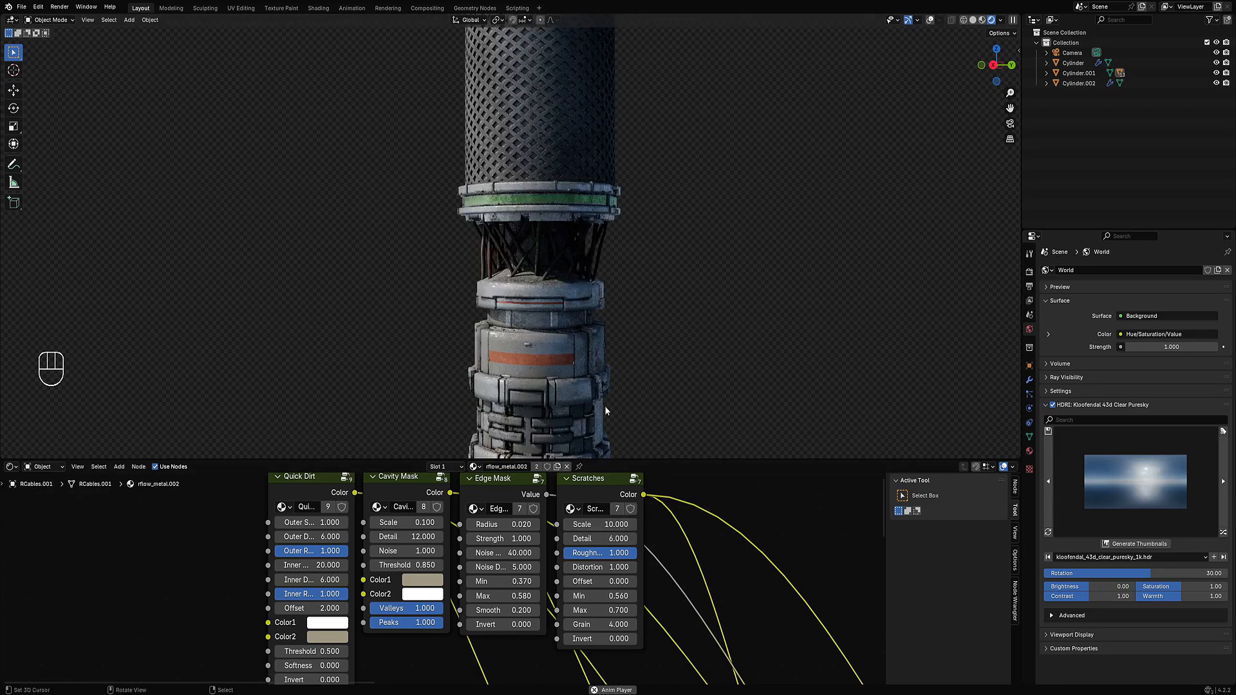
{"action": "scroll", "coordinate": [605, 410], "scroll_direction": "up", "scroll_amount": 3}
{"action": "scroll", "coordinate": [619, 506], "scroll_direction": "down", "scroll_amount": 2}
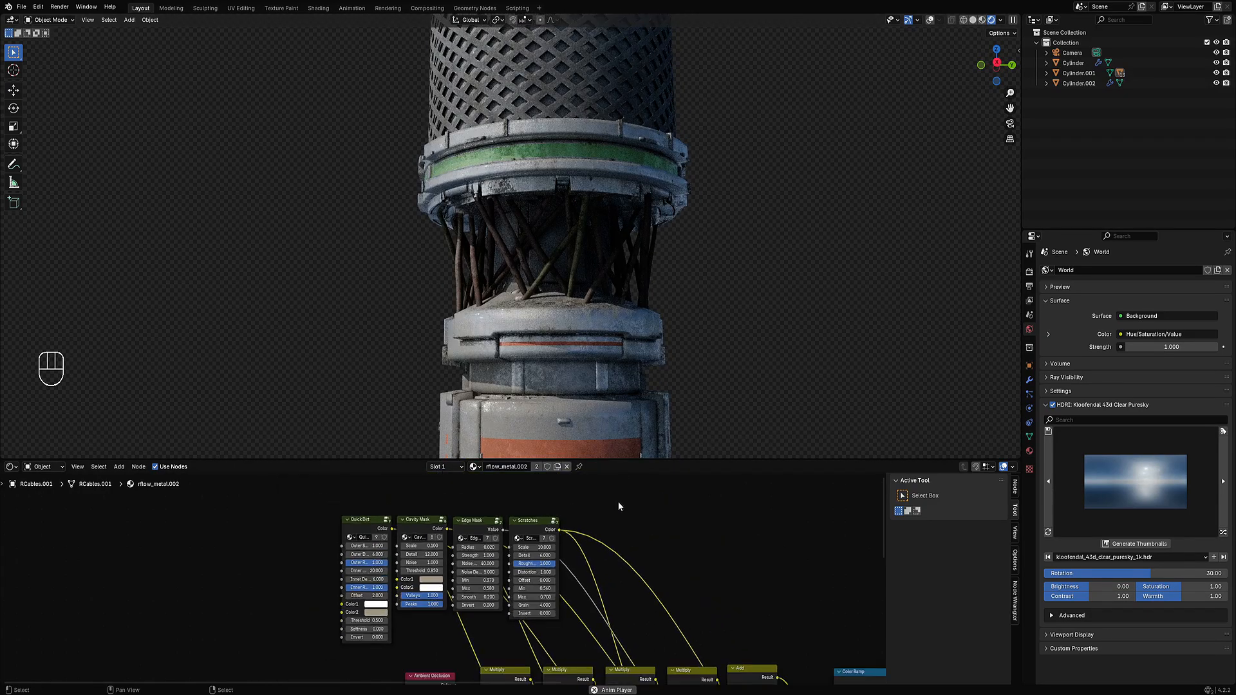
{"action": "scroll", "coordinate": [589, 511], "scroll_direction": "up", "scroll_amount": 3}
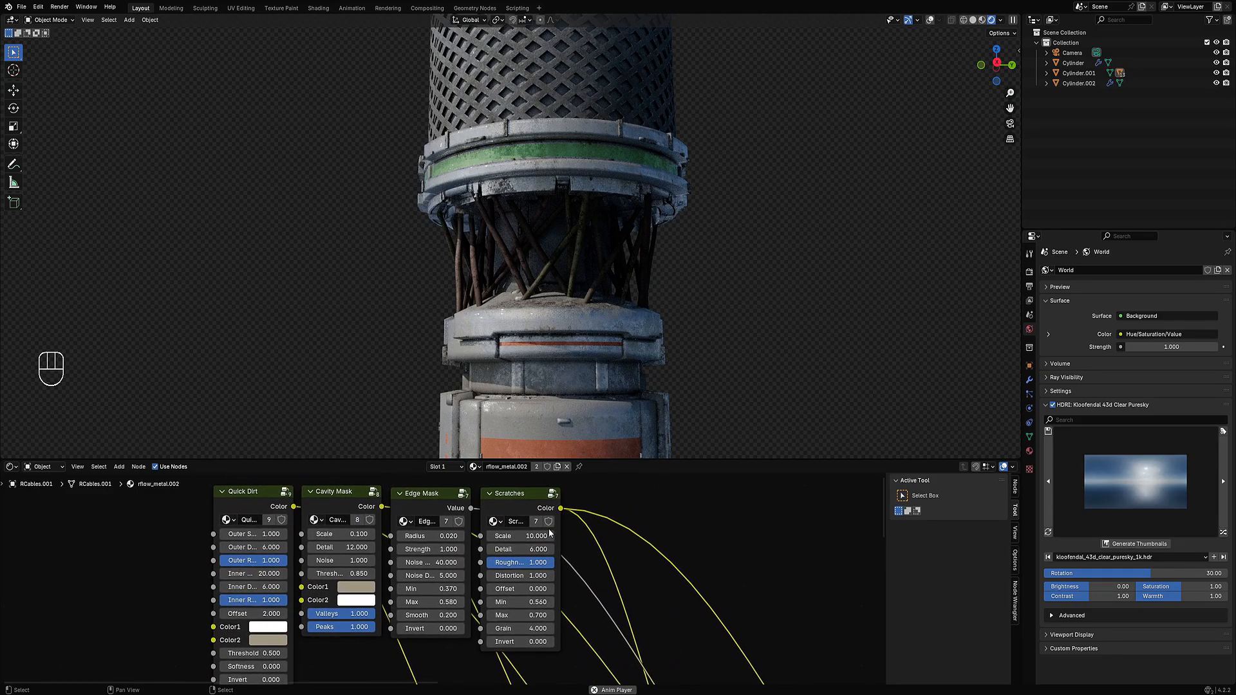
{"action": "scroll", "coordinate": [686, 654], "scroll_direction": "down", "scroll_amount": 2}
{"action": "middle_click_drag", "start_coordinate": [598, 570], "coordinate": [348, 392]}
{"action": "scroll", "coordinate": [657, 568], "scroll_direction": "up", "scroll_amount": 4}
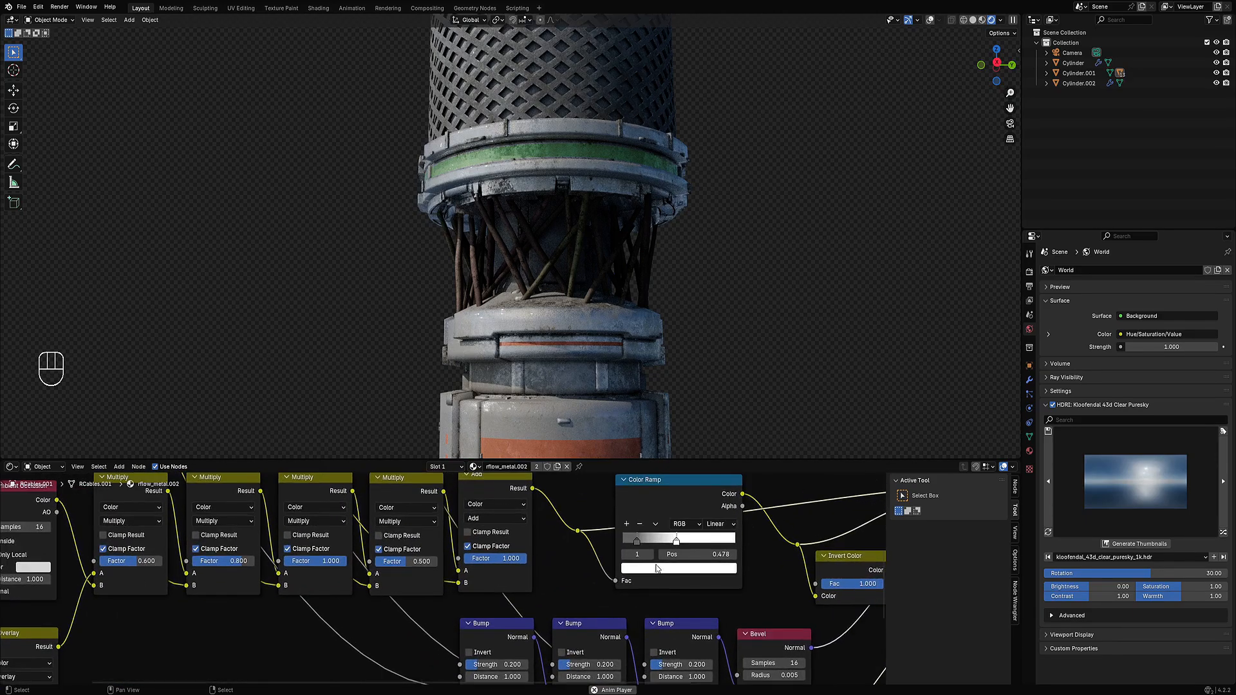
{"action": "left_click_drag", "start_coordinate": [680, 542], "coordinate": [709, 542]}
{"action": "right_click", "coordinate": [711, 542]}
{"action": "scroll", "coordinate": [728, 542], "scroll_direction": "down", "scroll_amount": 2}
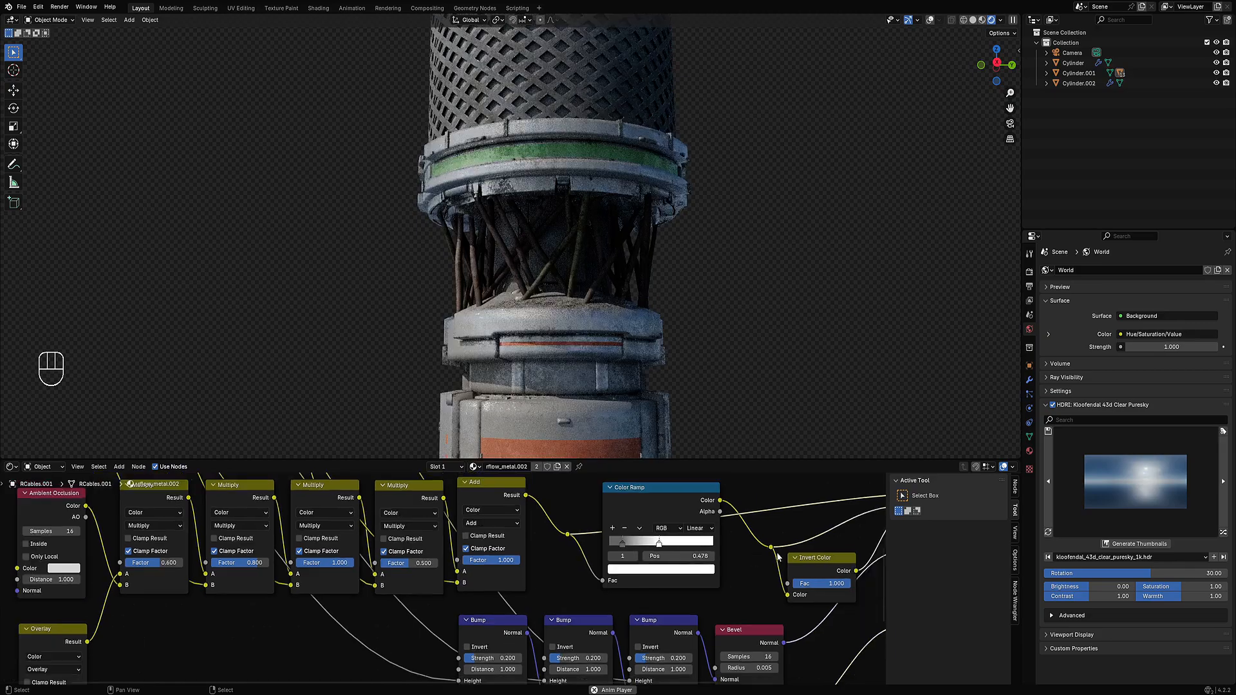
{"action": "middle_click_drag", "start_coordinate": [878, 543], "coordinate": [664, 540]}
- Examine the recoloured cables against the rest of the tube from several angles and distances
{"action": "middle_click_drag", "start_coordinate": [569, 291], "coordinate": [621, 293]}
{"action": "scroll", "coordinate": [650, 292], "scroll_direction": "down", "scroll_amount": 5}
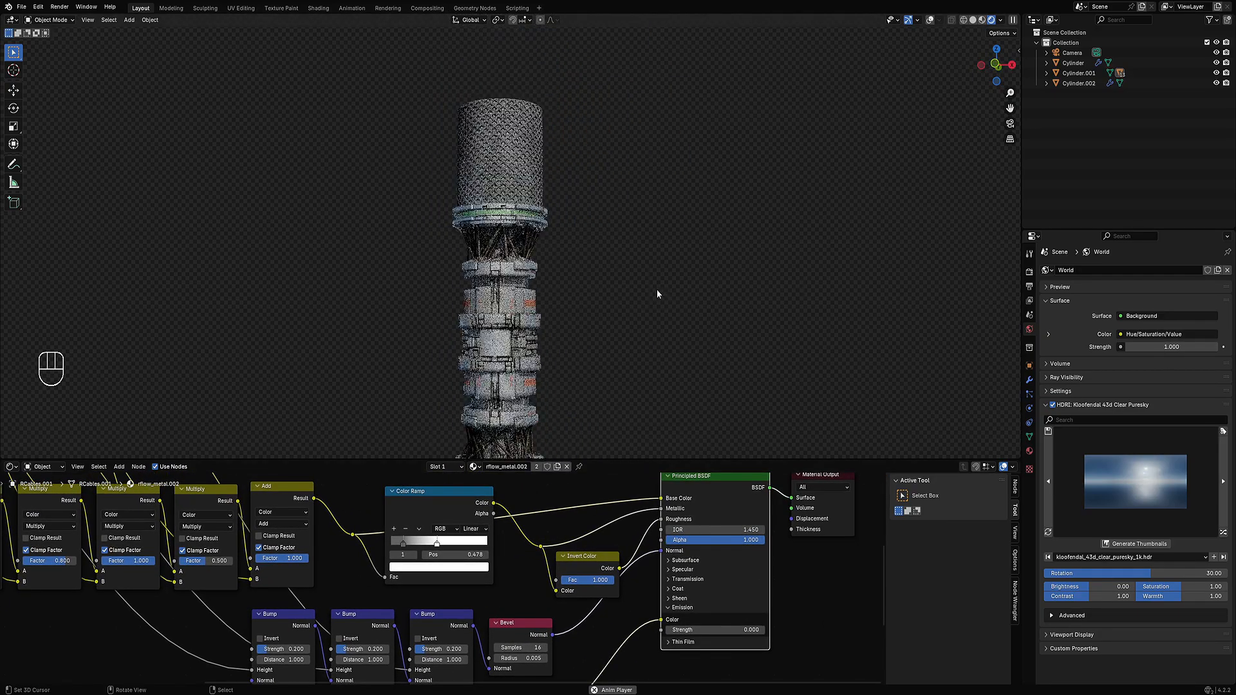
{"action": "key", "text": "shift+alt+z"}
{"action": "key", "text": "shift+alt+z"}
{"action": "middle_click_drag", "start_coordinate": [671, 333], "coordinate": [618, 313]}
{"action": "scroll", "coordinate": [579, 316], "scroll_direction": "down", "scroll_amount": 3}
{"action": "scroll", "coordinate": [571, 296], "scroll_direction": "up", "scroll_amount": 5}
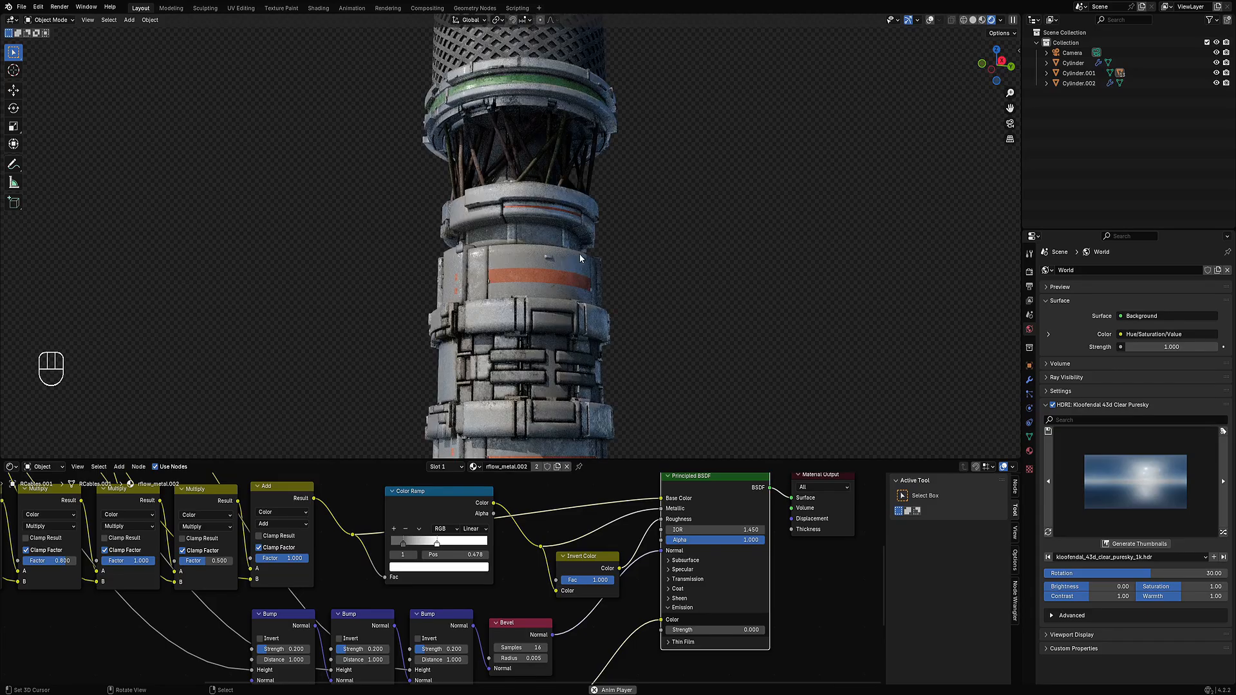
{"action": "middle_click_drag", "start_coordinate": [579, 251], "coordinate": [581, 355], "text": "shift"}
{"action": "scroll", "coordinate": [583, 361], "scroll_direction": "up", "scroll_amount": 4}
{"action": "scroll", "coordinate": [614, 351], "scroll_direction": "down", "scroll_amount": 2}
{"action": "scroll", "coordinate": [581, 355], "scroll_direction": "down", "scroll_amount": 4}
{"action": "scroll", "coordinate": [580, 353], "scroll_direction": "up", "scroll_amount": 5}
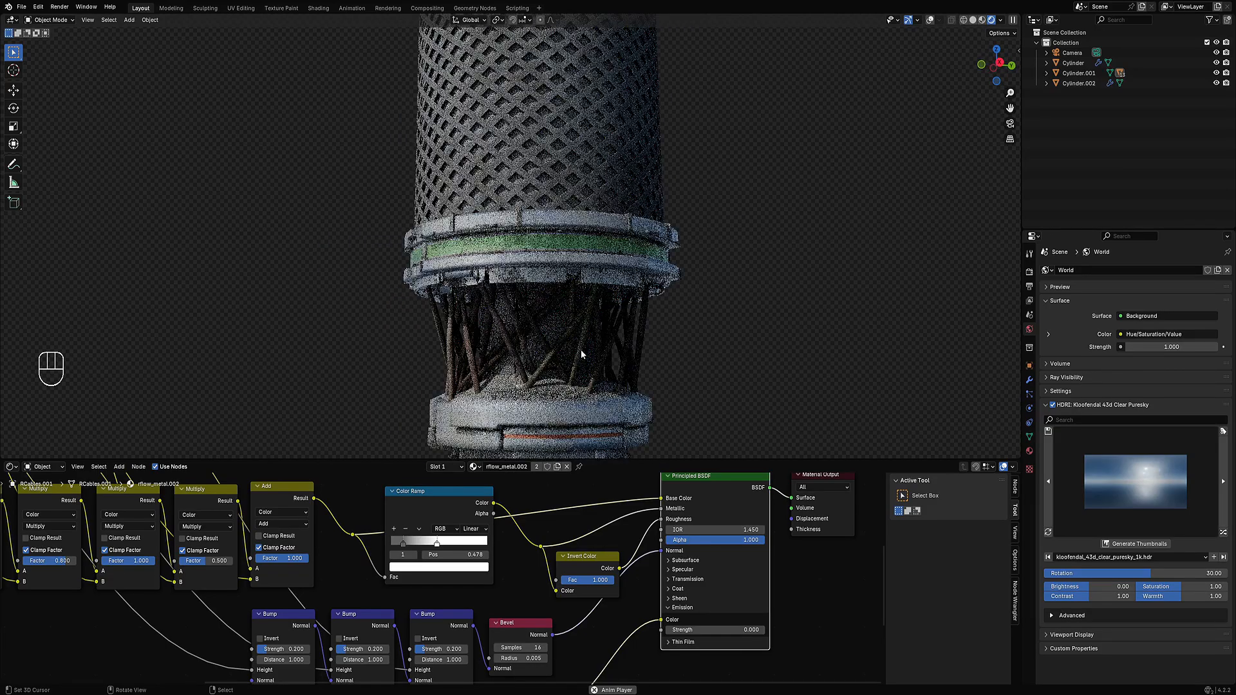
- Rerun Random VColor on the cables with the V random seed at 6 and the minimum and maximum Value at 0.7
{"action": "left_click", "coordinate": [643, 334], "text": "shift"}
{"action": "key", "text": "shift+alt+z"}
{"action": "key", "text": "shift+alt+z"}
{"action": "middle_click_drag", "start_coordinate": [640, 314], "coordinate": [673, 250], "text": "shift"}
{"action": "key", "text": "shift+q"}
{"action": "left_click", "coordinate": [674, 250]}
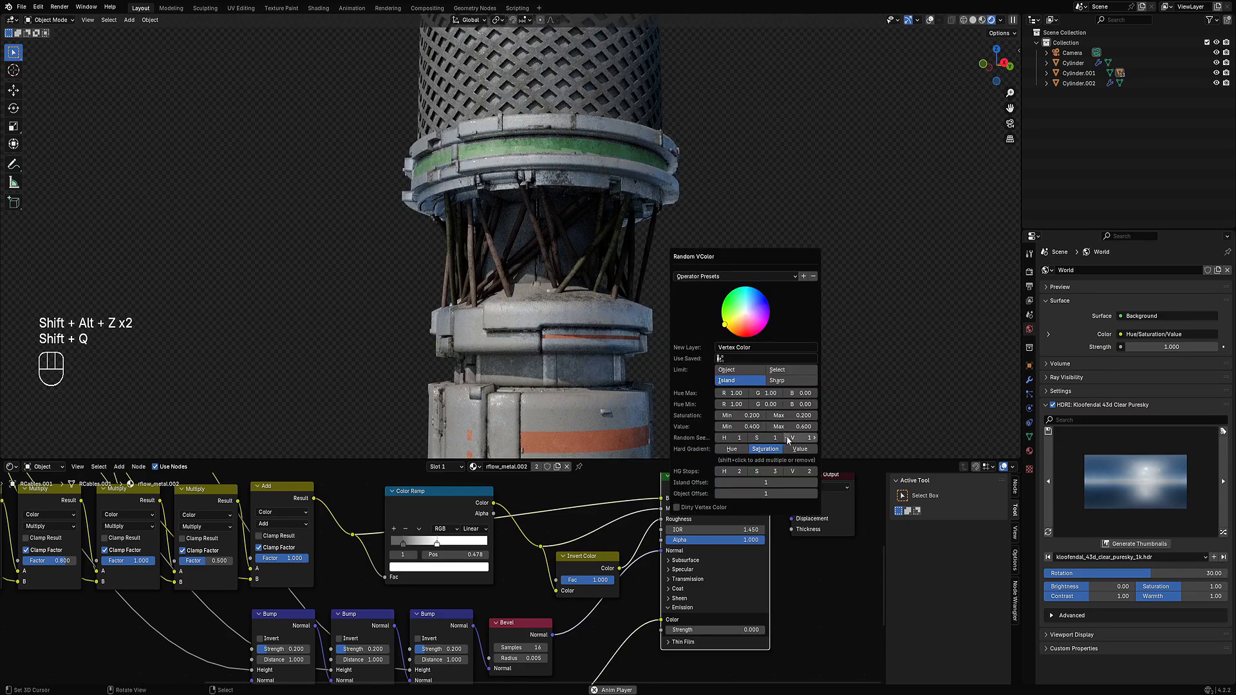
{"action": "scroll", "coordinate": [804, 436], "scroll_direction": "up", "scroll_amount": 5, "text": "ctrl"}
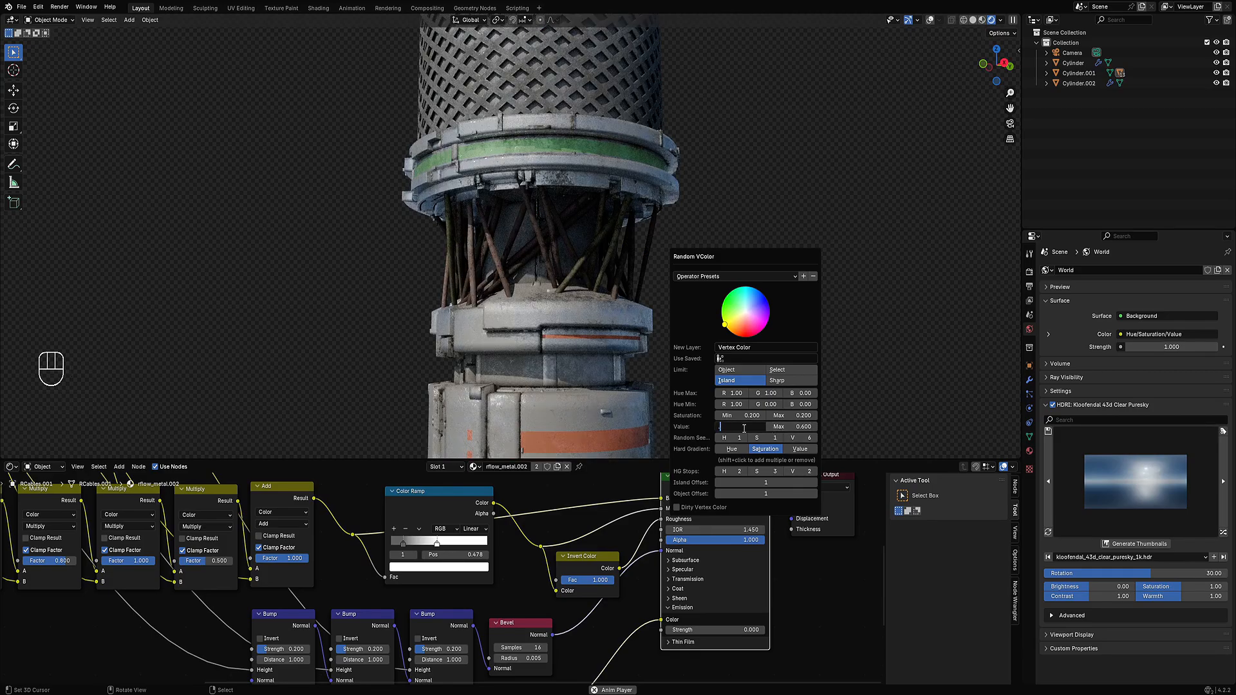
{"action": "left_click", "coordinate": [744, 428]}
{"action": "type", "text": ".7"}
{"action": "key", "text": "Return"}
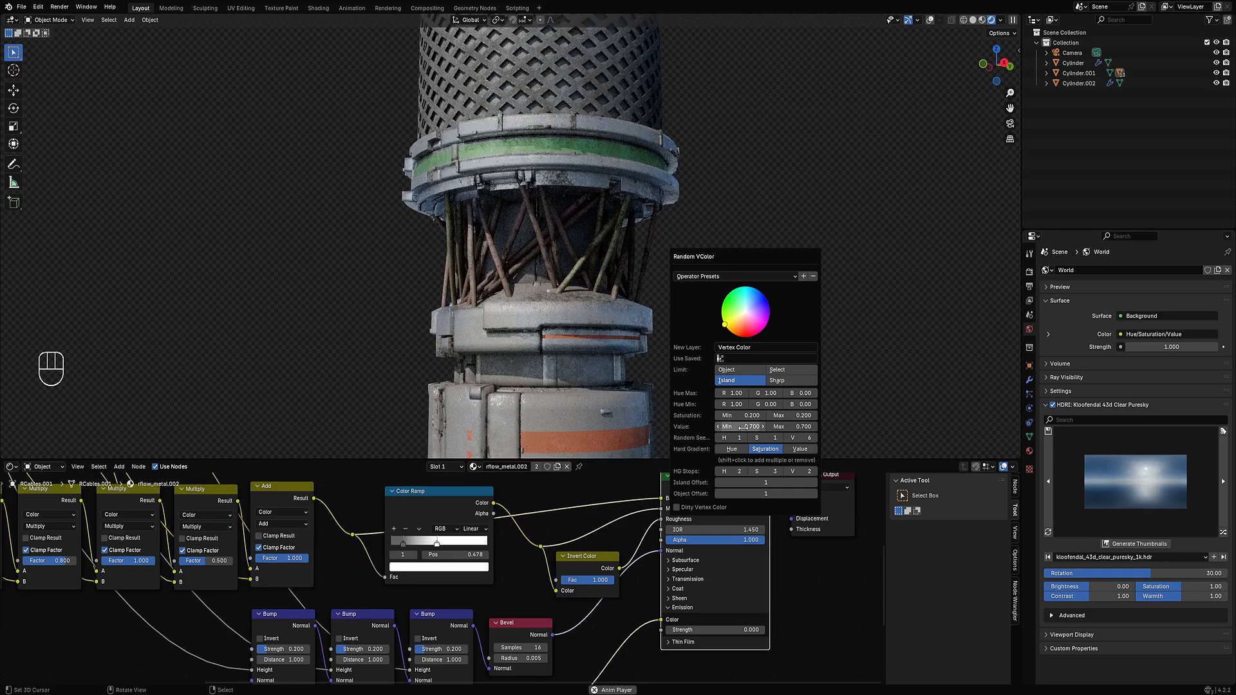
- Inspect the brightened cables against the whole tube in a maximized 3D view, from several angles and distances
{"action": "scroll", "coordinate": [569, 228], "scroll_direction": "down", "scroll_amount": 7}
{"action": "scroll", "coordinate": [602, 189], "scroll_direction": "up", "scroll_amount": 5}
{"action": "middle_click_drag", "start_coordinate": [606, 296], "coordinate": [615, 255], "text": "shift"}
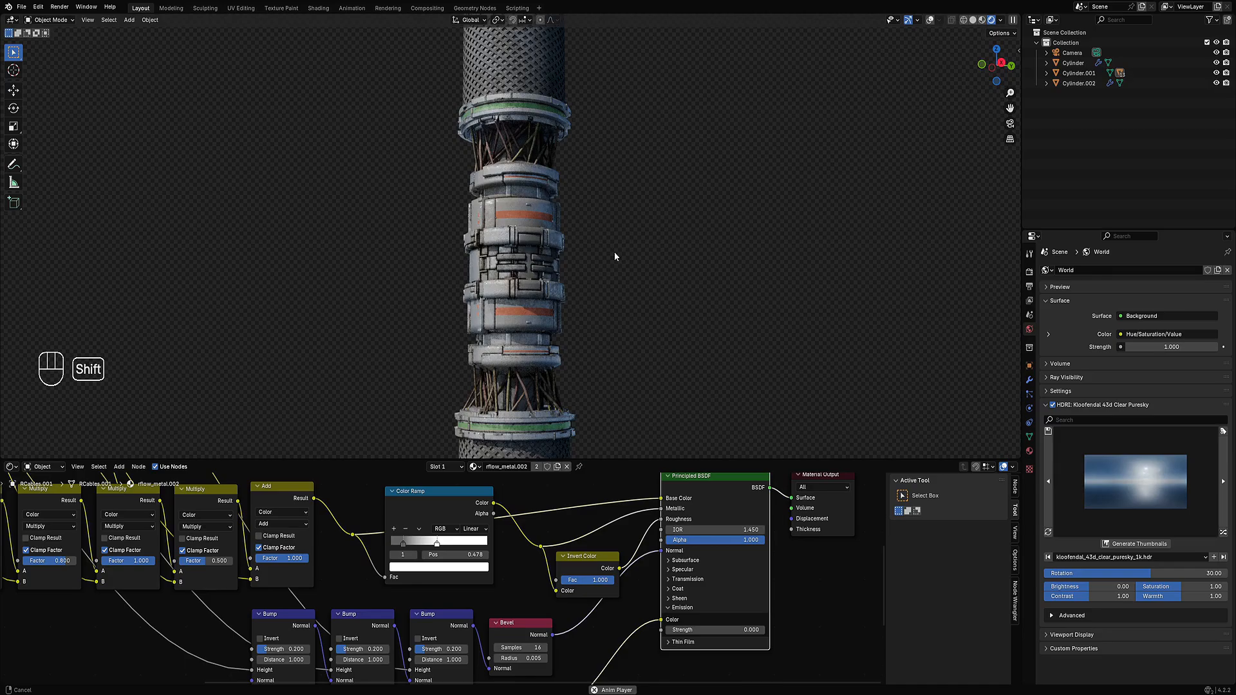
{"action": "middle_click_drag", "start_coordinate": [594, 257], "coordinate": [623, 253]}
{"action": "key", "text": "ctrl+space"}
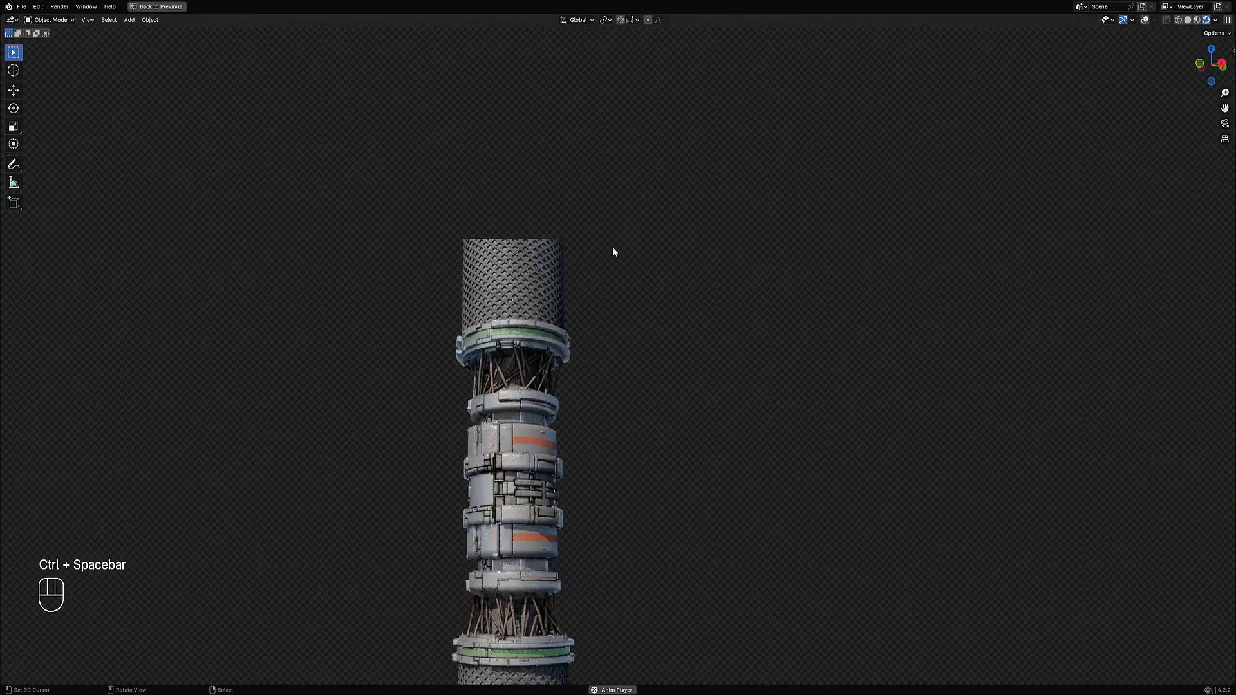
{"action": "scroll", "coordinate": [628, 235], "scroll_direction": "up", "scroll_amount": 5}
{"action": "scroll", "coordinate": [647, 219], "scroll_direction": "down", "scroll_amount": 8}
{"action": "middle_click_drag", "start_coordinate": [652, 212], "coordinate": [740, 300]}
{"action": "key", "text": "alt+a"}
{"action": "middle_click_drag", "start_coordinate": [709, 384], "coordinate": [705, 345]}
{"action": "scroll", "coordinate": [728, 349], "scroll_direction": "up", "scroll_amount": 3}
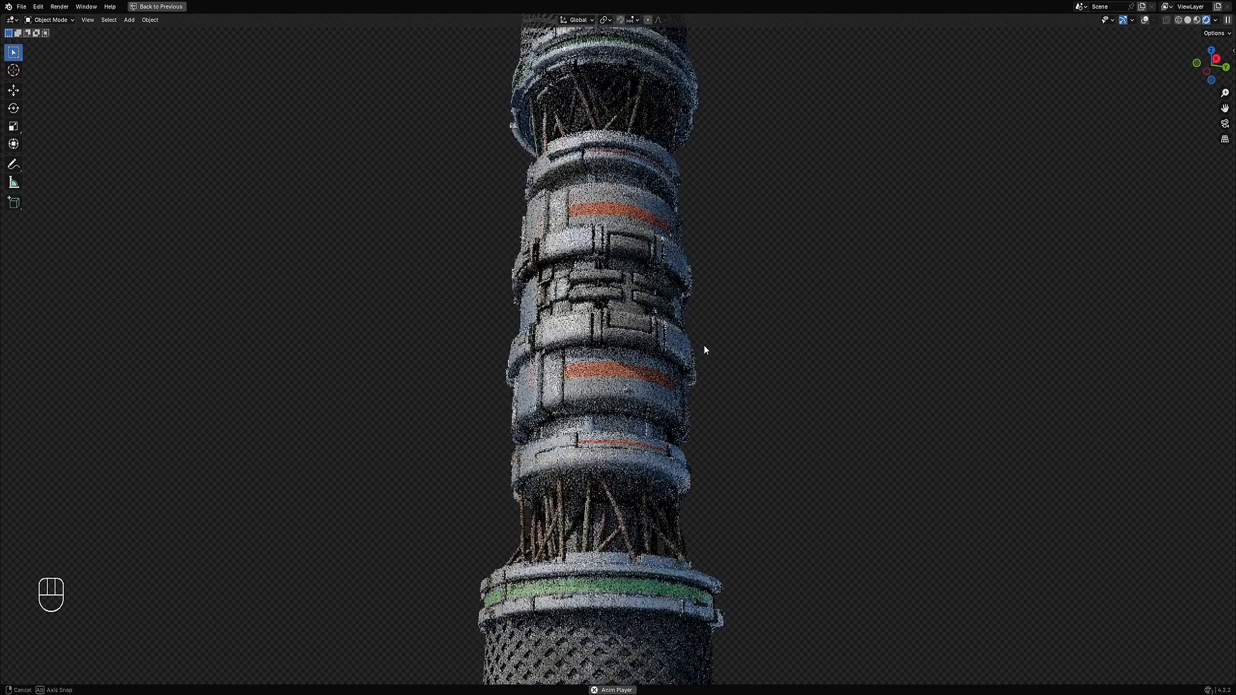
{"action": "middle_click_drag", "start_coordinate": [667, 454], "coordinate": [668, 372], "text": "shift"}
{"action": "scroll", "coordinate": [669, 374], "scroll_direction": "up", "scroll_amount": 4}
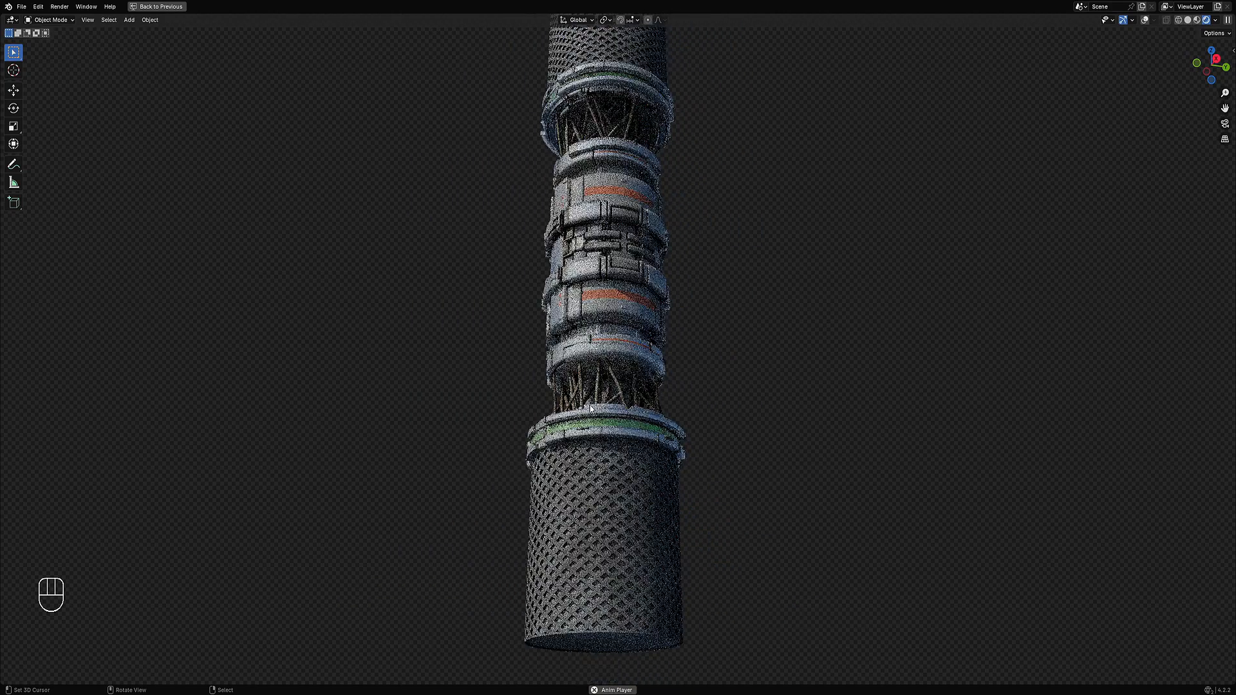
{"action": "middle_click_drag", "start_coordinate": [625, 377], "coordinate": [649, 350]}
{"action": "middle_click_drag", "start_coordinate": [691, 265], "coordinate": [640, 281], "text": "shift"}
{"action": "scroll", "coordinate": [674, 254], "scroll_direction": "up", "scroll_amount": 3}
{"action": "scroll", "coordinate": [640, 280], "scroll_direction": "down", "scroll_amount": 6}
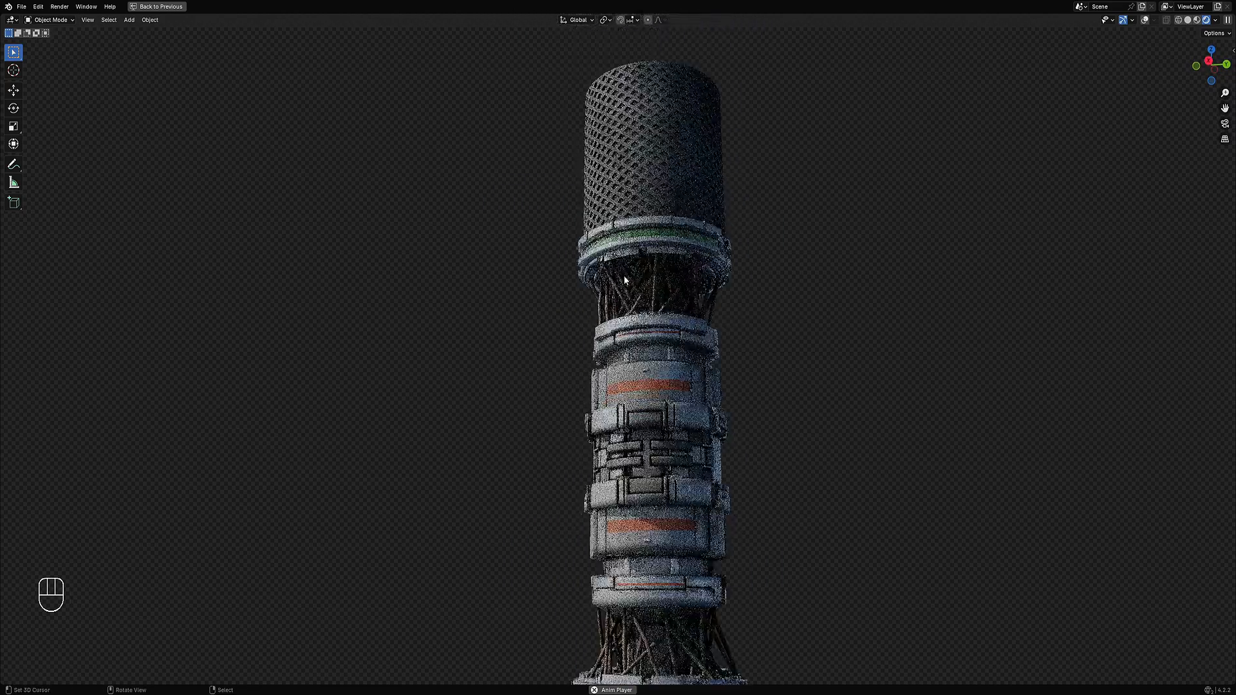
{"action": "scroll", "coordinate": [653, 278], "scroll_direction": "up", "scroll_amount": 5}
- Run Random VColor on both sets of cables again and load the "no saturation value 3" preset
{"action": "key", "text": "shift+alt+z"}
{"action": "key", "text": "shift+alt+z"}
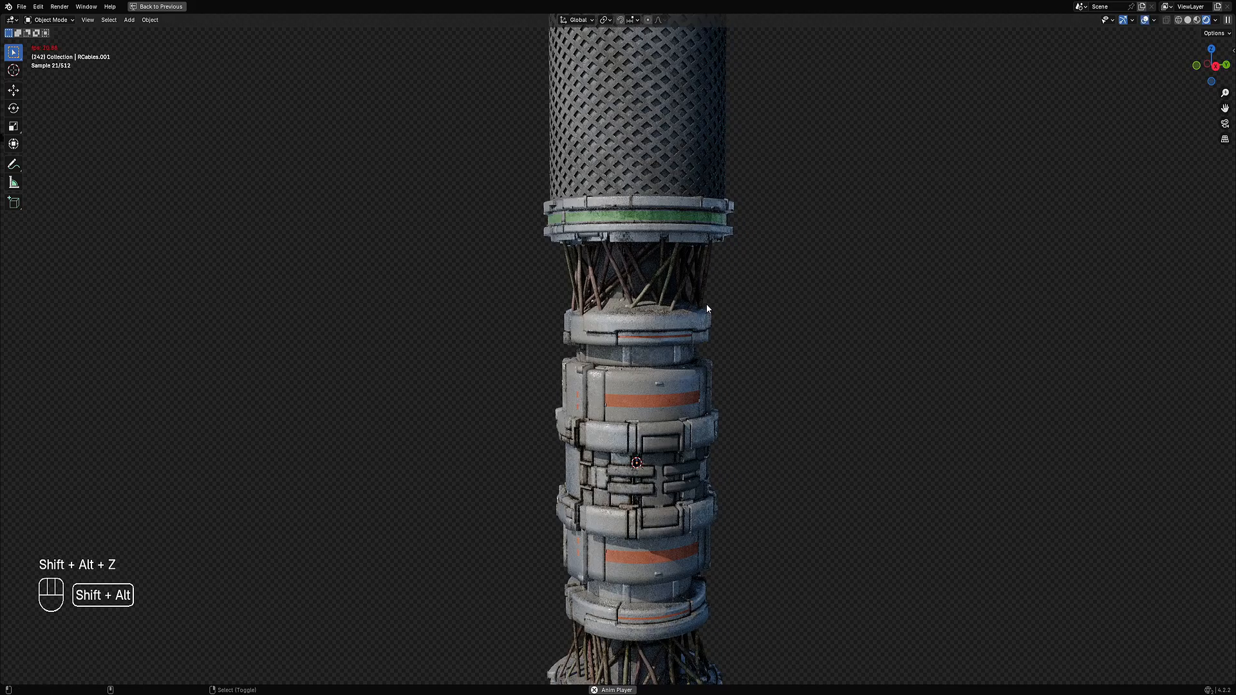
{"action": "left_click", "coordinate": [706, 278], "text": "shift"}
{"action": "key", "text": "shift+alt+z"}
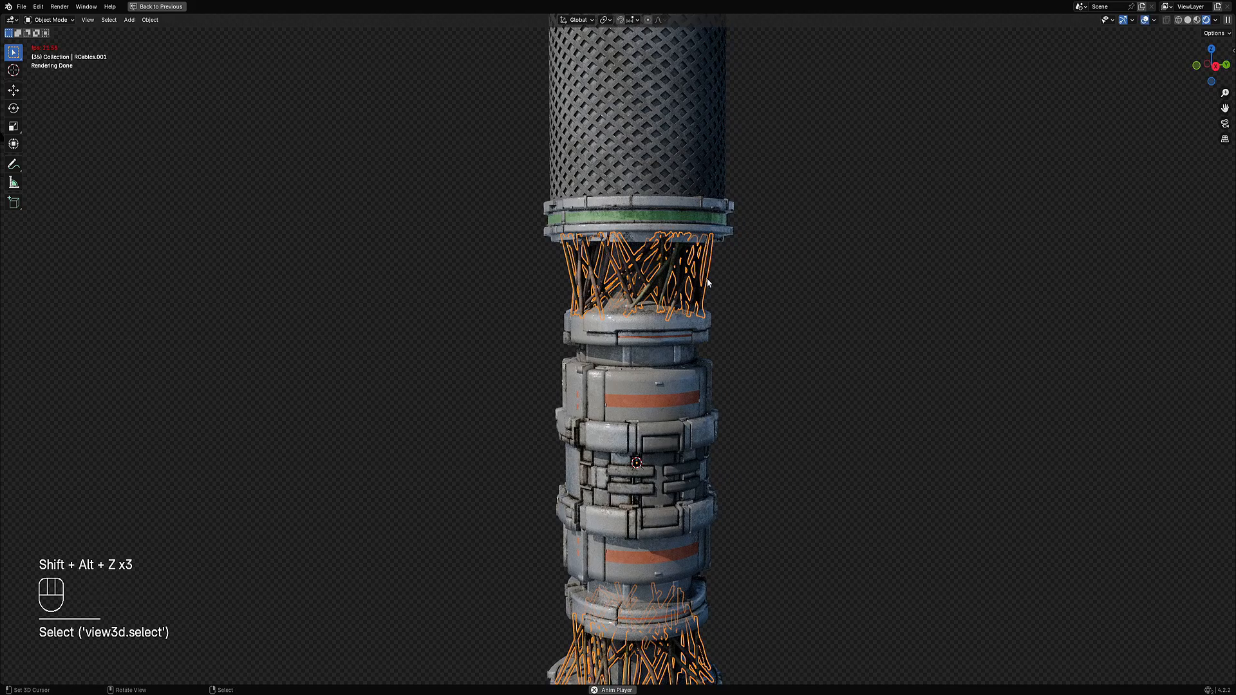
{"action": "key", "text": "shift+alt+z"}
{"action": "key", "text": "shift+ctrl+x"}
{"action": "key", "text": "shift+q"}
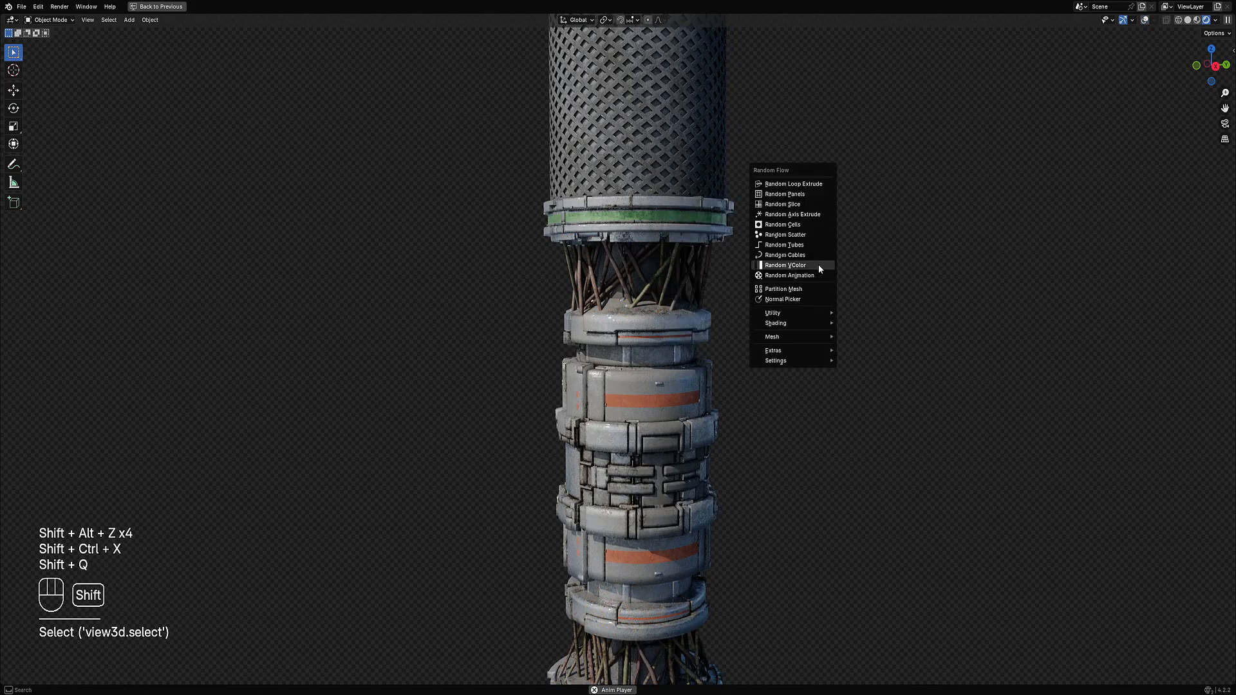
{"action": "left_click", "coordinate": [820, 266]}
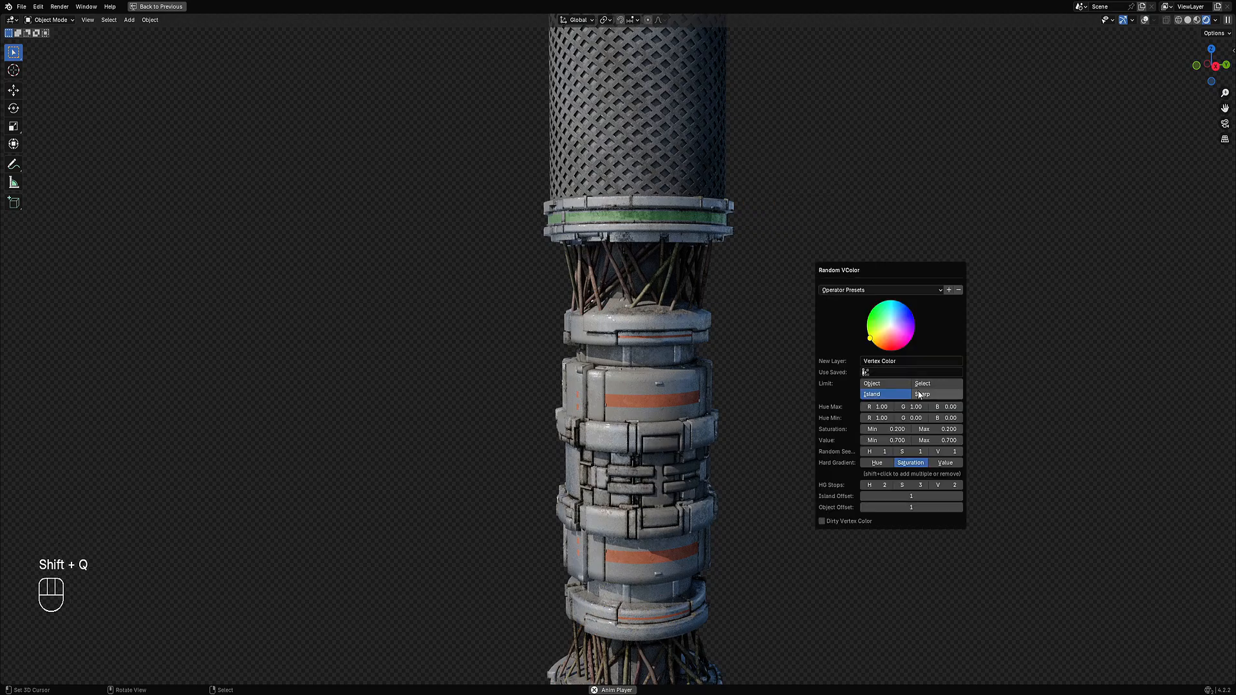
{"action": "left_click", "coordinate": [893, 289]}
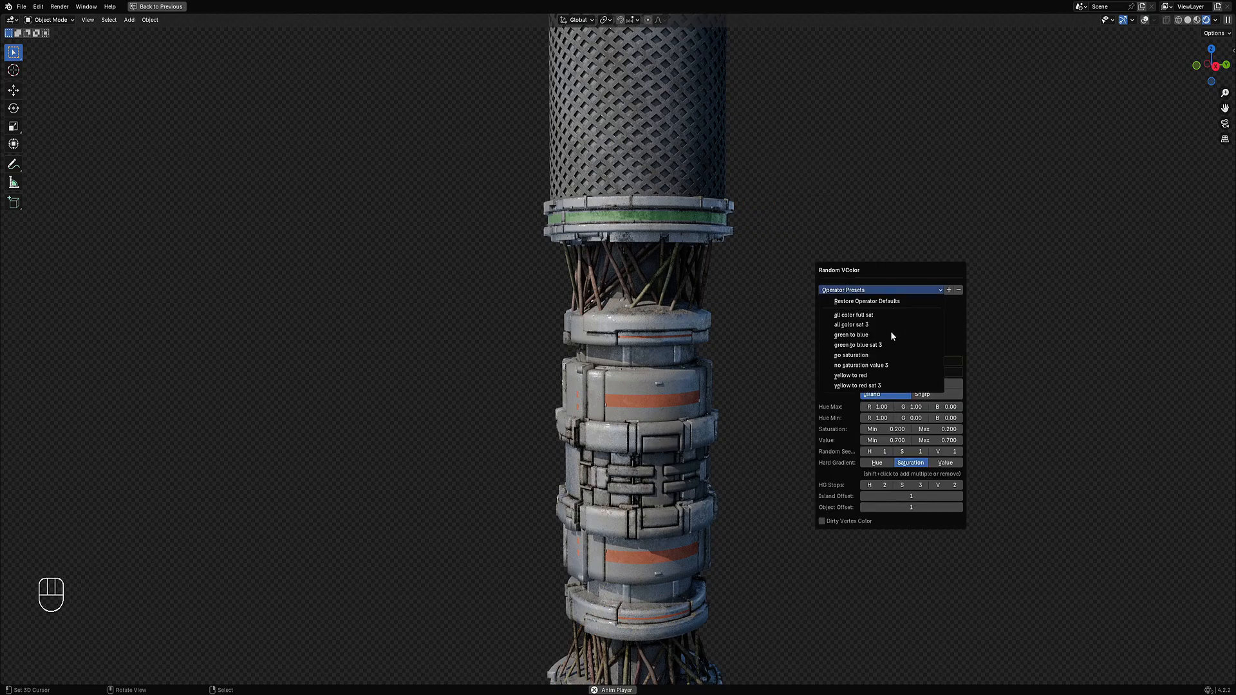
{"action": "left_click", "coordinate": [885, 366]}
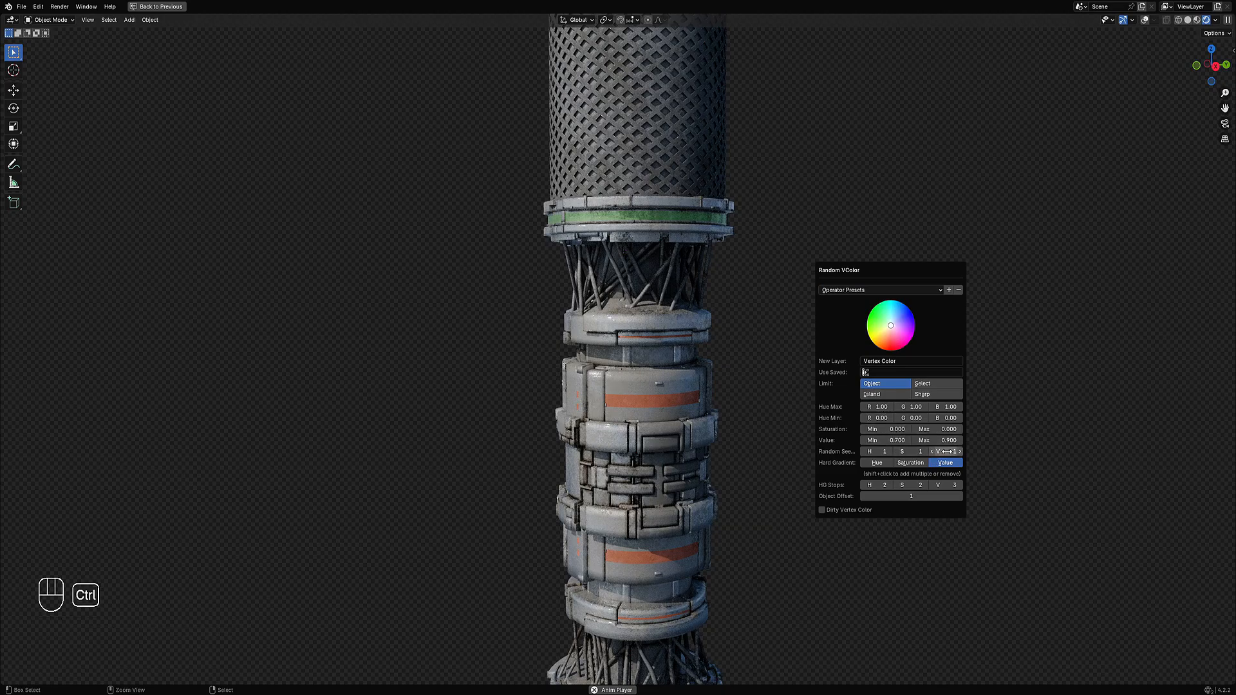
- Limit the cables' random vertex colours to Island and raise the V random seed to 8
{"action": "scroll", "coordinate": [945, 451], "scroll_direction": "up", "scroll_amount": 3, "text": "ctrl"}
{"action": "left_click", "coordinate": [890, 393]}
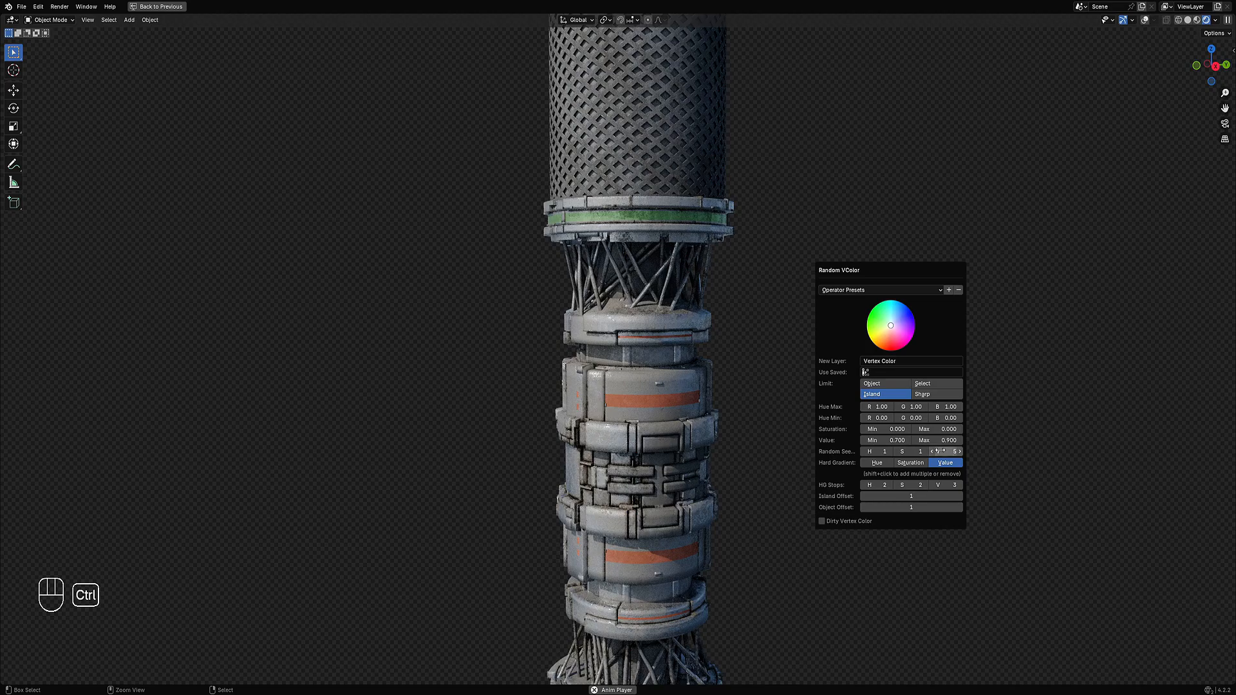
{"action": "scroll", "coordinate": [940, 451], "scroll_direction": "up", "scroll_amount": 3, "text": "ctrl"}
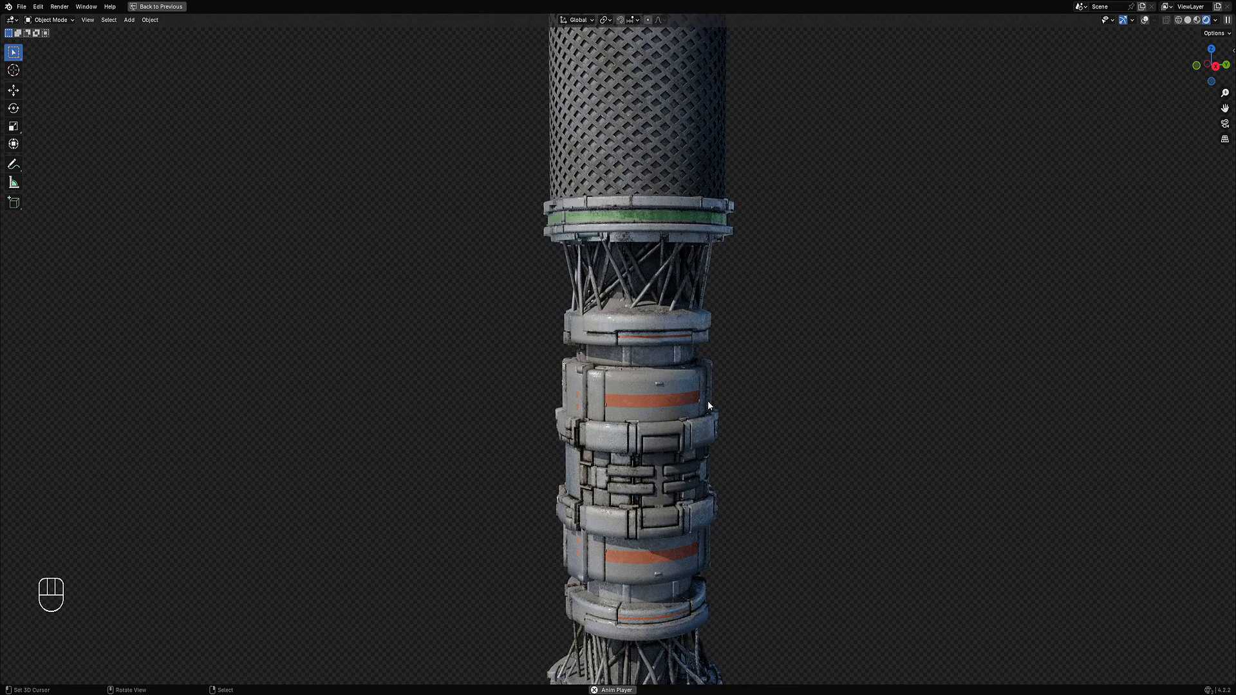
{"action": "scroll", "coordinate": [708, 393], "scroll_direction": "down", "scroll_amount": 5}
{"action": "scroll", "coordinate": [720, 368], "scroll_direction": "up", "scroll_amount": 5}
{"action": "scroll", "coordinate": [721, 368], "scroll_direction": "up", "scroll_amount": 1}
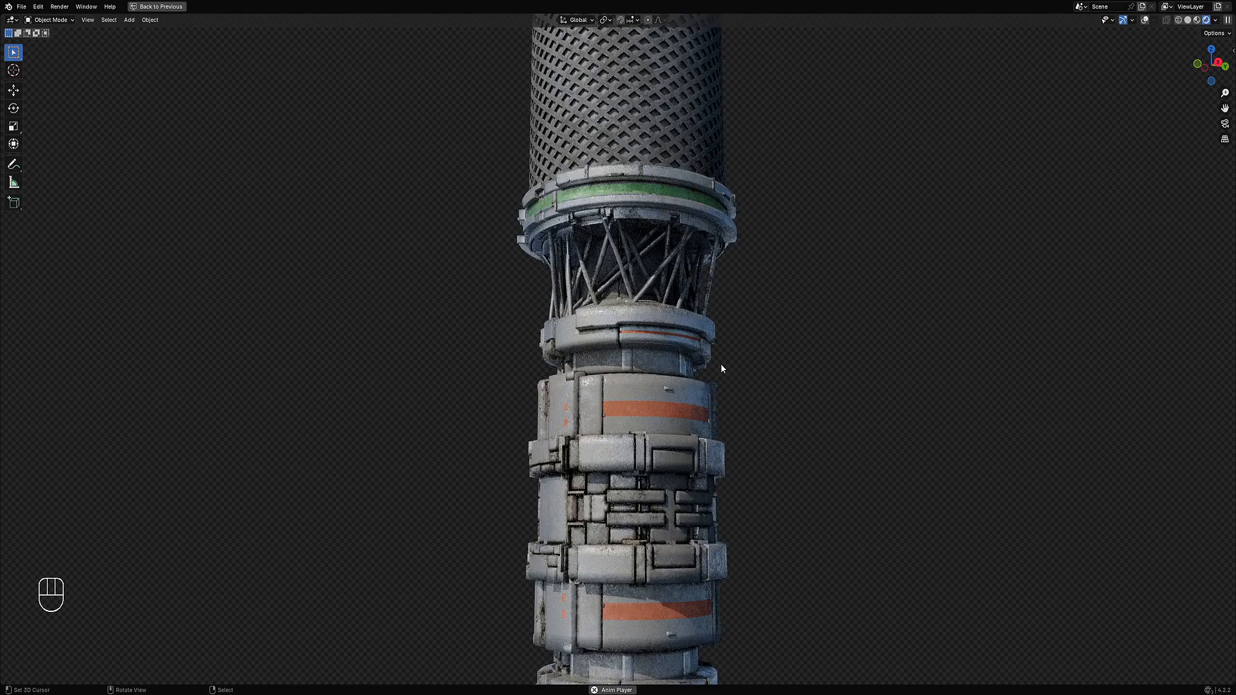
- Darken the cables' grey vertex colours by setting Value to a minimum of 0.4 and a maximum of 0.6
{"action": "key", "text": "F9"}
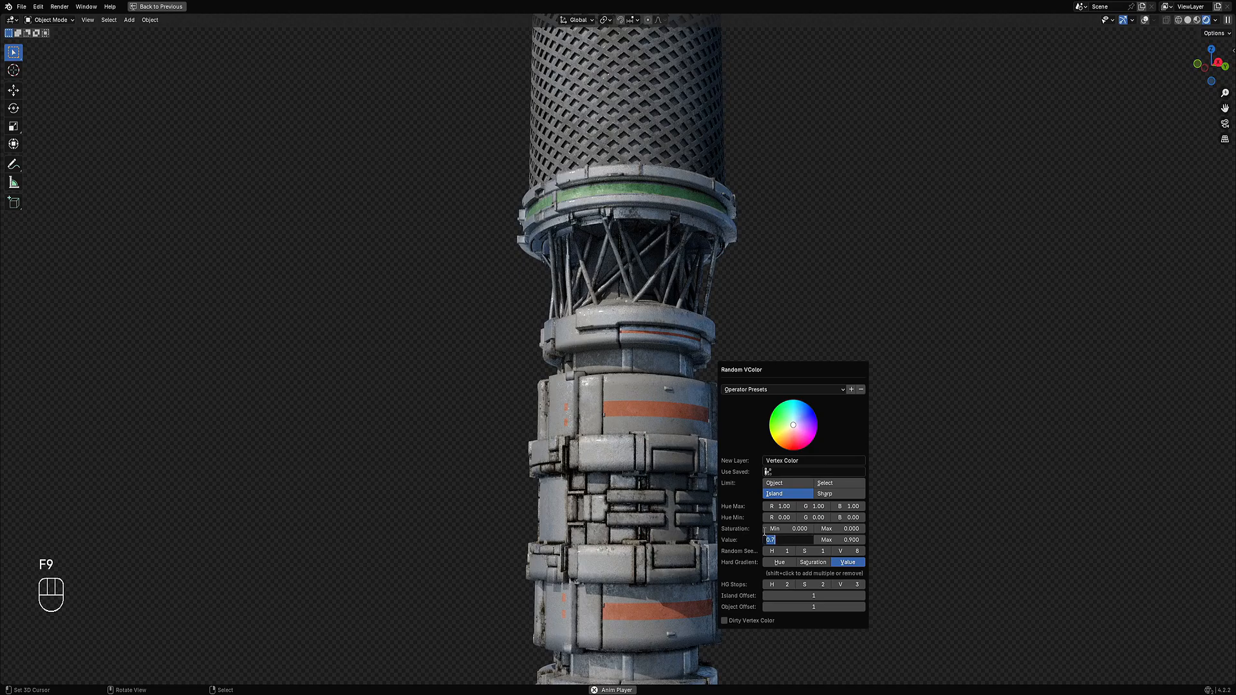
{"action": "key", "text": "BackSpace"}
{"action": "type", "text": ".6"}
{"action": "key", "text": "Return"}
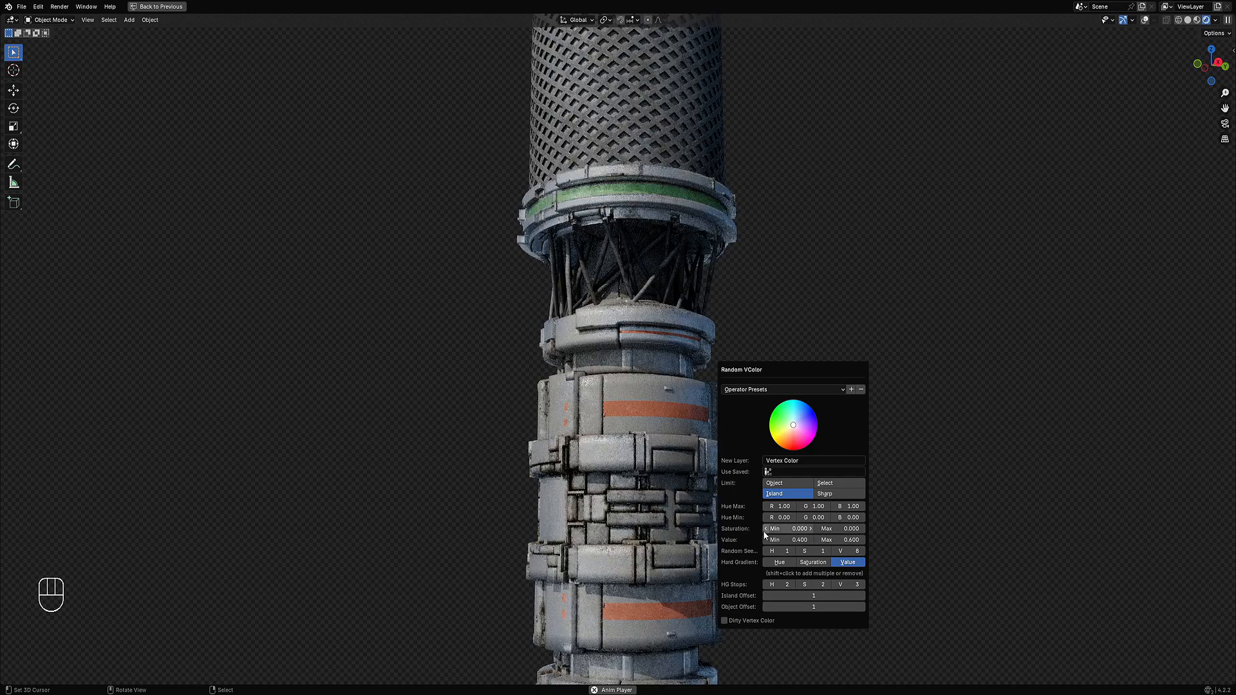
- Examine the darkened grey cables at several distances and restore the multi-editor layout
{"action": "scroll", "coordinate": [618, 206], "scroll_direction": "down", "scroll_amount": 5}
{"action": "middle_click_drag", "start_coordinate": [618, 206], "coordinate": [682, 312]}
{"action": "scroll", "coordinate": [726, 265], "scroll_direction": "up", "scroll_amount": 3}
{"action": "key", "text": "shift+alt+z"}
{"action": "key", "text": "shift+alt+z"}
{"action": "scroll", "coordinate": [698, 293], "scroll_direction": "down", "scroll_amount": 3}
{"action": "scroll", "coordinate": [680, 300], "scroll_direction": "up", "scroll_amount": 3}
{"action": "key", "text": "ctrl+space"}
{"action": "scroll", "coordinate": [676, 290], "scroll_direction": "down", "scroll_amount": 3}
{"action": "scroll", "coordinate": [682, 311], "scroll_direction": "up", "scroll_amount": 3}
- Pick a face of the central panel ring in face select mode, return to Object Mode and save the file
{"action": "left_click", "coordinate": [564, 262], "text": "alt+shift"}
{"action": "key", "text": "shift+alt+z"}
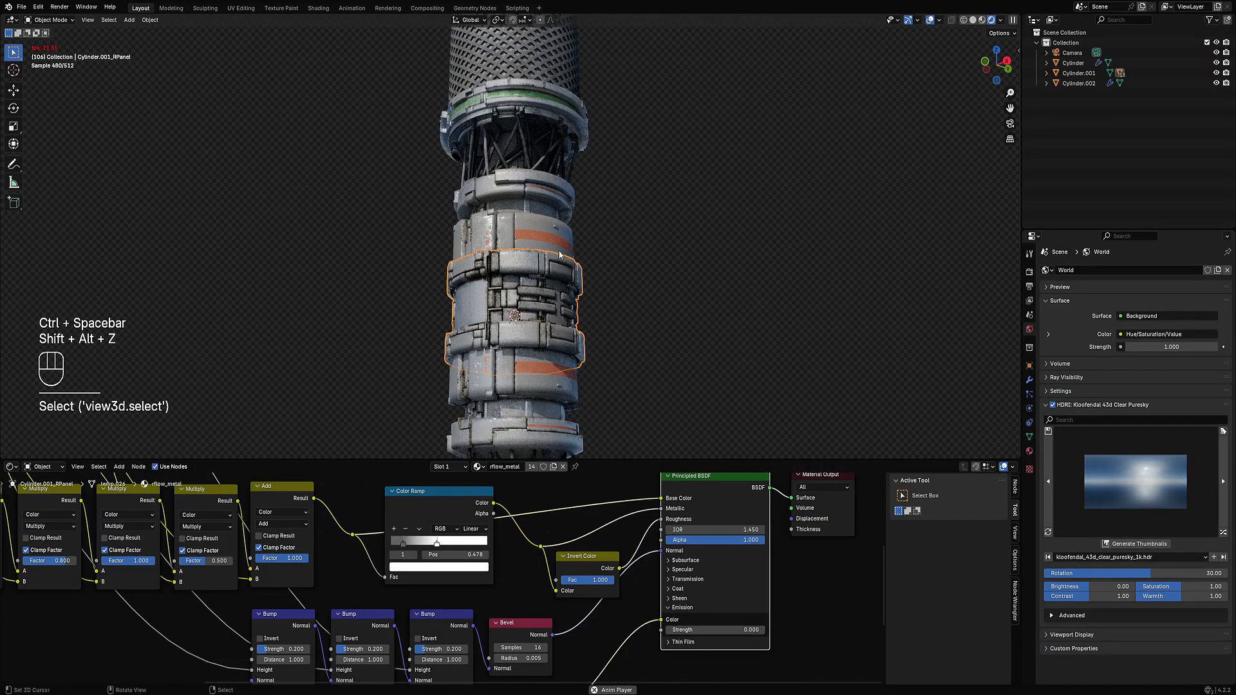
{"action": "key", "text": "Tab"}
{"action": "key", "text": "3"}
{"action": "left_click", "coordinate": [554, 255]}
{"action": "key", "text": "Tab"}
{"action": "key", "text": "shift+alt+z"}
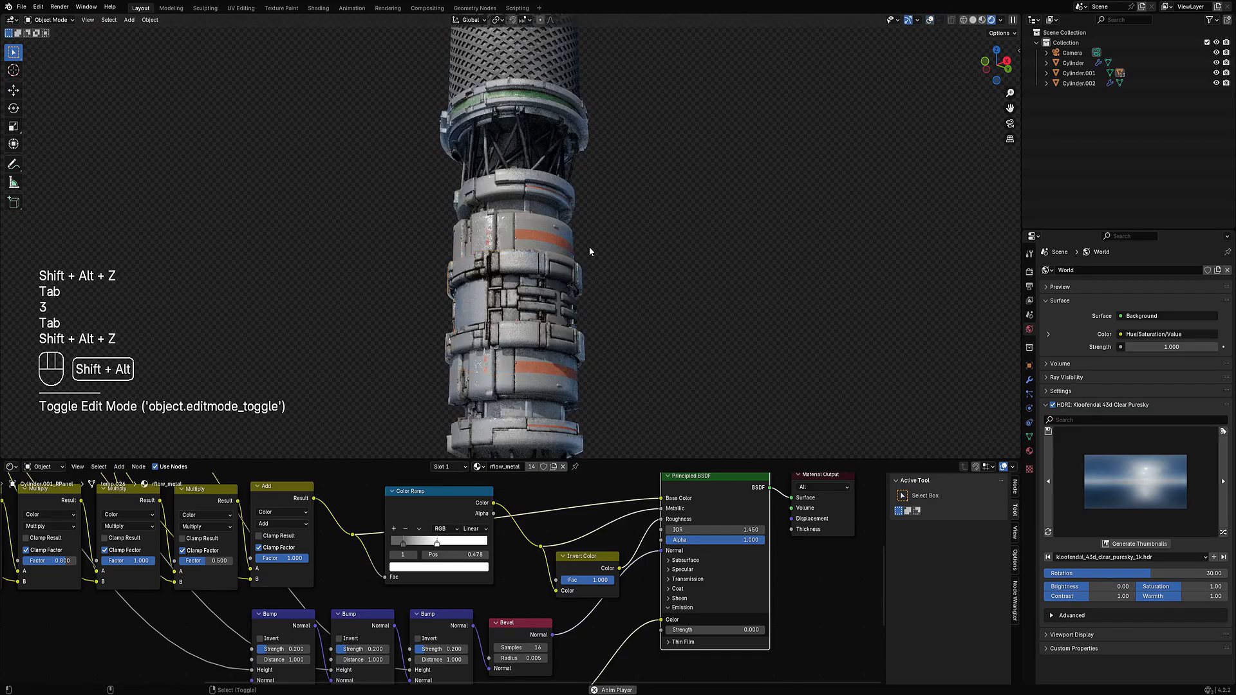
{"action": "key", "text": "ctrl+s"}
- Assign the lattice sleeve's rflow_metal.001 material to the solid cylinder inside it
{"action": "scroll", "coordinate": [589, 246], "scroll_direction": "down", "scroll_amount": 3}
{"action": "middle_click_drag", "start_coordinate": [590, 243], "coordinate": [624, 149]}
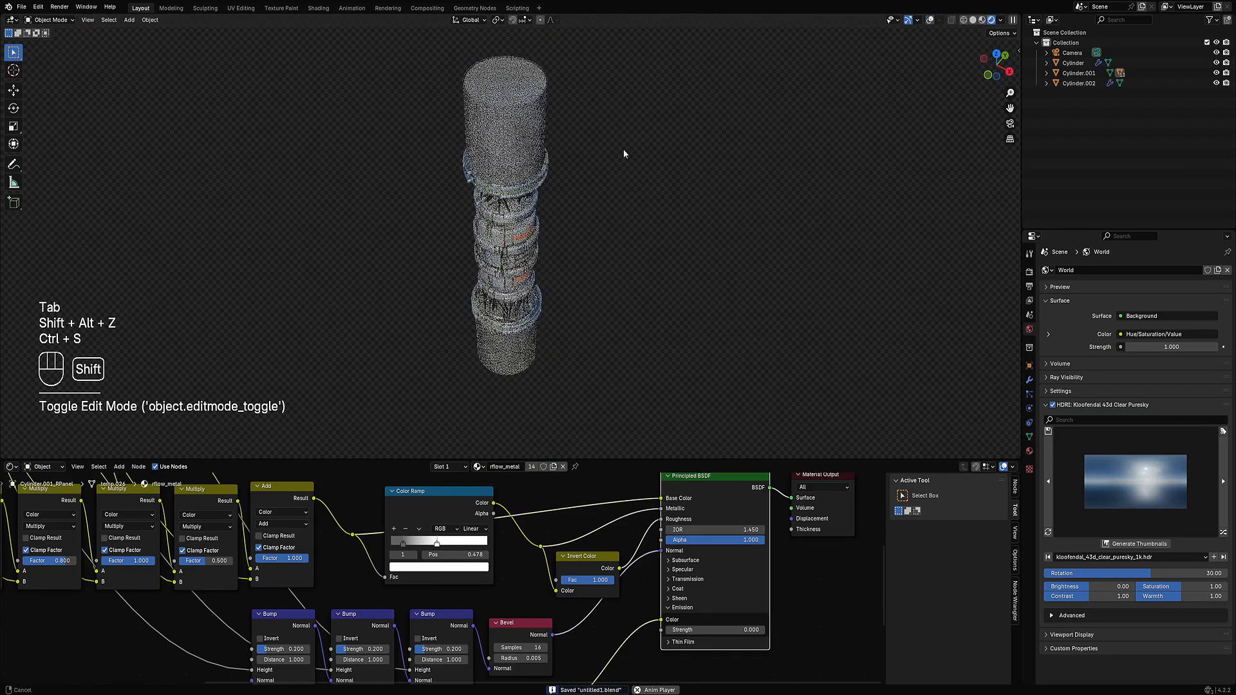
{"action": "scroll", "coordinate": [624, 149], "scroll_direction": "up", "scroll_amount": 3}
{"action": "left_click", "coordinate": [582, 223], "text": "alt+shift"}
{"action": "key", "text": "shift+alt+z"}
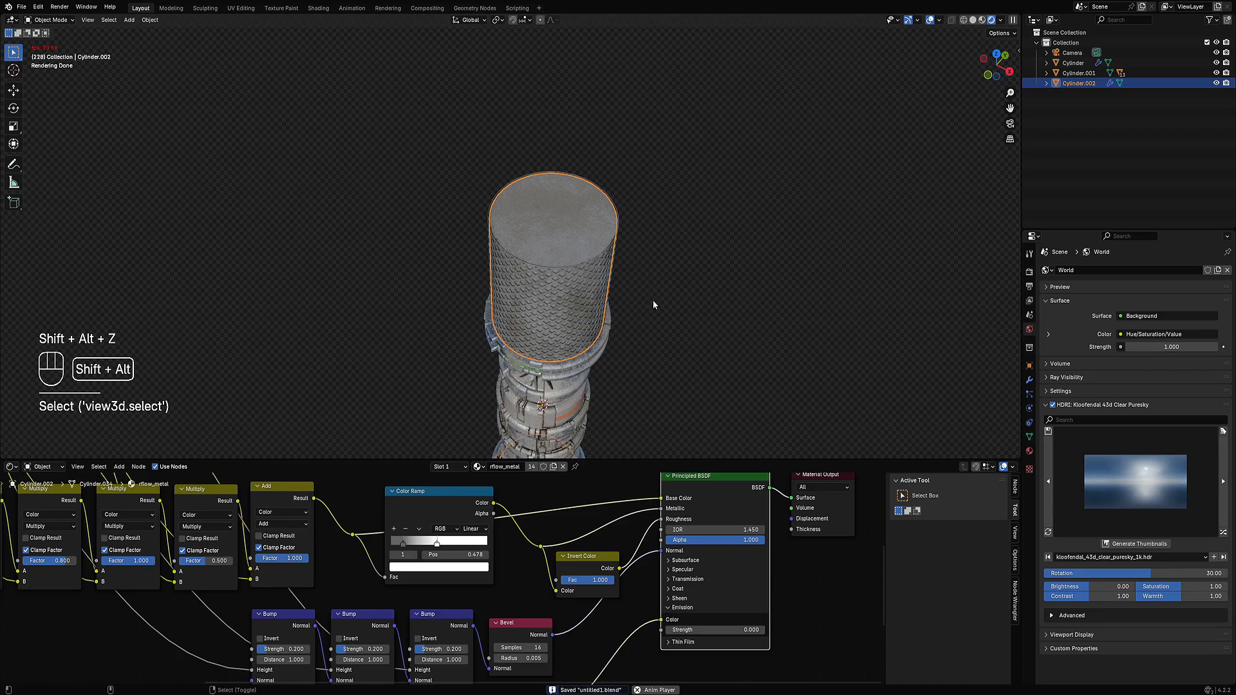
{"action": "scroll", "coordinate": [653, 302], "scroll_direction": "up", "scroll_amount": 2}
{"action": "left_click", "coordinate": [585, 296]}
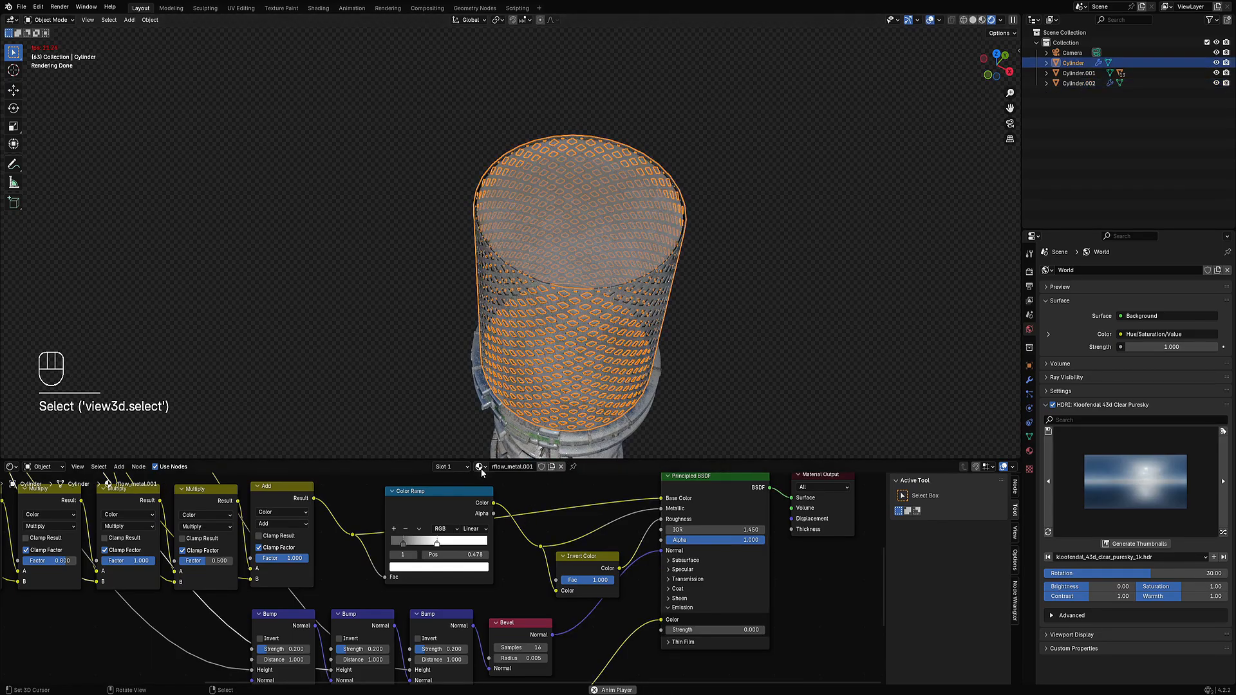
{"action": "left_click_drag", "start_coordinate": [612, 205], "coordinate": [612, 202]}
{"action": "scroll", "coordinate": [654, 214], "scroll_direction": "down", "scroll_amount": 3}
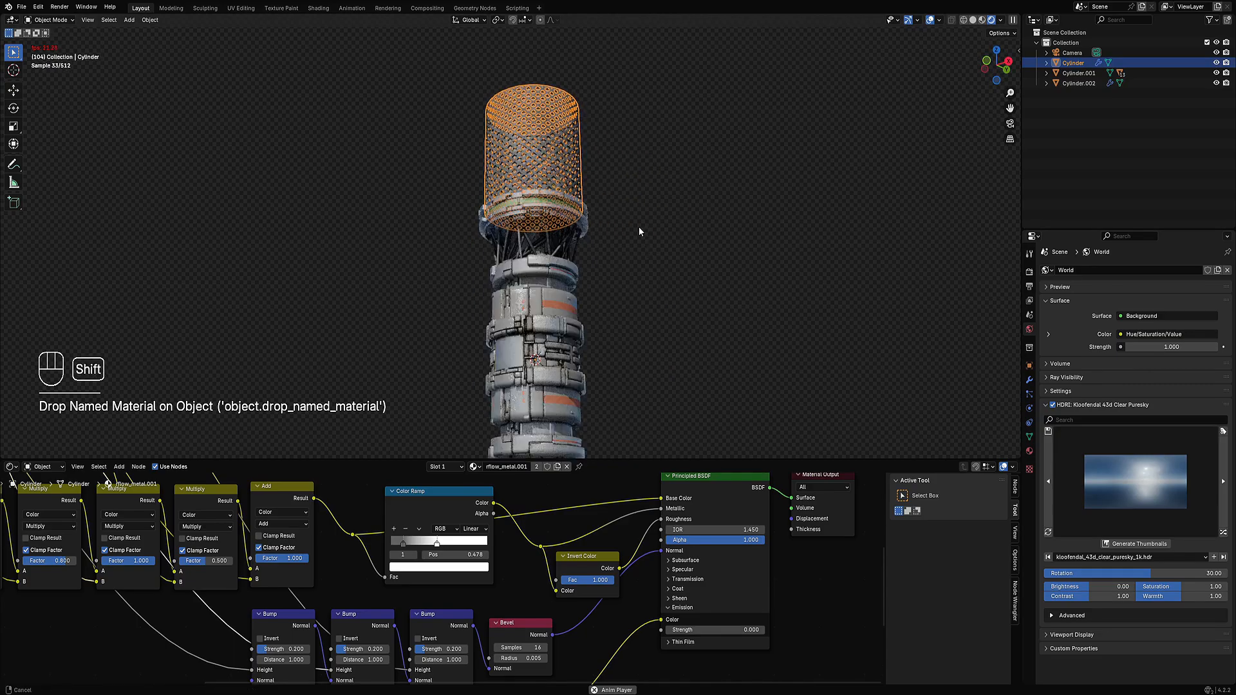
- Save the file and set the emission Strength of the orange-striped panels' rflow_metal material to 20
{"action": "scroll", "coordinate": [638, 227], "scroll_direction": "up", "scroll_amount": 2}
{"action": "key", "text": "Tab"}
{"action": "left_click", "coordinate": [586, 265]}
{"action": "key", "text": "Tab"}
{"action": "middle_click", "coordinate": [586, 266], "text": "alt"}
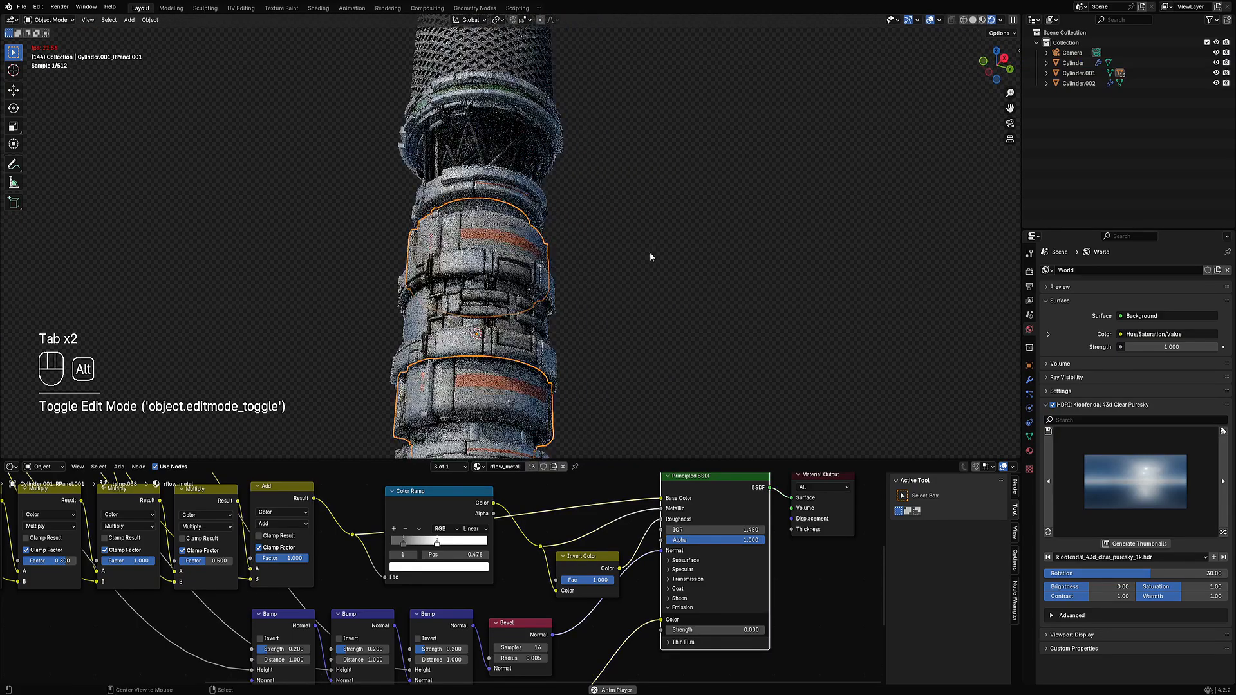
{"action": "key", "text": "shift+alt+z"}
{"action": "key", "text": "ctrl+s"}
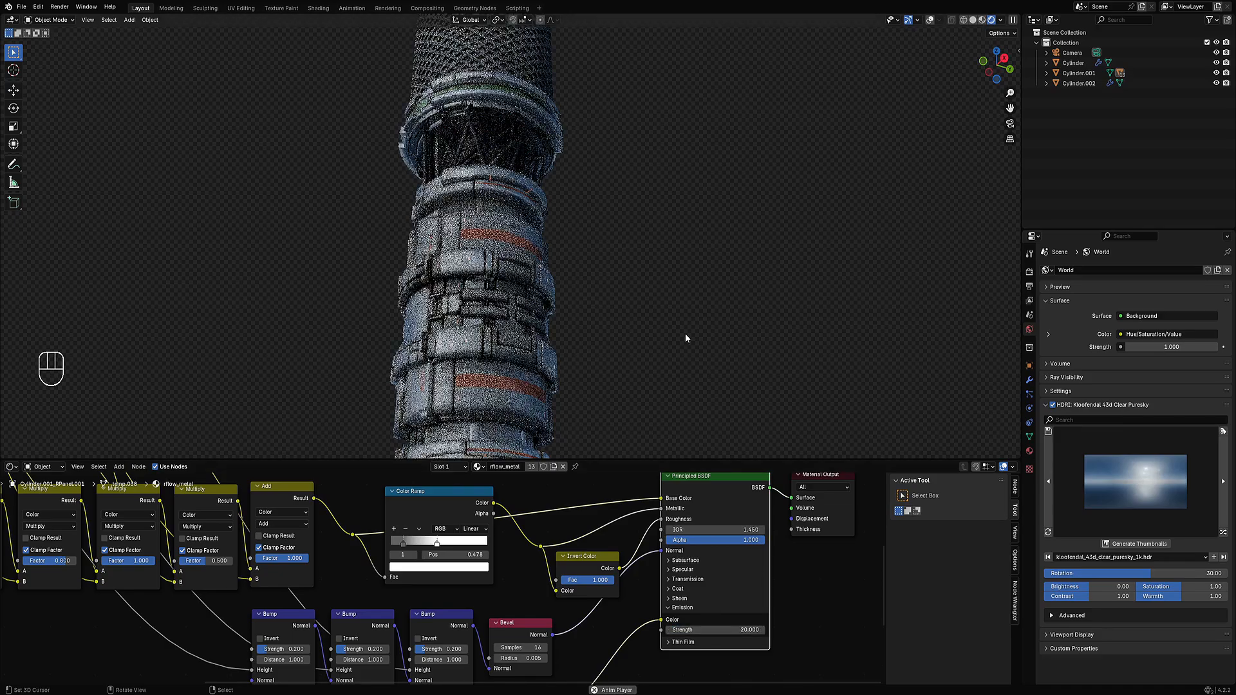
- Reduce the saturation of the Lights_UV node's orange colour to 0.8
{"action": "middle_click_drag", "start_coordinate": [665, 328], "coordinate": [546, 292]}
{"action": "middle_click_drag", "start_coordinate": [601, 342], "coordinate": [607, 366]}
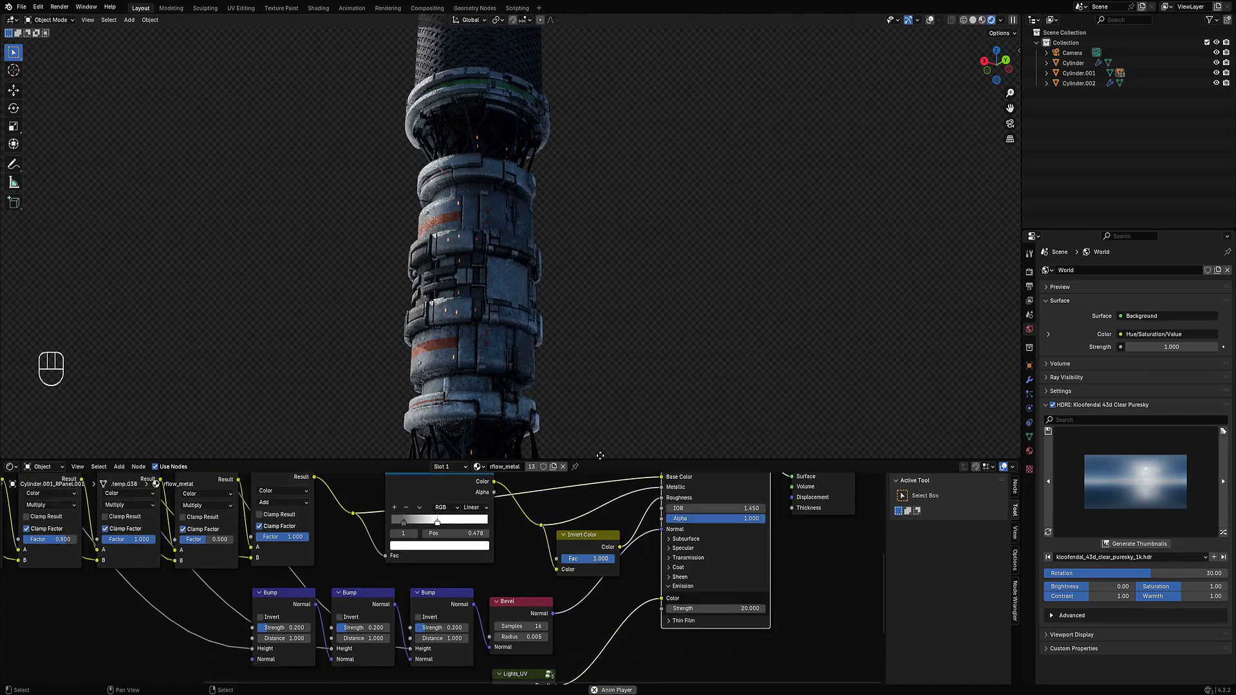
{"action": "scroll", "coordinate": [578, 562], "scroll_direction": "up", "scroll_amount": 6}
{"action": "left_click", "coordinate": [583, 553]}
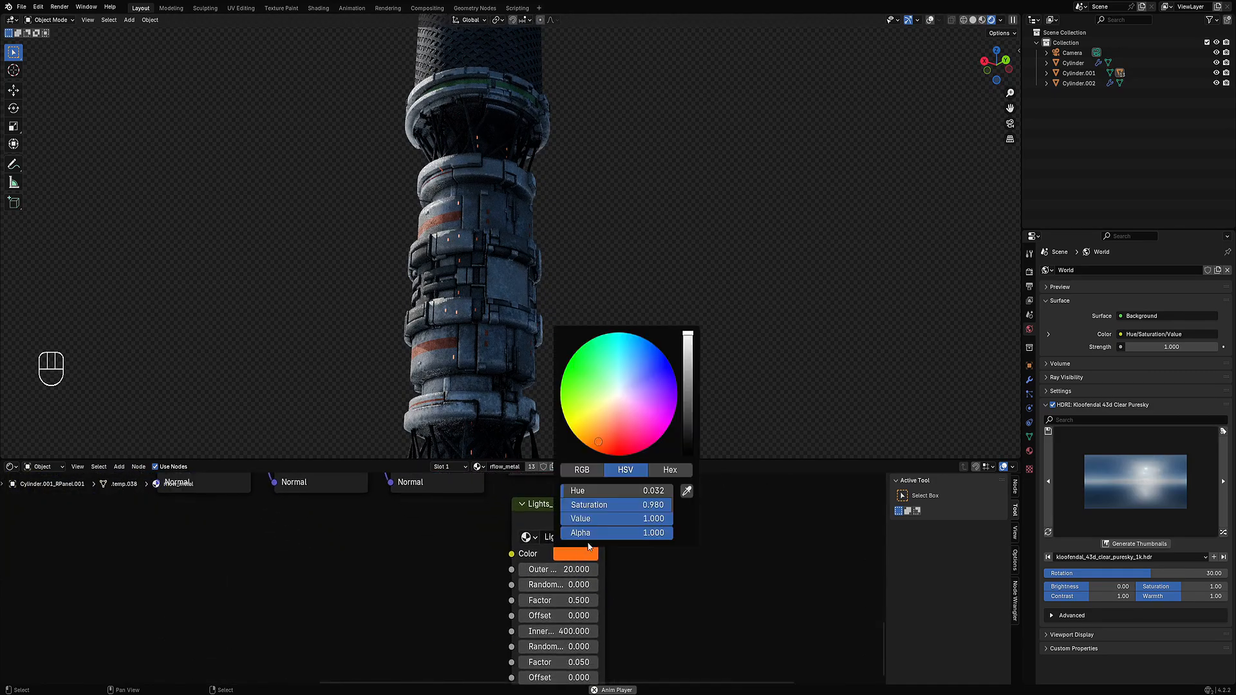
{"action": "left_click_drag", "start_coordinate": [663, 505], "coordinate": [650, 504], "text": "ctrl"}
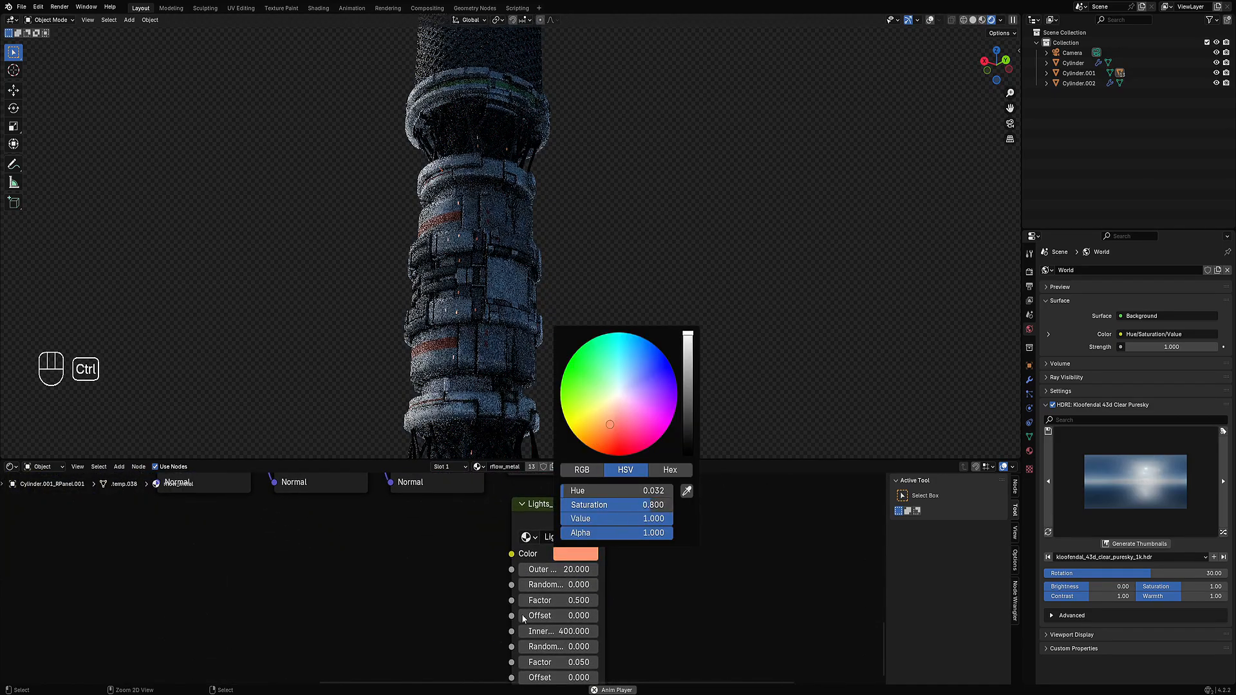
- Set the Lights_UV node's Inner value to 200 and the Offset beneath it to 1.2
{"action": "left_click", "coordinate": [548, 628]}
{"action": "type", "text": "200"}
{"action": "key", "text": "Return"}
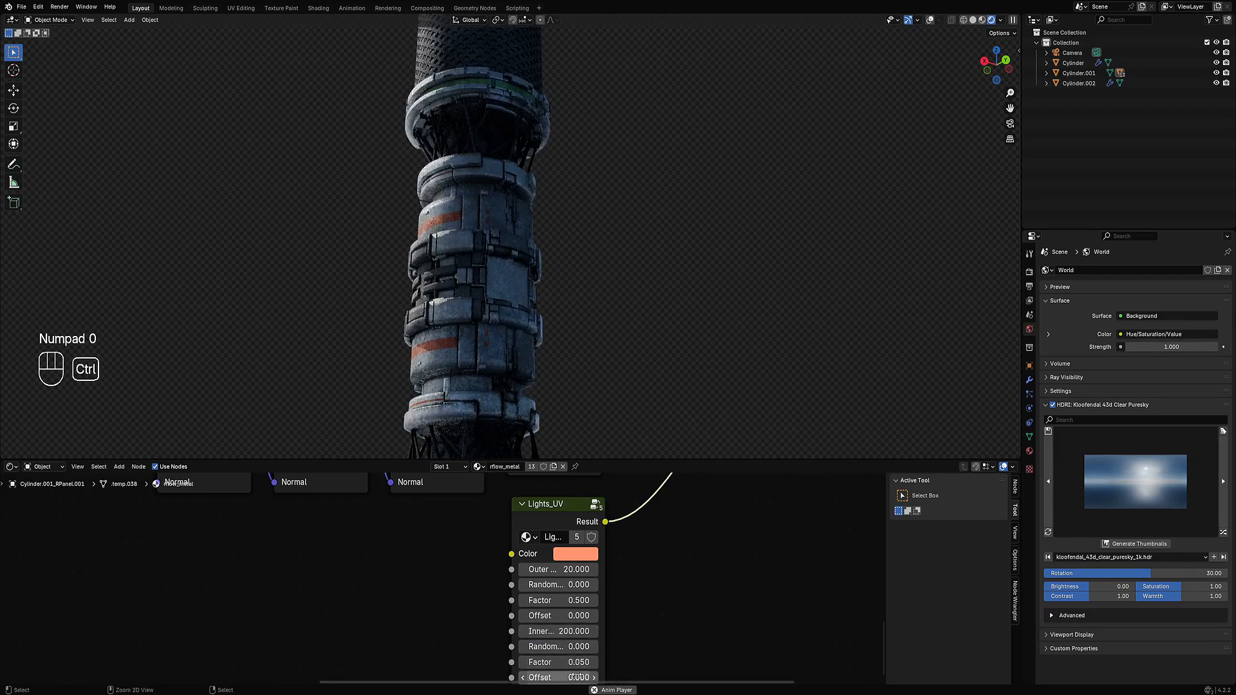
{"action": "scroll", "coordinate": [576, 676], "scroll_direction": "up", "scroll_amount": 6, "text": "ctrl"}
{"action": "scroll", "coordinate": [577, 677], "scroll_direction": "up", "scroll_amount": 6, "text": "ctrl"}
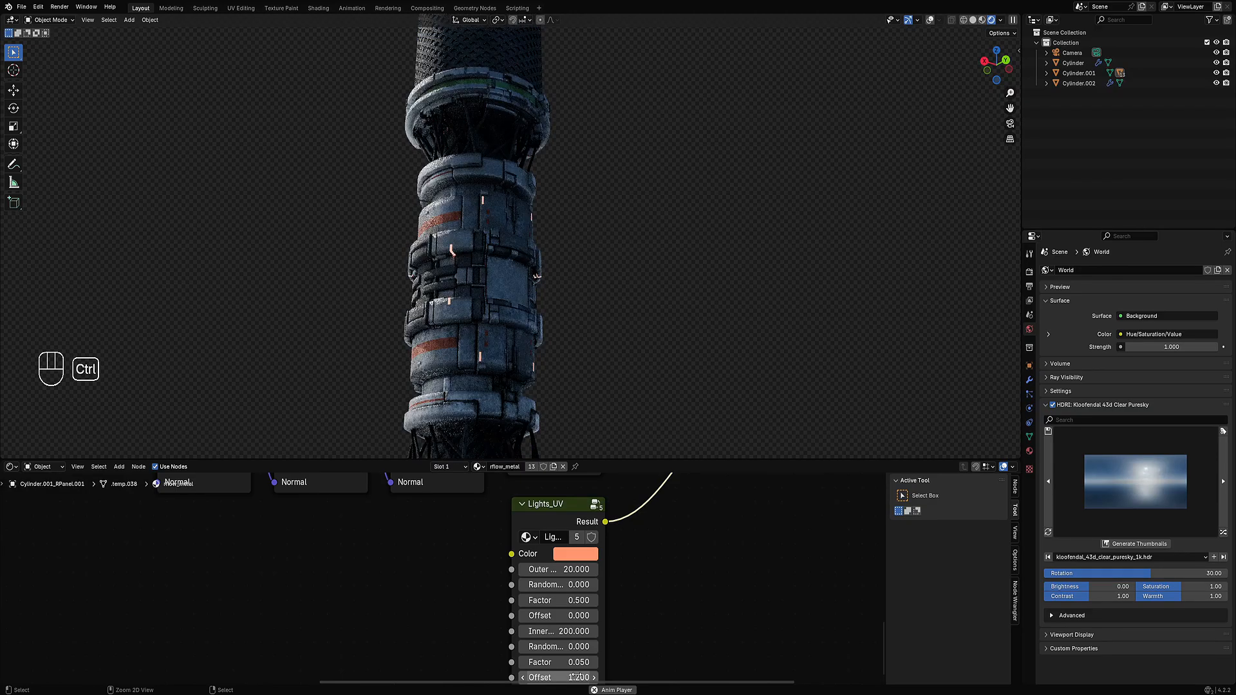
- Turn on the viewport overlays and inspect the orange-striped panel's full mesh selection in Edit Mode
{"action": "middle_click_drag", "start_coordinate": [535, 268], "coordinate": [560, 269]}
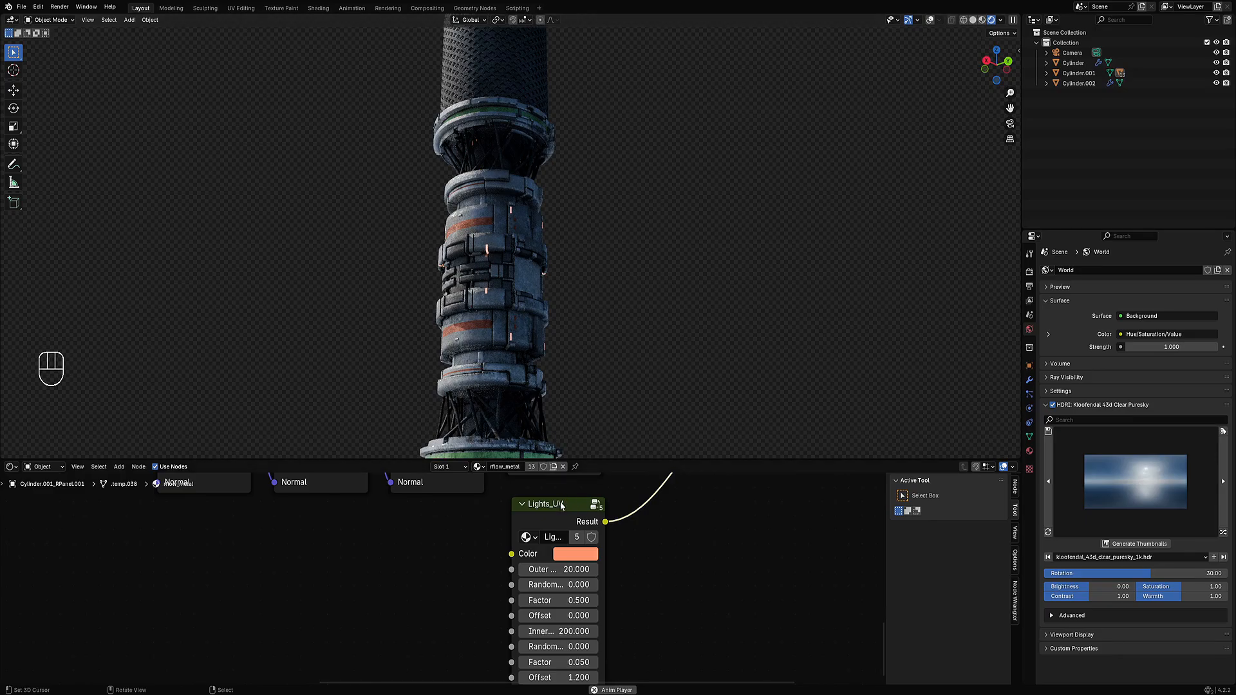
{"action": "key", "text": "Tab"}
{"action": "key", "text": "shift+alt+z"}
{"action": "key", "text": "a"}
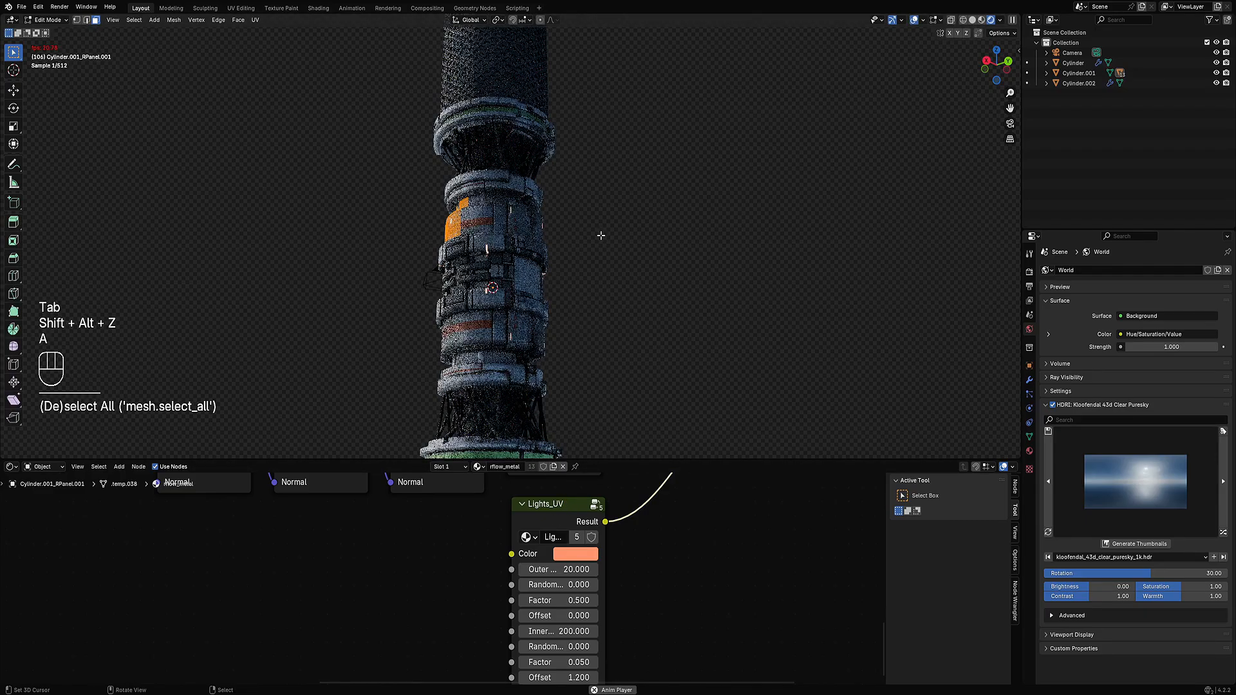
{"action": "middle_click_drag", "start_coordinate": [602, 296], "coordinate": [660, 249]}
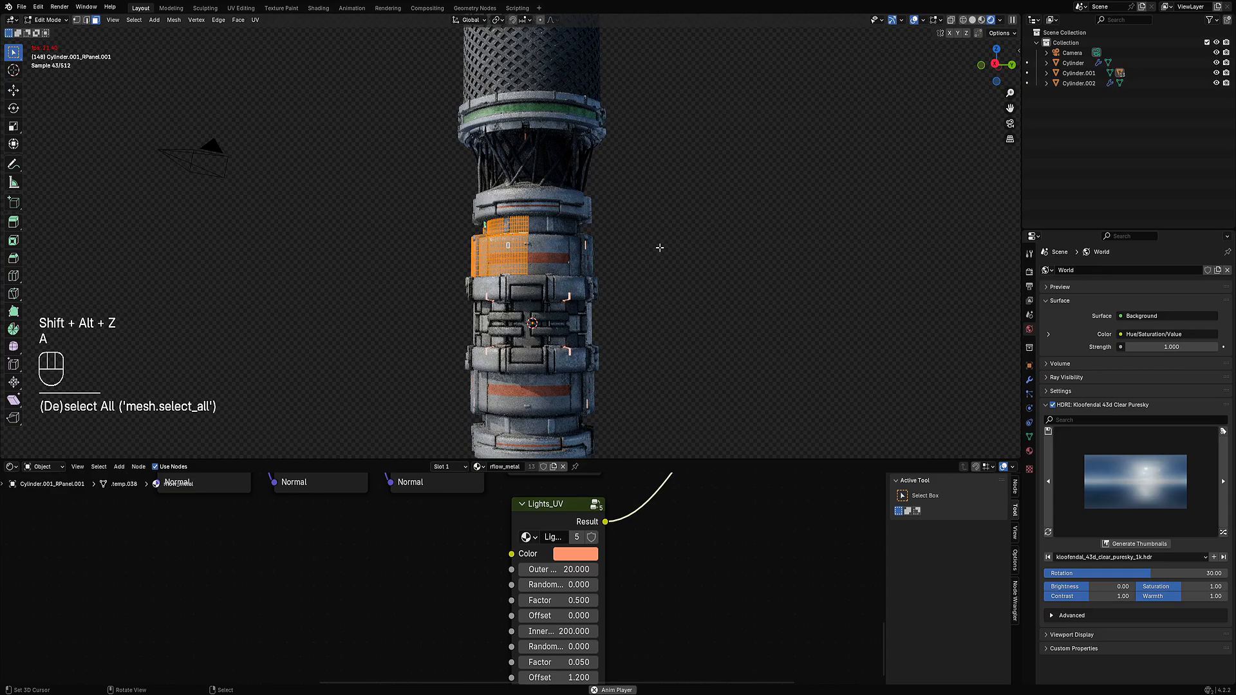
{"action": "key", "text": "Tab"}
- Hide the cables, the lattice sleeve and the inner cylinder so only the panel objects remain
{"action": "left_click", "coordinate": [568, 214], "text": "shift"}
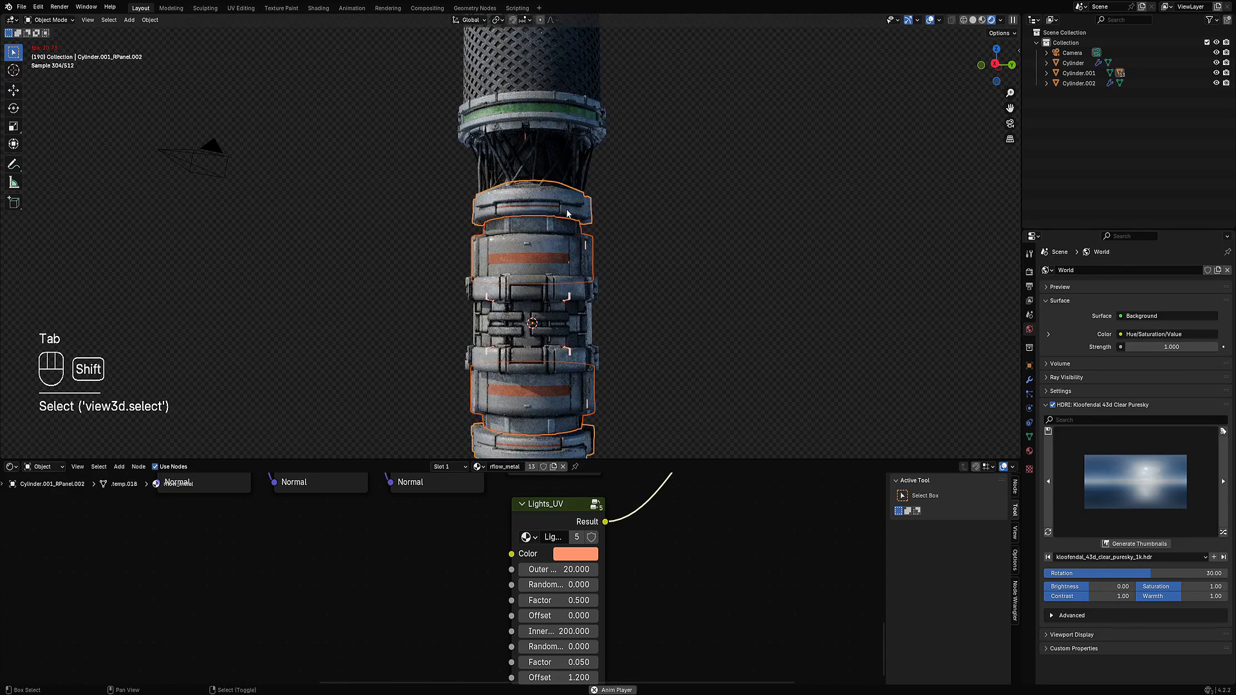
{"action": "key", "text": "shift+g"}
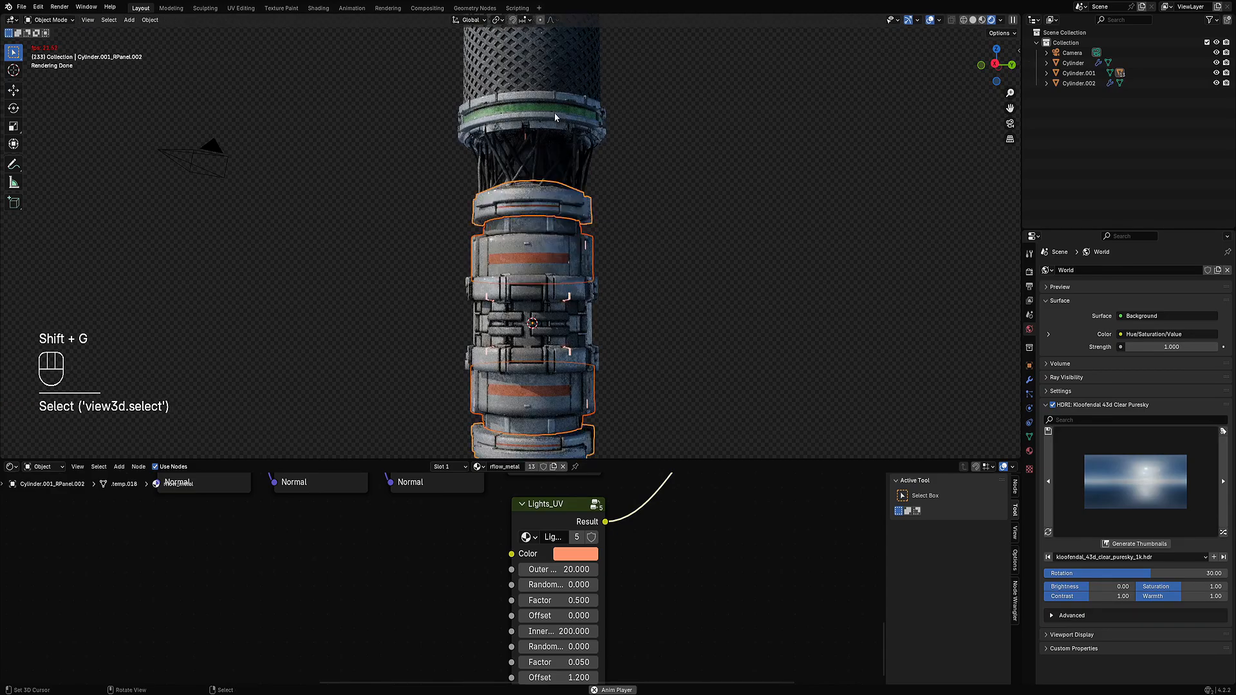
{"action": "left_click", "coordinate": [555, 116], "text": "shift"}
{"action": "left_click", "coordinate": [561, 165]}
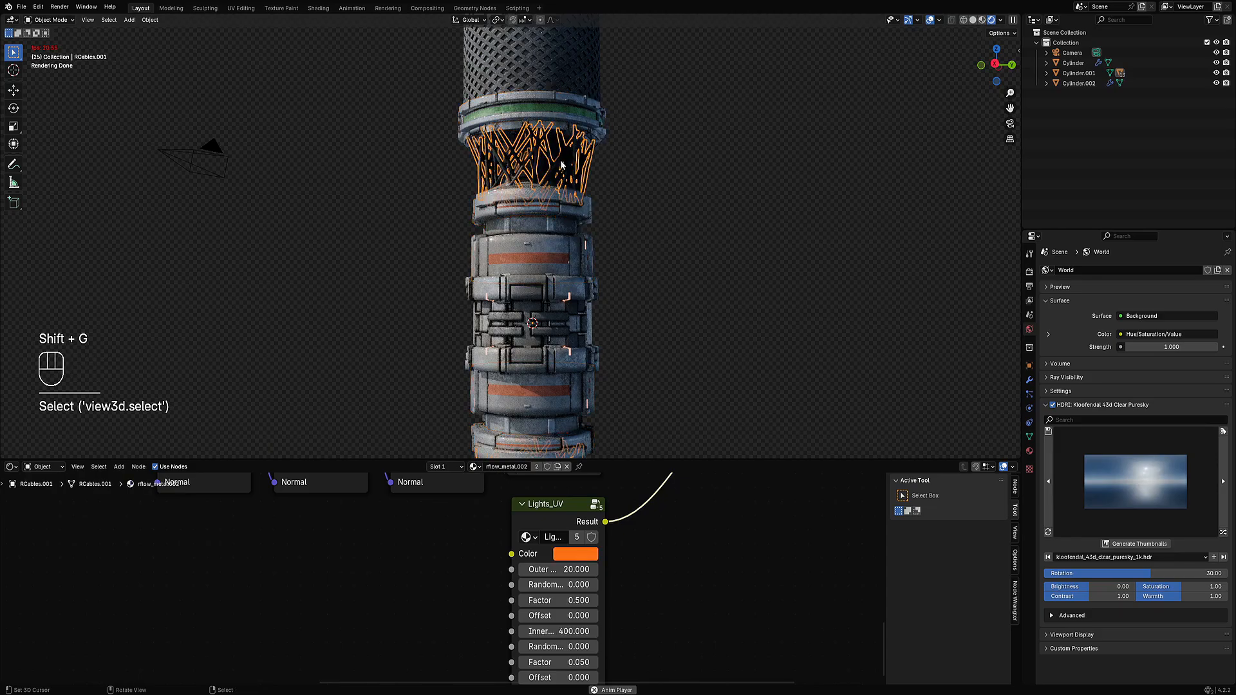
{"action": "key", "text": "h"}
{"action": "key", "text": "h"}
{"action": "key", "text": "h"}
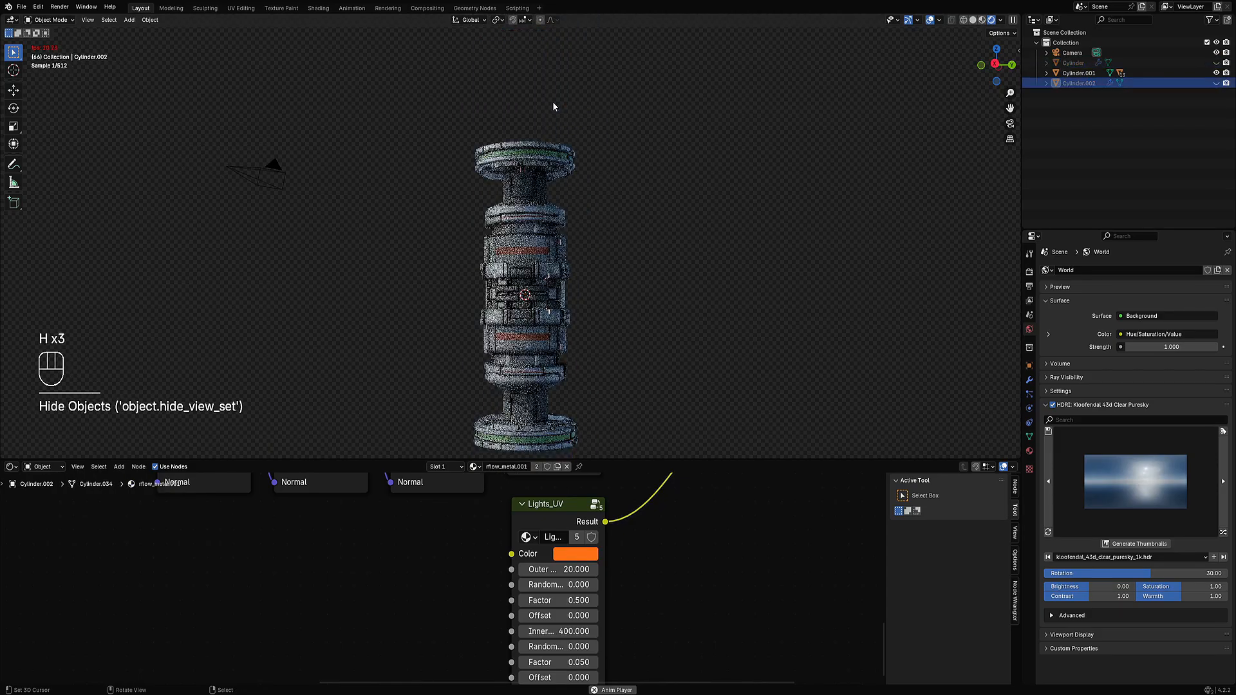
- Unwrap the whole meshes of all the panel objects with Smart UV Project and unhide the hidden objects
{"action": "left_click", "coordinate": [557, 158]}
{"action": "key", "text": "shift+g"}
{"action": "left_click", "coordinate": [556, 159]}
{"action": "key", "text": "Tab"}
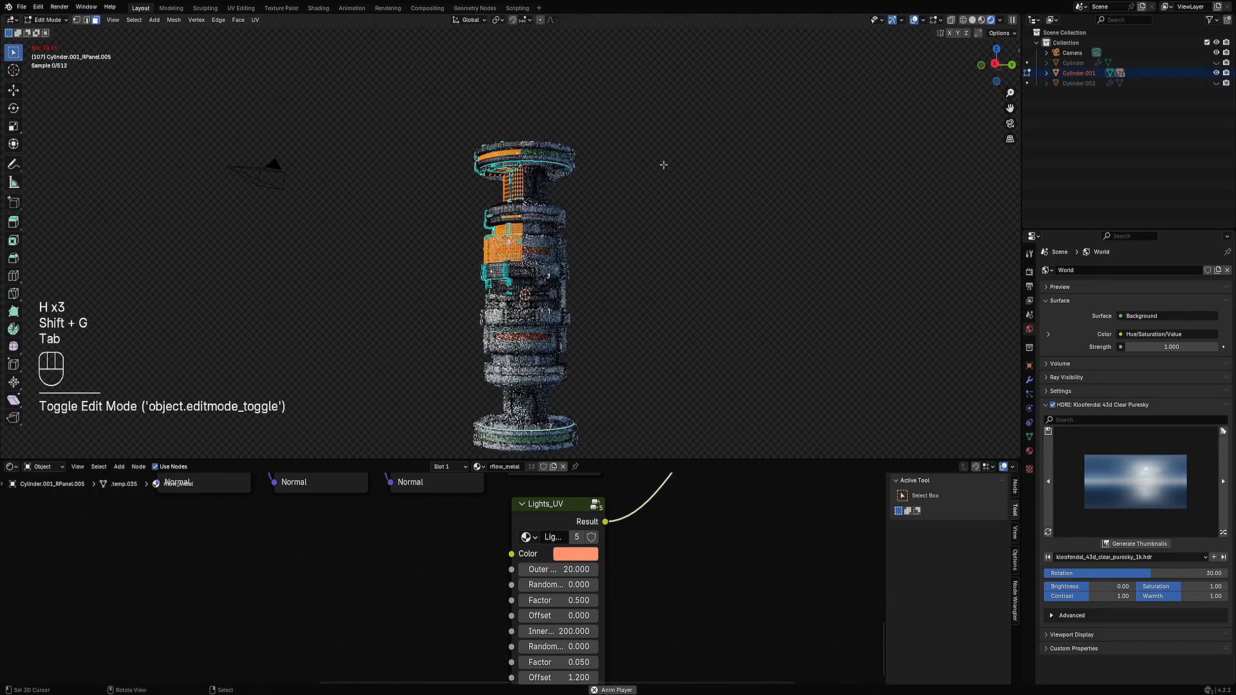
{"action": "key", "text": "a"}
{"action": "key", "text": "u"}
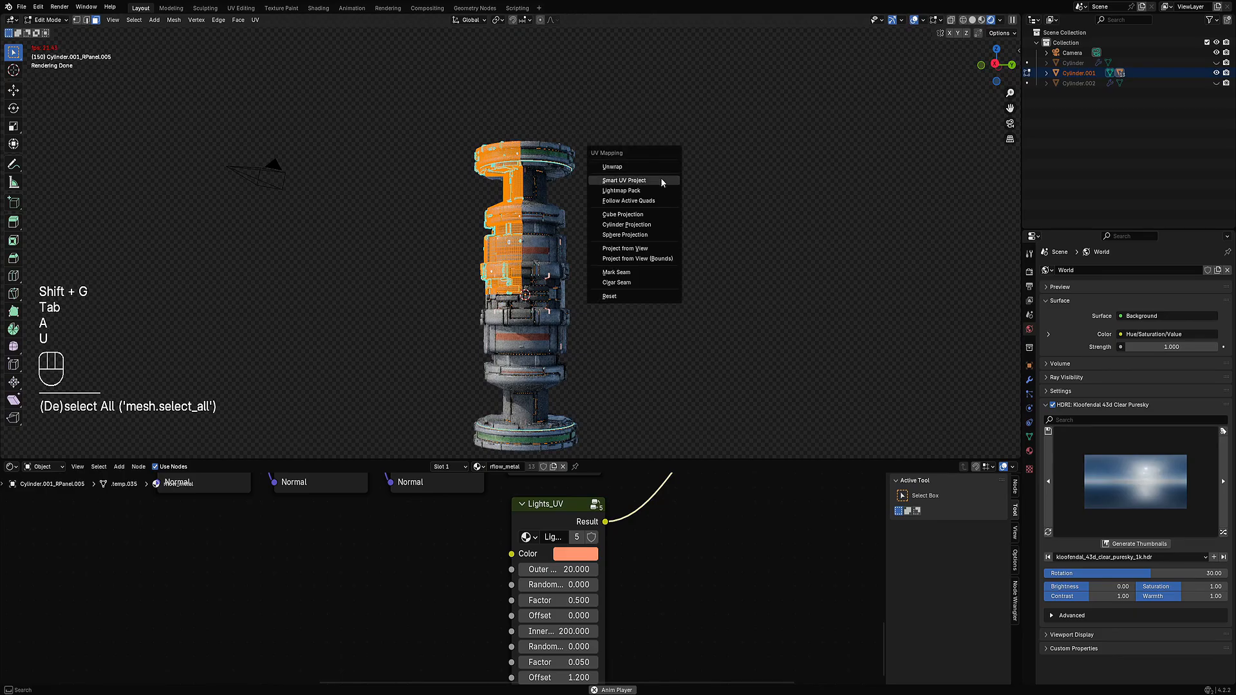
{"action": "left_click", "coordinate": [663, 182]}
{"action": "left_click", "coordinate": [657, 275]}
{"action": "key", "text": "Tab"}
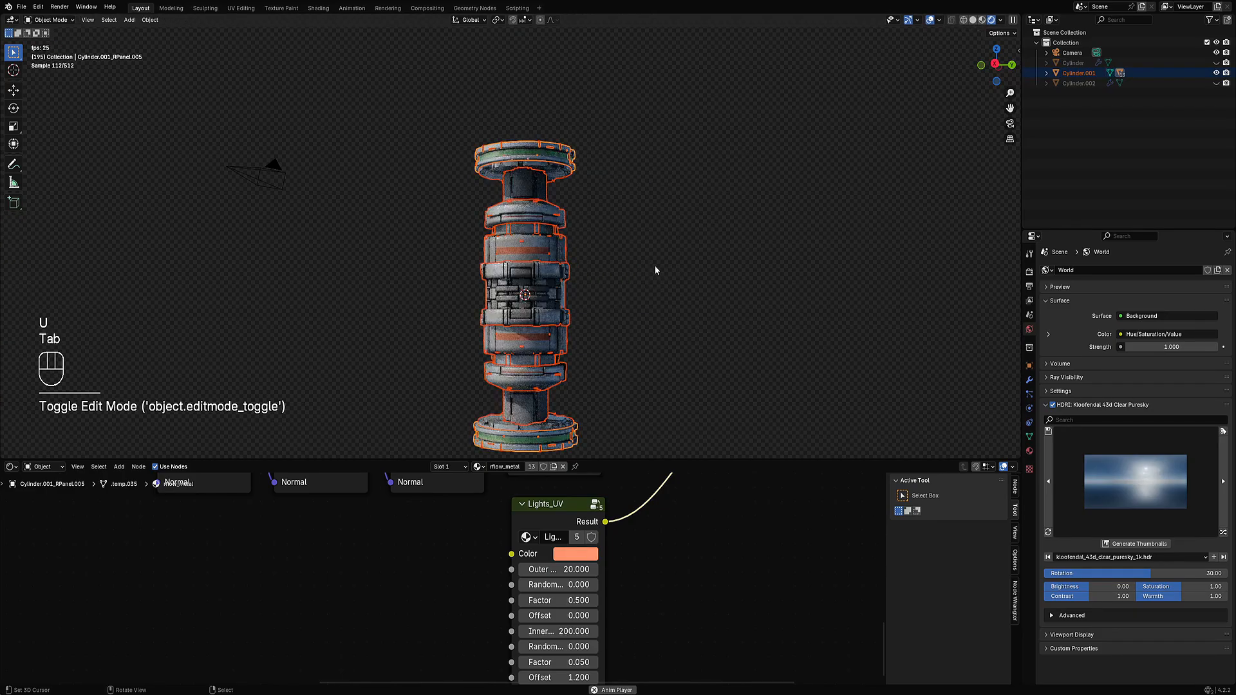
{"action": "key", "text": "alt+h"}
{"action": "key", "text": "alt+a"}
- Raise the last Offset value of the Lights_UV node to 2.9
{"action": "middle_click_drag", "start_coordinate": [665, 306], "coordinate": [662, 433]}
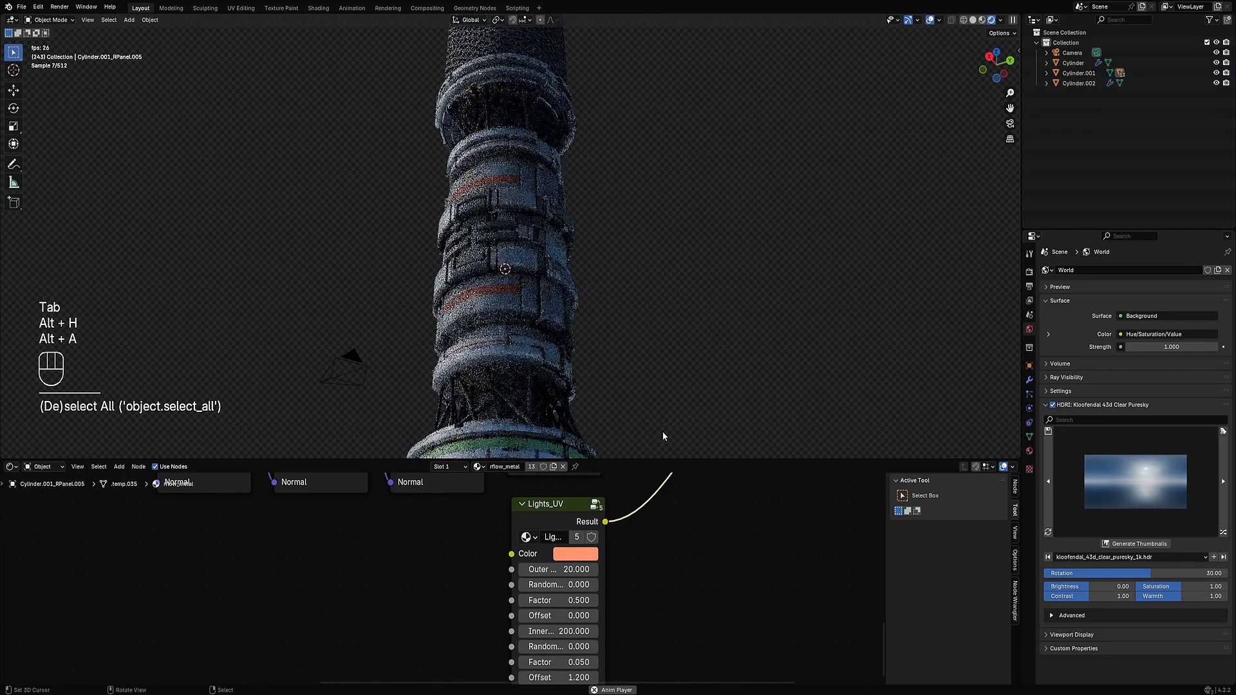
{"action": "scroll", "coordinate": [662, 433], "scroll_direction": "down", "scroll_amount": 2}
{"action": "scroll", "coordinate": [643, 597], "scroll_direction": "up", "scroll_amount": 1}
{"action": "middle_click_drag", "start_coordinate": [579, 226], "coordinate": [599, 258]}
{"action": "middle_click_drag", "start_coordinate": [677, 634], "coordinate": [594, 472]}
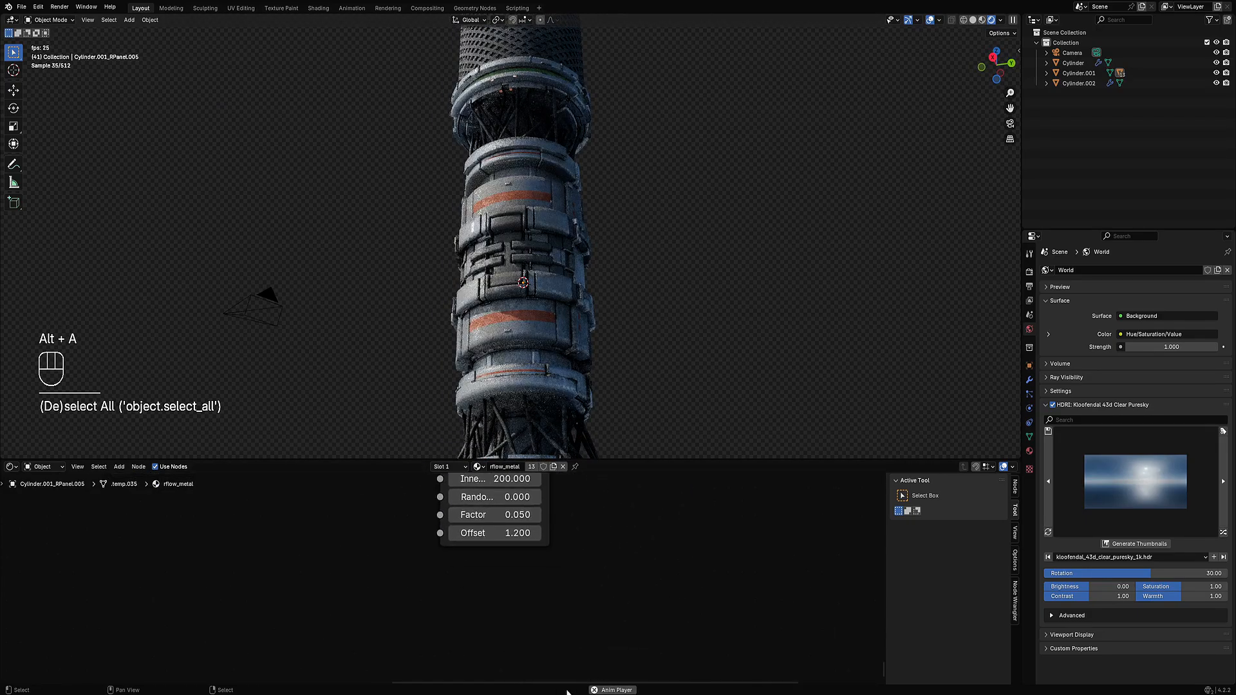
{"action": "middle_click_drag", "start_coordinate": [509, 533], "coordinate": [515, 566]}
{"action": "scroll", "coordinate": [515, 566], "scroll_direction": "up", "scroll_amount": 7, "text": "ctrl"}
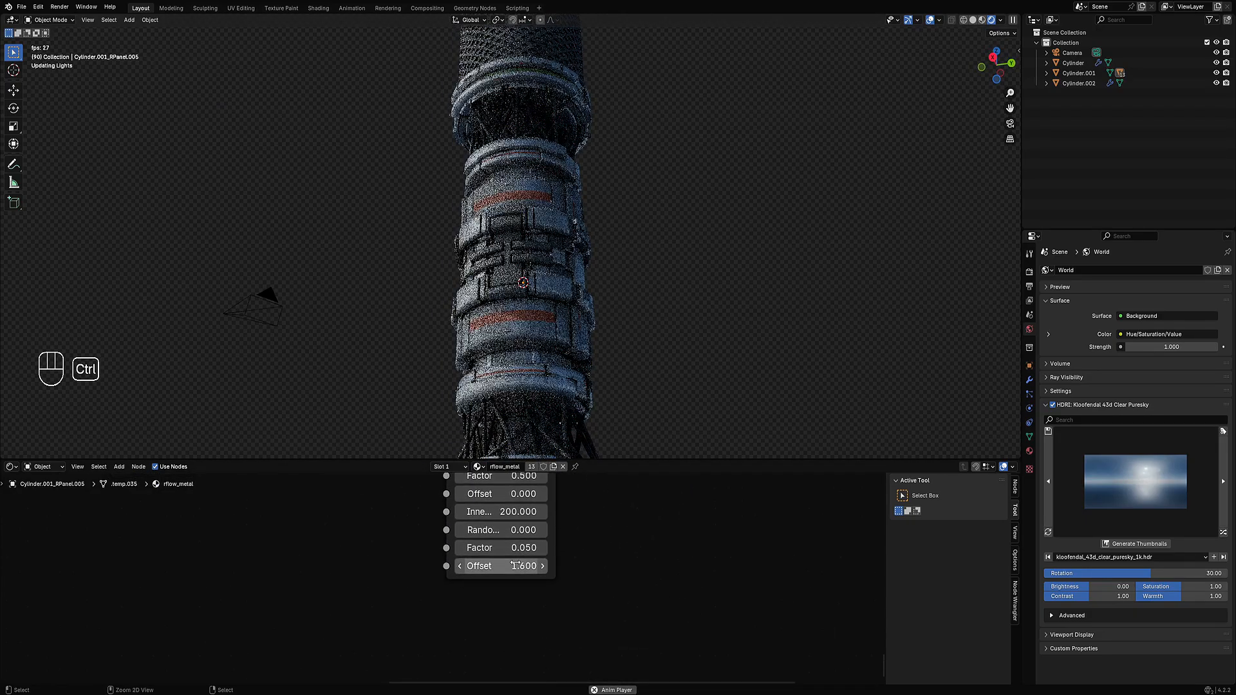
{"action": "middle_click_drag", "start_coordinate": [670, 289], "coordinate": [723, 276]}
{"action": "scroll", "coordinate": [518, 566], "scroll_direction": "up", "scroll_amount": 4, "text": "ctrl"}
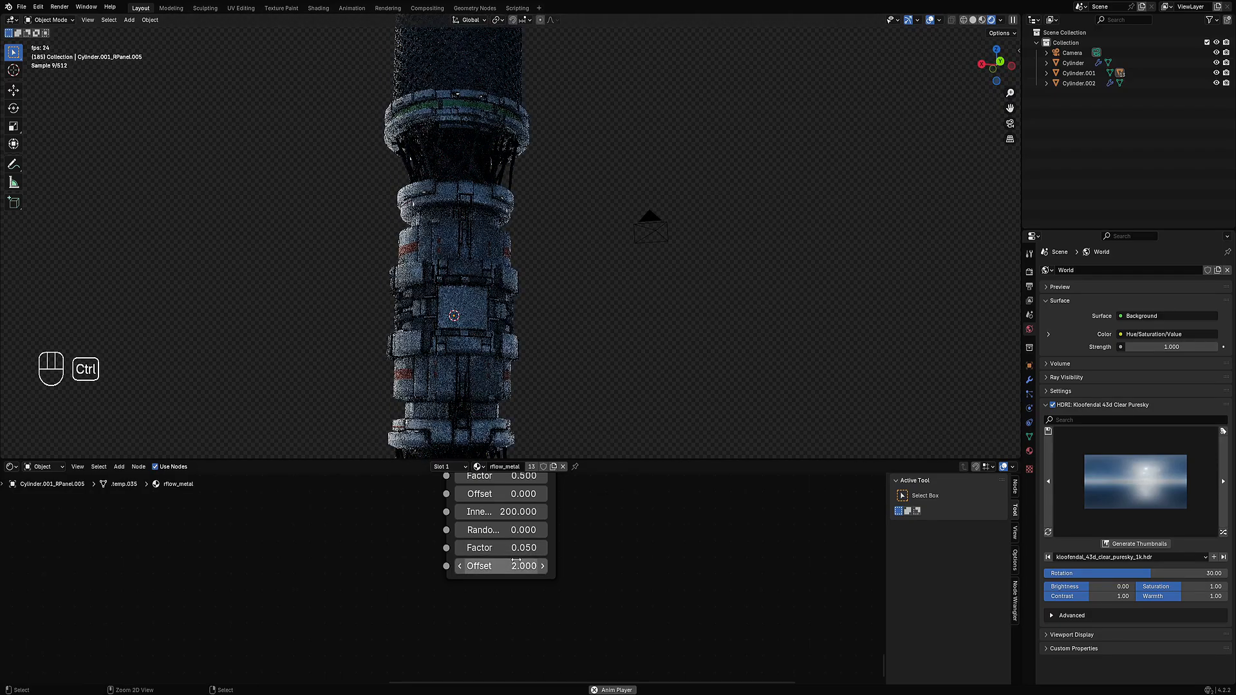
{"action": "scroll", "coordinate": [518, 565], "scroll_direction": "up", "scroll_amount": 7, "text": "ctrl"}
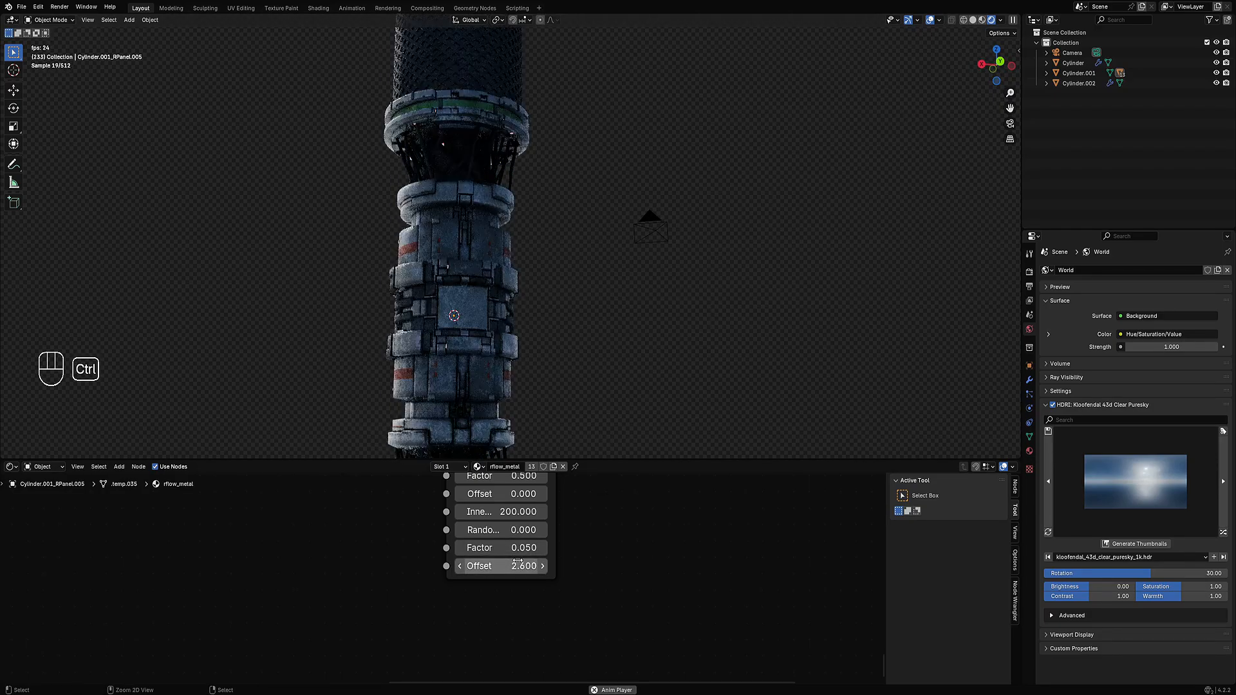
{"action": "scroll", "coordinate": [519, 564], "scroll_direction": "down", "scroll_amount": 3, "text": "ctrl"}
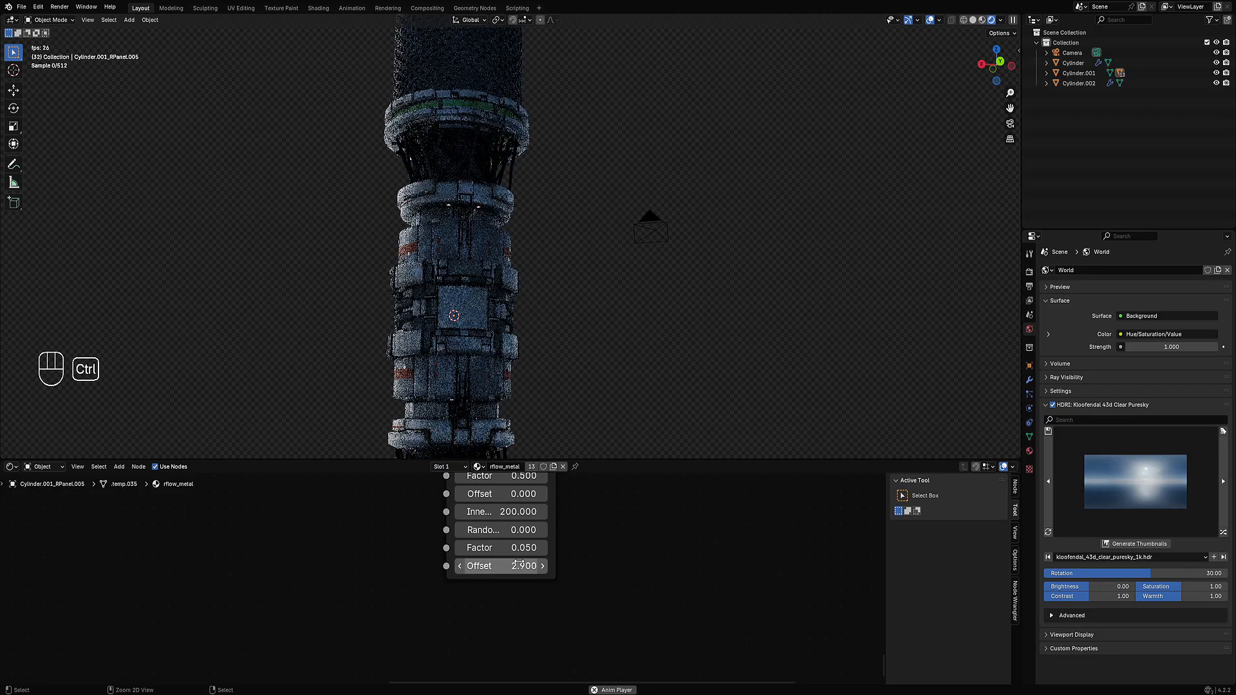
- Set the Lights_UV node's last Offset to 3.3 and save the file
{"action": "middle_click_drag", "start_coordinate": [525, 387], "coordinate": [659, 271]}
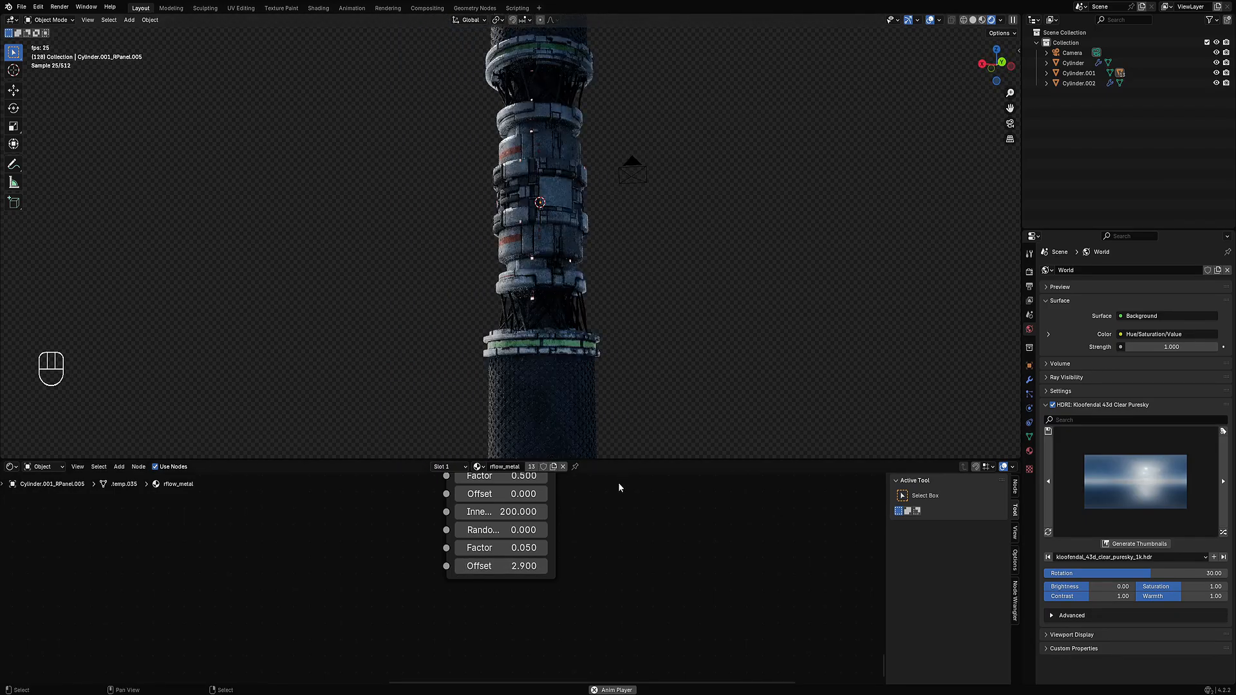
{"action": "scroll", "coordinate": [515, 567], "scroll_direction": "up", "scroll_amount": 5, "text": "ctrl"}
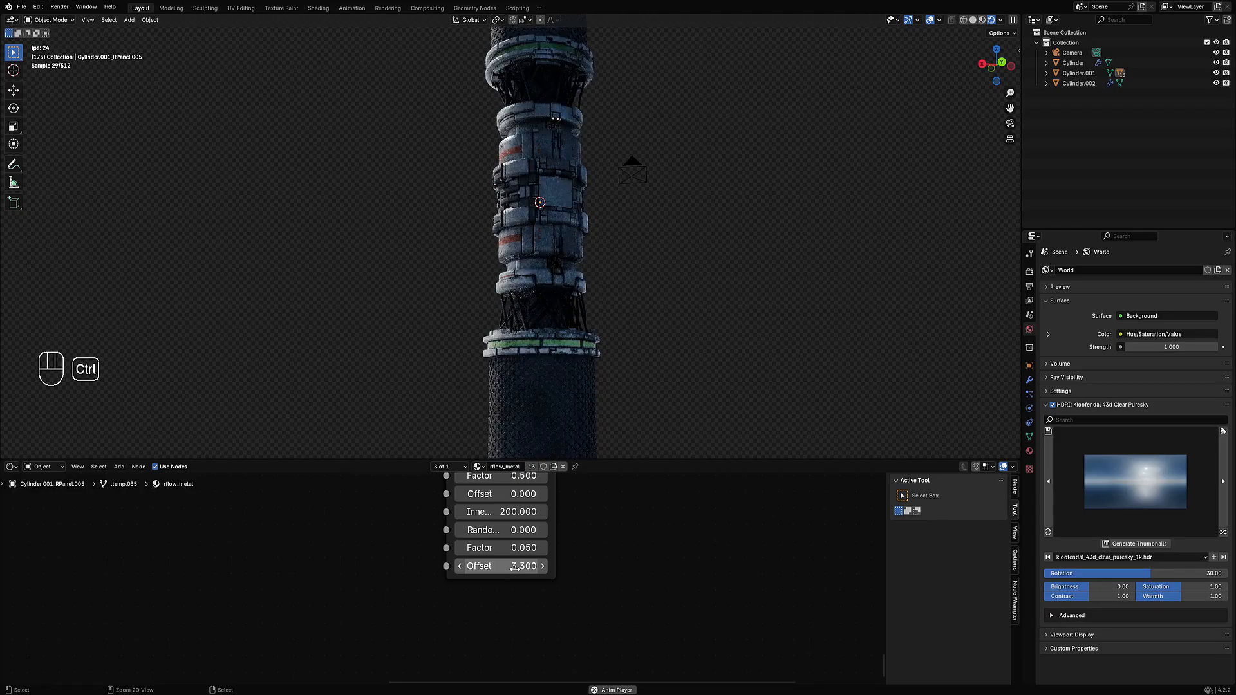
{"action": "scroll", "coordinate": [514, 567], "scroll_direction": "down", "scroll_amount": 2, "text": "ctrl"}
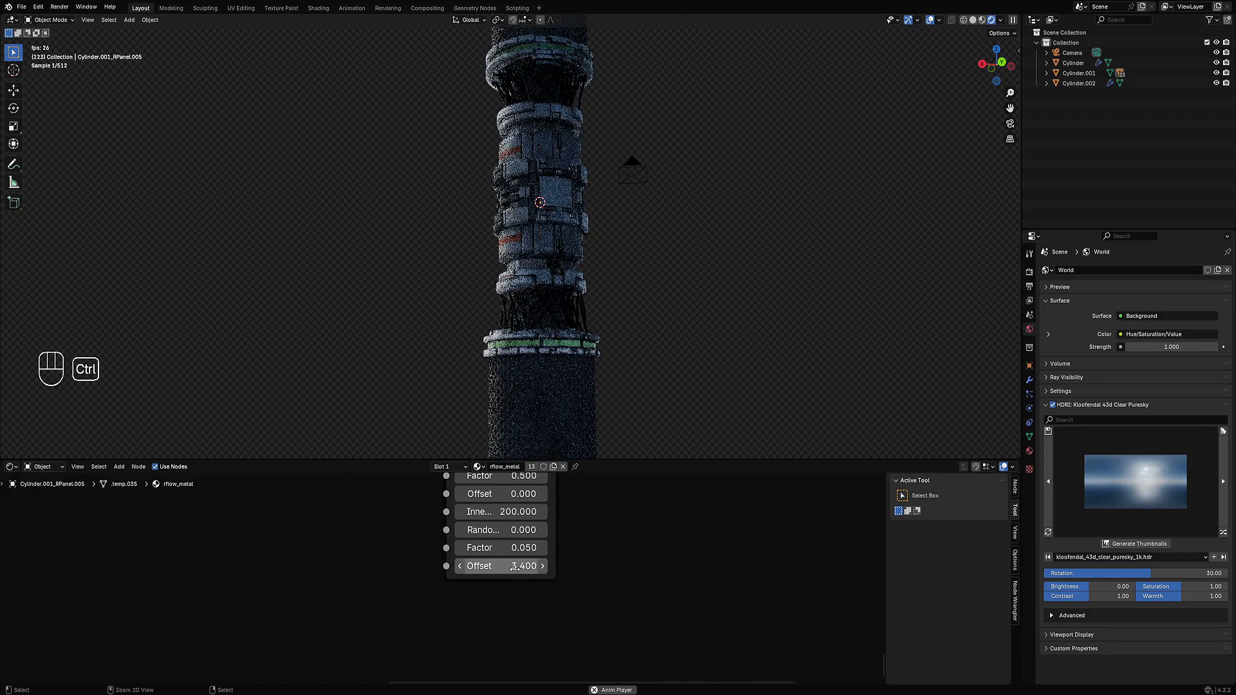
{"action": "middle_click_drag", "start_coordinate": [571, 278], "coordinate": [609, 189]}
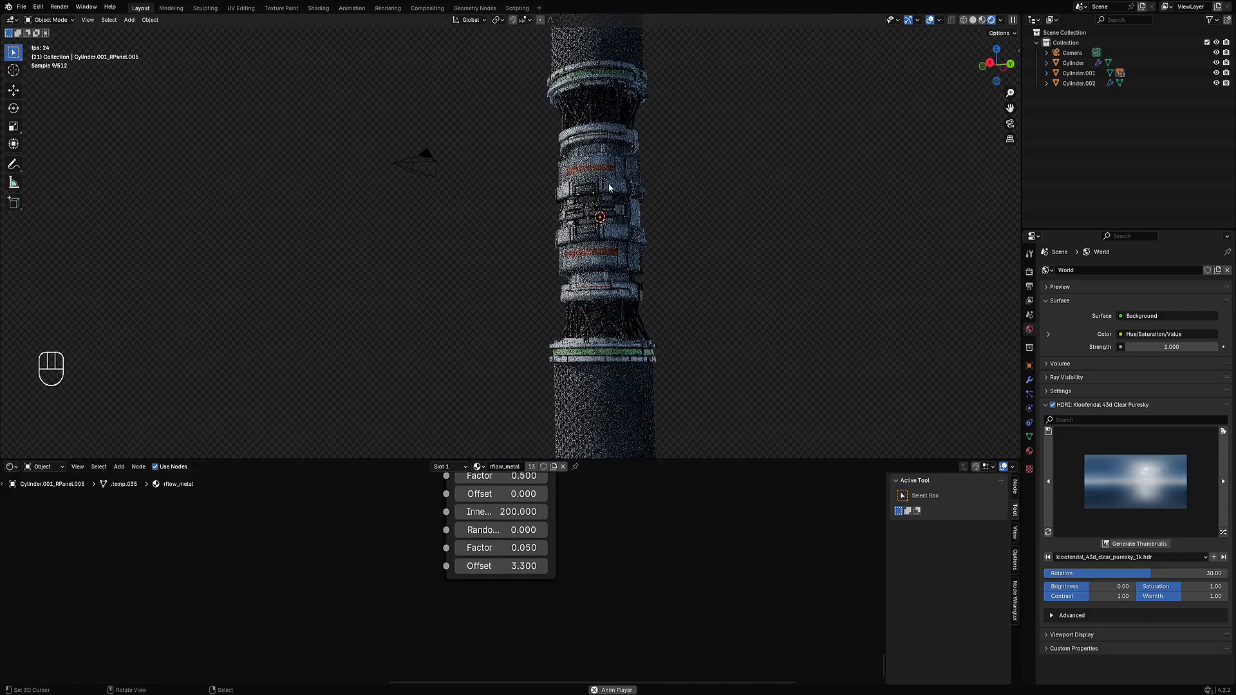
{"action": "middle_click_drag", "start_coordinate": [663, 222], "coordinate": [613, 260], "text": "shift"}
{"action": "scroll", "coordinate": [641, 239], "scroll_direction": "up", "scroll_amount": 2}
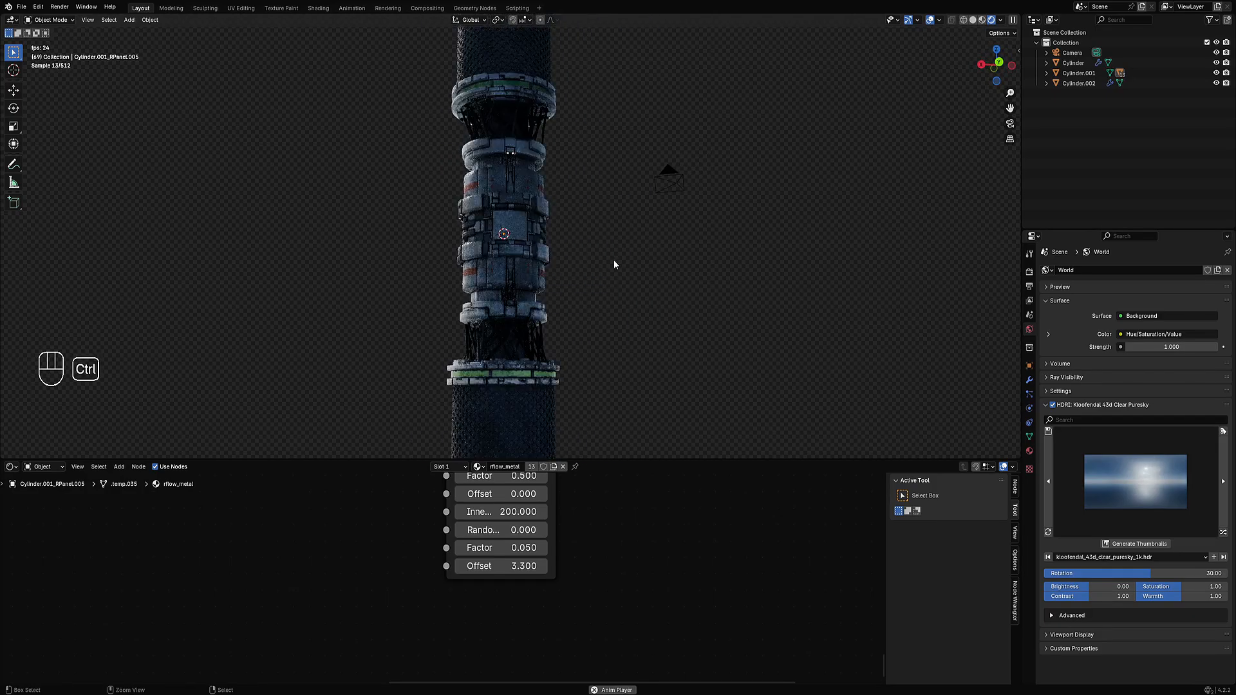
{"action": "key", "text": "ctrl+s"}
- Duplicate the Add mix node and insert it between the Lights_UV node and the Principled BSDF's emission color
{"action": "scroll", "coordinate": [608, 636], "scroll_direction": "down", "scroll_amount": 7}
{"action": "middle_click_drag", "start_coordinate": [676, 620], "coordinate": [577, 527]}
{"action": "middle_click_drag", "start_coordinate": [456, 609], "coordinate": [483, 574]}
{"action": "scroll", "coordinate": [482, 575], "scroll_direction": "up", "scroll_amount": 3}
{"action": "scroll", "coordinate": [442, 590], "scroll_direction": "down", "scroll_amount": 7}
{"action": "middle_click_drag", "start_coordinate": [423, 534], "coordinate": [458, 619]}
{"action": "left_click", "coordinate": [259, 510]}
{"action": "key", "text": "shift+d"}
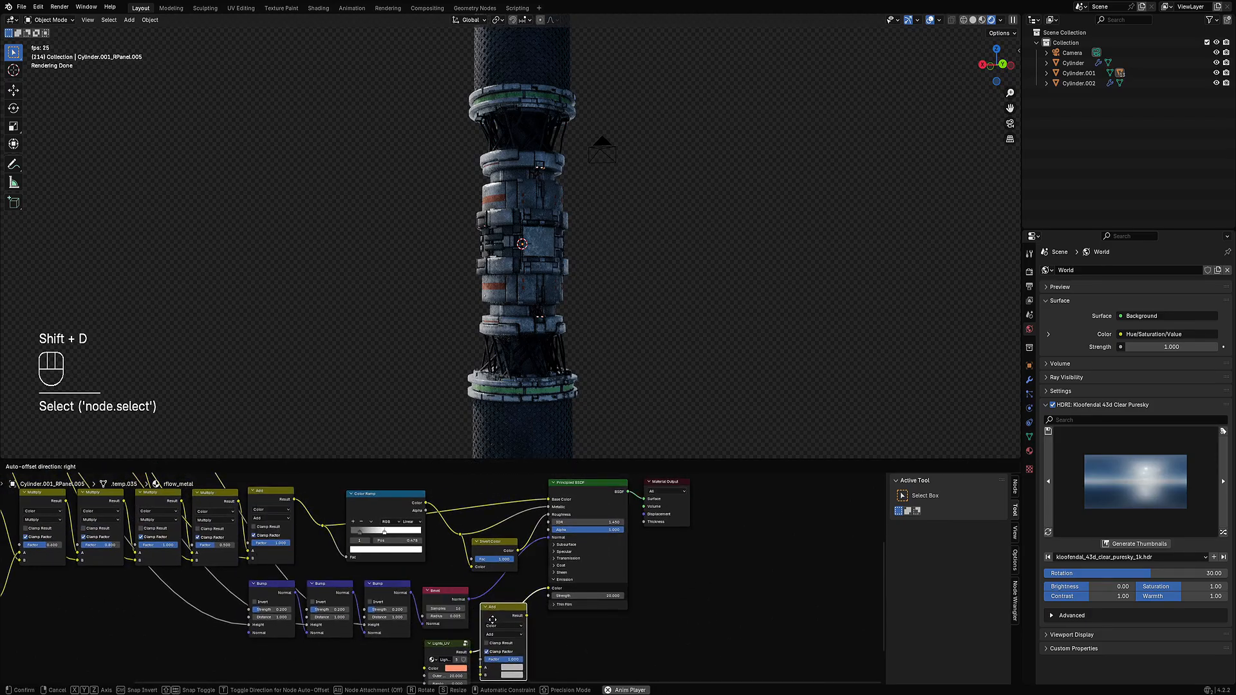
{"action": "left_click", "coordinate": [434, 566]}
- Add an Ambient Occlusion node below Lights_UV and connect its AO output to the new Add node's B input
{"action": "scroll", "coordinate": [454, 574], "scroll_direction": "up", "scroll_amount": 1}
{"action": "key", "text": "shift+a"}
{"action": "mouse_move", "coordinate": [452, 575]}
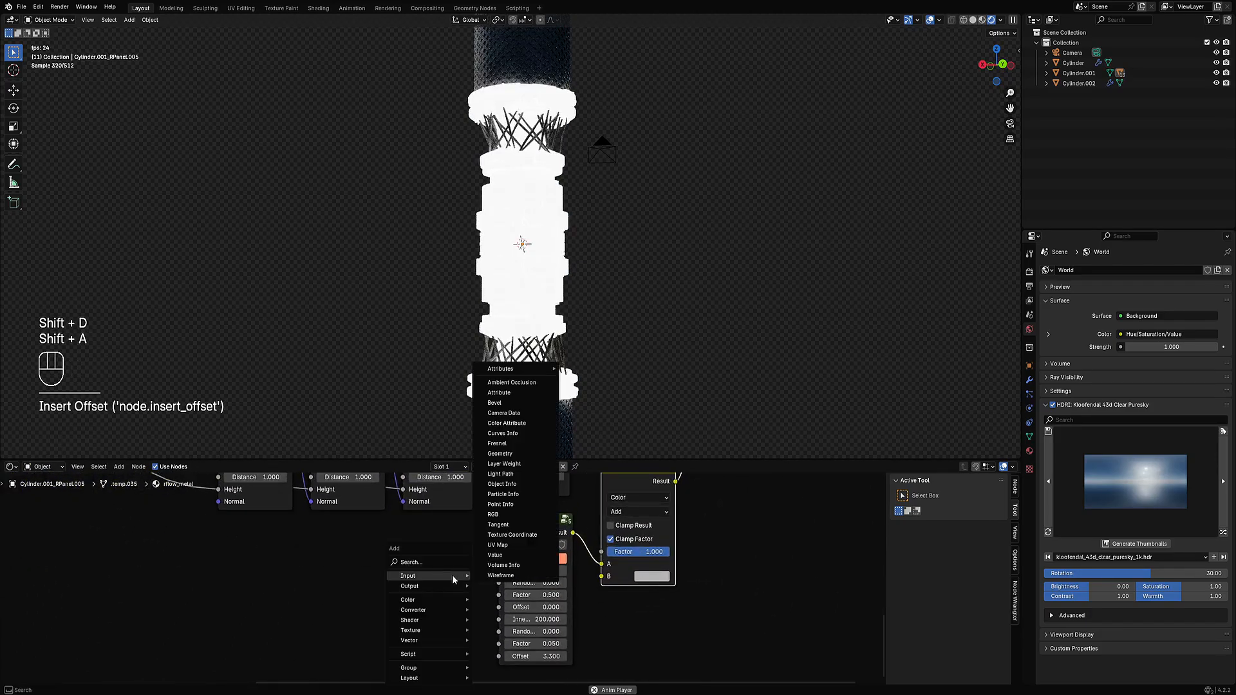
{"action": "left_click", "coordinate": [509, 382]}
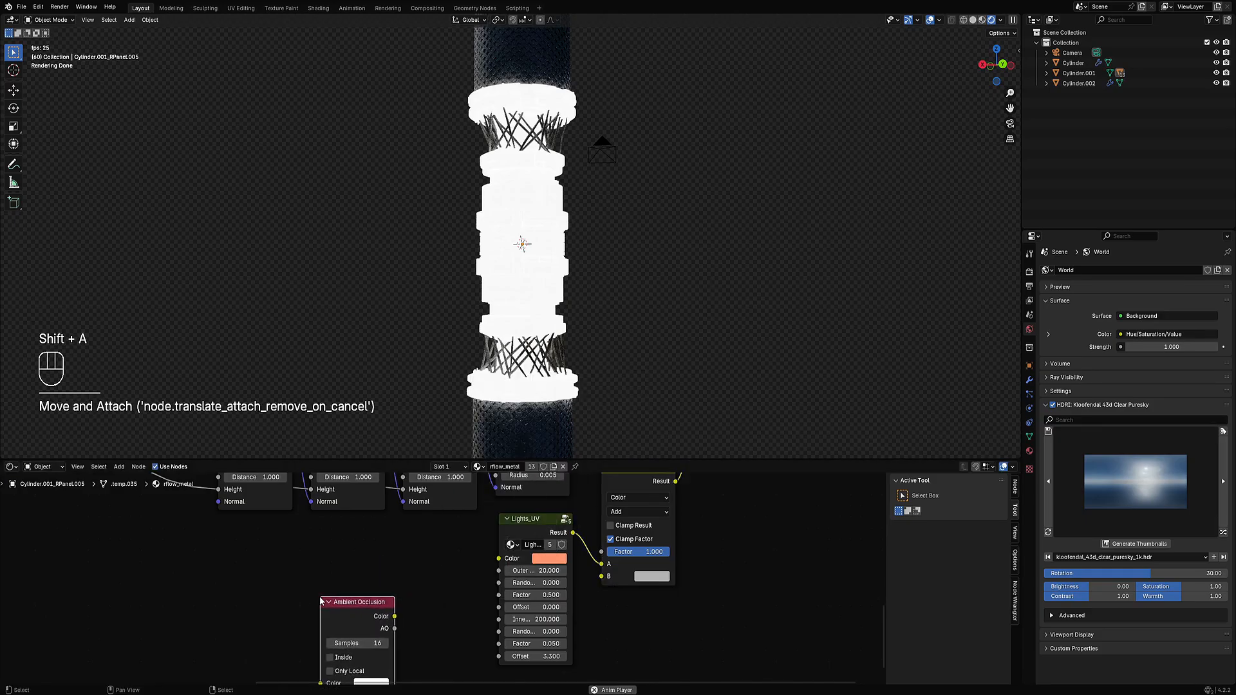
{"action": "left_click_drag", "start_coordinate": [395, 628], "coordinate": [602, 577]}
{"action": "middle_click_drag", "start_coordinate": [431, 601], "coordinate": [466, 551]}
{"action": "scroll", "coordinate": [465, 550], "scroll_direction": "down", "scroll_amount": 2}
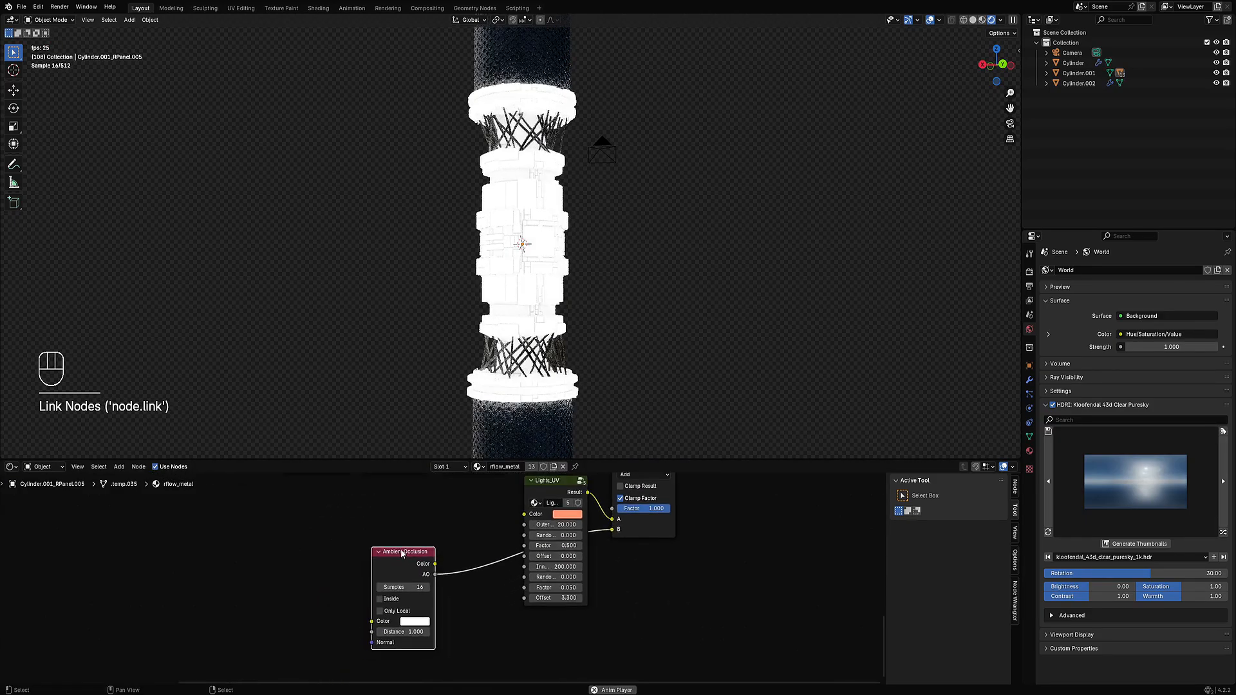
{"action": "left_click_drag", "start_coordinate": [399, 553], "coordinate": [369, 587]}
- Duplicate the Color Ramp, insert it between the Ambient Occlusion and Add nodes, and reset its gradient to default
{"action": "scroll", "coordinate": [496, 543], "scroll_direction": "down", "scroll_amount": 4}
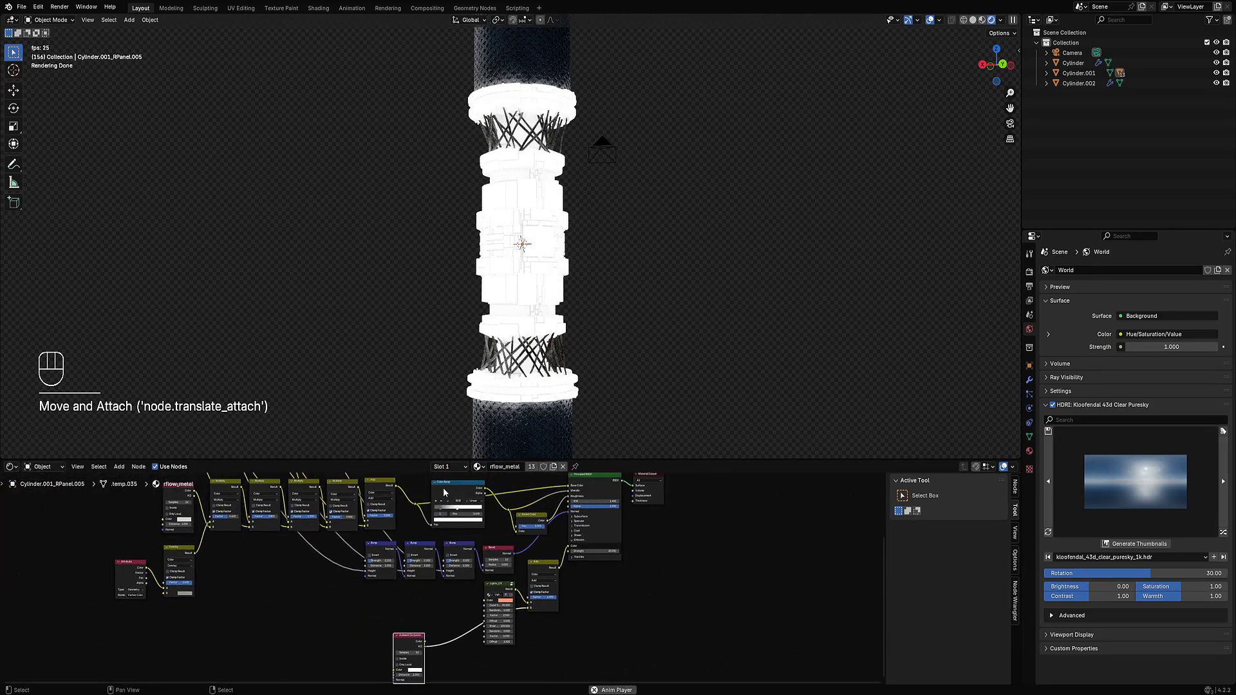
{"action": "left_click", "coordinate": [448, 516]}
{"action": "key", "text": "shift+d"}
{"action": "left_click", "coordinate": [451, 614]}
{"action": "scroll", "coordinate": [451, 580], "scroll_direction": "up", "scroll_amount": 3}
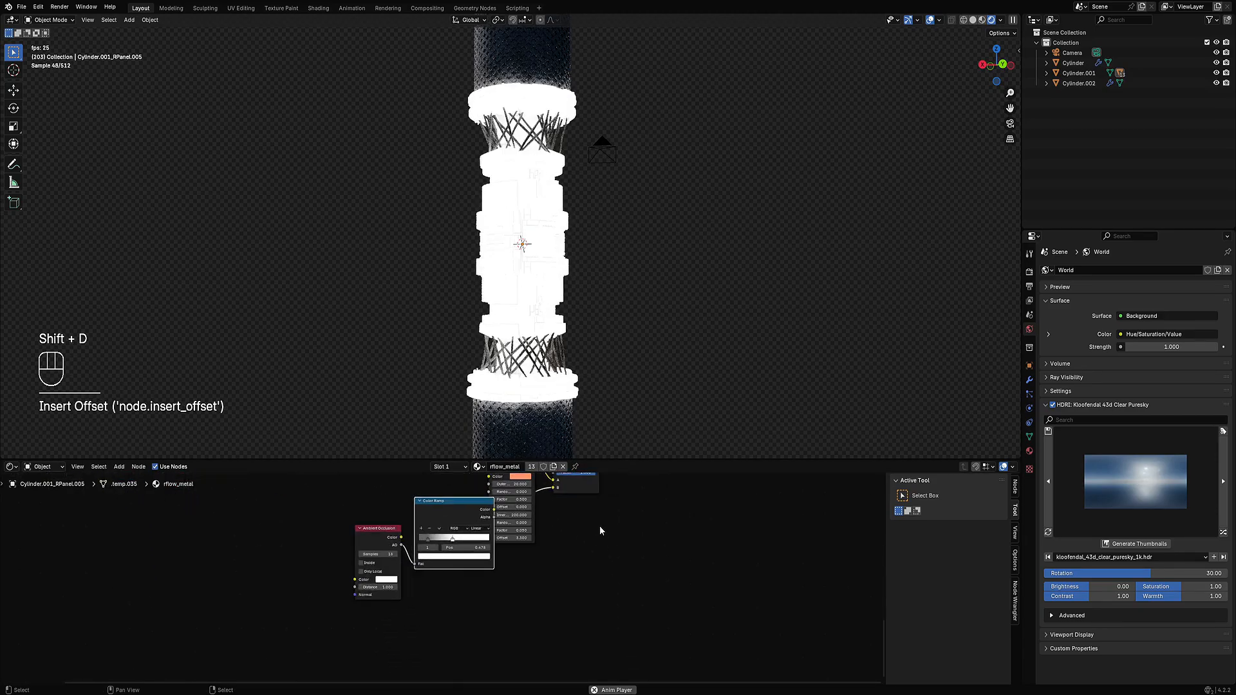
{"action": "key", "text": "BackSpace"}
{"action": "left_click_drag", "start_coordinate": [371, 538], "coordinate": [331, 529]}
{"action": "left_click_drag", "start_coordinate": [444, 511], "coordinate": [412, 519]}
- Hide the node editor's sidebar and enable Only Local on the Ambient Occlusion node
{"action": "middle_click_drag", "start_coordinate": [571, 493], "coordinate": [578, 562]}
{"action": "scroll", "coordinate": [548, 598], "scroll_direction": "up", "scroll_amount": 4}
{"action": "key", "text": "n"}
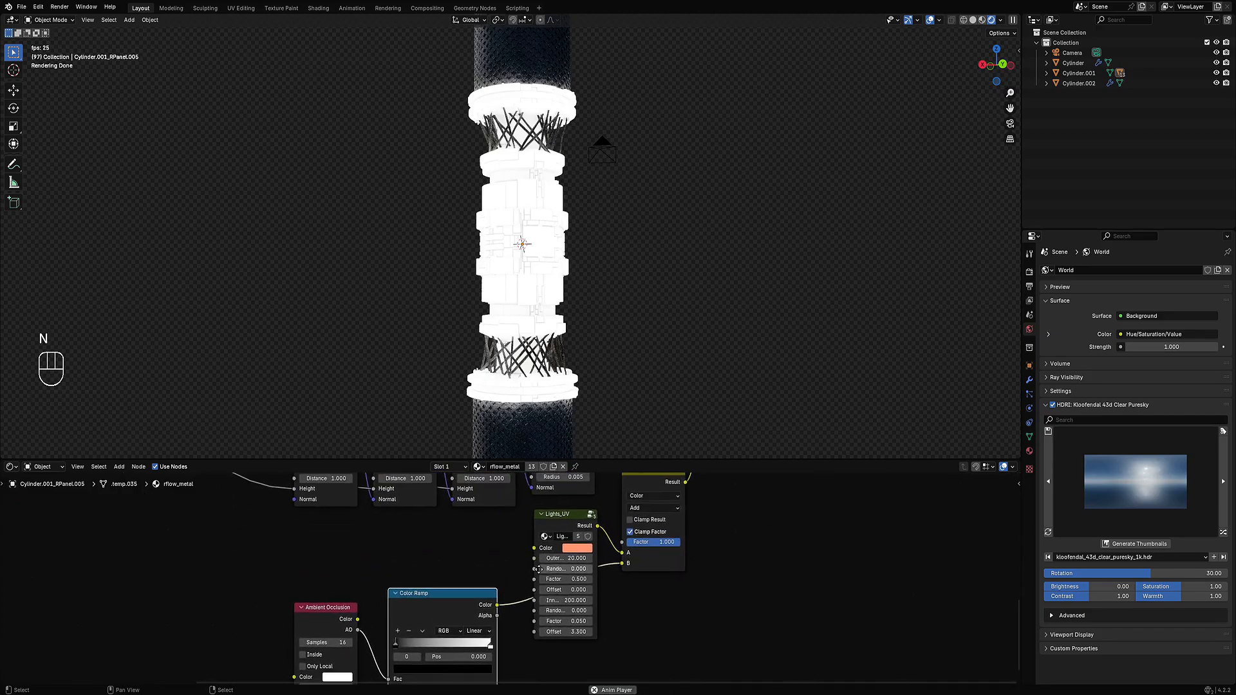
{"action": "left_click", "coordinate": [320, 667]}
- Reverse the new Color Ramp so its white stop is at 0 and its black stop at 0.150
{"action": "middle_click_drag", "start_coordinate": [693, 546], "coordinate": [712, 483]}
{"action": "scroll", "coordinate": [712, 483], "scroll_direction": "up", "scroll_amount": 1}
{"action": "left_click_drag", "start_coordinate": [519, 592], "coordinate": [495, 593]}
{"action": "left_click_drag", "start_coordinate": [418, 593], "coordinate": [529, 593]}
{"action": "left_click_drag", "start_coordinate": [443, 592], "coordinate": [415, 593]}
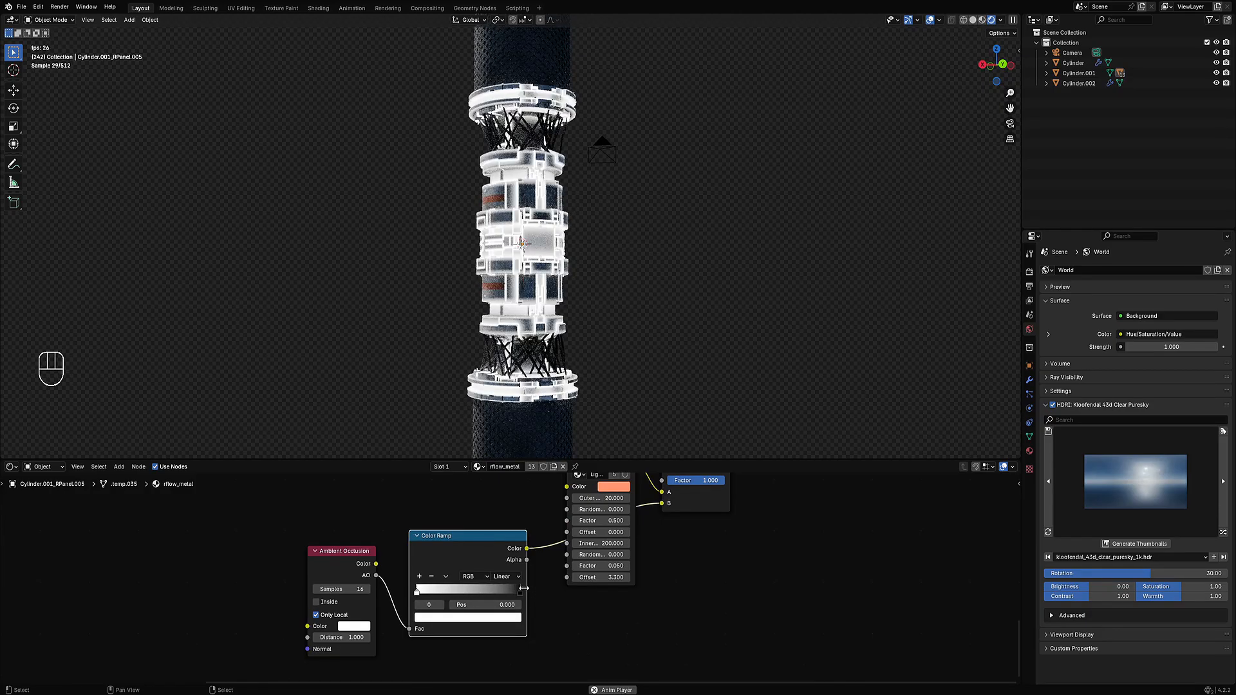
{"action": "left_click_drag", "start_coordinate": [519, 591], "coordinate": [431, 595]}
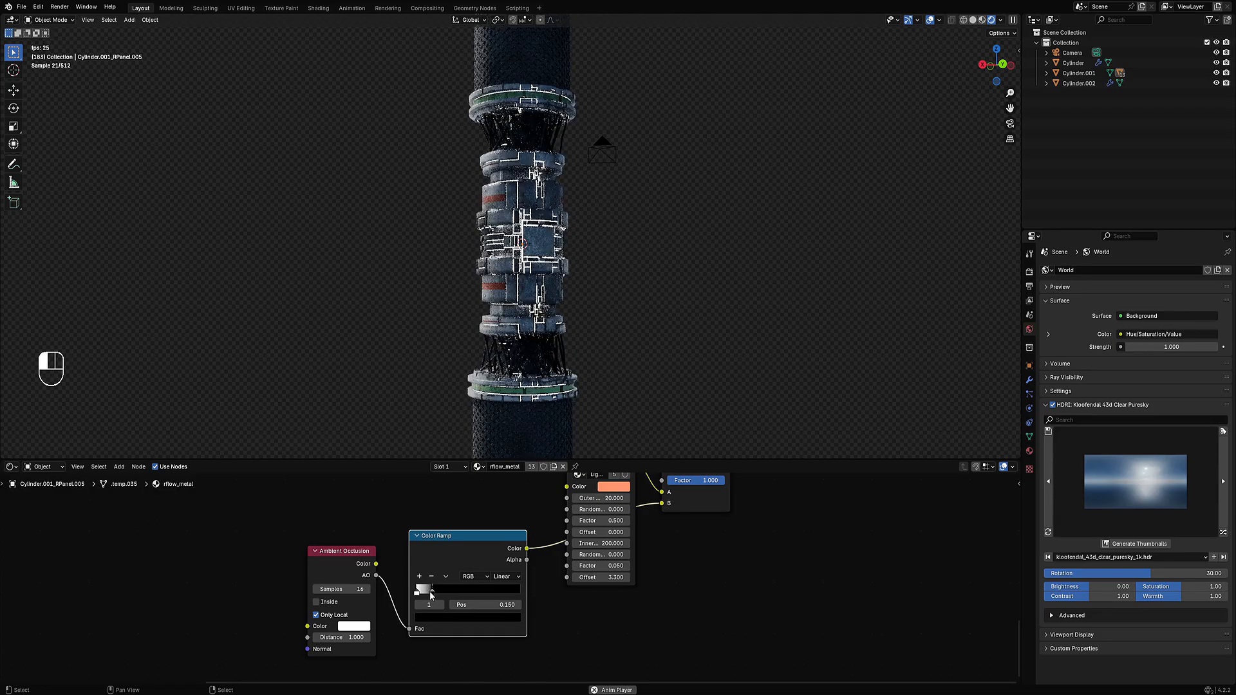
- Try an orange colour on the Color Ramp's white stop and undo it
{"action": "middle_click_drag", "start_coordinate": [688, 519], "coordinate": [659, 602]}
{"action": "middle_click_drag", "start_coordinate": [415, 648], "coordinate": [475, 587]}
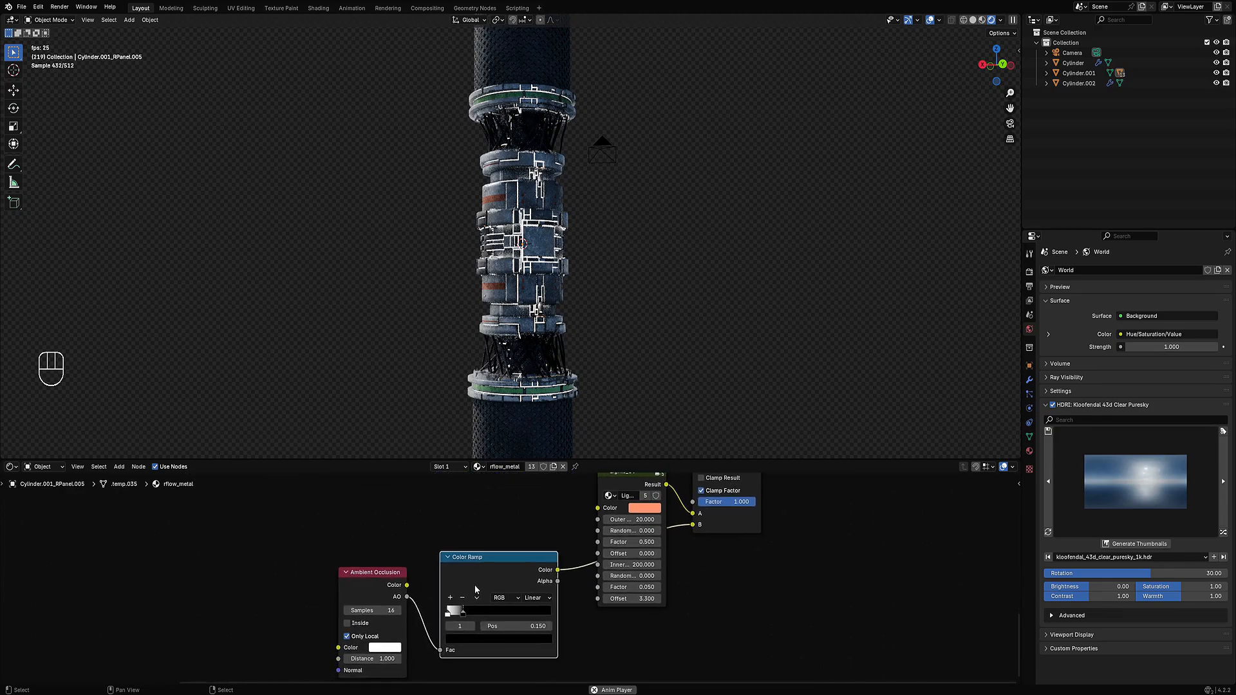
{"action": "scroll", "coordinate": [462, 629], "scroll_direction": "down", "scroll_amount": 1, "text": "ctrl"}
{"action": "left_click", "coordinate": [469, 640]}
{"action": "left_click", "coordinate": [472, 552]}
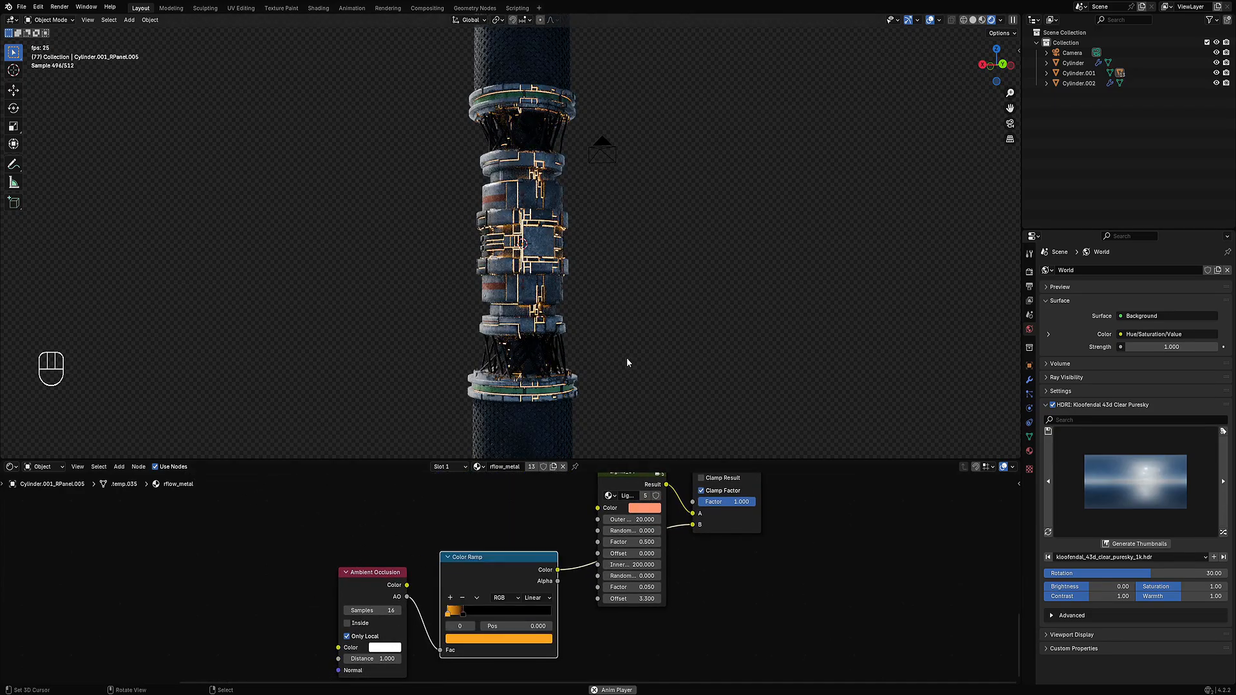
{"action": "key", "text": "ctrl+z"}
- Duplicate the Add node, insert it between the Color Ramp and the existing Add node, and move Ambient Occlusion aside
{"action": "scroll", "coordinate": [571, 539], "scroll_direction": "down", "scroll_amount": 1}
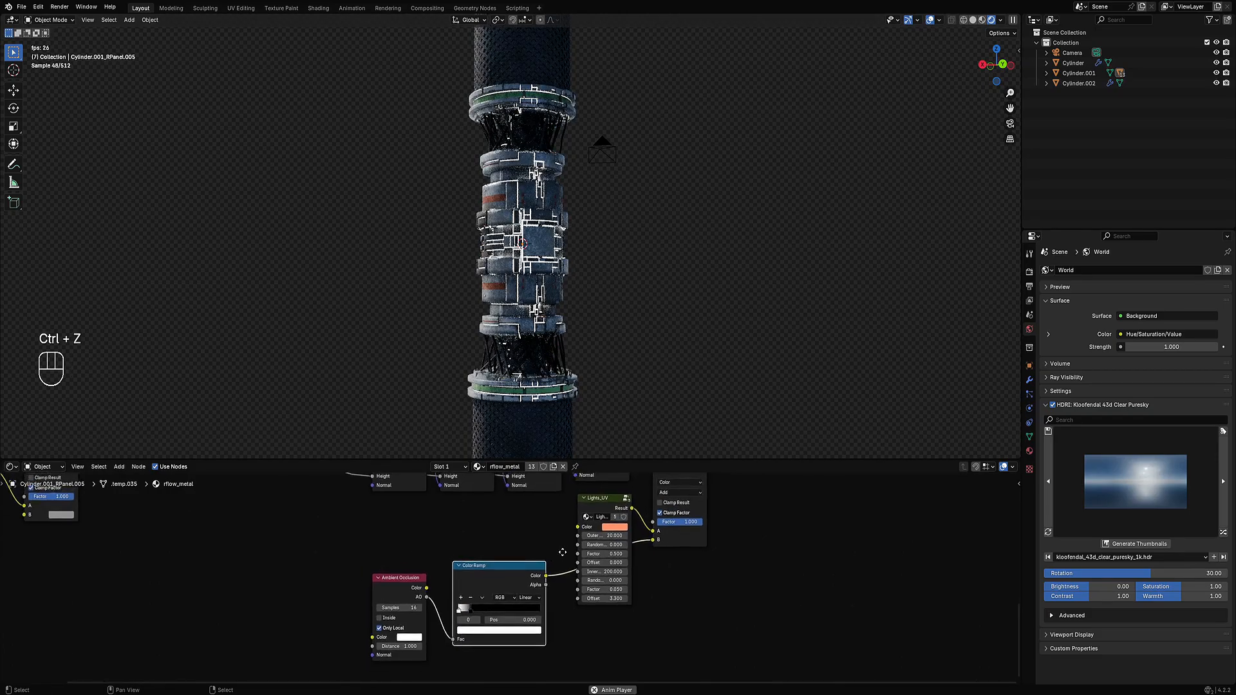
{"action": "middle_click_drag", "start_coordinate": [573, 538], "coordinate": [526, 581]}
{"action": "left_click", "coordinate": [629, 502]}
{"action": "key", "text": "shift+d"}
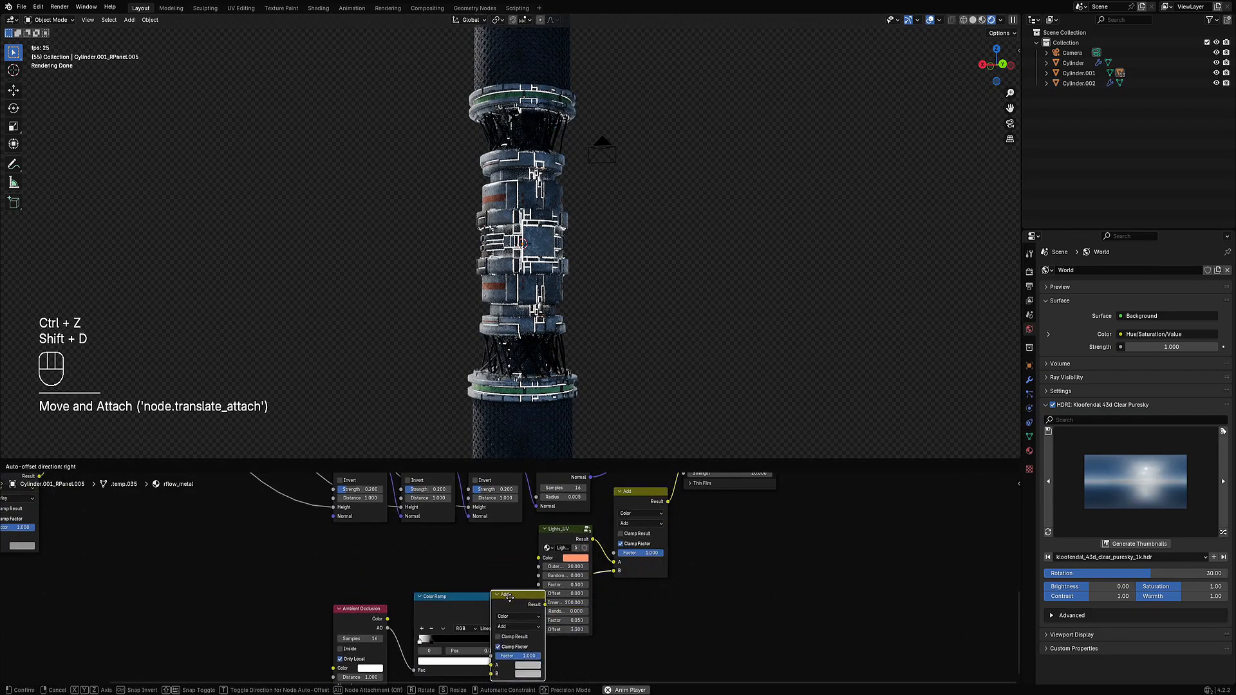
{"action": "left_click", "coordinate": [541, 571]}
{"action": "left_click_drag", "start_coordinate": [370, 616], "coordinate": [293, 605]}
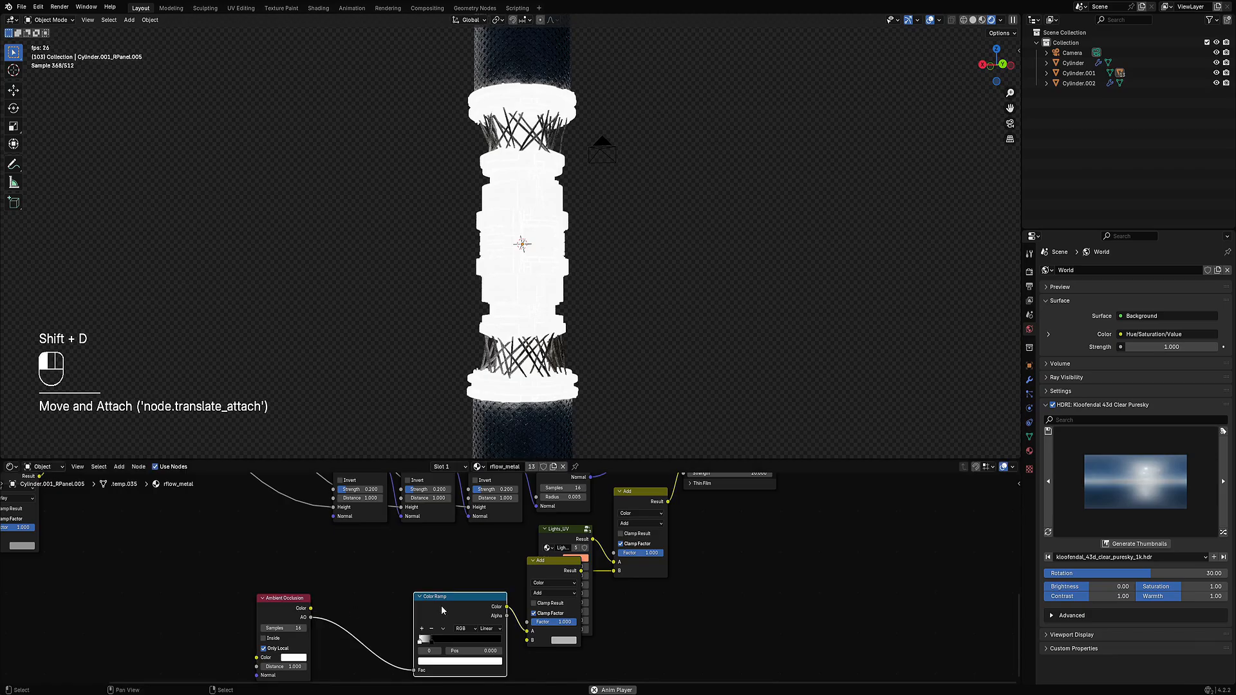
- Shift the Color Ramp and the duplicated Add node clear of Lights_UV and change the Add node's blending mode to Color
{"action": "left_click_drag", "start_coordinate": [442, 605], "coordinate": [393, 608]}
{"action": "left_click_drag", "start_coordinate": [554, 575], "coordinate": [504, 596]}
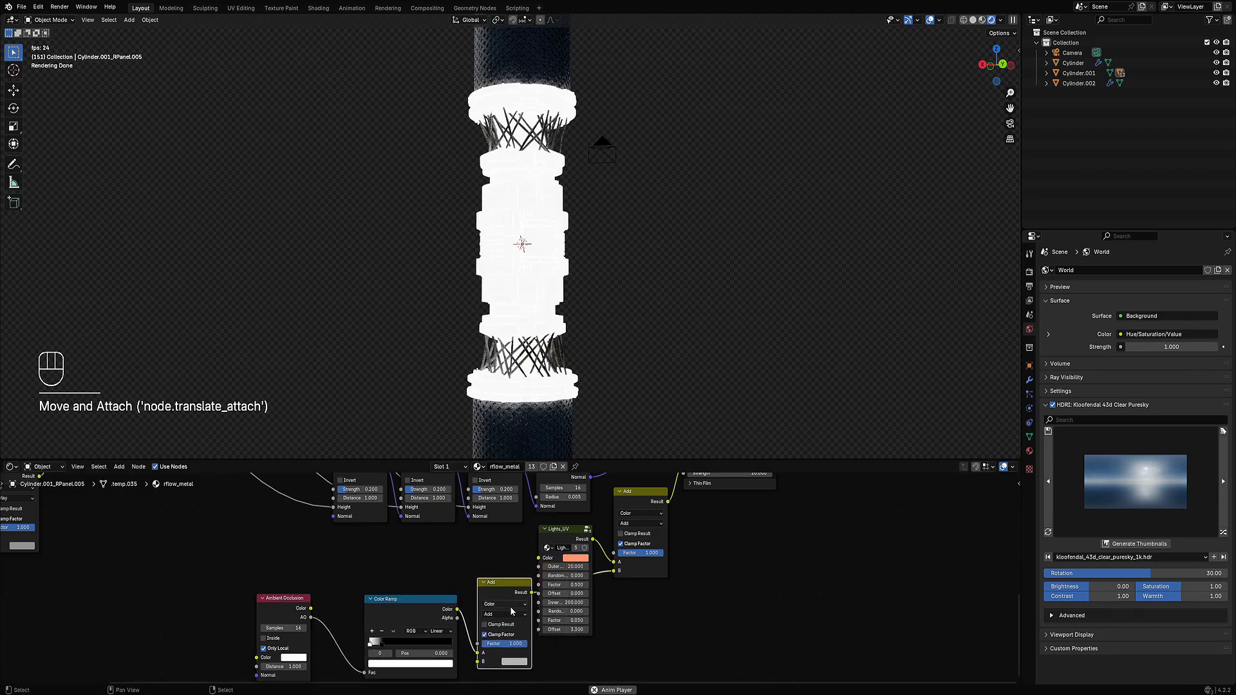
{"action": "left_click", "coordinate": [512, 614]}
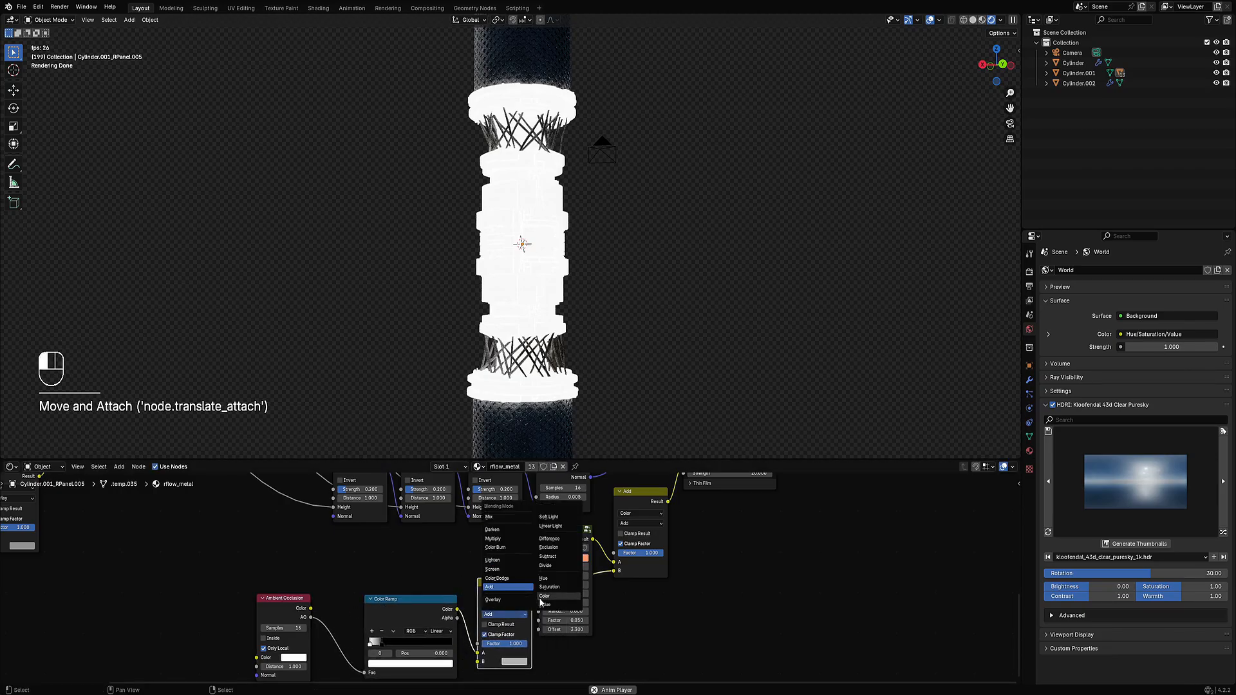
{"action": "left_click", "coordinate": [544, 596]}
- Set the Color blend node's B colour to a deep reddish orange, hue about 0.031 and saturation about 0.922
{"action": "scroll", "coordinate": [515, 589], "scroll_direction": "up", "scroll_amount": 2}
{"action": "left_click", "coordinate": [521, 610]}
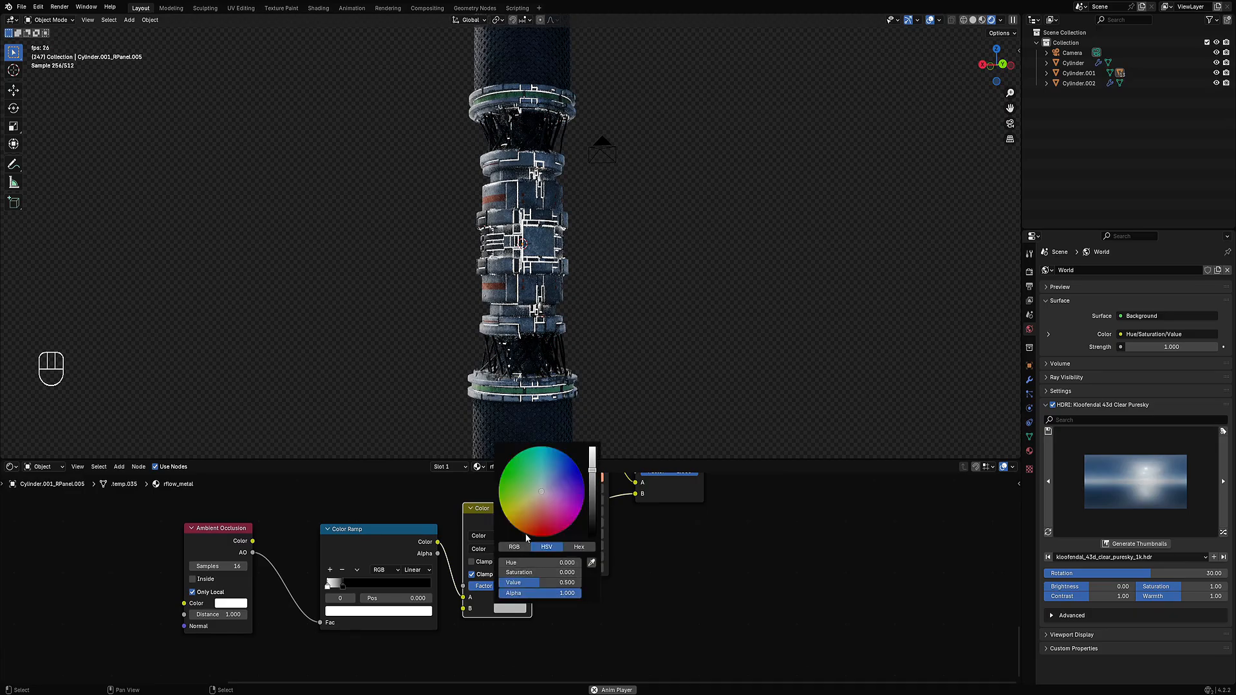
{"action": "left_click", "coordinate": [546, 526]}
{"action": "left_click_drag", "start_coordinate": [545, 526], "coordinate": [526, 523]}
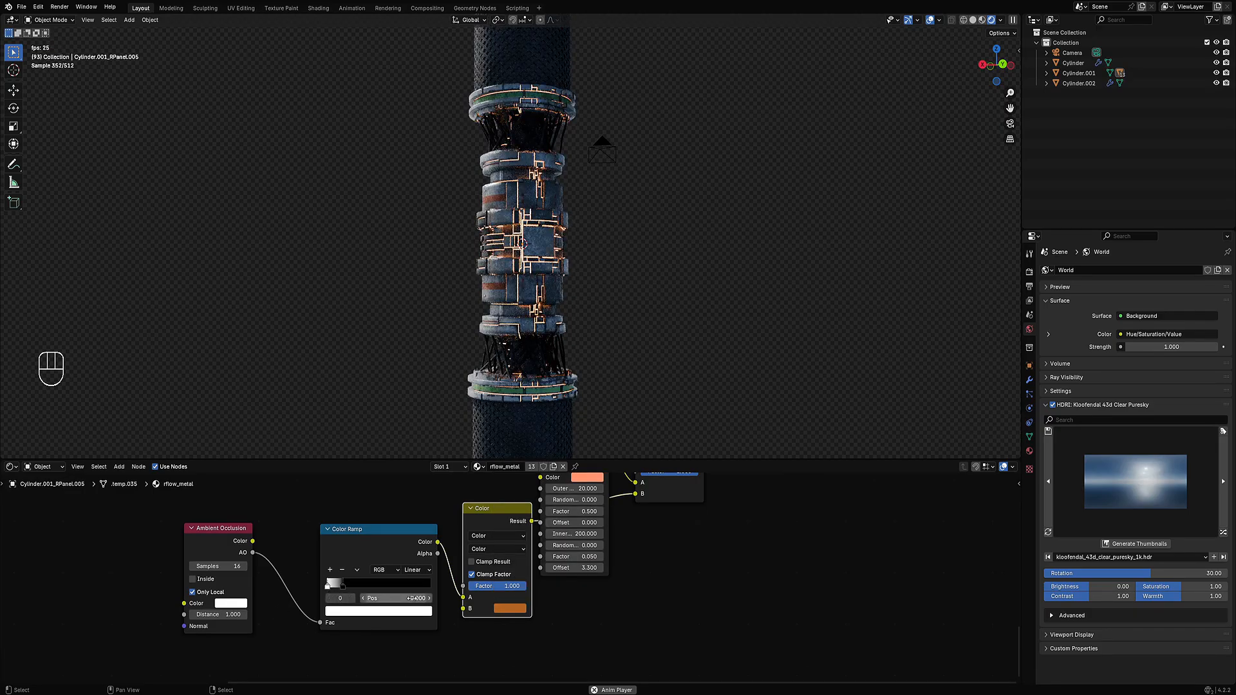
{"action": "left_click_drag", "start_coordinate": [338, 599], "coordinate": [344, 600]}
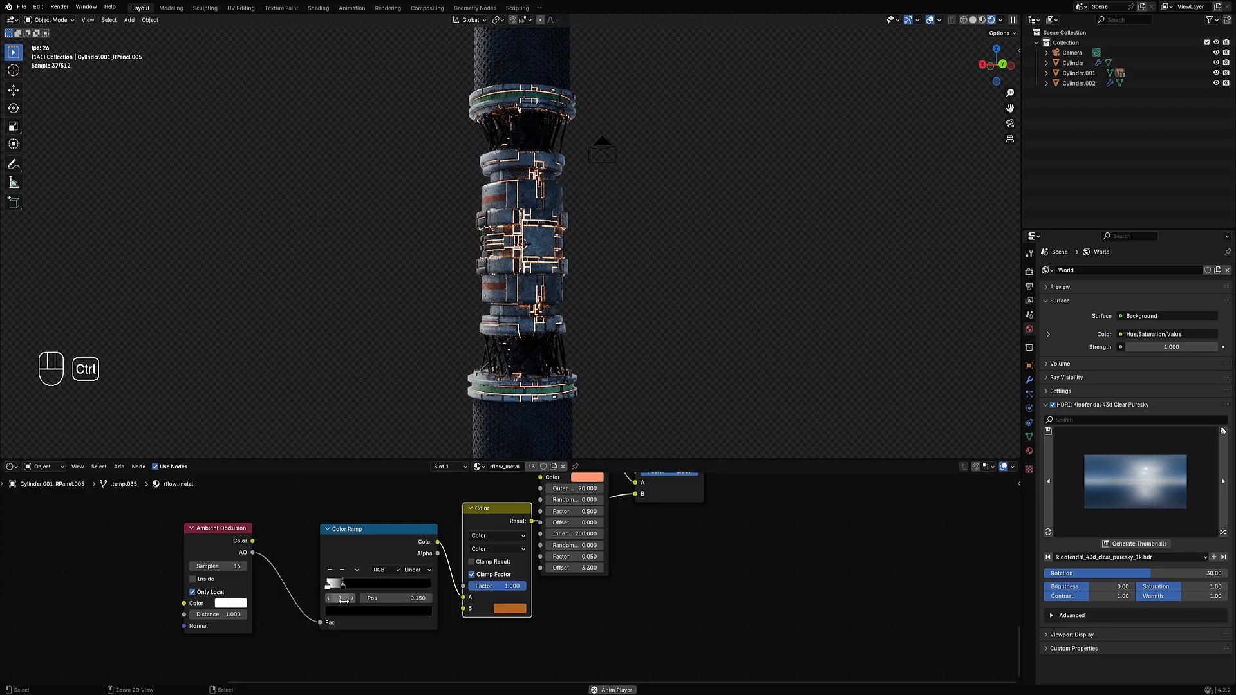
{"action": "left_click", "coordinate": [521, 609]}
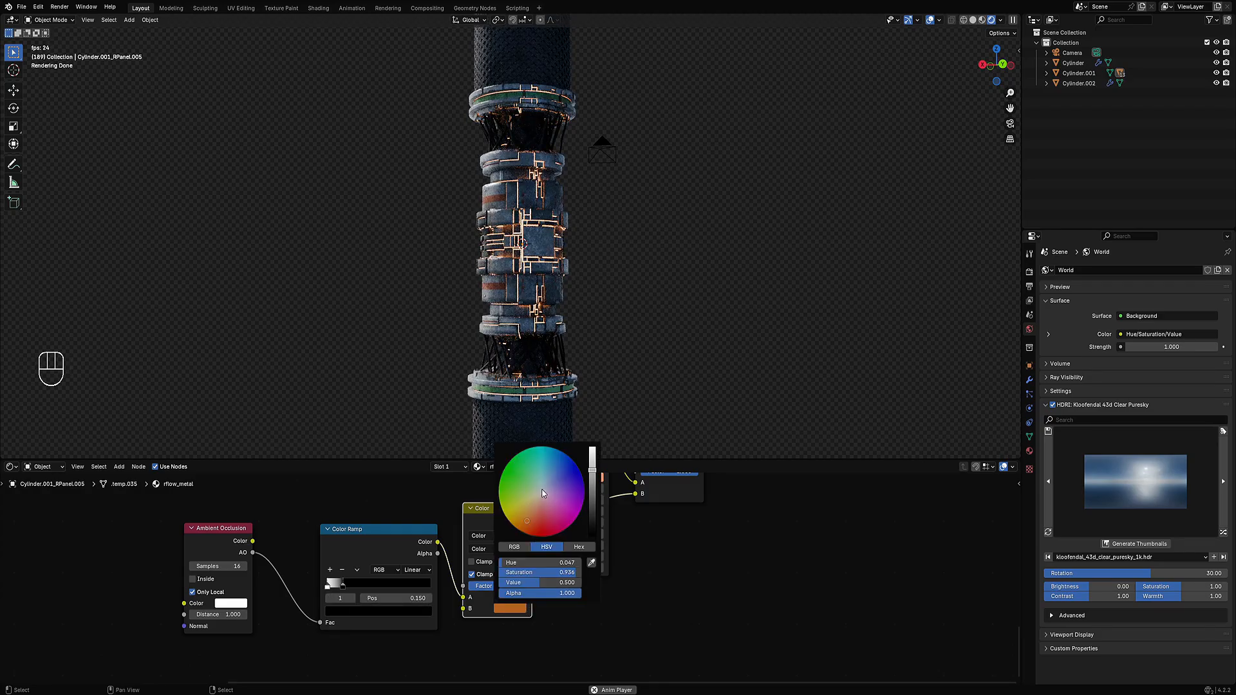
{"action": "left_click_drag", "start_coordinate": [542, 494], "coordinate": [536, 494]}
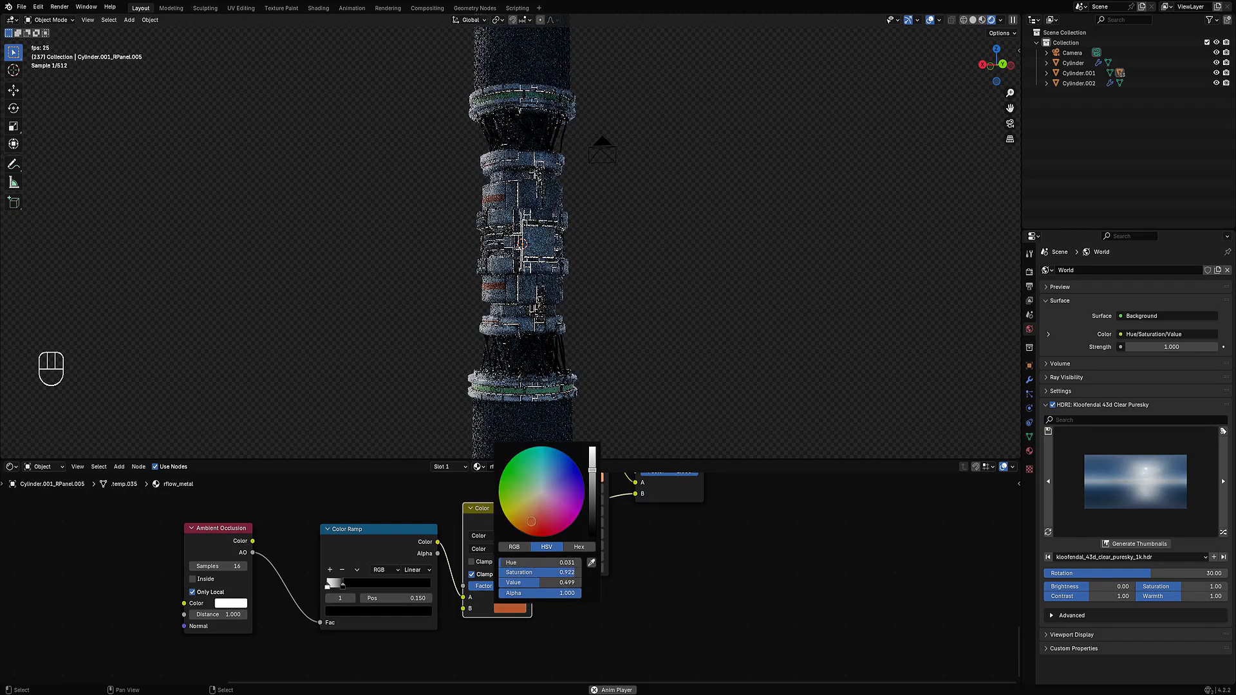
{"action": "middle_click_drag", "start_coordinate": [593, 327], "coordinate": [532, 266]}
{"action": "scroll", "coordinate": [536, 226], "scroll_direction": "down", "scroll_amount": 1}
{"action": "scroll", "coordinate": [532, 266], "scroll_direction": "up", "scroll_amount": 2}
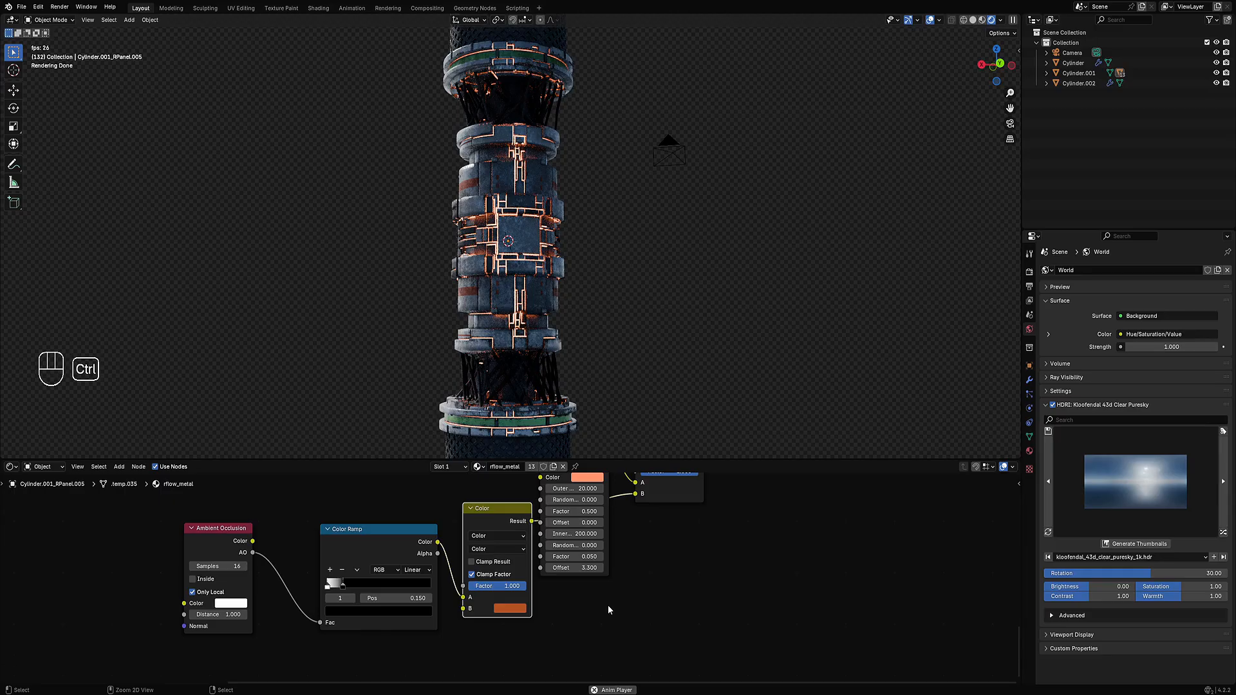
- Maximize the node editor, move Lights_UV lower, and spread the Ambient Occlusion, Color Ramp and Color nodes to free space before it
{"action": "key", "text": "ctrl+space"}
{"action": "scroll", "coordinate": [692, 428], "scroll_direction": "down", "scroll_amount": 3}
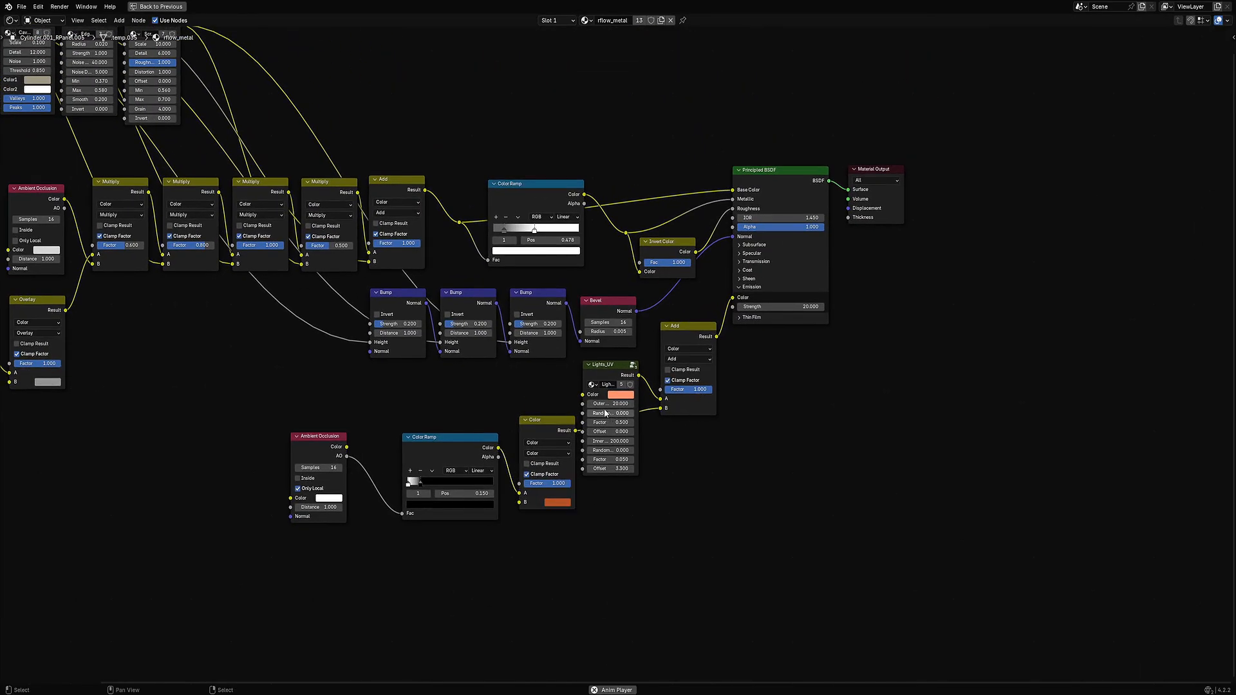
{"action": "left_click_drag", "start_coordinate": [608, 368], "coordinate": [623, 437]}
{"action": "left_click_drag", "start_coordinate": [312, 453], "coordinate": [235, 452]}
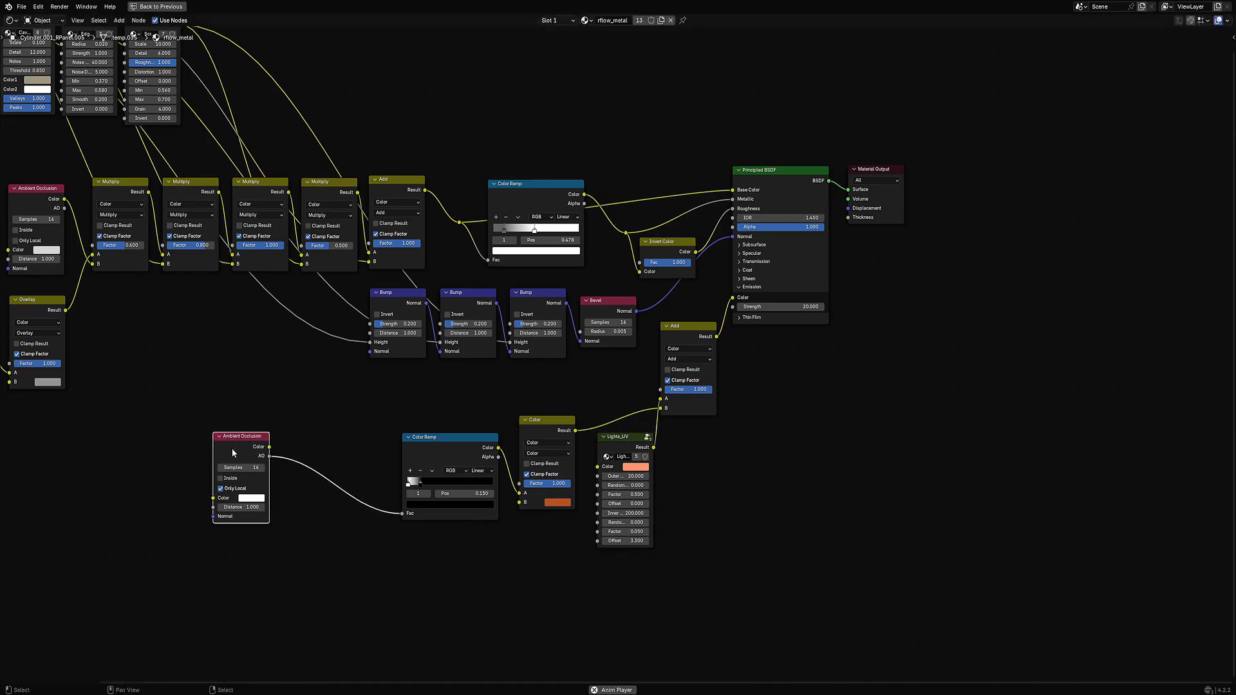
{"action": "left_click_drag", "start_coordinate": [431, 455], "coordinate": [354, 455]}
{"action": "left_click_drag", "start_coordinate": [541, 420], "coordinate": [470, 432]}
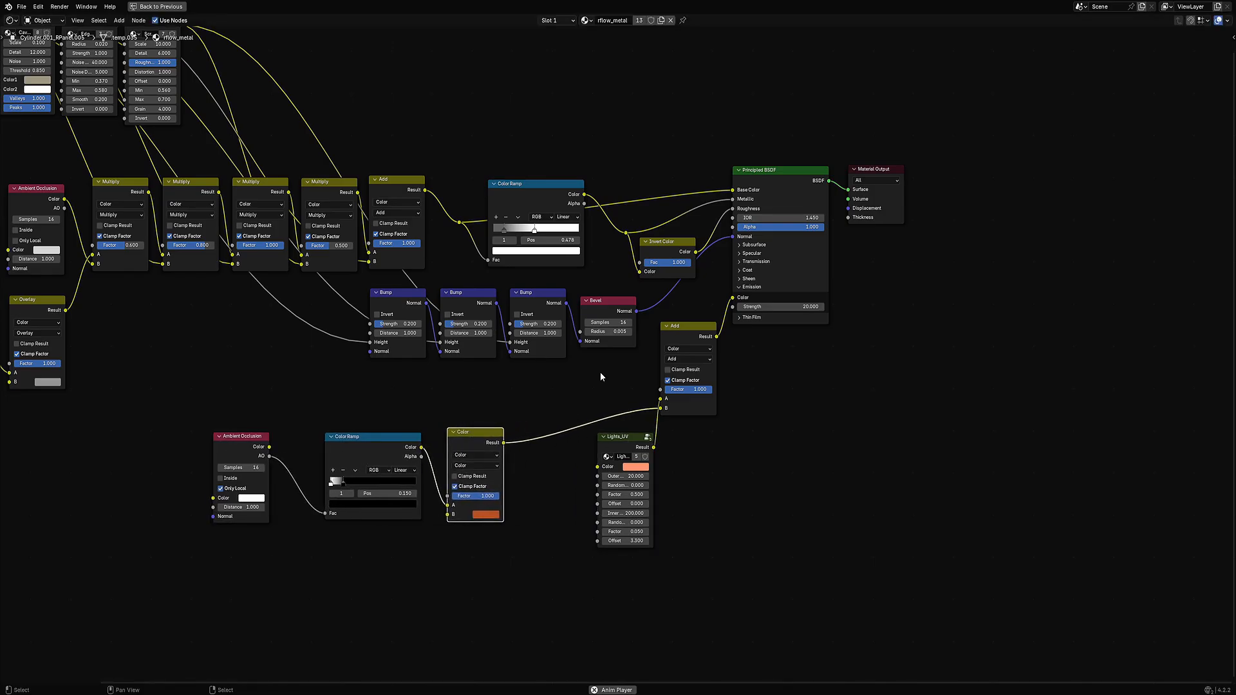
- Duplicate the Add node and insert the copy between the Color blend node and the final Add node
{"action": "left_click", "coordinate": [680, 329]}
{"action": "key", "text": "shift+d"}
{"action": "left_click", "coordinate": [539, 436]}
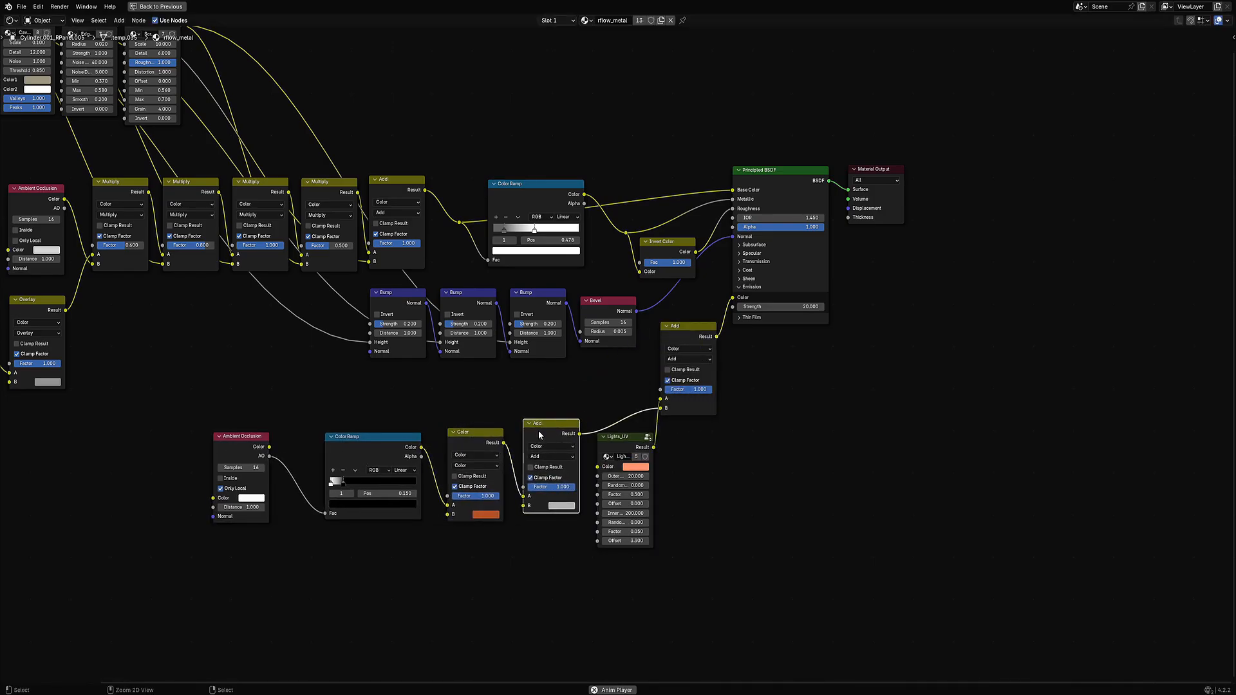
- Generate a texture setup for the new Add node, move it below the chain, and delete its Image Texture node
{"action": "key", "text": "ctrl+t"}
{"action": "middle_click_drag", "start_coordinate": [475, 520], "coordinate": [576, 385]}
{"action": "scroll", "coordinate": [576, 384], "scroll_direction": "up", "scroll_amount": 3}
{"action": "left_click_drag", "start_coordinate": [555, 315], "coordinate": [460, 506]}
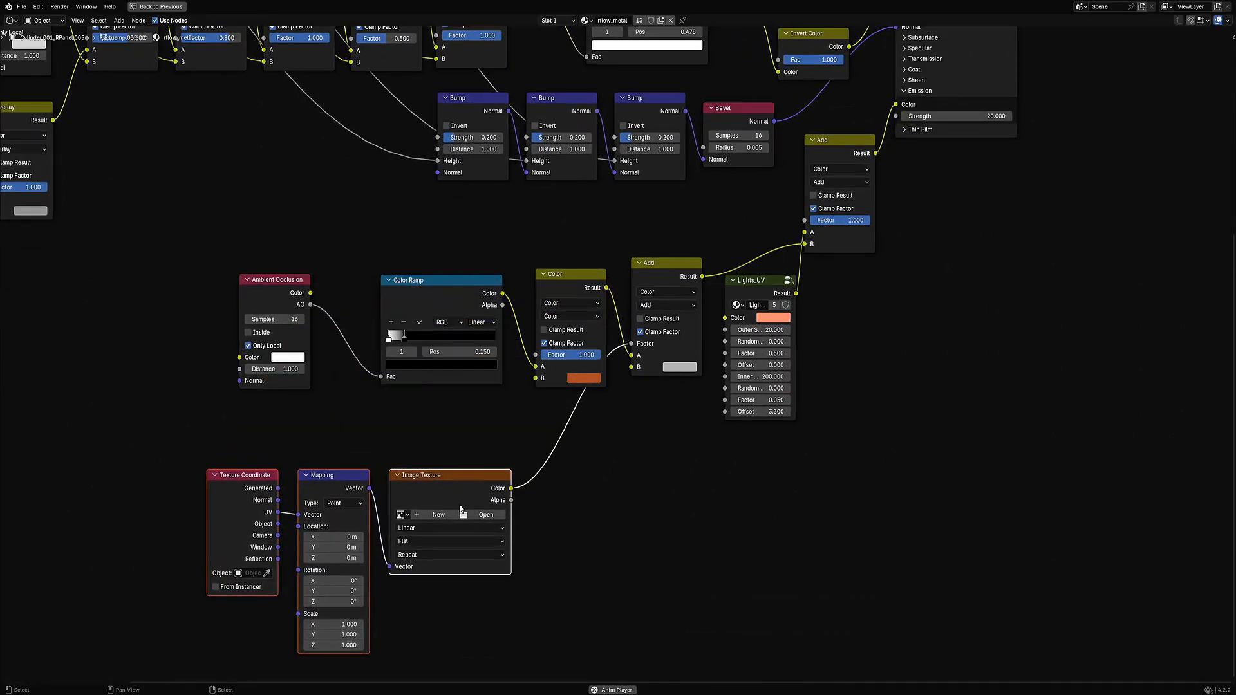
{"action": "left_click", "coordinate": [460, 509]}
{"action": "key", "text": "x"}
- Add a Checker Texture fed by the Mapping node's vector and connect its Color output to the new Add node's B input
{"action": "key", "text": "shift+a"}
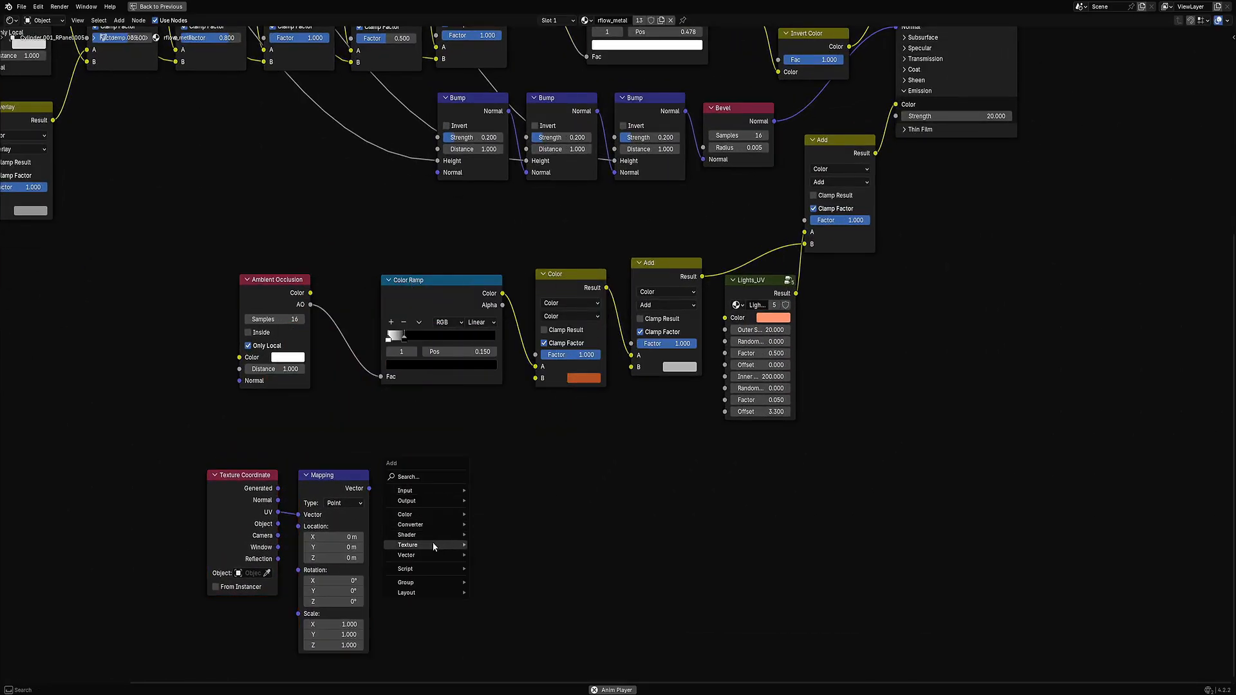
{"action": "mouse_move", "coordinate": [432, 546]}
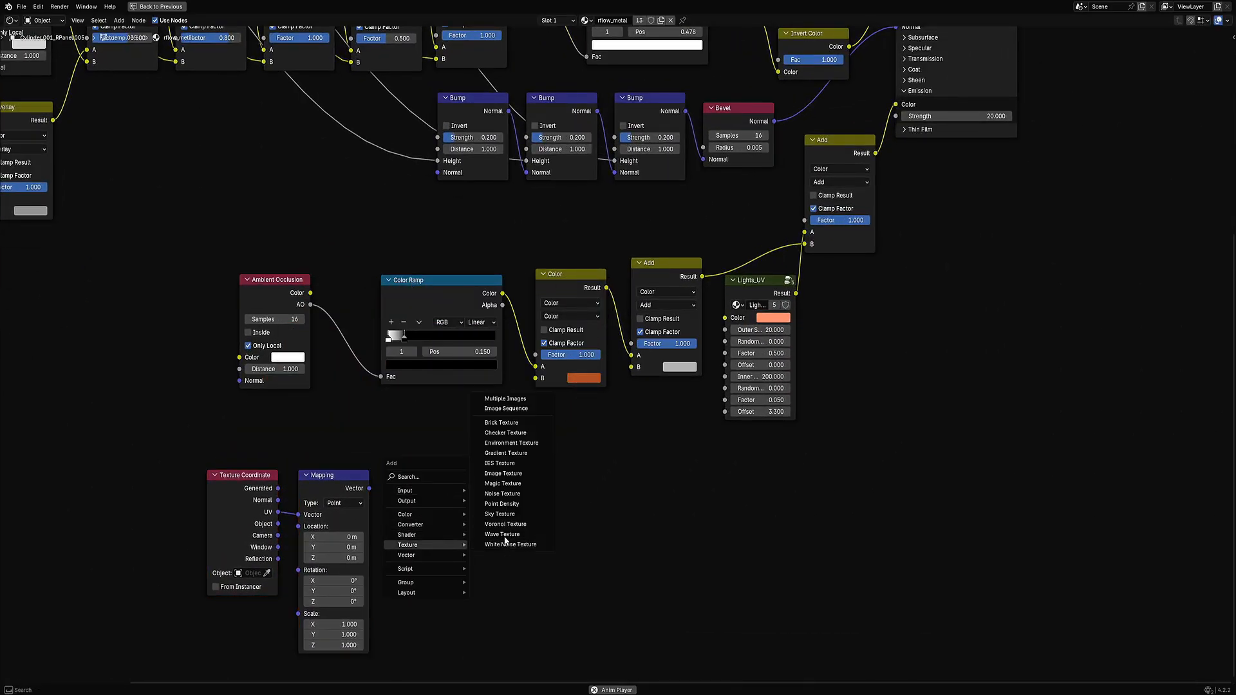
{"action": "left_click", "coordinate": [506, 433]}
{"action": "left_click", "coordinate": [416, 456]}
{"action": "left_click_drag", "start_coordinate": [371, 489], "coordinate": [418, 497]}
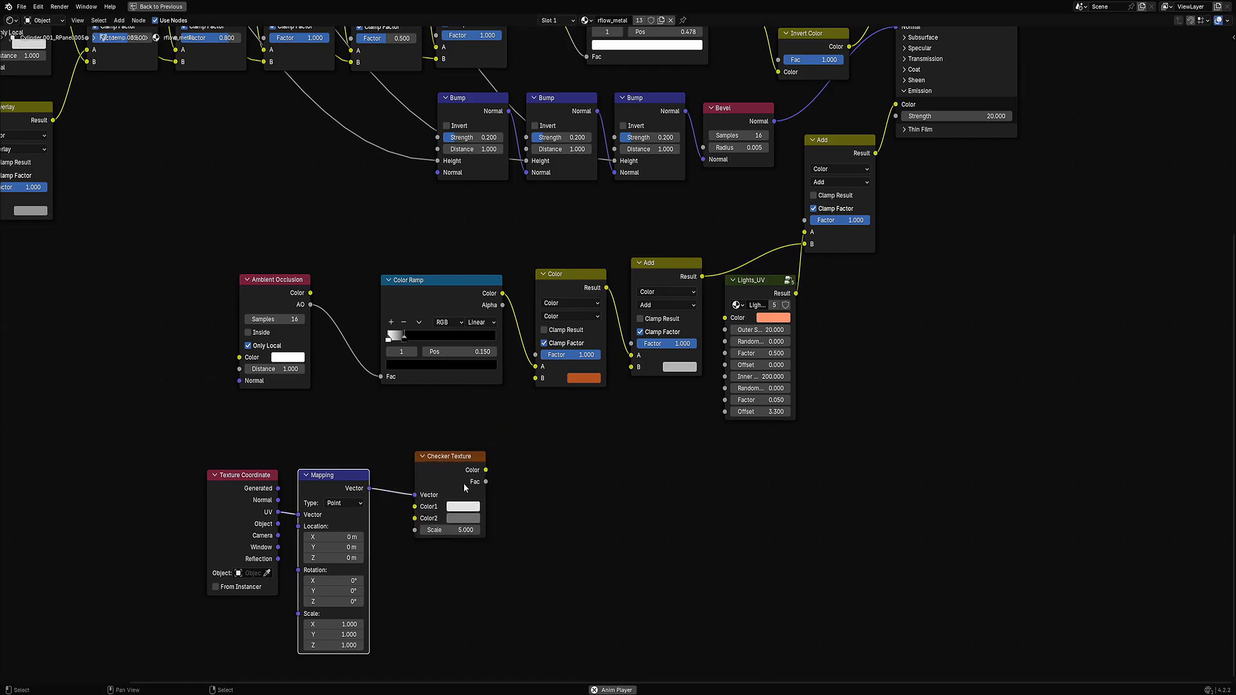
{"action": "left_click_drag", "start_coordinate": [486, 470], "coordinate": [499, 472]}
{"action": "left_click_drag", "start_coordinate": [643, 370], "coordinate": [637, 367]}
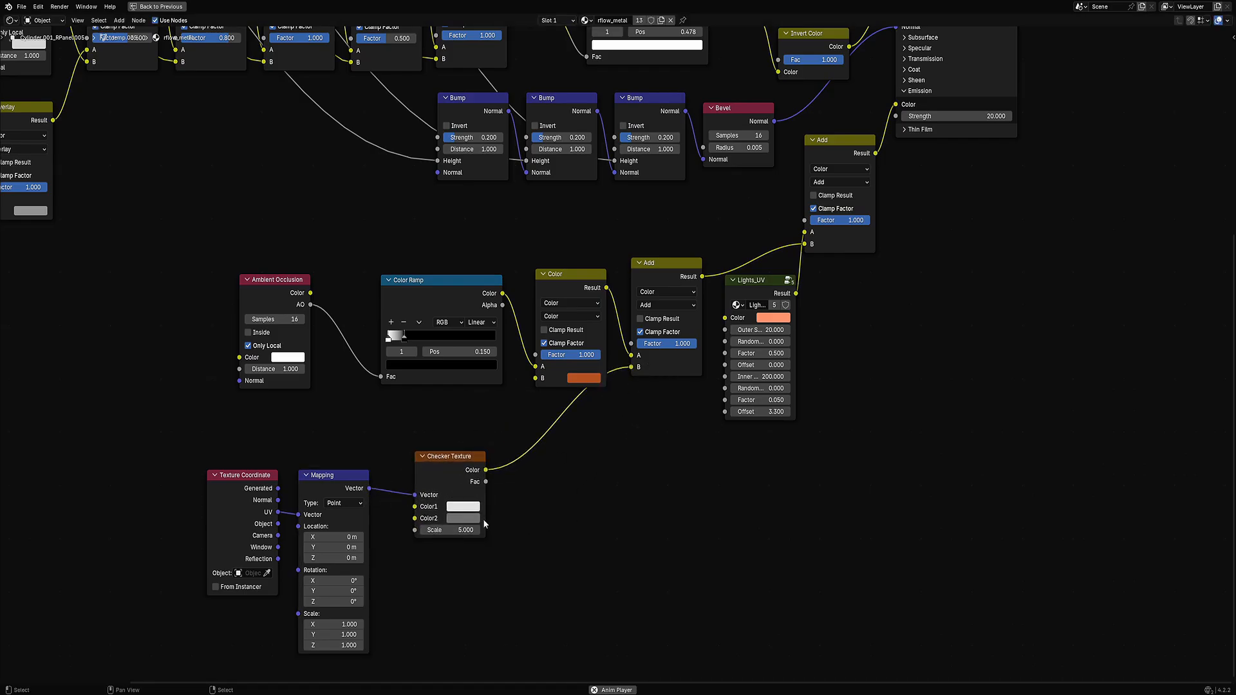
- Set the Checker Texture's Color2 to black and restore the split layout with the viewport
{"action": "left_click", "coordinate": [471, 519]}
{"action": "left_click_drag", "start_coordinate": [548, 418], "coordinate": [549, 451]}
{"action": "key", "text": "ctrl+space"}
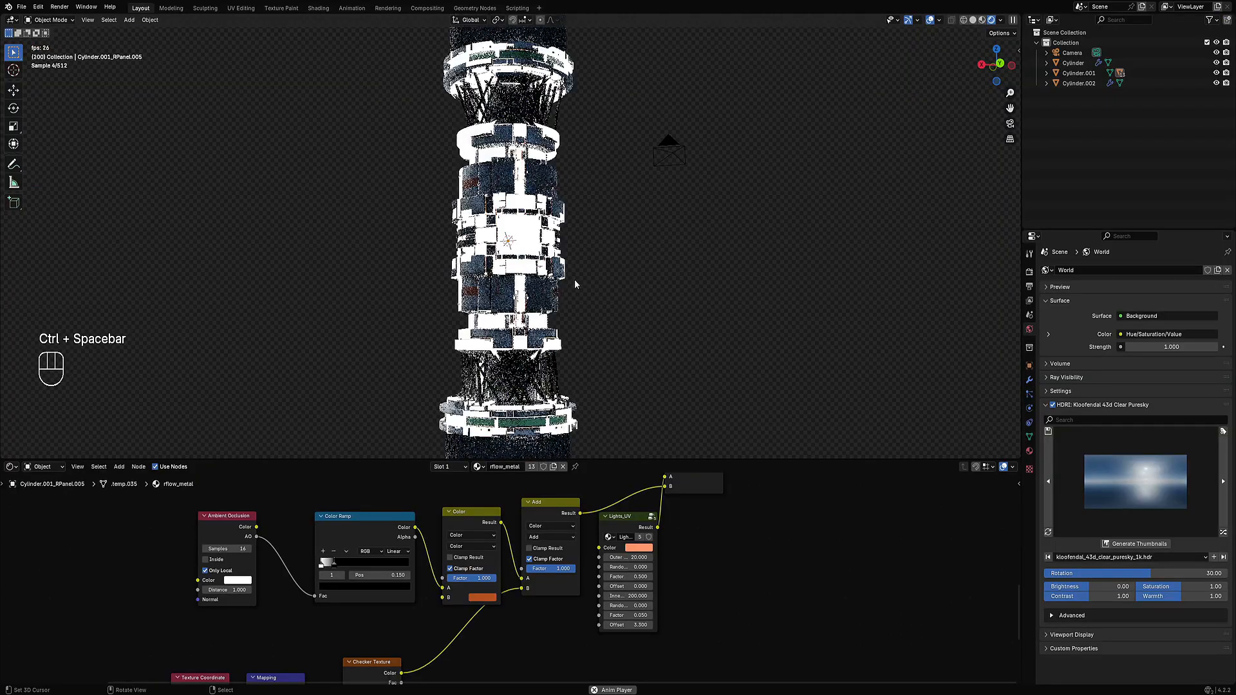
- Switch the viewport to solid shading, change the new Add node's blending mode to Multiply, and return to rendered shading
{"action": "key", "text": "z"}
{"action": "left_click", "coordinate": [644, 280]}
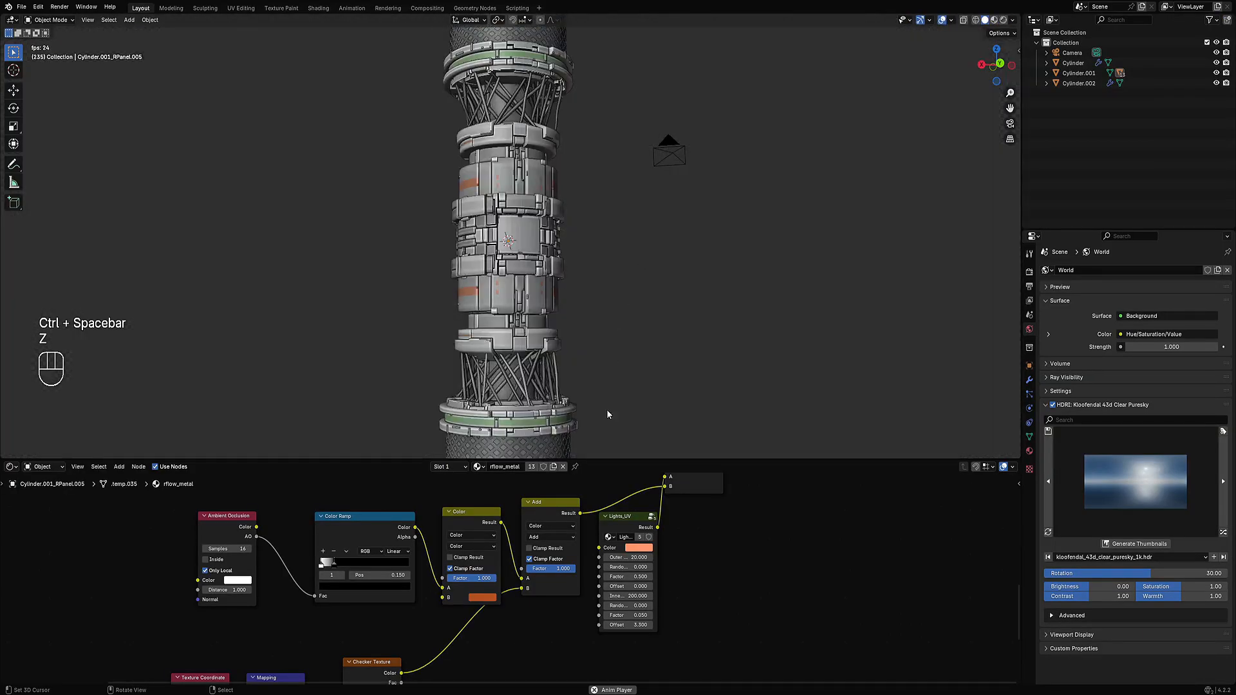
{"action": "left_click", "coordinate": [559, 534]}
{"action": "left_click", "coordinate": [554, 581]}
{"action": "key", "text": "z"}
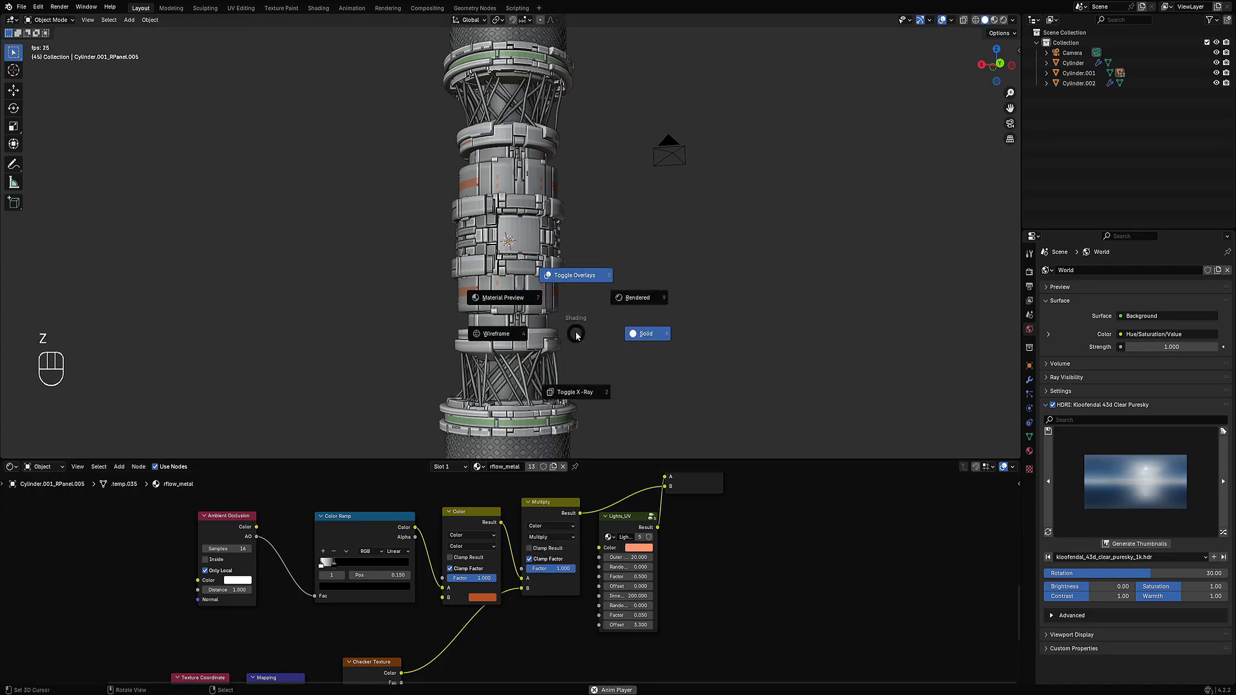
{"action": "left_click", "coordinate": [630, 291]}
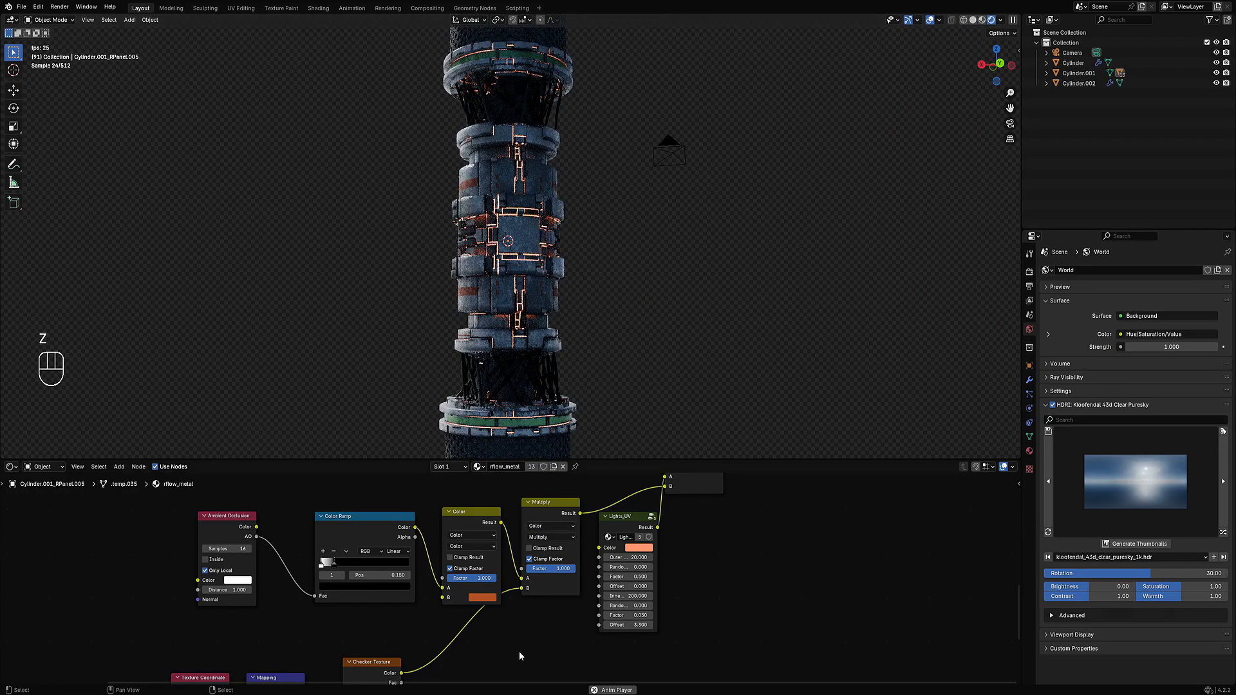
- Try scales of 20 and 50 on the Checker Texture
{"action": "middle_click_drag", "start_coordinate": [521, 656], "coordinate": [571, 574]}
{"action": "scroll", "coordinate": [471, 606], "scroll_direction": "up", "scroll_amount": 1}
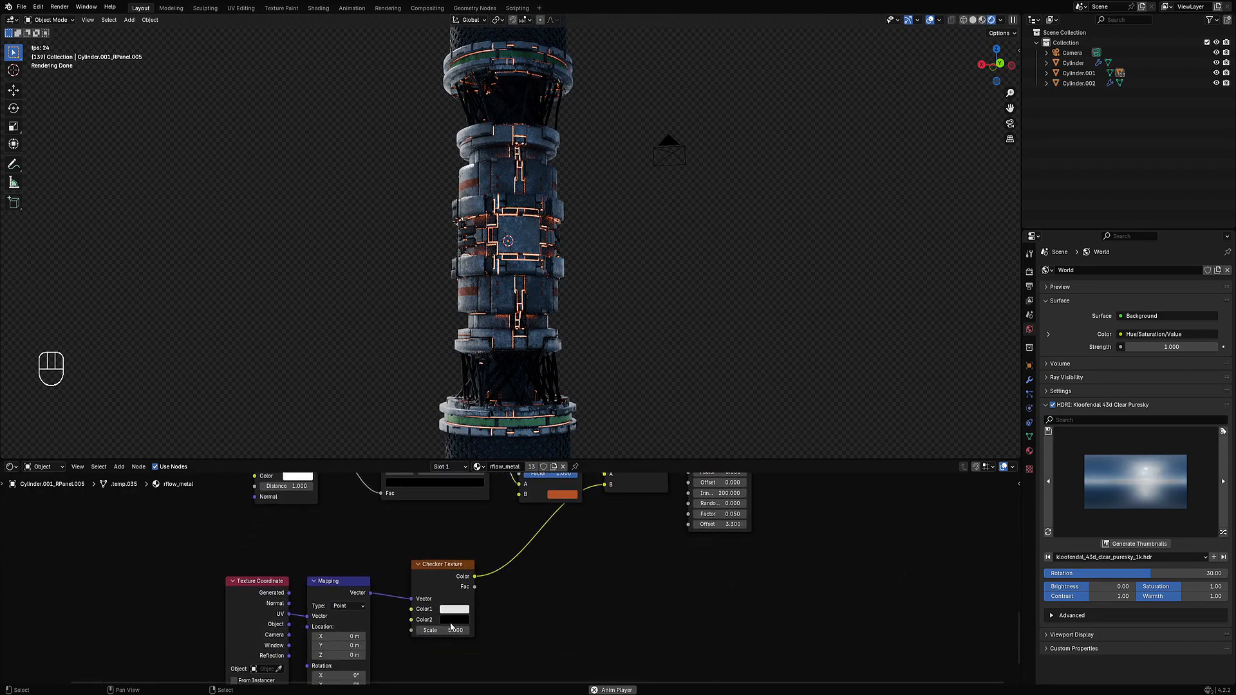
{"action": "key", "text": "Return"}
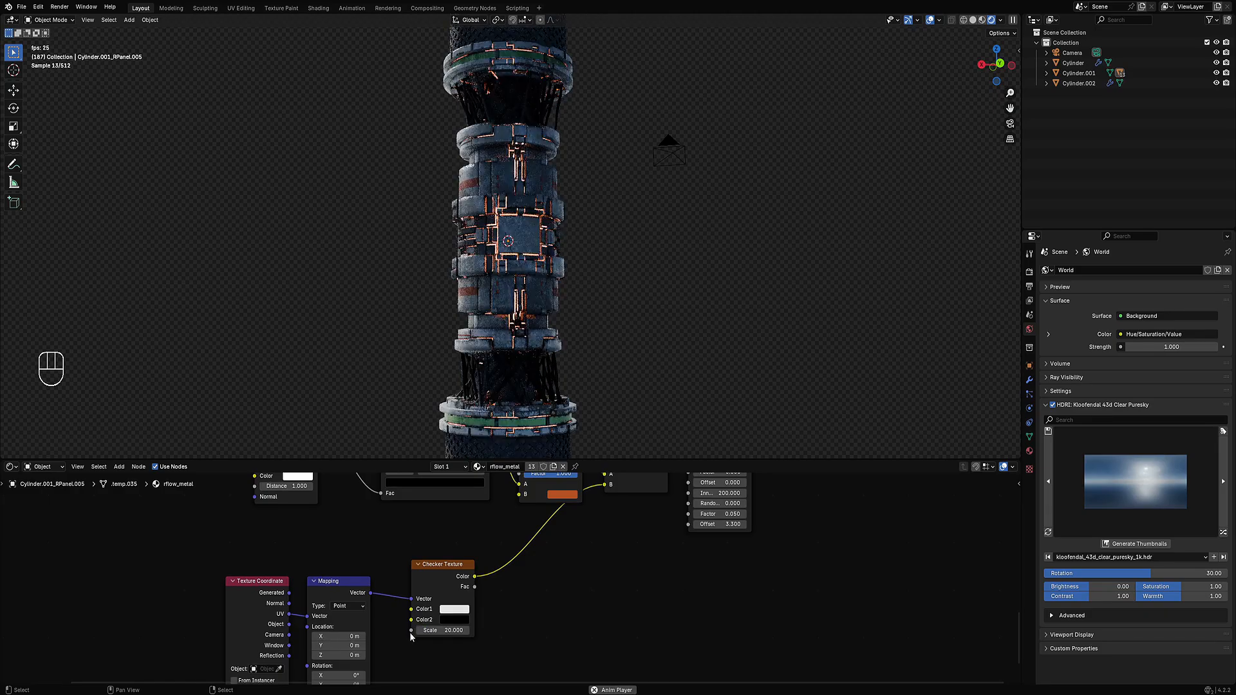
{"action": "key", "text": "shift"}
{"action": "left_click_drag", "start_coordinate": [443, 631], "coordinate": [507, 631], "text": "shift"}
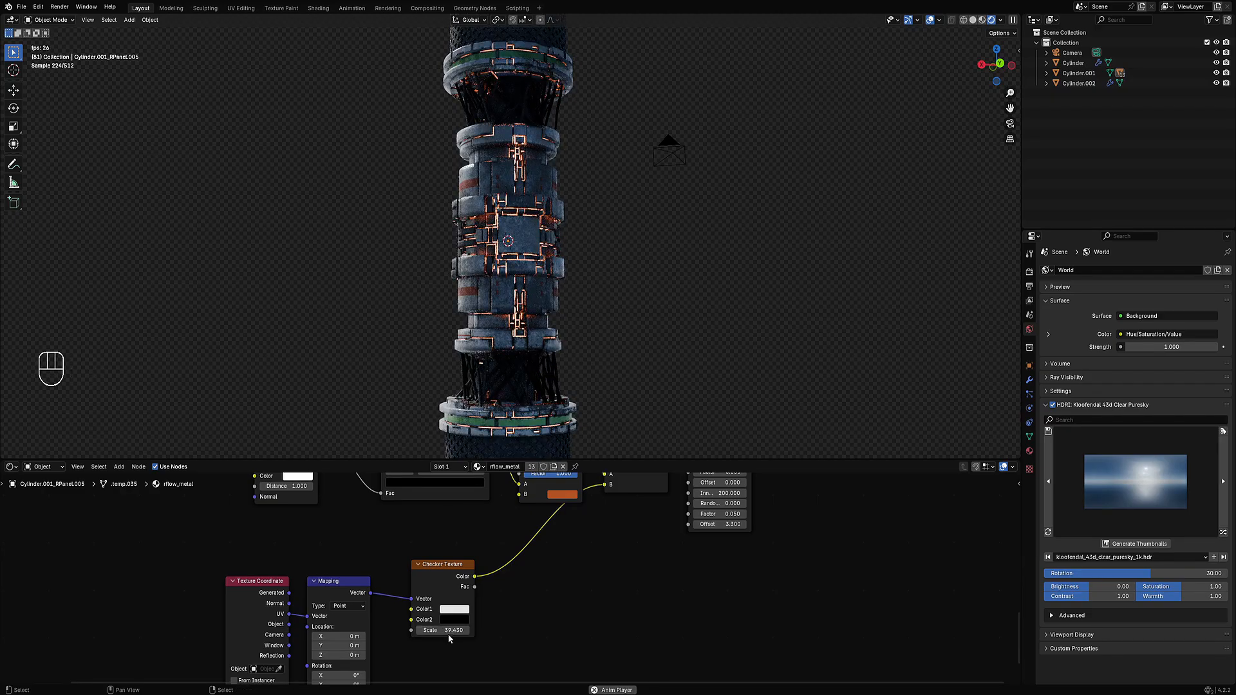
{"action": "key", "text": "Return"}
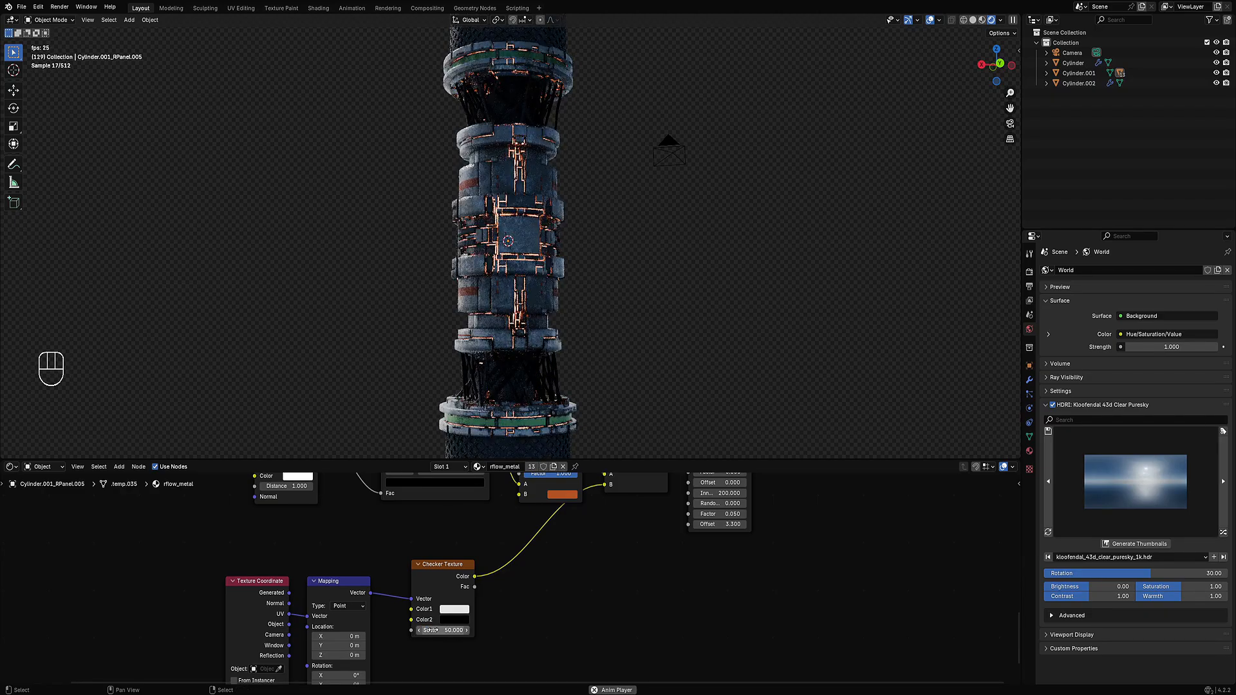
- Try a duplicate of the Color Ramp on the Checker Texture's output and delete it with the link reconnected
{"action": "scroll", "coordinate": [445, 611], "scroll_direction": "down", "scroll_amount": 2}
{"action": "middle_click_drag", "start_coordinate": [444, 566], "coordinate": [463, 631]}
{"action": "left_click", "coordinate": [439, 524]}
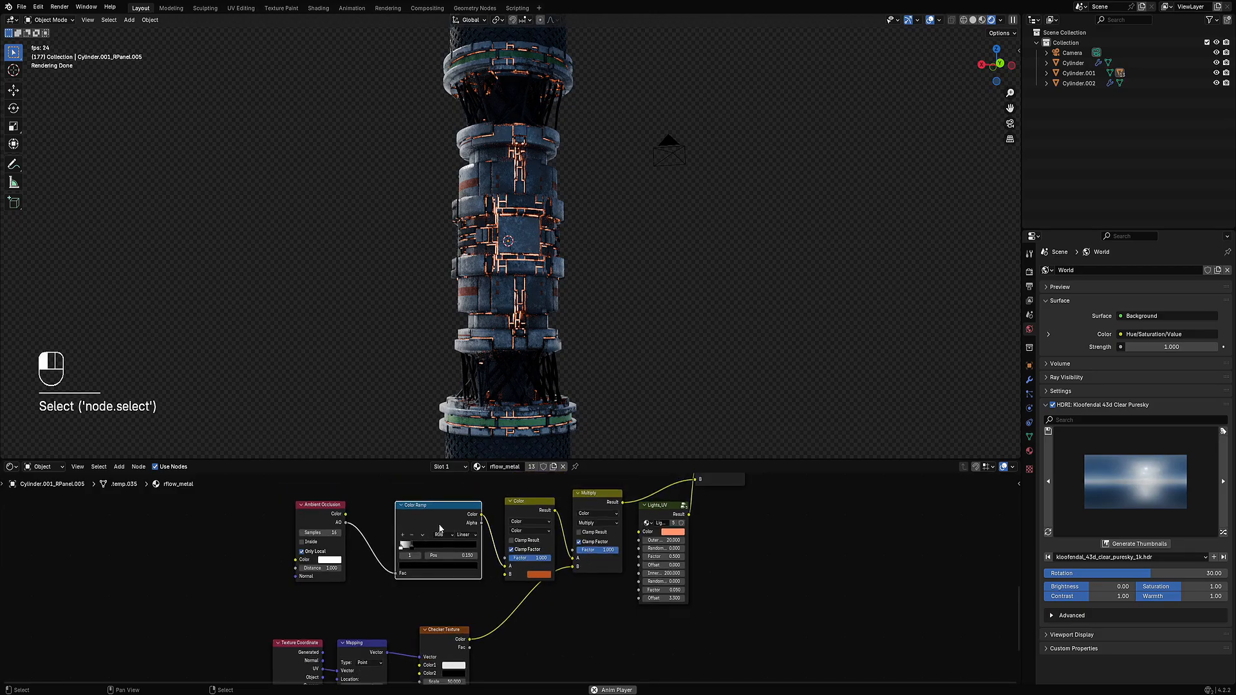
{"action": "key", "text": "shift+d"}
{"action": "left_click", "coordinate": [532, 612]}
{"action": "left_click_drag", "start_coordinate": [503, 632], "coordinate": [470, 640]}
{"action": "key", "text": "ctrl+x"}
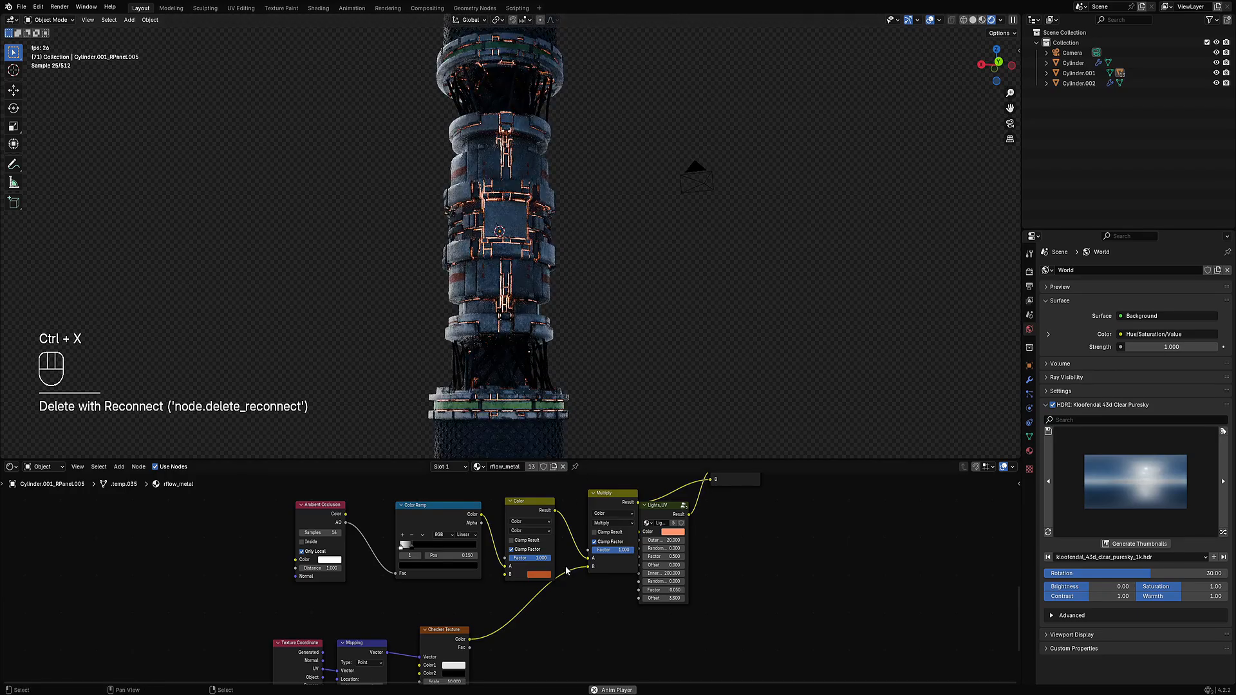
- Preview the Checker Texture alone on the tube, nudge the Multiply node aside, and preview the Multiply result instead
{"action": "middle_click_drag", "start_coordinate": [453, 636], "coordinate": [463, 595]}
{"action": "left_click", "coordinate": [462, 598], "text": "ctrl+shift"}
{"action": "middle_click_drag", "start_coordinate": [623, 480], "coordinate": [538, 553]}
{"action": "left_click_drag", "start_coordinate": [539, 554], "coordinate": [521, 538]}
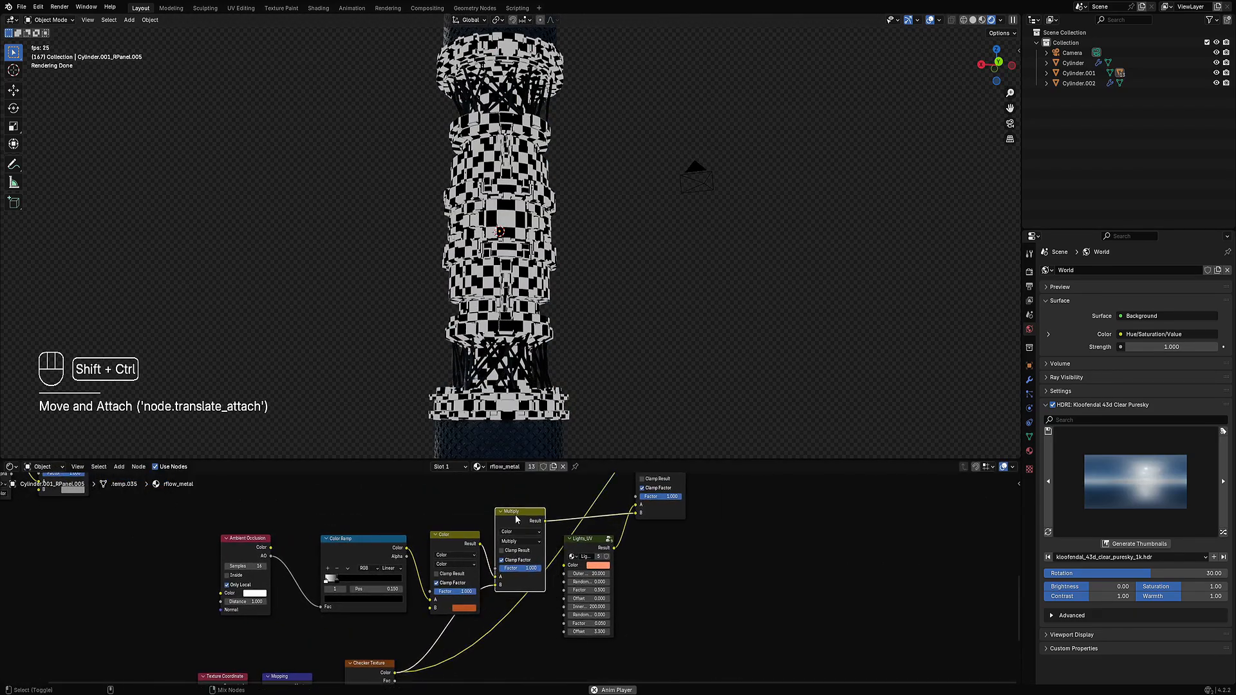
{"action": "left_click", "coordinate": [521, 538], "text": "ctrl+shift"}
- Try Checker Texture scales between 73.700 and 50.900 on a close-up of the previewed gap glow
{"action": "scroll", "coordinate": [443, 644], "scroll_direction": "up", "scroll_amount": 2}
{"action": "middle_click_drag", "start_coordinate": [443, 644], "coordinate": [541, 485]}
{"action": "scroll", "coordinate": [591, 265], "scroll_direction": "up", "scroll_amount": 4}
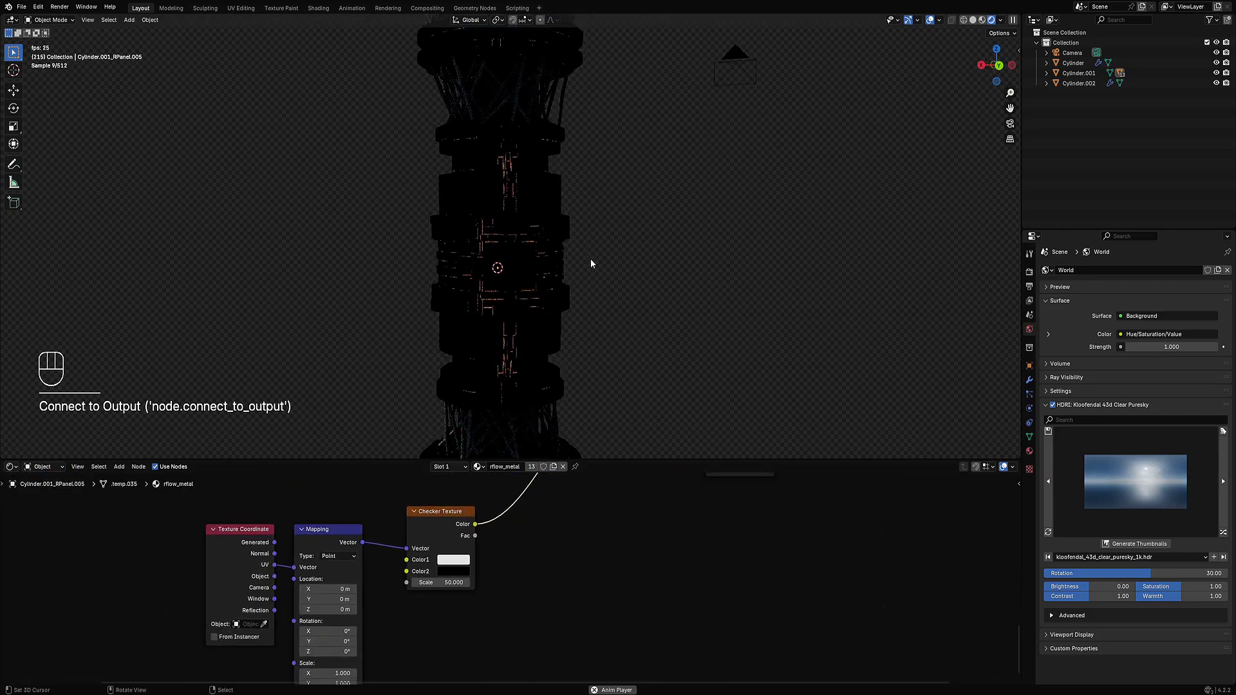
{"action": "scroll", "coordinate": [502, 575], "scroll_direction": "up", "scroll_amount": 1}
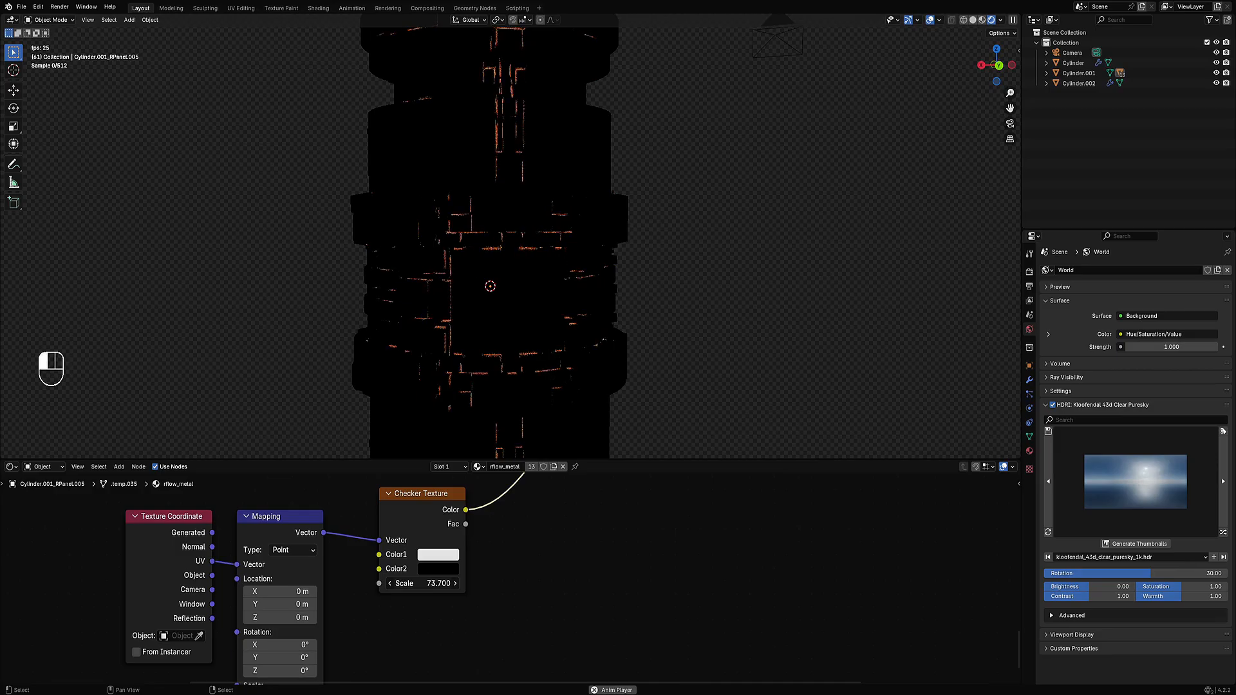
{"action": "left_click_drag", "start_coordinate": [425, 584], "coordinate": [383, 583]}
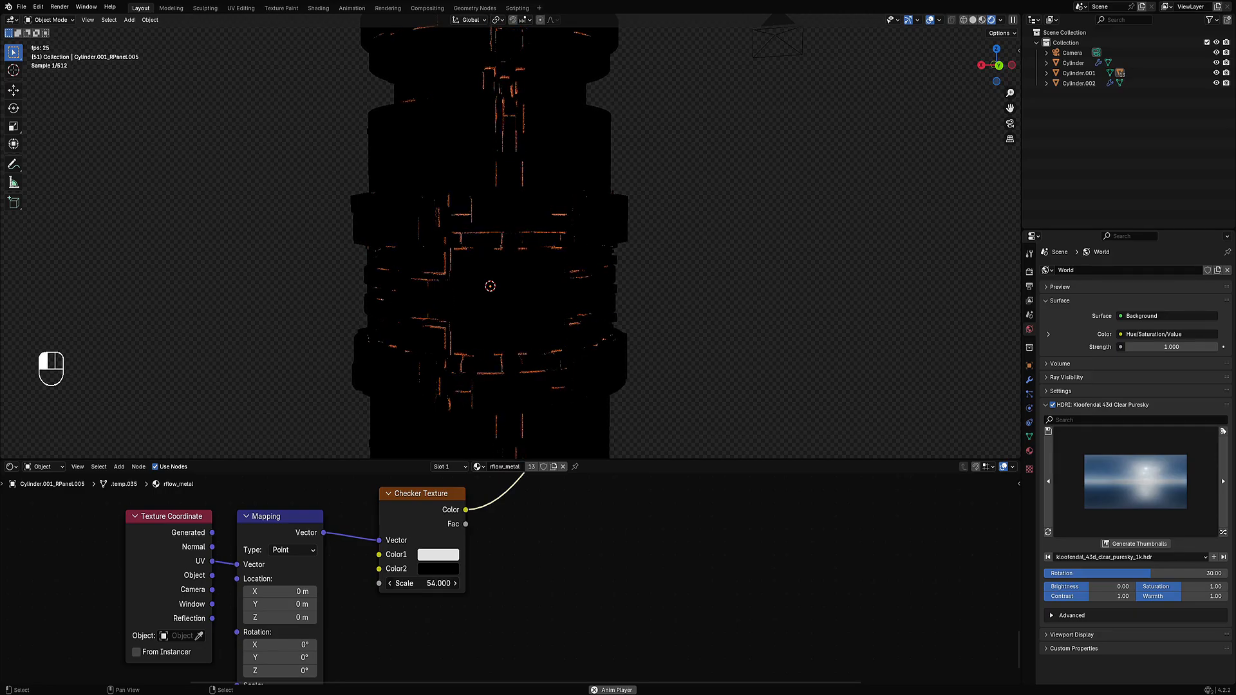
{"action": "left_click_drag", "start_coordinate": [383, 584], "coordinate": [384, 583]}
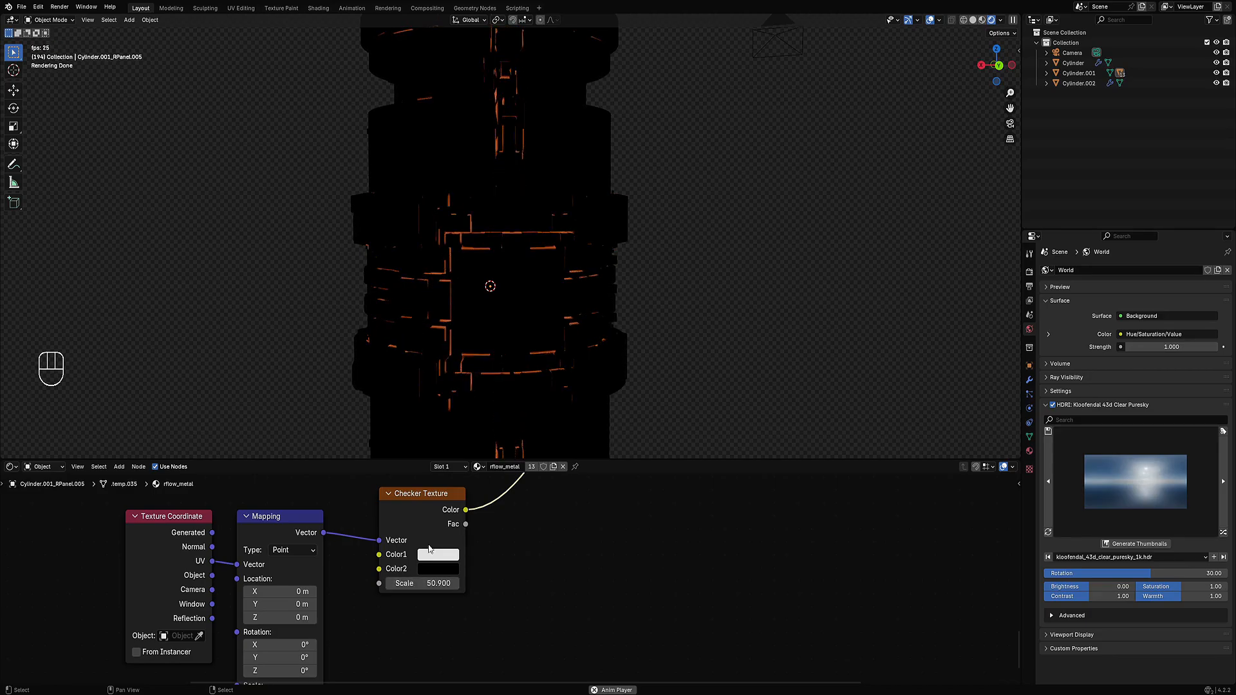
{"action": "scroll", "coordinate": [548, 362], "scroll_direction": "down", "scroll_amount": 4}
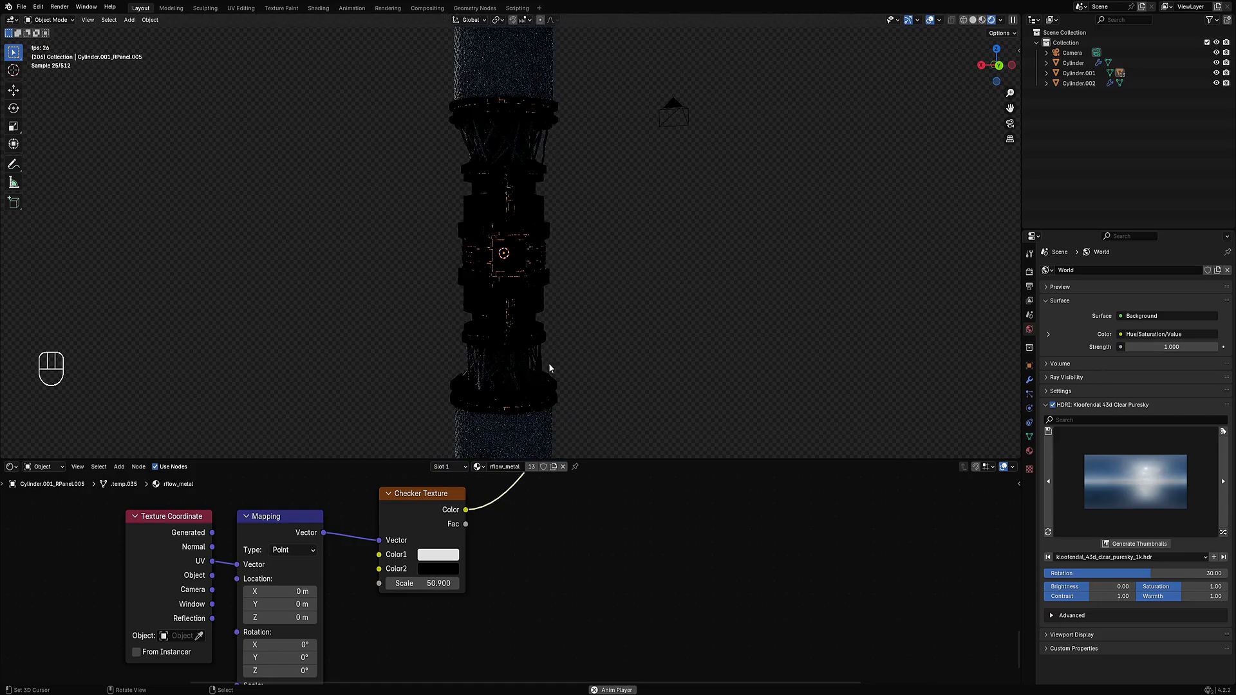
- Set the Checker Texture's scale to 20, fine-tune it to 17.360, and unhide all hidden objects
{"action": "left_click", "coordinate": [449, 579]}
{"action": "type", "text": "20"}
{"action": "key", "text": "Return"}
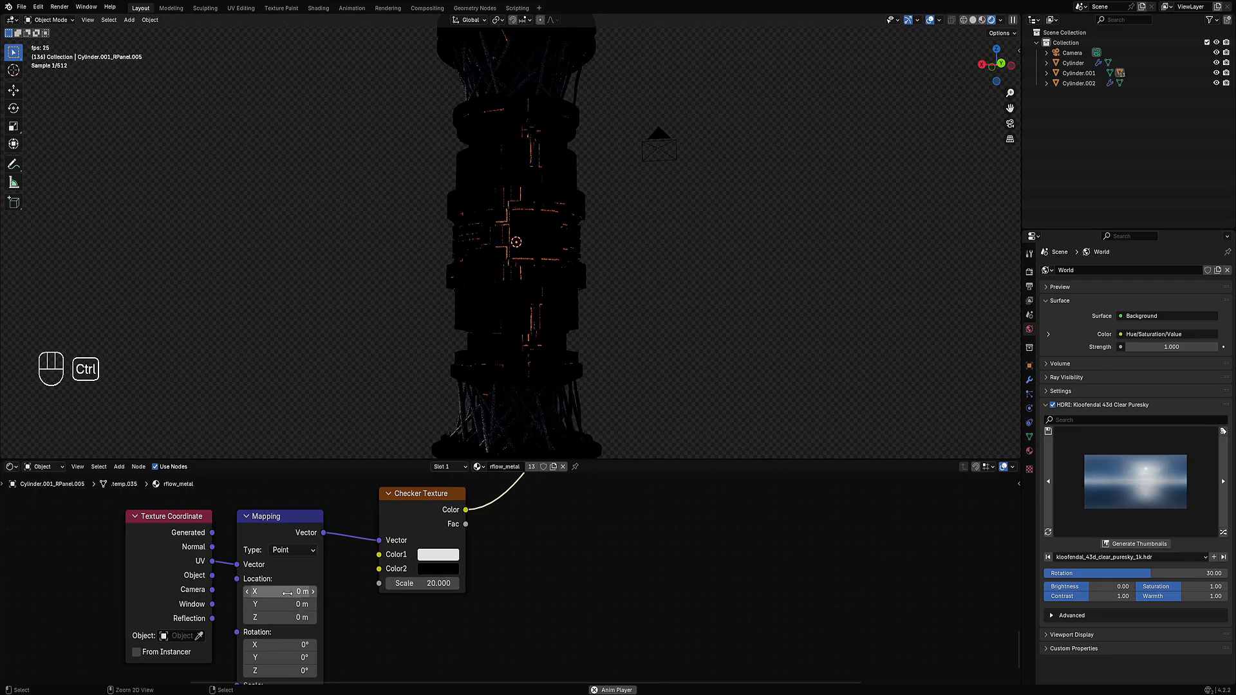
{"action": "left_click_drag", "start_coordinate": [425, 583], "coordinate": [406, 583], "text": "shift"}
{"action": "key", "text": "alt+h"}
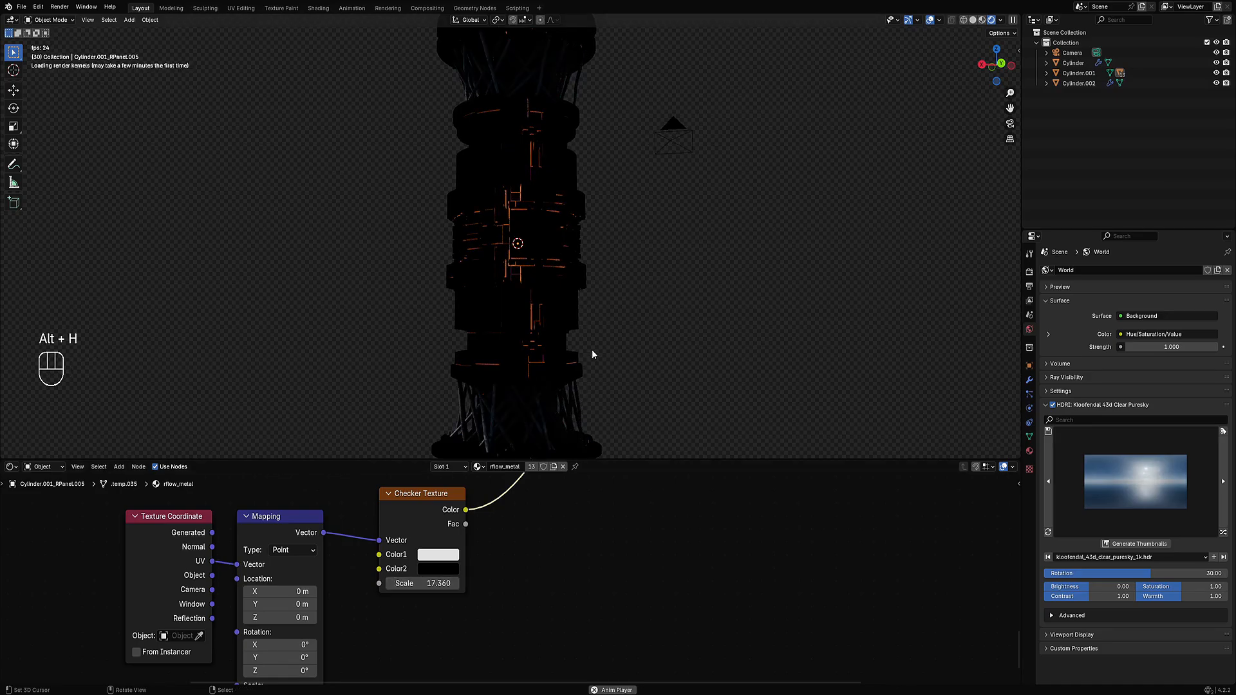
- Output the Principled BSDF instead of the glow preview and set its emission strength to 10
{"action": "scroll", "coordinate": [591, 353], "scroll_direction": "down", "scroll_amount": 2}
{"action": "scroll", "coordinate": [660, 534], "scroll_direction": "down", "scroll_amount": 5}
{"action": "middle_click_drag", "start_coordinate": [667, 540], "coordinate": [514, 524]}
{"action": "left_click", "coordinate": [554, 573], "text": "ctrl+shift"}
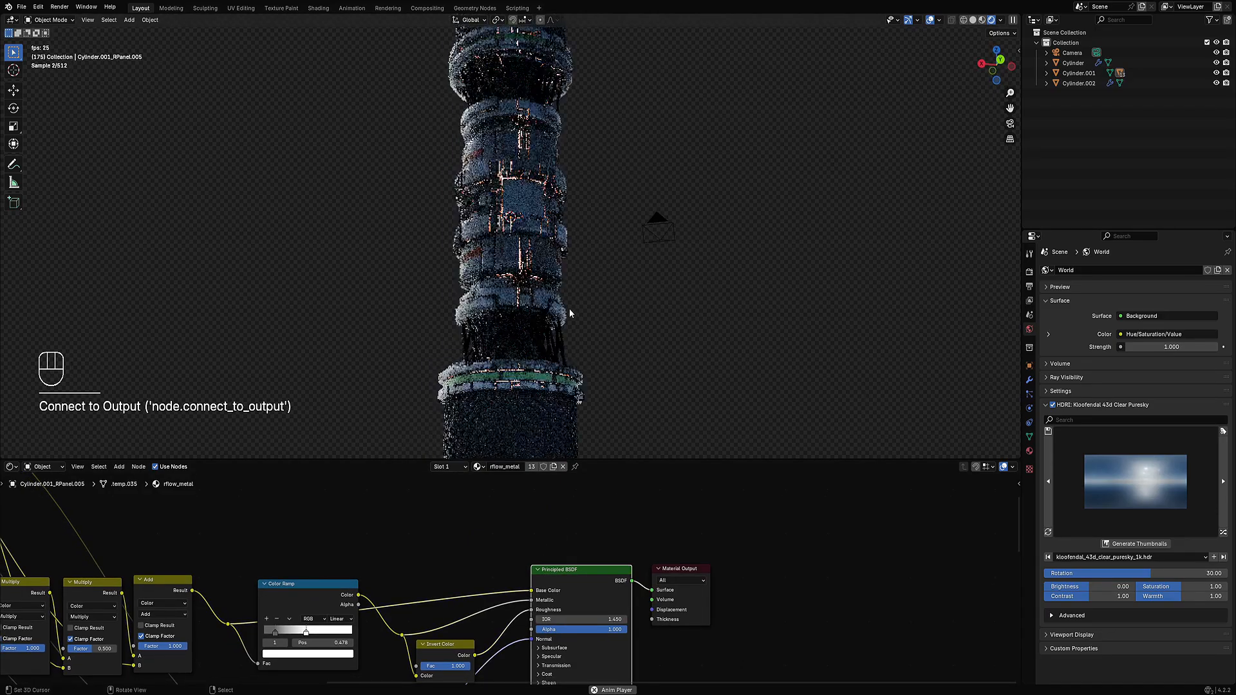
{"action": "middle_click_drag", "start_coordinate": [671, 630], "coordinate": [678, 489]}
{"action": "scroll", "coordinate": [641, 515], "scroll_direction": "up", "scroll_amount": 3}
{"action": "left_click", "coordinate": [614, 567]}
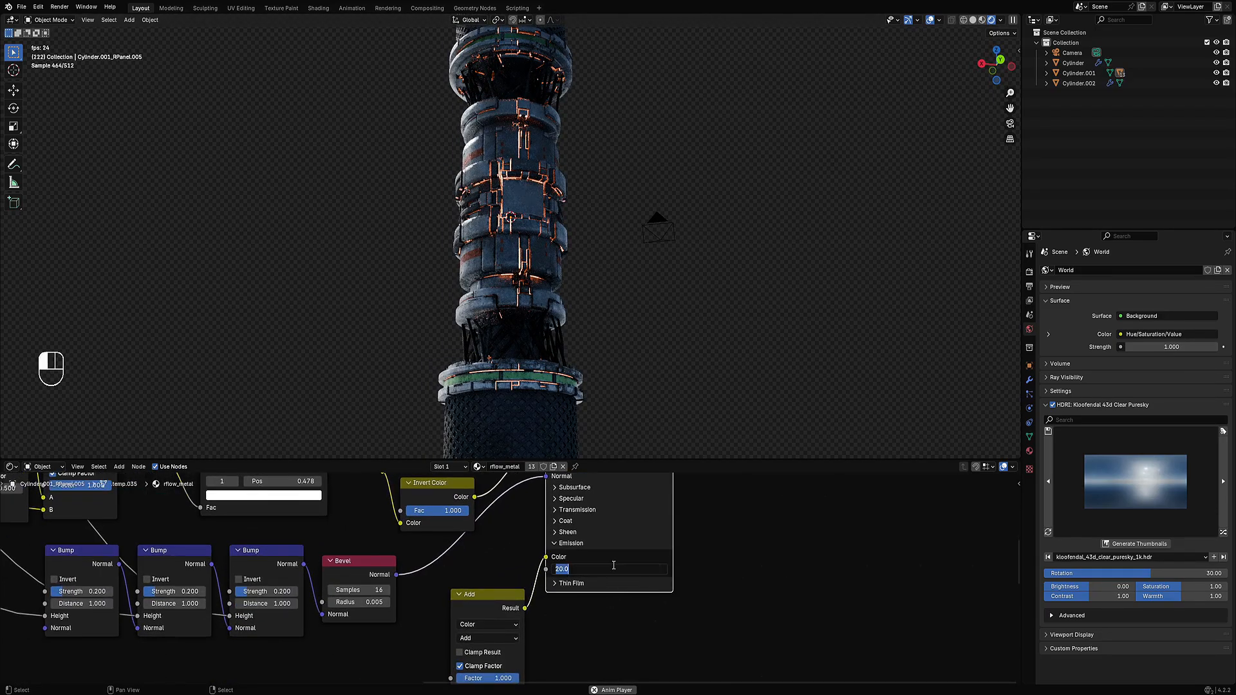
{"action": "type", "text": "10"}
{"action": "key", "text": "Return"}
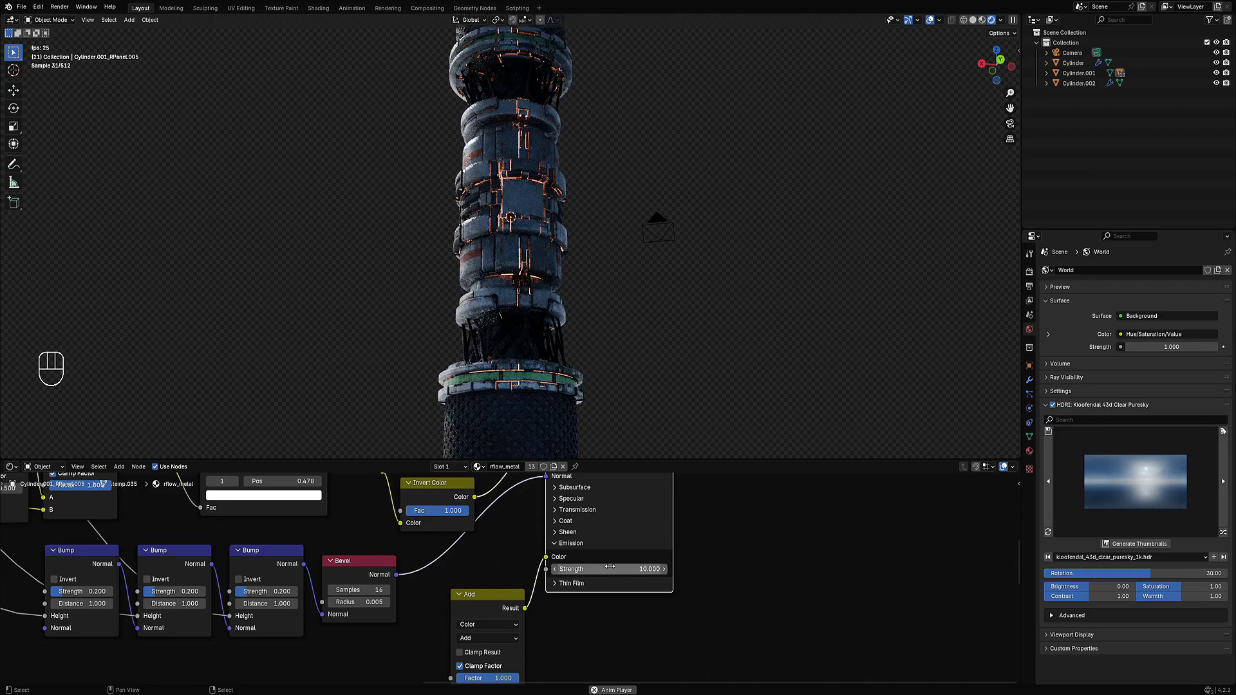
- Narrow the gap glow by moving stop 1 of the ambient-occlusion Color Ramp to position 0.041
{"action": "scroll", "coordinate": [501, 545], "scroll_direction": "down", "scroll_amount": 1}
{"action": "middle_click_drag", "start_coordinate": [430, 585], "coordinate": [629, 428]}
{"action": "middle_click_drag", "start_coordinate": [420, 634], "coordinate": [532, 609]}
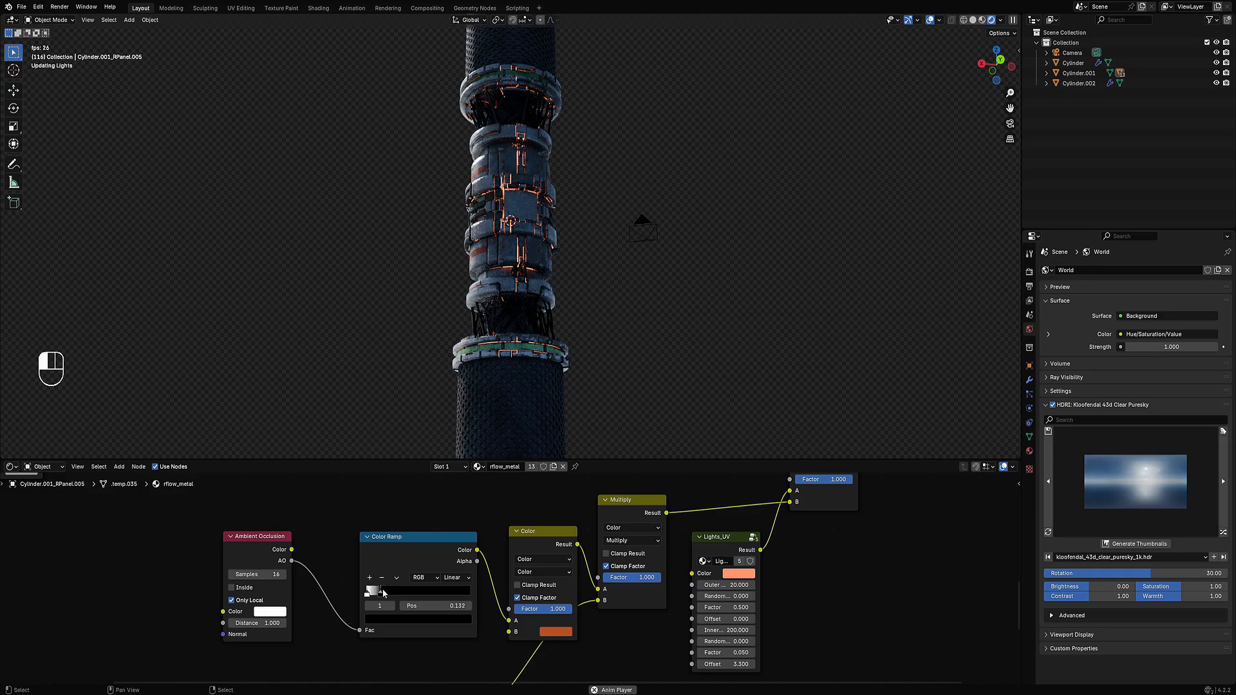
{"action": "left_click_drag", "start_coordinate": [383, 593], "coordinate": [374, 594]}
- Examine the thinner gap glow from several sides and distances around the tube, with overlays hidden
{"action": "middle_click_drag", "start_coordinate": [444, 216], "coordinate": [509, 222]}
{"action": "middle_click_drag", "start_coordinate": [509, 223], "coordinate": [581, 242], "text": "shift"}
{"action": "scroll", "coordinate": [581, 242], "scroll_direction": "up", "scroll_amount": 2}
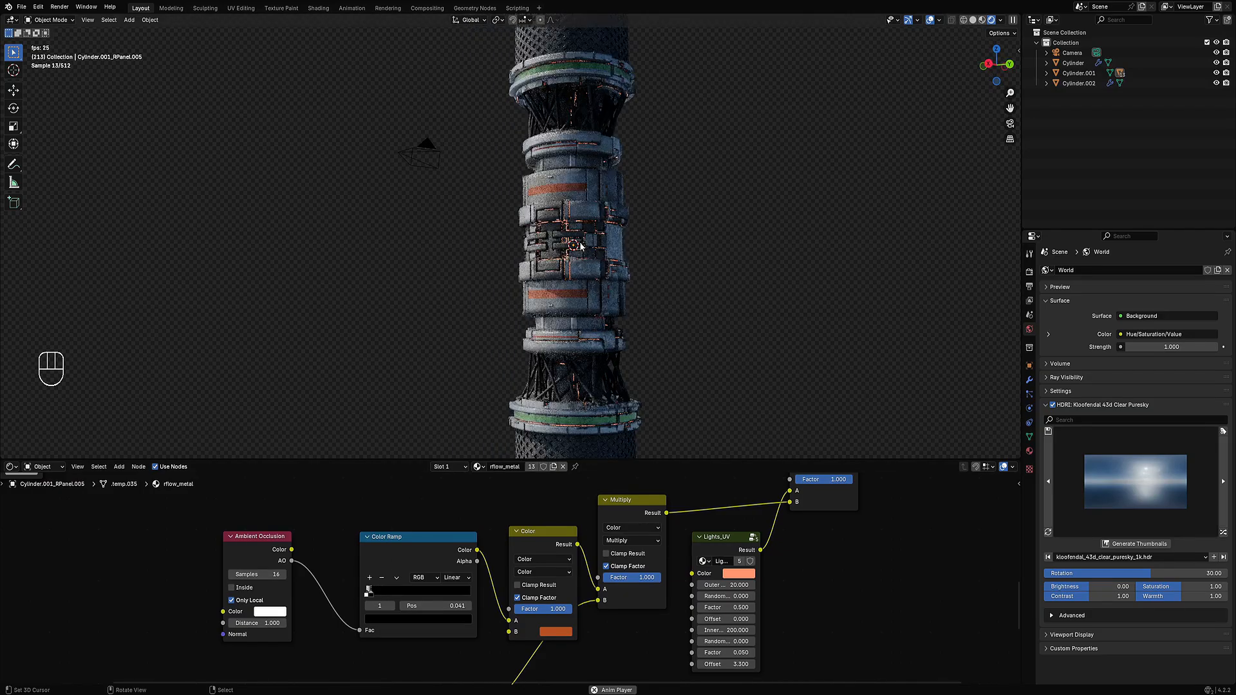
{"action": "mouse_move", "coordinate": [721, 296]}
{"action": "middle_mouse_down"}
{"action": "mouse_move", "coordinate": [737, 304]}
{"action": "mouse_move", "coordinate": [708, 304]}
{"action": "middle_mouse_up"}
{"action": "scroll", "coordinate": [712, 246], "scroll_direction": "down", "scroll_amount": 3}
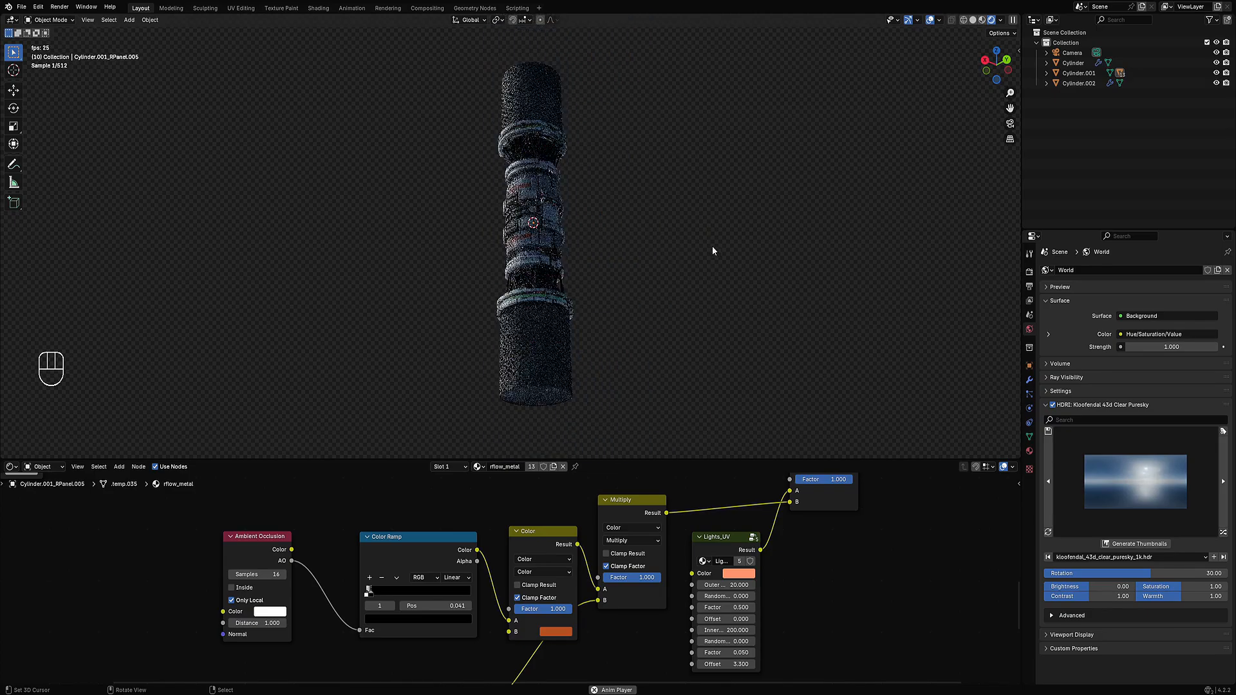
{"action": "middle_click_drag", "start_coordinate": [701, 255], "coordinate": [668, 290]}
{"action": "scroll", "coordinate": [668, 290], "scroll_direction": "up", "scroll_amount": 2}
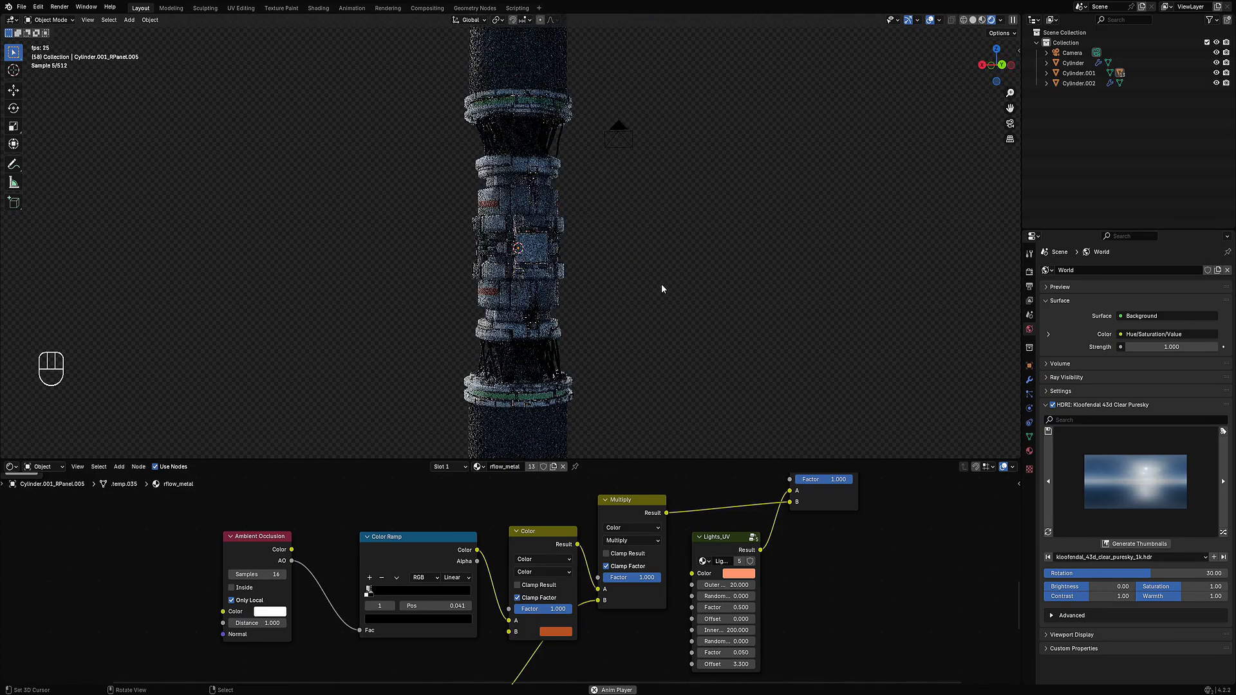
{"action": "middle_click_drag", "start_coordinate": [577, 249], "coordinate": [579, 291]}
{"action": "scroll", "coordinate": [609, 269], "scroll_direction": "up", "scroll_amount": 1}
{"action": "key", "text": "shift+alt+z"}
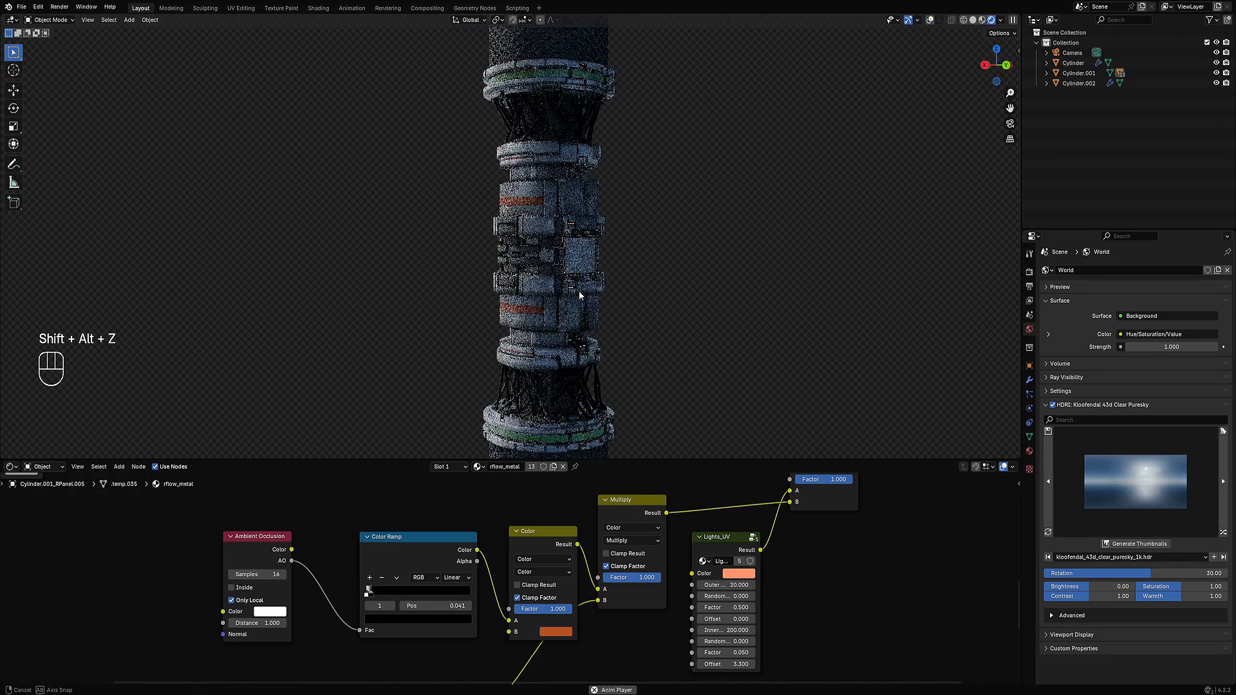
- Apply Random VColor to the RCables.001 cables with the value random seed at 6
{"action": "left_click", "coordinate": [551, 308]}
{"action": "key", "text": "shift+alt+z"}
{"action": "key", "text": "shift+alt+z"}
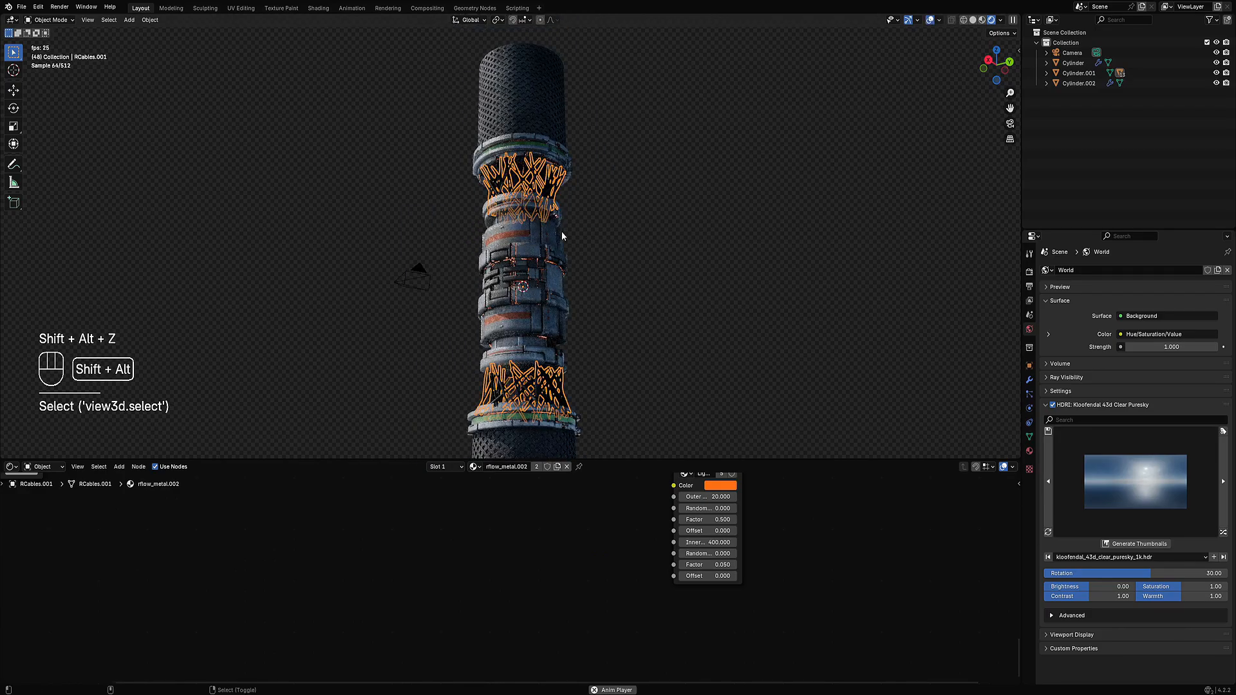
{"action": "key", "text": "shift+q"}
{"action": "left_click", "coordinate": [658, 155]}
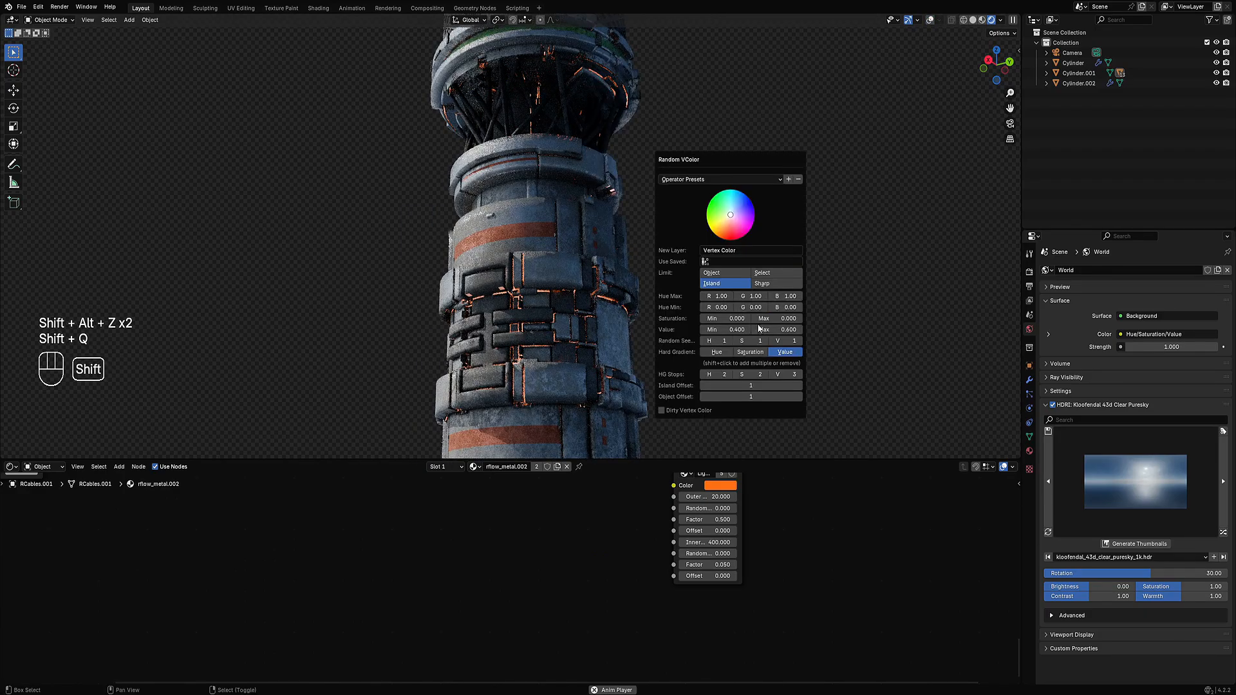
{"action": "scroll", "coordinate": [792, 340], "scroll_direction": "up", "scroll_amount": 5, "text": "ctrl"}
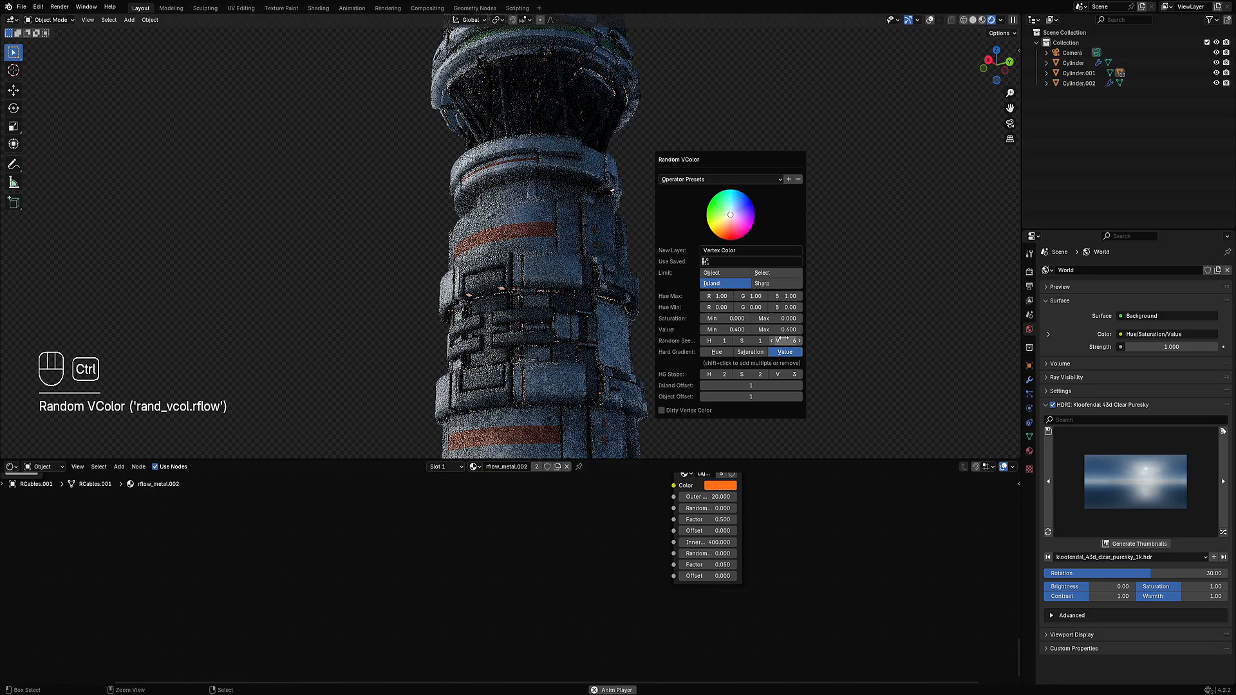
- Set the cables' random vertex colour value range to a minimum of 0.6 and a maximum of 0.7
{"action": "left_click", "coordinate": [726, 329]}
{"action": "type", "text": "."}
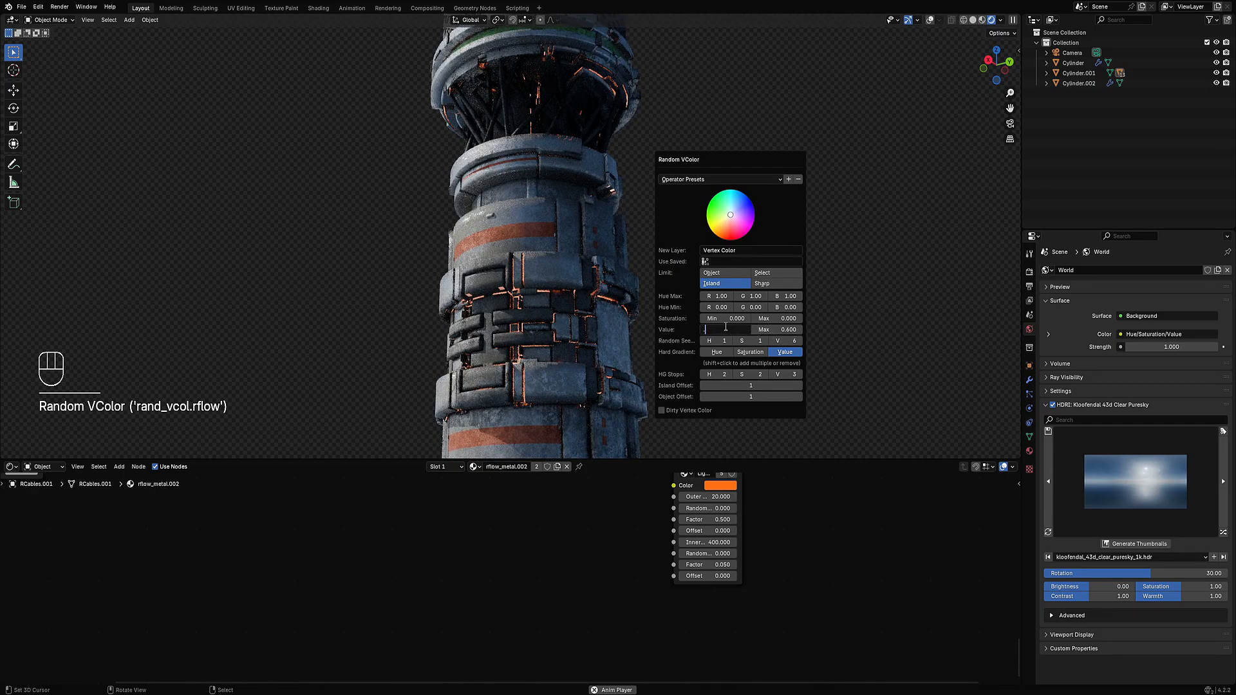
{"action": "type", "text": "6"}
{"action": "key", "text": "Tab"}
{"action": "type", "text": ".7"}
{"action": "key", "text": "Return"}
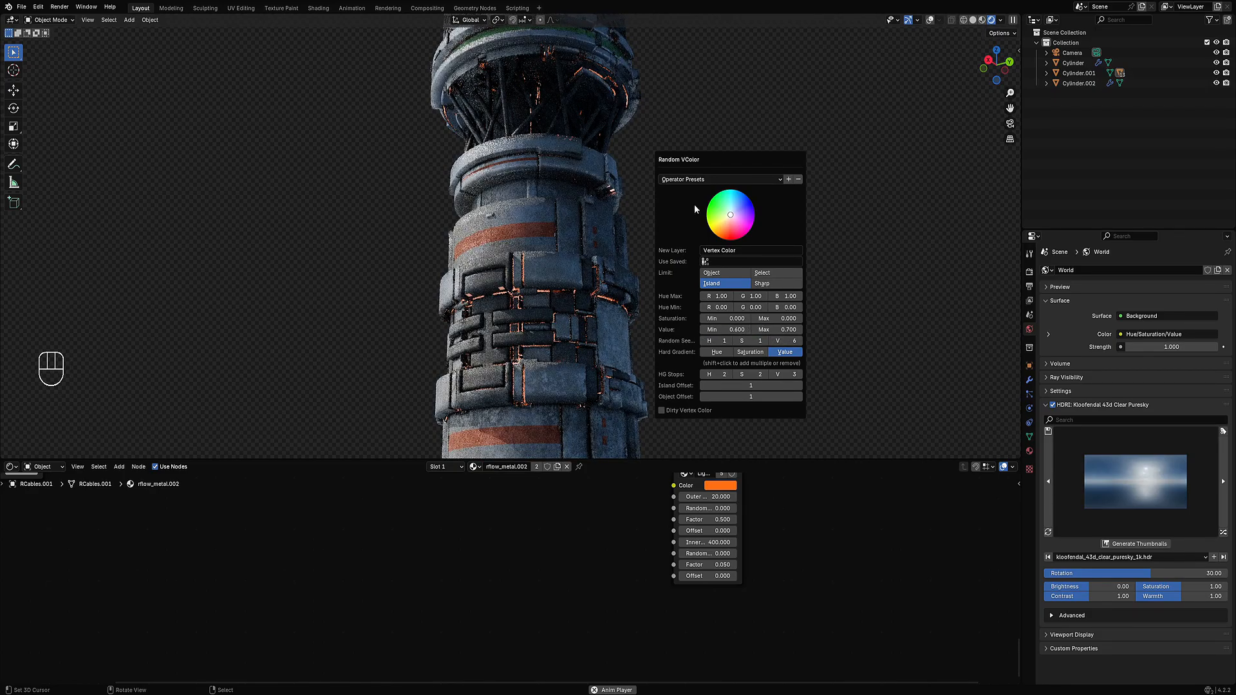
{"action": "scroll", "coordinate": [587, 163], "scroll_direction": "down", "scroll_amount": 5}
{"action": "key", "text": "shift+alt+z"}
{"action": "key", "text": "shift+alt+z"}
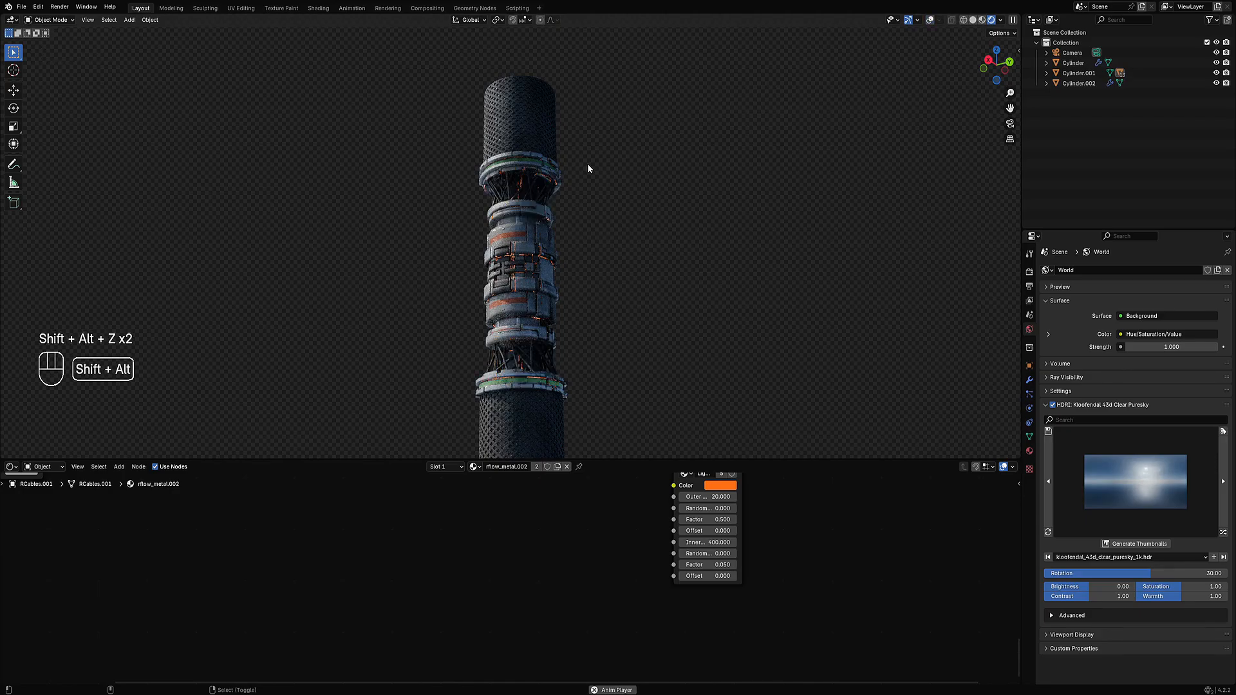
- Enlarge the 3D viewport by shrinking the node editor and switch the viewport to Solid shading
{"action": "middle_click_drag", "start_coordinate": [587, 164], "coordinate": [608, 225]}
{"action": "scroll", "coordinate": [608, 225], "scroll_direction": "up", "scroll_amount": 2}
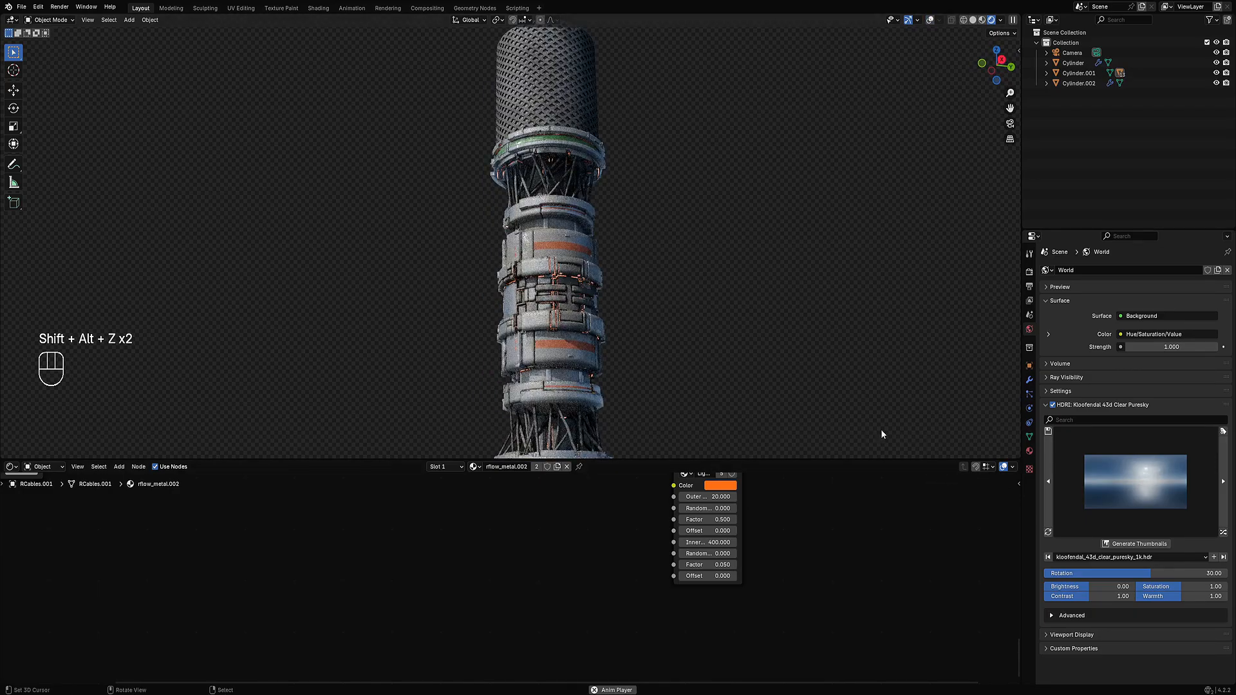
{"action": "left_click_drag", "start_coordinate": [660, 459], "coordinate": [660, 671]}
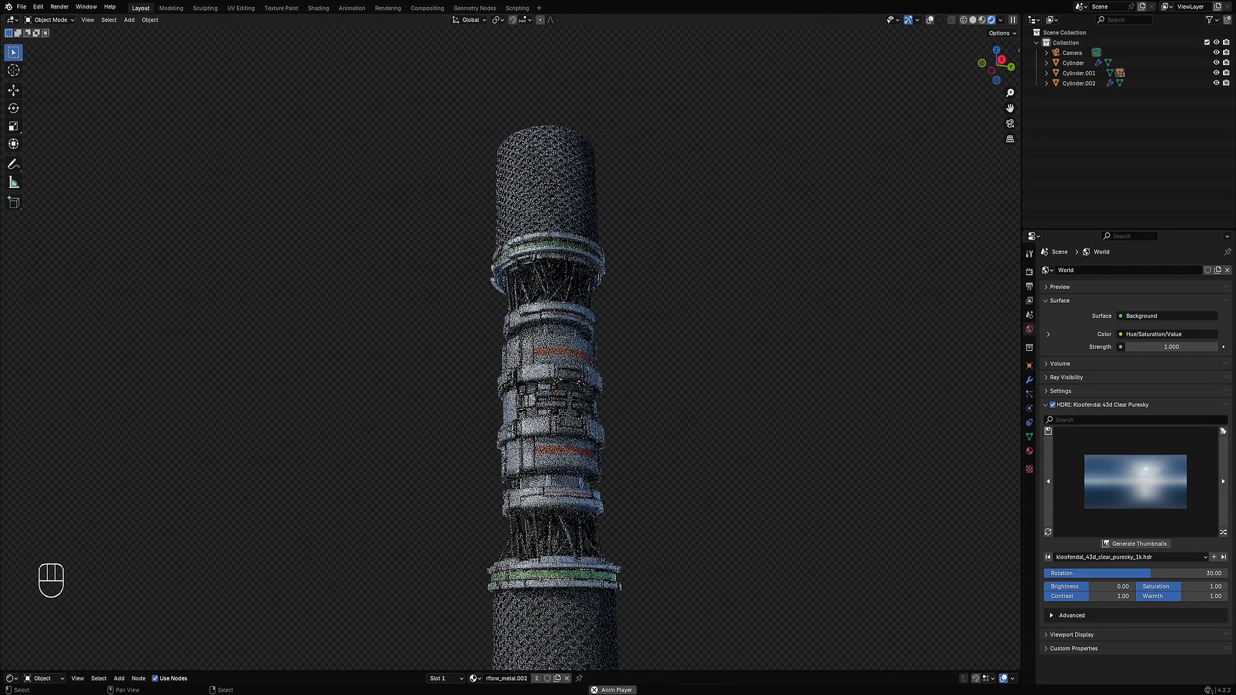
{"action": "key", "text": "z"}
{"action": "left_click", "coordinate": [642, 353]}
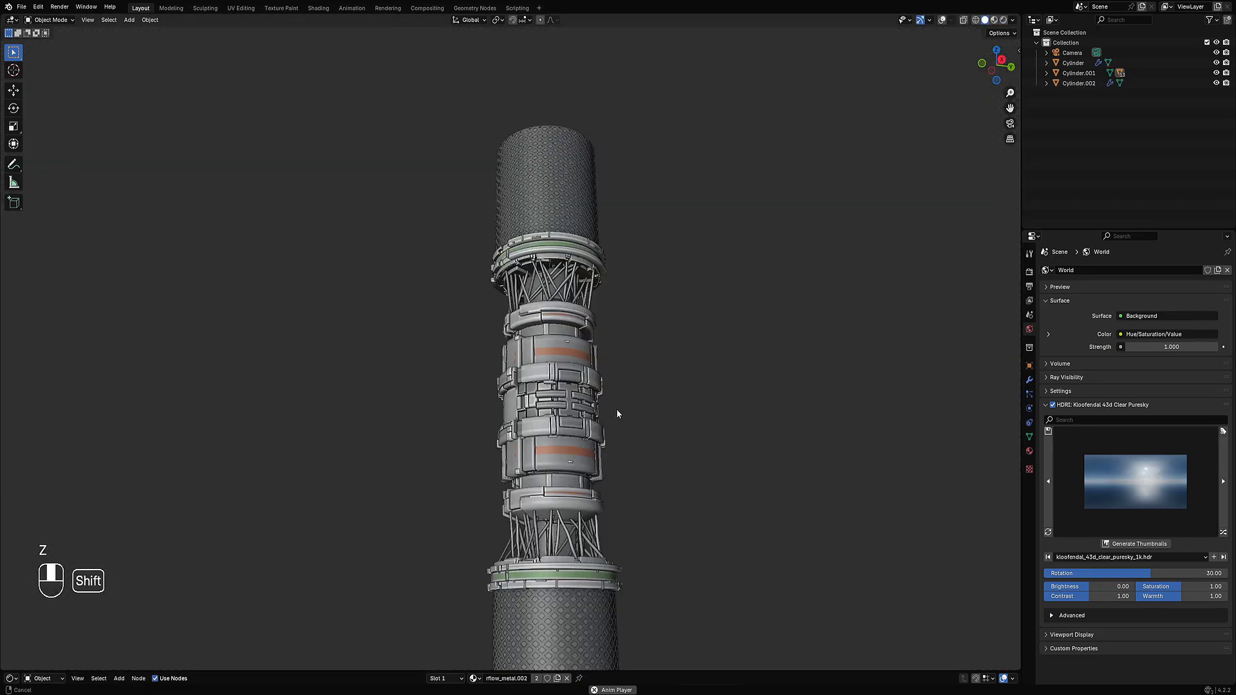
- Pick Cylinder.001 from the overlapping objects, select all of its faces in Edit Mode, and return to Object Mode
{"action": "scroll", "coordinate": [617, 409], "scroll_direction": "up", "scroll_amount": 2}
{"action": "mouse_move", "coordinate": [579, 260]}
{"action": "middle_mouse_down"}
{"action": "mouse_move", "coordinate": [579, 316]}
{"action": "mouse_move", "coordinate": [584, 252]}
{"action": "middle_mouse_up"}
{"action": "right_click", "coordinate": [585, 252], "text": "alt"}
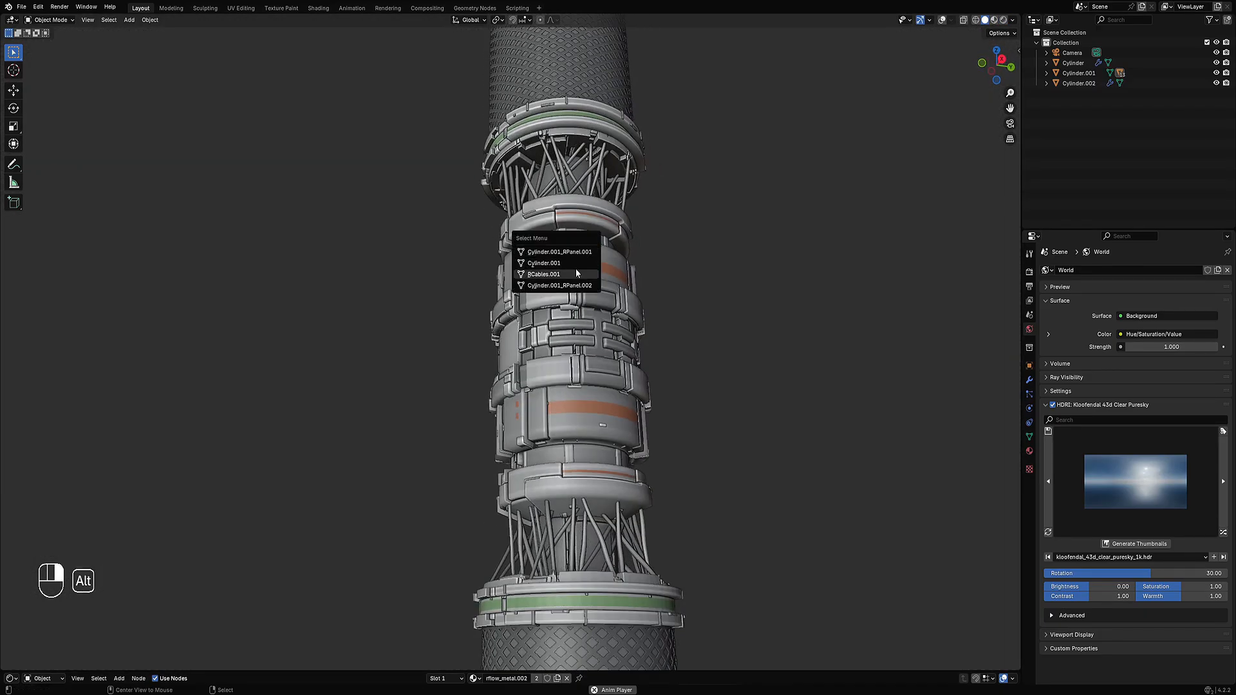
{"action": "left_click", "coordinate": [570, 262]}
{"action": "scroll", "coordinate": [603, 274], "scroll_direction": "down", "scroll_amount": 4}
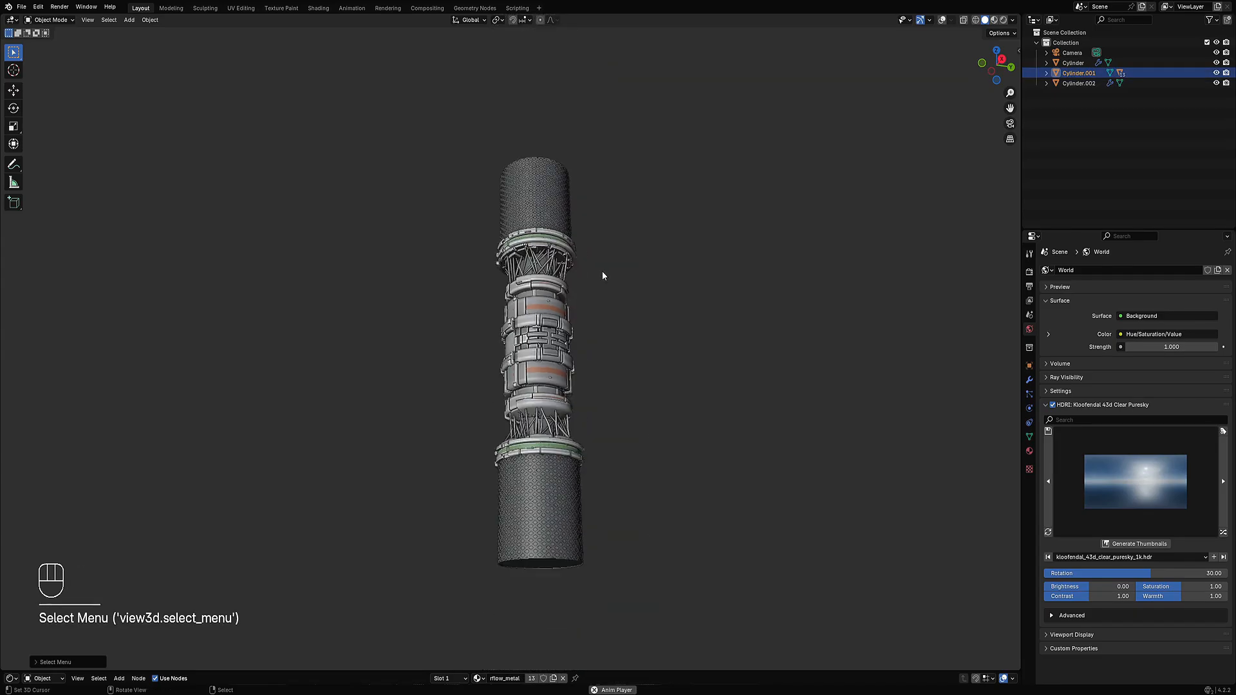
{"action": "key", "text": "Tab"}
{"action": "key", "text": "a"}
{"action": "key", "text": "shift+alt+z"}
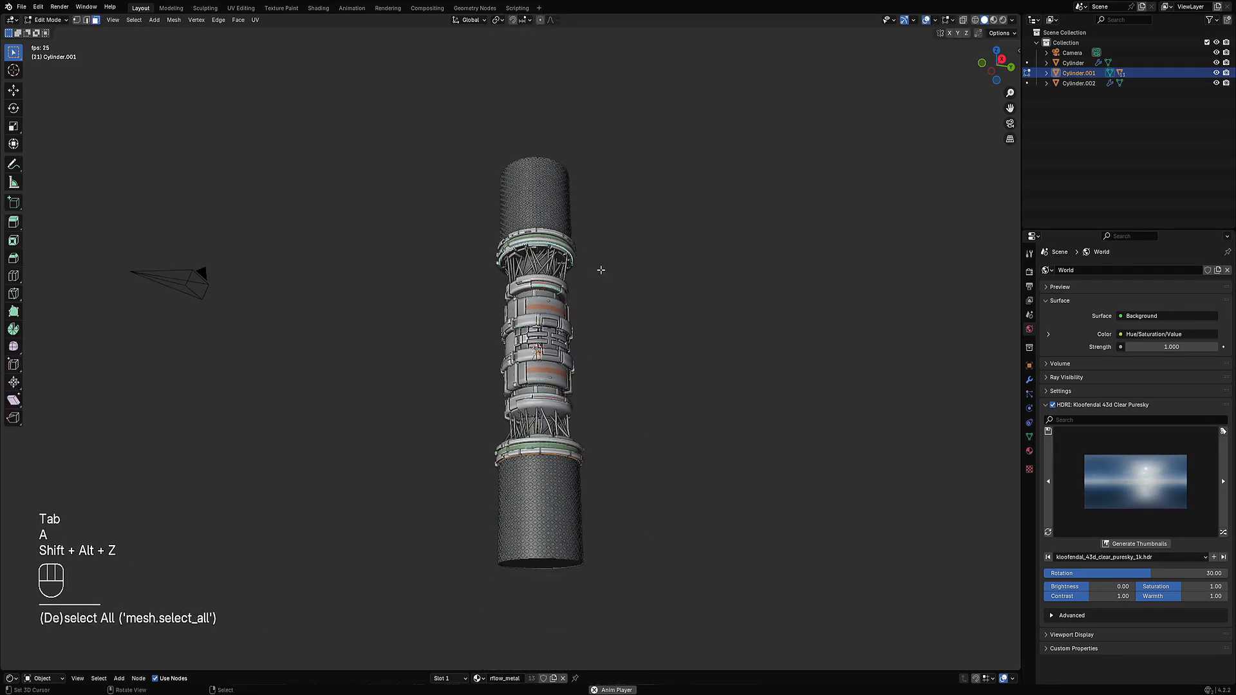
{"action": "key", "text": "shift+z"}
{"action": "key", "text": "Tab"}
{"action": "key", "text": "shift+z"}
{"action": "key", "text": "shift+alt+z"}
{"action": "scroll", "coordinate": [599, 271], "scroll_direction": "up", "scroll_amount": 1}
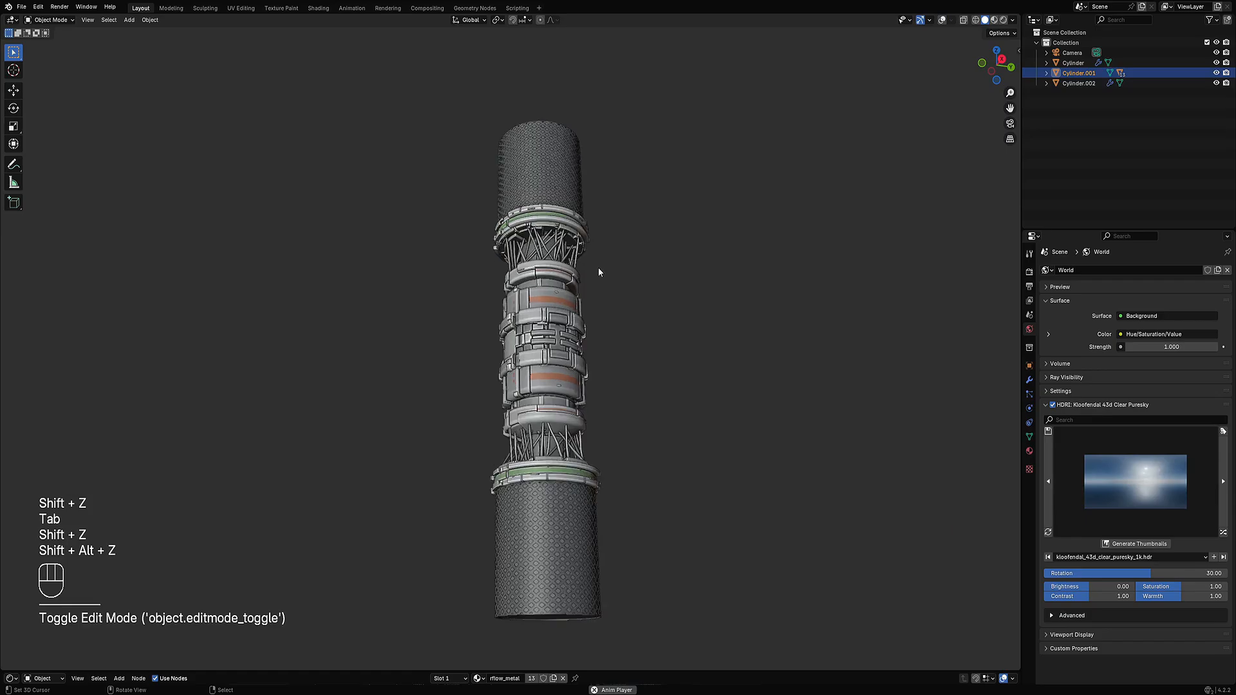
- Save the file and run Random Cells on Cylinder.001 with the "pool 100 indv depth" preset
{"action": "key", "text": "ctrl+s"}
{"action": "key", "text": "shift+q"}
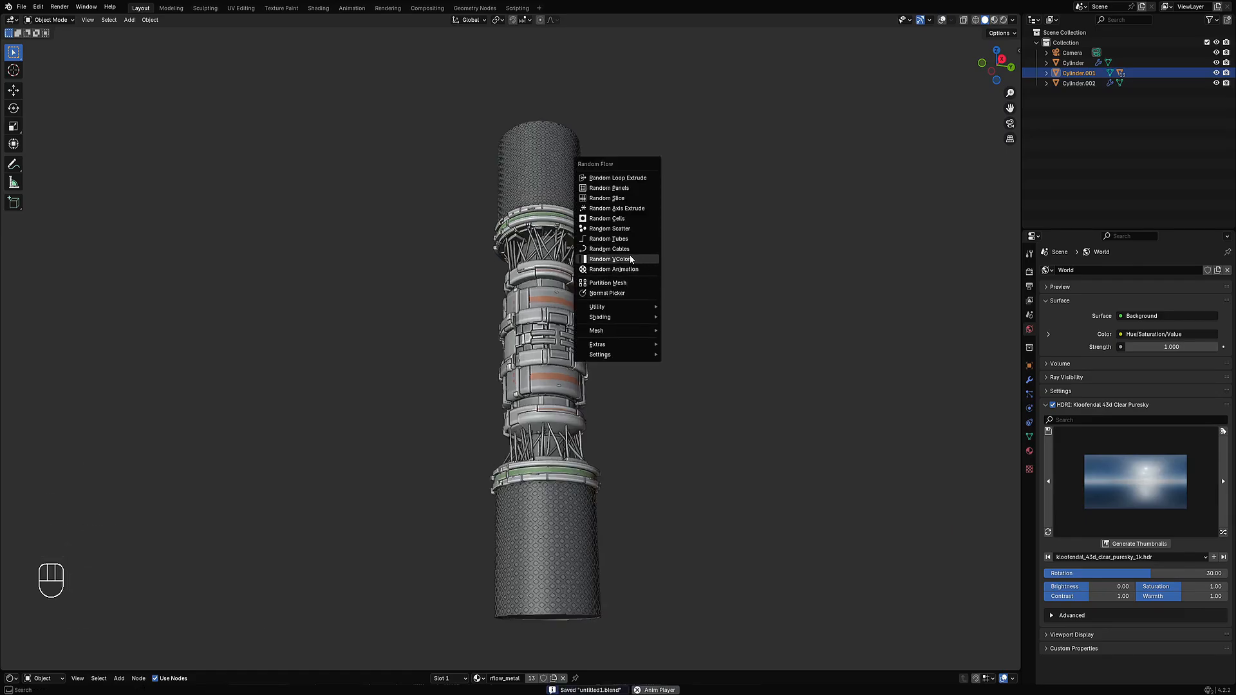
{"action": "left_click", "coordinate": [618, 218]}
{"action": "left_click", "coordinate": [669, 243]}
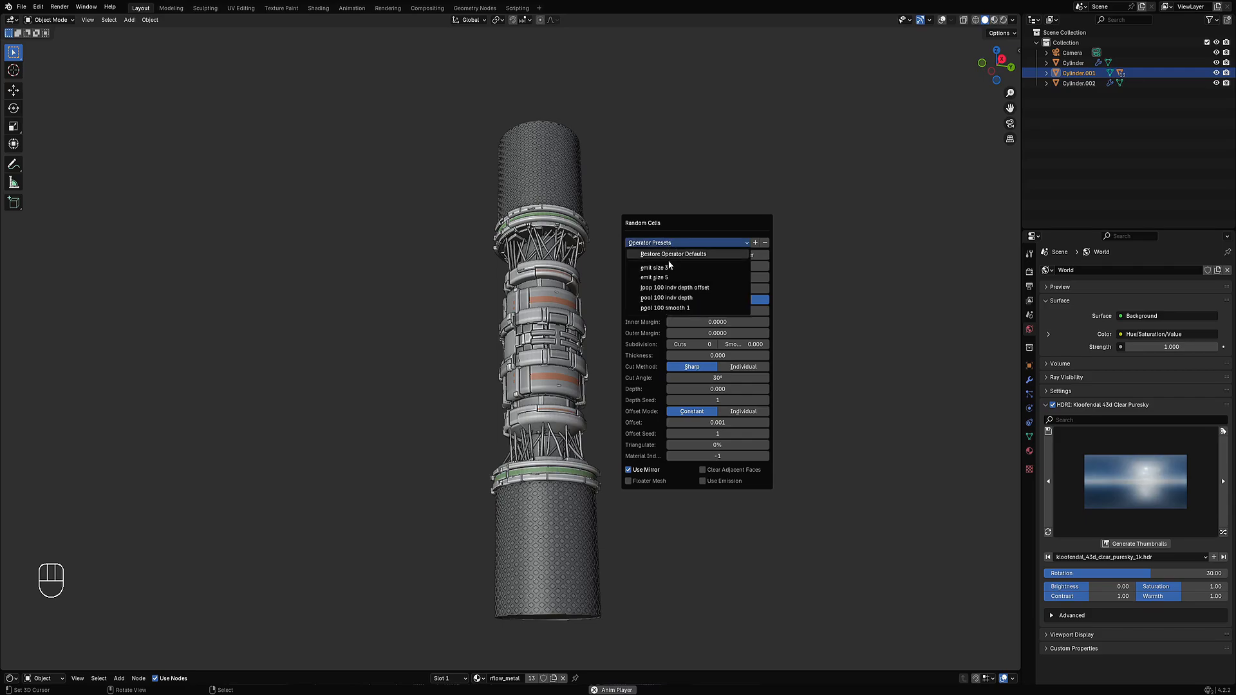
{"action": "left_click", "coordinate": [671, 300]}
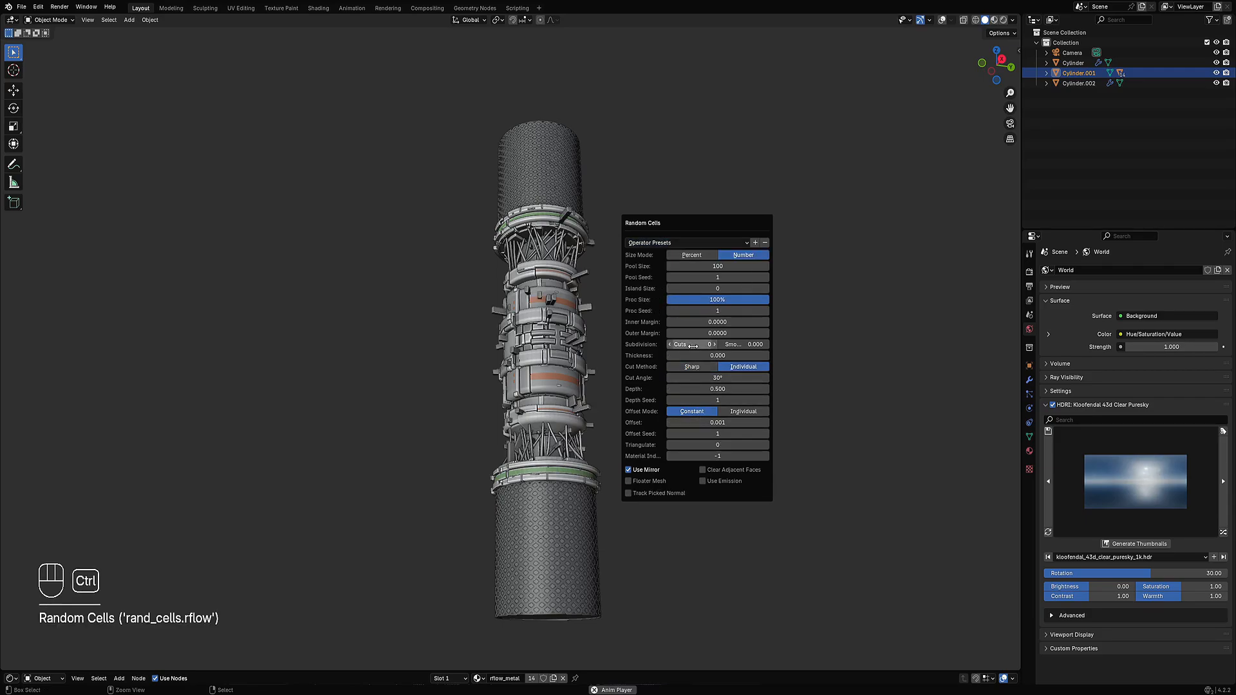
- Set the random cells' subdivision cuts to 4, try a depth of 0.1, and settle on 0.25
{"action": "left_click_drag", "start_coordinate": [693, 345], "coordinate": [700, 346]}
{"action": "scroll", "coordinate": [693, 346], "scroll_direction": "up", "scroll_amount": 1, "text": "ctrl"}
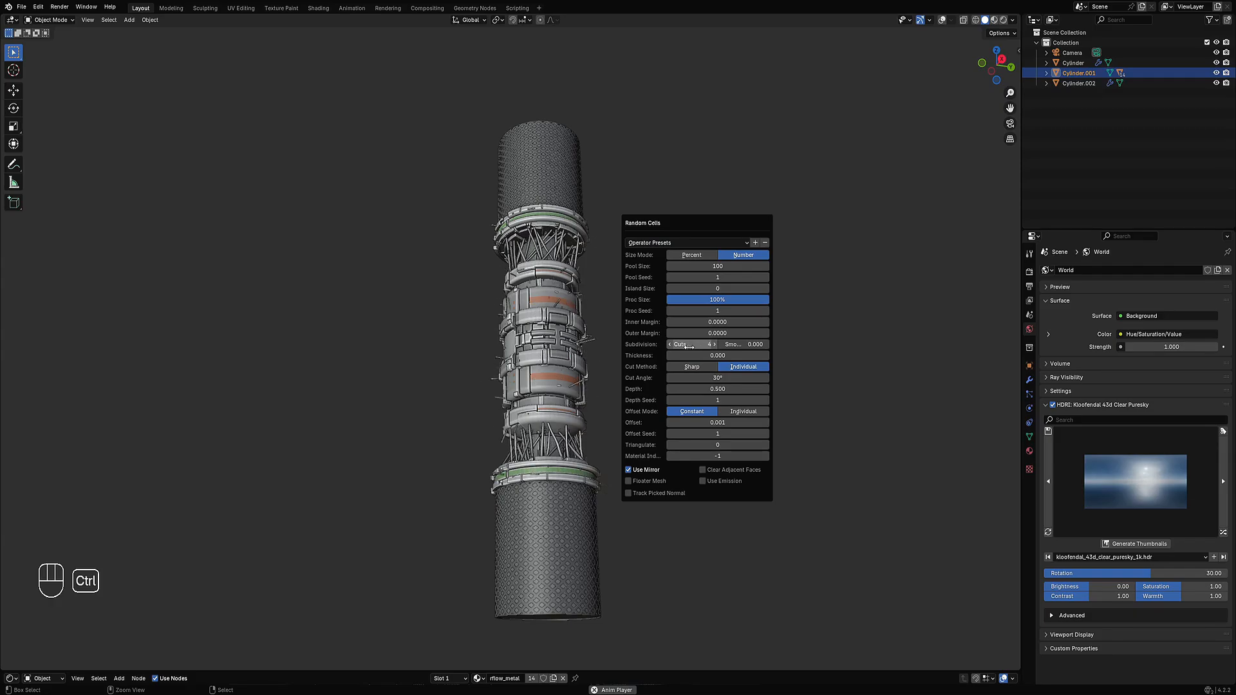
{"action": "left_click", "coordinate": [714, 390]}
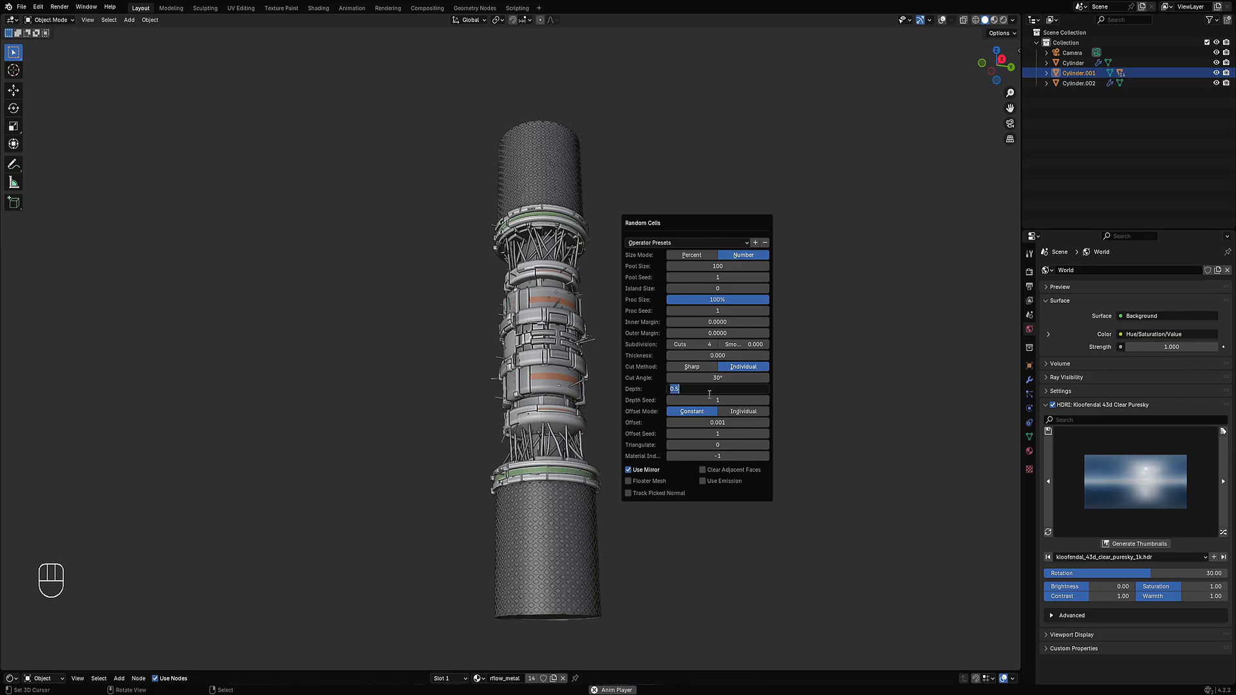
{"action": "type", "text": ".1"}
{"action": "key", "text": "Return"}
{"action": "left_click", "coordinate": [722, 388]}
{"action": "key", "text": "Return"}
{"action": "scroll", "coordinate": [580, 309], "scroll_direction": "up", "scroll_amount": 5}
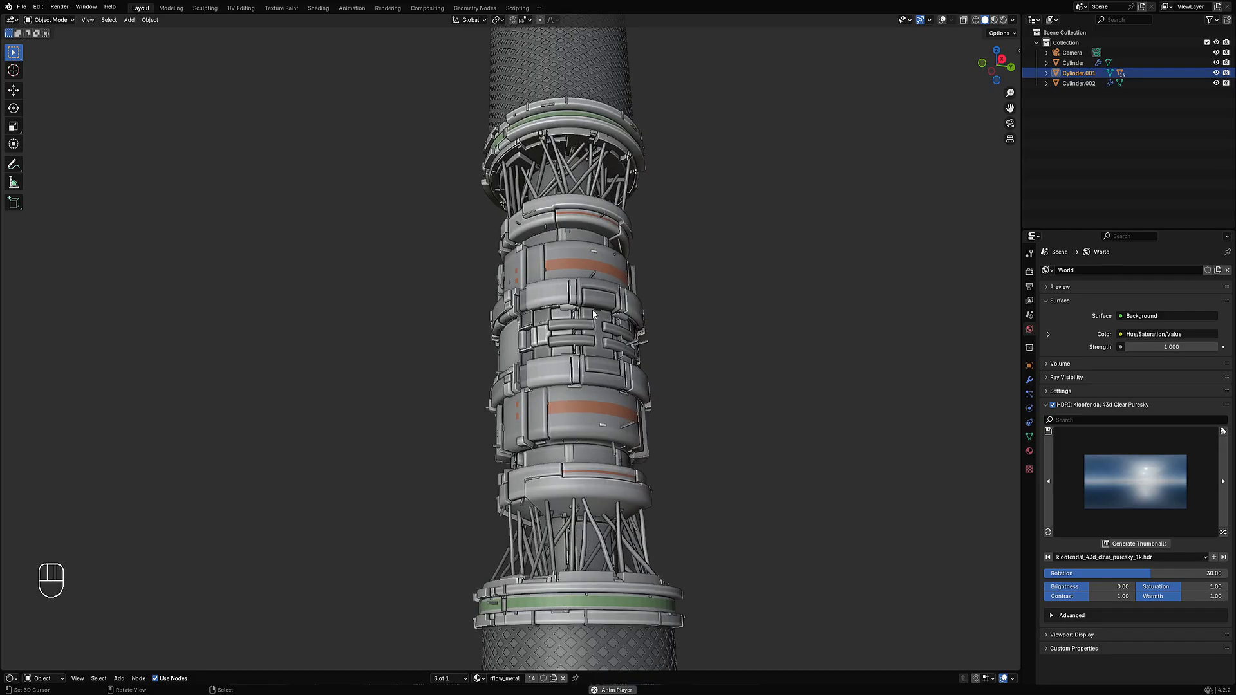
- Undo the random cells and hide everything except Cylinder.001 to check its bare base mesh
{"action": "middle_click_drag", "start_coordinate": [592, 313], "coordinate": [689, 314]}
{"action": "key", "text": "ctrl+z"}
{"action": "key", "text": "shift+h"}
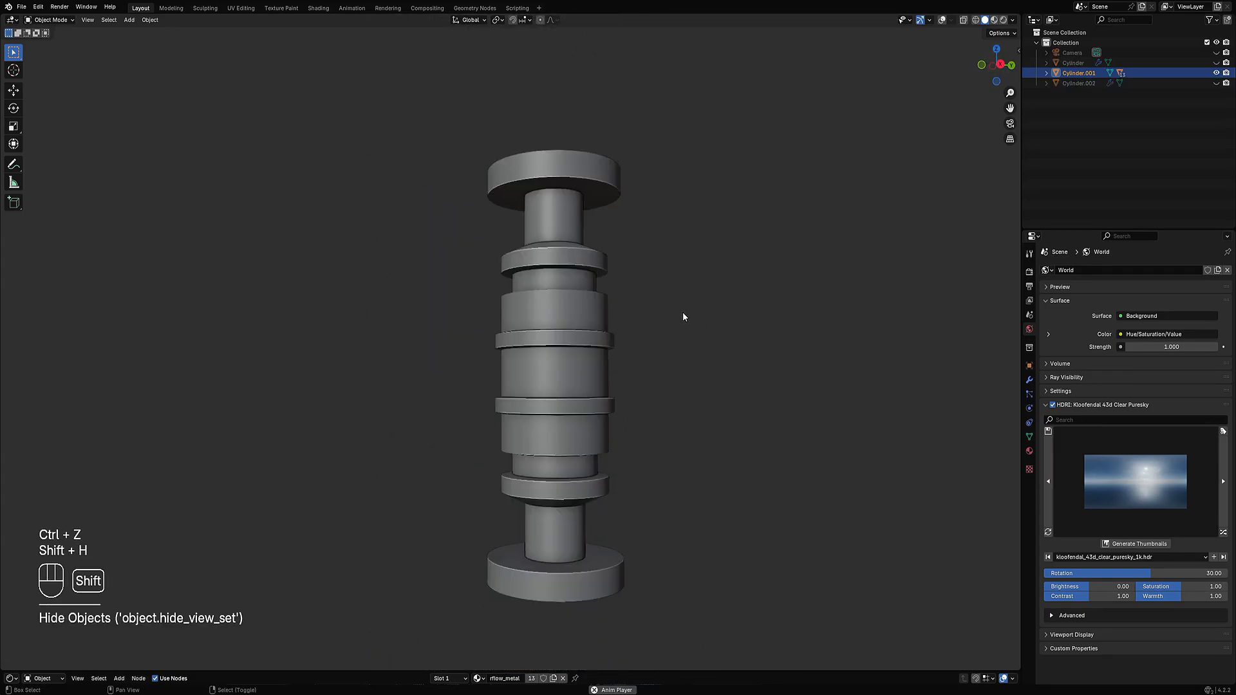
{"action": "key", "text": "Tab"}
{"action": "key", "text": "shift+alt+z"}
{"action": "key", "text": "Tab"}
{"action": "middle_click_drag", "start_coordinate": [619, 276], "coordinate": [612, 305]}
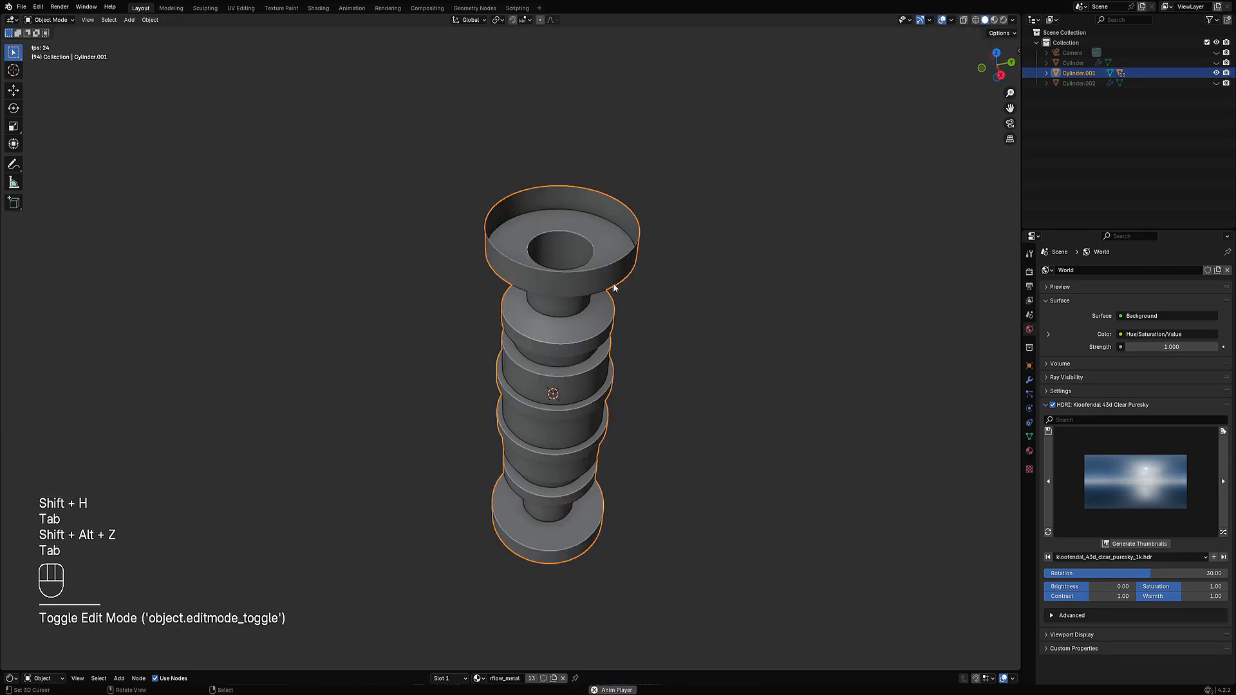
- Apply Auto Mirror to Cylinder.001 along the Z axis
{"action": "key", "text": "shift+ctrl+x"}
{"action": "left_click", "coordinate": [606, 331]}
{"action": "key", "text": "x"}
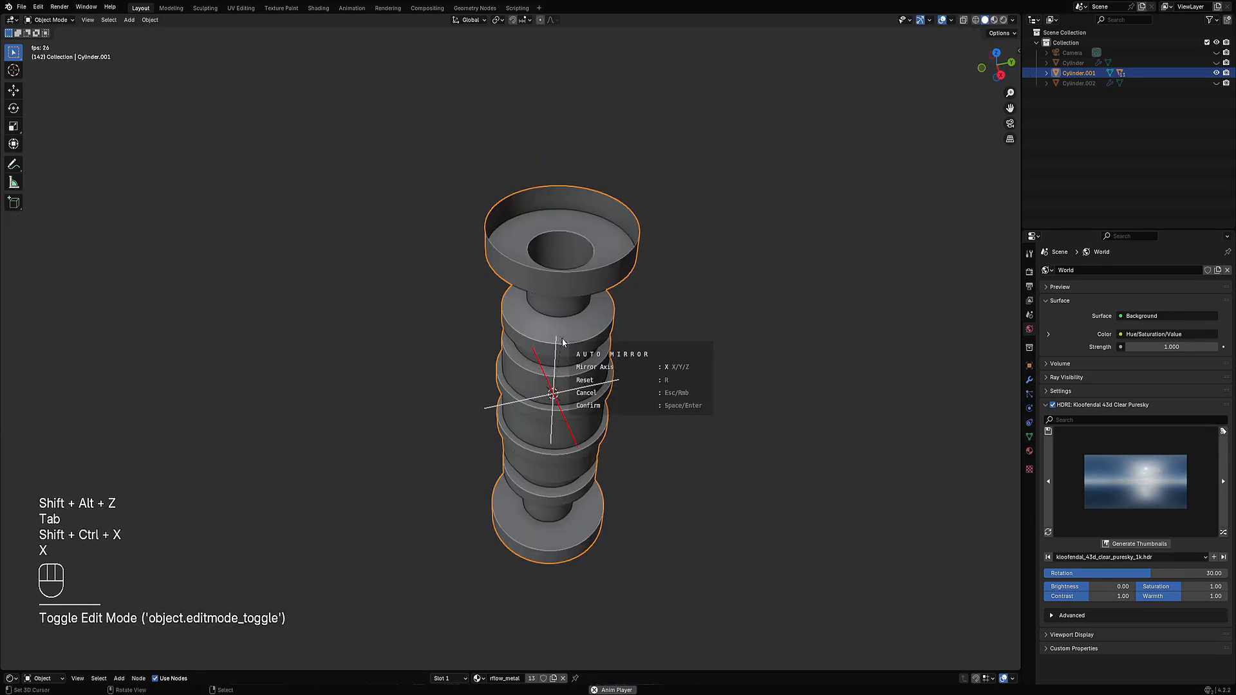
{"action": "key", "text": "y"}
{"action": "key", "text": "z"}
{"action": "key", "text": "space"}
{"action": "key", "text": "Tab"}
{"action": "key", "text": "Tab"}
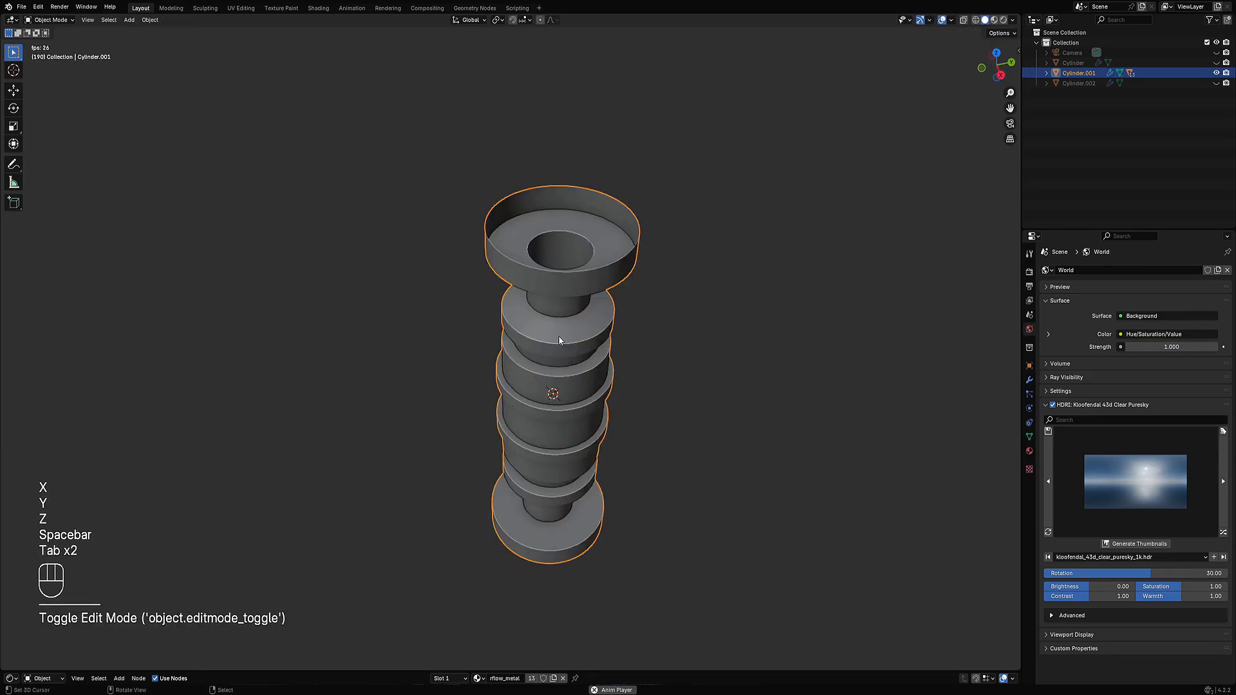
- Unhide all objects, reselect Cylinder.001, select all of its faces in Edit Mode, and return to Object Mode with overlays hidden
{"action": "key", "text": "alt+h"}
{"action": "key", "text": "alt+a"}
{"action": "middle_click_drag", "start_coordinate": [566, 392], "coordinate": [628, 312]}
{"action": "right_click", "coordinate": [566, 296], "text": "alt"}
{"action": "left_click", "coordinate": [567, 298]}
{"action": "key", "text": "Tab"}
{"action": "key", "text": "a"}
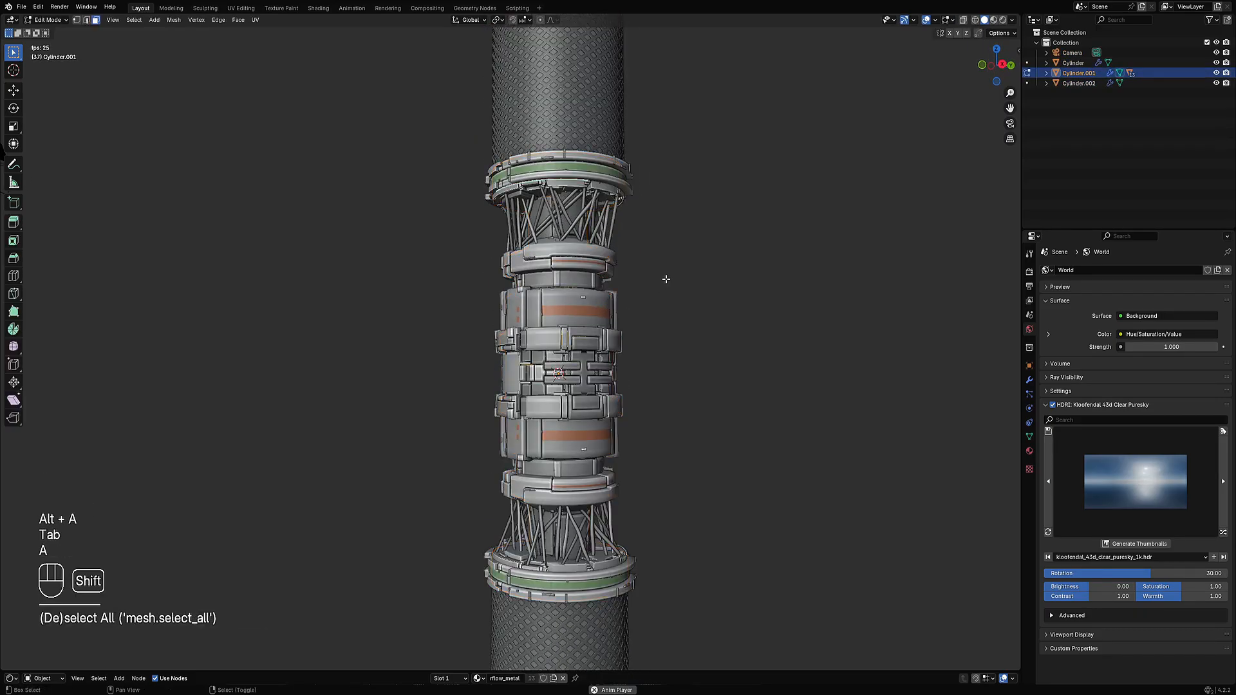
{"action": "key", "text": "shift+z"}
{"action": "key", "text": "Tab"}
{"action": "key", "text": "shift+alt+z"}
{"action": "key", "text": "shift+z"}
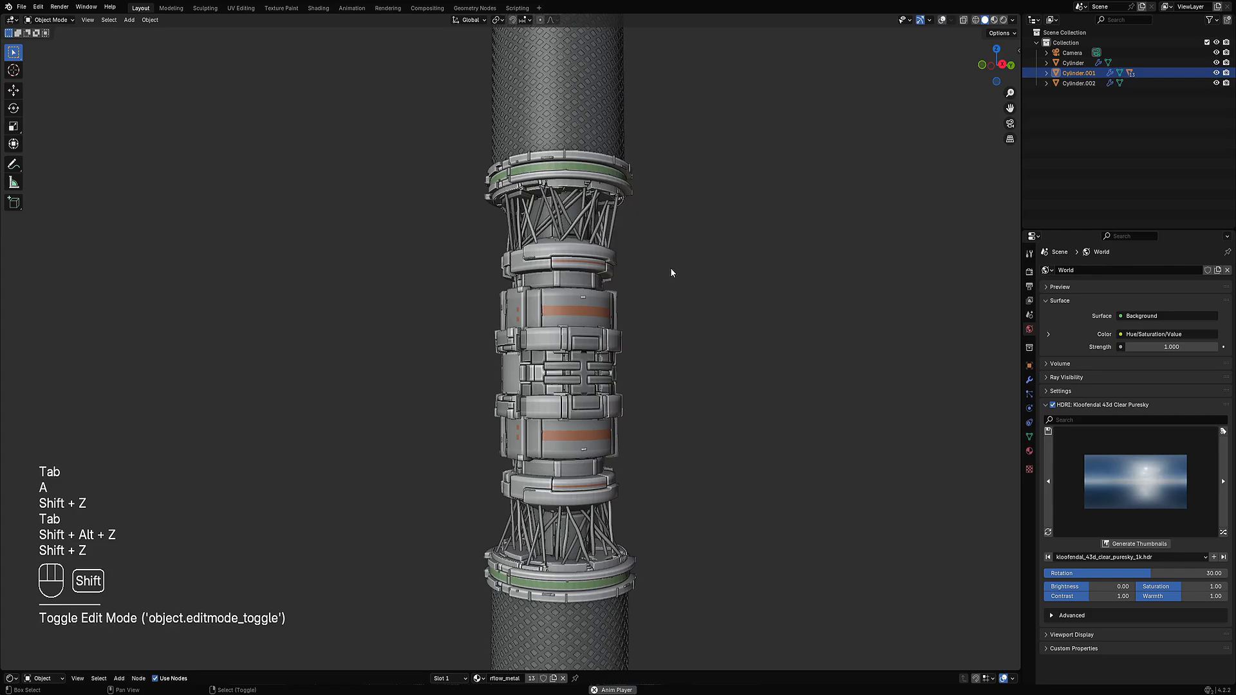
- Apply Random Cells to Cylinder.001 with 6 subdivision cuts, pool size 20, pool seed 18 and depth 0.2
{"action": "key", "text": "shift+q"}
{"action": "left_click", "coordinate": [674, 266]}
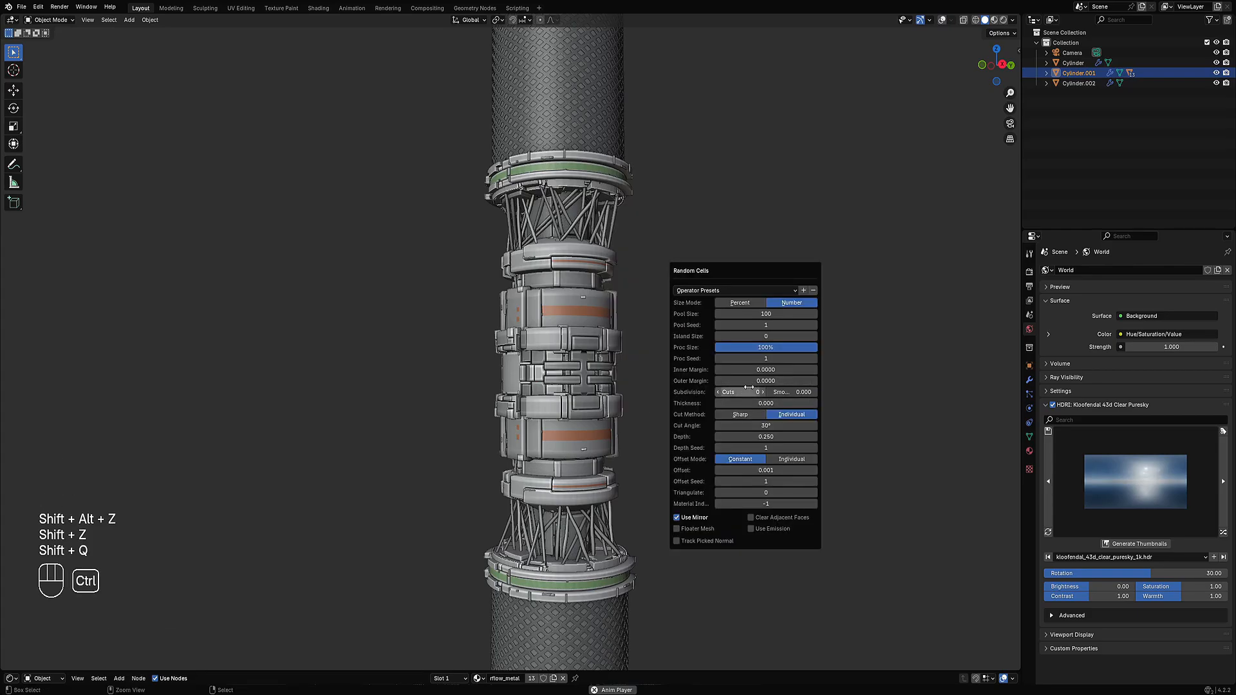
{"action": "scroll", "coordinate": [749, 391], "scroll_direction": "up", "scroll_amount": 2, "text": "ctrl"}
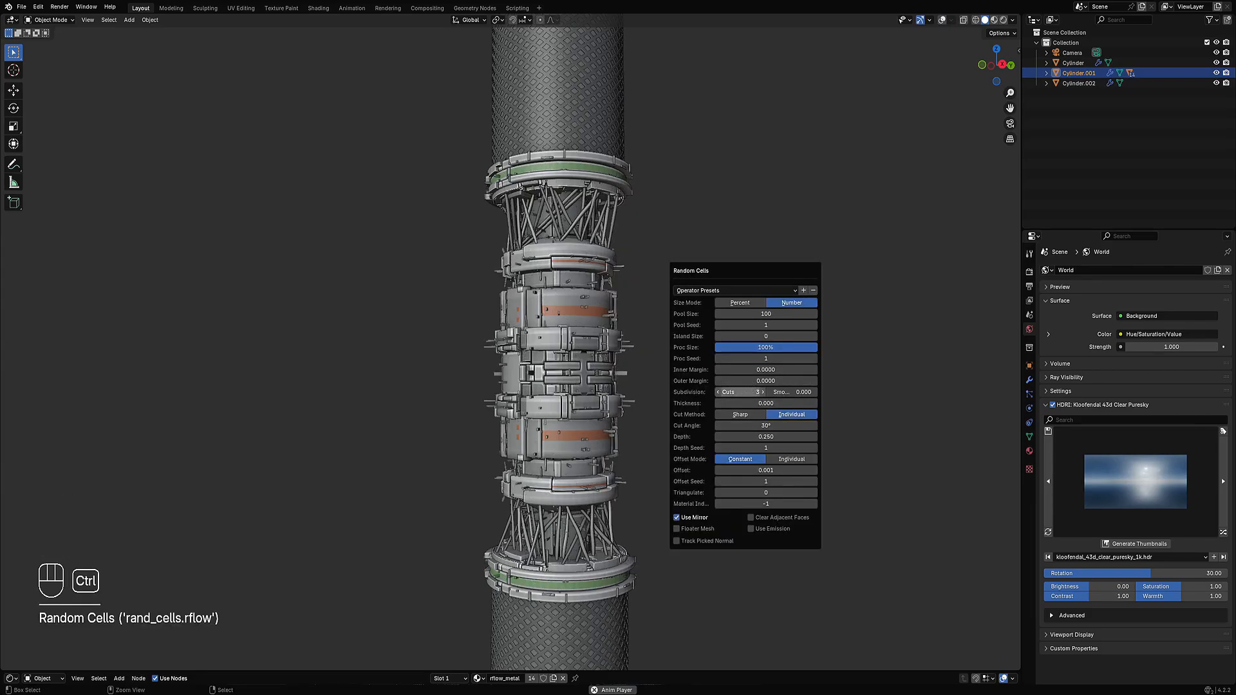
{"action": "scroll", "coordinate": [749, 390], "scroll_direction": "up", "scroll_amount": 3, "text": "ctrl"}
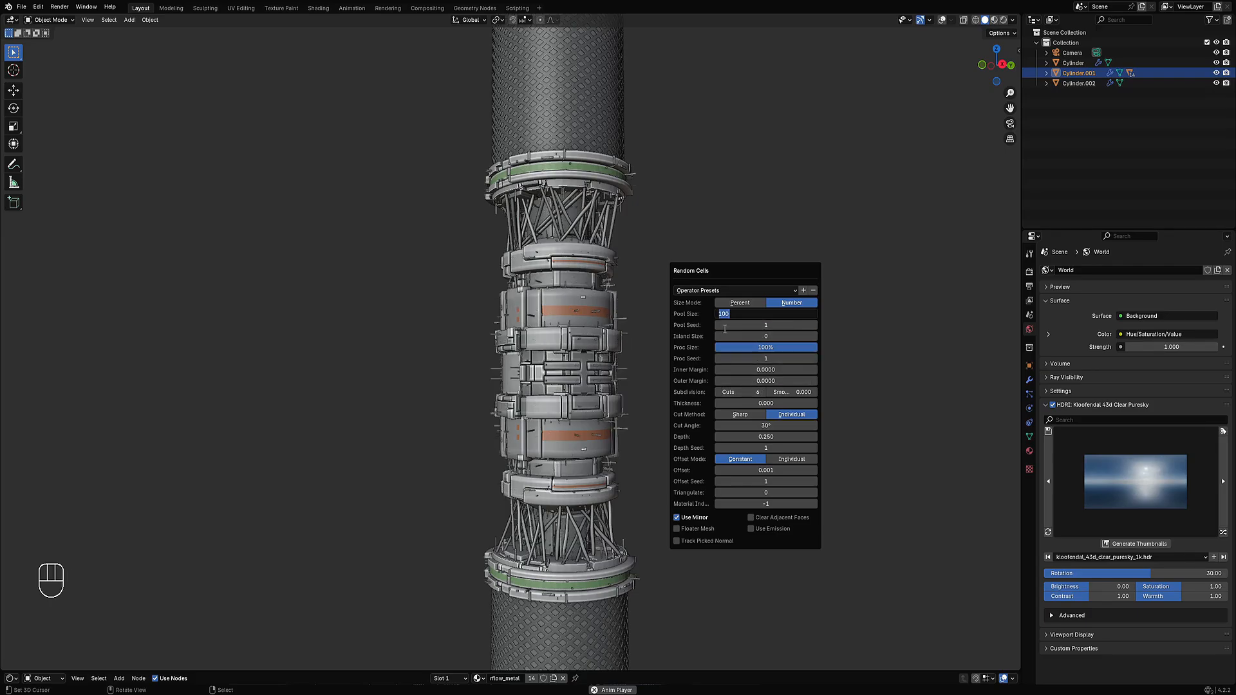
{"action": "key", "text": "Return"}
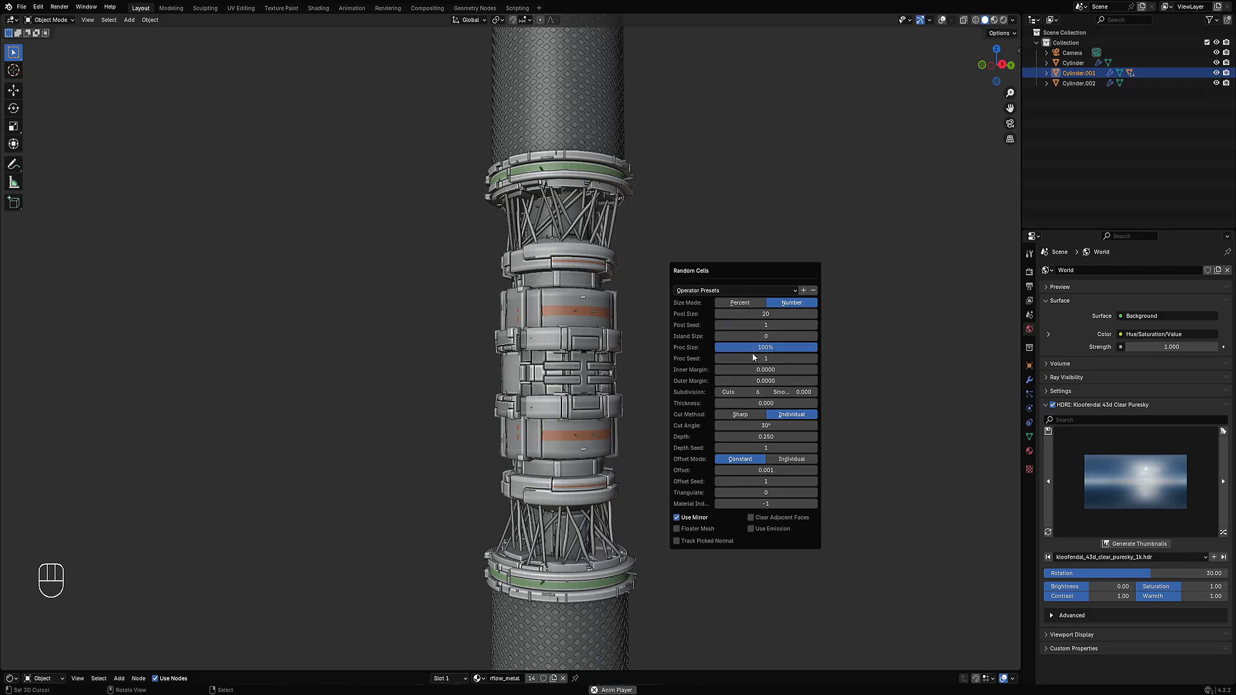
{"action": "left_click", "coordinate": [759, 436]}
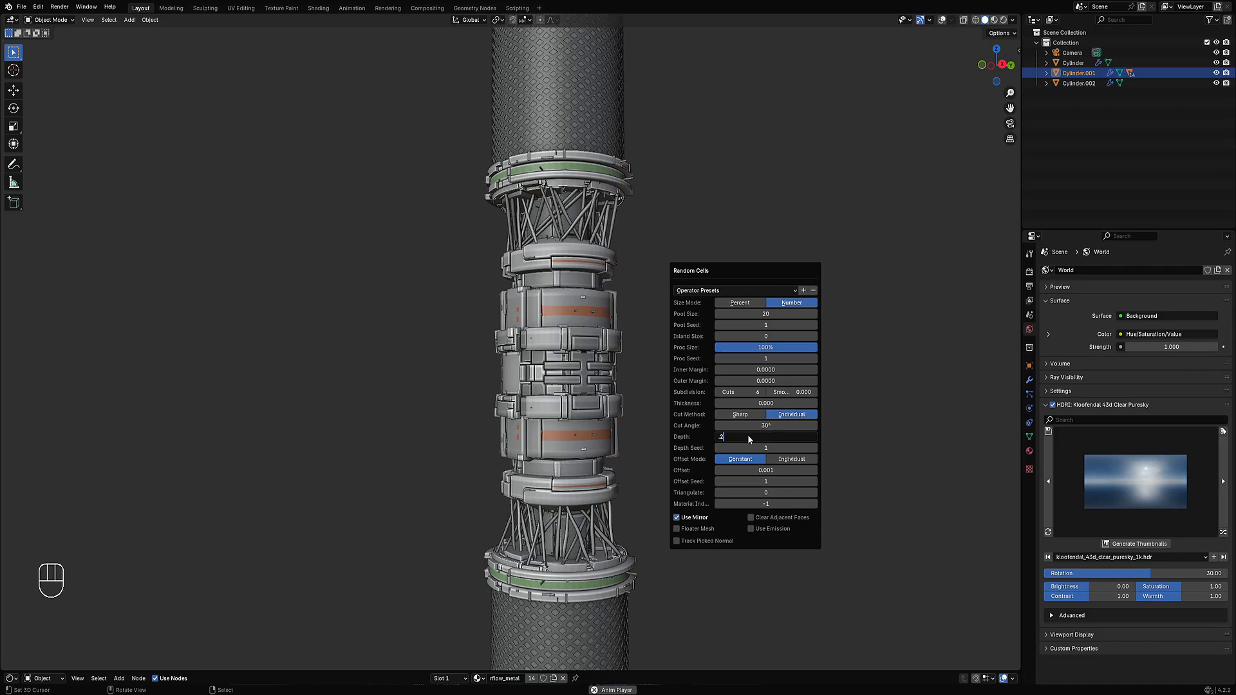
{"action": "type", "text": ".2"}
{"action": "key", "text": "Return"}
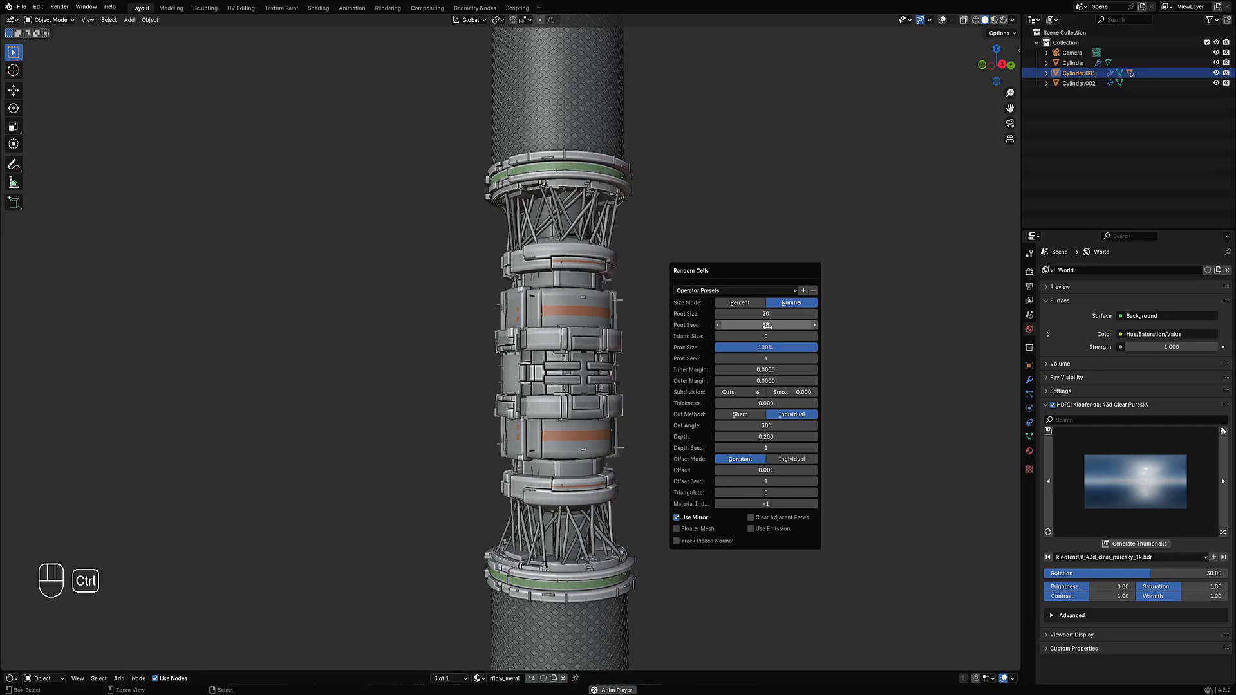
- Preview the tube in rendered shading and lower the random cells' depth to 0.15, then to 0.1
{"action": "middle_click_drag", "start_coordinate": [466, 389], "coordinate": [659, 355]}
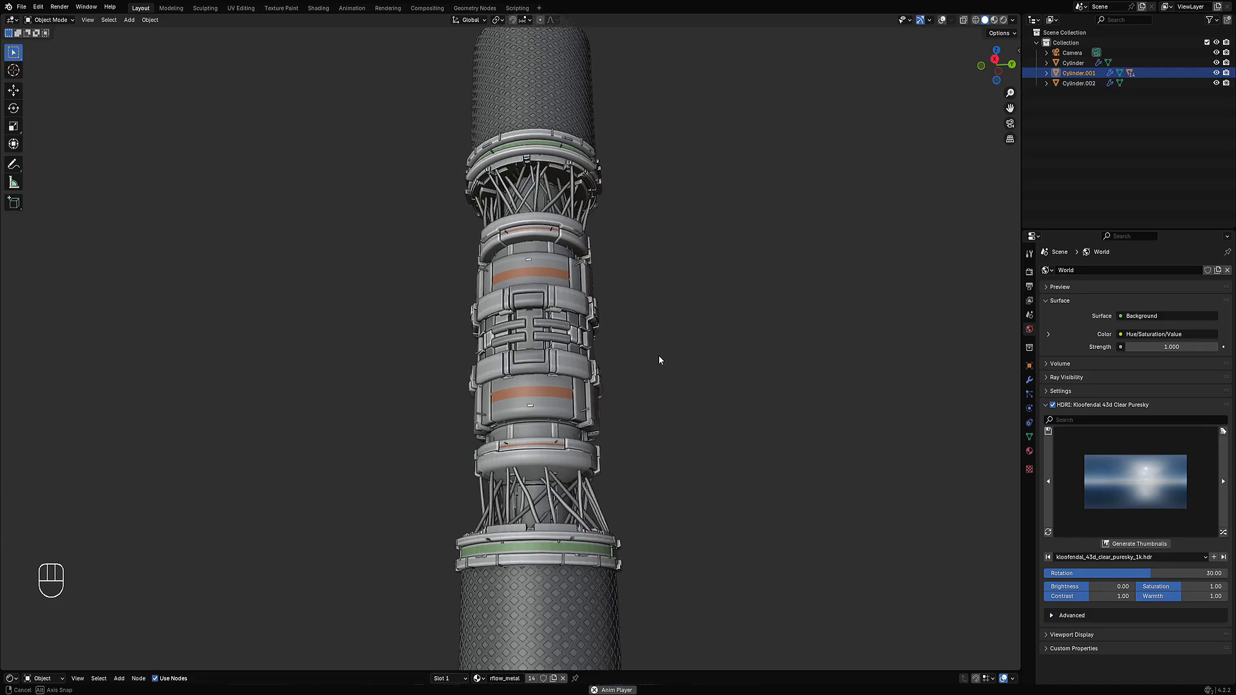
{"action": "key", "text": "z"}
{"action": "left_click", "coordinate": [717, 297]}
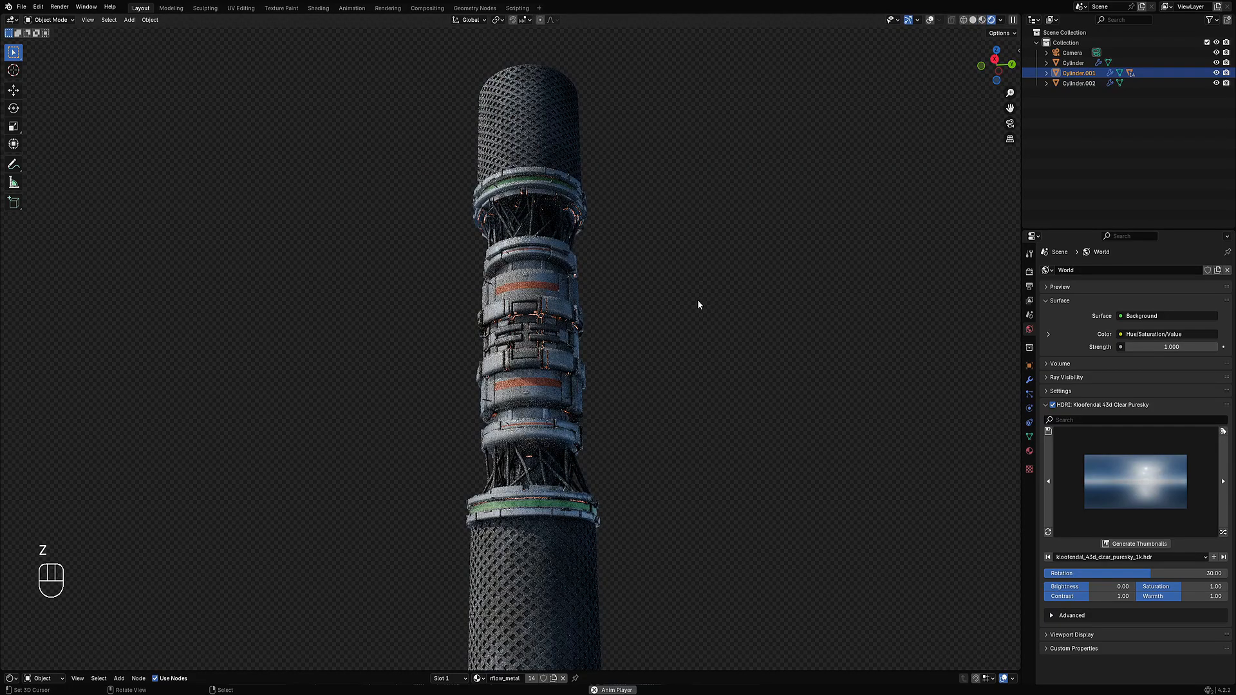
{"action": "middle_click_drag", "start_coordinate": [673, 347], "coordinate": [700, 346]}
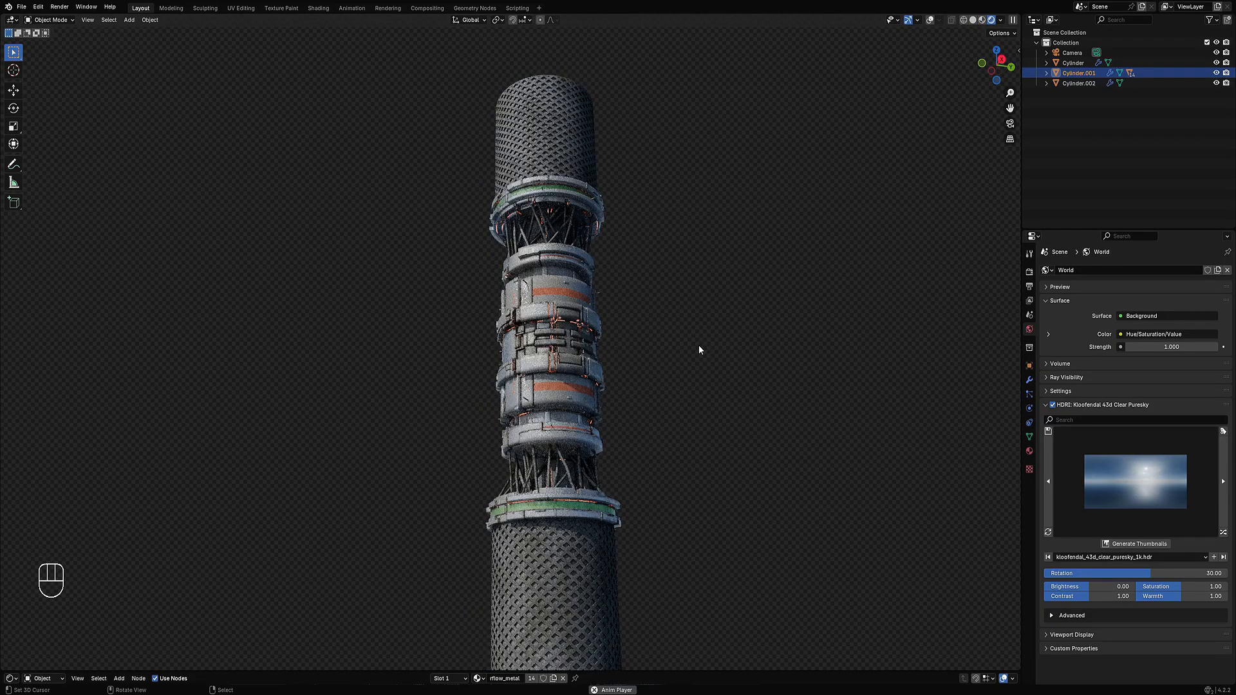
{"action": "key", "text": "F9"}
{"action": "left_click", "coordinate": [787, 518]}
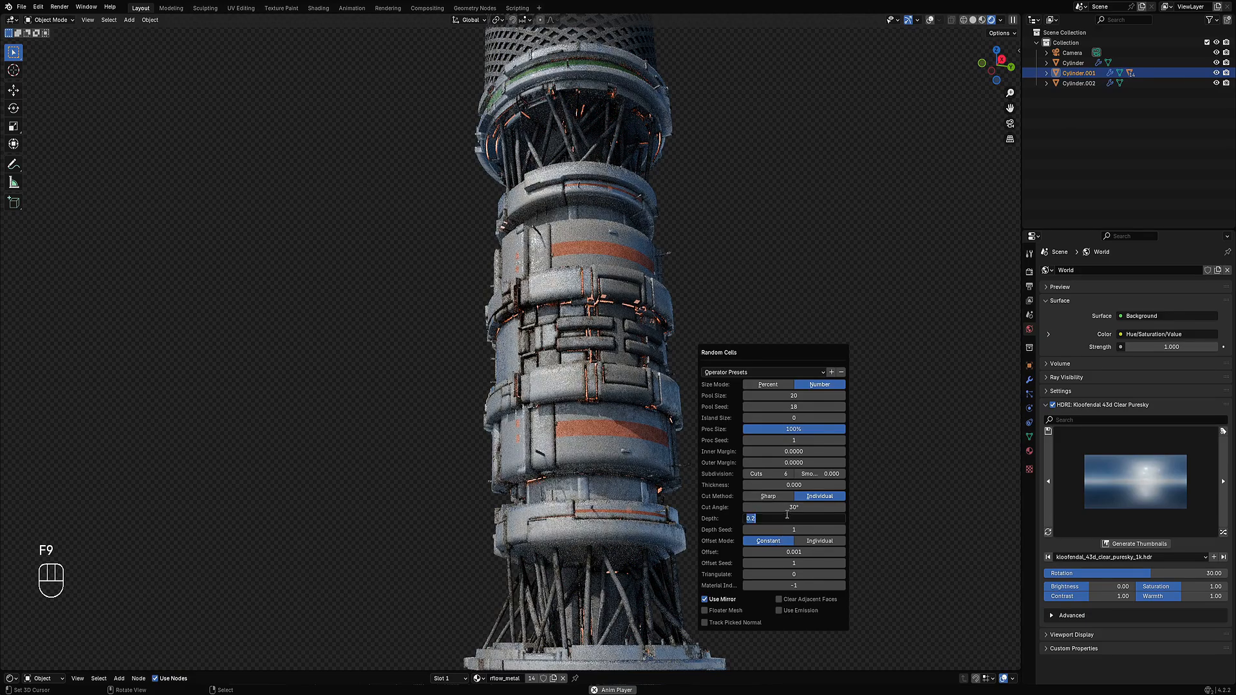
{"action": "type", "text": ".15"}
{"action": "key", "text": "Return"}
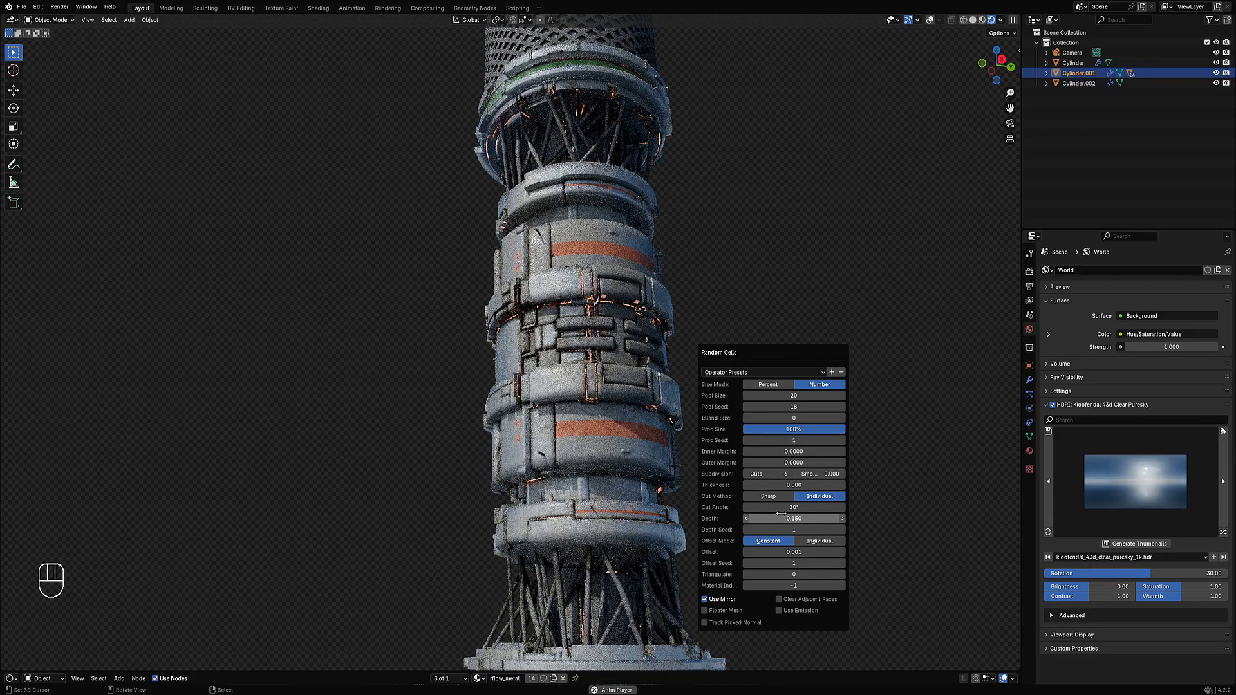
{"action": "left_click", "coordinate": [774, 516]}
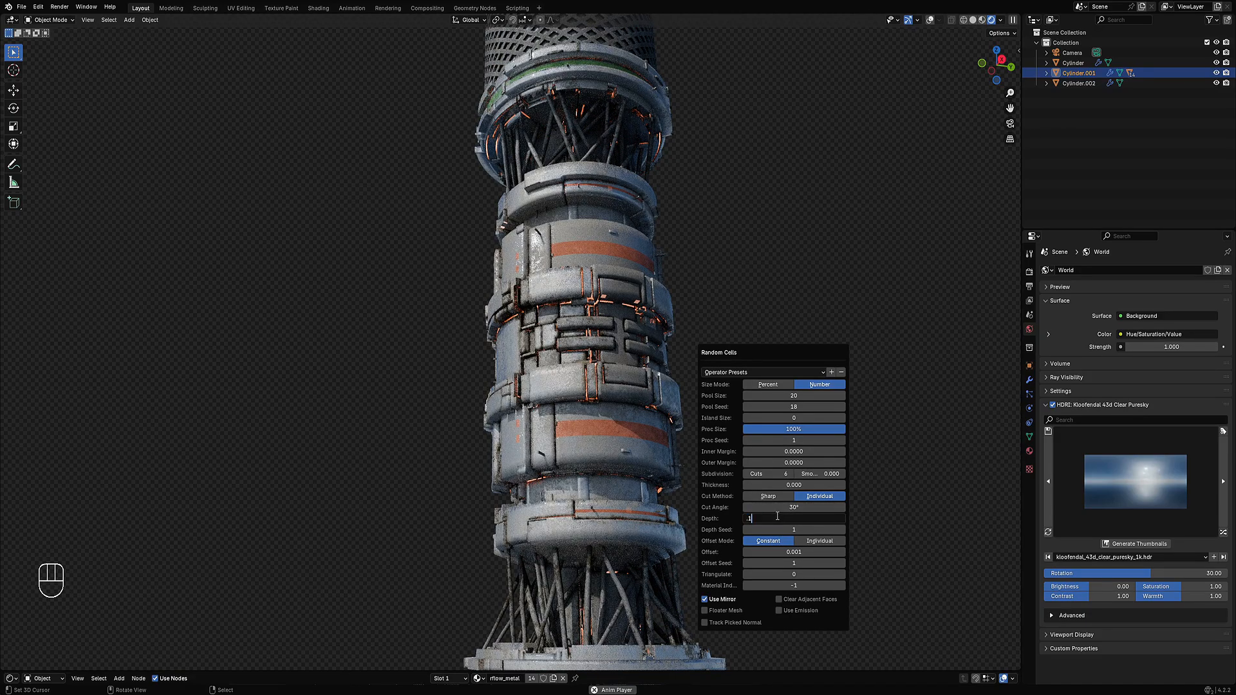
{"action": "key", "text": "Return"}
{"action": "scroll", "coordinate": [709, 258], "scroll_direction": "down", "scroll_amount": 3}
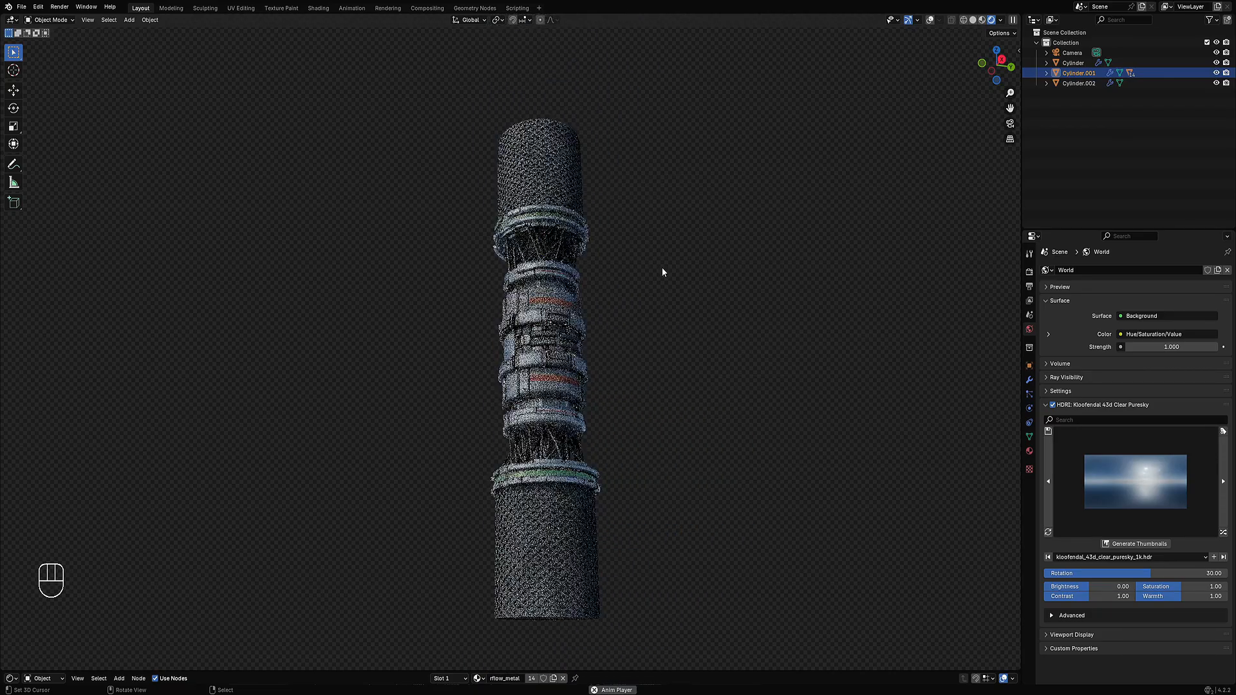
- Return to solid shading with overlays shown, add a Plain Axes empty at the tube's centre and scale it up past the tube's sides
{"action": "scroll", "coordinate": [683, 273], "scroll_direction": "up", "scroll_amount": 2}
{"action": "key", "text": "z"}
{"action": "scroll", "coordinate": [721, 341], "scroll_direction": "down", "scroll_amount": 1}
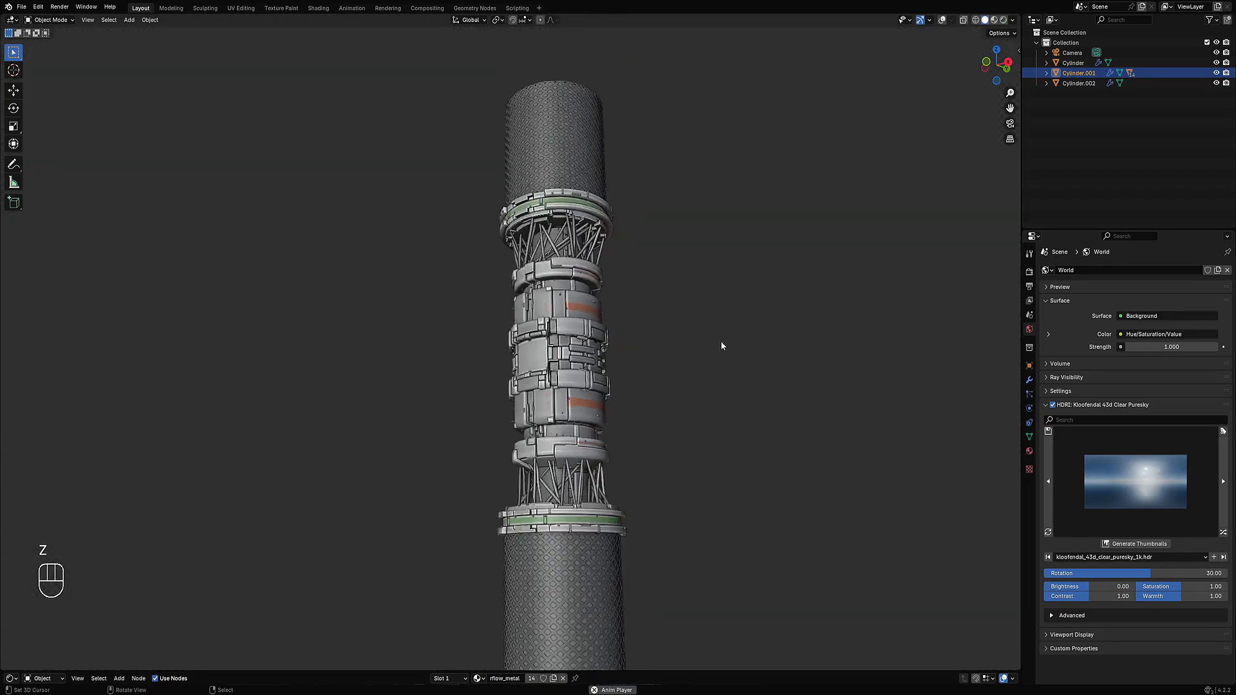
{"action": "key", "text": "shift+alt+z"}
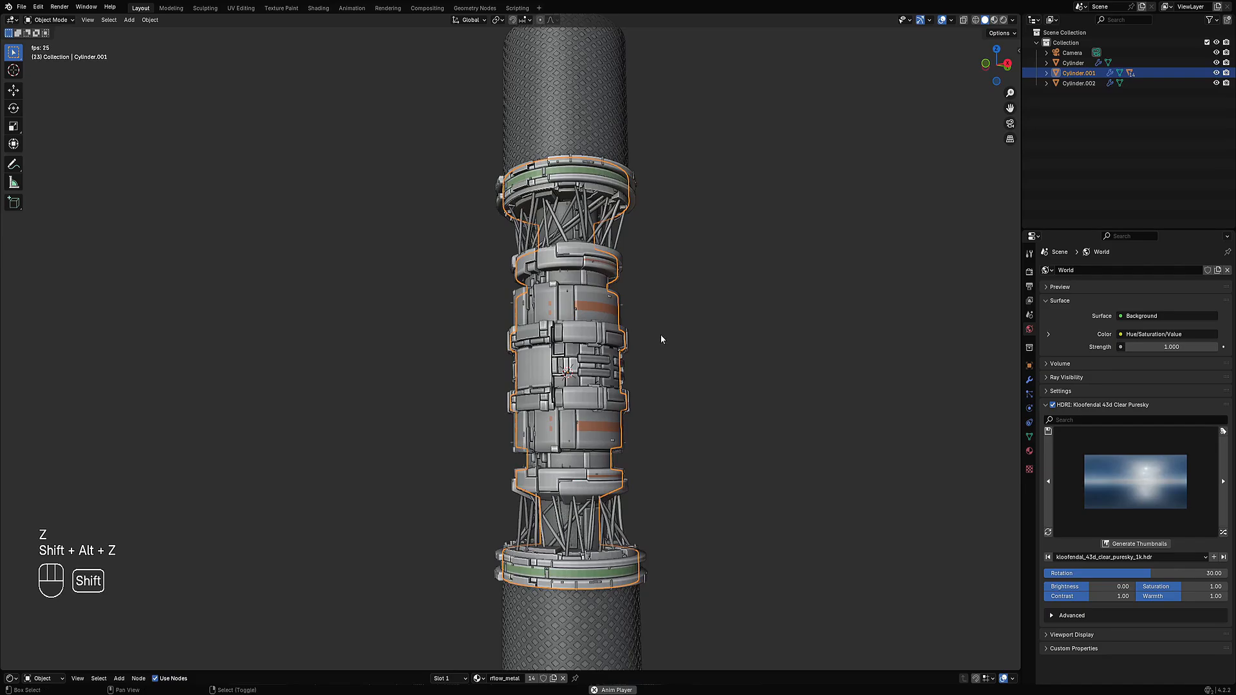
{"action": "key", "text": "shift+a"}
{"action": "mouse_move", "coordinate": [621, 451]}
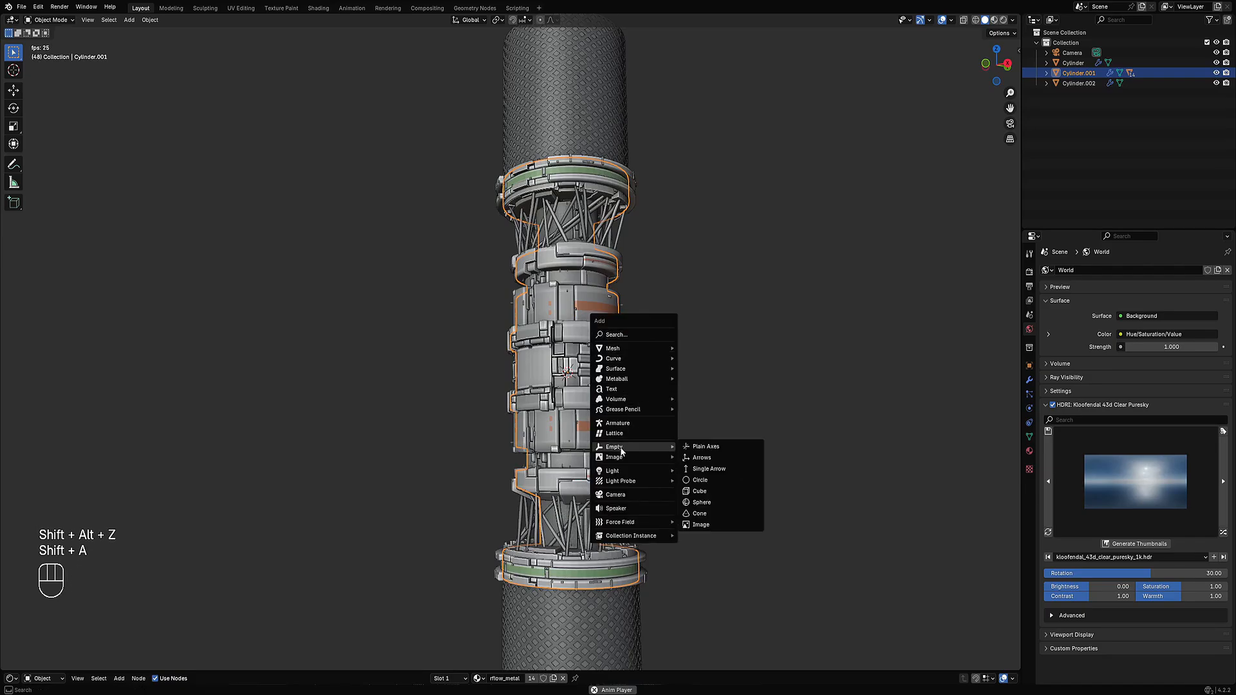
{"action": "left_click", "coordinate": [694, 453]}
{"action": "key", "text": "s"}
{"action": "left_click", "coordinate": [676, 361]}
- Select all the tube's parts and parent them to the Empty with the Object option, leaving only the Empty selected
{"action": "left_click", "coordinate": [583, 335], "text": "shift"}
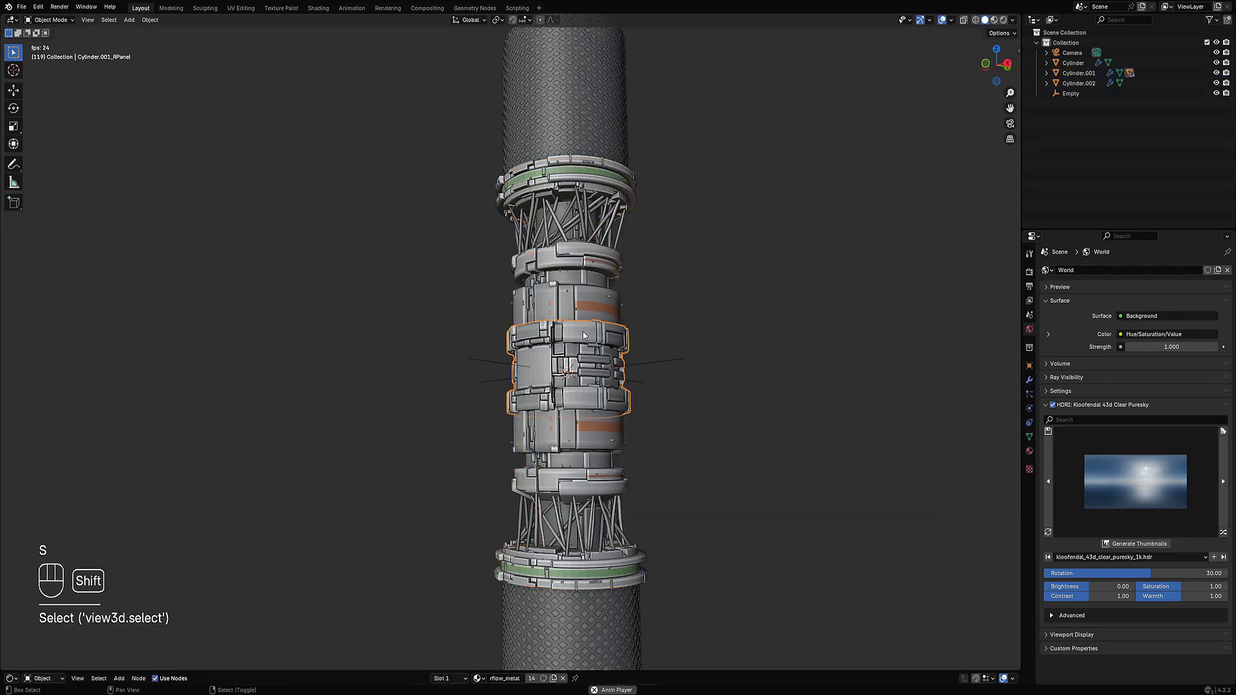
{"action": "key", "text": "shift+g"}
{"action": "left_click", "coordinate": [583, 335]}
{"action": "left_click", "coordinate": [655, 361], "text": "shift"}
{"action": "key", "text": "ctrl+p"}
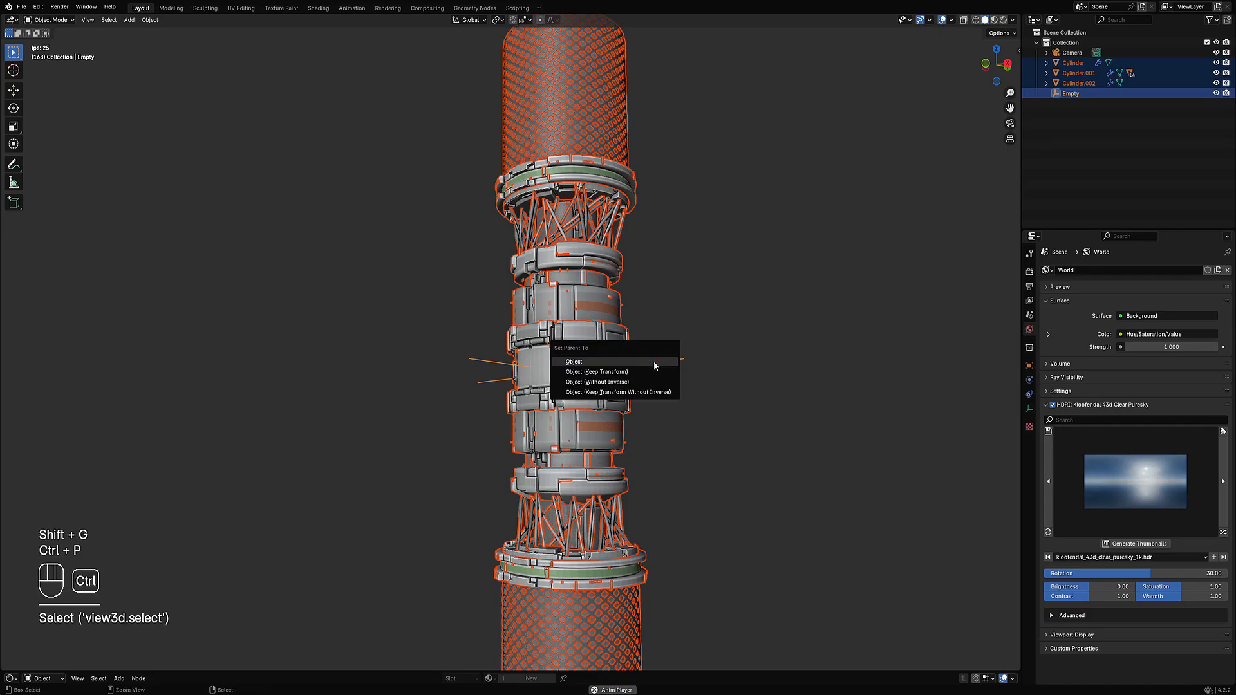
{"action": "left_click", "coordinate": [654, 361]}
{"action": "key", "text": "alt+a"}
{"action": "key", "text": "r"}
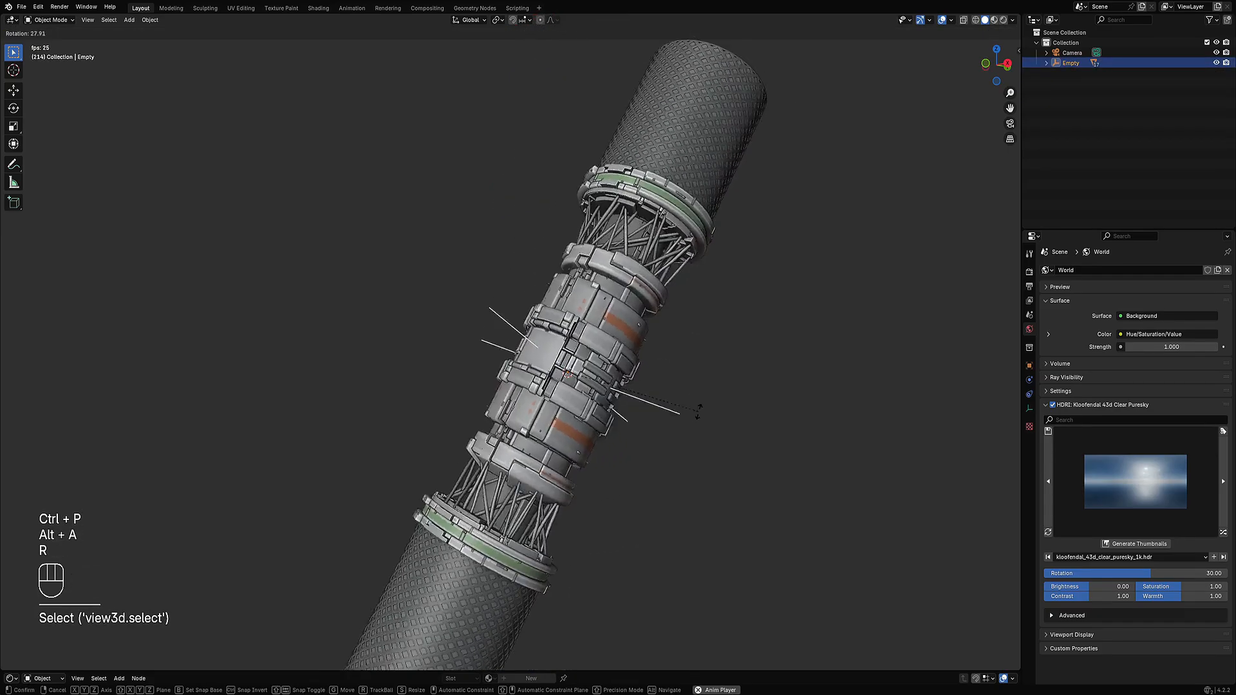
{"action": "right_click", "coordinate": [702, 326]}
{"action": "scroll", "coordinate": [701, 326], "scroll_direction": "down", "scroll_amount": 3}
{"action": "middle_click_drag", "start_coordinate": [702, 326], "coordinate": [664, 338]}
{"action": "key", "text": "r"}
{"action": "right_click", "coordinate": [688, 281]}
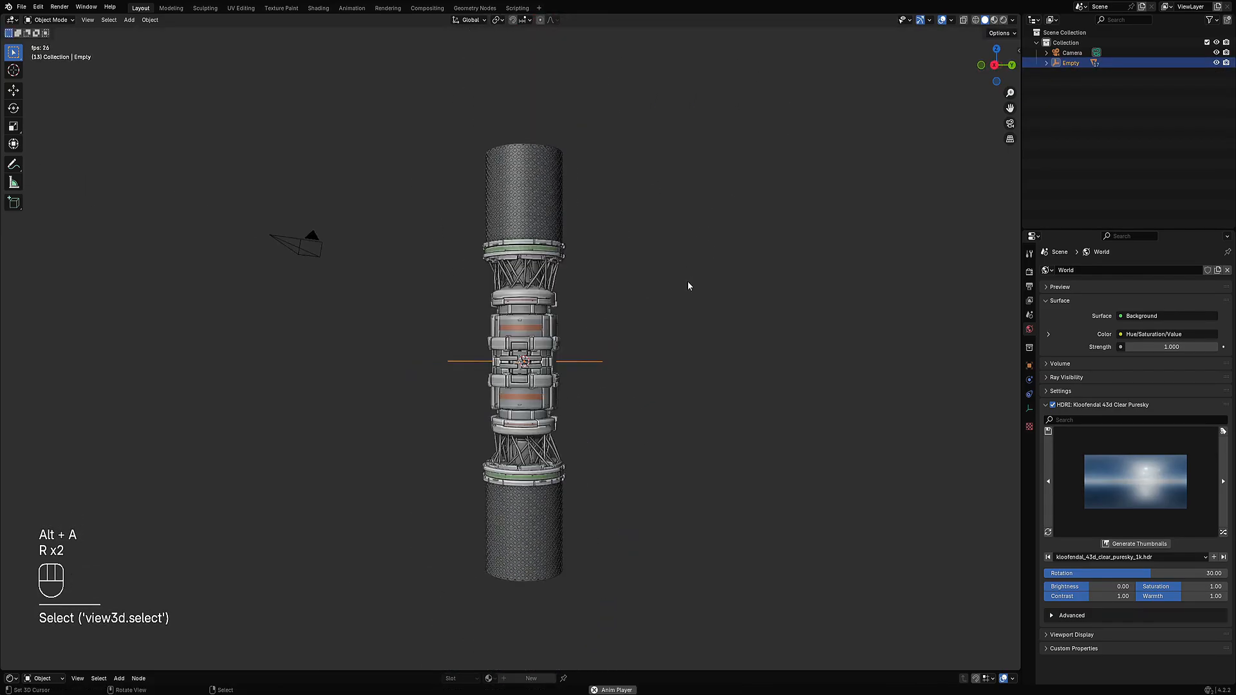
{"action": "key", "text": "r"}
{"action": "key", "text": "r"}
{"action": "key", "text": "r"}
{"action": "right_click", "coordinate": [602, 204]}
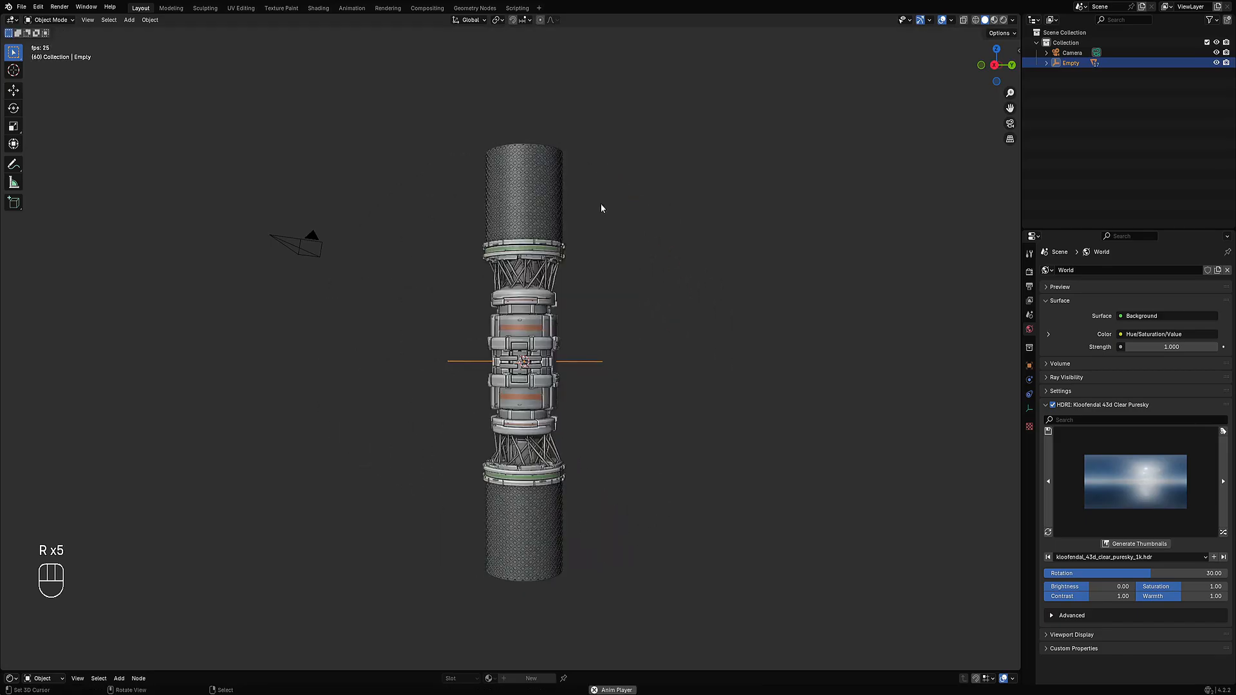
- Save the file and align the camera to the current view of the tube
{"action": "key", "text": "ctrl+s"}
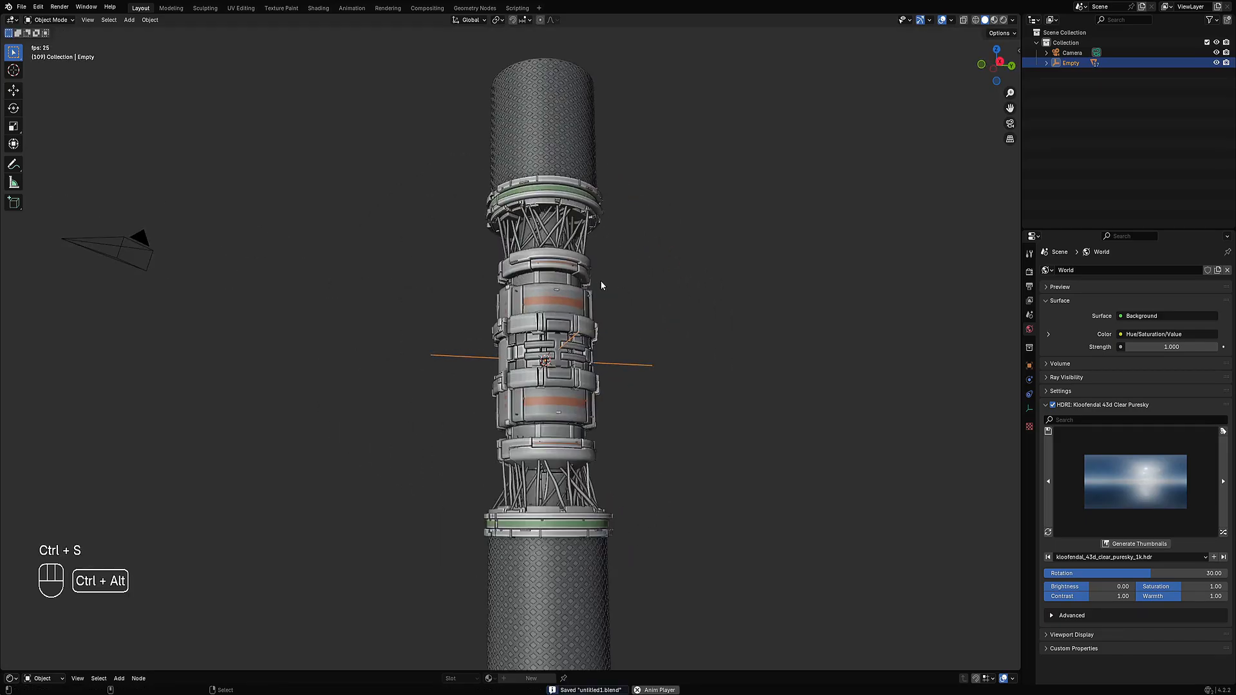
{"action": "key", "text": "ctrl+alt+KP_0"}
- Rotate the Empty so the tube lies diagonally across the camera frame, scale it down, and turn it to show one end cap
{"action": "key", "text": "r"}
{"action": "left_click", "coordinate": [752, 362]}
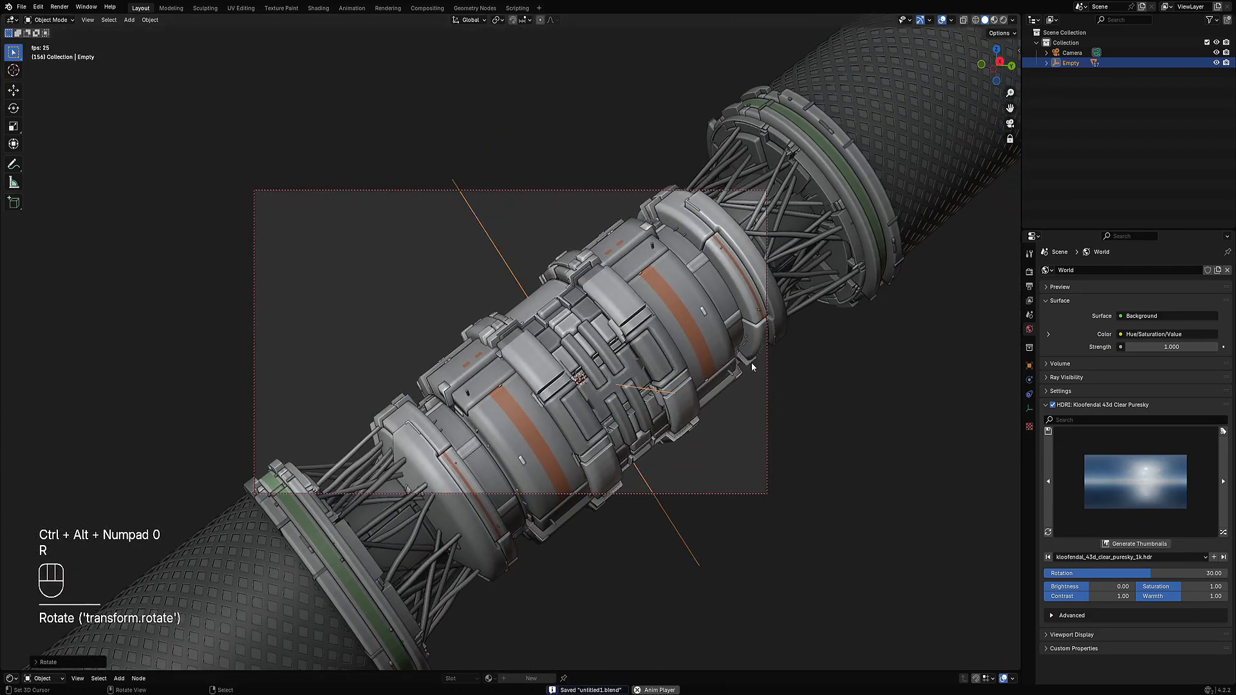
{"action": "key", "text": "s"}
{"action": "left_click", "coordinate": [734, 422]}
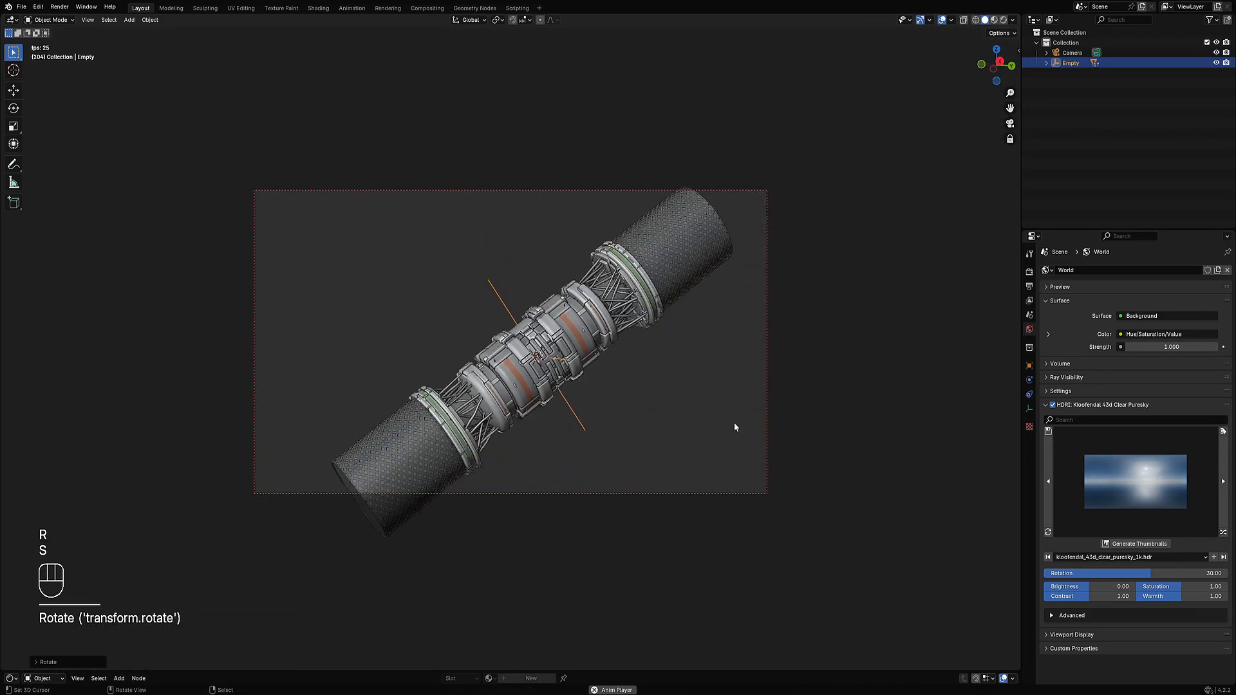
{"action": "key", "text": "r"}
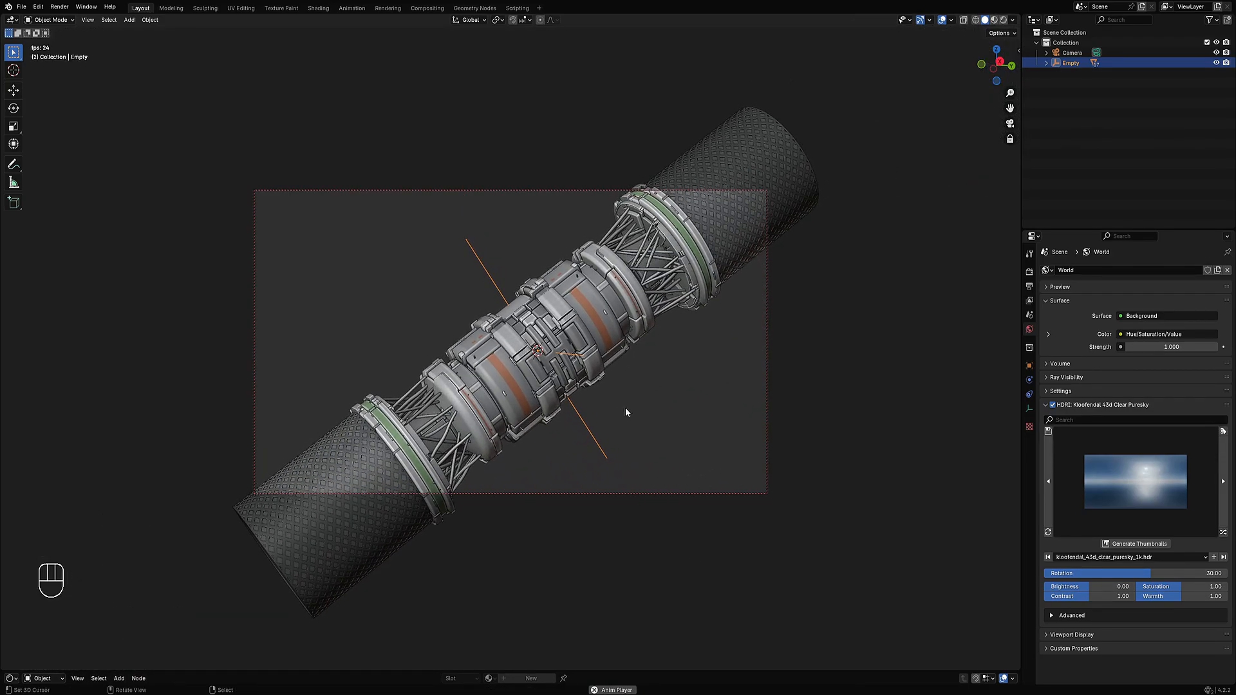
{"action": "left_click", "coordinate": [658, 377]}
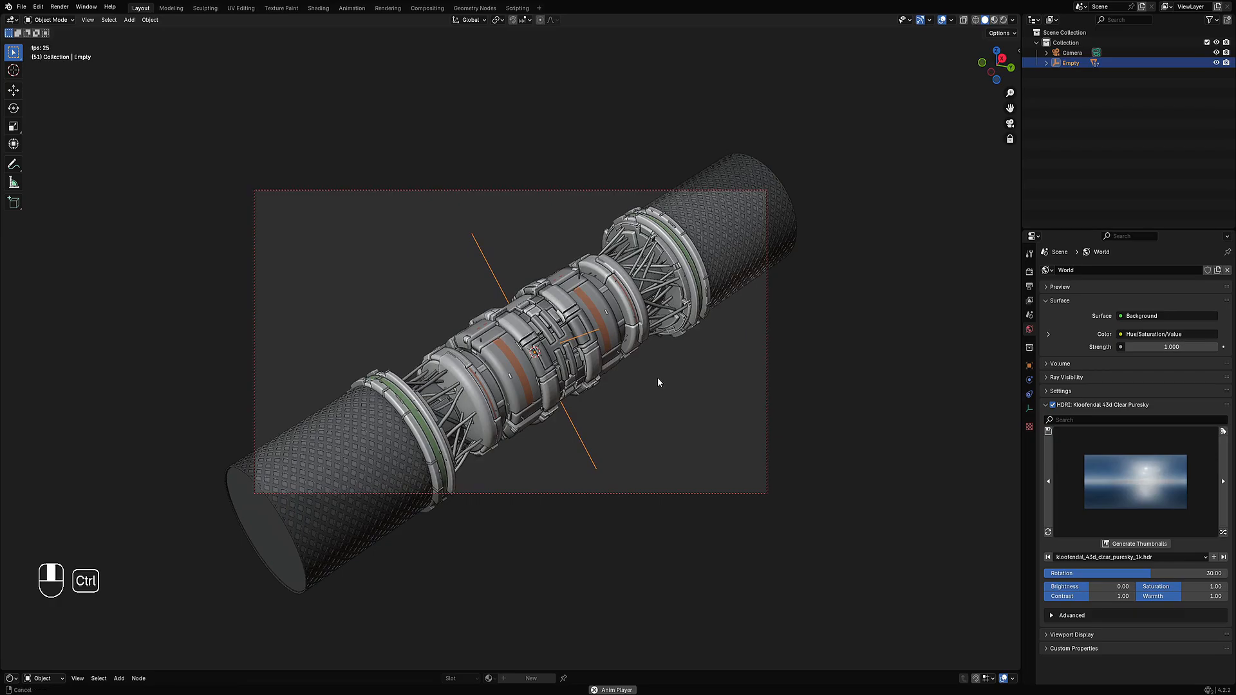
- Switch the camera view to rendered shading and enable Render Region in the output format settings
{"action": "key", "text": "z"}
{"action": "left_click", "coordinate": [728, 330]}
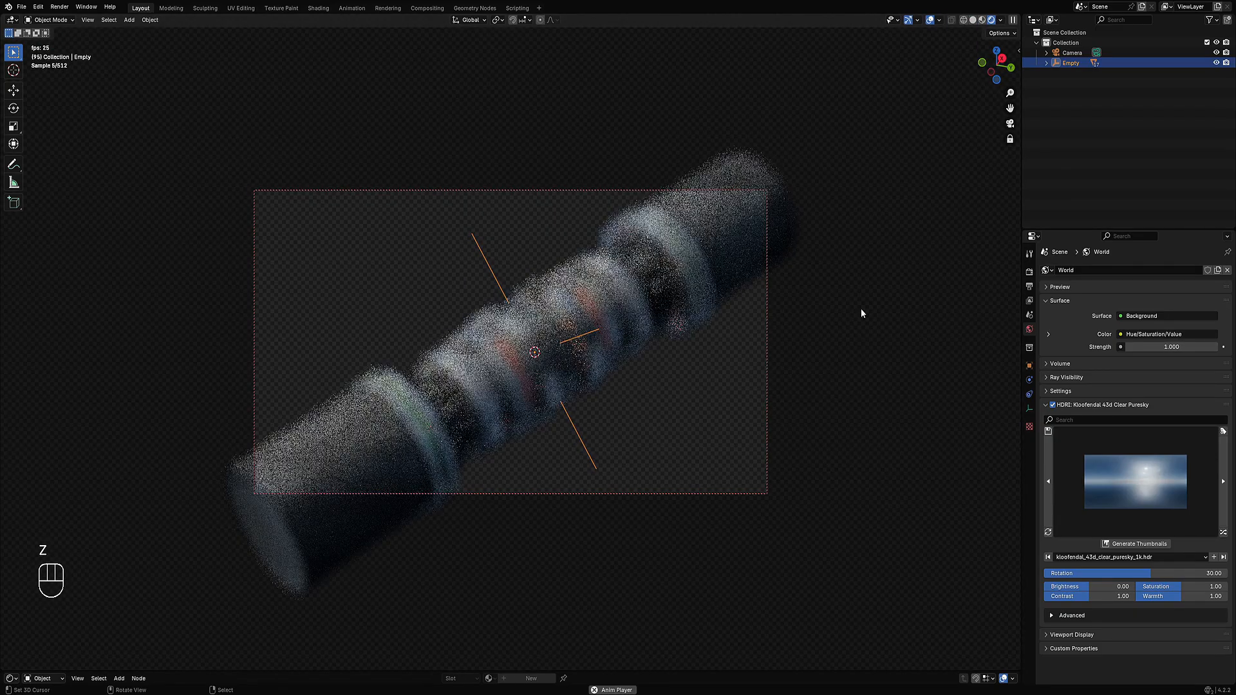
{"action": "left_click", "coordinate": [1029, 273]}
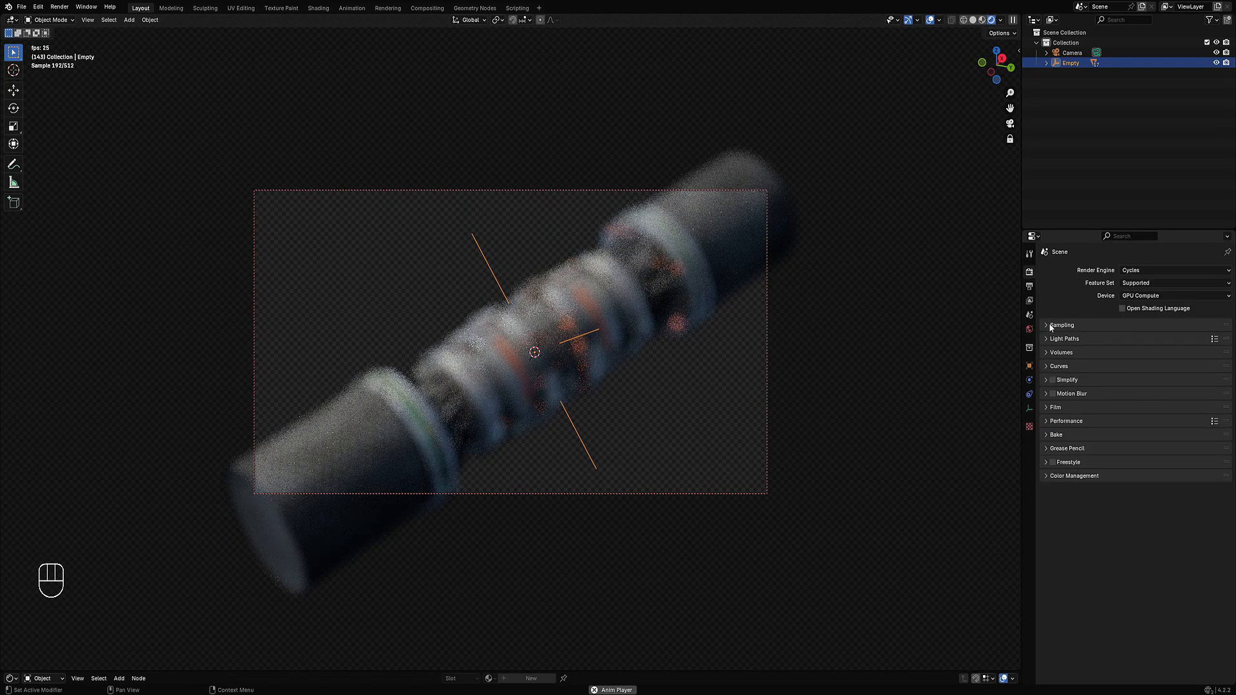
{"action": "left_click", "coordinate": [1029, 287]}
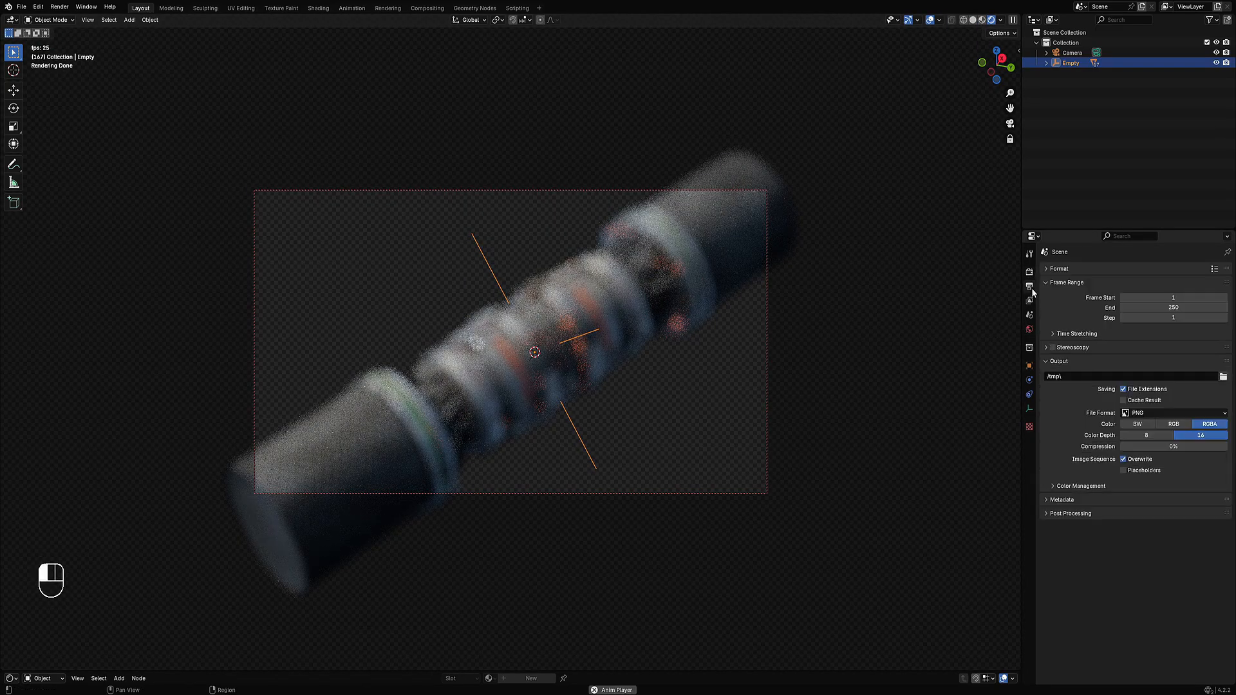
{"action": "left_click", "coordinate": [1077, 269]}
{"action": "left_click", "coordinate": [1124, 340]}
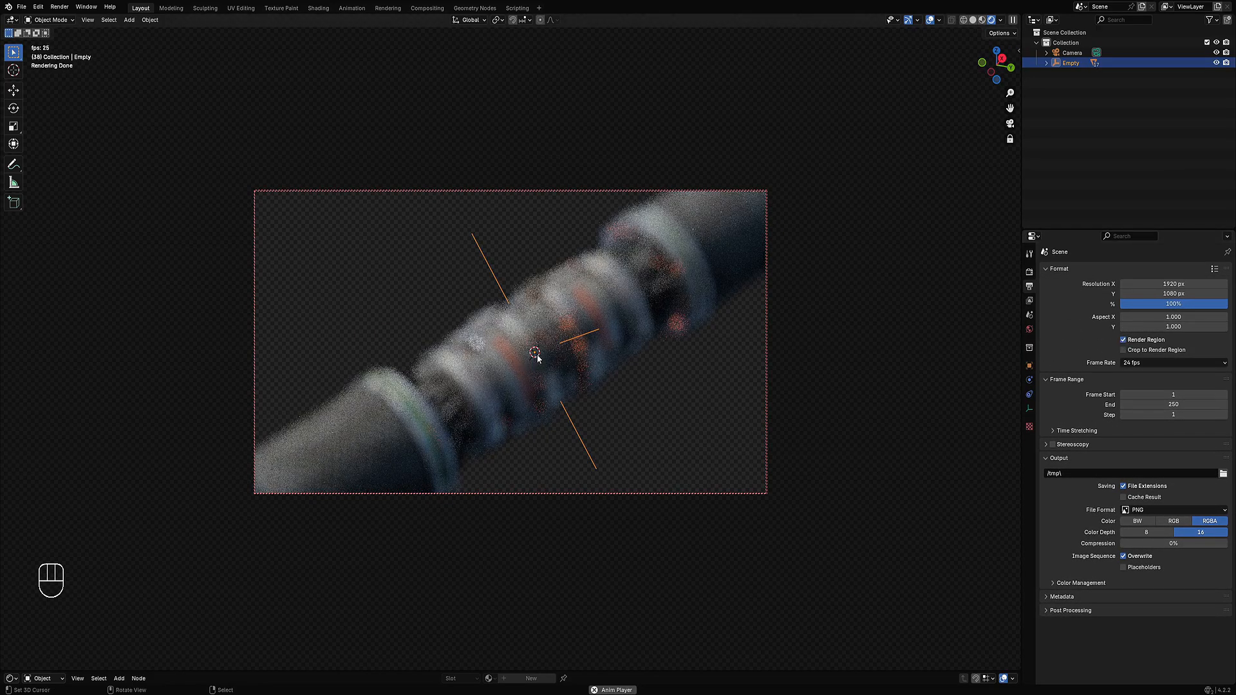
- Create a camera focus empty at the 3D cursor on the tube's middle section and set the F-stop to 0.4
{"action": "key", "text": "n"}
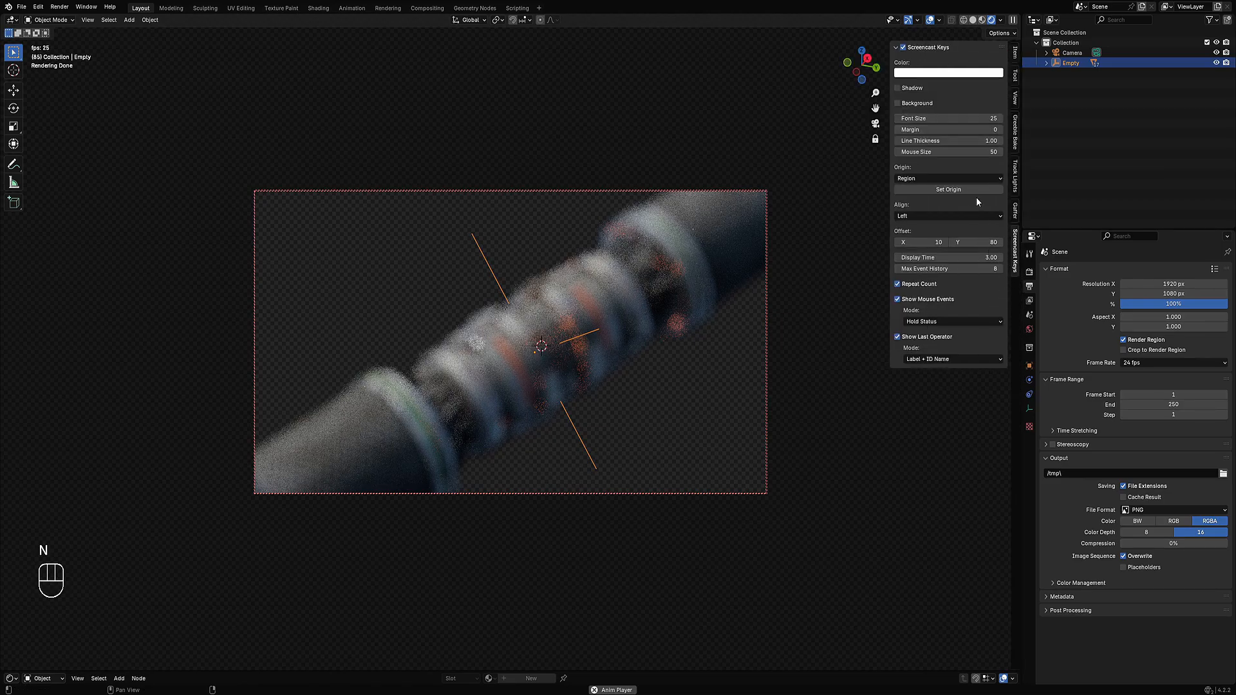
{"action": "left_click", "coordinate": [1014, 187]}
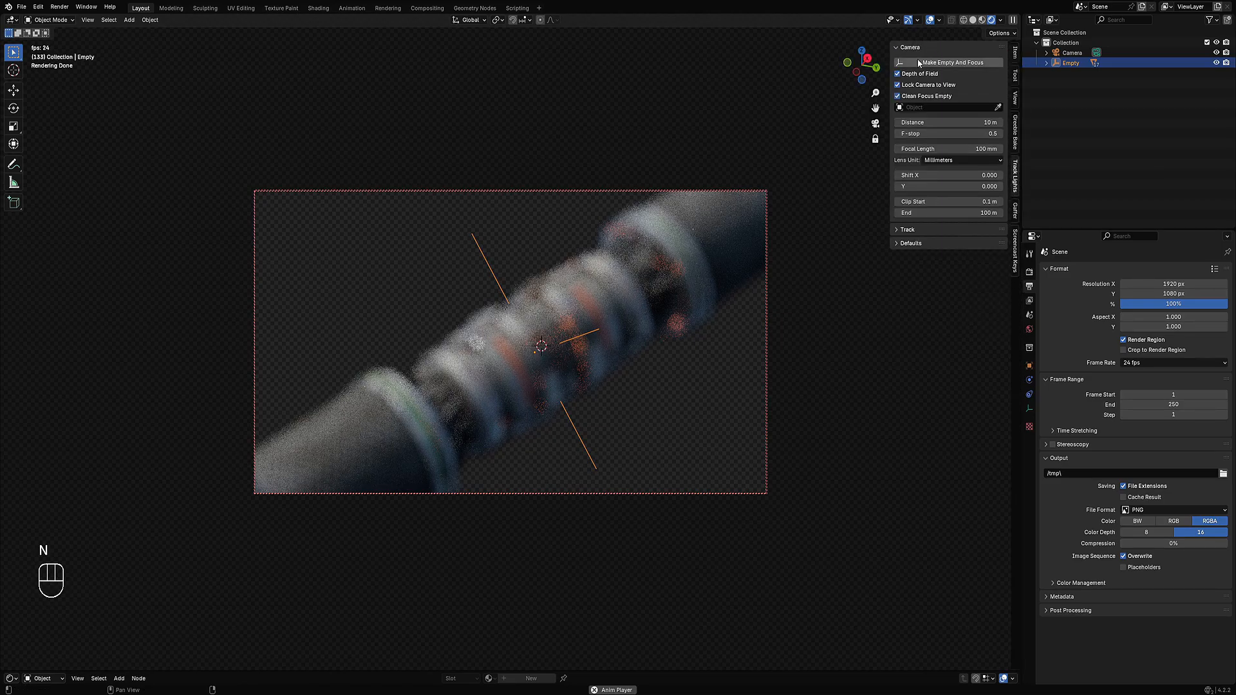
{"action": "left_click", "coordinate": [927, 63]}
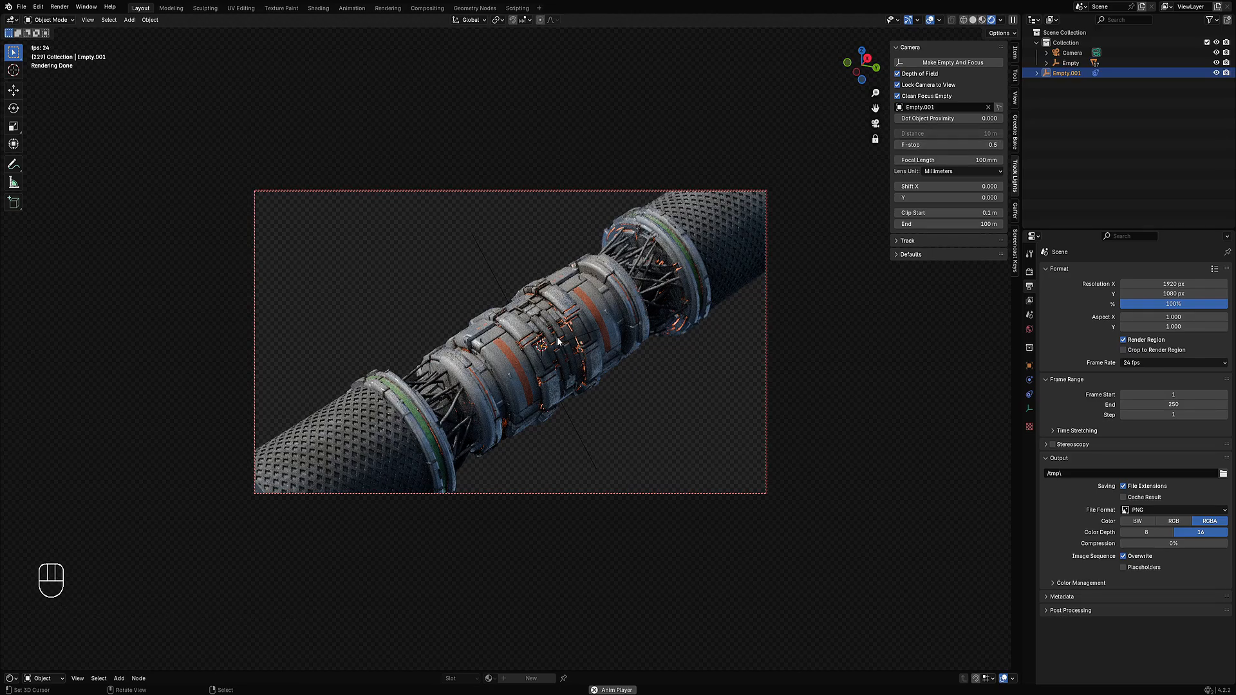
{"action": "left_click", "coordinate": [937, 63]}
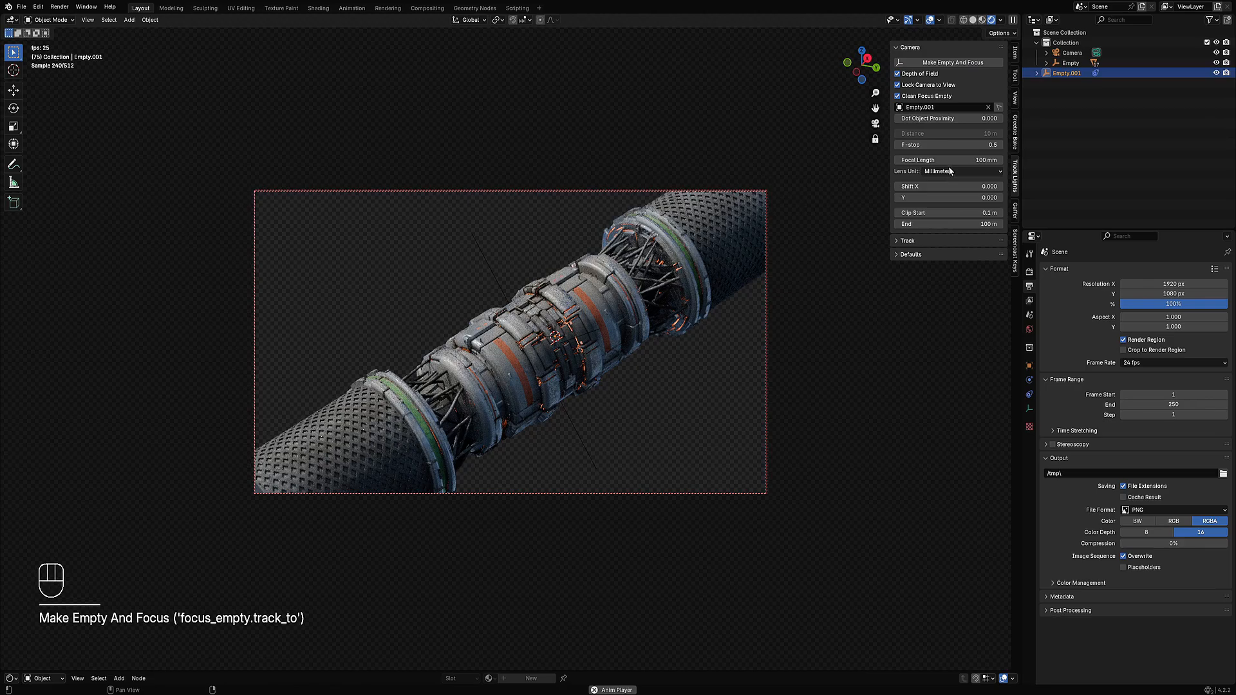
{"action": "left_click_drag", "start_coordinate": [947, 145], "coordinate": [921, 144]}
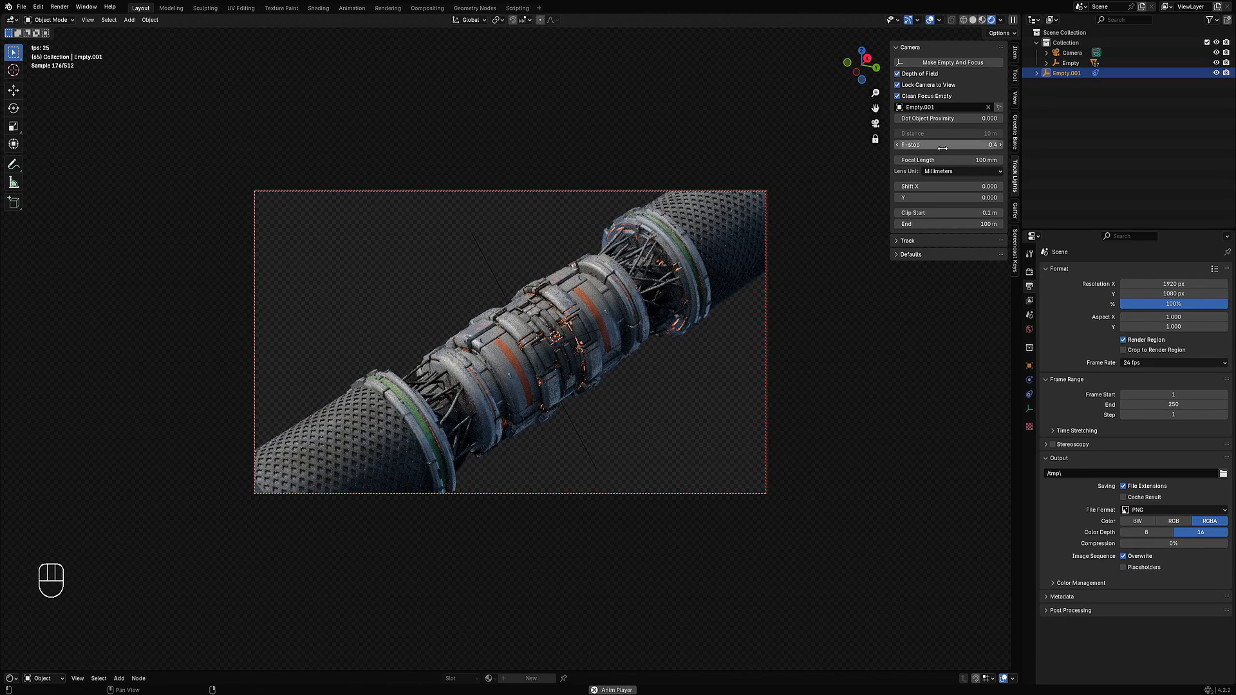
- Replace the world's HDRI with Concrete Tunnel 02 and set the HDRI rotation to about 60
{"action": "left_click", "coordinate": [1029, 329]}
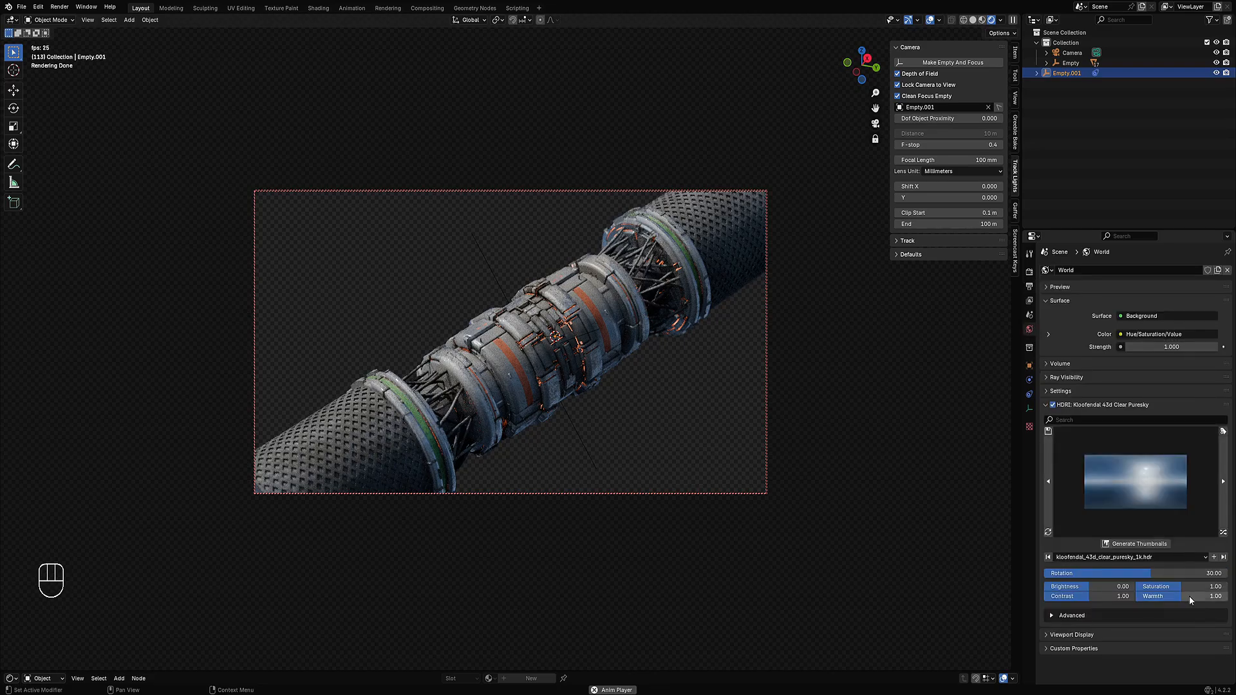
{"action": "left_click_drag", "start_coordinate": [1132, 573], "coordinate": [1088, 573]}
{"action": "left_click", "coordinate": [1223, 532]}
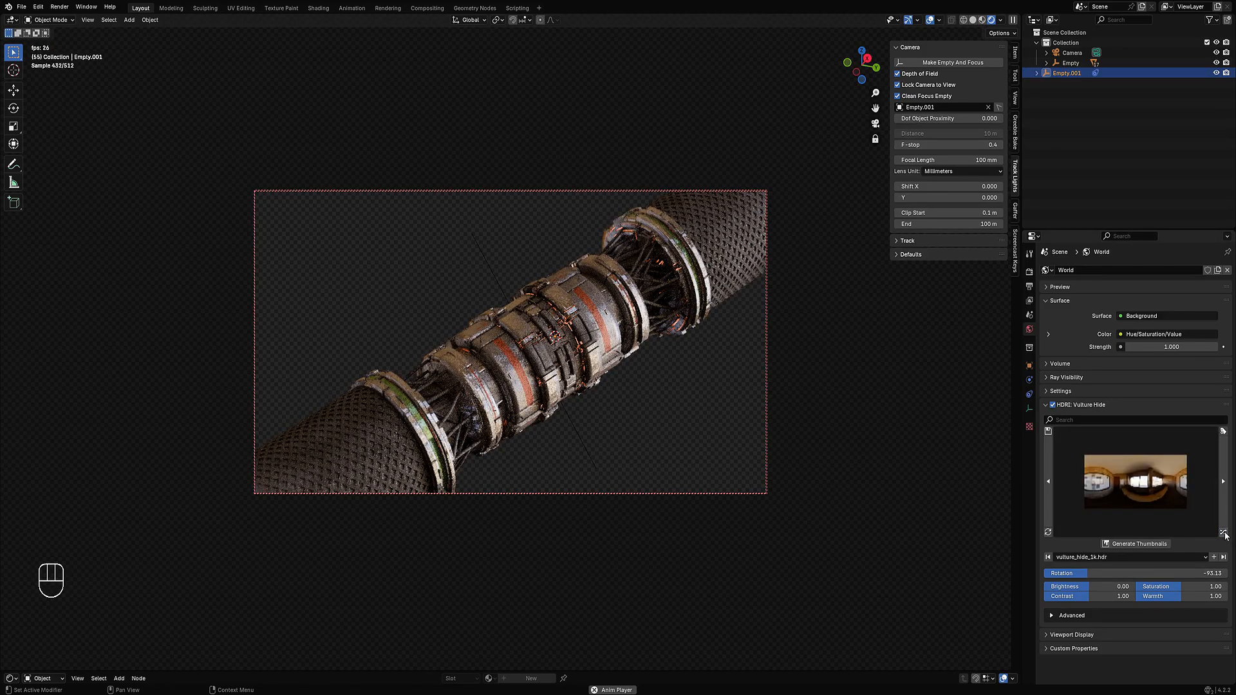
{"action": "left_click_drag", "start_coordinate": [1103, 573], "coordinate": [1181, 573]}
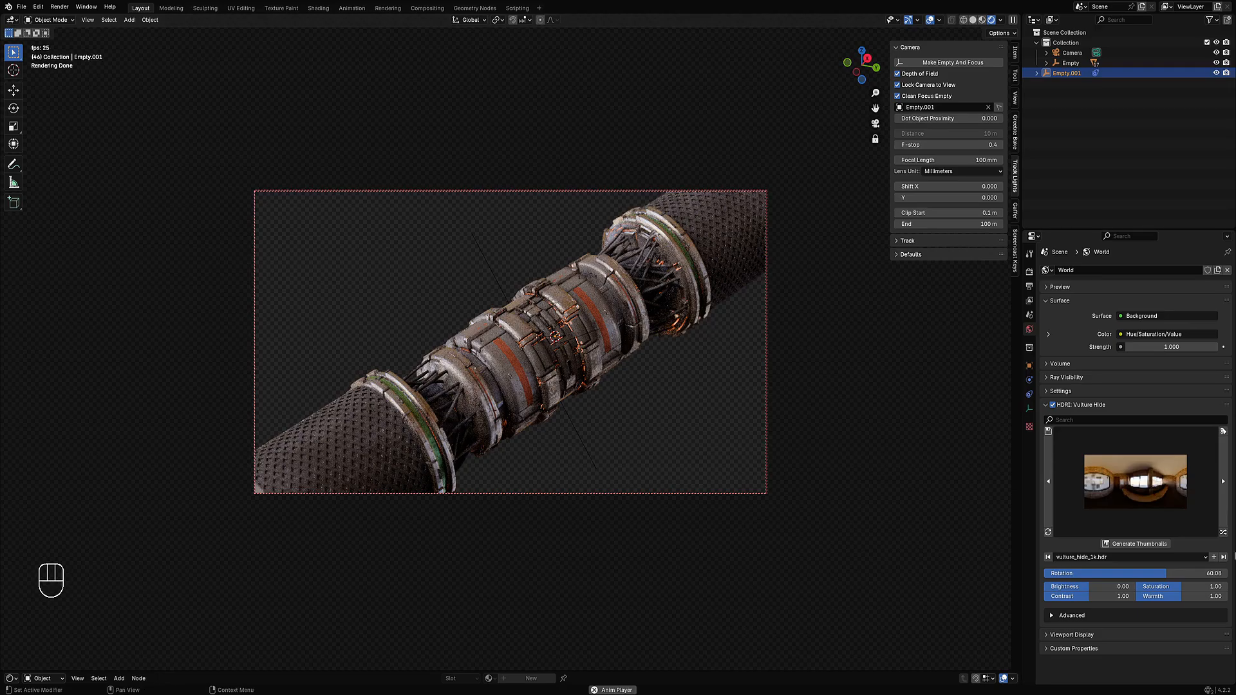
{"action": "left_click", "coordinate": [1224, 532]}
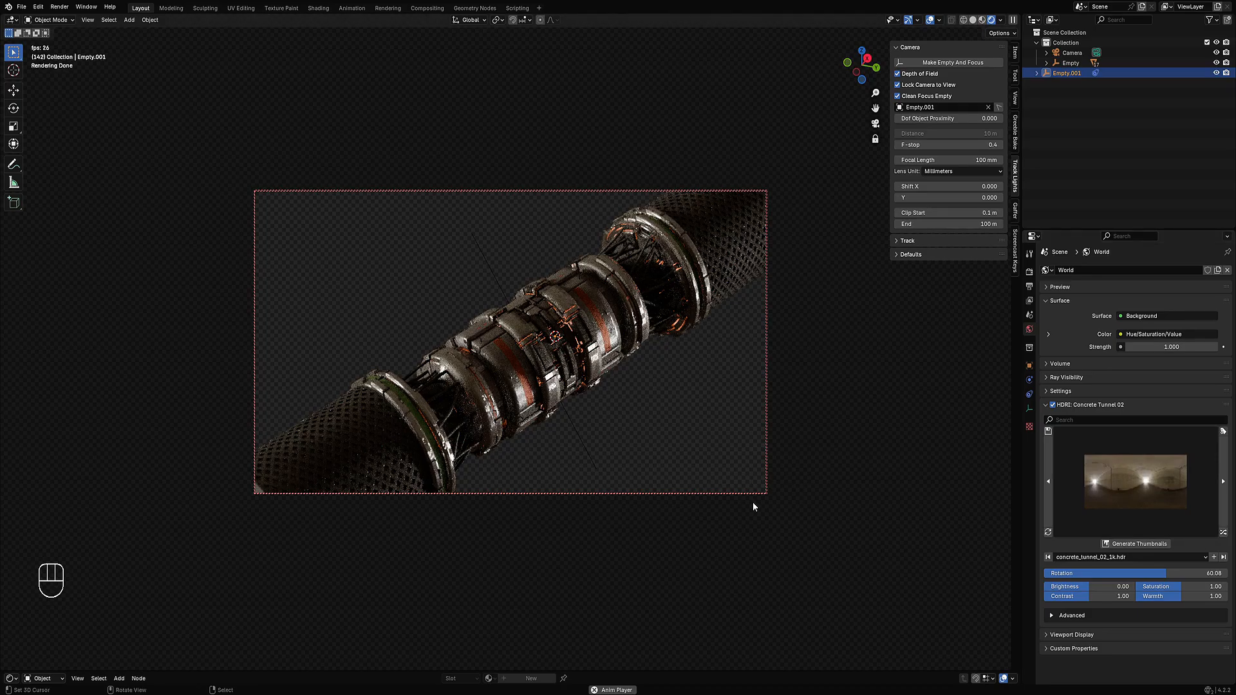
- Hide the viewport overlays and save the file
{"action": "key", "text": "shift+alt+z"}
{"action": "key", "text": "ctrl+s"}
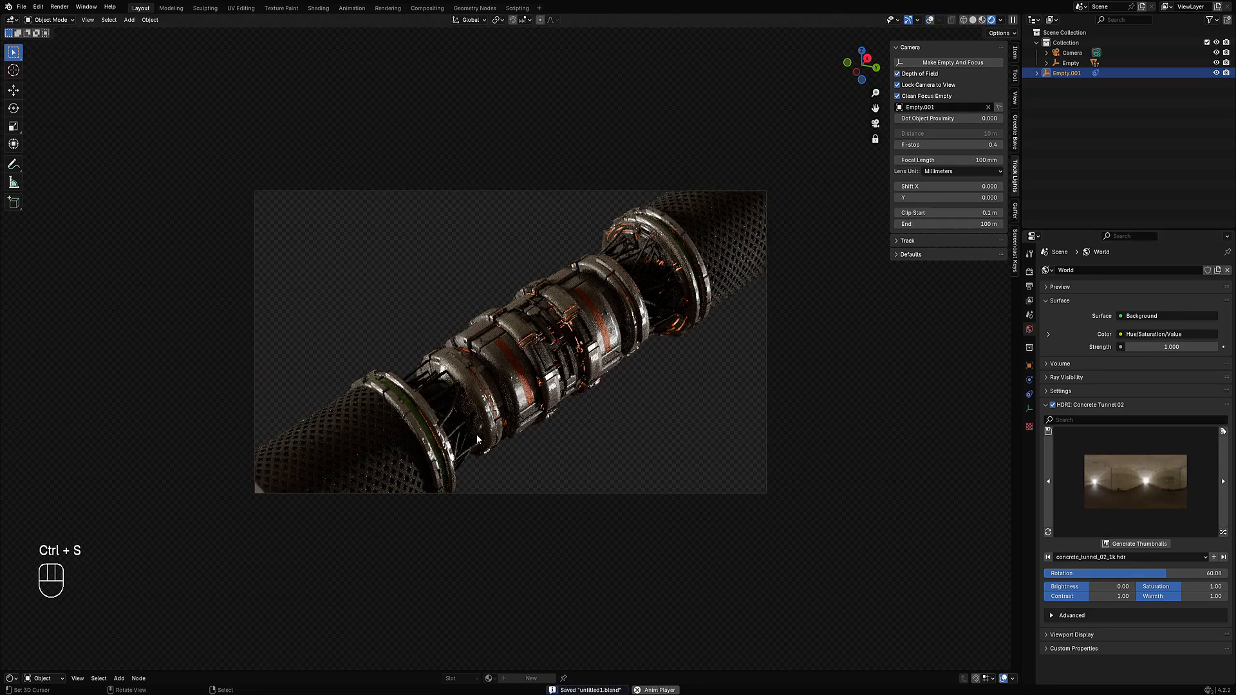
- Bring the camera slightly closer to the tube and set the HDRI rotation to -110
{"action": "middle_click_drag", "start_coordinate": [578, 387], "coordinate": [578, 379], "text": "ctrl"}
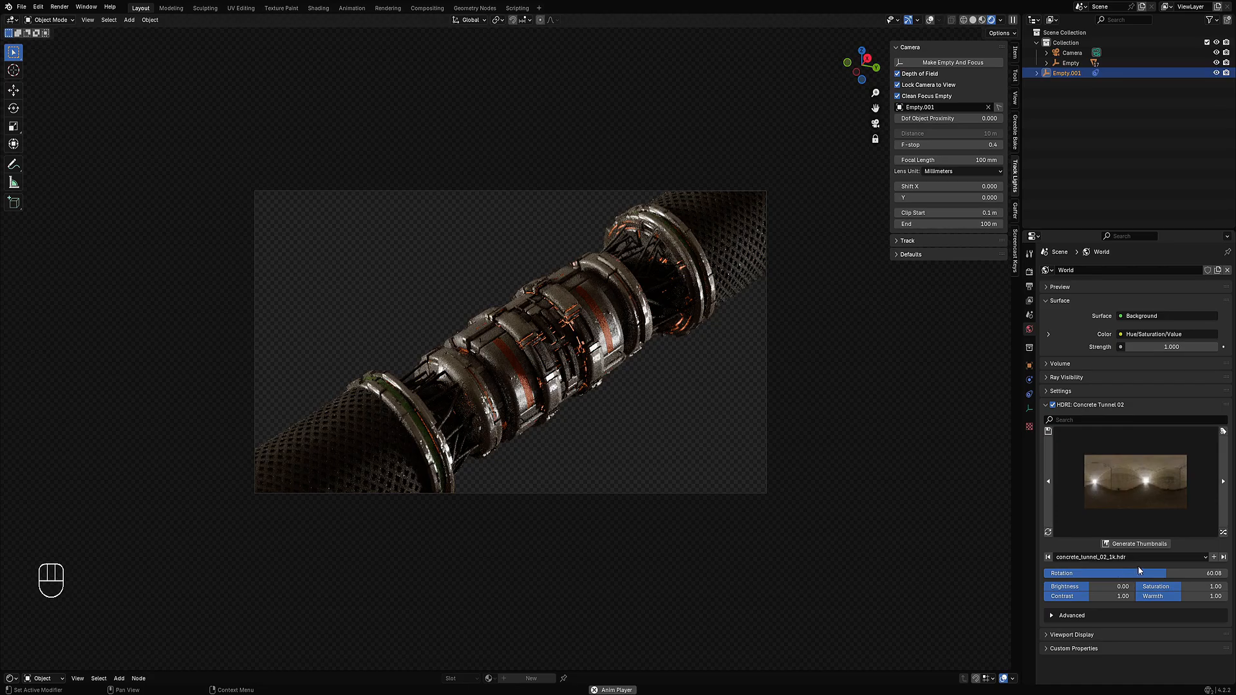
{"action": "left_click_drag", "start_coordinate": [1116, 571], "coordinate": [1025, 571]}
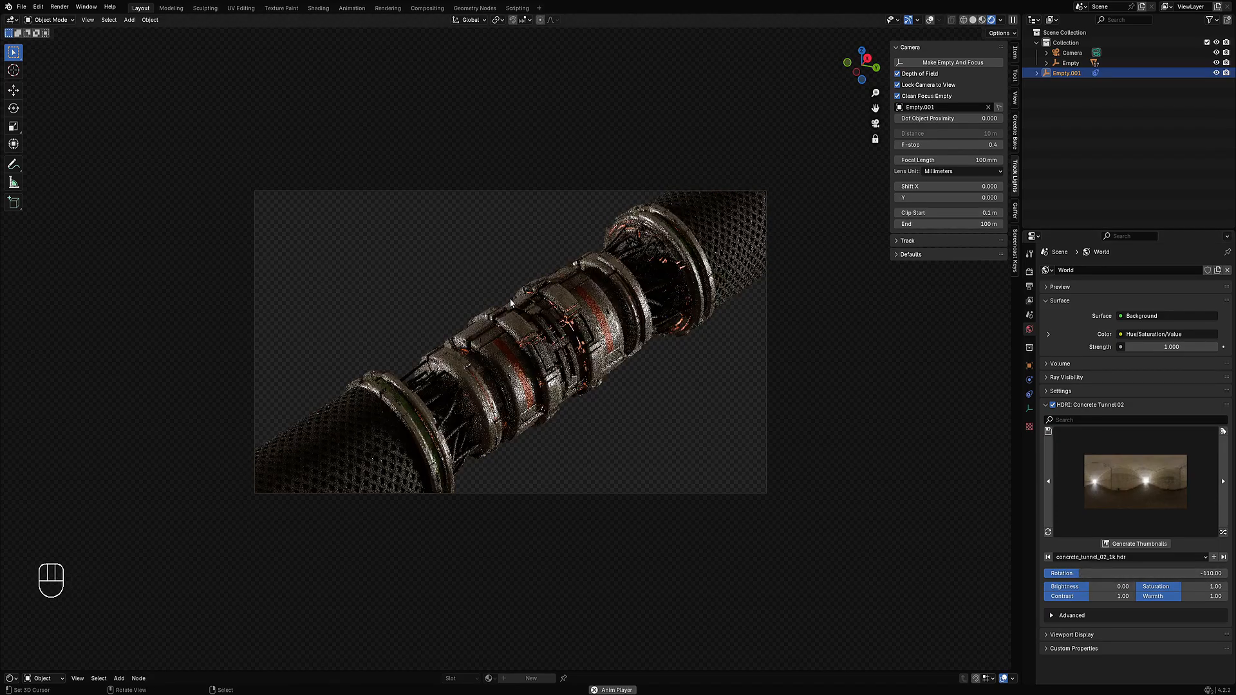
- Switch the viewport to solid shading, save the file, and enable the Denoising Data and Emission passes for the view layer
{"action": "key", "text": "z"}
{"action": "left_click", "coordinate": [576, 262]}
{"action": "key", "text": "ctrl+s"}
{"action": "left_click", "coordinate": [1029, 300]}
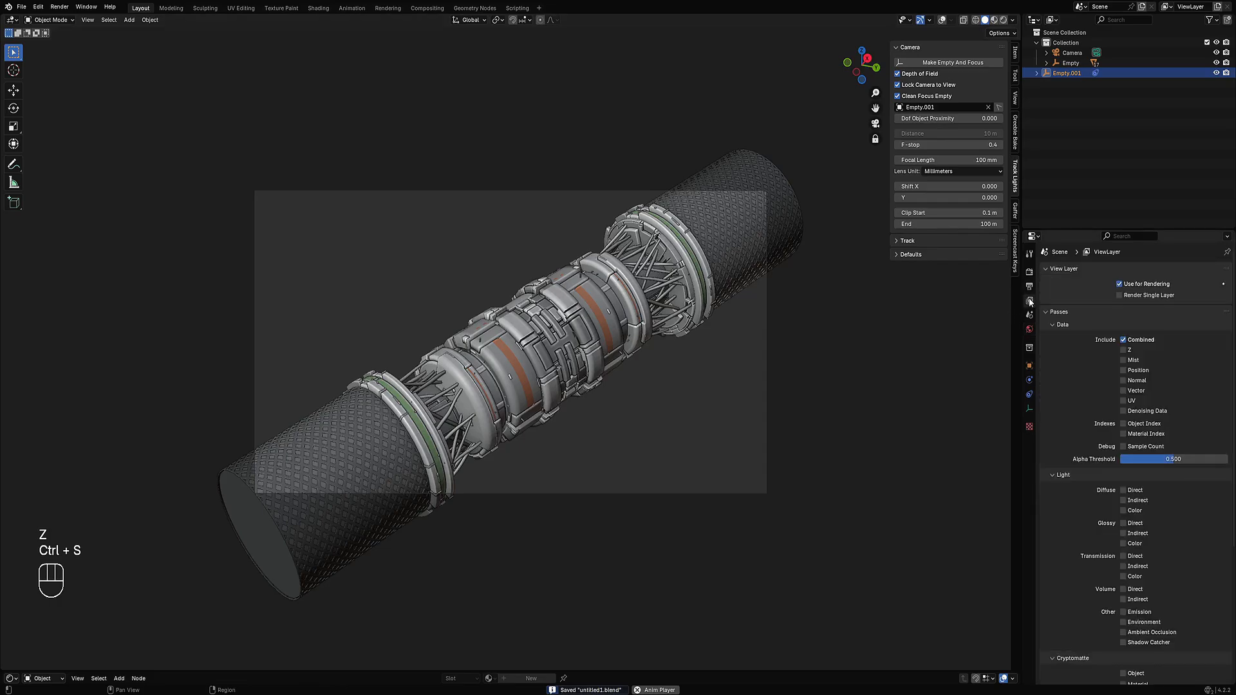
{"action": "left_click", "coordinate": [1125, 412]}
{"action": "left_click", "coordinate": [1125, 612]}
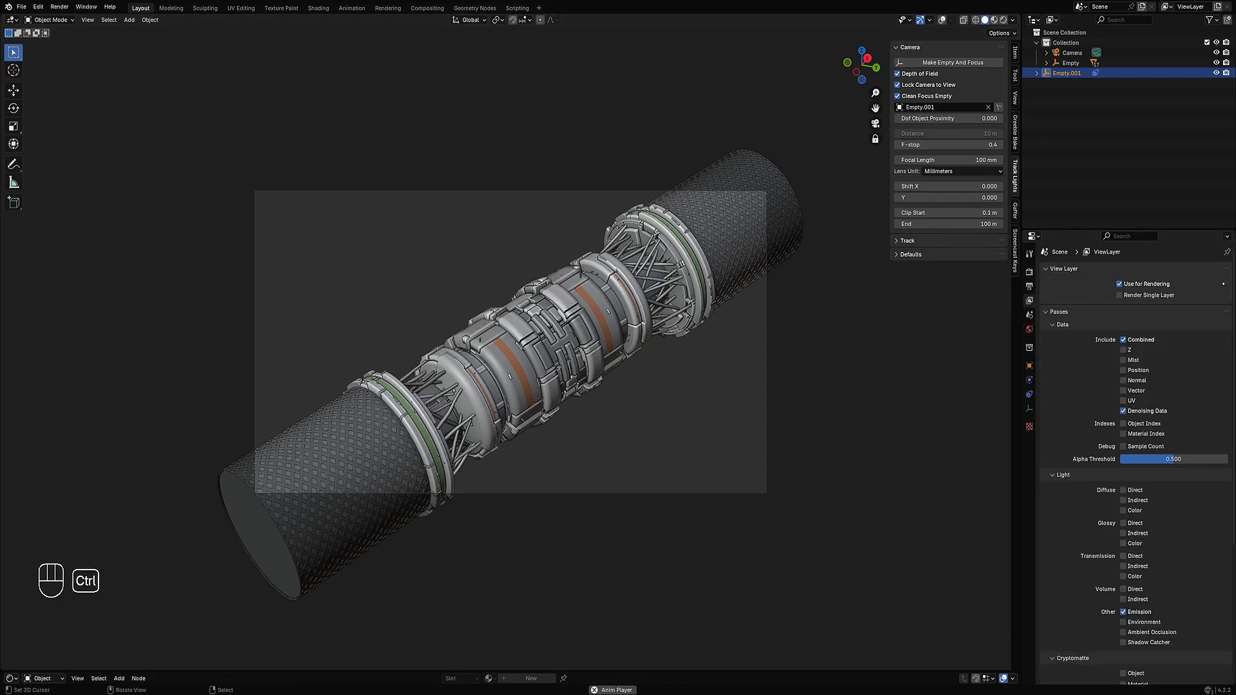
- Change the shader editor area to the Compositor, maximize it, and frame the existing node tree
{"action": "left_click", "coordinate": [12, 679]}
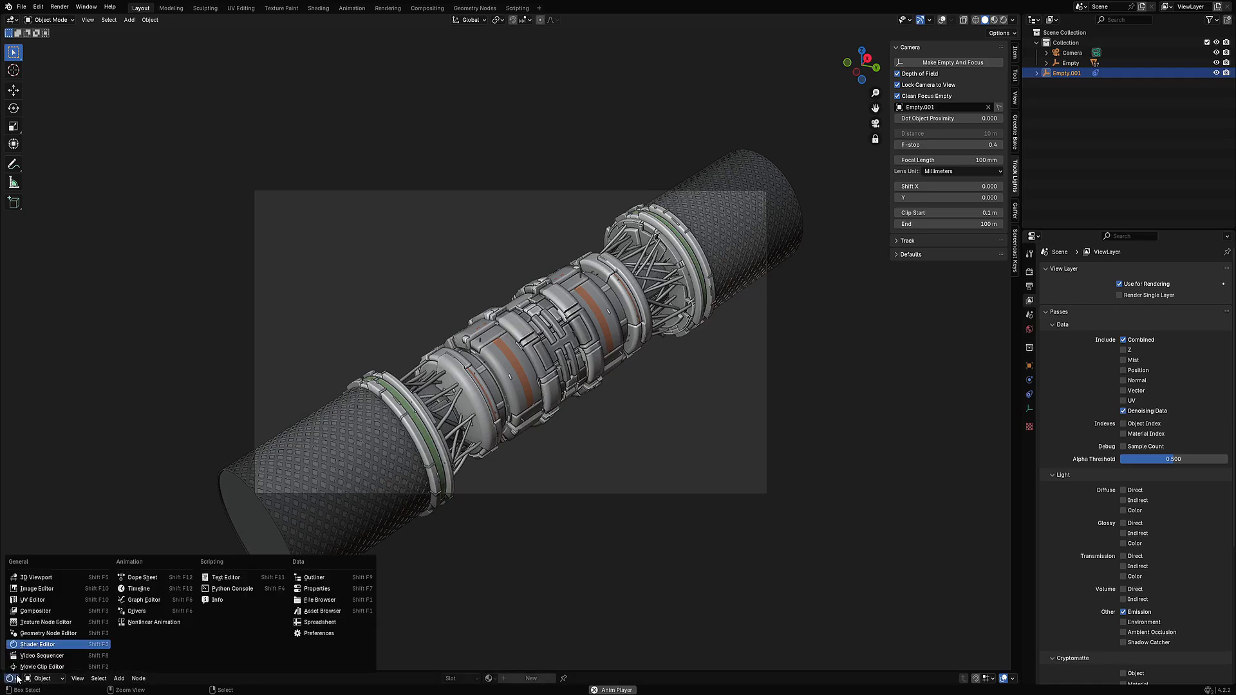
{"action": "left_click", "coordinate": [36, 611]}
{"action": "key", "text": "ctrl+space"}
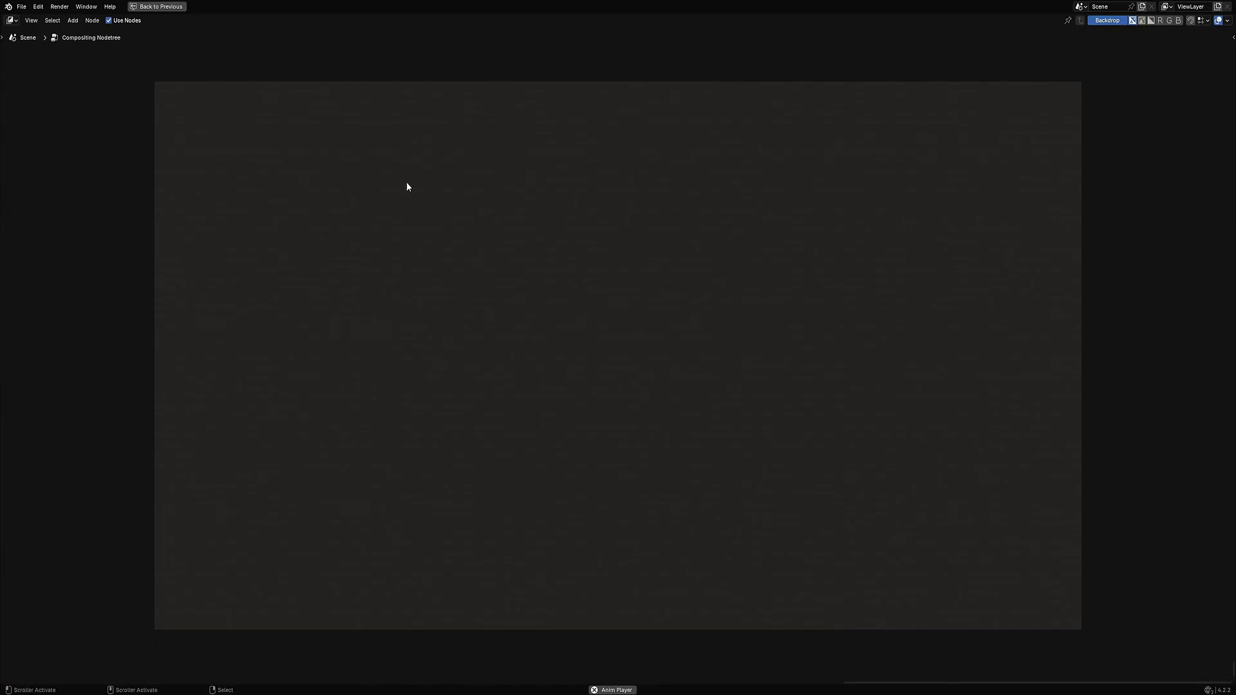
{"action": "key", "text": "Home"}
{"action": "key", "text": "Home"}
{"action": "middle_click_drag", "start_coordinate": [294, 280], "coordinate": [389, 215]}
{"action": "scroll", "coordinate": [389, 215], "scroll_direction": "up", "scroll_amount": 4}
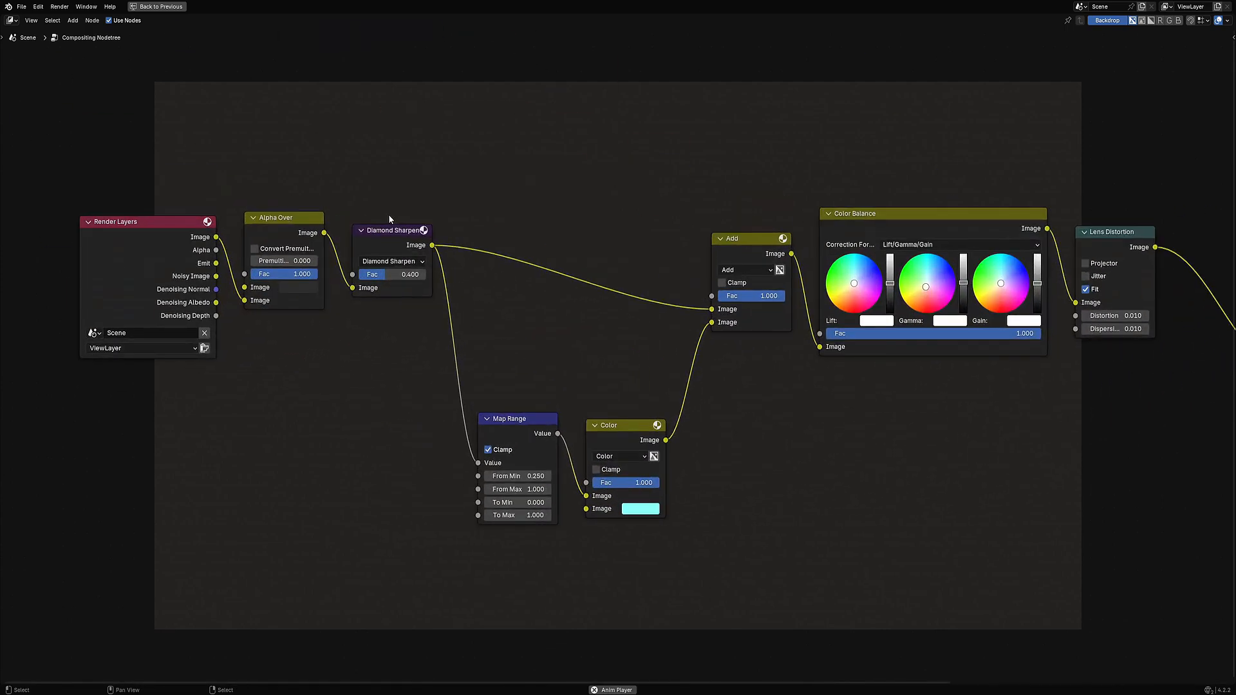
- Insert a Denoise node between Render Layers and Alpha Over, and link the Denoising Normal and Denoising Albedo outputs to it
{"action": "key", "text": "F3"}
{"action": "left_click", "coordinate": [449, 246]}
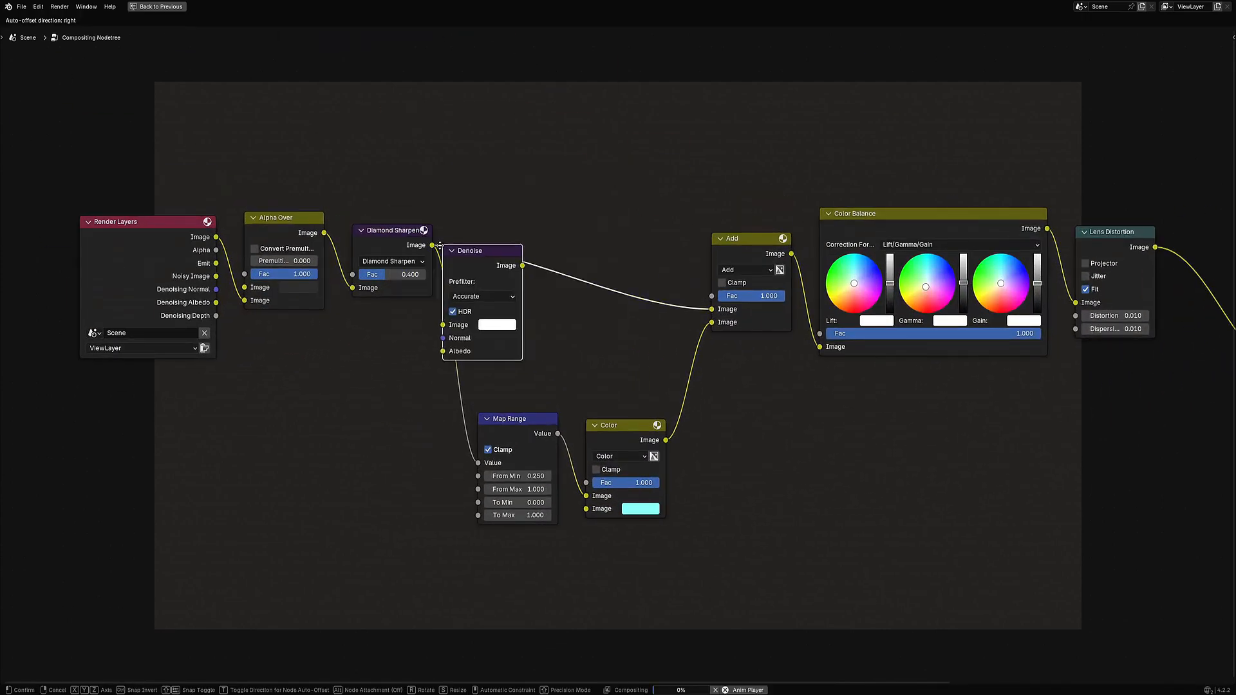
{"action": "left_click", "coordinate": [232, 244]}
{"action": "left_click_drag", "start_coordinate": [216, 289], "coordinate": [238, 350]}
{"action": "middle_click_drag", "start_coordinate": [837, 223], "coordinate": [759, 274]}
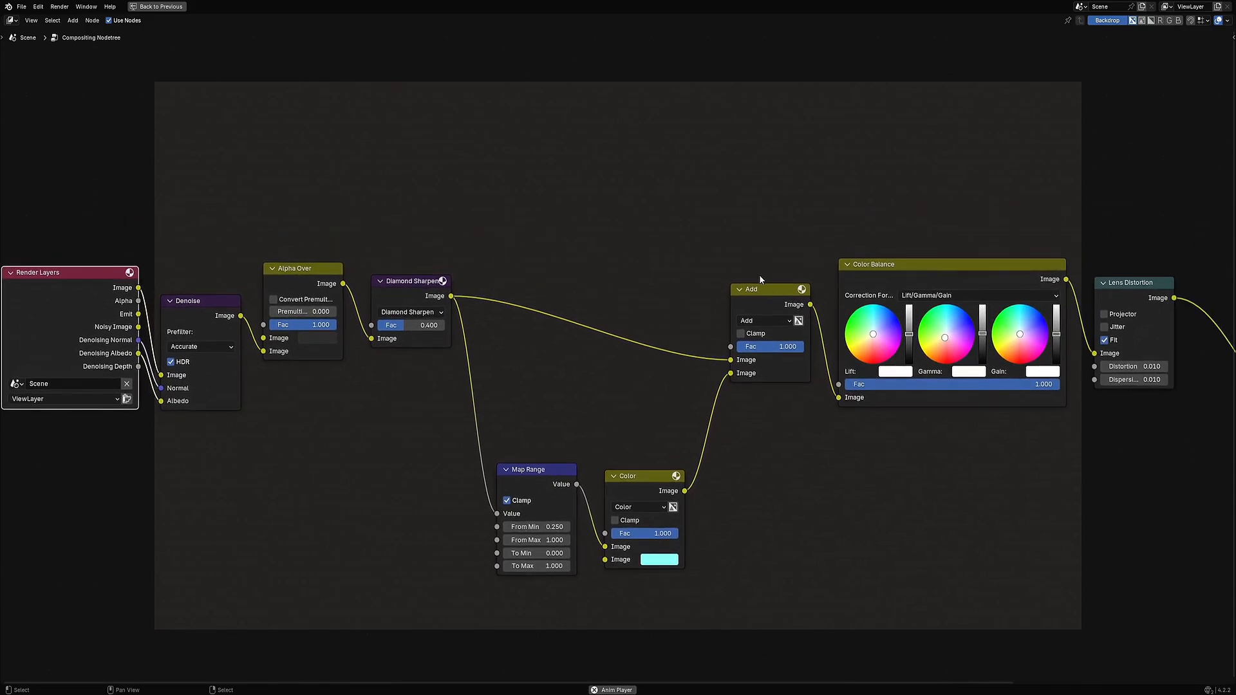
- Duplicate the Add node and insert the copy between the original and the Color Balance node
{"action": "left_click", "coordinate": [762, 289]}
{"action": "key", "text": "shift+d"}
{"action": "left_click", "coordinate": [865, 294]}
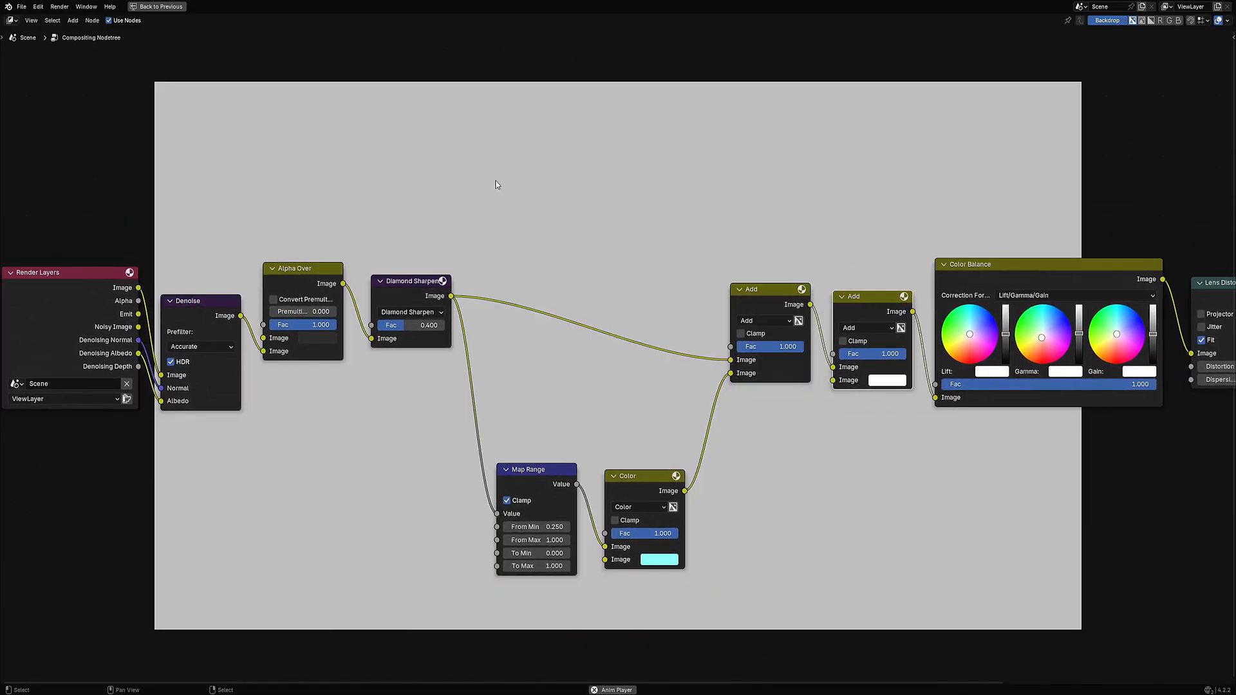
- Add a Glare node fed by the Render Layers Emit output and set its type to Fog Glow
{"action": "key", "text": "shift+a"}
{"action": "type", "text": "glare"}
{"action": "key", "text": "Return"}
{"action": "left_click", "coordinate": [531, 136]}
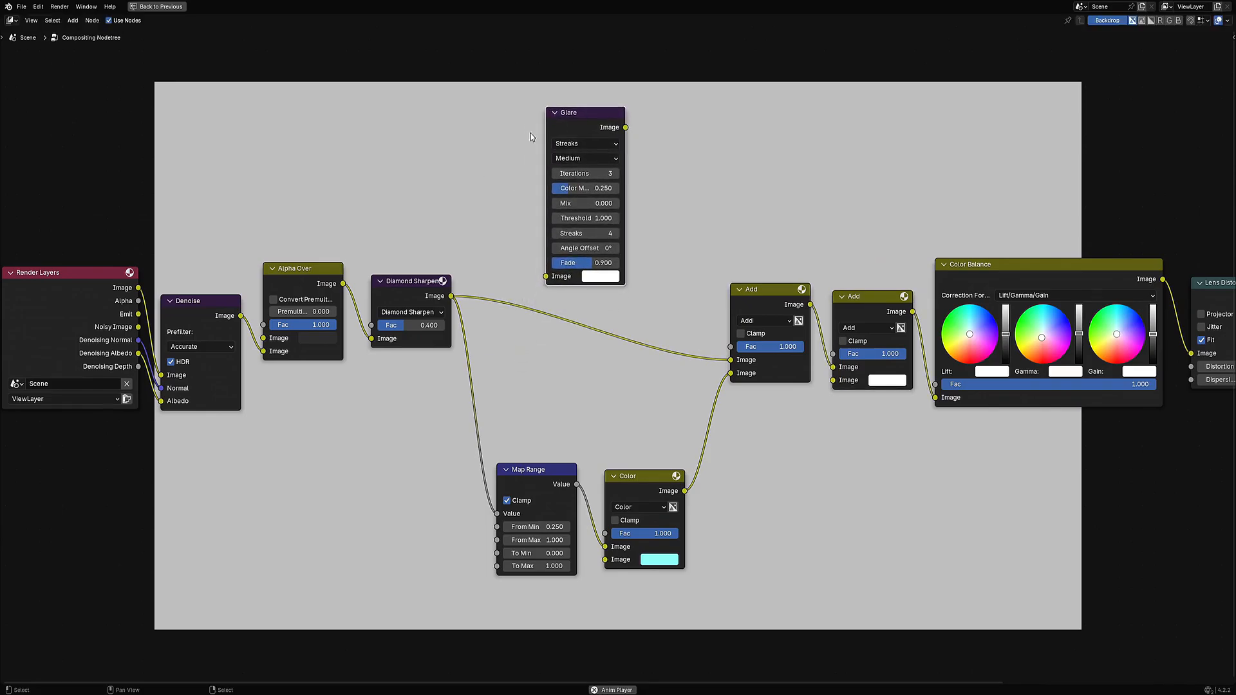
{"action": "left_click_drag", "start_coordinate": [139, 313], "coordinate": [546, 277]}
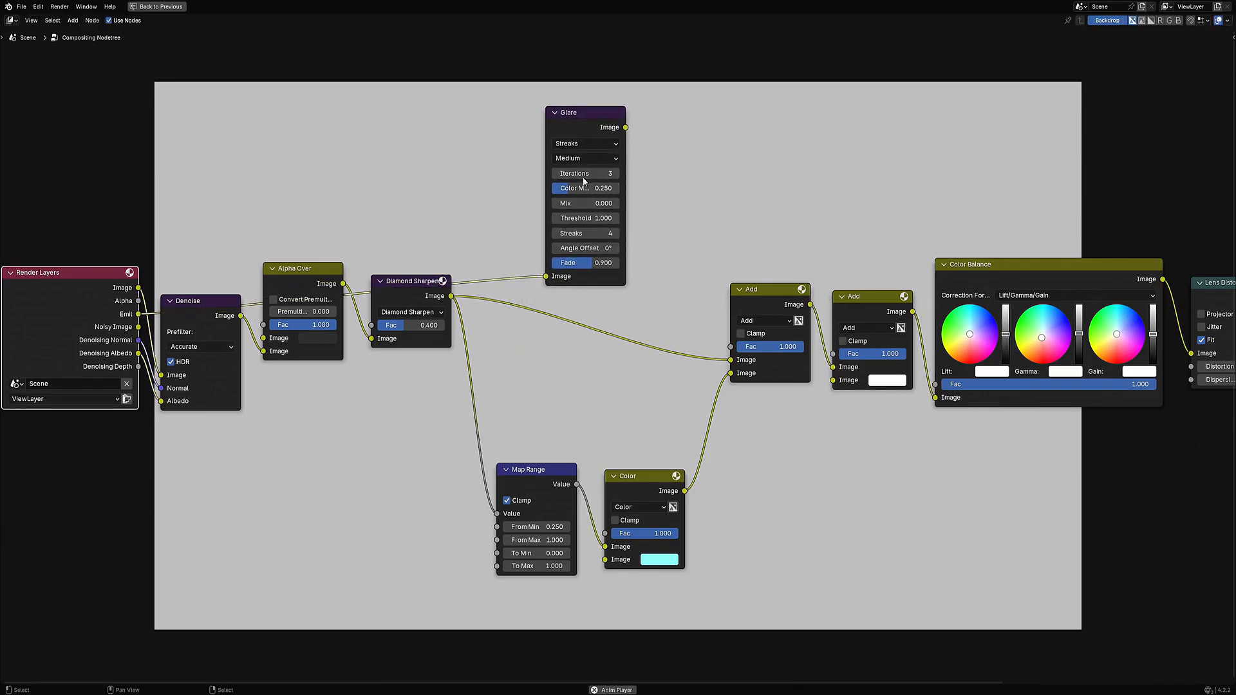
{"action": "left_click", "coordinate": [578, 143]}
{"action": "left_click", "coordinate": [598, 219]}
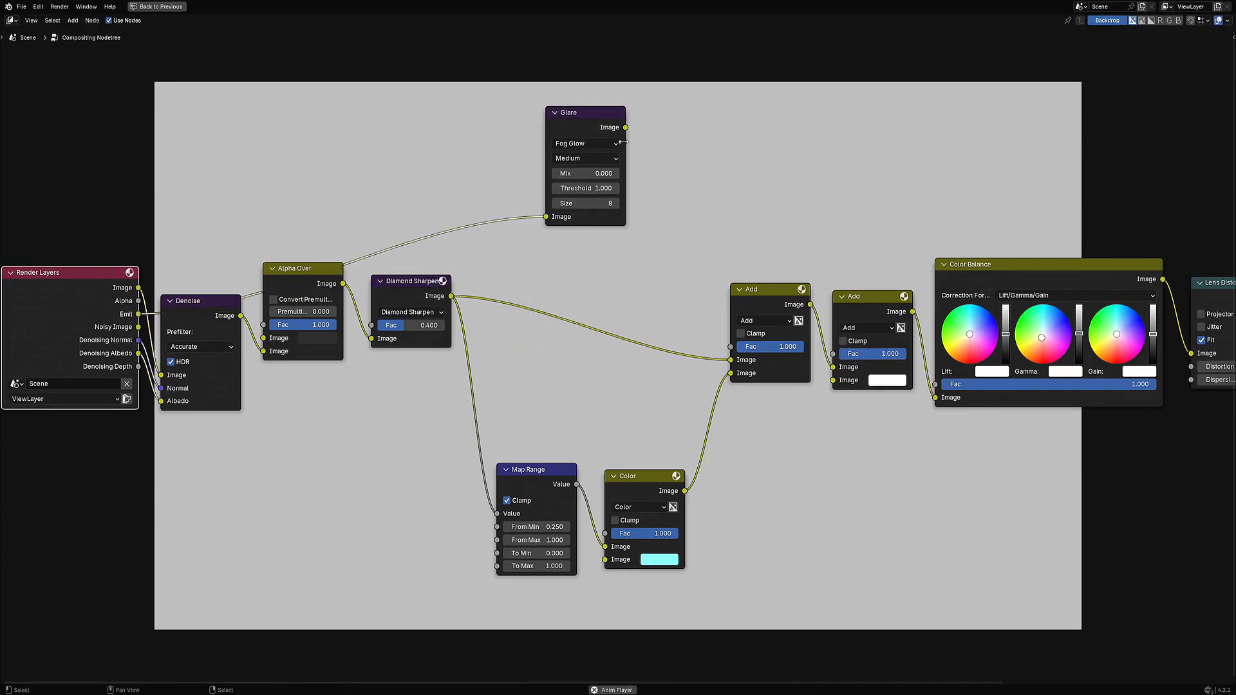
- Link the Glare output to the second Image input of the duplicated Add node
{"action": "left_click_drag", "start_coordinate": [625, 127], "coordinate": [833, 381]}
{"action": "scroll", "coordinate": [966, 338], "scroll_direction": "down", "scroll_amount": 5}
{"action": "middle_click_drag", "start_coordinate": [1030, 328], "coordinate": [742, 326]}
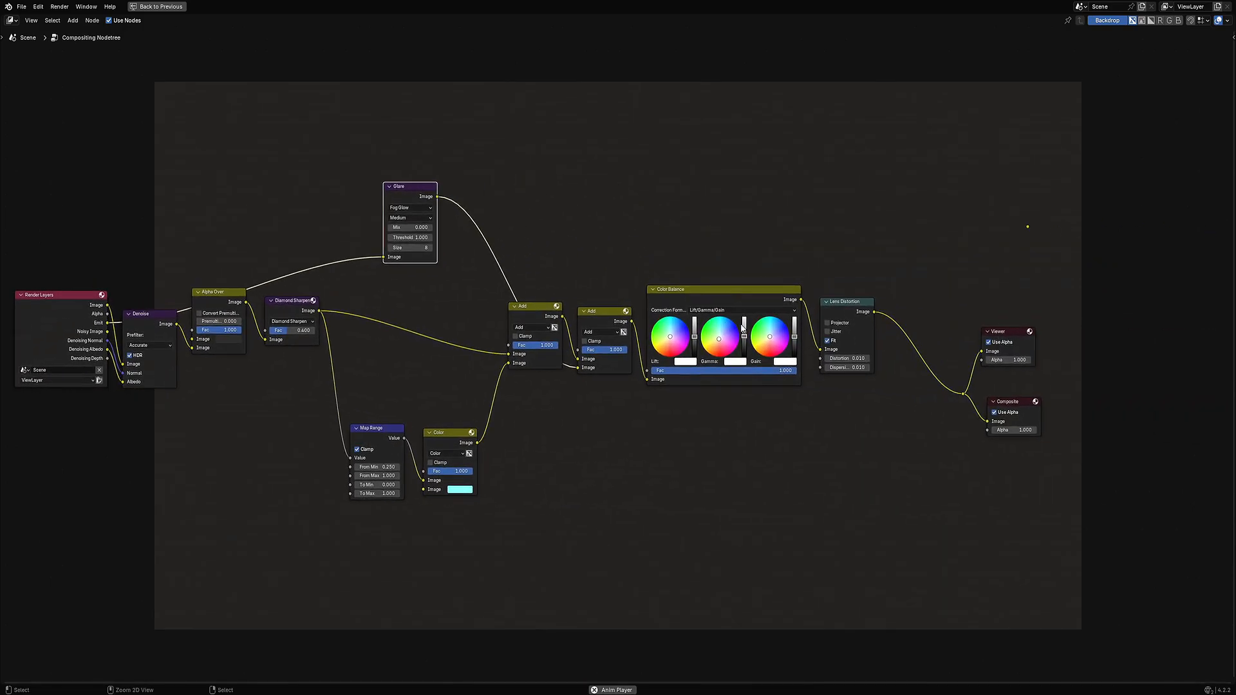
{"action": "key", "text": "ctrl+space"}
{"action": "key", "text": "ctrl+space"}
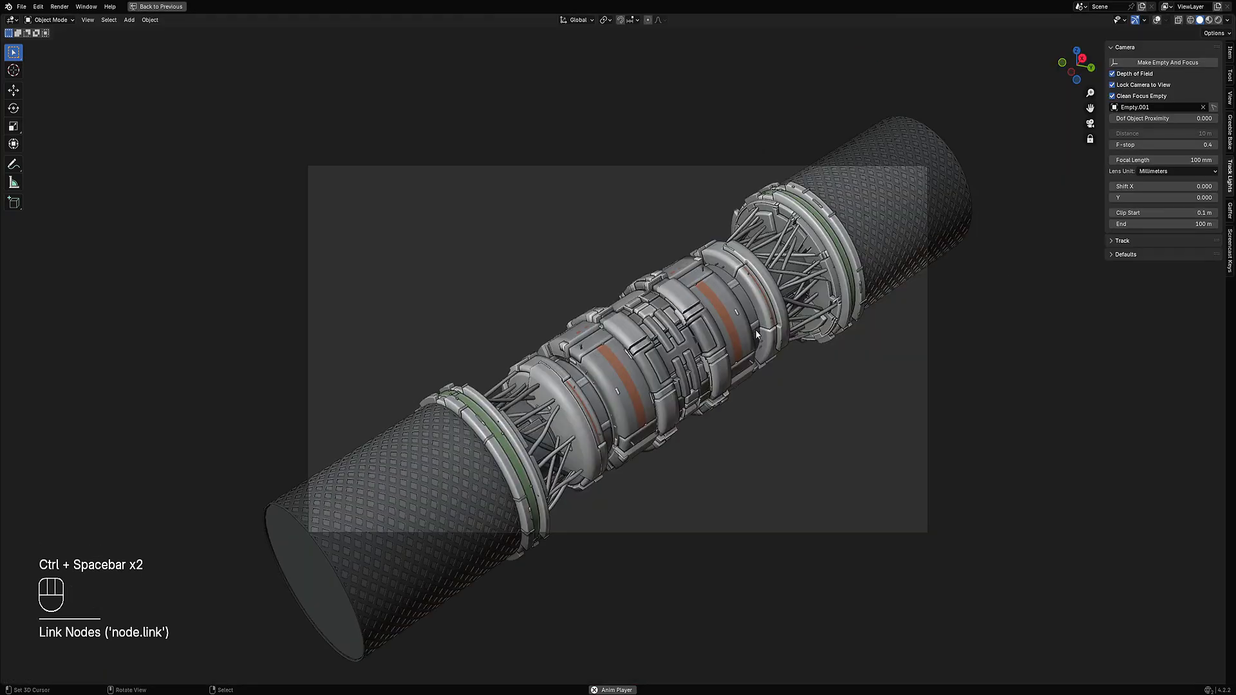
{"action": "key", "text": "ctrl+space"}
{"action": "key", "text": "ctrl+space"}
- Delete the unused nodes from the compositing tree, restore the normal layout, and save the file
{"action": "key", "text": "a"}
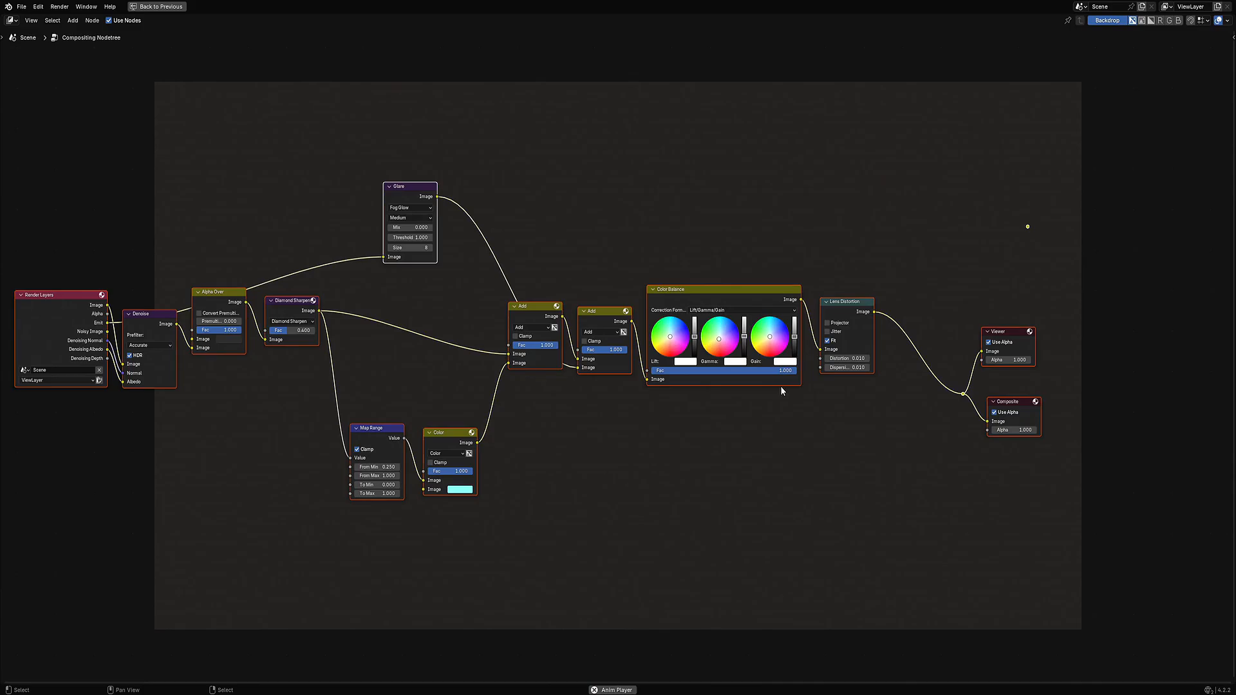
{"action": "key", "text": "alt+x"}
{"action": "left_click", "coordinate": [778, 387]}
{"action": "key", "text": "ctrl+space"}
{"action": "key", "text": "ctrl+s"}
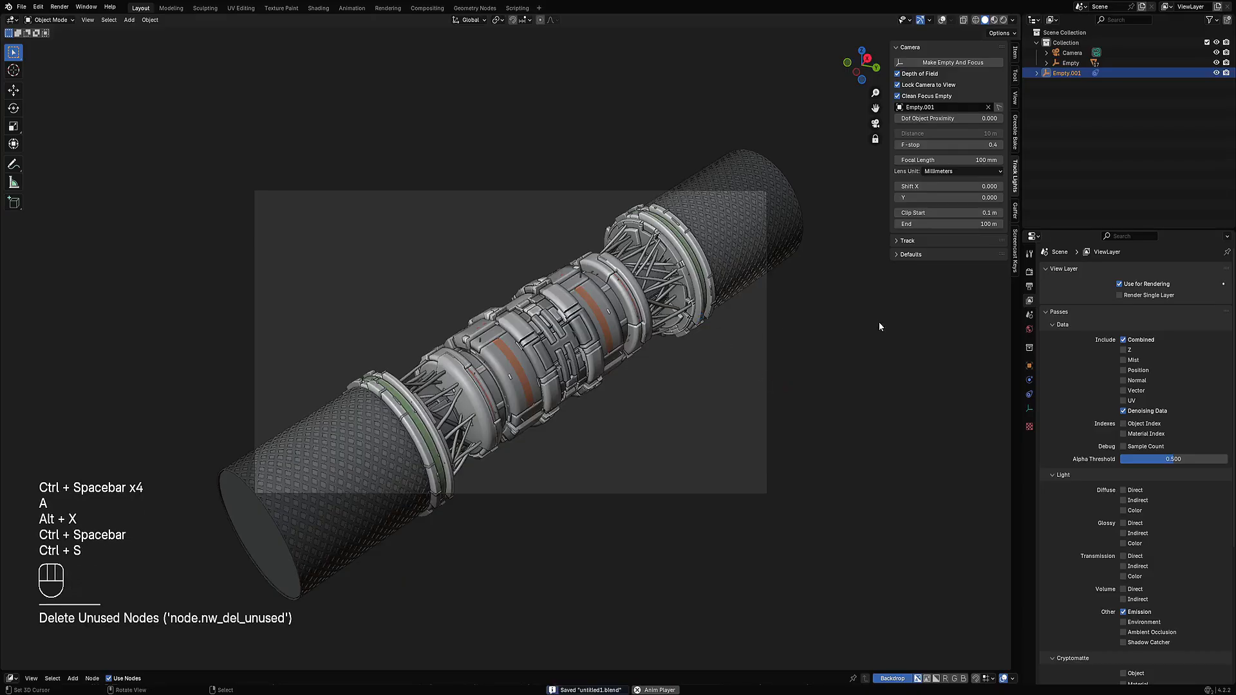
- Set the Cycles render Max Samples to 32 and save the file
{"action": "left_click", "coordinate": [1076, 325]}
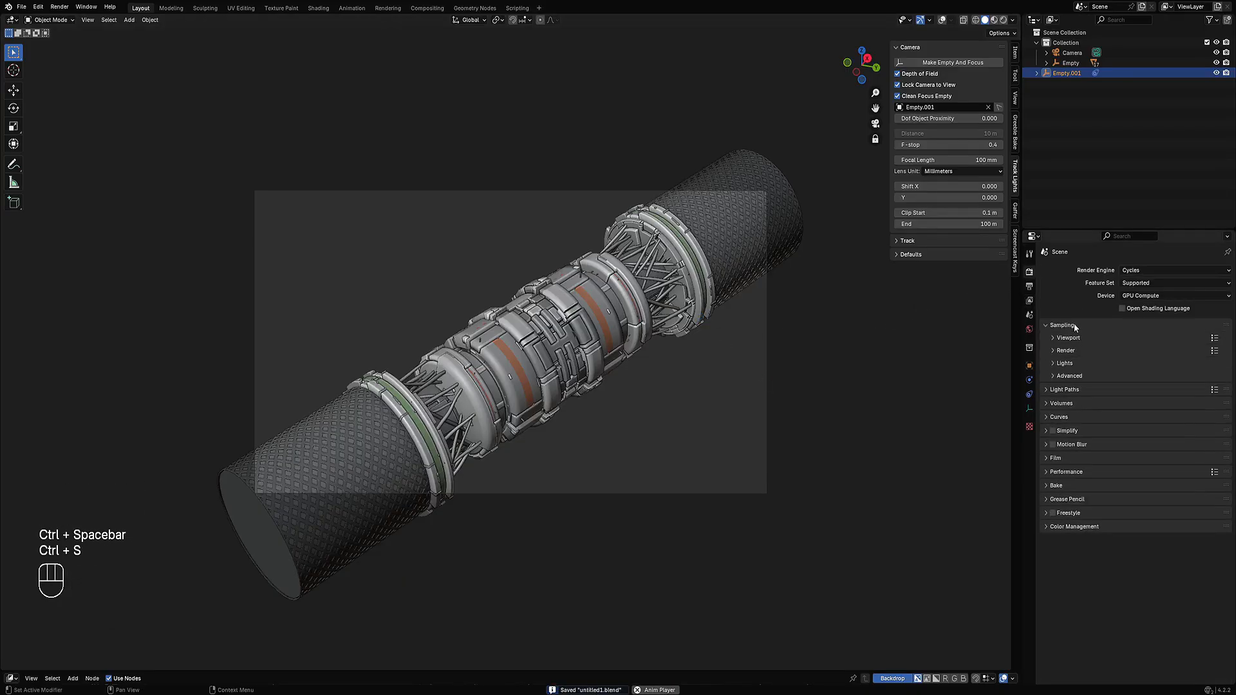
{"action": "left_click", "coordinate": [1079, 351]}
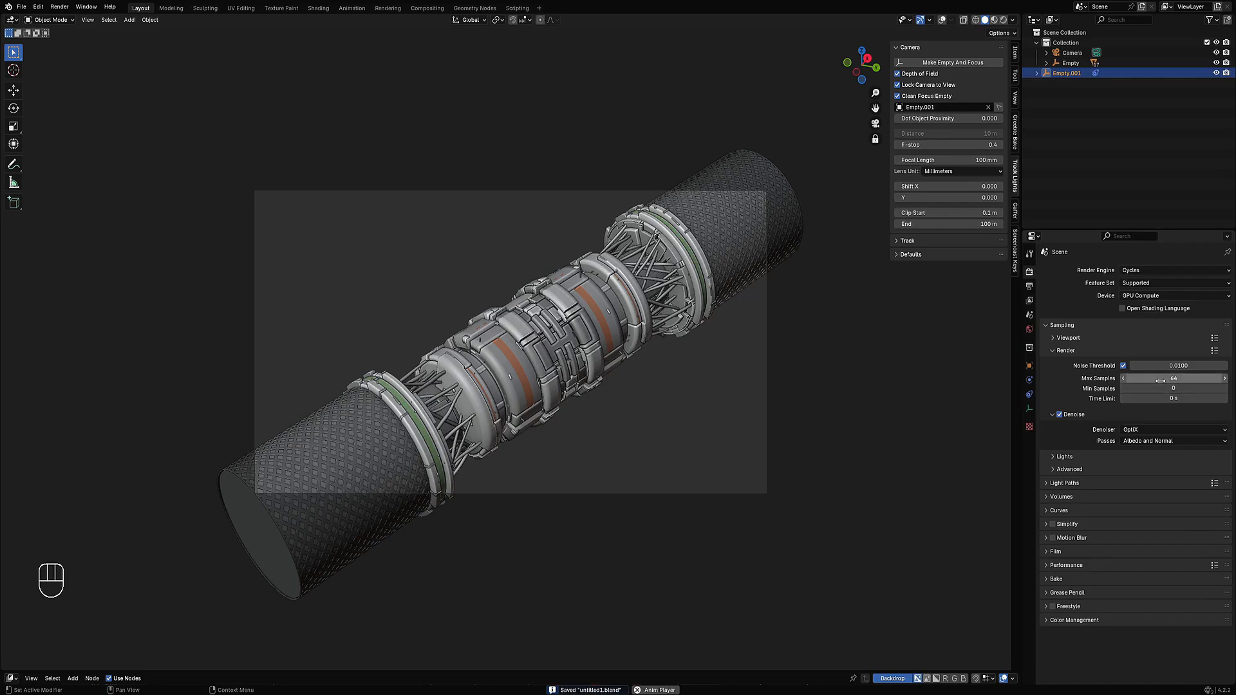
{"action": "left_click", "coordinate": [1124, 379]}
{"action": "type", "text": "32"}
{"action": "key", "text": "Return"}
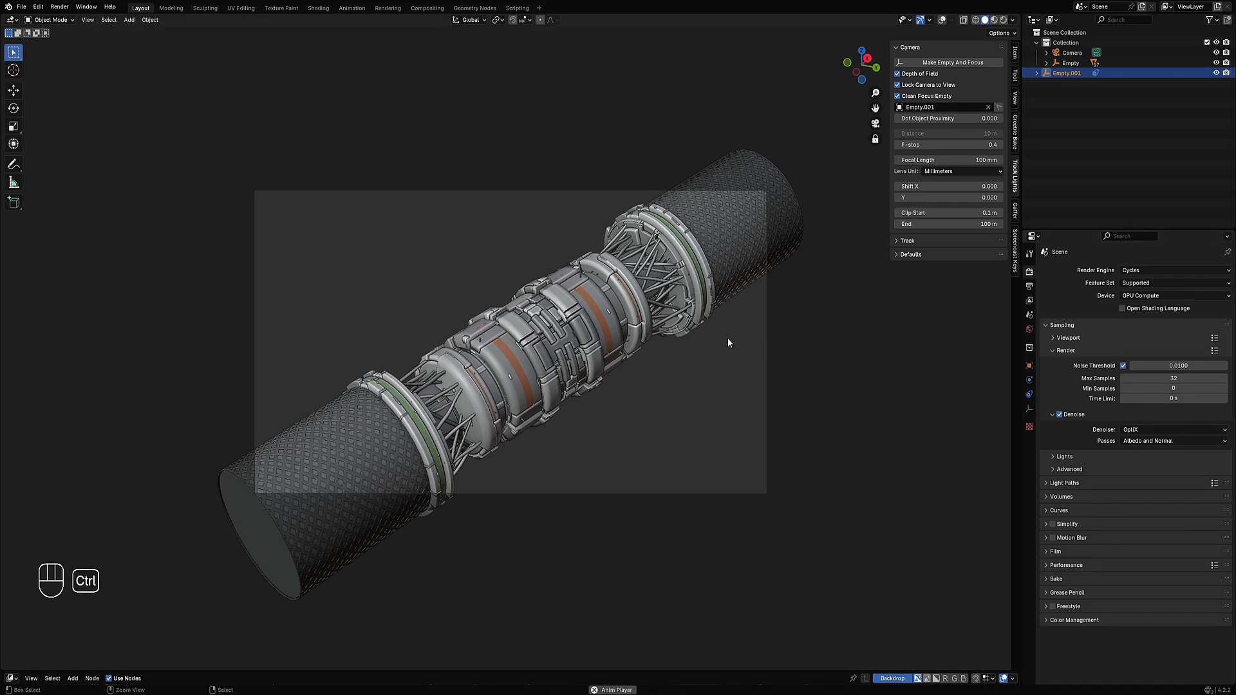
{"action": "key", "text": "ctrl+s"}
- Maximize the Compositor with the whole node tree framed and render the scene
{"action": "key", "text": "ctrl+space"}
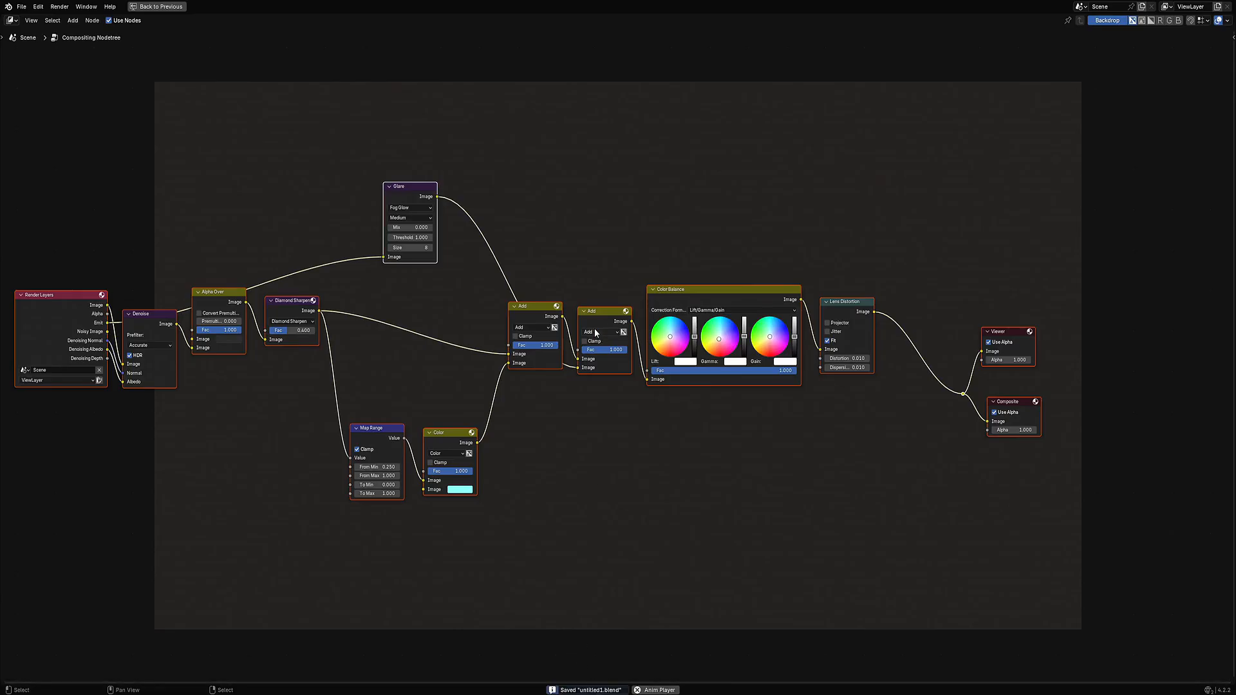
{"action": "key", "text": "Home"}
{"action": "middle_click_drag", "start_coordinate": [664, 325], "coordinate": [647, 326]}
{"action": "scroll", "coordinate": [651, 355], "scroll_direction": "up", "scroll_amount": 1}
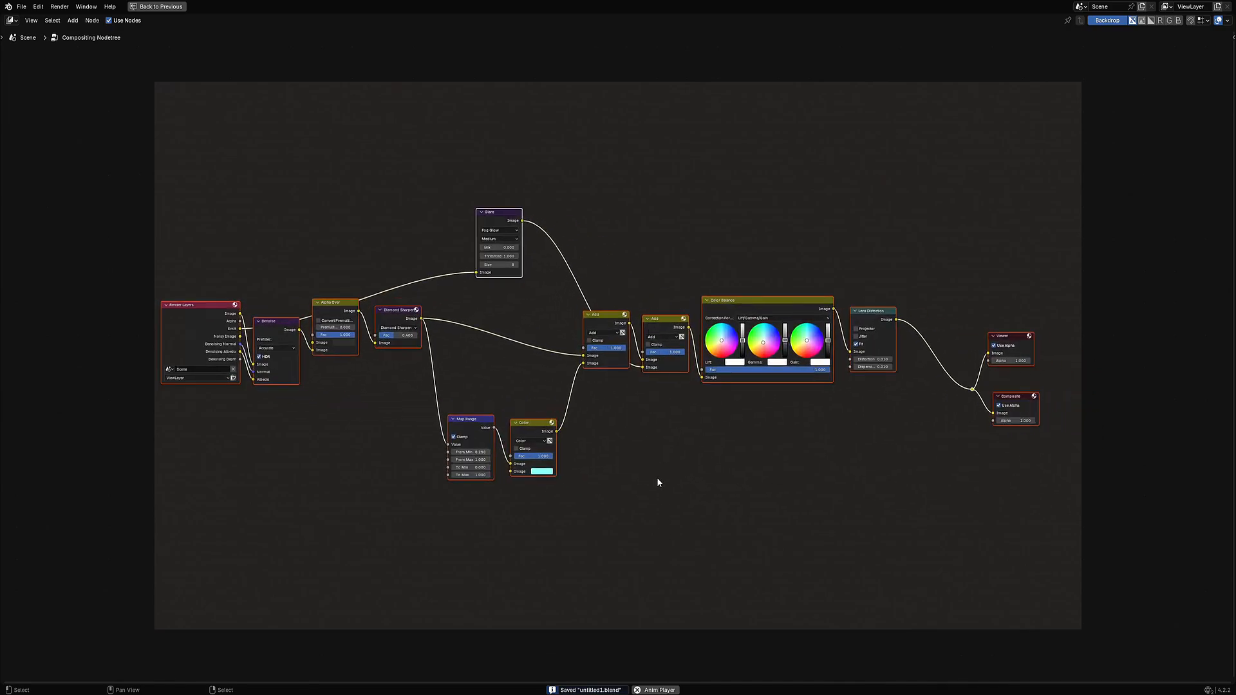
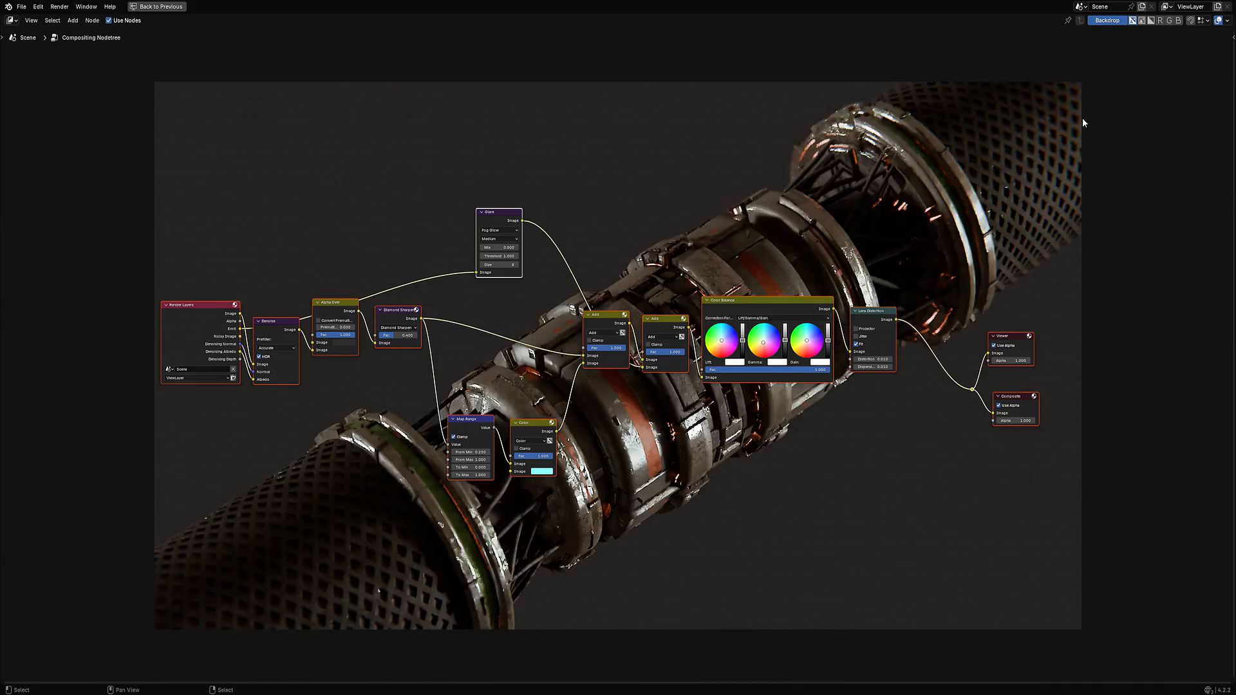
- Scale down the Compositor's backdrop image so the whole render can be seen beside the nodes
{"action": "middle_click_drag", "start_coordinate": [747, 235], "coordinate": [908, 32]}
{"action": "key", "text": "alt+v"}
{"action": "key", "text": "alt+v"}
{"action": "key", "text": "v"}
{"action": "key", "text": "v"}
{"action": "key", "text": "v"}
{"action": "key", "text": "v"}
{"action": "key", "text": "v"}
{"action": "scroll", "coordinate": [584, 308], "scroll_direction": "up", "scroll_amount": 5}
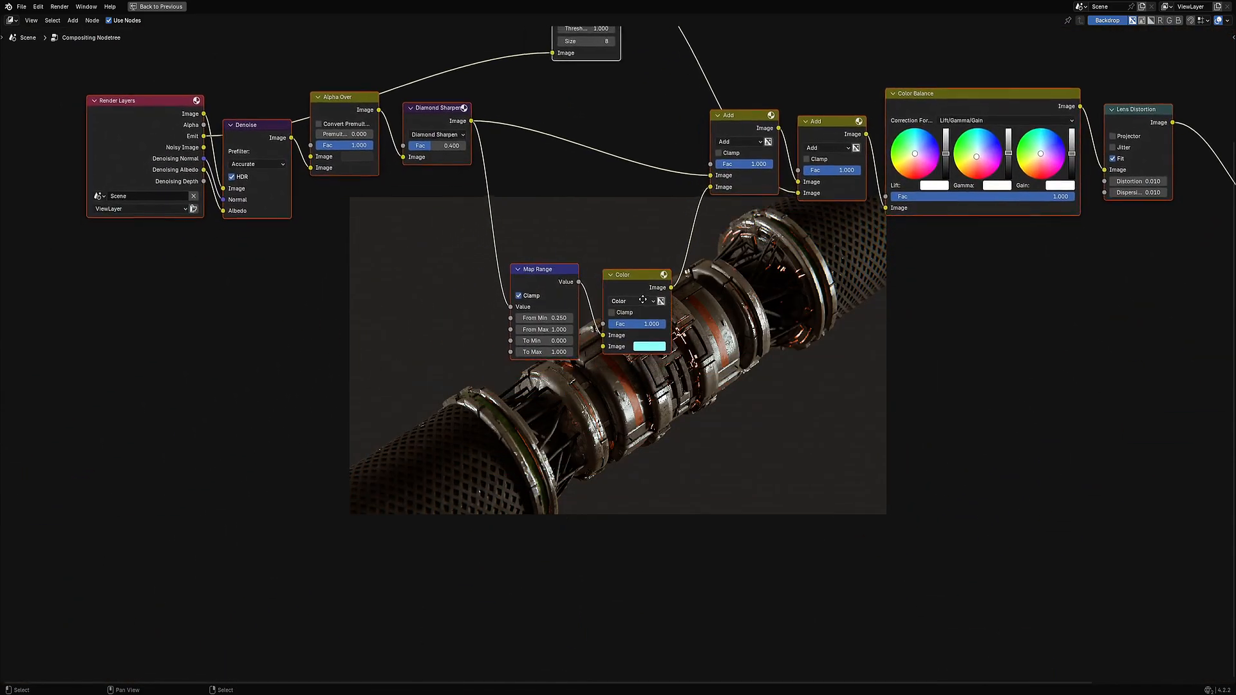
- Preview the Map Range node's output in the Viewer and set its From Min to 0.2
{"action": "scroll", "coordinate": [546, 265], "scroll_direction": "up", "scroll_amount": 3}
{"action": "left_click", "coordinate": [525, 246], "text": "ctrl+shift"}
{"action": "middle_click_drag", "start_coordinate": [373, 392], "coordinate": [496, 398]}
{"action": "middle_click_drag", "start_coordinate": [590, 367], "coordinate": [733, 286]}
{"action": "scroll", "coordinate": [720, 289], "scroll_direction": "up", "scroll_amount": 3}
{"action": "left_click", "coordinate": [749, 199]}
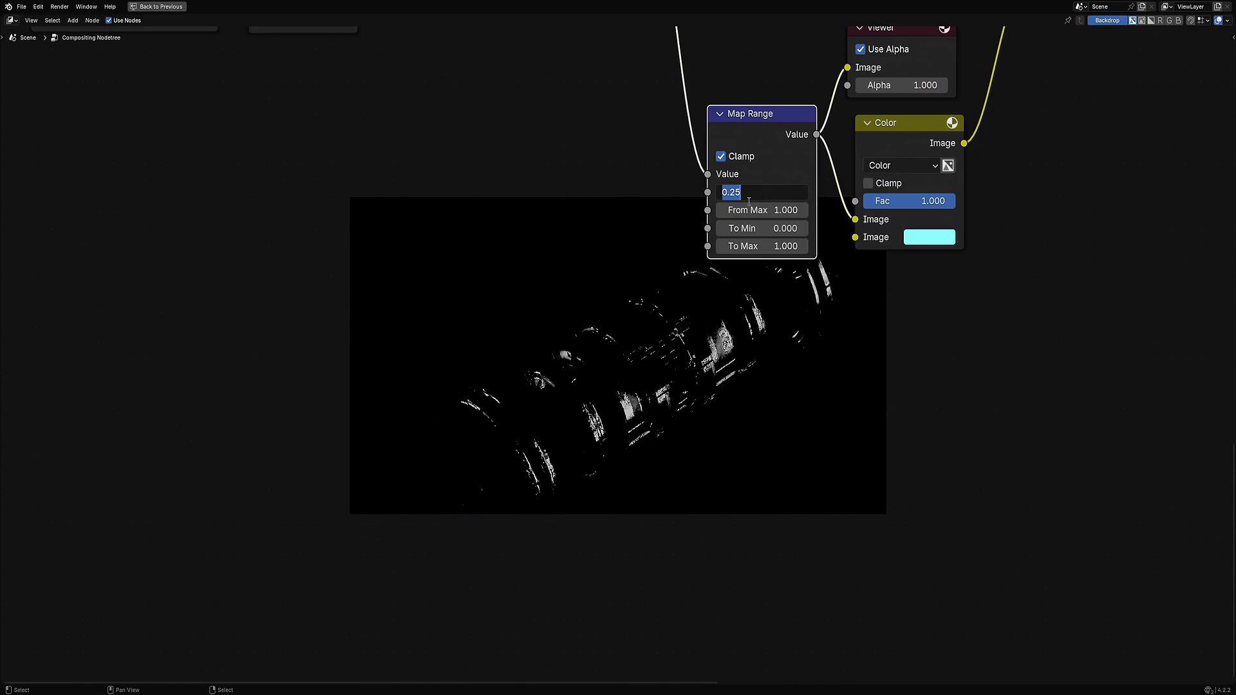
{"action": "type", "text": "0.2"}
{"action": "key", "text": "Return"}
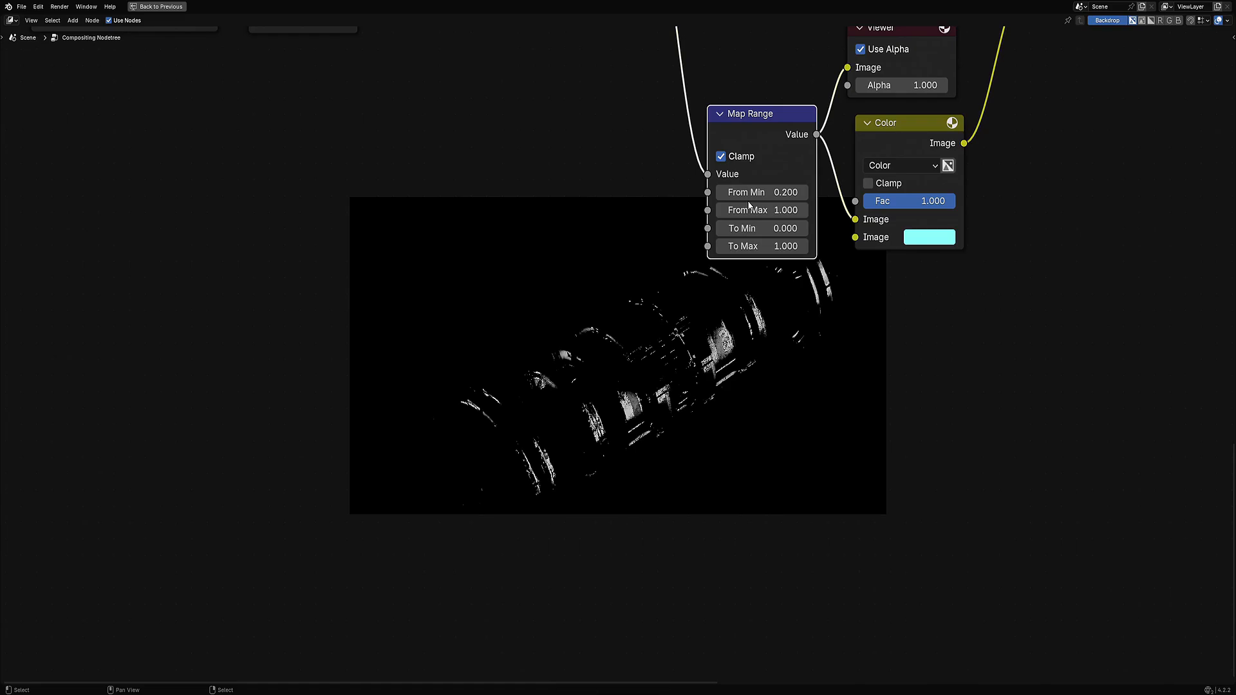
- Set the Map Range node's To Max to 0.6
{"action": "left_click", "coordinate": [761, 244]}
{"action": "type", "text": "."}
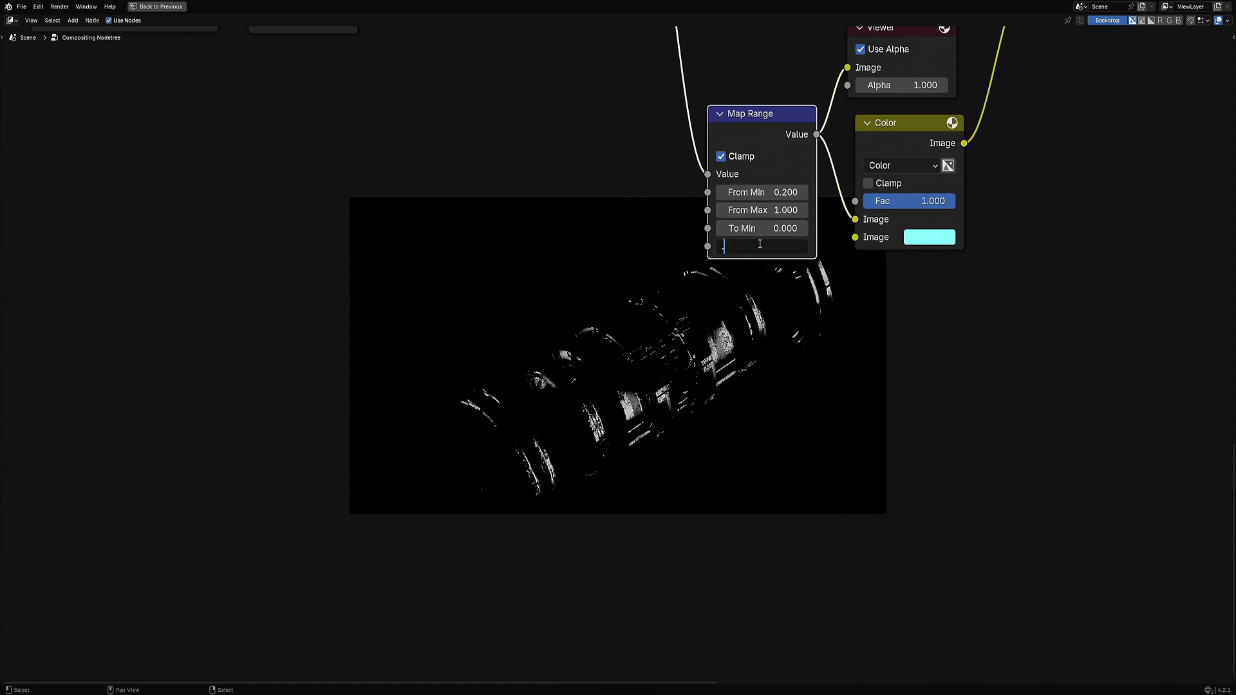
{"action": "type", "text": "6"}
{"action": "key", "text": "Return"}
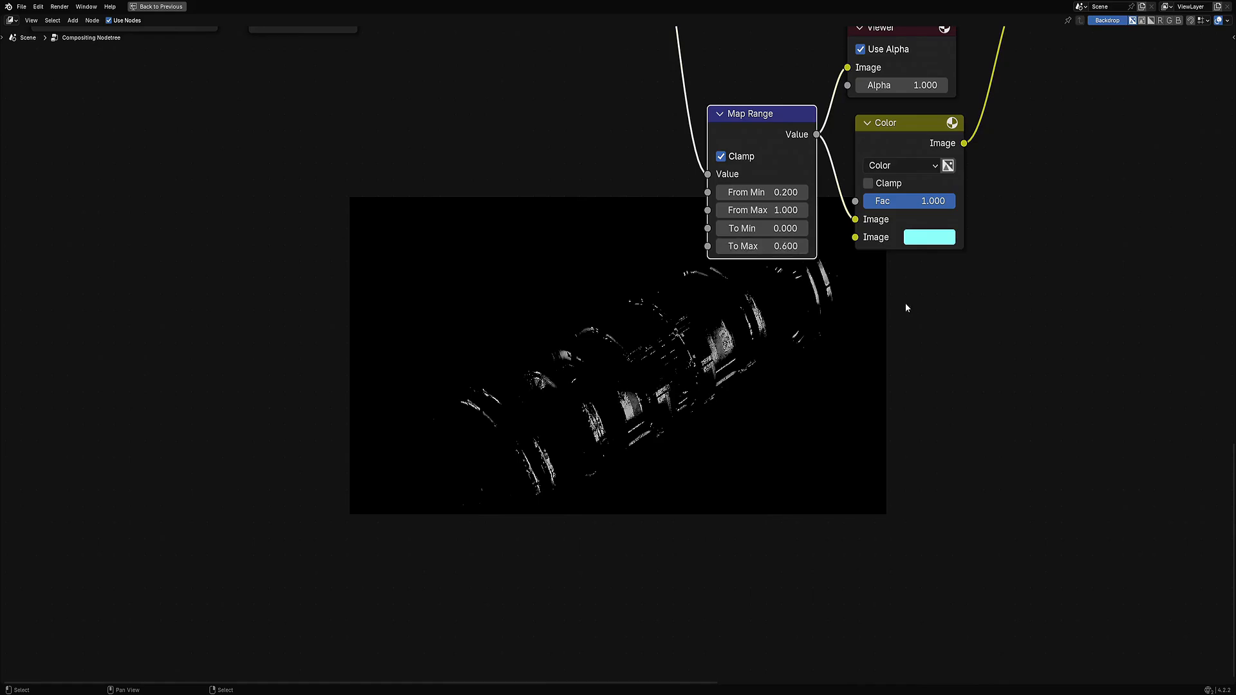
{"action": "scroll", "coordinate": [905, 302], "scroll_direction": "down", "scroll_amount": 2}
{"action": "middle_click_drag", "start_coordinate": [889, 270], "coordinate": [681, 354]}
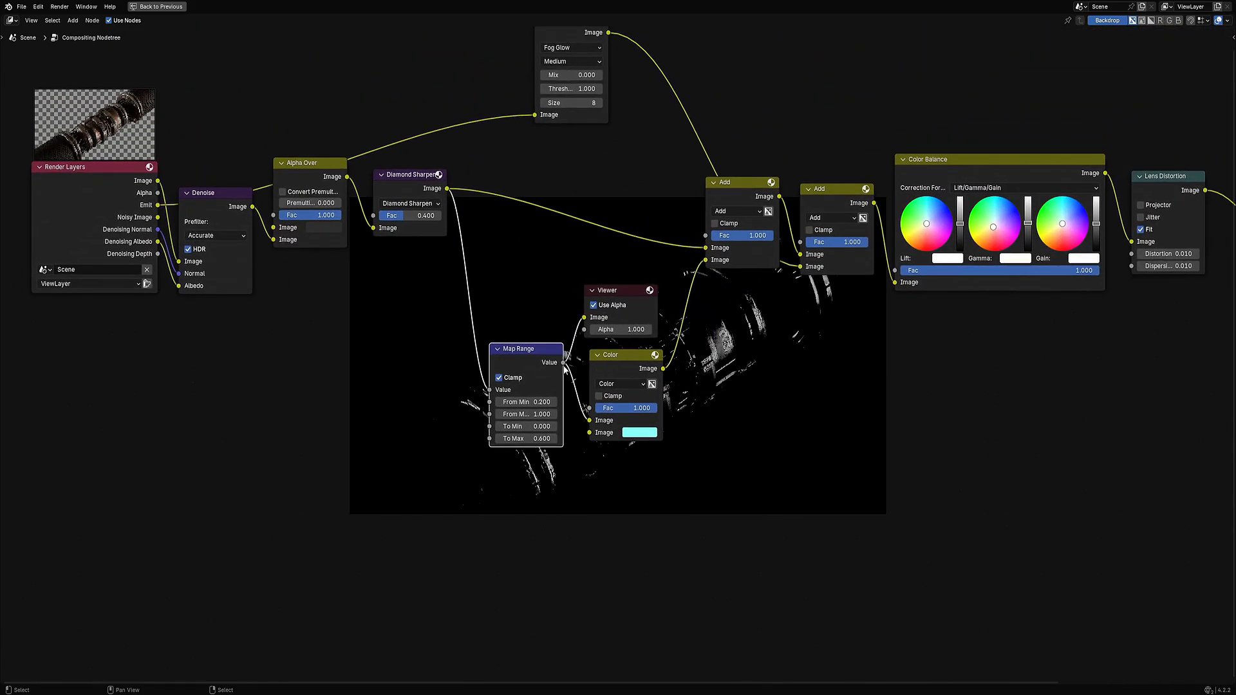
{"action": "middle_click_drag", "start_coordinate": [641, 424], "coordinate": [568, 498]}
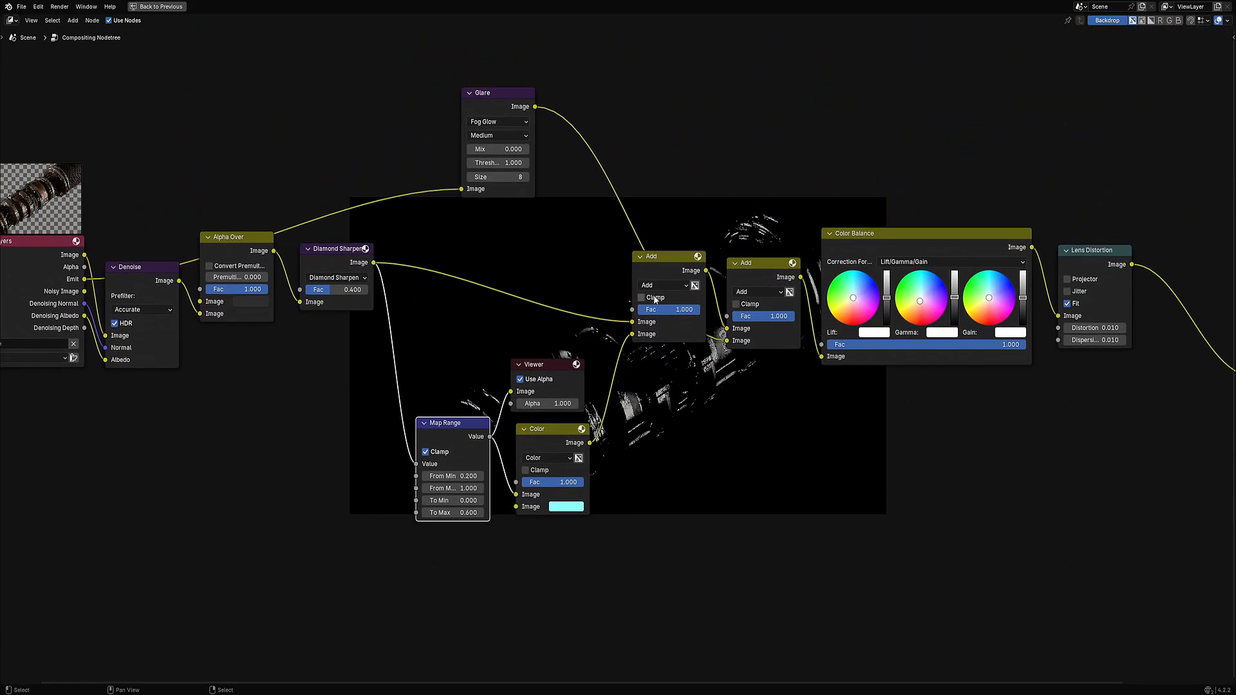
- Preview the final composite in the Viewer from the reroute point just before the Composite node
{"action": "left_click", "coordinate": [656, 266]}
{"action": "scroll", "coordinate": [690, 331], "scroll_direction": "down", "scroll_amount": 3}
{"action": "scroll", "coordinate": [855, 372], "scroll_direction": "up", "scroll_amount": 1}
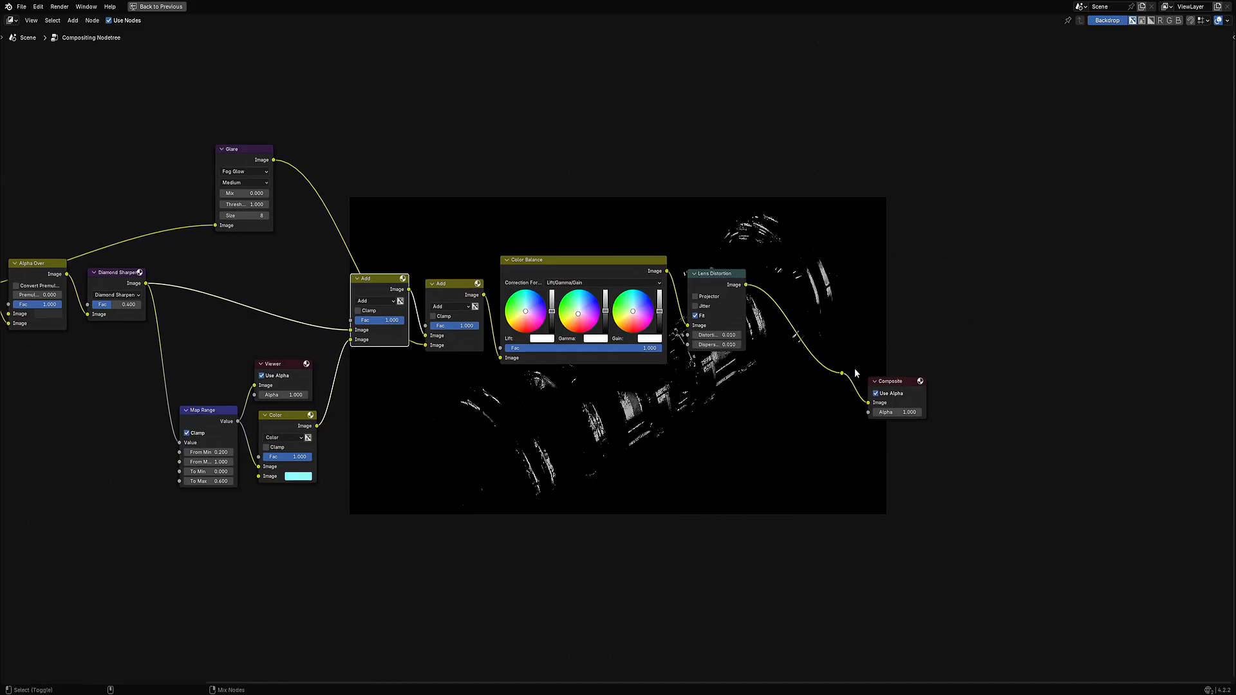
{"action": "left_click", "coordinate": [843, 374], "text": "ctrl+shift"}
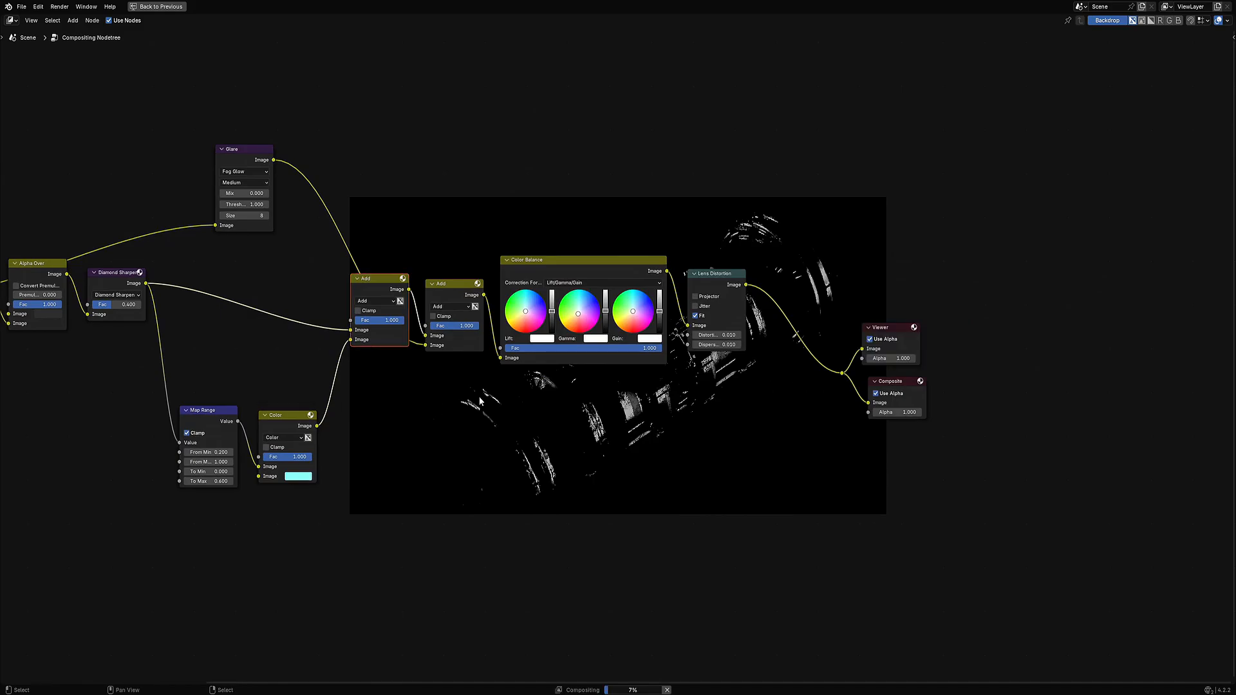
{"action": "middle_click_drag", "start_coordinate": [480, 400], "coordinate": [592, 285]}
{"action": "scroll", "coordinate": [573, 291], "scroll_direction": "up", "scroll_amount": 3}
{"action": "scroll", "coordinate": [560, 283], "scroll_direction": "down", "scroll_amount": 2}
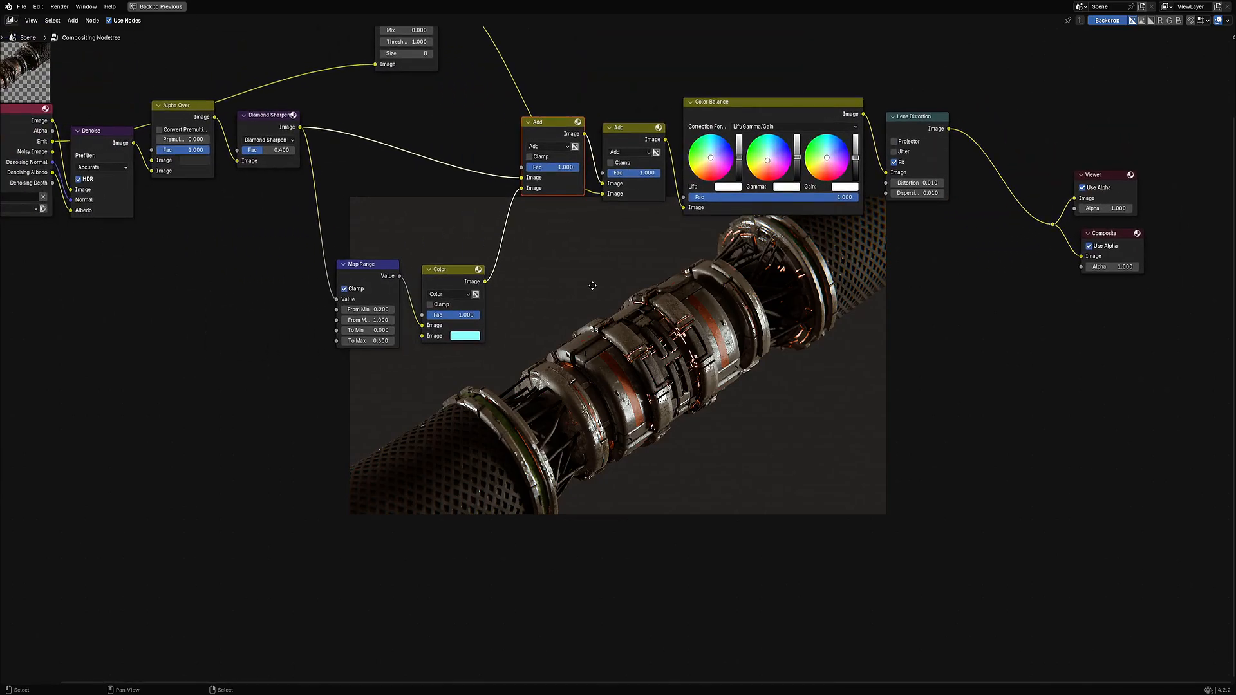
- Try a factor of 0 on the second Add node and undo the change
{"action": "scroll", "coordinate": [668, 279], "scroll_direction": "down", "scroll_amount": 2}
{"action": "middle_click_drag", "start_coordinate": [668, 280], "coordinate": [738, 384]}
{"action": "scroll", "coordinate": [767, 441], "scroll_direction": "up", "scroll_amount": 4}
{"action": "middle_click_drag", "start_coordinate": [532, 83], "coordinate": [316, 39]}
{"action": "scroll", "coordinate": [650, 186], "scroll_direction": "down", "scroll_amount": 2}
{"action": "scroll", "coordinate": [624, 275], "scroll_direction": "up", "scroll_amount": 2}
{"action": "scroll", "coordinate": [623, 275], "scroll_direction": "up", "scroll_amount": 1}
{"action": "left_click_drag", "start_coordinate": [714, 144], "coordinate": [663, 144]}
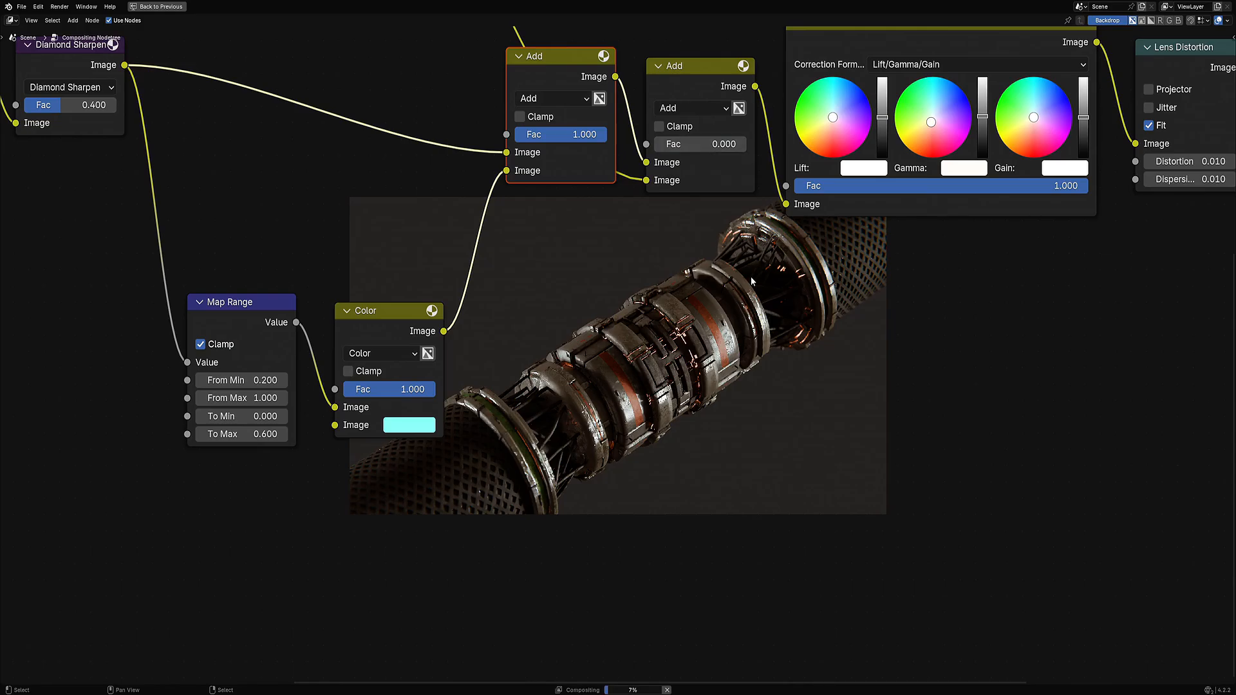
{"action": "key", "text": "ctrl+z"}
- Change the Glare node's type to Simple Star and set its Threshold to 0.2
{"action": "middle_click_drag", "start_coordinate": [747, 144], "coordinate": [624, 458]}
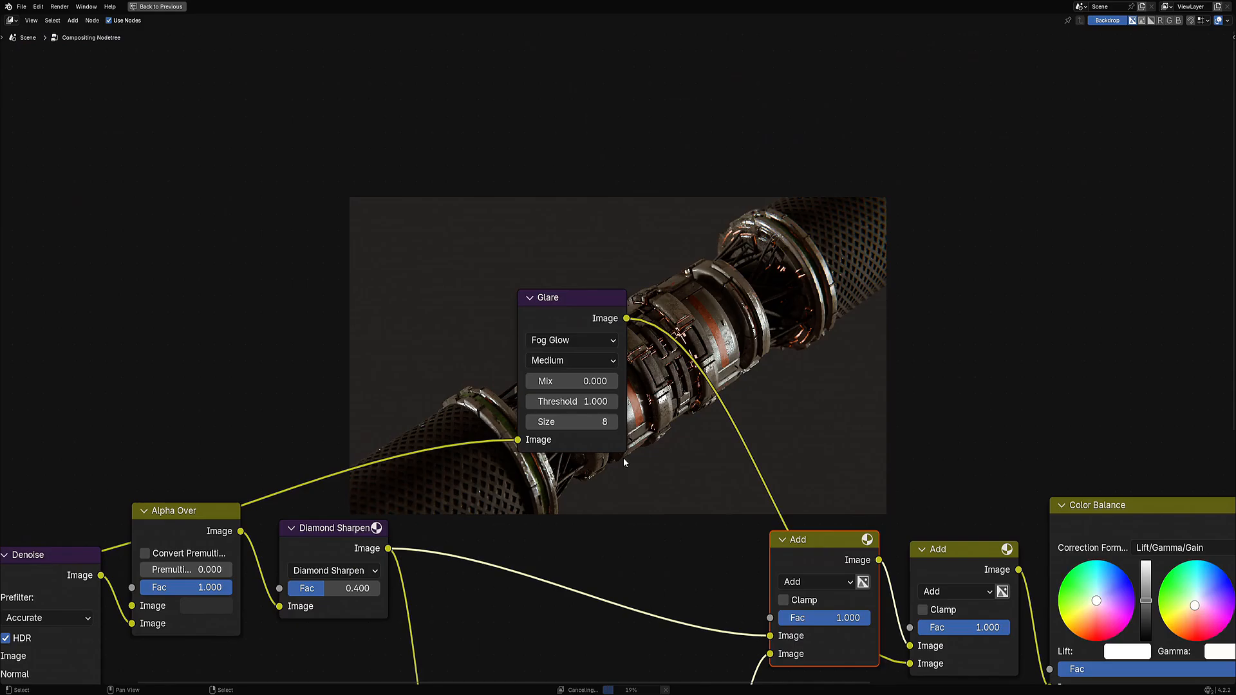
{"action": "left_click", "coordinate": [565, 340]}
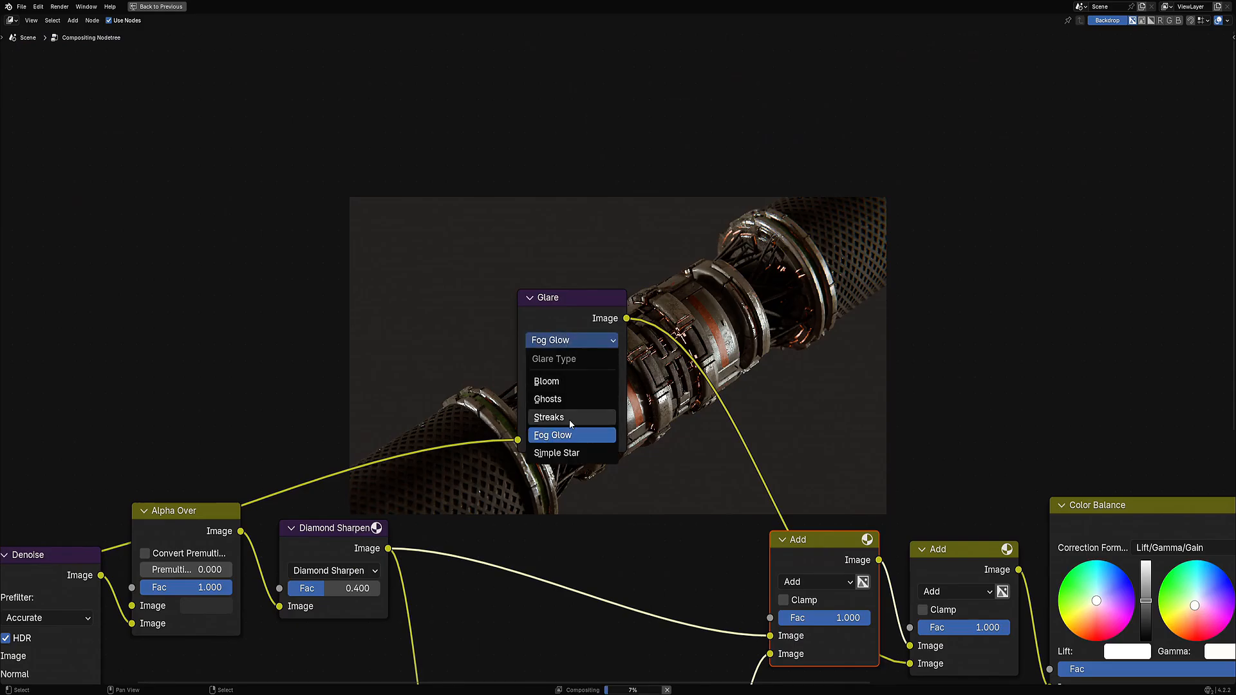
{"action": "left_click", "coordinate": [574, 453]}
{"action": "middle_click_drag", "start_coordinate": [840, 378], "coordinate": [640, 501]}
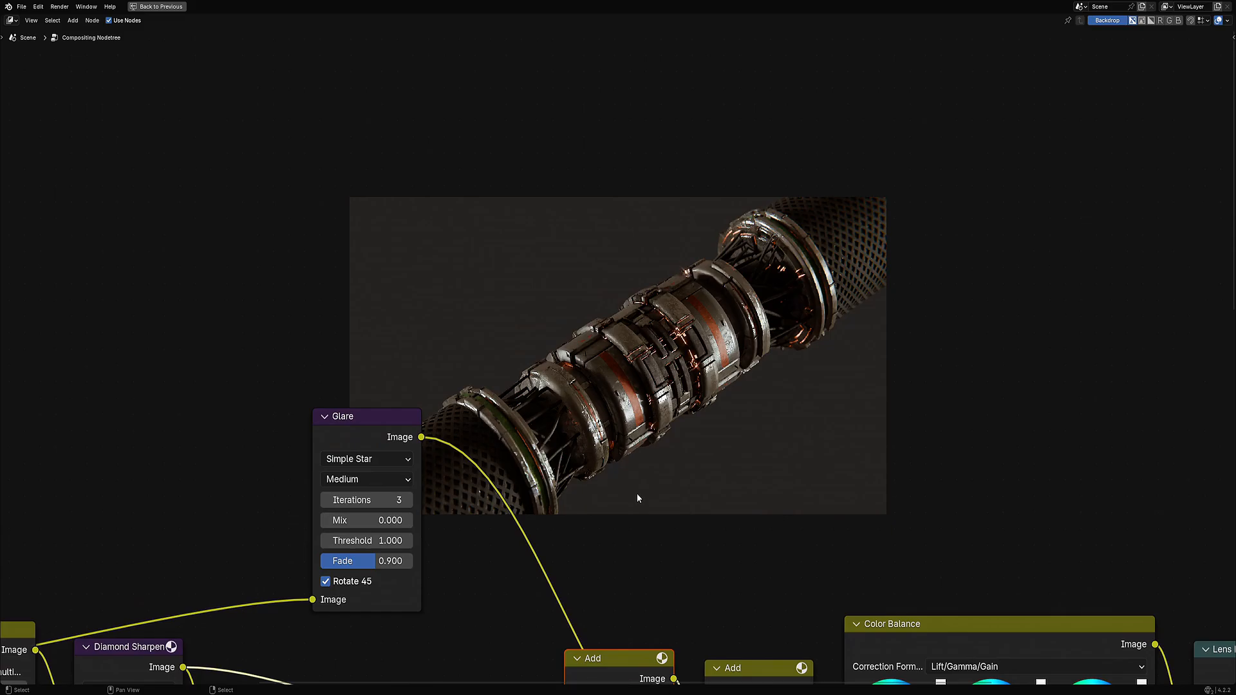
{"action": "left_click", "coordinate": [385, 538]}
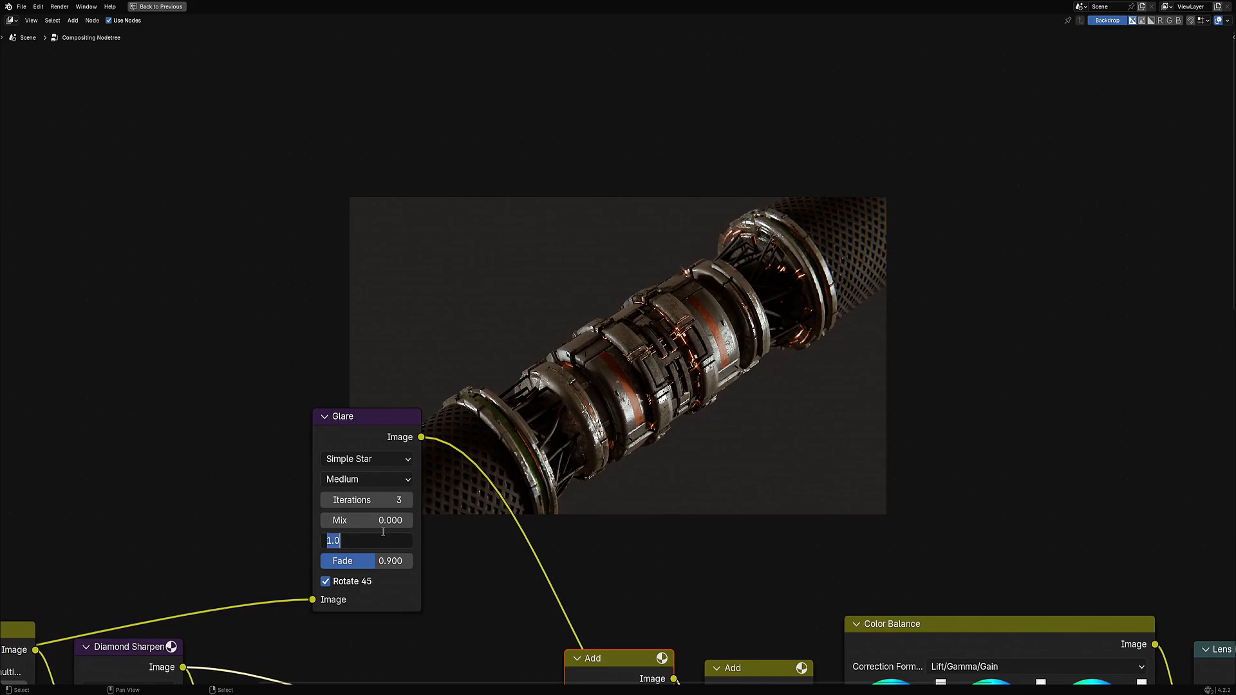
{"action": "type", "text": "0.2"}
{"action": "key", "text": "Return"}
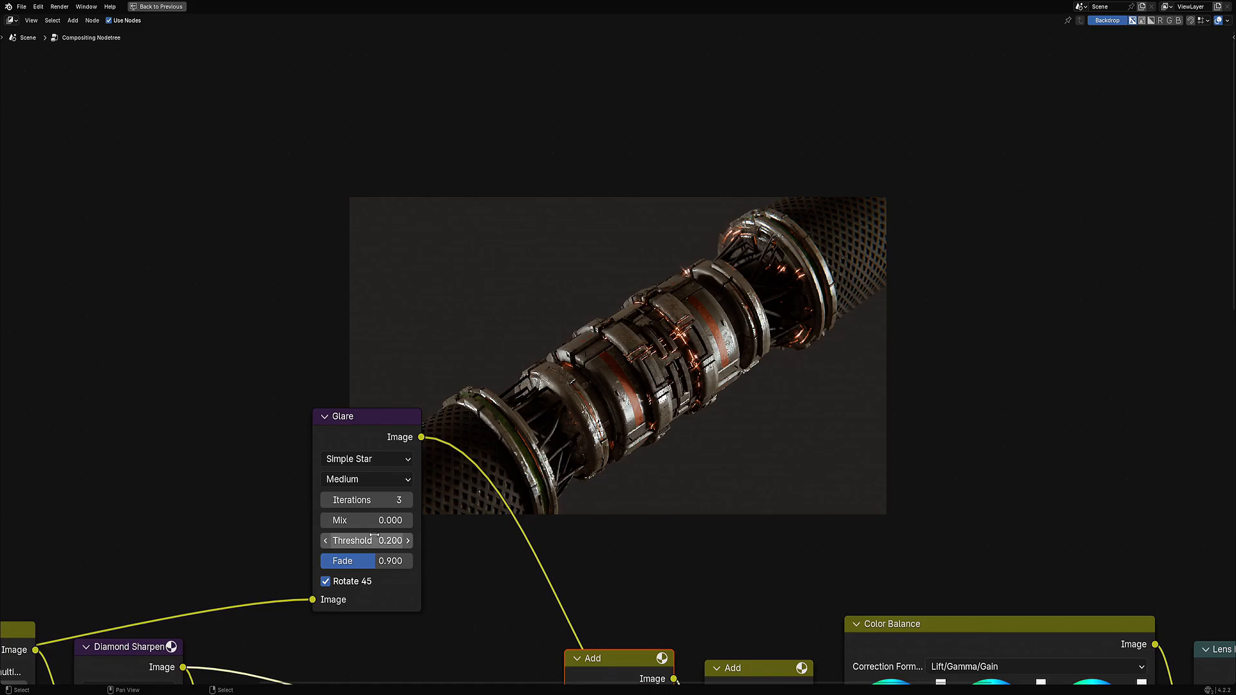
- Set the Glare node's Threshold to 0.1 and its type to Bloom
{"action": "left_click", "coordinate": [375, 542]}
{"action": "type", "text": "0.1"}
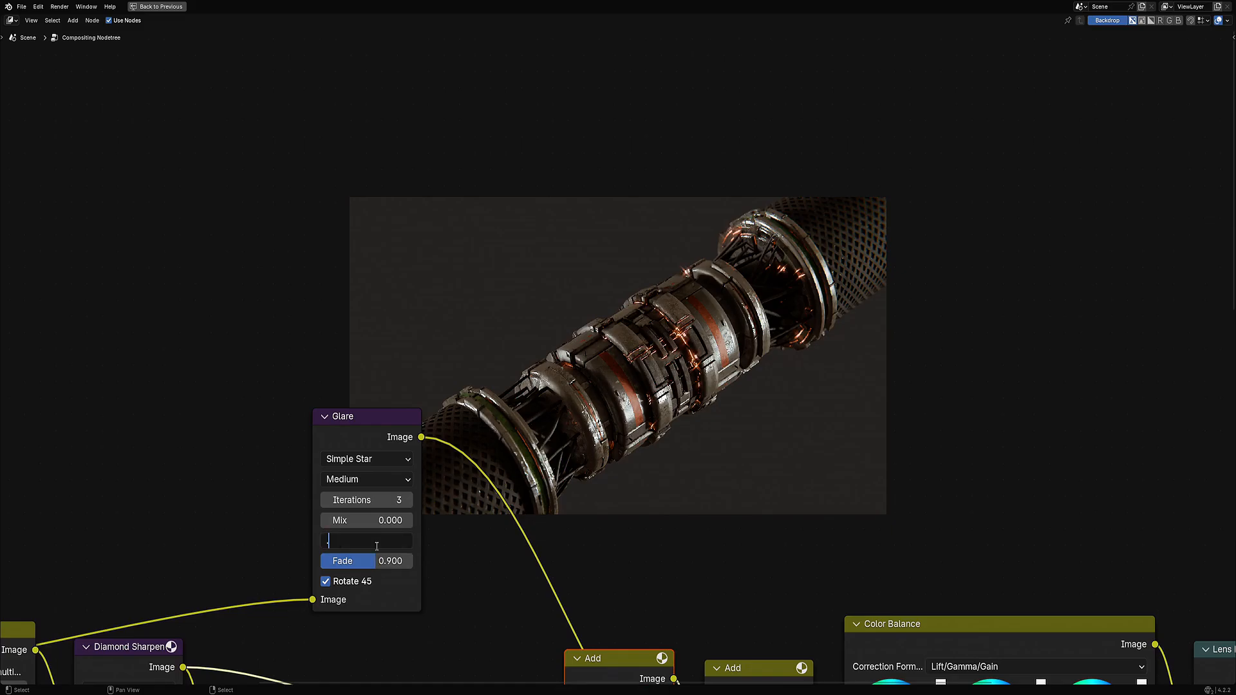
{"action": "key", "text": "Return"}
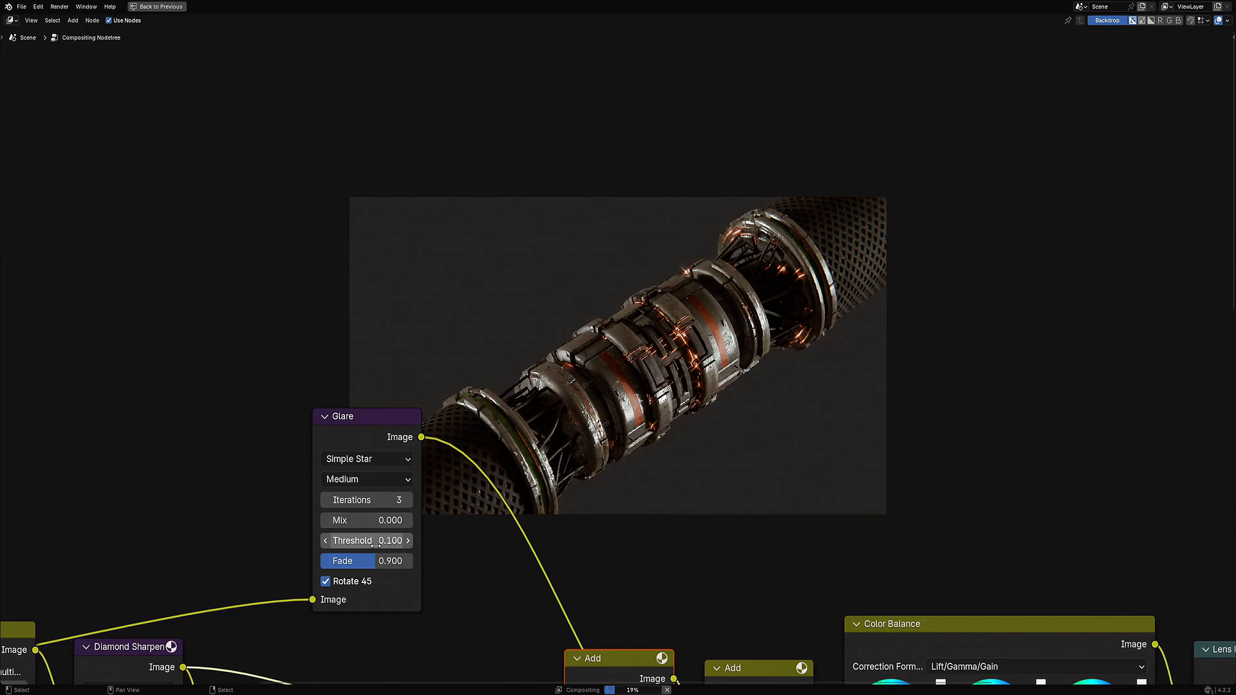
{"action": "left_click", "coordinate": [362, 461]}
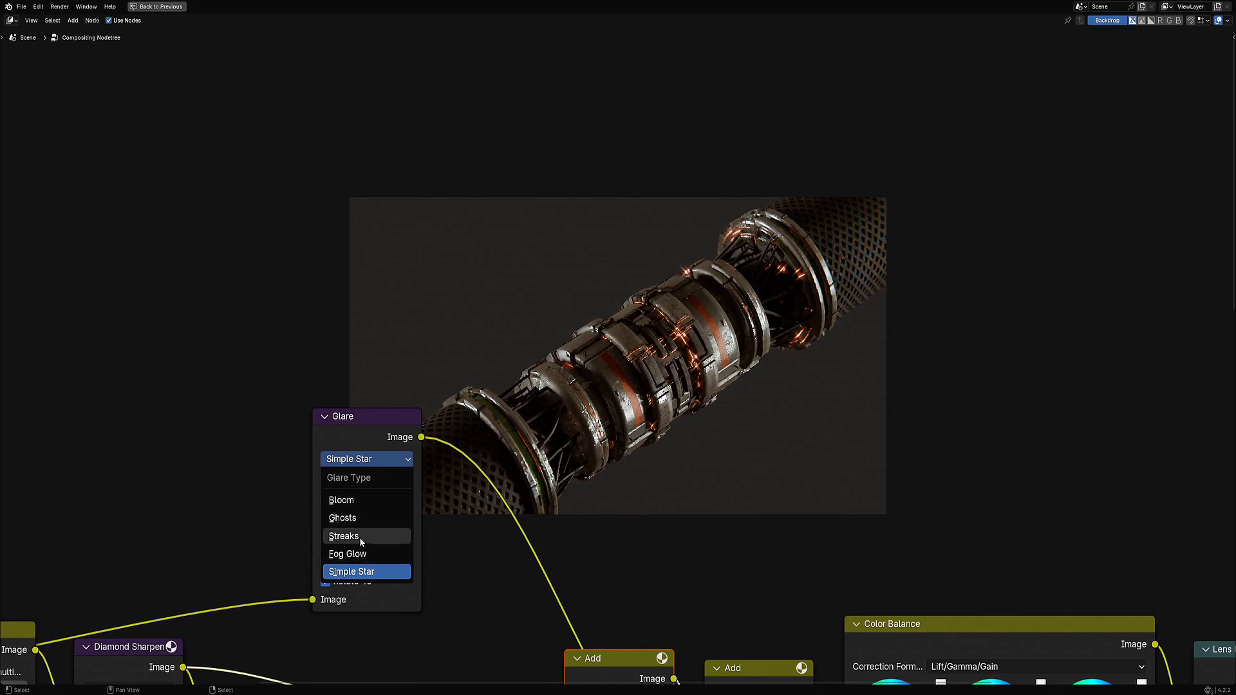
{"action": "left_click", "coordinate": [354, 501]}
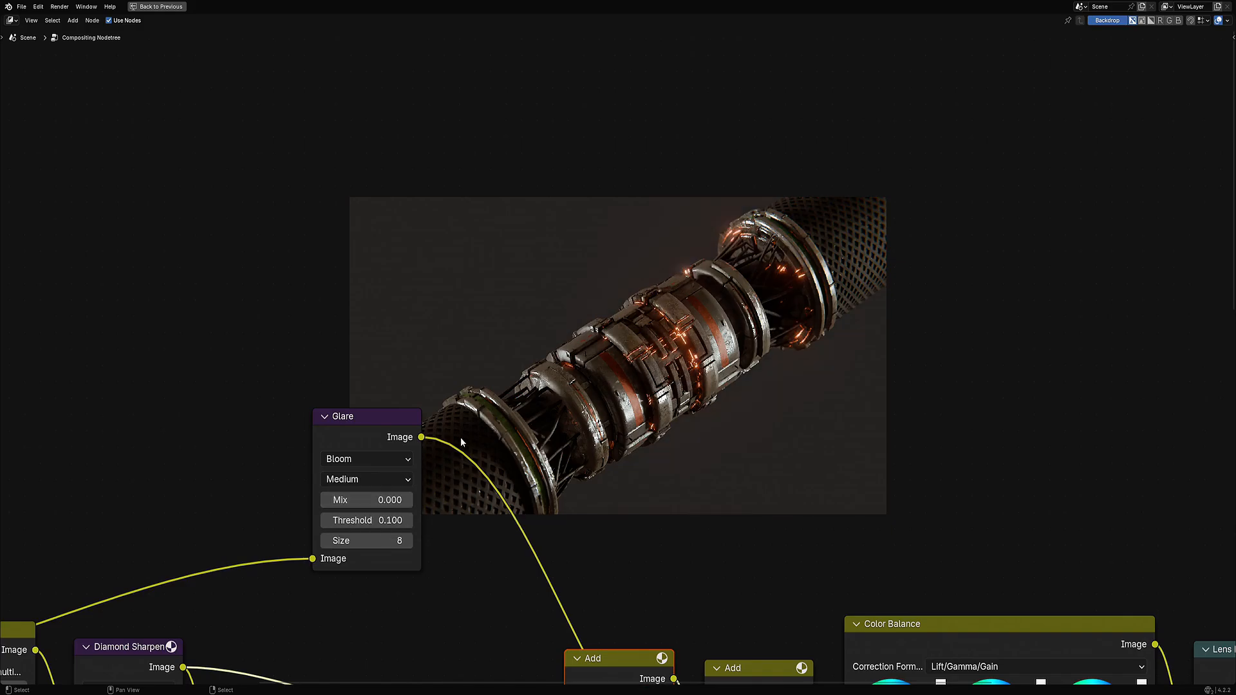
{"action": "scroll", "coordinate": [942, 210], "scroll_direction": "down", "scroll_amount": 3}
{"action": "middle_click_drag", "start_coordinate": [941, 210], "coordinate": [744, 369]}
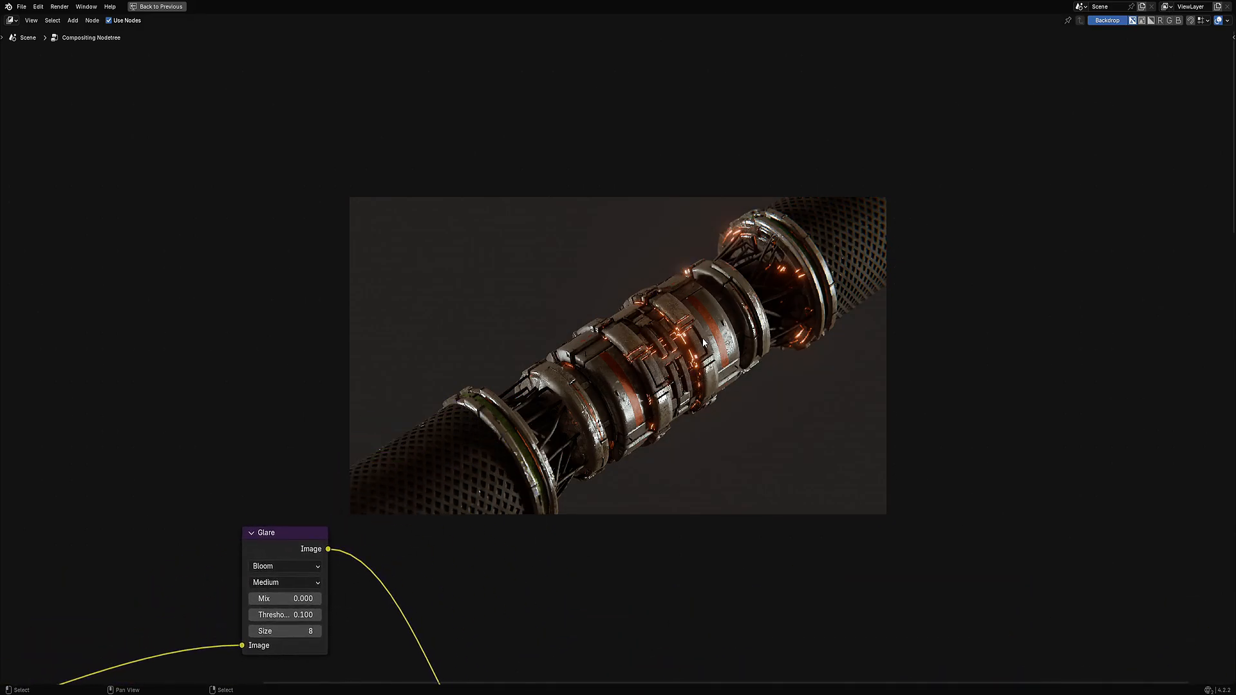
{"action": "scroll", "coordinate": [784, 327], "scroll_direction": "down", "scroll_amount": 1}
{"action": "middle_click_drag", "start_coordinate": [785, 326], "coordinate": [635, 386]}
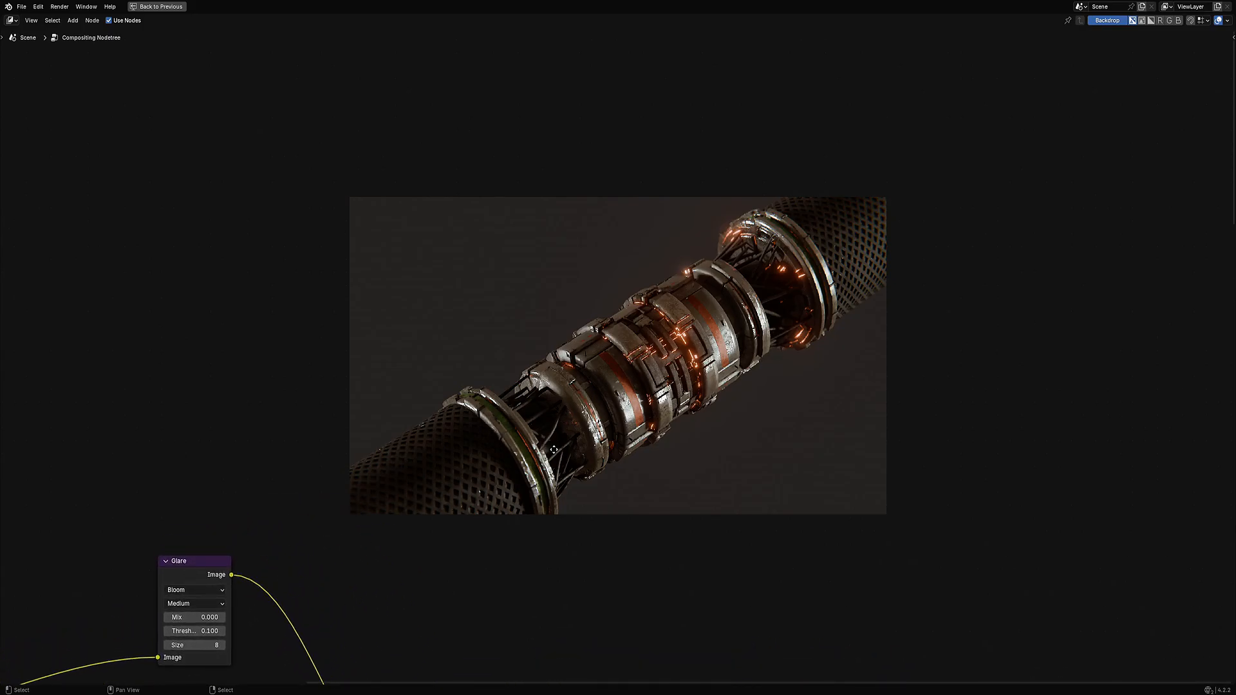
{"action": "middle_click_drag", "start_coordinate": [554, 449], "coordinate": [788, 319]}
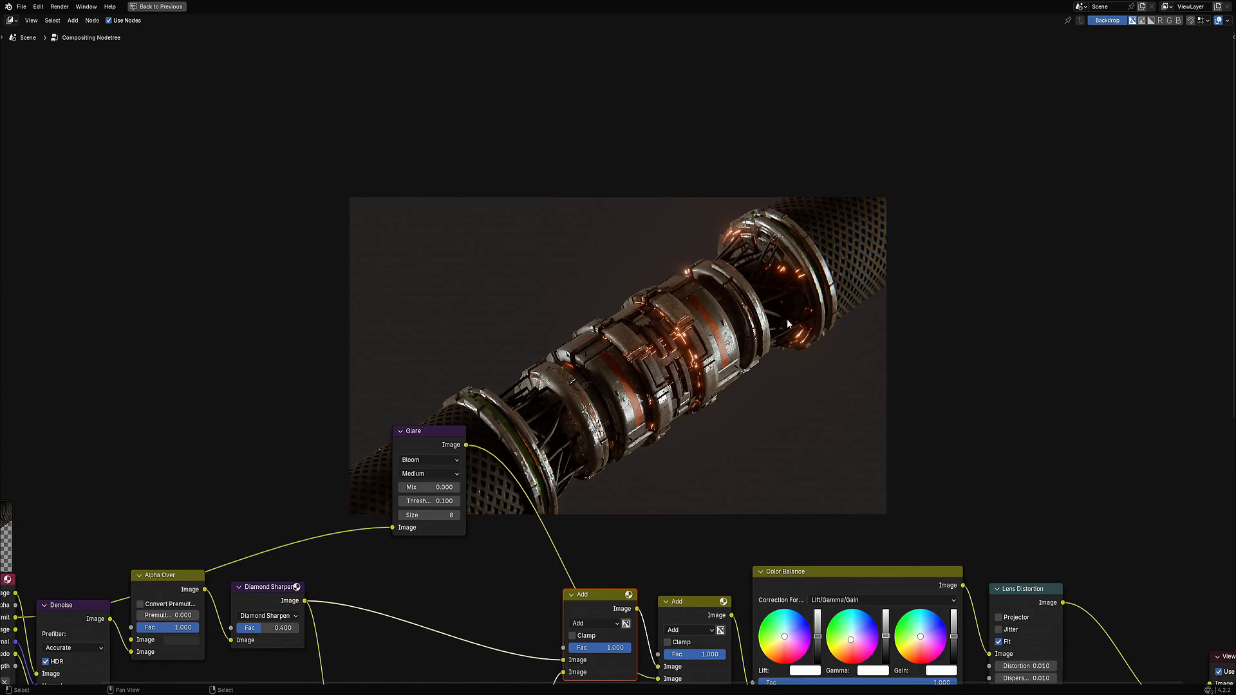
- Restore the Compositor from its maximized view and save the file
{"action": "scroll", "coordinate": [683, 348], "scroll_direction": "down", "scroll_amount": 3}
{"action": "key", "text": "ctrl+space"}
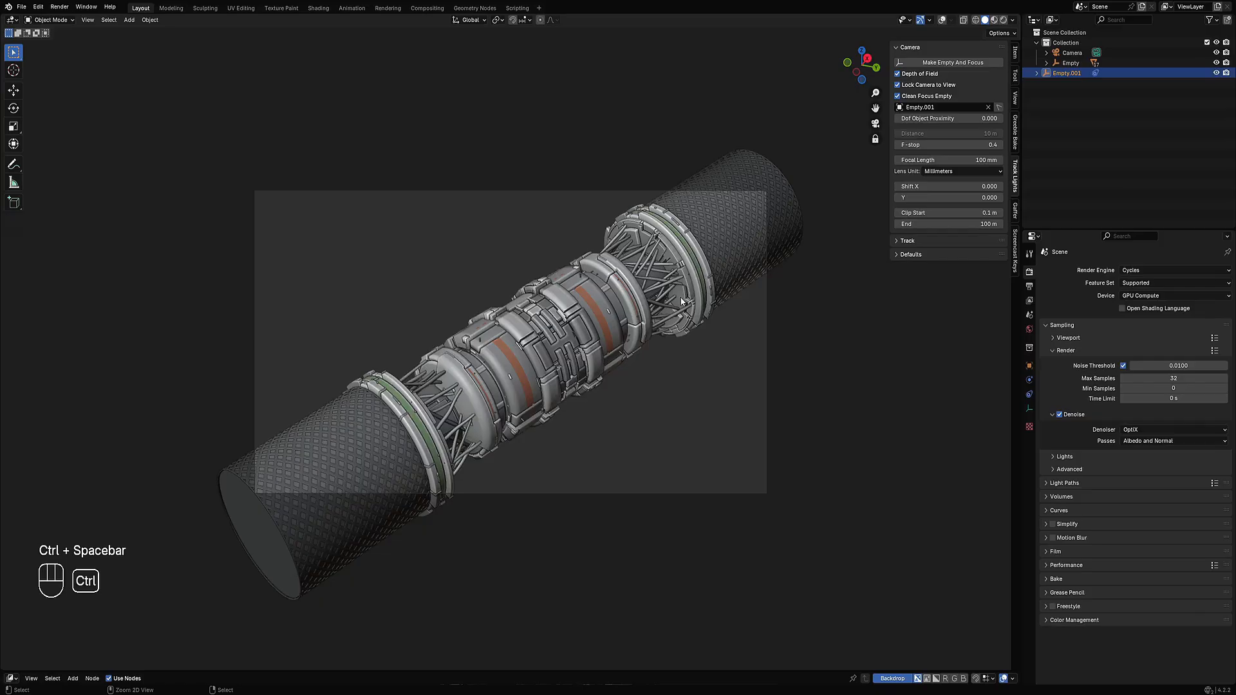
{"action": "key", "text": "ctrl+s"}
- Switch the camera viewport to Rendered shading to preview the lit tube without overlays
{"action": "key", "text": "z"}
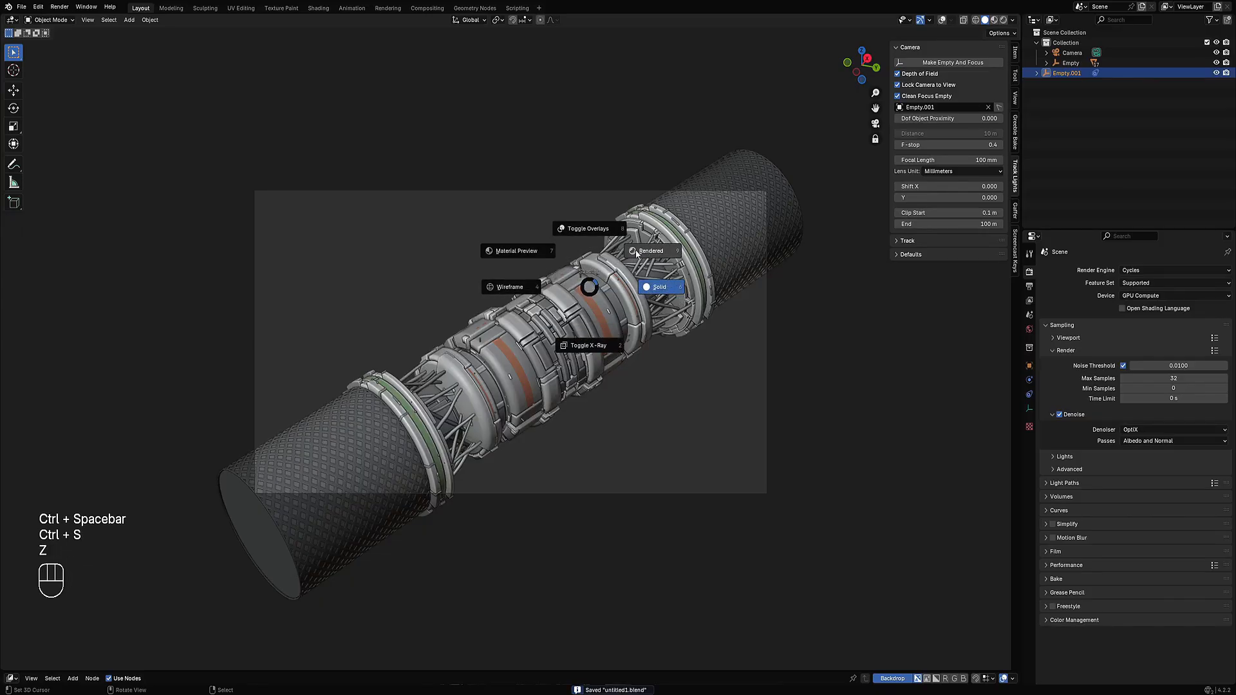
{"action": "left_click", "coordinate": [636, 252]}
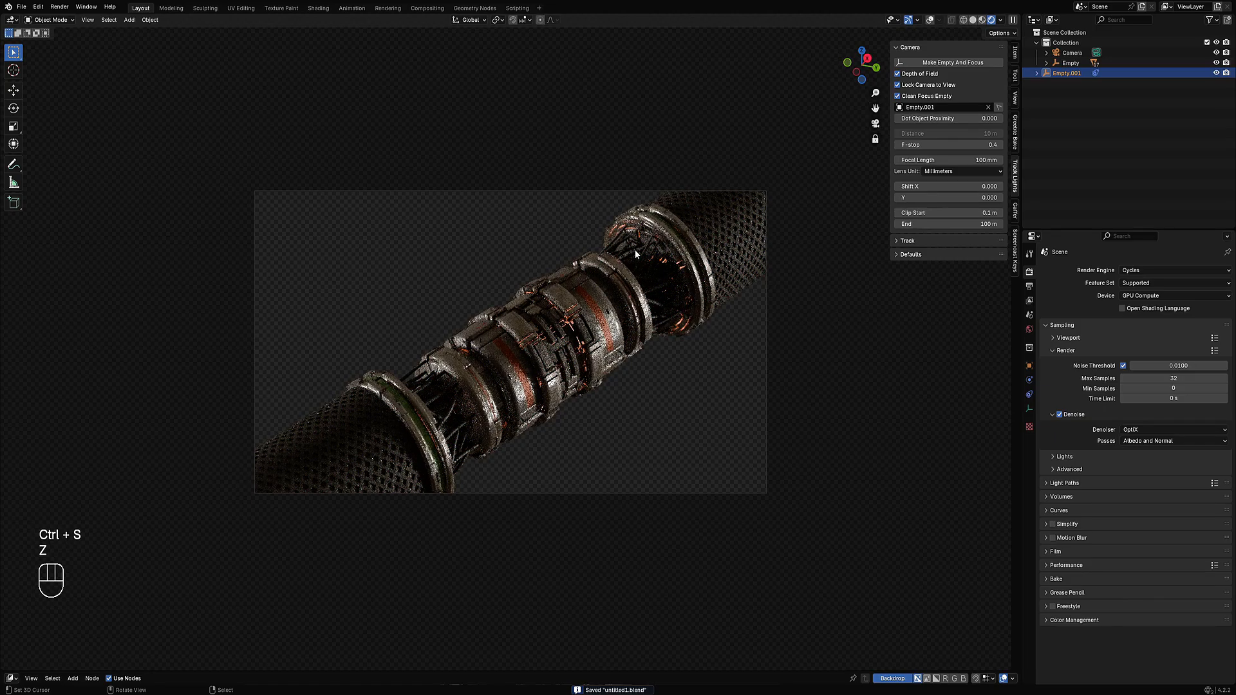
{"action": "key", "text": "shift+alt+z"}
{"action": "key", "text": "shift+alt+z"}
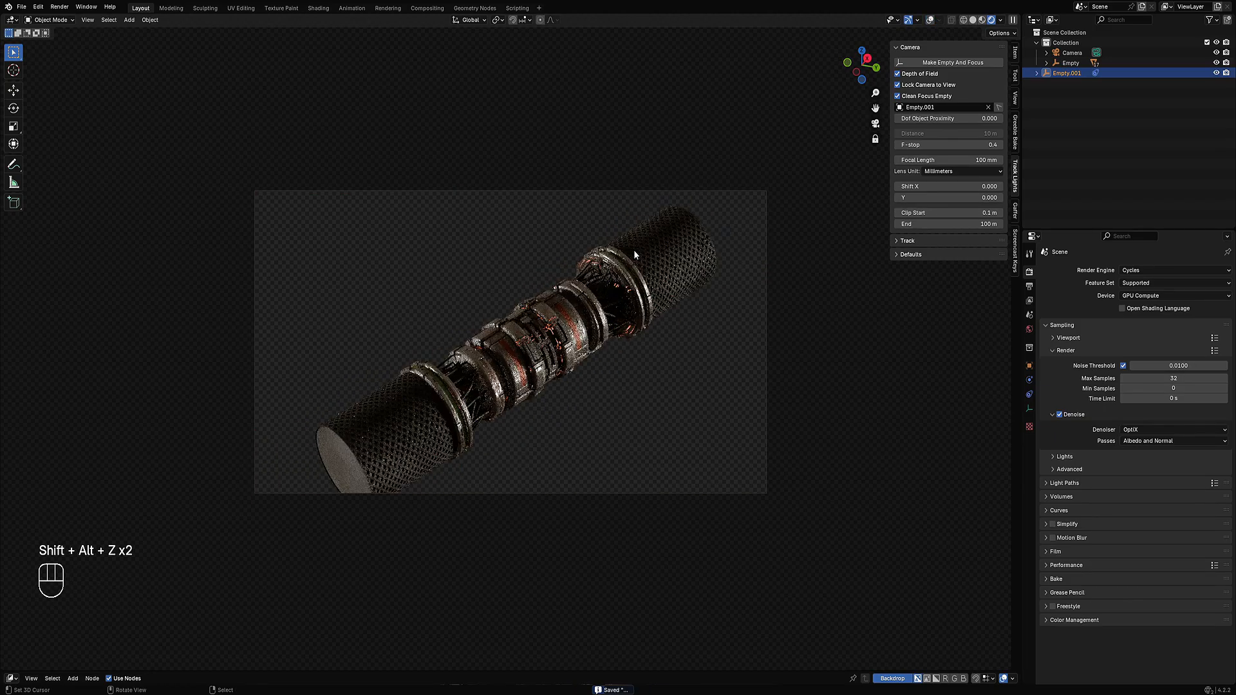
{"action": "middle_click_drag", "start_coordinate": [634, 251], "coordinate": [574, 358]}
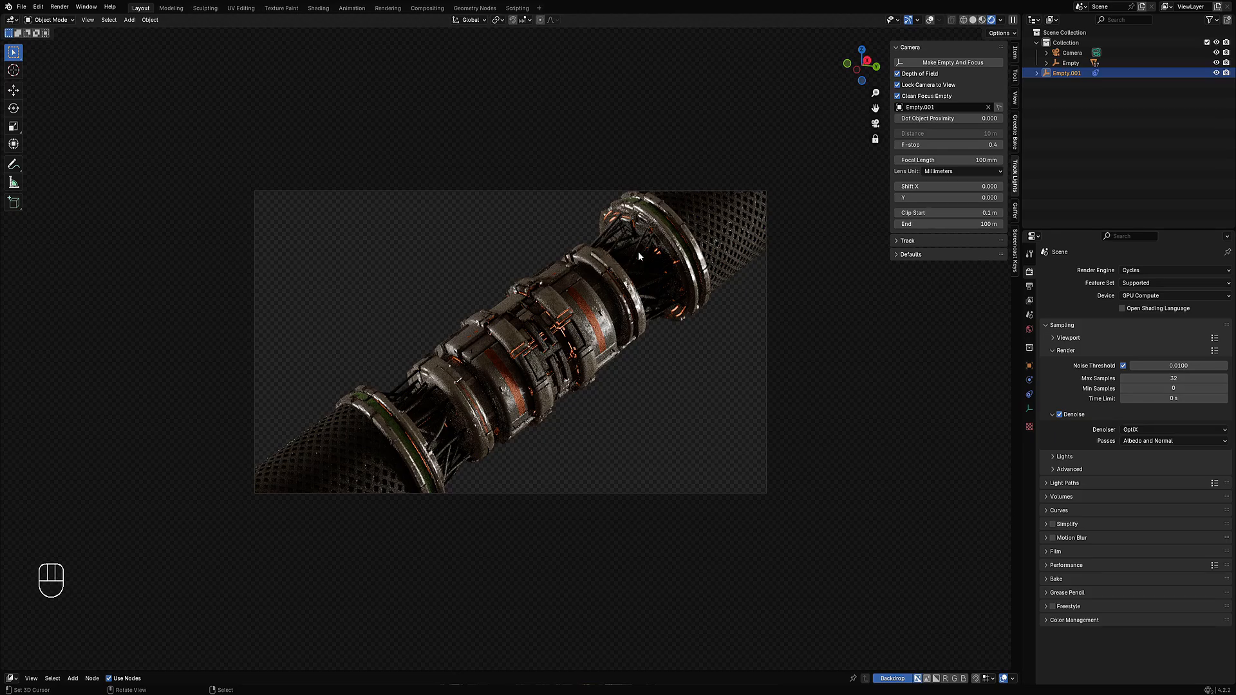
- Sketch annotation curves extending from both tube ends plus strokes across and above the frame, and erase them all
{"action": "scroll", "coordinate": [609, 270], "scroll_direction": "down", "scroll_amount": 4}
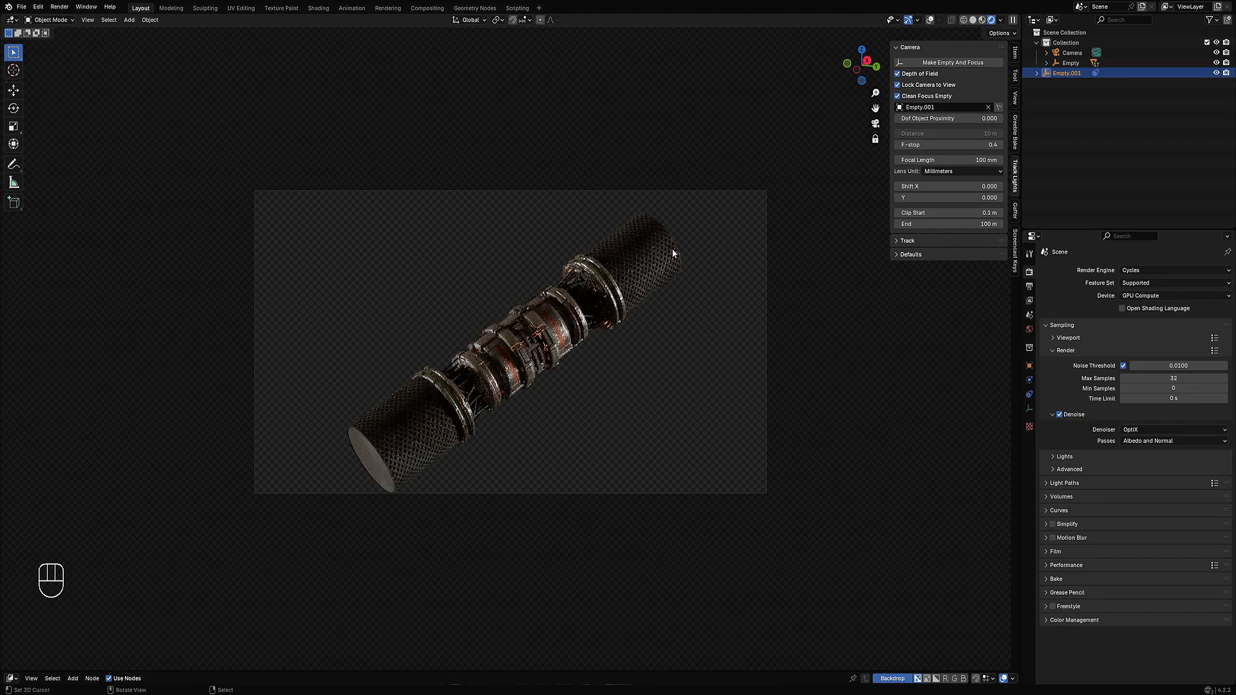
{"action": "key", "text": "d"}
{"action": "key", "text": "shift+alt+z"}
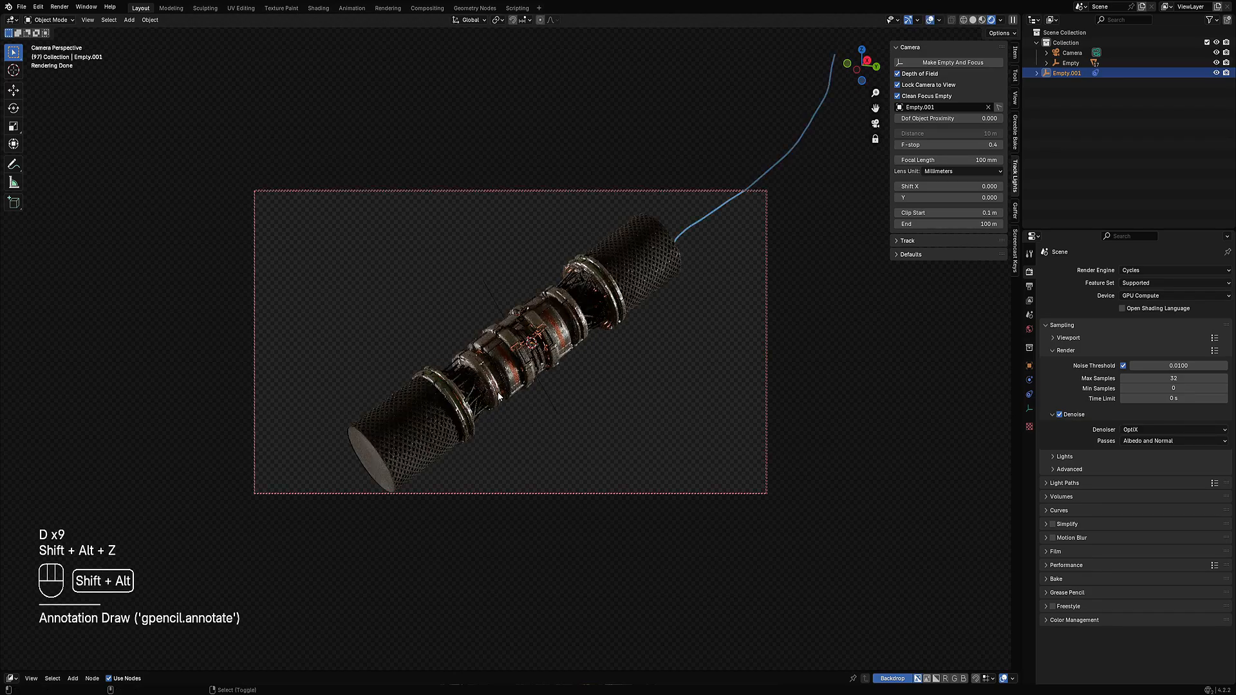
{"action": "mouse_move", "coordinate": [372, 456]}
{"action": "left_mouse_down"}
{"action": "mouse_move", "coordinate": [217, 549]}
{"action": "mouse_move", "coordinate": [62, 587]}
{"action": "left_mouse_up"}
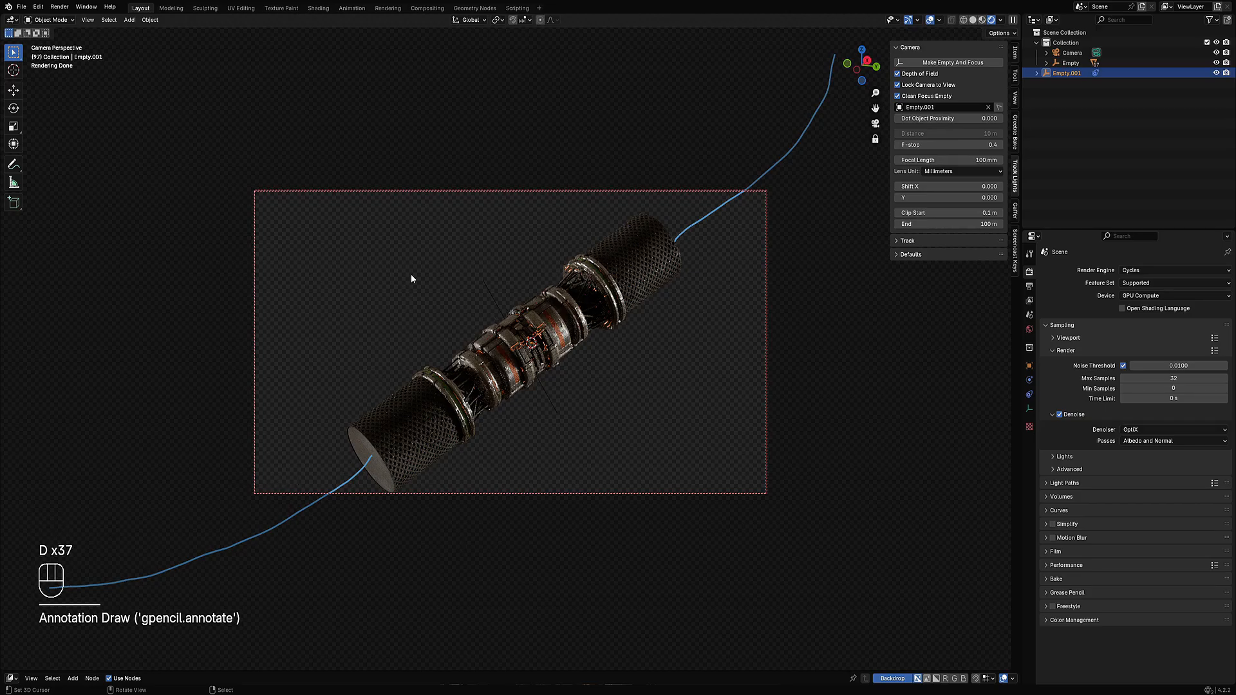
{"action": "left_click_drag", "start_coordinate": [440, 217], "coordinate": [428, 460]}
{"action": "left_click_drag", "start_coordinate": [446, 190], "coordinate": [526, 56]}
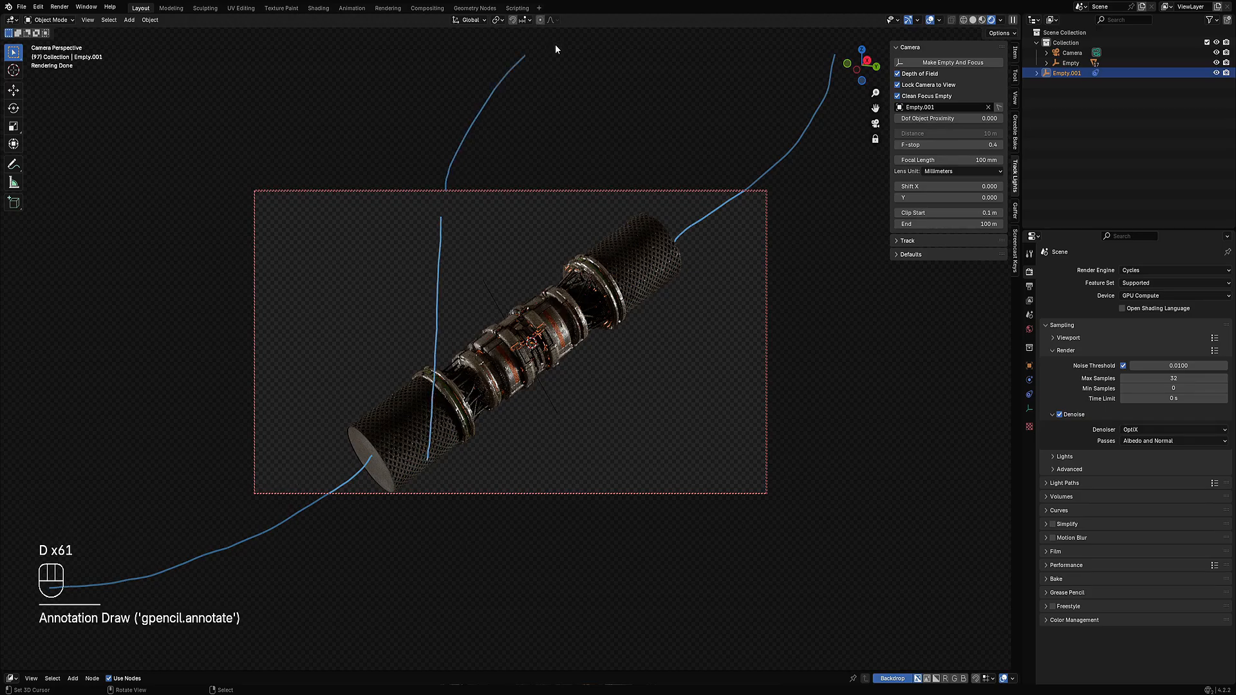
{"action": "mouse_move", "coordinate": [434, 469]}
{"action": "right_mouse_down"}
{"action": "mouse_move", "coordinate": [45, 615]}
{"action": "mouse_move", "coordinate": [442, 538]}
{"action": "mouse_move", "coordinate": [534, 77]}
{"action": "mouse_move", "coordinate": [734, 166]}
{"action": "mouse_move", "coordinate": [773, 97]}
{"action": "mouse_move", "coordinate": [534, 273]}
{"action": "right_mouse_up"}
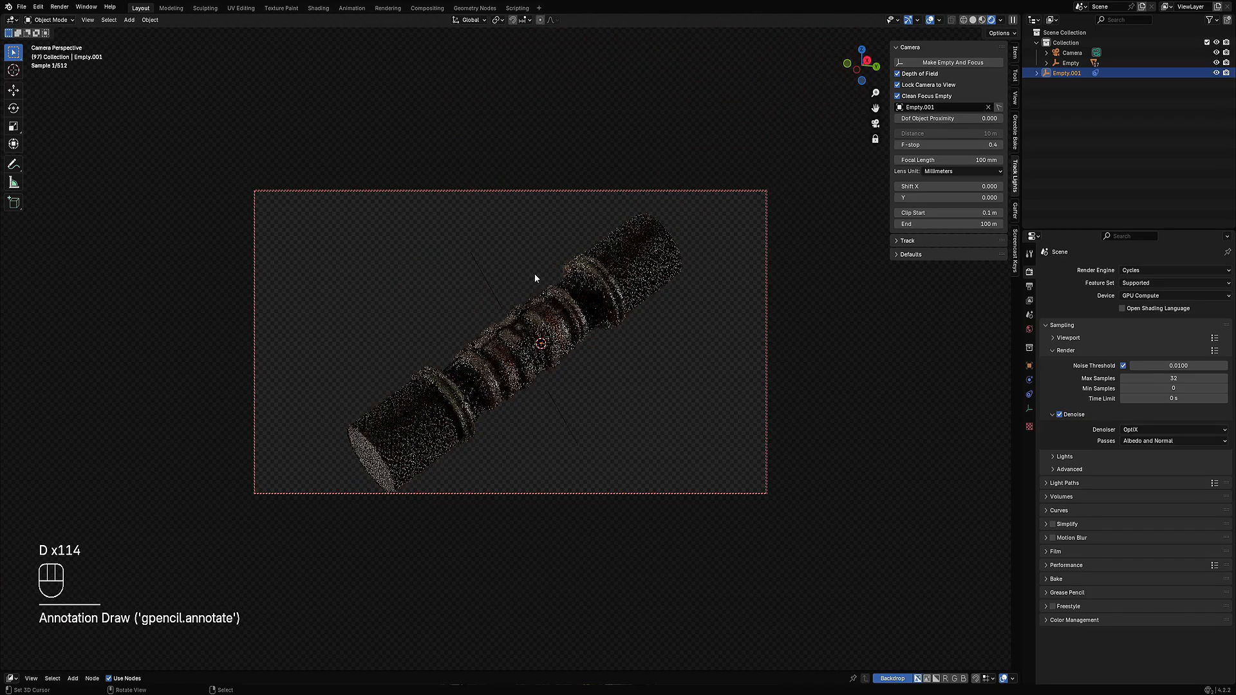
{"action": "scroll", "coordinate": [534, 273], "scroll_direction": "up", "scroll_amount": 2}
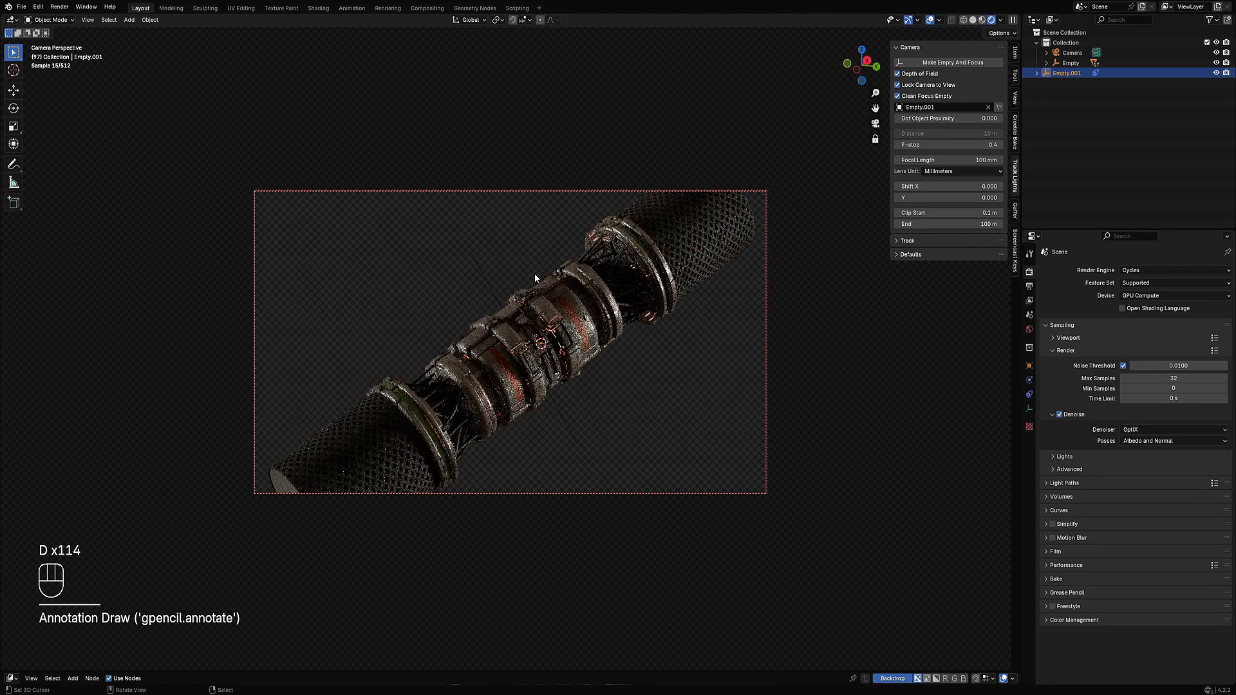
{"action": "scroll", "coordinate": [535, 275], "scroll_direction": "up", "scroll_amount": 2}
- Check the tube in Solid shading and return the viewport to Rendered shading
{"action": "key", "text": "z"}
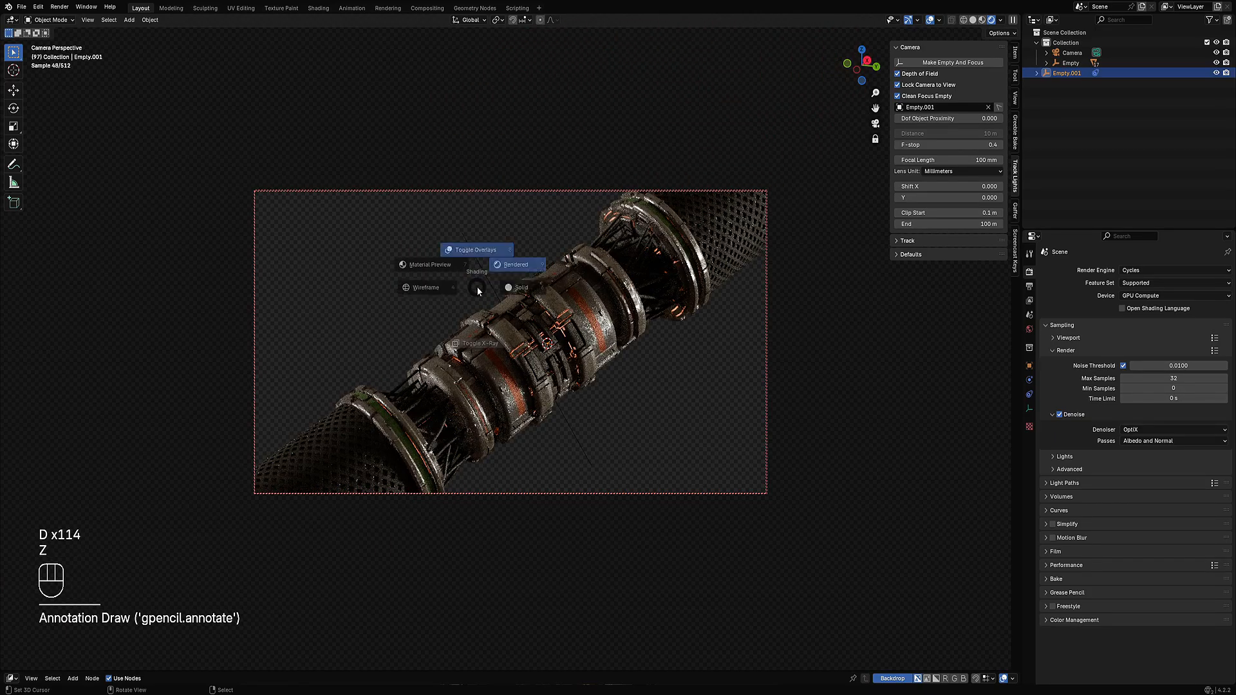
{"action": "left_click", "coordinate": [550, 285]}
{"action": "key", "text": "z"}
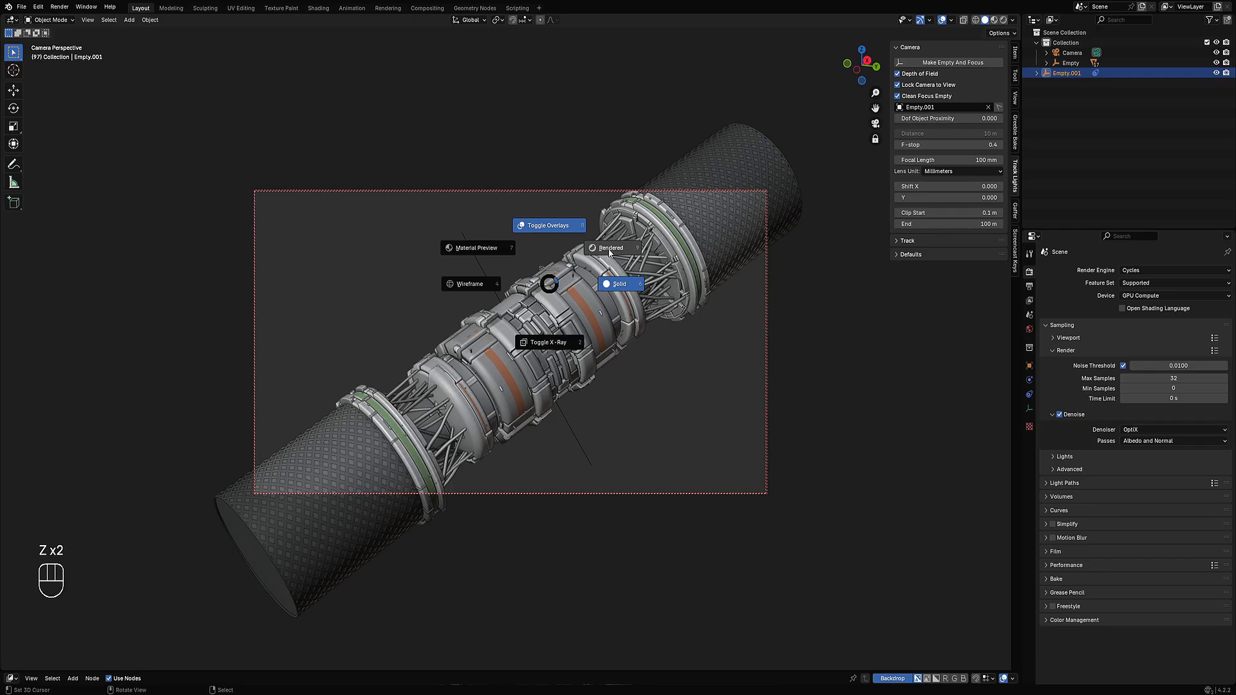
{"action": "left_click", "coordinate": [609, 251]}
- Shuffle the world's HDRI to a random pick until Table Mountain 1 Puresky lights the tube
{"action": "left_click", "coordinate": [1030, 329]}
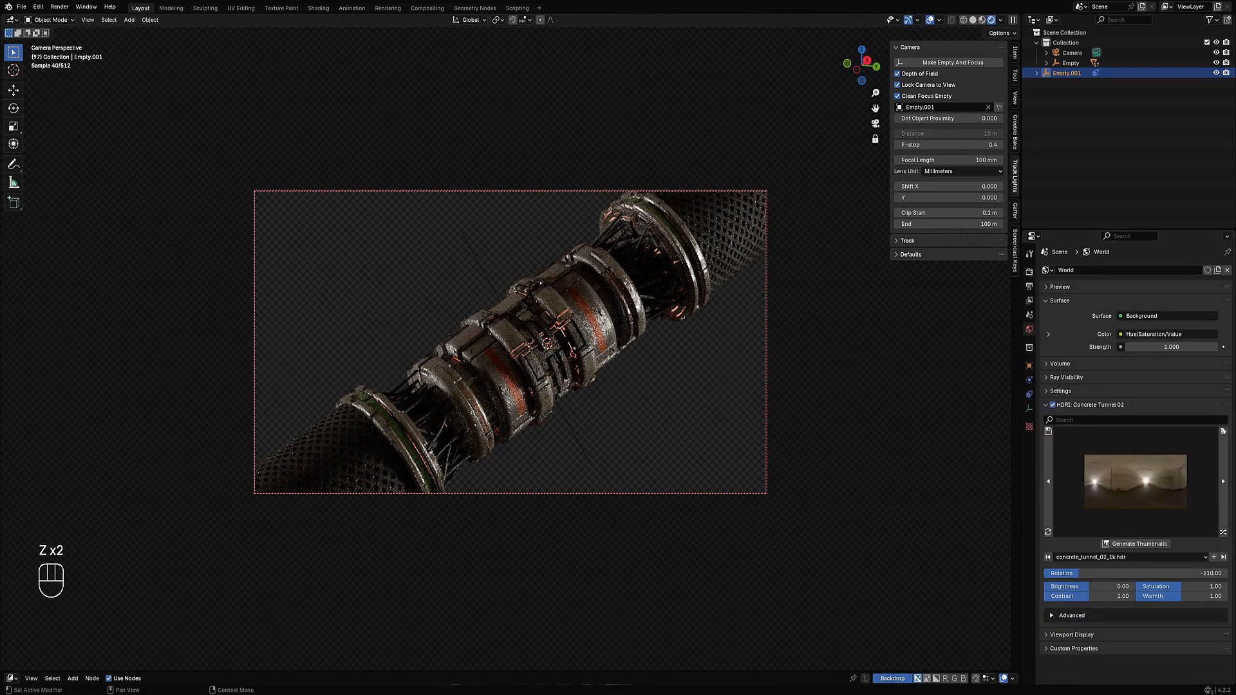
{"action": "left_click", "coordinate": [1223, 532]}
{"action": "left_click", "coordinate": [1223, 532]}
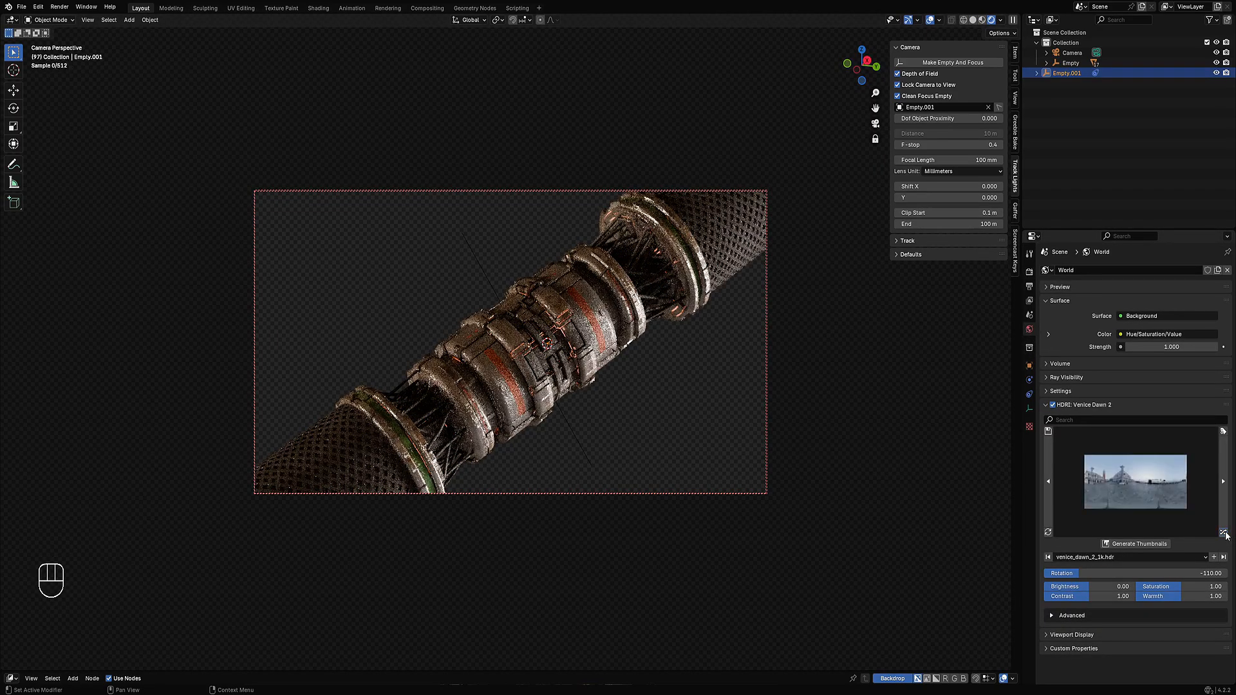
{"action": "left_click", "coordinate": [1224, 533]}
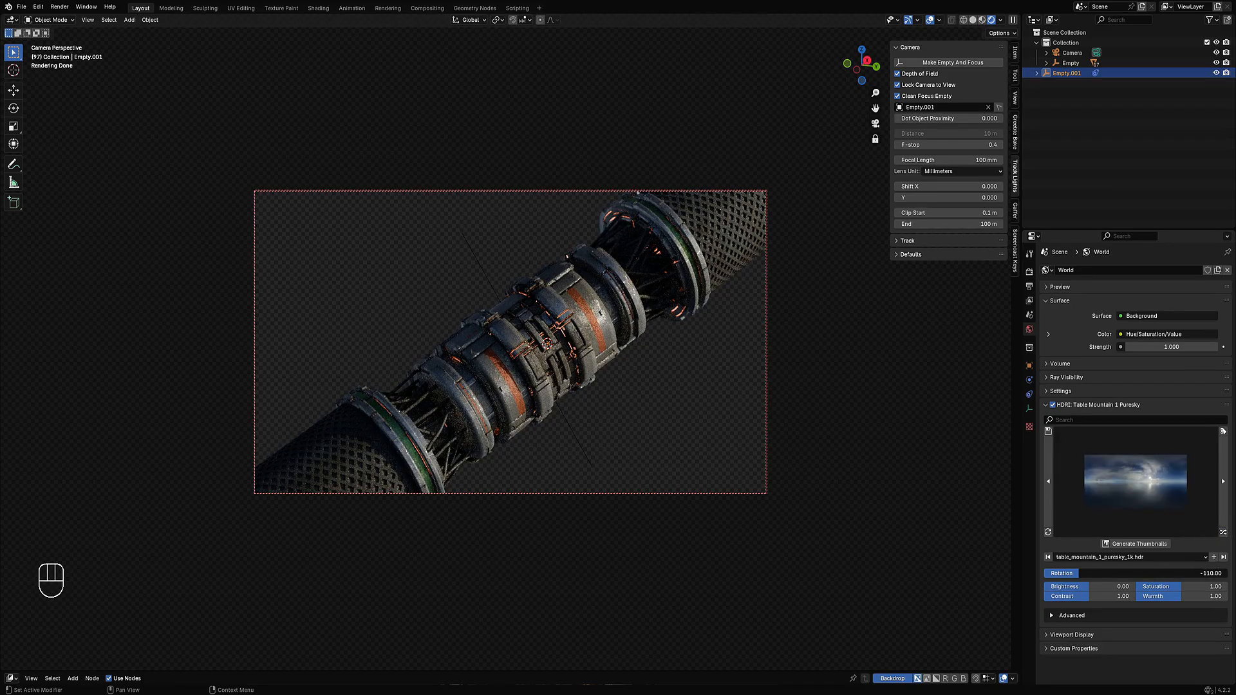
- Set the HDRI's Rotation to -100 and hide the viewport overlays
{"action": "left_click_drag", "start_coordinate": [1170, 573], "coordinate": [1083, 572]}
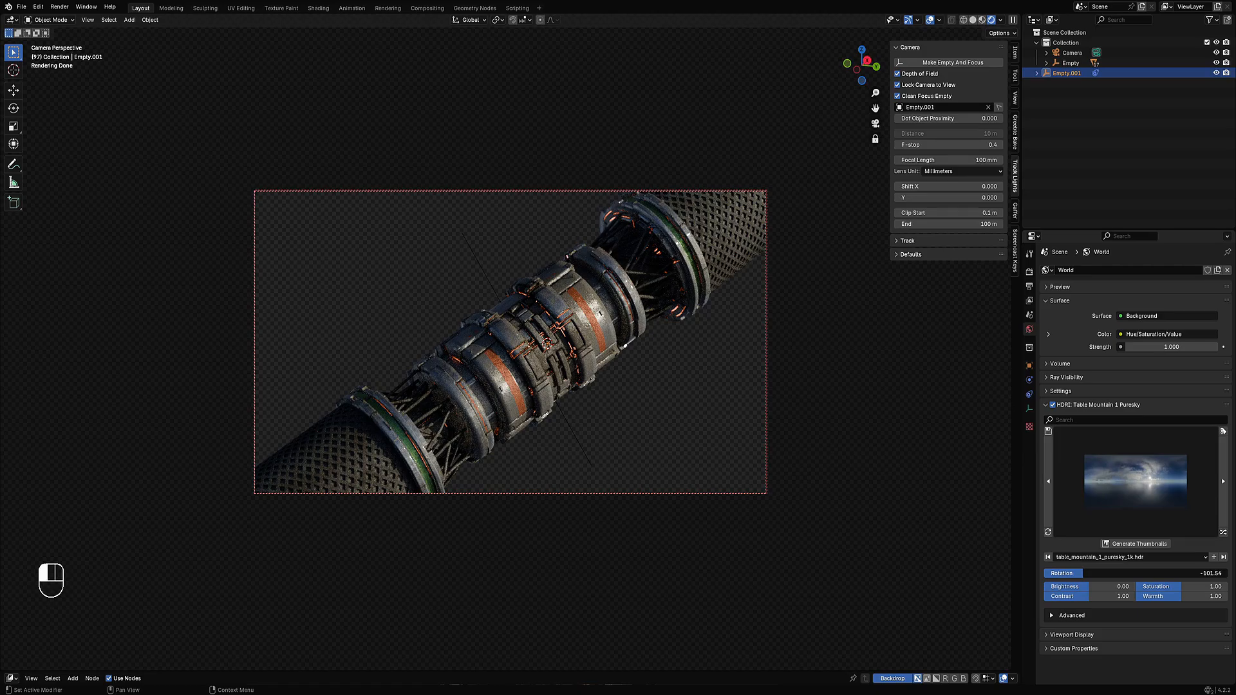
{"action": "left_click_drag", "start_coordinate": [1083, 572], "coordinate": [1084, 572], "text": "ctrl"}
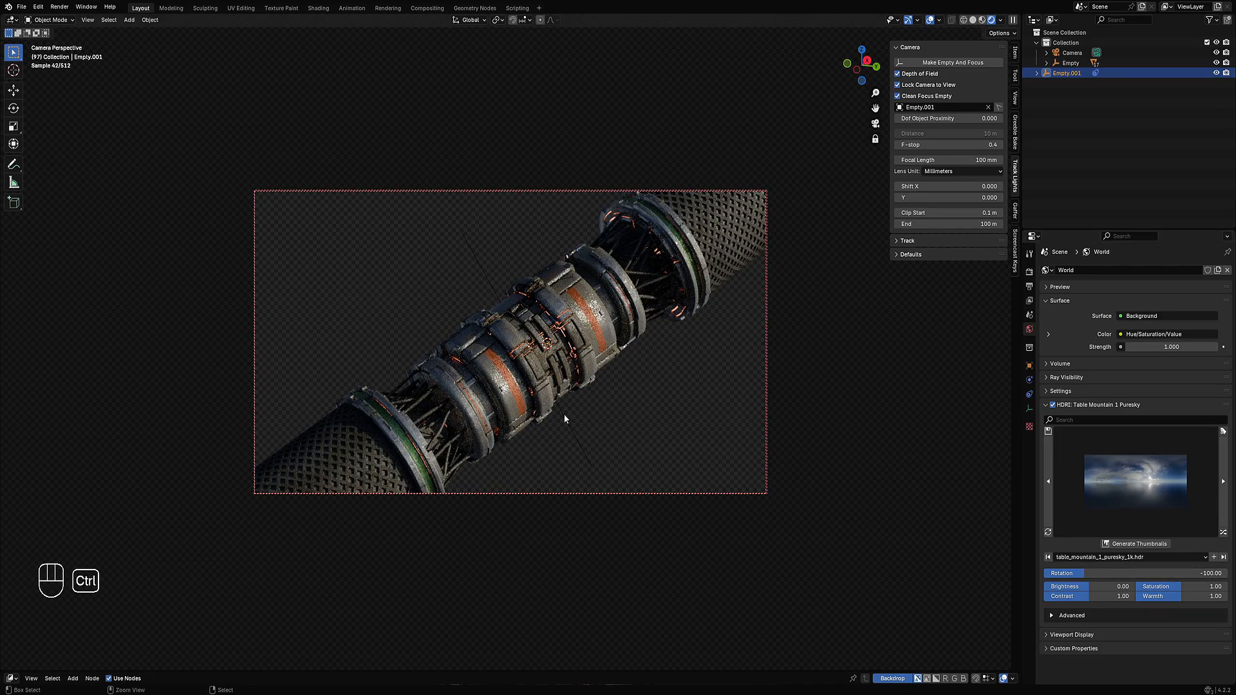
{"action": "key", "text": "shift+alt+z"}
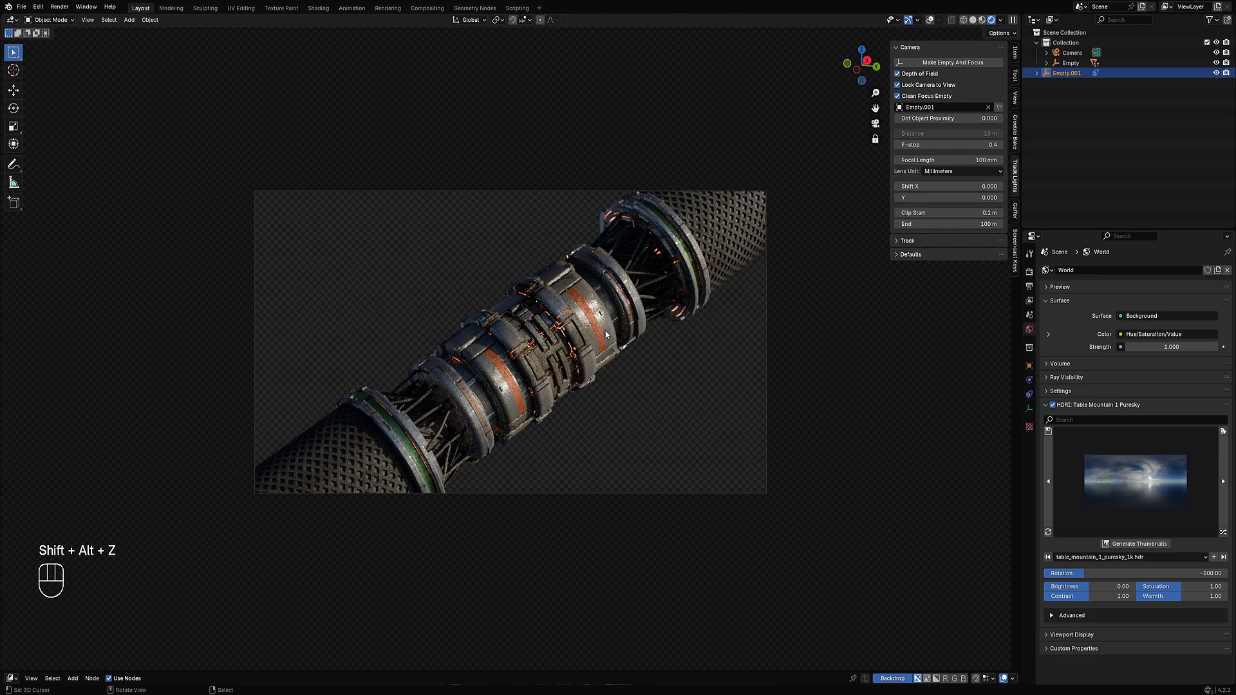
- Try an HDRI Rotation of -41.72, restore it to -100, and check the shot with viewport overlays on and off
{"action": "left_click_drag", "start_coordinate": [1090, 575], "coordinate": [1120, 574]}
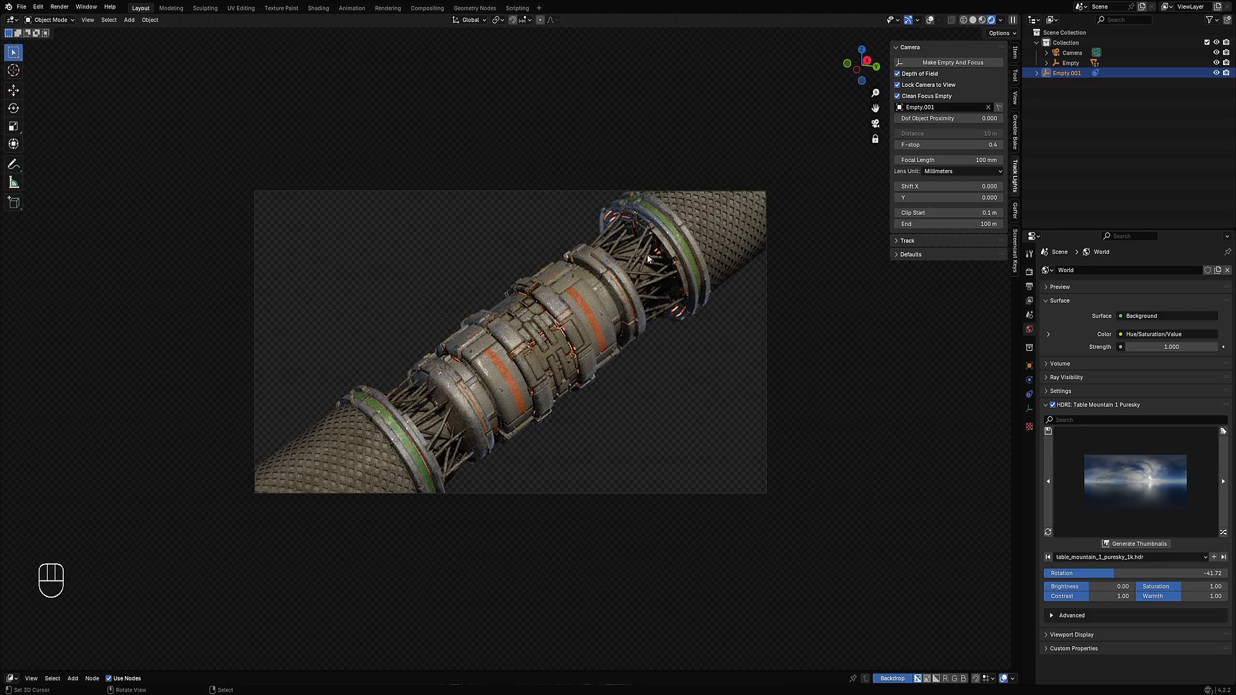
{"action": "left_click_drag", "start_coordinate": [1107, 573], "coordinate": [1078, 573]}
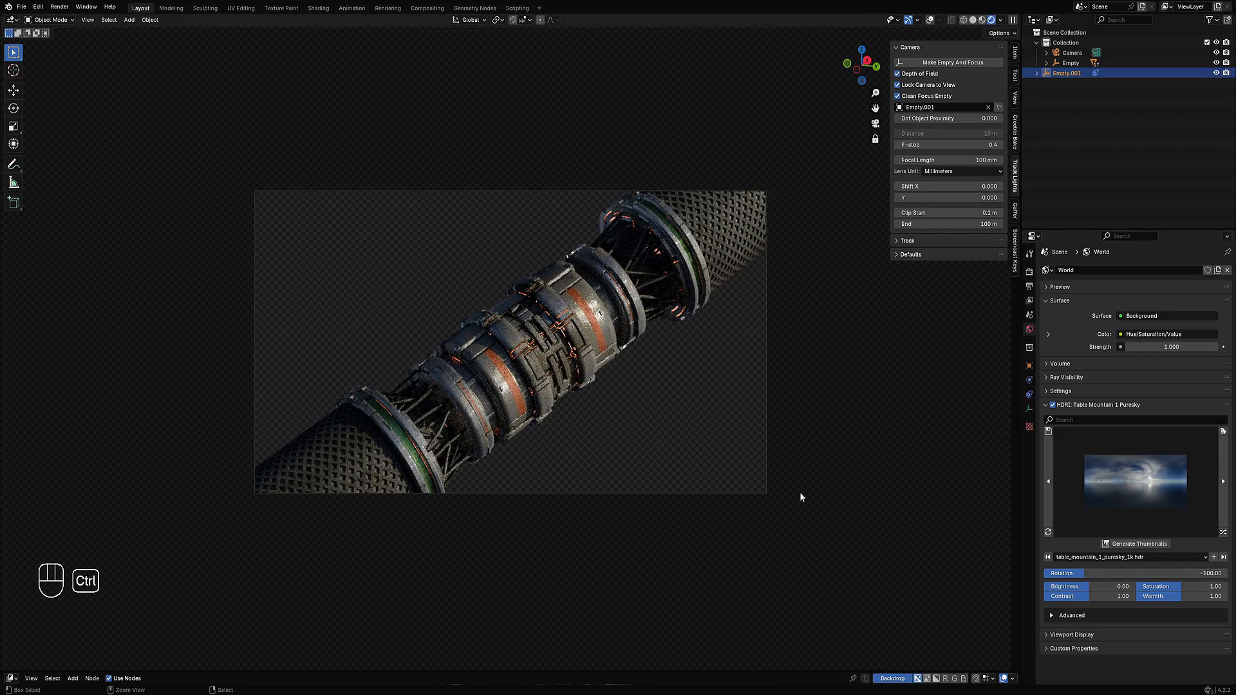
{"action": "key", "text": "shift+alt+z"}
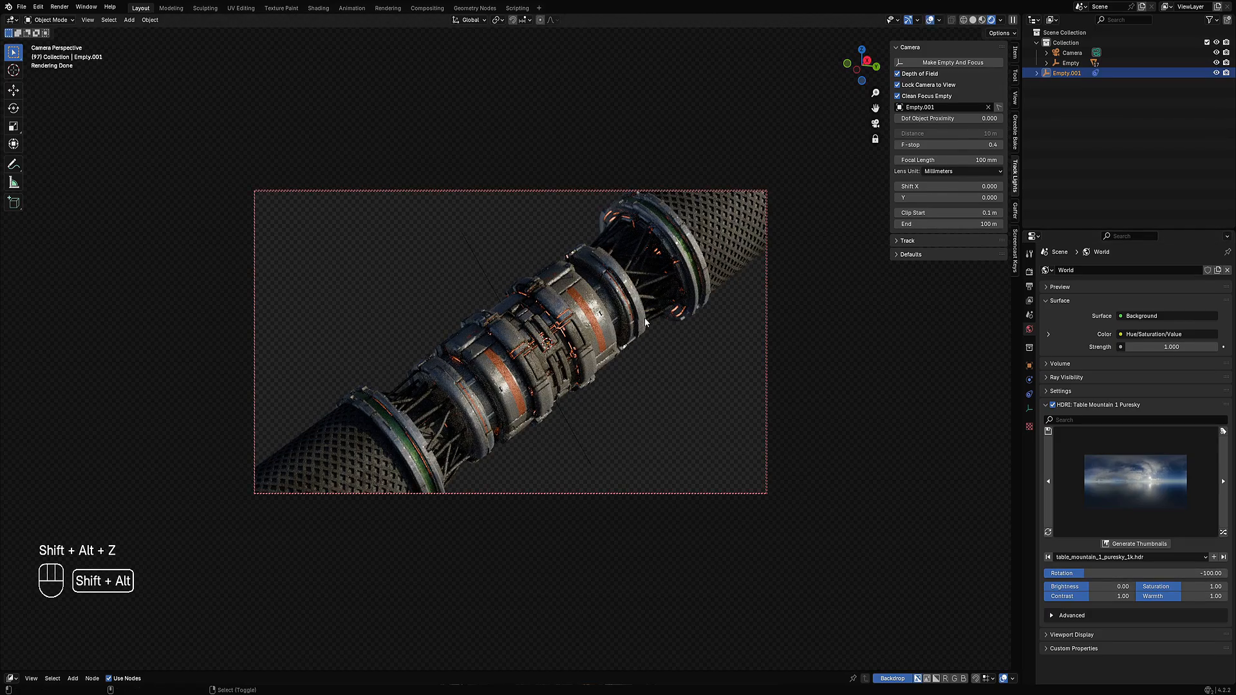
{"action": "key", "text": "shift+alt+z"}
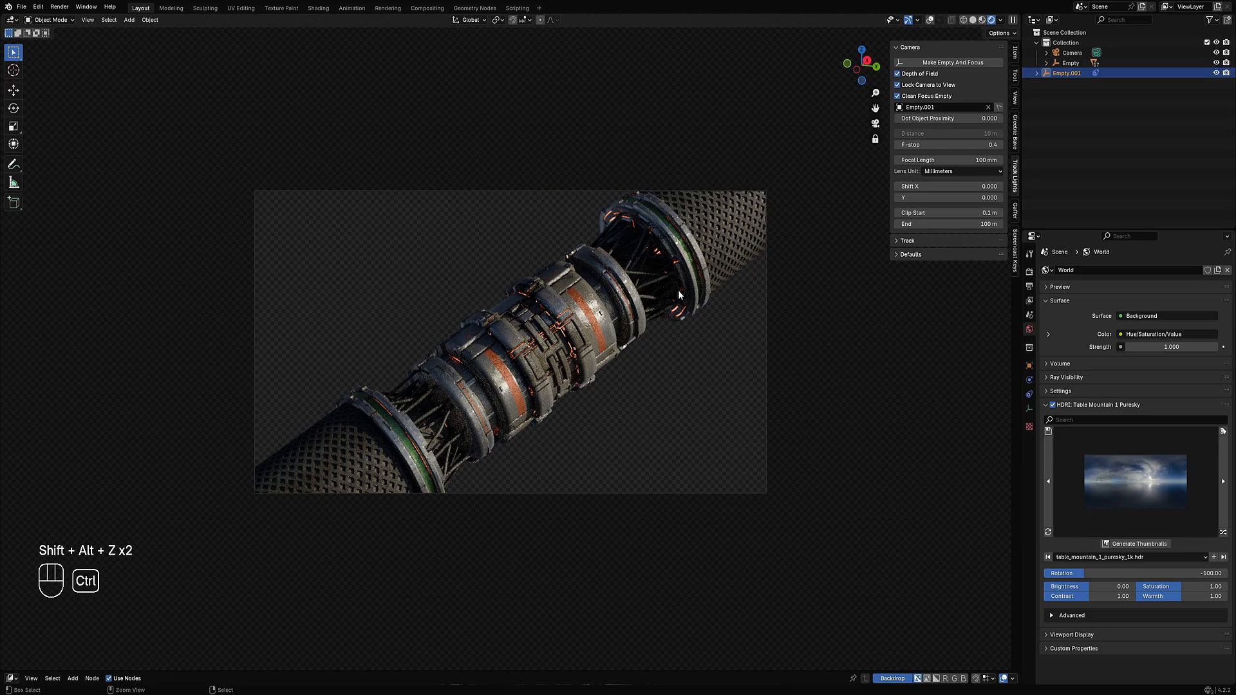
- Save the blend file and maximize the 3D viewport
{"action": "key", "text": "ctrl+s"}
{"action": "key", "text": "ctrl+space"}
{"action": "middle_click_drag", "start_coordinate": [678, 290], "coordinate": [679, 295], "text": "ctrl"}
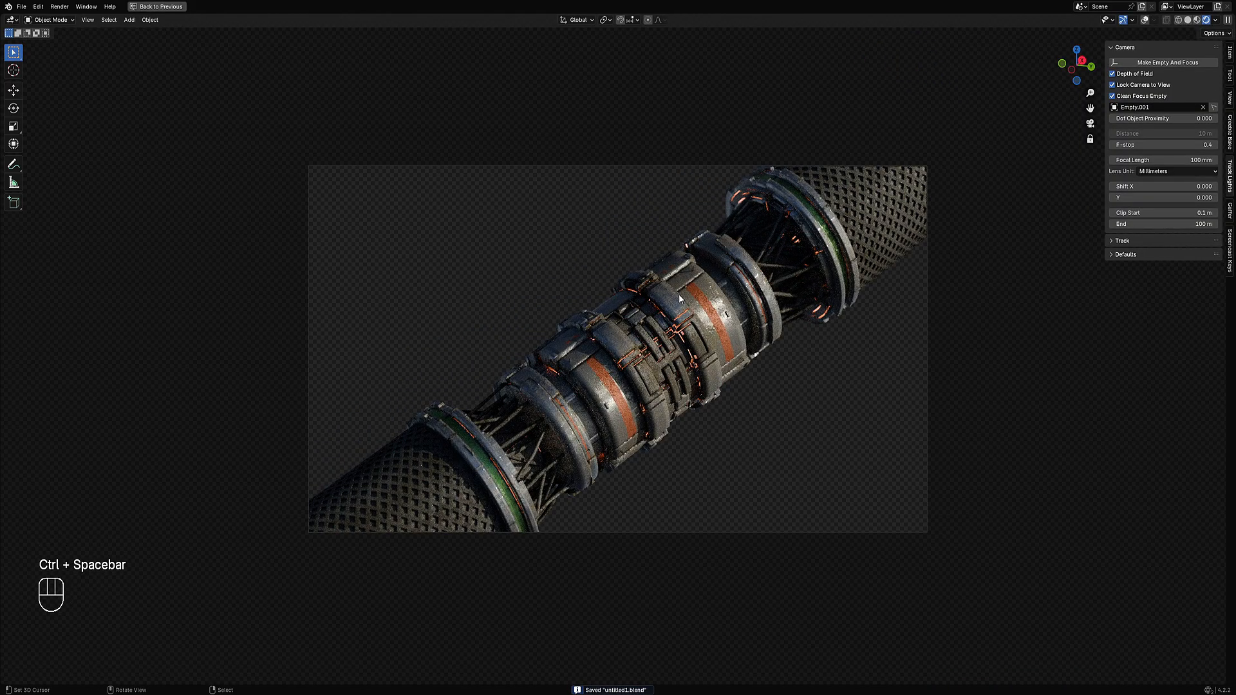
- Redraw the render region so it encloses the whole camera frame around the tube
{"action": "scroll", "coordinate": [679, 295], "scroll_direction": "up", "scroll_amount": 2}
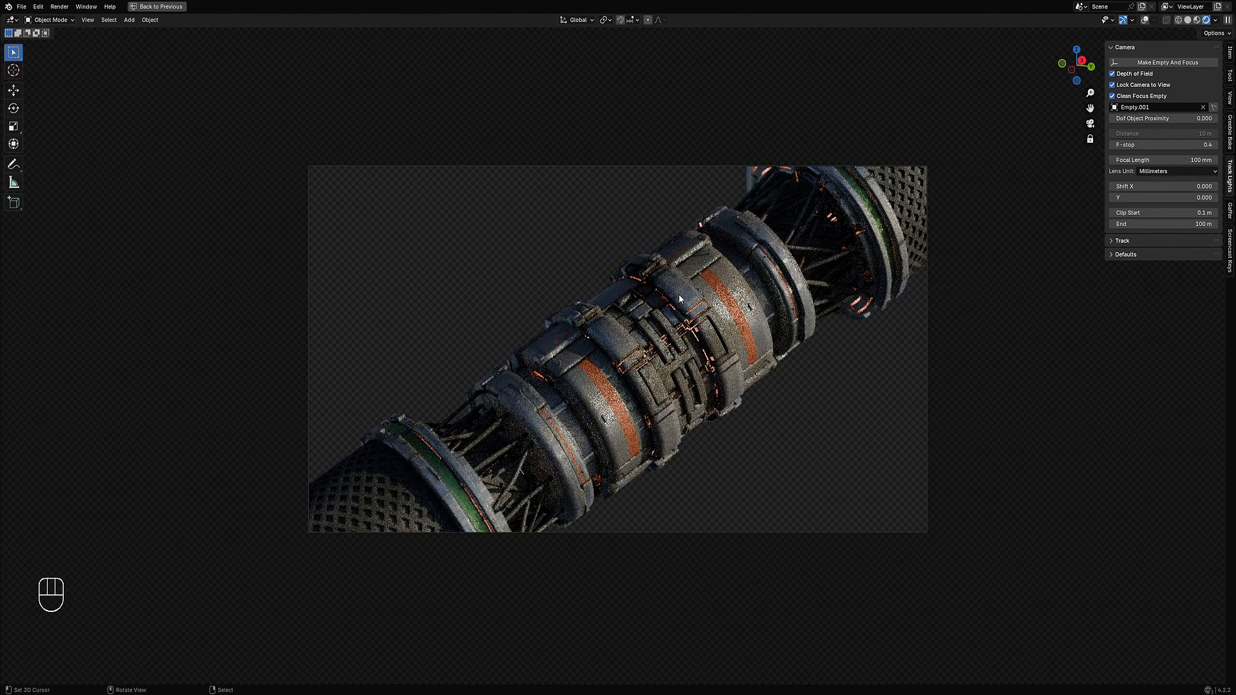
{"action": "scroll", "coordinate": [679, 295], "scroll_direction": "up", "scroll_amount": 2}
{"action": "scroll", "coordinate": [678, 294], "scroll_direction": "down", "scroll_amount": 2}
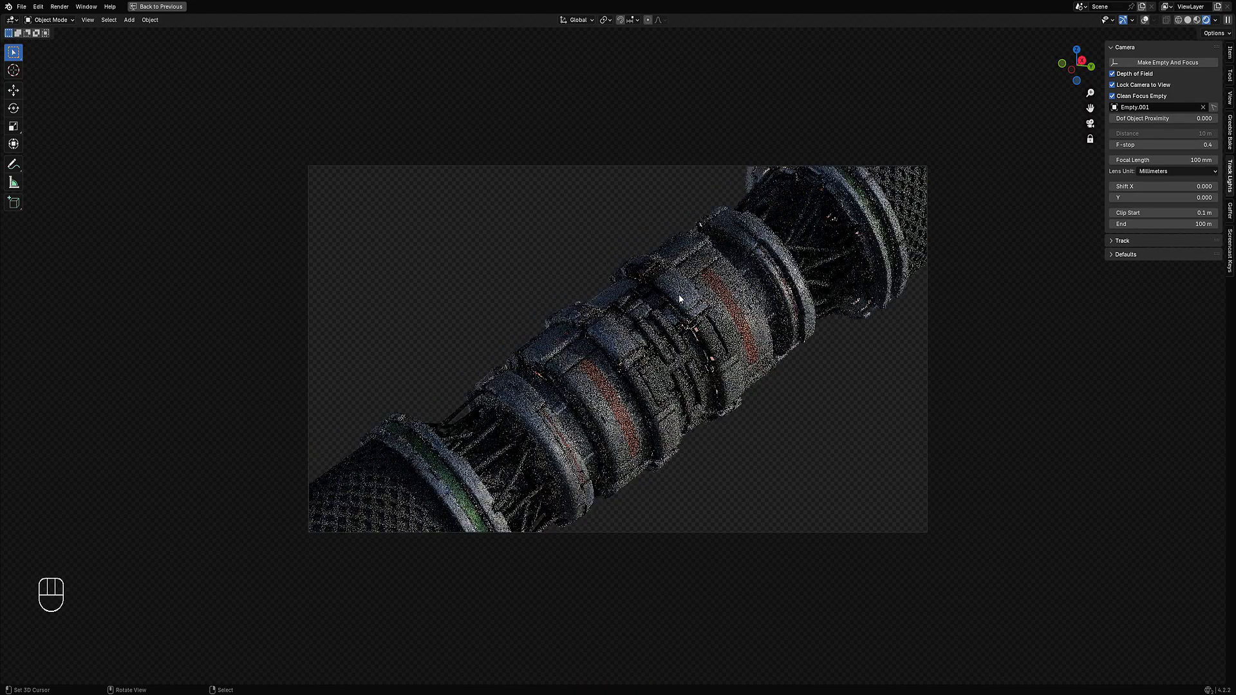
{"action": "key", "text": "ctrl+b"}
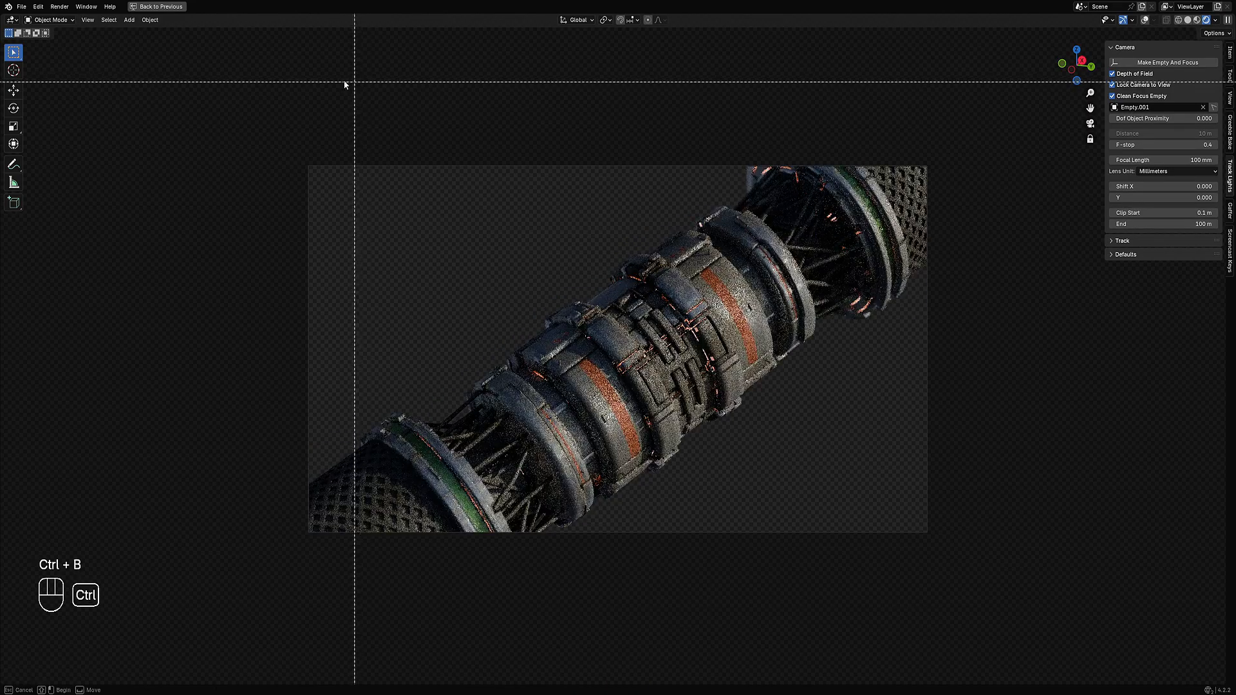
{"action": "left_click_drag", "start_coordinate": [235, 77], "coordinate": [1006, 629]}
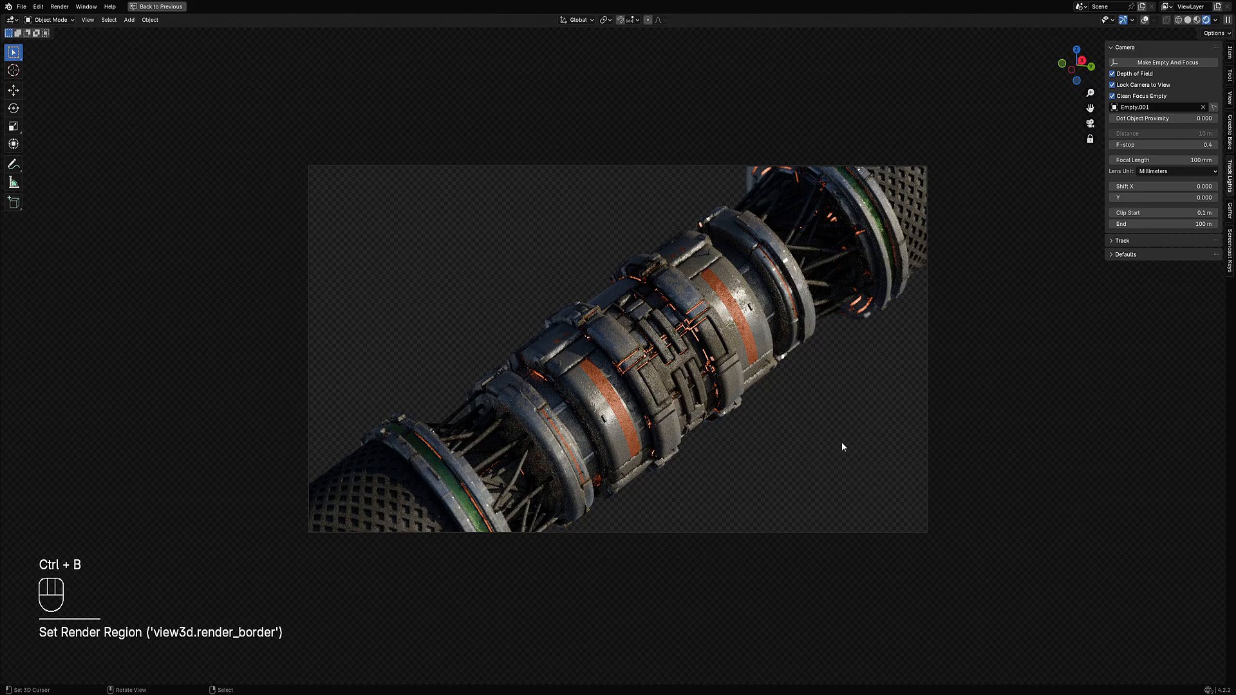
{"action": "scroll", "coordinate": [724, 348], "scroll_direction": "up", "scroll_amount": 1}
{"action": "scroll", "coordinate": [723, 347], "scroll_direction": "down", "scroll_amount": 1}
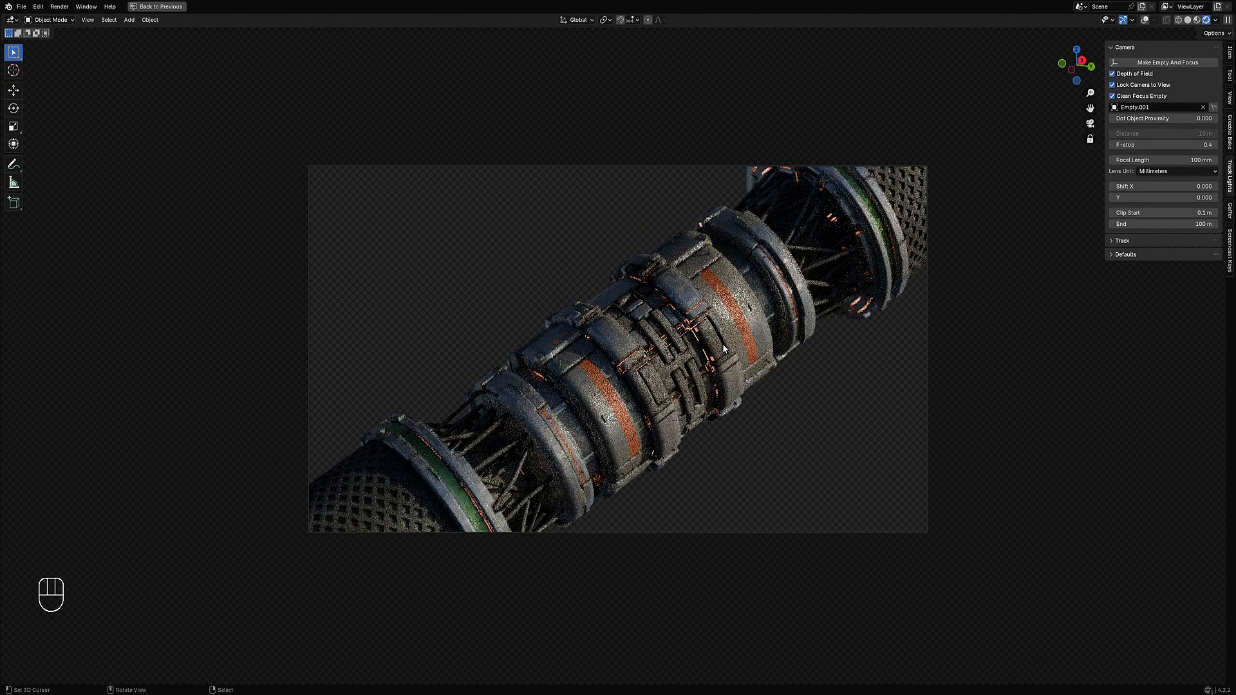
{"action": "key", "text": "ctrl+r"}
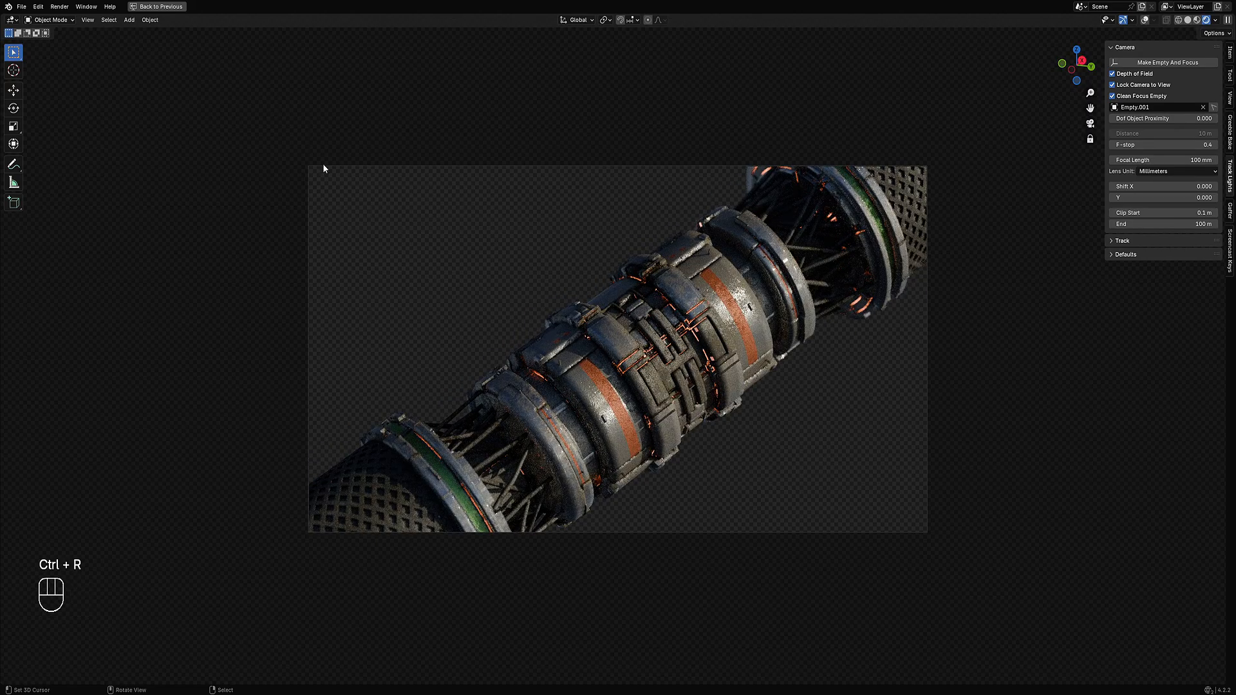
- In Solid shading, enlarge the camera frame in the viewport with Lock Camera to View temporarily disabled, and re-enable the lock
{"action": "key", "text": "z"}
{"action": "left_click", "coordinate": [631, 308]}
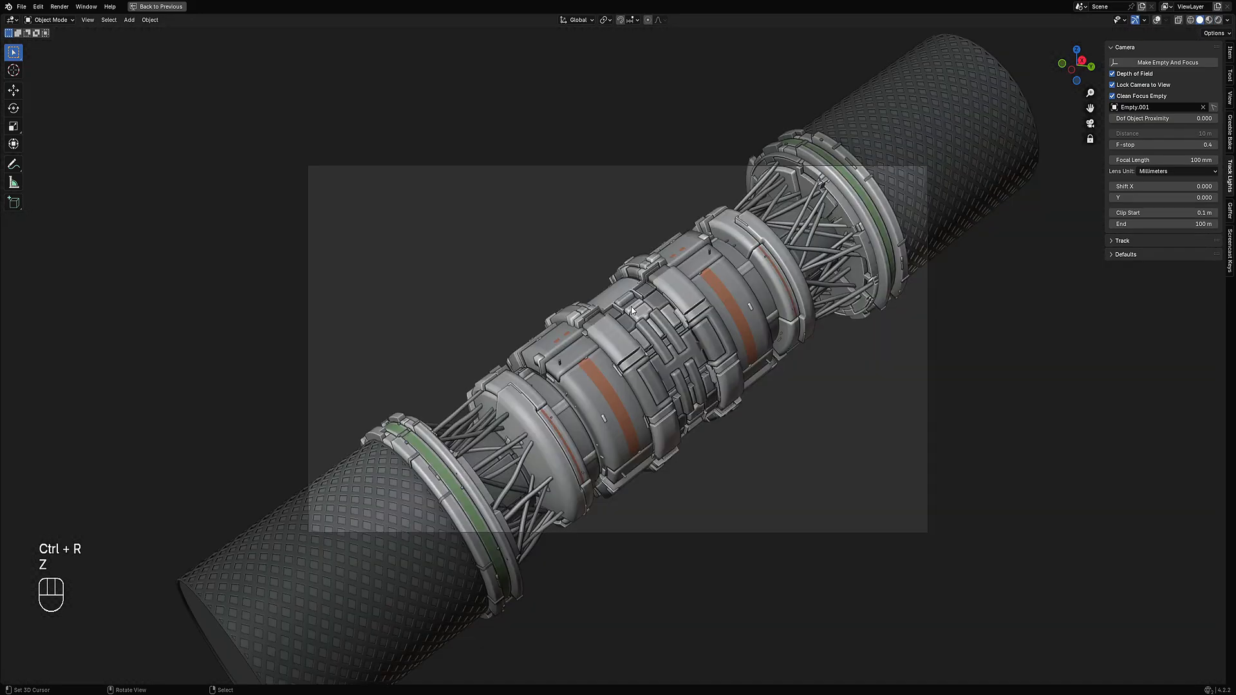
{"action": "left_click", "coordinate": [1144, 87]}
{"action": "scroll", "coordinate": [773, 296], "scroll_direction": "up", "scroll_amount": 2}
{"action": "left_click", "coordinate": [1113, 85]}
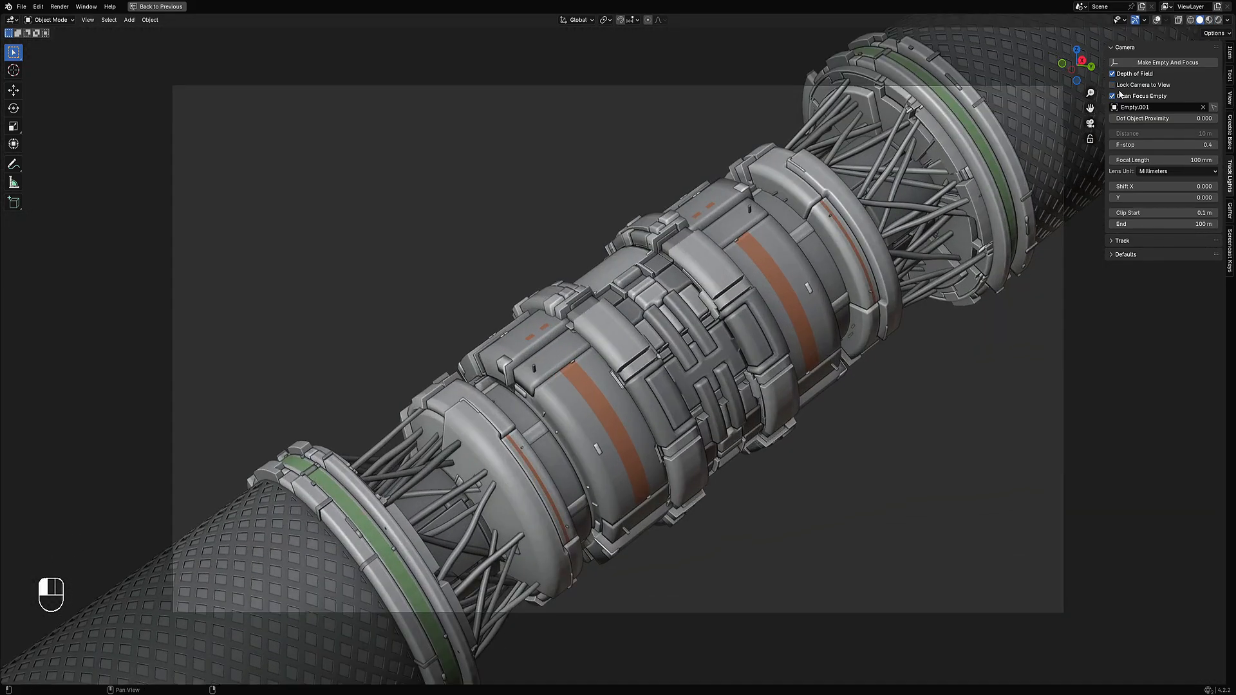
- Return the viewport to Rendered shading and hide the sidebar for an unobstructed view of the tube
{"action": "key", "text": "z"}
{"action": "left_click", "coordinate": [755, 185]}
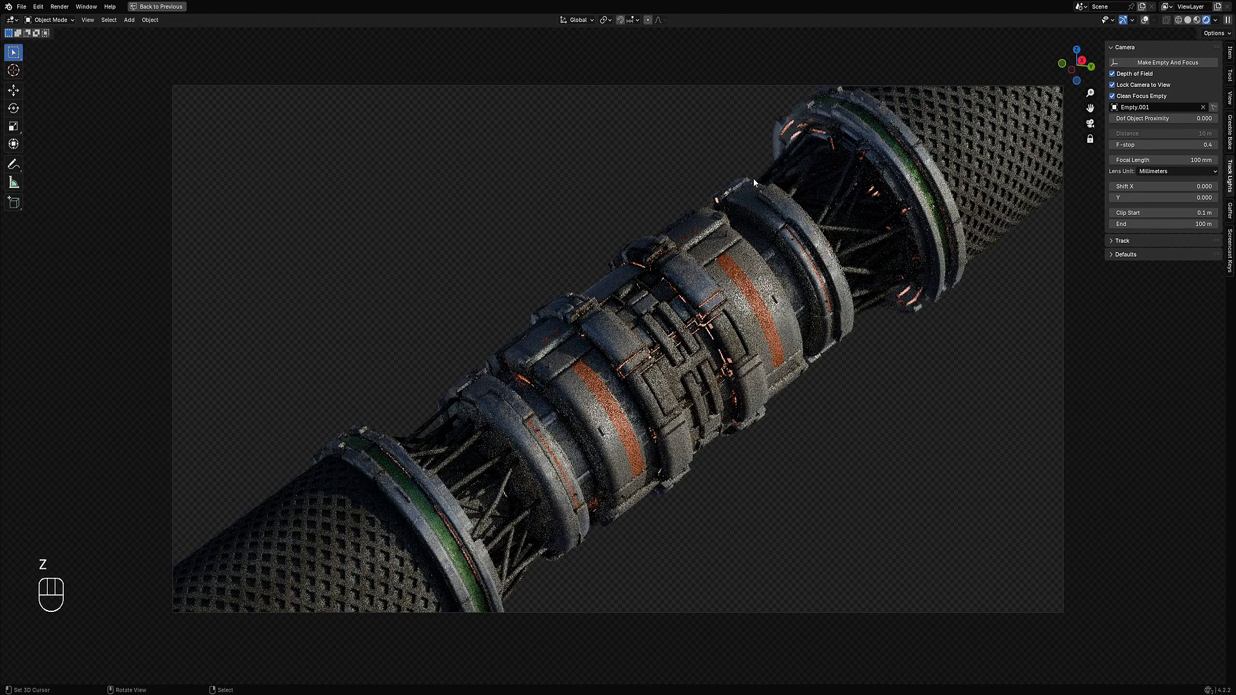
{"action": "key", "text": "n"}
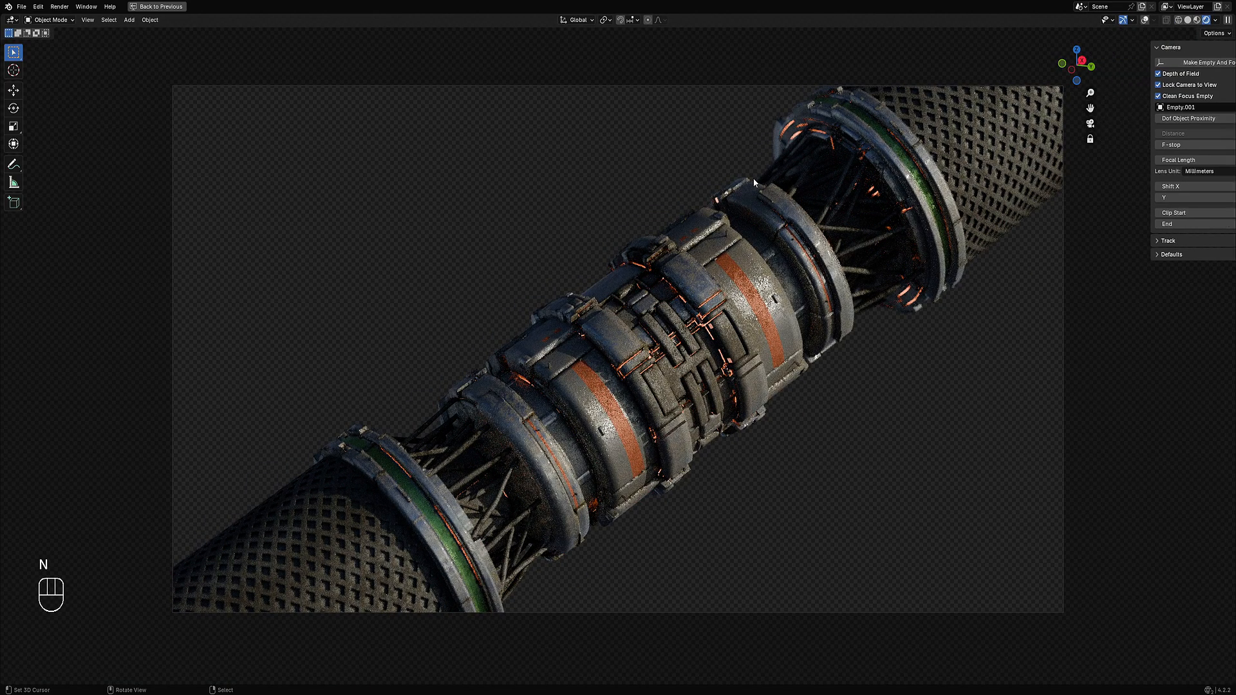